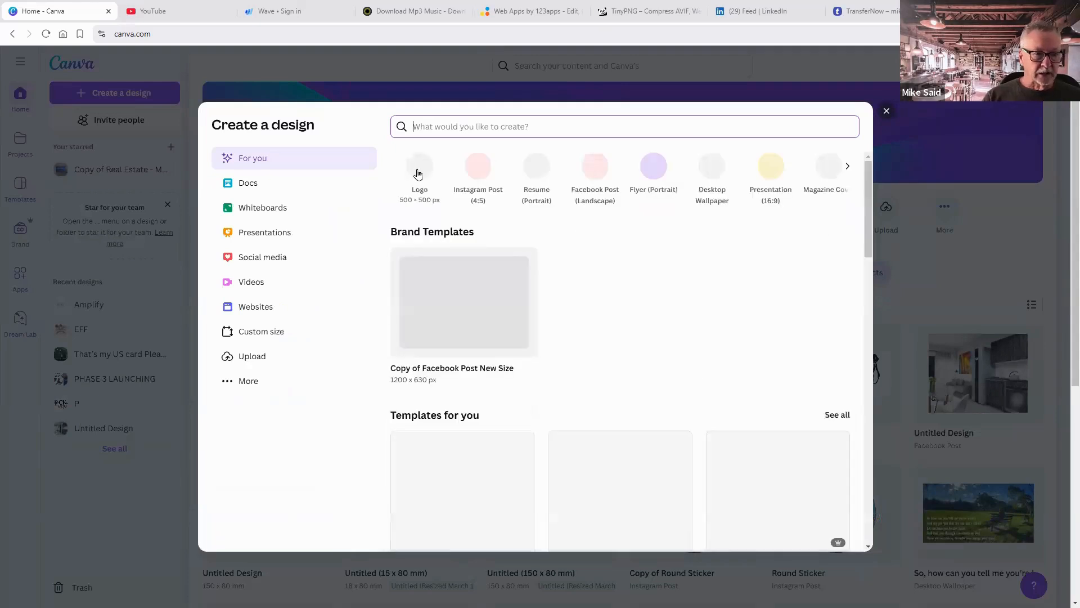
Create a new blank Logo design at 500 × 500 px.
left_click(418, 173)
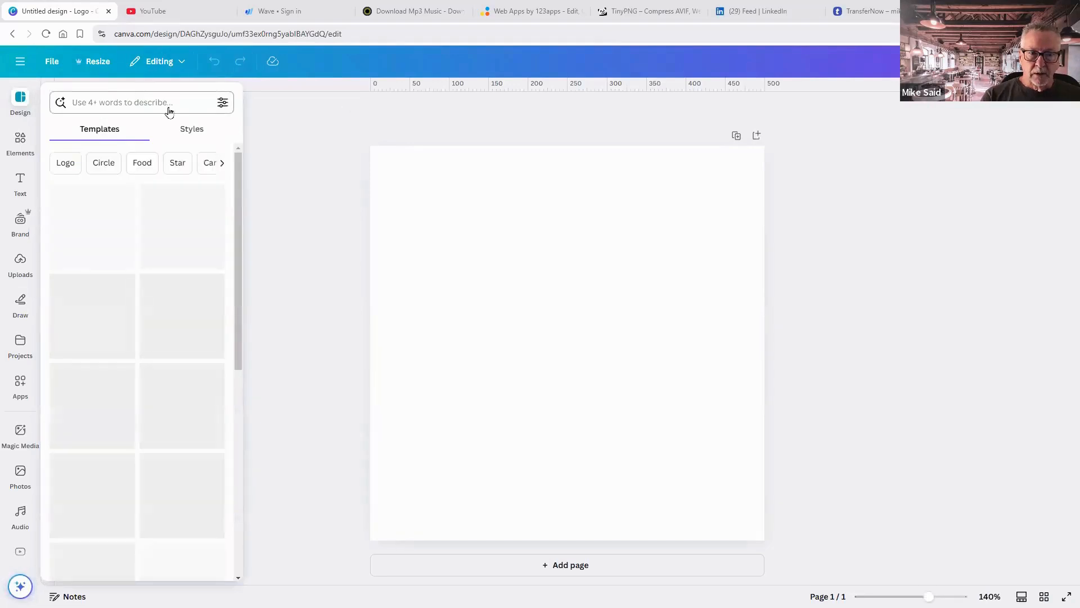
Search the logo templates for 'business coaching' and browse the results.
left_click(128, 103)
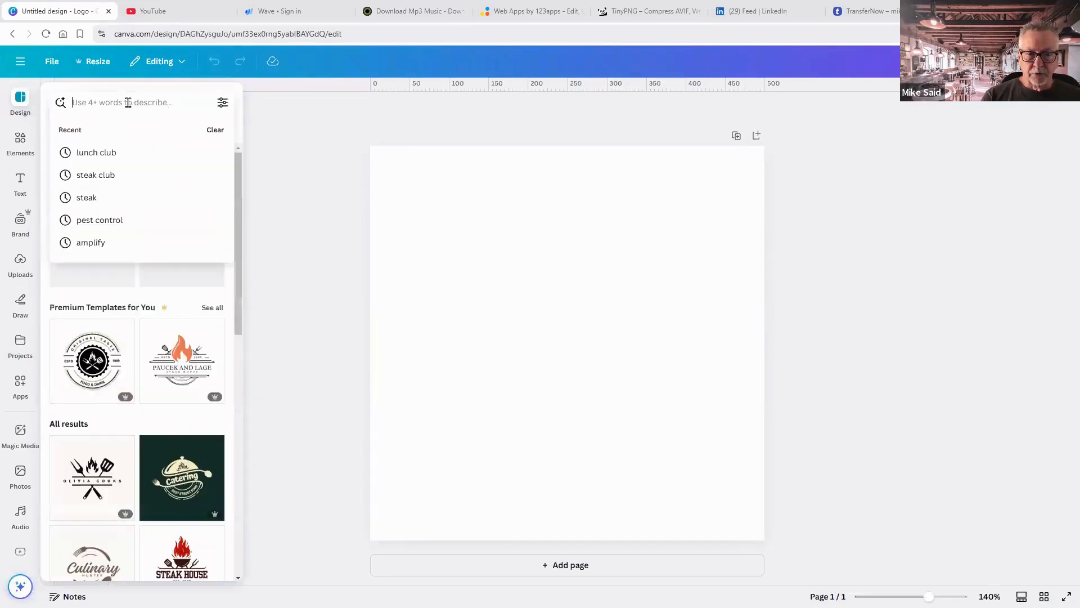
type("bus")
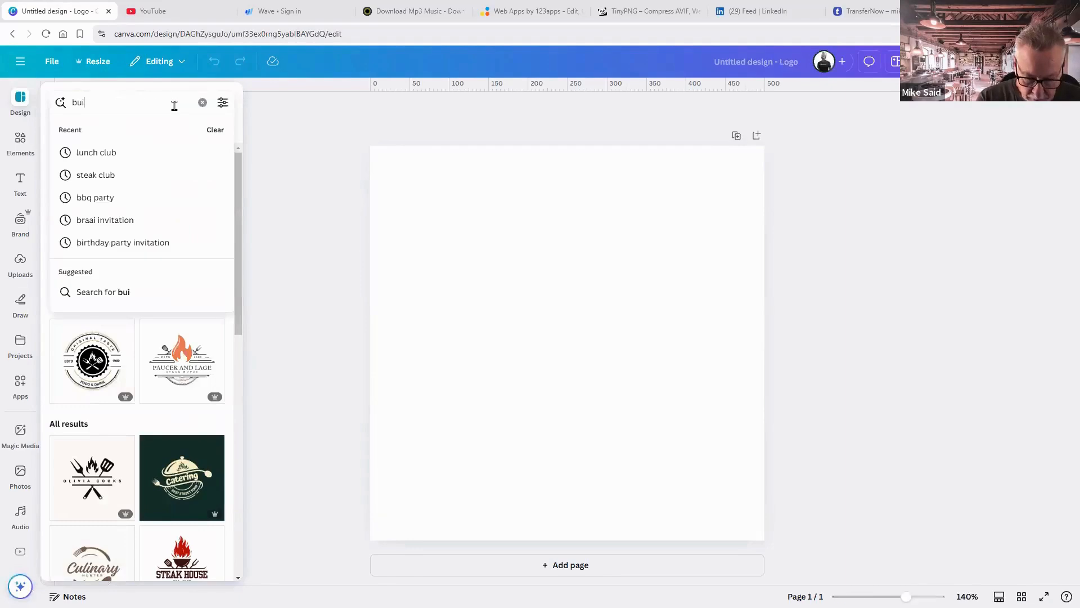
type("in")
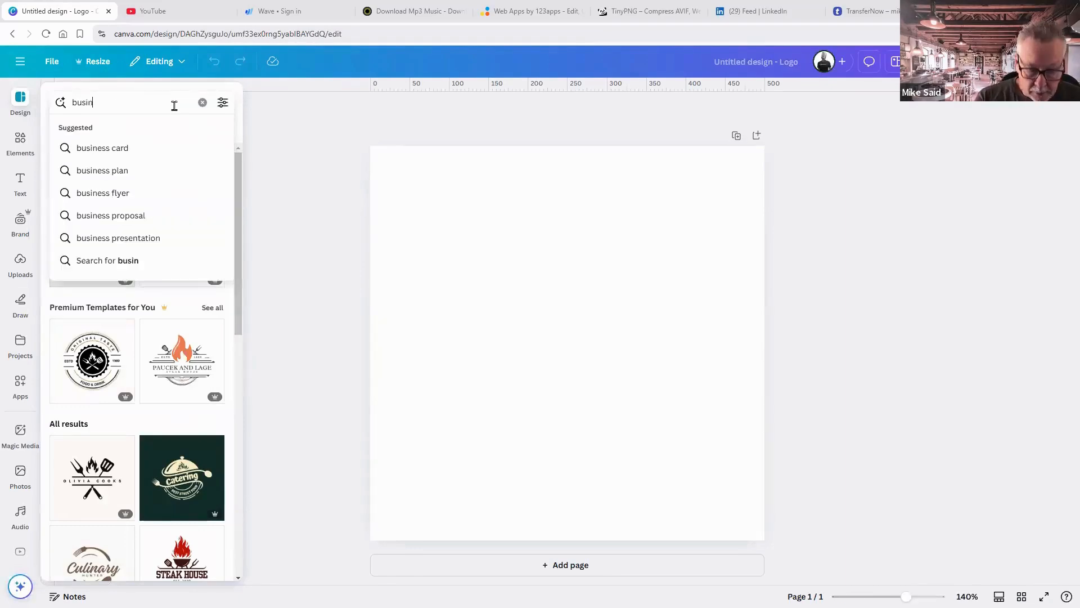
type("ess co")
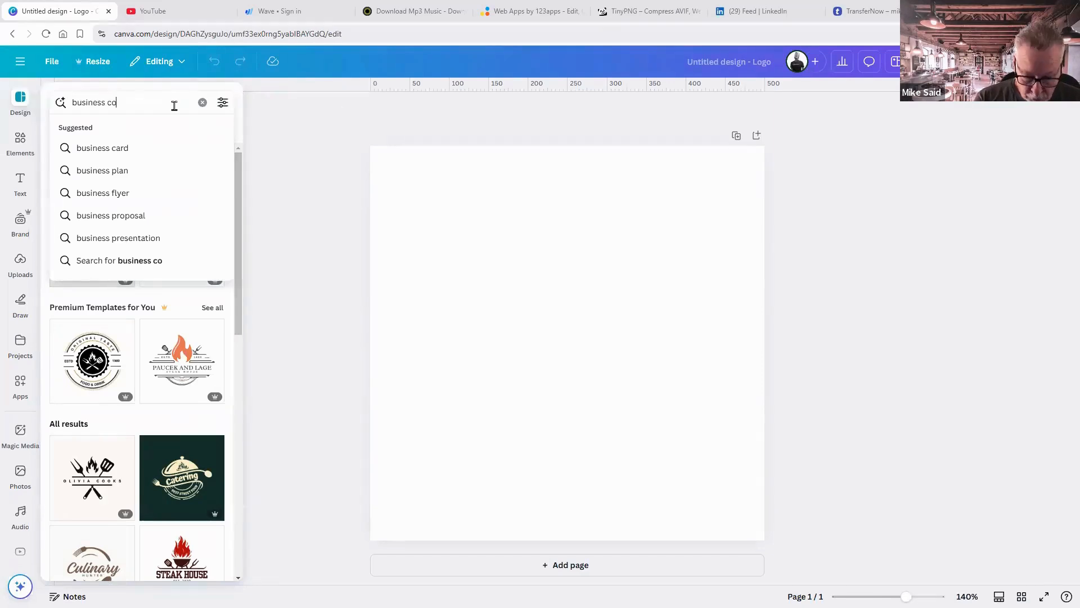
type("aching")
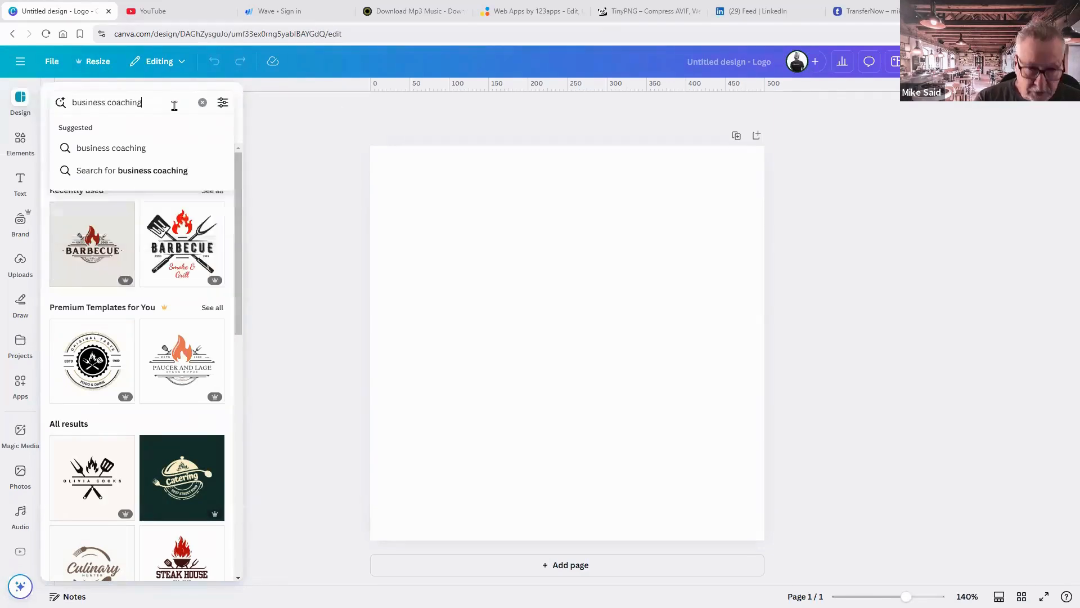
key("Return")
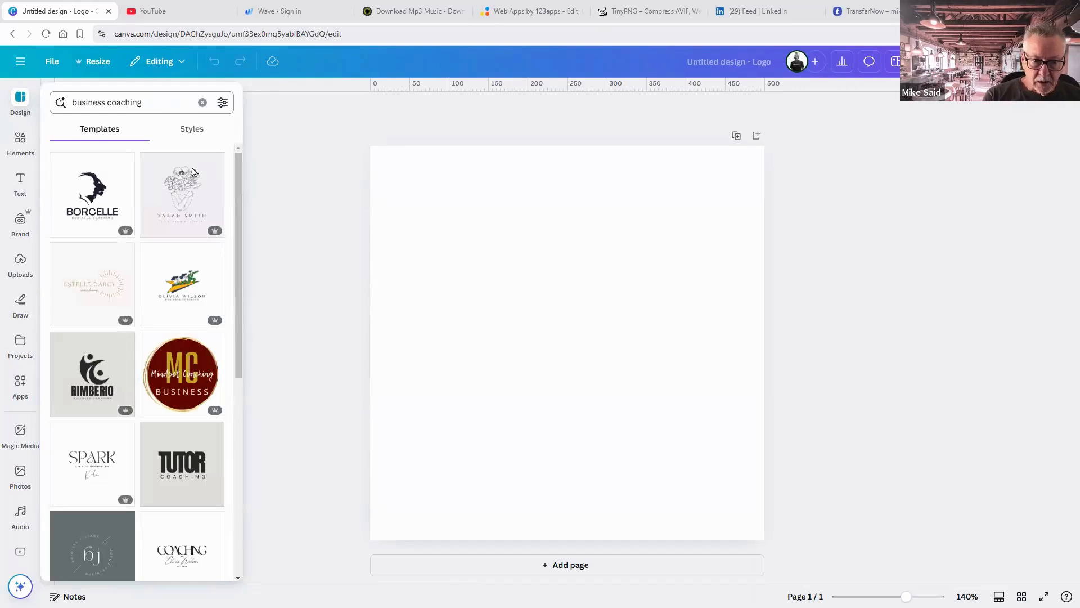
scroll(166, 293, "down", 3)
scroll(166, 295, "down", 2)
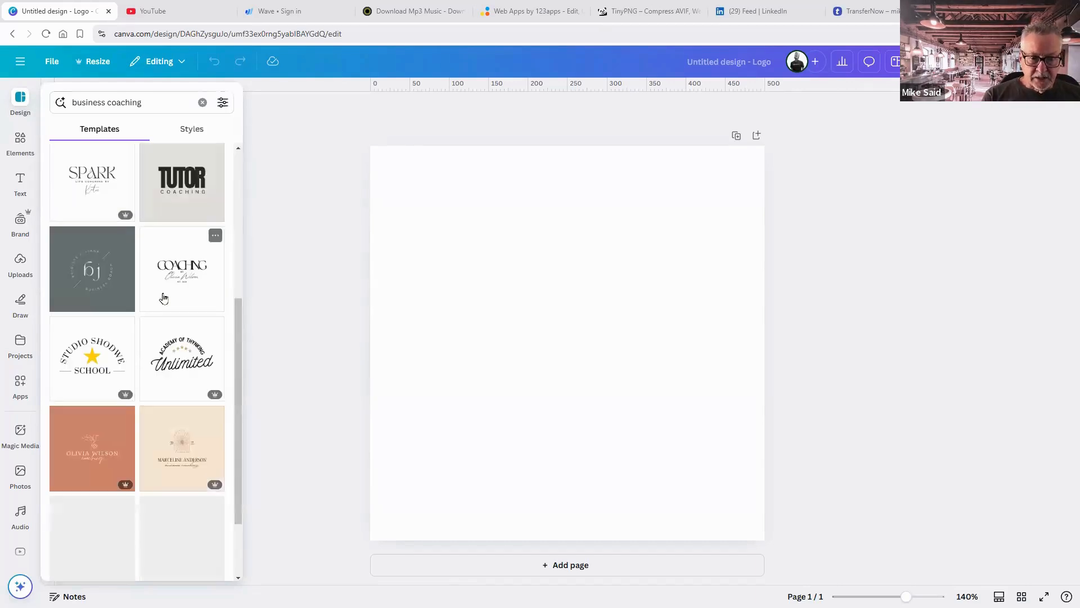
scroll(164, 297, "down", 3)
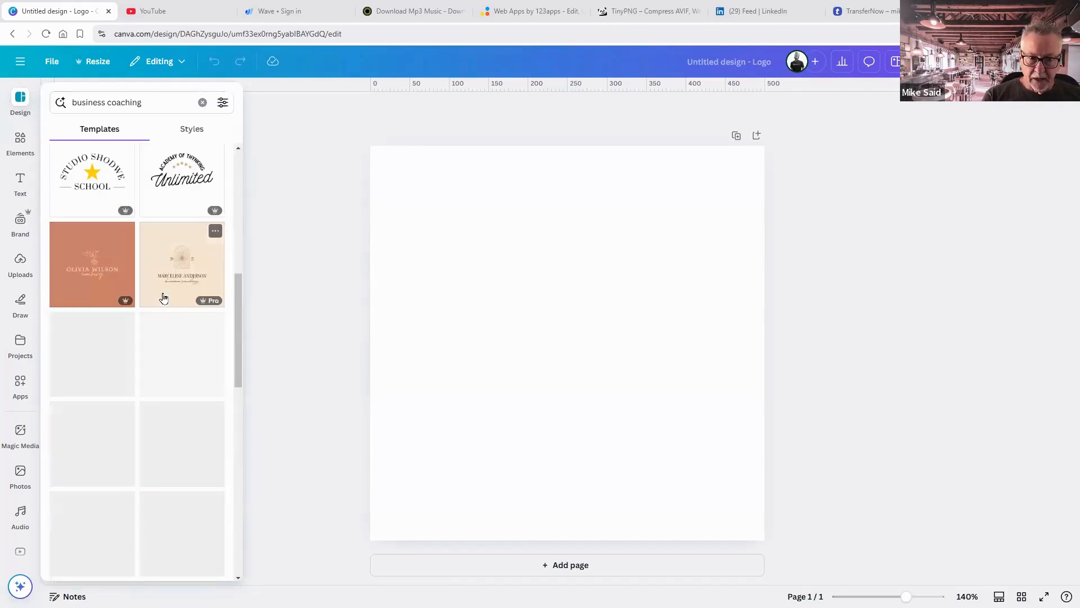
scroll(163, 297, "down", 2)
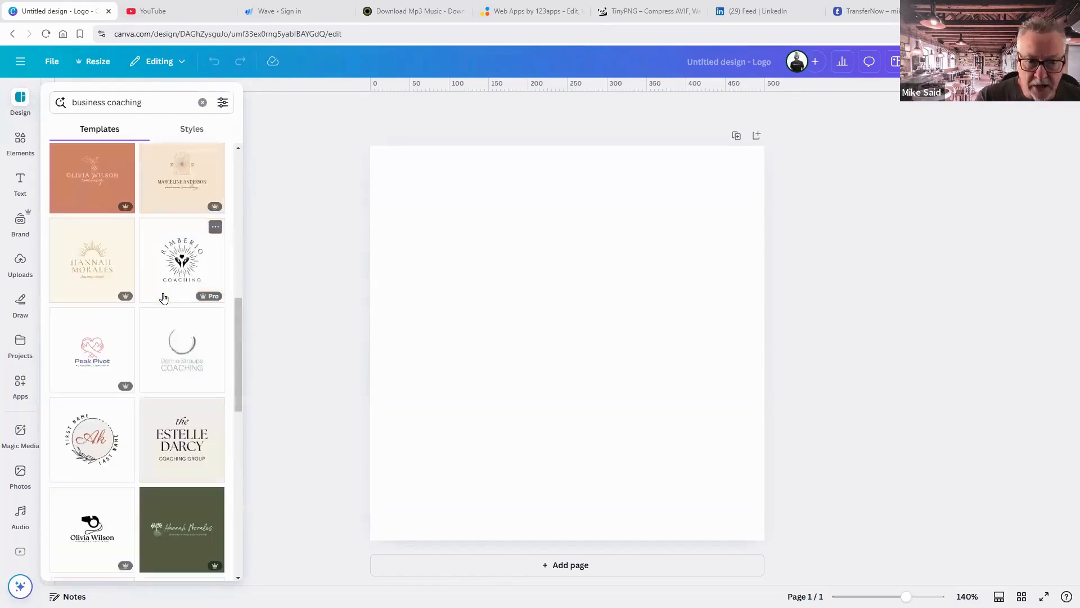
scroll(174, 291, "down", 2)
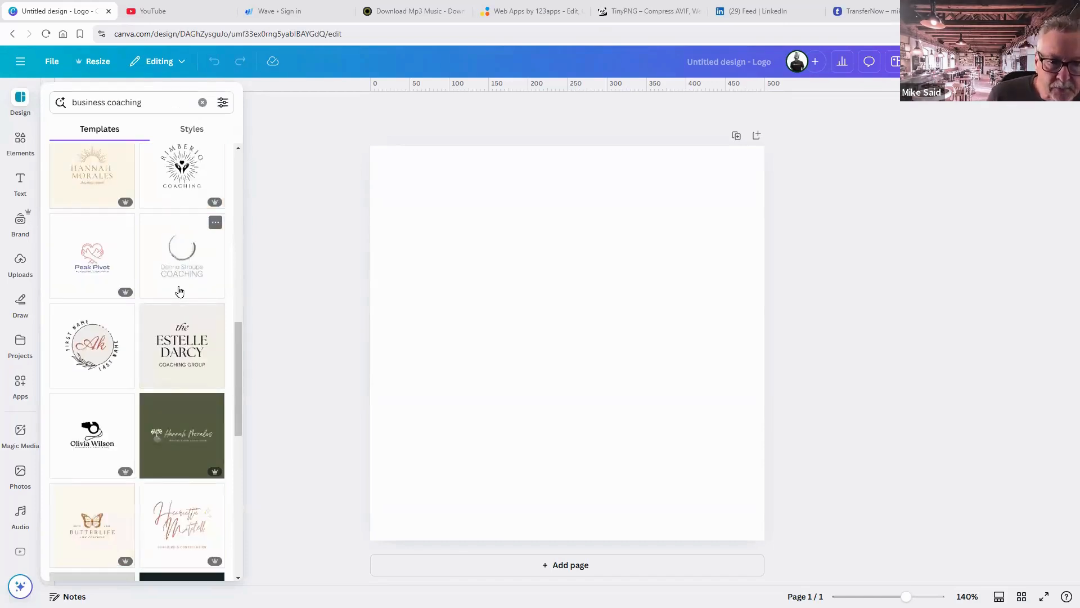
scroll(180, 291, "down", 2)
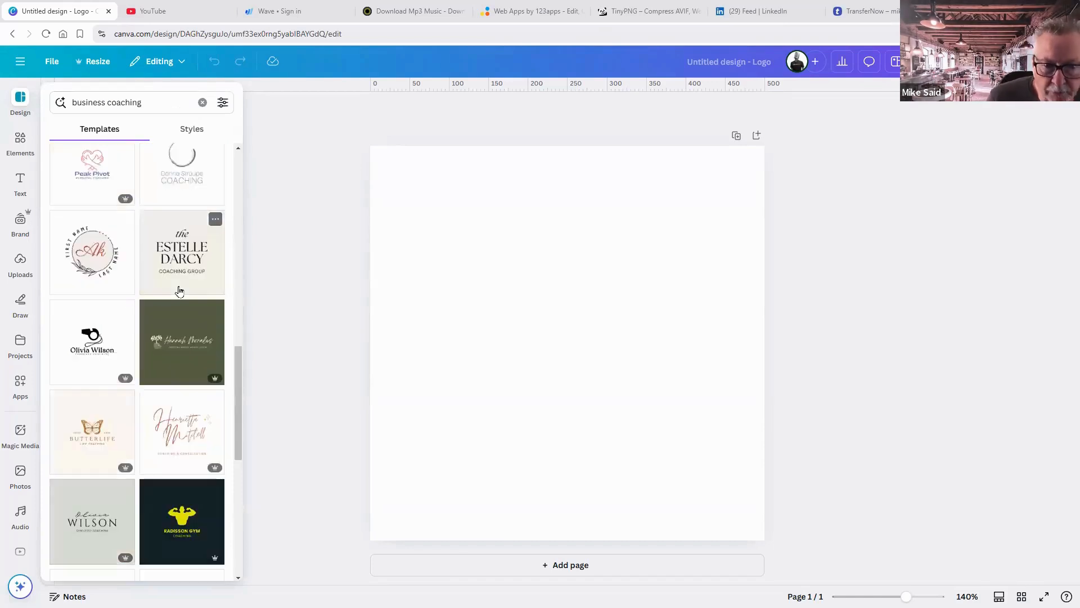
scroll(180, 291, "down", 2)
mouse_move(180, 291)
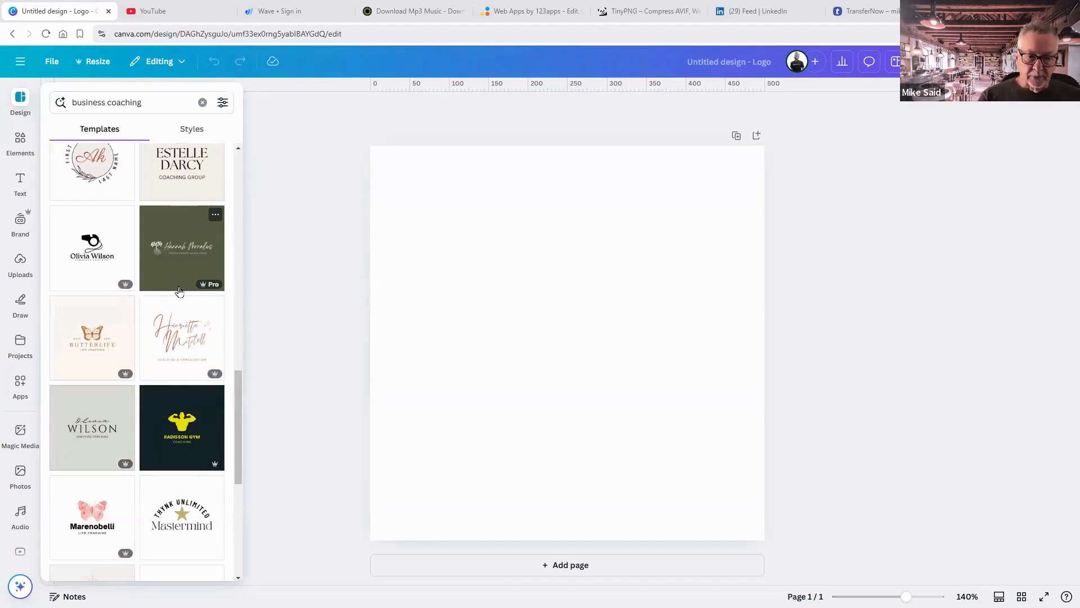
Apply the first page of the Butterlife life coaching logo template.
left_click(80, 336)
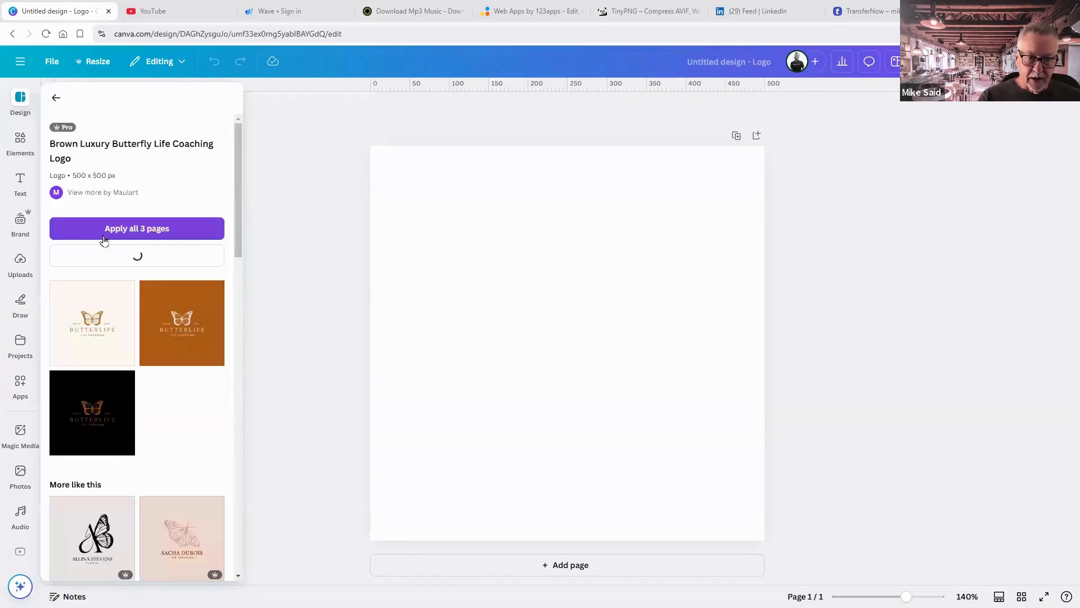
left_click(89, 329)
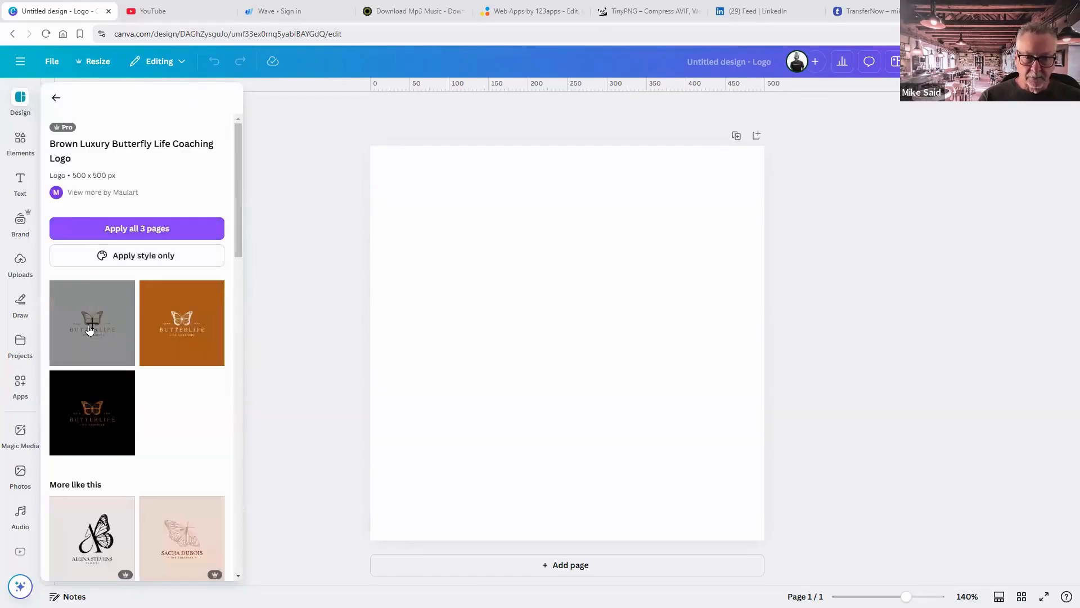
left_click(787, 368)
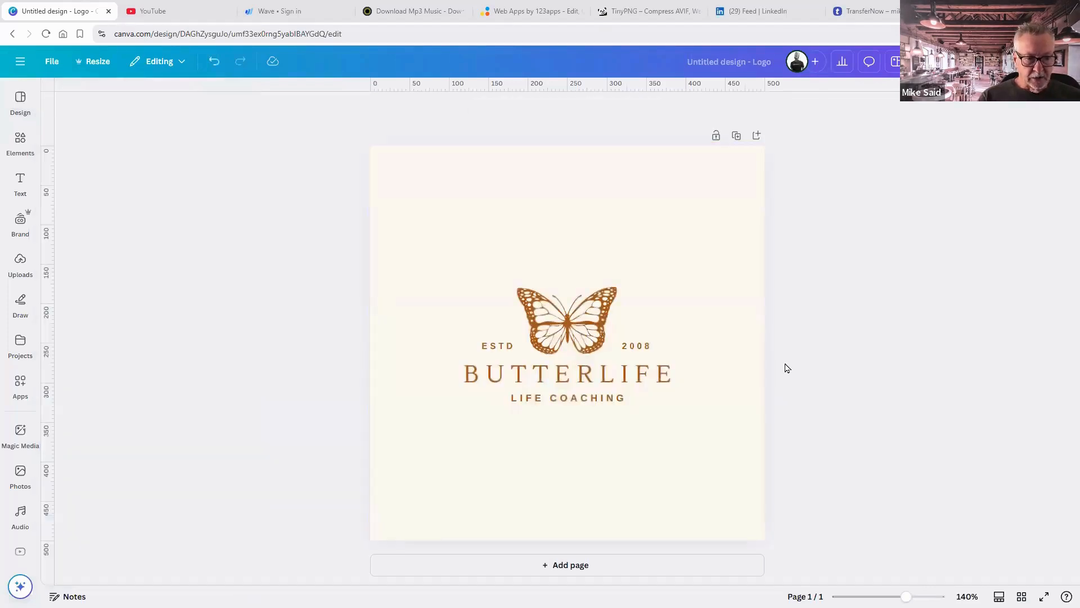
Replace the BUTTERLIFE title with AMPLIFY.
left_click(609, 376)
left_click(755, 359)
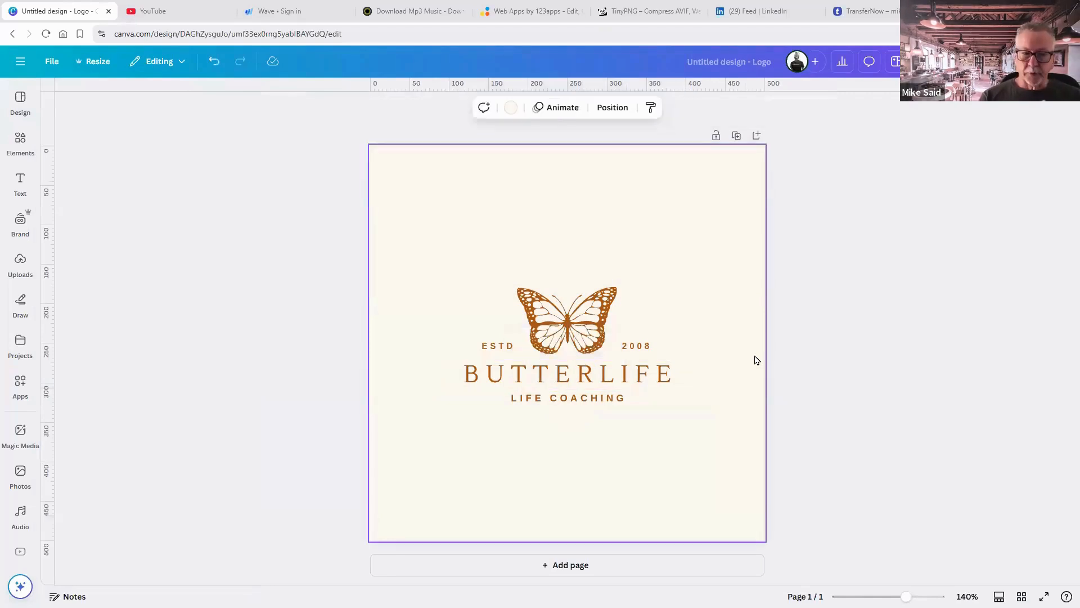
double_click(615, 370)
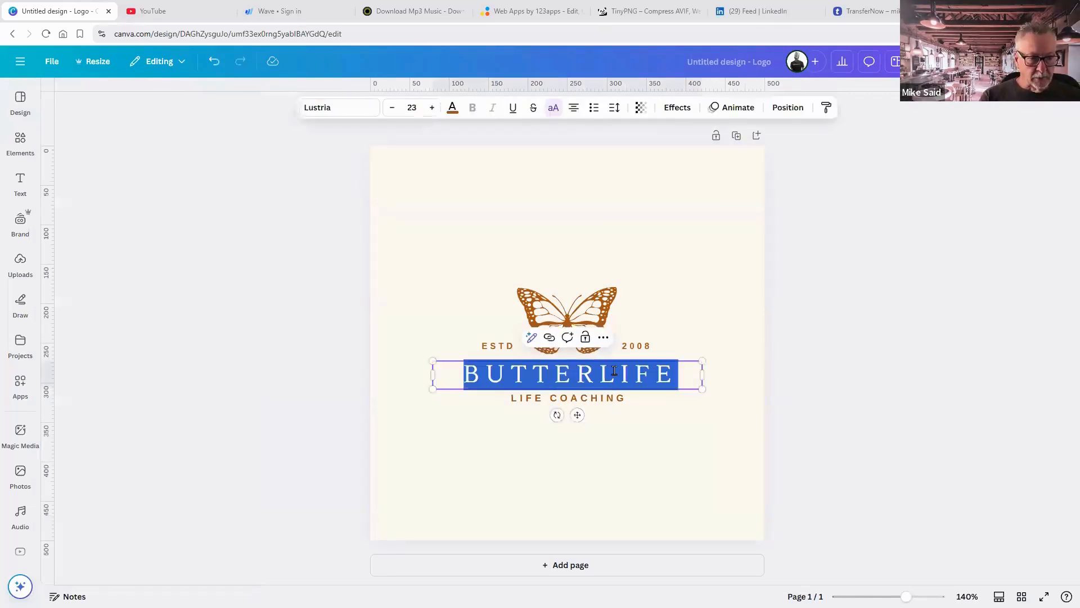
type("AMP")
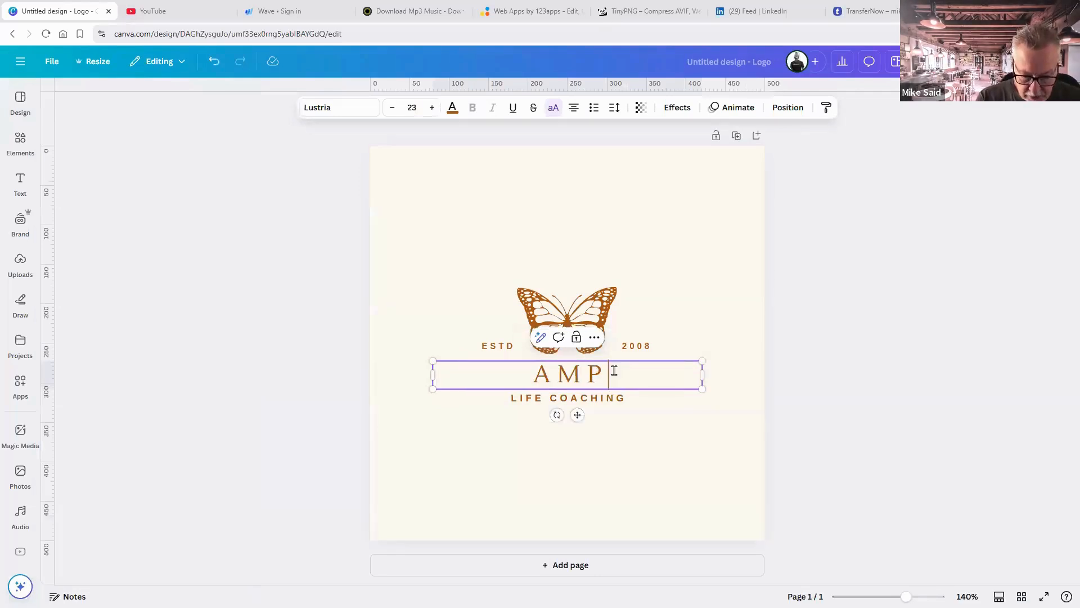
type("LIFY")
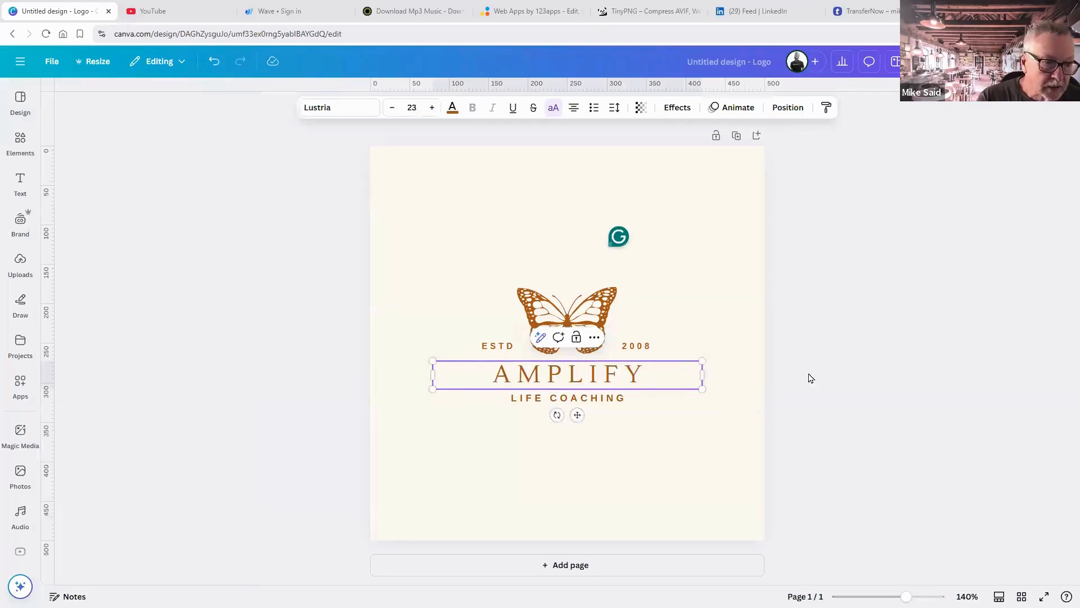
left_click(810, 377)
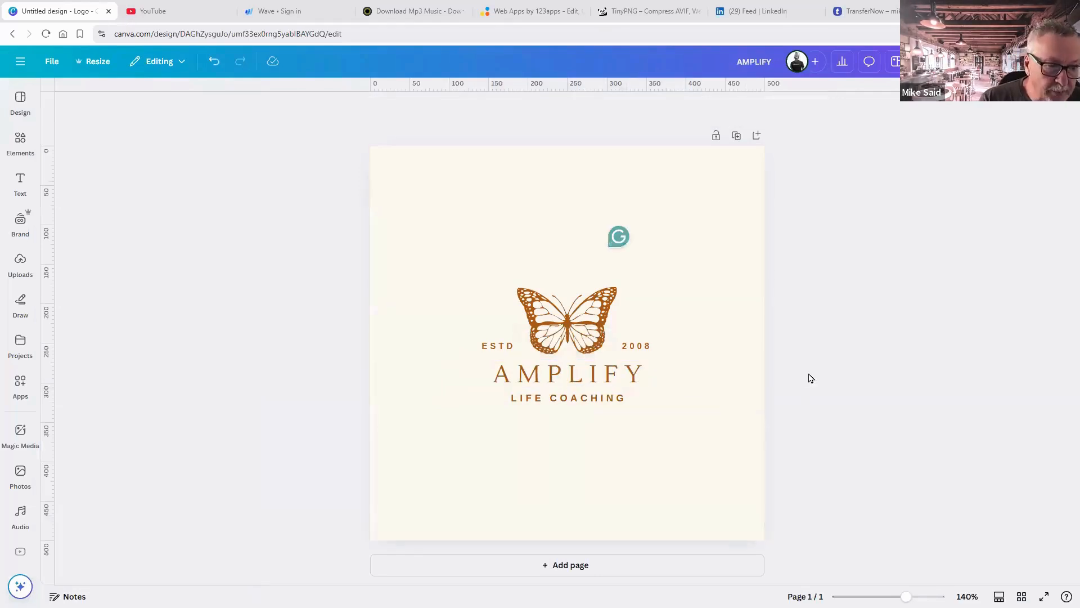
Change the established year to 2025.
left_click(639, 348)
double_click(639, 348)
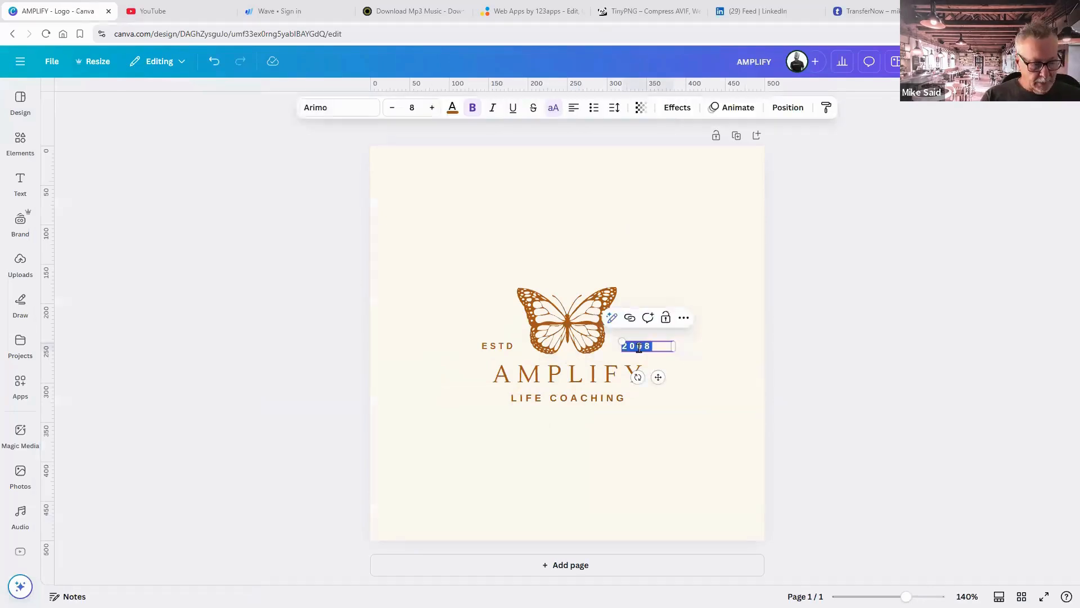
type("2025")
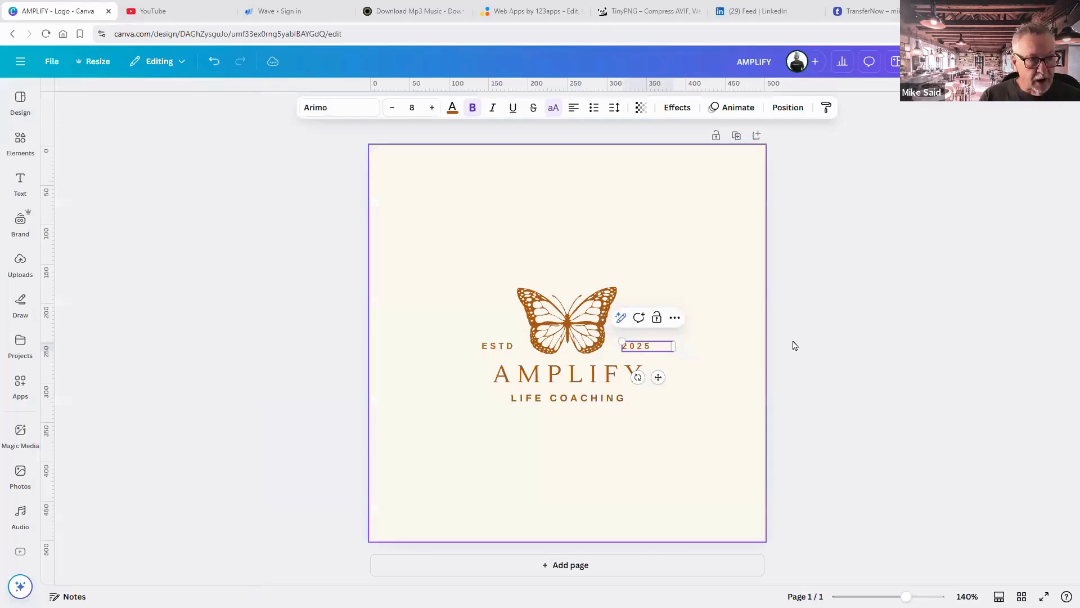
left_click(795, 346)
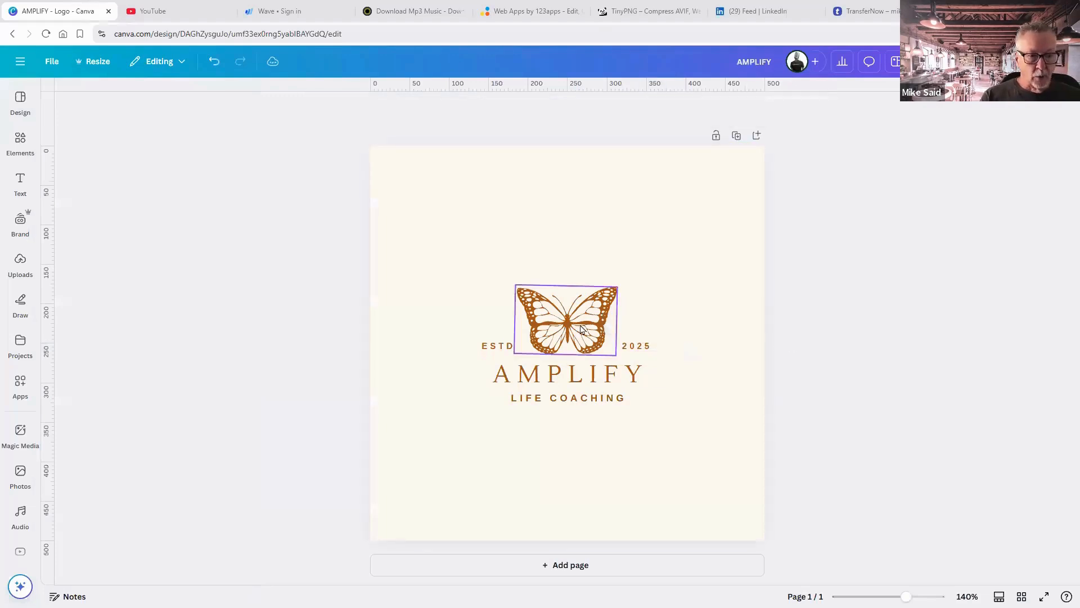
Group all the logo elements, enlarge the group slightly and nudge it up-left.
left_click_drag(703, 287, 478, 421)
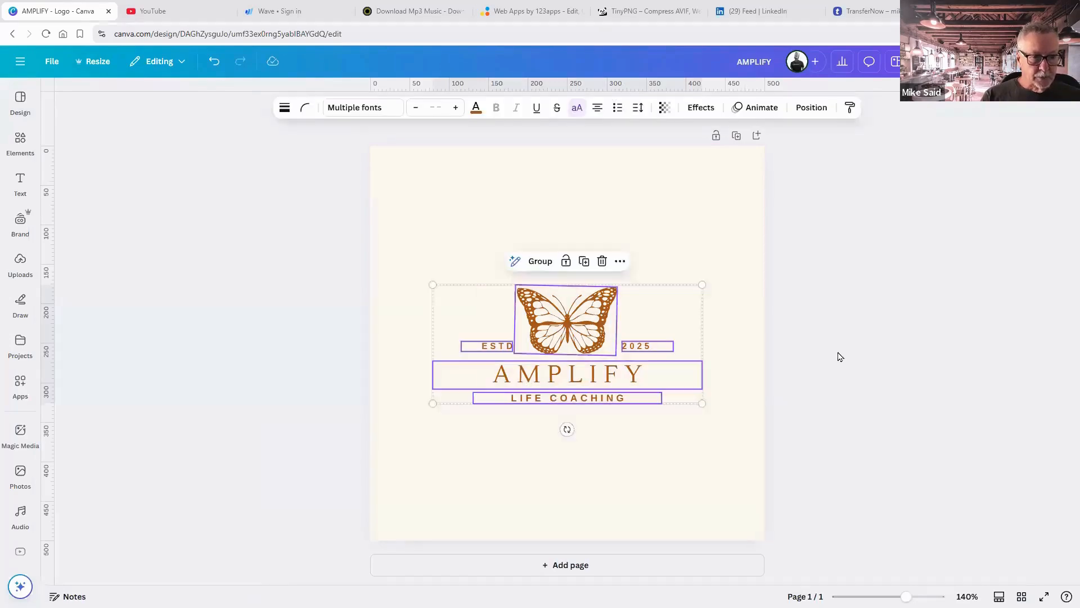
key("Escape")
left_click_drag(701, 251, 420, 440)
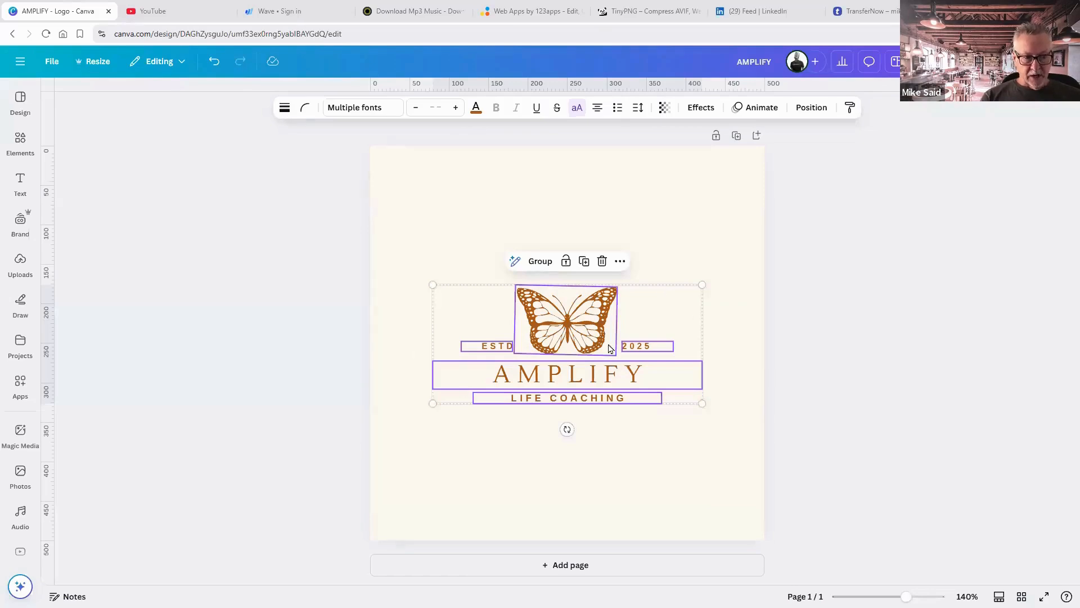
left_click(540, 261)
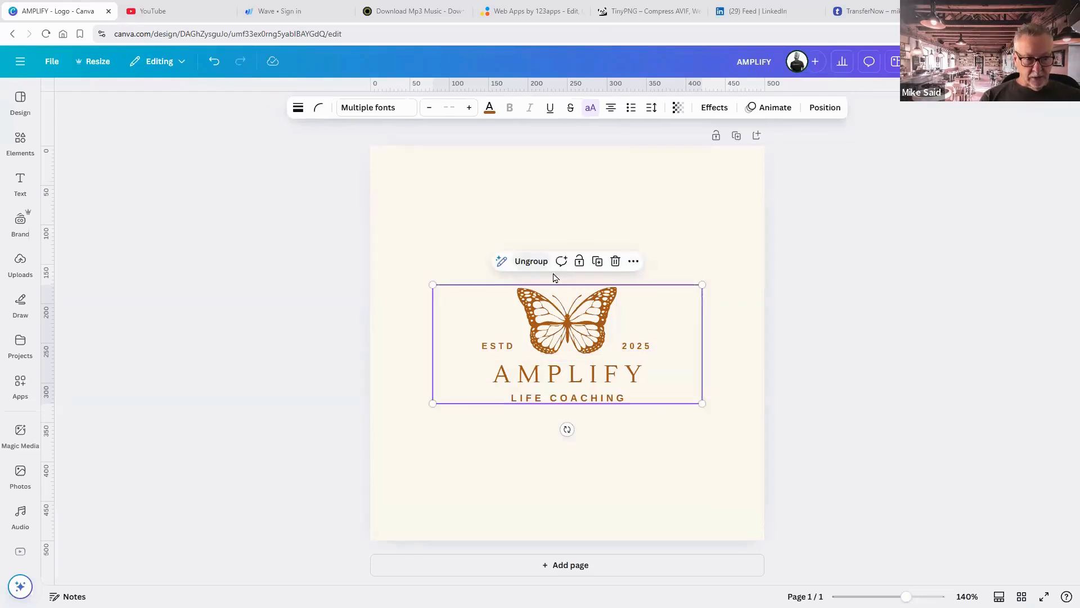
left_click_drag(433, 285, 361, 207)
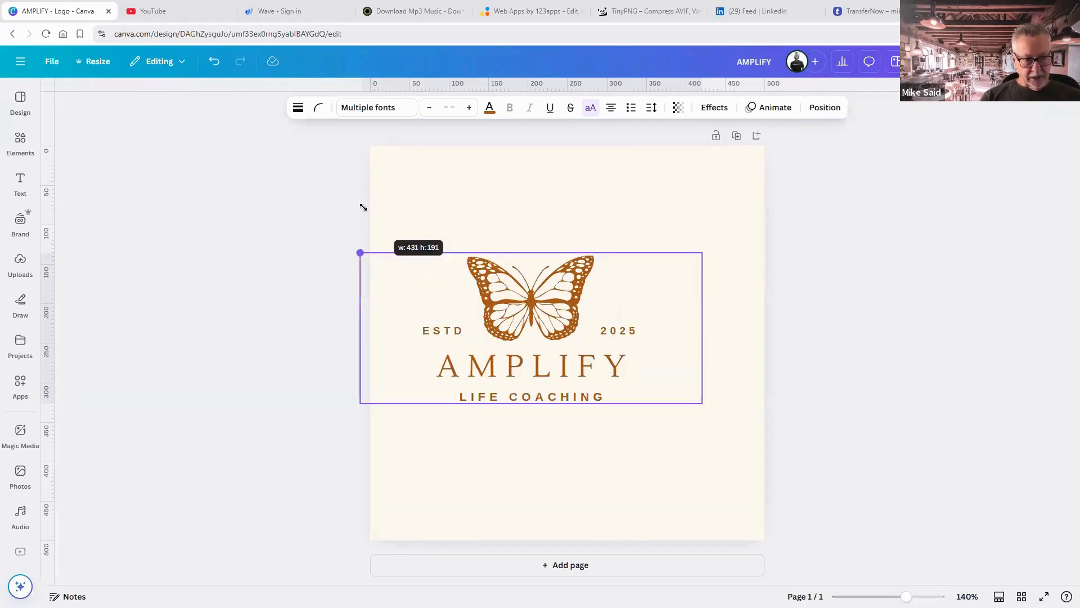
left_click_drag(763, 454, 797, 488)
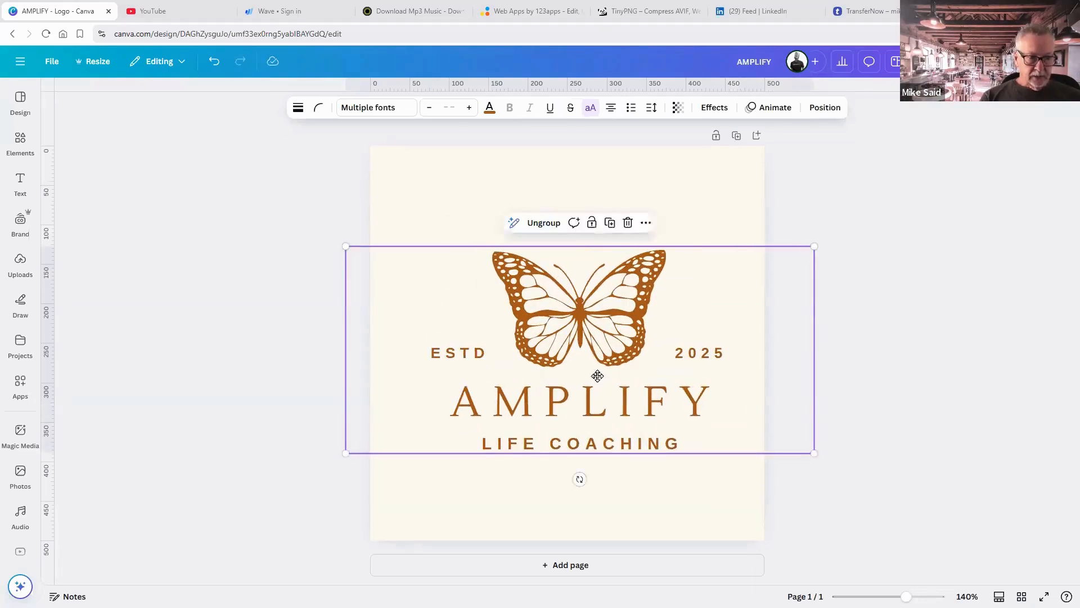
left_click_drag(590, 371, 581, 374)
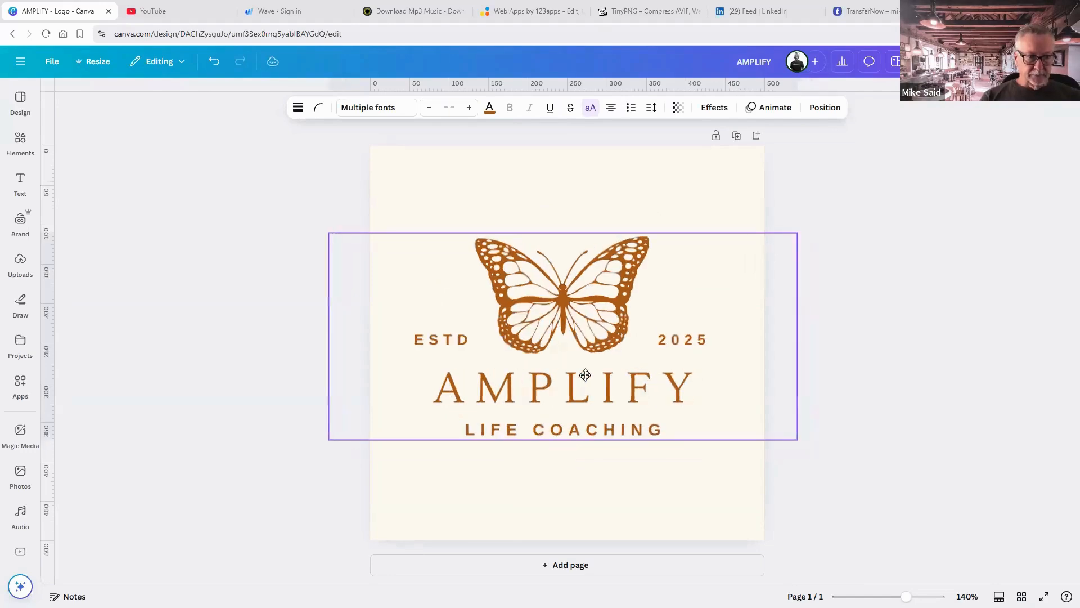
left_click(870, 395)
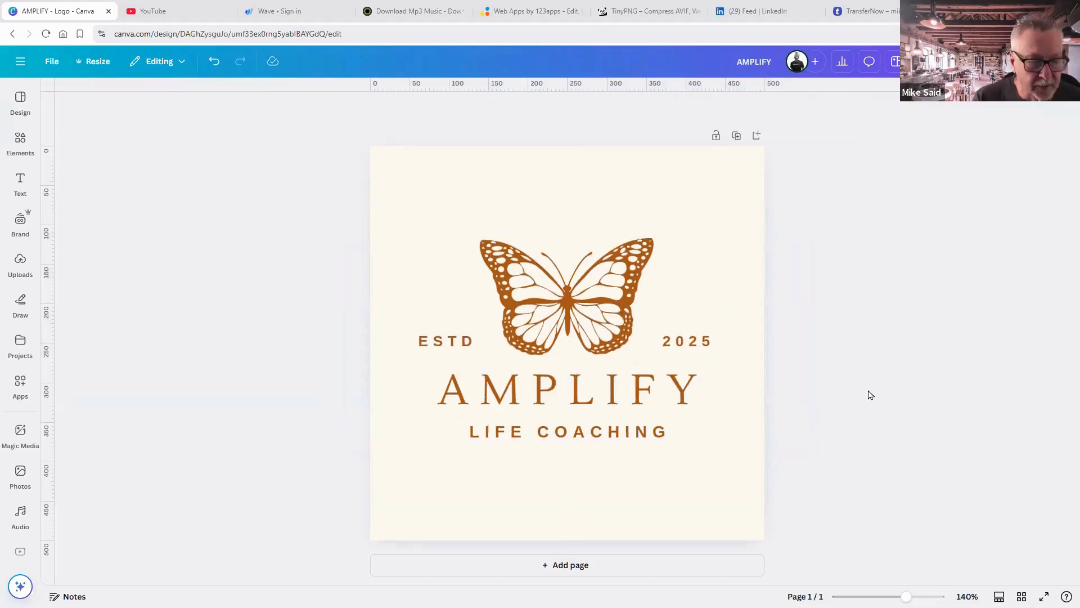
Ungroup the logo into separate butterfly and text elements.
left_click(684, 341)
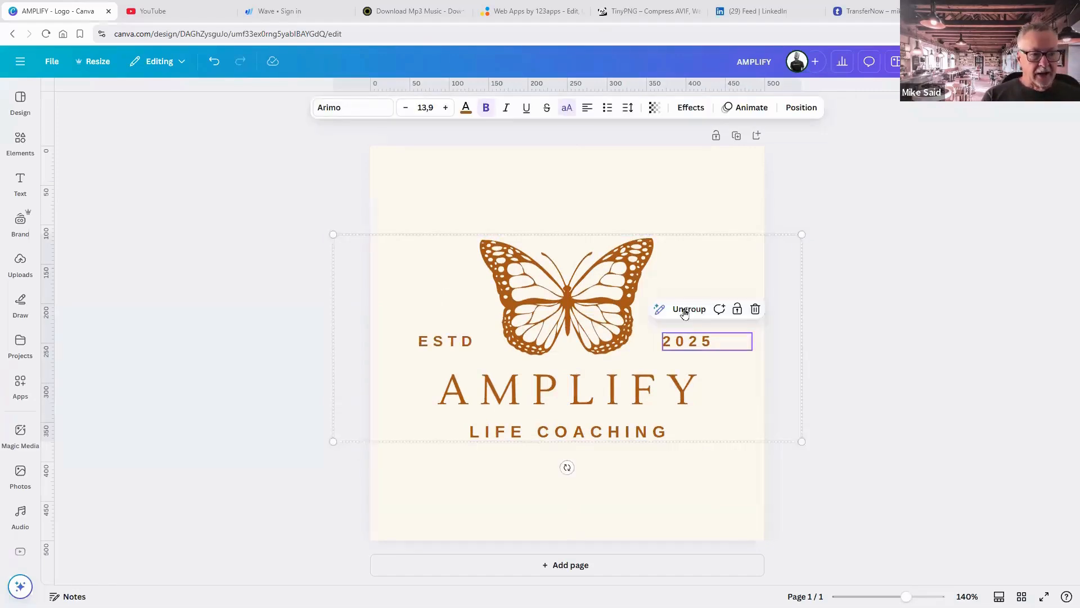
left_click(684, 310)
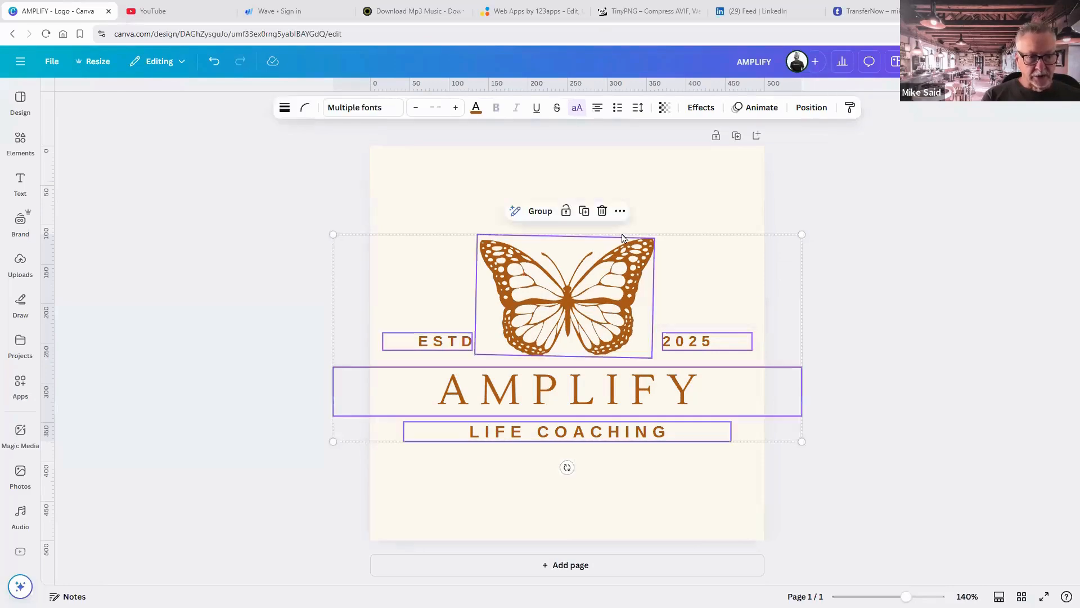
key("Escape")
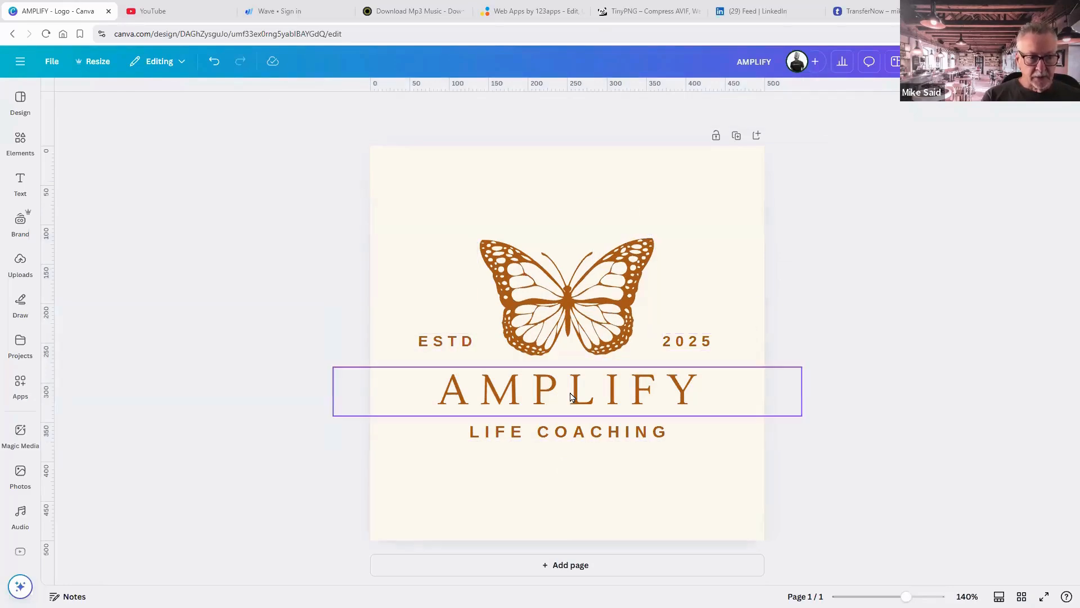
Enlarge AMPLIFY to font size 50 and recentre it on the page.
left_click(584, 390)
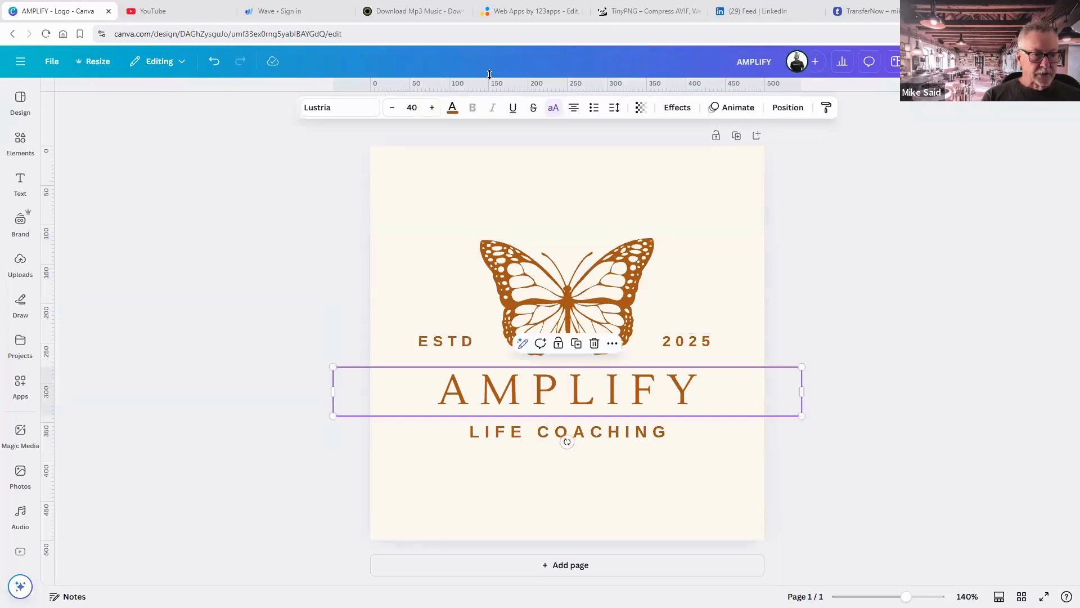
left_click(432, 108)
left_click(432, 107)
left_click(432, 108)
left_click(433, 108)
left_click(432, 108)
left_click(432, 108)
left_click(433, 108)
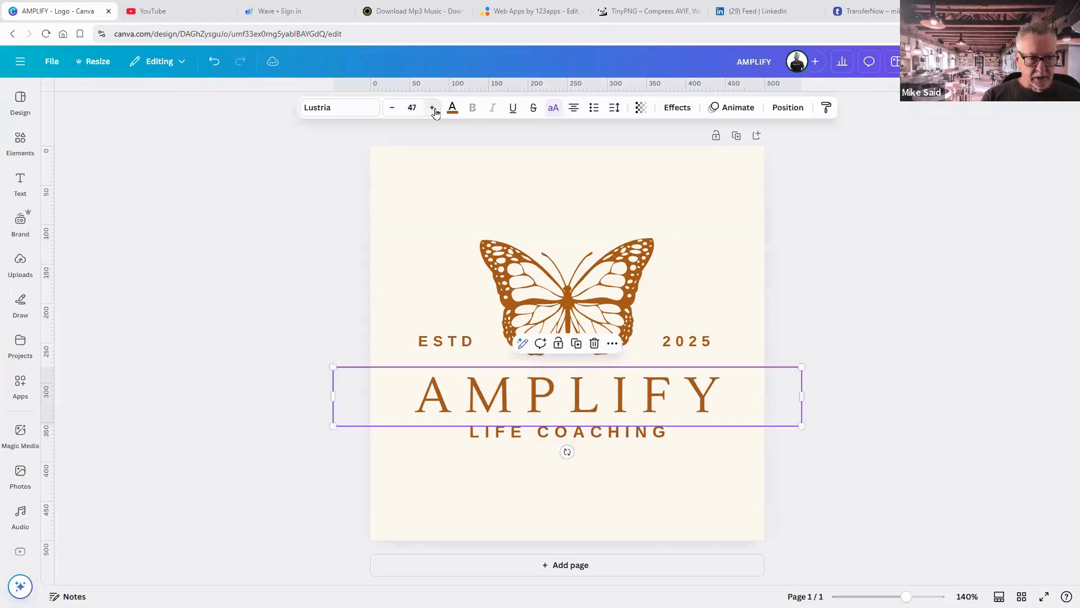
left_click(433, 108)
left_click(433, 108)
left_click(433, 108)
left_click_drag(545, 368, 573, 387)
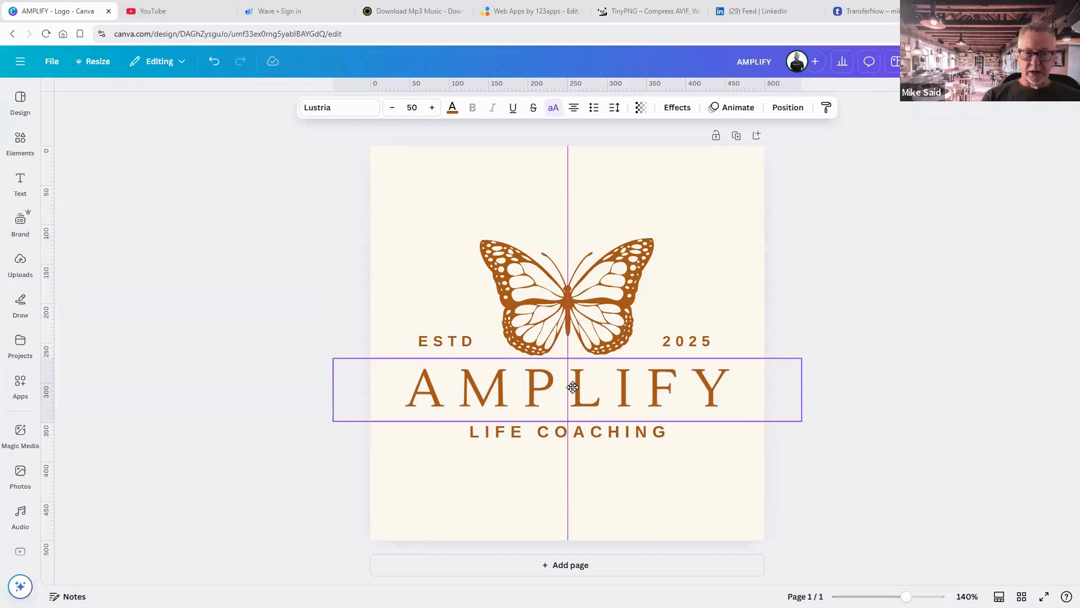
left_click_drag(572, 388, 574, 390)
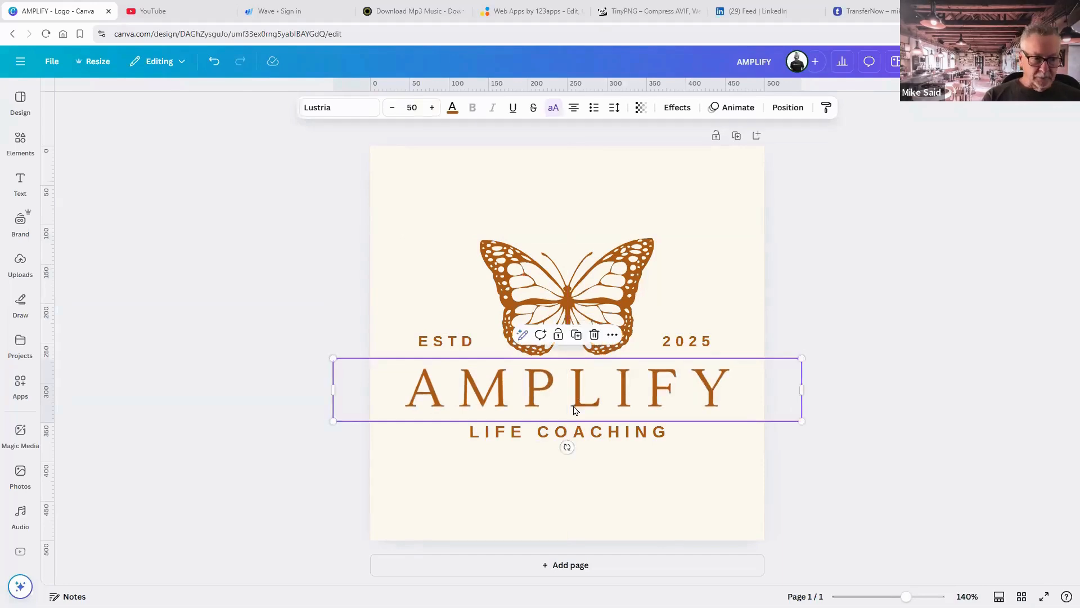
Move LIFE COACHING up under AMPLIFY and delete the 2025 and ESTD text.
left_click_drag(574, 436, 575, 431)
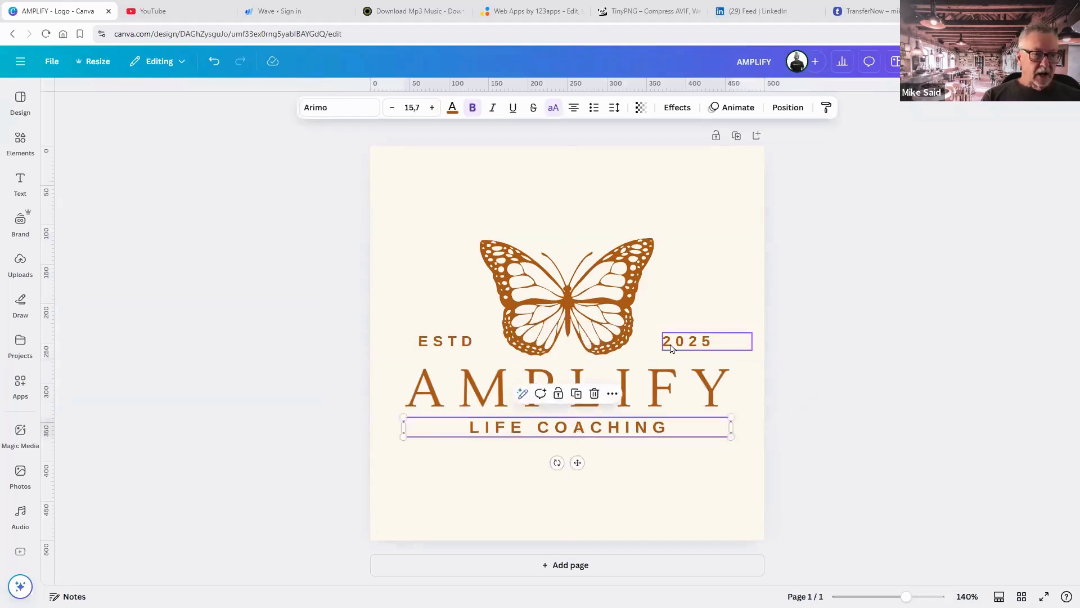
left_click(671, 348)
key("Delete")
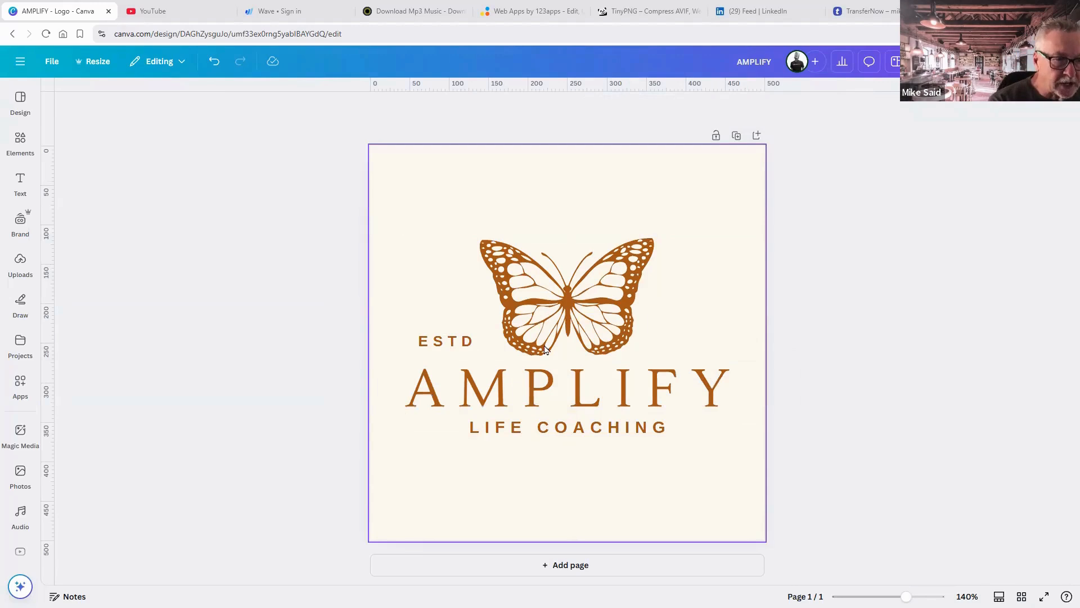
left_click(450, 339)
key("Delete")
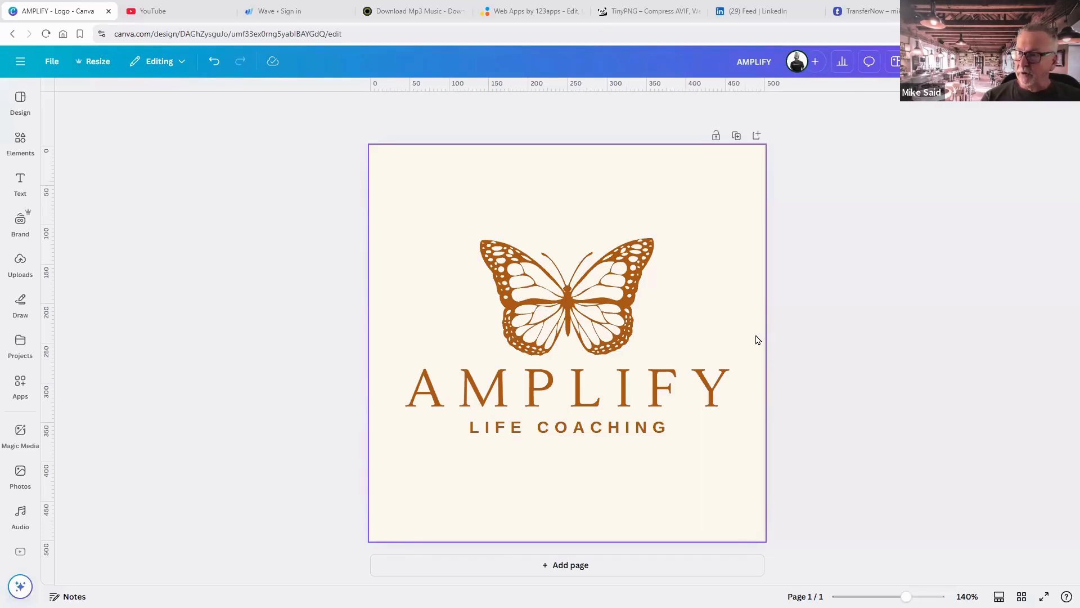
left_click(587, 302)
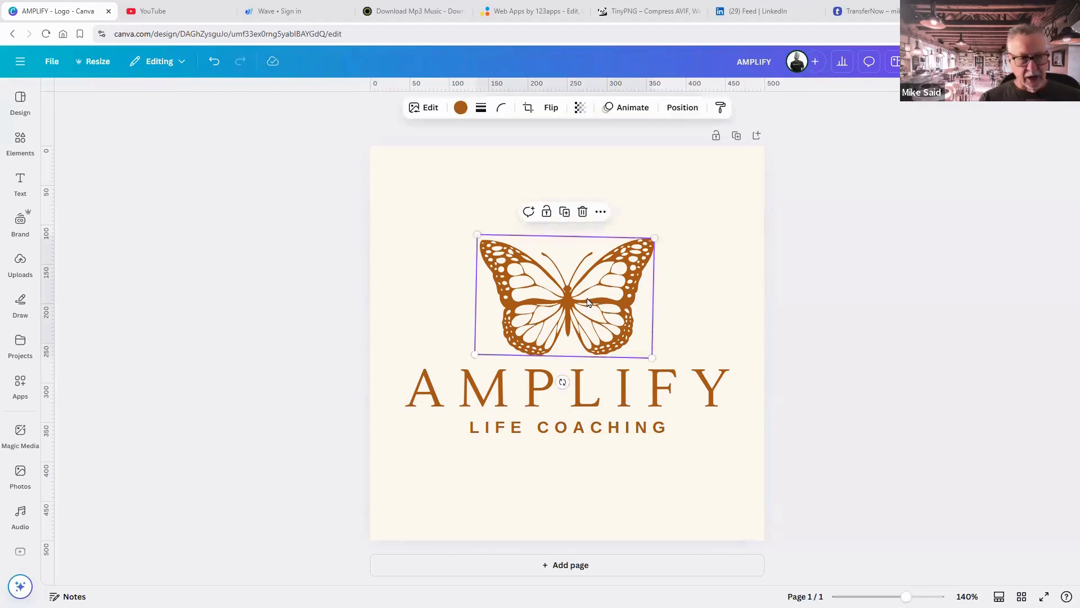
Delete the original butterfly and search Elements for Butterfly graphics.
key("Delete")
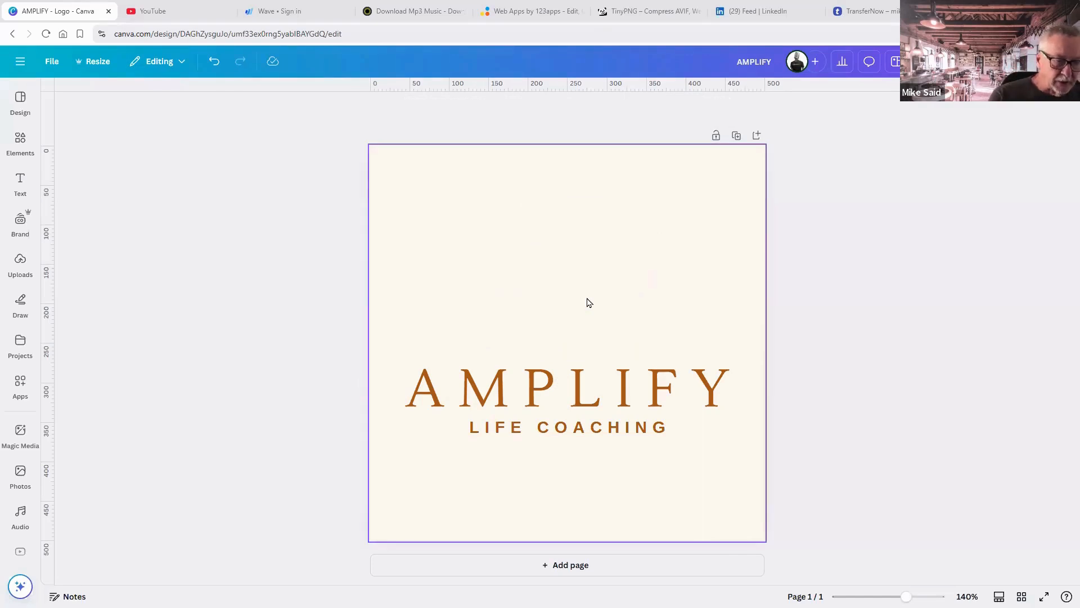
left_click(20, 148)
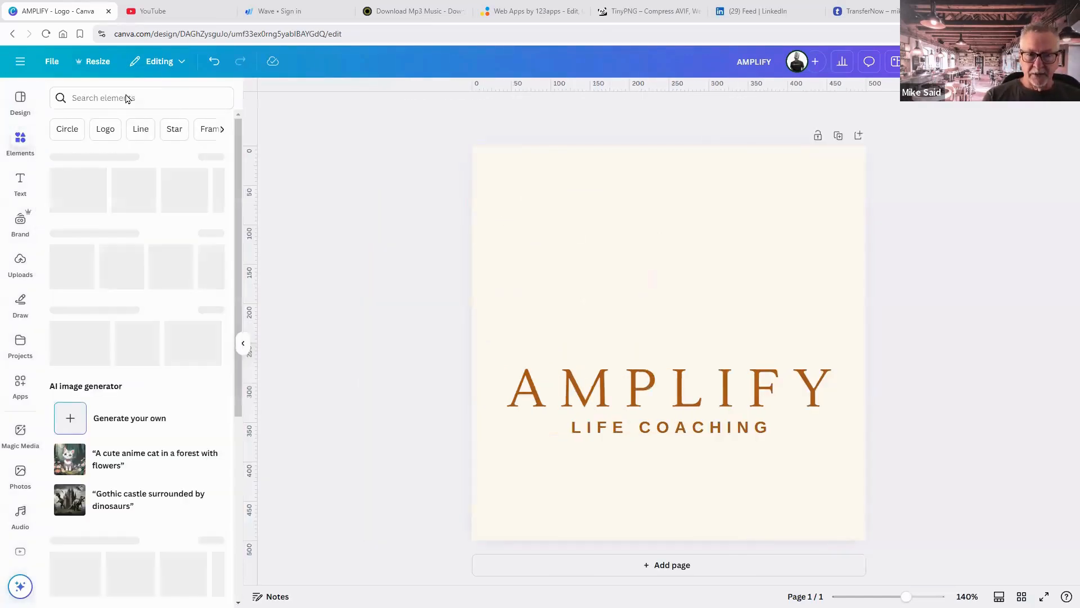
left_click(125, 99)
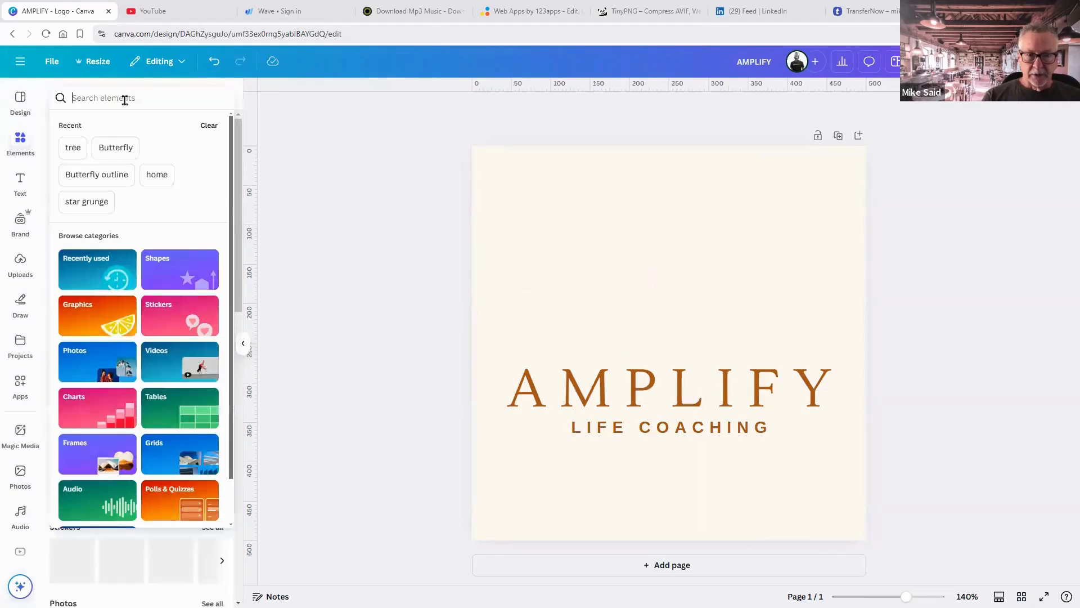
left_click(117, 156)
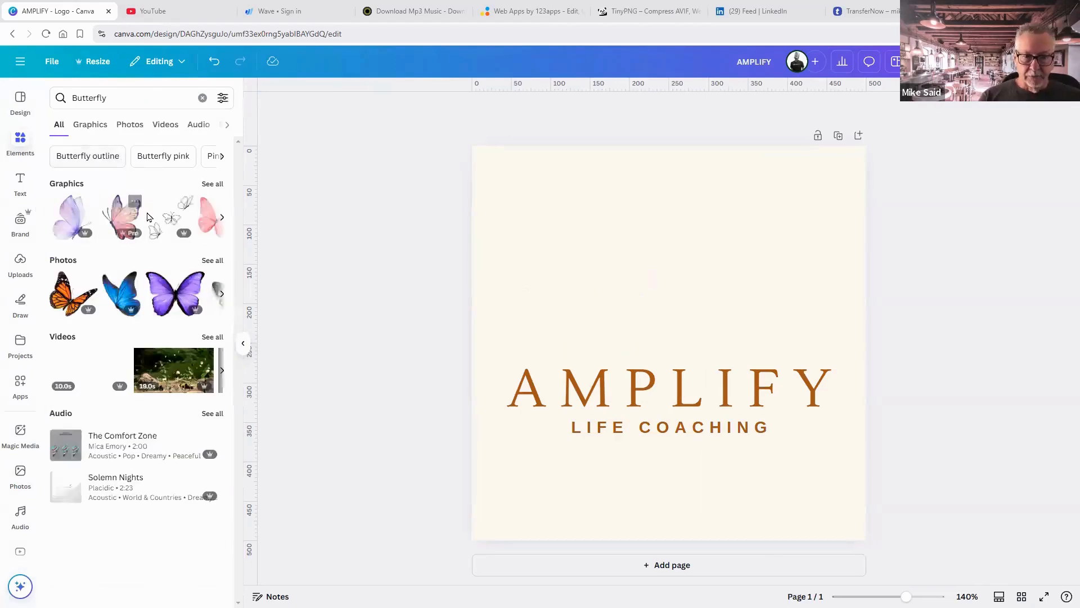
left_click(219, 186)
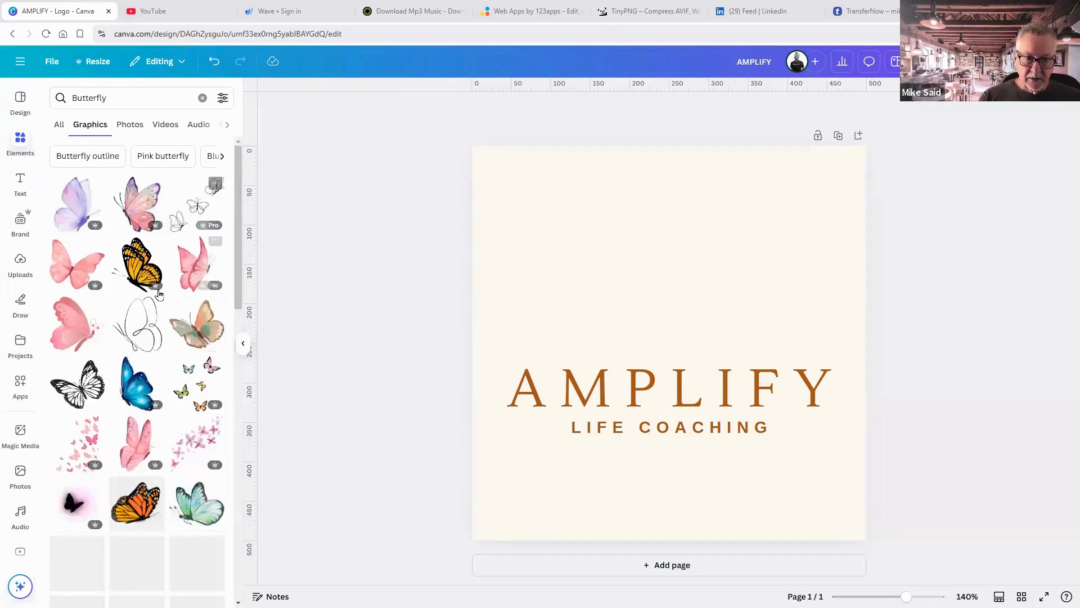
Browse the butterfly graphics, then switch to the butterfly Photos results.
scroll(159, 294, "down", 3)
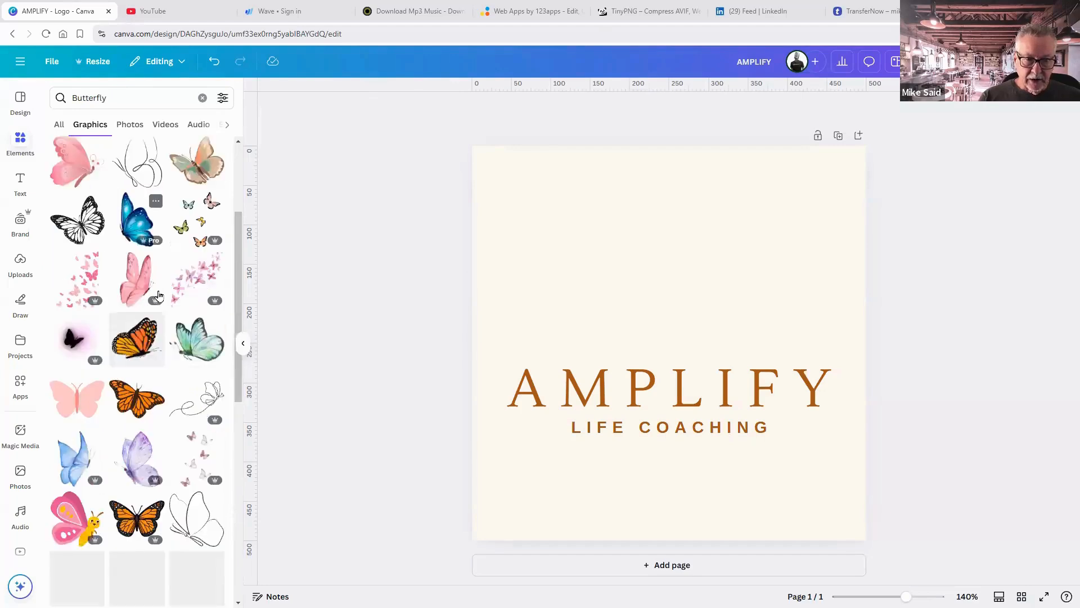
scroll(163, 298, "down", 4)
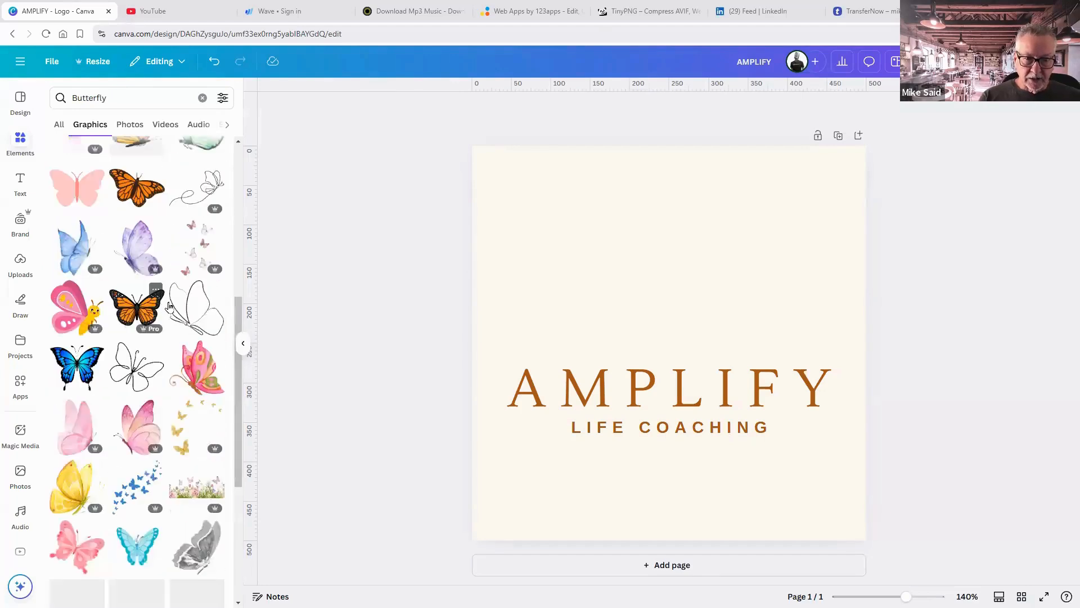
scroll(169, 306, "down", 2)
scroll(168, 306, "down", 5)
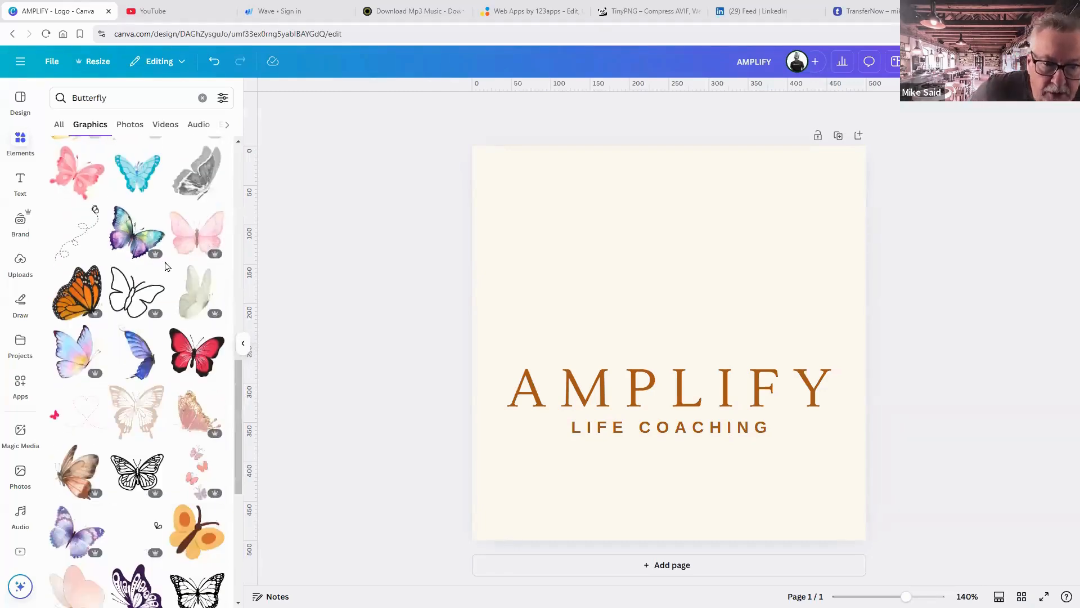
scroll(166, 266, "down", 3)
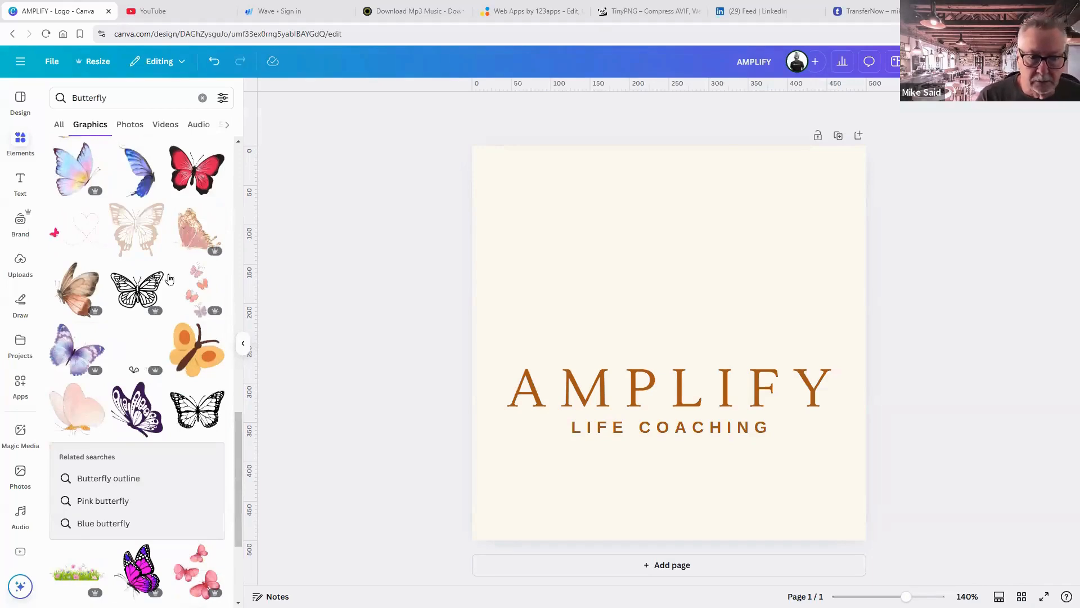
scroll(169, 279, "down", 2)
scroll(170, 304, "down", 3)
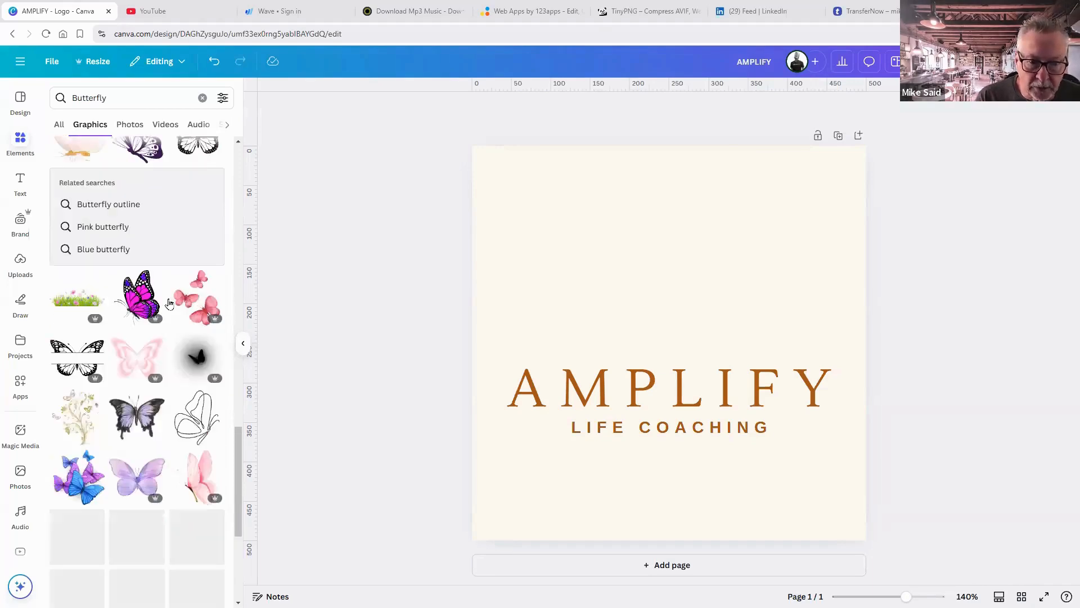
scroll(169, 304, "down", 3)
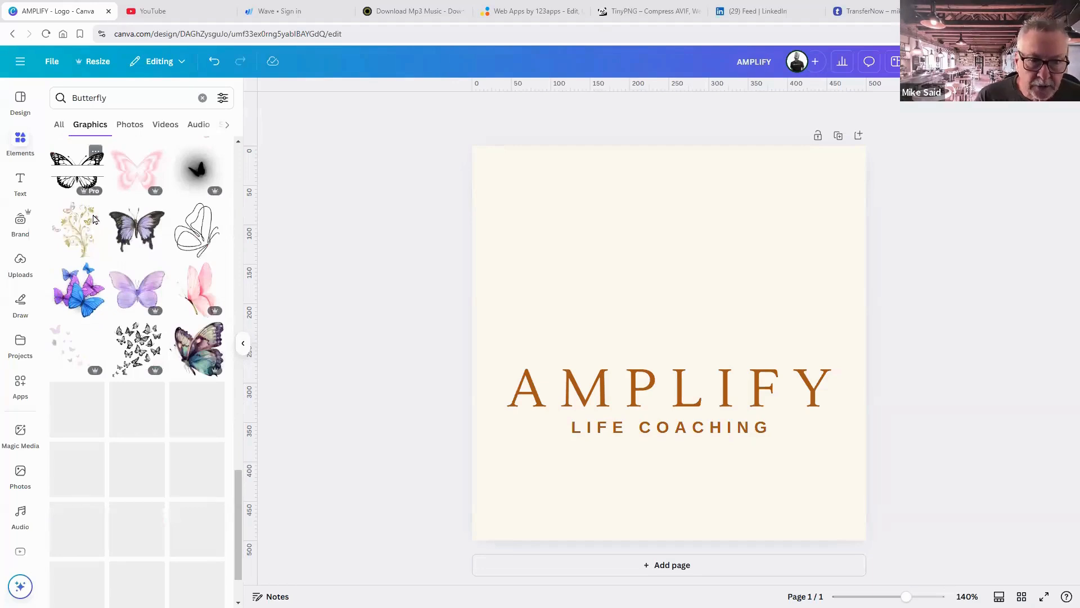
scroll(110, 256, "down", 3)
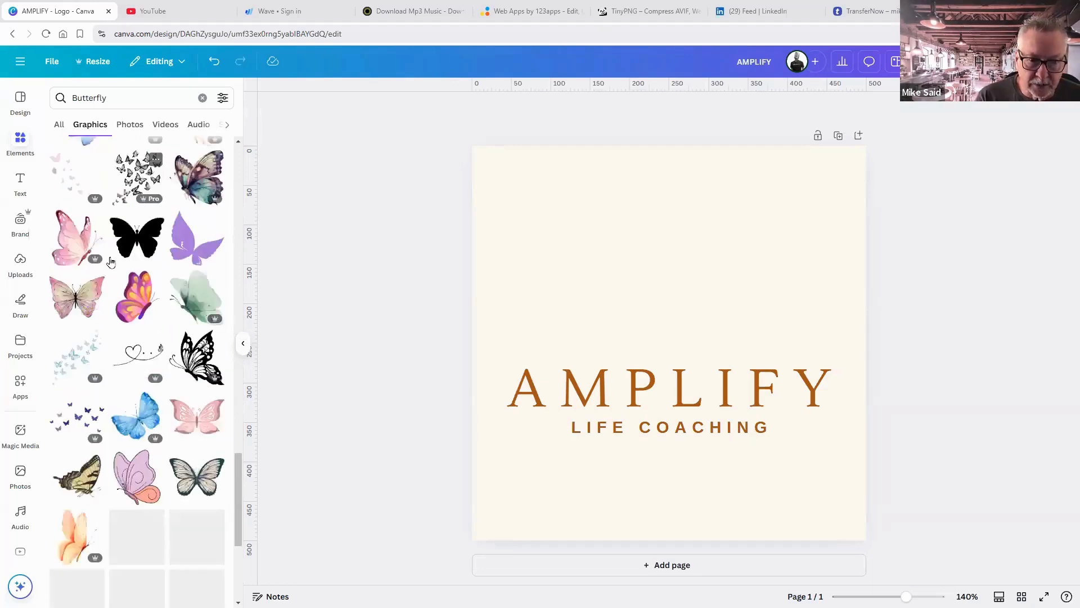
scroll(110, 260, "down", 3)
scroll(110, 260, "down", 2)
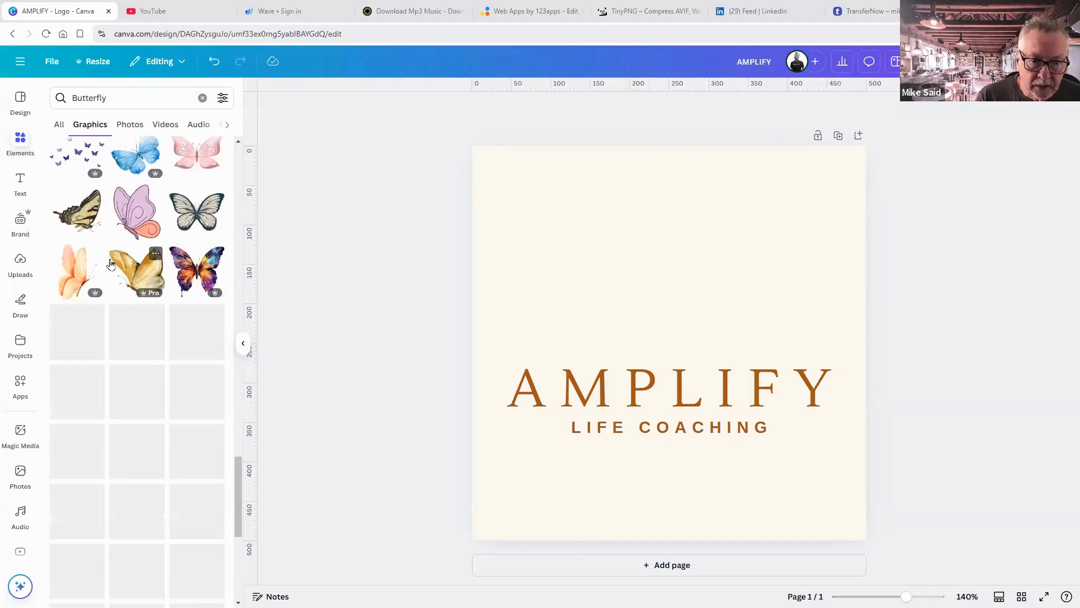
scroll(112, 267, "down", 5)
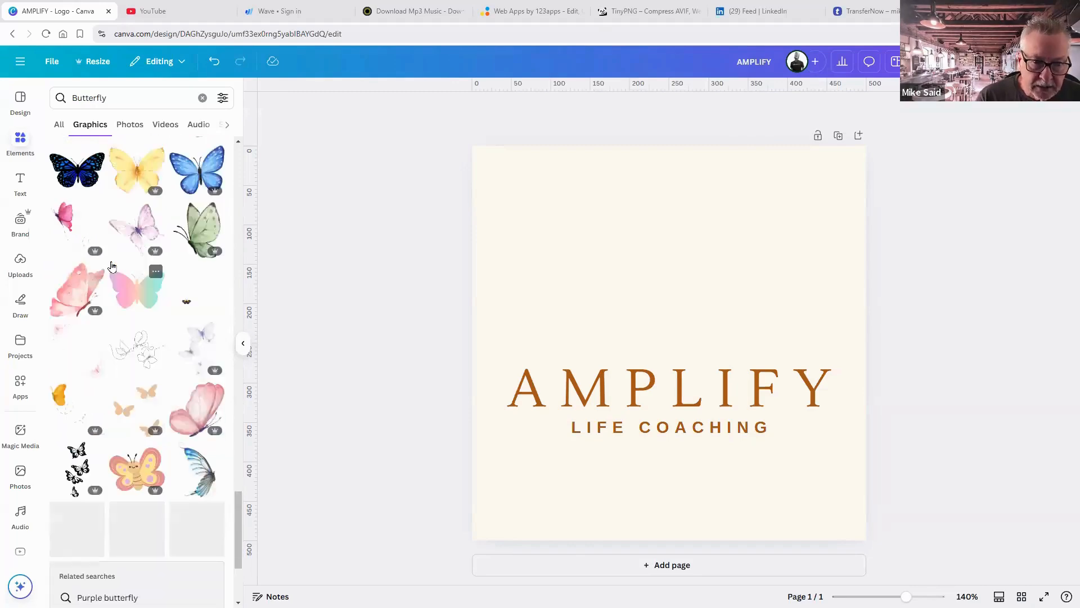
scroll(111, 266, "down", 2)
scroll(112, 267, "down", 1)
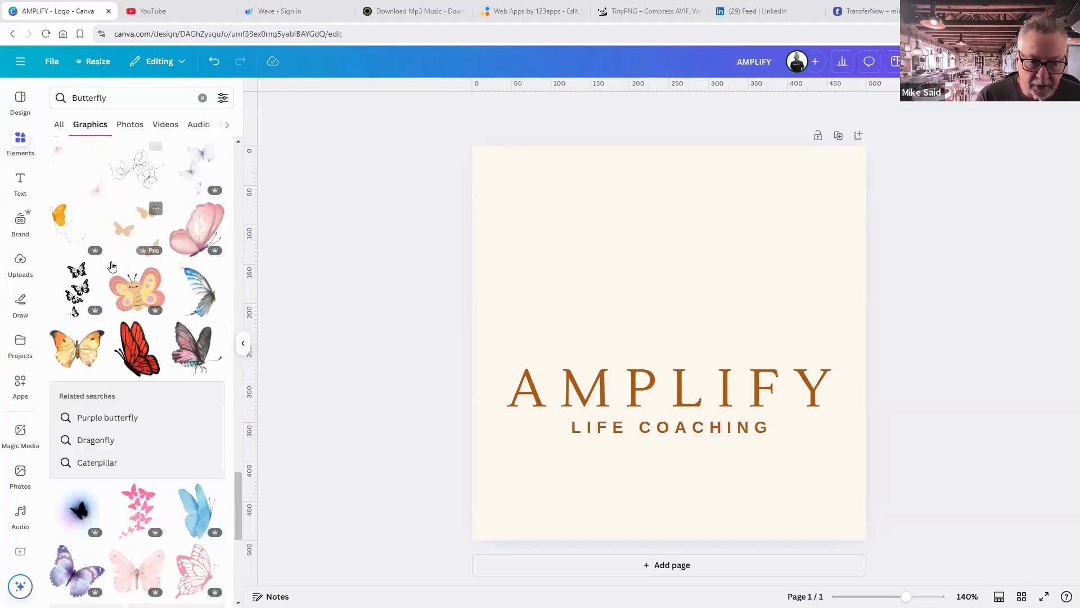
scroll(111, 266, "down", 3)
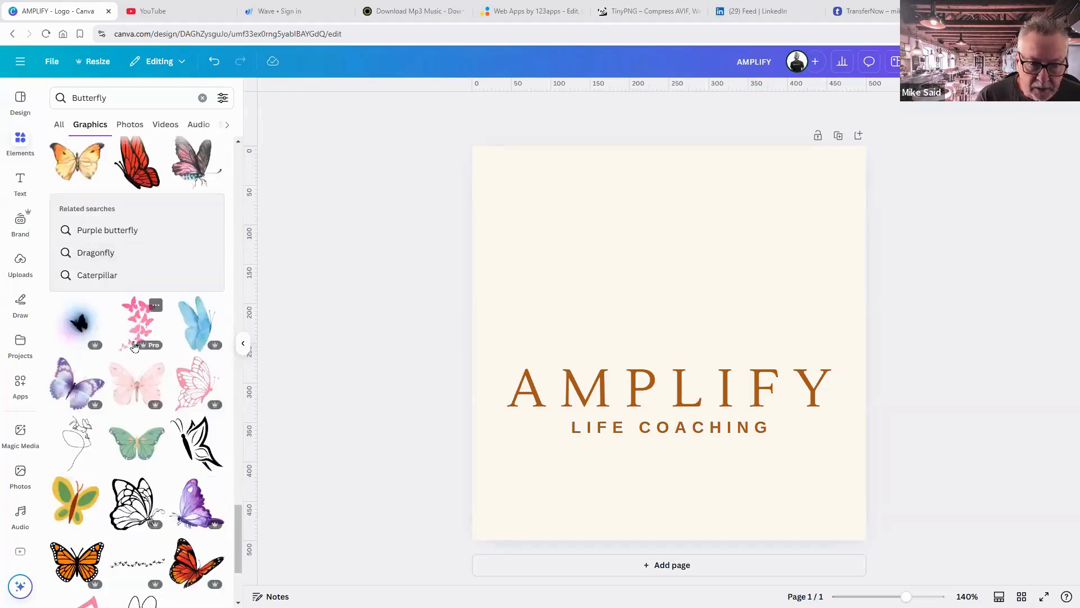
scroll(133, 346, "down", 4)
scroll(134, 346, "down", 2)
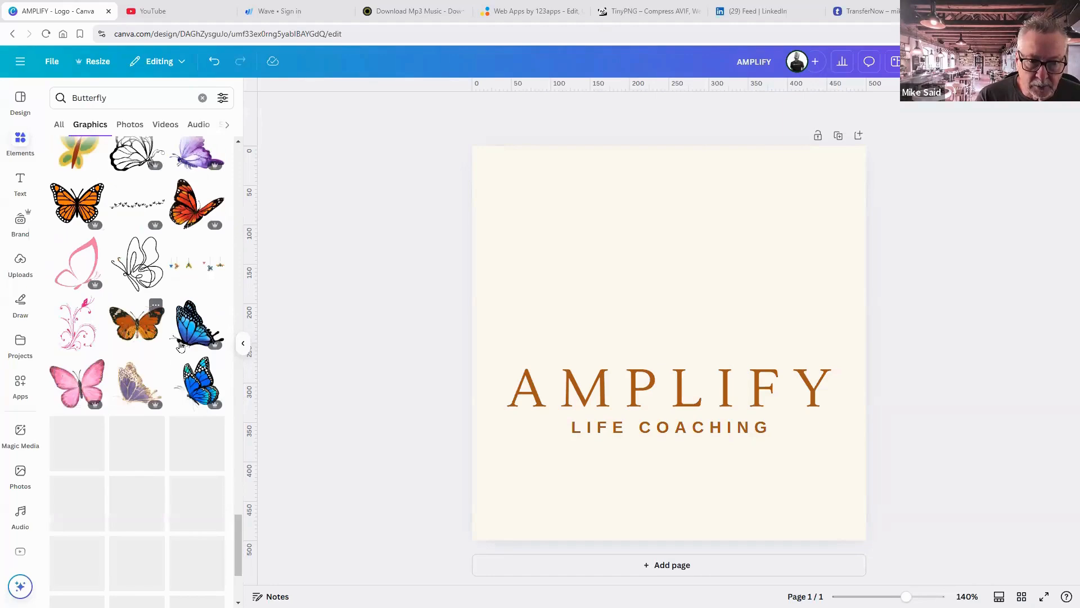
scroll(180, 346, "down", 2)
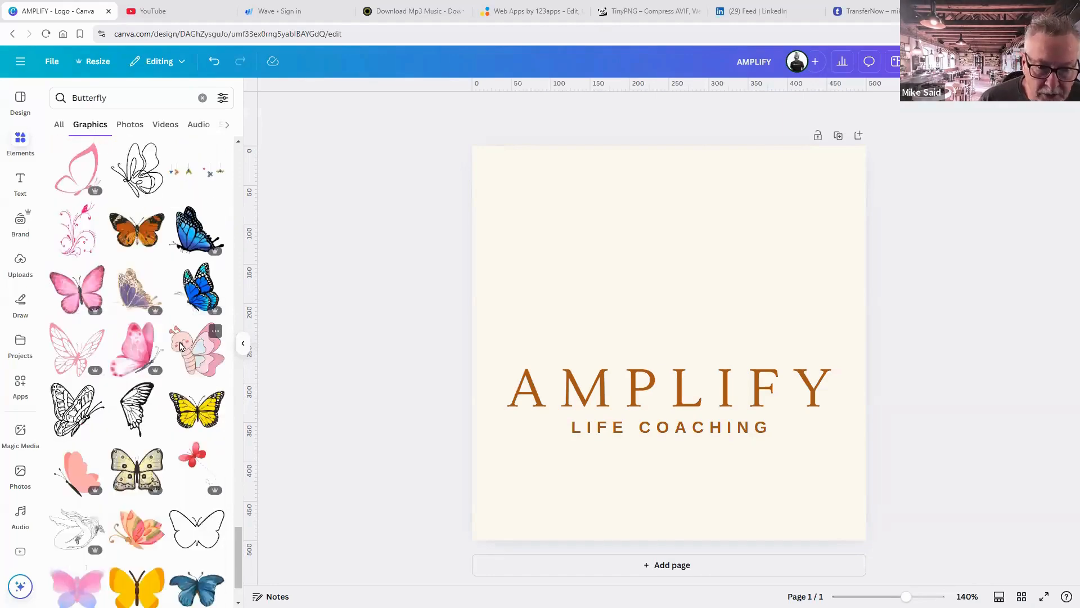
scroll(181, 345, "down", 4)
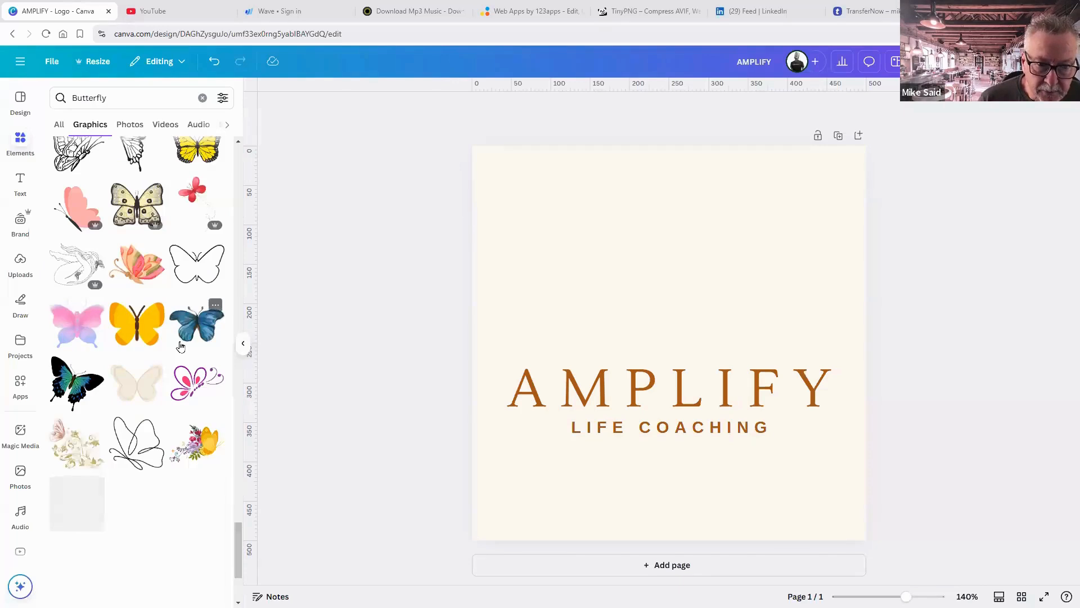
scroll(181, 346, "down", 3)
scroll(115, 137, "up", 6)
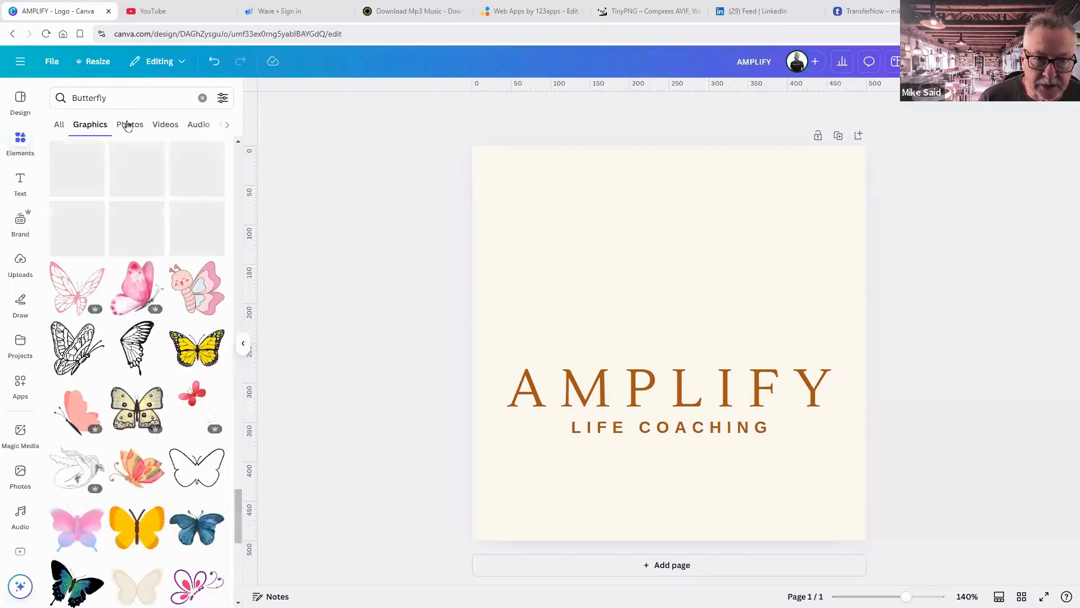
left_click(128, 125)
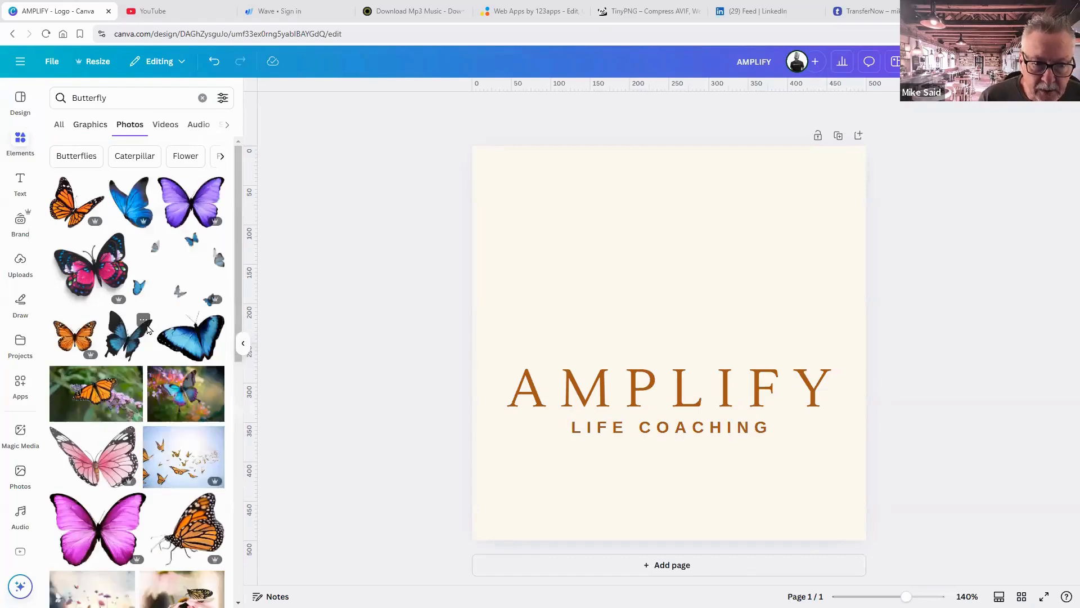
scroll(147, 329, "down", 3)
scroll(147, 338, "down", 3)
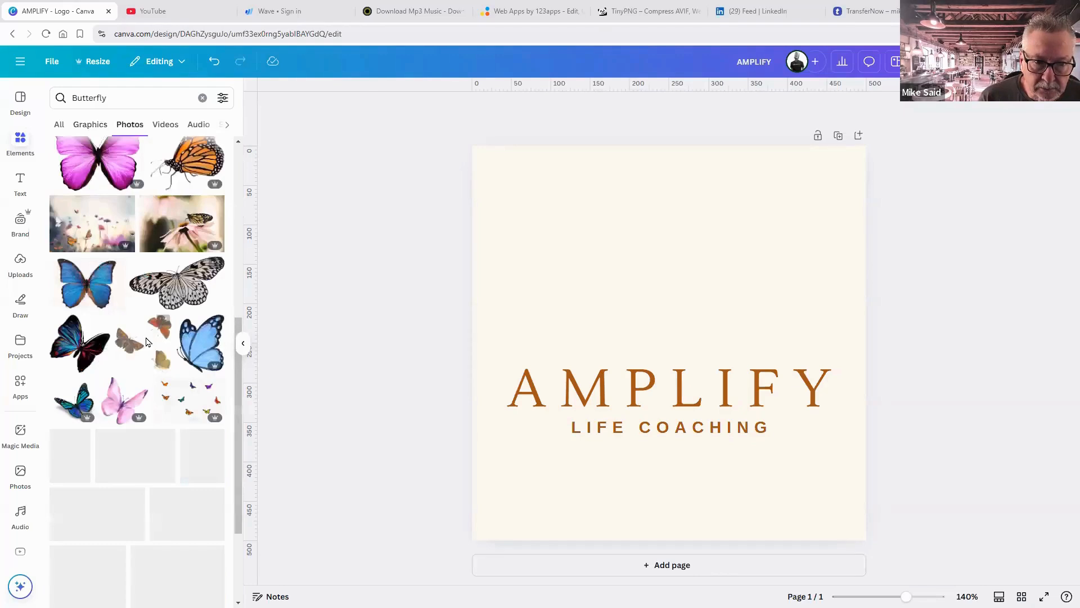
scroll(147, 342, "down", 2)
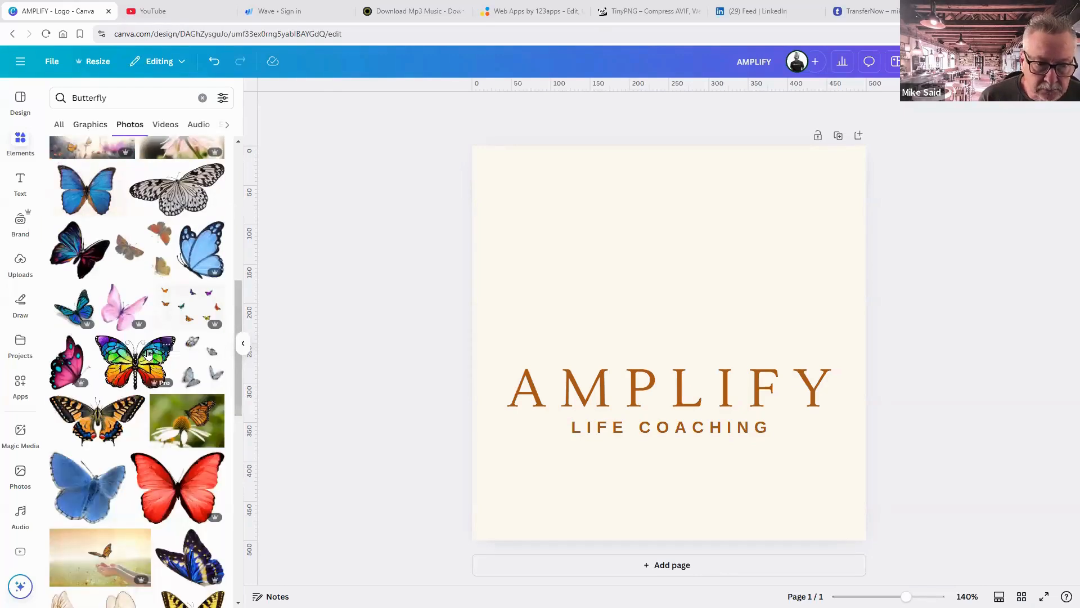
scroll(148, 353, "down", 5)
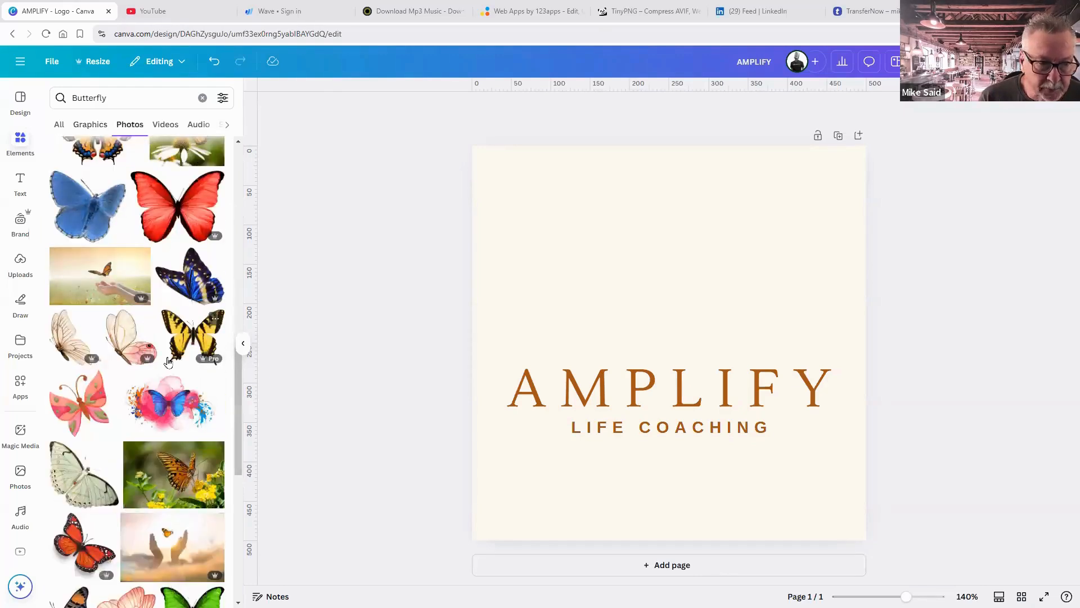
Move the AMPLIFY and LIFE COACHING text up together.
left_click(726, 409)
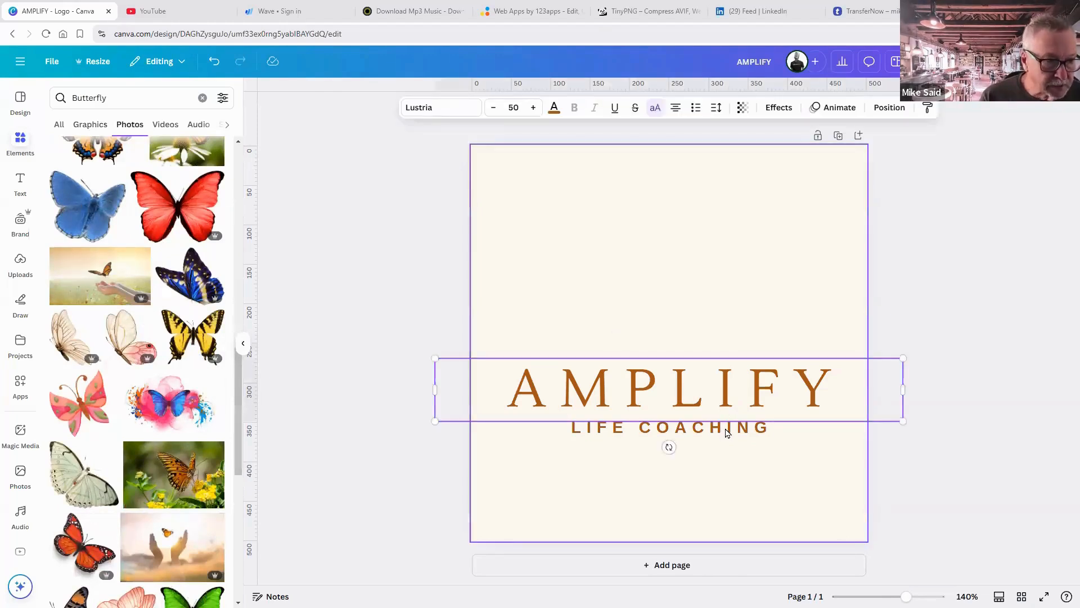
left_click(726, 432, "shift")
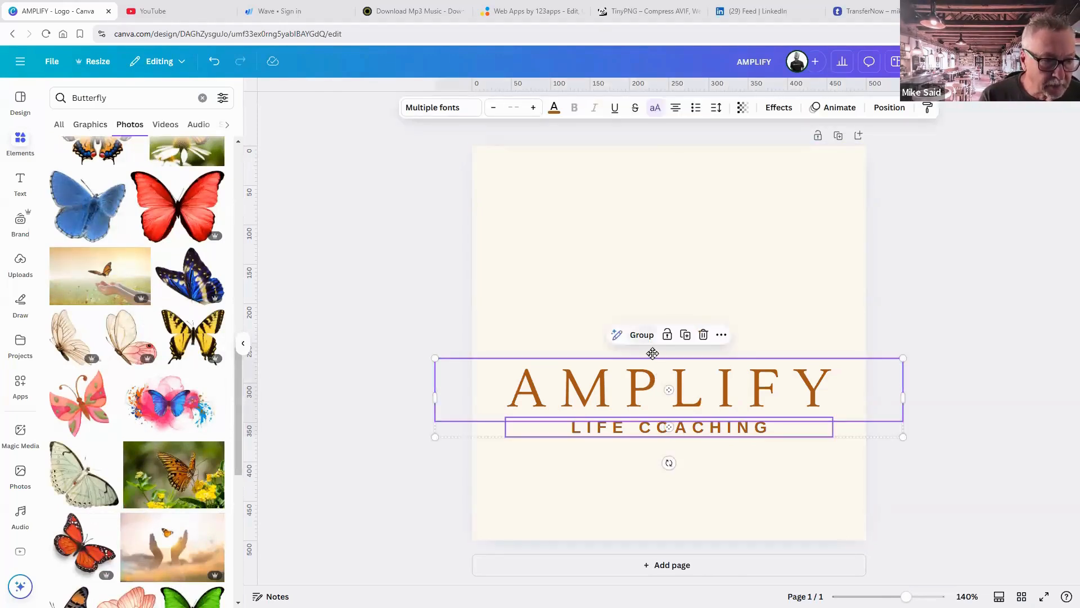
left_click_drag(653, 353, 632, 331)
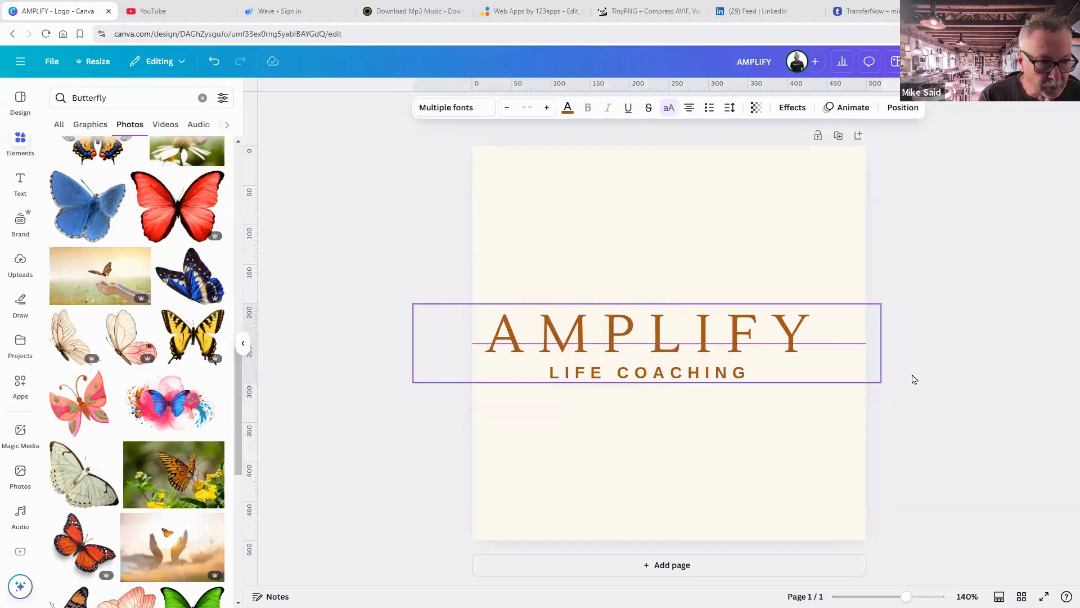
left_click(955, 389)
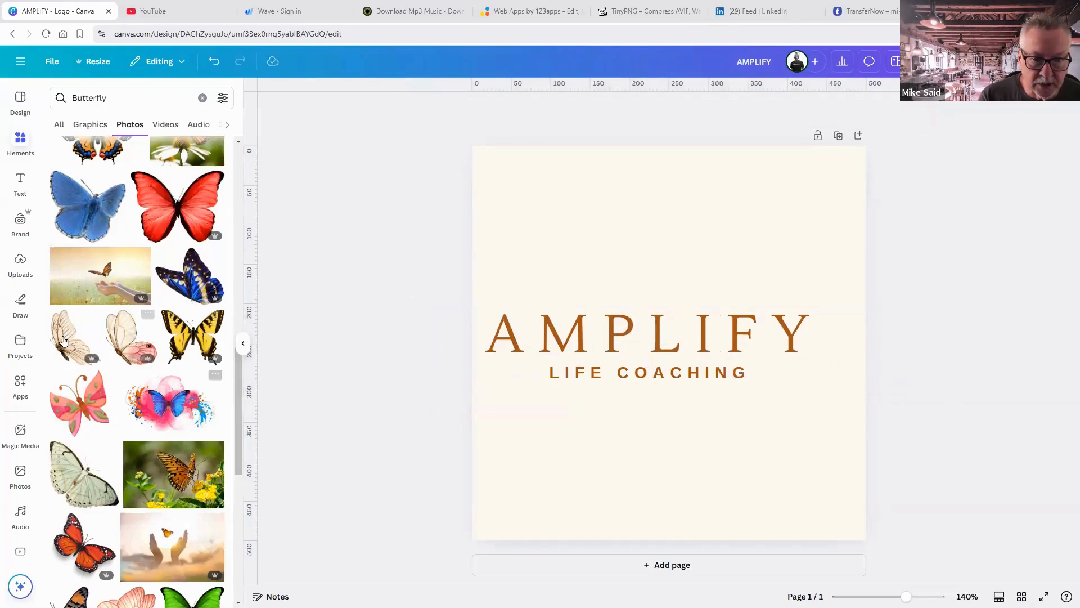
Add a pale butterfly photo, shrink it and place it beside the Y of AMPLIFY.
left_click(63, 339)
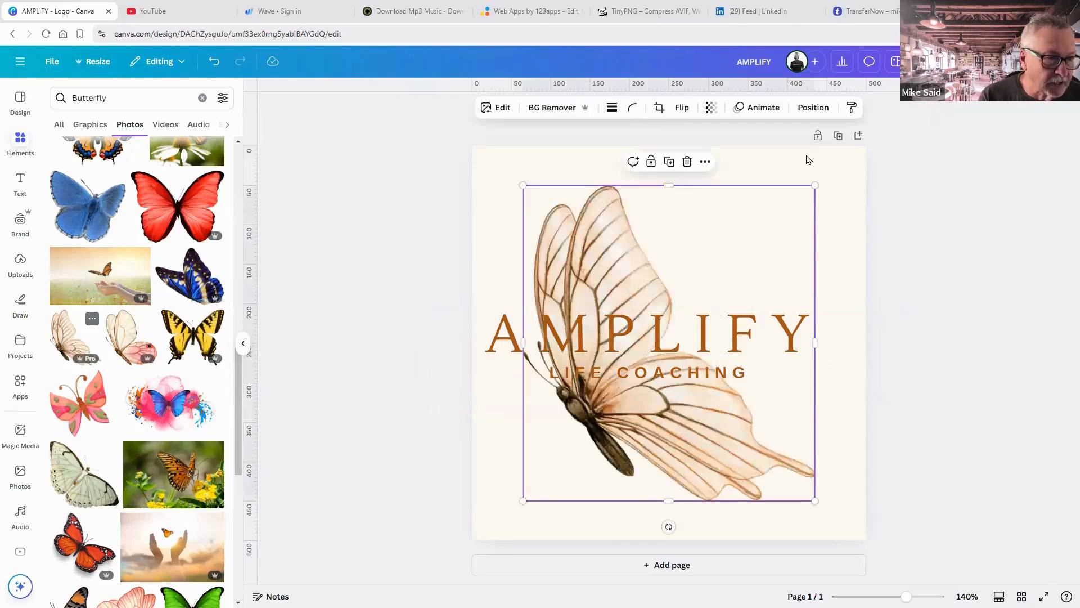
left_click_drag(713, 258, 556, 392)
left_click_drag(600, 442, 820, 316)
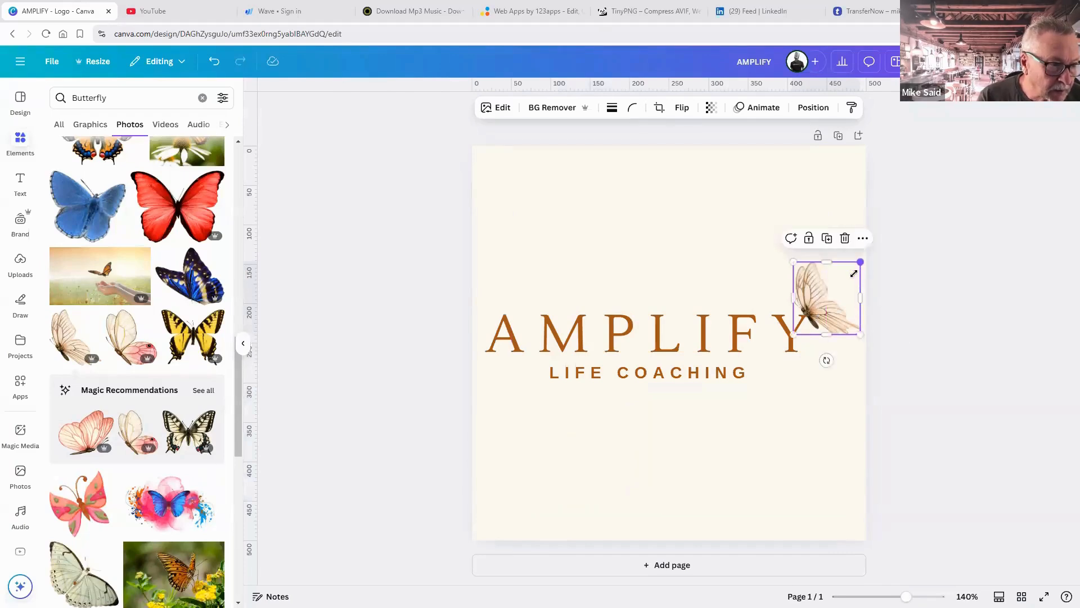
mouse_move(854, 273)
left_mouse_down()
mouse_move(845, 292)
mouse_move(853, 282)
left_mouse_up()
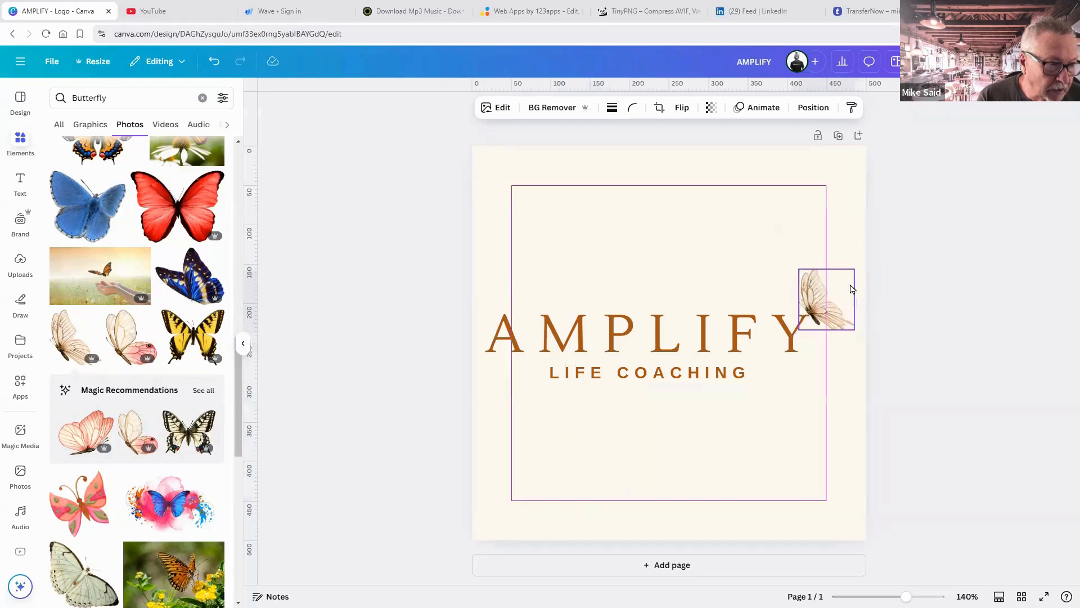
left_click(905, 300)
key("Left")
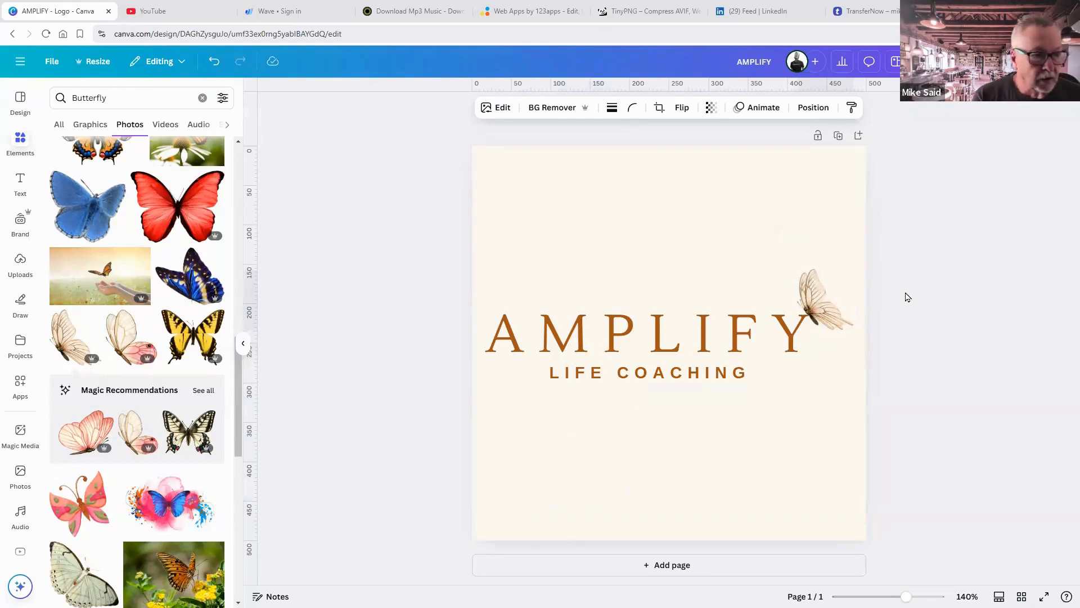
Group the text and butterfly with Ctrl+G, centre the logo, and leave the page background white.
left_click(906, 297)
left_click_drag(463, 414, 906, 268)
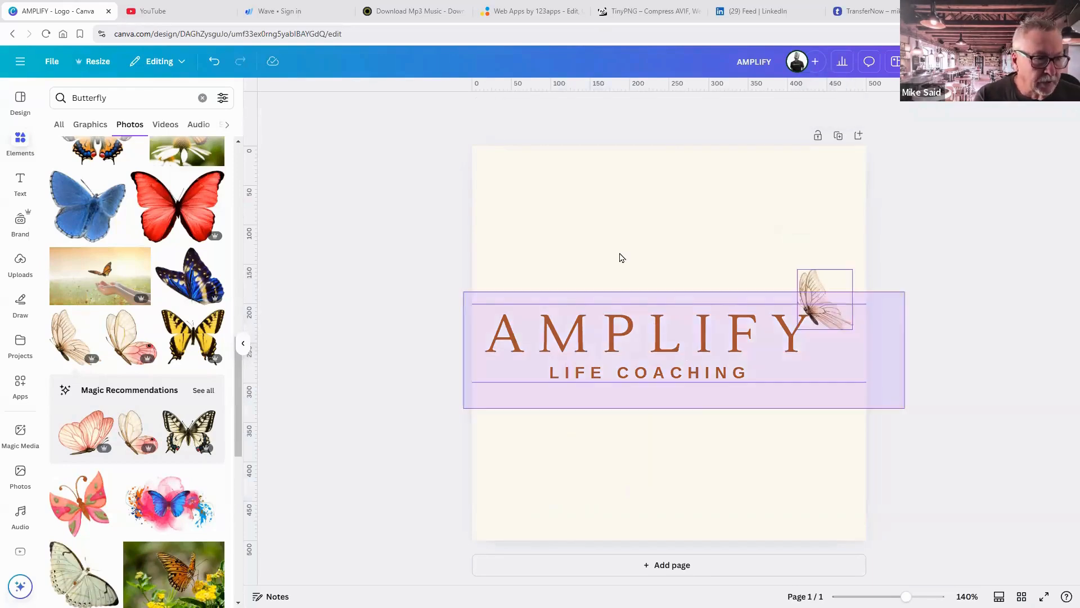
key("ctrl+g")
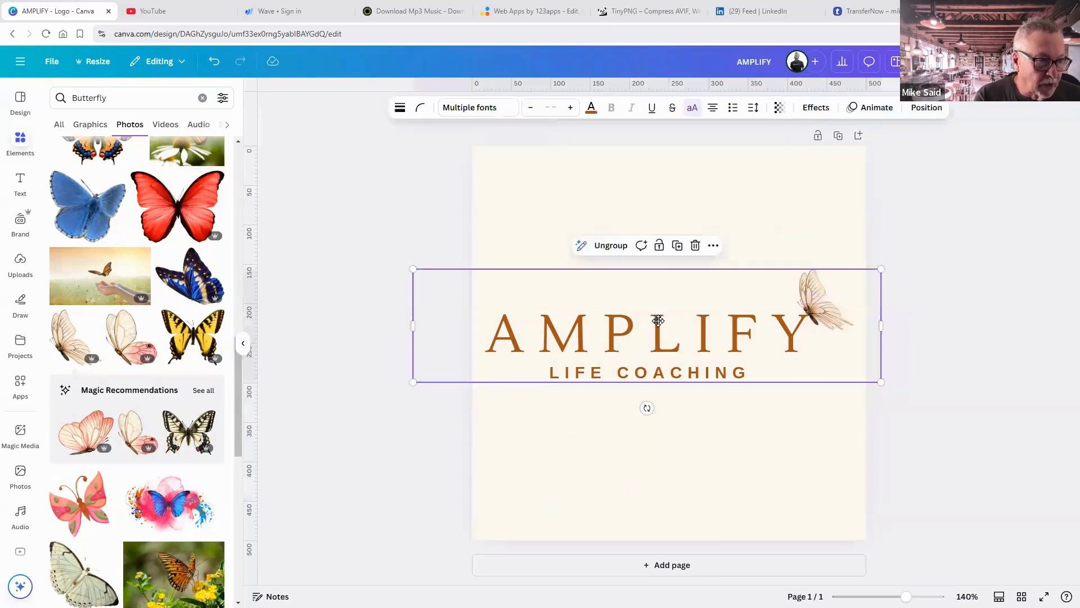
mouse_move(647, 324)
left_mouse_down()
mouse_move(656, 321)
mouse_move(647, 340)
left_mouse_up()
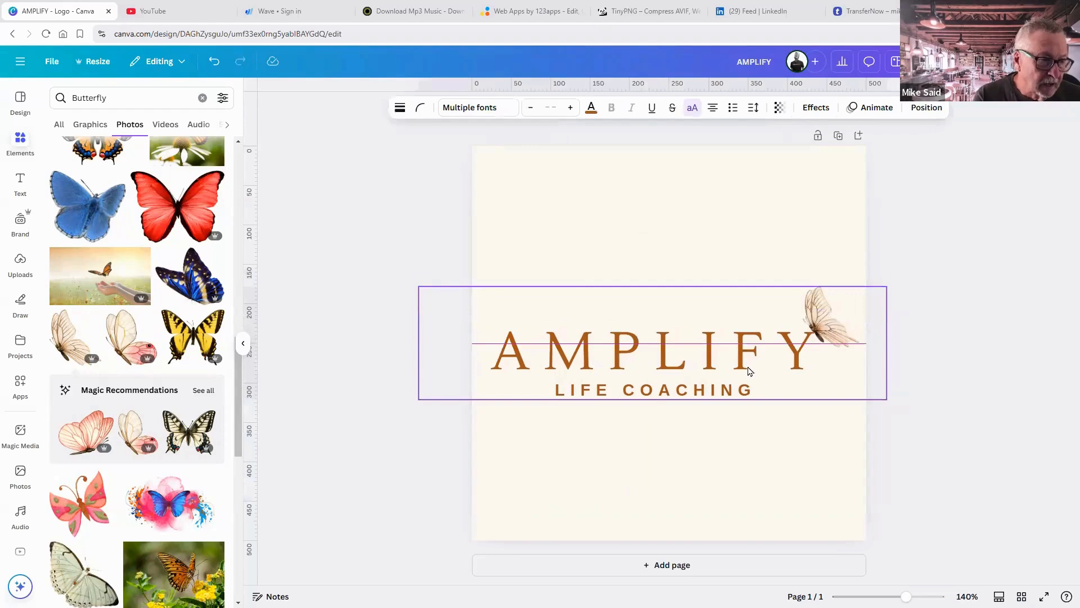
left_click(955, 421)
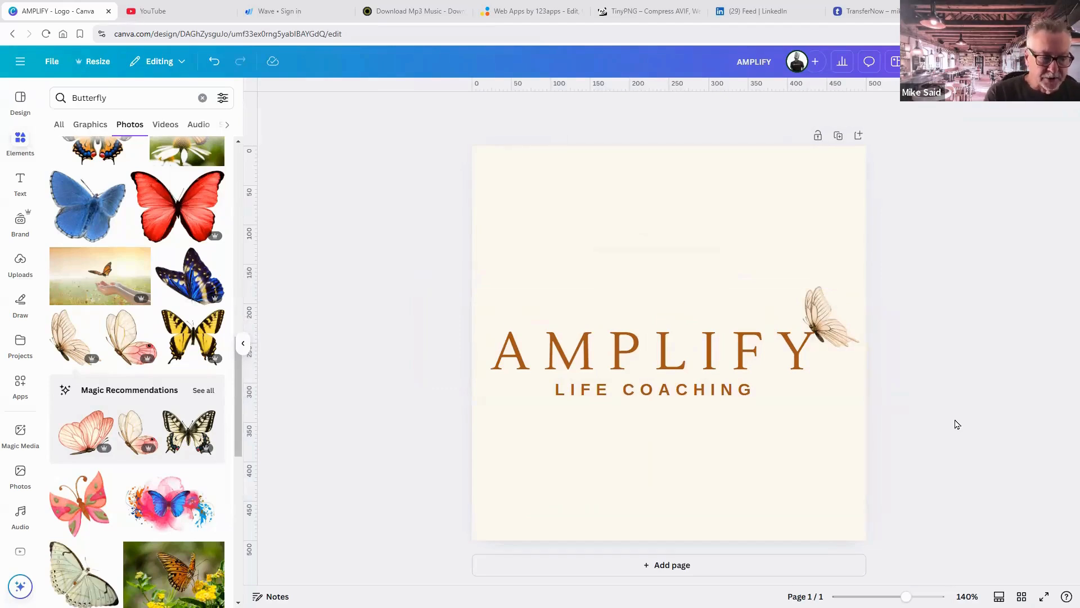
left_click(778, 163)
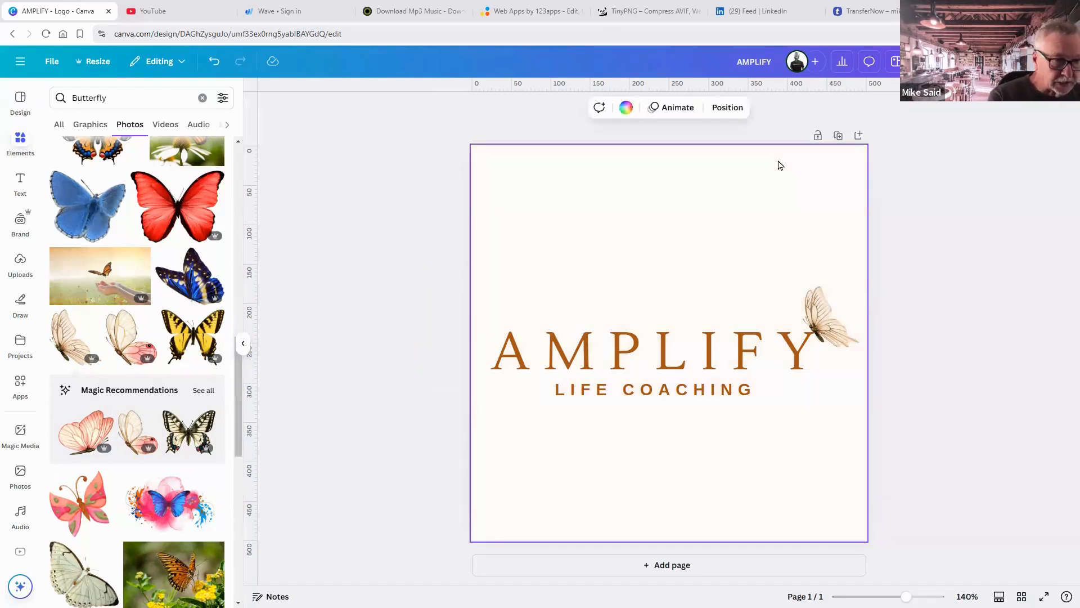
left_click(949, 230)
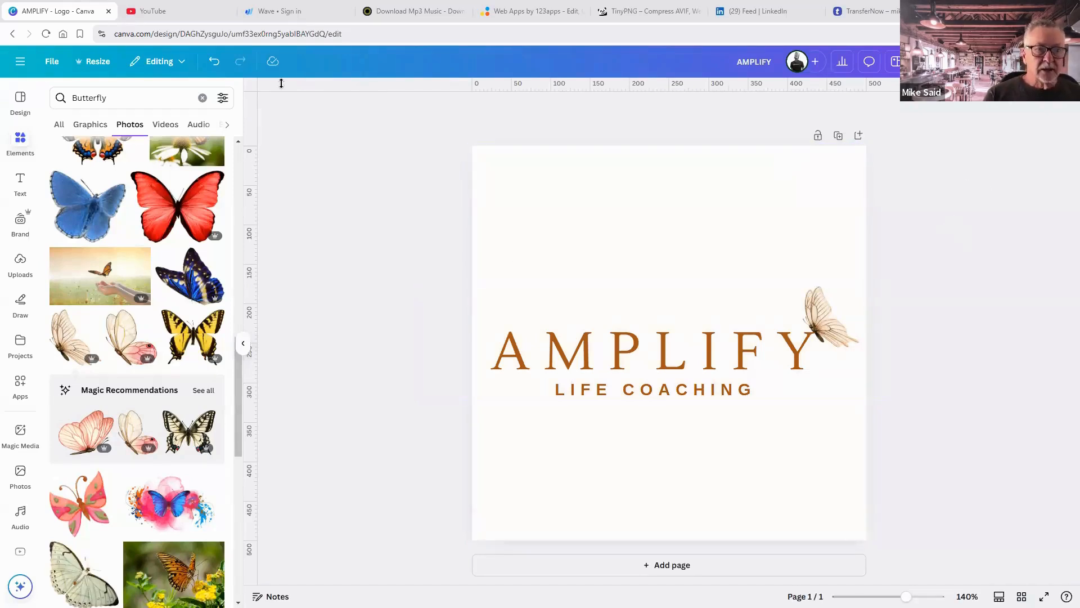
Download the logo as a transparent-background PNG, saved as AMPLIFY (2).png.
left_click(1044, 61)
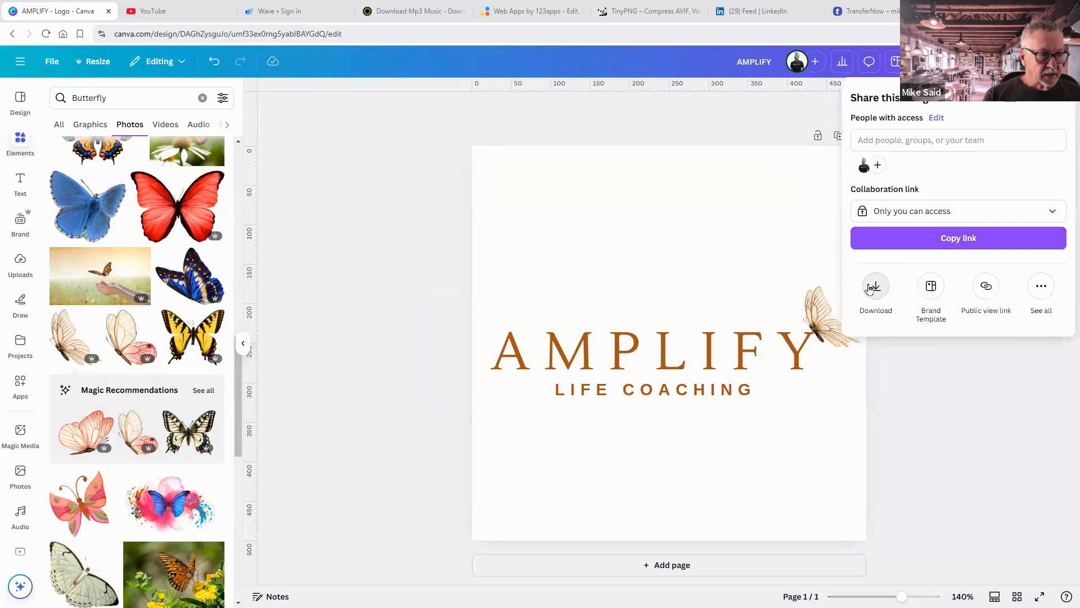
left_click(873, 287)
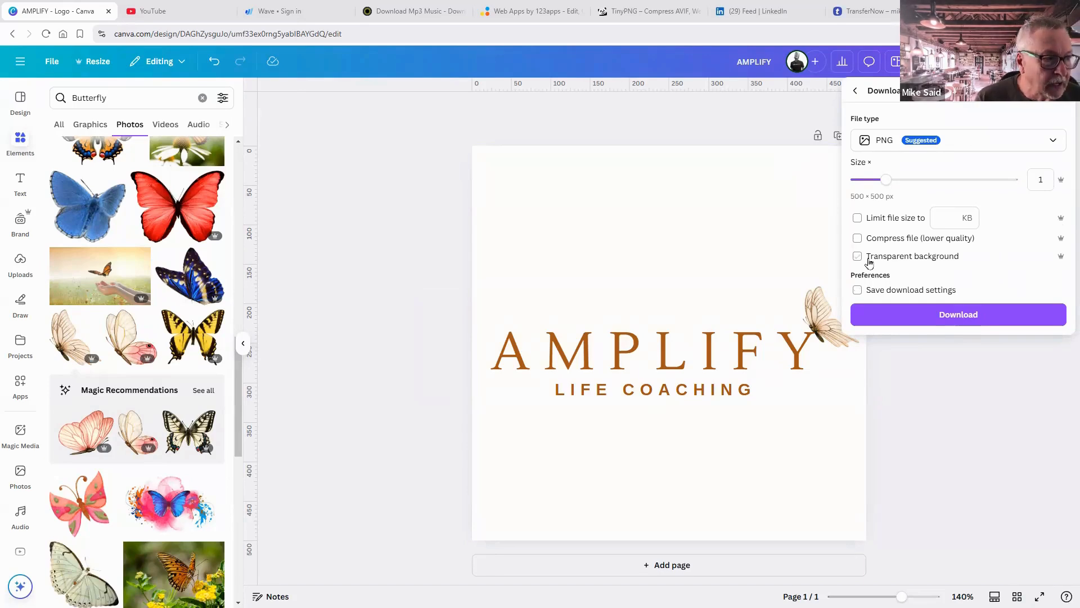
left_click(868, 261)
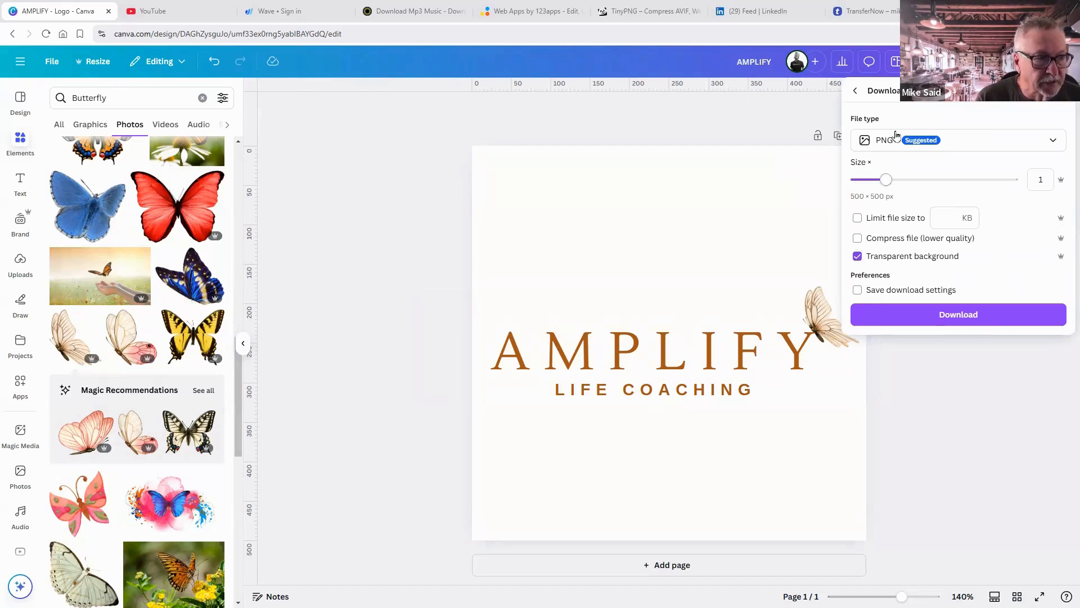
left_click(939, 311)
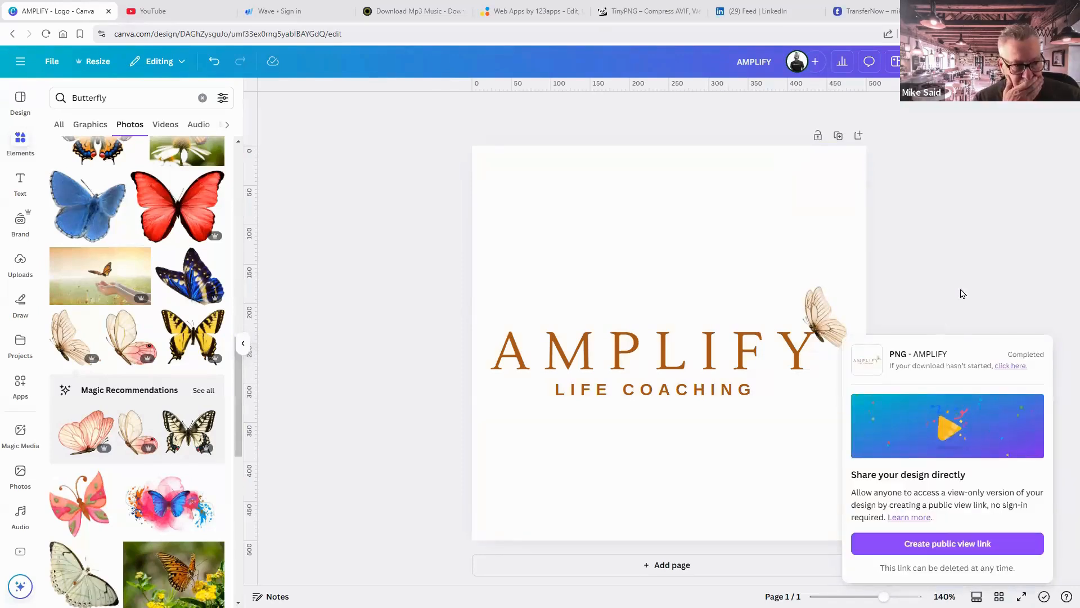
left_click(888, 34)
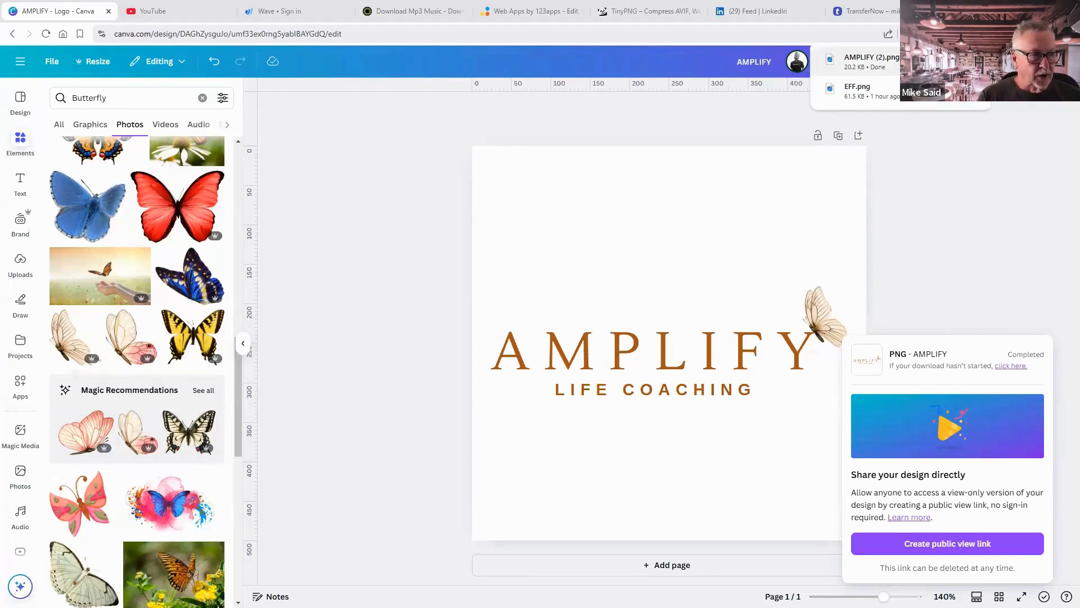
left_click(951, 61)
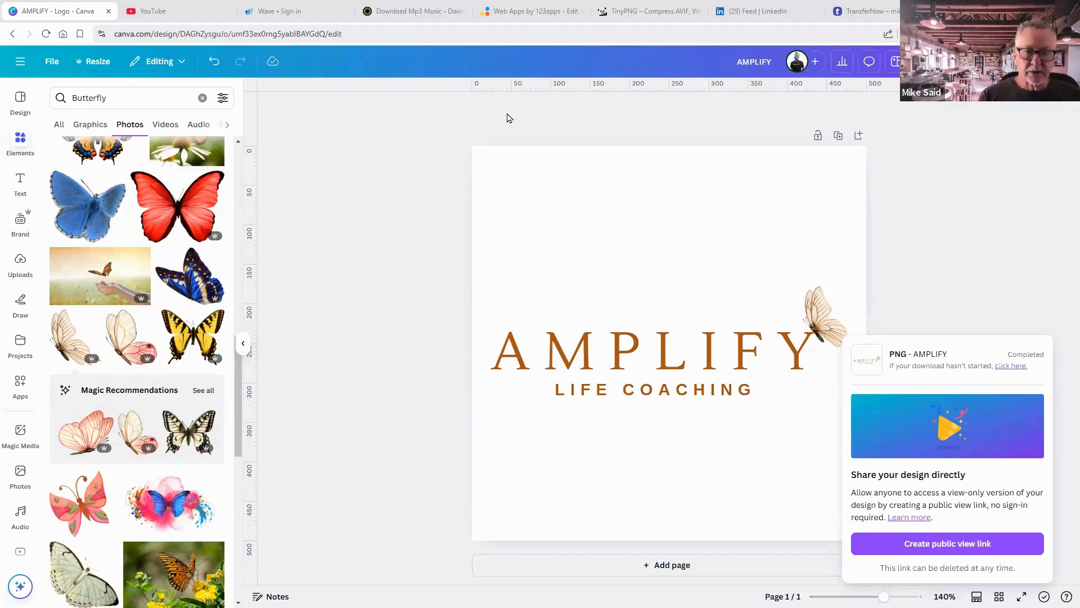
Upload the AMPLIFY logo PNG file into Canva's Uploads panel.
left_click(27, 272)
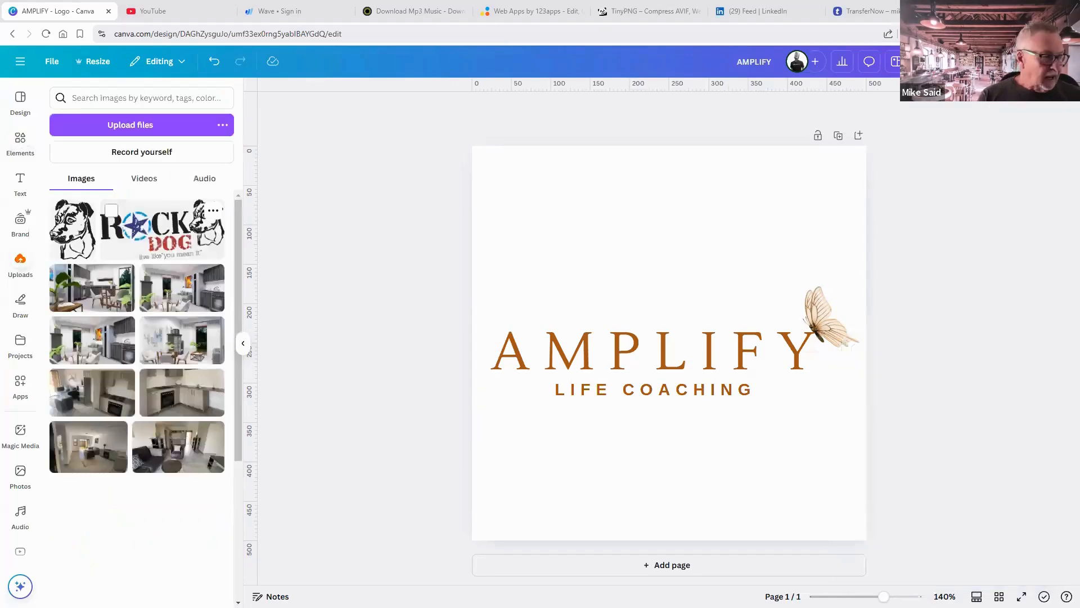
left_click_drag(449, 305, 110, 252)
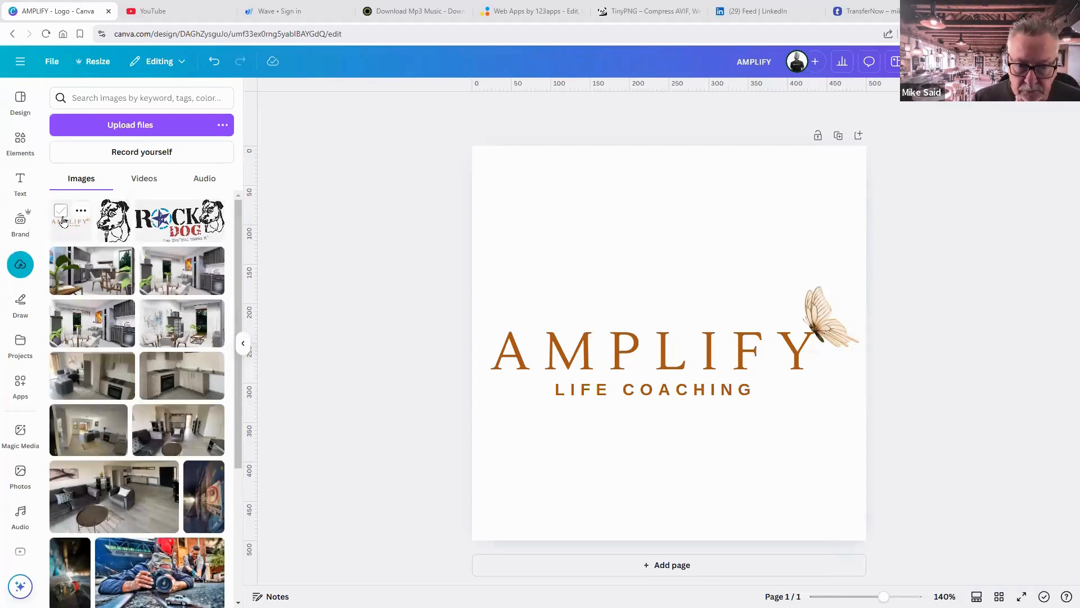
left_click(562, 348)
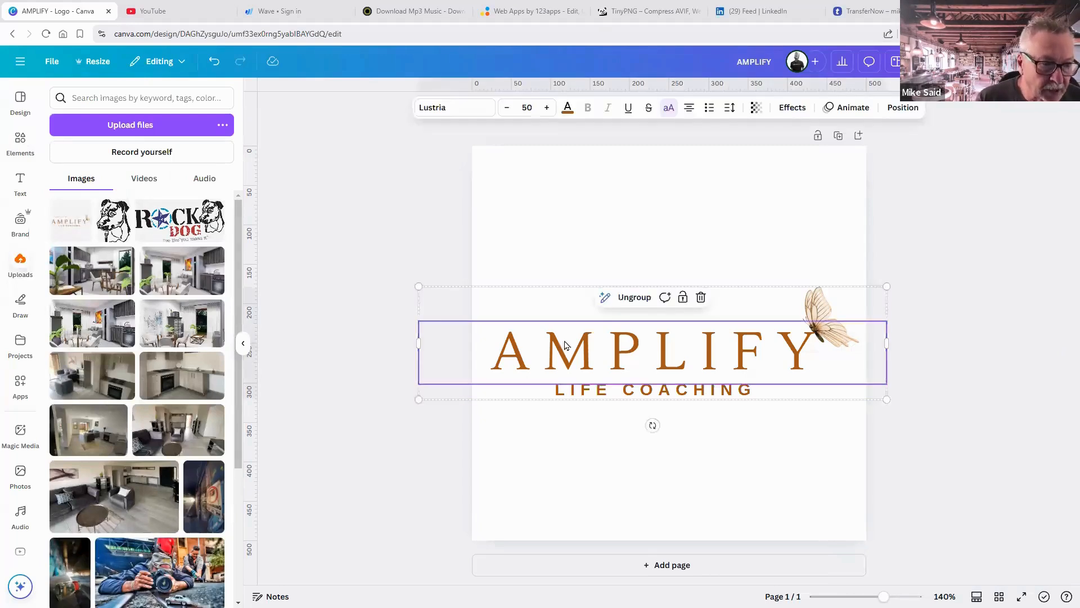
left_click(569, 109)
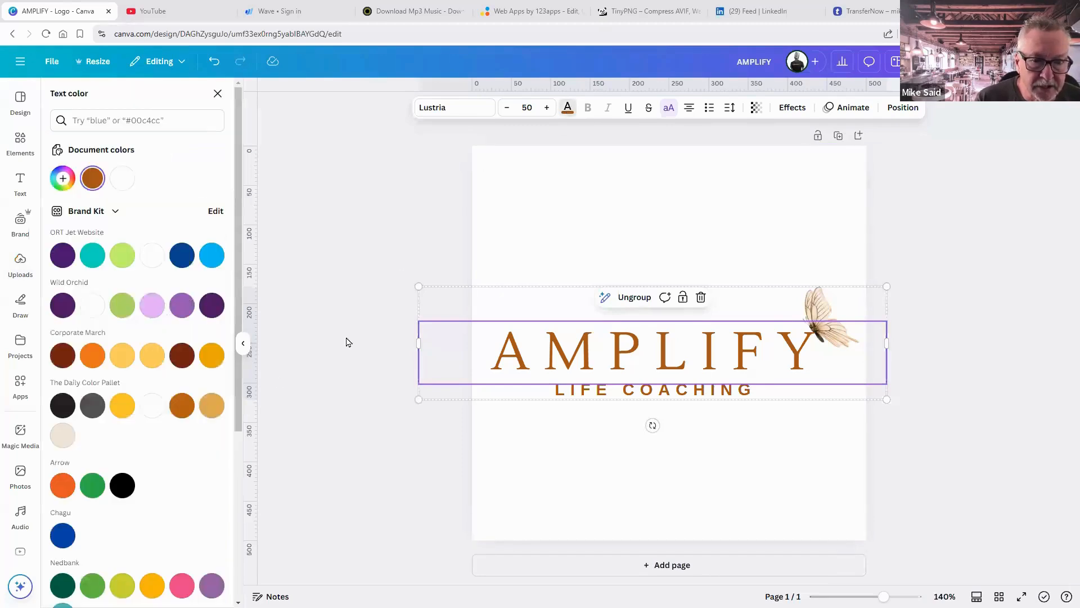
left_click(214, 313)
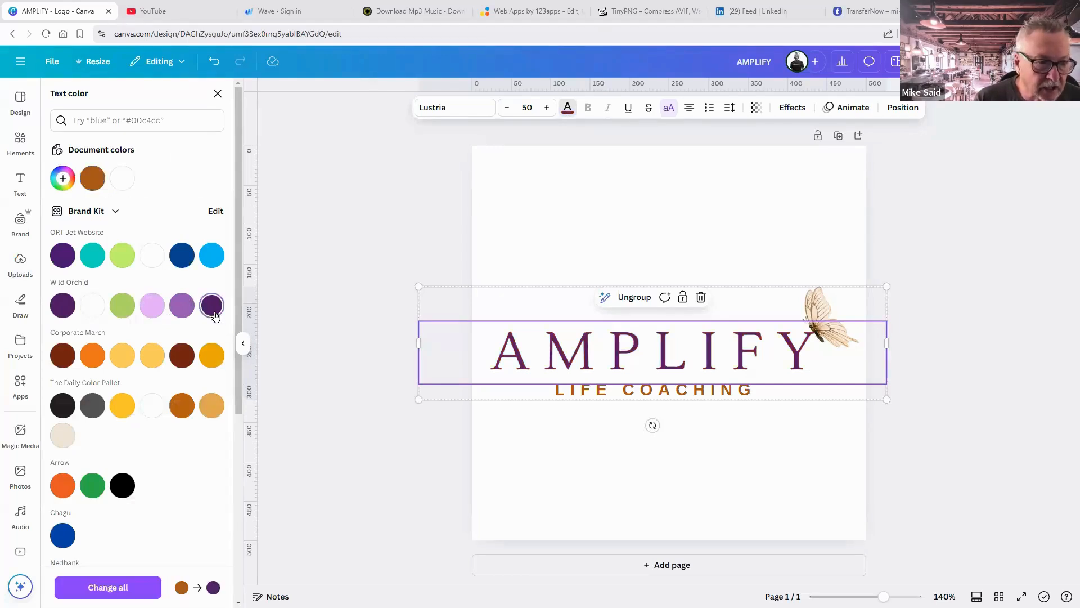
left_click(591, 396)
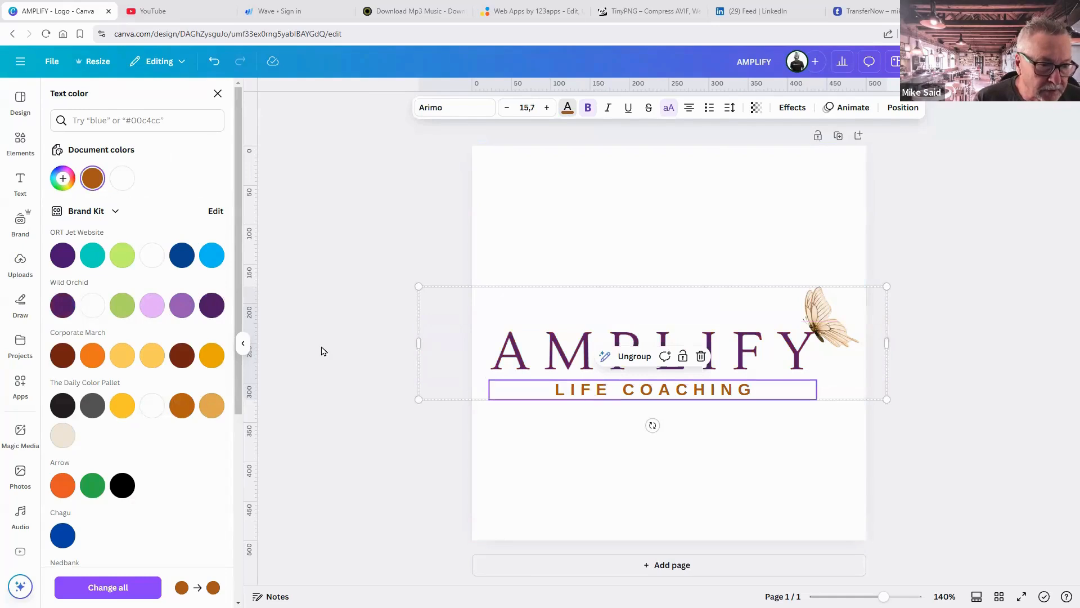
left_click(176, 311)
left_click(212, 307)
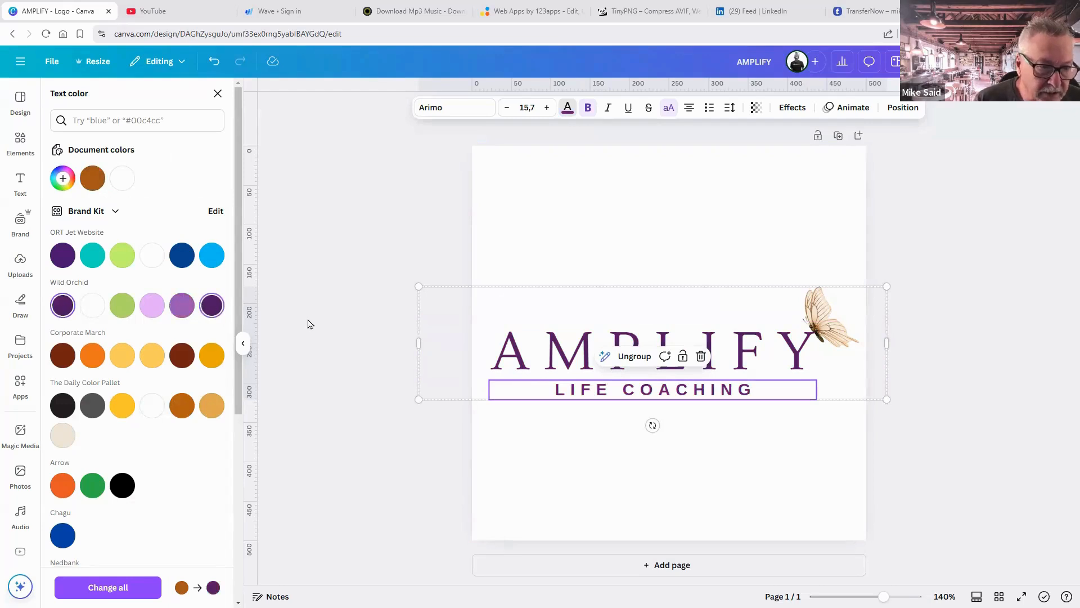
left_click(873, 415)
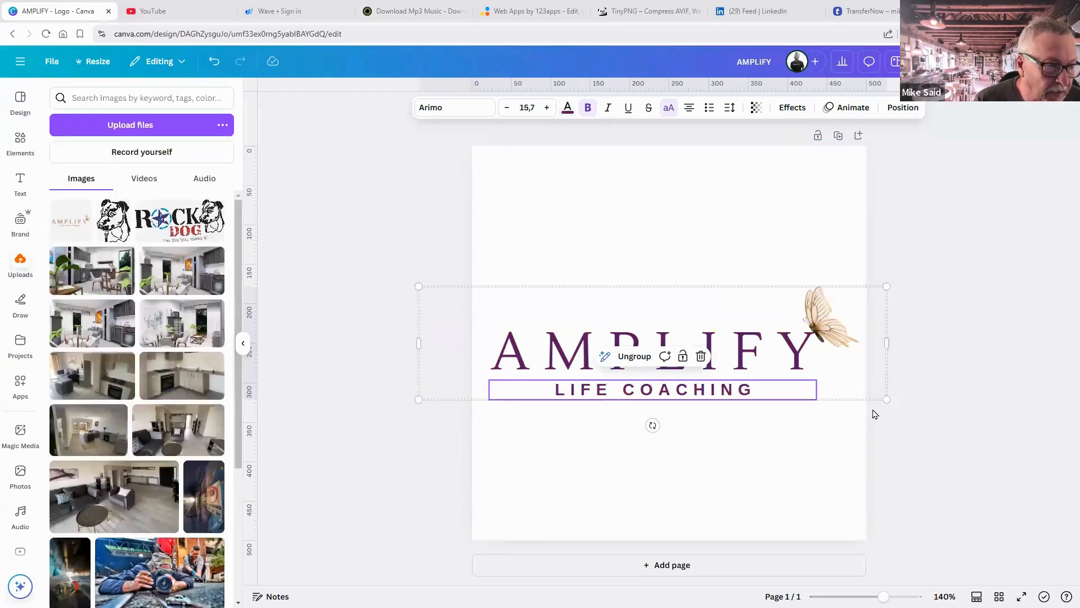
left_click(833, 337)
left_click(824, 313)
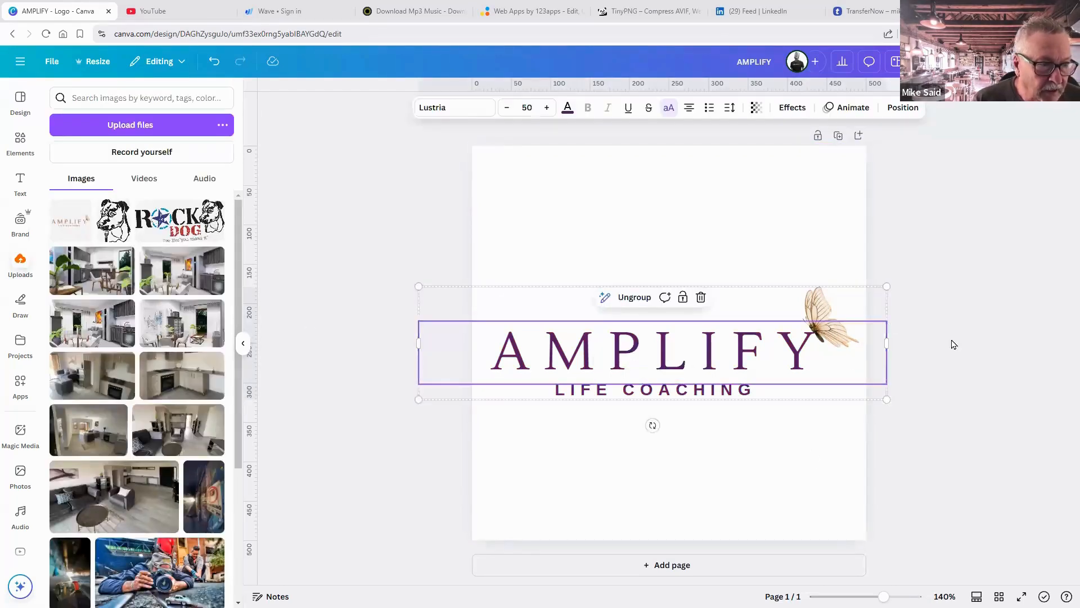
left_click(946, 358)
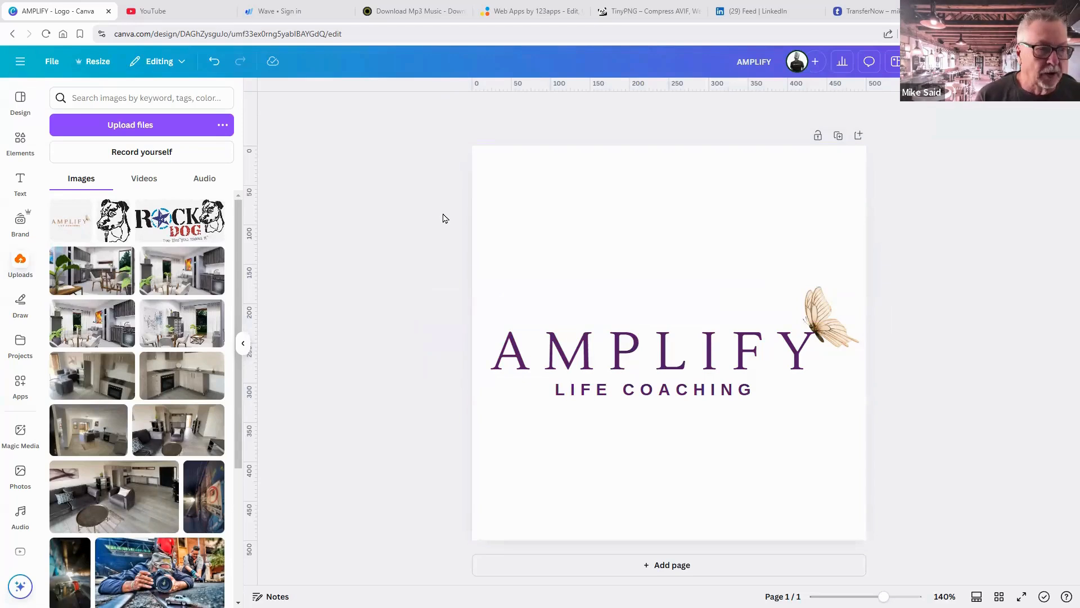
key("ctrl+z")
key("ctrl+z")
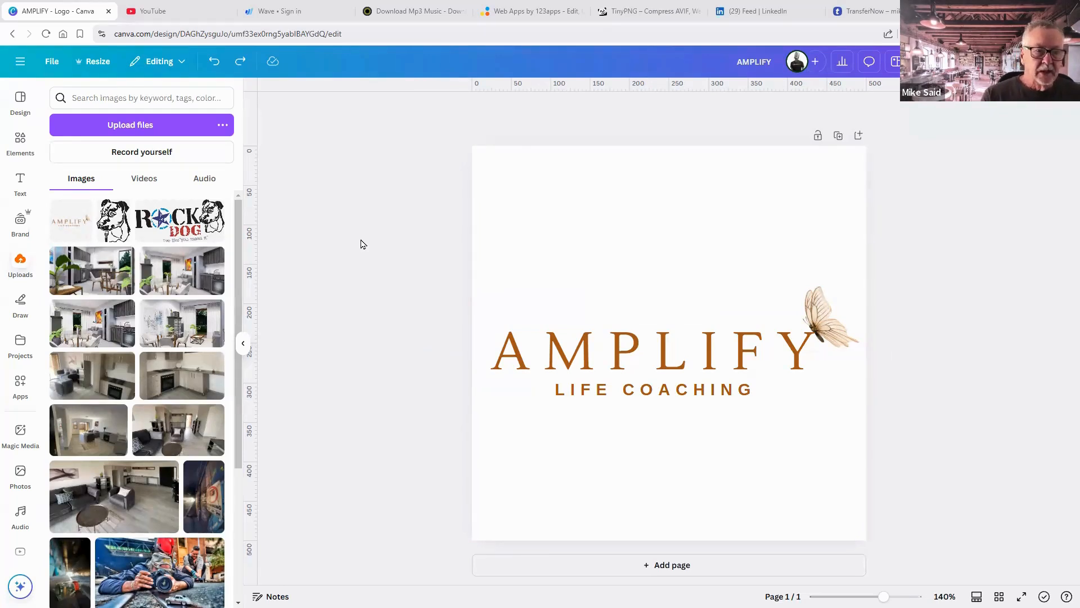
Create a new blank Facebook Cover design (1640 × 924 px) in its own tab.
left_click(51, 64)
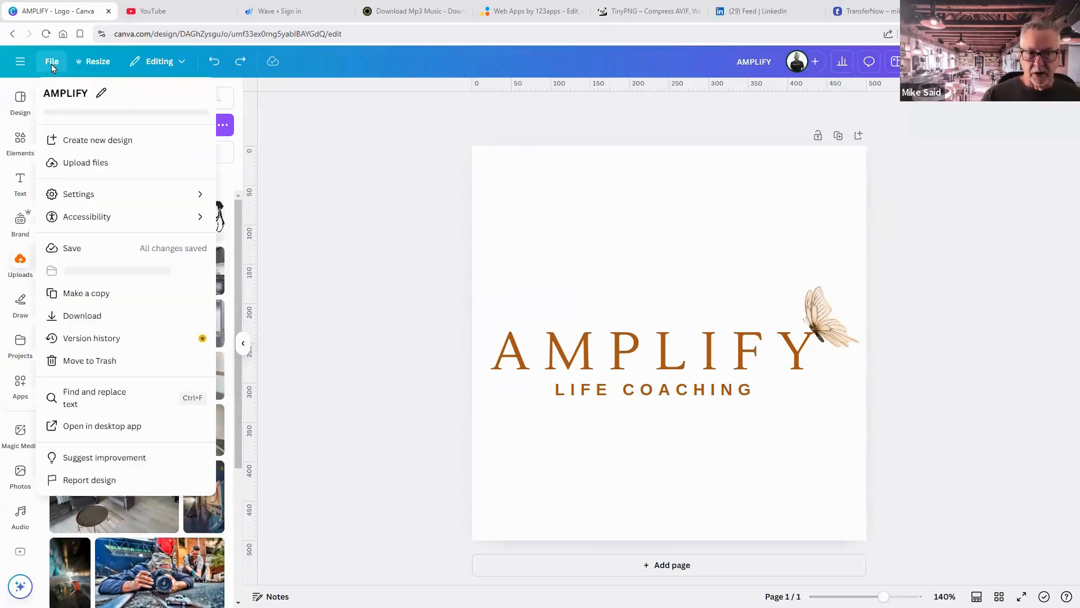
left_click(96, 141)
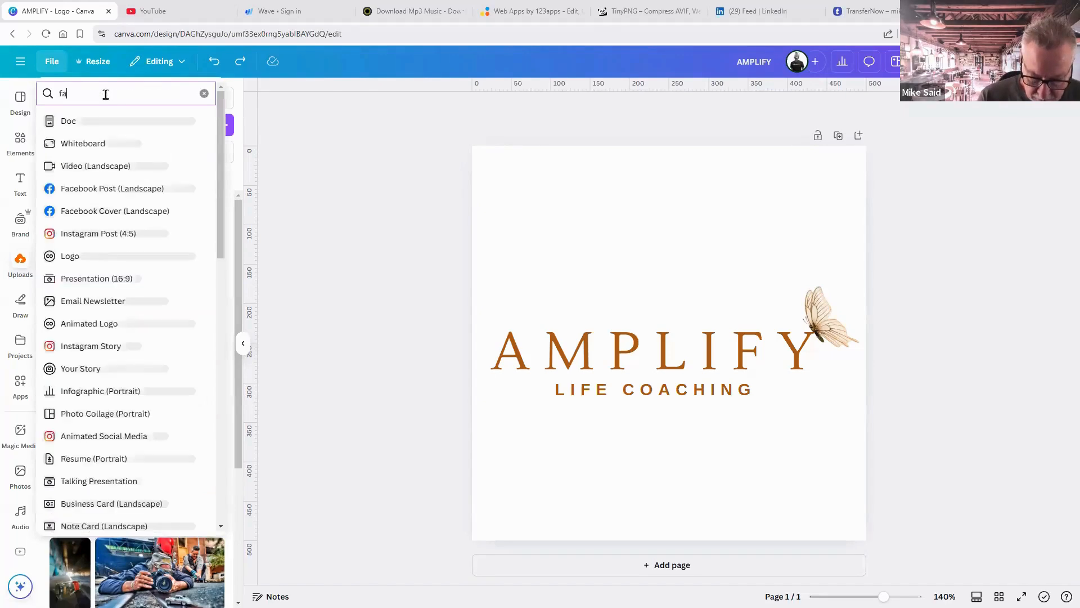
type("facebook cover")
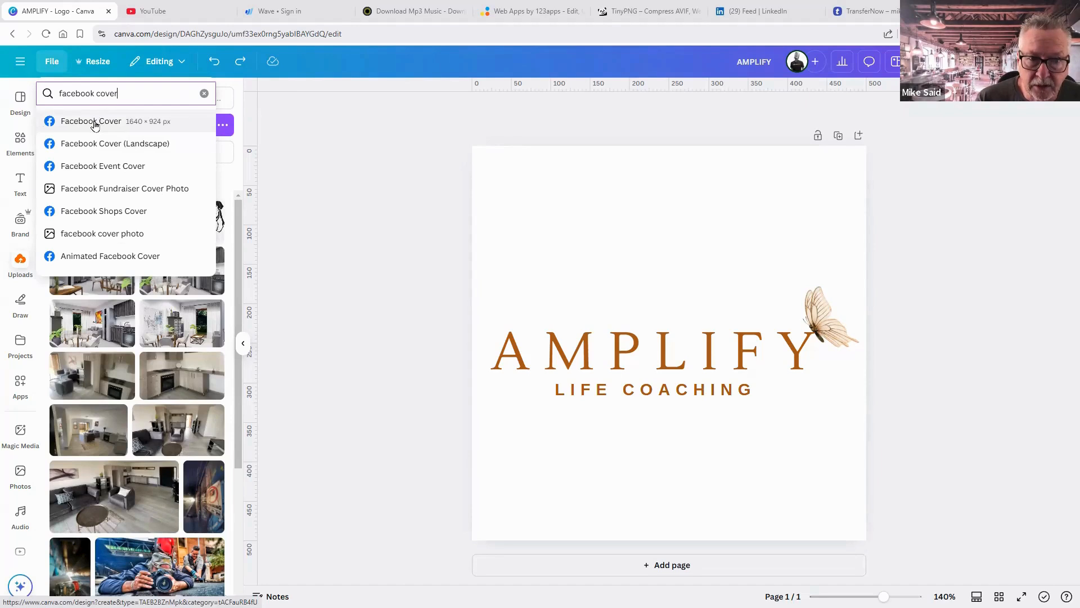
left_click(95, 124)
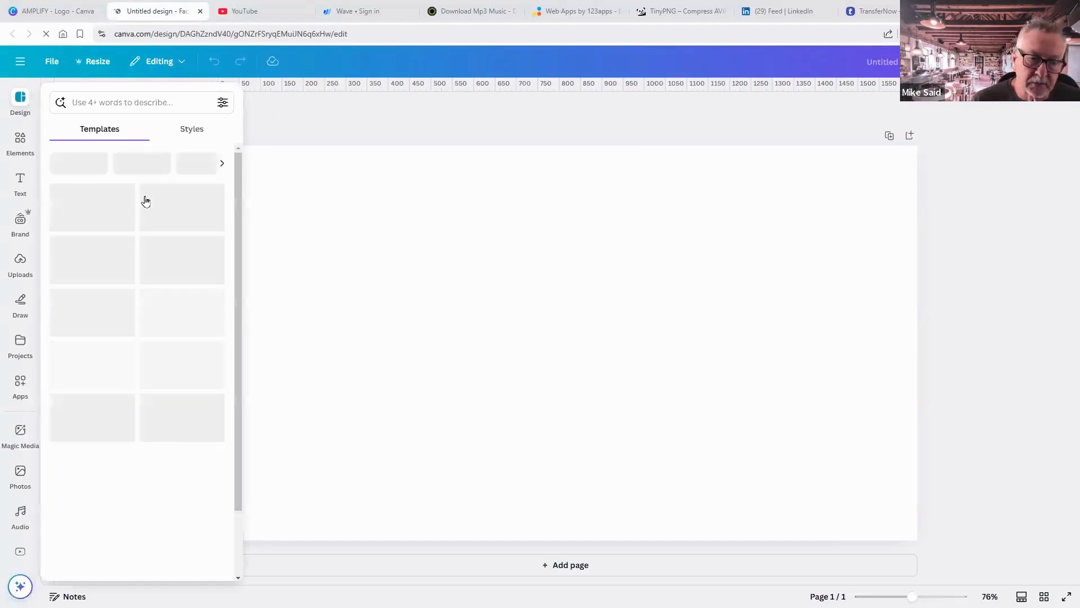
Search templates for 'business coaching', browse the results, then close the Design panel.
left_click(97, 105)
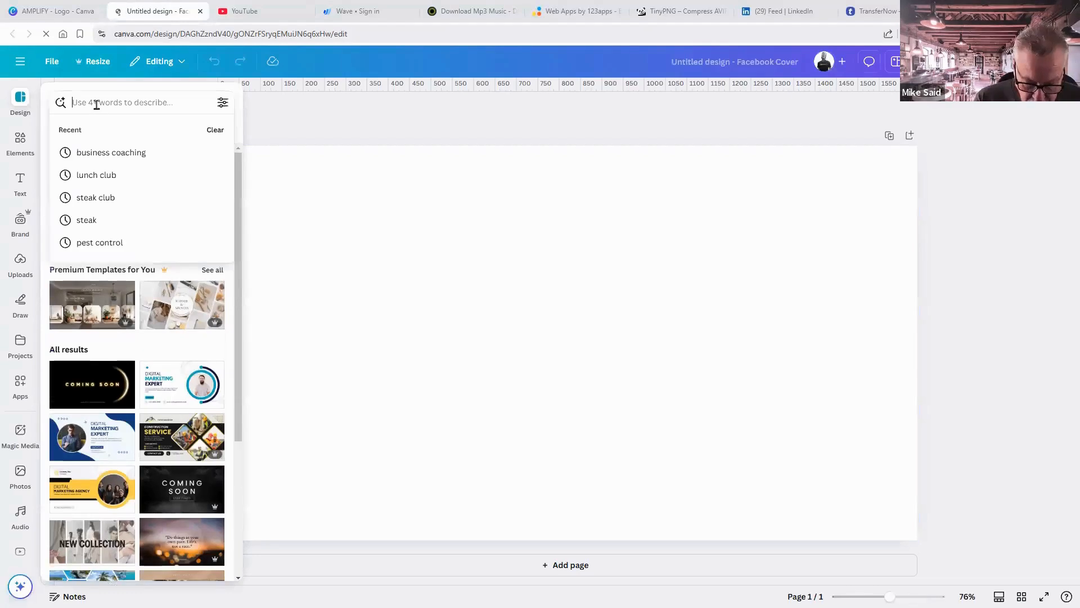
type("buisn")
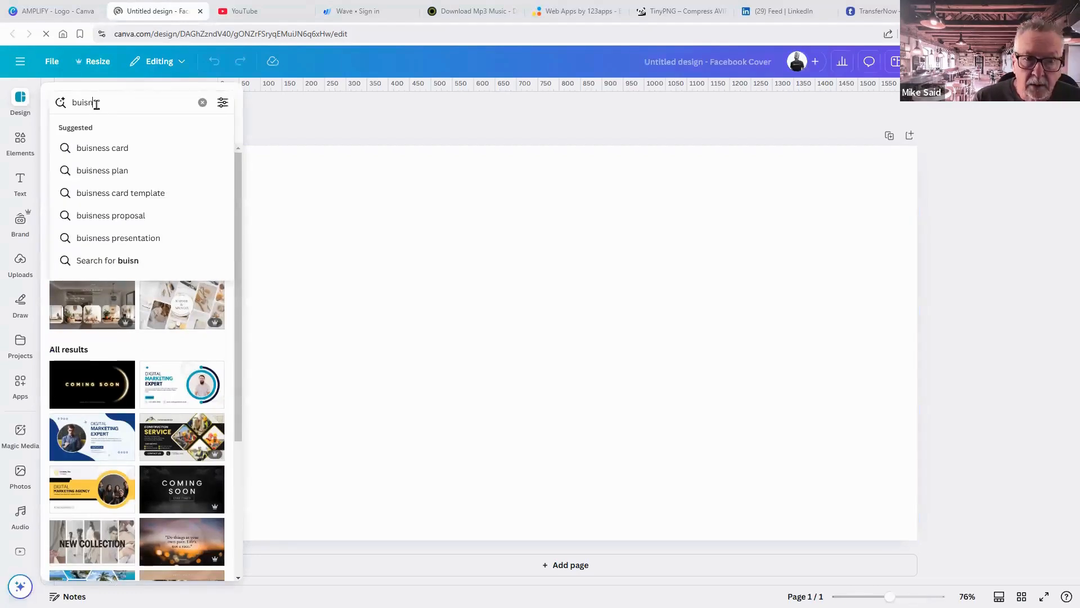
key("BackSpace")
key("BackSpace")
key("BackSpace")
type("sin")
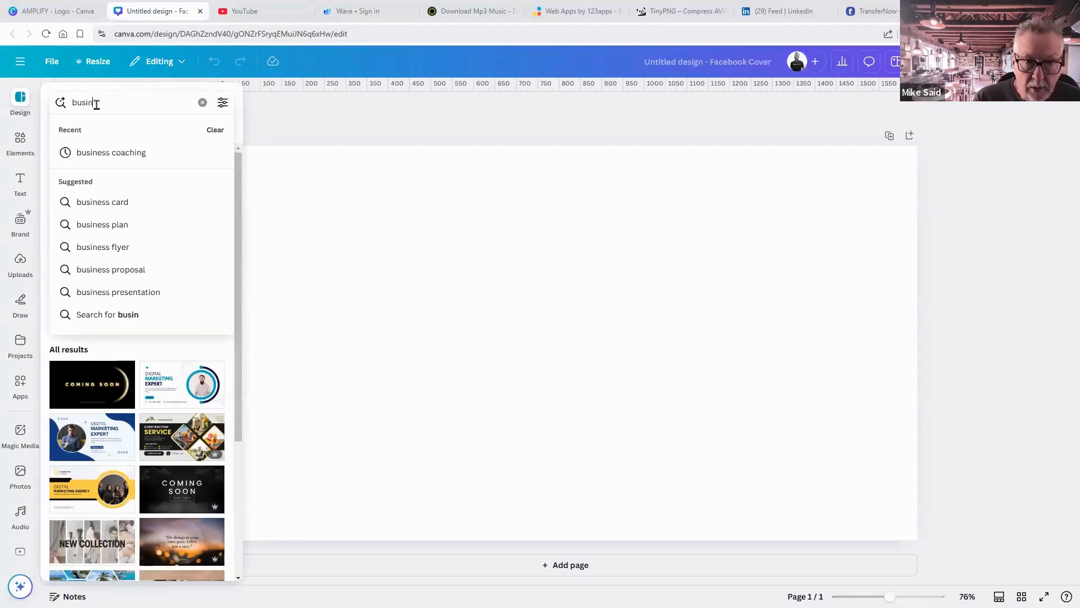
type("ess coac")
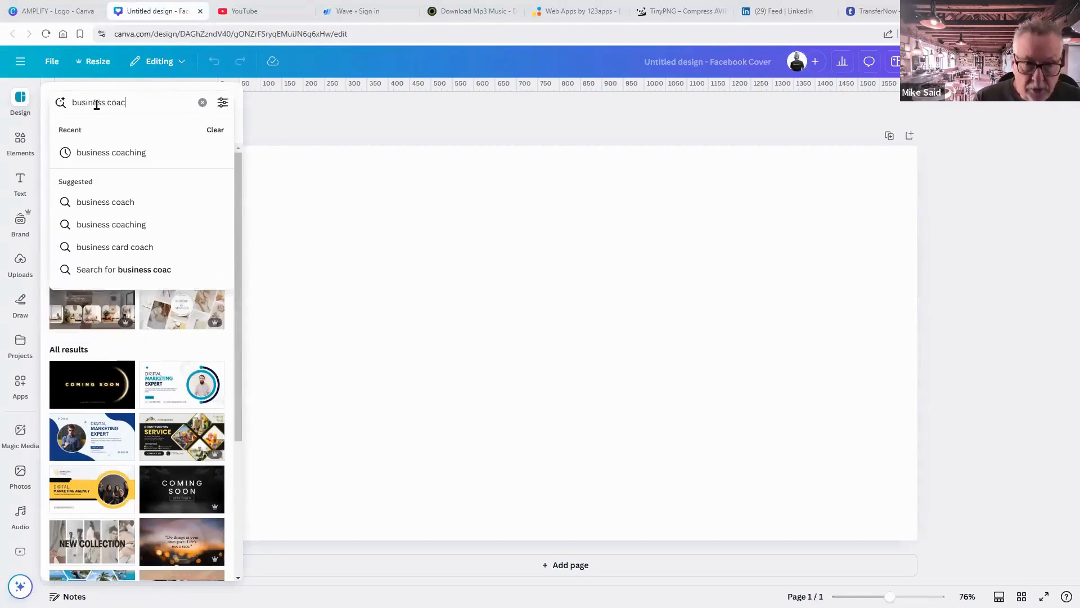
type("hing")
key("Return")
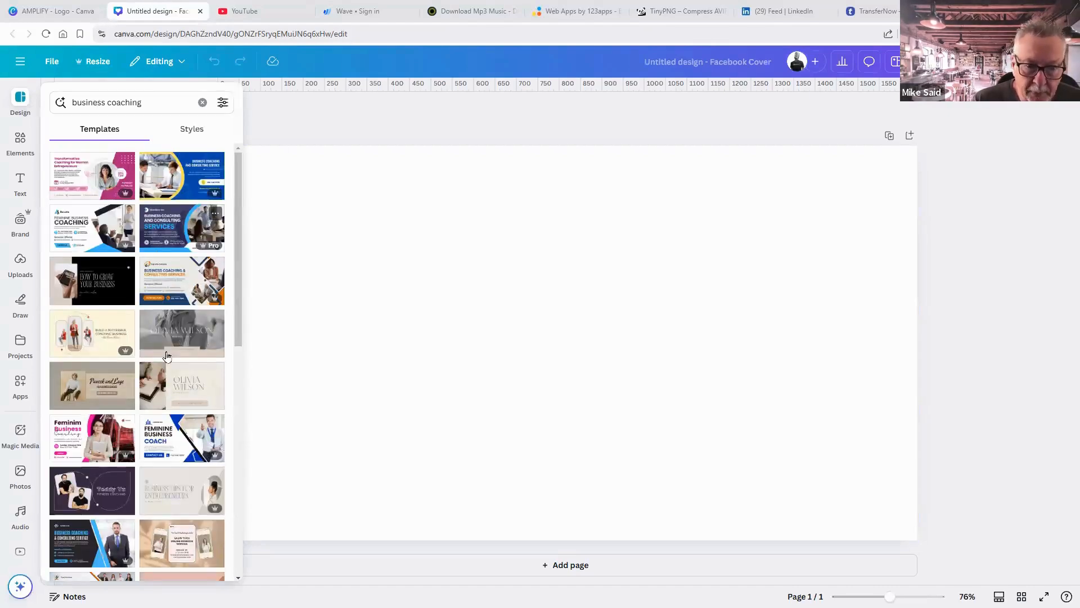
scroll(167, 356, "down", 2)
scroll(167, 356, "down", 2)
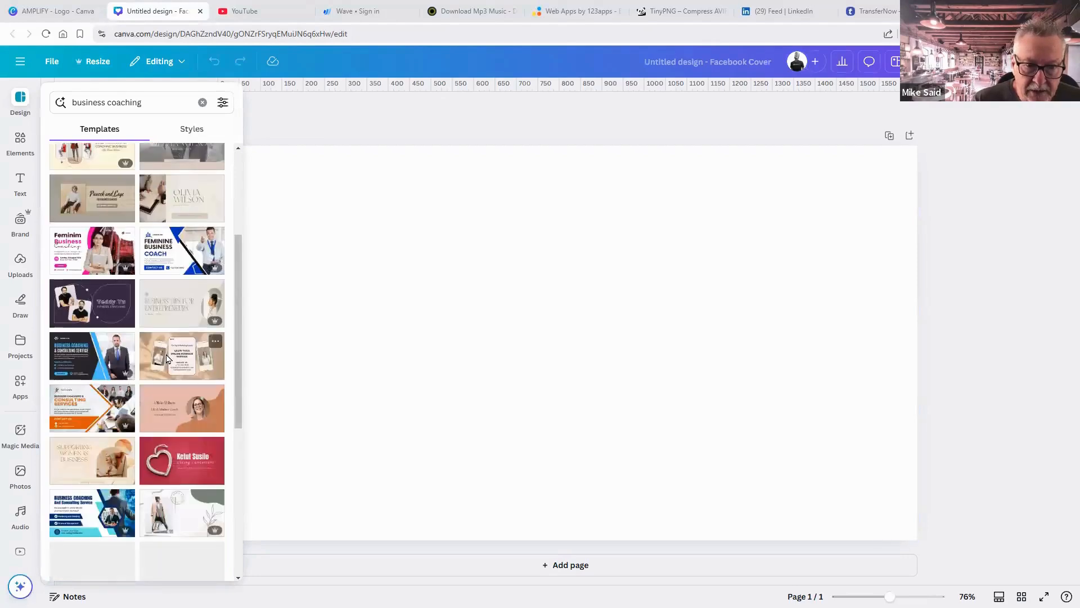
scroll(166, 355, "down", 3)
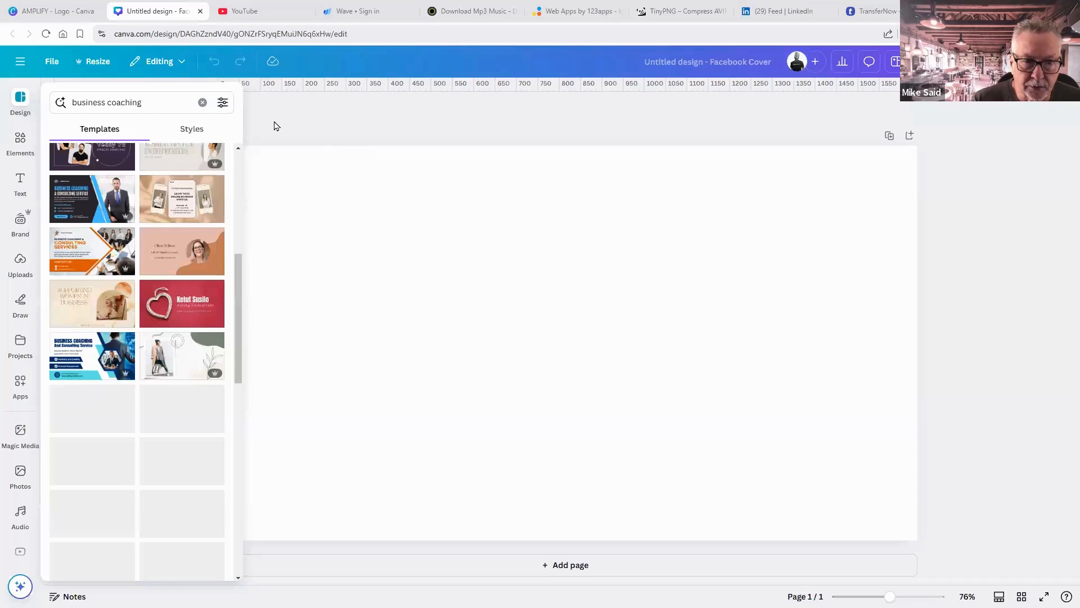
left_click(276, 126)
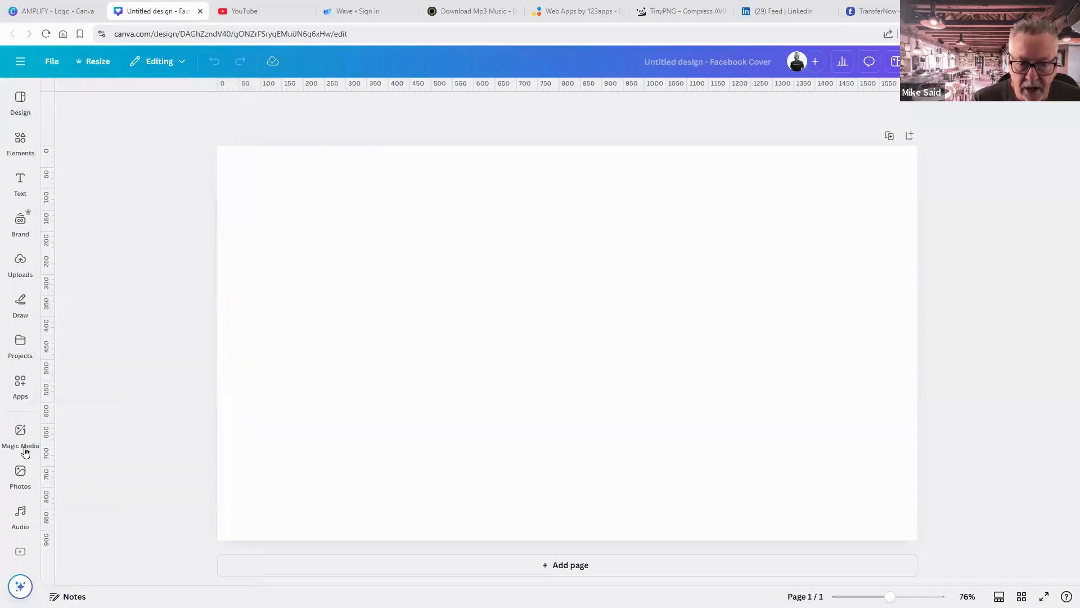
Search stock photos for 'business coaching' and browse the results.
left_click(25, 449)
left_click(21, 476)
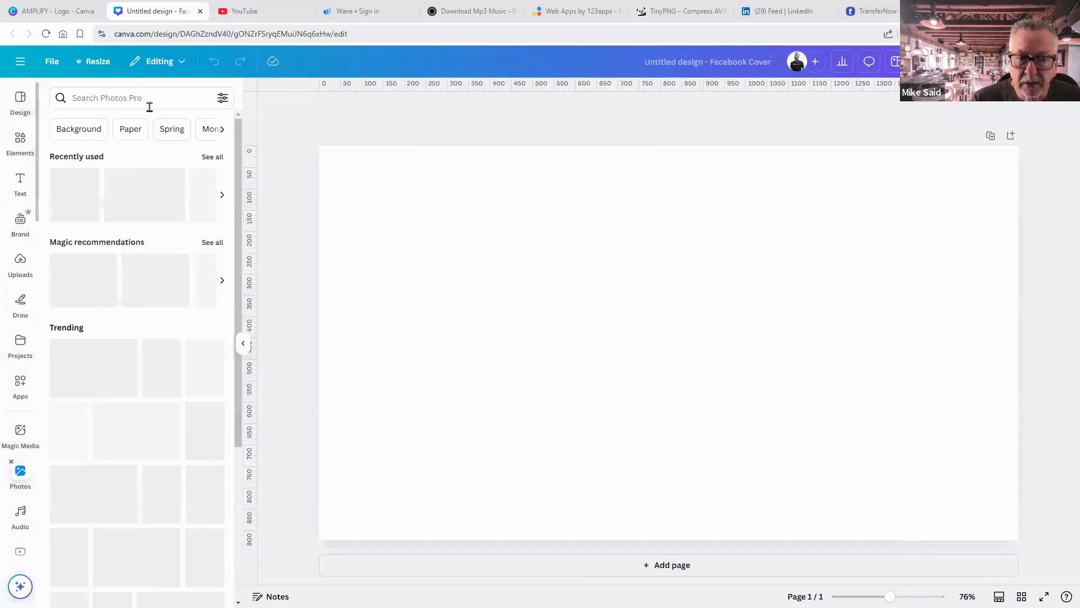
left_click(116, 102)
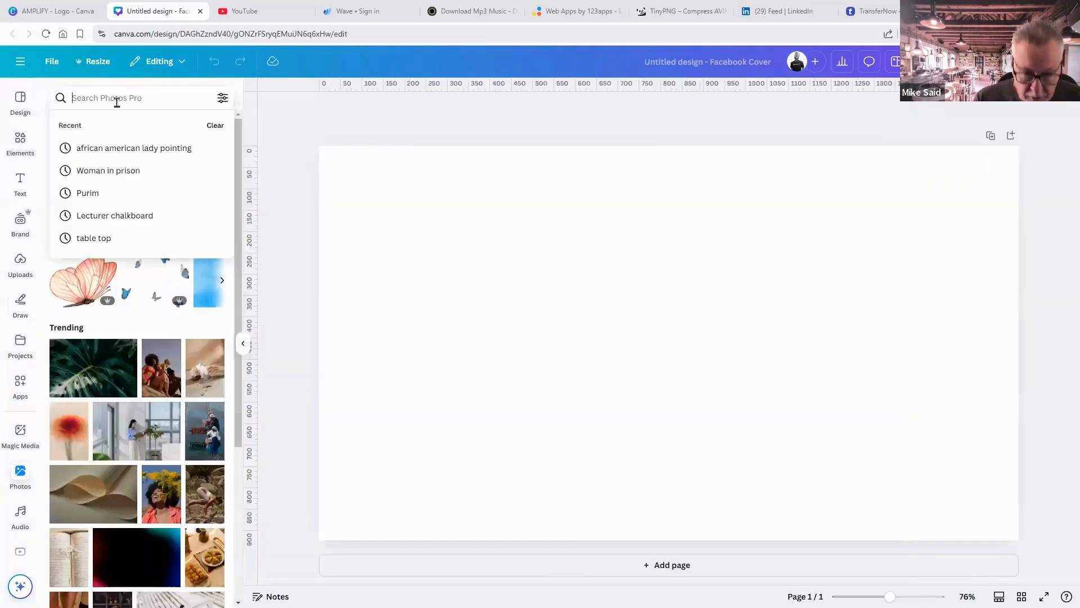
type("b")
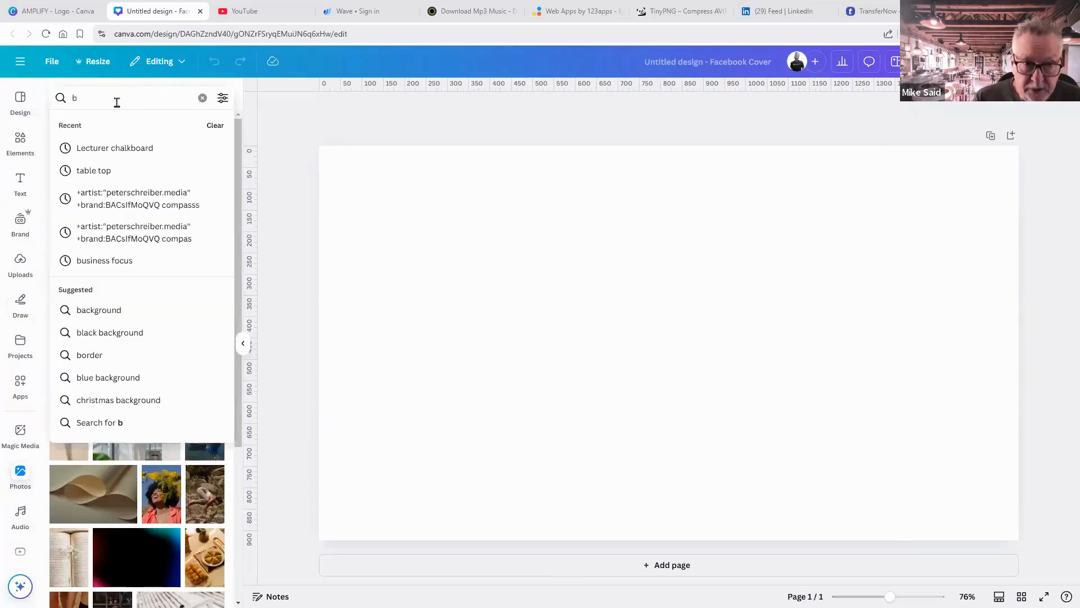
type("u")
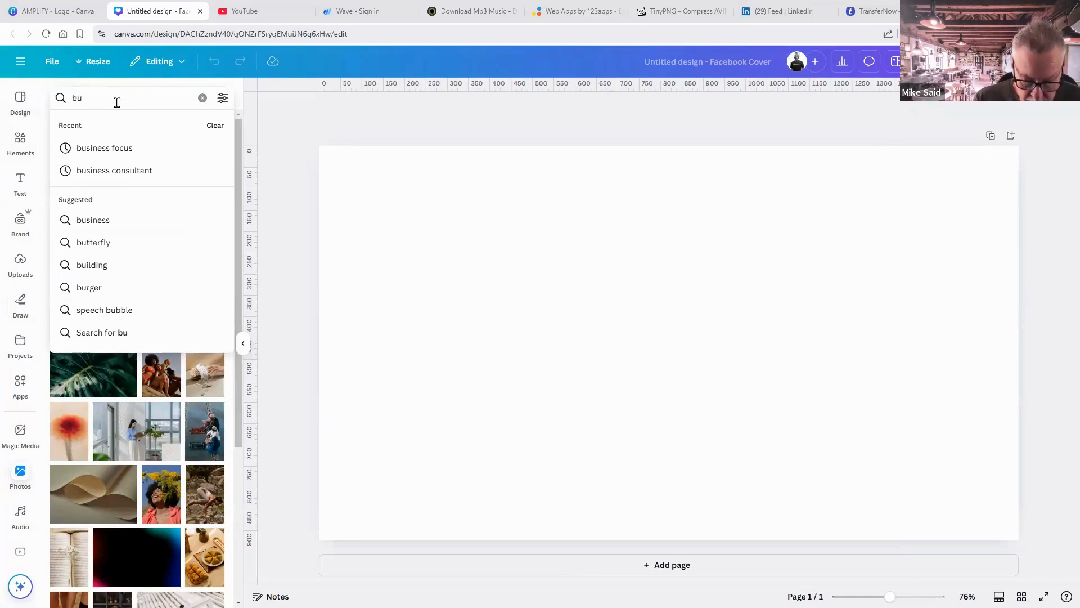
type("siness ")
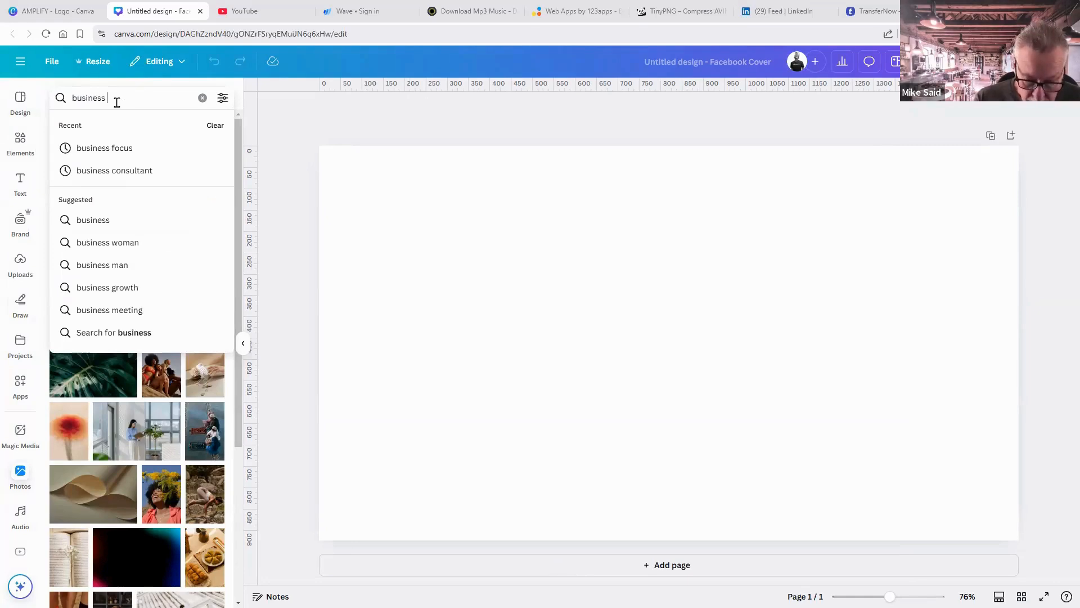
type("coaching")
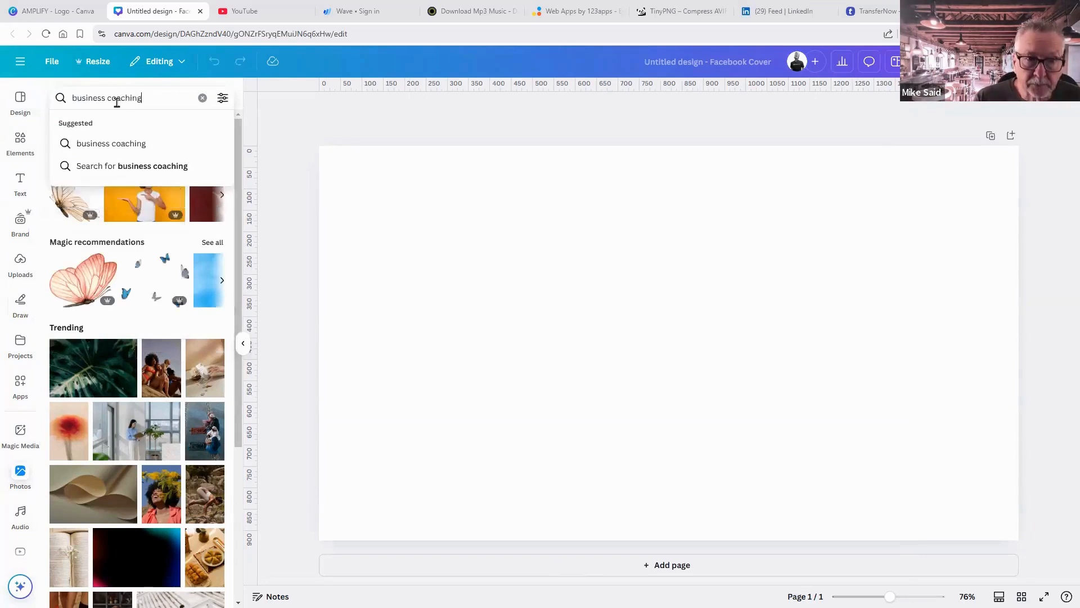
key("Return")
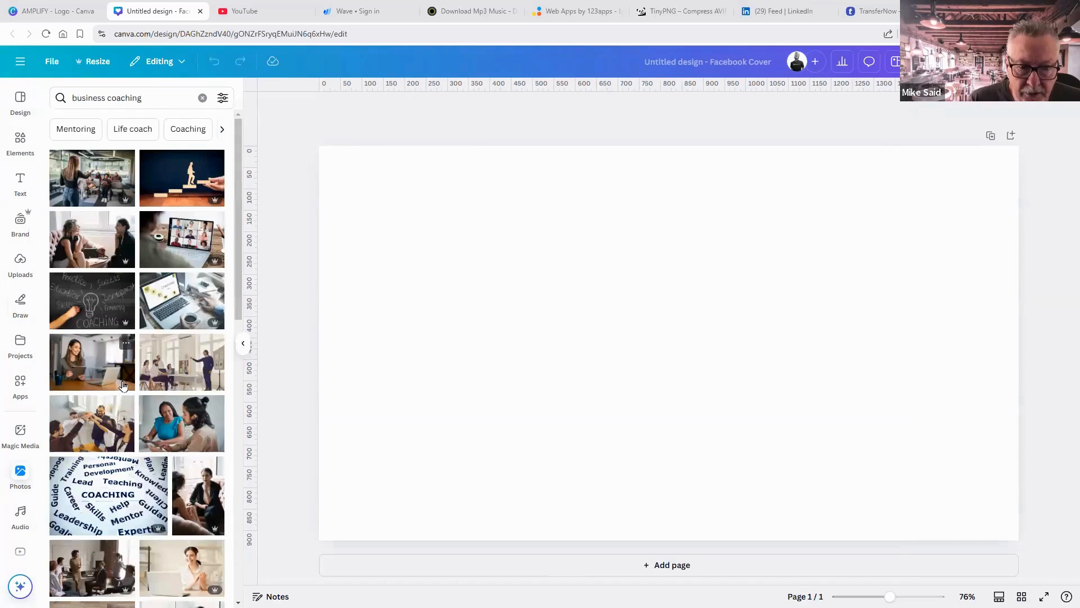
scroll(123, 386, "down", 2)
scroll(186, 247, "down", 2)
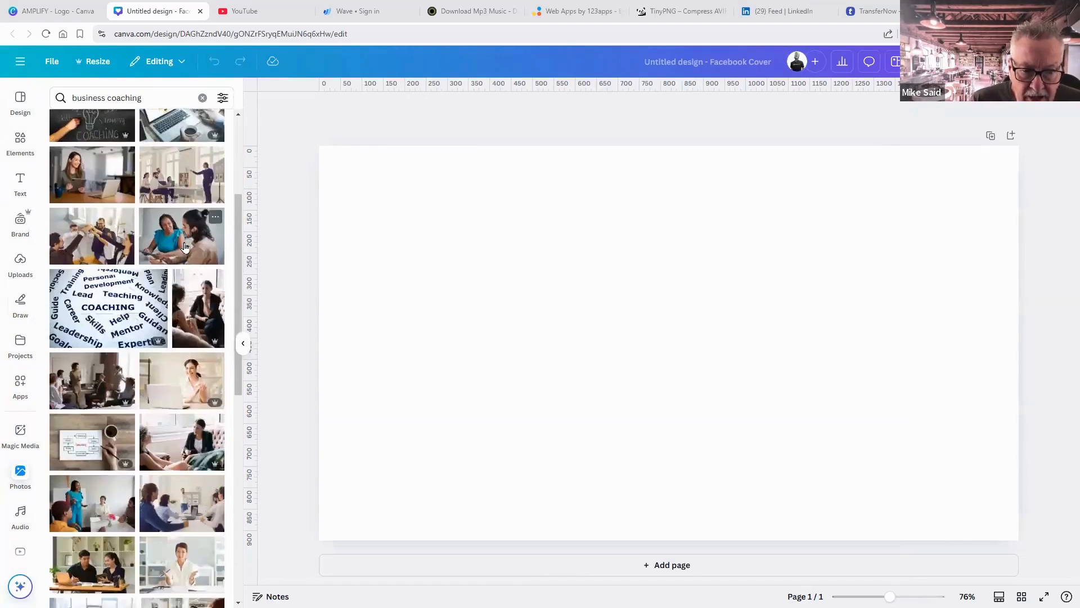
scroll(185, 247, "down", 2)
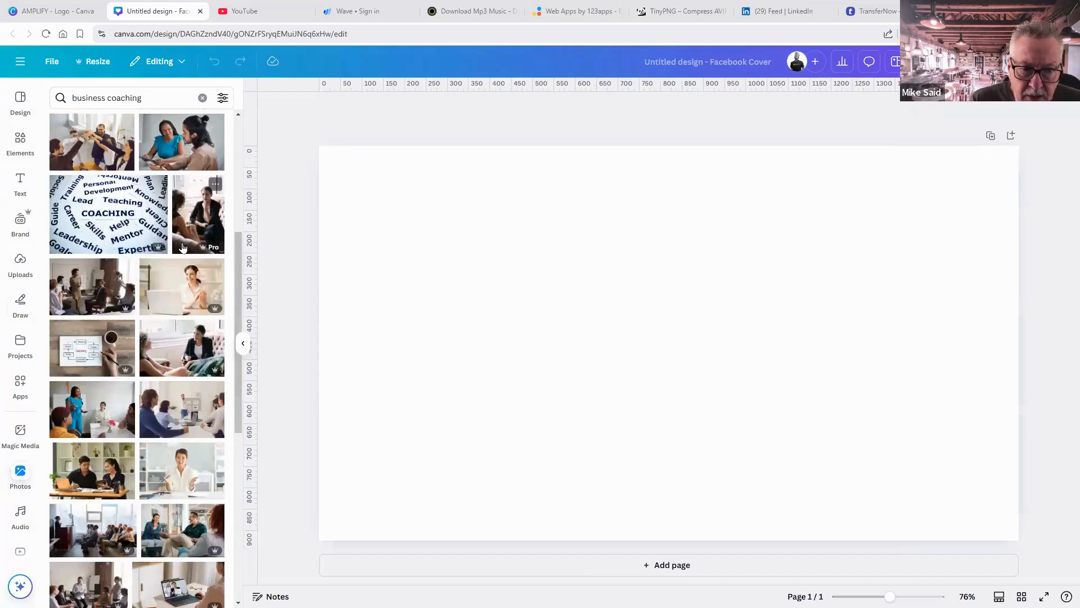
scroll(209, 237, "down", 2)
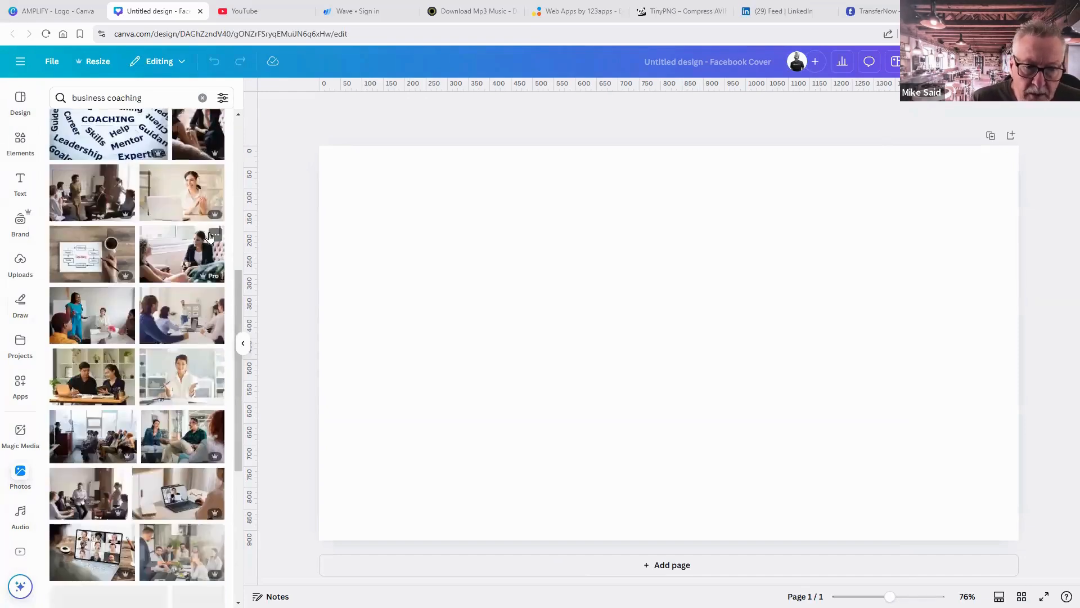
scroll(203, 214, "down", 2)
scroll(198, 195, "up", 2)
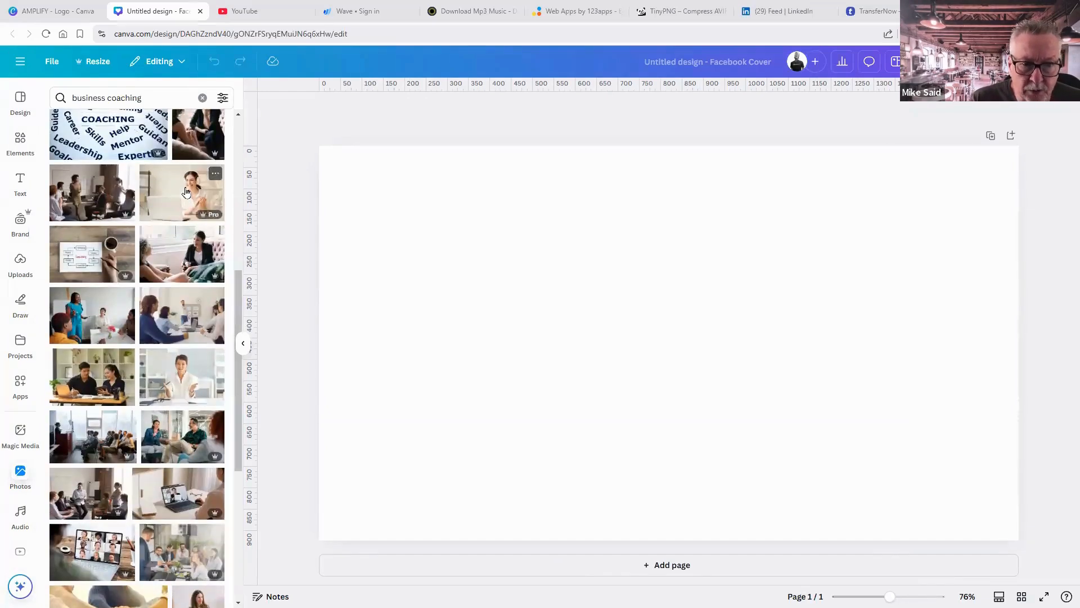
Try the woman-with-headphones photo on the cover, delete it, and keep browsing.
left_click(186, 193)
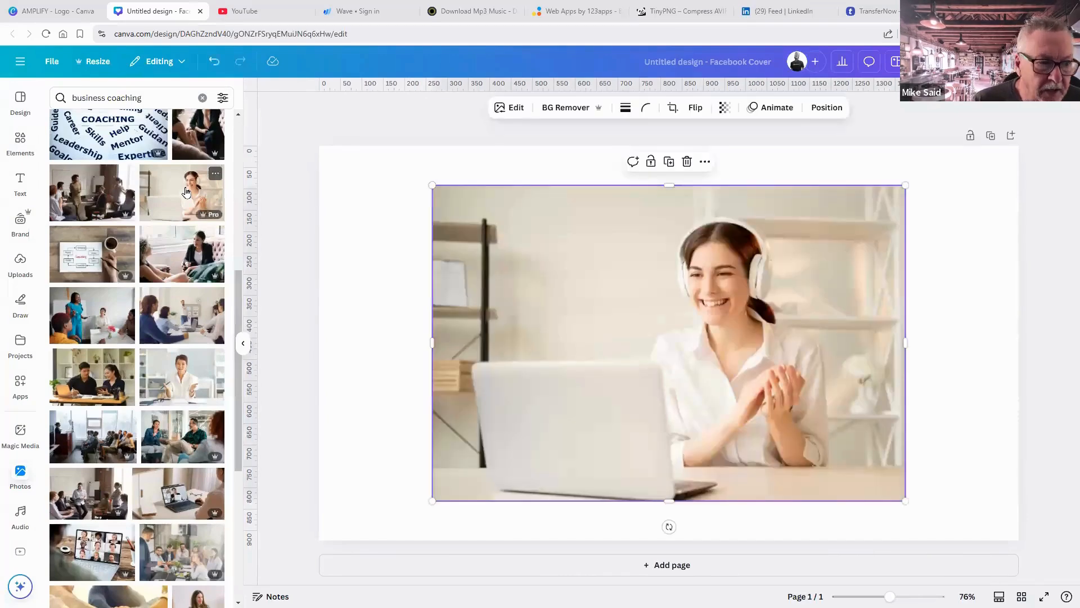
left_click(687, 163)
scroll(149, 248, "down", 7)
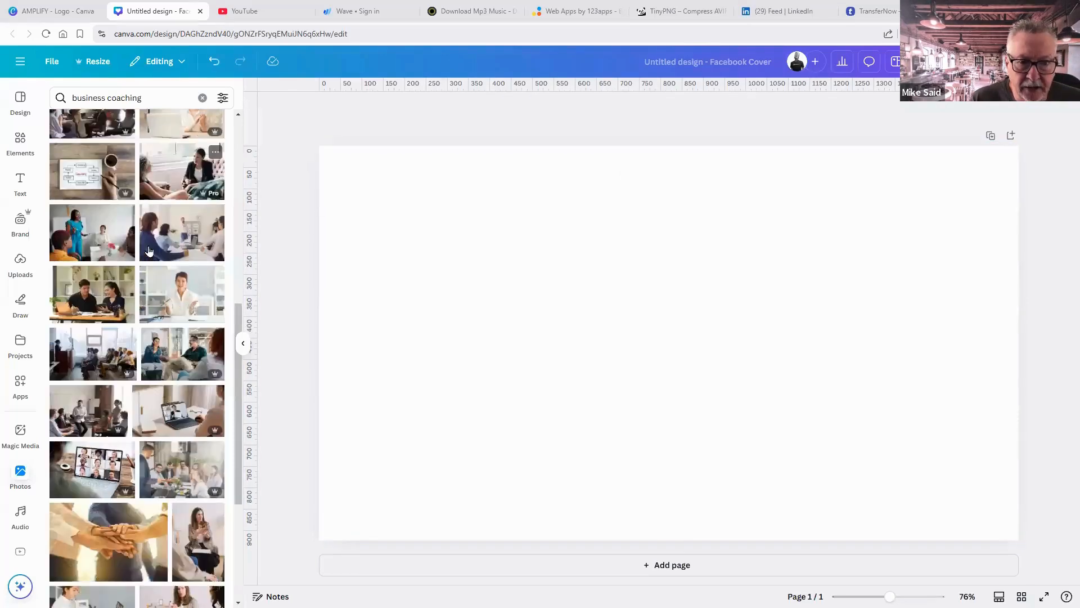
scroll(148, 254, "down", 2)
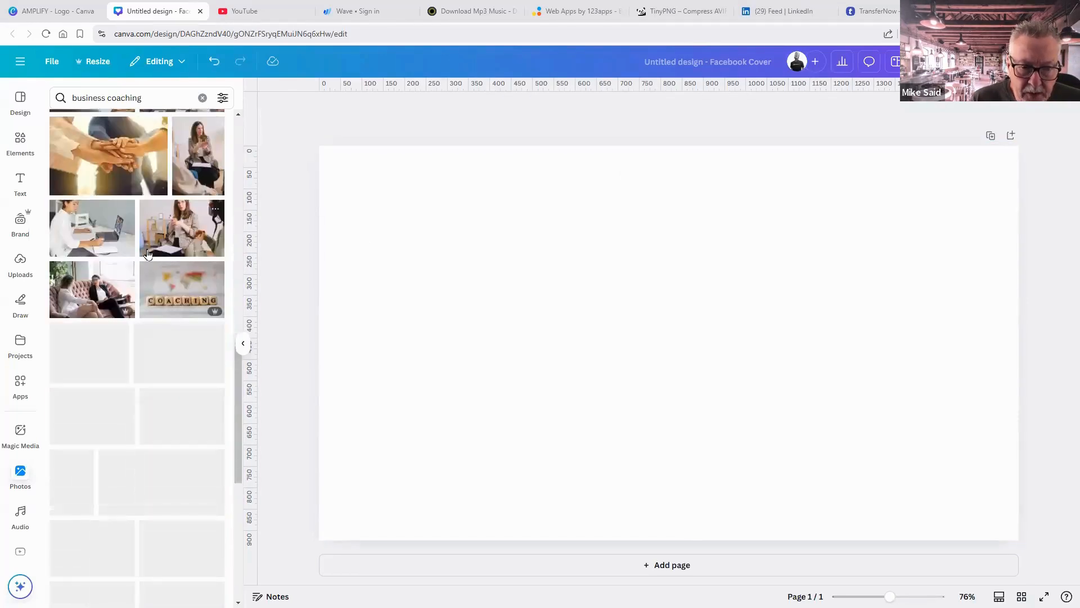
scroll(148, 254, "down", 2)
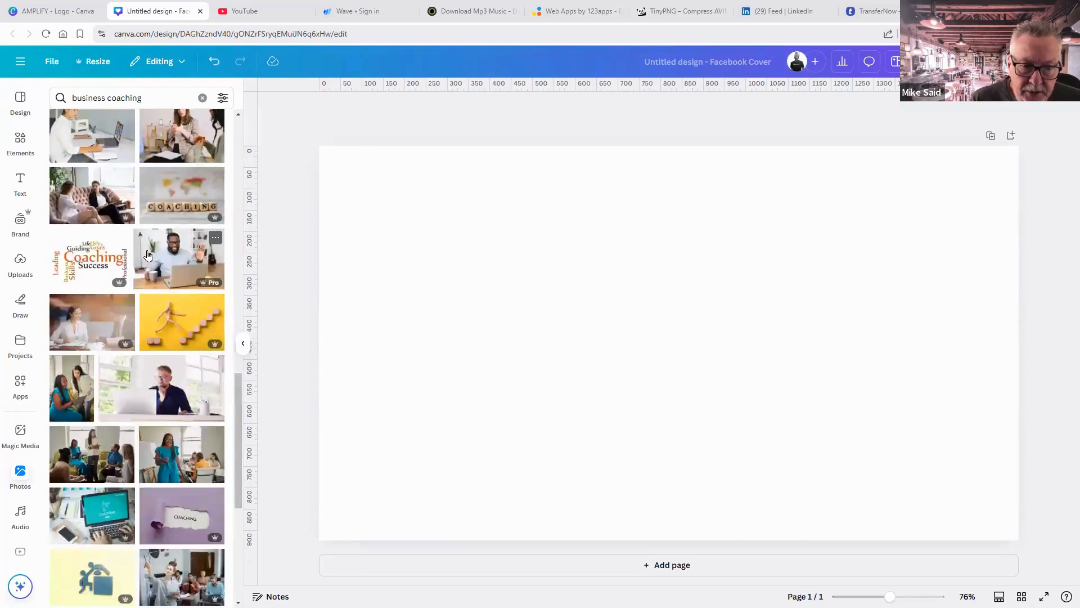
scroll(148, 254, "down", 2)
scroll(145, 209, "up", 4)
Change the photo search to 'business consulting' and browse the results.
double_click(123, 99)
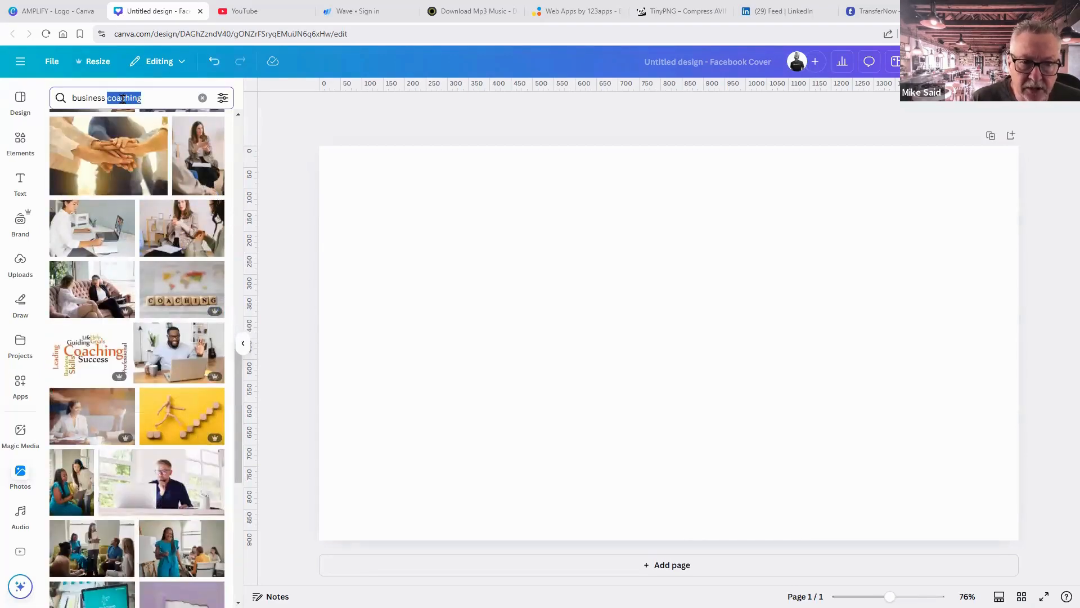
type("cons")
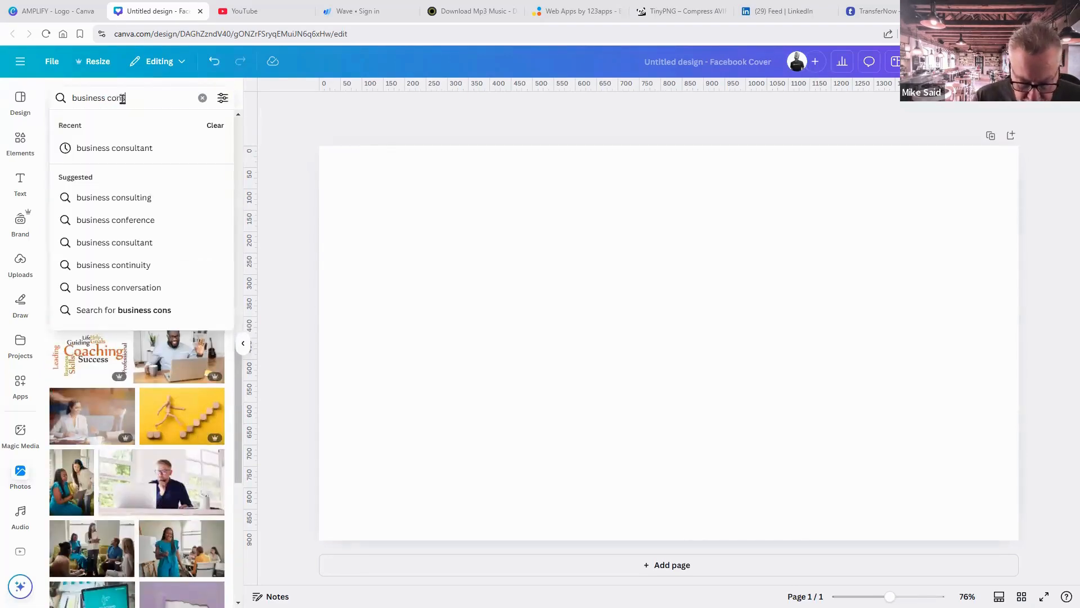
type("ulting")
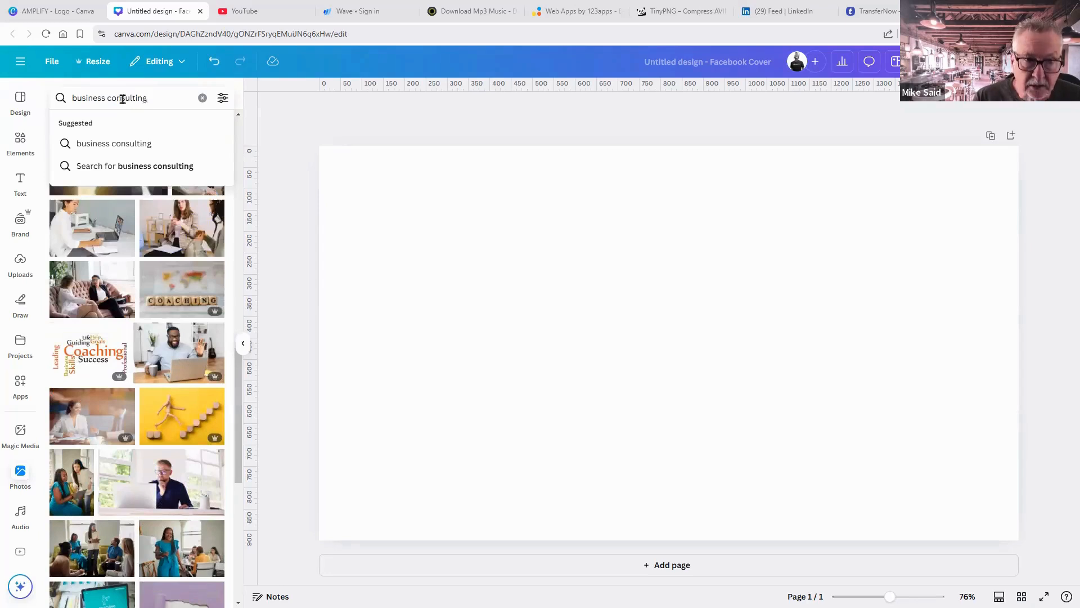
key("Return")
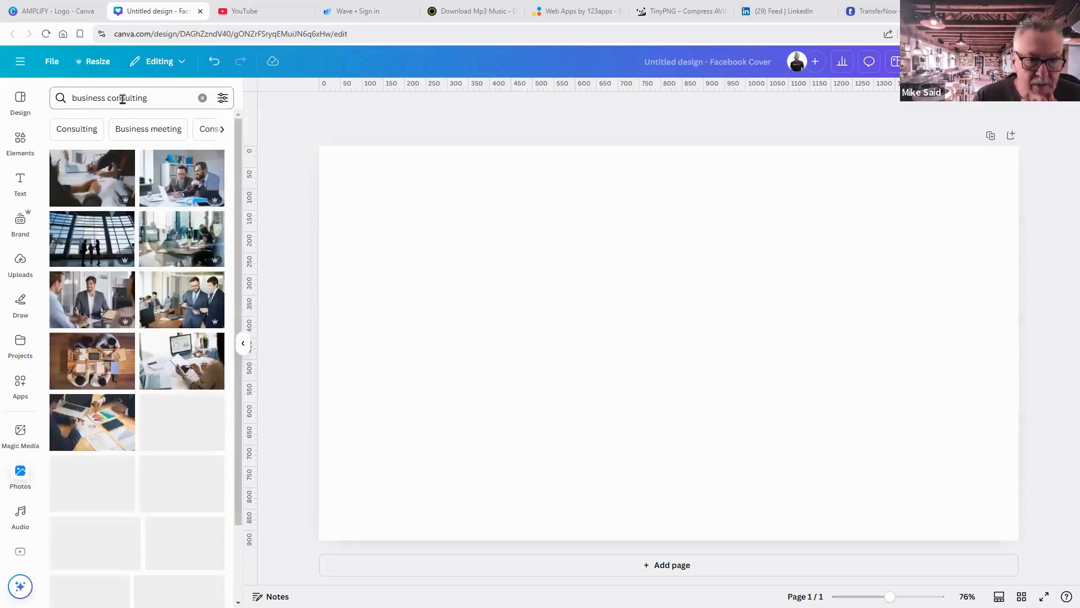
scroll(217, 287, "down", 2)
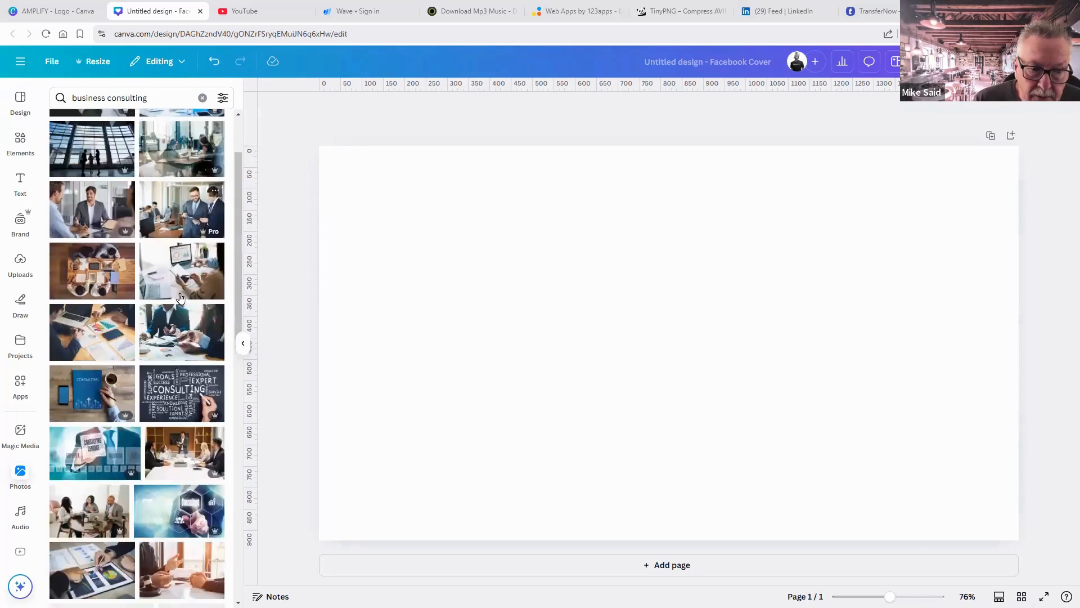
scroll(192, 310, "down", 2)
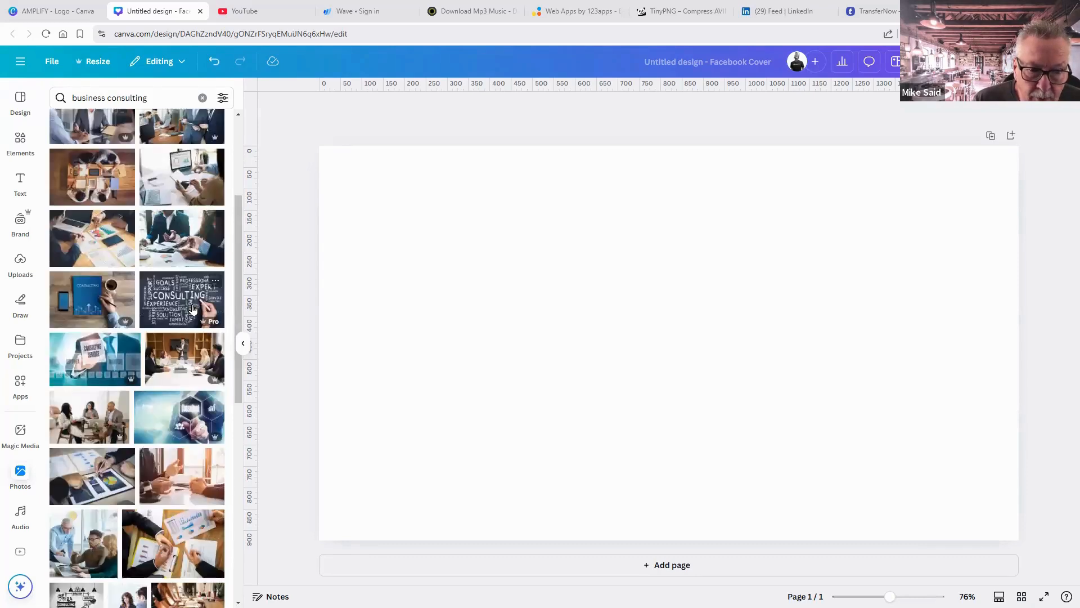
scroll(192, 309, "down", 2)
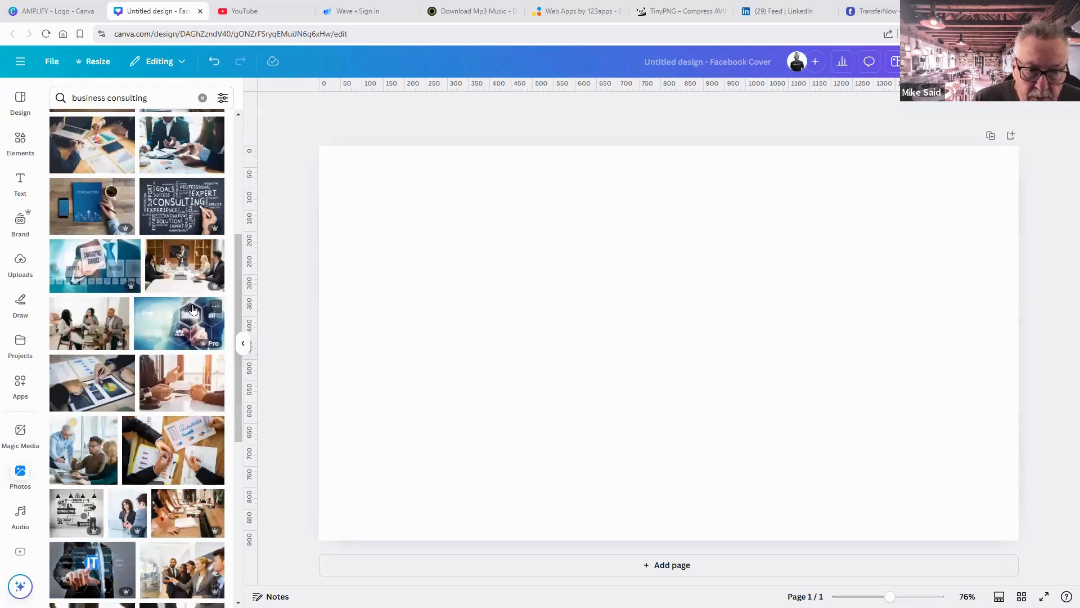
scroll(192, 308, "down", 2)
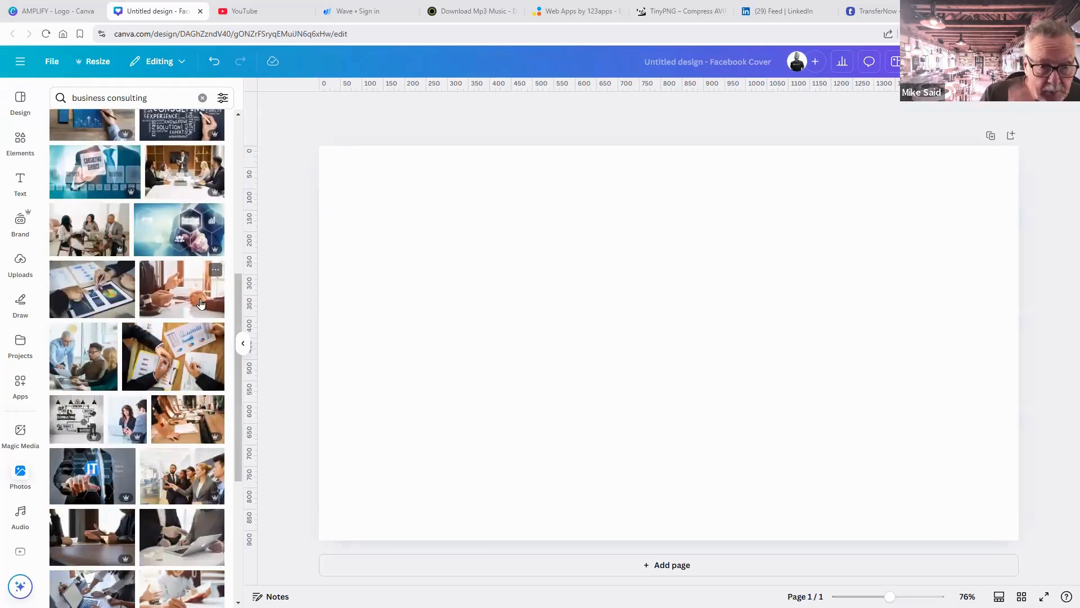
scroll(193, 304, "down", 2)
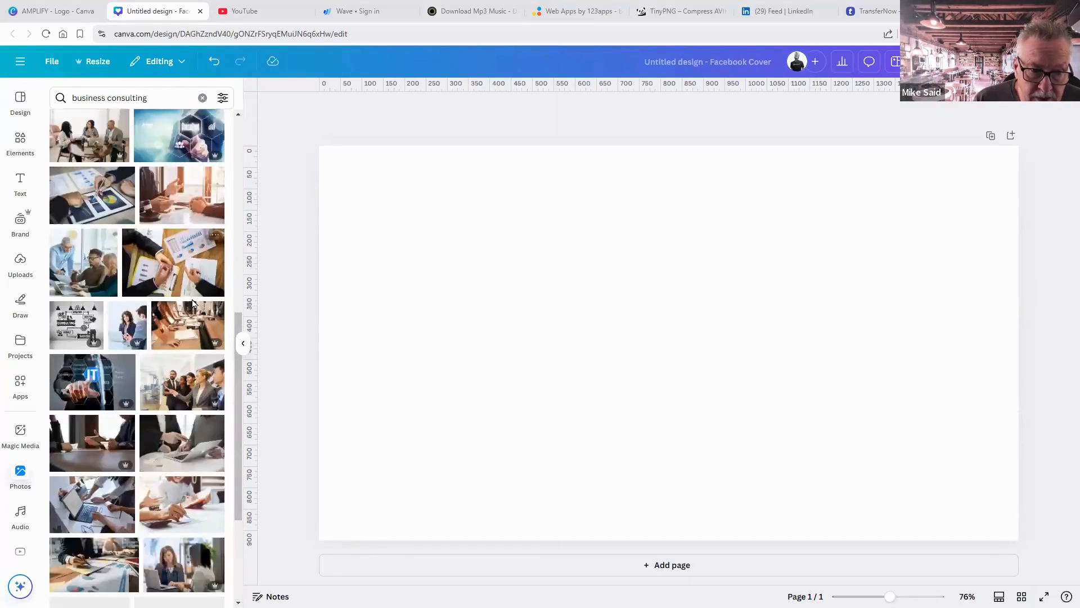
Try the office-team whiteboard photo on the cover, then delete it.
left_click(194, 386)
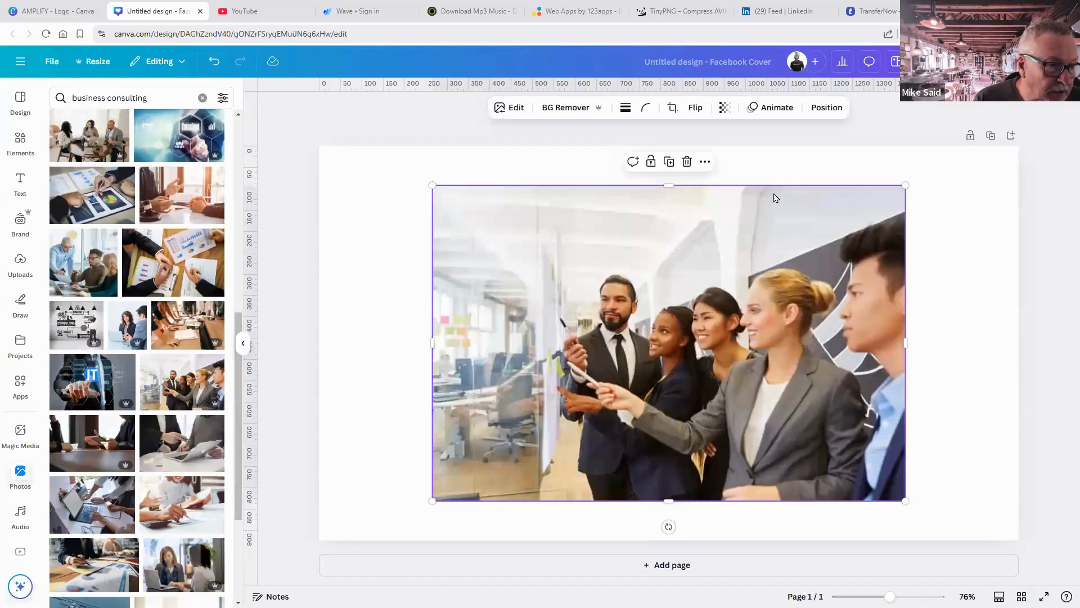
left_click(687, 162)
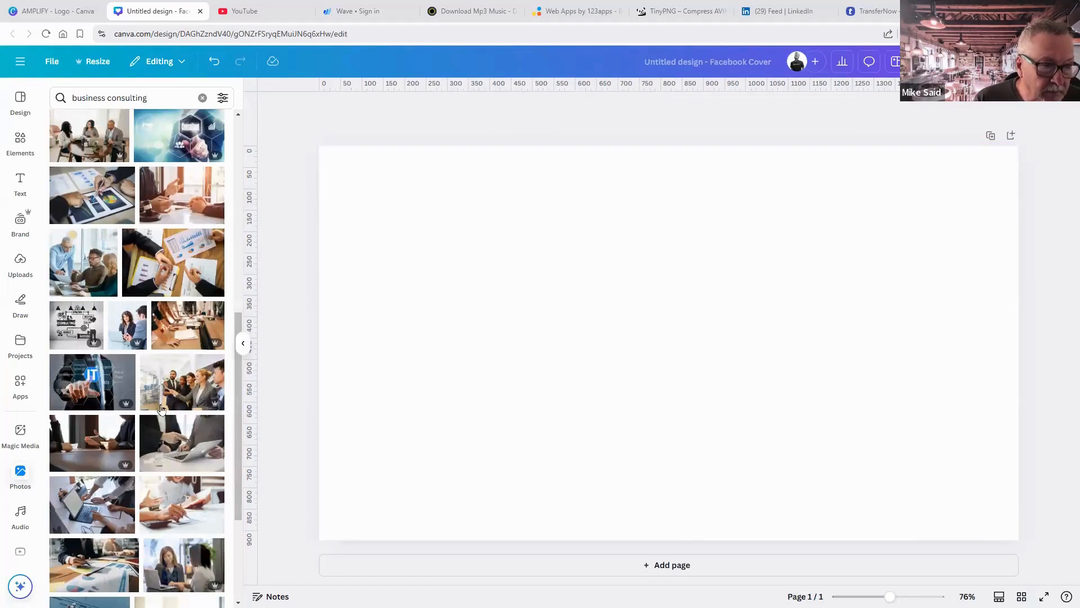
scroll(160, 408, "down", 5)
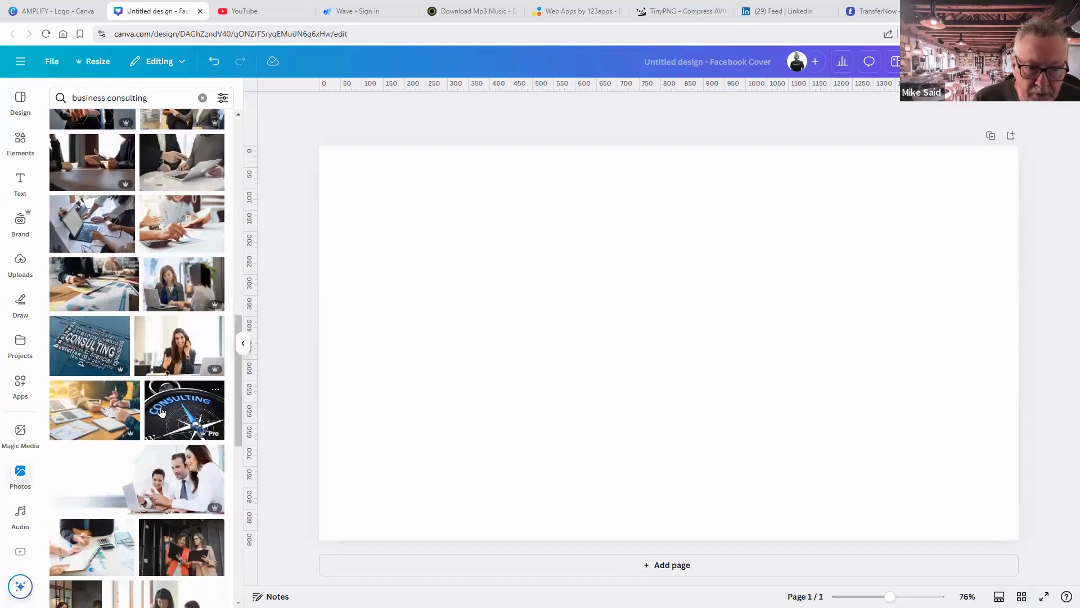
Add the three-colleagues-at-a-laptop photo and set it as the page background.
left_click(167, 475)
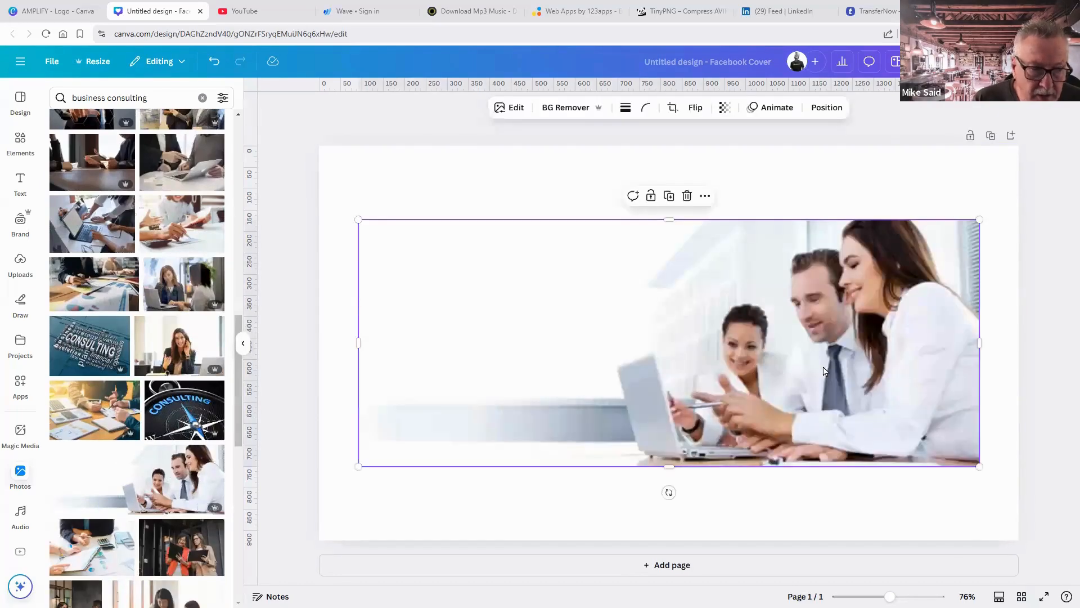
right_click(785, 362)
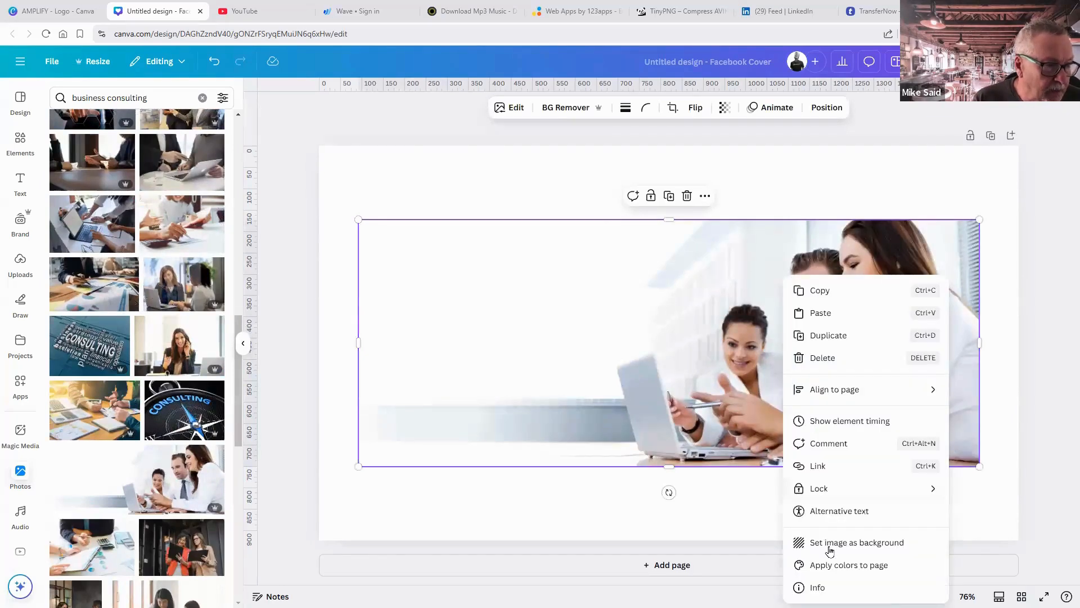
left_click(772, 222)
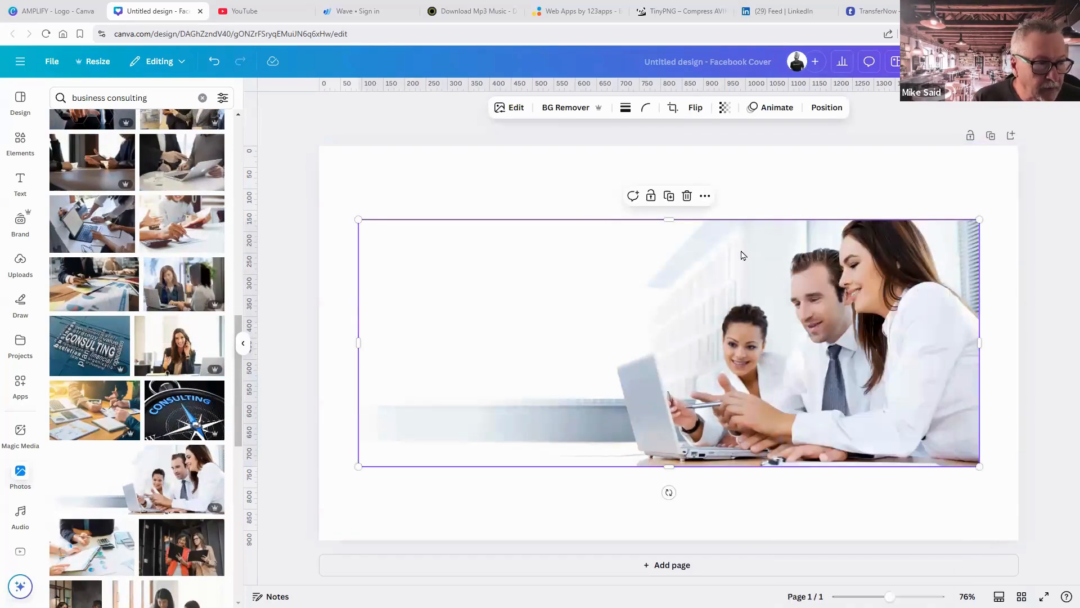
right_click(741, 256)
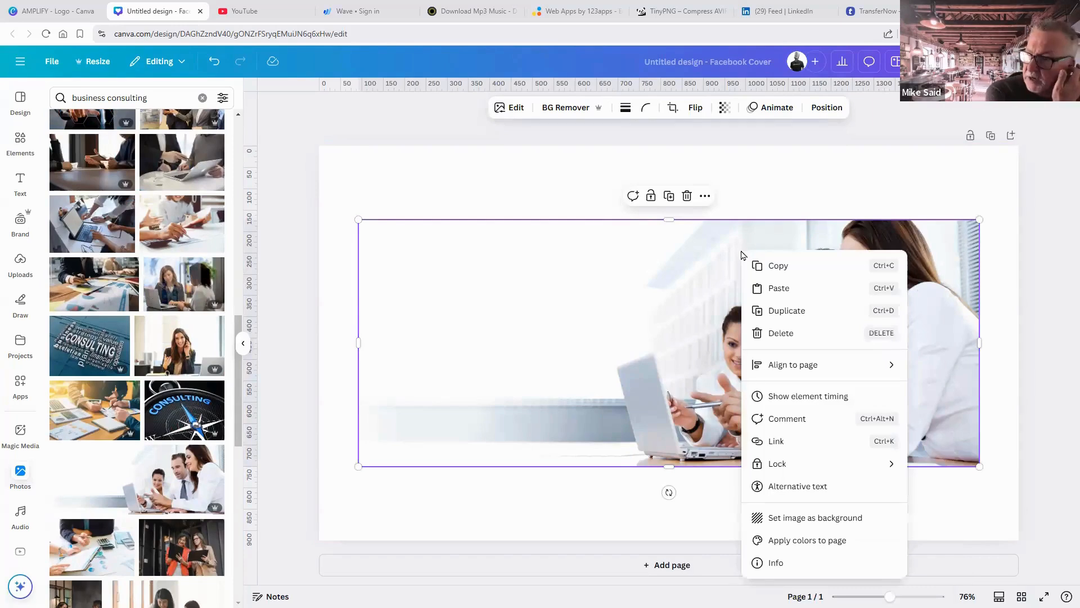
left_click(759, 272)
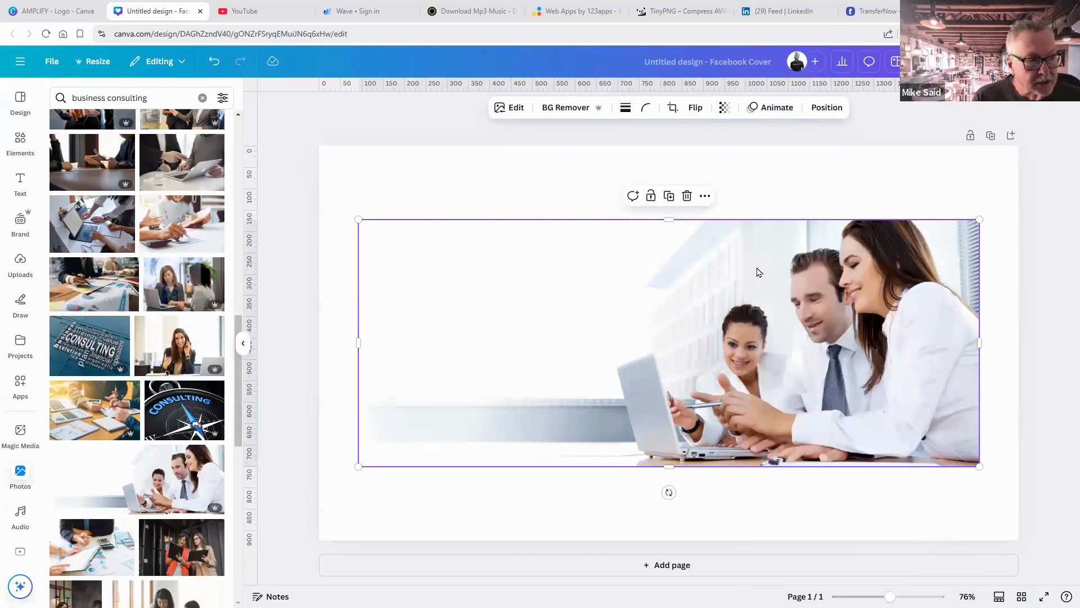
right_click(758, 272)
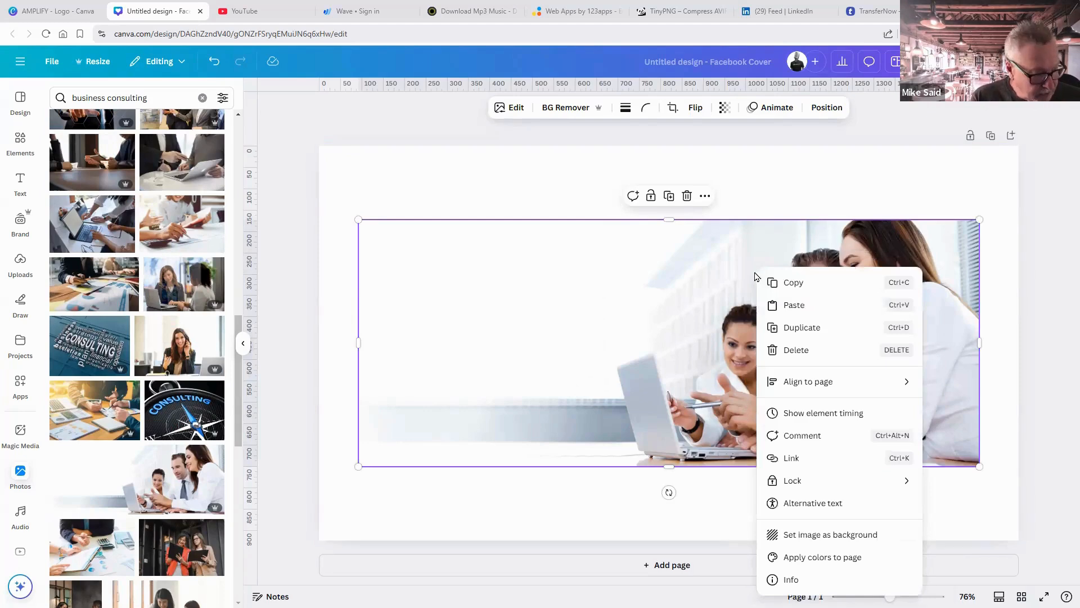
left_click(797, 541)
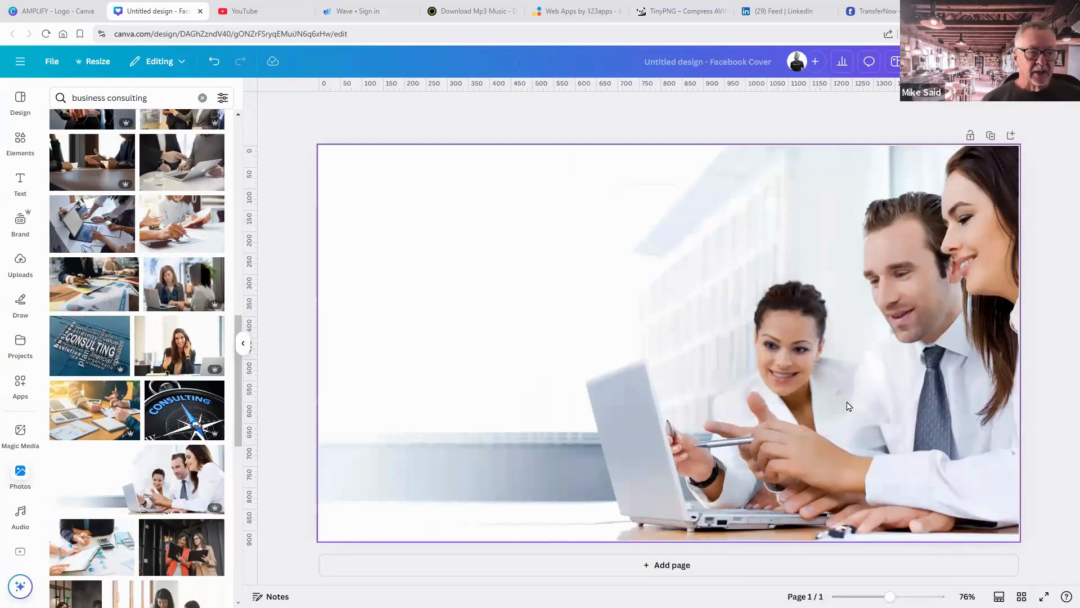
Crop the background photo to shift it left, then deselect it.
double_click(674, 269)
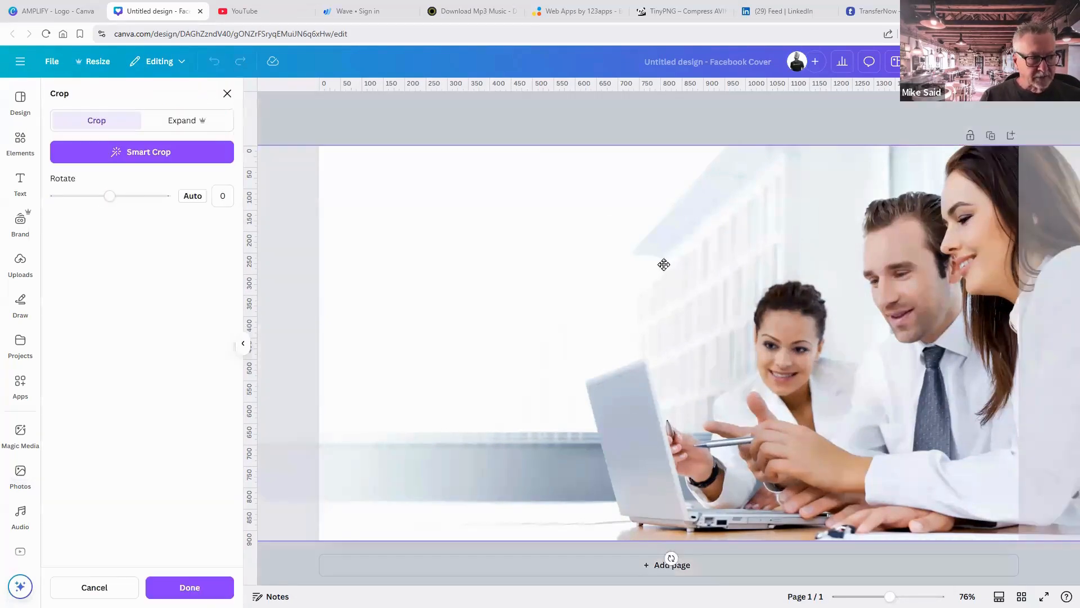
mouse_move(664, 265)
left_mouse_down()
mouse_move(613, 258)
mouse_move(663, 268)
left_mouse_up()
left_click(602, 128)
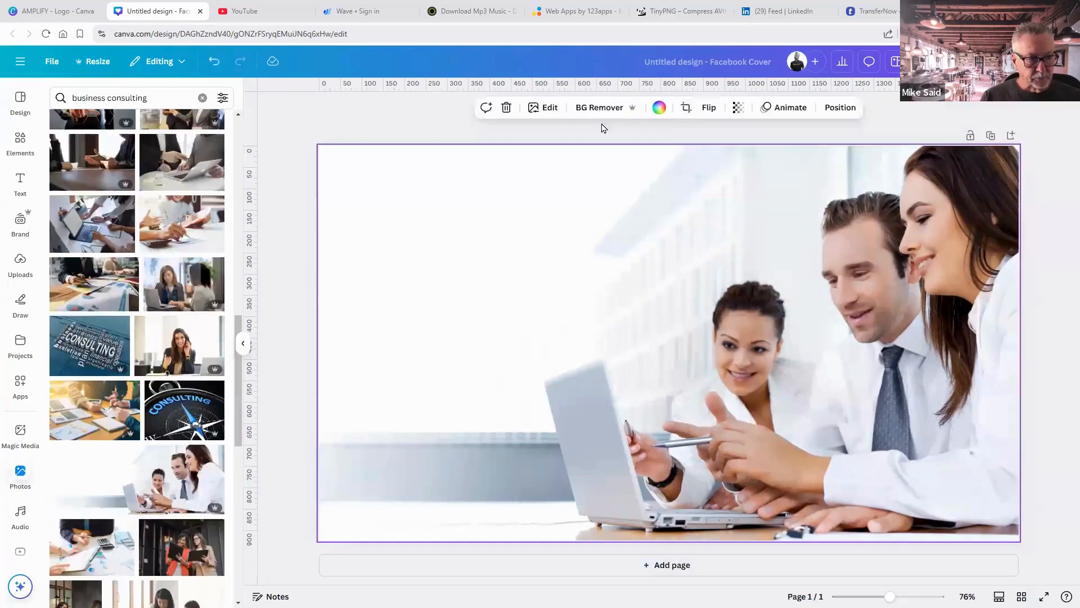
left_click(601, 128)
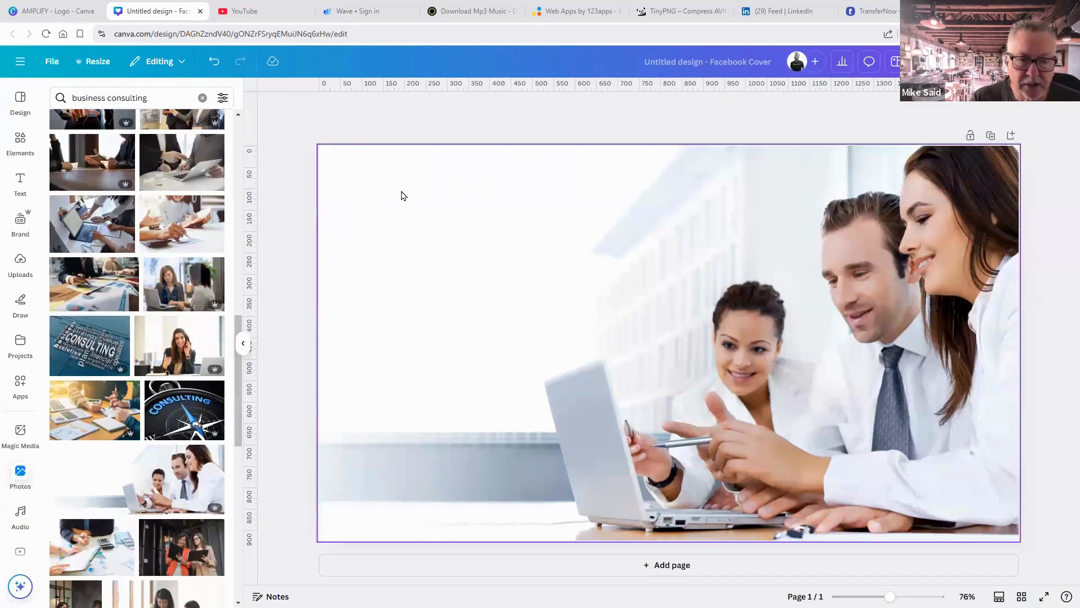
Add the uploaded AMPLIFY logo, enlarge it, and position it at the cover's upper left.
left_click(21, 262)
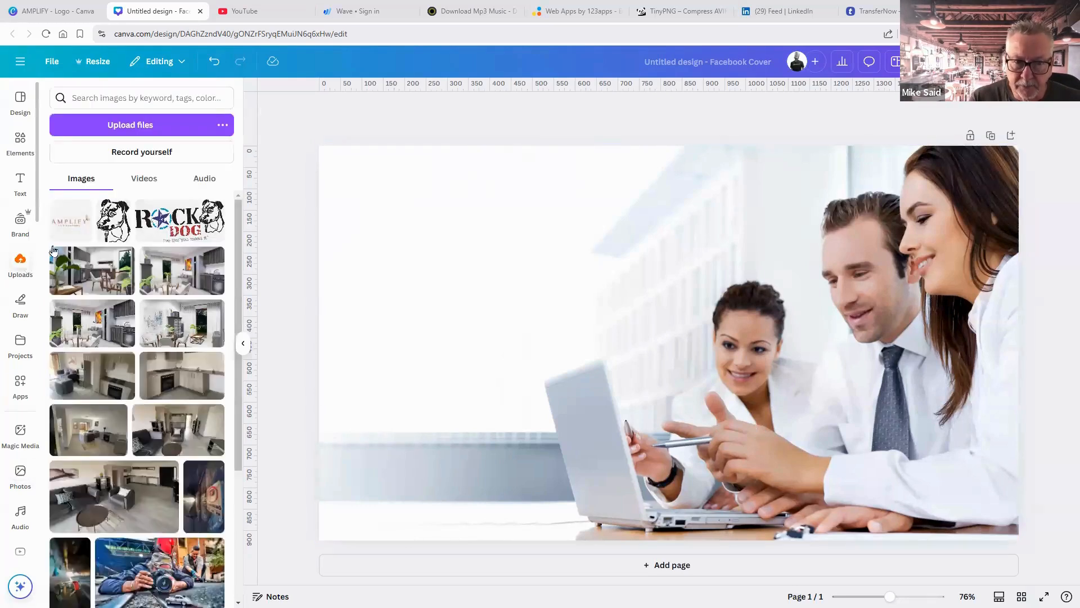
left_click(72, 226)
left_click_drag(591, 352, 327, 251)
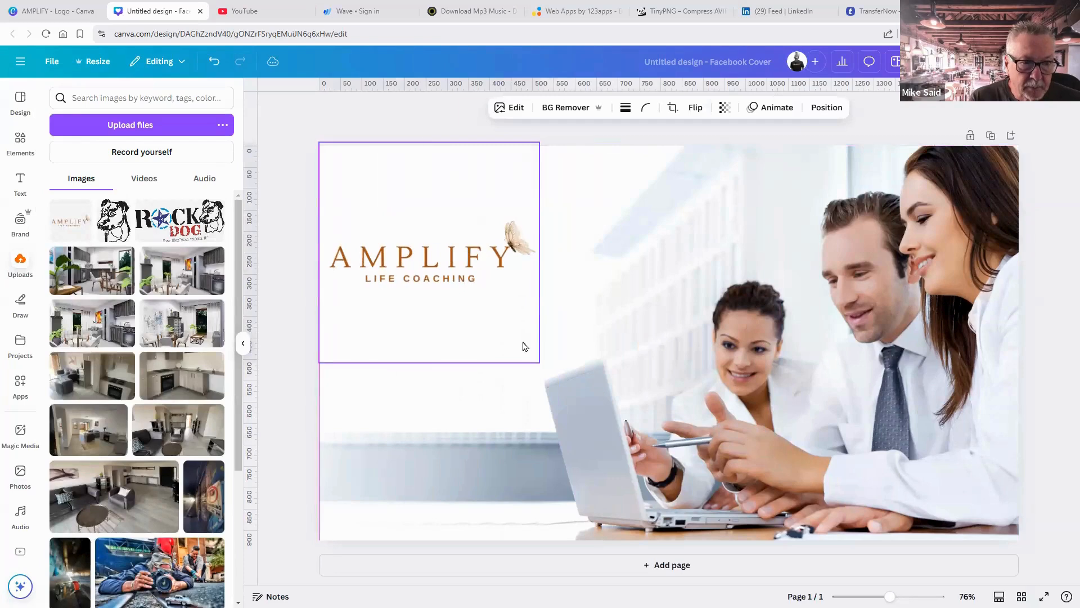
left_click_drag(539, 362, 611, 433)
left_click_drag(552, 315, 555, 299)
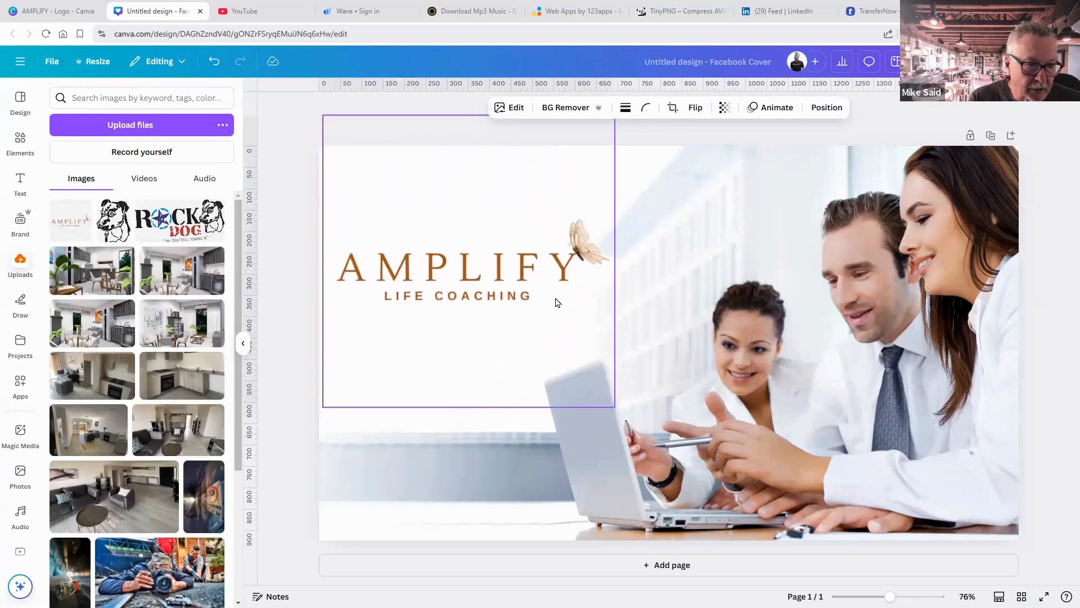
left_click_drag(324, 407, 425, 350)
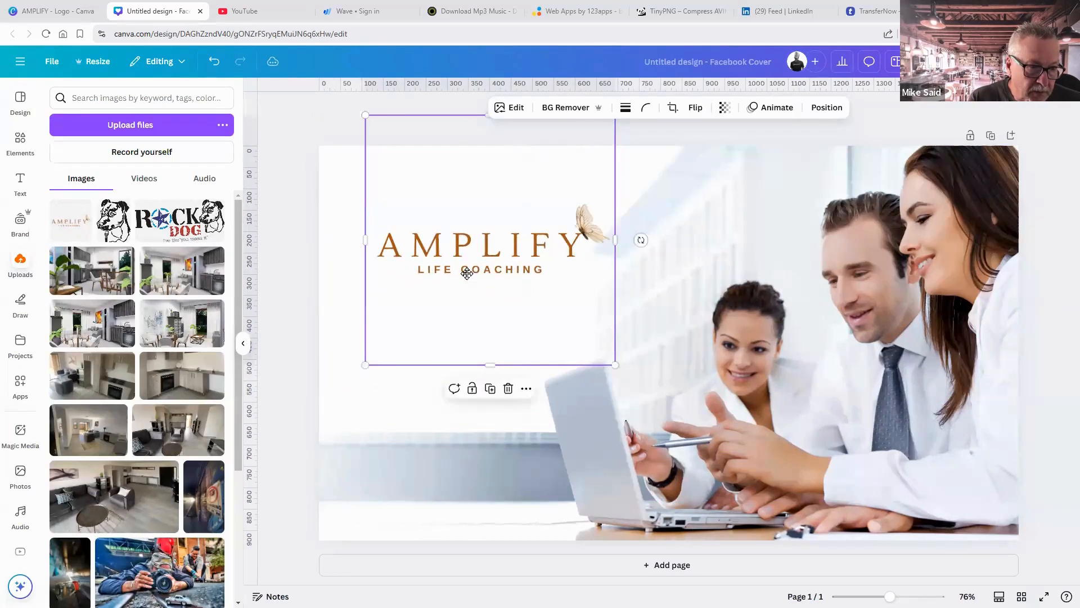
left_click_drag(467, 273, 467, 273)
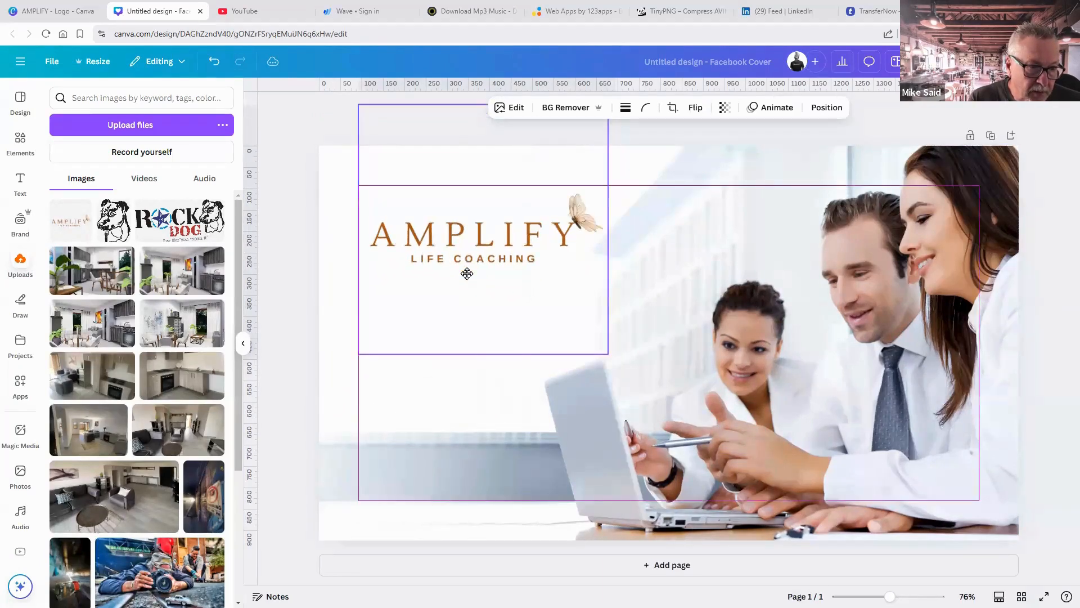
left_click(1056, 353)
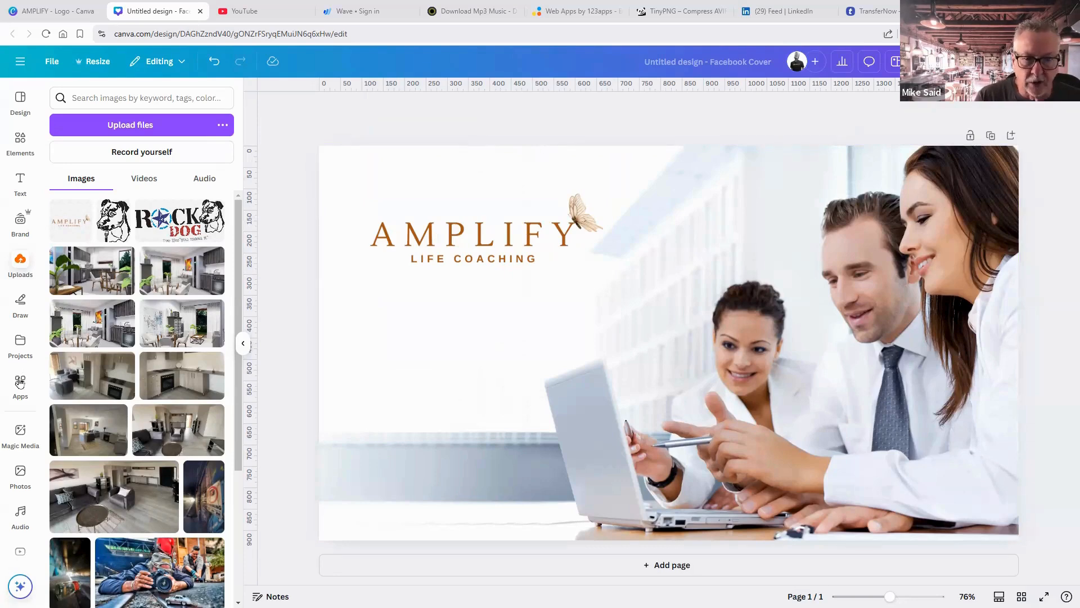
Search photos for 'woman pointing' and add the woman in glasses to the cover.
left_click(28, 478)
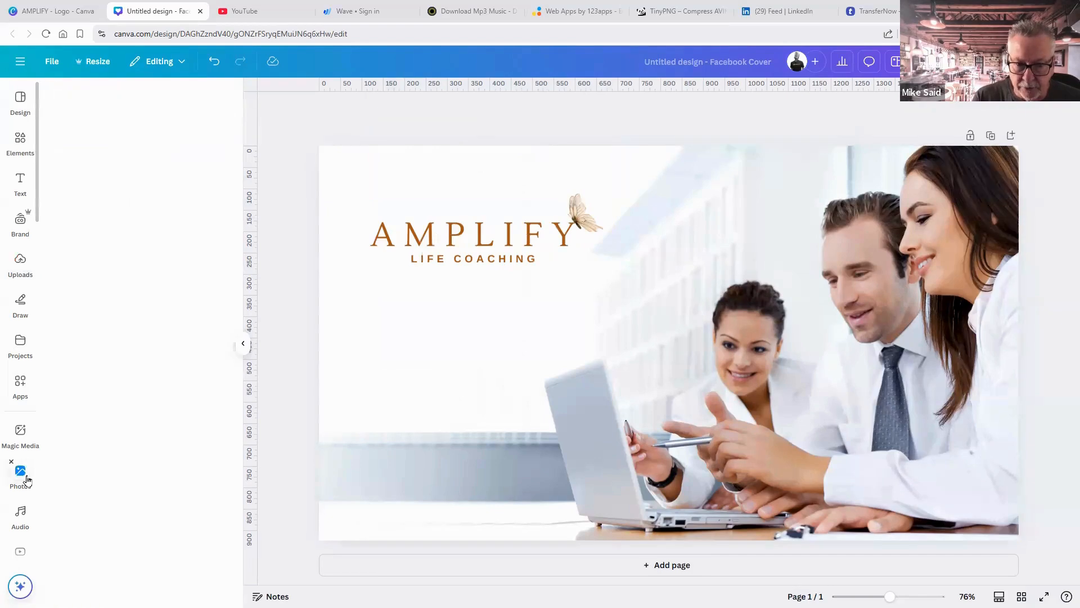
left_click_drag(155, 94, 41, 102)
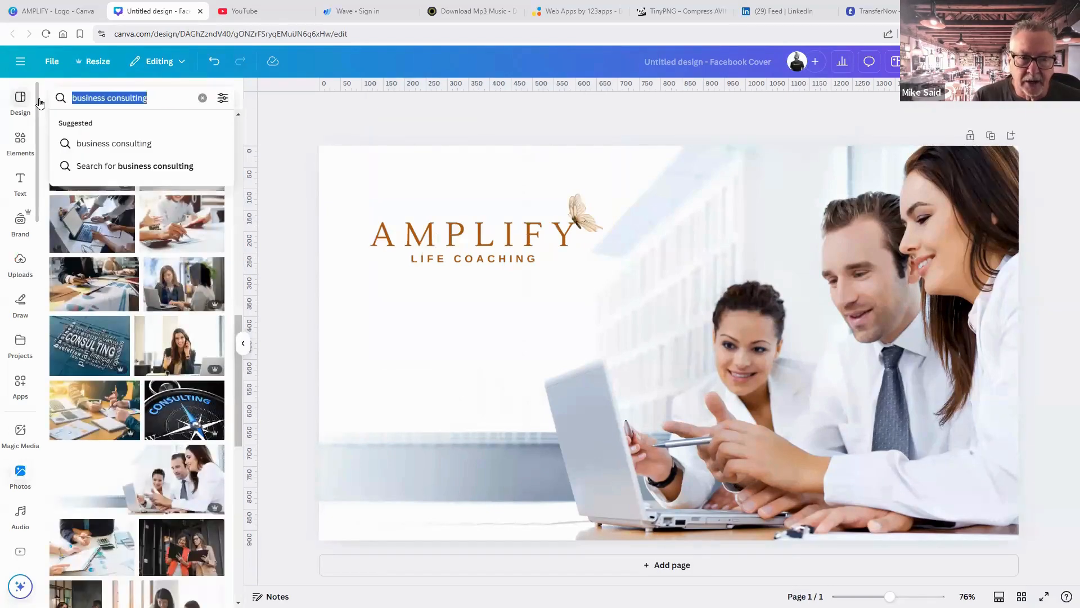
type("woamn")
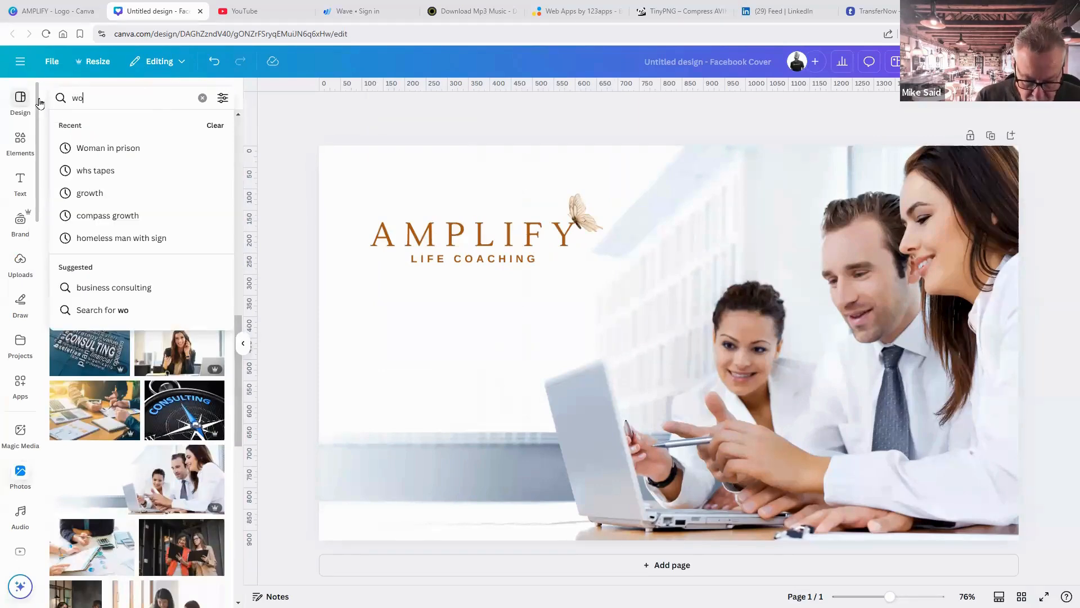
key("BackSpace")
key("BackSpace")
key("BackSpace")
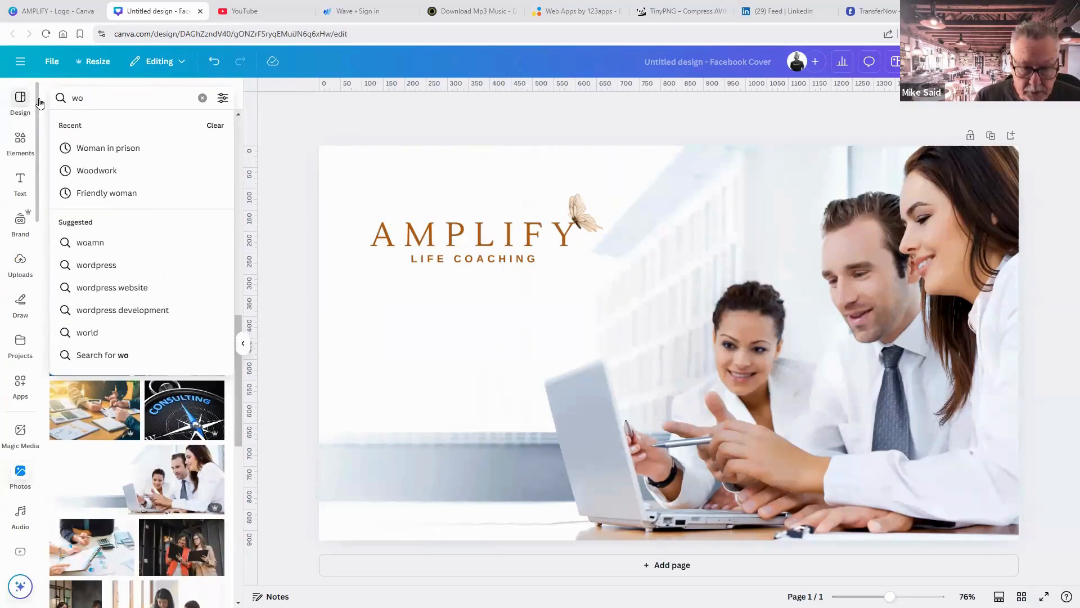
type("man ")
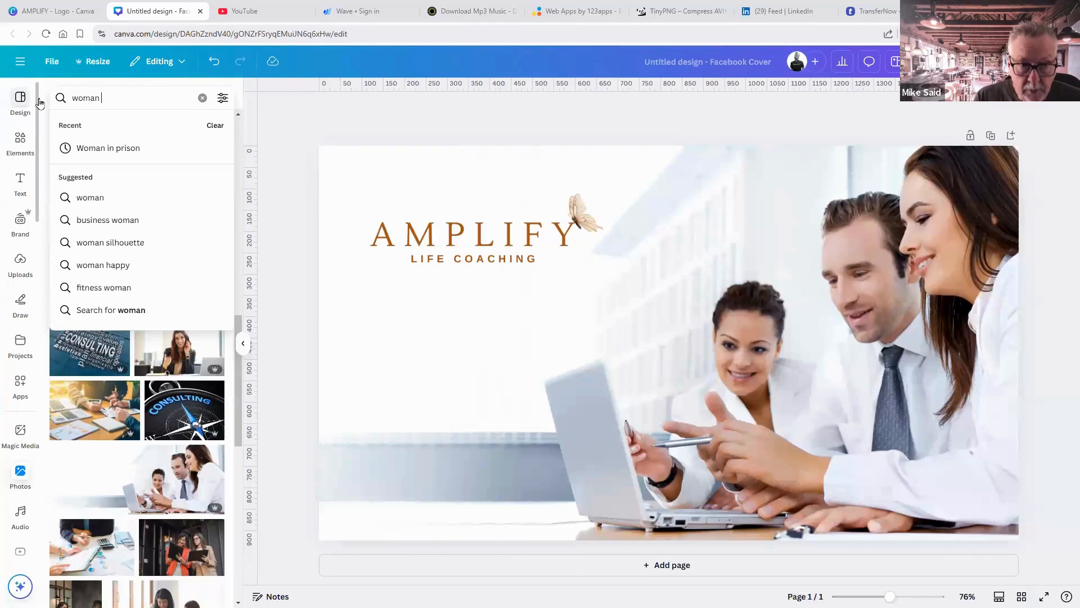
type("pointing")
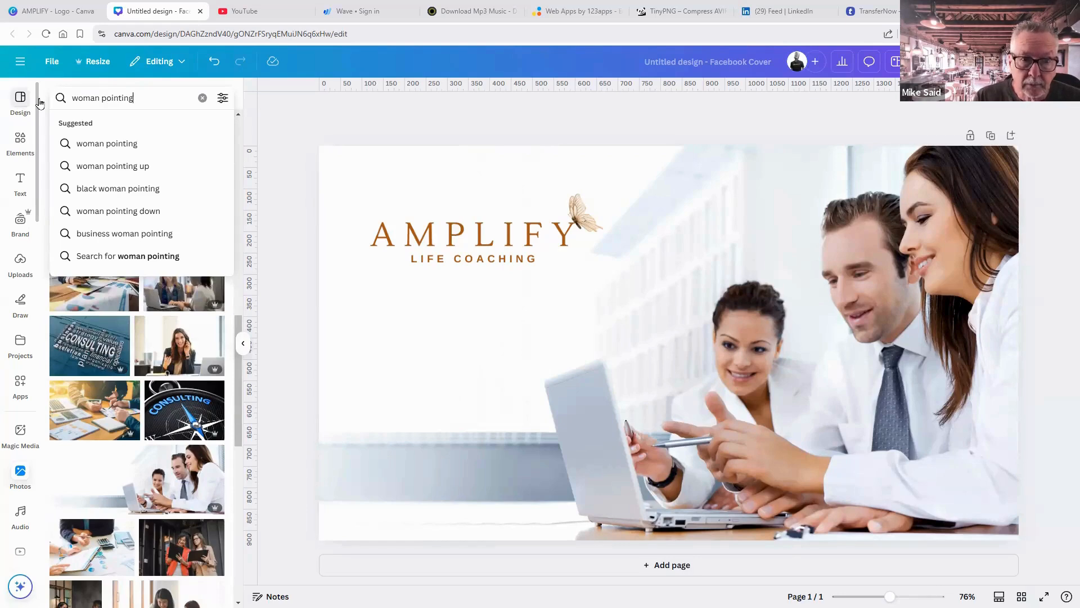
key("Return")
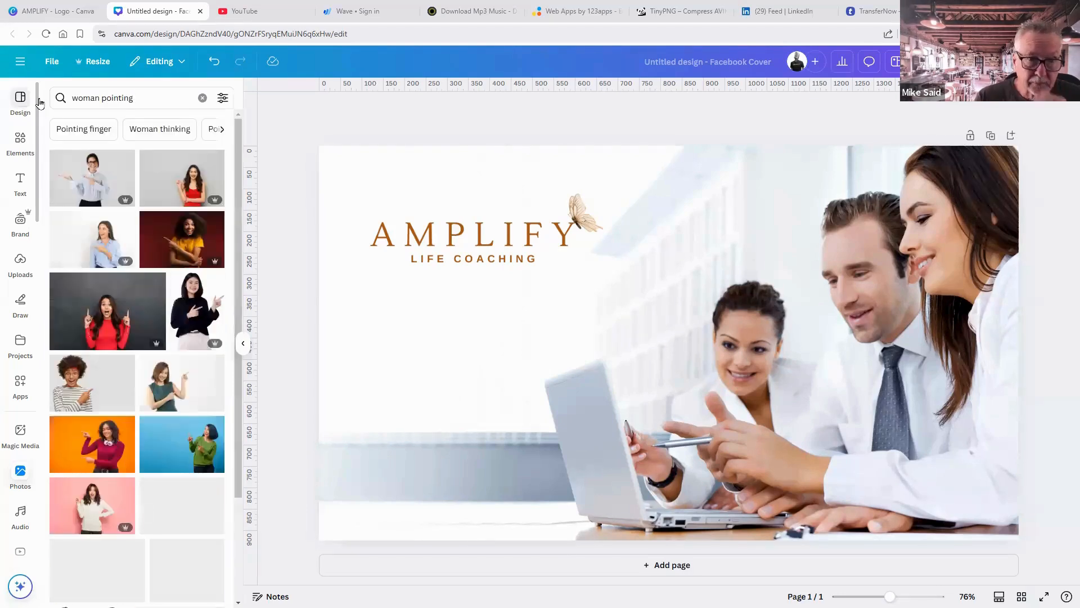
left_click(95, 184)
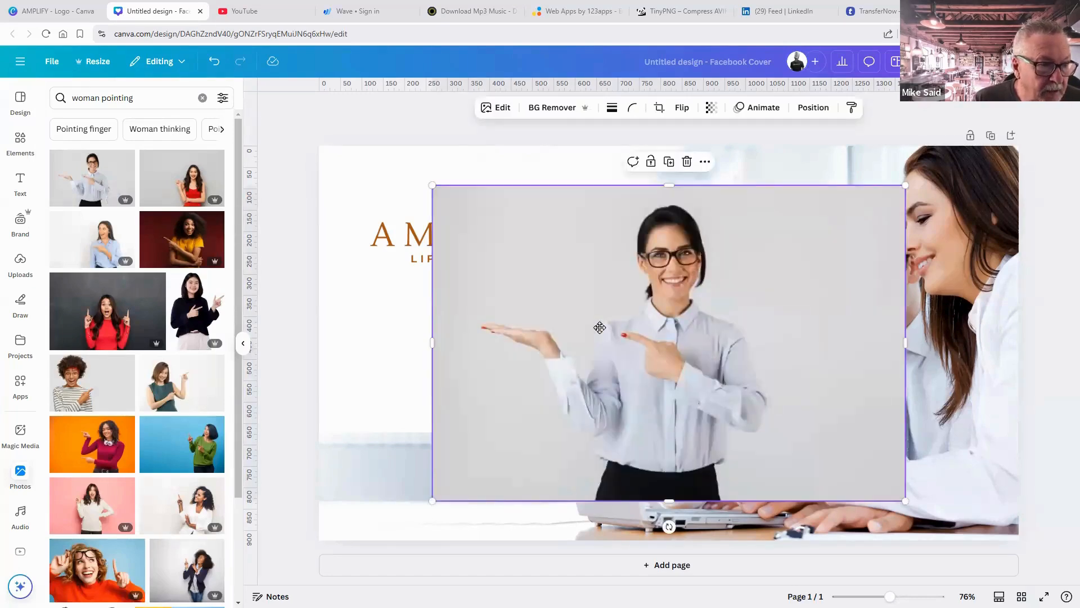
left_click_drag(633, 326, 584, 338)
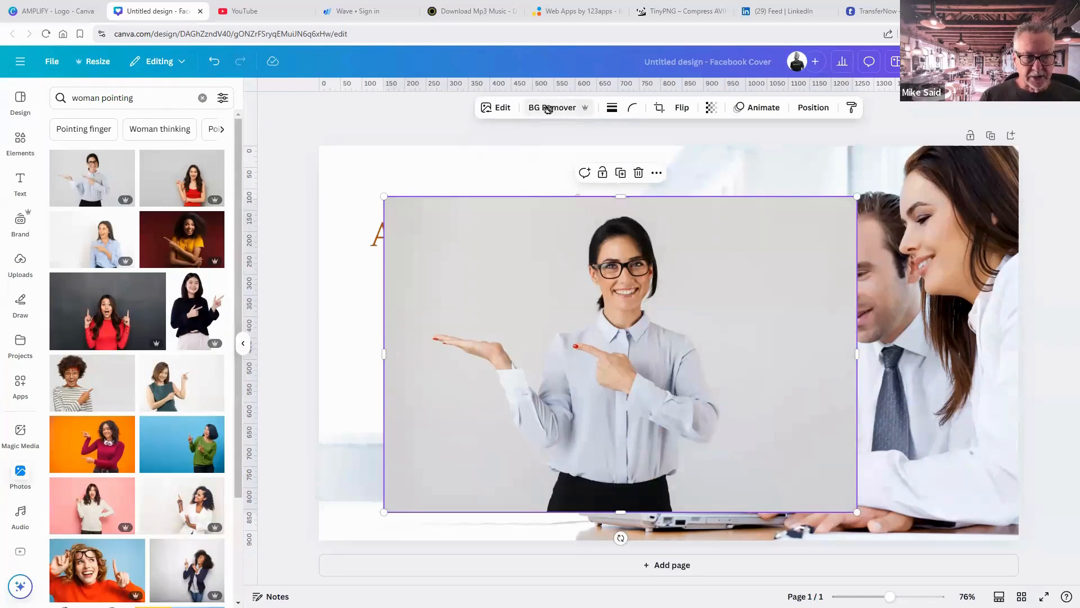
Remove her background, flip her horizontally, shrink her, and place her bottom-left.
left_click(548, 108)
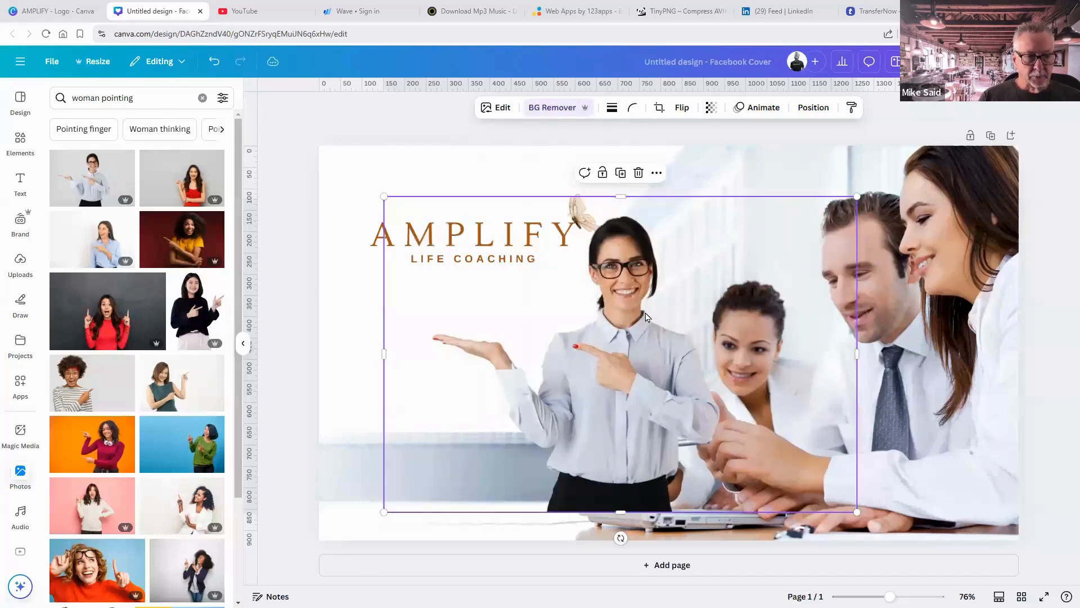
left_click_drag(626, 329, 607, 346)
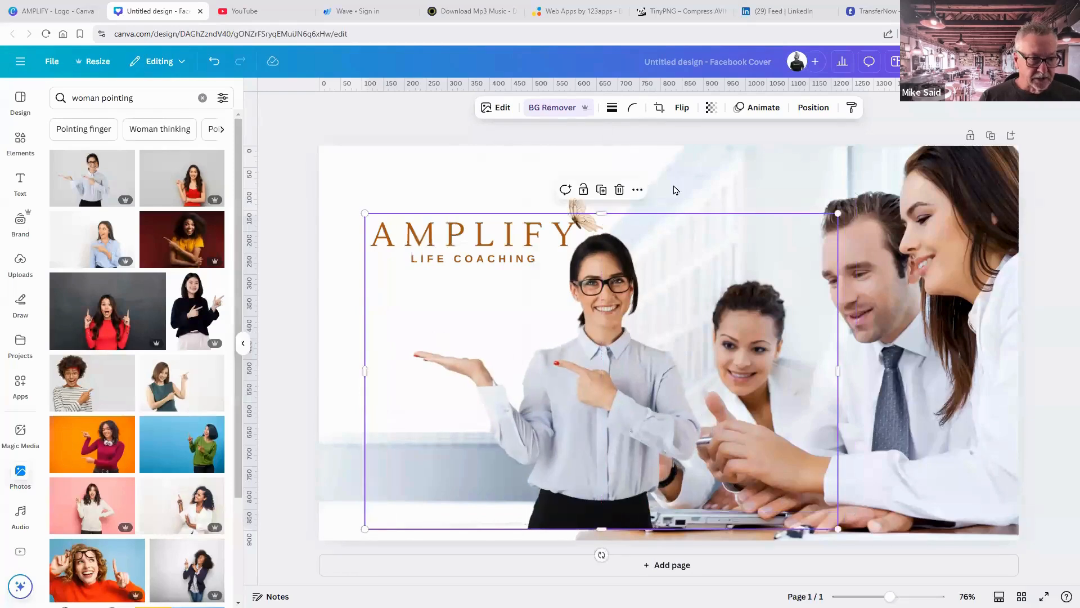
left_click(682, 108)
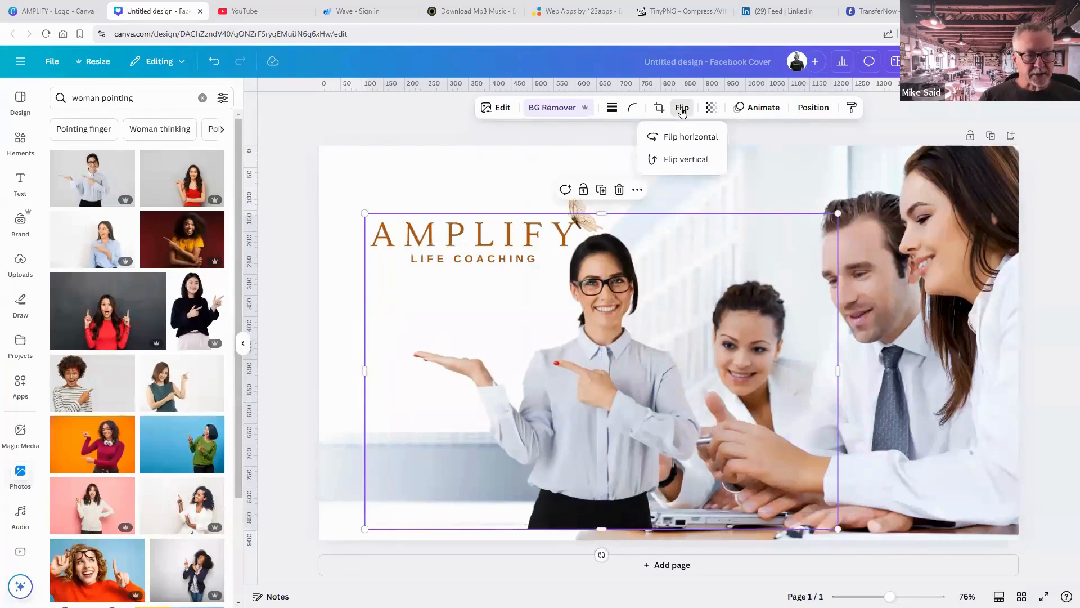
left_click(683, 139)
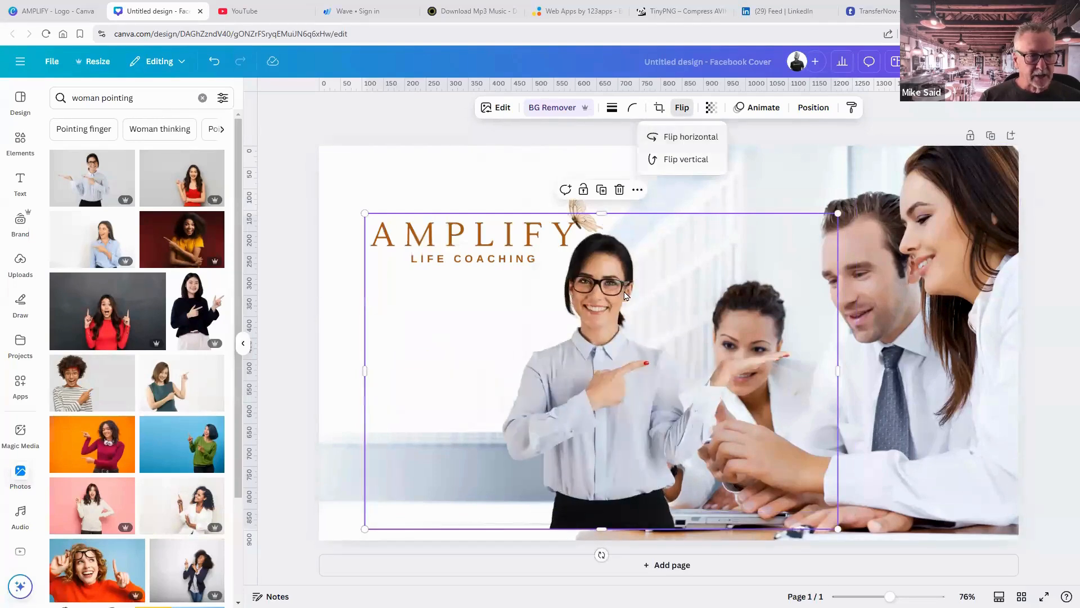
left_click_drag(625, 295, 484, 336)
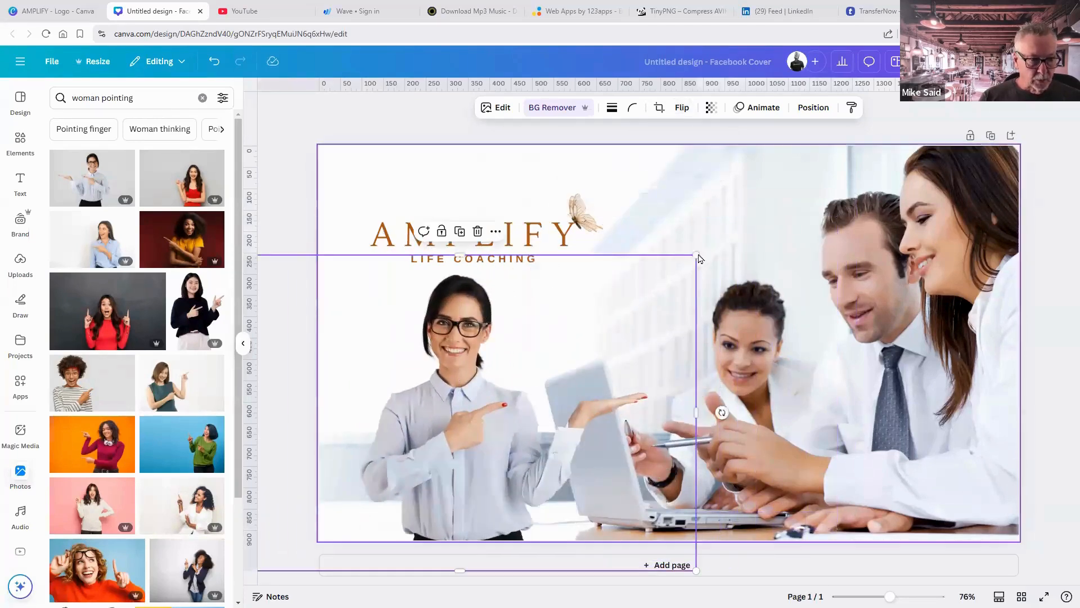
left_click_drag(604, 284, 546, 301)
left_click_drag(440, 415, 415, 405)
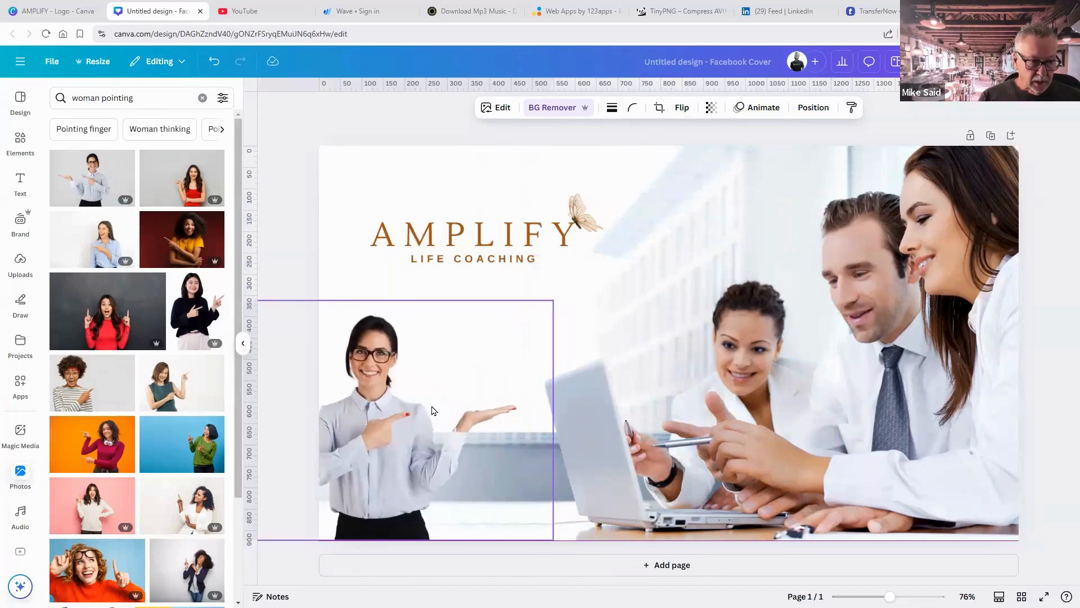
left_click(1065, 440)
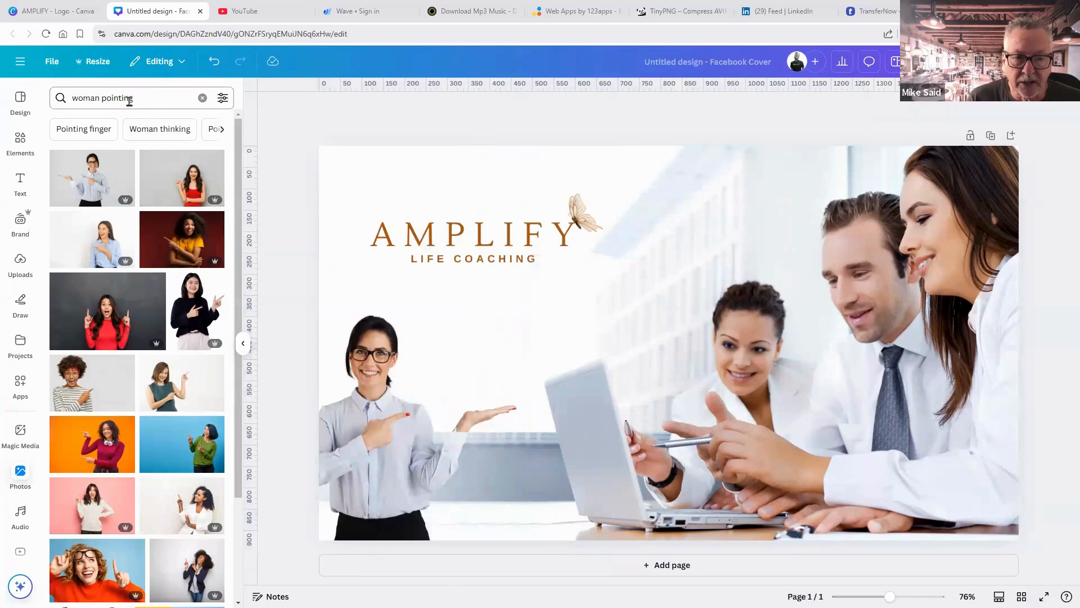
Search Elements for 'whatsapp' and browse all the WhatsApp graphics.
left_click(20, 145)
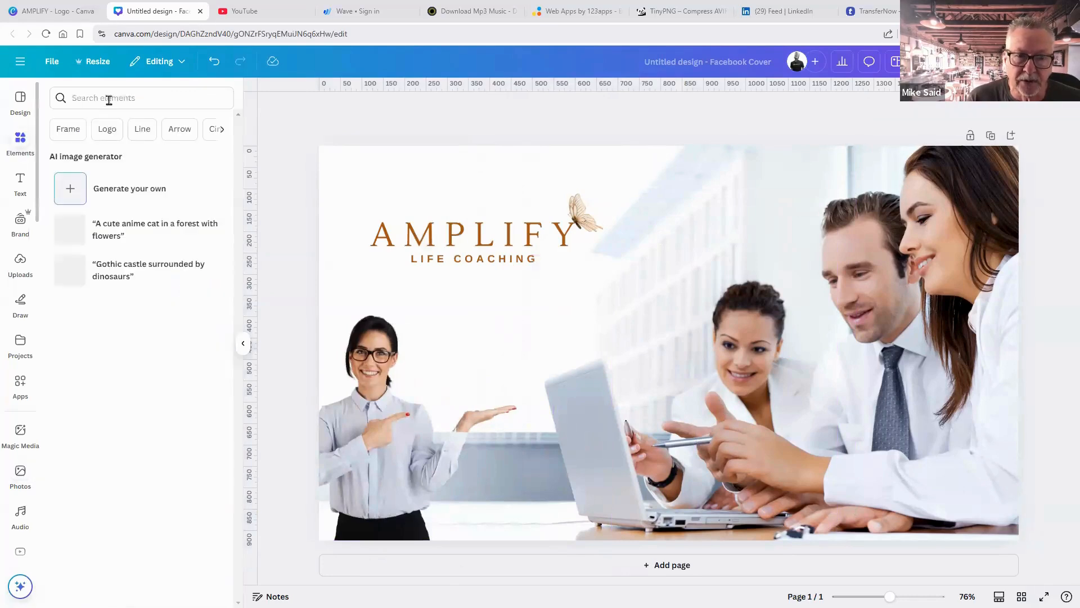
left_click(107, 101)
type("w")
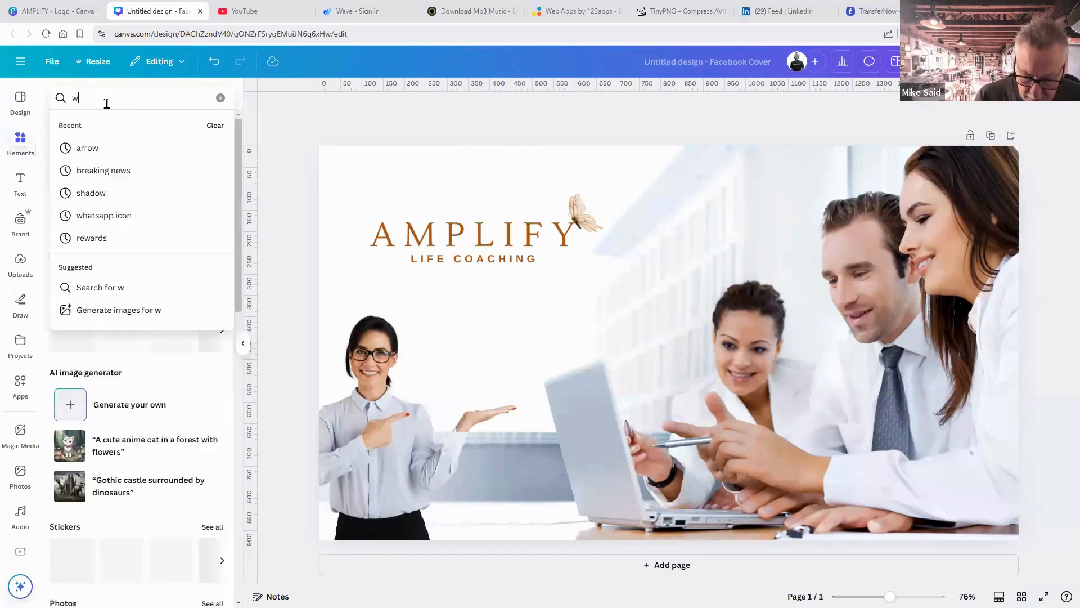
type("hatsapp")
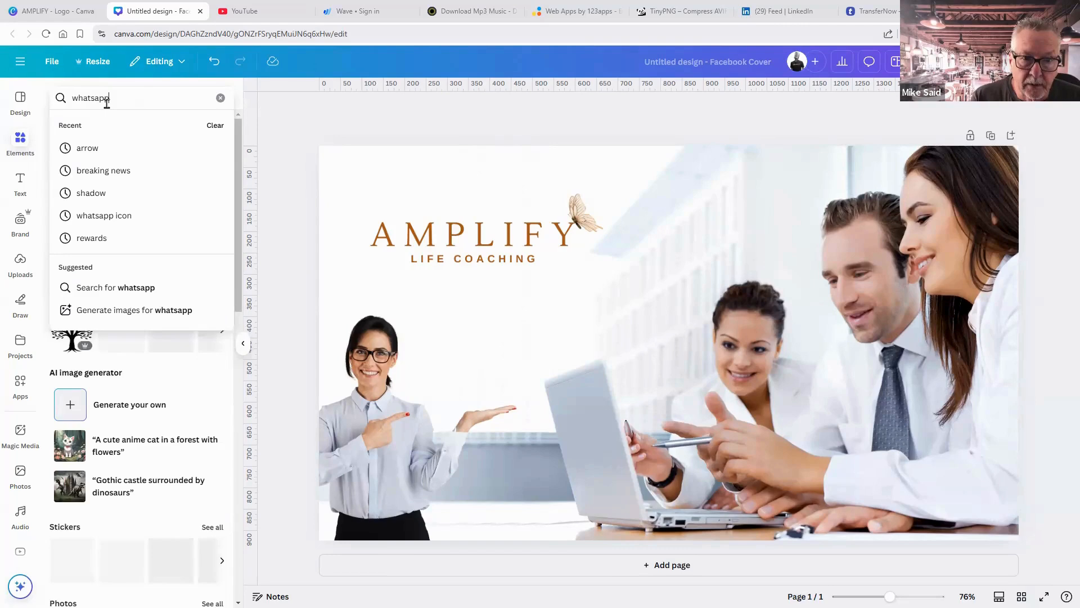
key("Return")
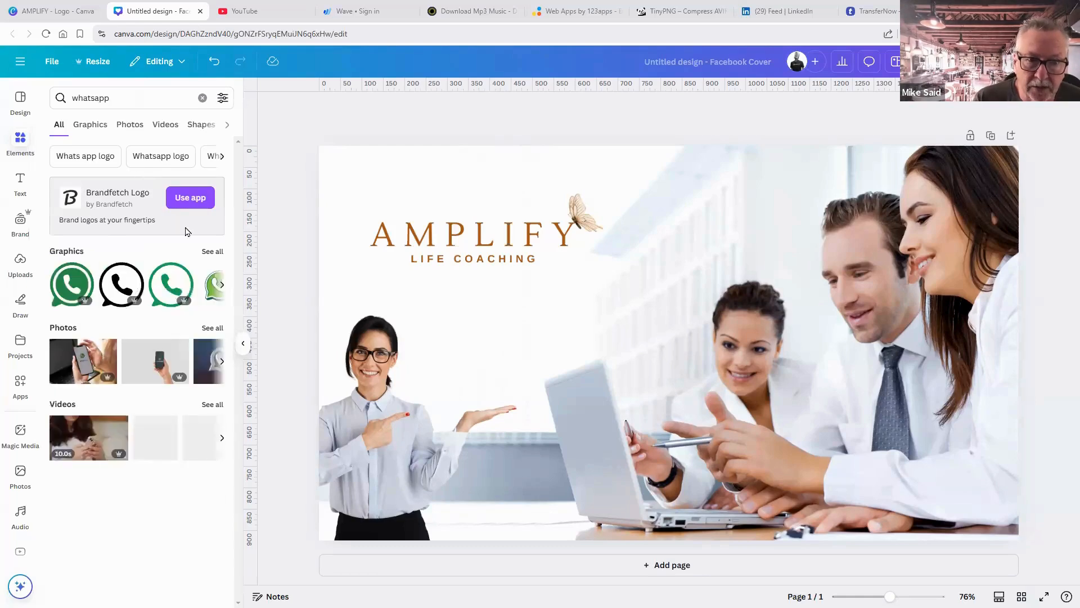
left_click(212, 252)
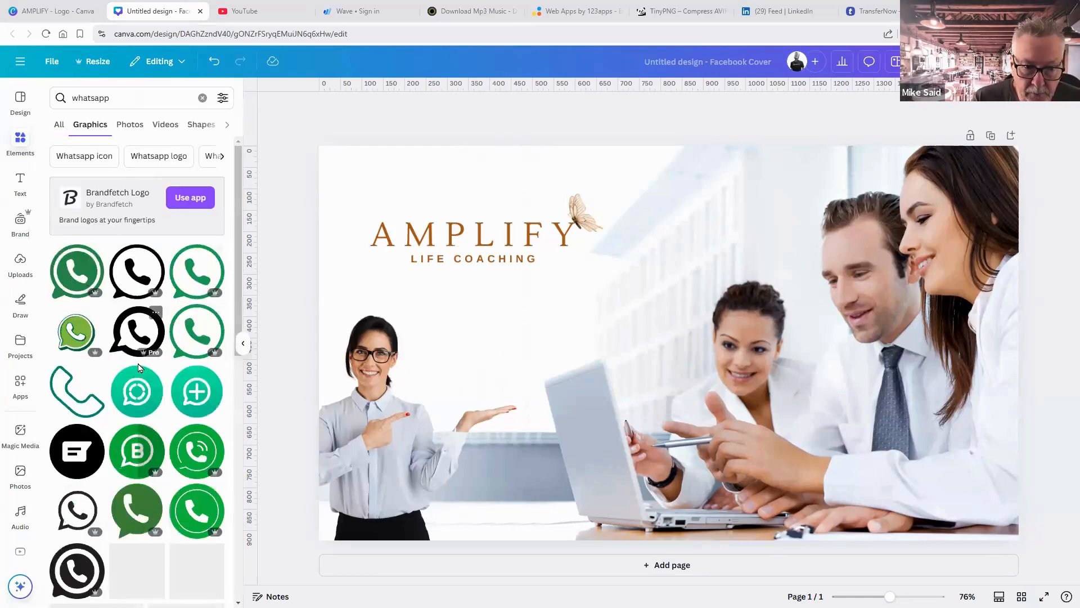
scroll(137, 365, "down", 3)
scroll(163, 376, "down", 5)
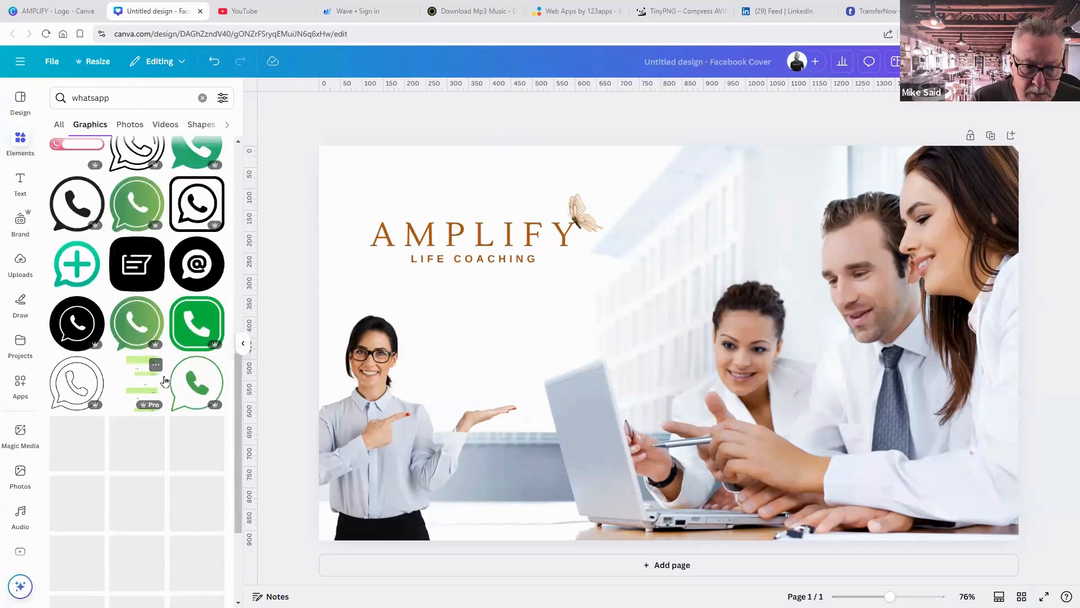
scroll(164, 381, "up", 6)
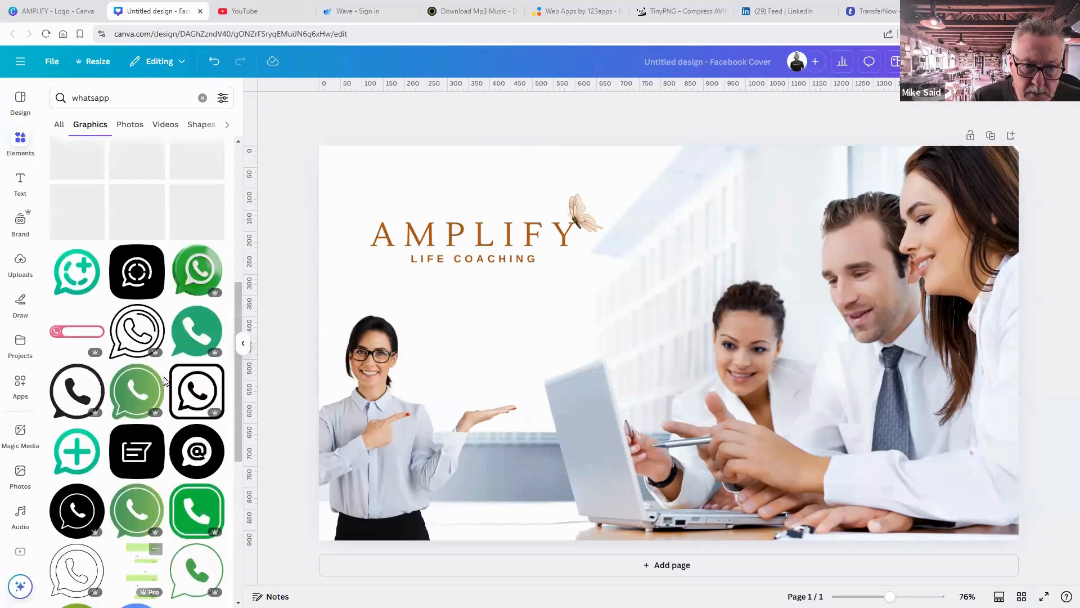
scroll(164, 381, "up", 3)
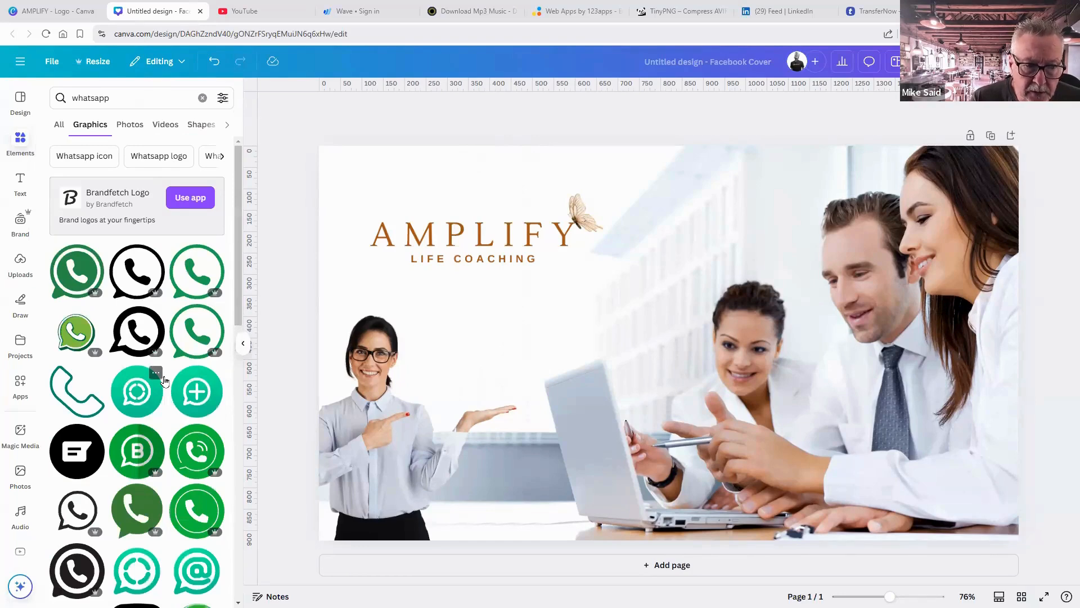
Add the first WhatsApp icon and shrink it to sit above the woman's hand.
left_click(78, 278)
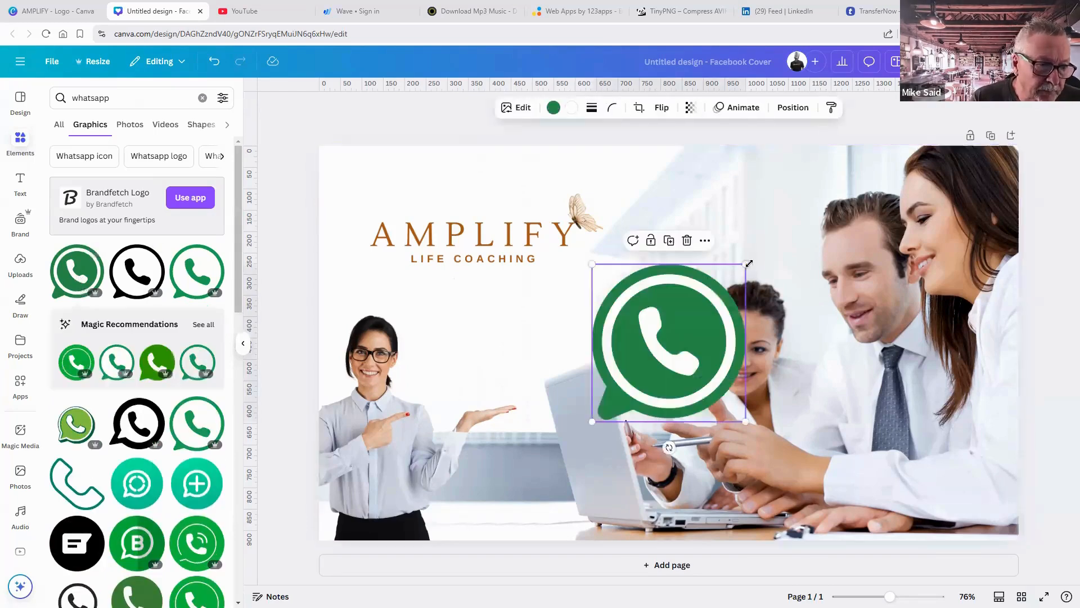
left_click_drag(746, 264, 485, 392)
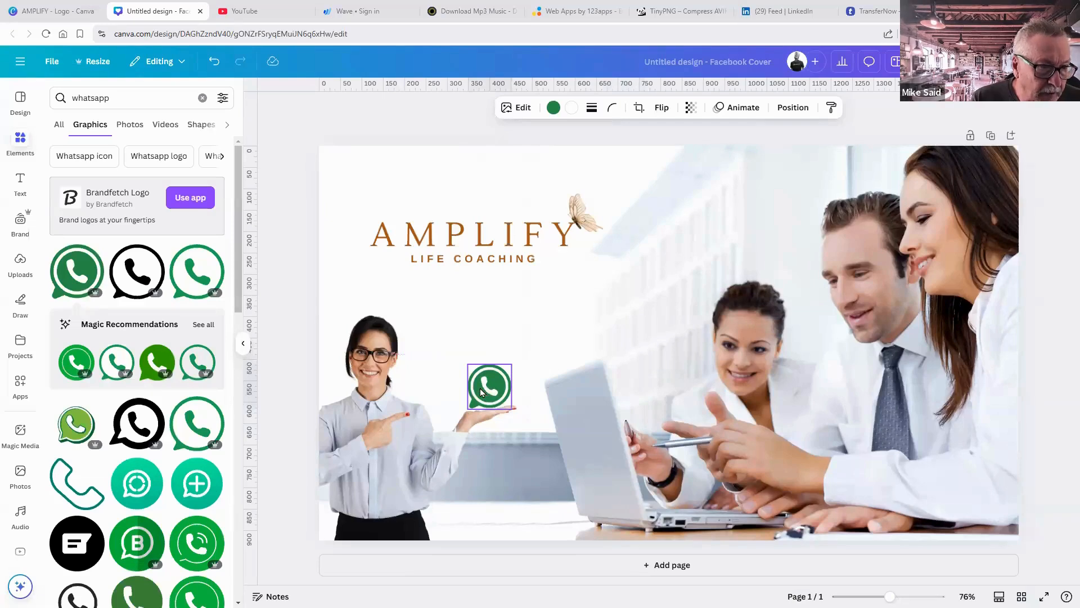
left_click(1052, 345)
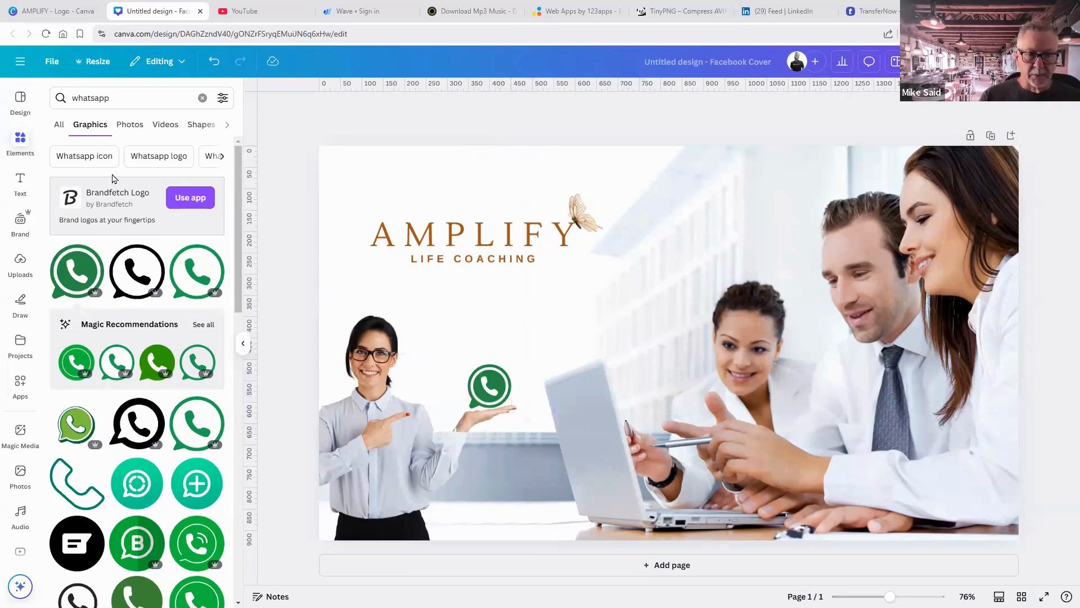
left_click(28, 191)
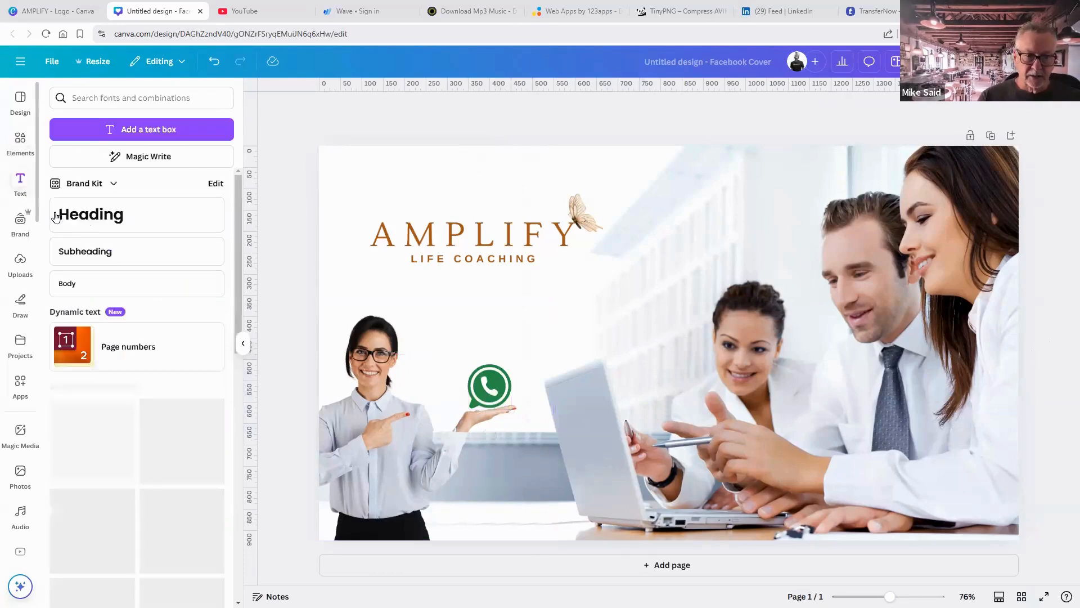
Add a subheading with the phone number and centre it just above the WhatsApp icon.
left_click(97, 256)
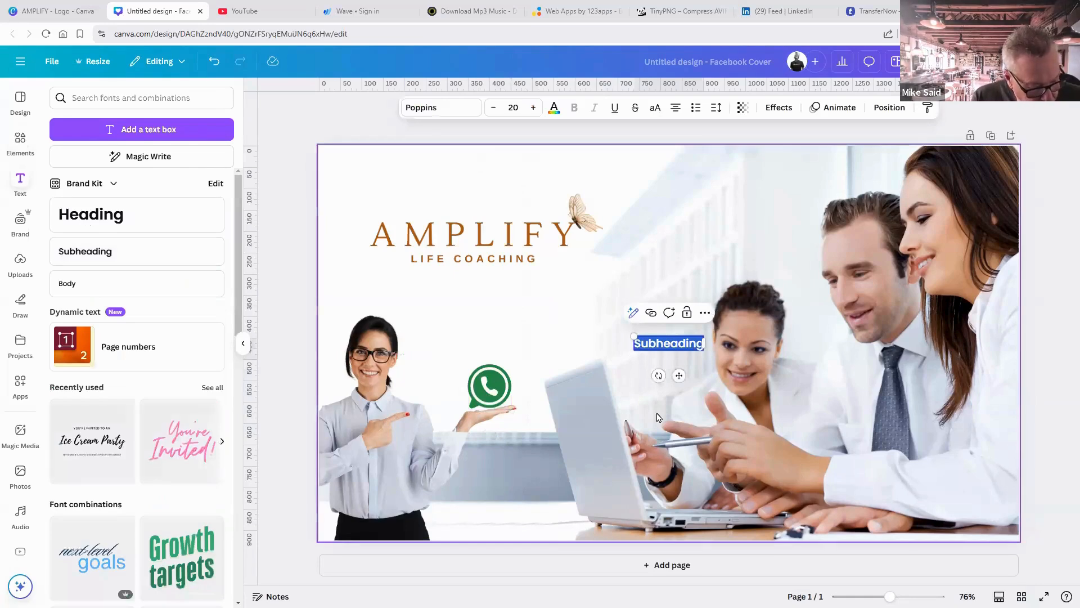
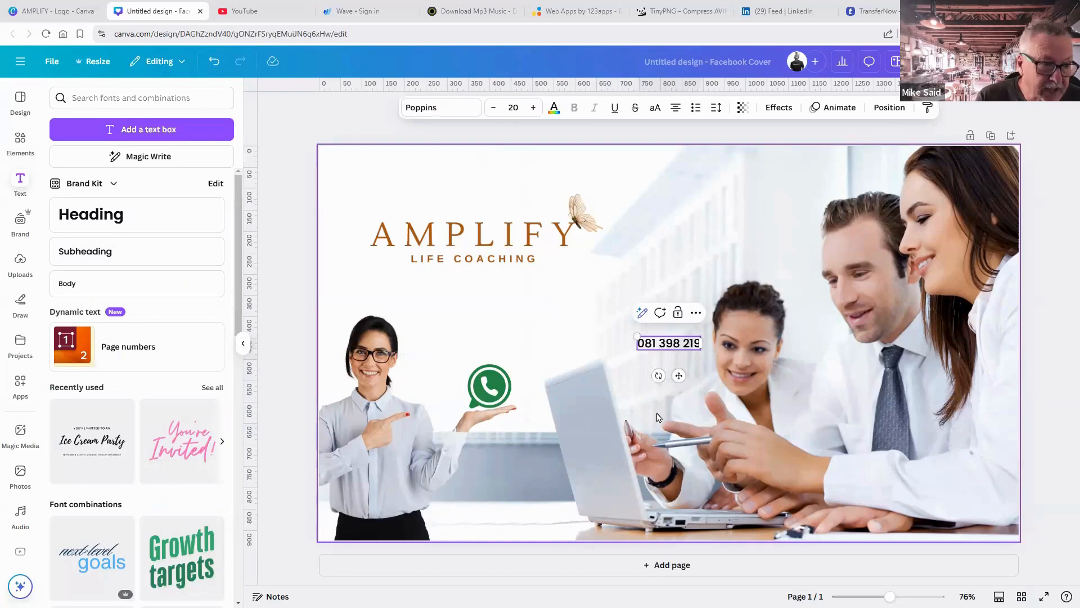
left_click(732, 274)
left_click_drag(664, 344, 471, 363)
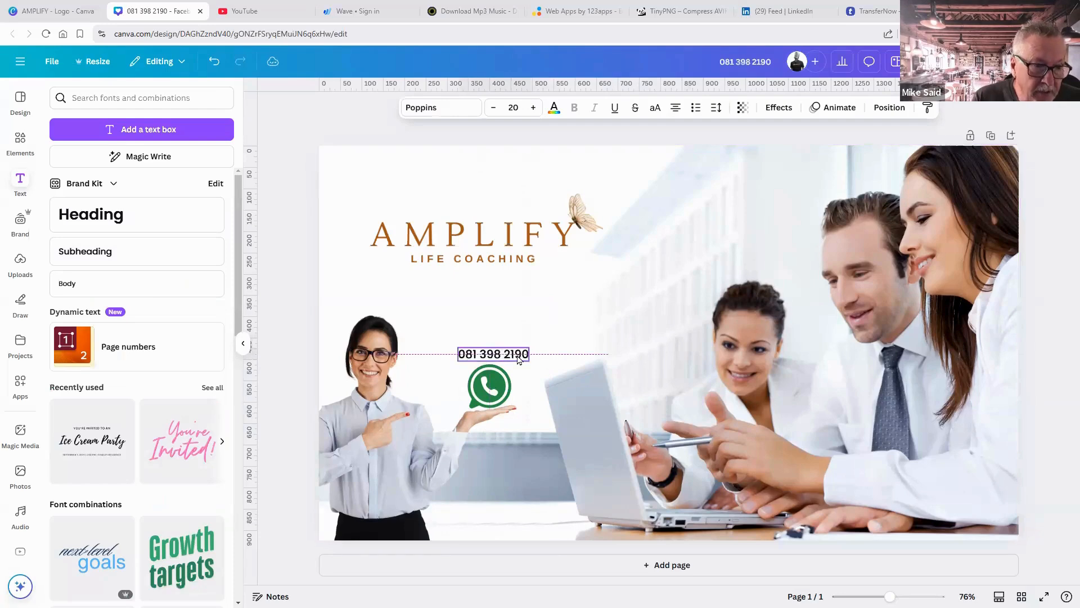
left_click(598, 331)
left_click(646, 320)
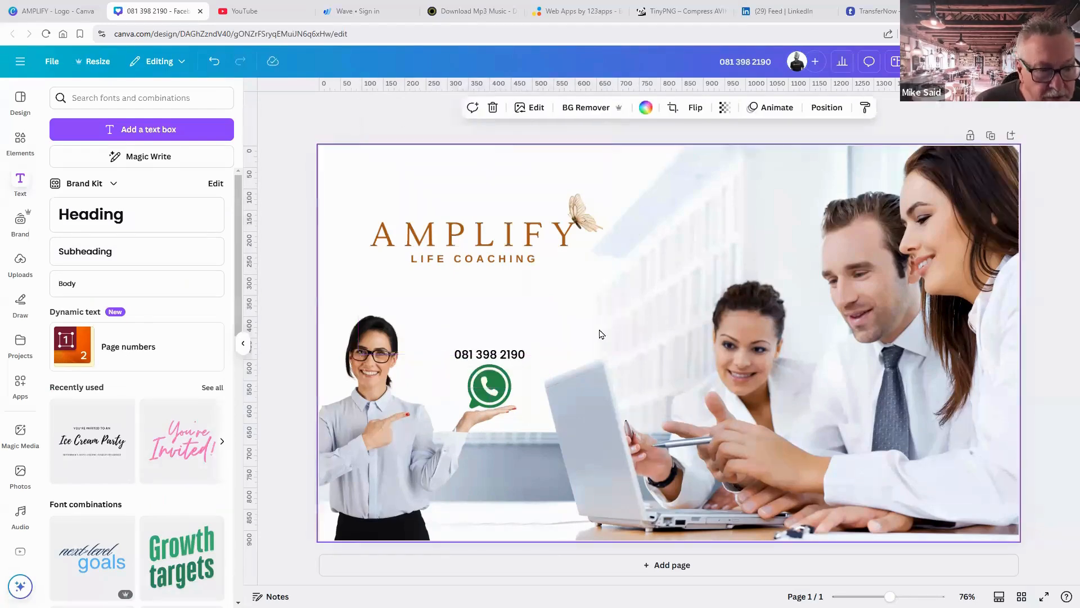
left_click(516, 359)
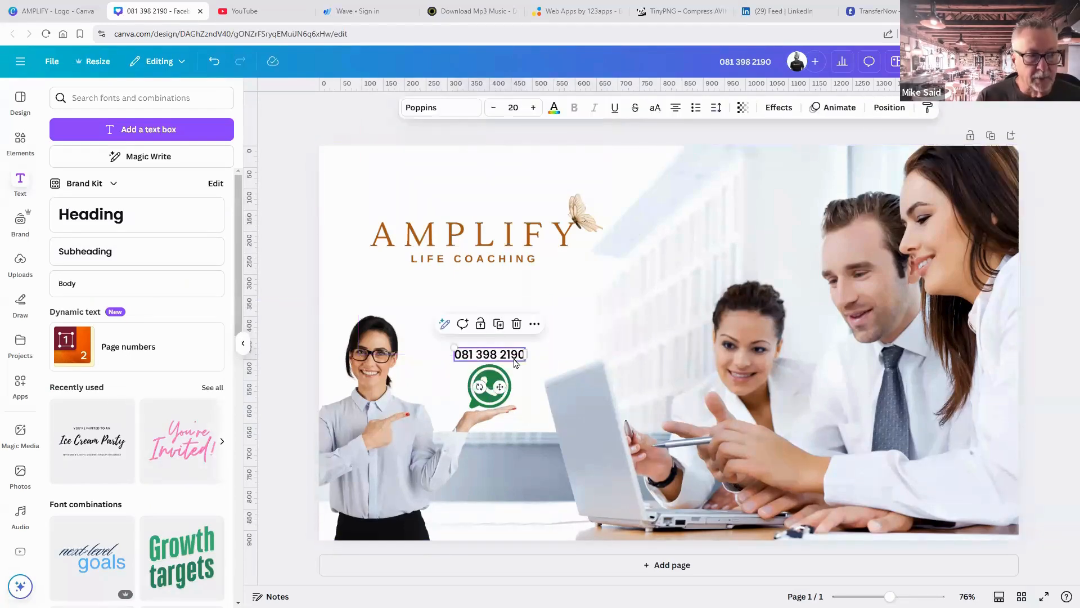
left_click(779, 108)
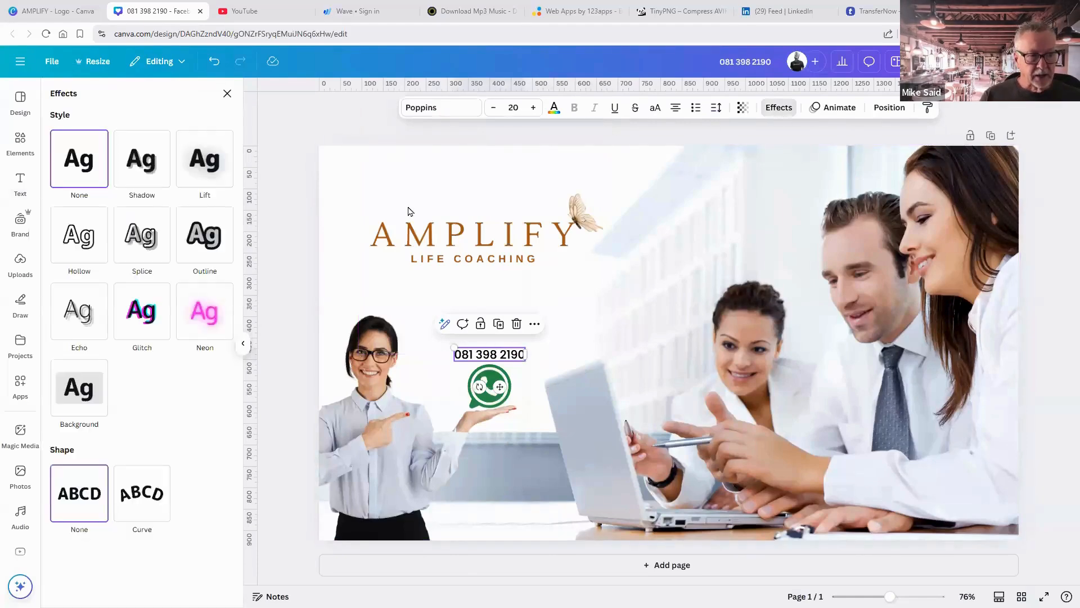
Apply a Curve effect of about 79 to the phone number text.
left_click(129, 492)
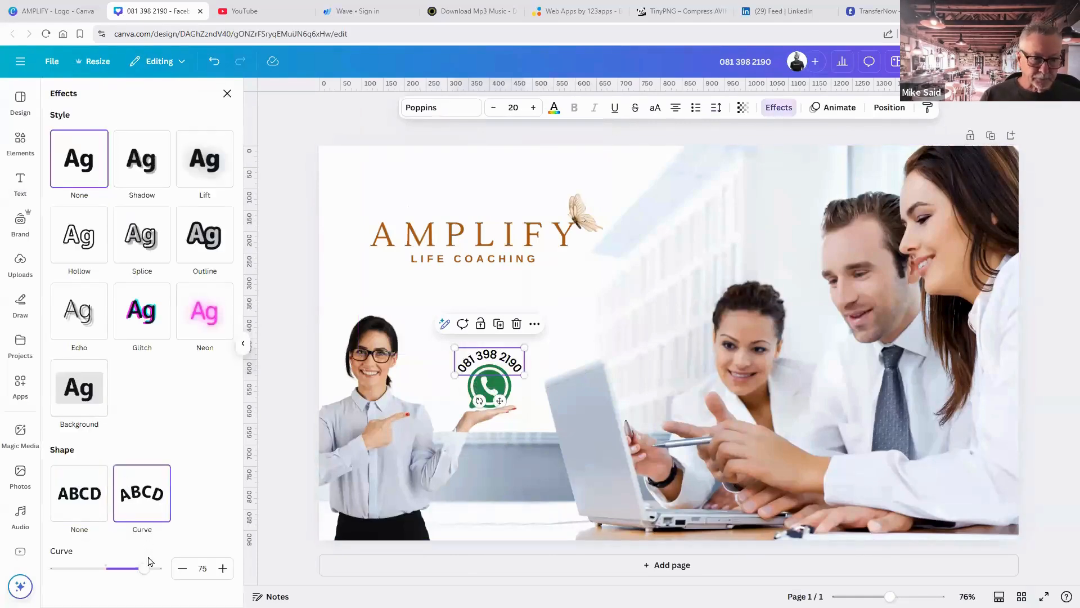
left_click_drag(145, 568, 146, 569)
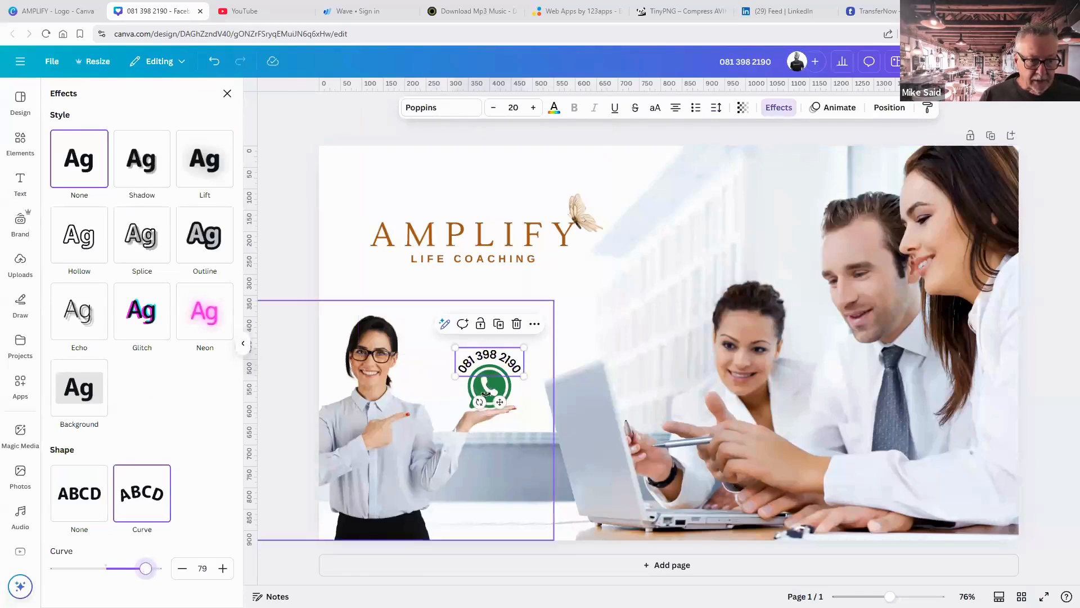
left_click(612, 321)
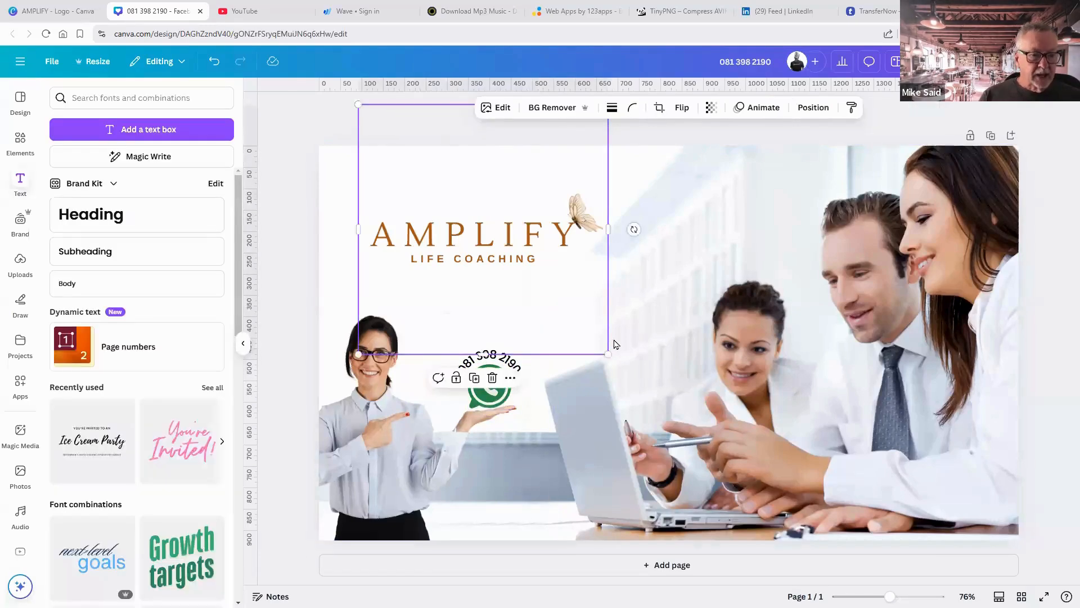
left_click(513, 366)
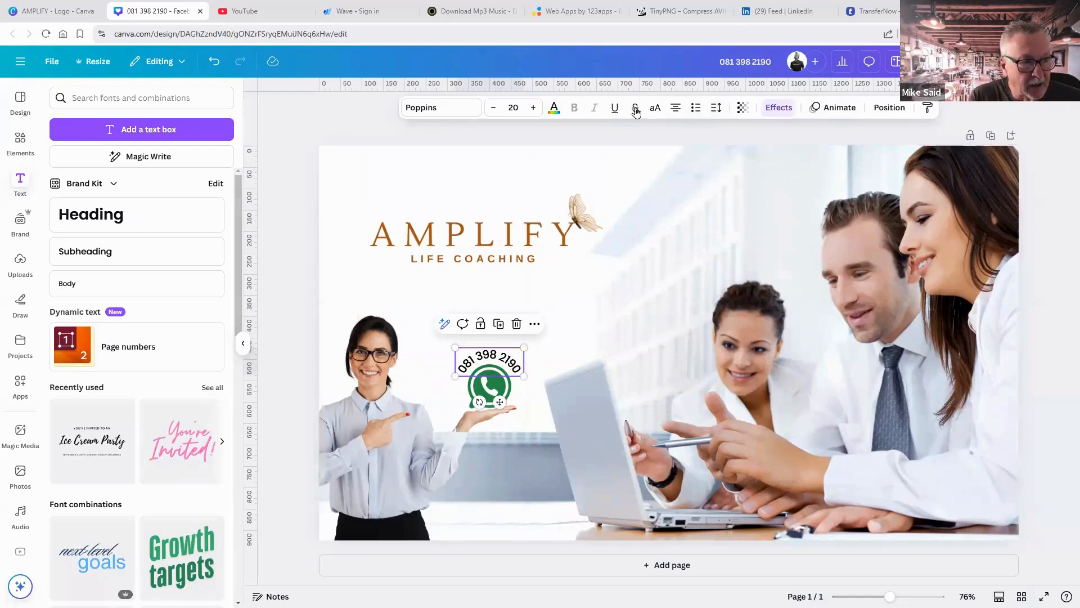
Set the curved phone number's letter spacing to 83.
left_click(717, 111)
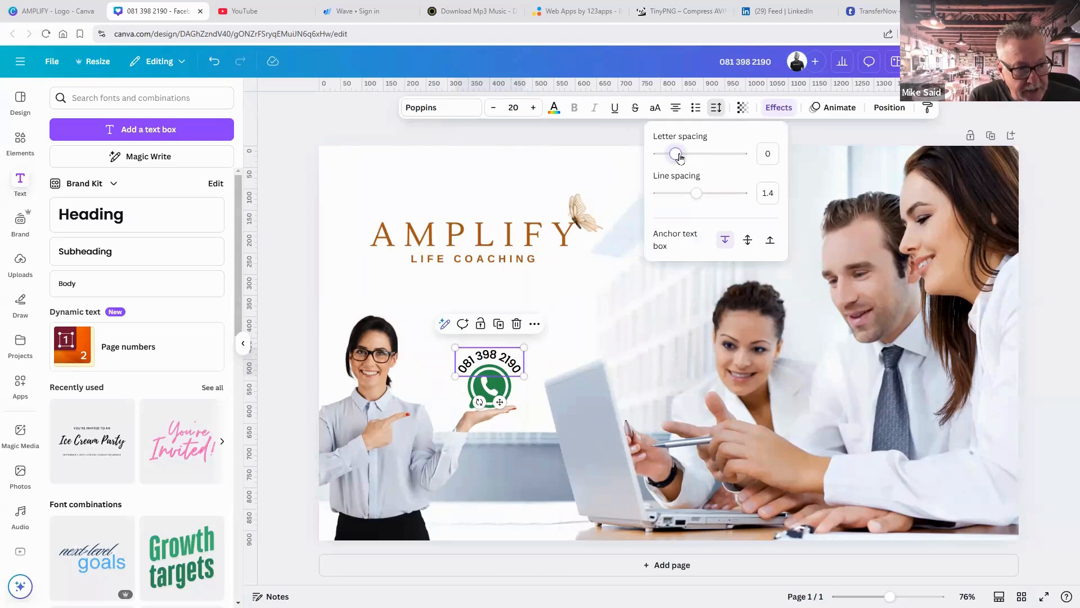
left_click_drag(680, 157, 682, 157)
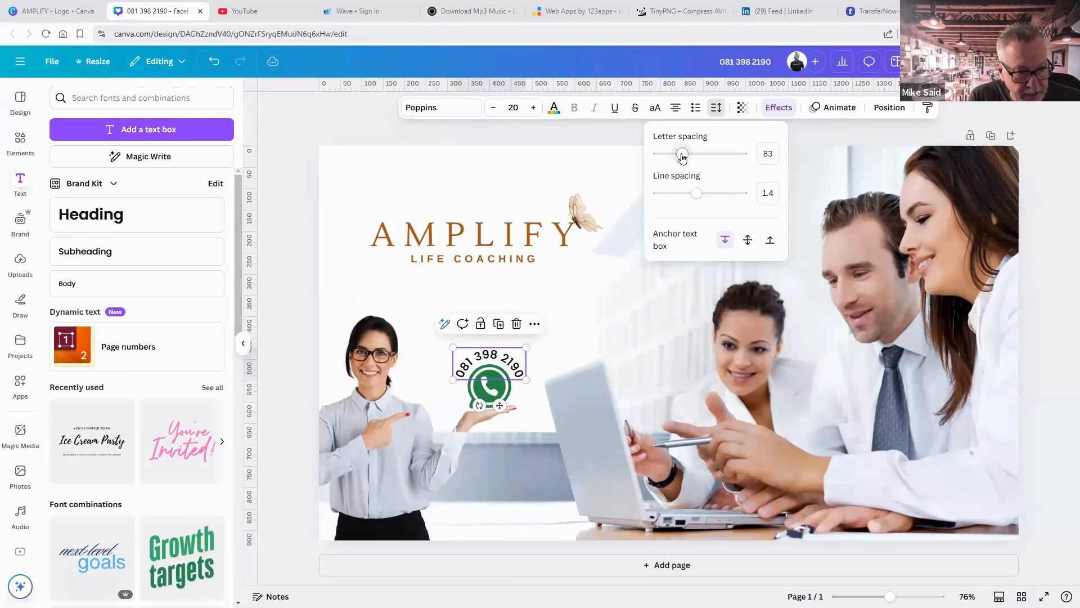
left_click(1055, 219)
left_click(1053, 220)
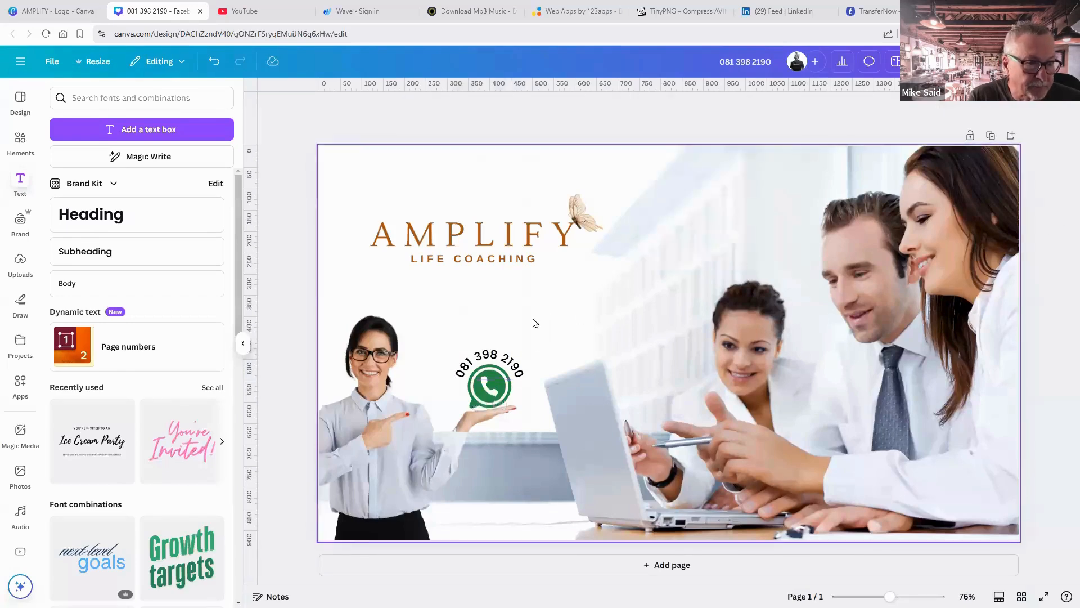
Nudge the curved phone number slightly down onto the WhatsApp icon.
left_click(506, 360)
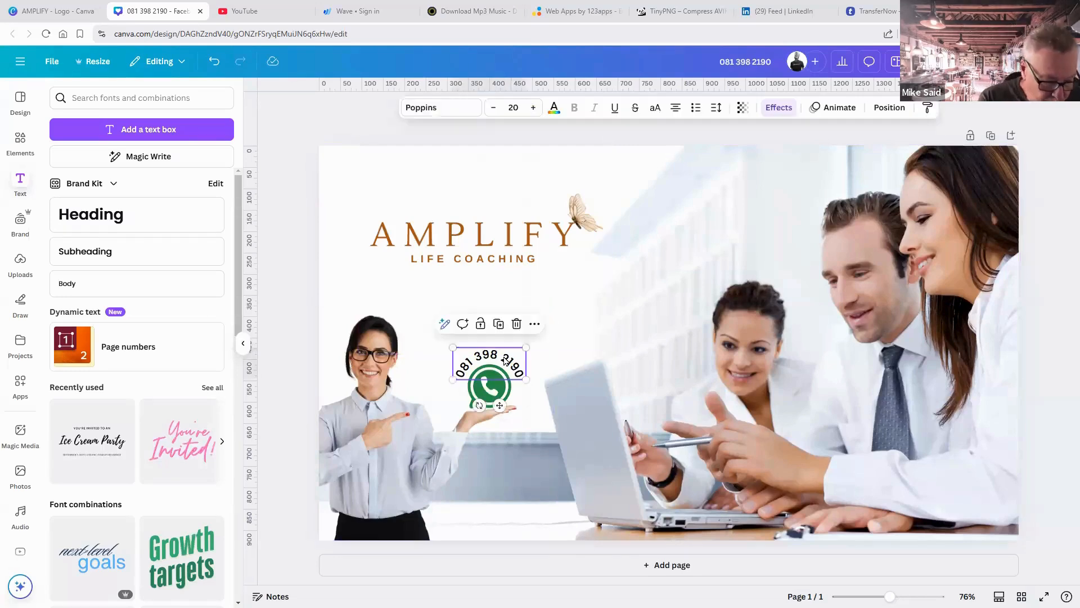
key("Down")
key("Down")
key("Down")
key("Down")
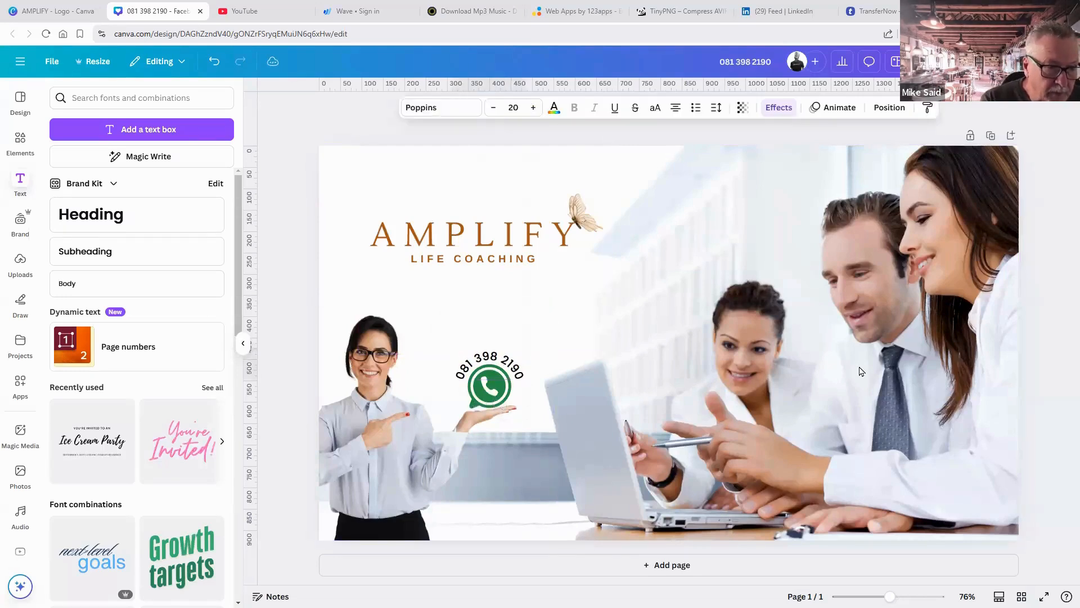
left_click(1038, 406)
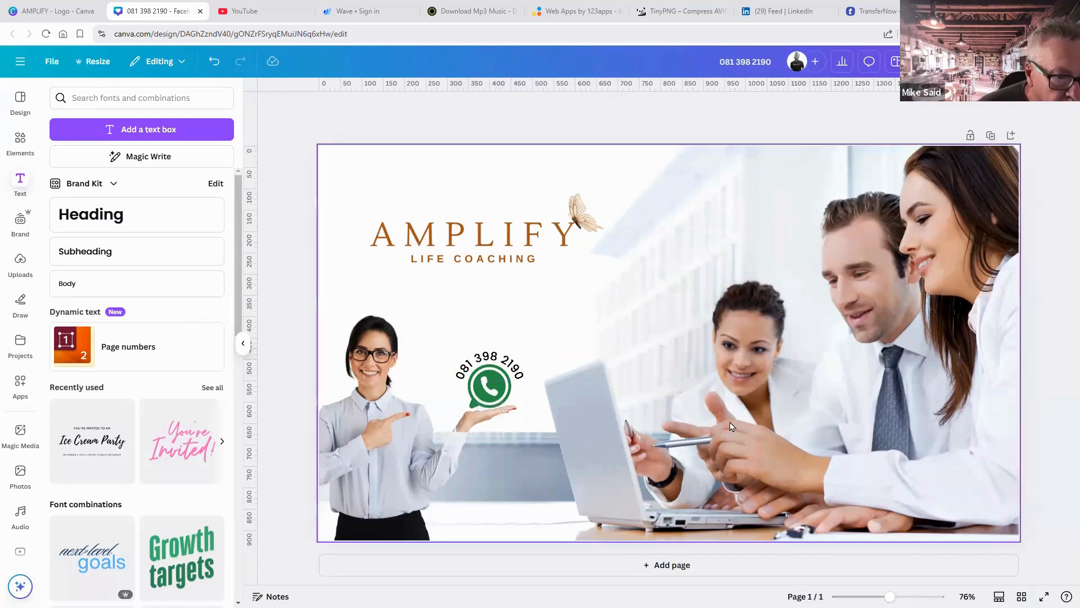
left_click(376, 417)
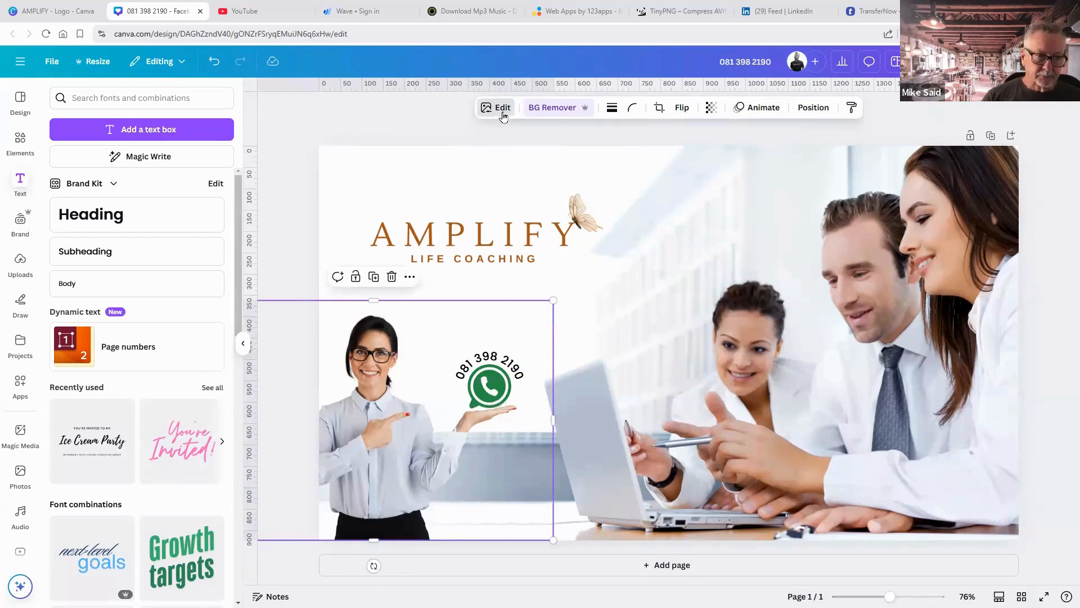
Give the woman cutout a Drop shadow and adjust its angle.
left_click(500, 112)
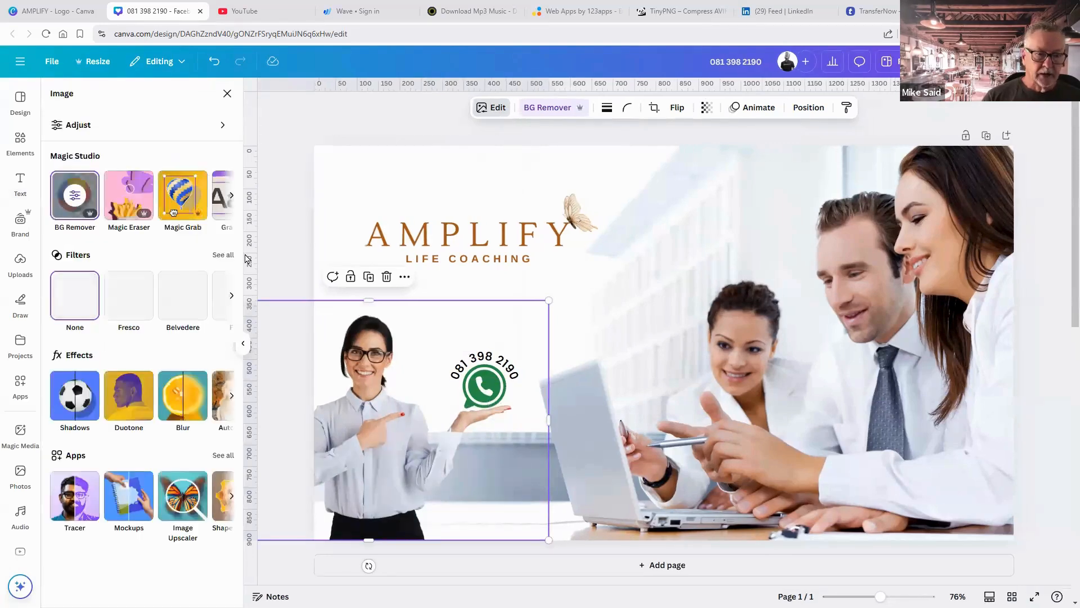
left_click(74, 397)
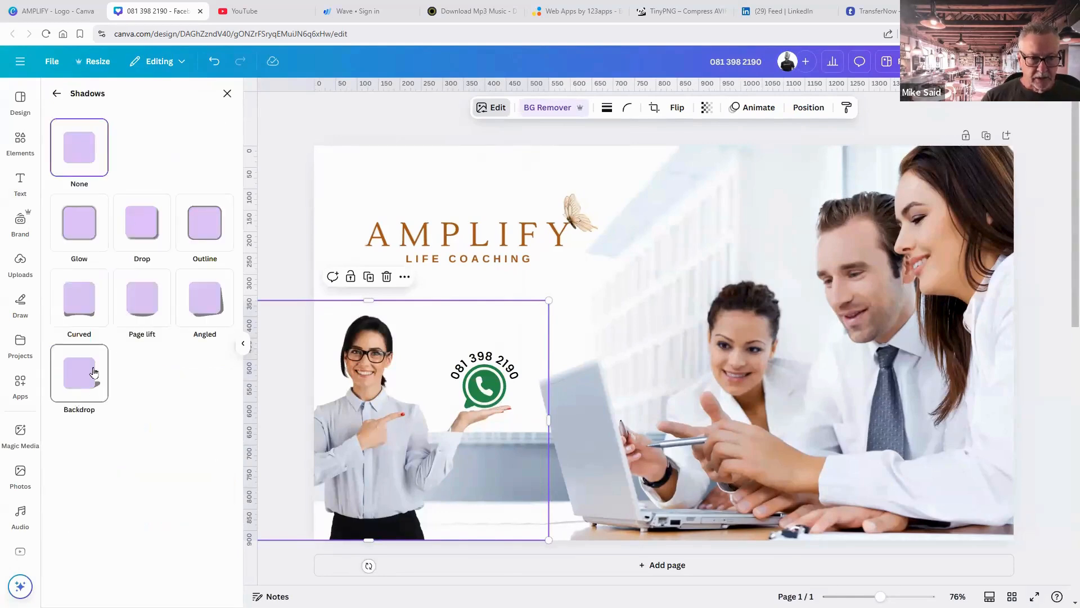
left_click(156, 239)
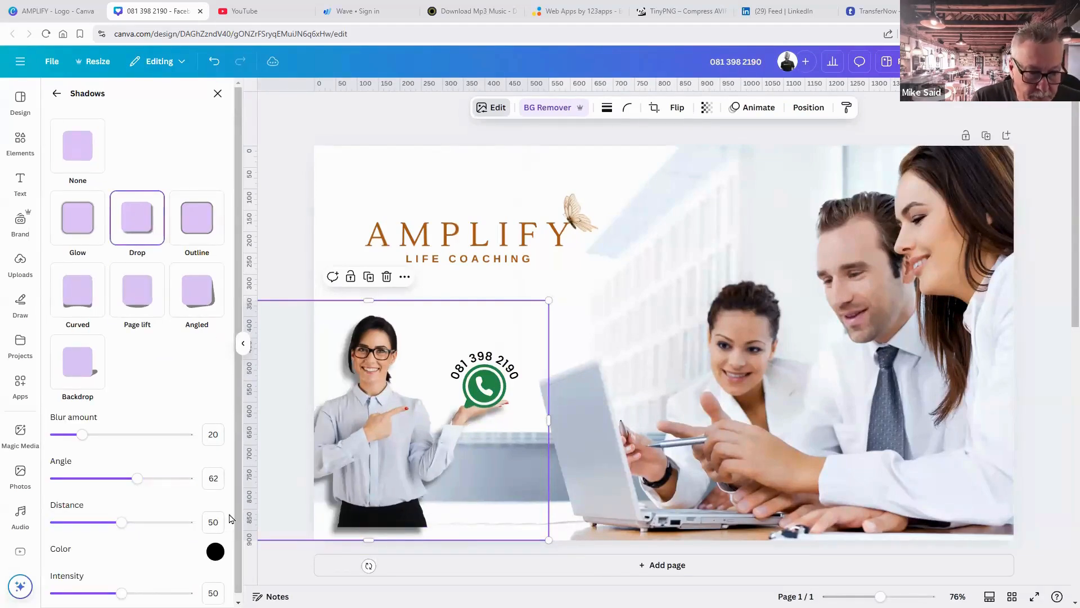
left_click_drag(141, 480, 77, 486)
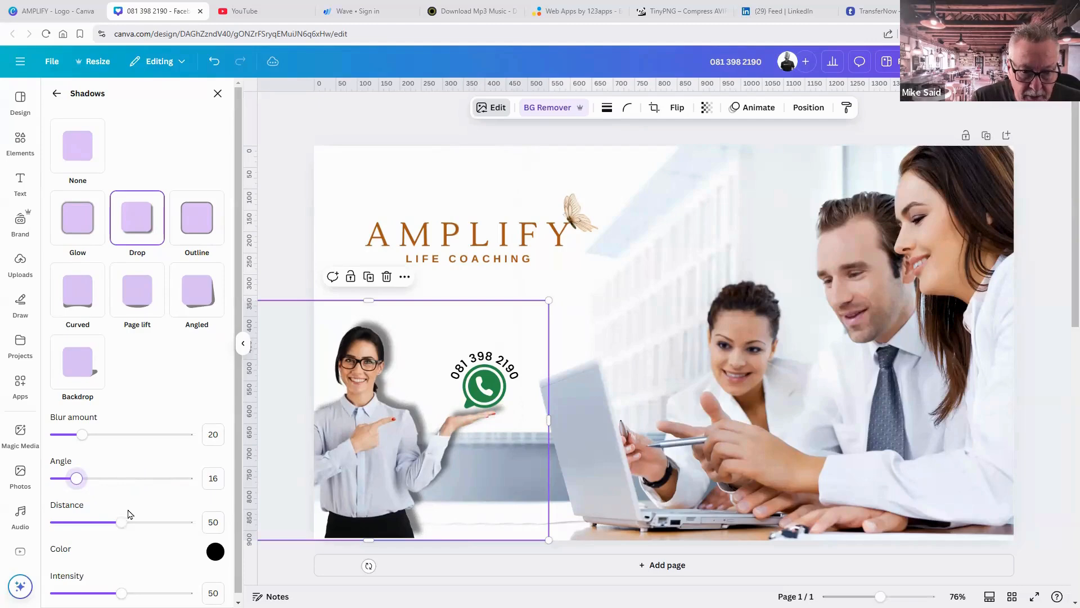
Lower the shadow intensity to 33 and nudge the woman cutout slightly down.
scroll(128, 514, "down", 1)
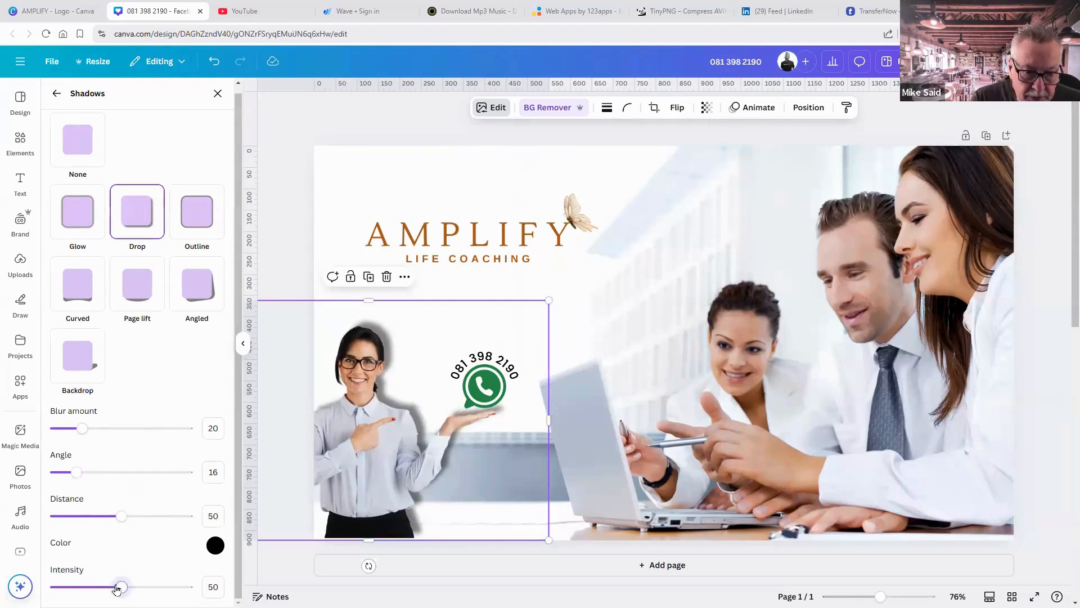
left_click_drag(117, 589, 98, 588)
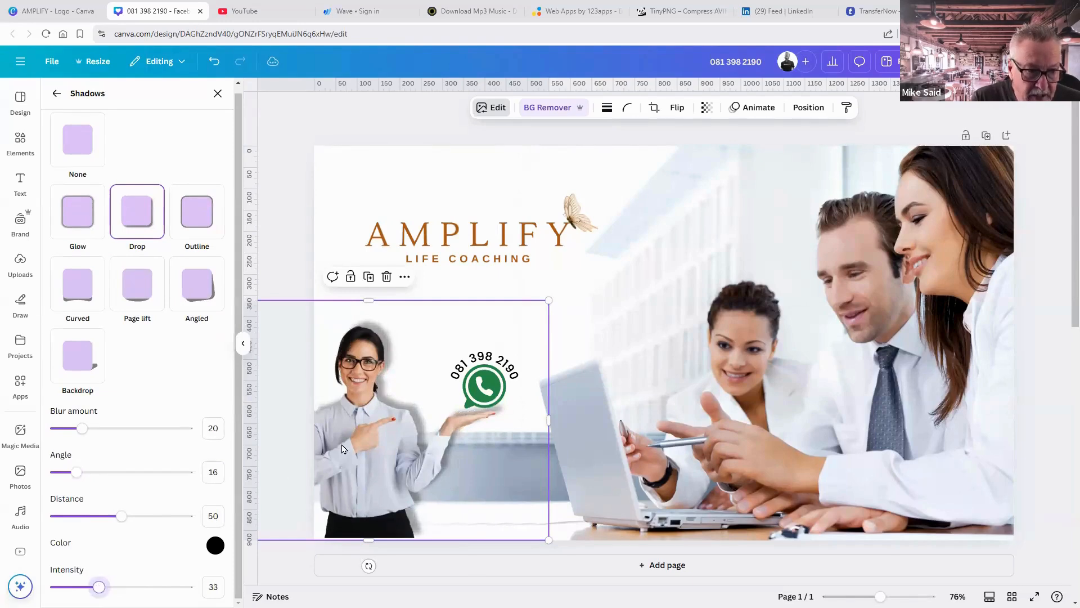
left_click_drag(341, 444, 342, 447)
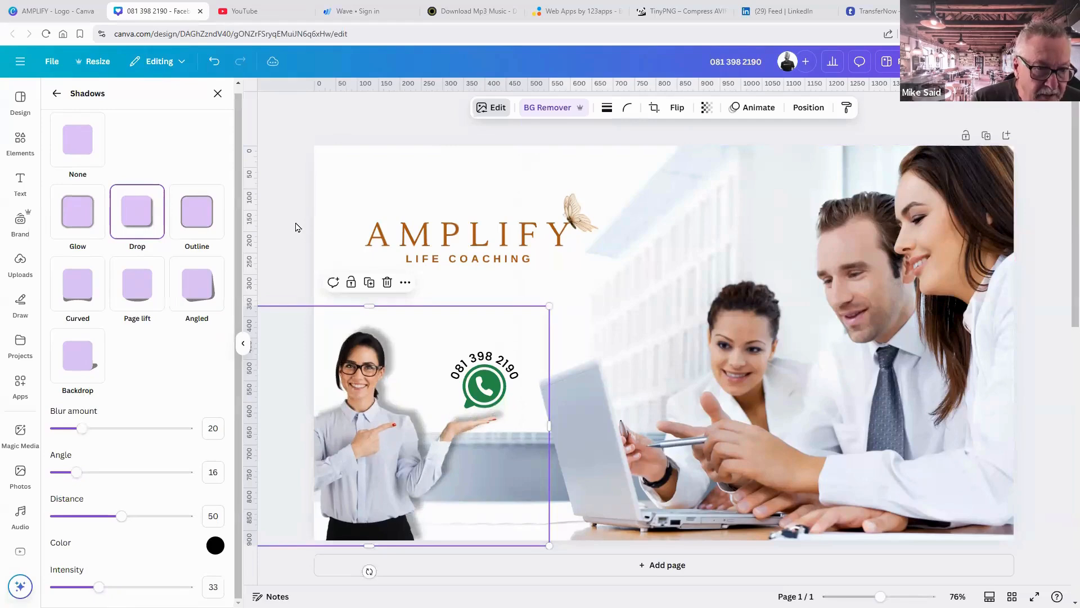
left_click(298, 227)
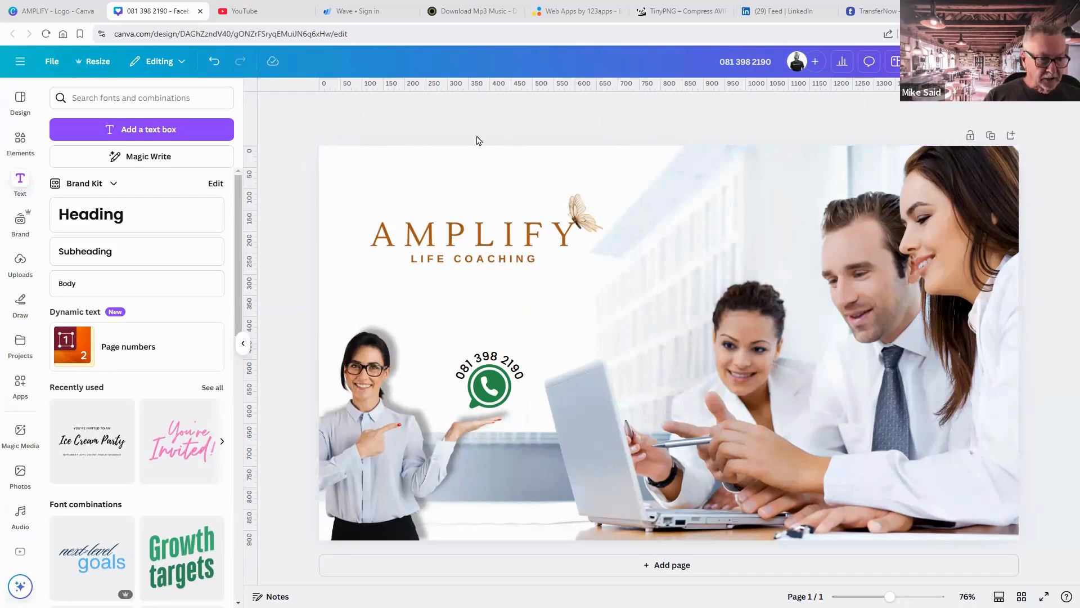
Add a square from Elements Shapes and stretch it to about 1591 × 889 over the cover.
left_click(19, 145)
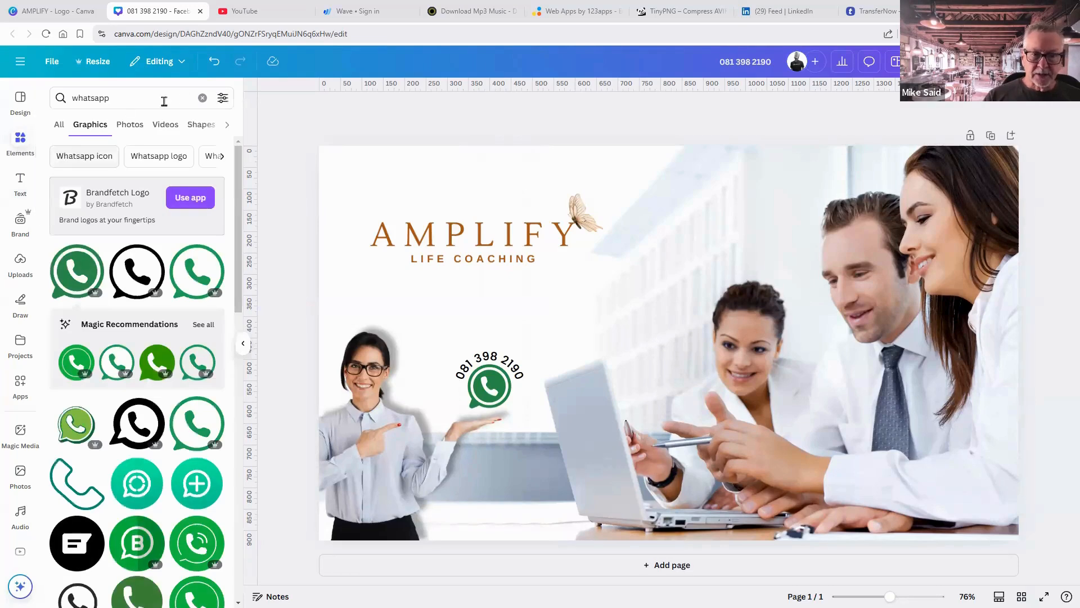
left_click(202, 98)
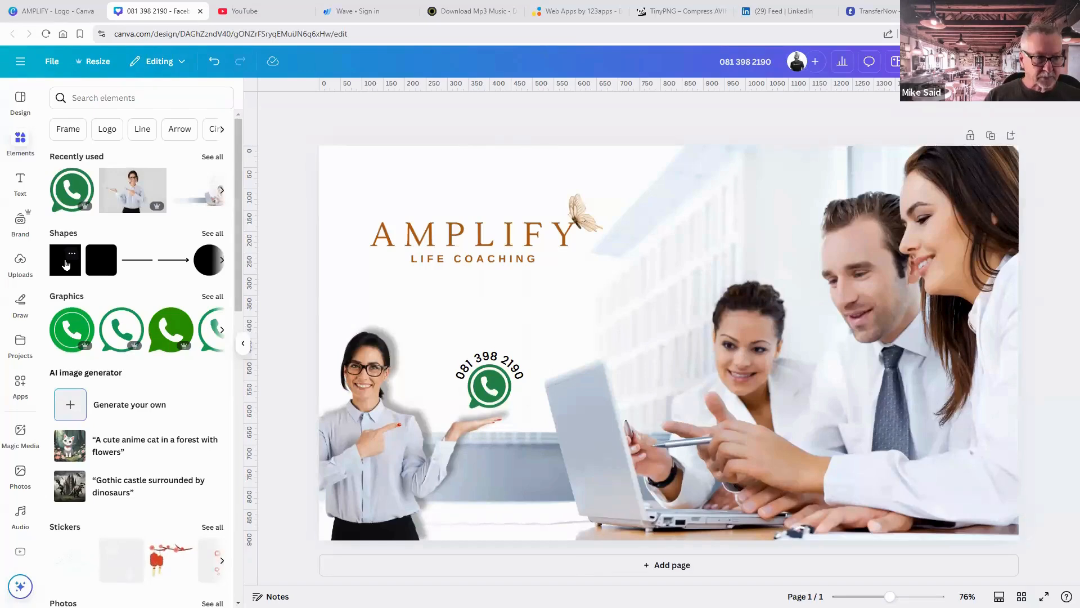
left_click(66, 264)
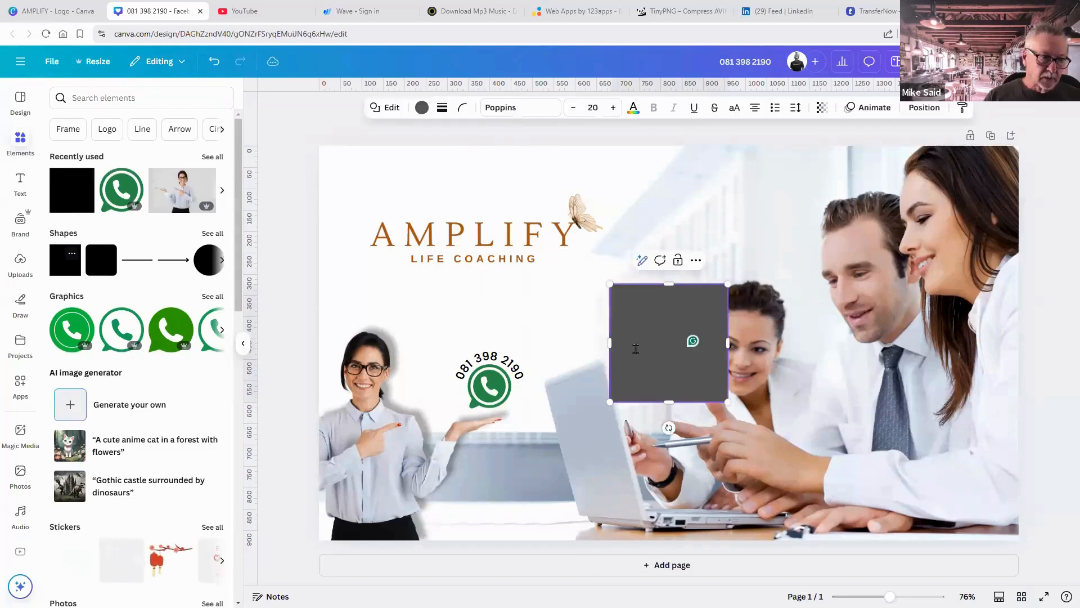
left_click(728, 257)
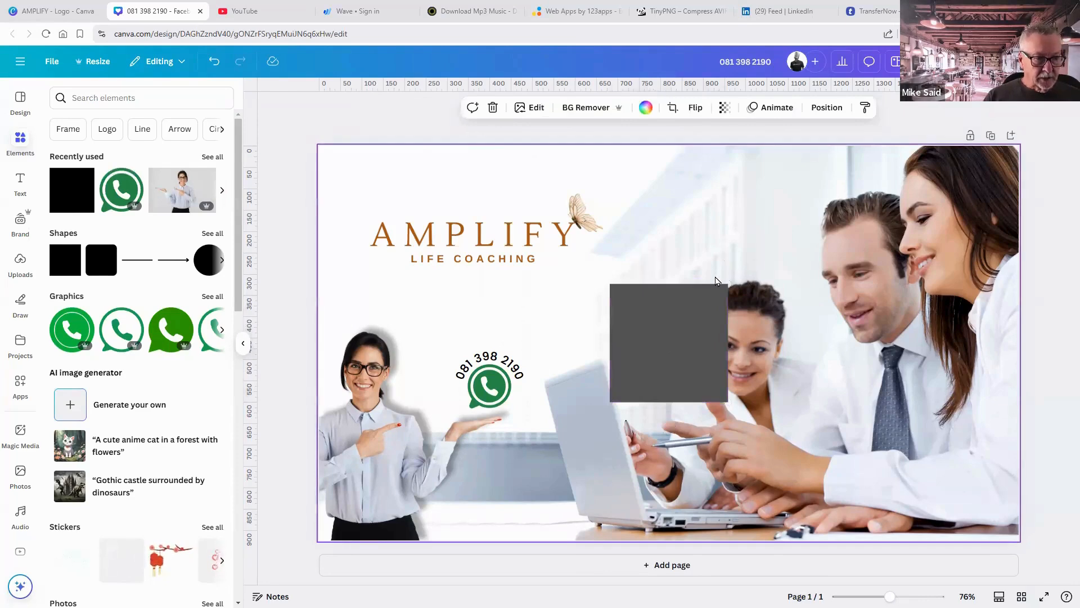
left_click_drag(661, 388, 945, 245)
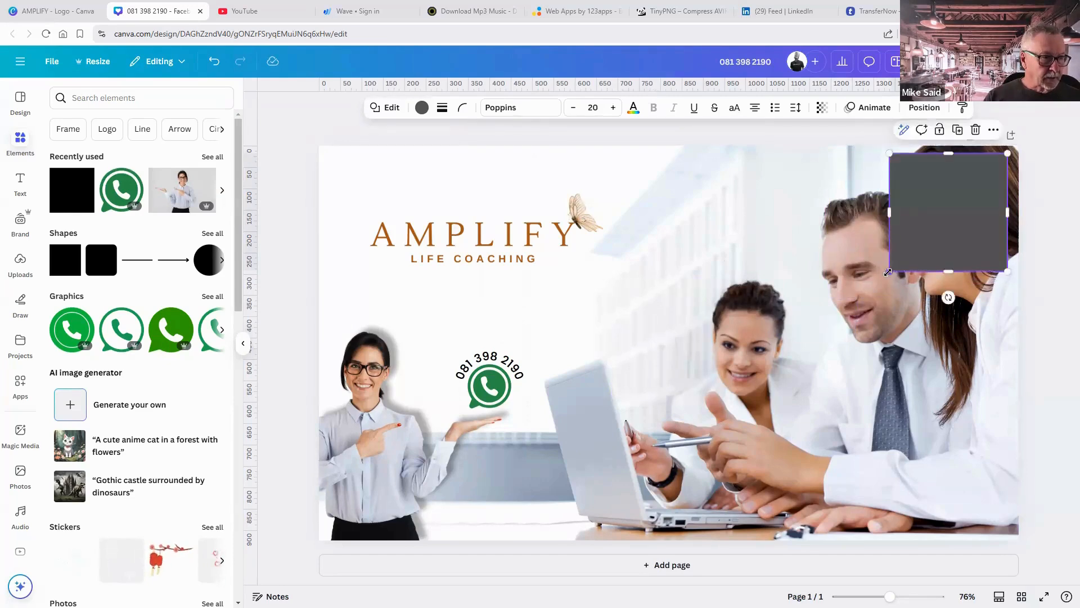
left_click_drag(890, 272, 328, 532)
Centre the rectangle and give it a thin solid border of weight 7.
left_click(307, 433)
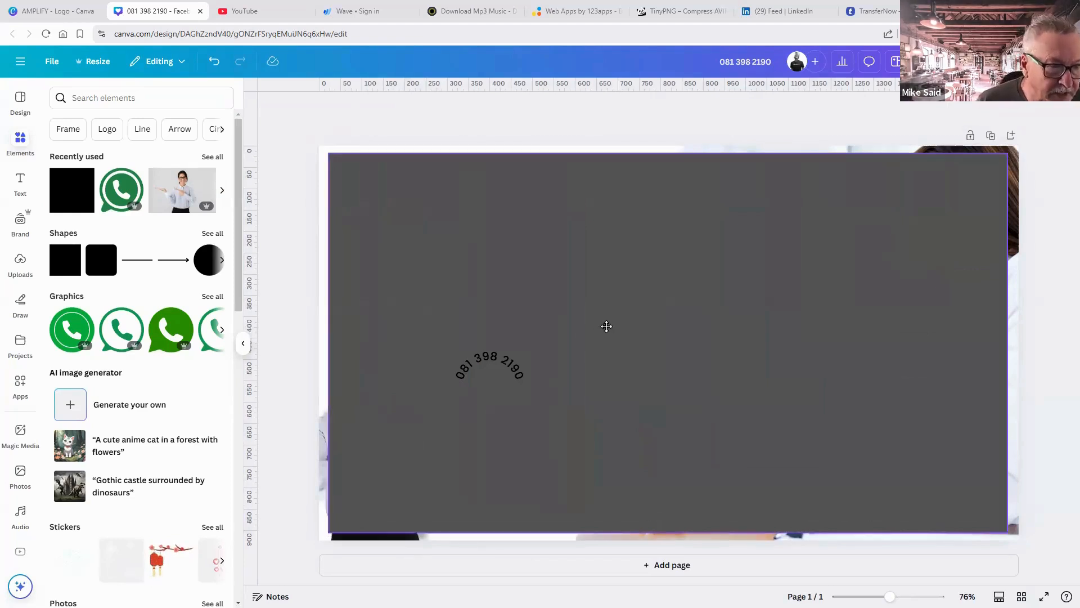
left_click_drag(601, 328, 590, 328)
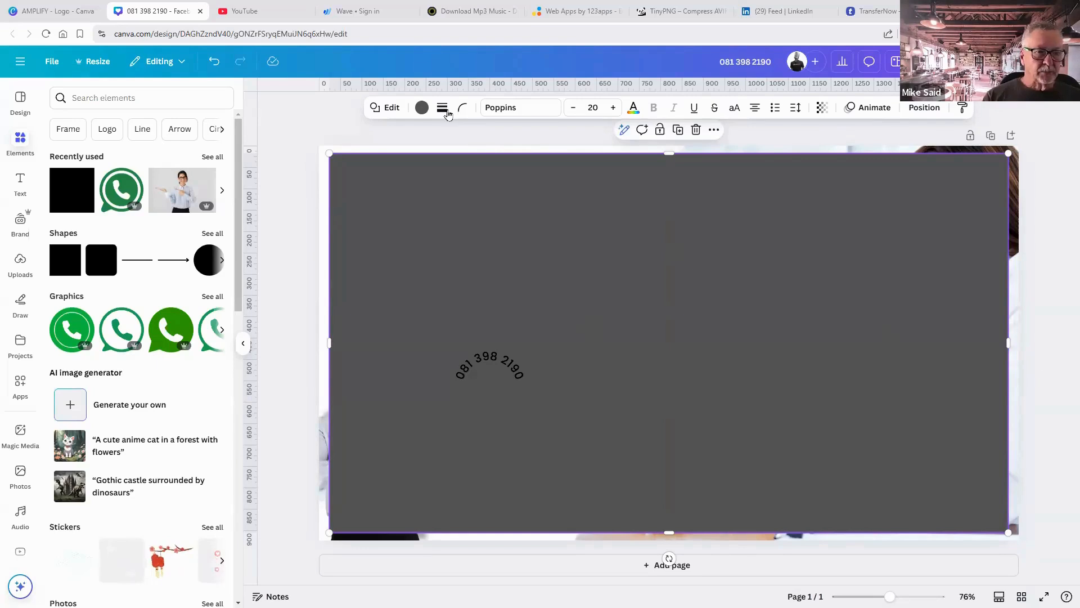
left_click(445, 111)
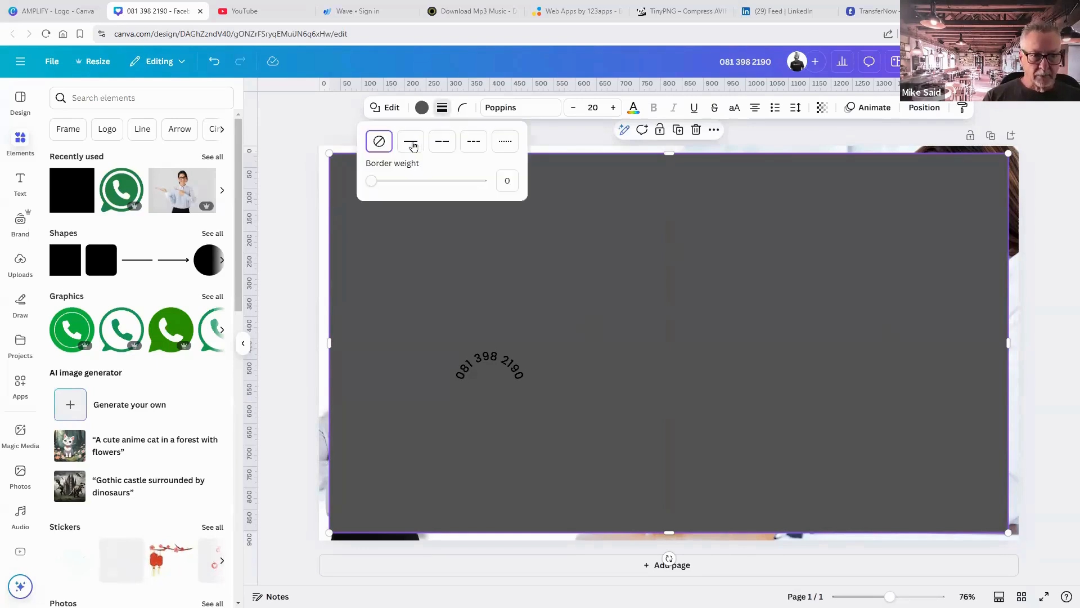
left_click(412, 141)
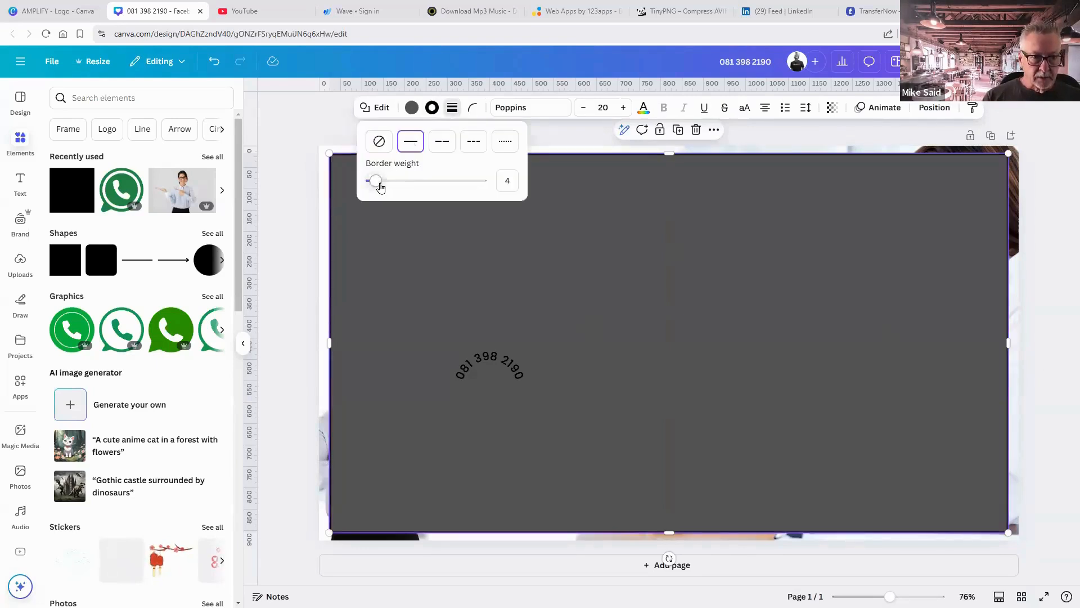
left_click(381, 182)
left_click_drag(381, 187, 379, 186)
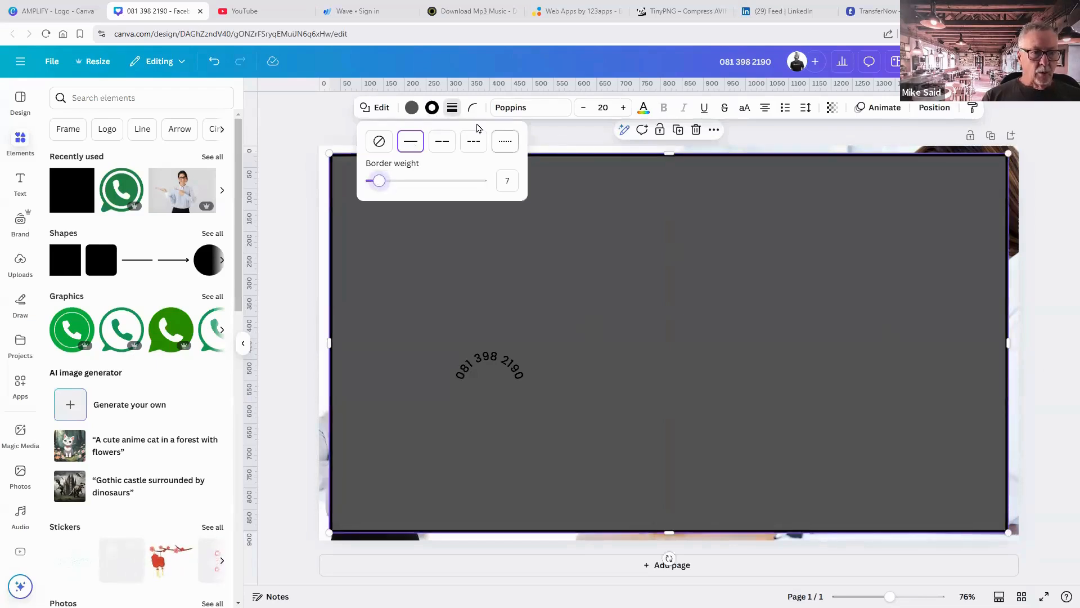
left_click(432, 109)
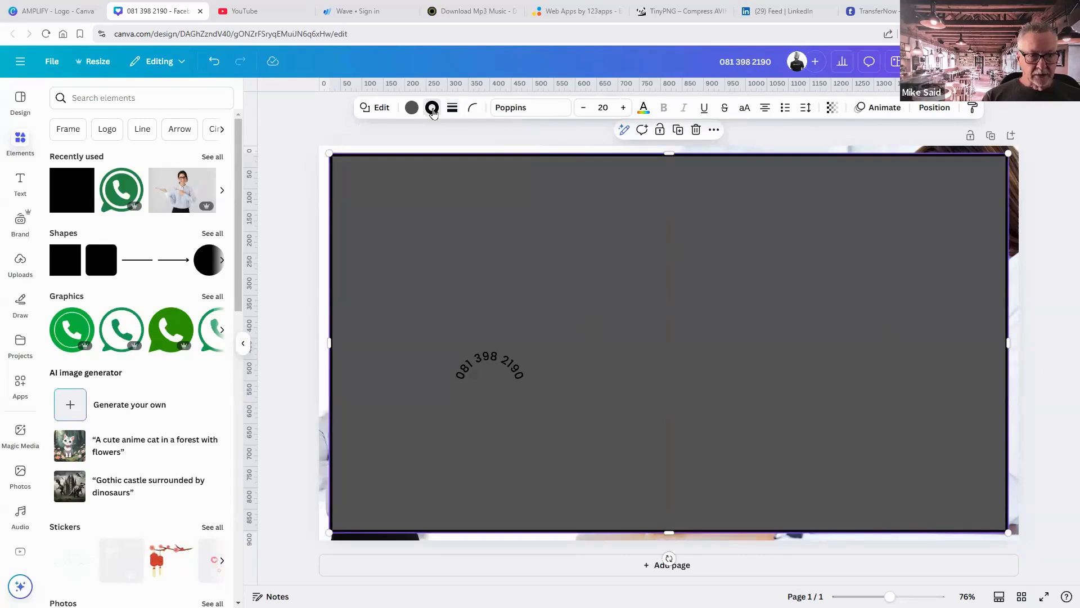
Make the rectangle's border white and remove its grey fill.
left_click(432, 109)
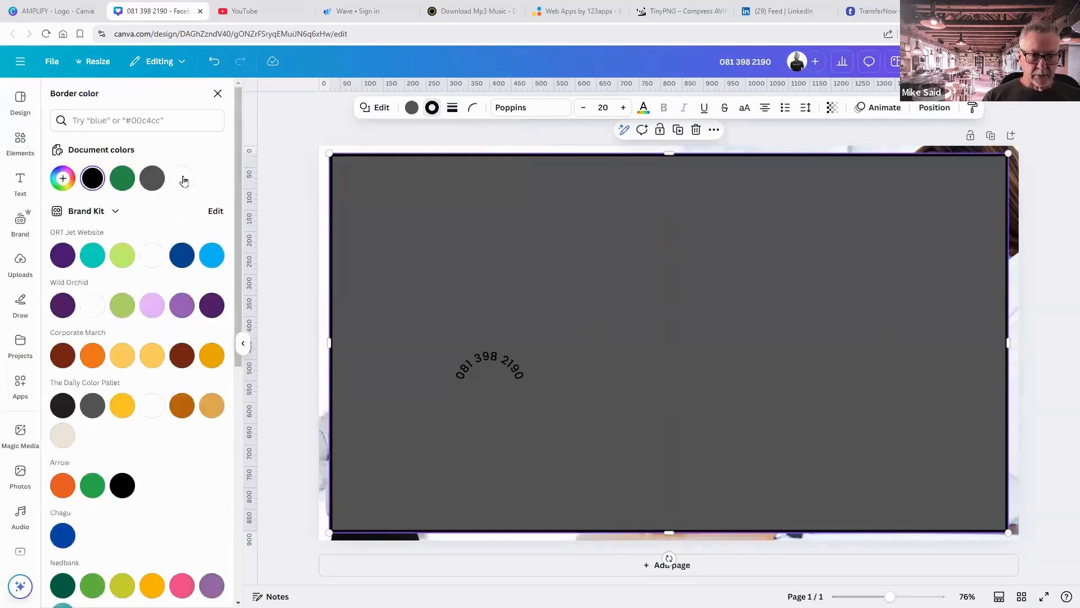
left_click(182, 179)
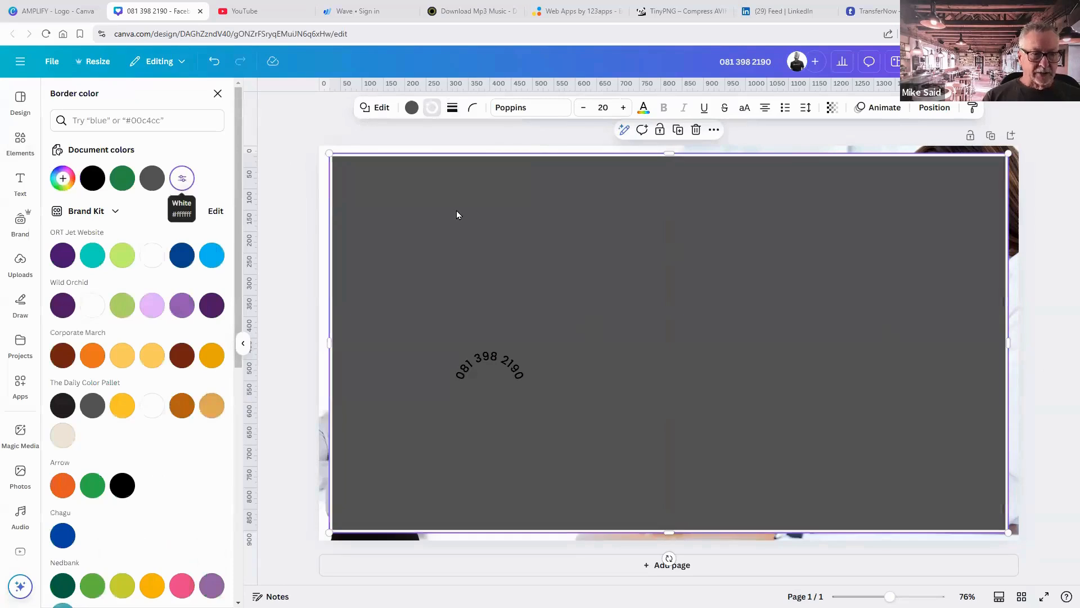
left_click(416, 113)
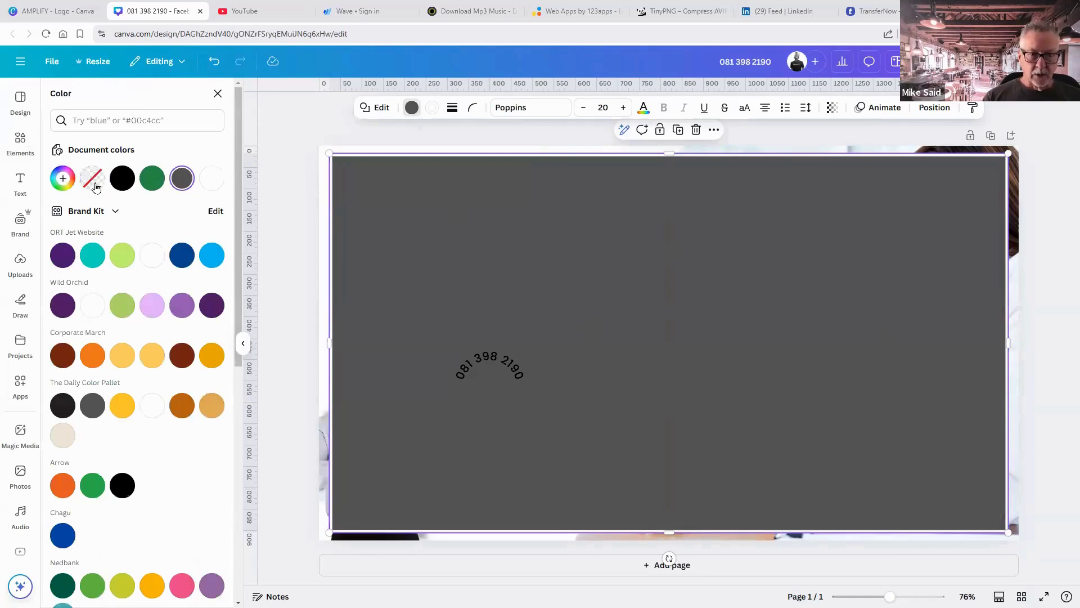
left_click(94, 185)
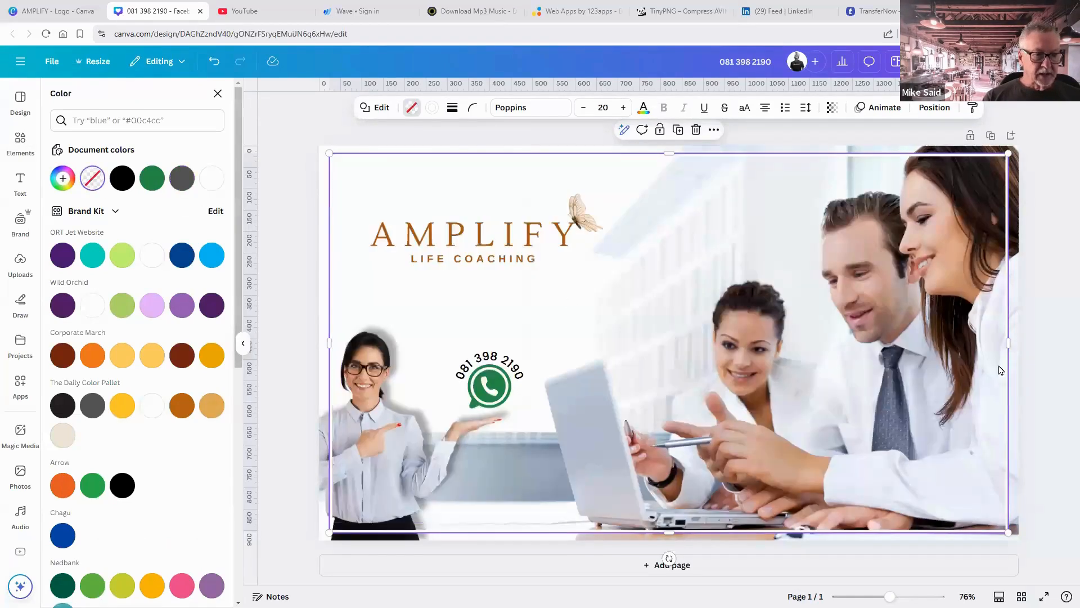
left_click(1044, 379)
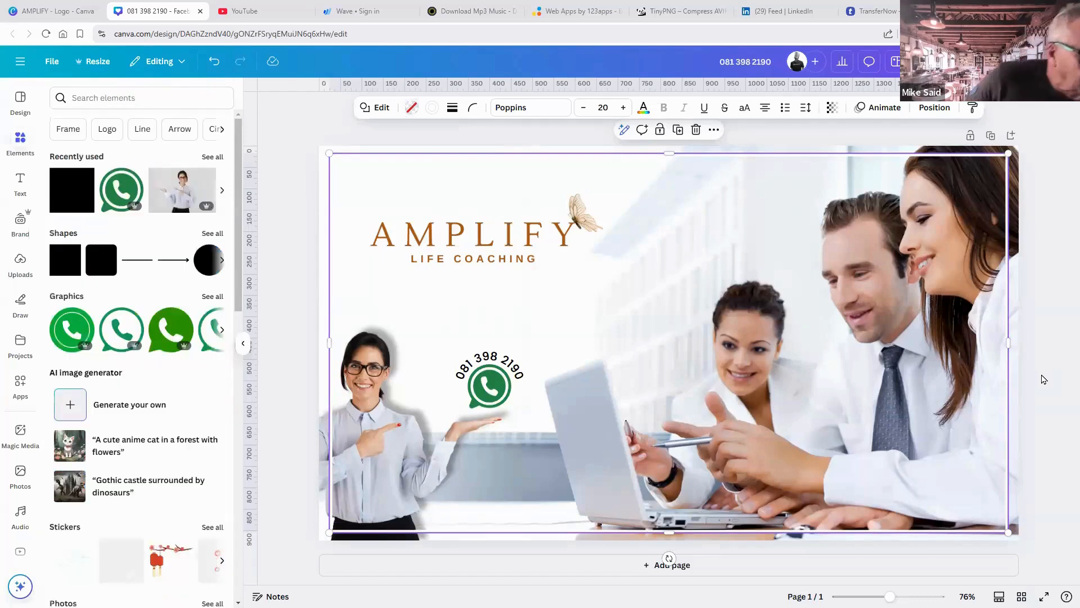
Move the woman cutout's layer above the white frame rectangle in the Layers list.
left_click(1043, 379)
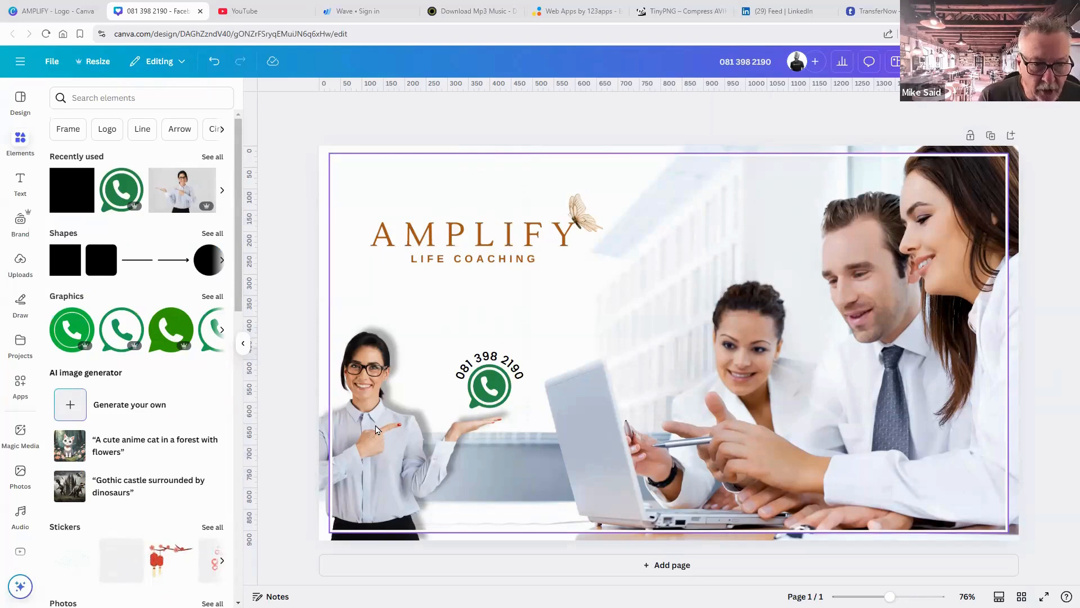
left_click(376, 430)
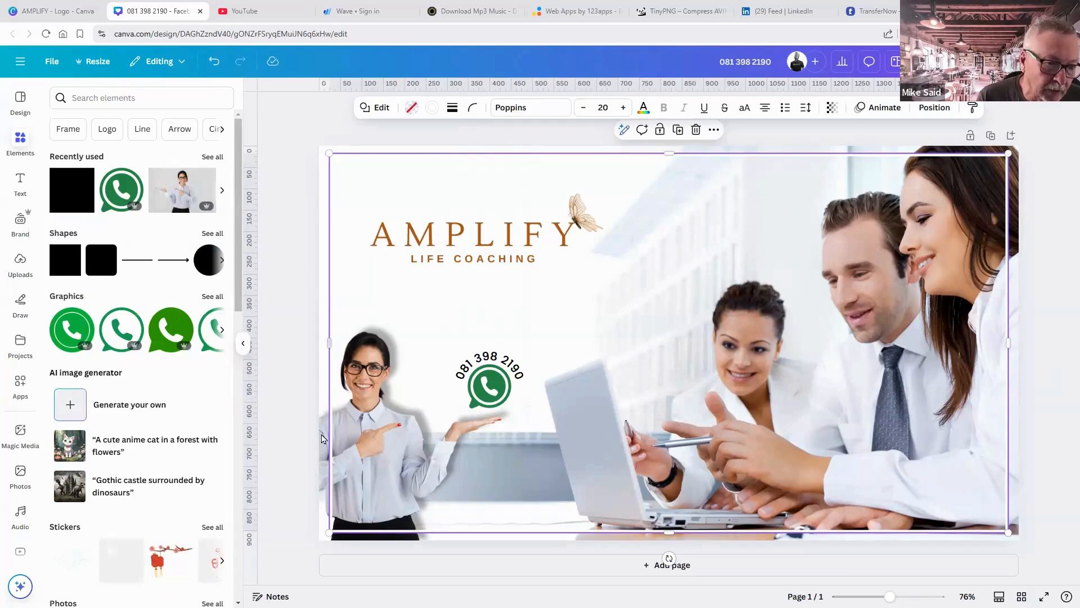
left_click(323, 438)
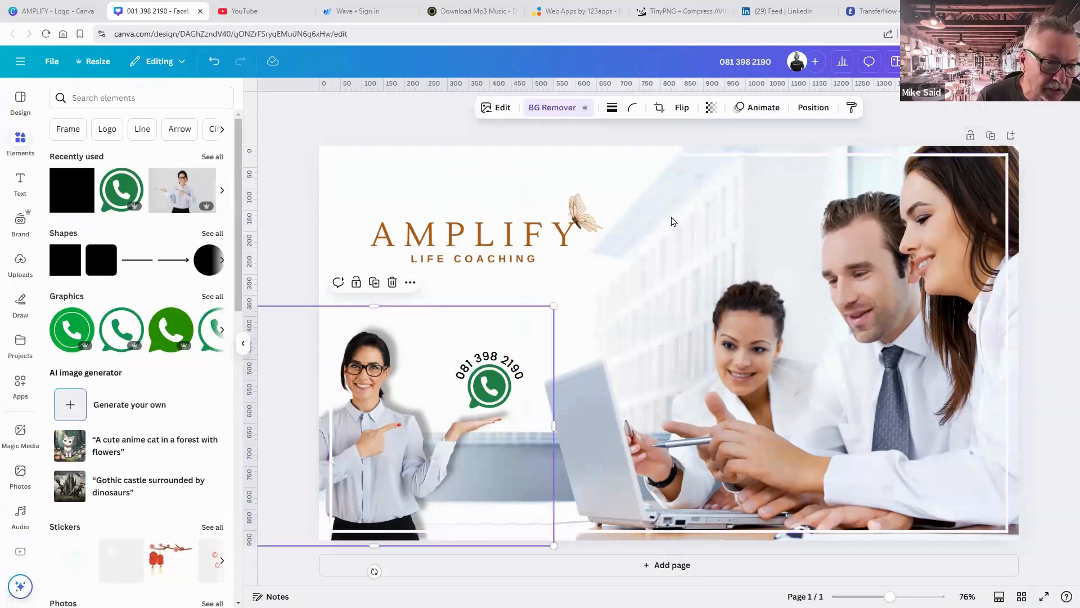
left_click(817, 110)
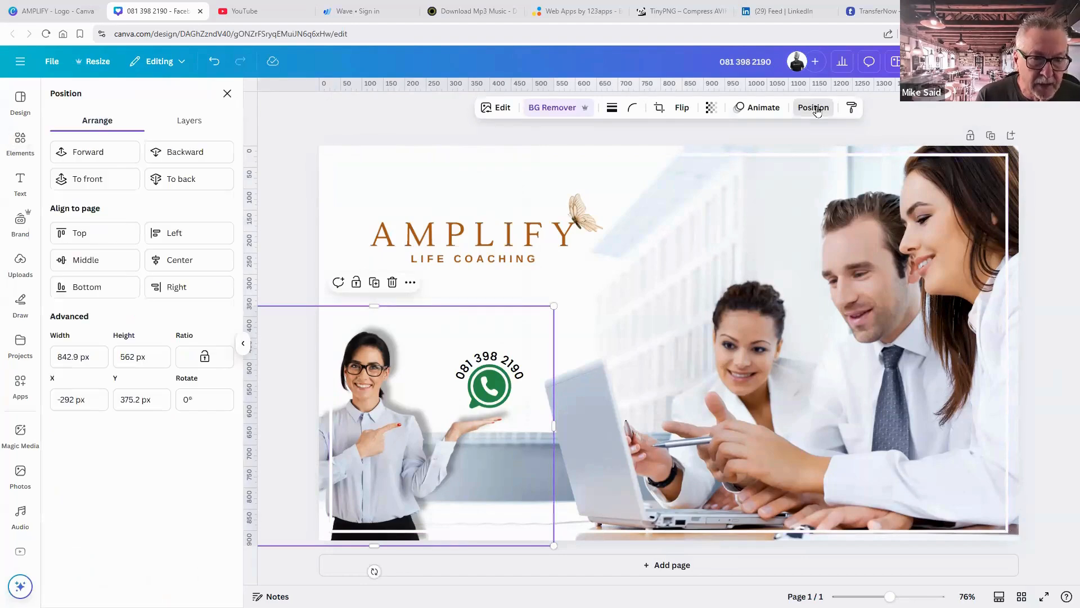
left_click(200, 123)
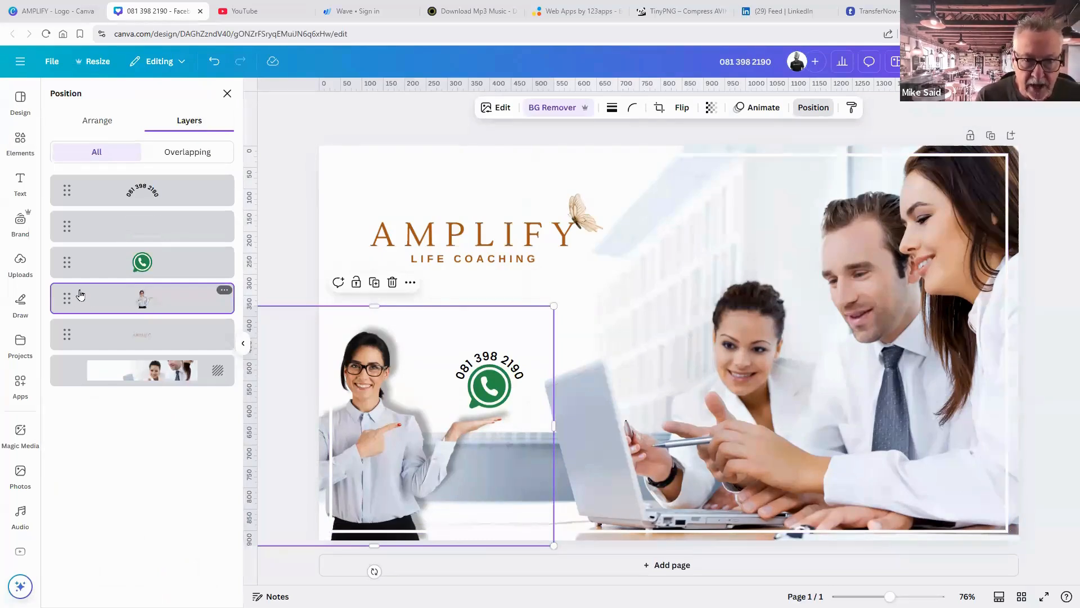
left_click_drag(81, 295, 82, 216)
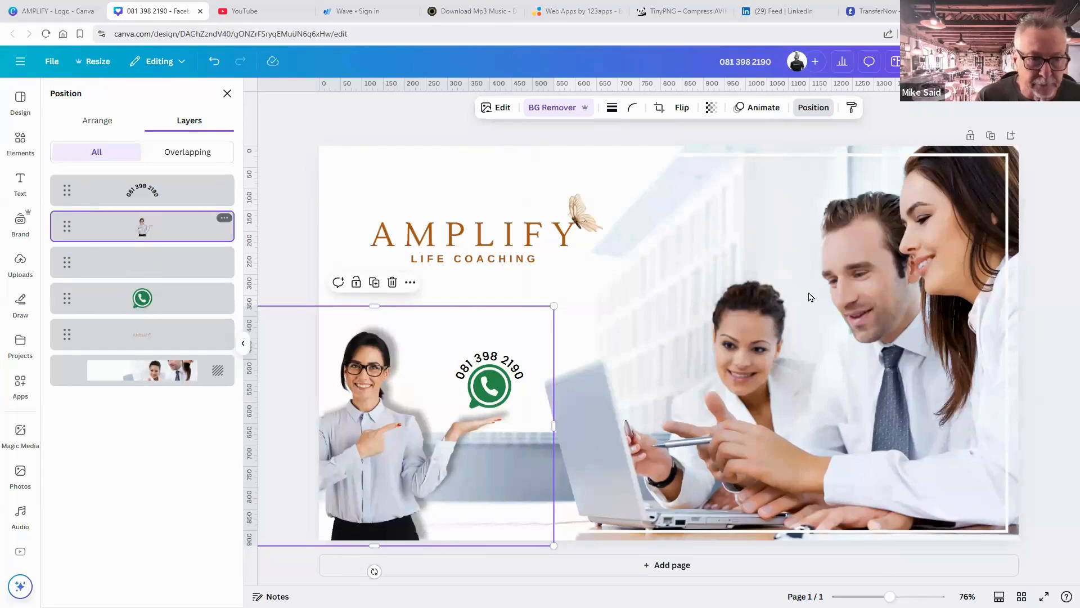
key("Escape")
left_click(1051, 336)
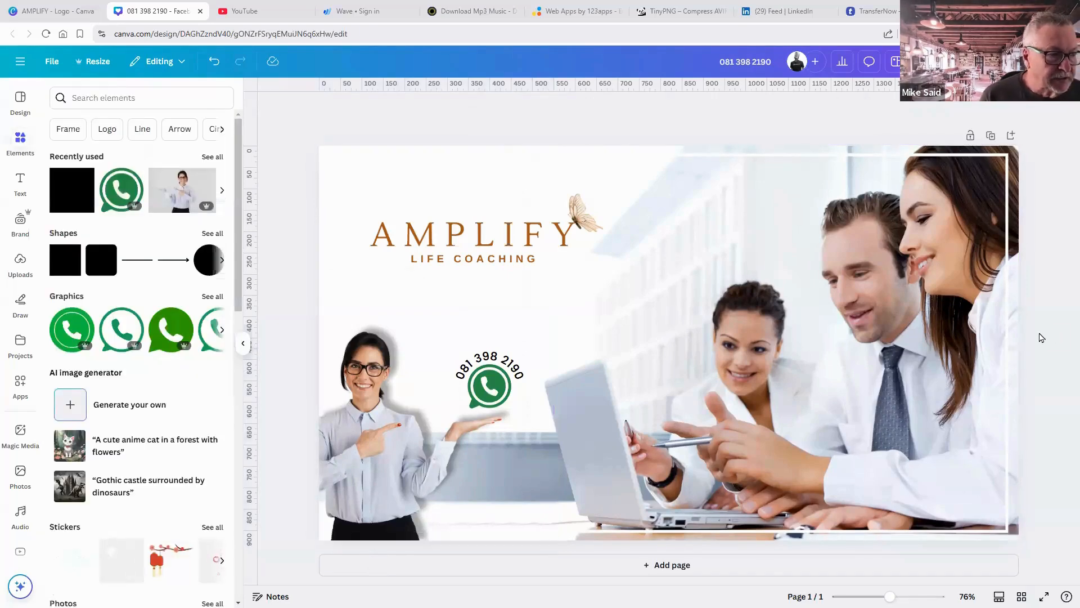
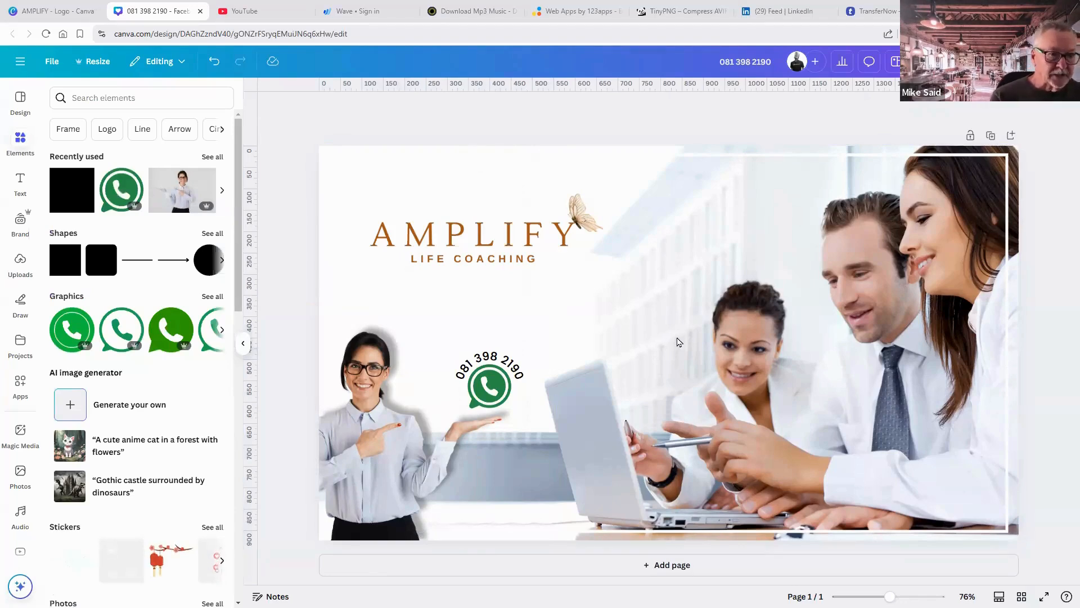
Enlarge the AMPLIFY Life Coaching logo and shift it slightly left and down.
left_click(997, 167)
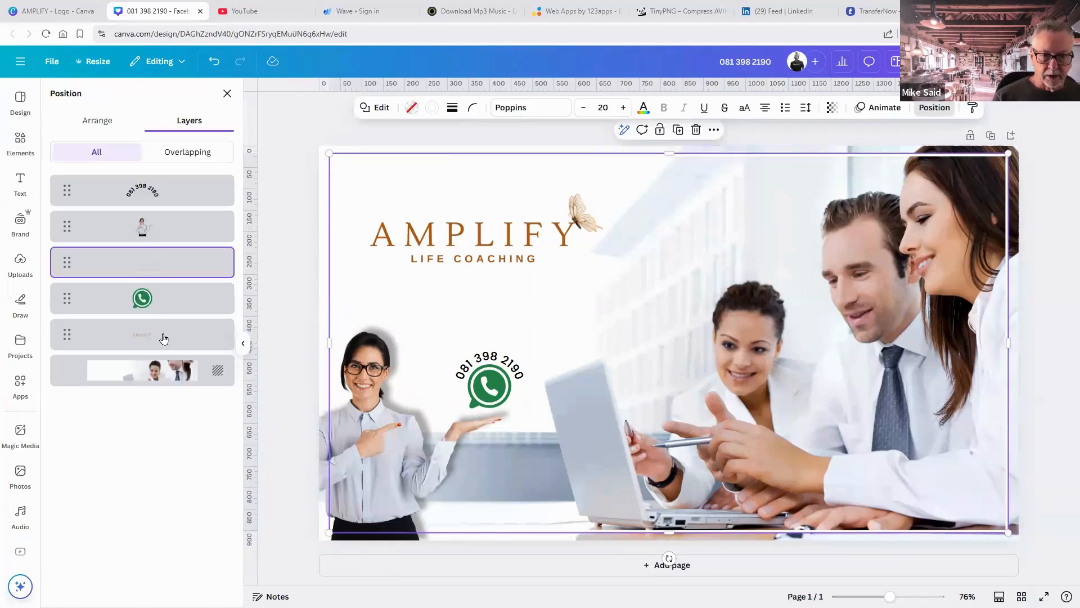
left_click(163, 338)
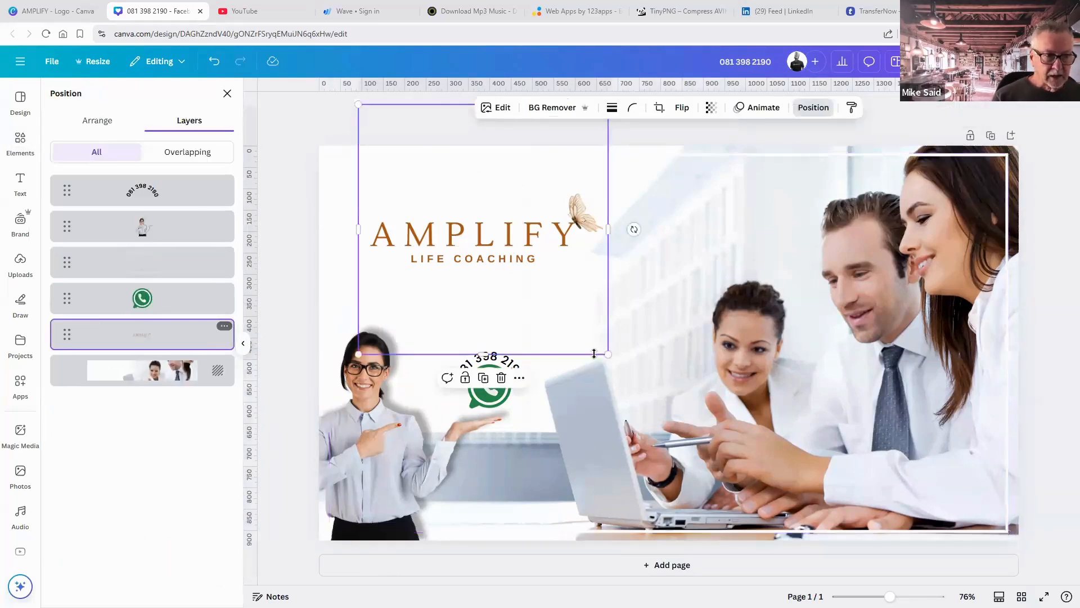
left_click_drag(661, 385, 718, 442)
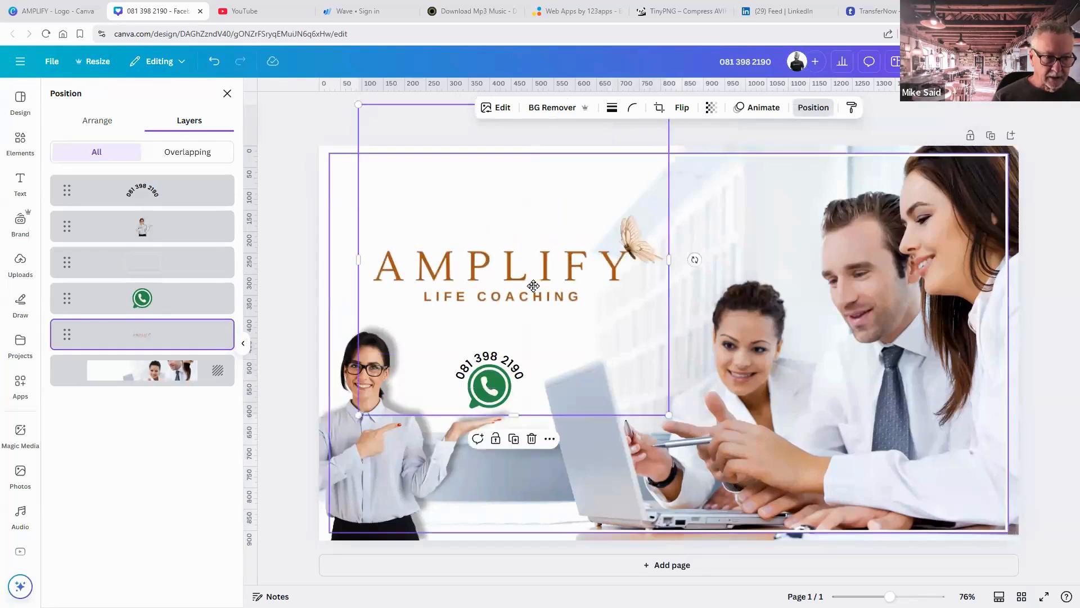
left_click_drag(543, 282, 531, 288)
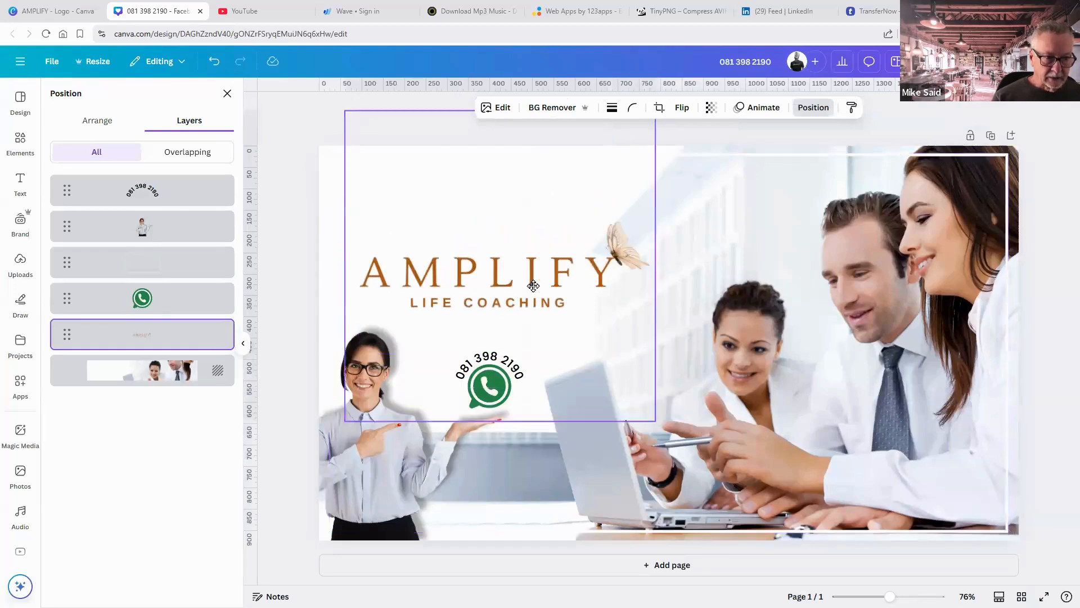
left_click(1065, 368)
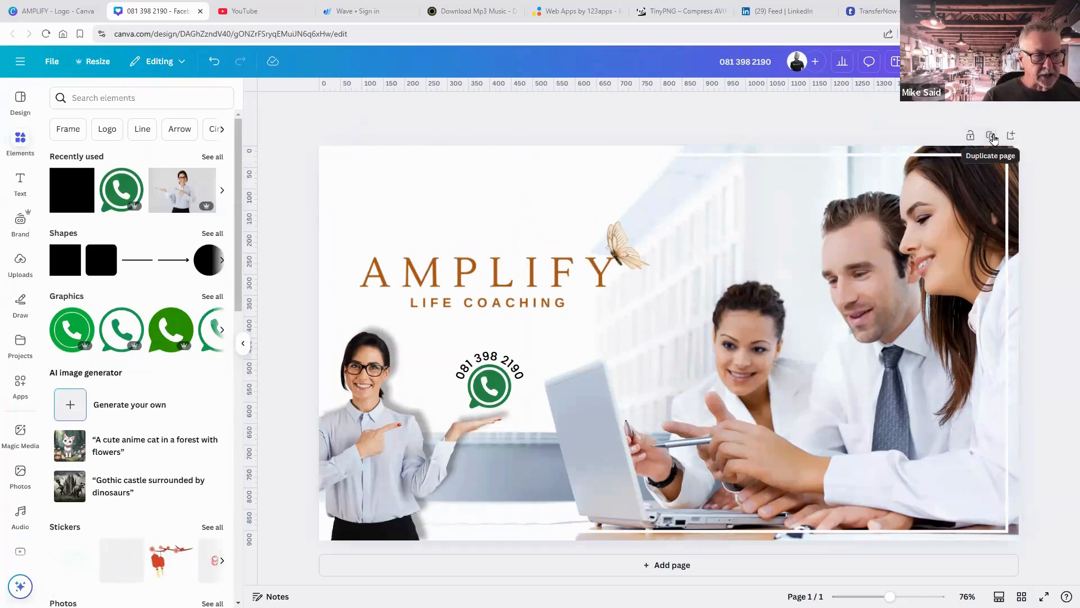
Duplicate the post into an identical page 2 and scroll down to it.
left_click(992, 138)
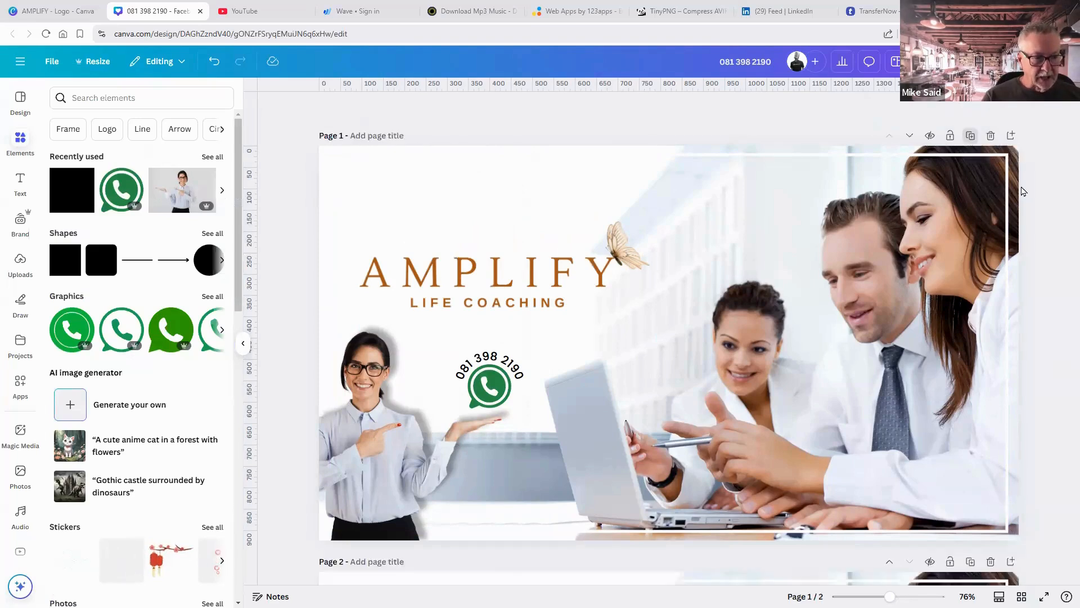
scroll(1027, 193, "up", 5)
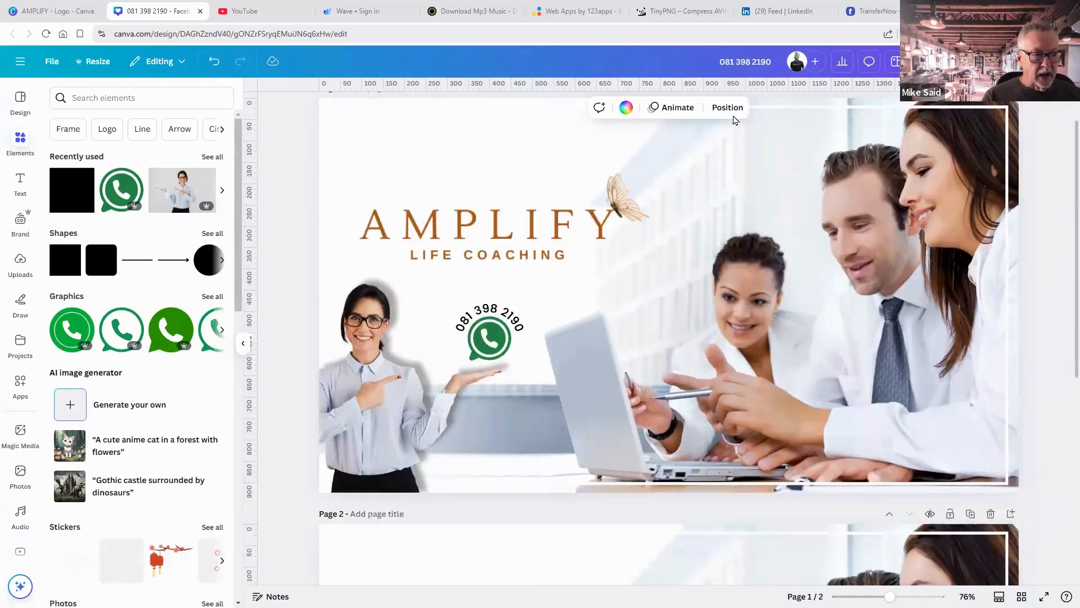
scroll(729, 430, "up", 1)
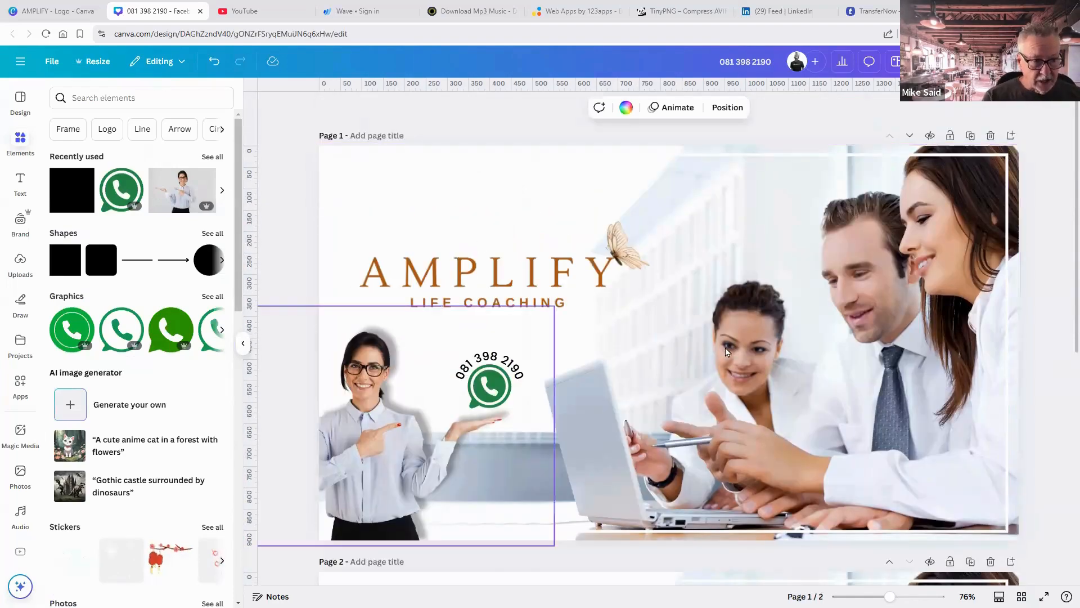
scroll(726, 349, "down", 5)
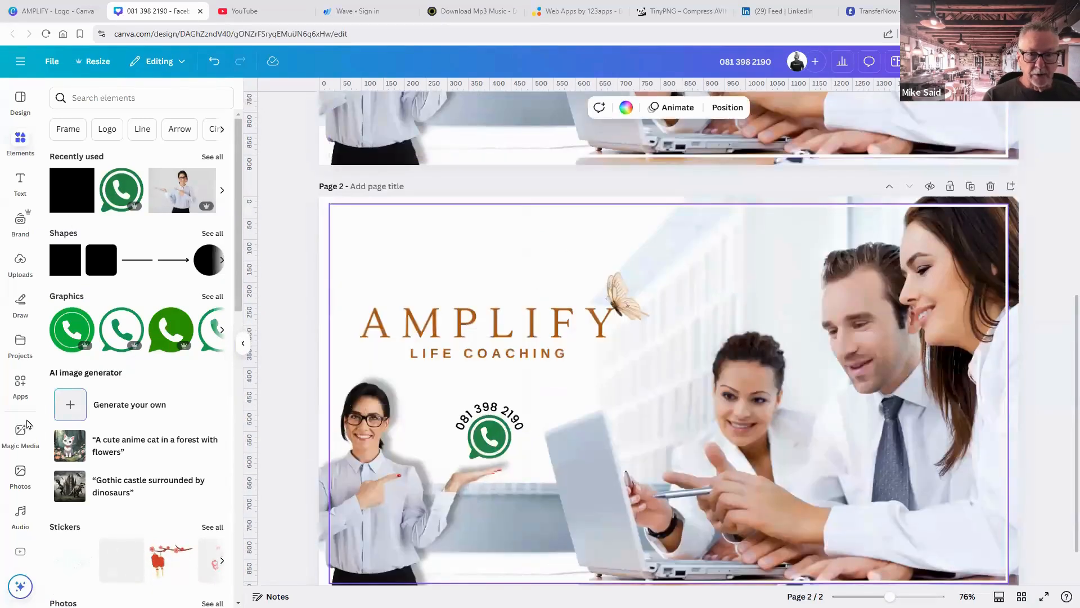
left_click(22, 475)
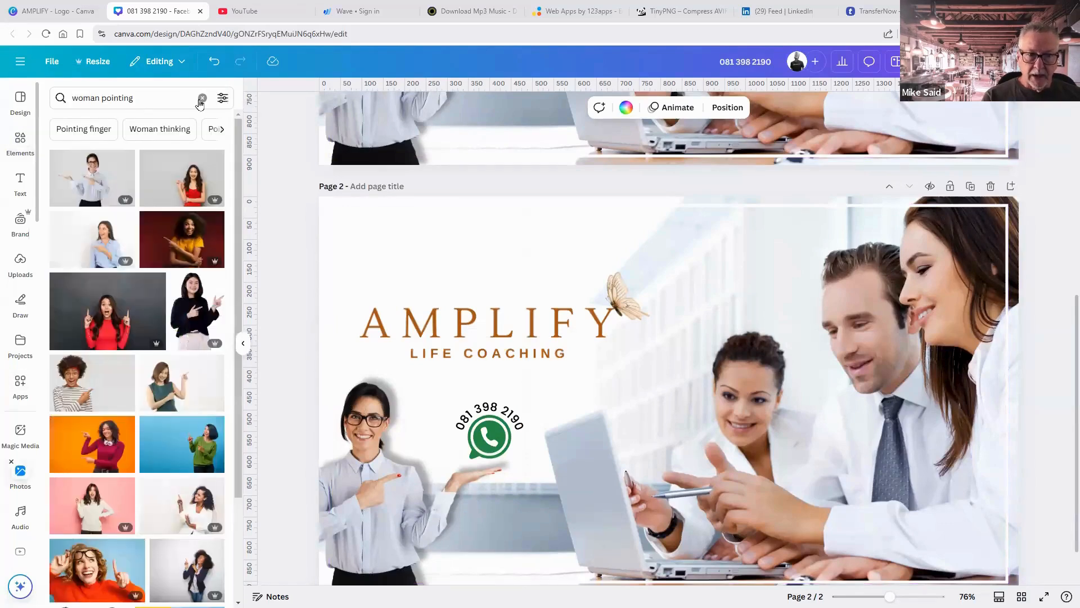
Replace the old photo search with 'business consulting'.
left_click(202, 99)
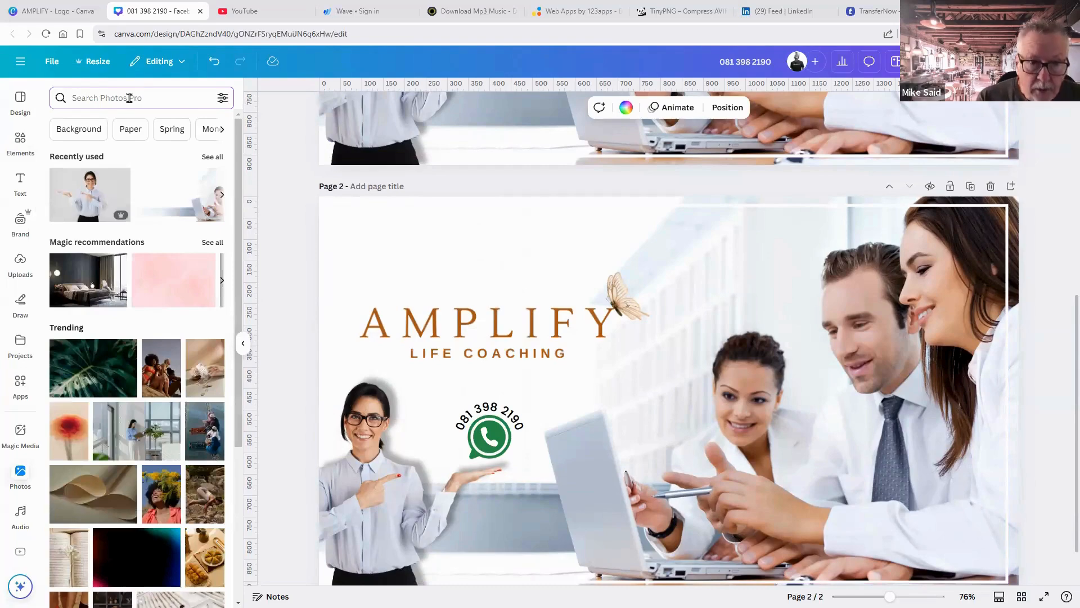
type("bu")
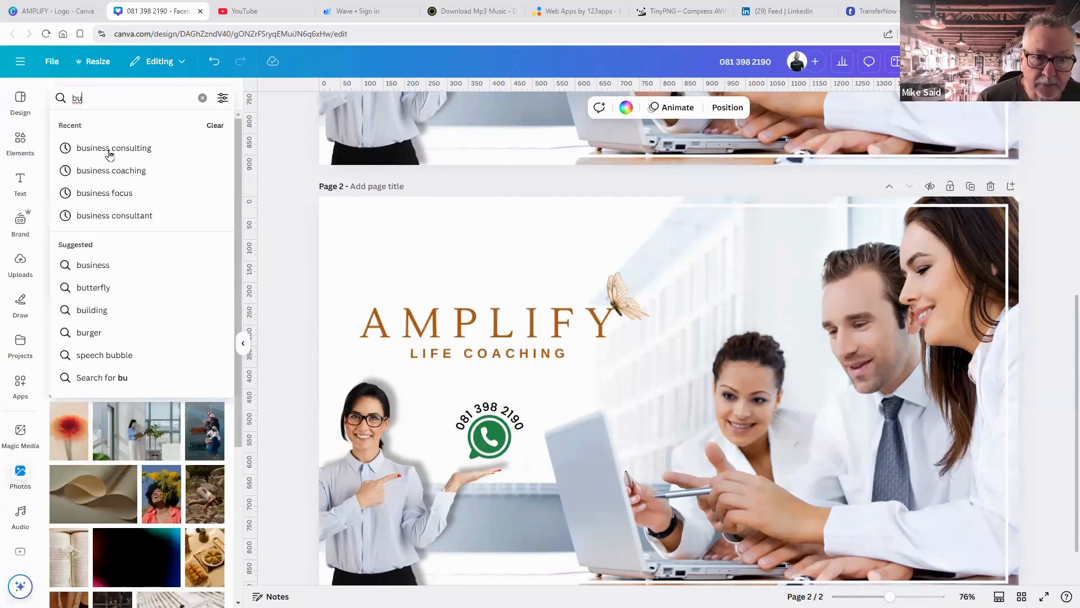
left_click(111, 149)
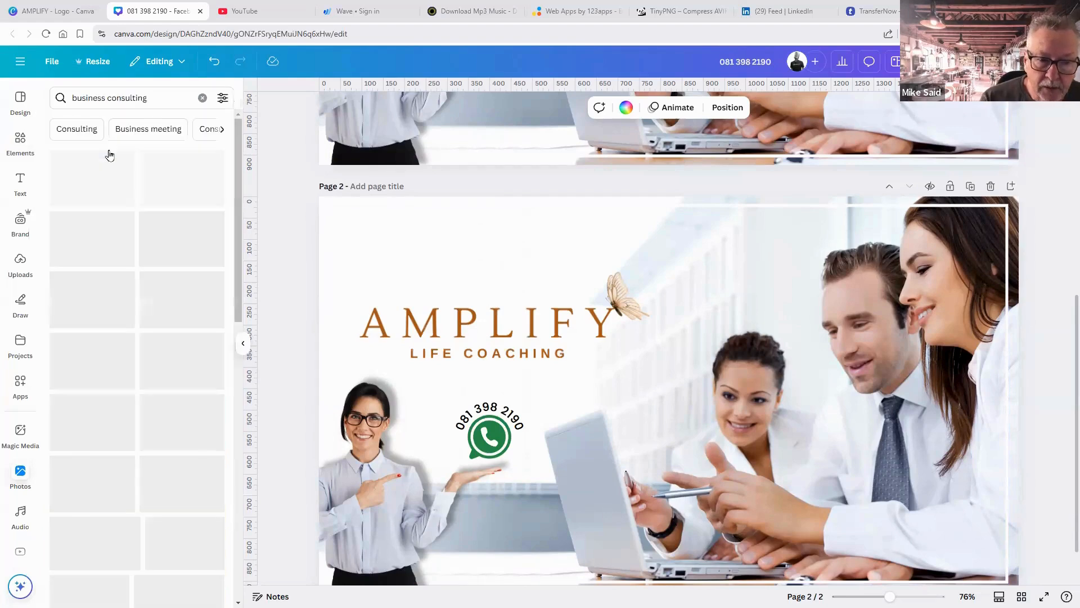
Browse the business consulting results and add the tablet chart photo to page 2.
scroll(151, 380, "down", 4)
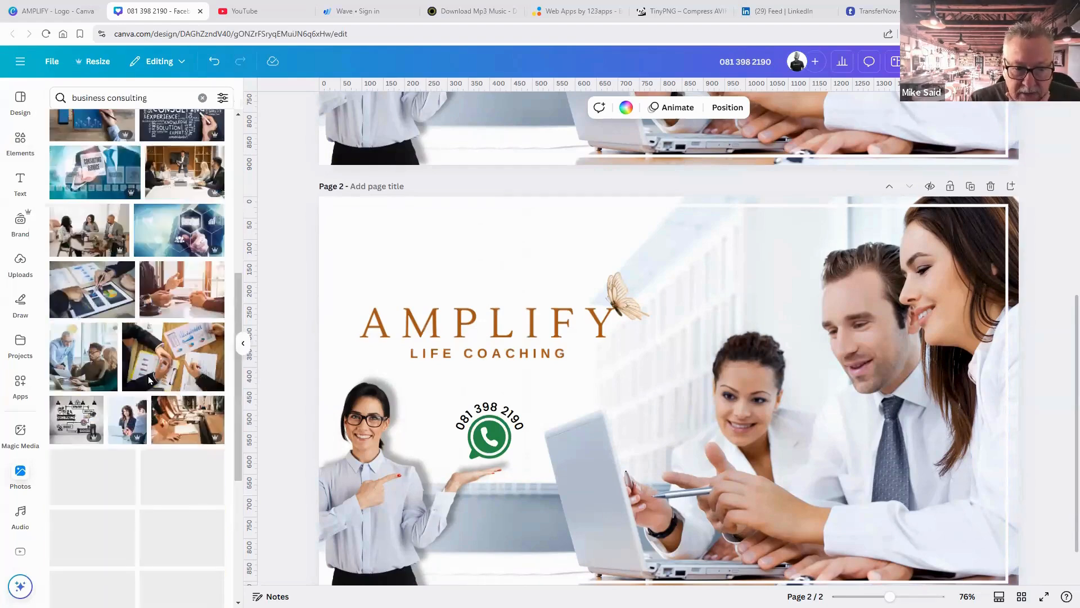
scroll(150, 380, "down", 2)
scroll(150, 380, "down", 2)
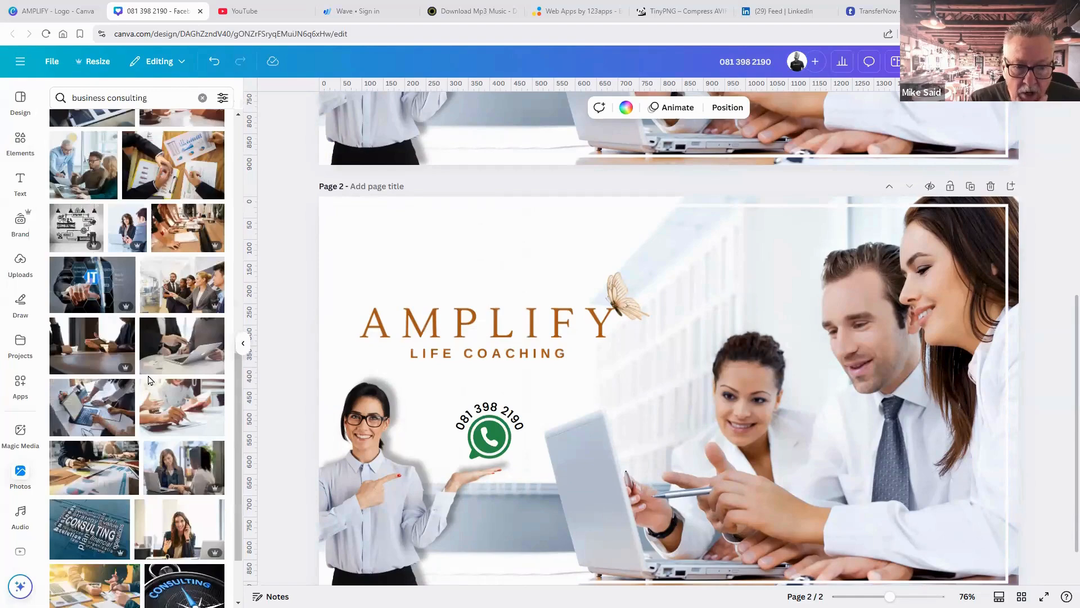
scroll(151, 381, "down", 1)
scroll(151, 380, "down", 3)
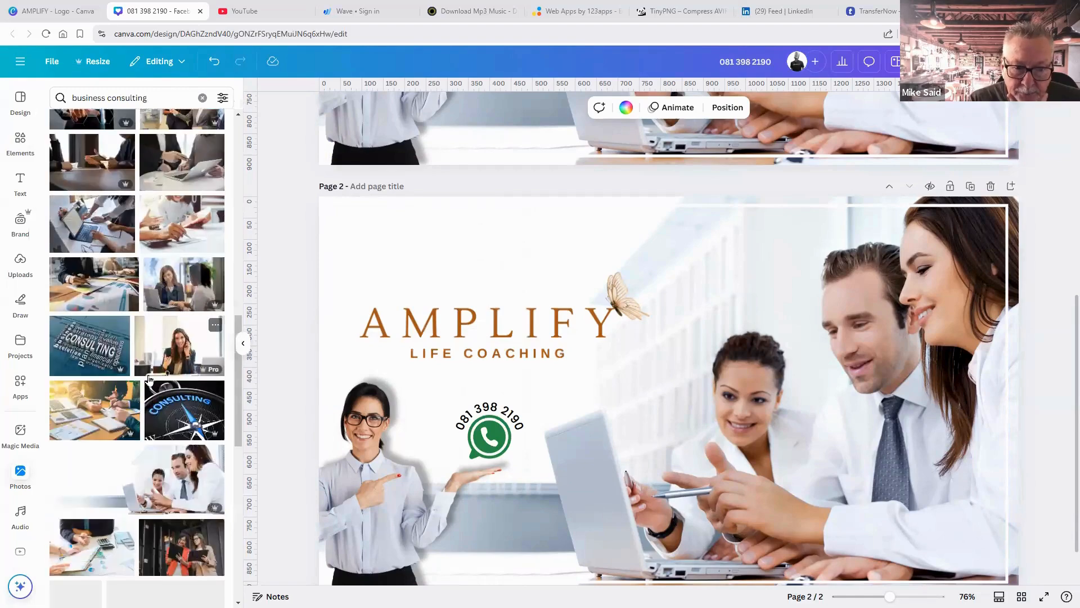
scroll(149, 380, "down", 3)
scroll(149, 380, "down", 2)
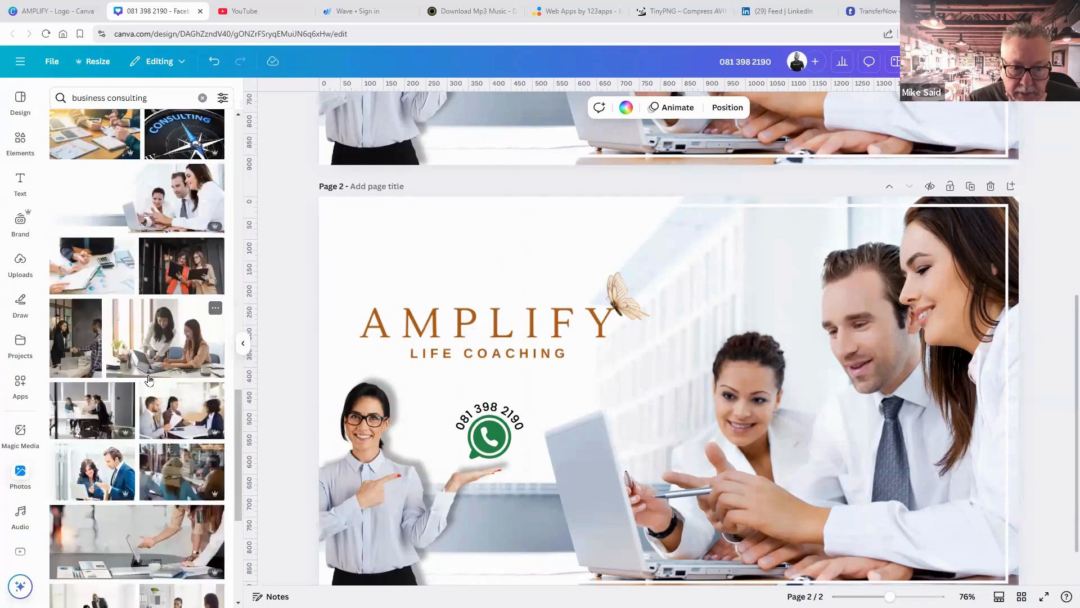
scroll(149, 381, "down", 2)
scroll(149, 381, "down", 2)
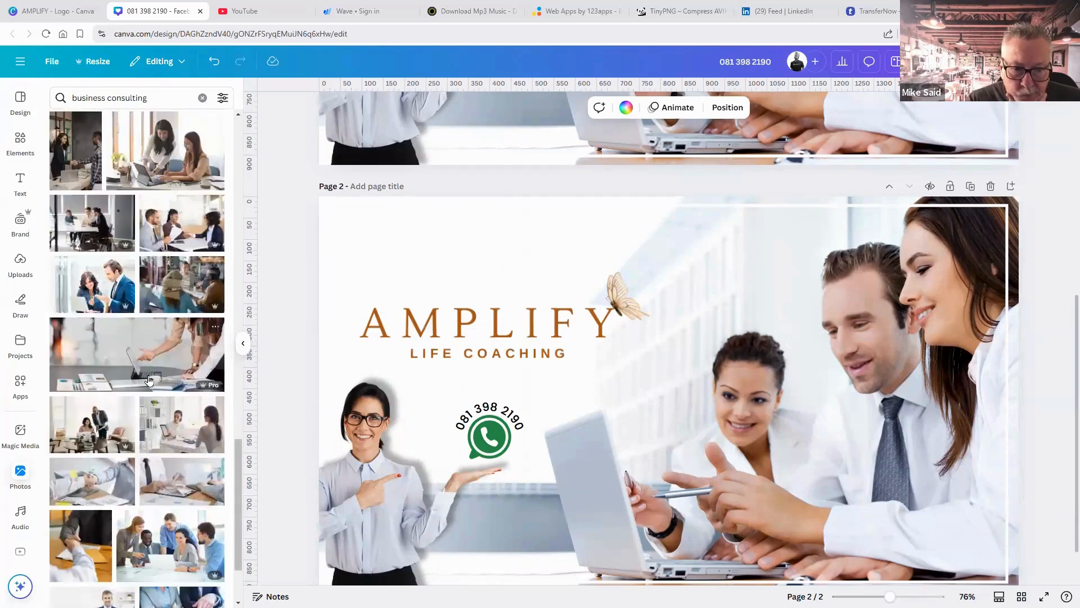
scroll(149, 381, "down", 2)
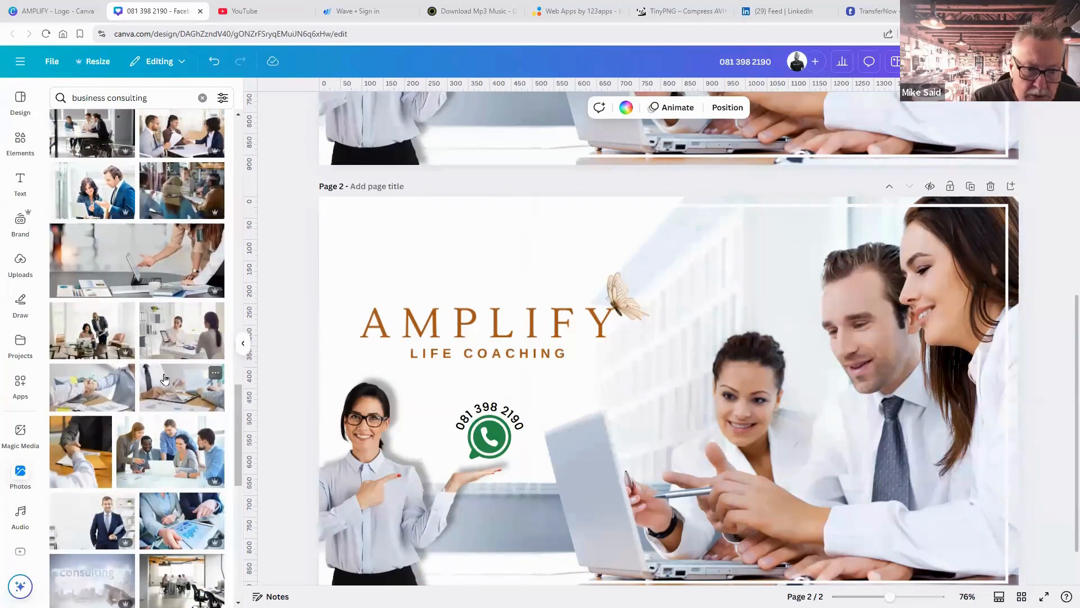
scroll(164, 379, "down", 1)
scroll(172, 360, "down", 1)
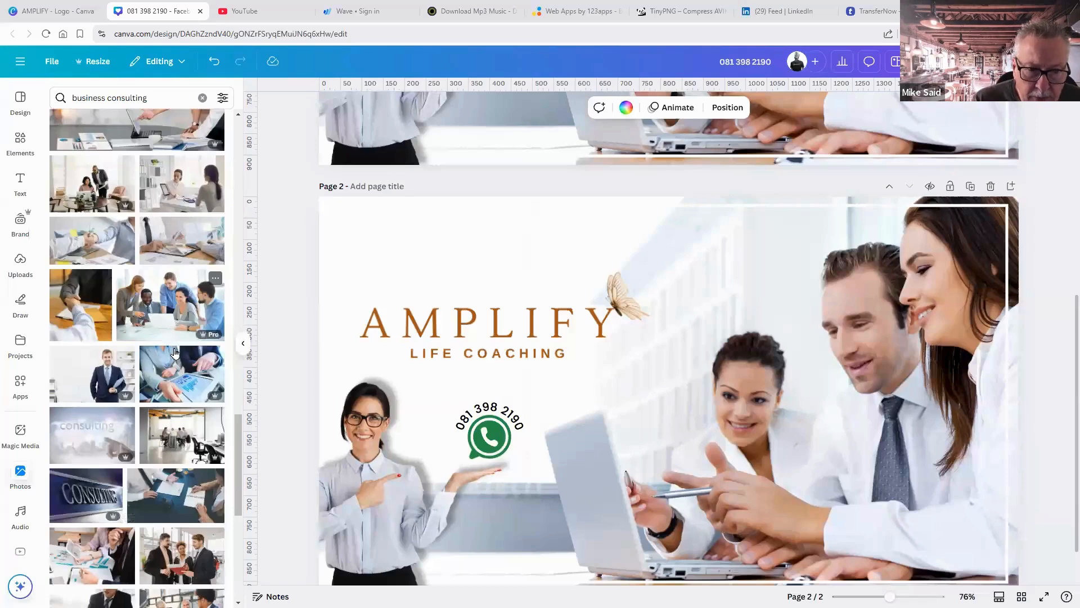
scroll(172, 352, "down", 1)
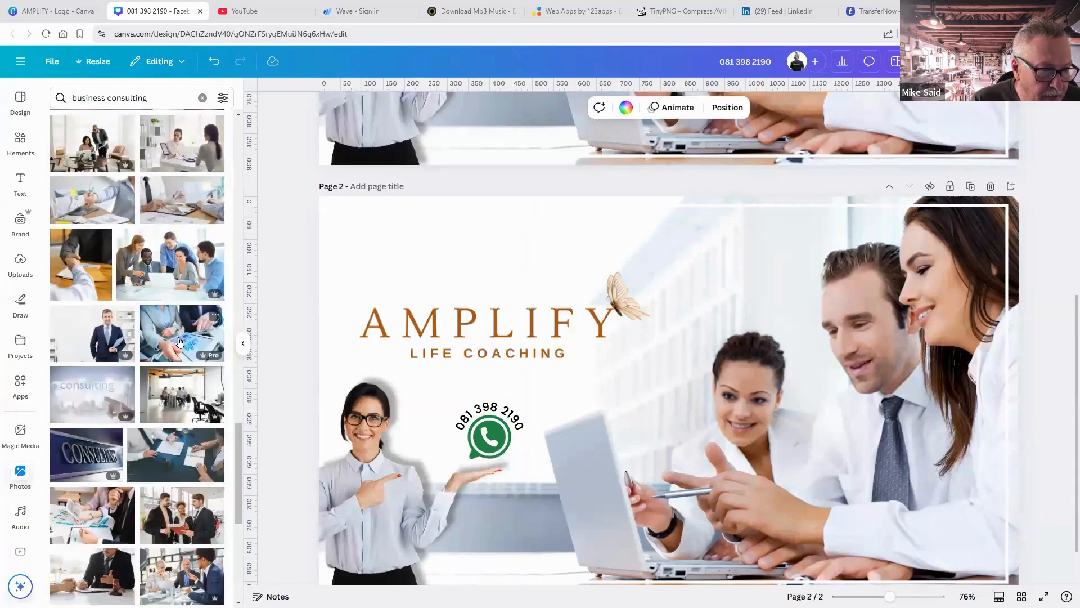
left_click(179, 342)
Set the tablet chart photo as page 2's background and adjust its crop.
right_click(736, 410)
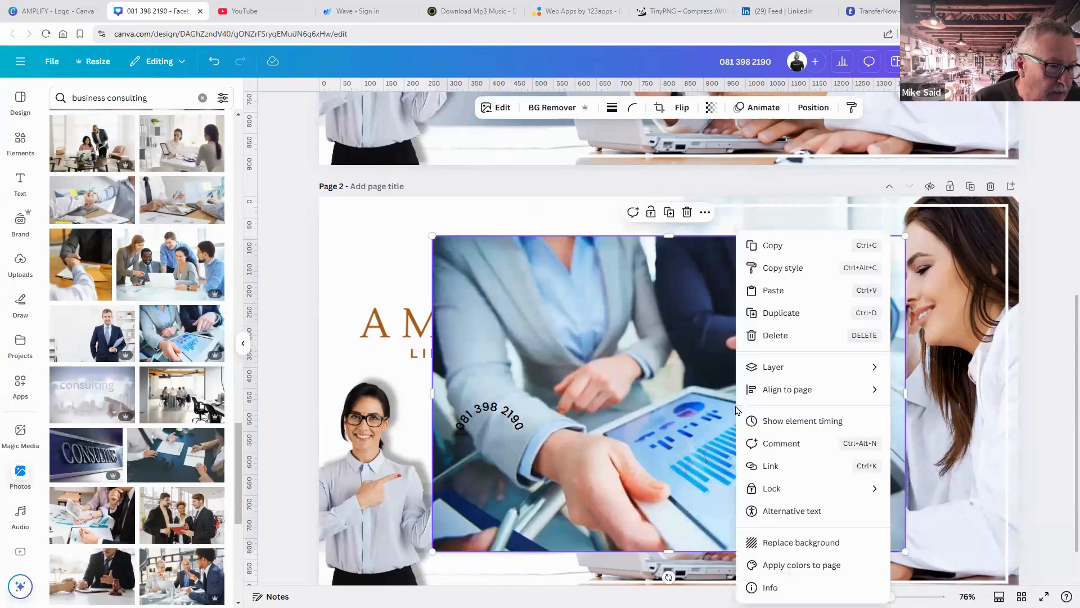
left_click(779, 551)
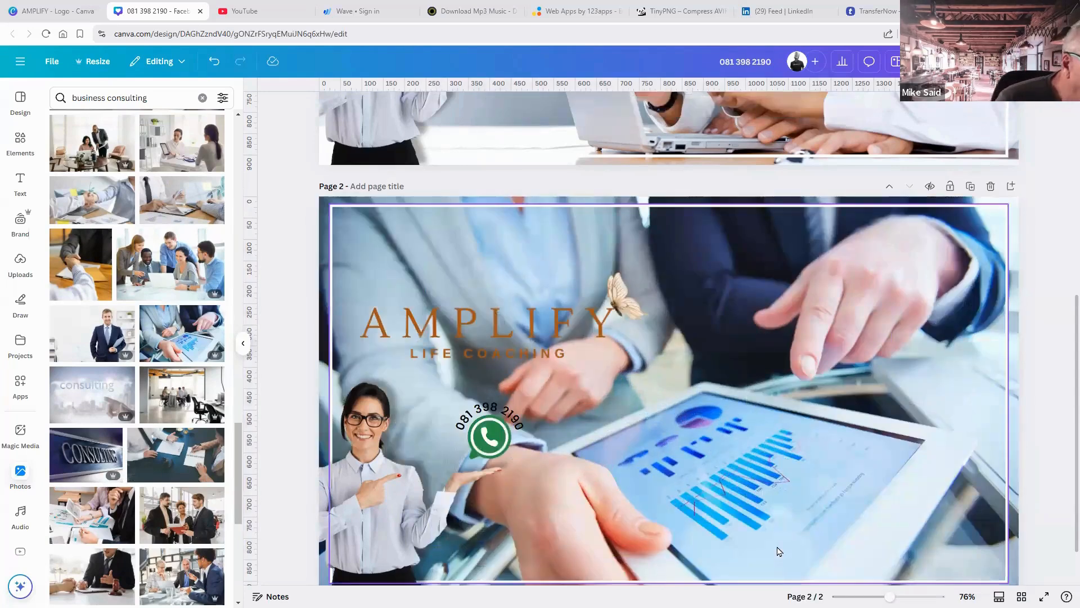
left_click(1008, 218)
double_click(963, 233)
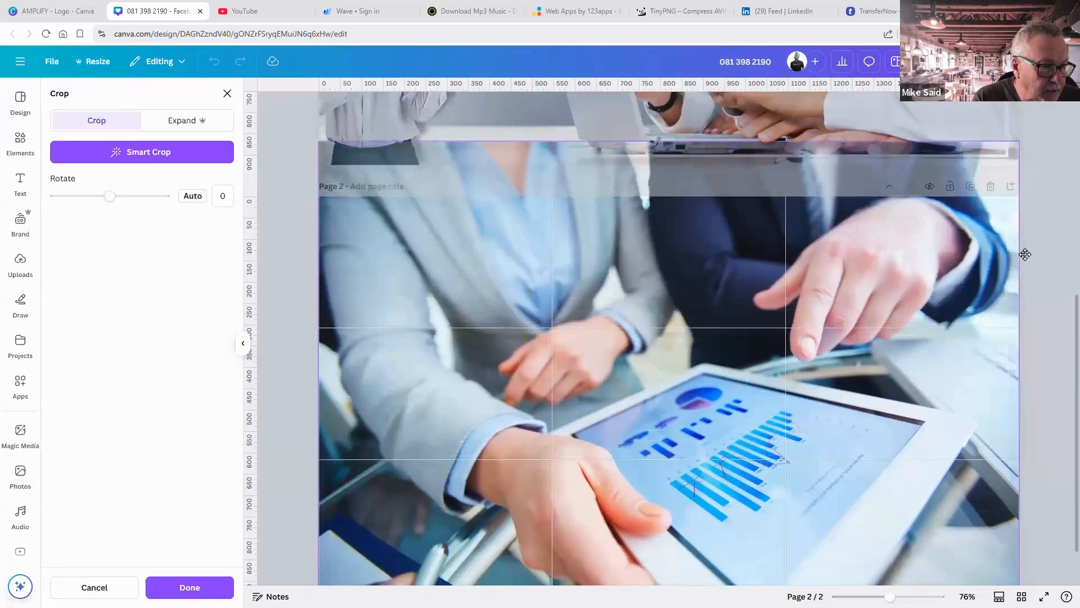
left_click(1058, 280)
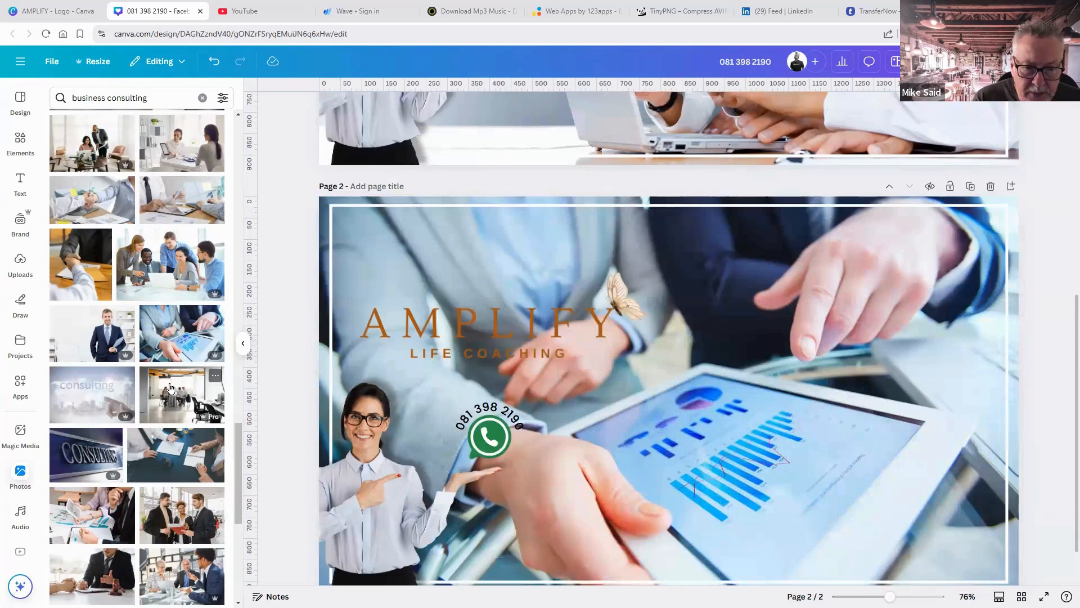
Swap the background to the consulting photo, then try and remove a business chart photo.
scroll(170, 387, "down", 2)
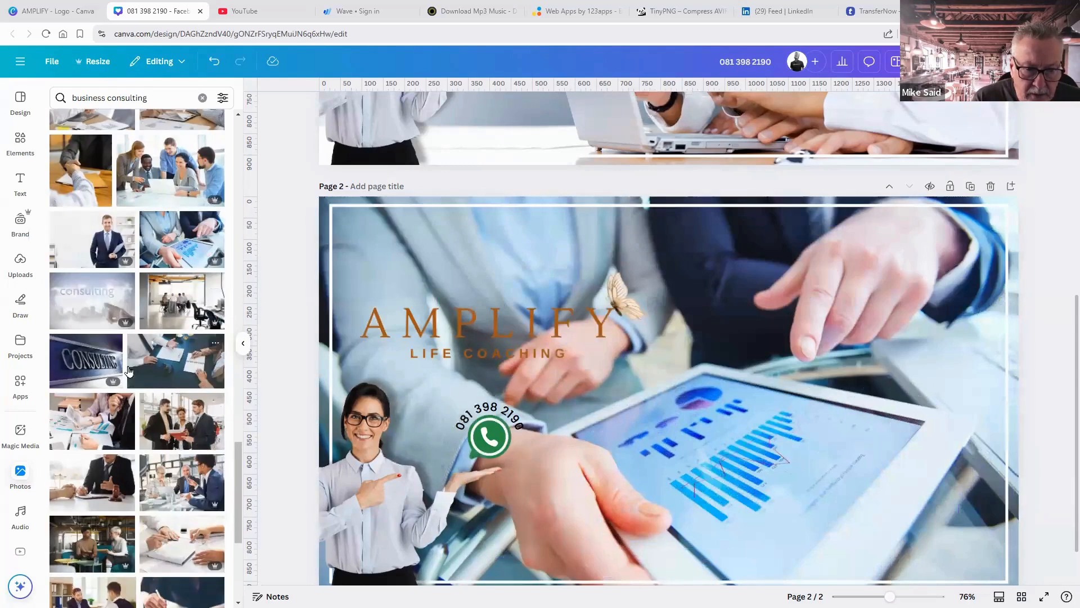
left_click(74, 299)
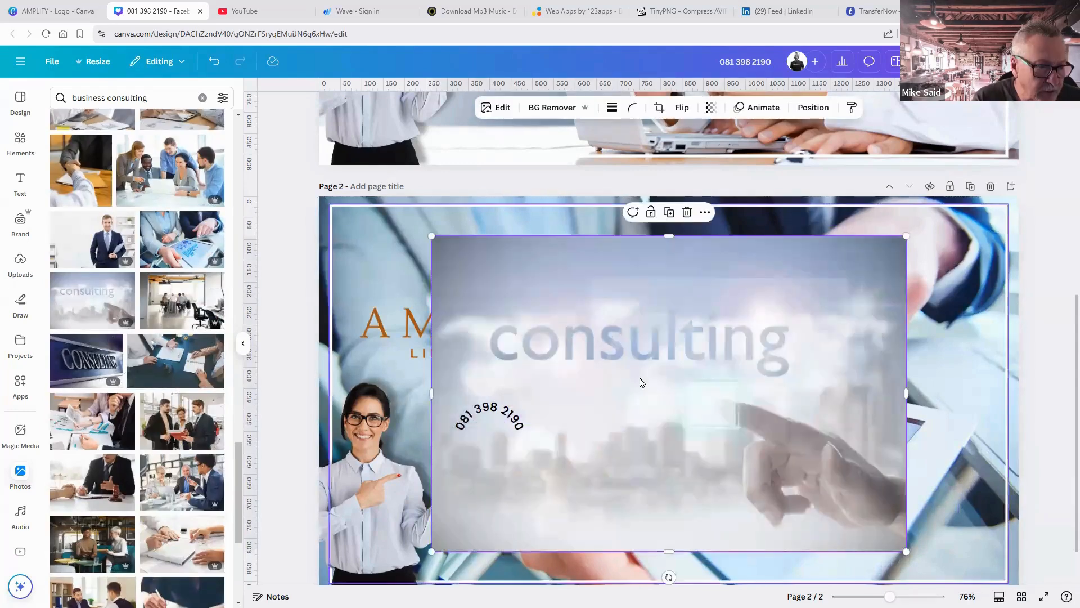
right_click(663, 437)
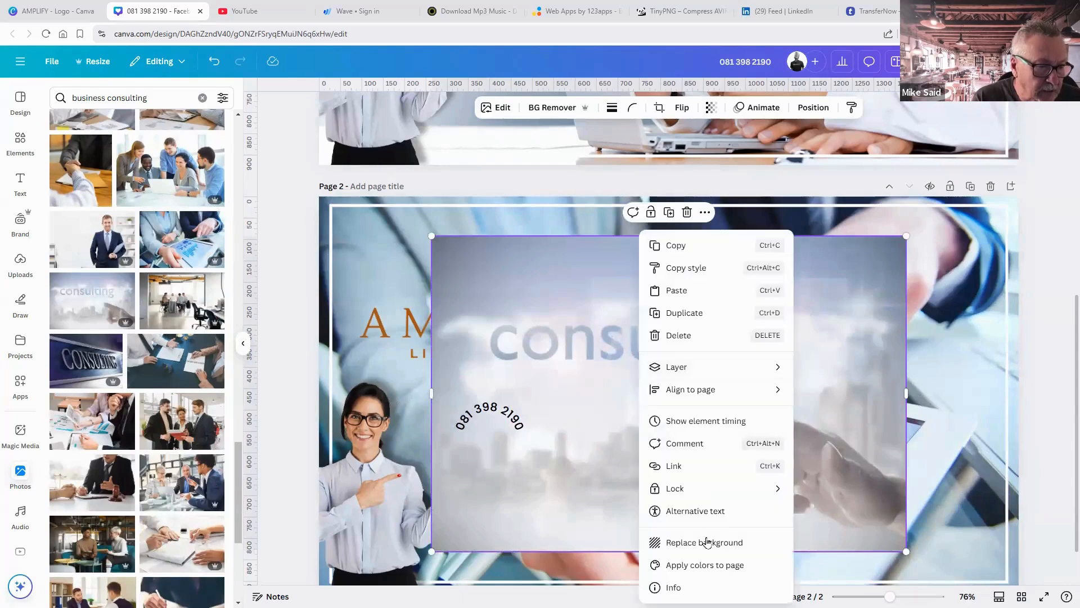
left_click(708, 542)
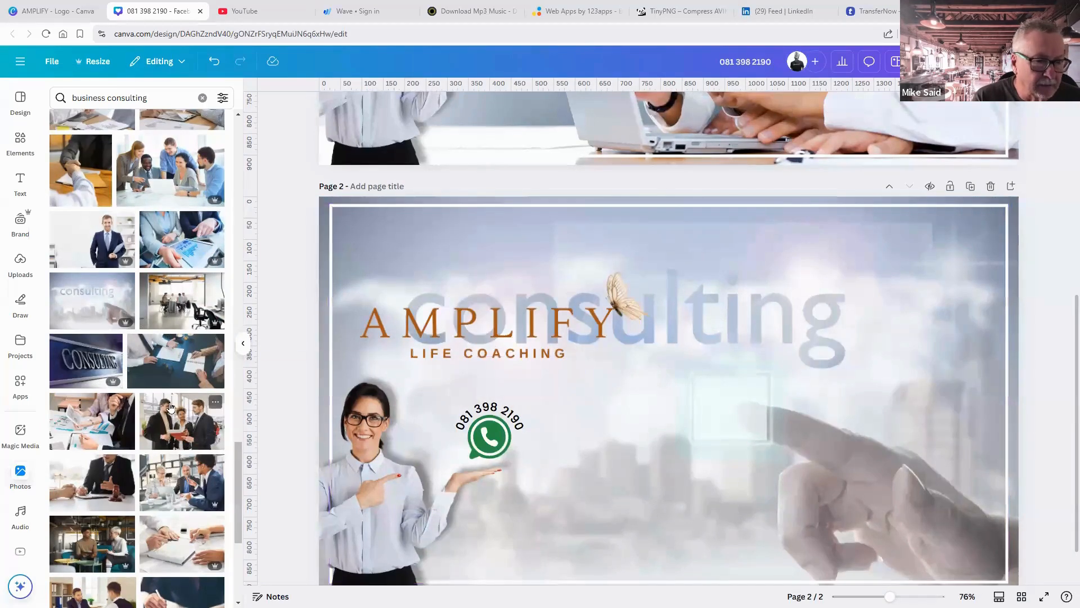
scroll(171, 407, "down", 3)
scroll(171, 407, "down", 3)
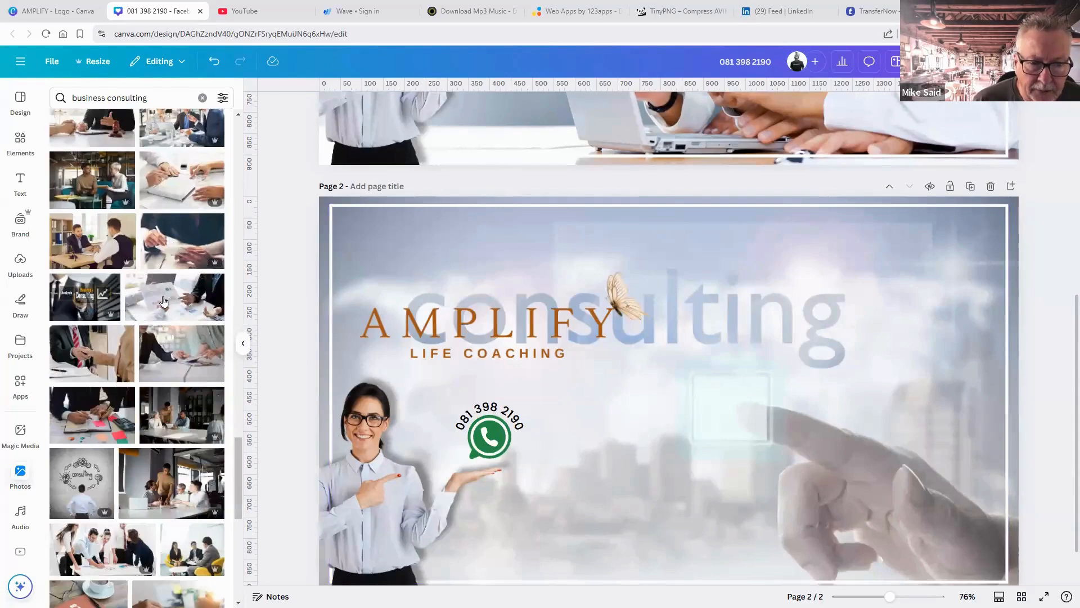
left_click(162, 301)
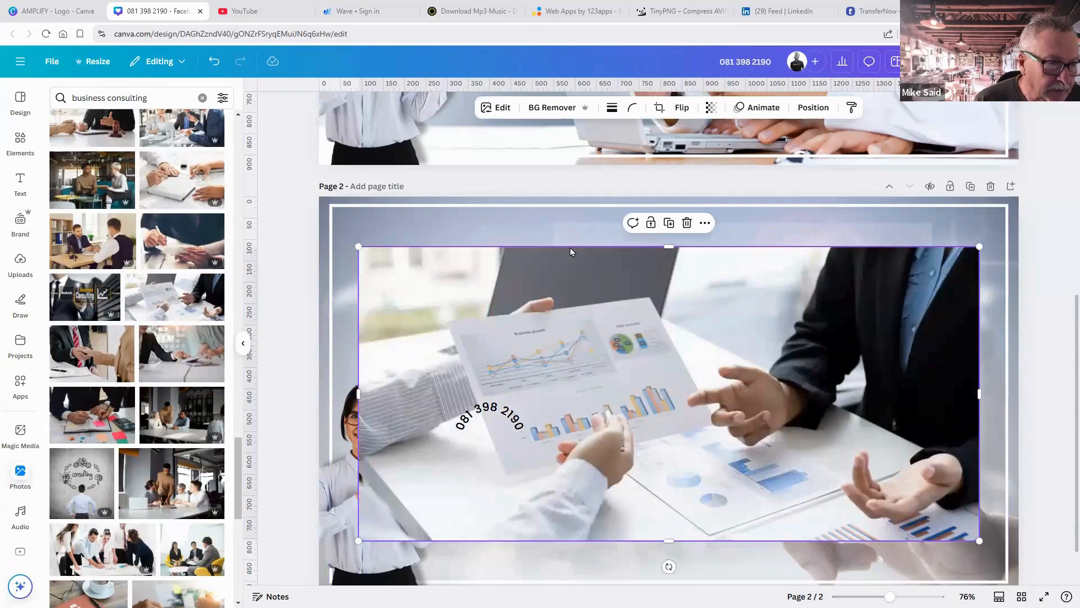
left_click(687, 223)
Replace page 2's background with the business meeting photo of hands and a pen.
scroll(130, 337, "down", 3)
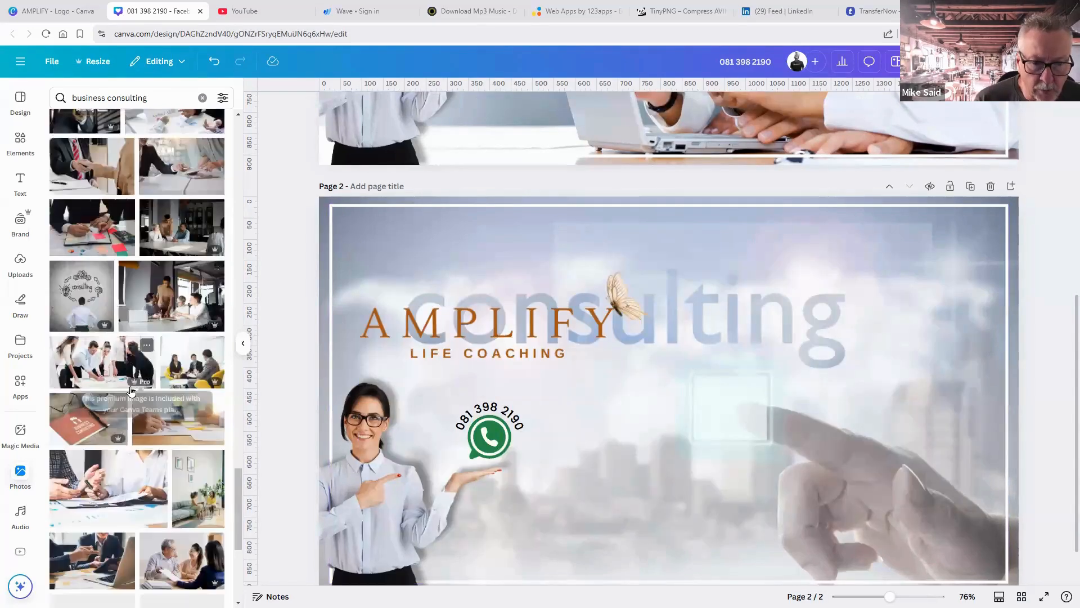
scroll(130, 390, "down", 2)
left_click(126, 401)
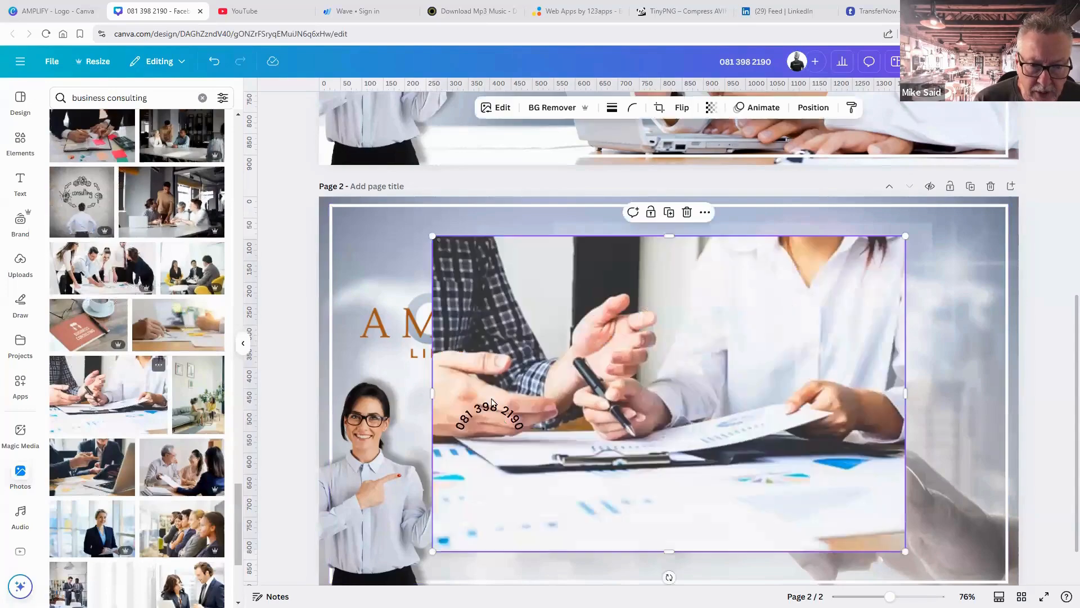
right_click(817, 379)
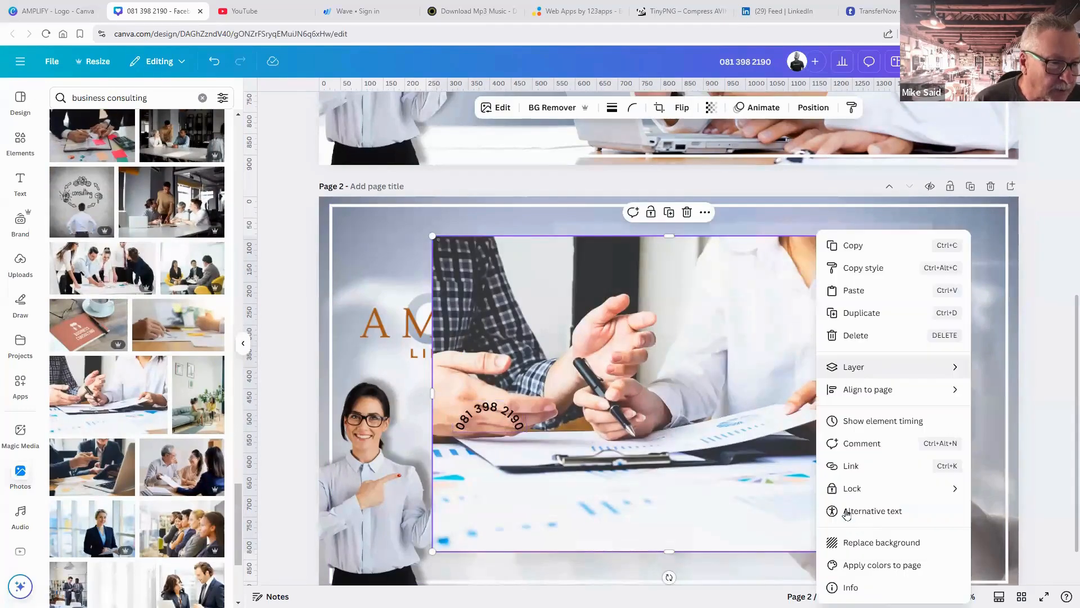
left_click(852, 541)
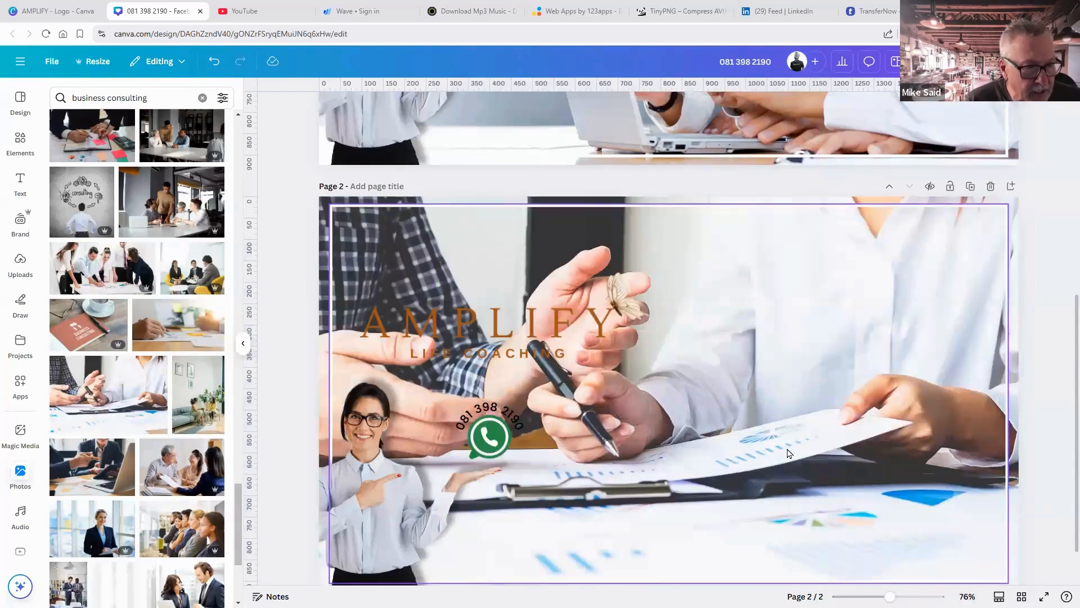
Apply Flip horizontal to page 2's document-review background photo.
left_click(984, 204)
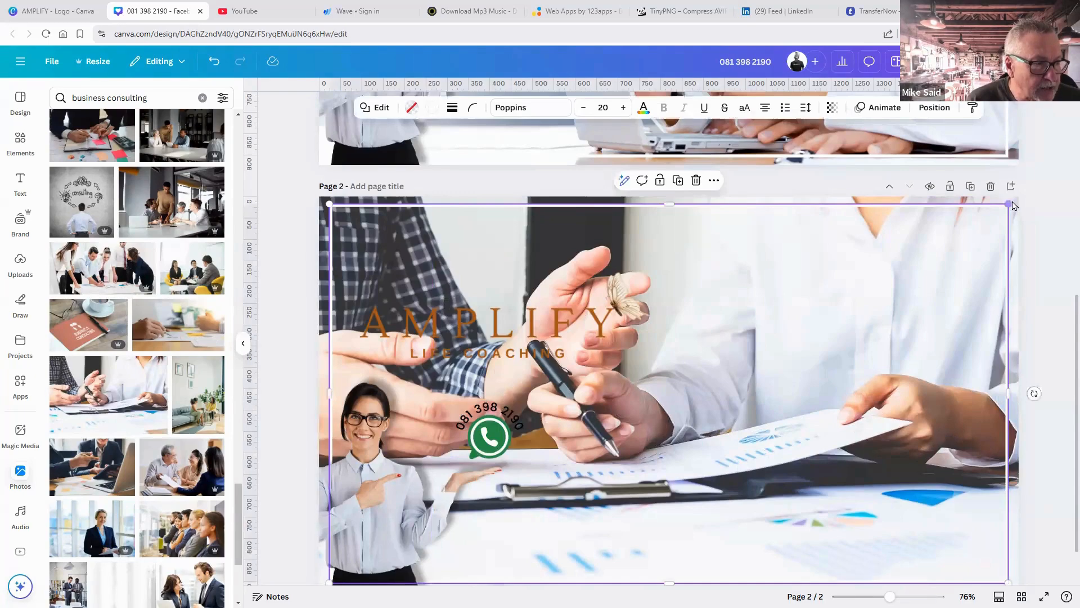
left_click(984, 261)
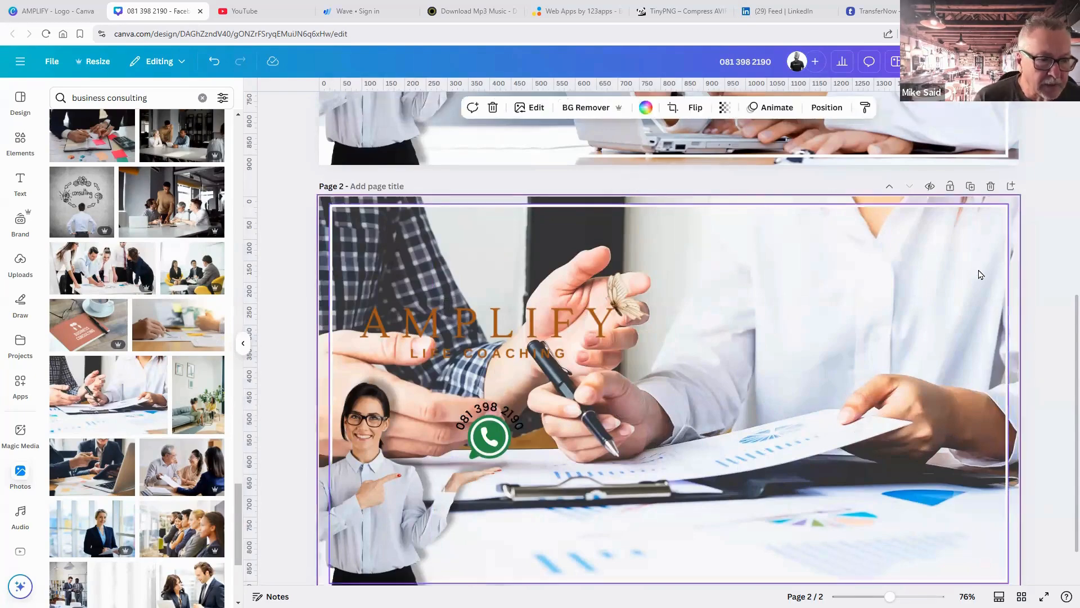
left_click(694, 108)
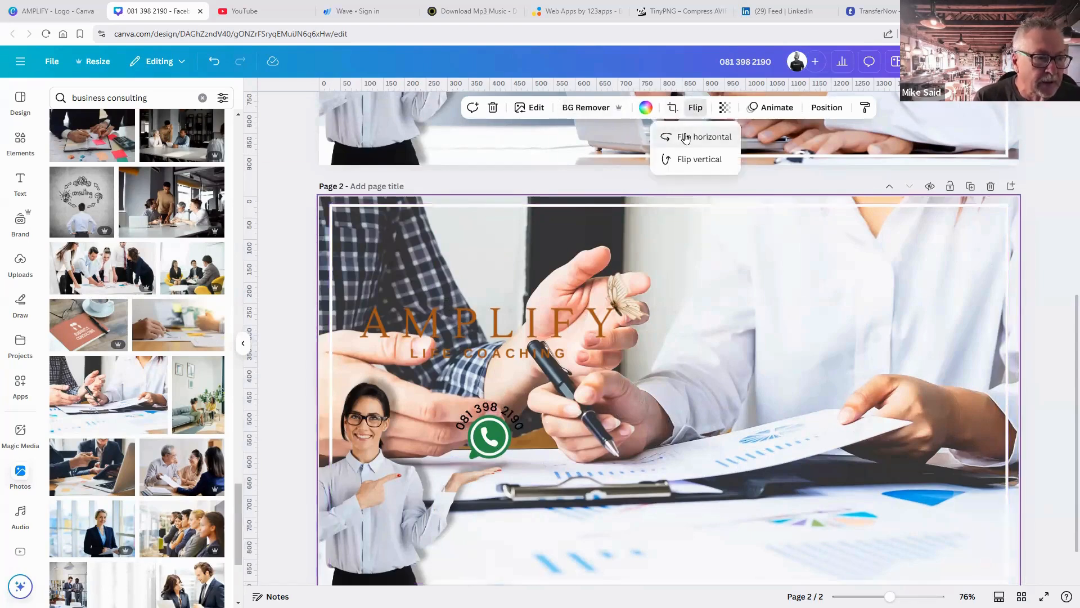
left_click(685, 138)
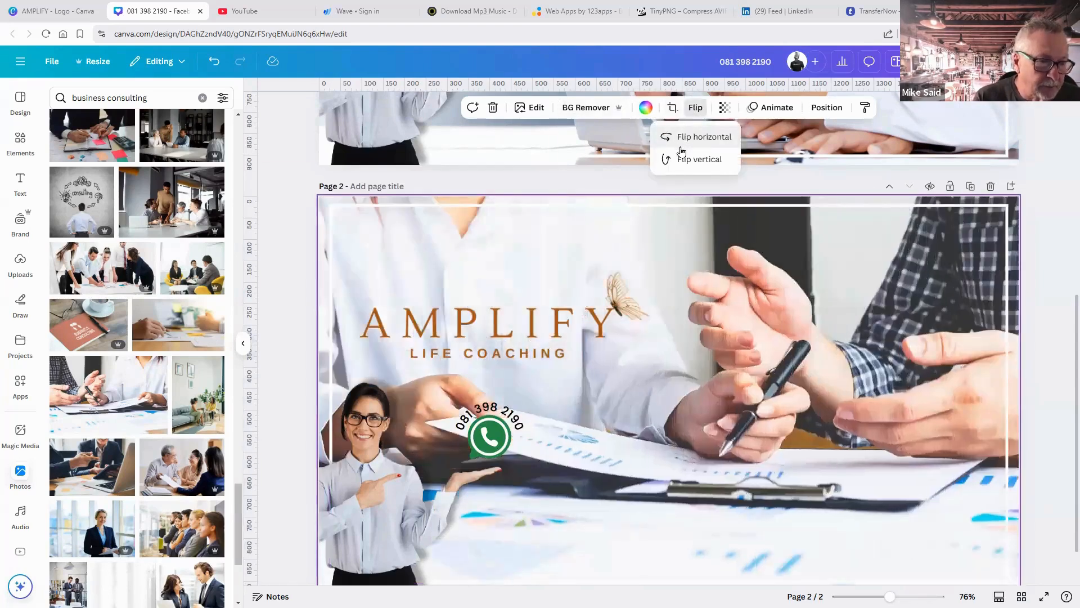
left_click(1046, 352)
left_click(1040, 369)
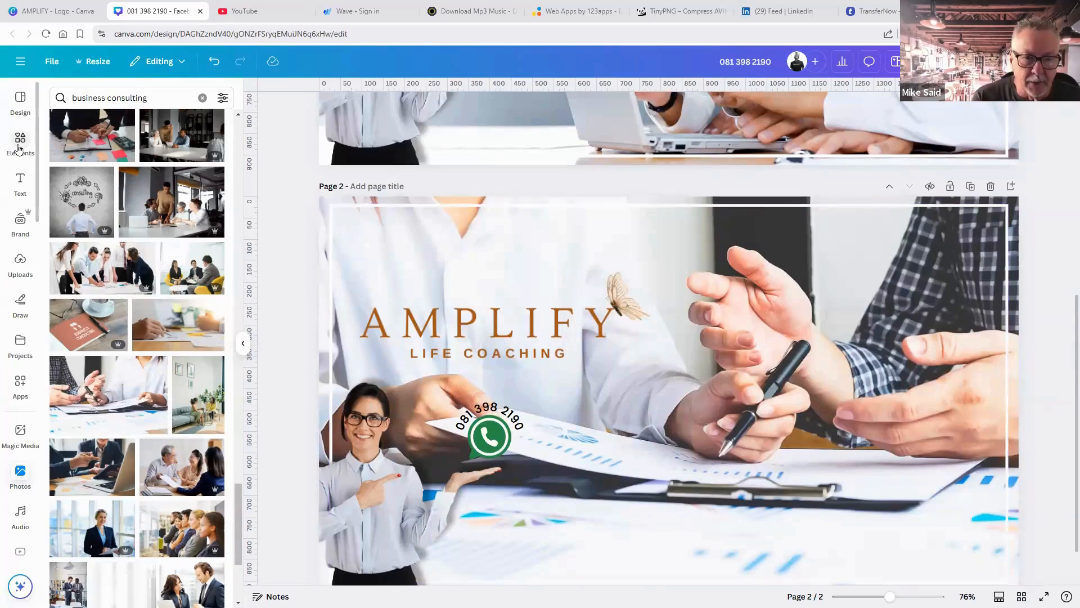
Search Elements for 'white transparent gradient' and add a gradient graphic to page 2.
left_click(20, 141)
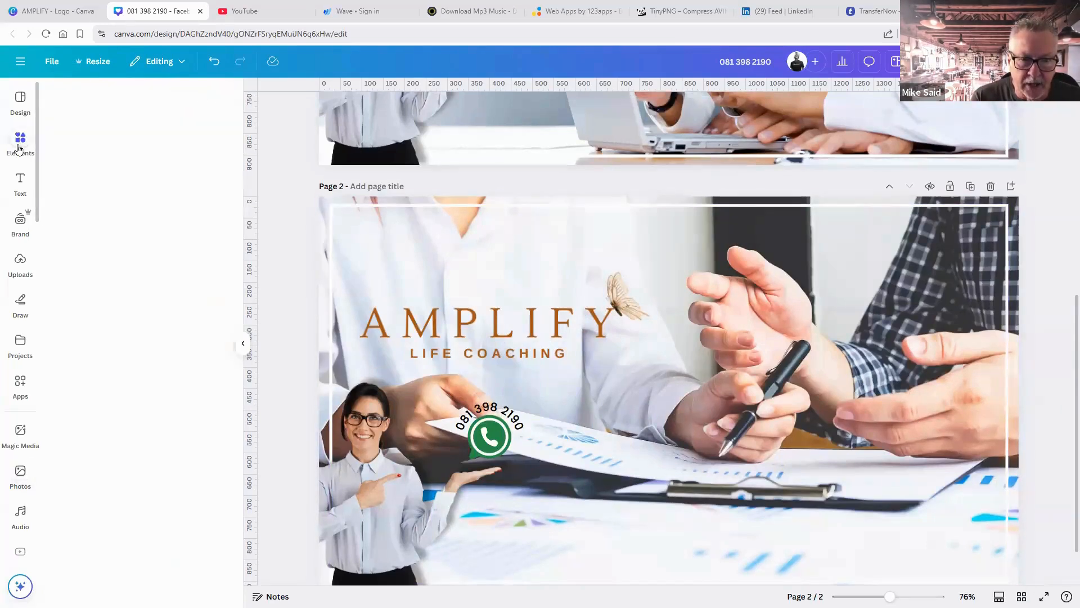
left_click(111, 98)
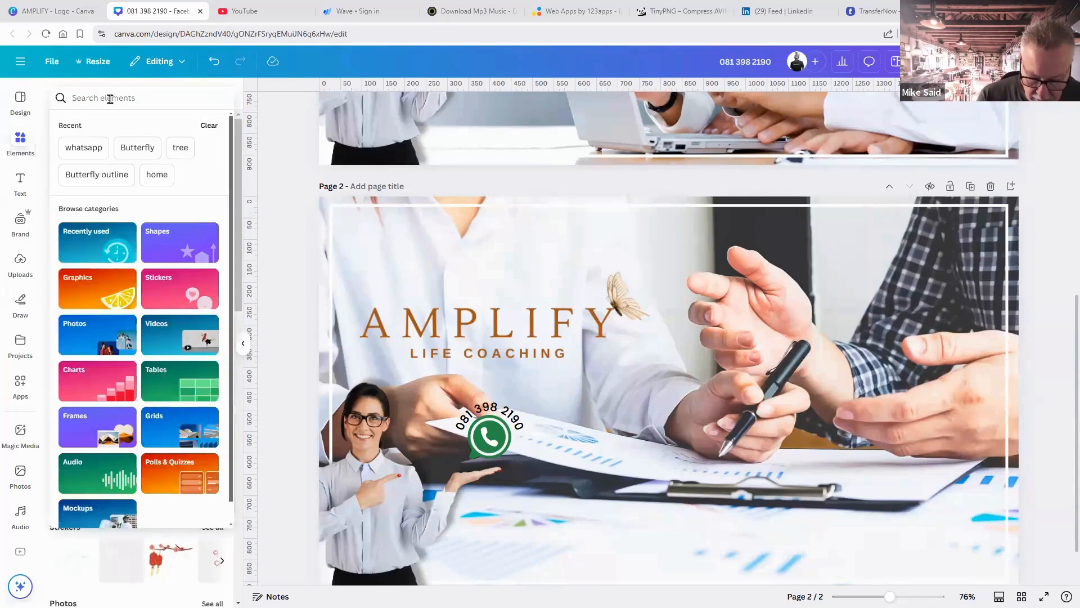
type("white ")
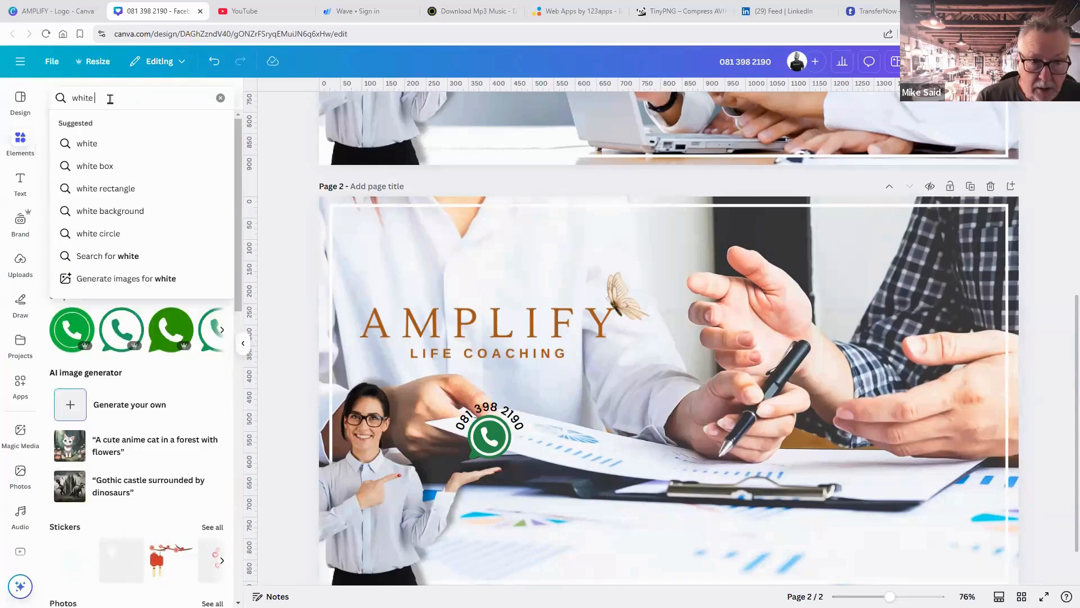
type("trans")
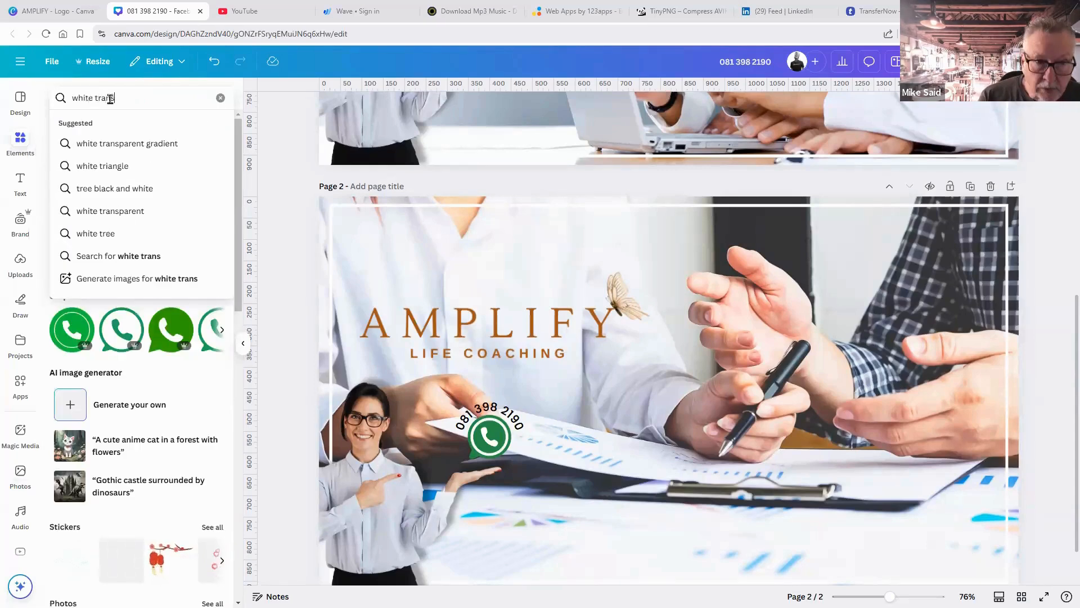
type("p")
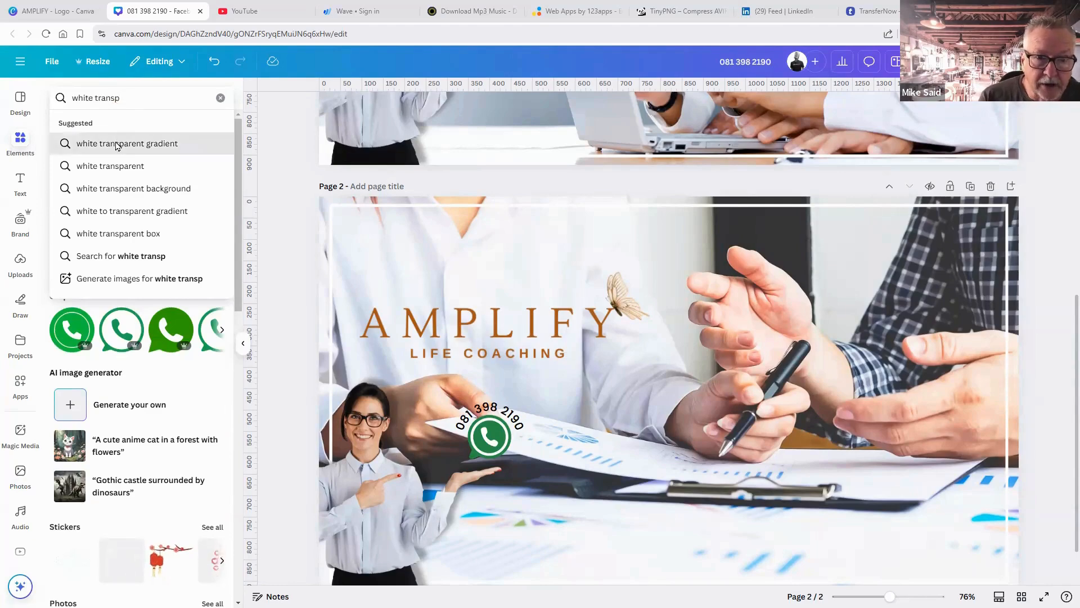
left_click(117, 145)
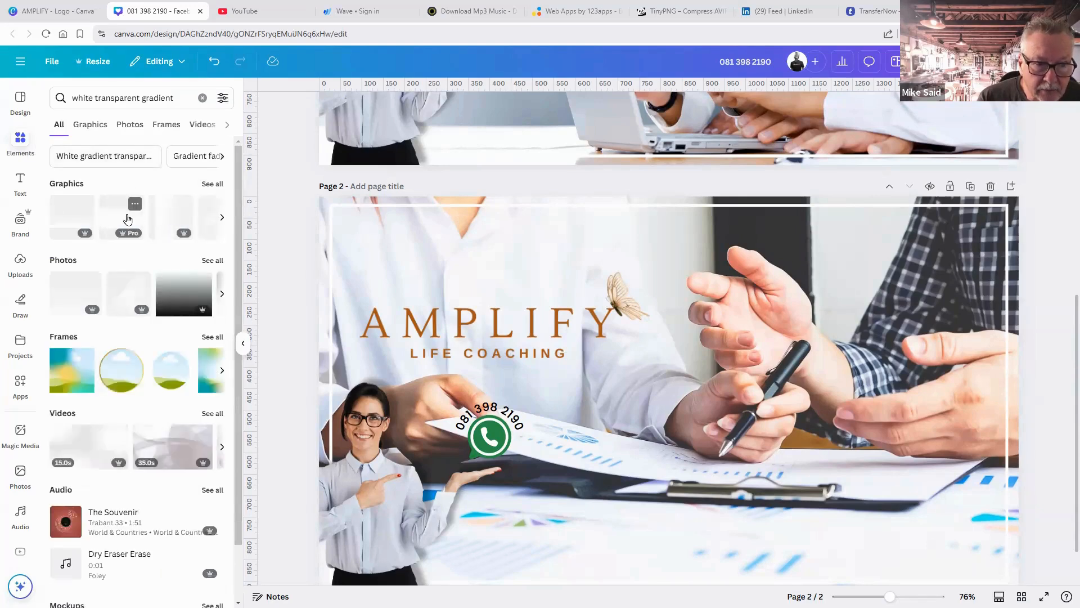
left_click(128, 218)
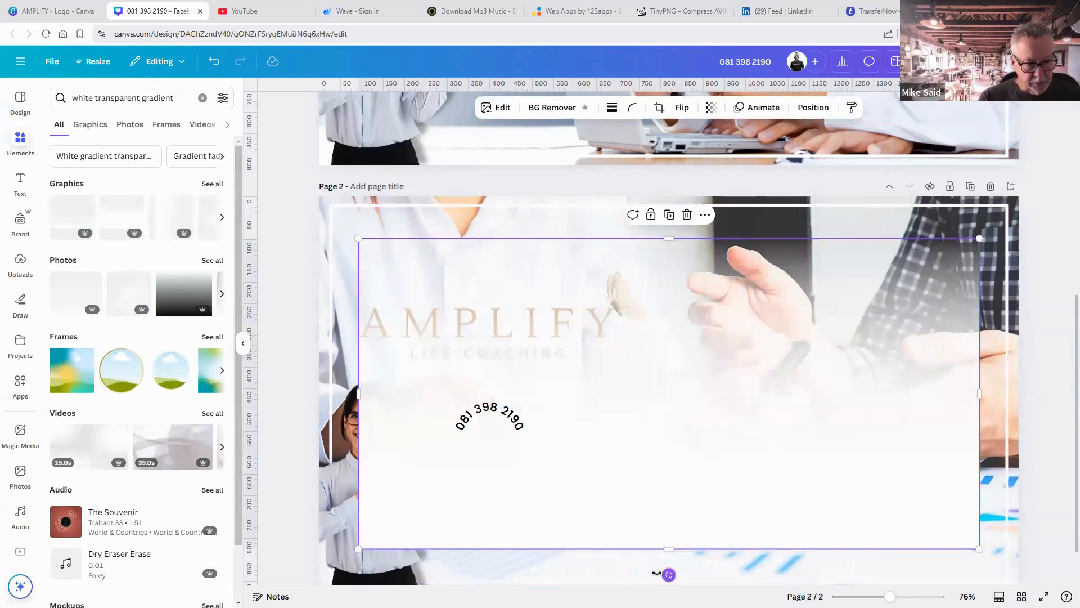
Rotate and resize the white gradient to cover the left half of the page.
left_click_drag(666, 574, 607, 422)
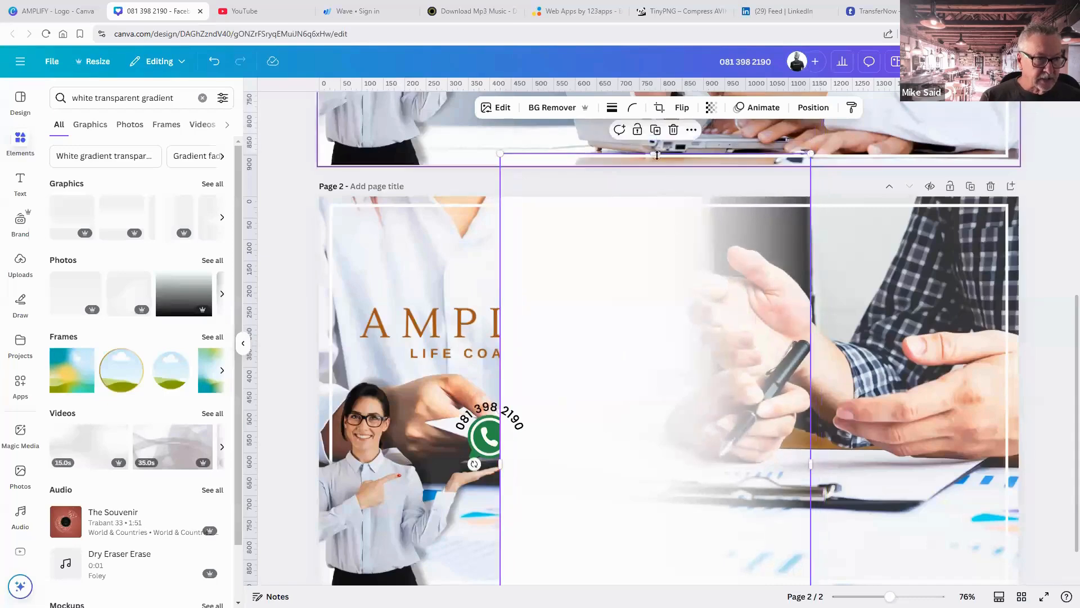
left_click_drag(654, 153, 447, 253)
scroll(591, 394, "down", 1)
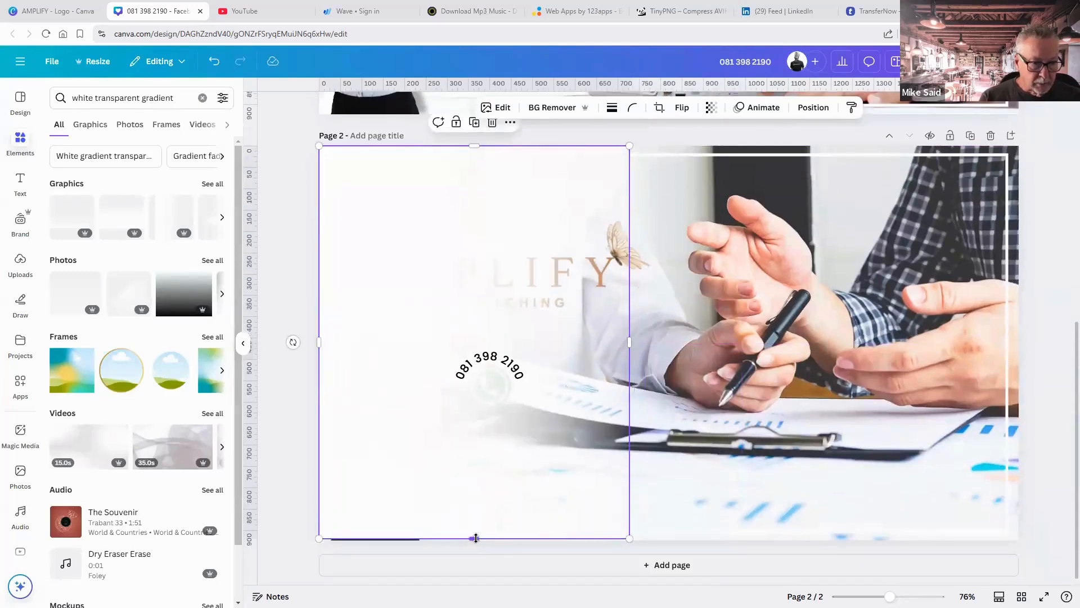
left_click_drag(475, 539, 478, 542)
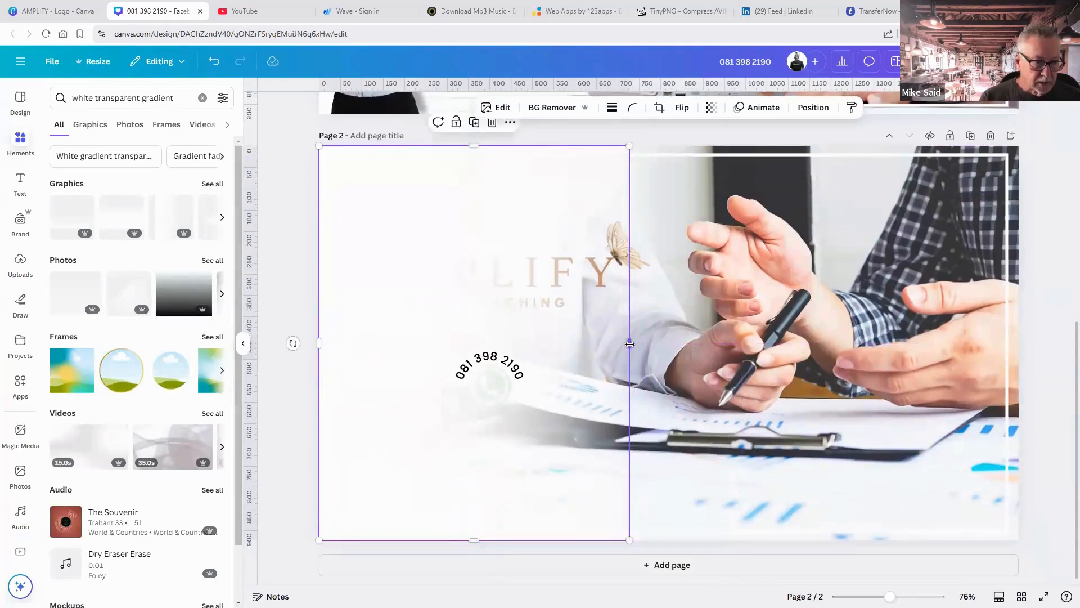
left_click_drag(629, 344, 692, 349)
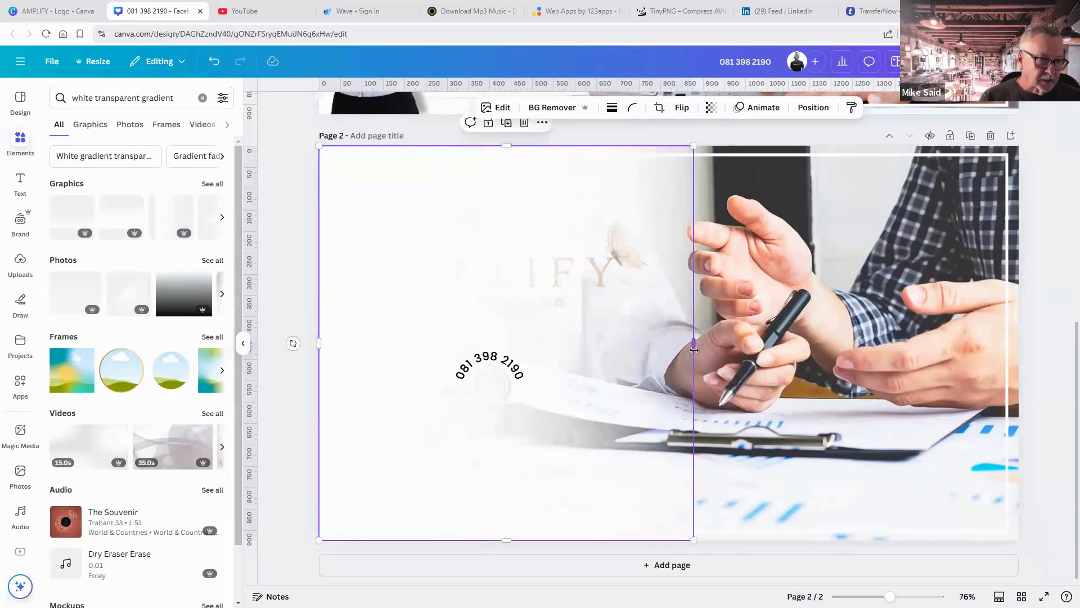
Move the gradient below the logo, woman and WhatsApp icon in the layer order.
left_click(812, 112)
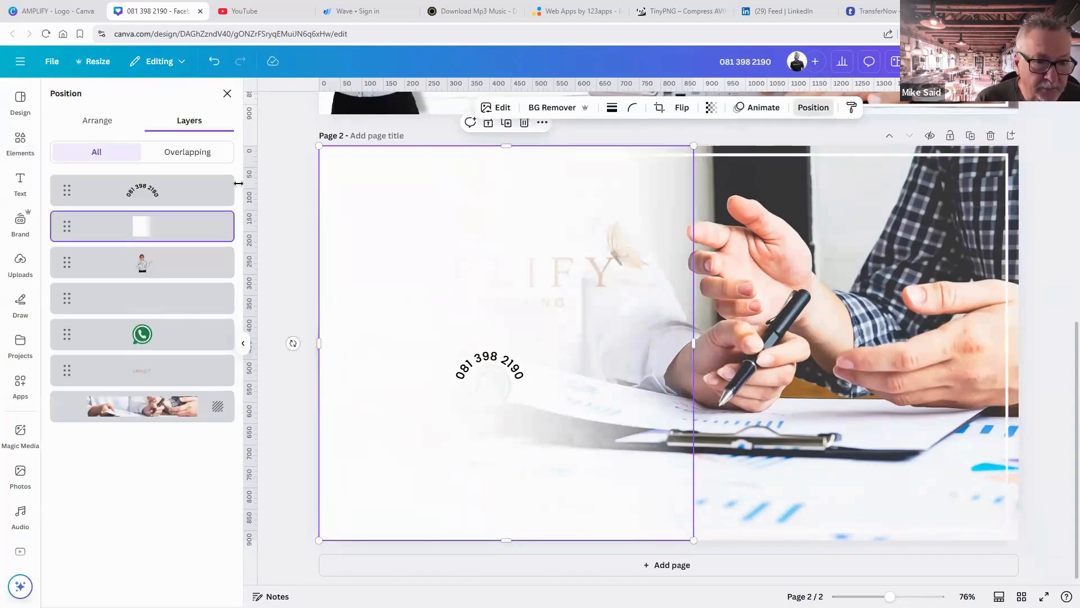
left_click_drag(172, 226, 166, 383)
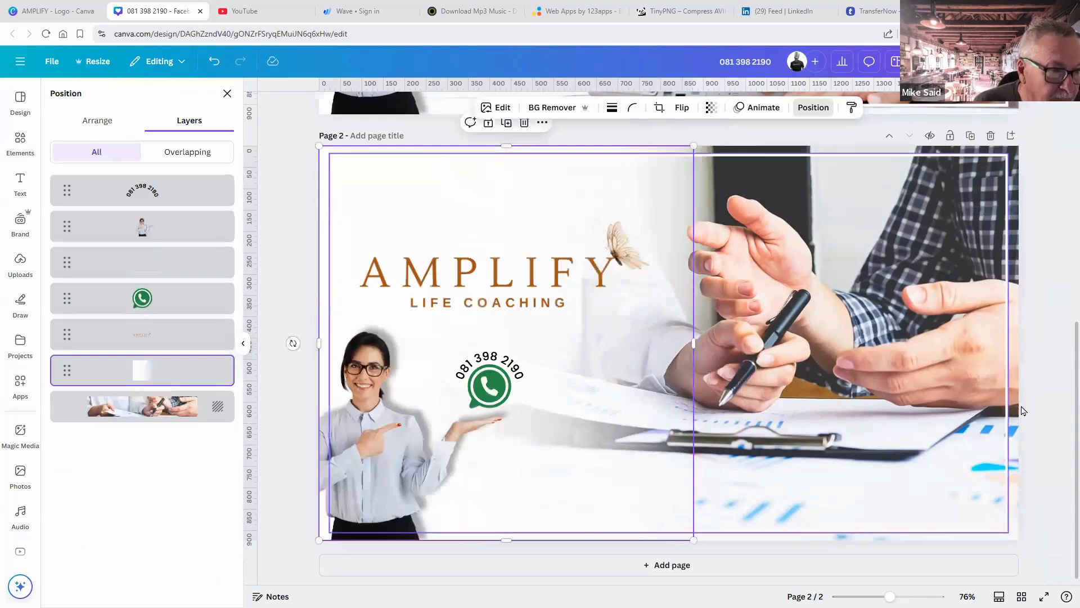
key("Escape")
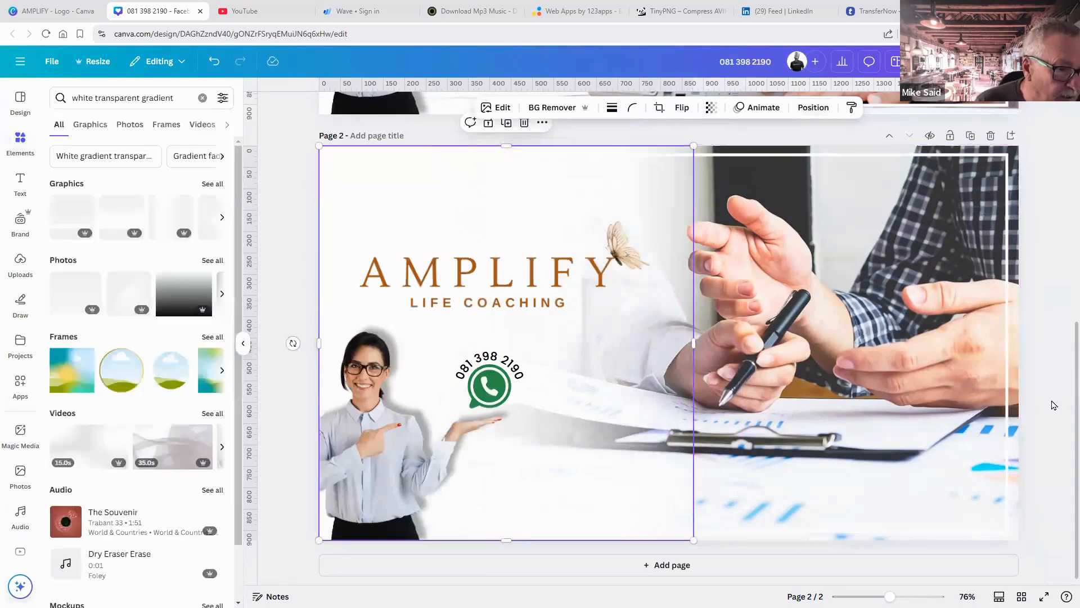
key("Escape")
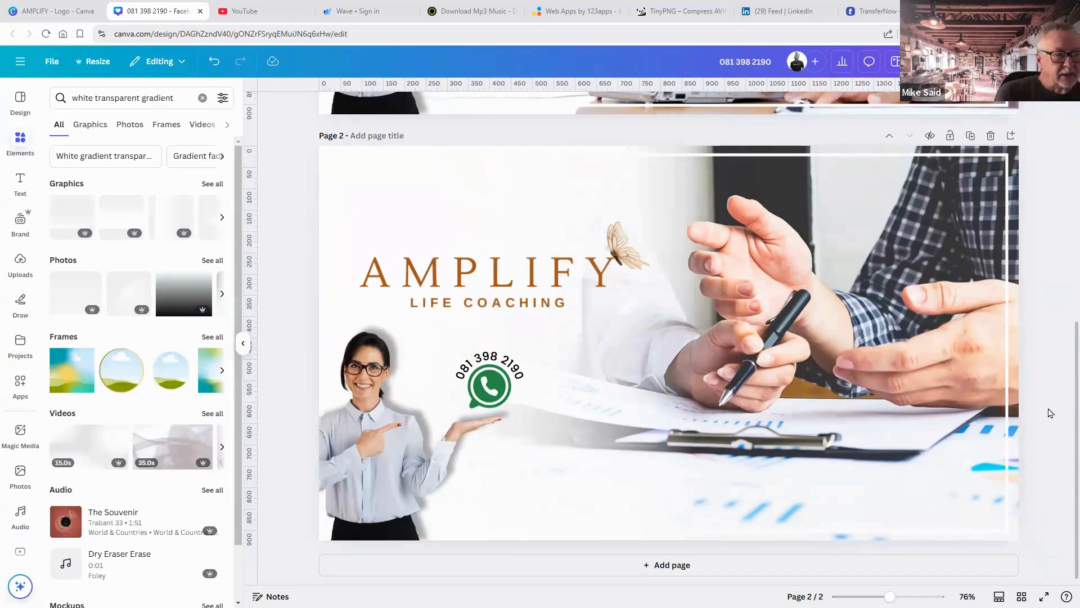
scroll(1037, 415, "up", 7)
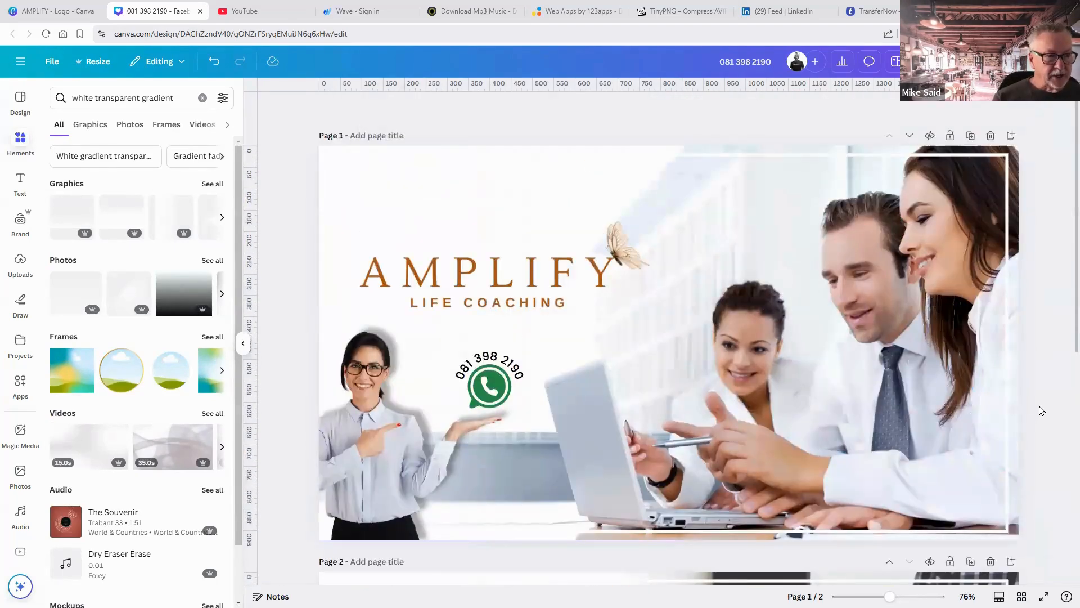
scroll(673, 207, "down", 2)
scroll(608, 159, "up", 2)
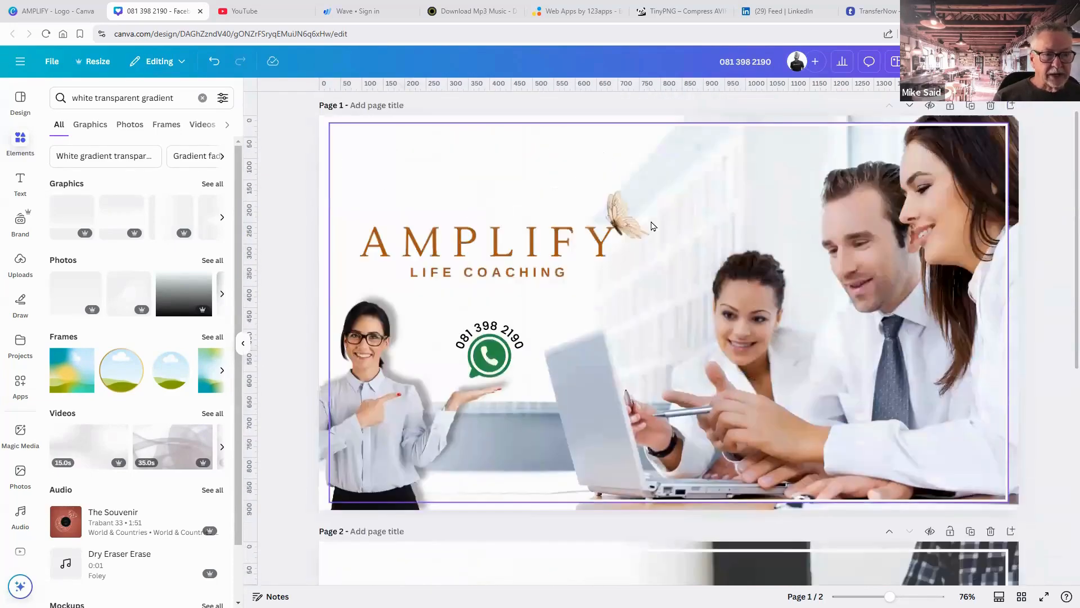
scroll(653, 226, "up", 1)
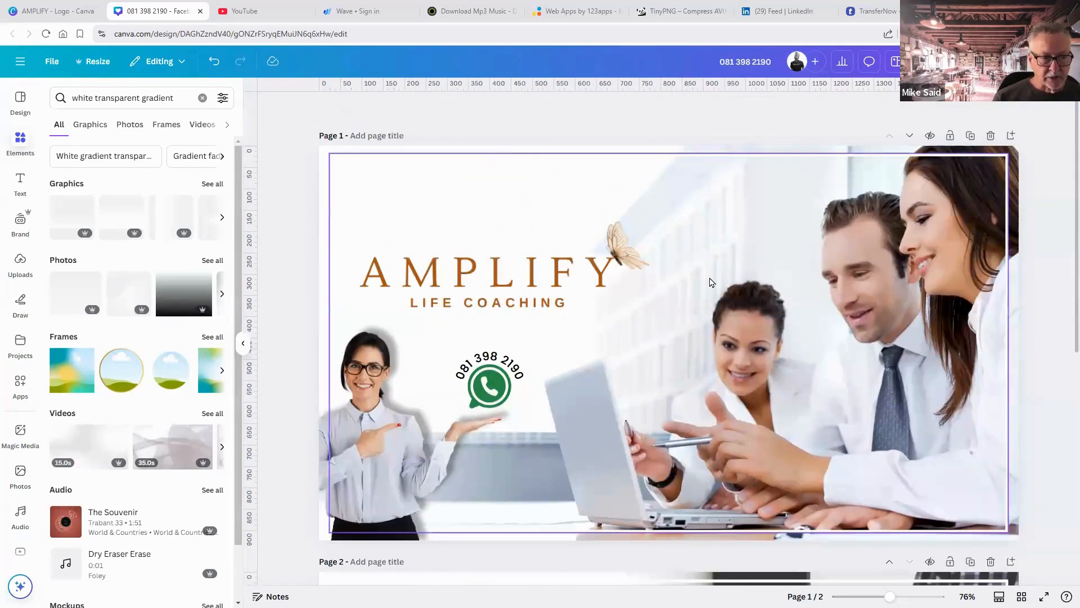
scroll(710, 281, "down", 6)
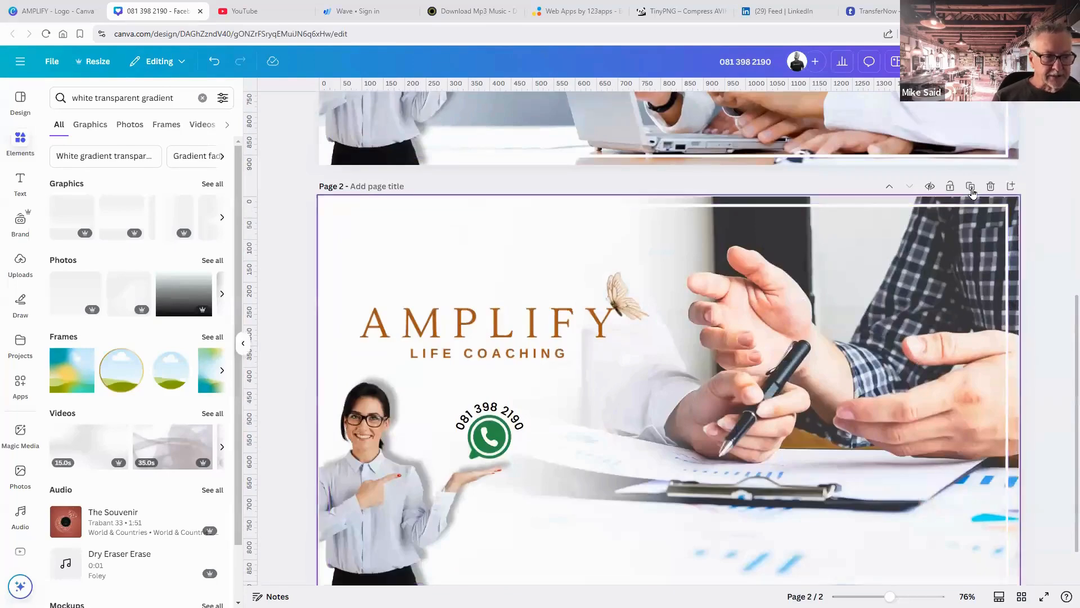
left_click(971, 187)
scroll(929, 280, "up", 1)
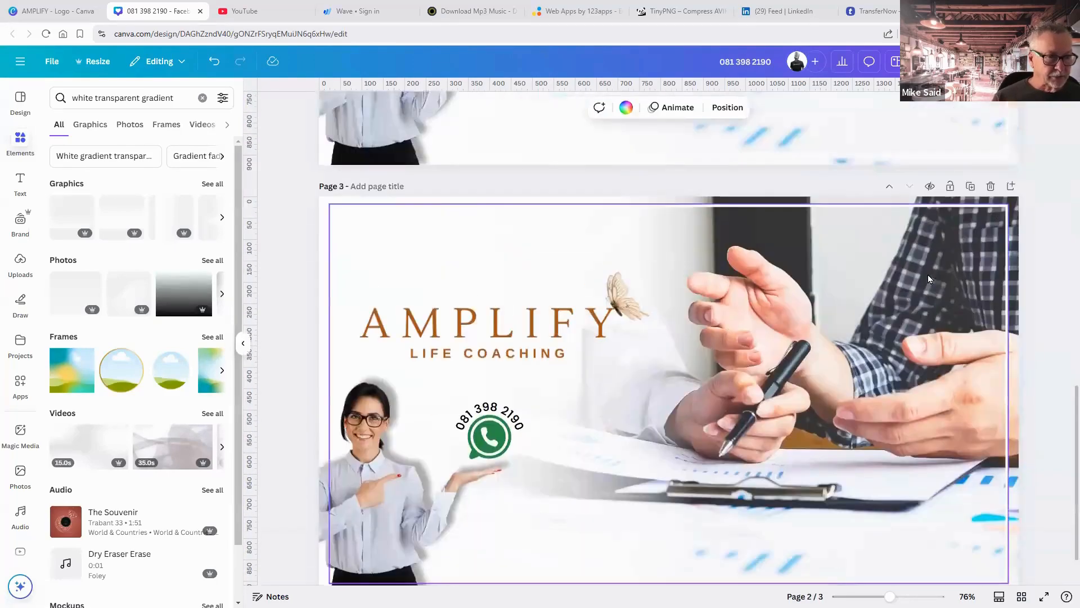
scroll(704, 239, "down", 1)
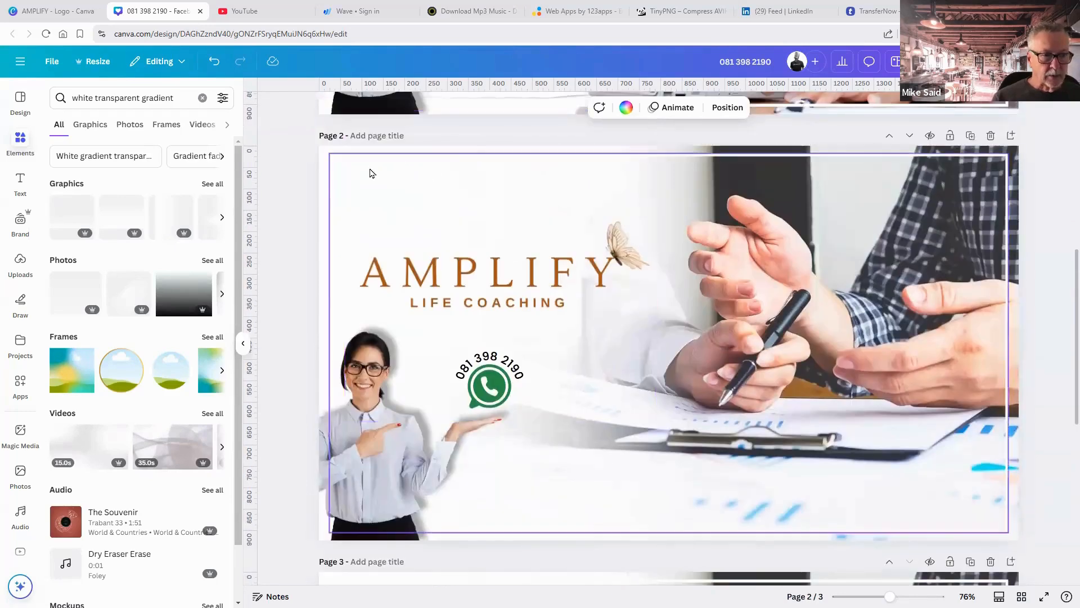
left_click(322, 163)
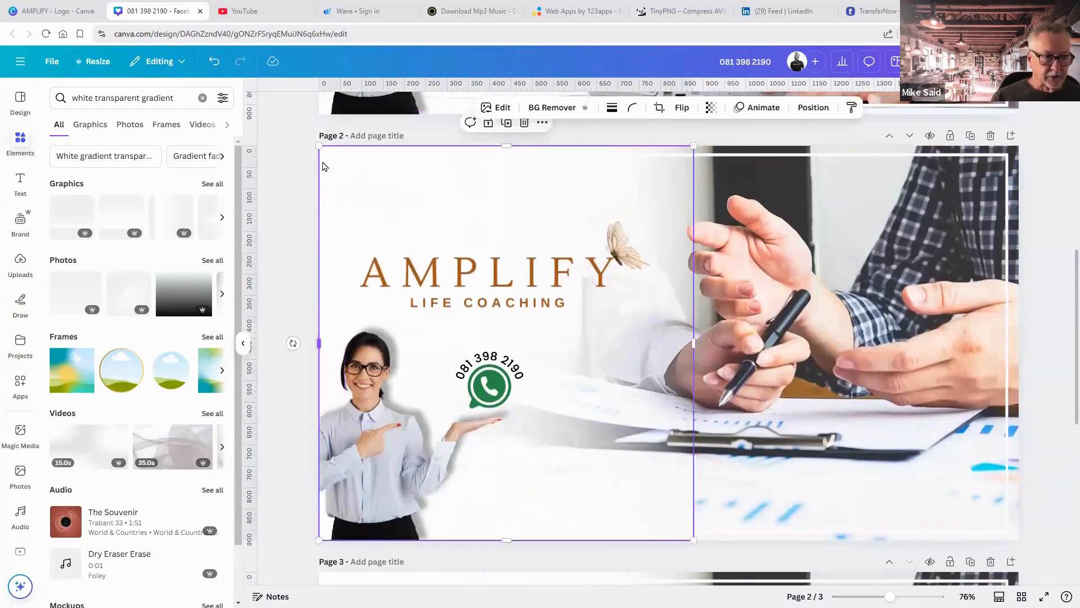
key("Delete")
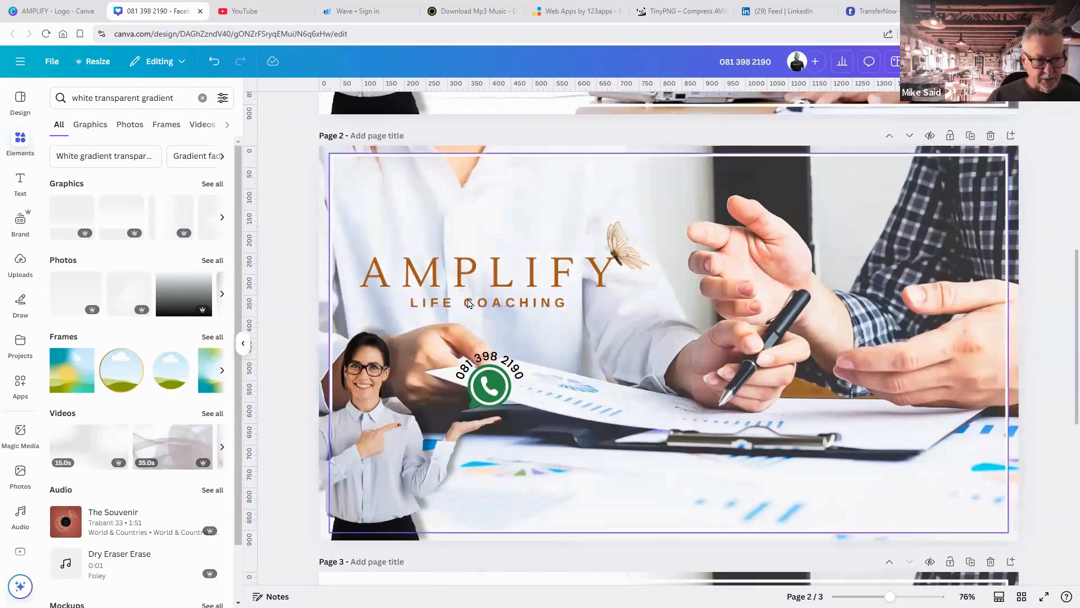
scroll(491, 298, "down", 6)
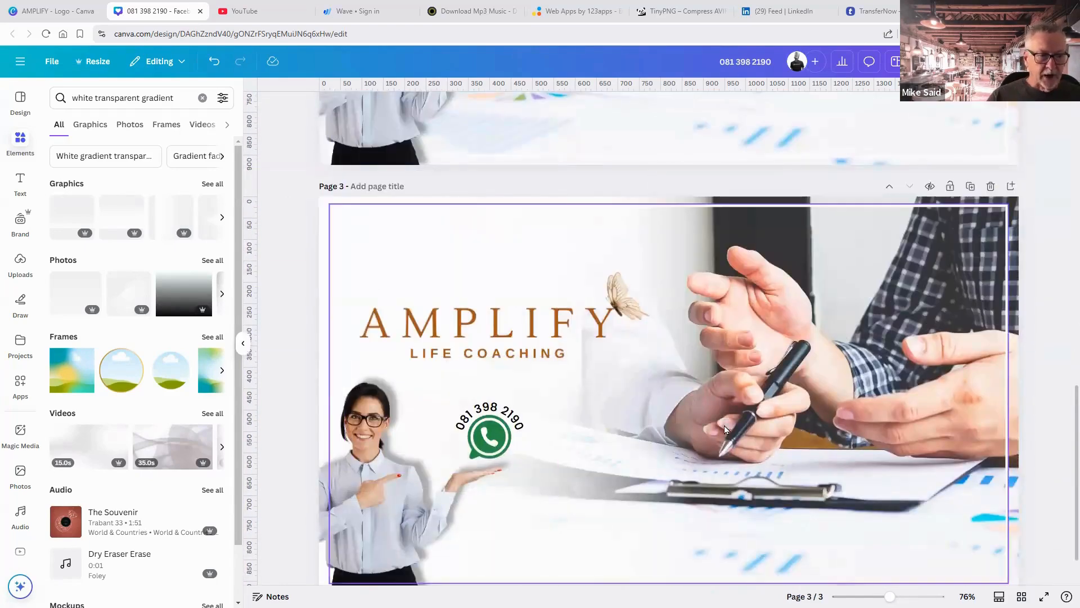
scroll(725, 430, "down", 1)
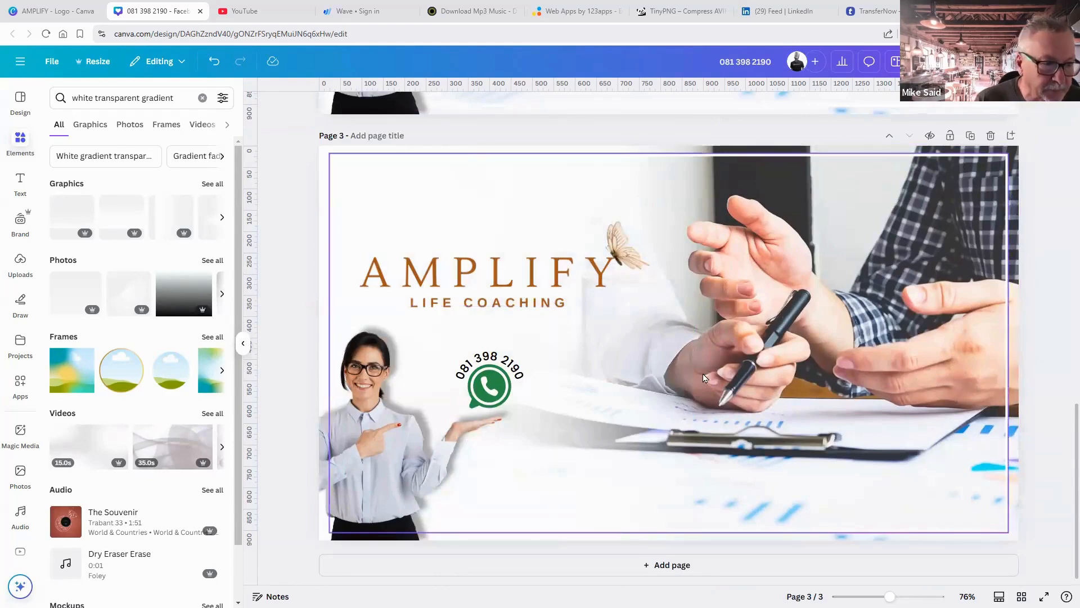
scroll(704, 377, "up", 2)
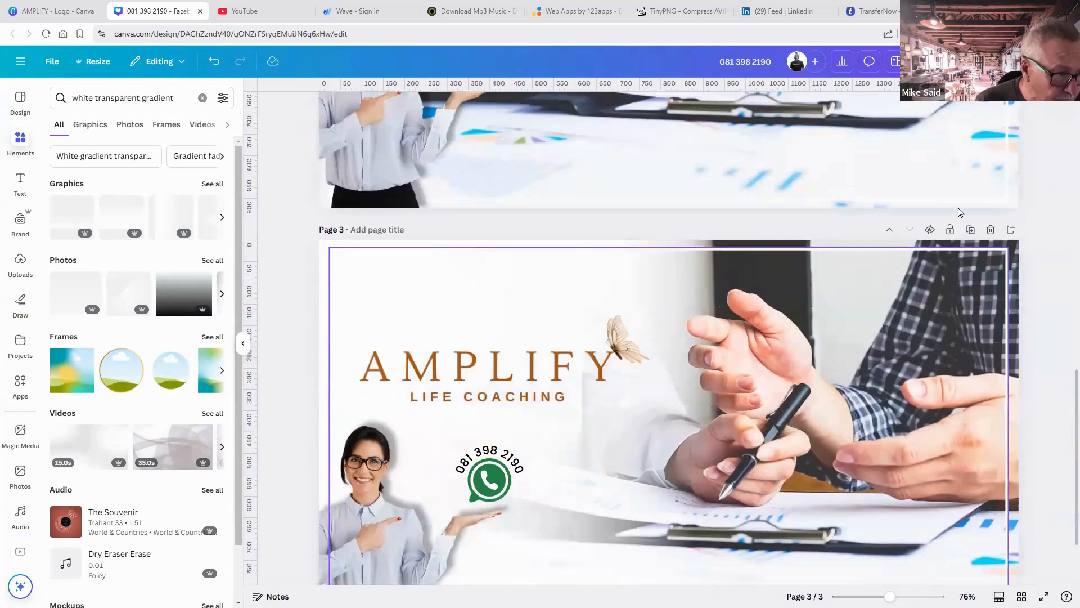
scroll(961, 211, "up", 7)
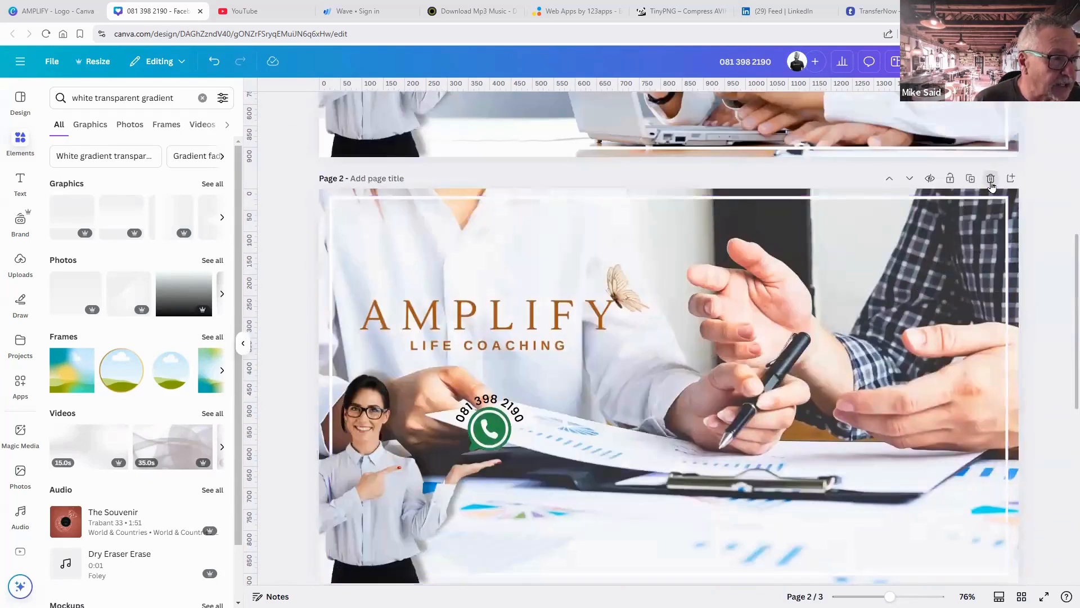
Delete the duplicate white-framed page.
left_click(990, 180)
scroll(682, 211, "up", 7)
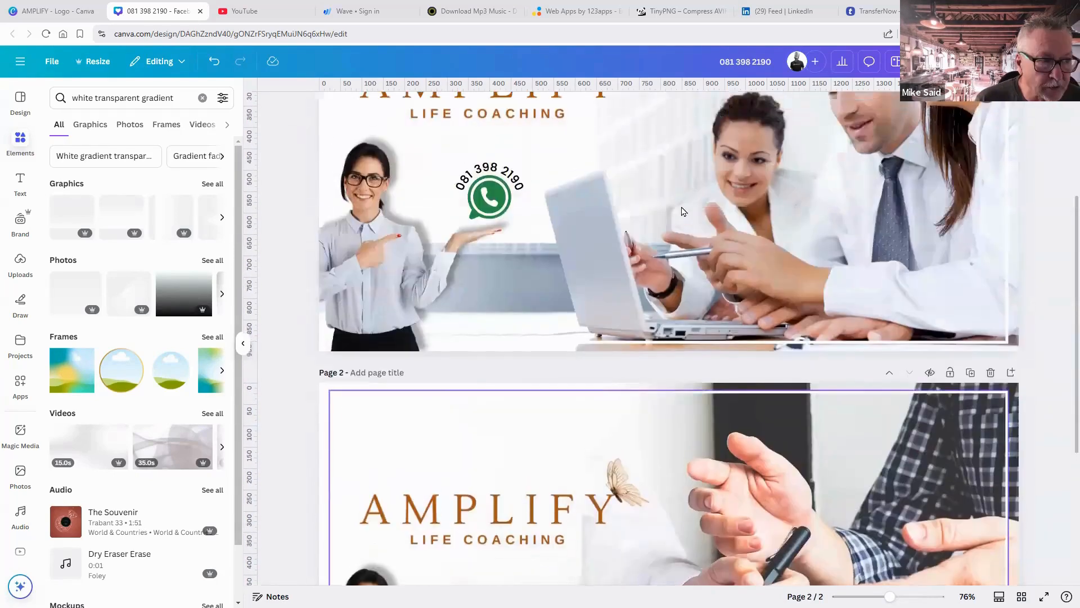
scroll(683, 210, "down", 7)
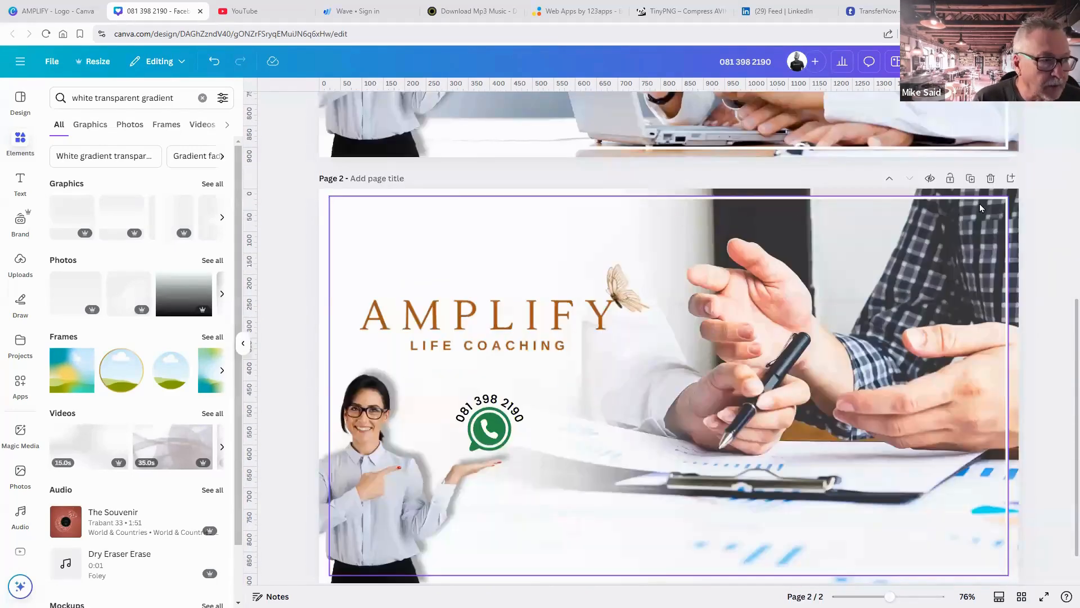
Change the rectangular frame's border colour to the brown photo colour.
left_click(981, 208)
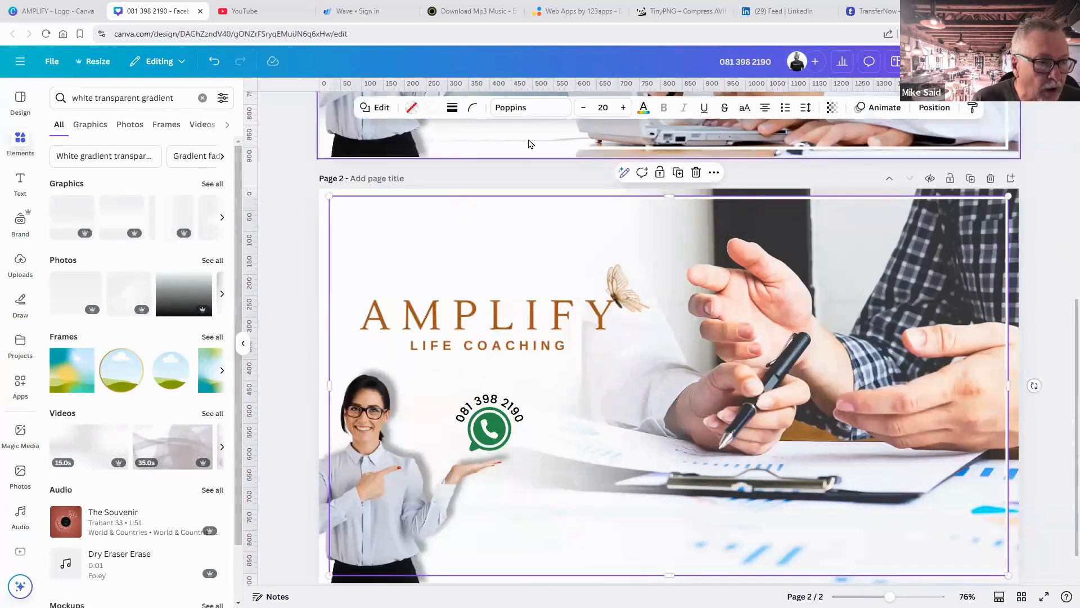
left_click(453, 110)
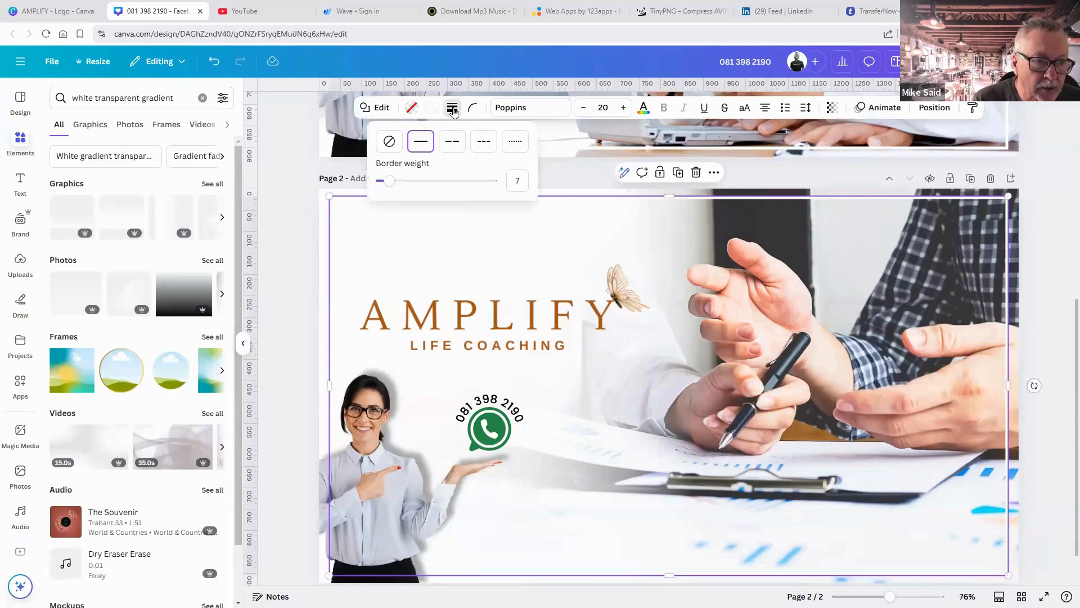
left_click(453, 109)
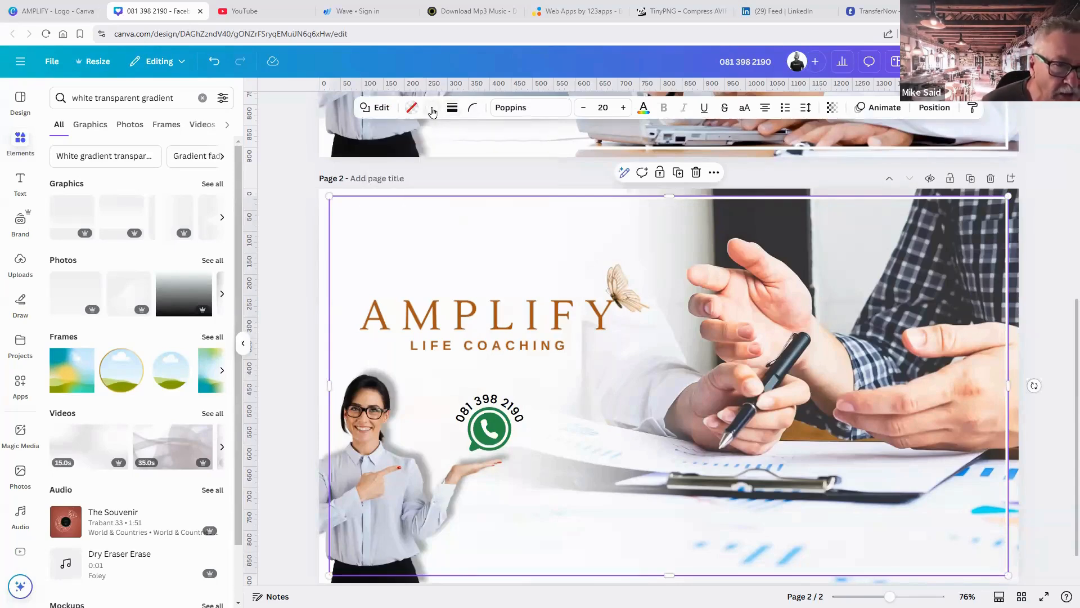
left_click(432, 110)
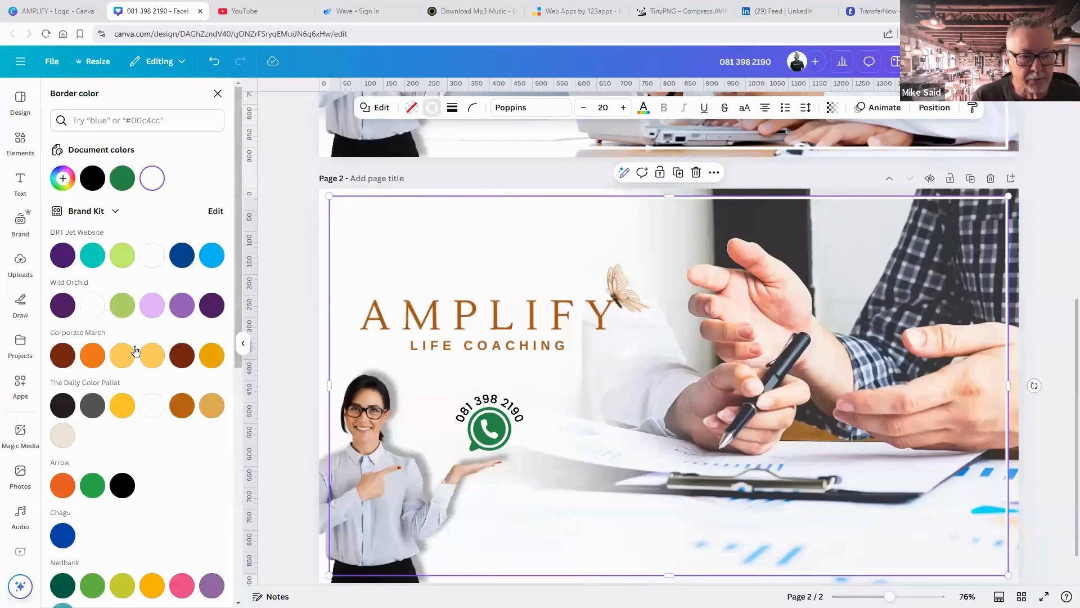
scroll(135, 350, "down", 5)
scroll(135, 351, "down", 2)
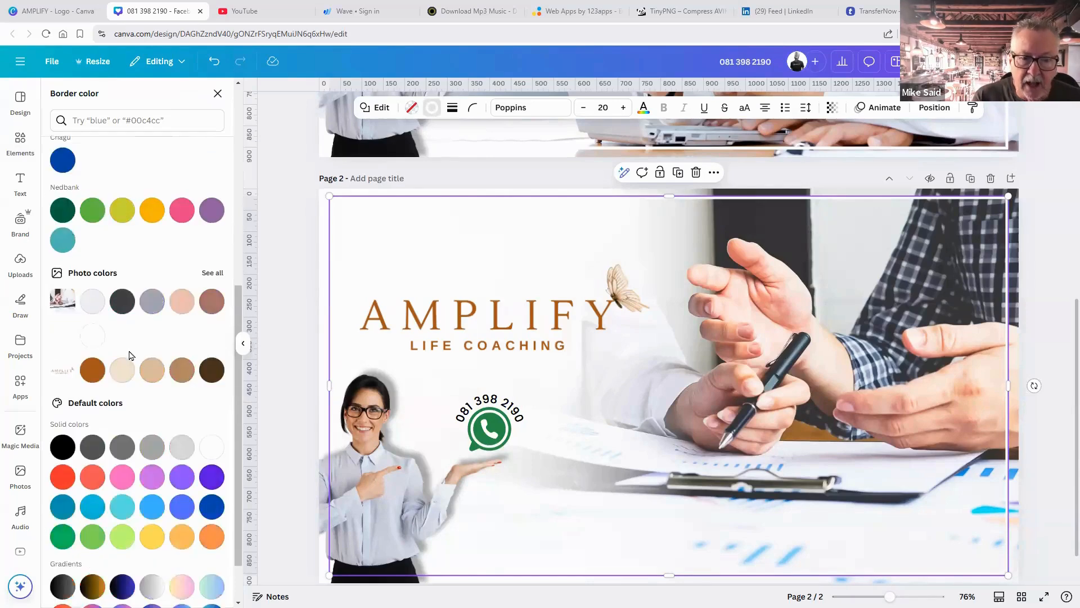
left_click(93, 372)
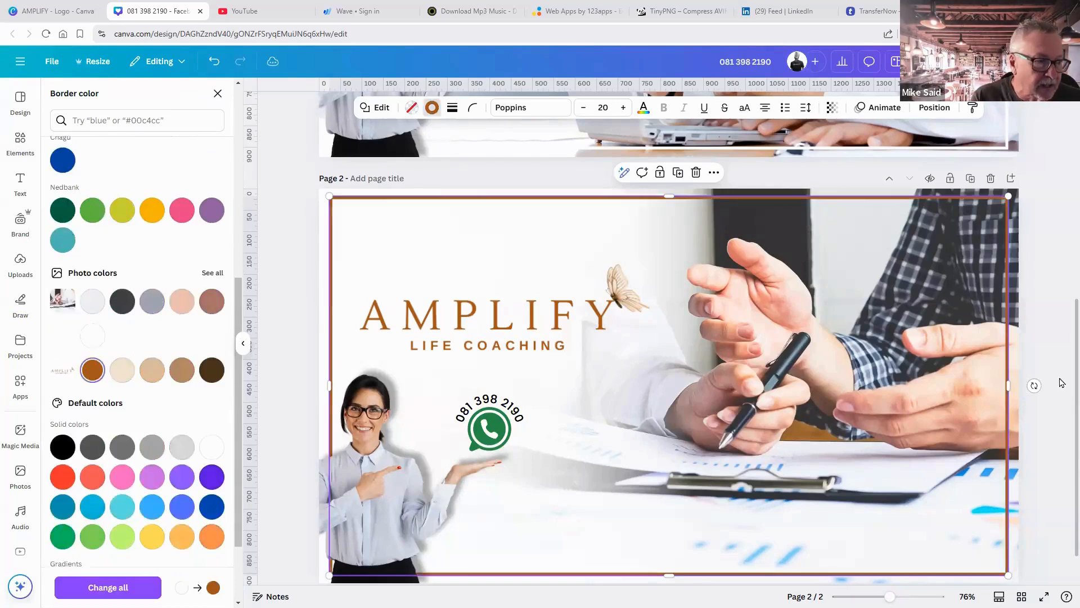
Move the brown frame down in Layers, just above the background photo.
left_click(1049, 380)
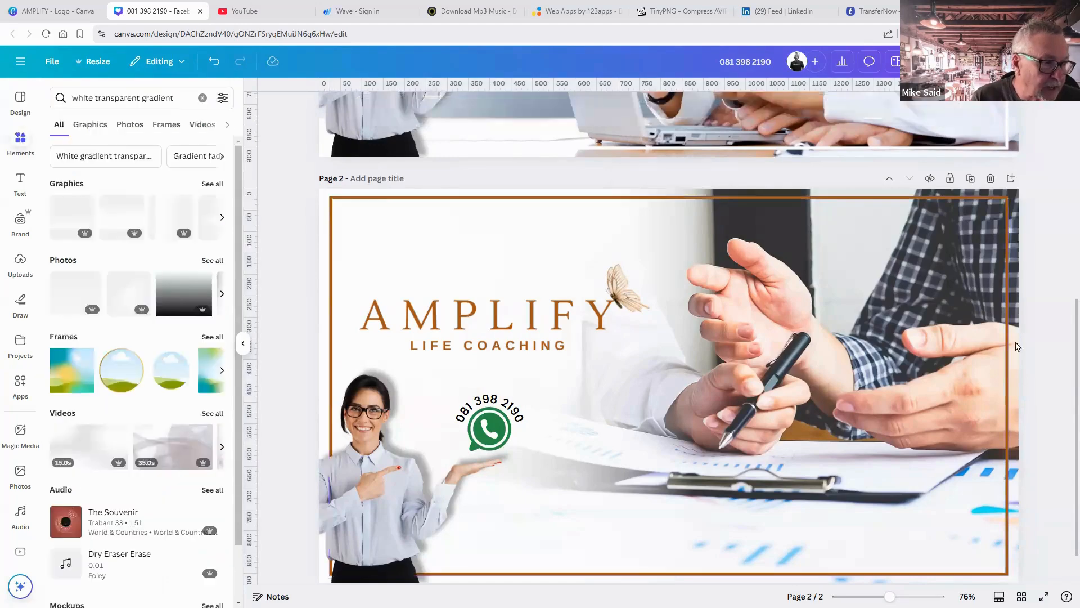
left_click(990, 326)
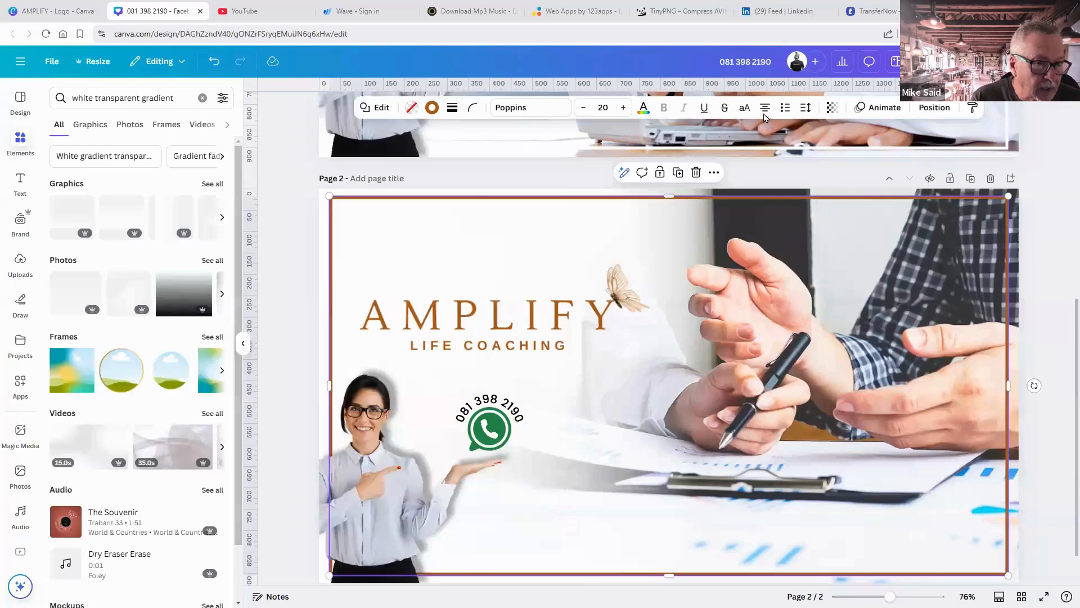
left_click(933, 108)
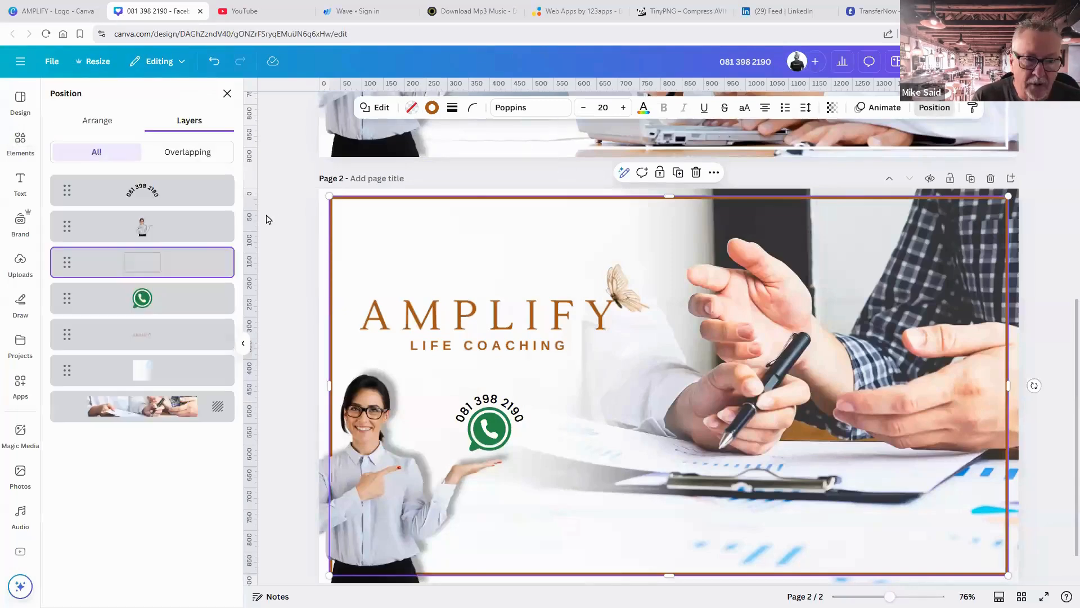
left_click_drag(175, 264, 177, 391)
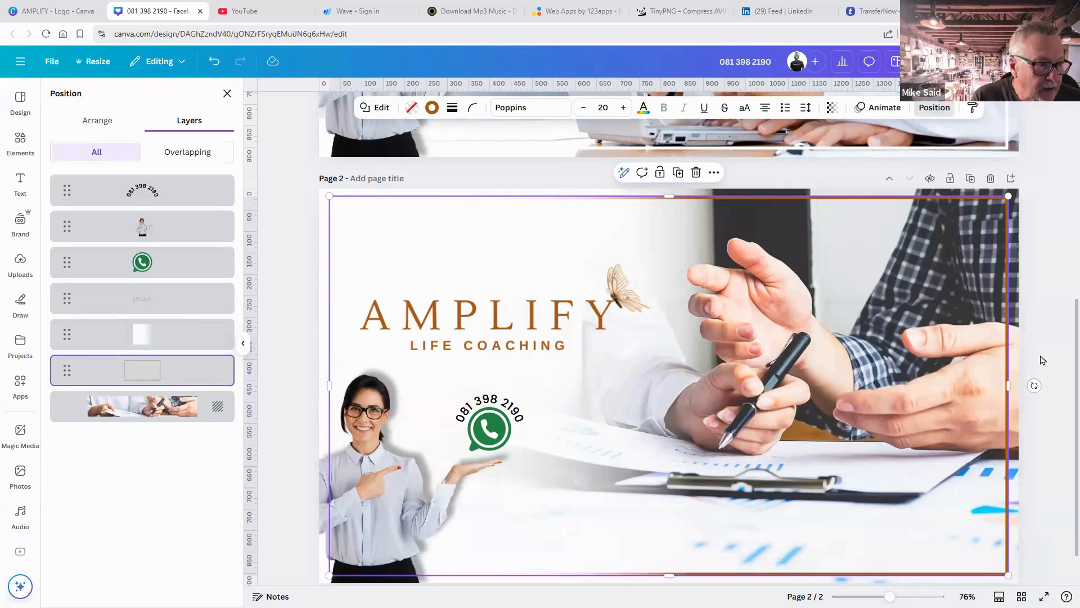
left_click(1041, 359)
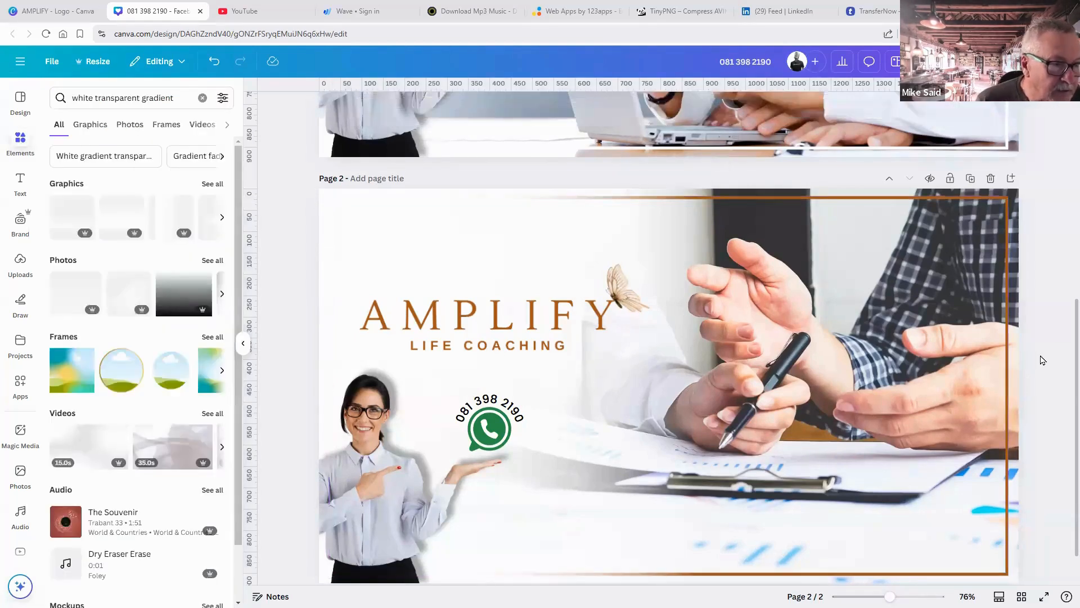
Duplicate the brown-framed page 2 as a new page 3.
scroll(1041, 359, "up", 7)
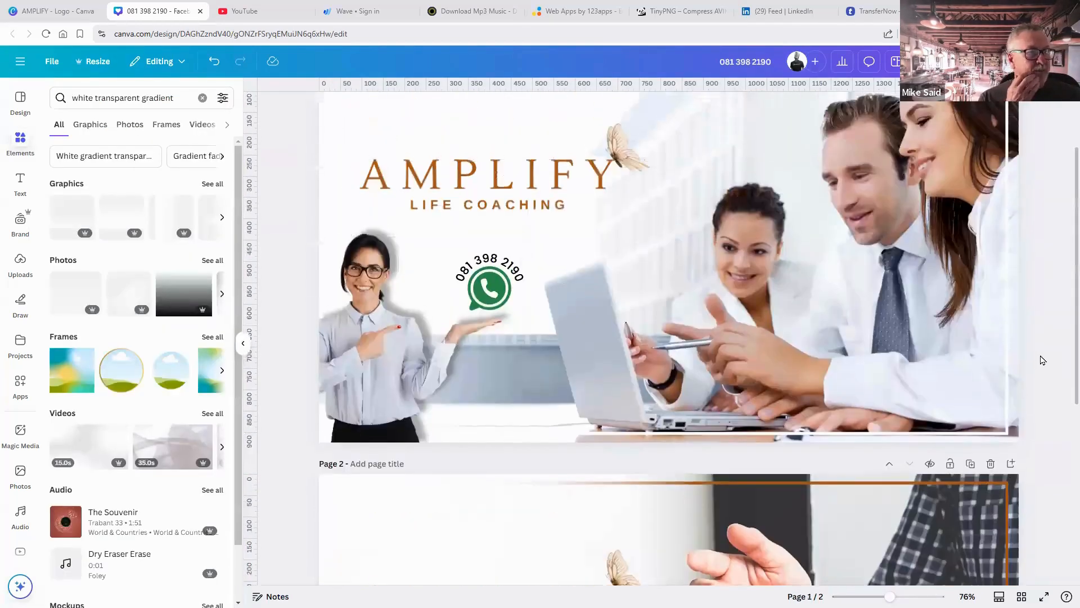
scroll(1044, 362, "down", 7)
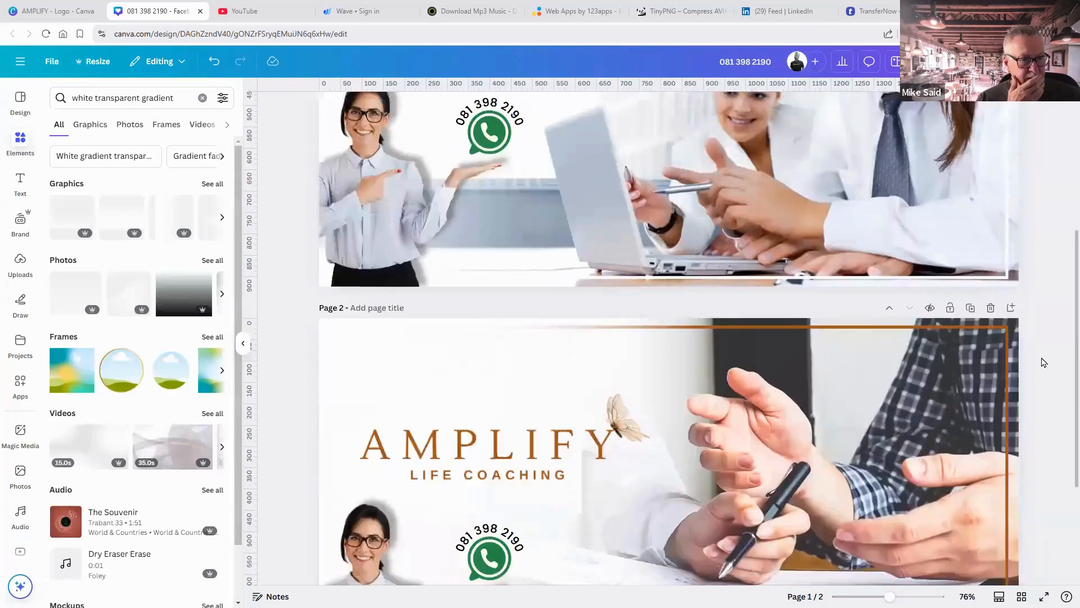
scroll(1044, 363, "up", 7)
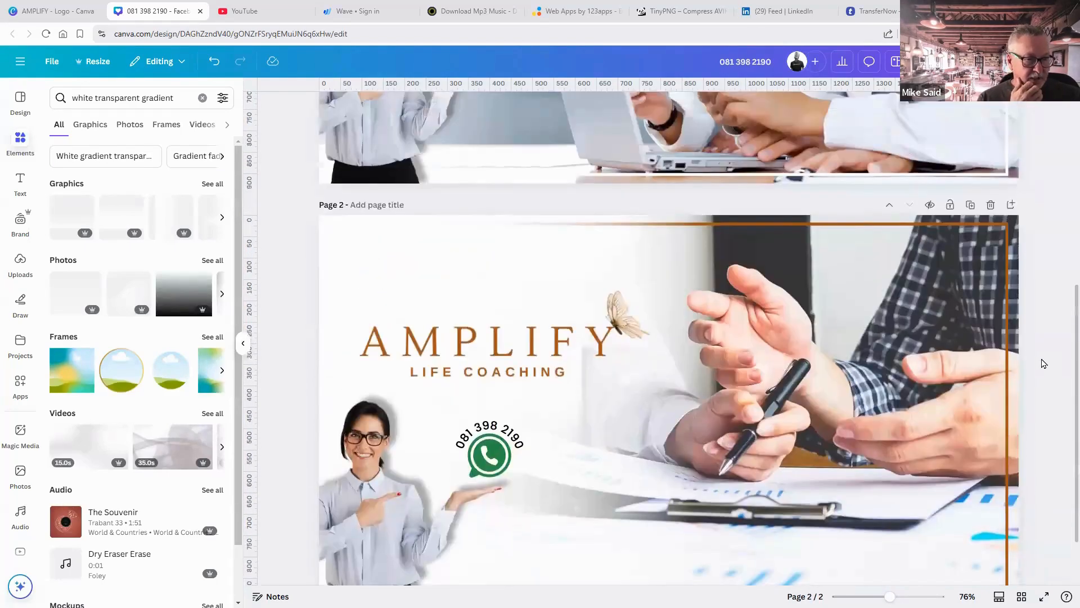
scroll(1044, 363, "down", 5)
scroll(1044, 363, "down", 2)
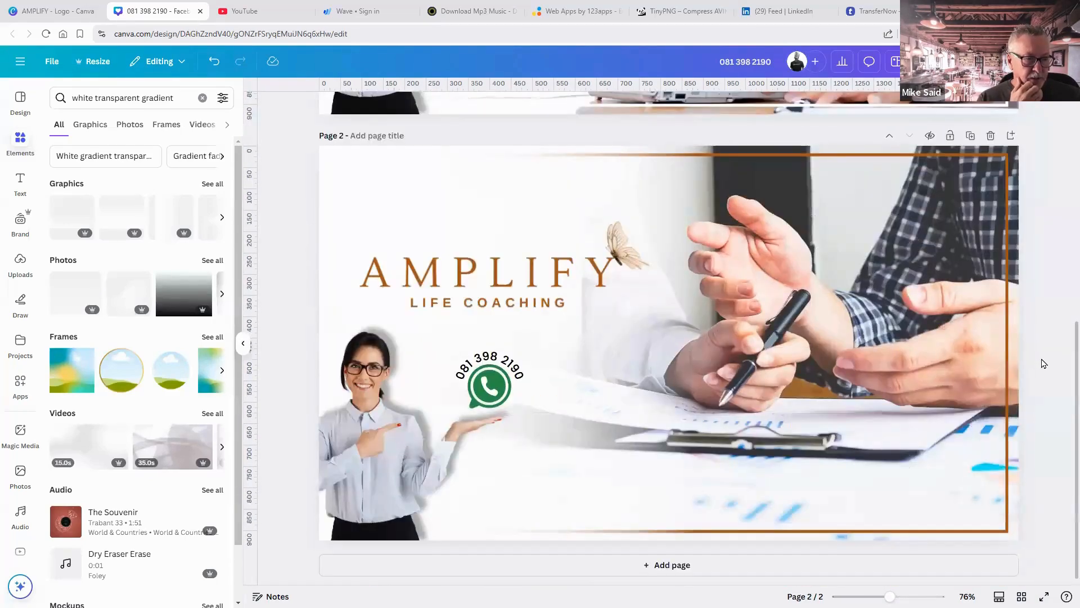
scroll(1042, 361, "up", 2)
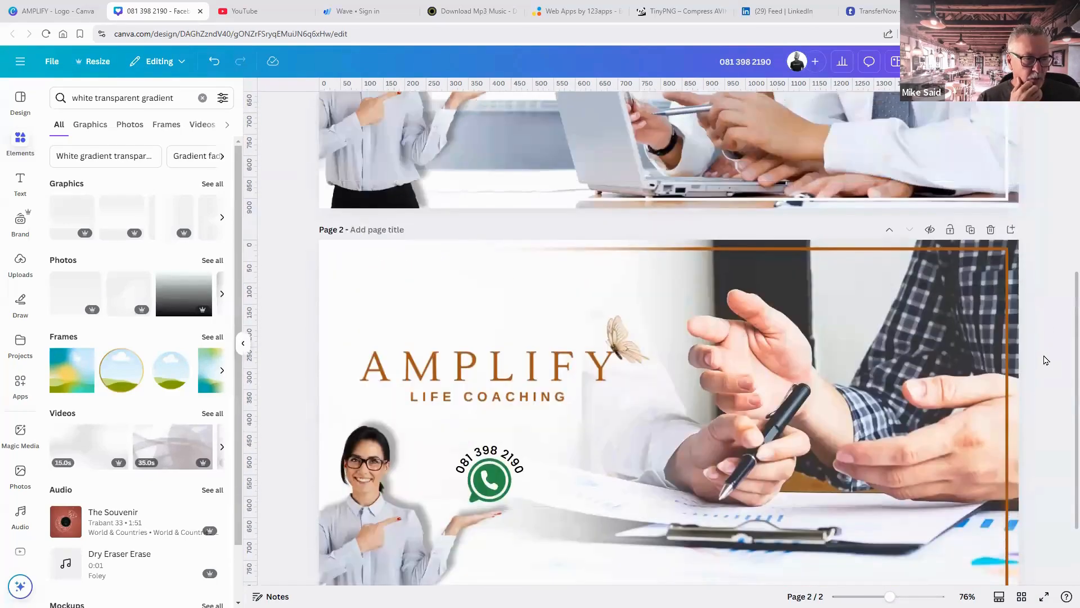
left_click(970, 230)
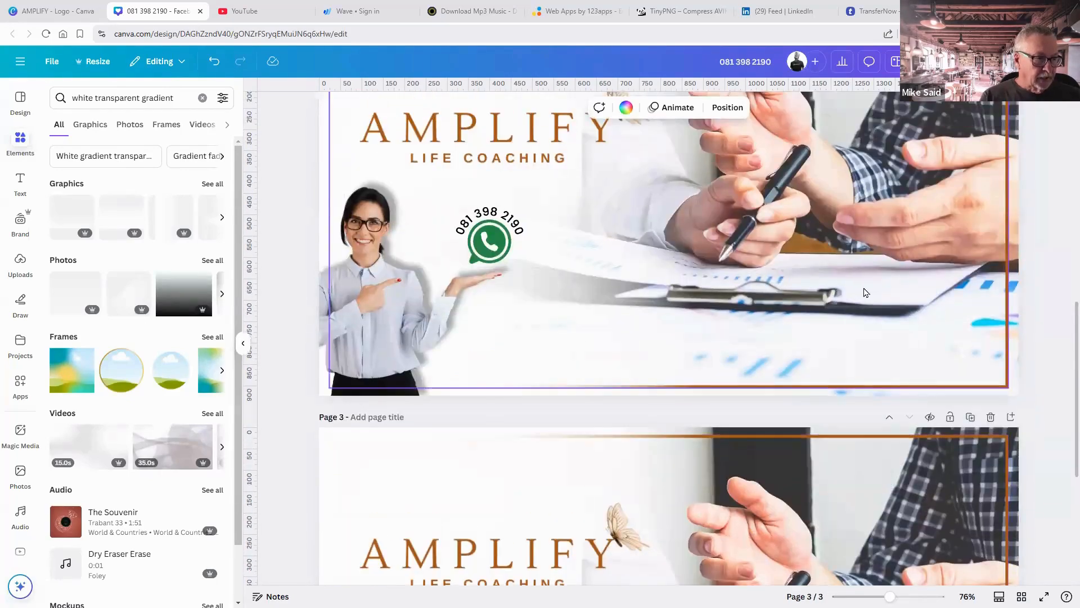
Set page 2's frame border back to white and review the pages.
left_click(865, 292)
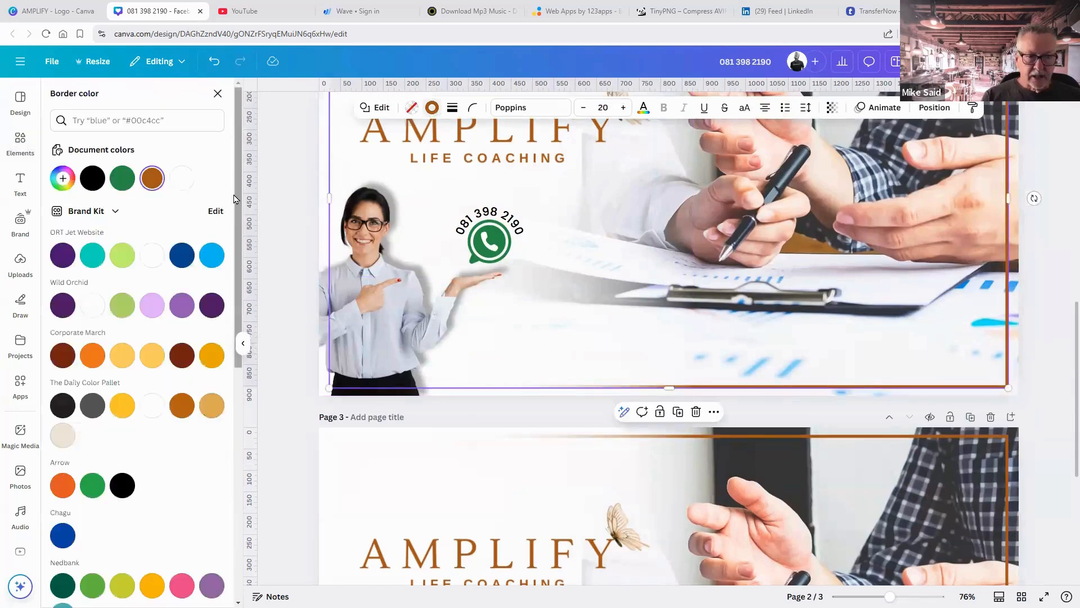
left_click(185, 179)
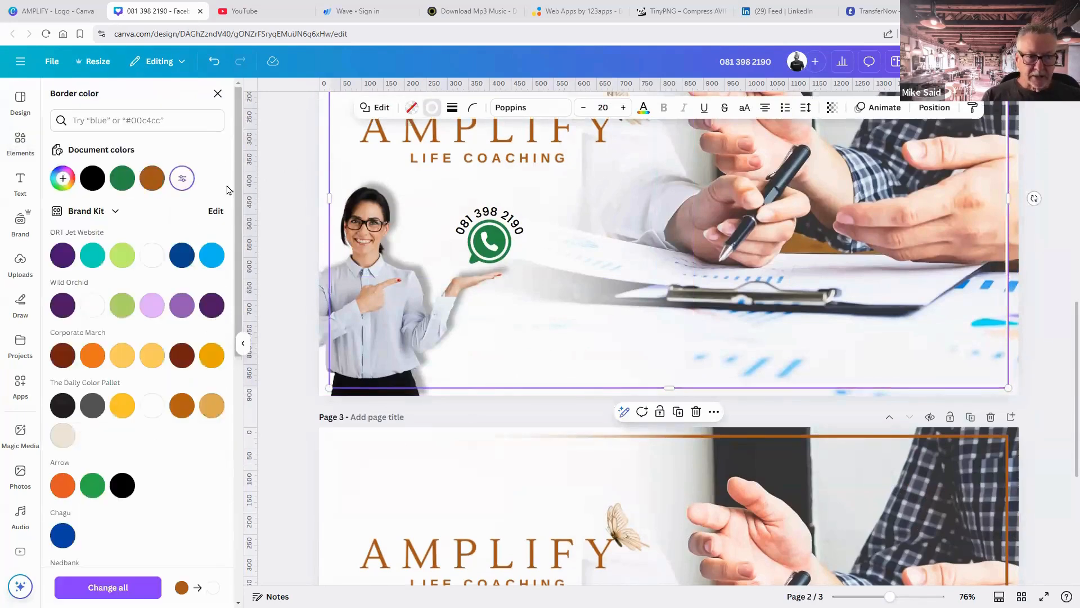
left_click(1044, 300)
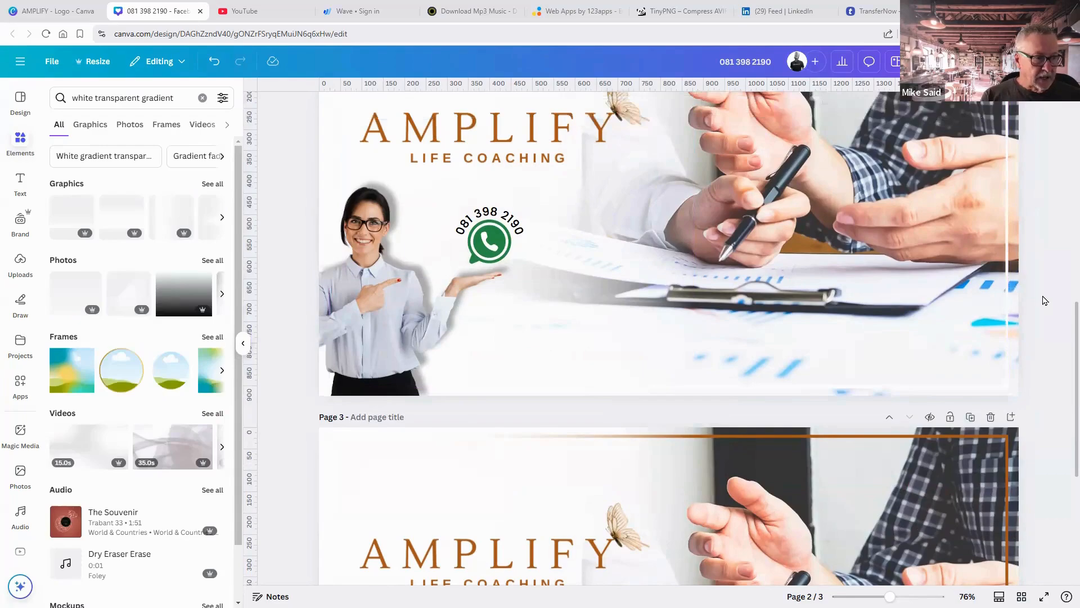
scroll(1045, 300, "up", 10)
scroll(1045, 300, "down", 10)
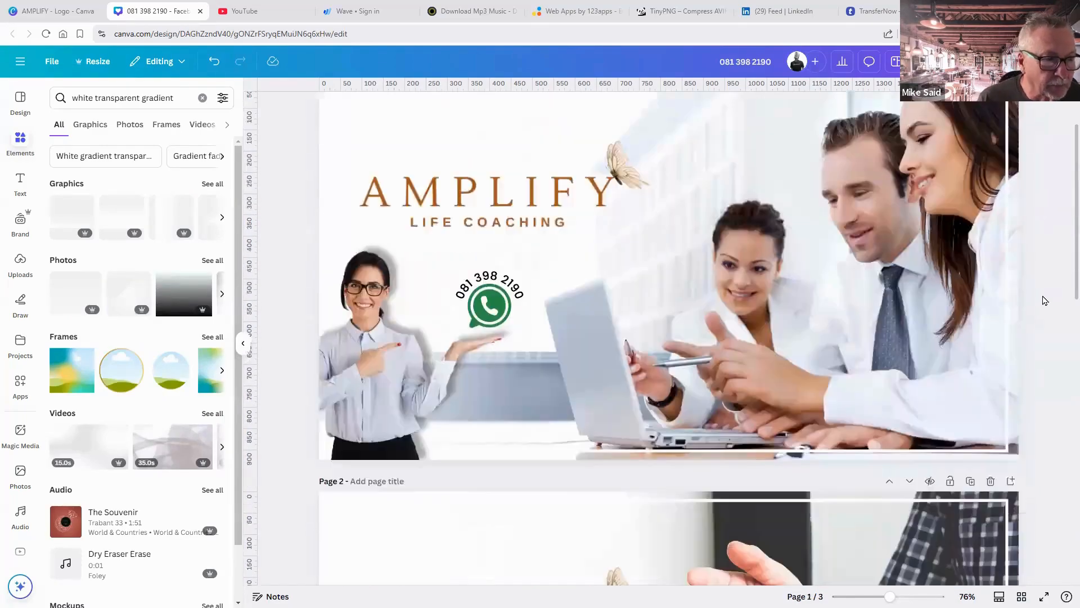
scroll(1045, 302, "down", 4)
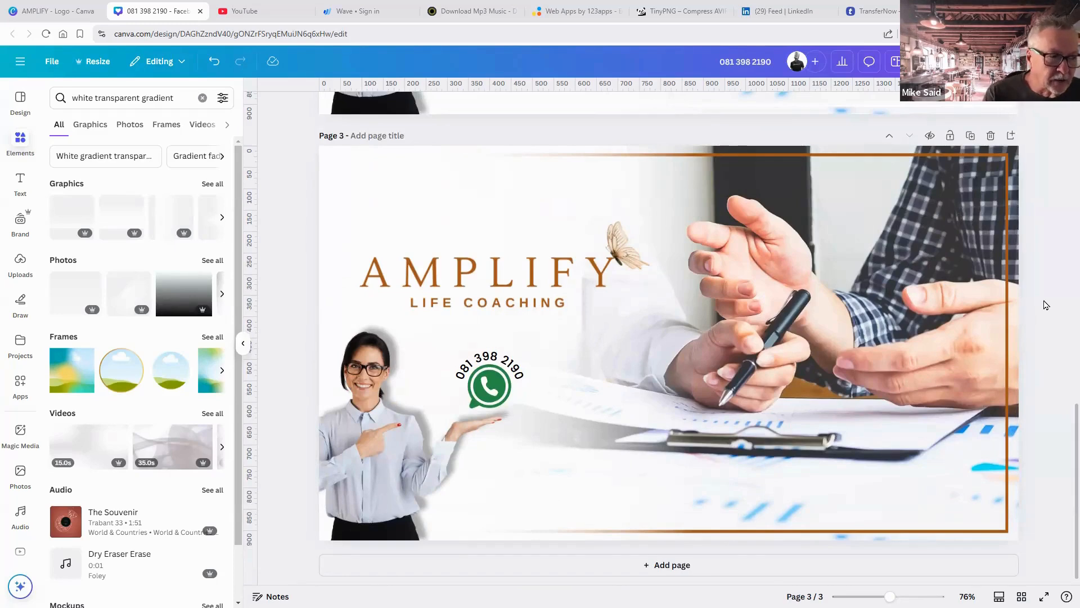
scroll(1045, 305, "up", 5)
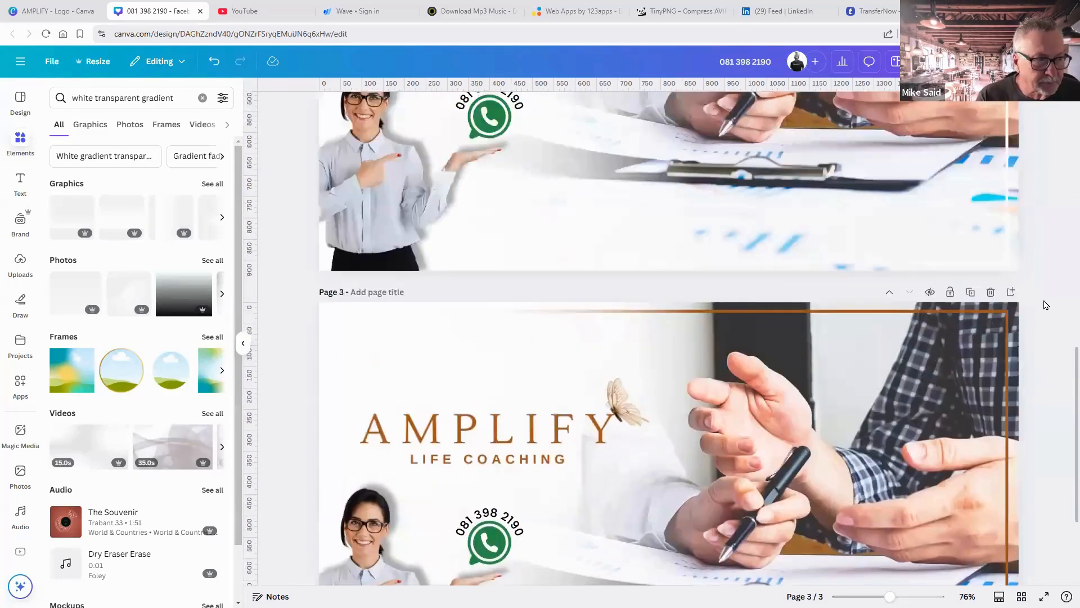
scroll(1045, 304, "up", 2)
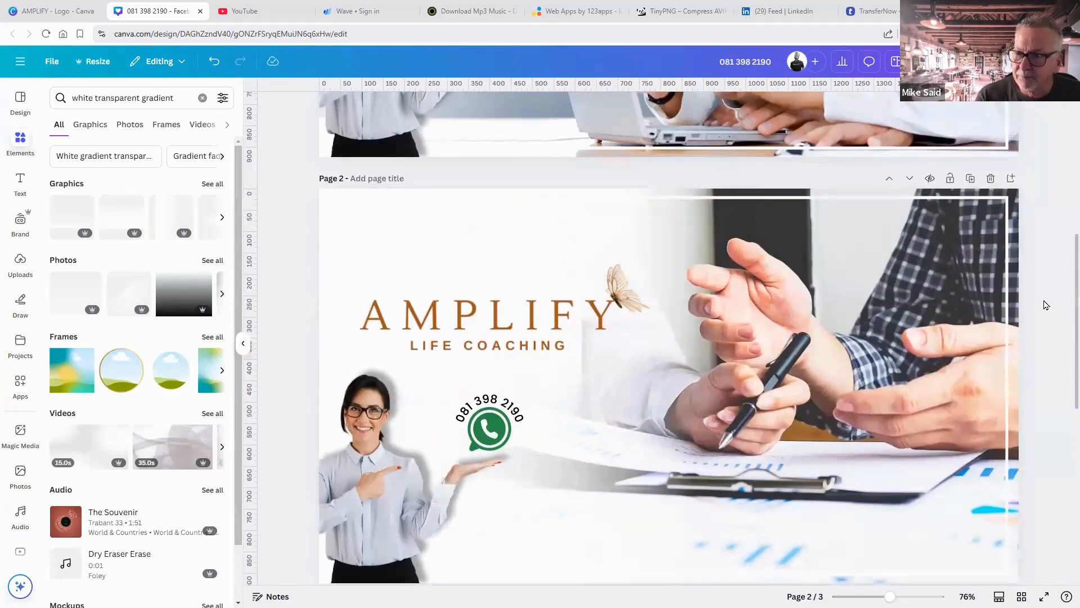
scroll(1044, 304, "up", 4)
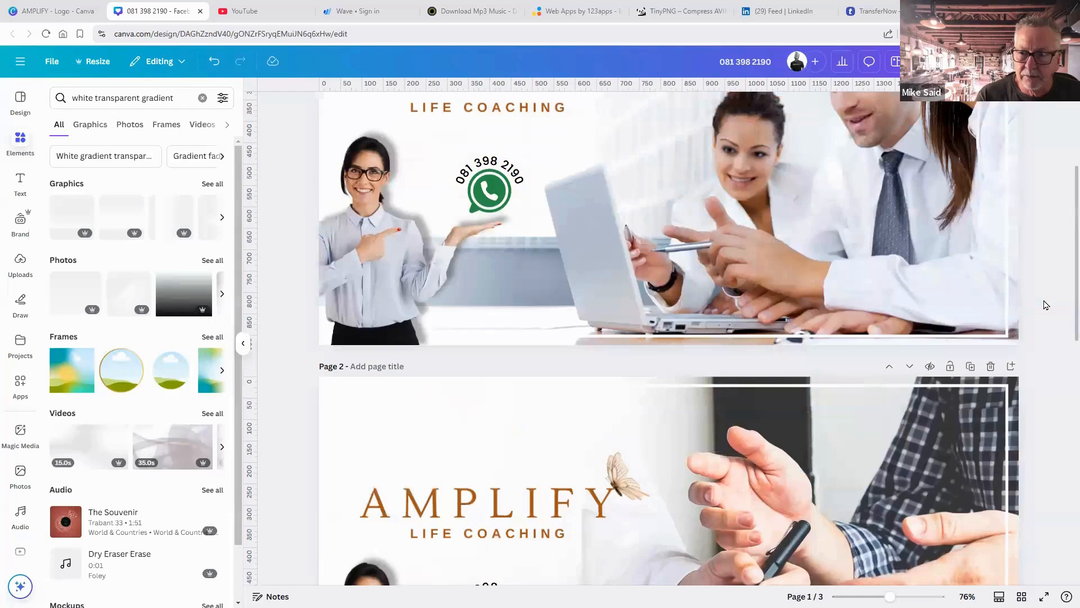
scroll(1045, 304, "up", 4)
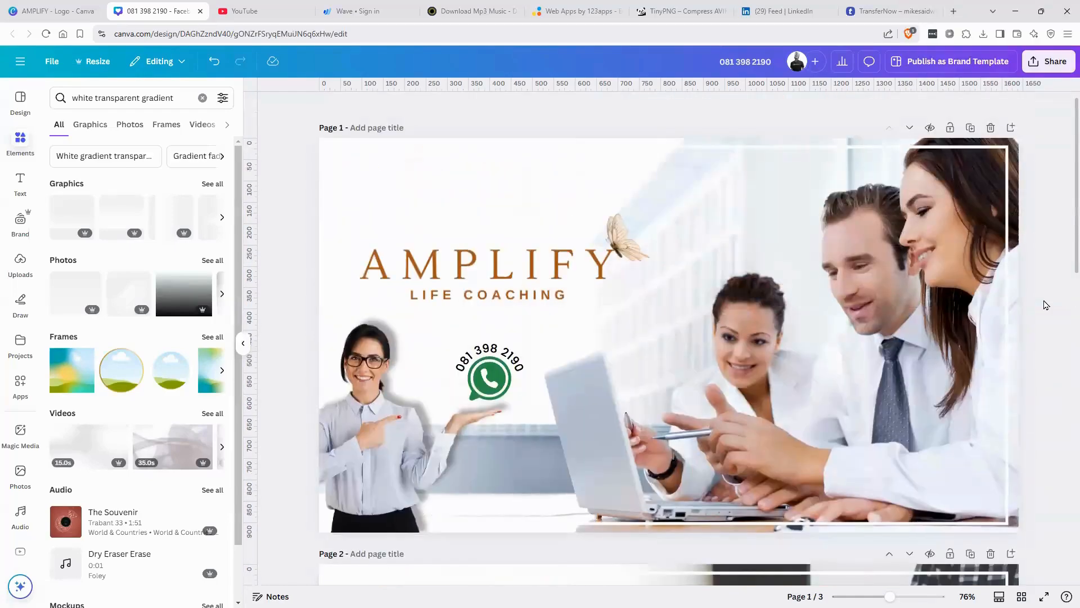
scroll(1044, 304, "down", 10)
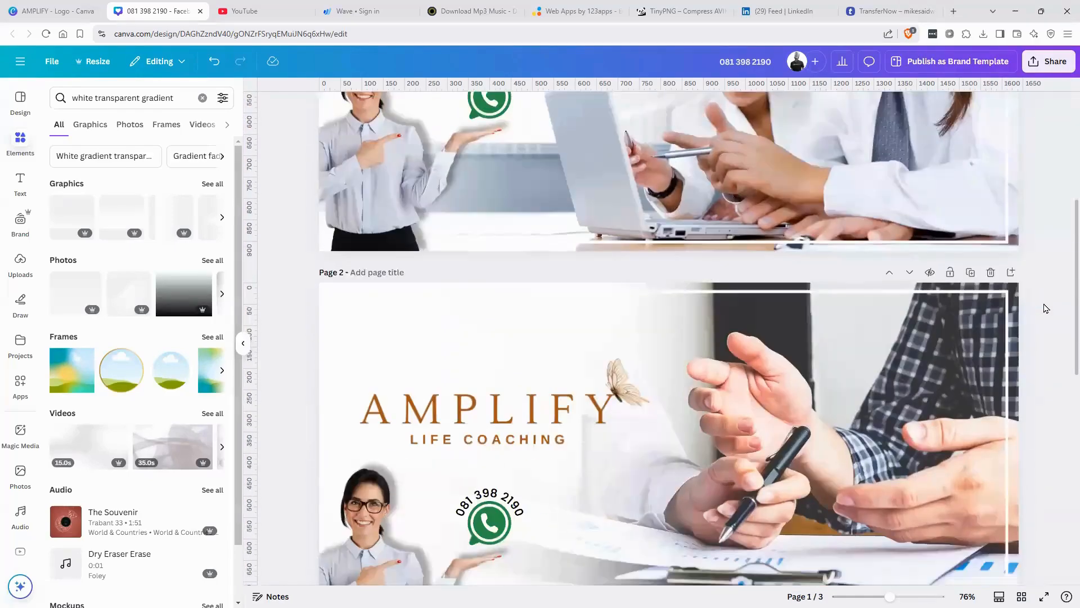
Delete pages 2 and 1, keeping only the brown-bordered AMPLIFY cover.
scroll(1046, 308, "down", 8)
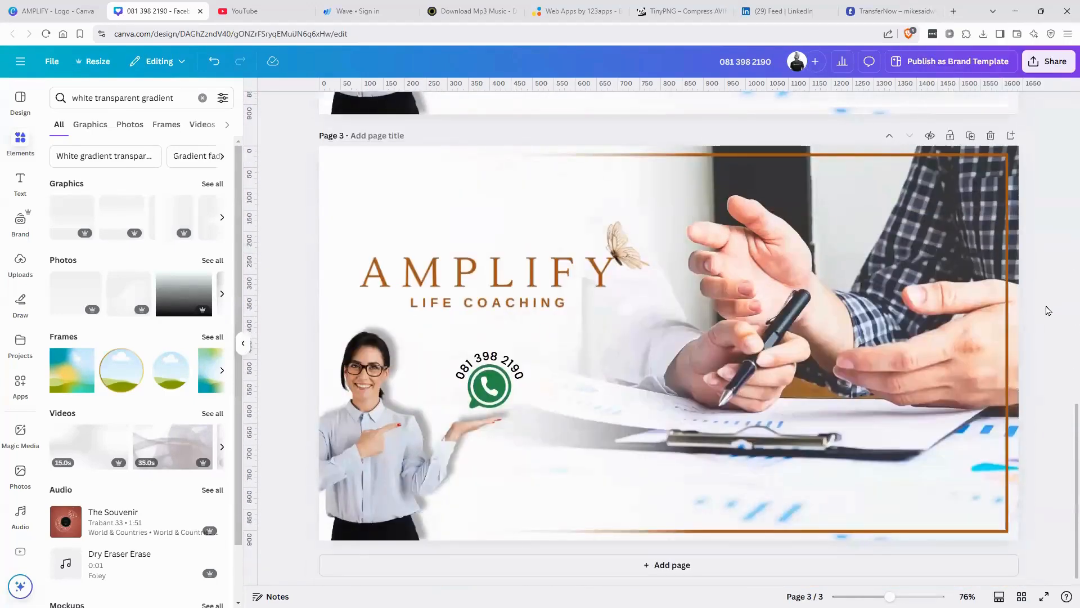
scroll(1047, 310, "up", 8)
scroll(1047, 311, "down", 4)
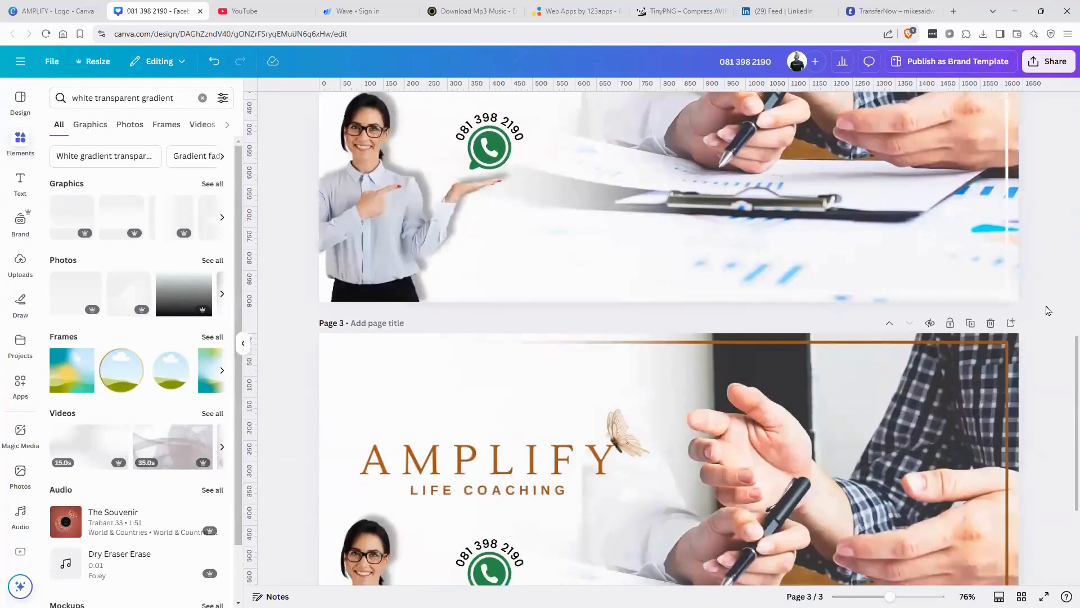
scroll(1049, 312, "up", 4)
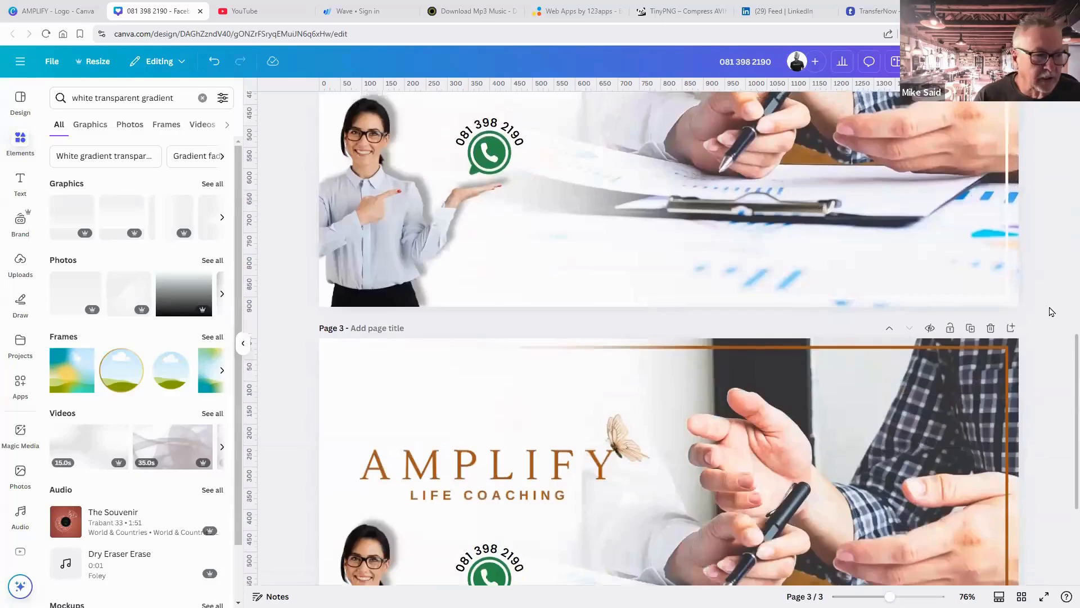
scroll(1052, 312, "up", 3)
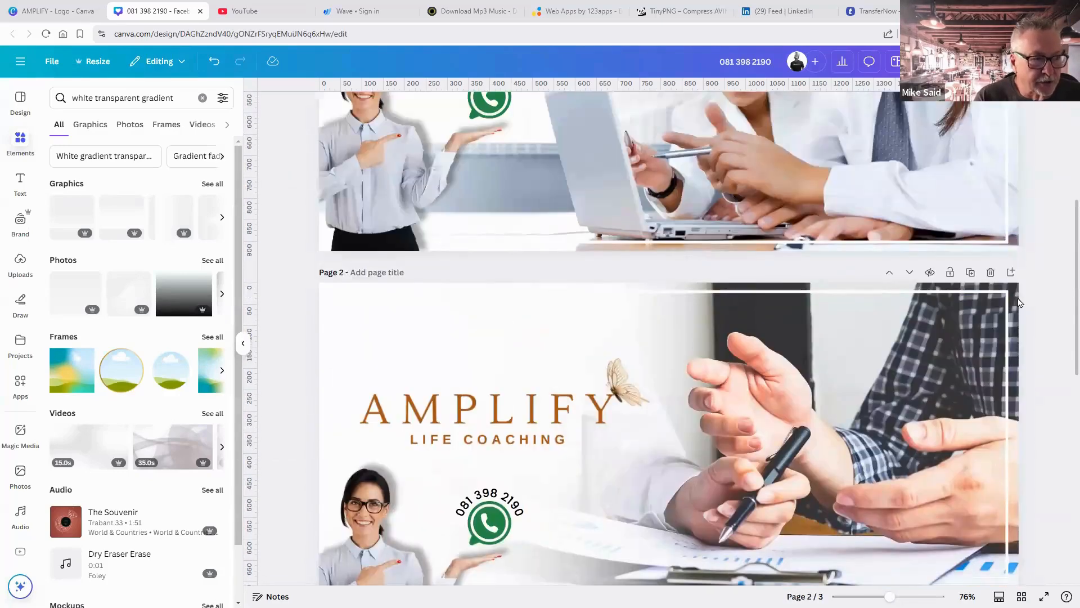
left_click(991, 272)
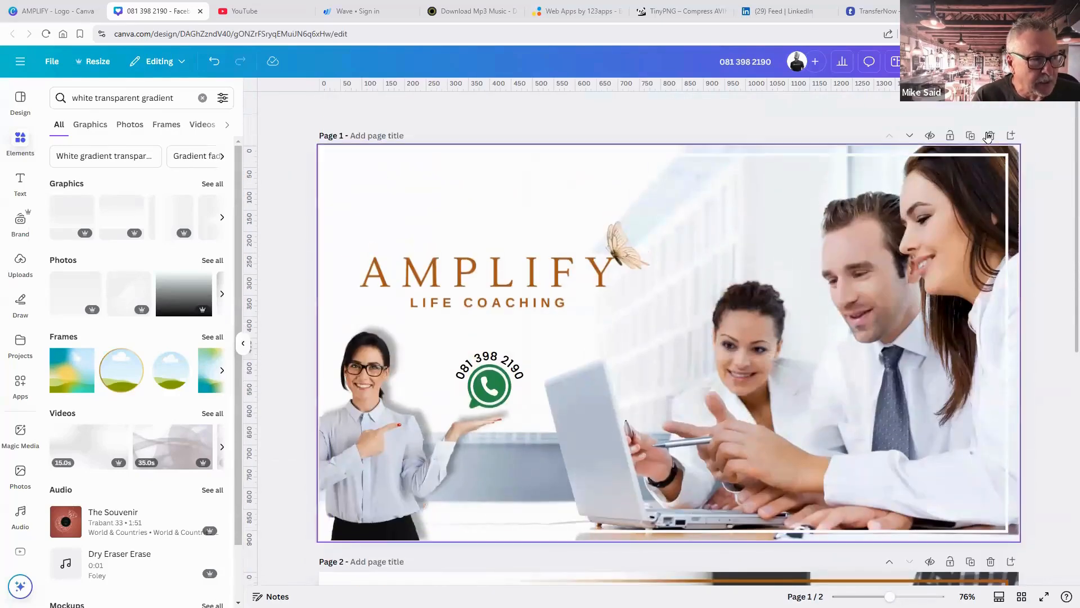
left_click(990, 136)
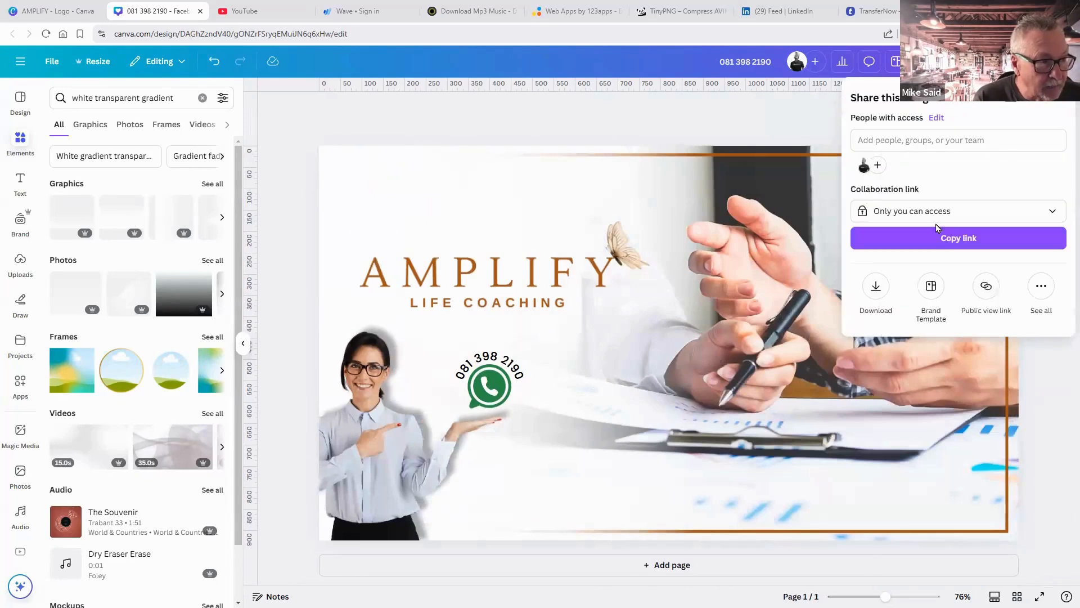
Rename the design to 'Amplify Facebook Cover'.
left_click(877, 291)
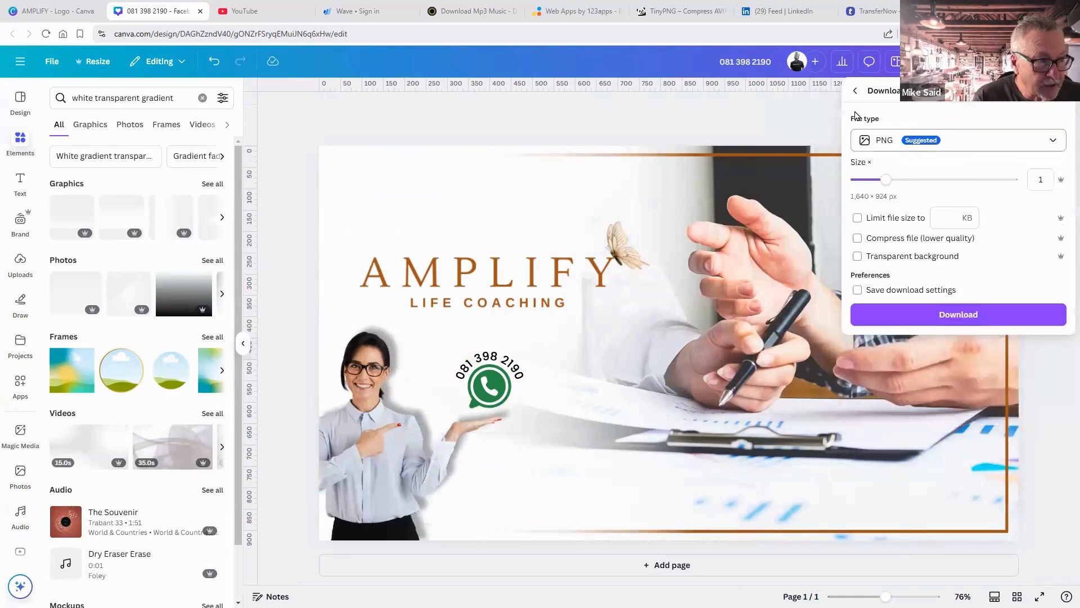
left_click(749, 62)
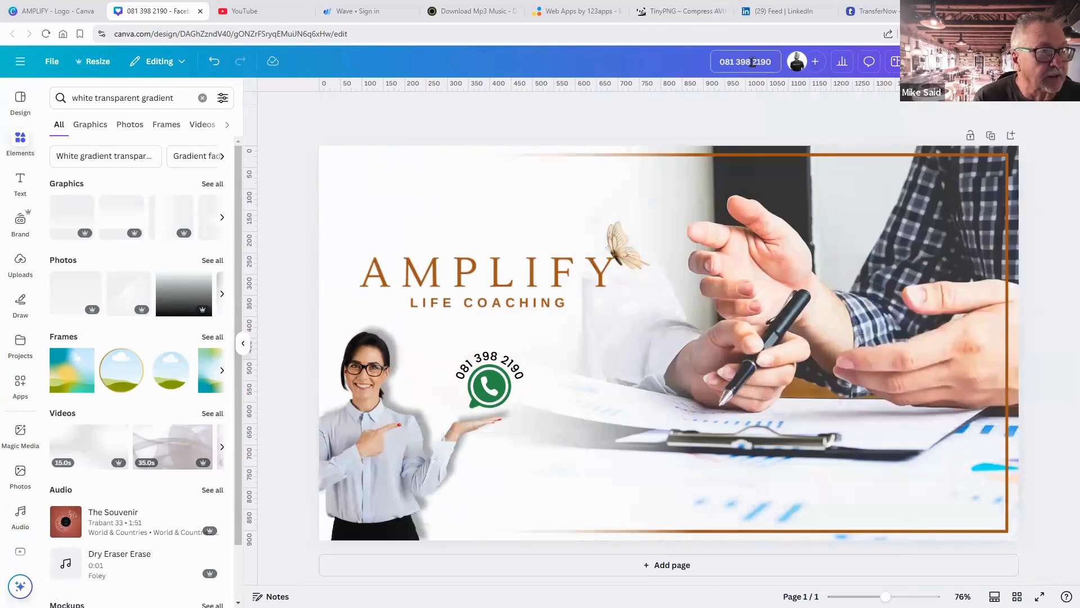
left_click_drag(777, 60, 707, 56)
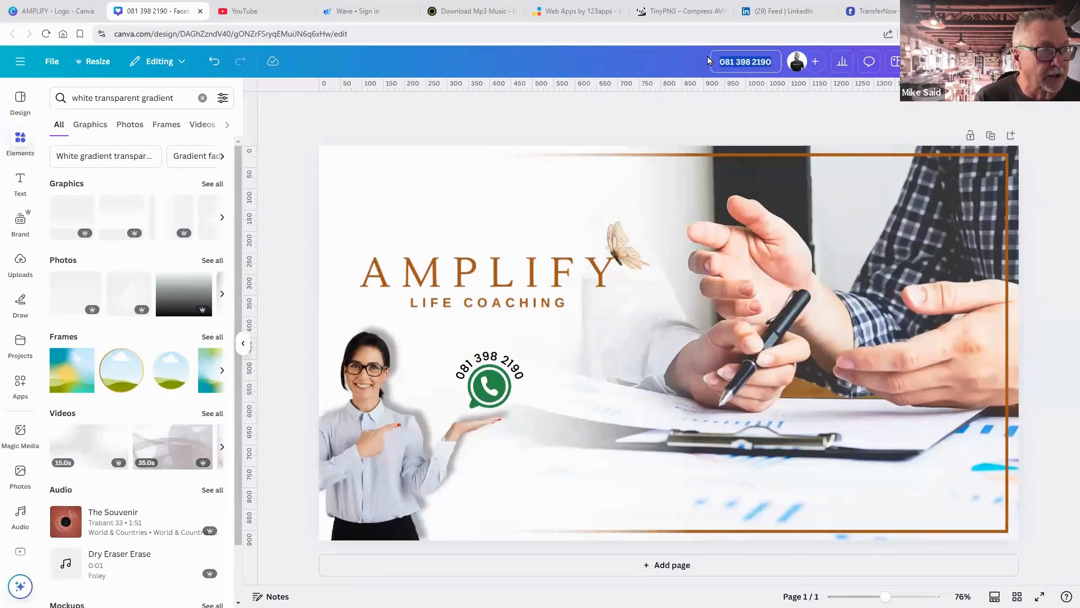
type("Ampli")
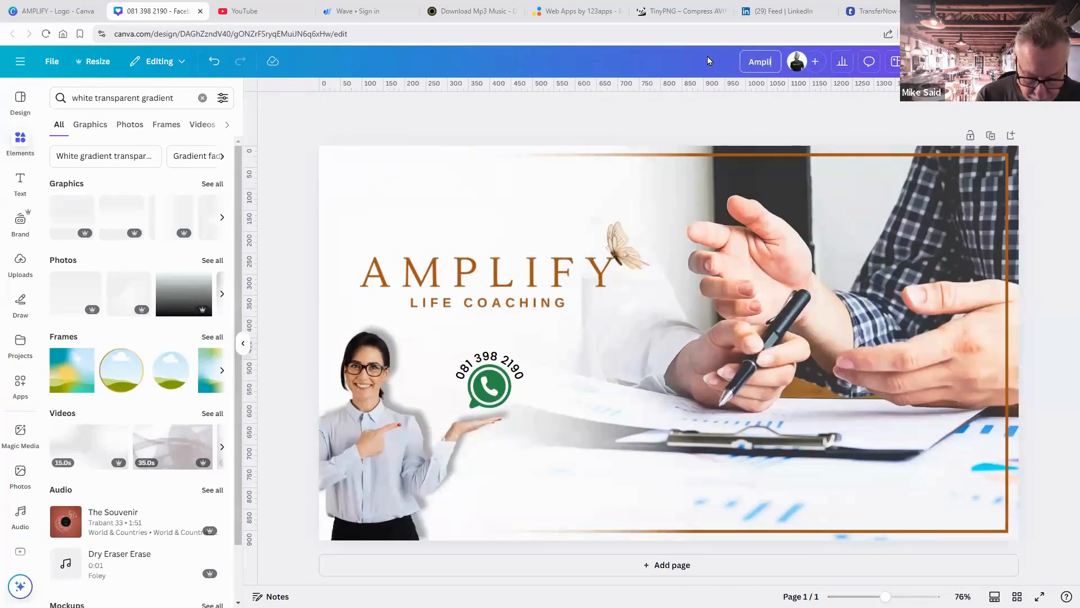
type("fy Fac")
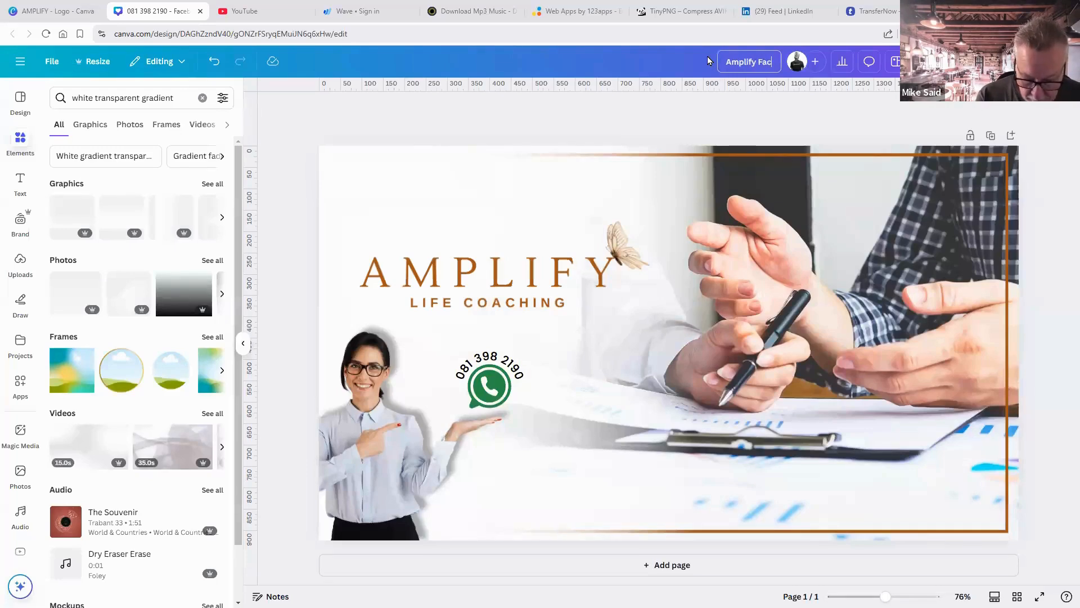
type("ebook")
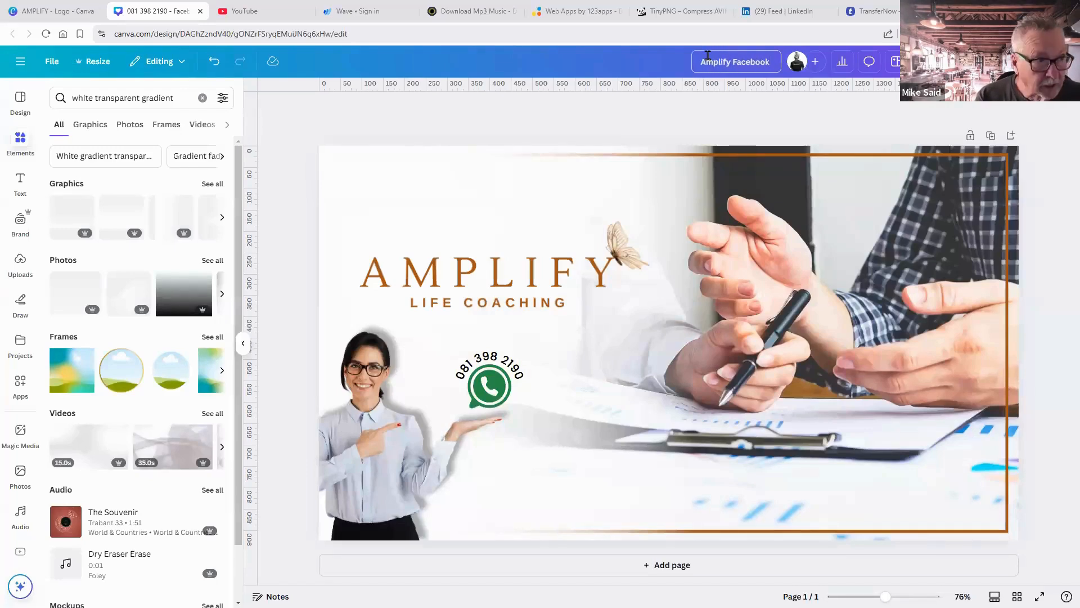
type(" Cover")
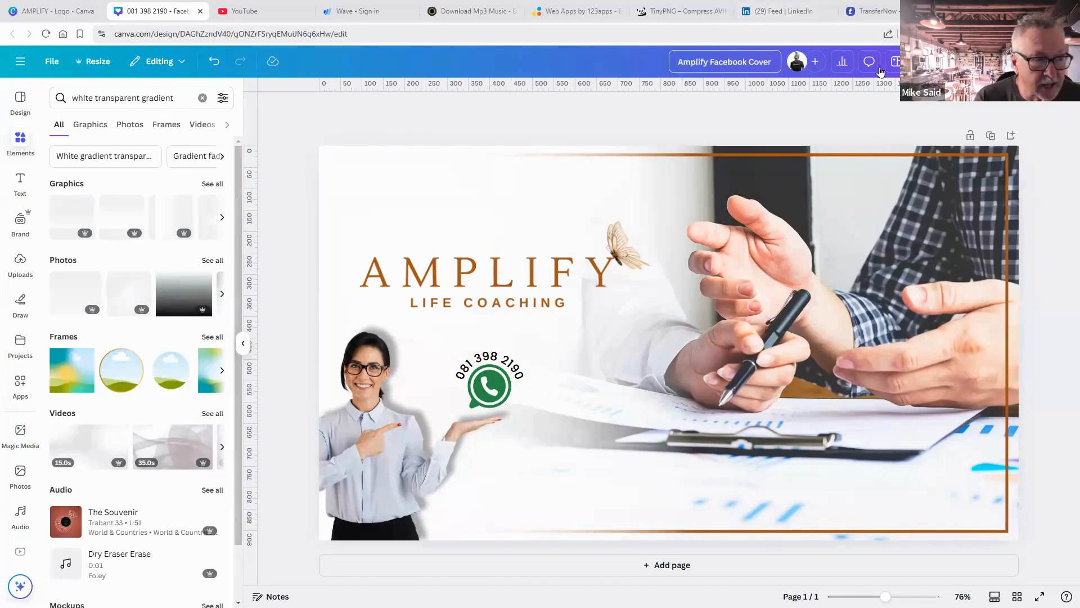
left_click(1054, 116)
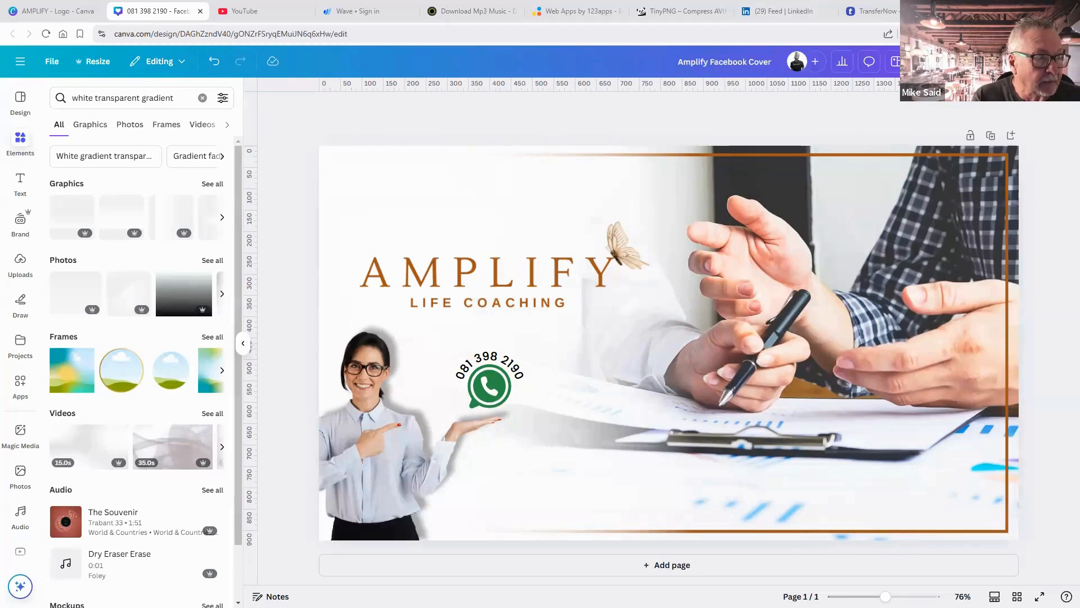
Download the design as a PNG file.
left_click(1043, 61)
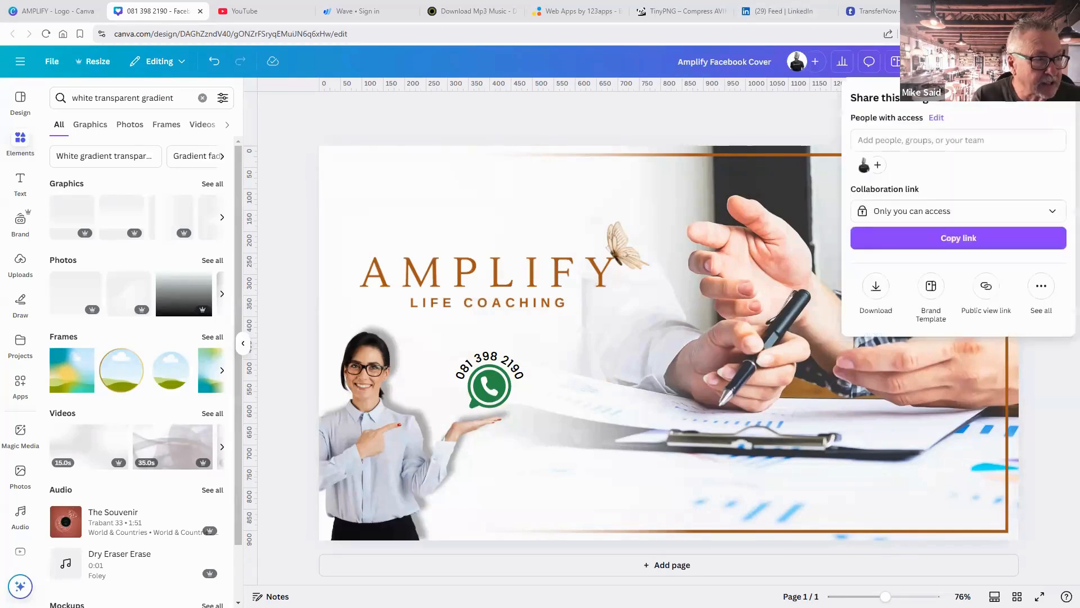
left_click(876, 287)
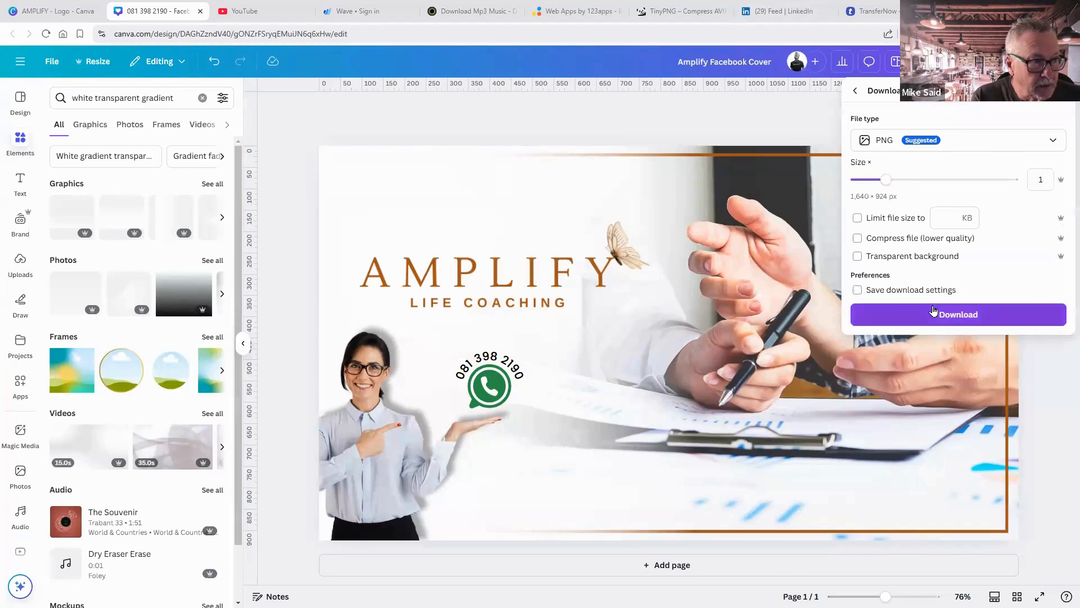
left_click(950, 313)
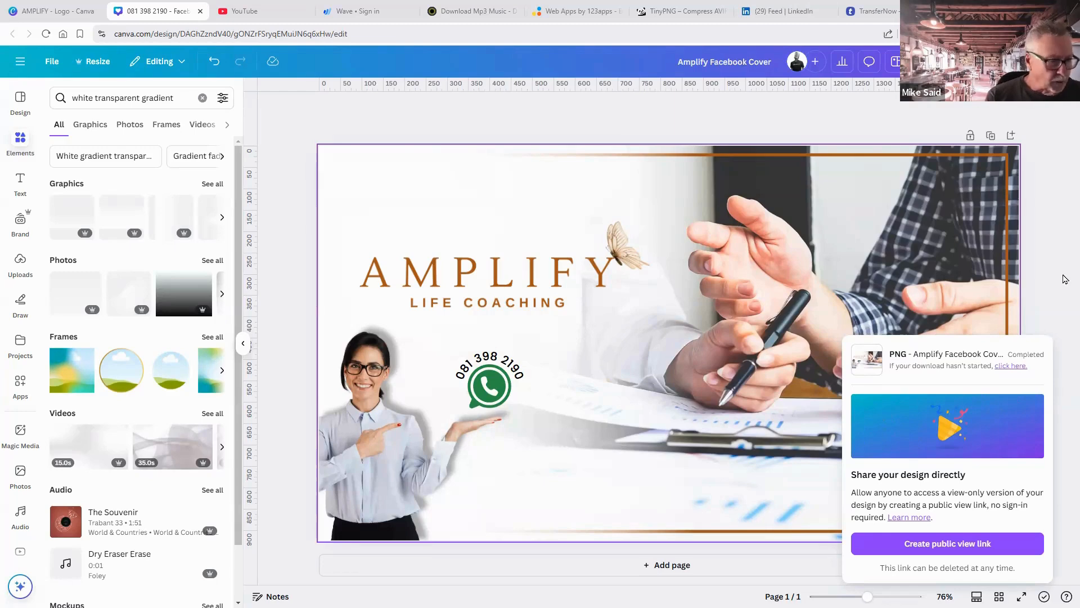
Recolour the curved phone number text to the brown document colour.
left_click(488, 360)
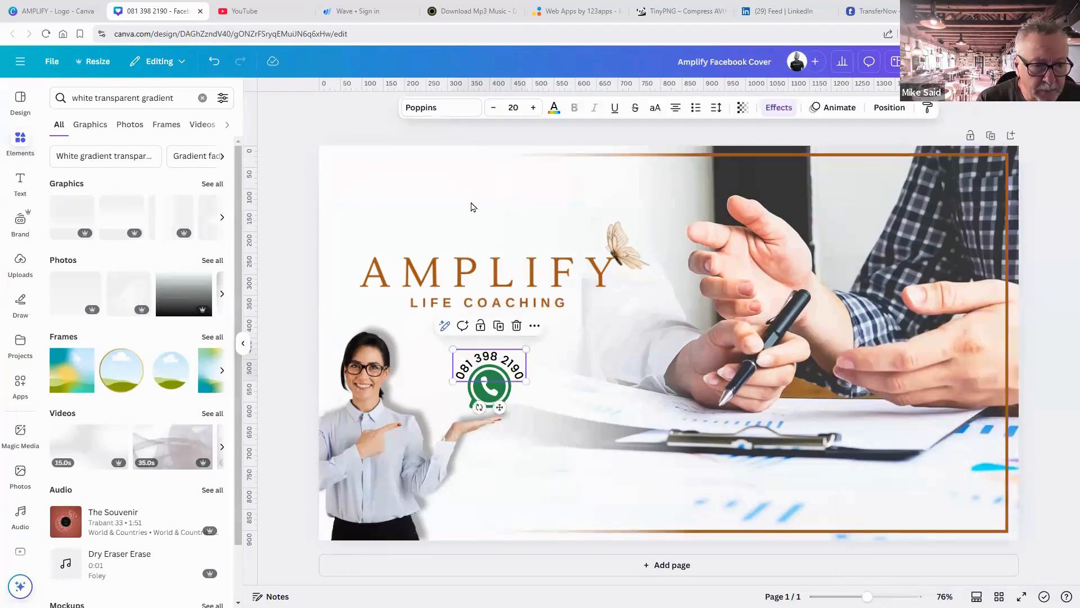
left_click(554, 108)
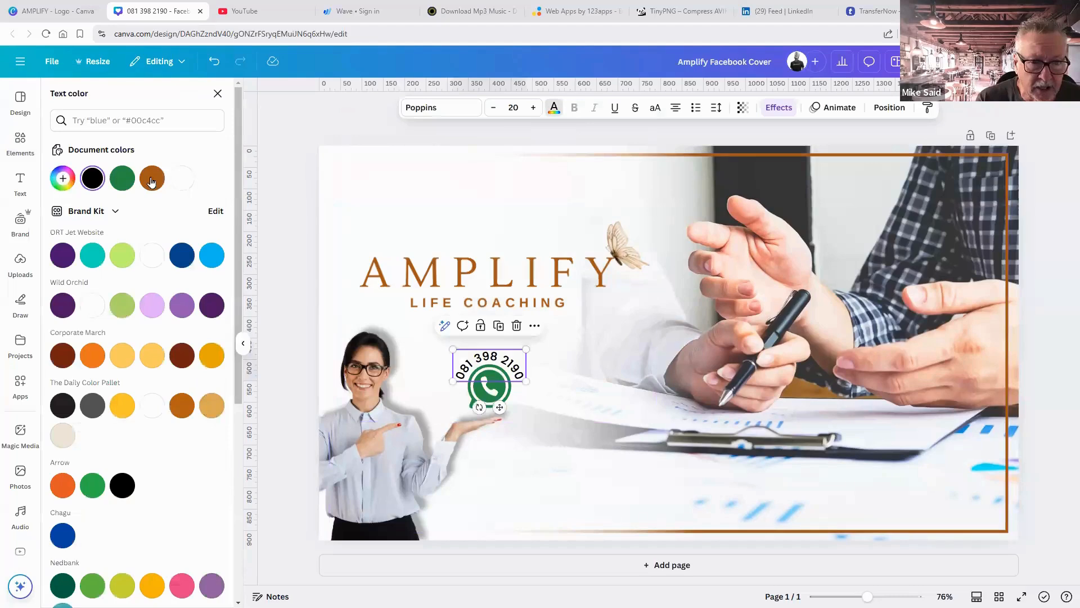
left_click(151, 179)
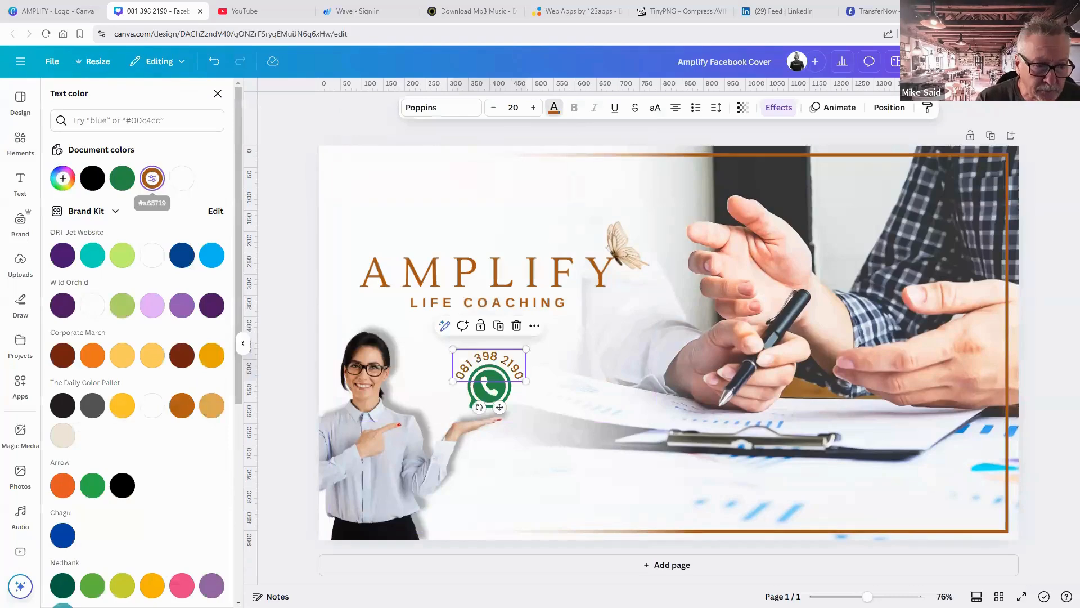
left_click(1051, 307)
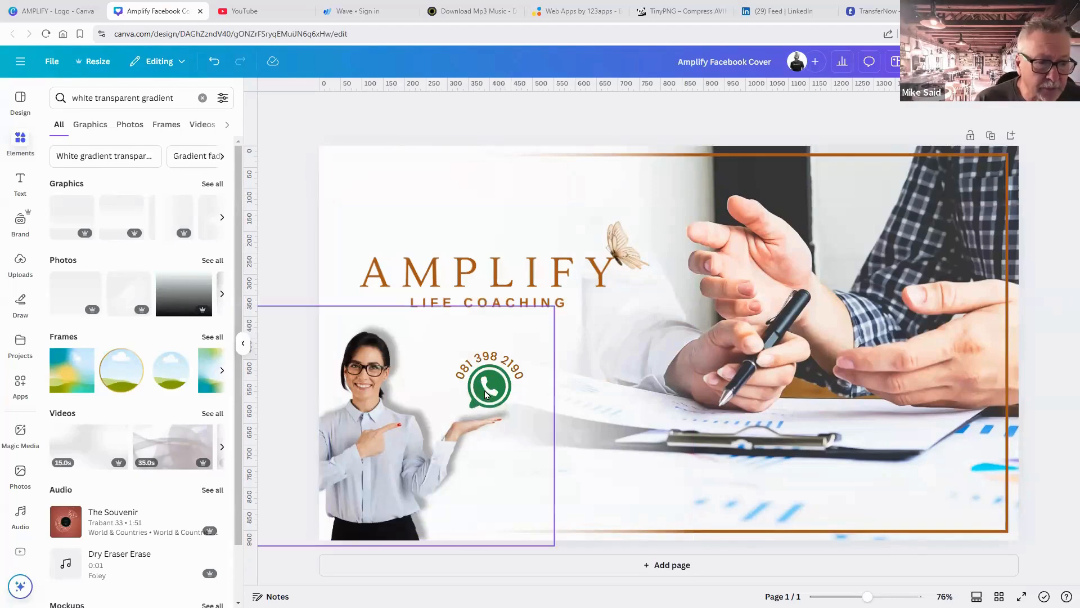
Select the WhatsApp icon from the layers list and recolour it brown.
left_click(817, 108)
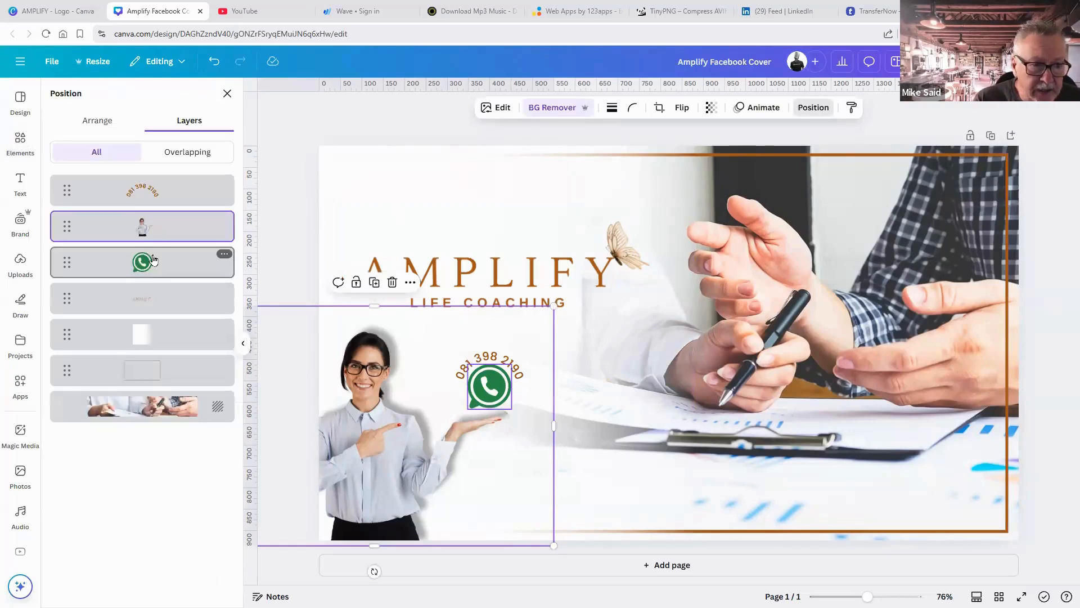
left_click(153, 259)
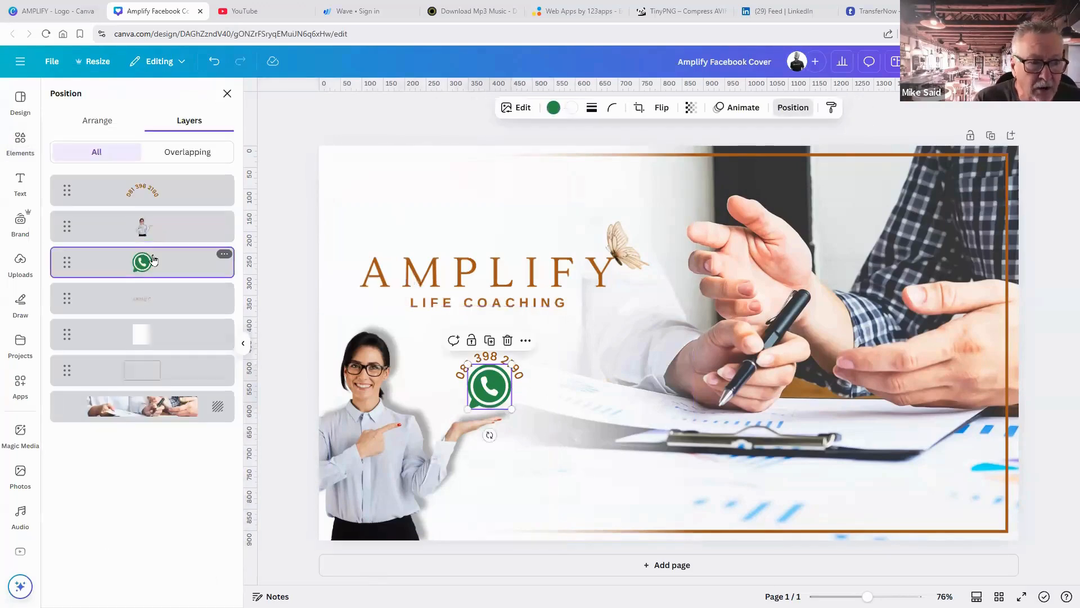
left_click(554, 108)
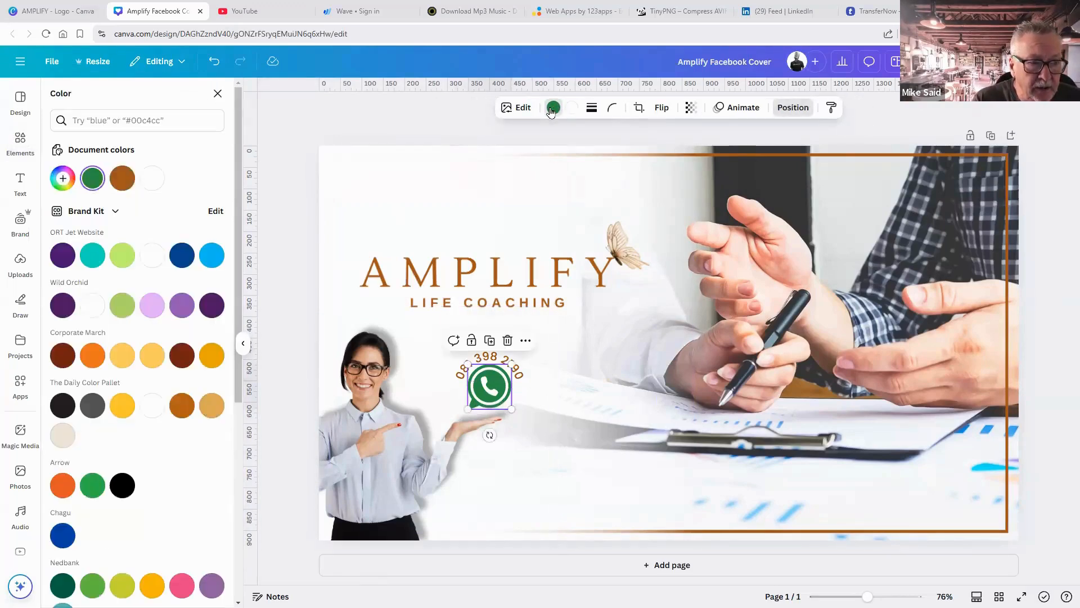
left_click(122, 179)
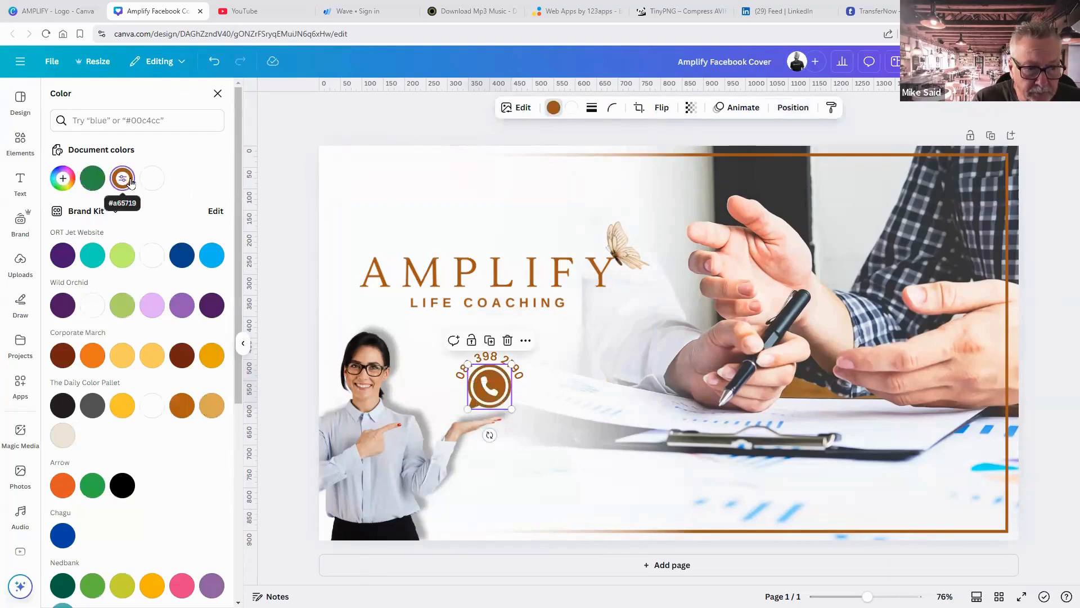
left_click(1043, 364)
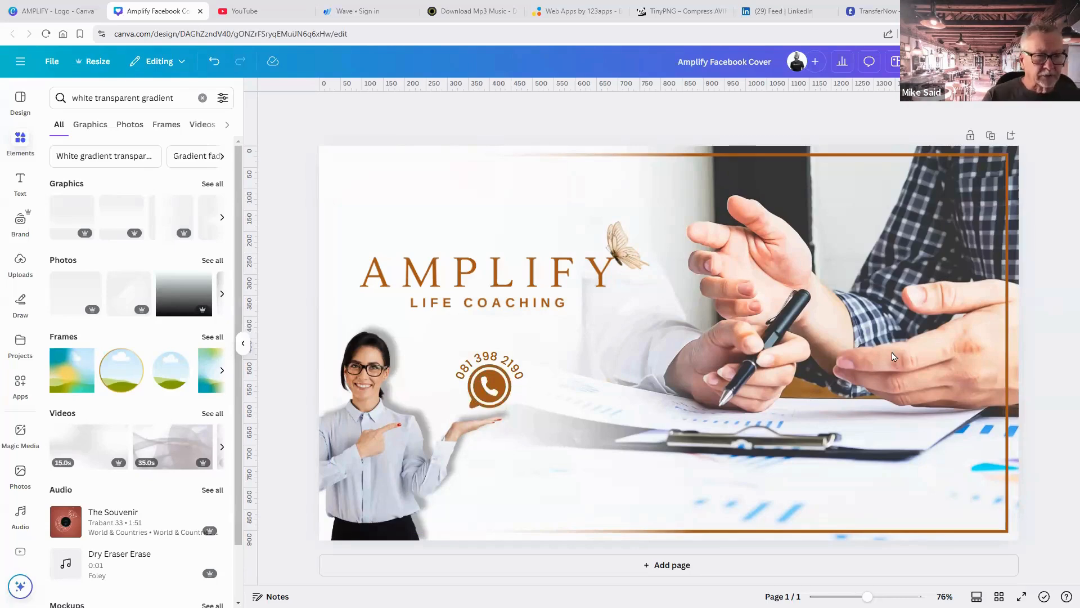
Undo the brown WhatsApp icon, download the cover as a PNG, and maximize Facebook.
left_click(214, 63)
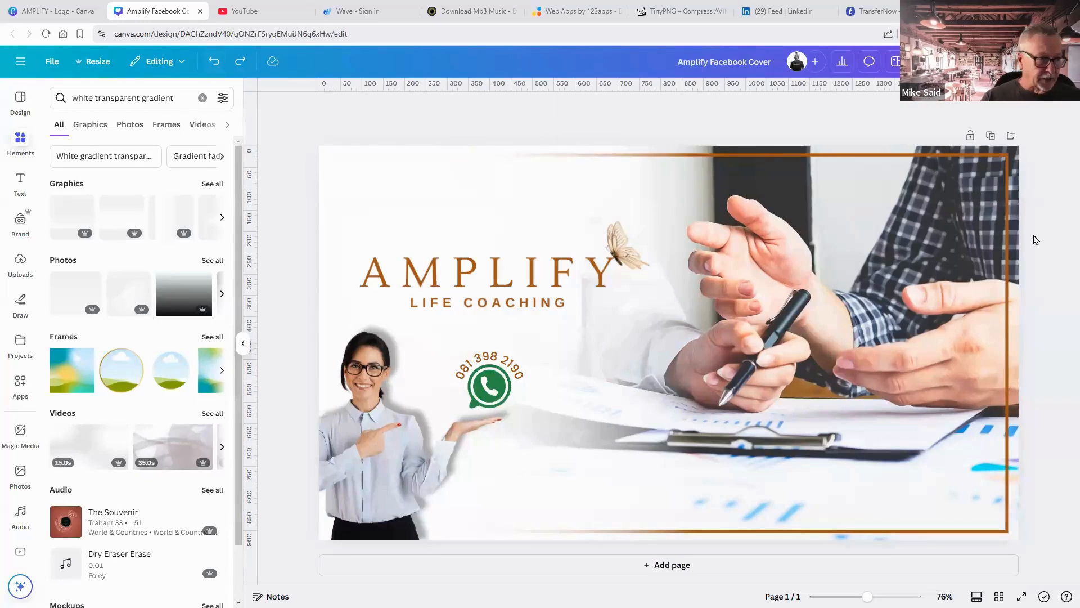
left_click(1045, 62)
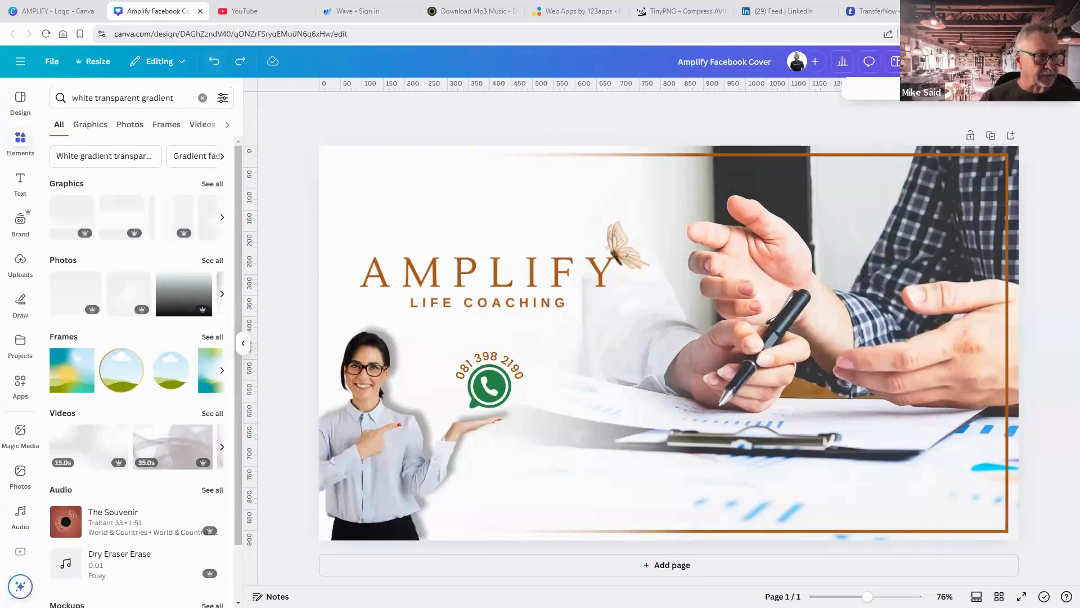
left_click(876, 288)
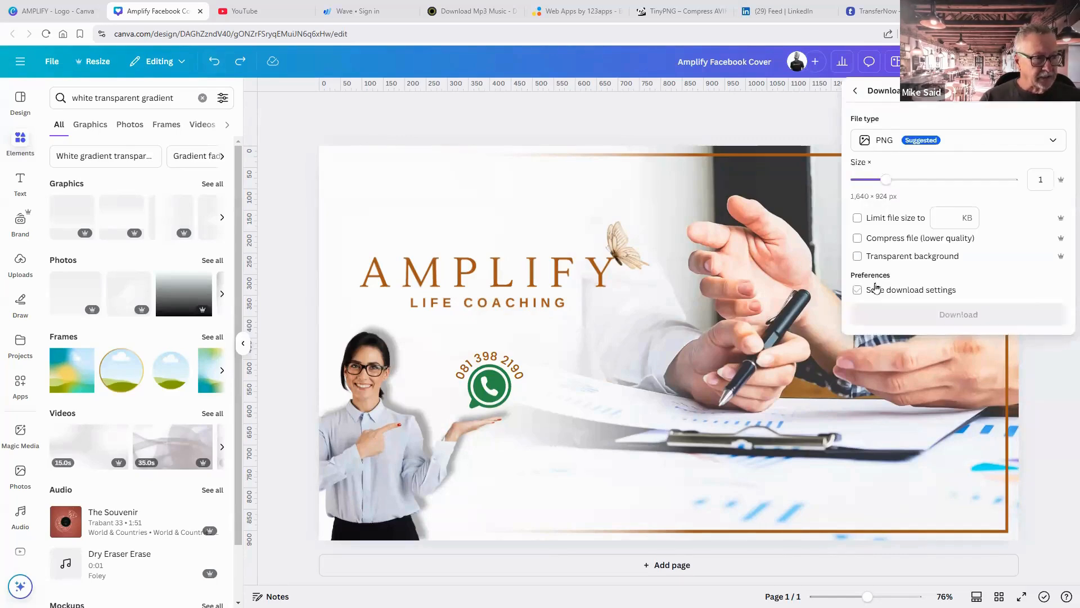
left_click(929, 314)
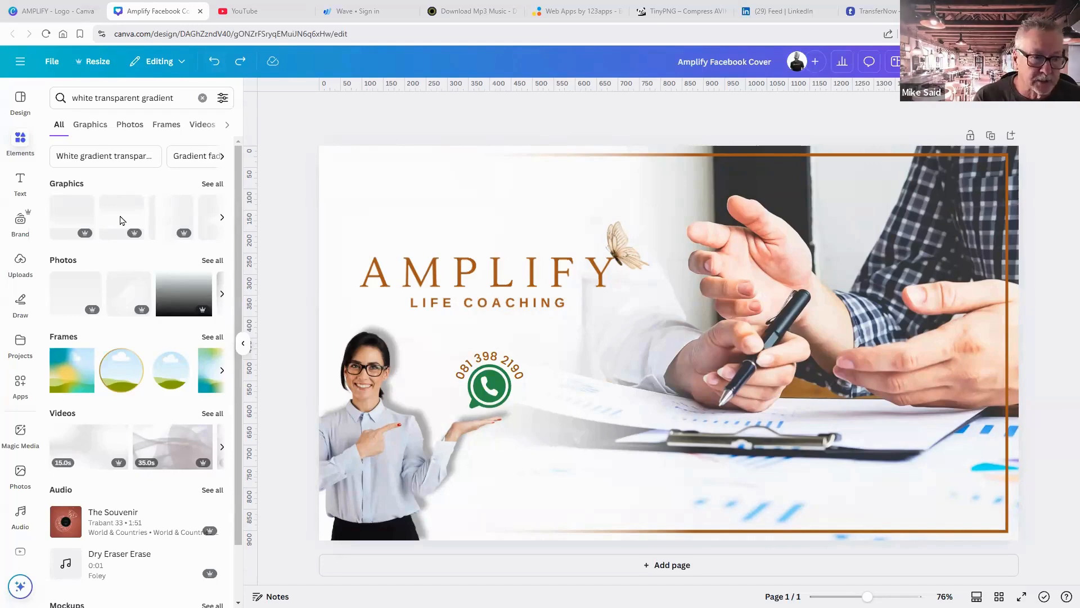
left_click(647, 123)
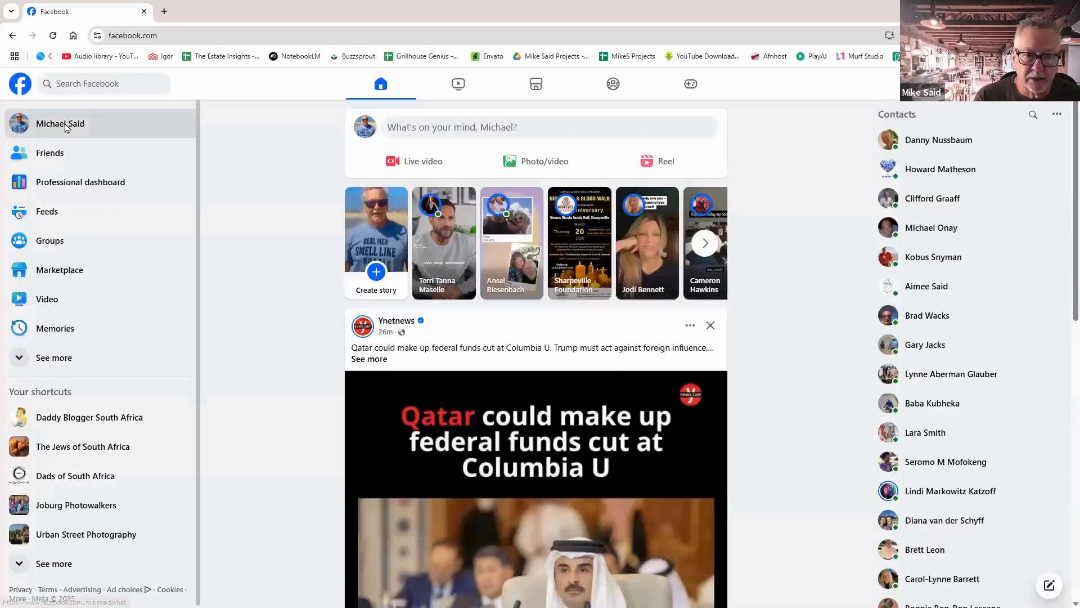
Go to the profile, view the current cover photo, then close the photo view.
left_click(66, 128)
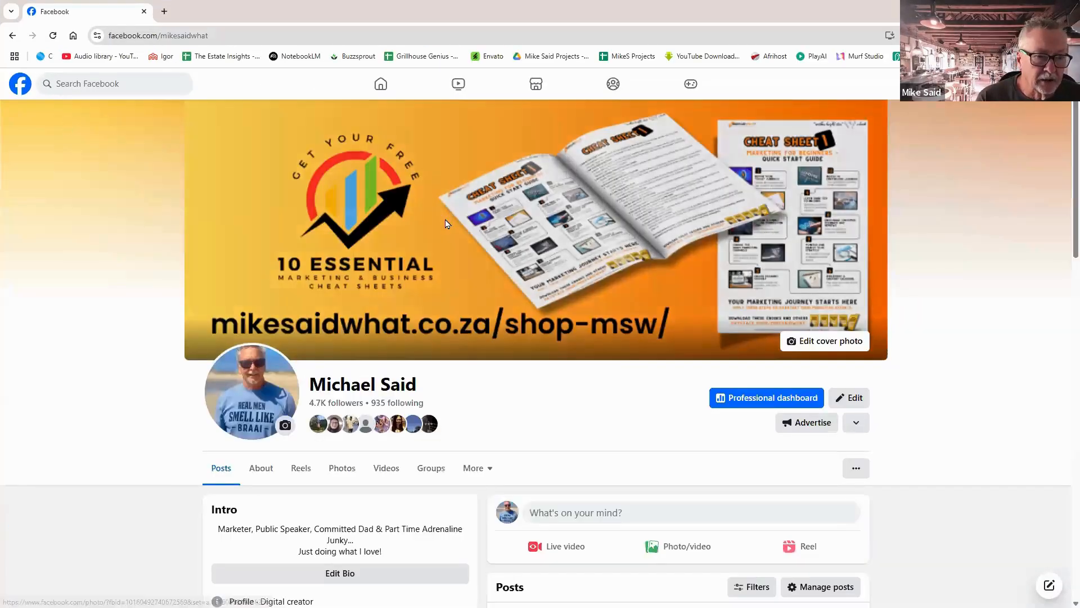
left_click(446, 223)
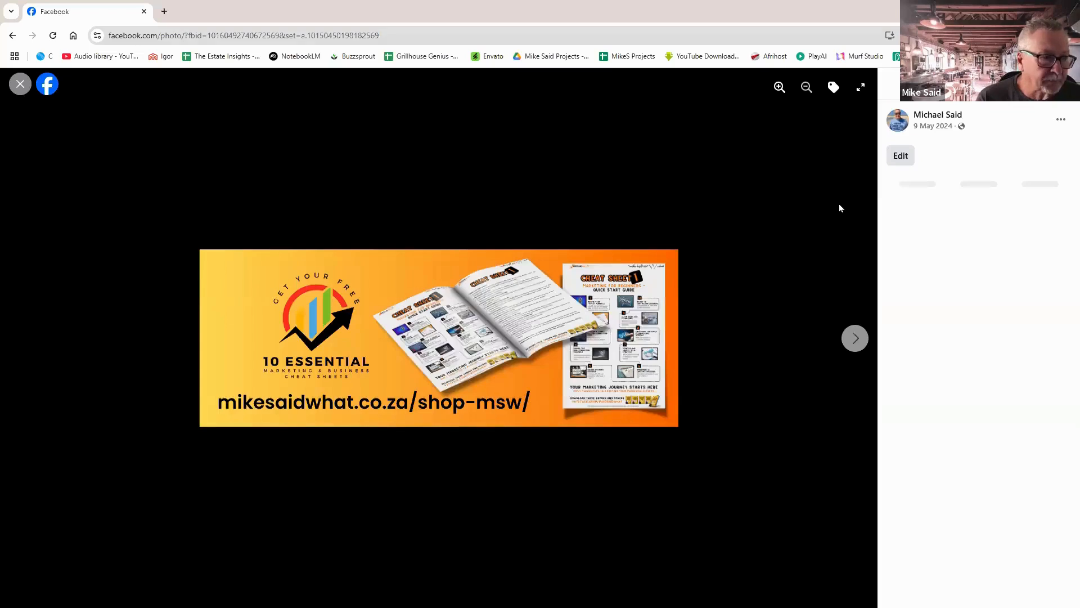
left_click(901, 156)
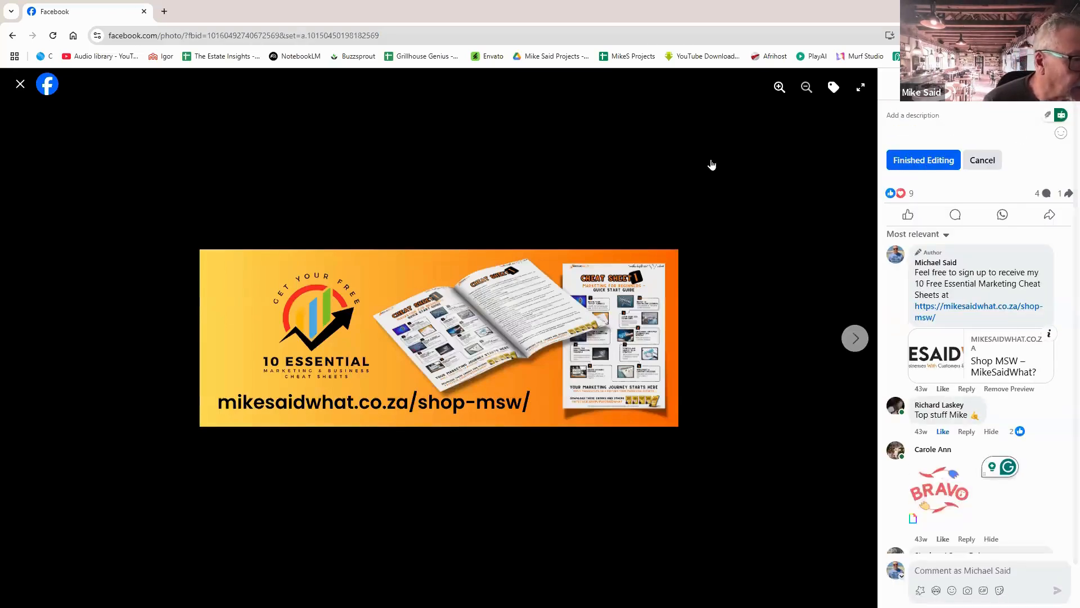
key("Escape")
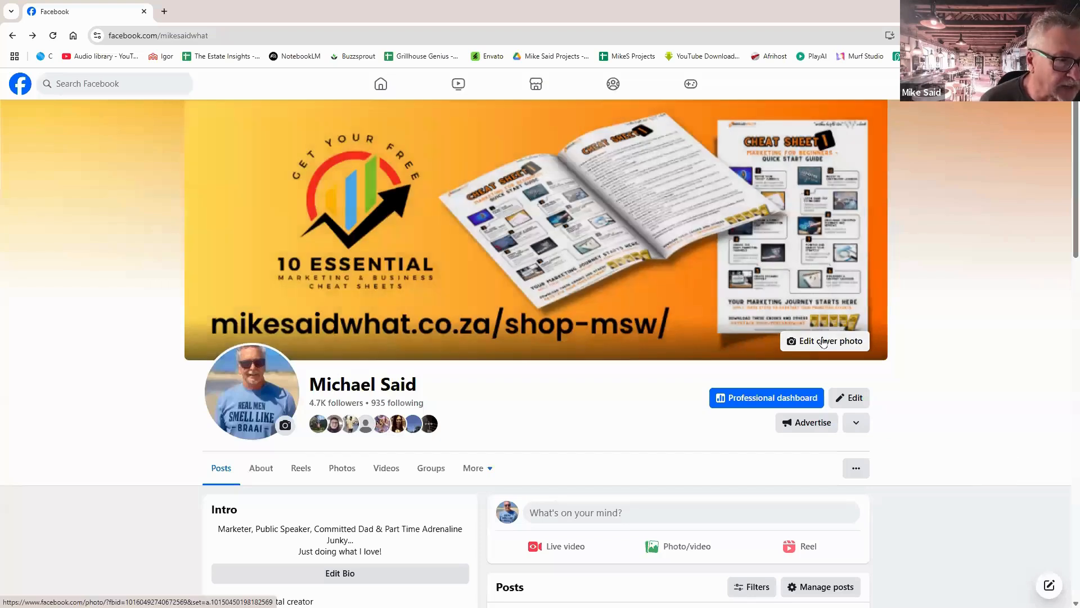
Browse existing photos for a cover, cancel, and choose Upload photo instead.
left_click(823, 343)
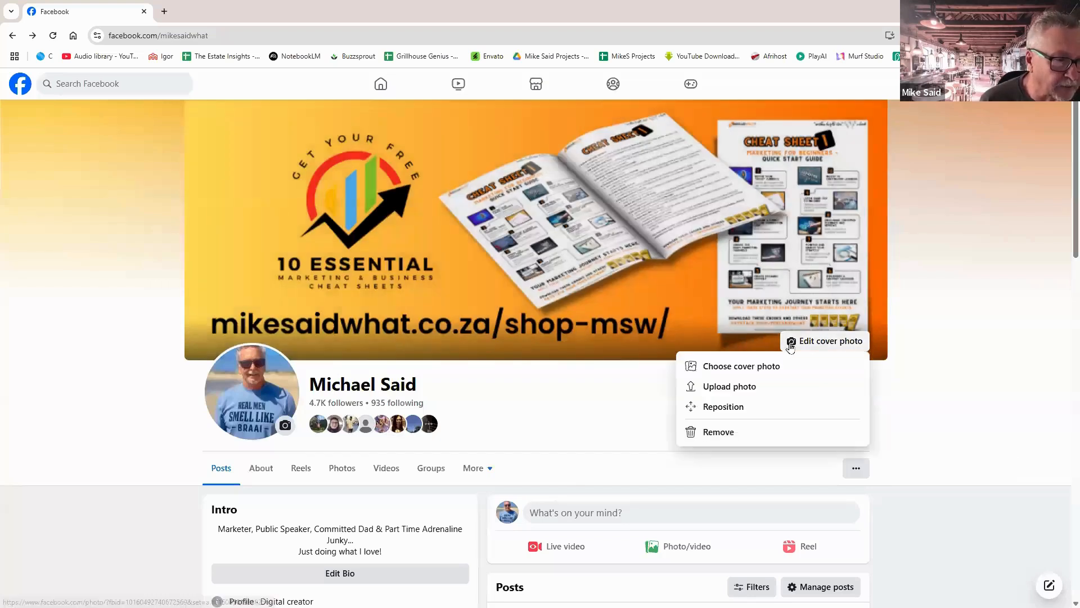
left_click(748, 370)
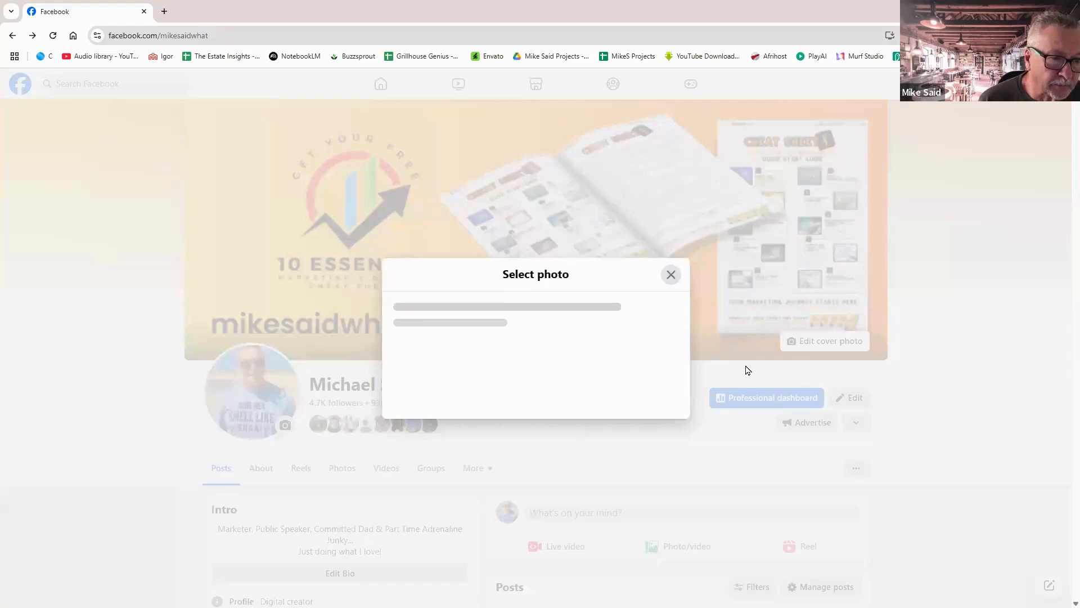
left_click(619, 213)
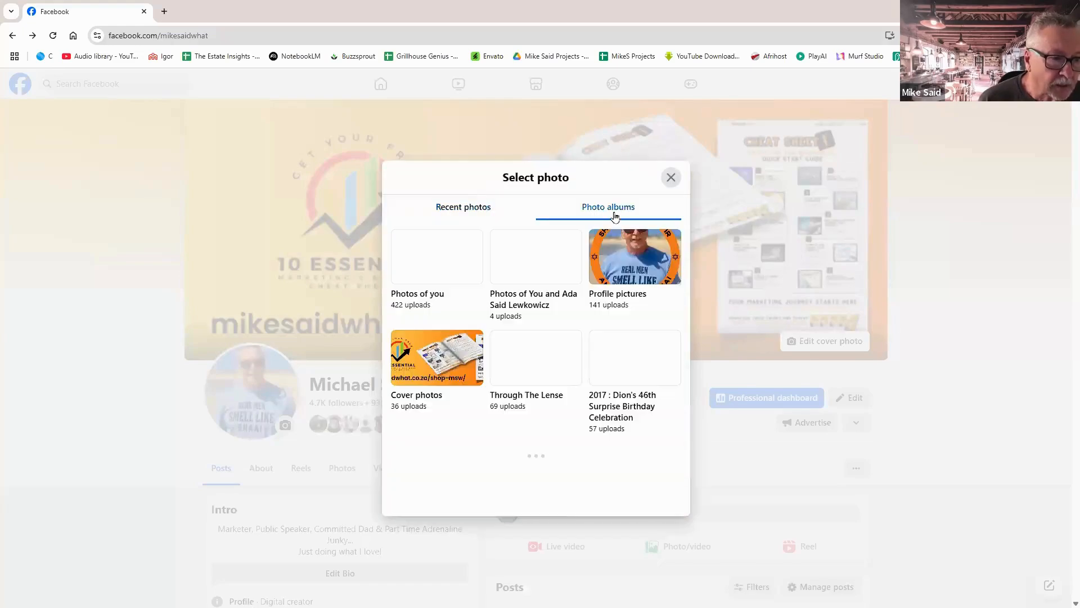
left_click(670, 177)
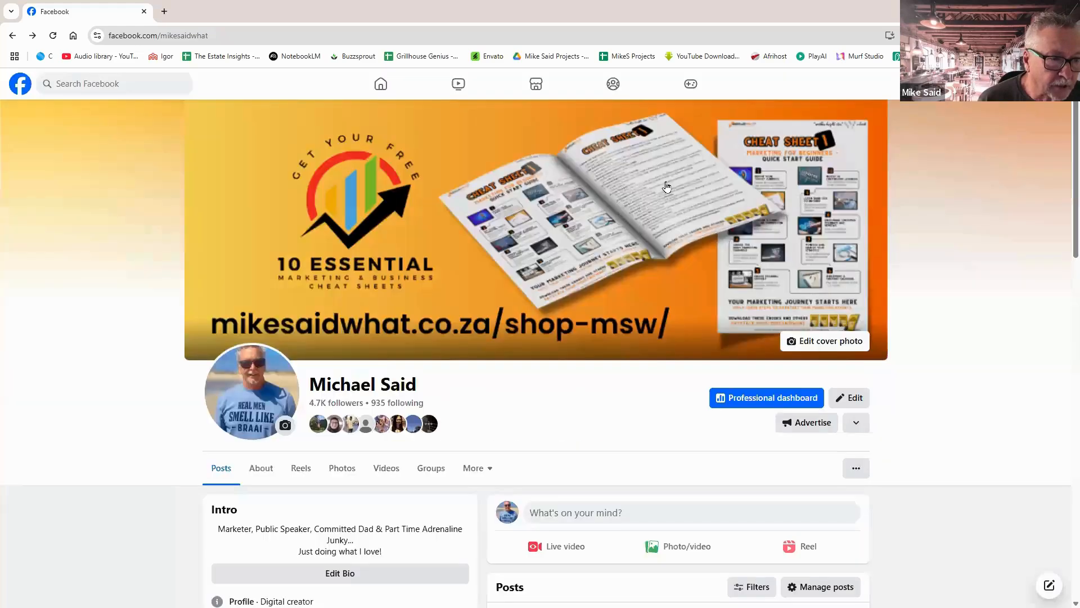
left_click(827, 345)
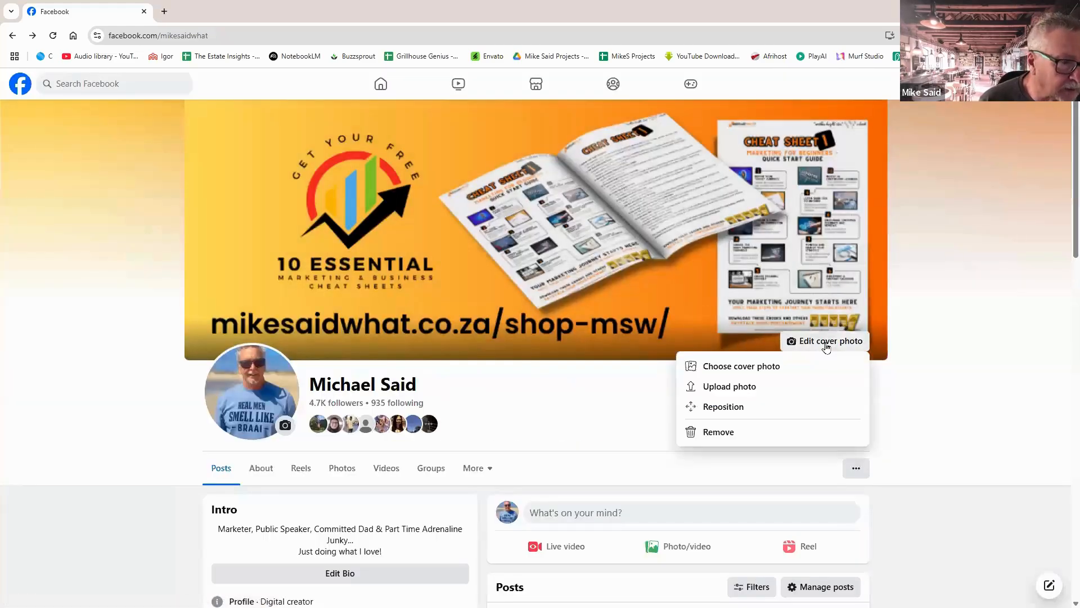
left_click(733, 387)
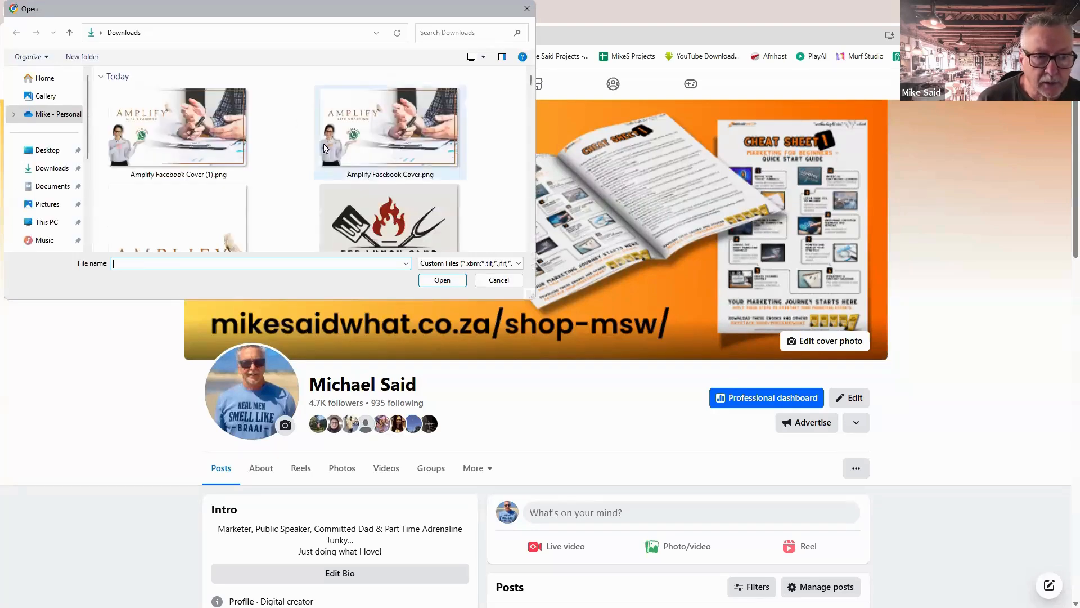
Open Amplify Facebook Cover (1).png from Downloads as the new cover photo.
left_click(195, 134)
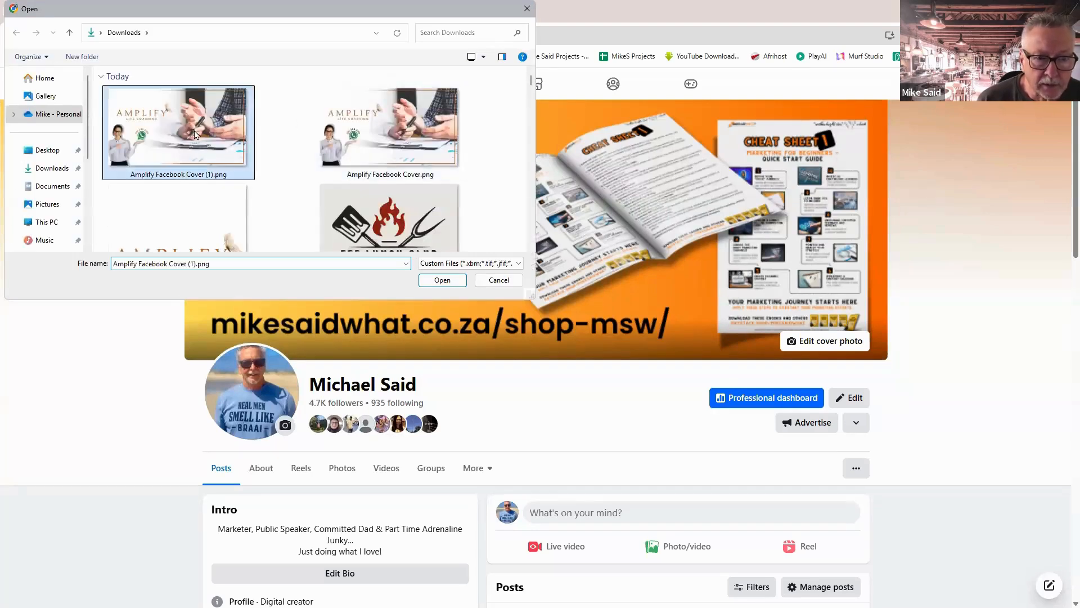
left_click(444, 284)
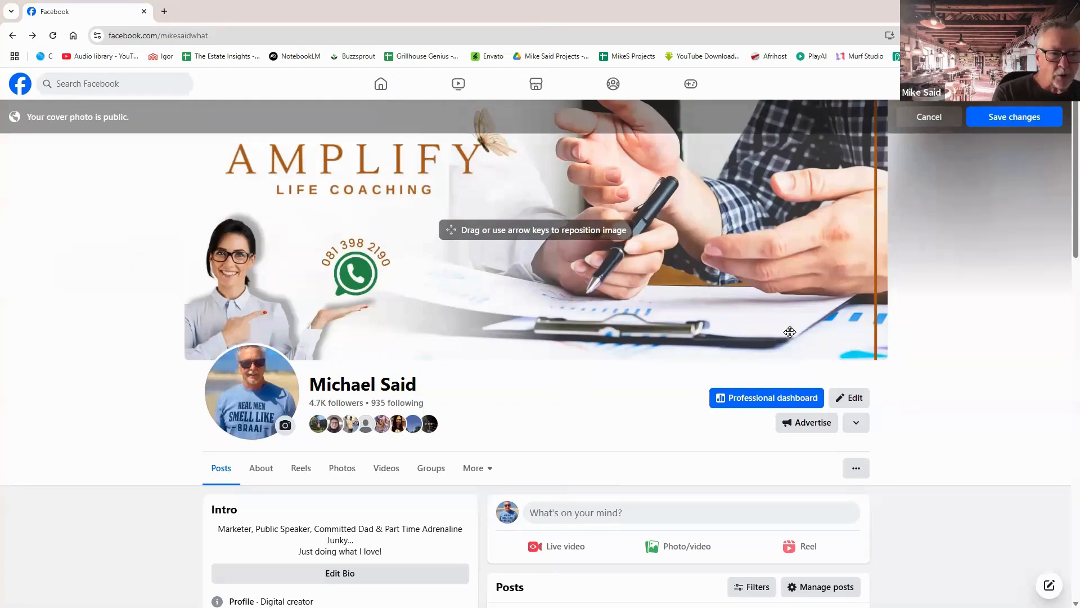
Save the Amplify Life Coaching image as the profile's cover photo.
left_click(997, 112)
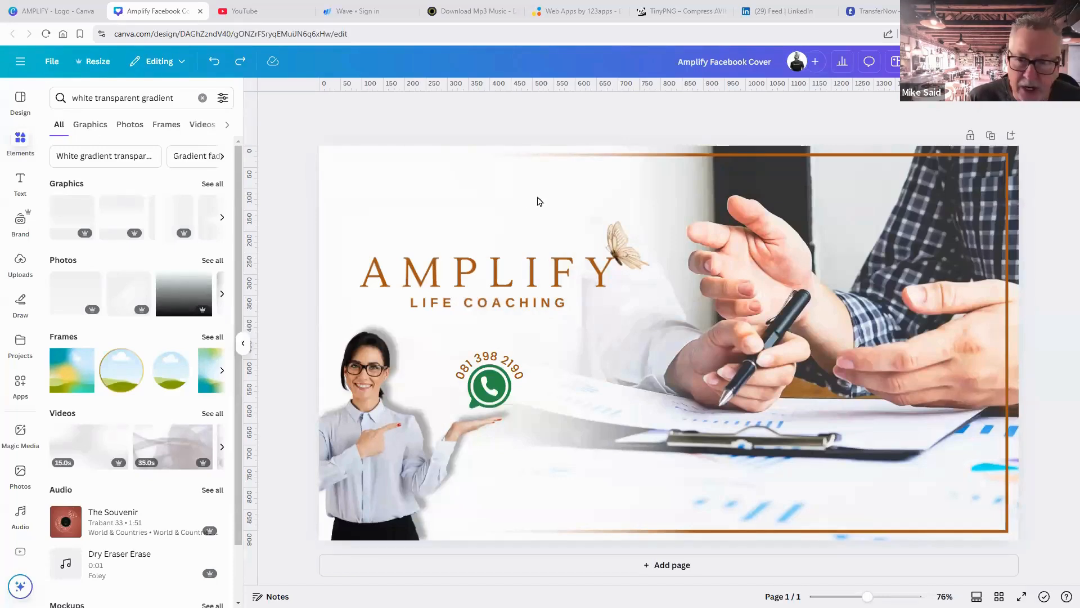
Switch to DeepSeek and type the greeting 'Hello DeepSeek' on its own line.
key("alt+Tab")
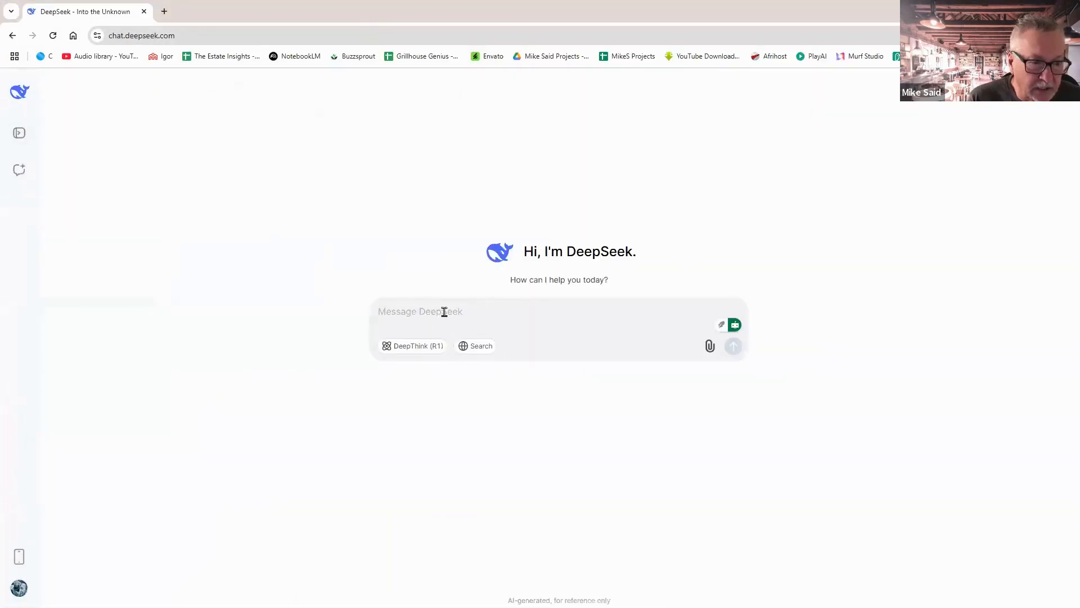
type("Hello ")
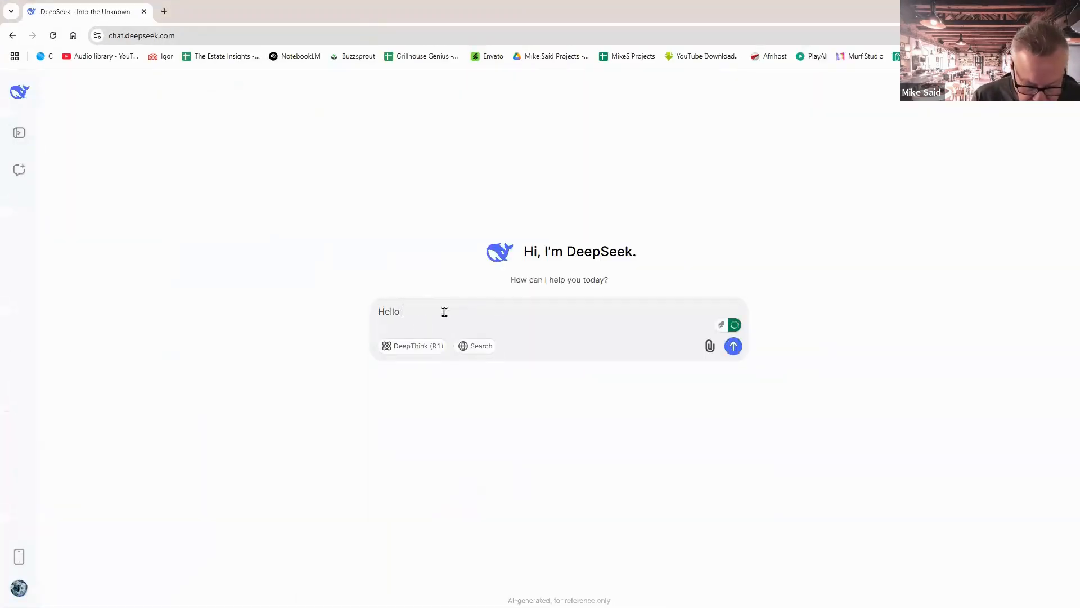
type("Deep see")
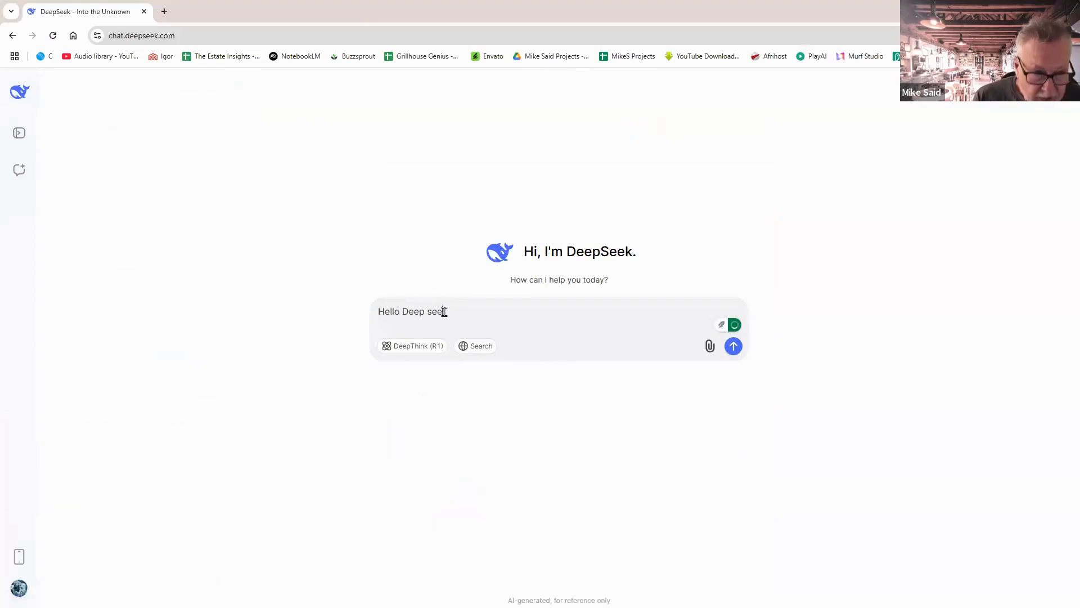
key("BackSpace")
key("BackSpace")
key("BackSpace")
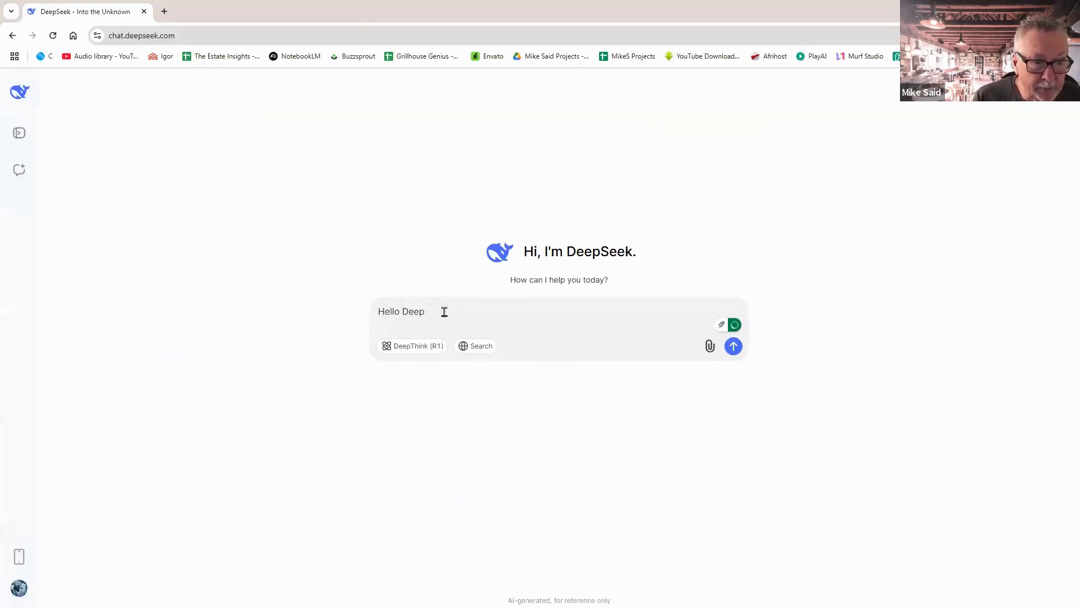
key("BackSpace")
type("Seek")
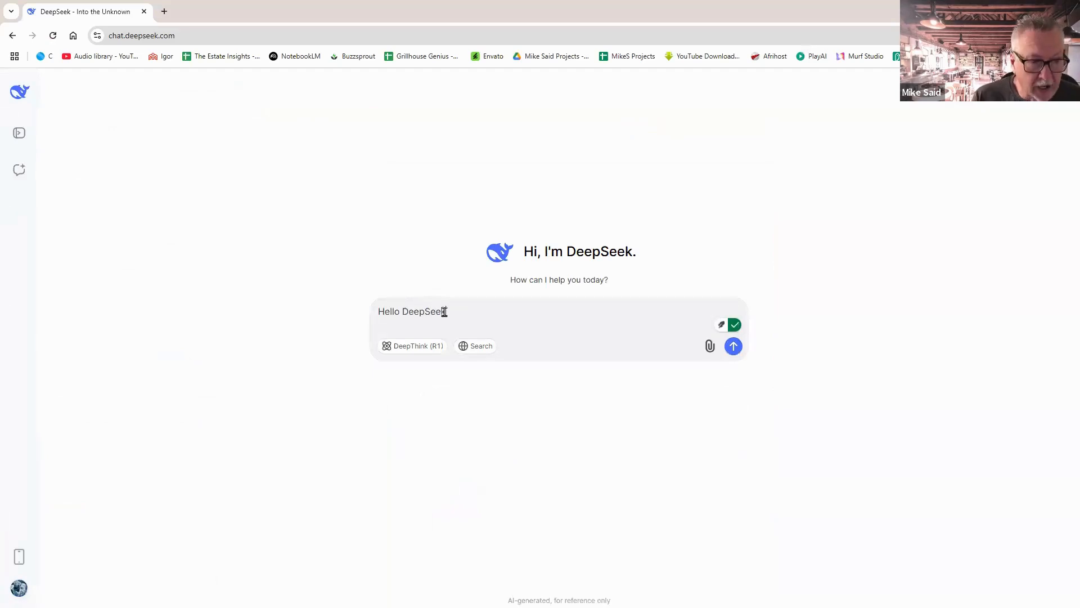
key("shift+Return")
Ask for help with a first Facebook post for the new business Anplify Life Coaching.
type("Ple")
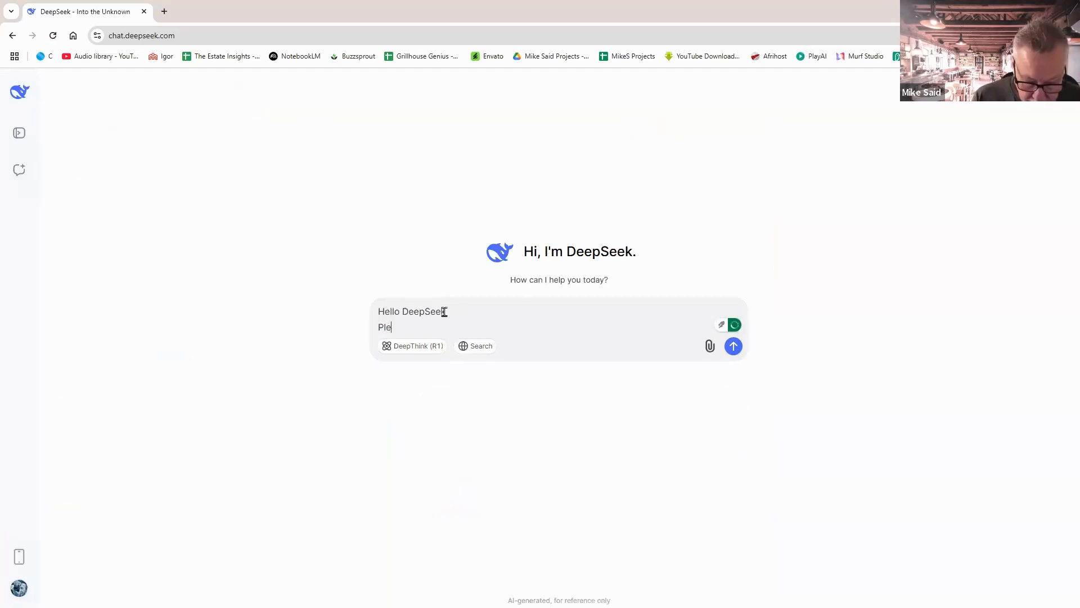
type("ase assis")
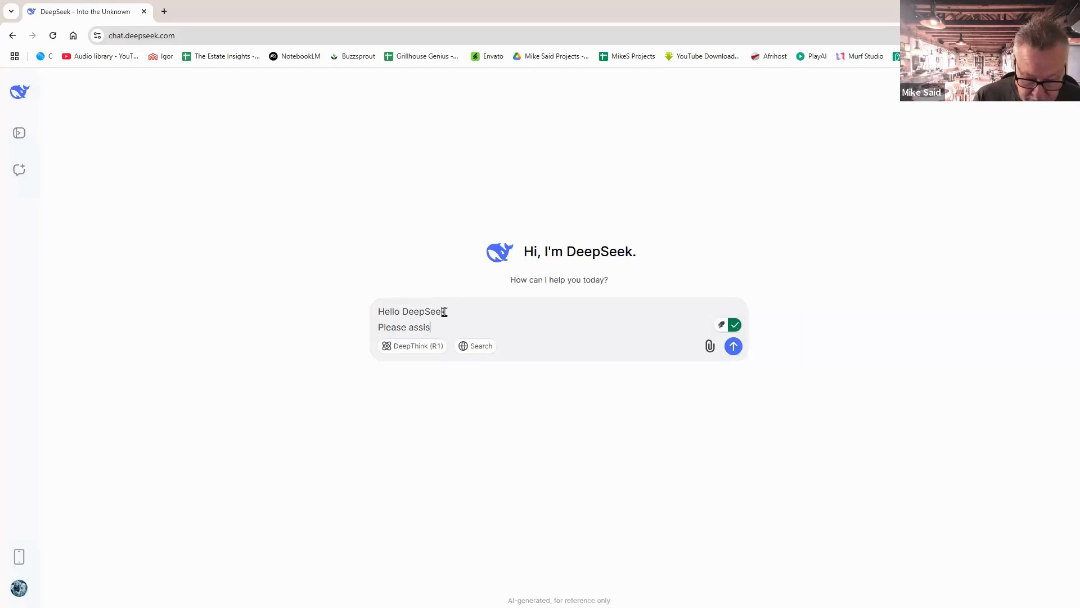
type("t me witgh a")
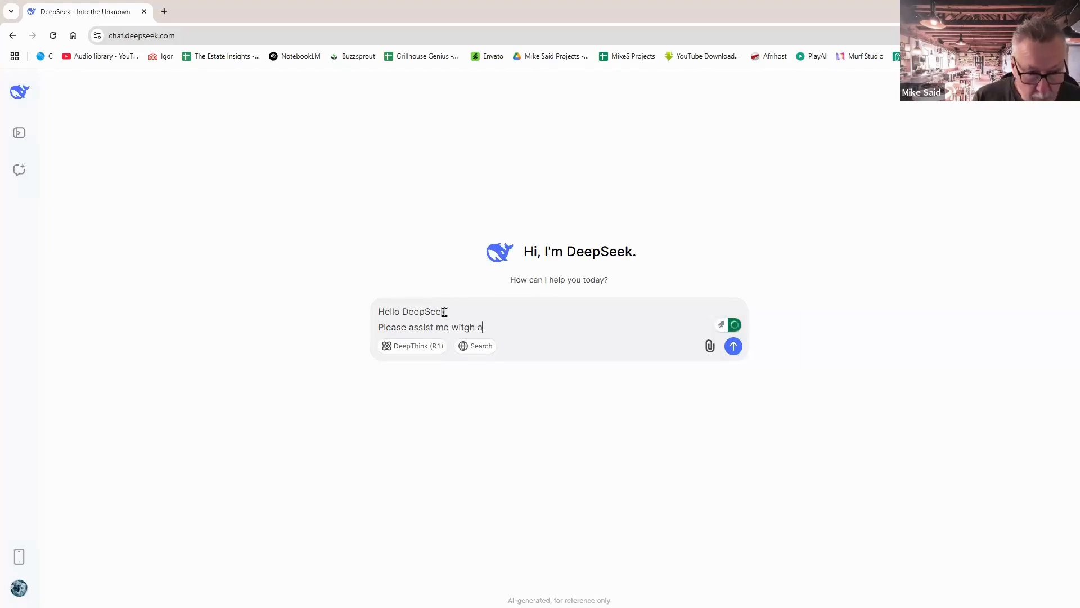
key("BackSpace")
key("BackSpace")
key("BackSpace")
key("BackSpace")
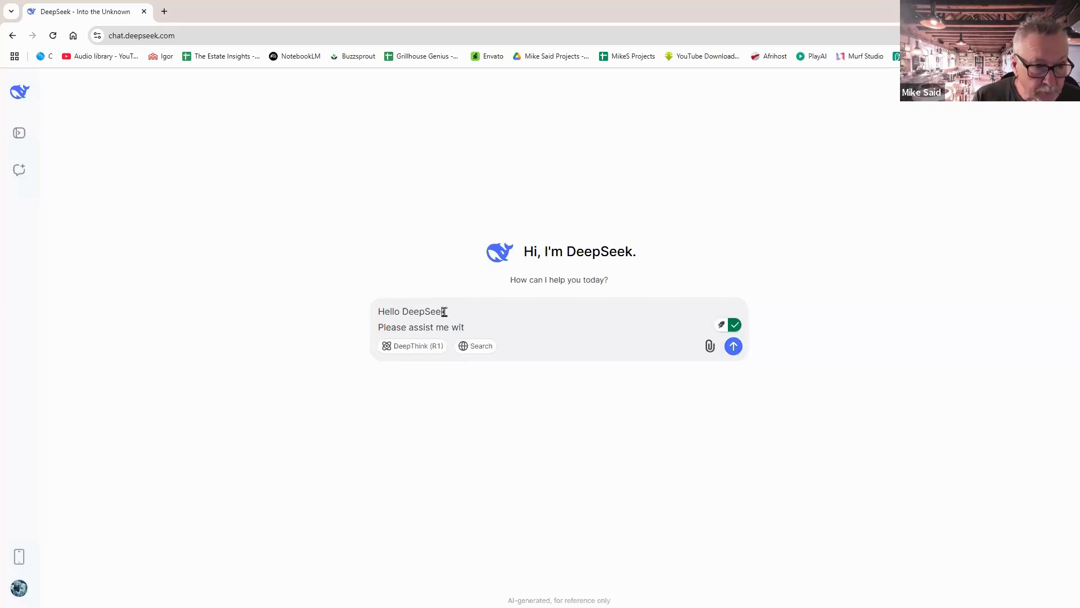
type("h a firs")
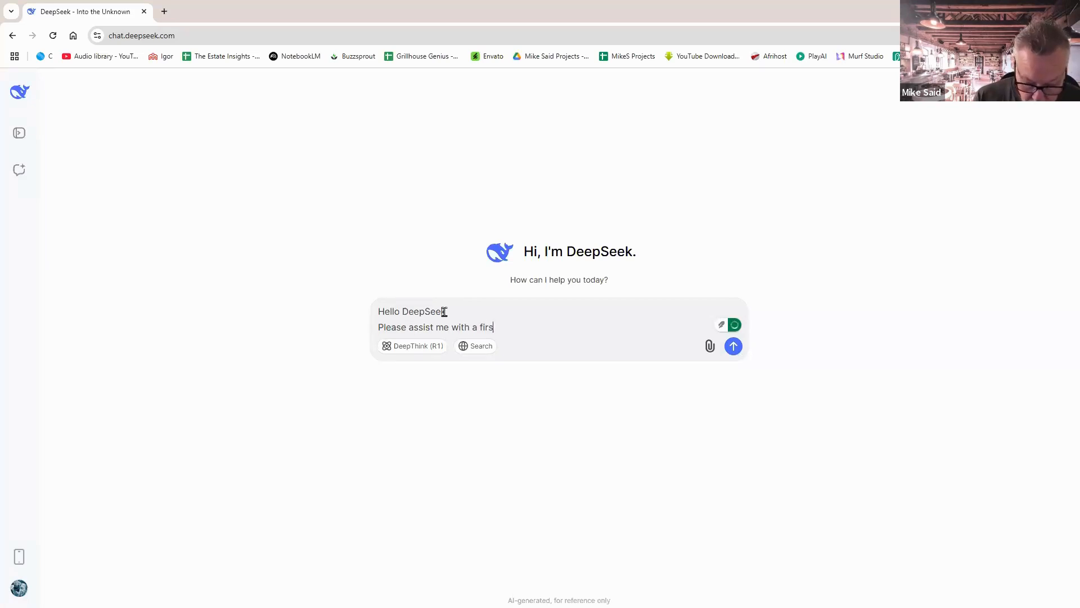
type("t facebook ")
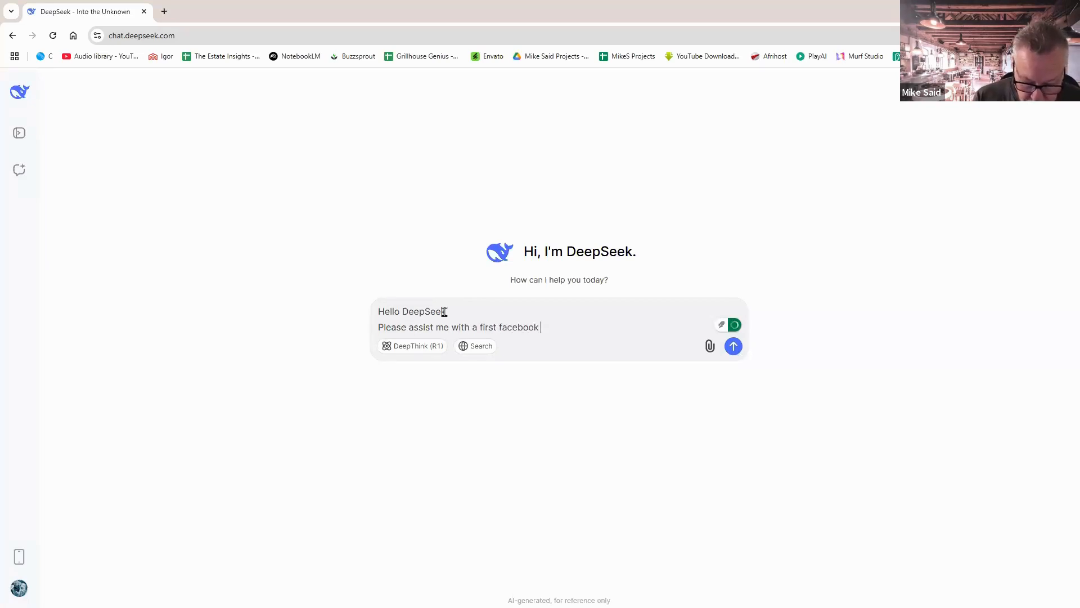
type("post fpo r")
key("BackSpace")
key("BackSpace")
key("BackSpace")
key("BackSpace")
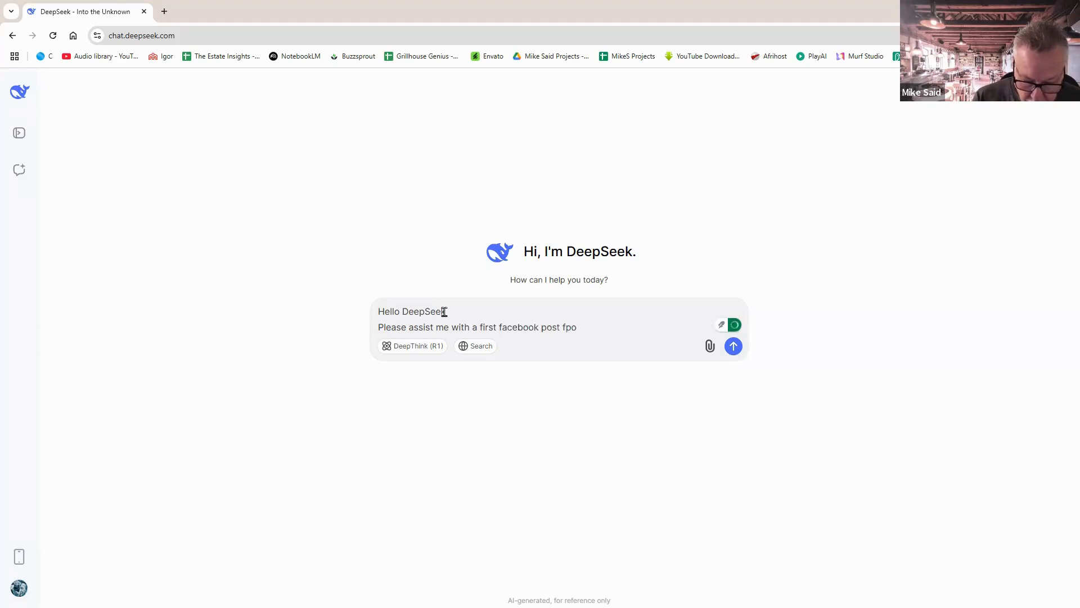
type("or m")
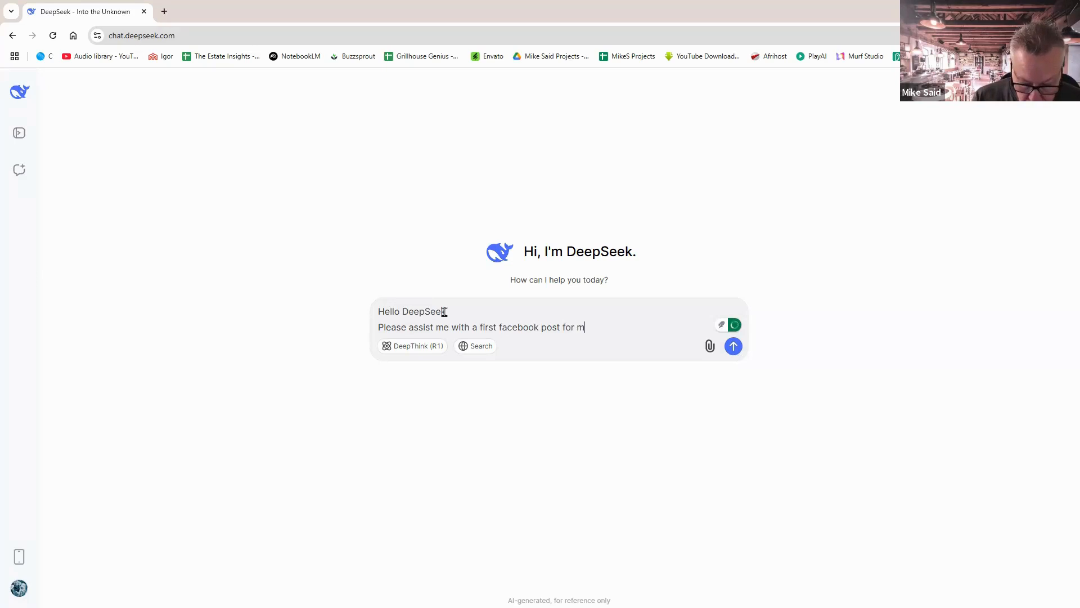
type("y new busine")
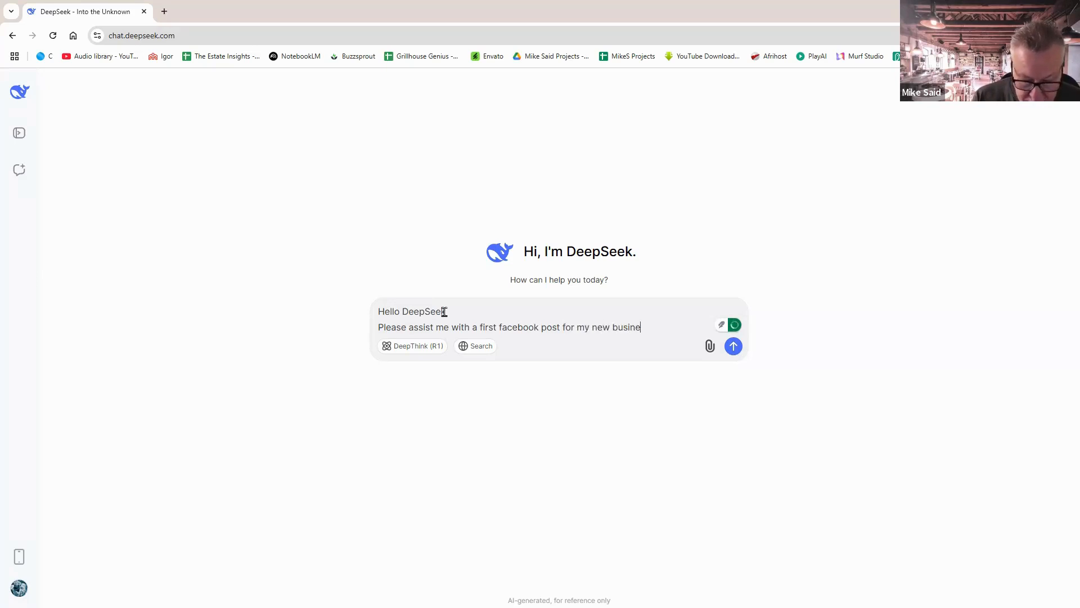
type("ss called ")
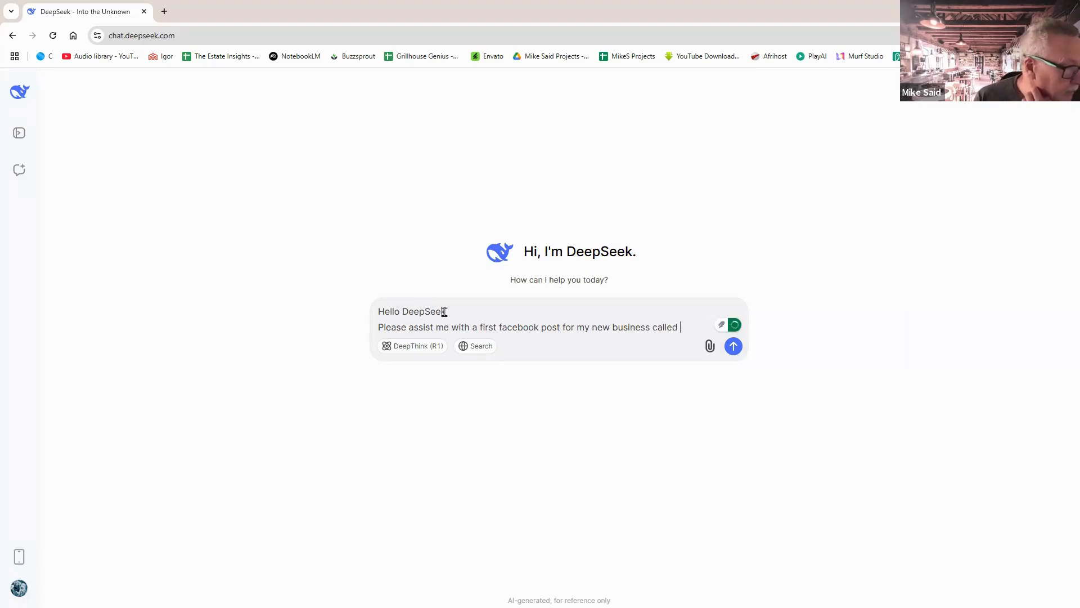
type("Anpli")
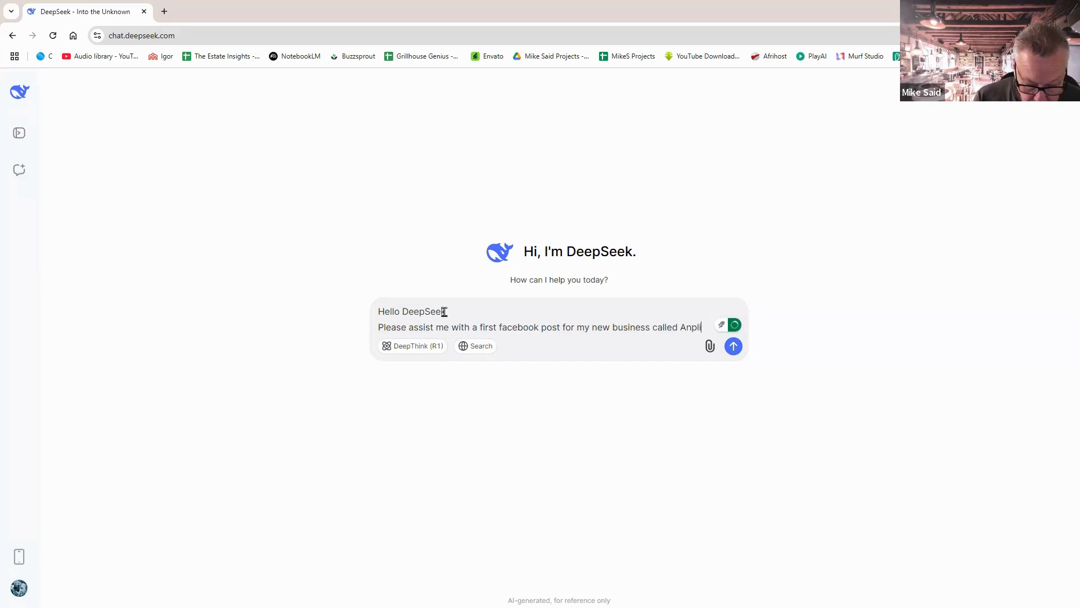
type("fy Life ")
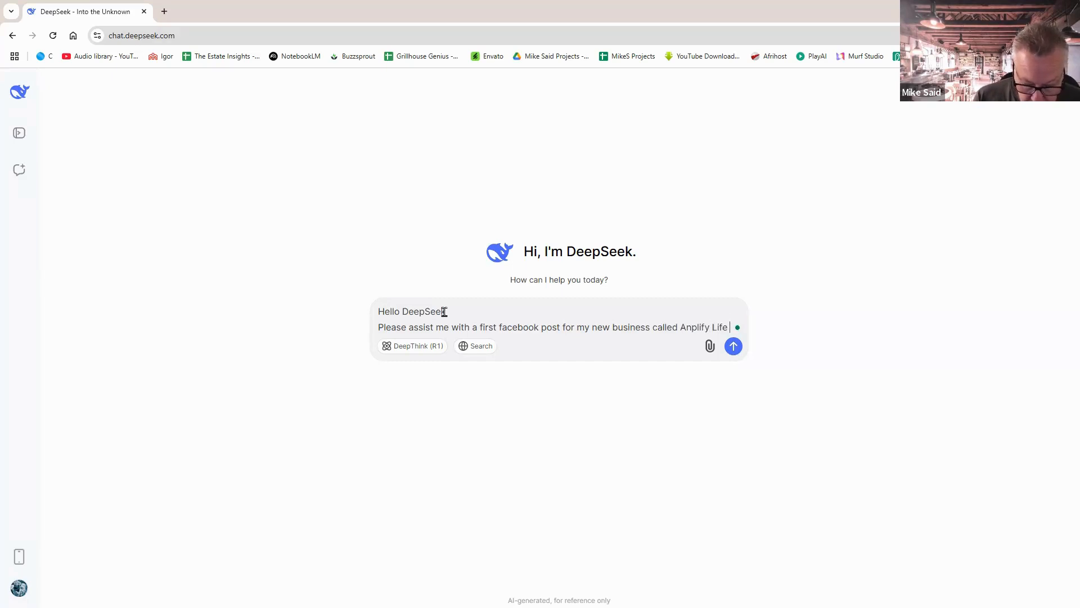
type("Ooaching")
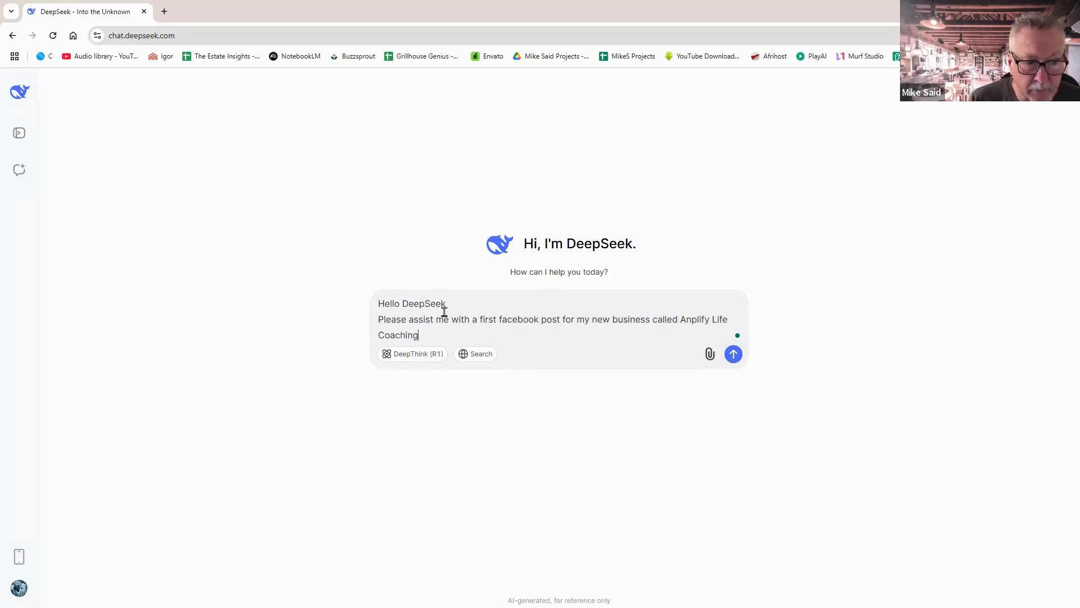
key("shift+Return")
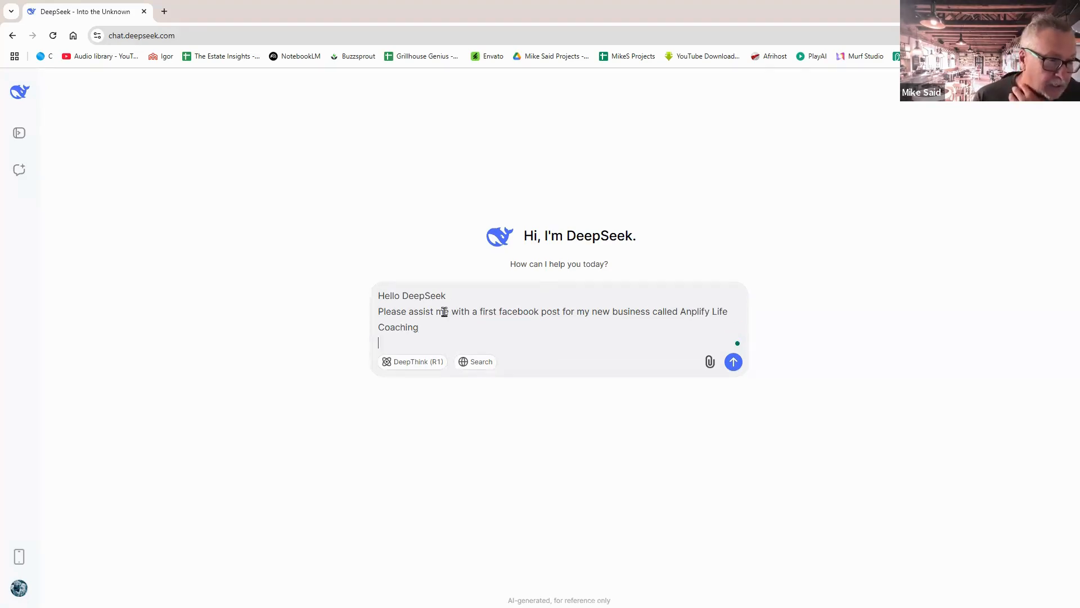
Correct the business name from 'Anplify' to 'Amplify' in the prompt.
left_click(692, 311)
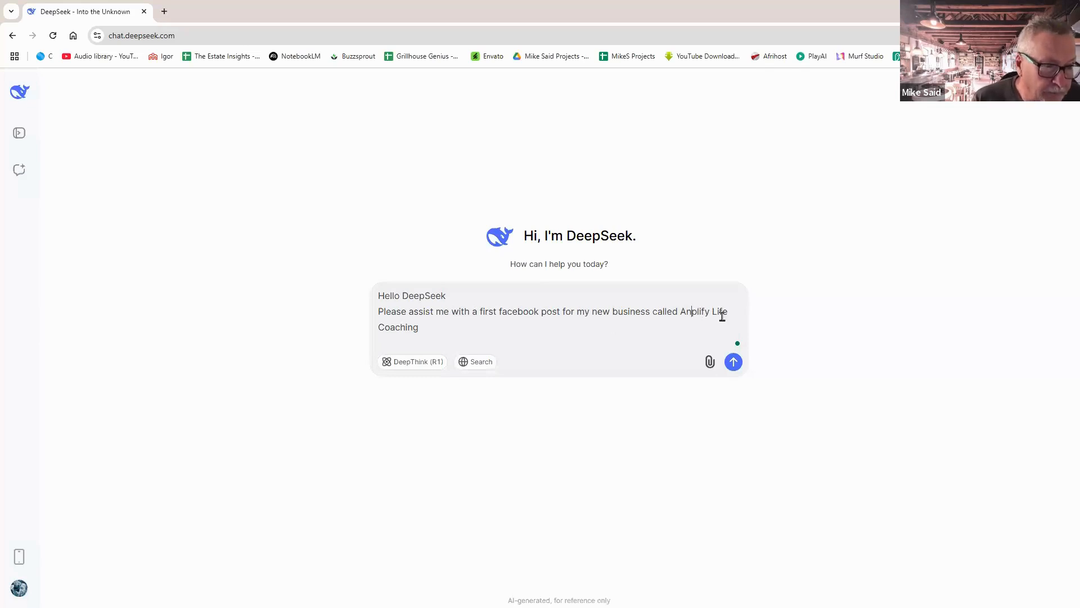
key("BackSpace")
type("m")
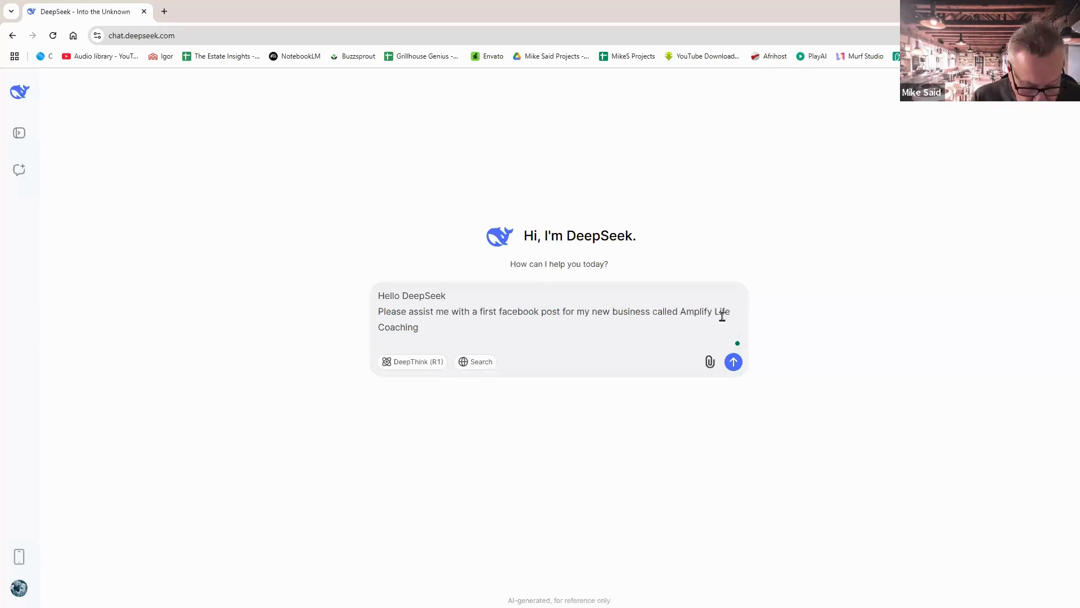
Add 'I am a woman with 45 years of experience… in change management and team building'.
left_click(392, 344)
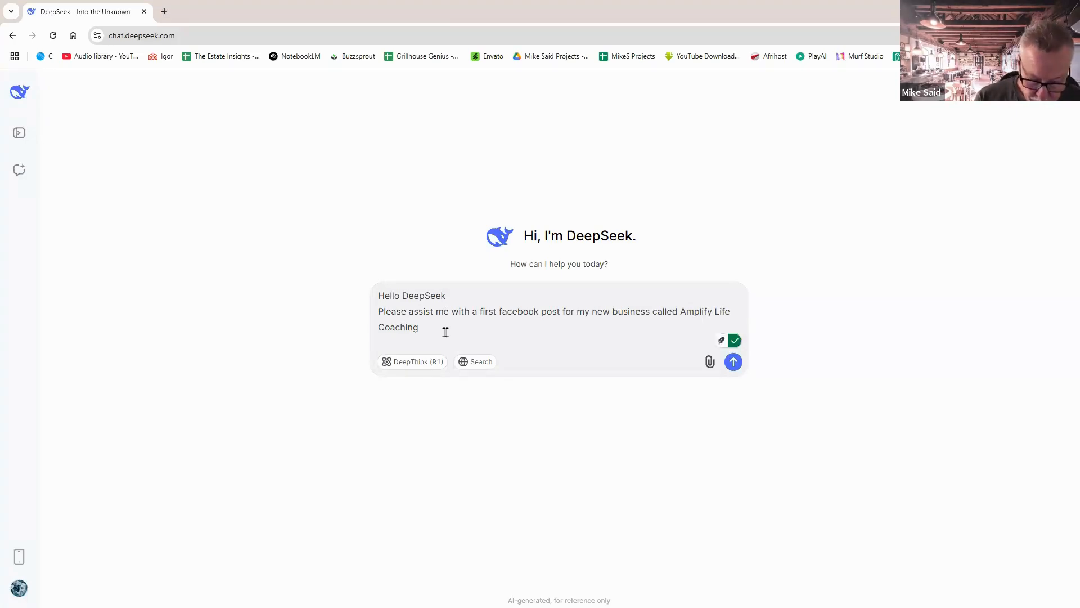
type("I am a ")
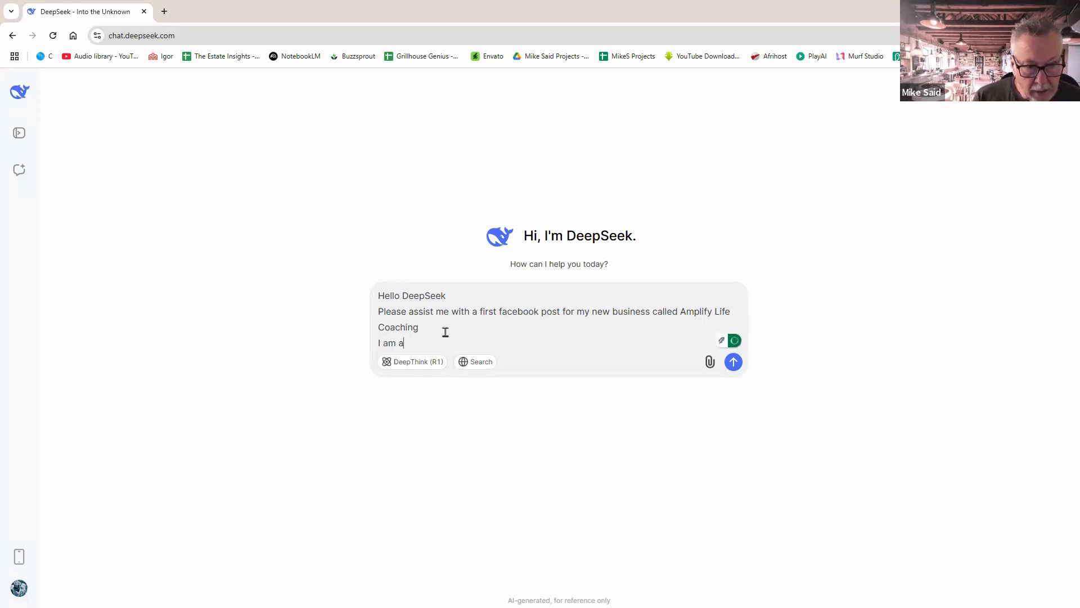
type("woam")
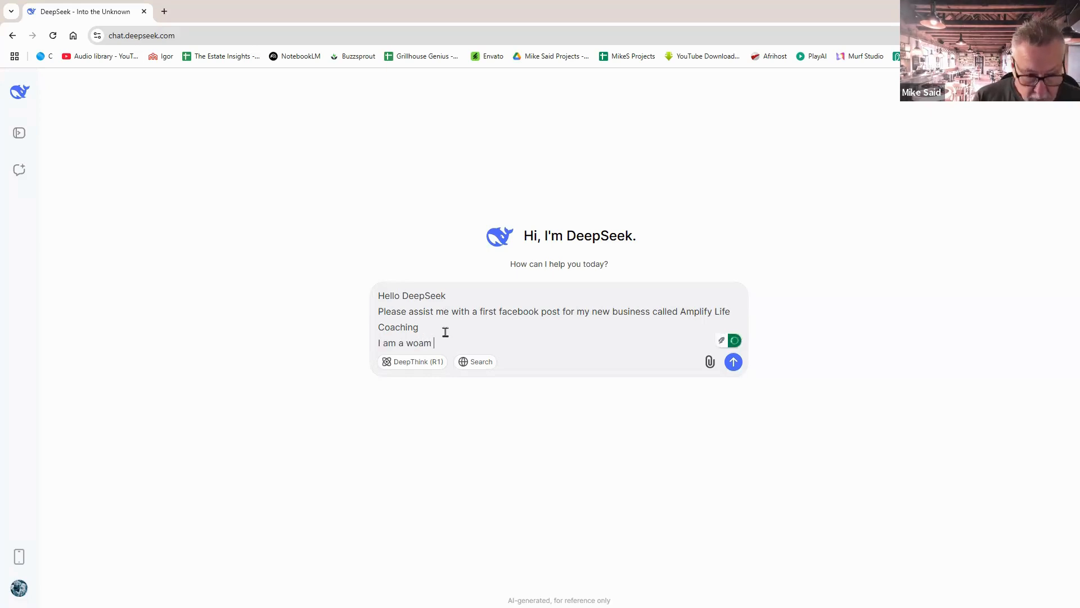
key("BackSpace")
key("BackSpace")
type("man wi")
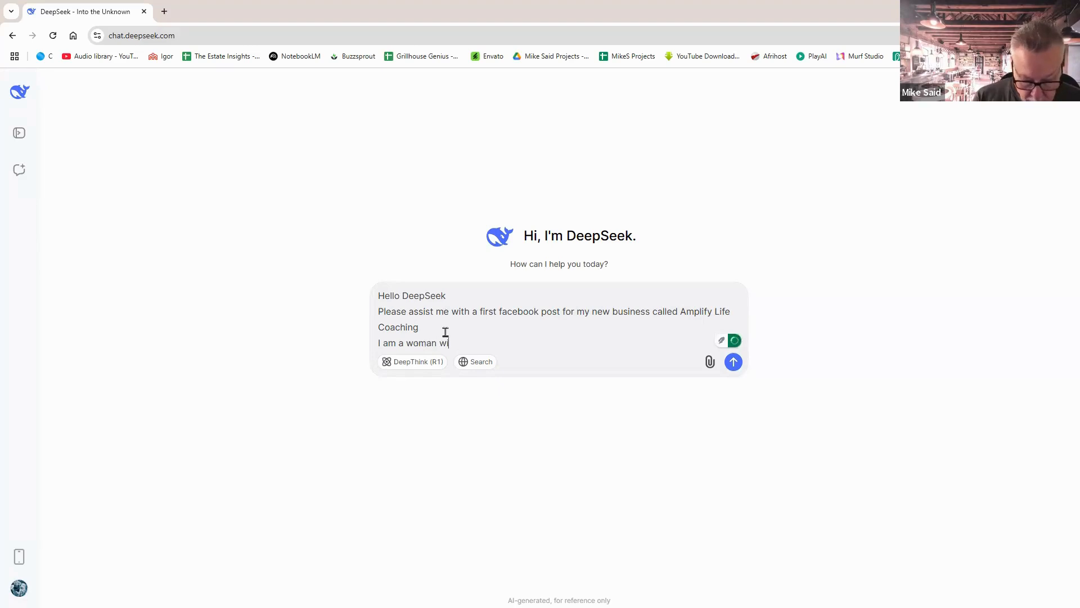
type("th 45 years")
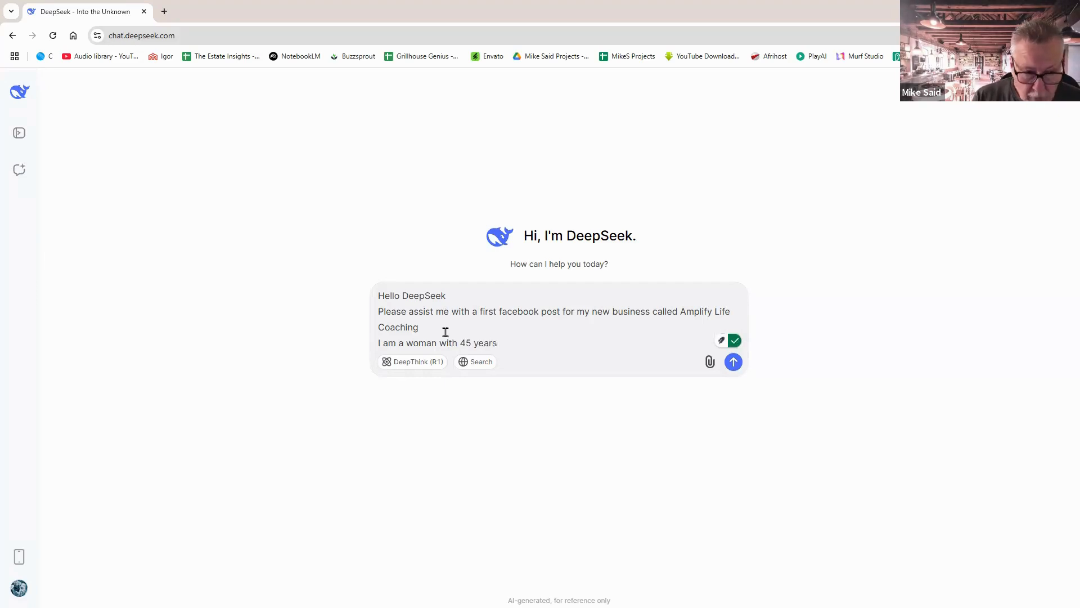
key("BackSpace")
key("BackSpace")
key("BackSpace")
key("BackSpace")
key("BackSpace")
key("BackSpace")
key("BackSpace")
key("BackSpace")
key("BackSpace")
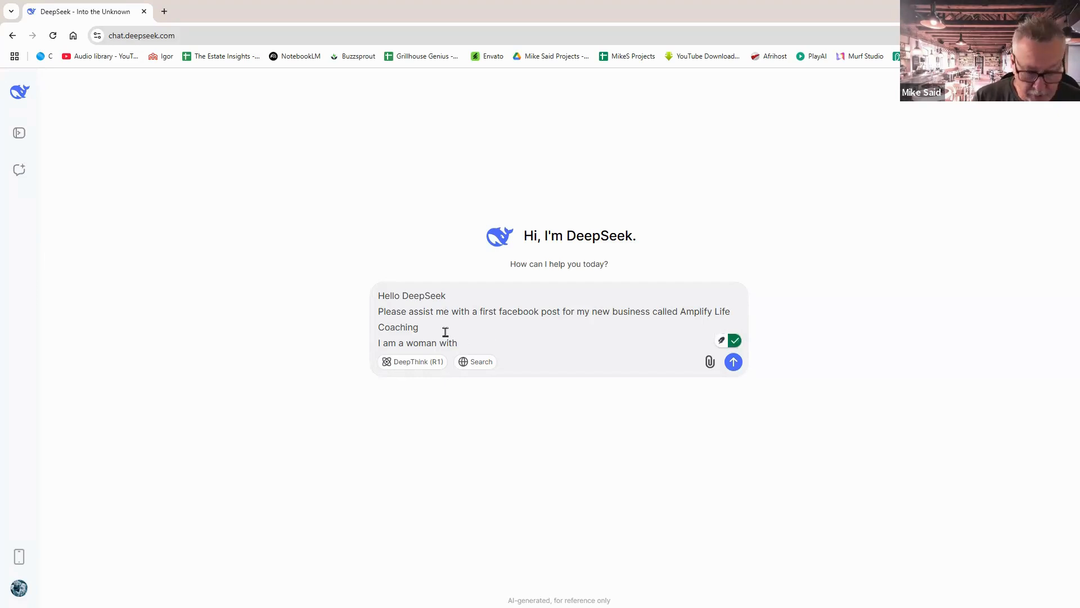
type("30 years of")
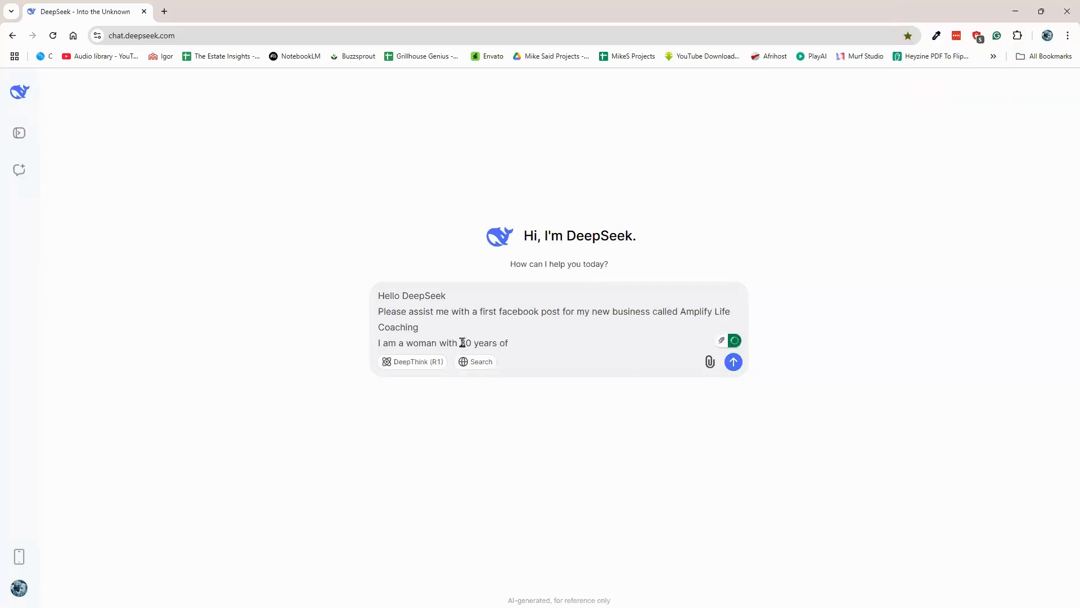
double_click(463, 342)
type("45")
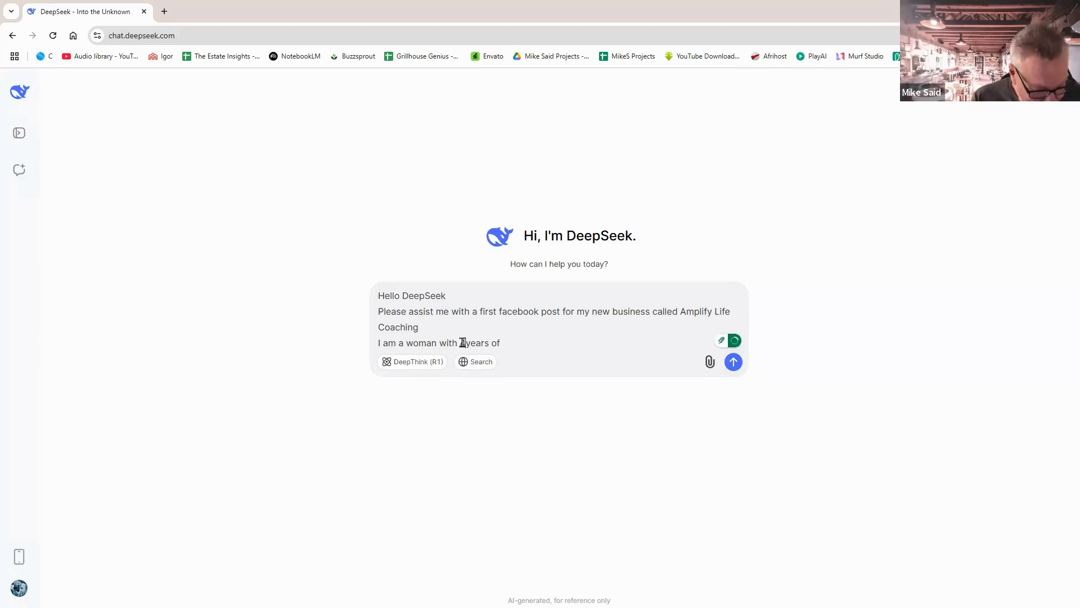
left_click(533, 342)
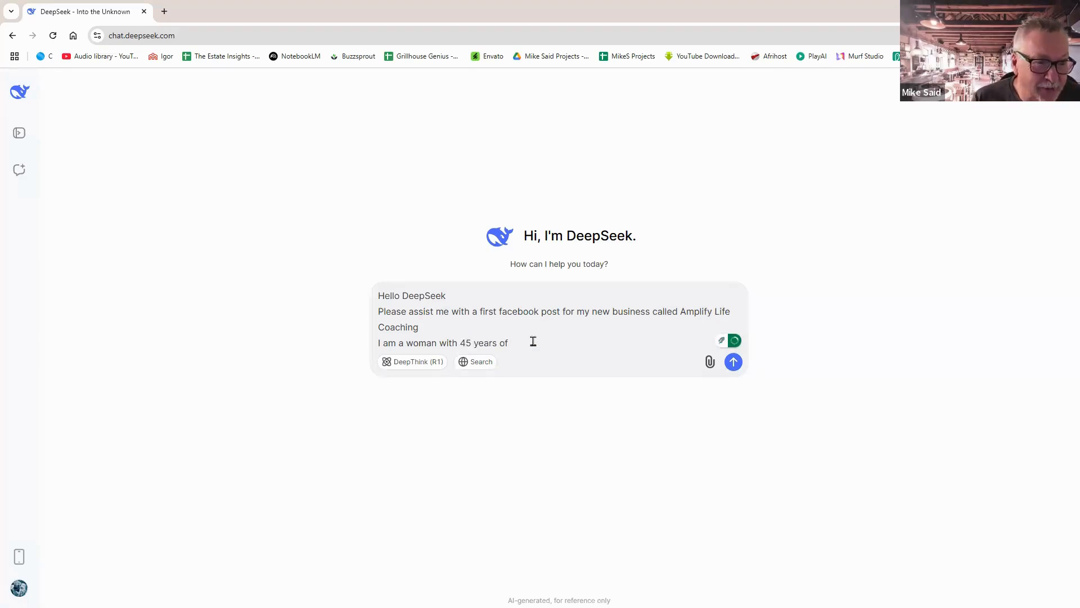
type("experioence i")
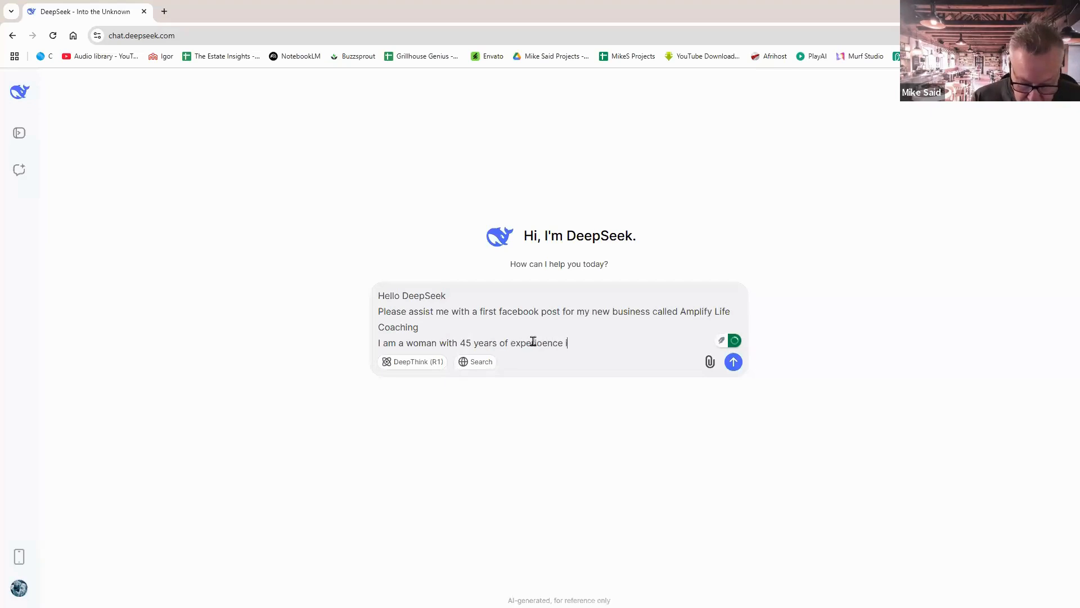
type("n the corpo")
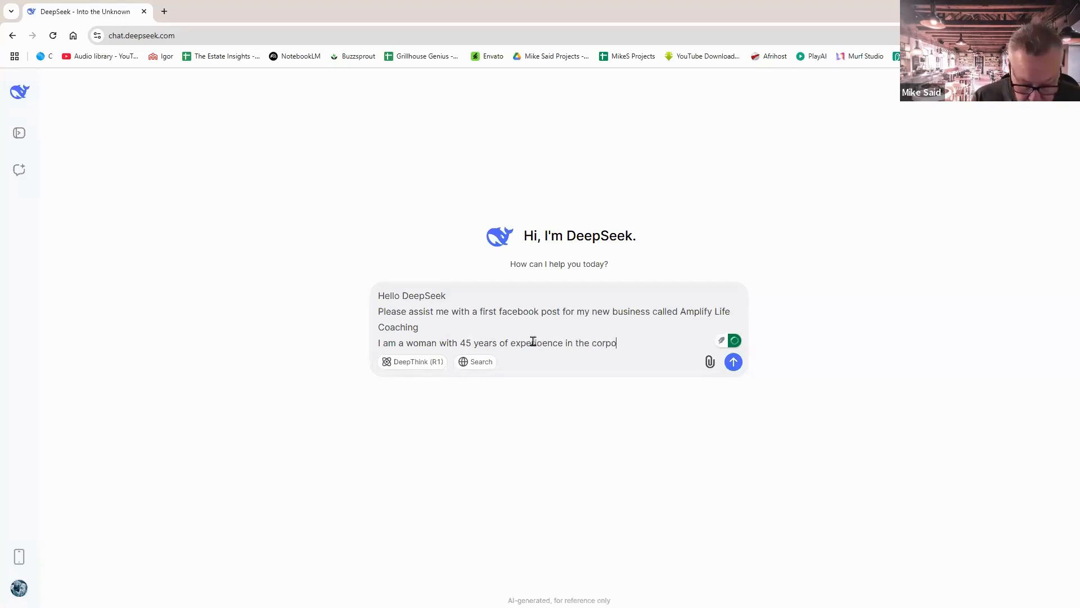
type("rate ")
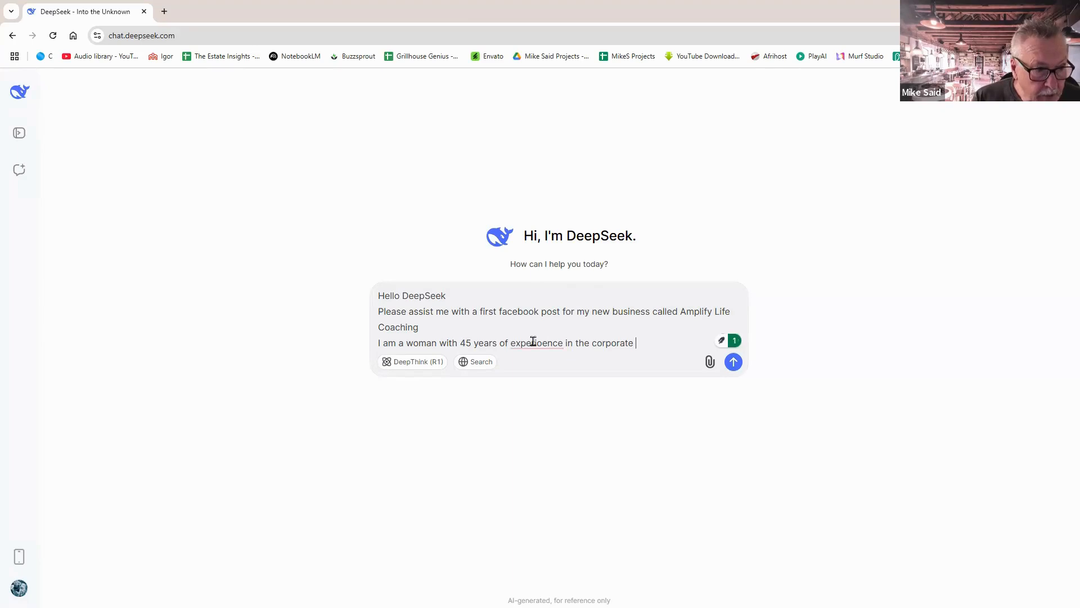
type("world ")
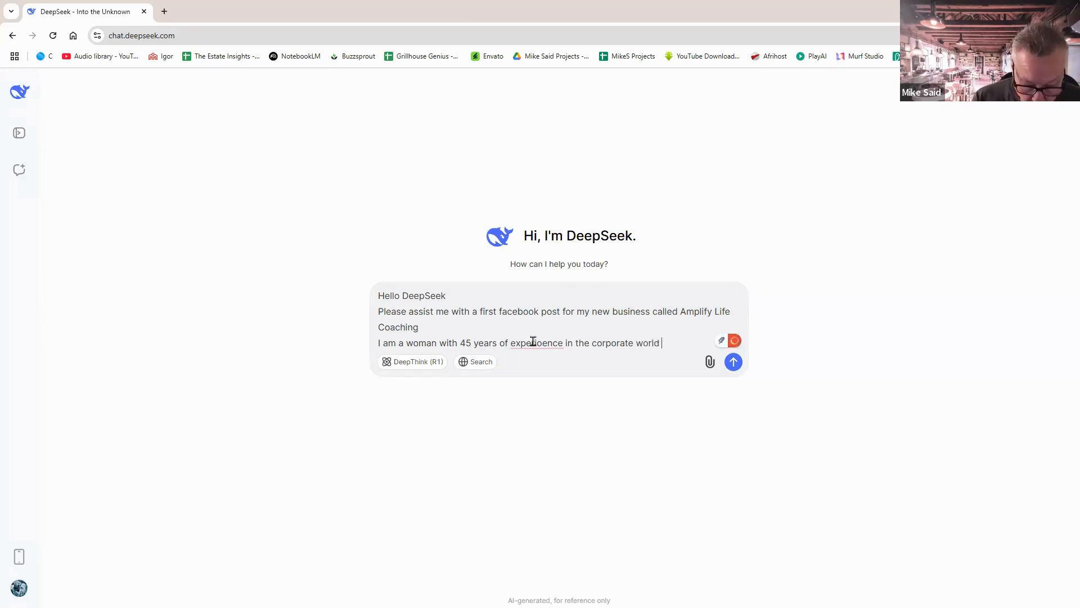
type("specia")
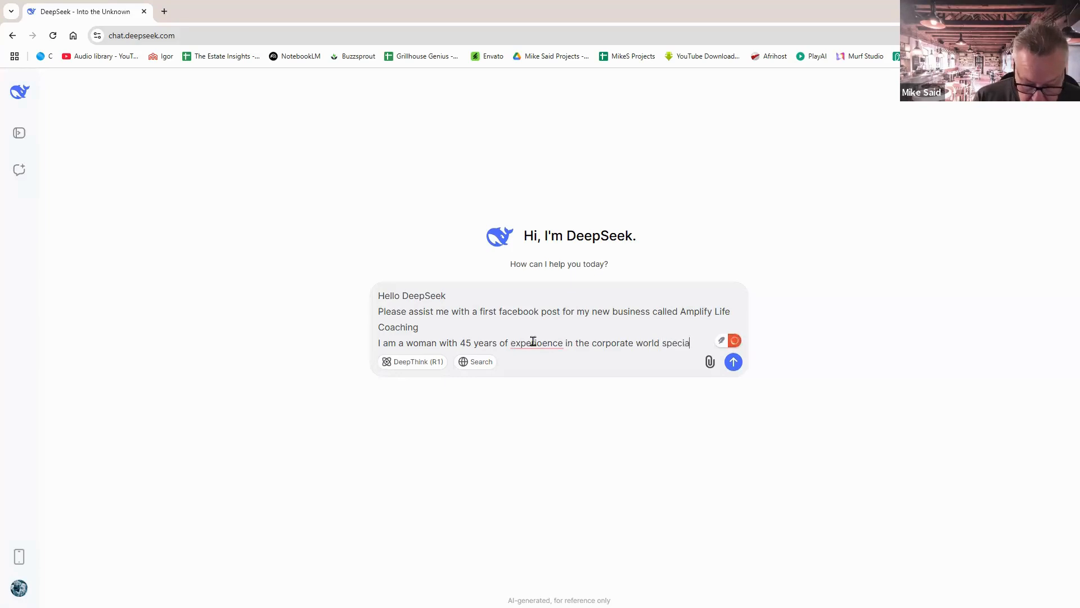
type("lising")
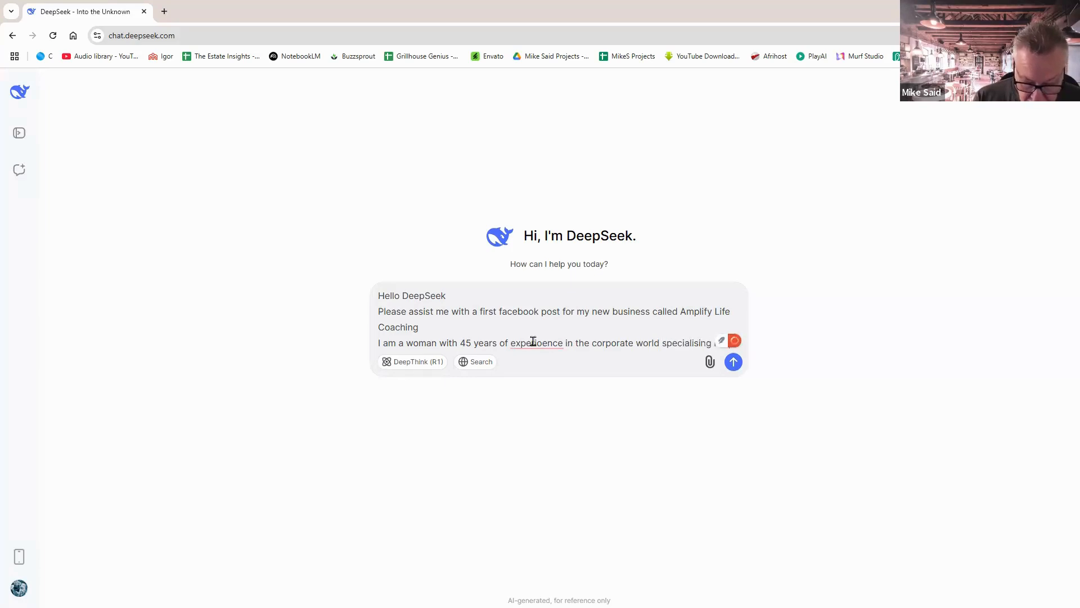
type(" ion chan")
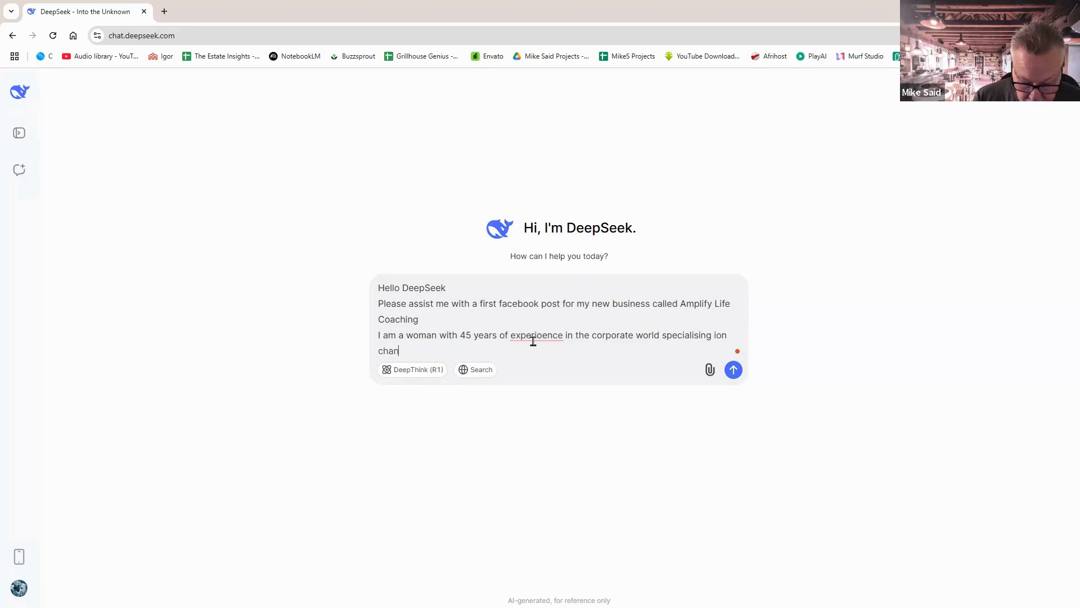
type("ge manag")
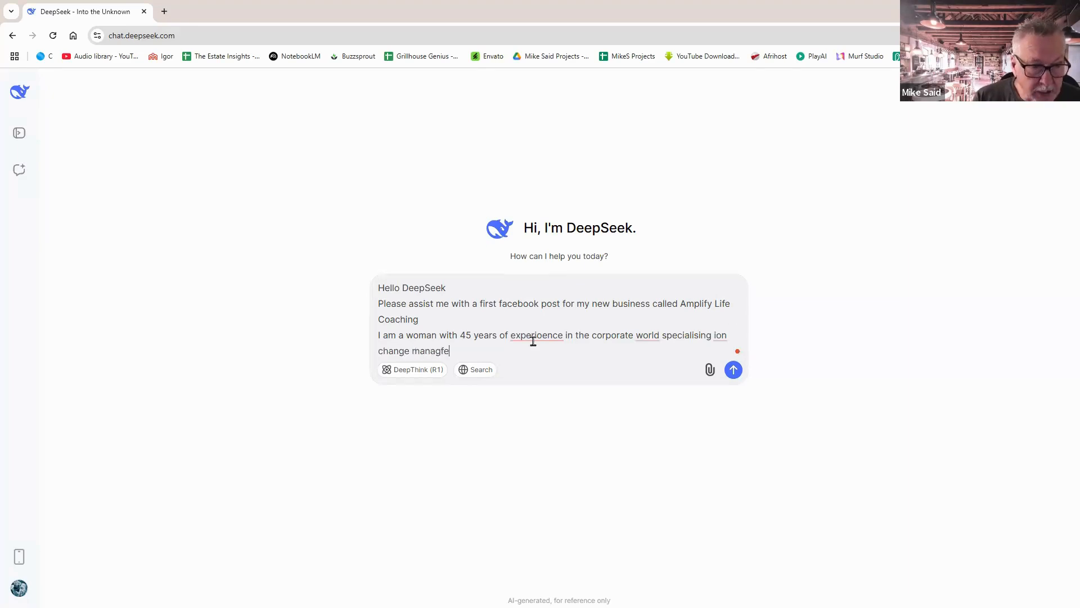
type("ement and")
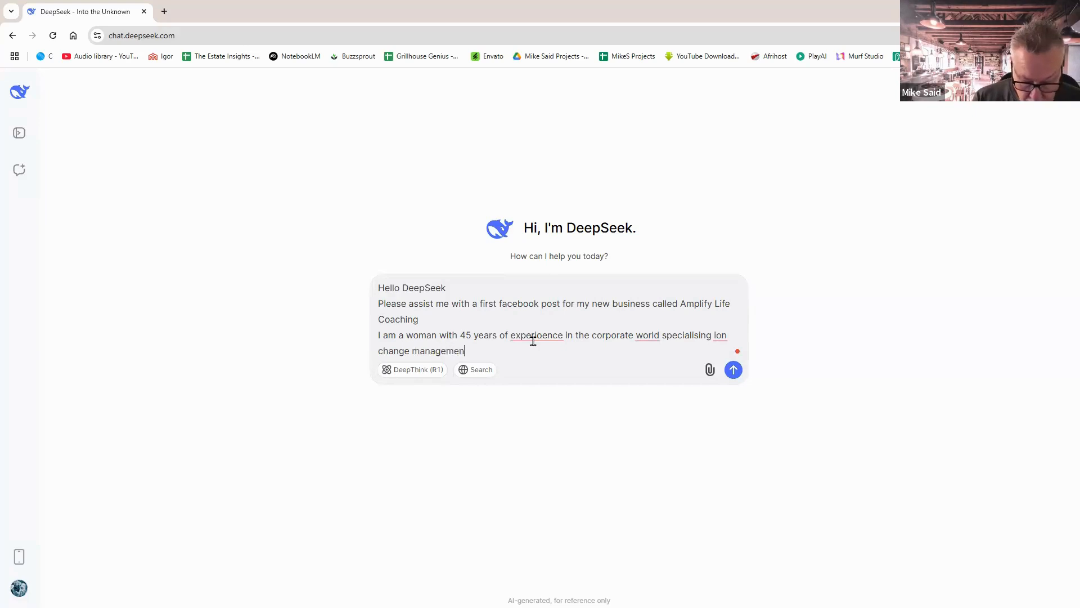
type("eam")
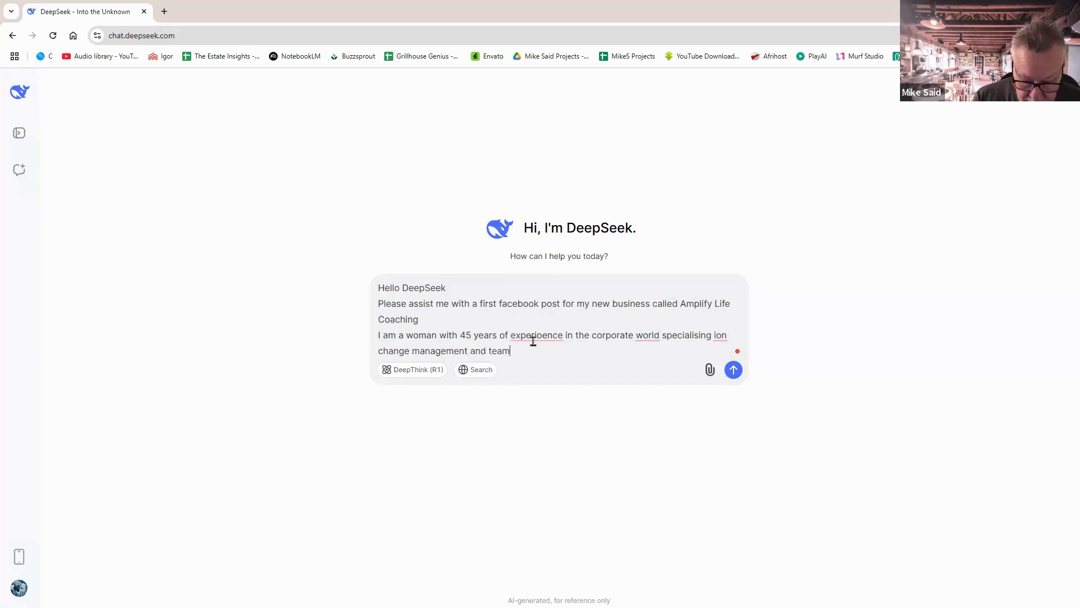
type(" buildinmg")
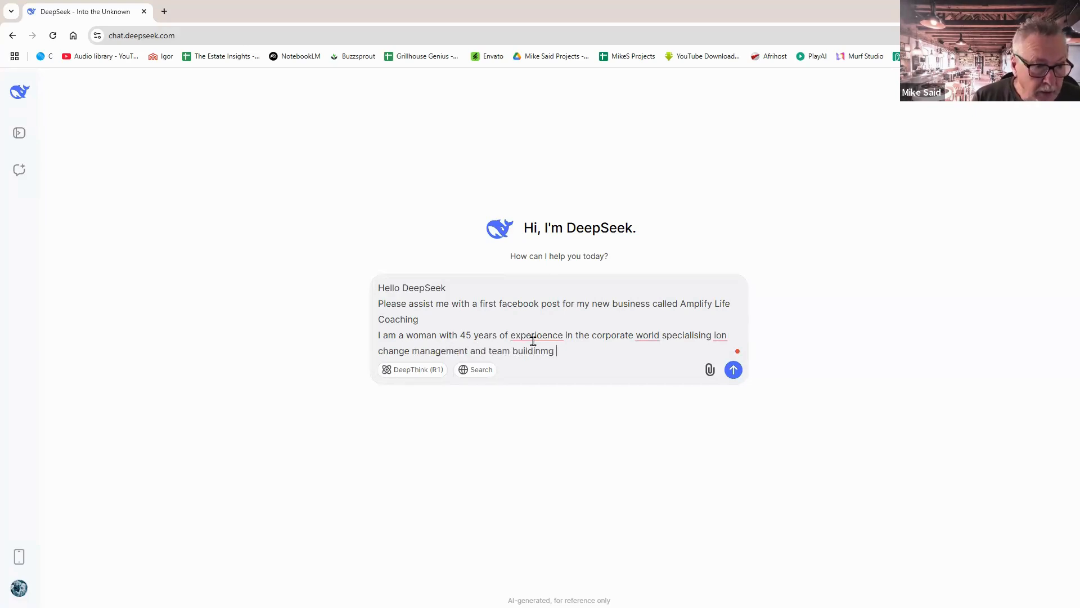
Apply spelling fixes for experience and building, add a comma after world, and end with a period.
mouse_move(529, 336)
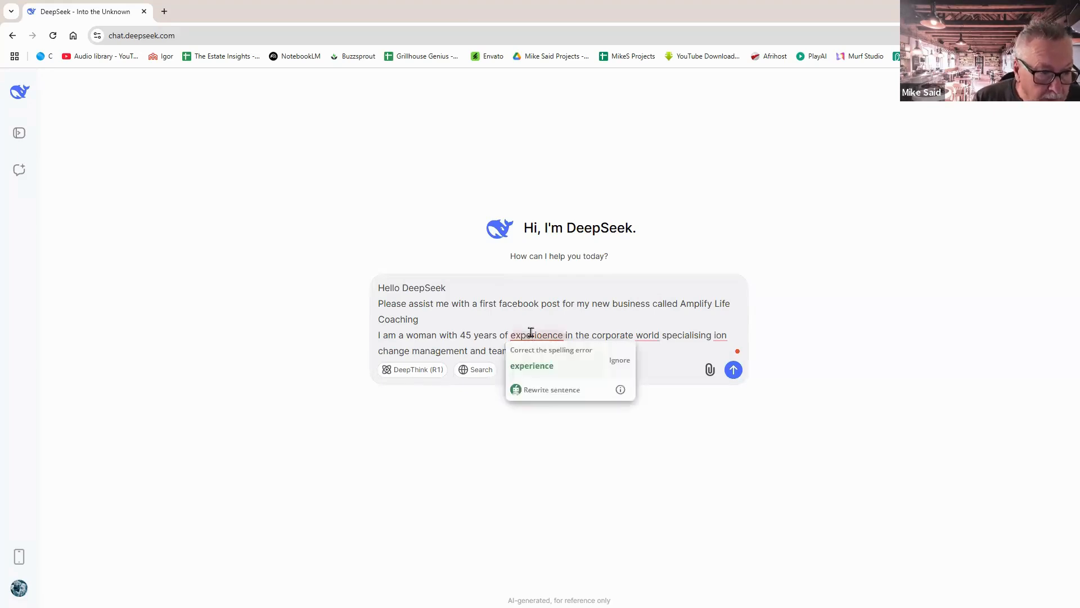
left_click(539, 366)
mouse_move(642, 336)
left_click(650, 363)
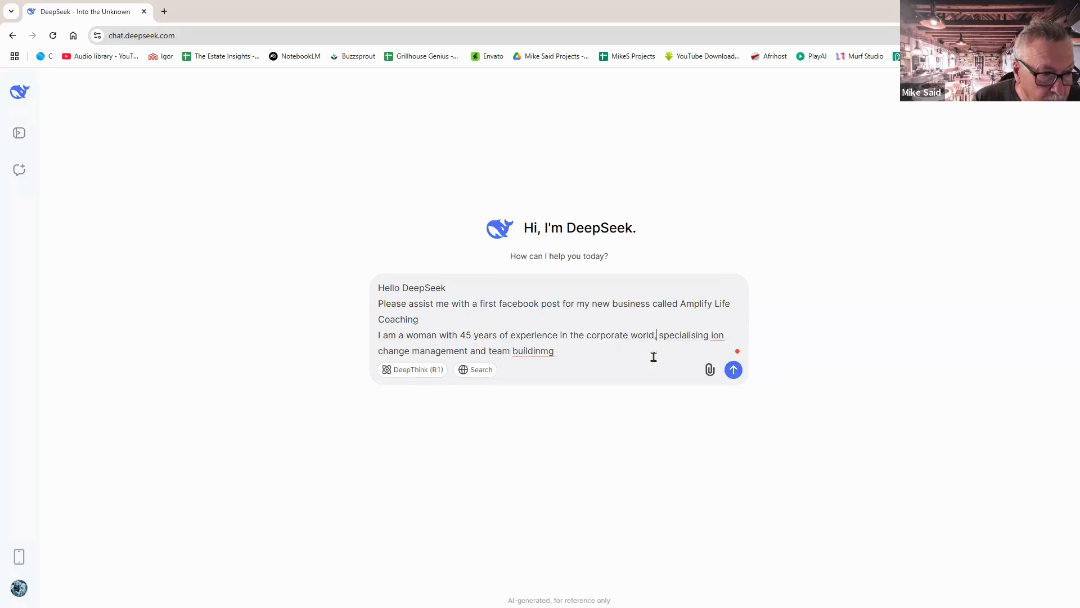
mouse_move(716, 335)
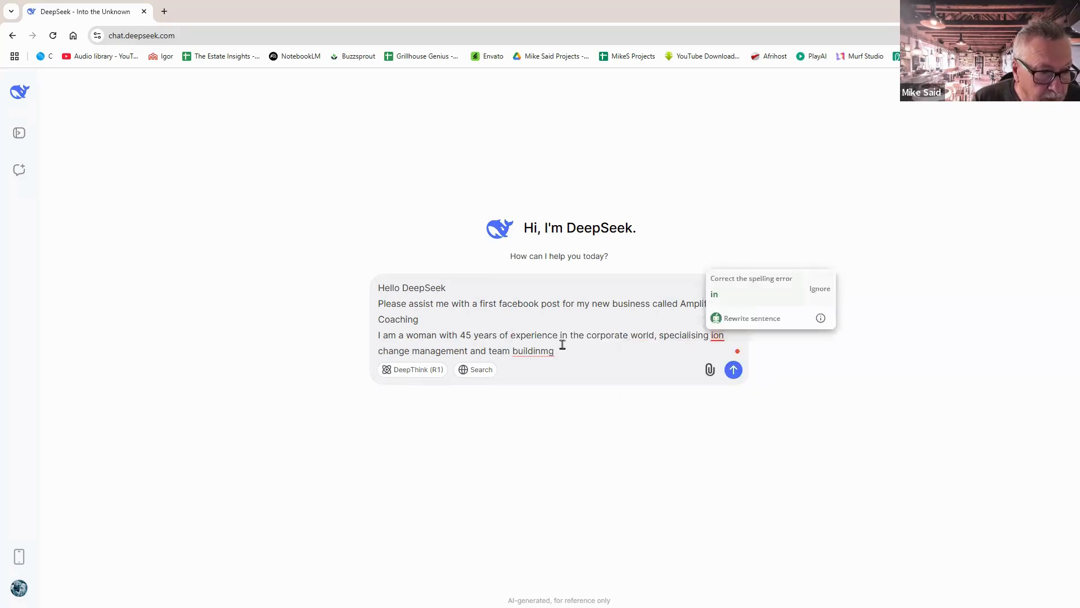
mouse_move(539, 349)
left_click(543, 312)
type(".")
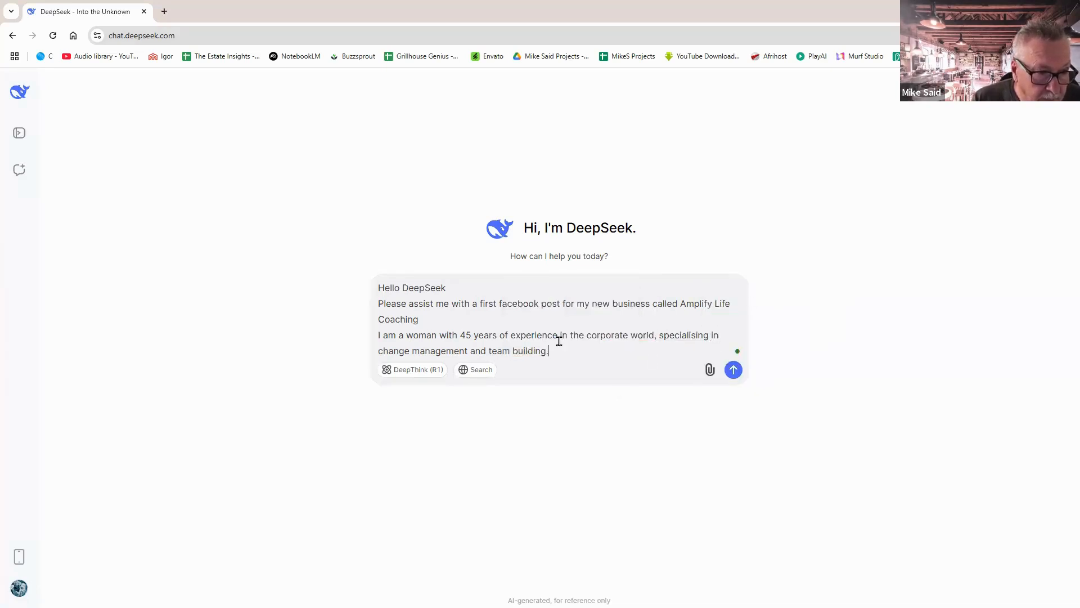
Add the line 'I am launching my practice to assist business owners to grow and scale their business'.
key("shift+Return")
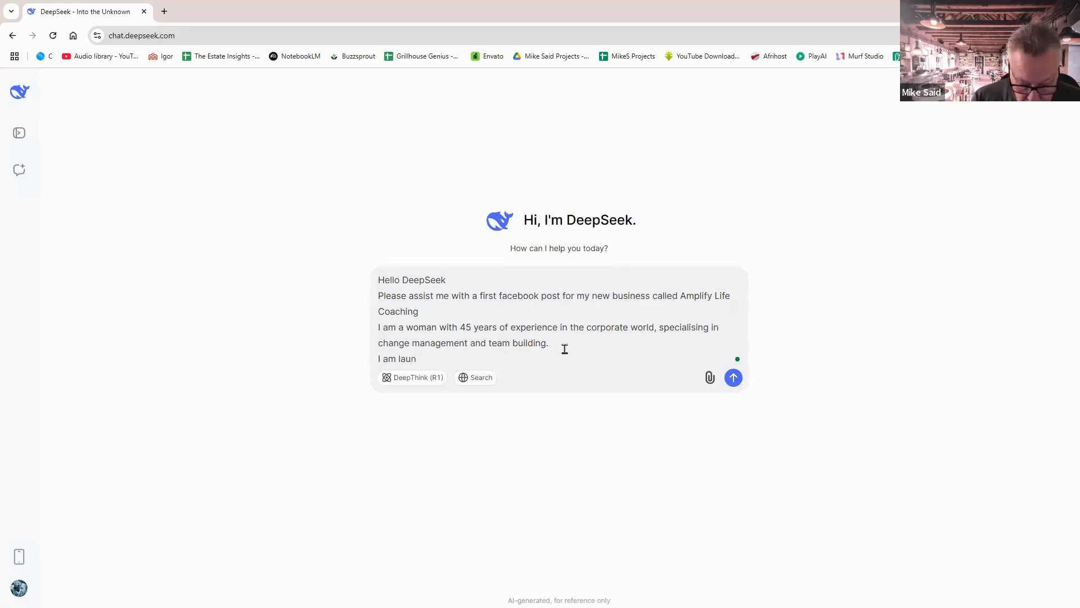
type("I am launching my ")
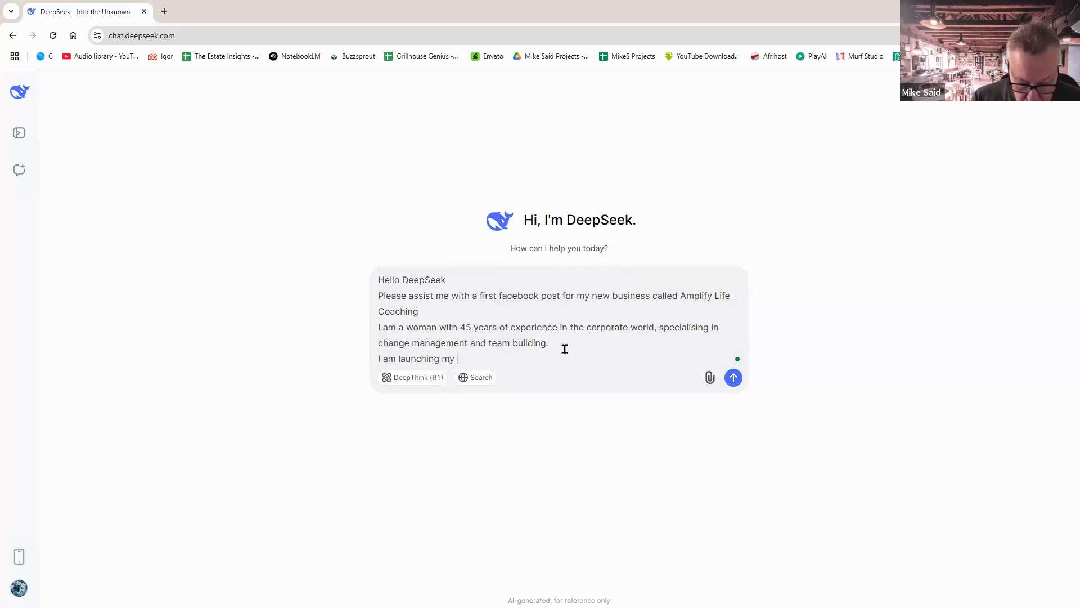
type("p")
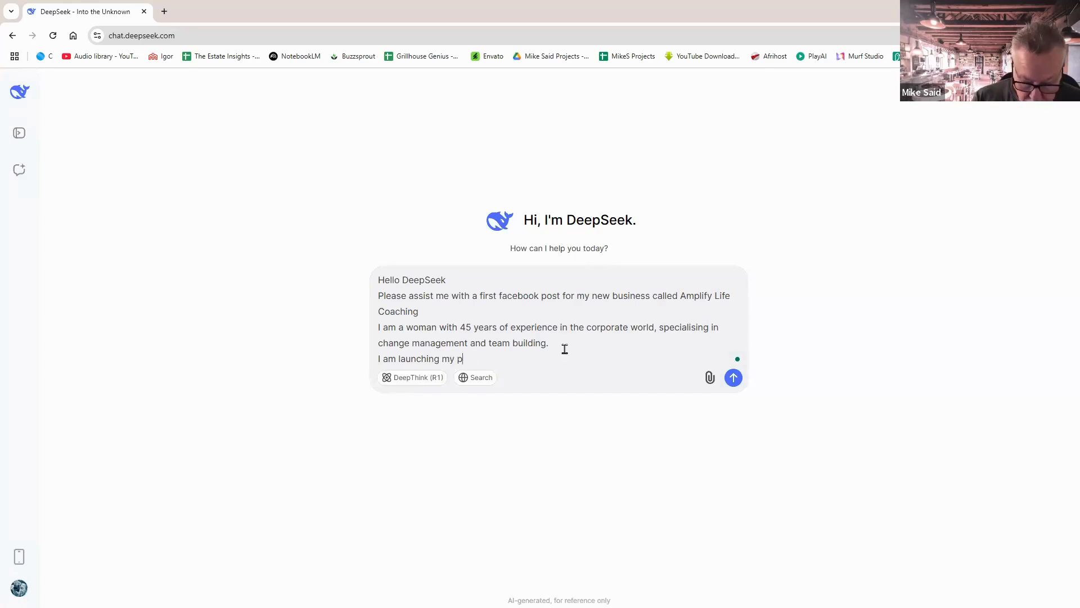
type("orractiv")
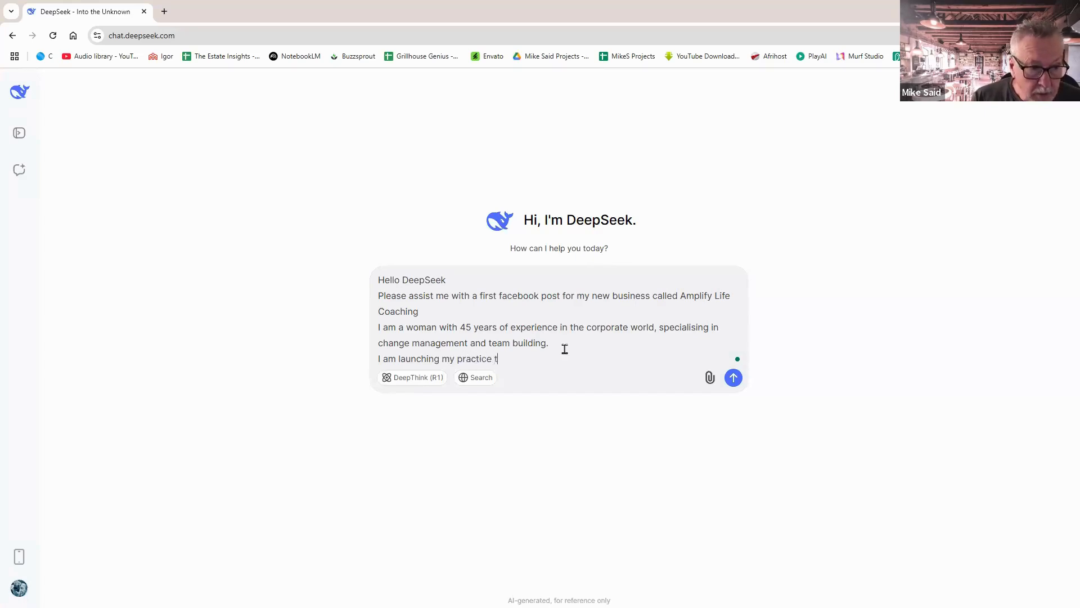
type("e to assist")
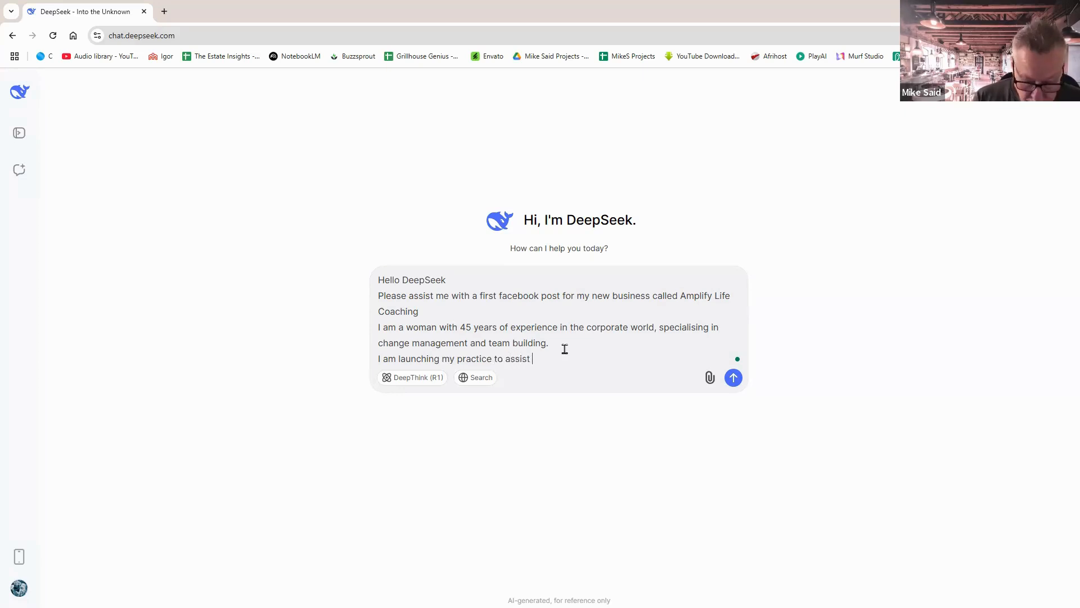
type(" business")
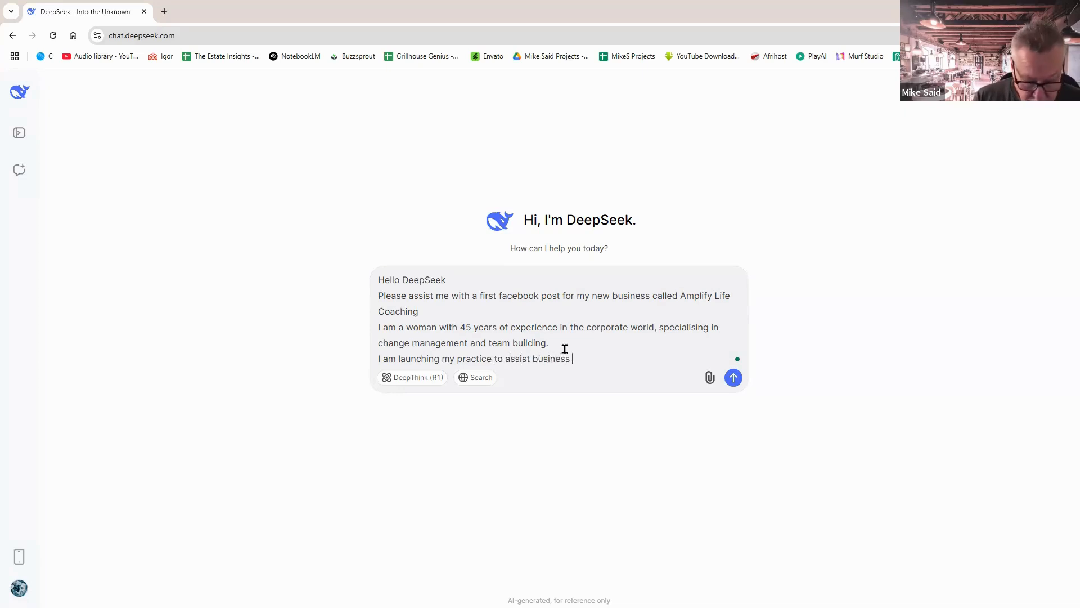
type(" owners to")
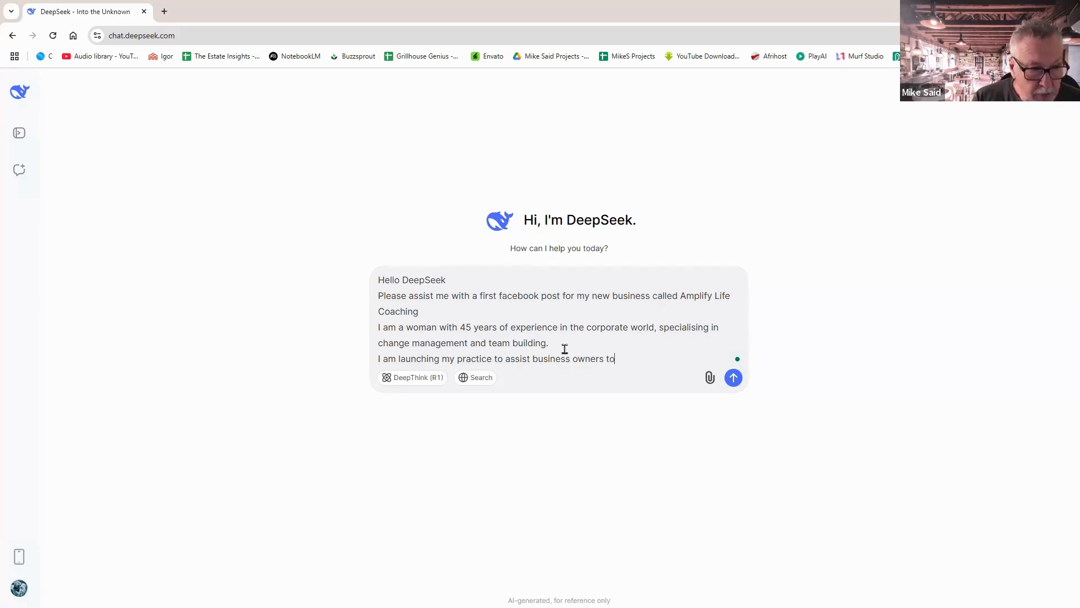
type(" grow")
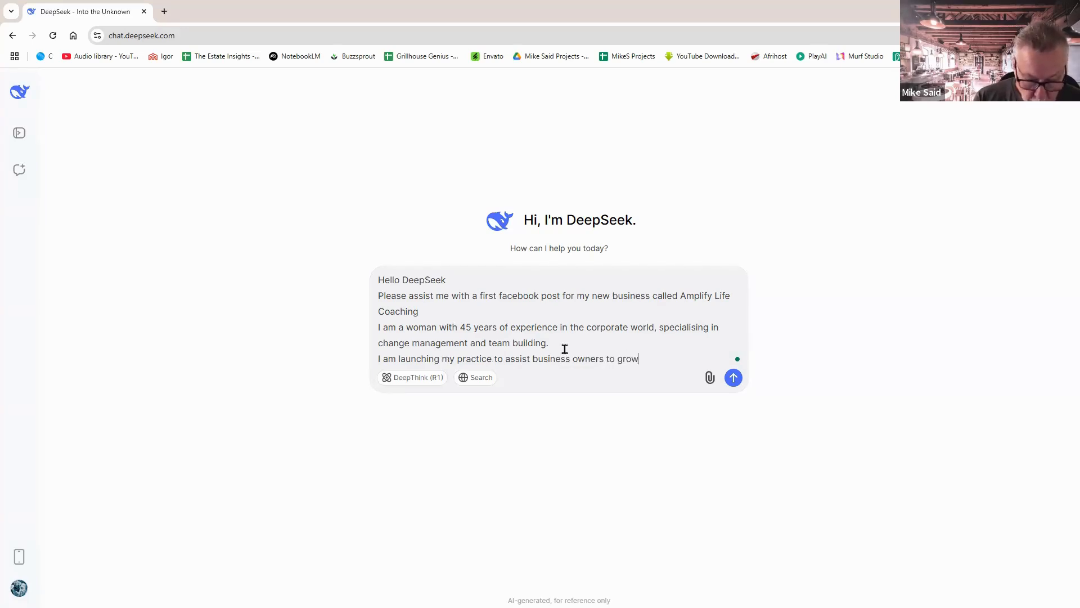
type(" and scale theio")
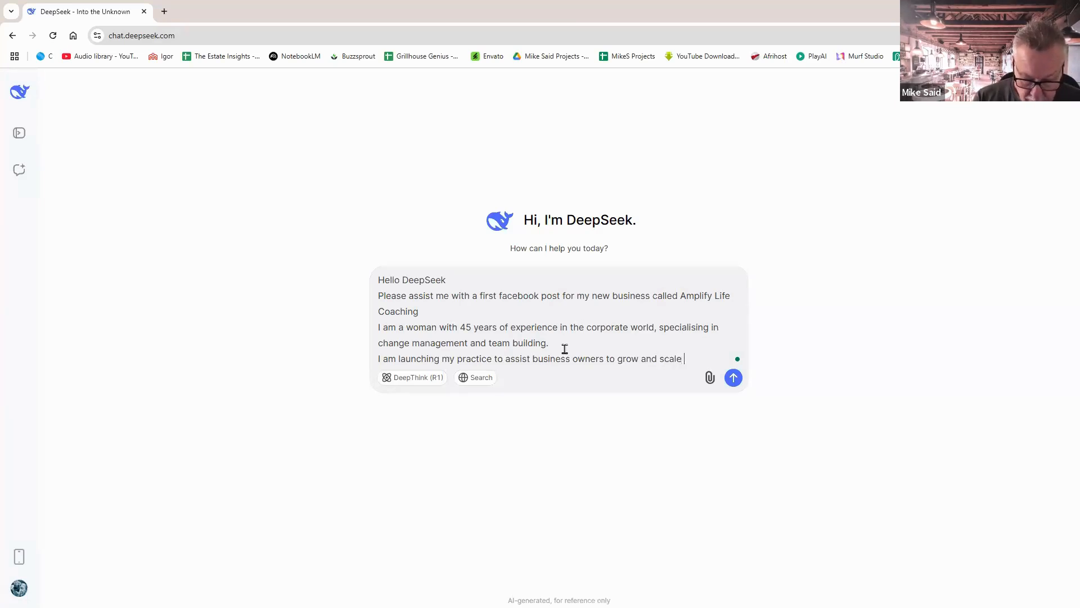
key("BackSpace")
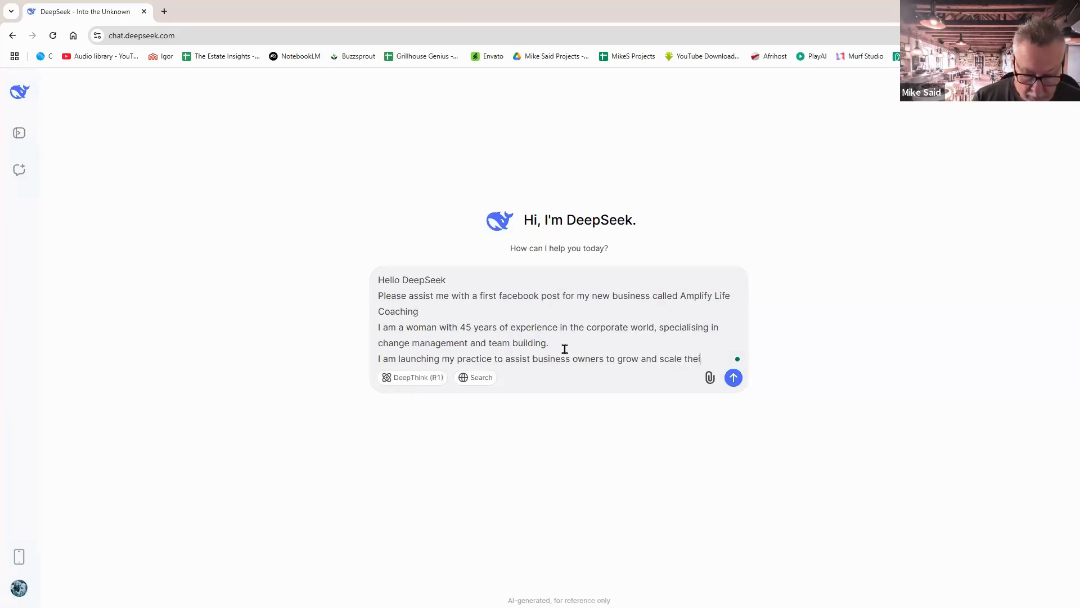
type("r busi")
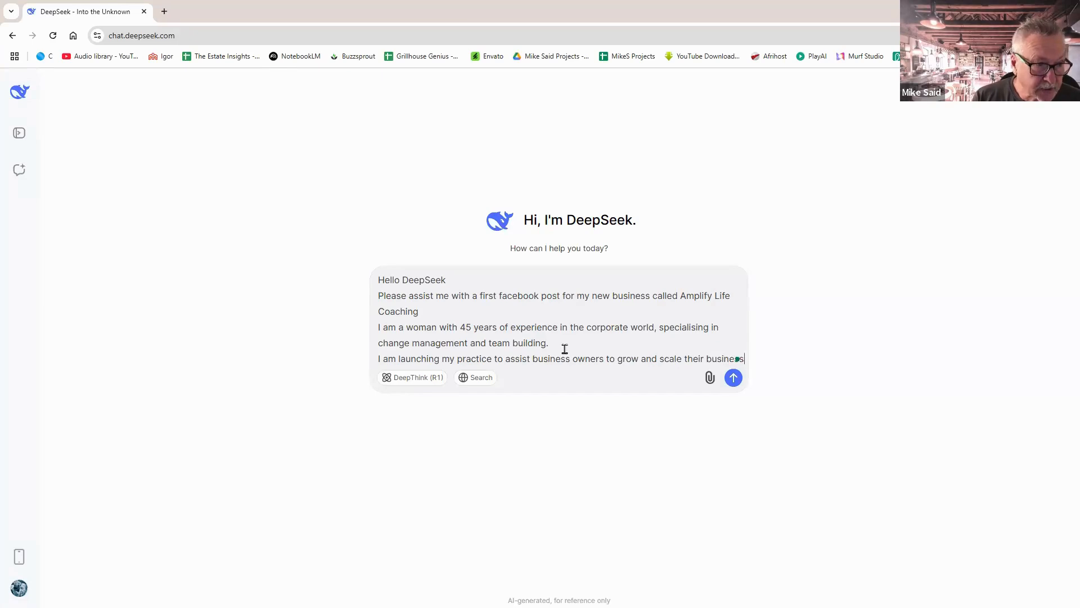
type("ness")
Request content for a series of 5 Facebook posts and add 'Please do not use emojis'.
key("shift+Return")
key("shift+Return")
type("P")
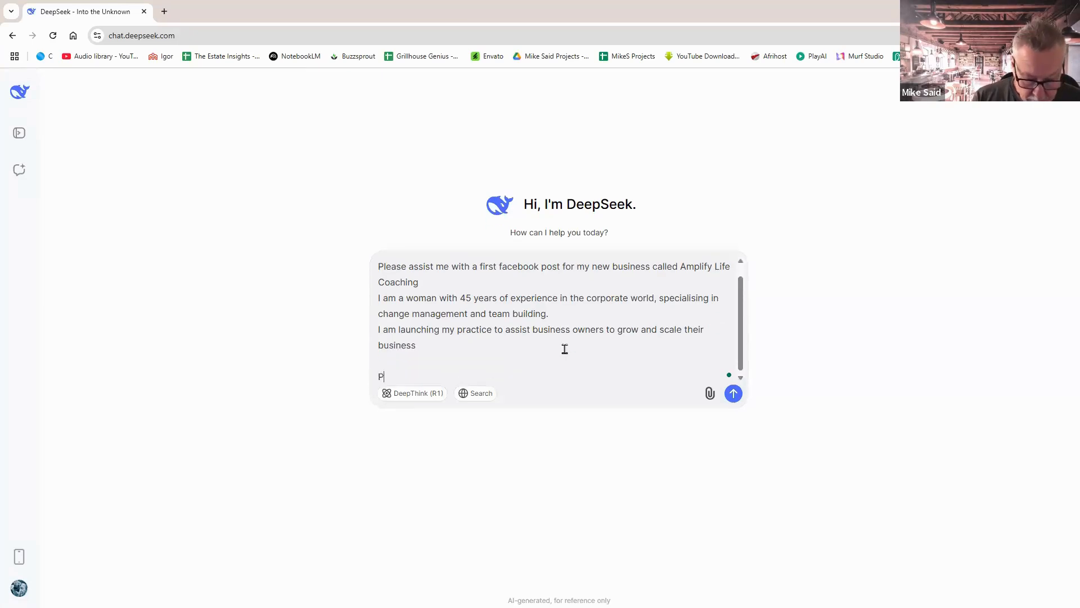
type("lease")
type(" wriite me")
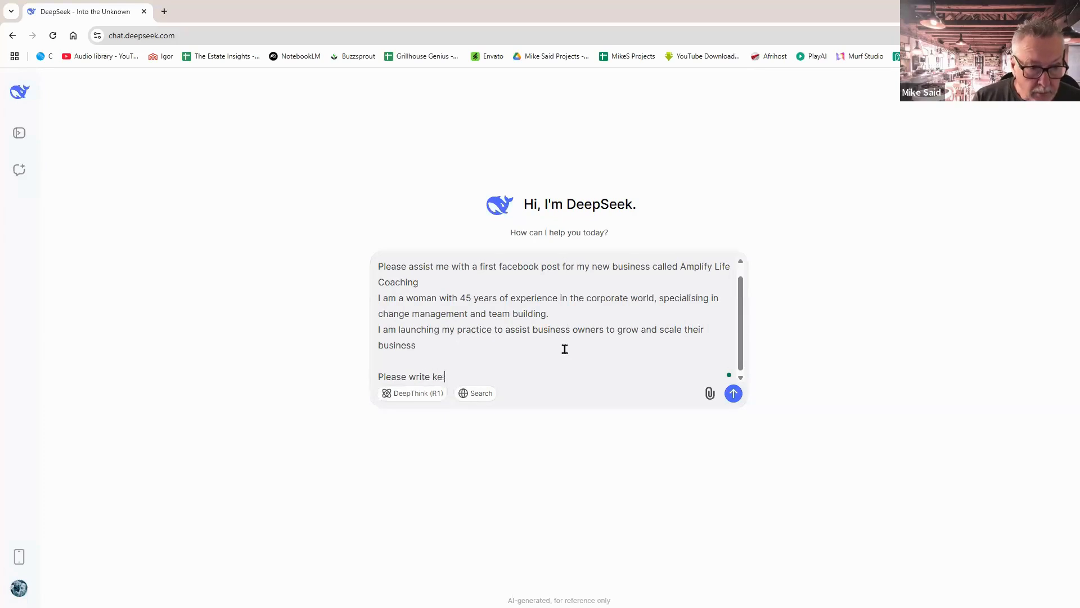
type("me c")
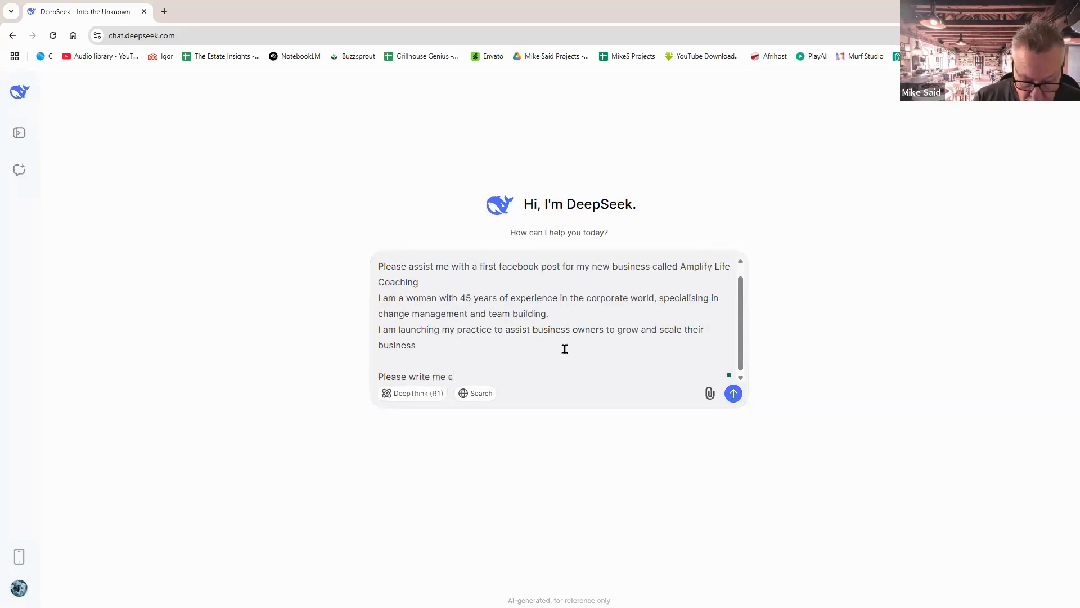
type("ontent for a series of 5")
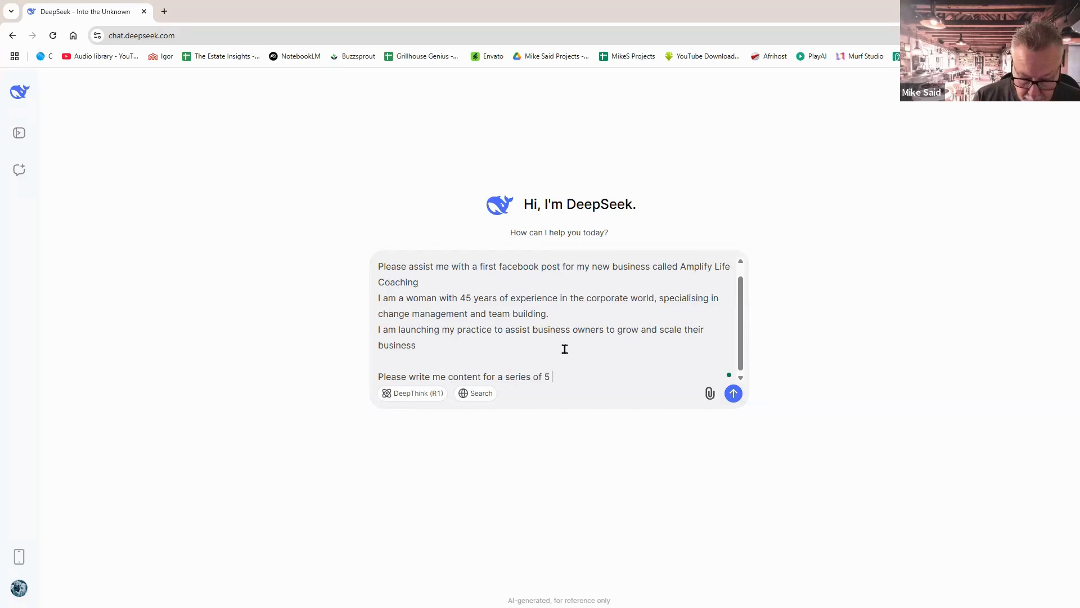
type("ook posts")
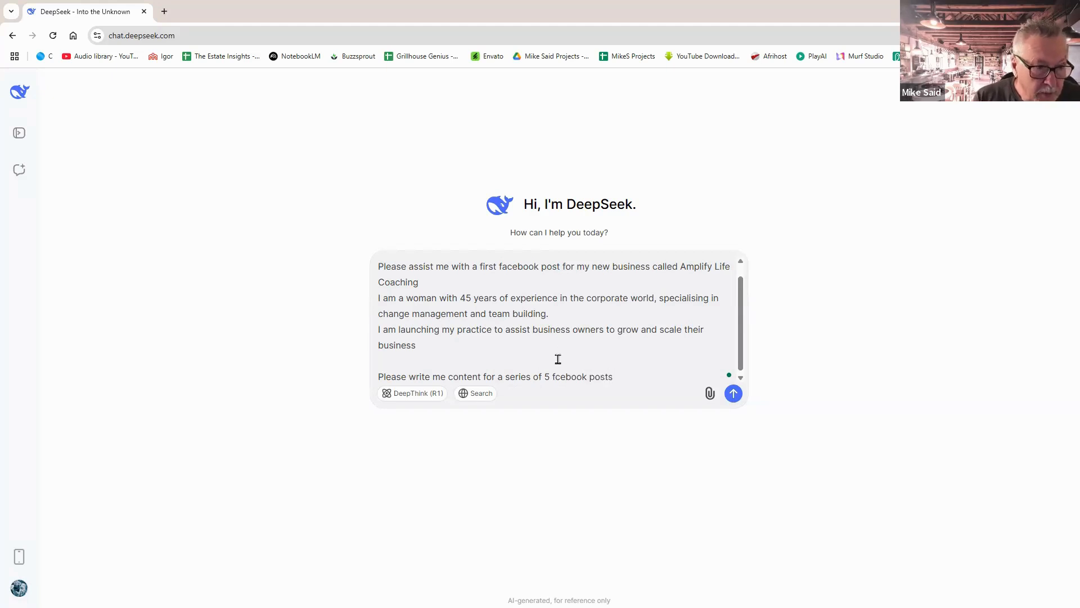
left_click(556, 374)
type("a")
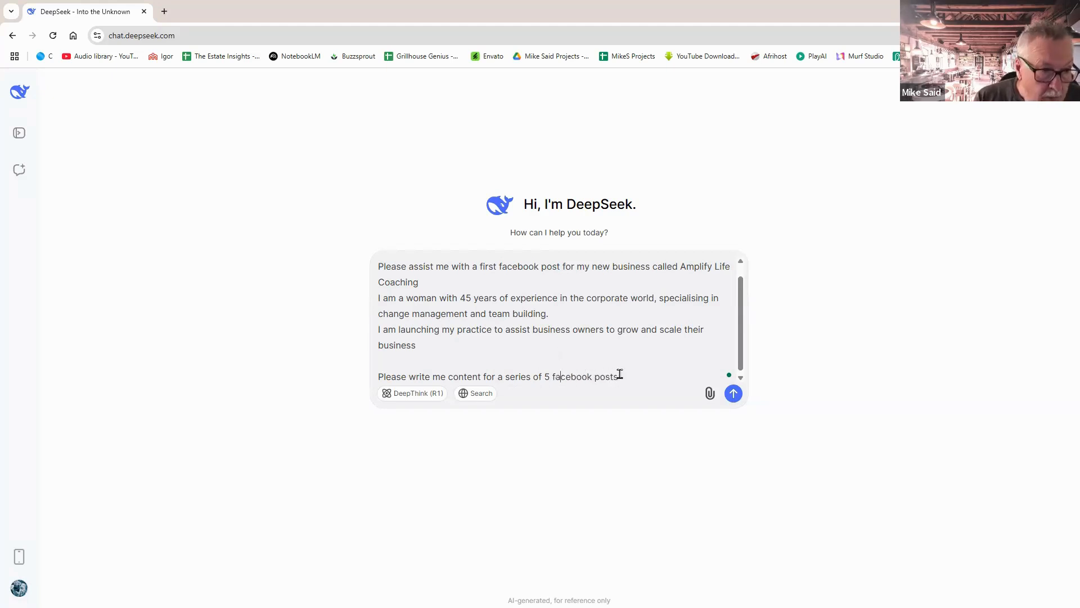
left_click(625, 373)
key("shift+Return")
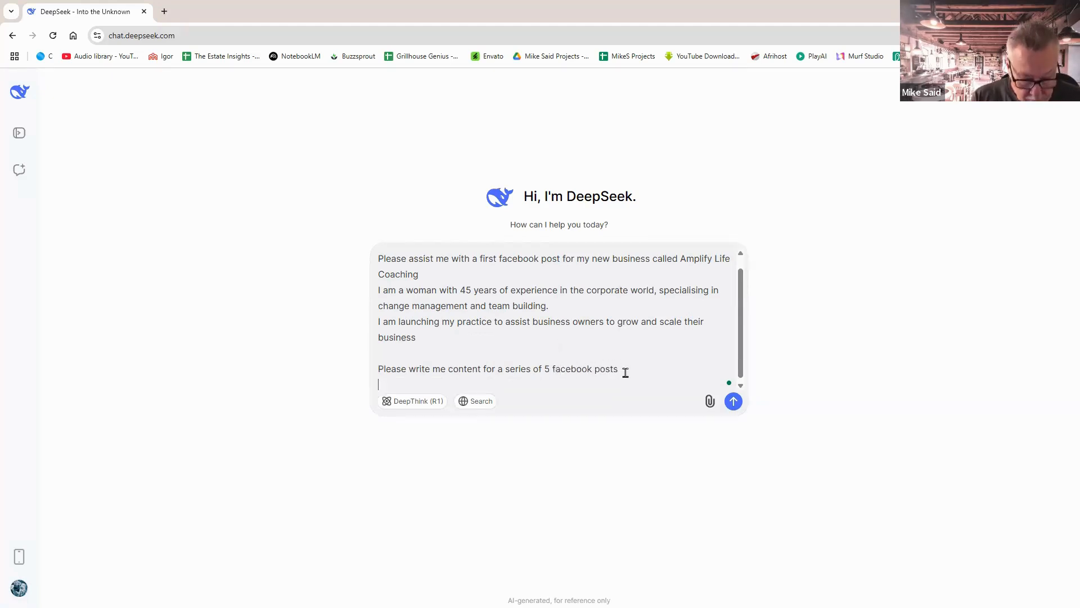
type("Please")
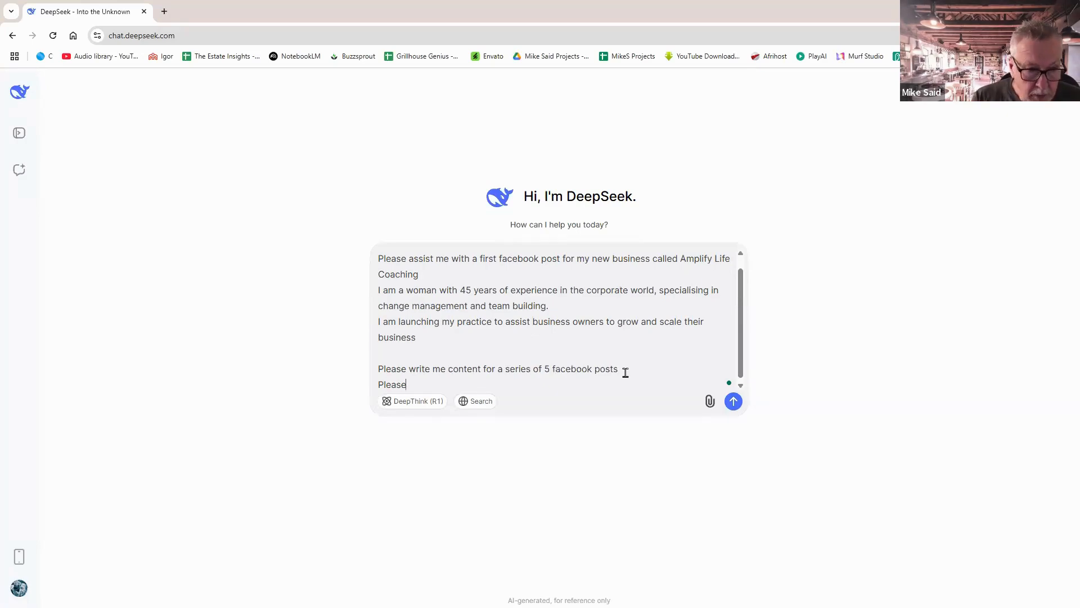
type(" do no")
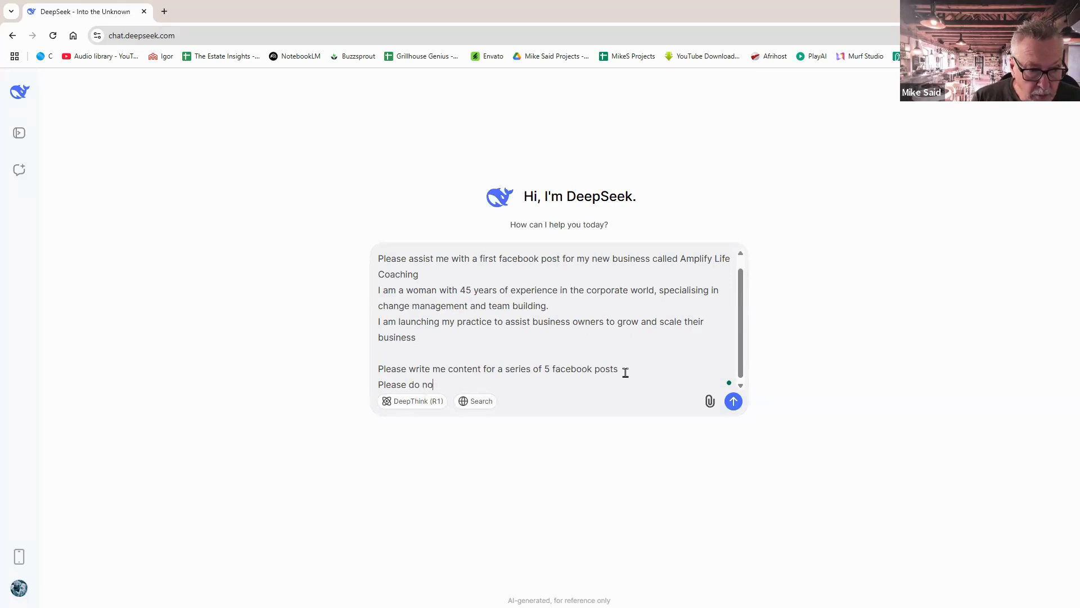
type("t use emo")
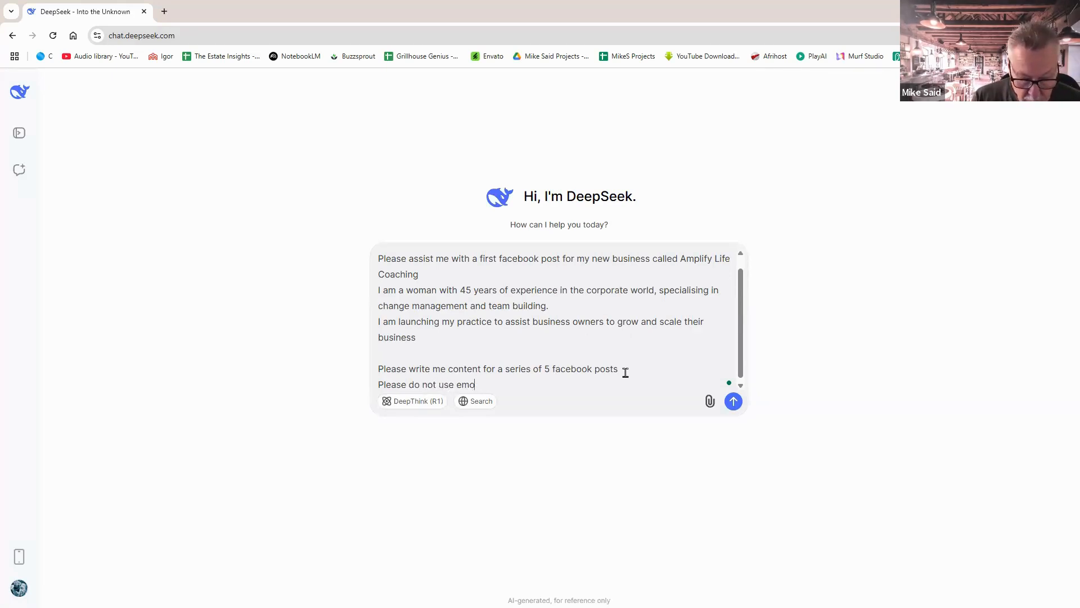
type("pjis")
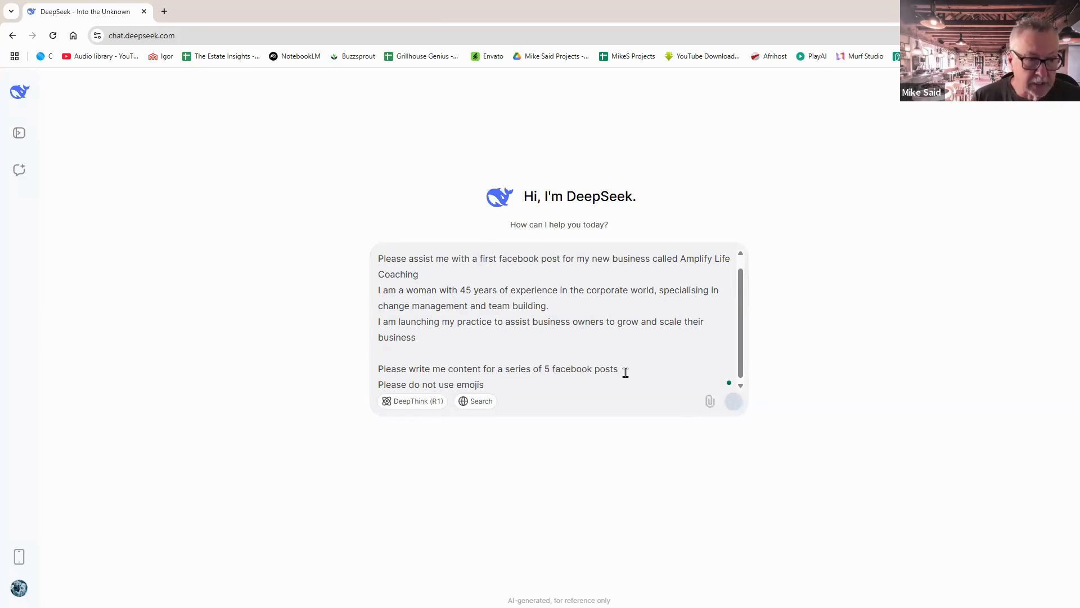
Send the prompt, scroll through the five generated posts, and switch back to Canva.
key("Return")
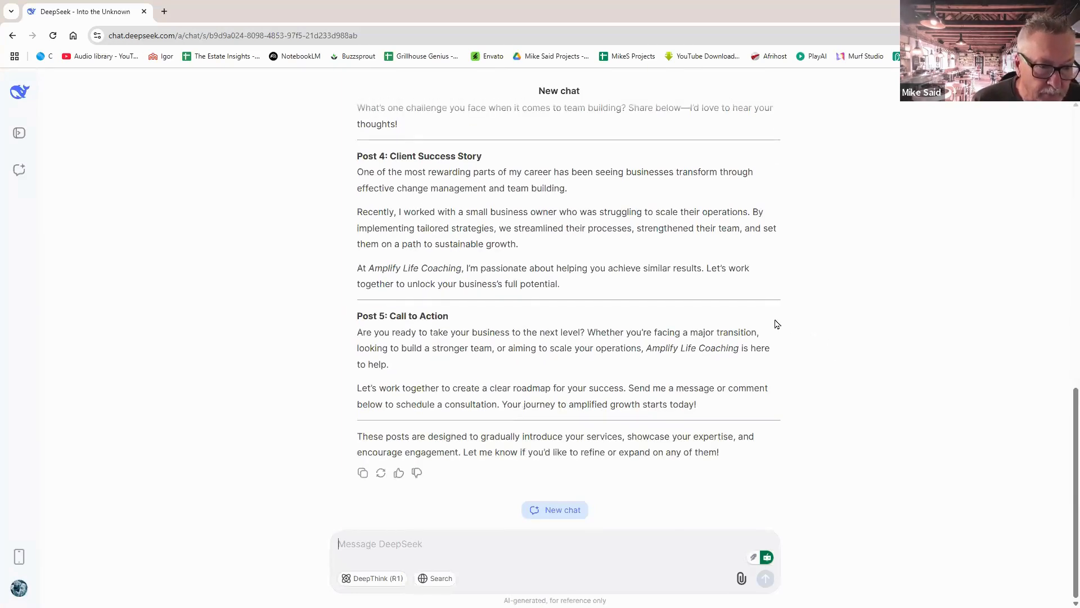
scroll(775, 324, "up", 20)
scroll(781, 329, "down", 2)
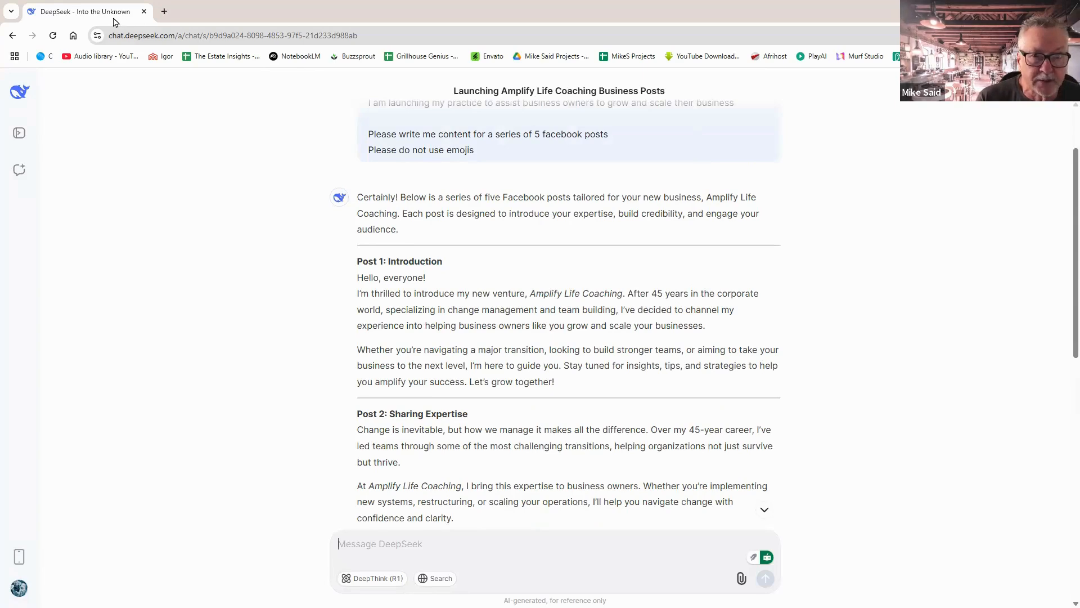
key("alt+Tab")
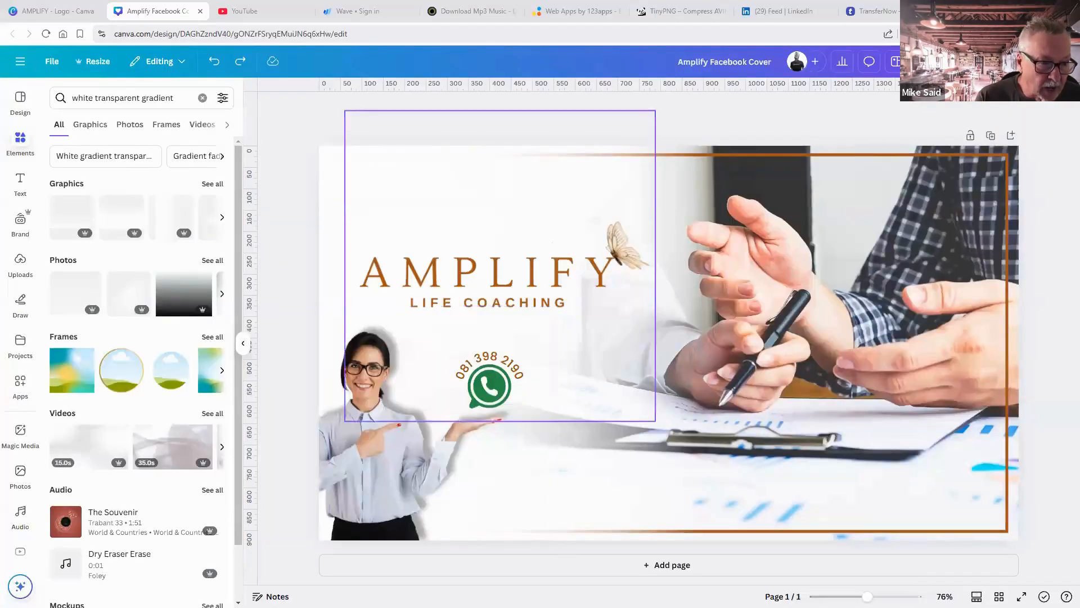
Create a new Facebook Post (Landscape) design, 940 × 788 px, from Canva's menu.
left_click(21, 62)
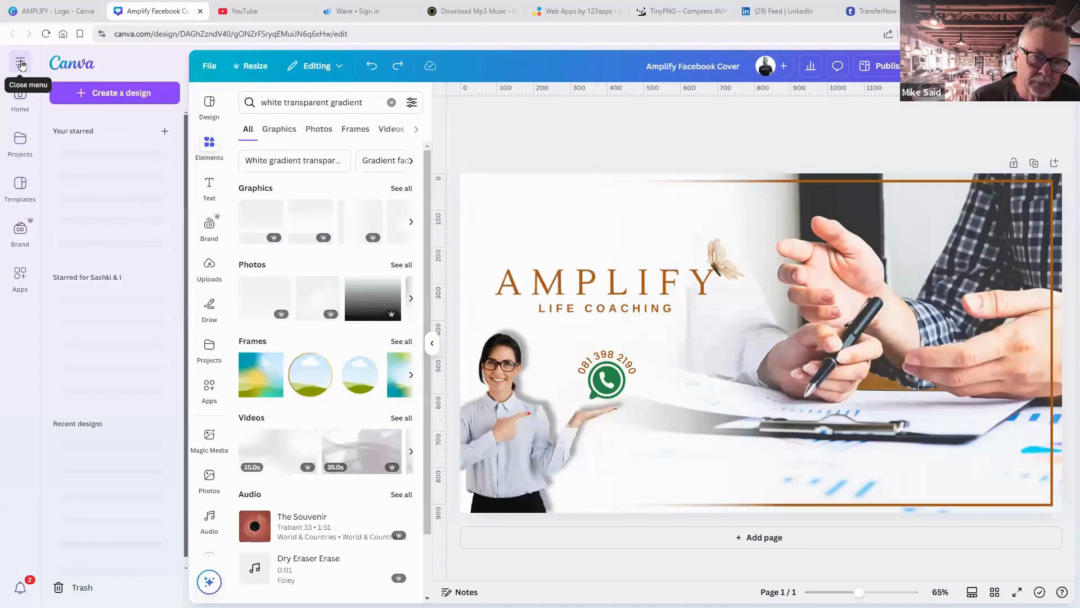
left_click(110, 99)
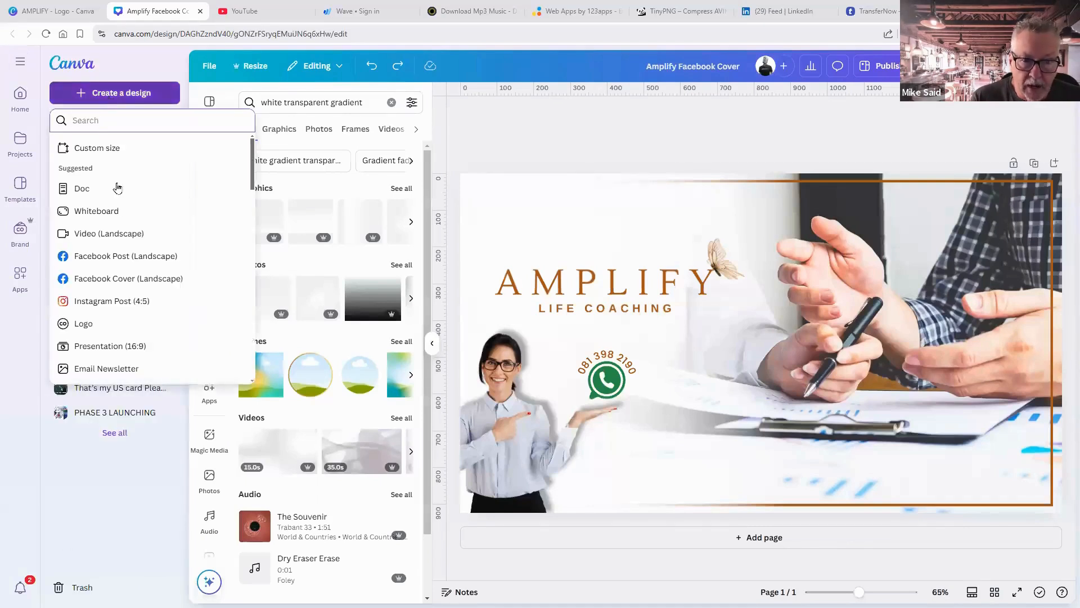
left_click(120, 257)
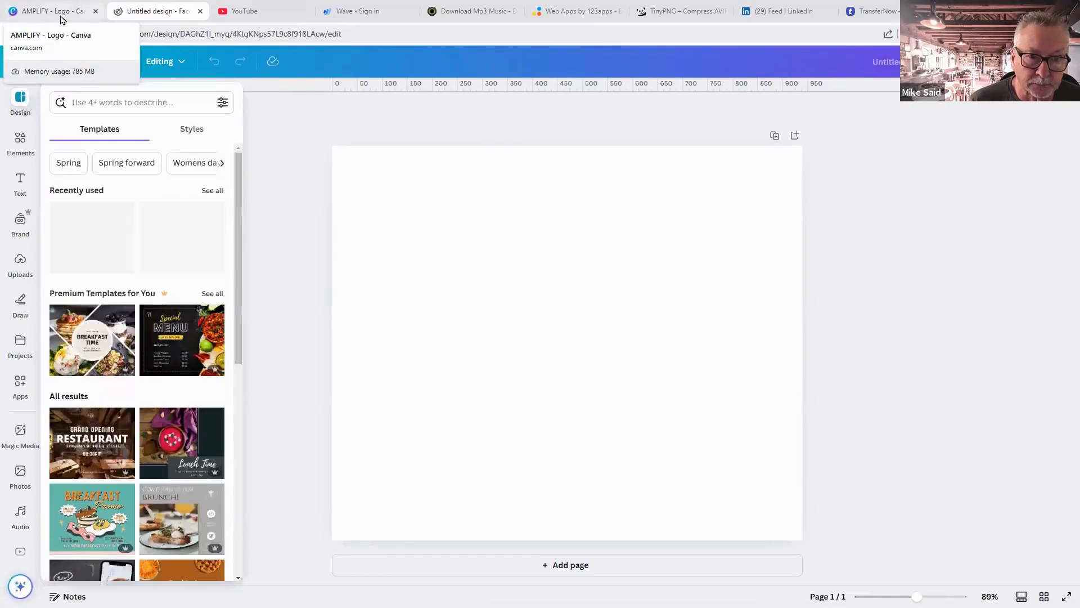
Reopen the Amplify Facebook Cover from Recent designs and select its brown border frame.
left_click(62, 17)
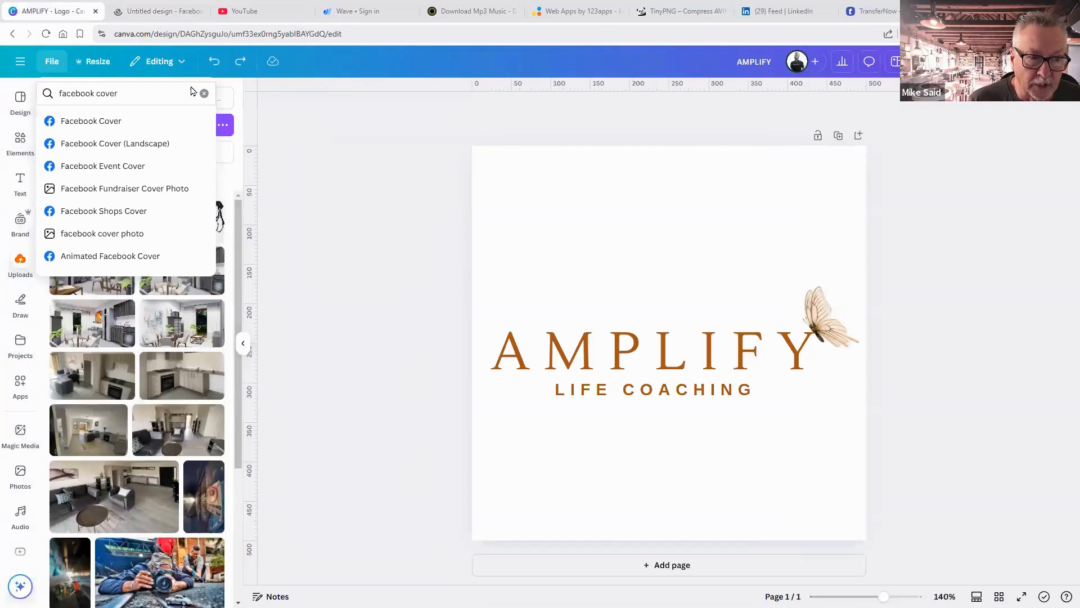
left_click(157, 16)
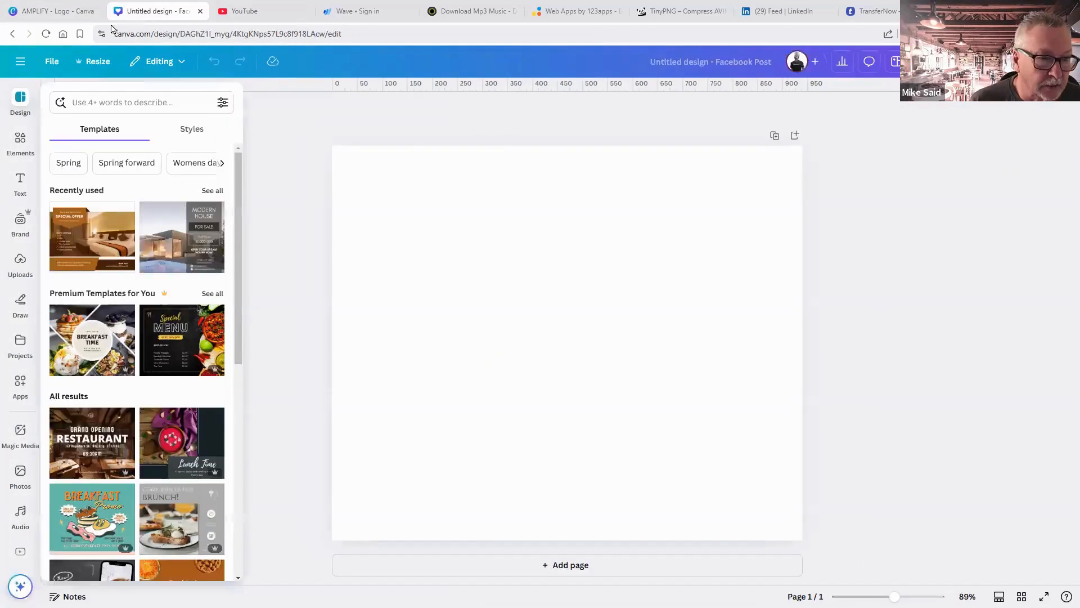
left_click(62, 13)
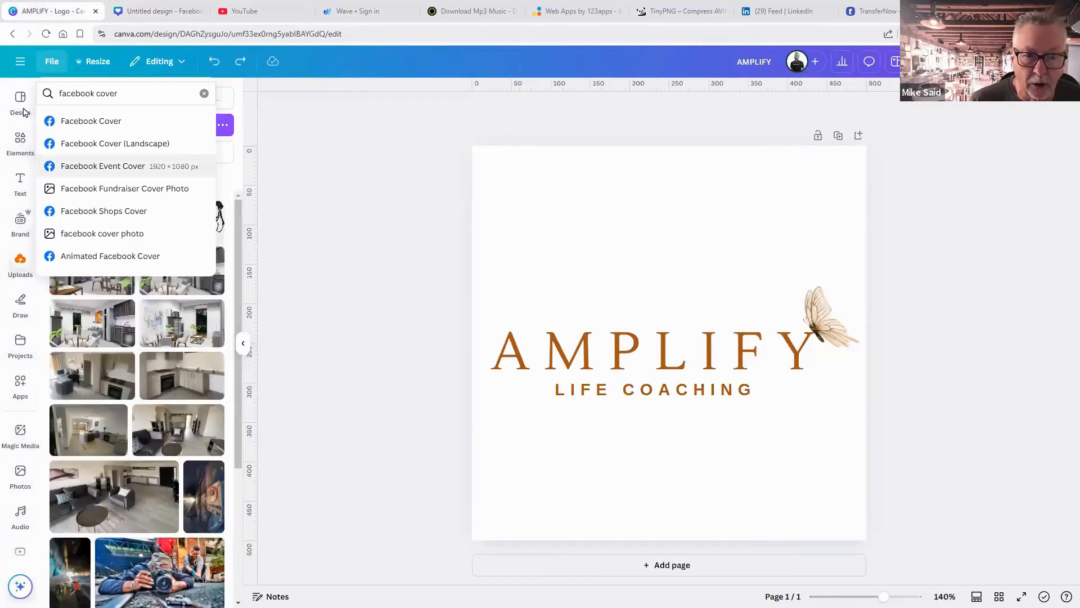
left_click(21, 66)
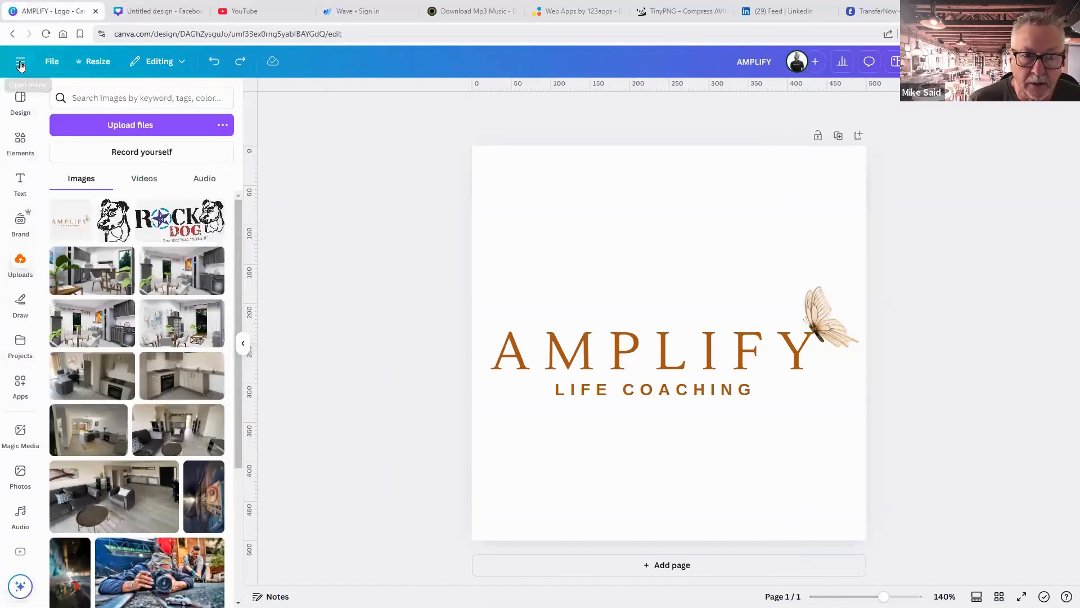
left_click(21, 67)
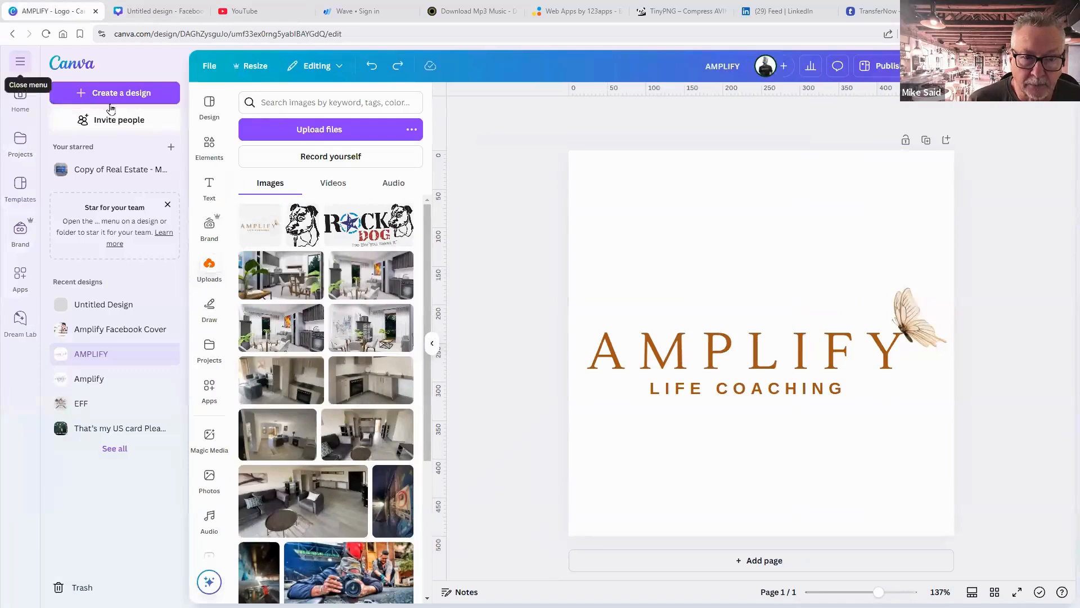
left_click(104, 331)
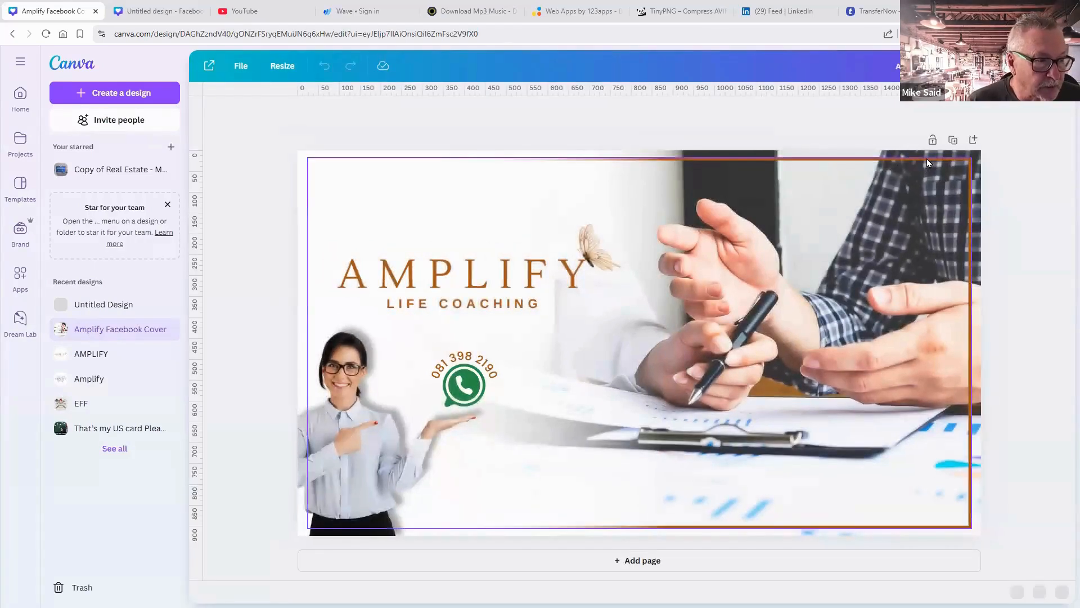
left_click(926, 159)
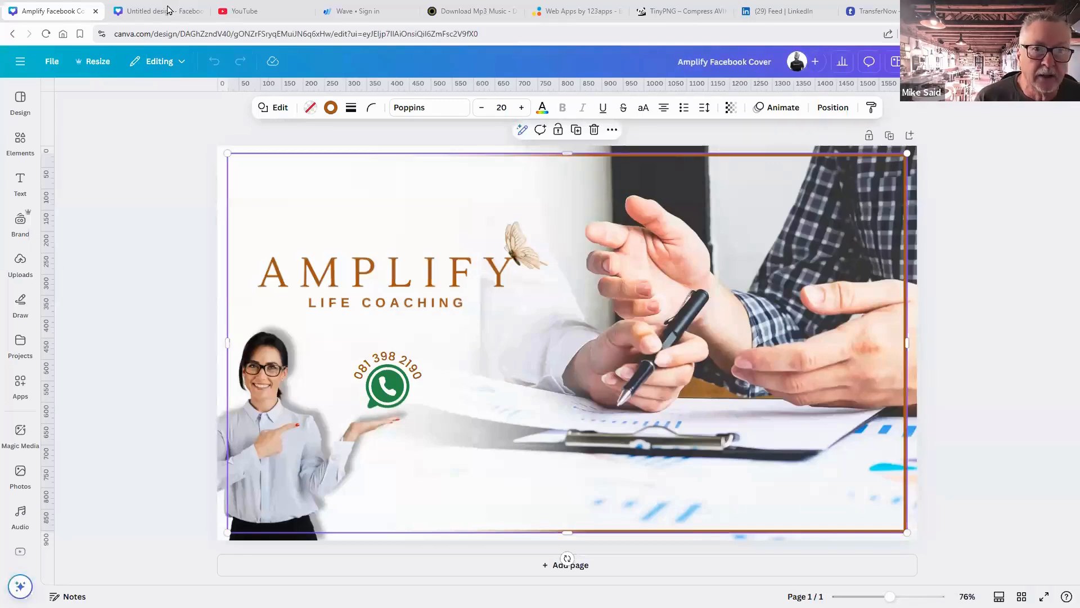
Paste the copied brown border frame into the new Facebook Post design.
key("ctrl+Tab")
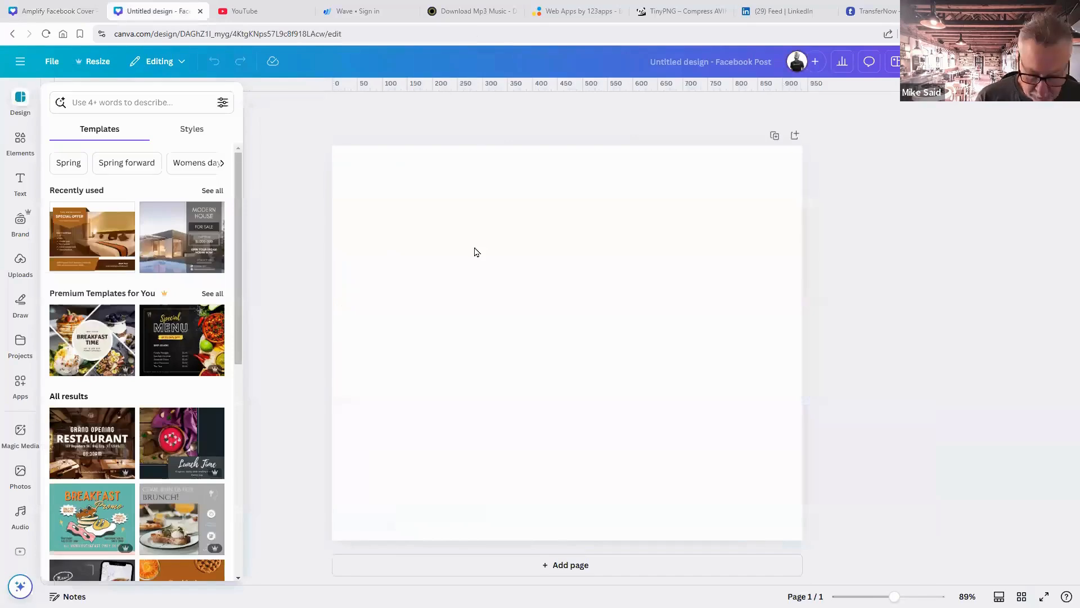
left_click(474, 252)
key("ctrl+v")
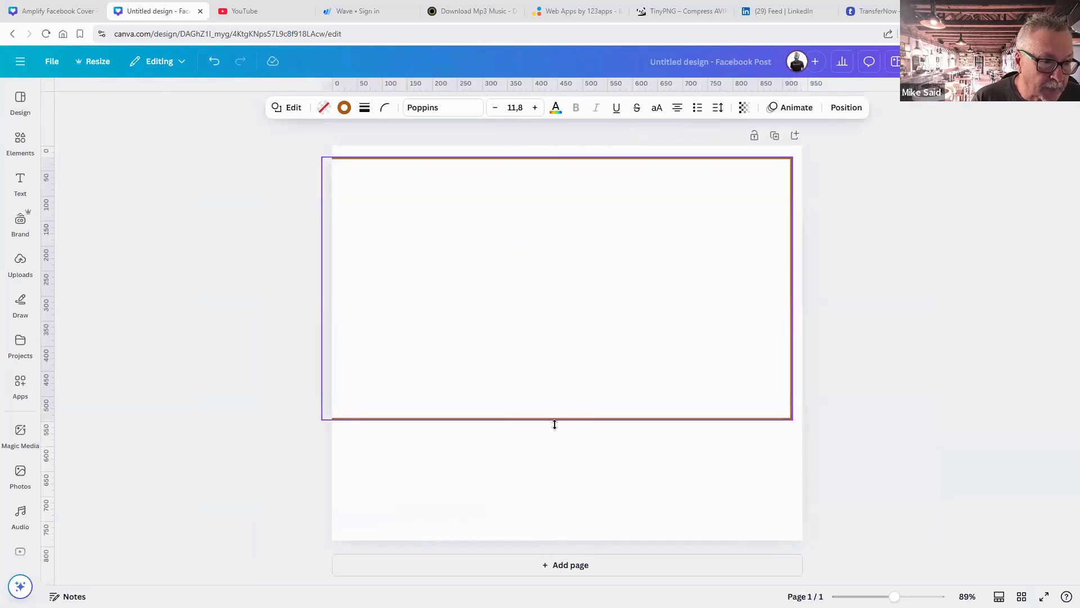
left_click(551, 419)
Stretch, move, shrink and centre the border so it sits just inside the page edges.
left_click_drag(556, 516, 557, 533)
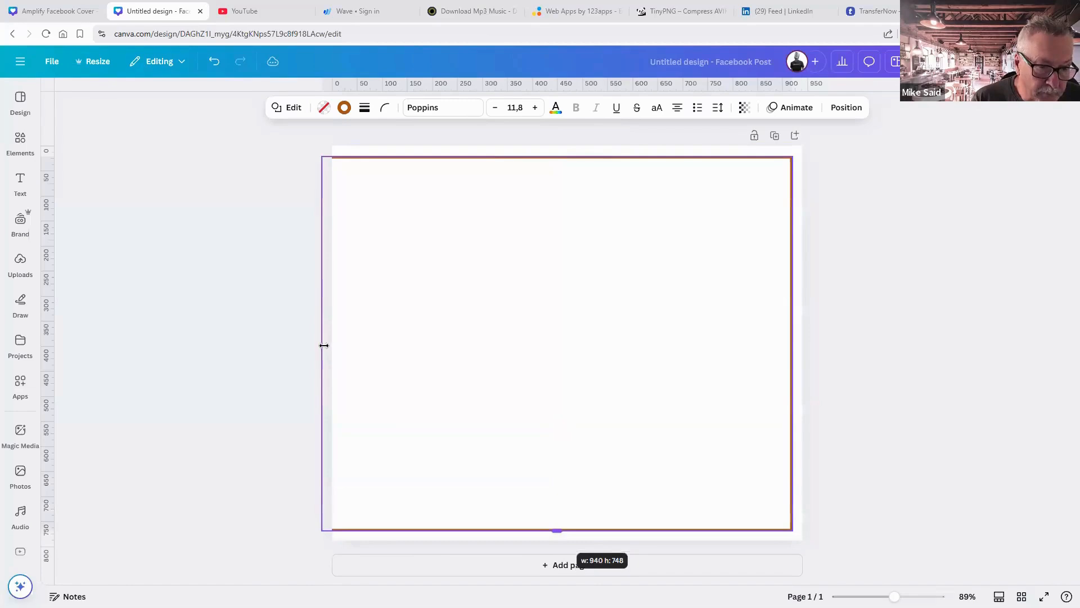
left_click_drag(322, 344, 342, 344)
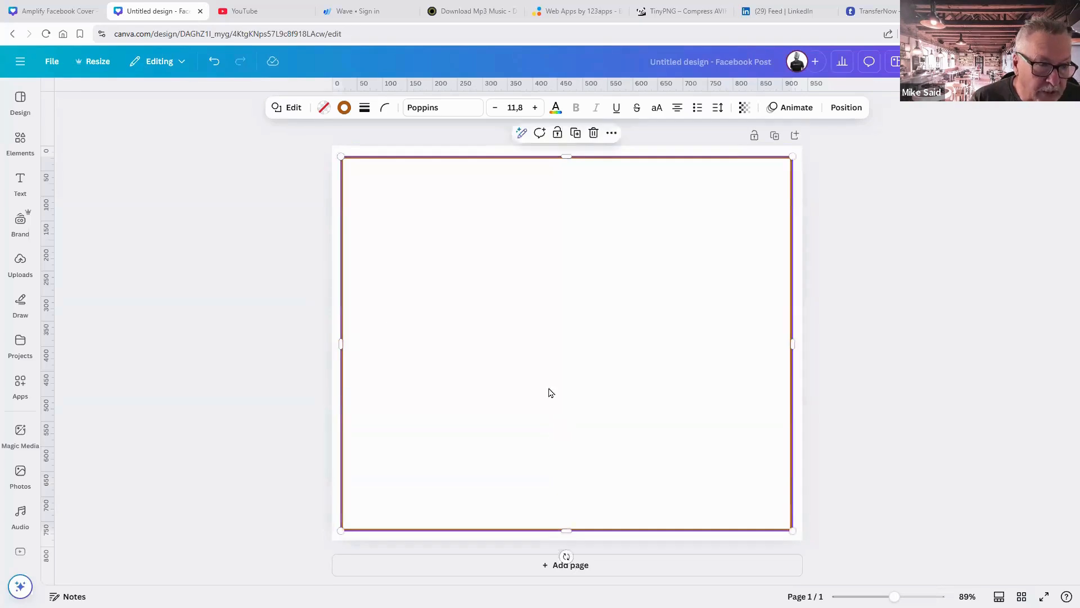
left_click_drag(745, 516, 866, 550)
key("Escape")
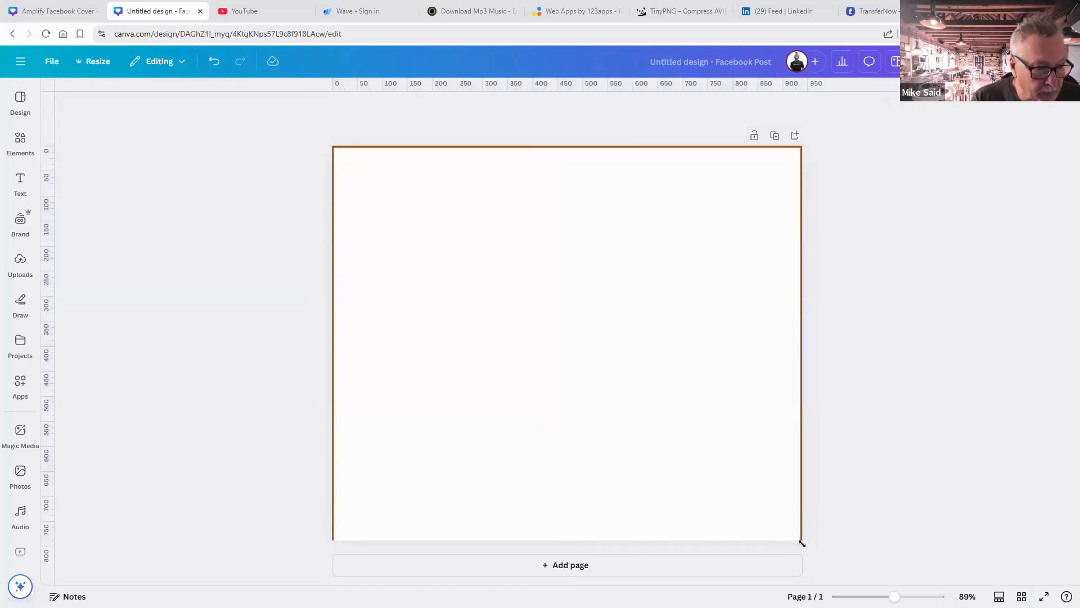
left_click(803, 544)
left_click(855, 534)
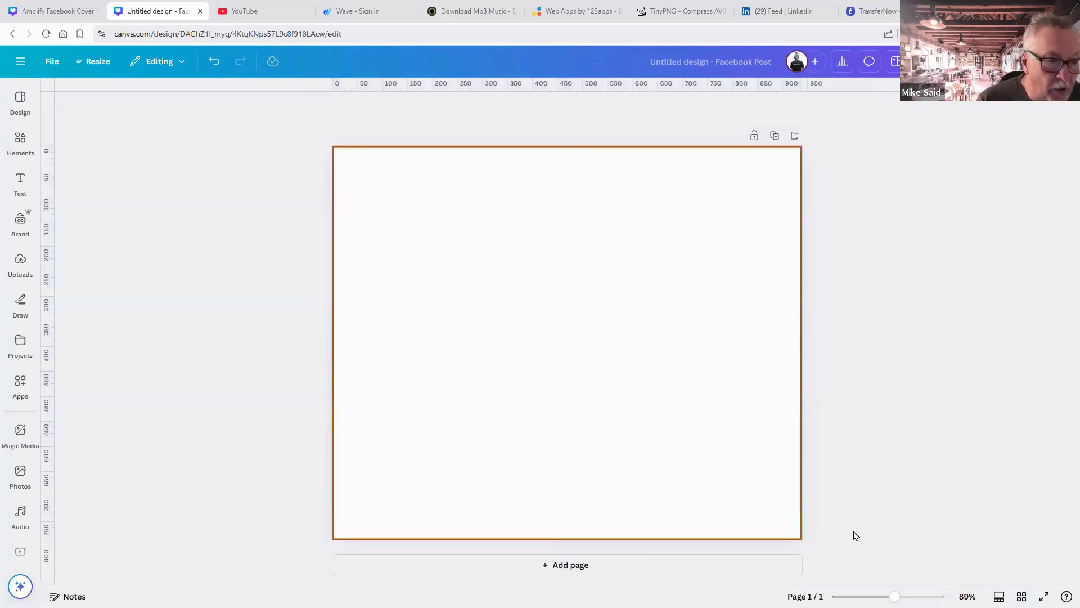
left_click(775, 532)
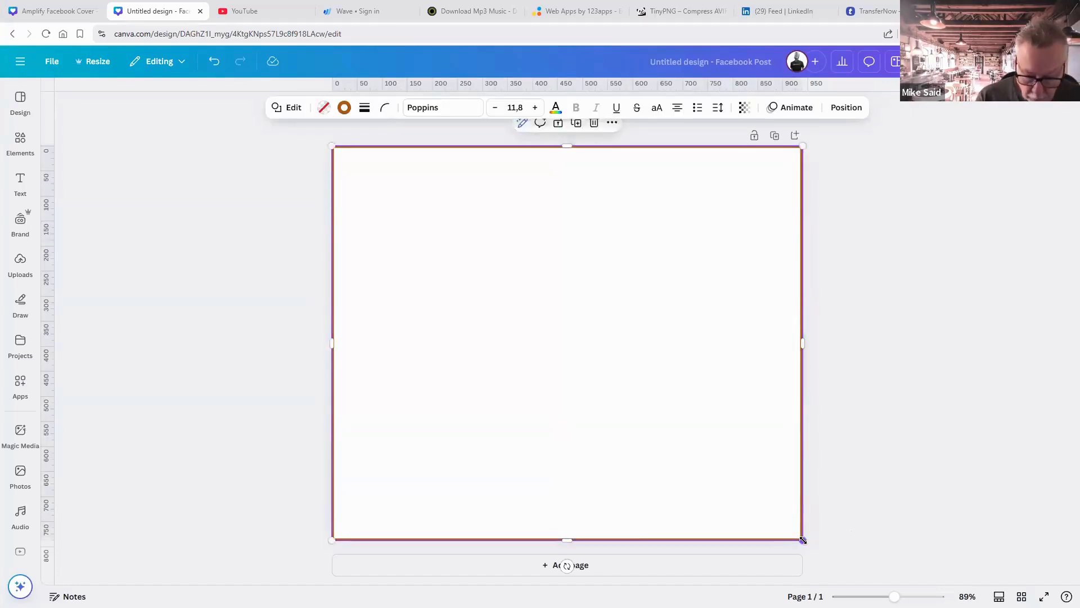
left_click_drag(802, 540, 791, 531)
left_click_drag(740, 499, 743, 496)
left_click(889, 523)
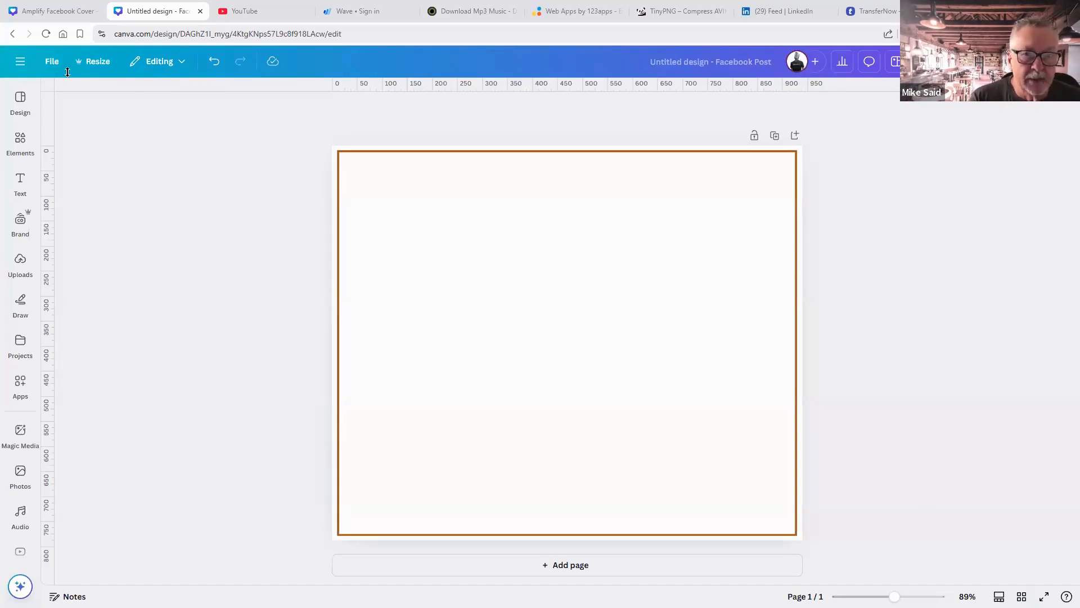
left_click(62, 10)
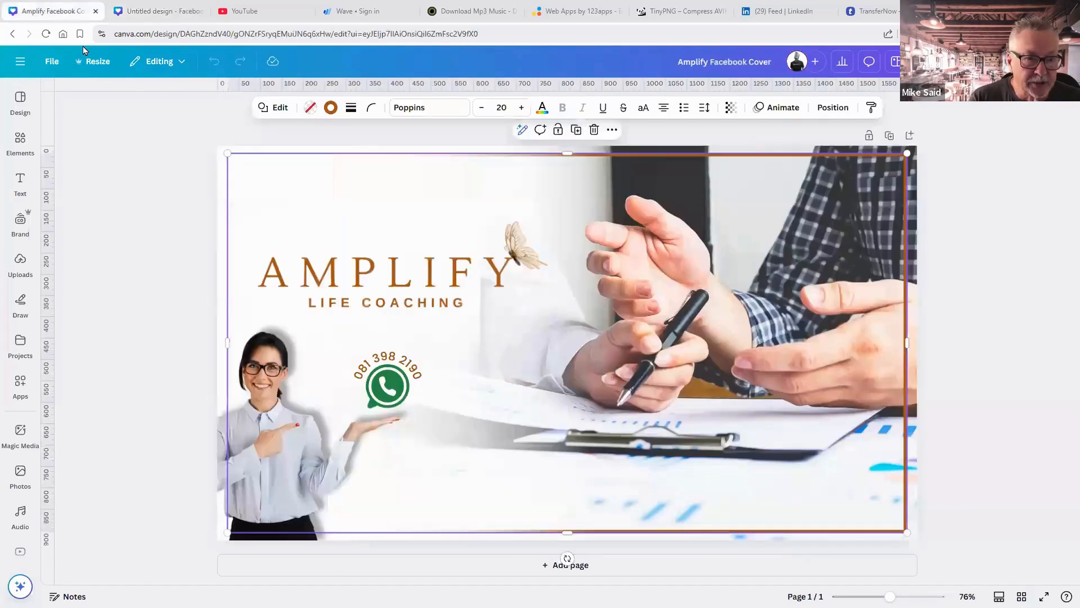
Paste the white fade image from the Amplify cover into the Facebook post.
left_click(218, 154)
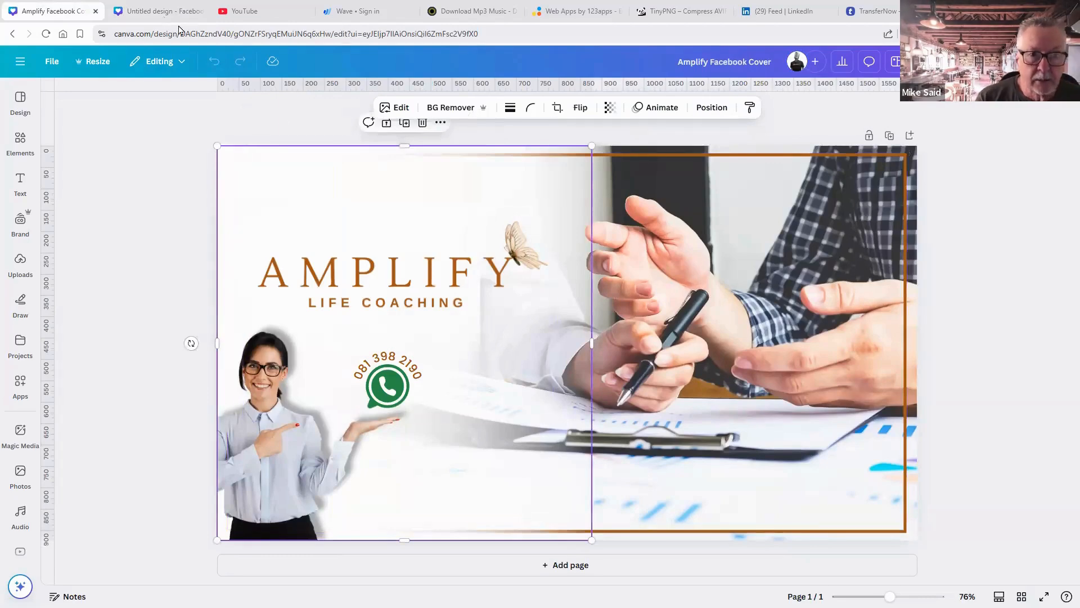
left_click(164, 11)
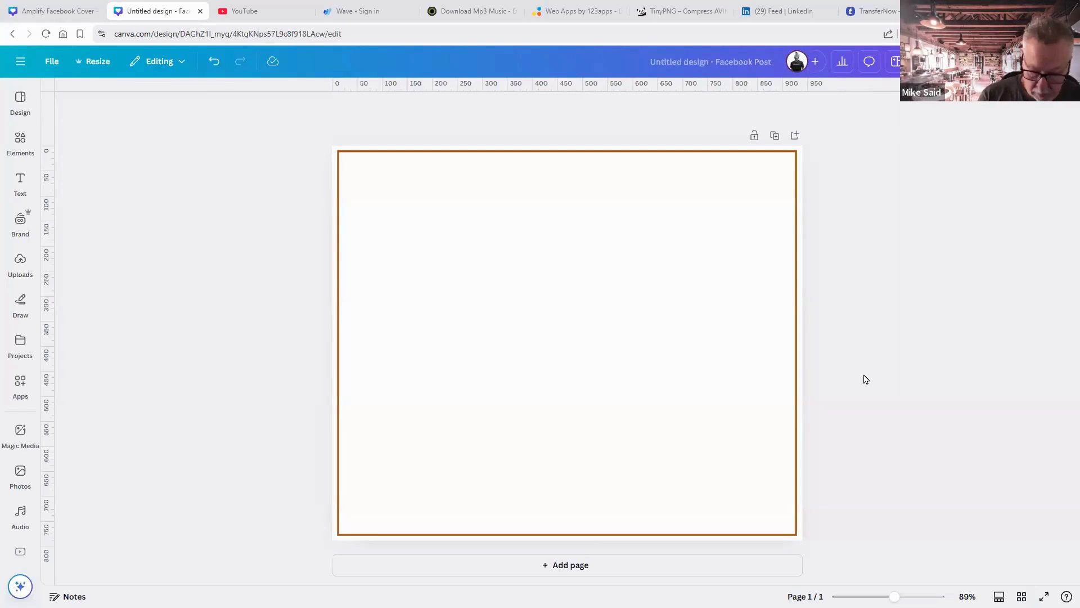
key("ctrl+v")
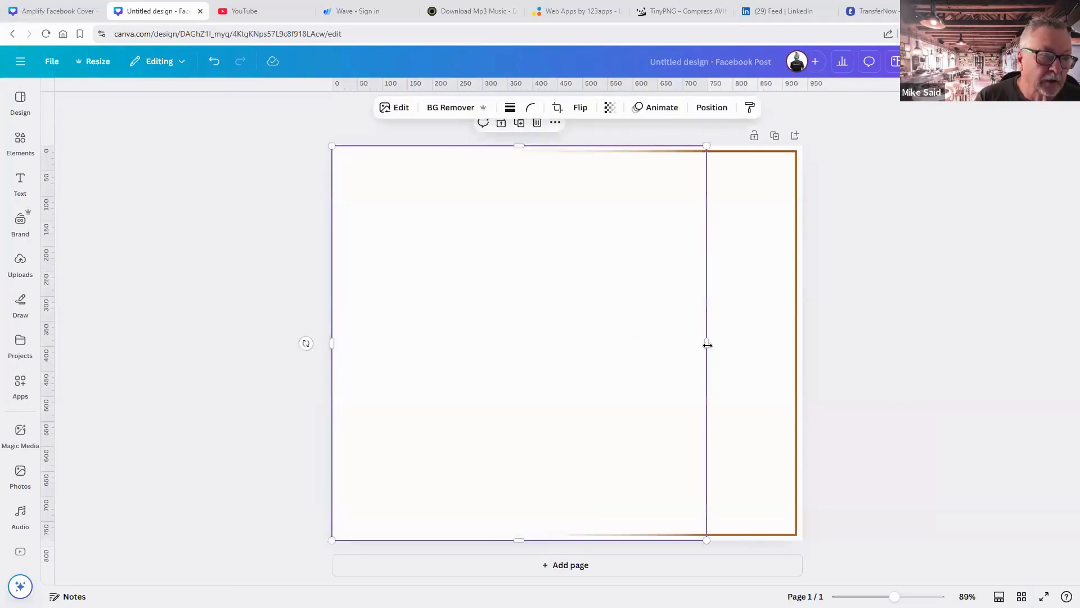
left_click_drag(692, 344, 675, 364)
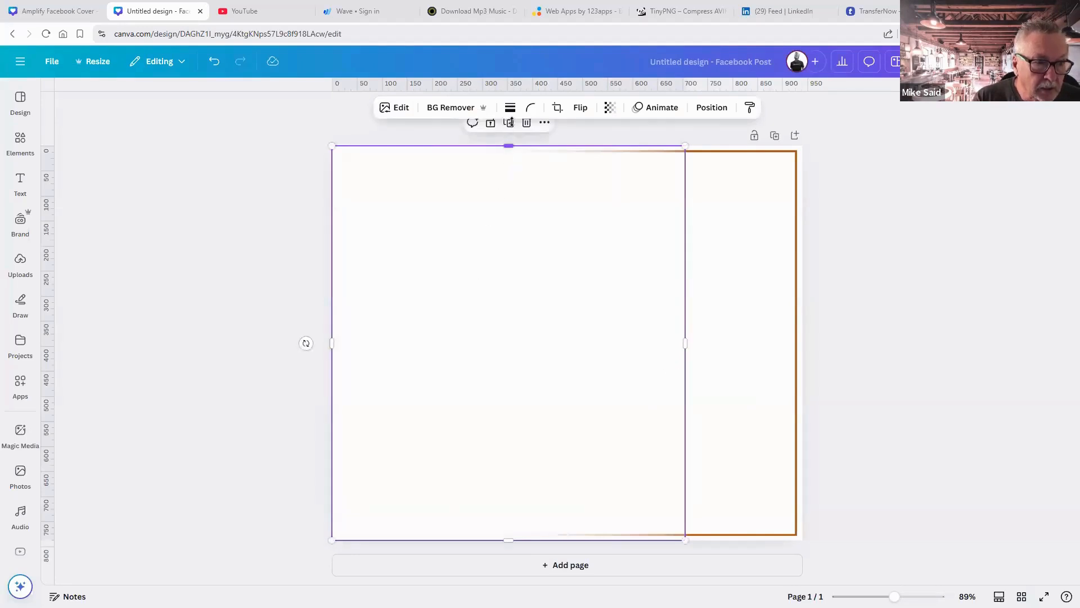
Resize the fade image's edges and corners to cover the page's left portion at full height.
left_click_drag(508, 146, 508, 104)
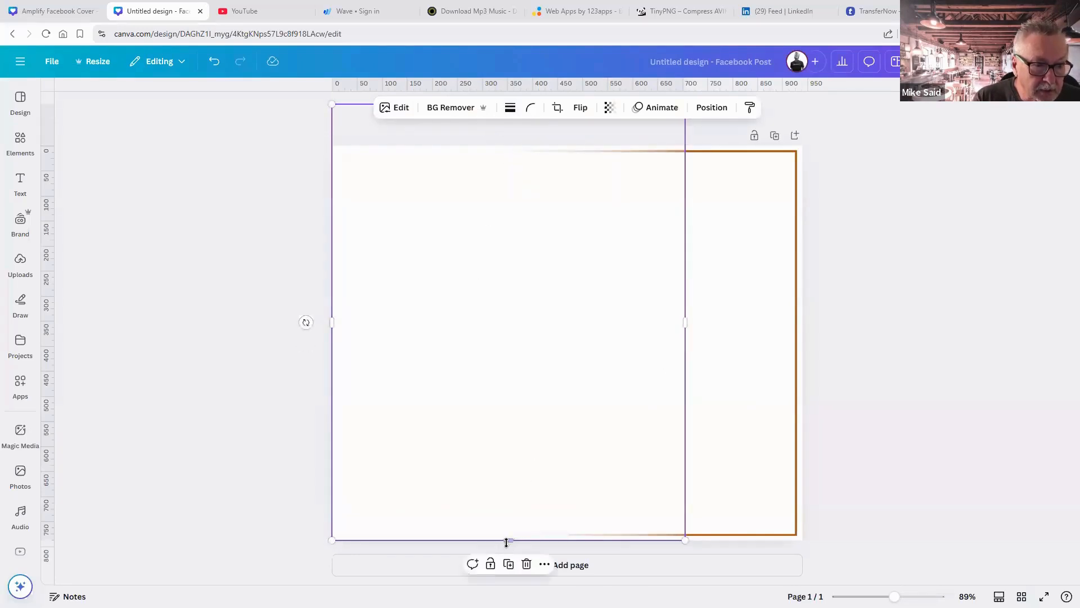
left_click_drag(508, 541, 510, 578)
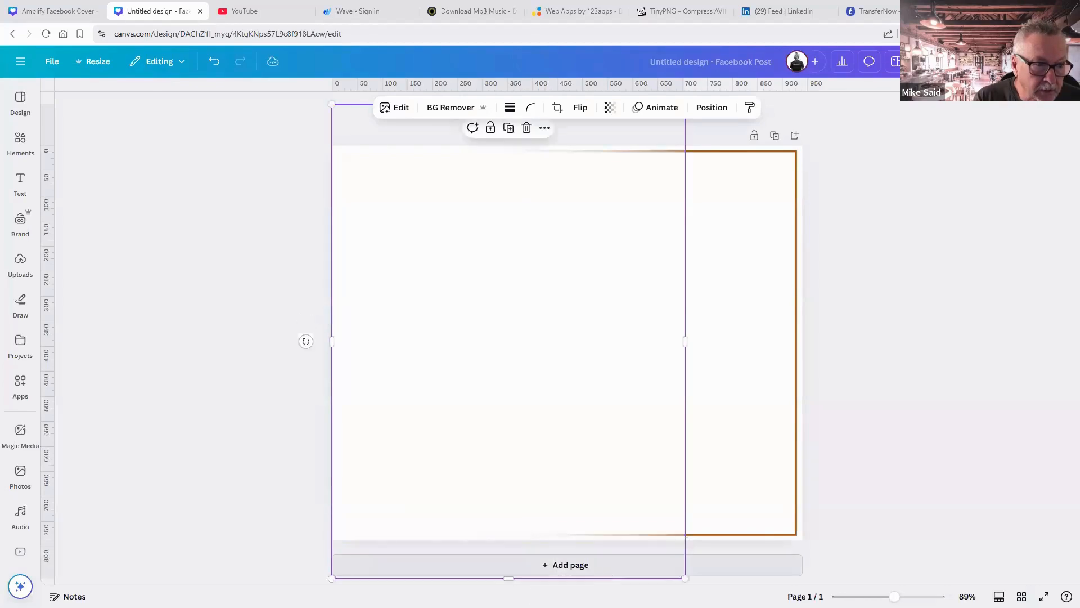
left_click_drag(672, 574, 652, 540)
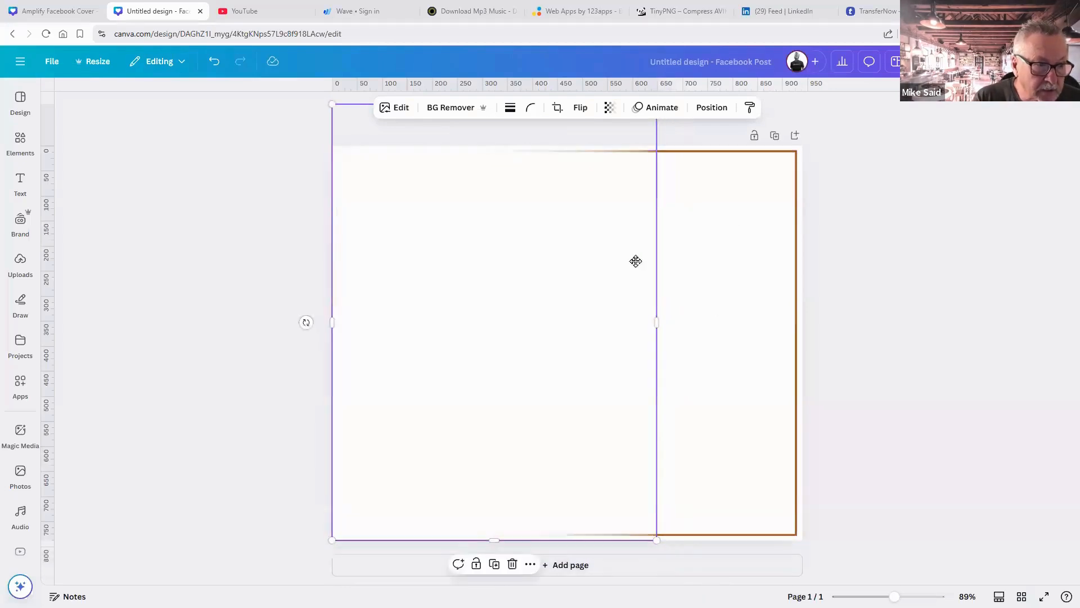
left_click_drag(637, 260, 636, 289)
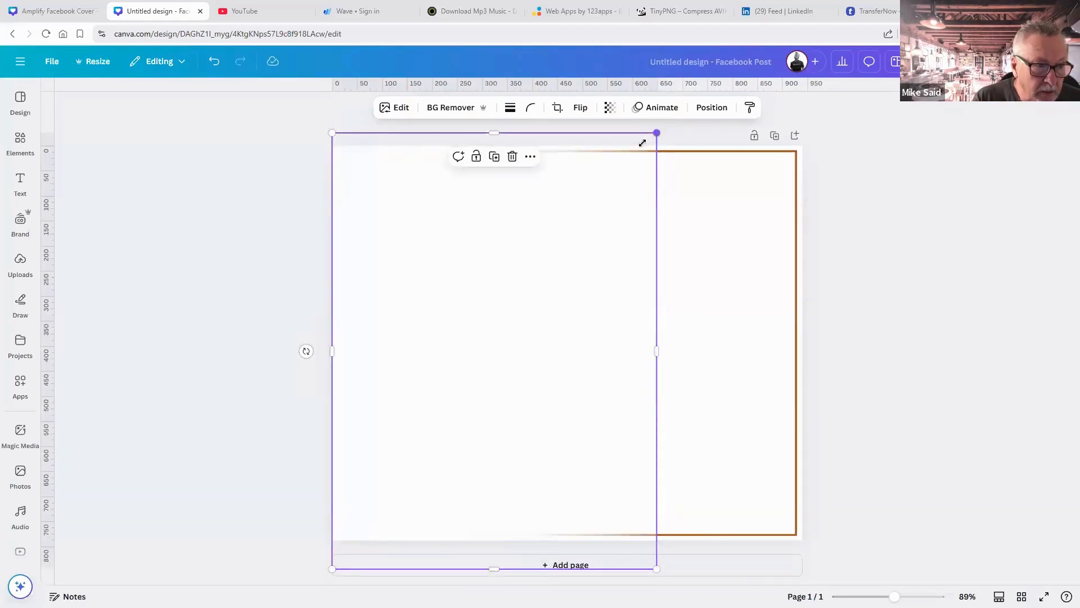
left_click_drag(642, 143, 637, 147)
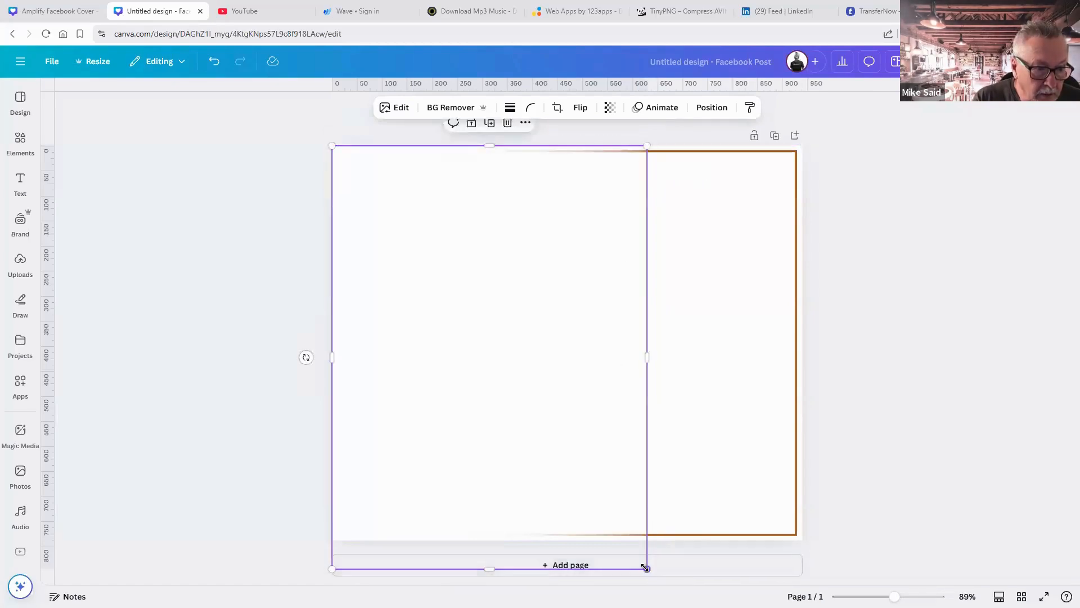
left_click_drag(645, 567, 626, 540)
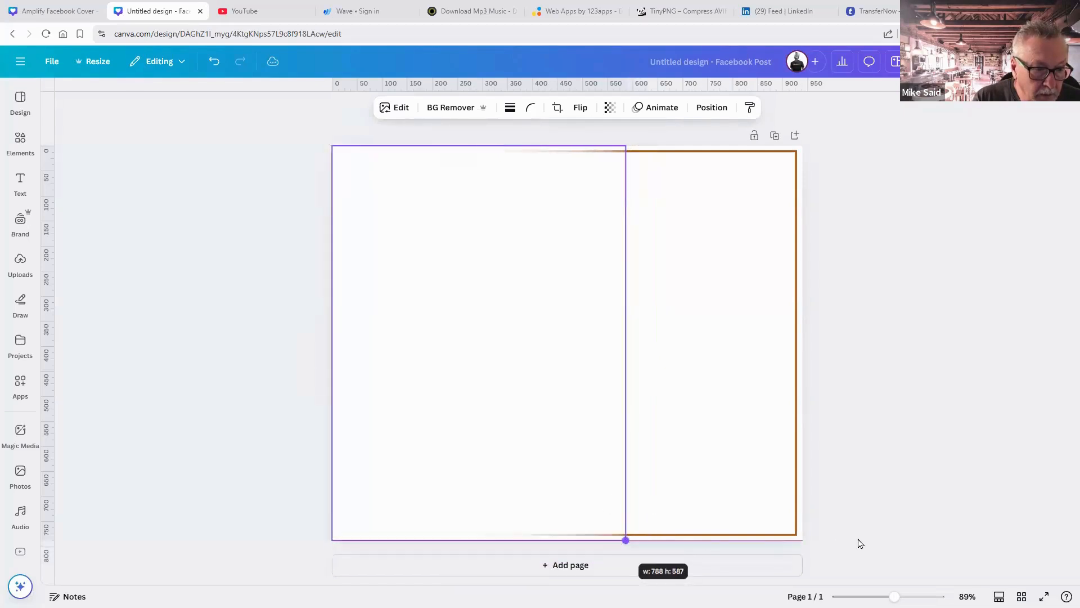
left_click(852, 542)
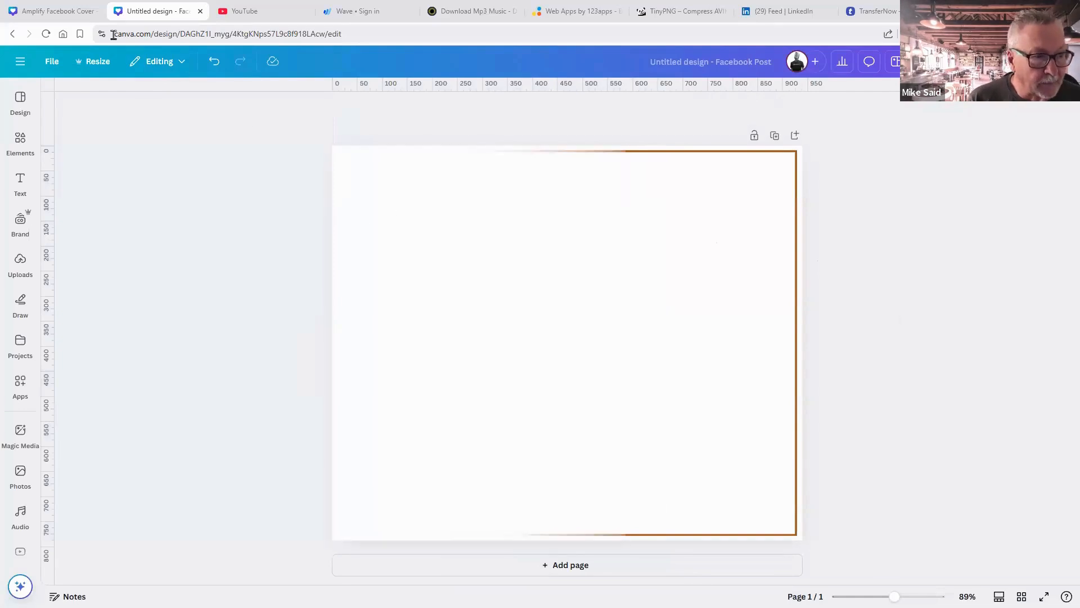
Add the uploaded AMPLIFY logo image to the Facebook post.
left_click(68, 12)
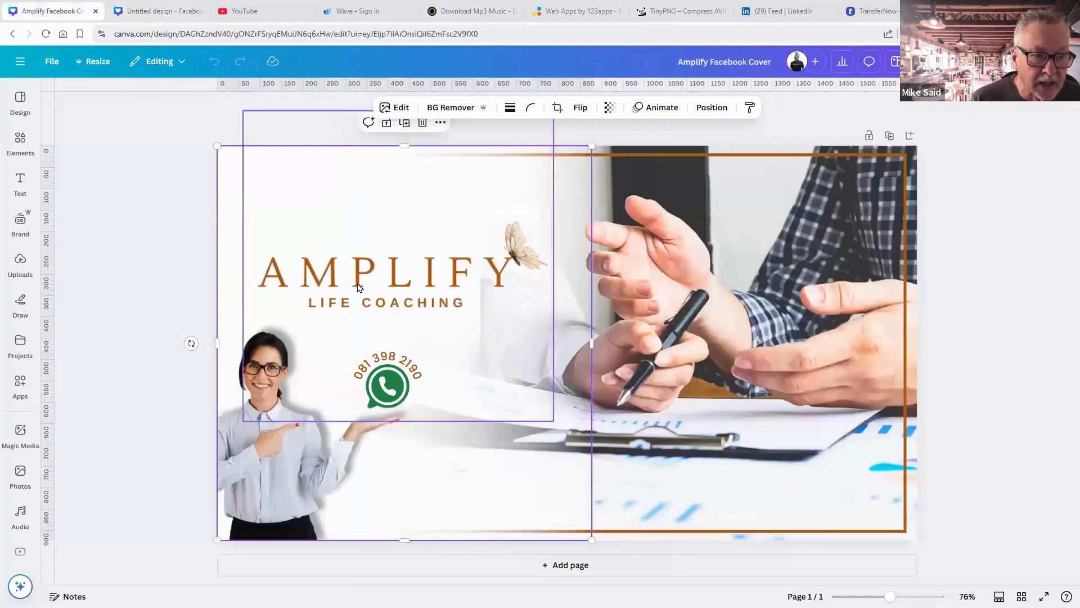
left_click(360, 288)
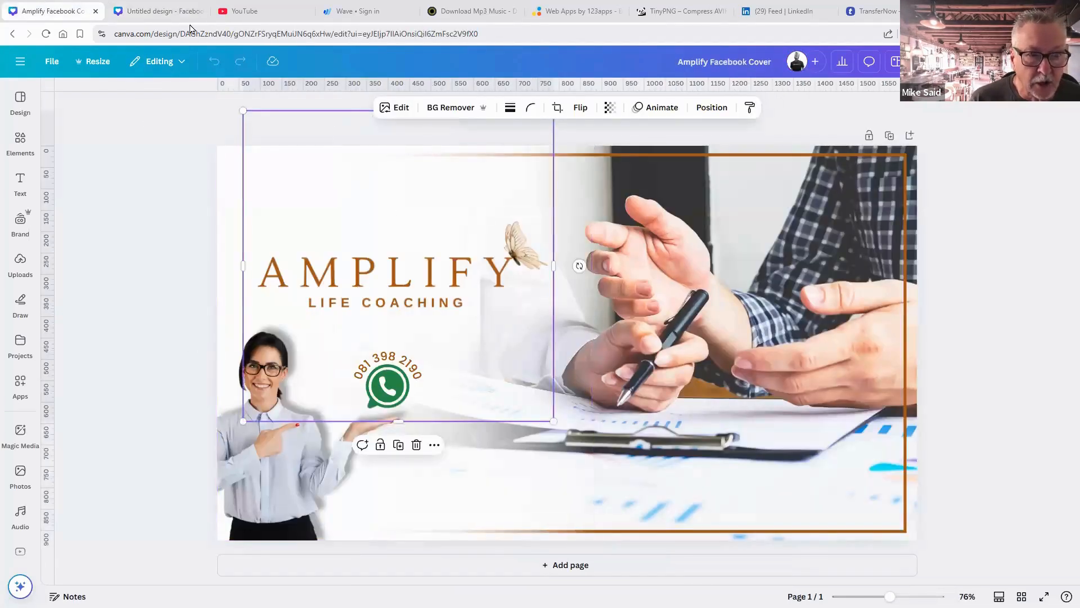
left_click(169, 11)
left_click(21, 266)
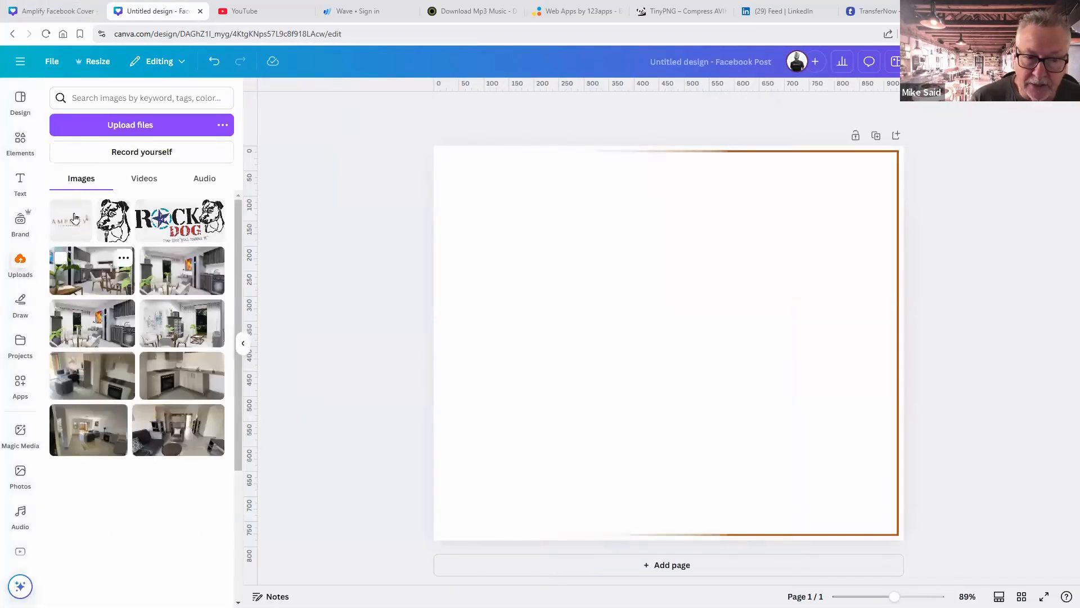
left_click(79, 213)
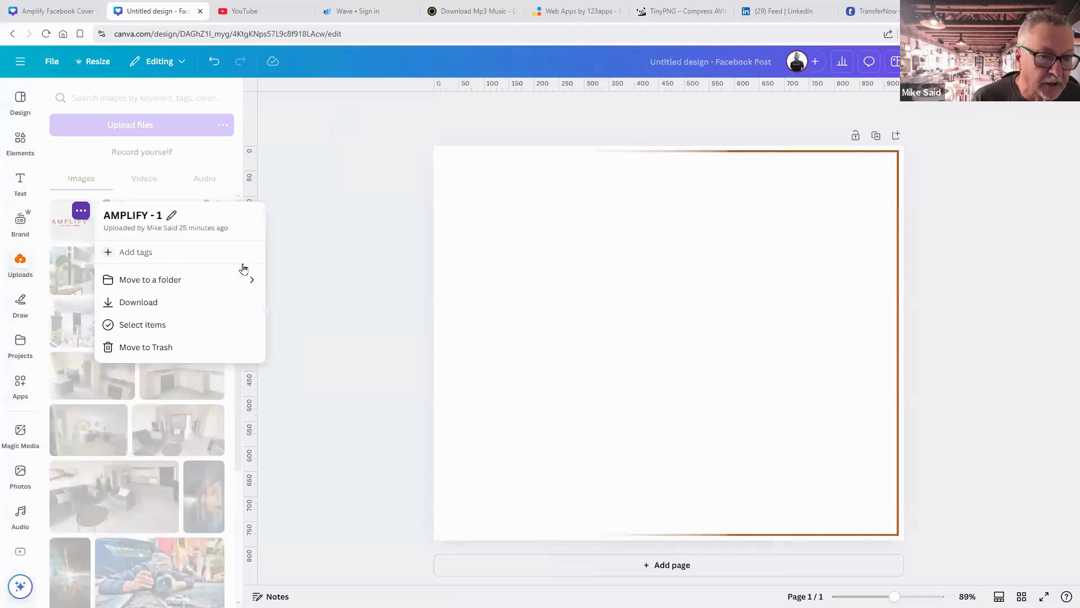
left_click(231, 270)
left_click(70, 221)
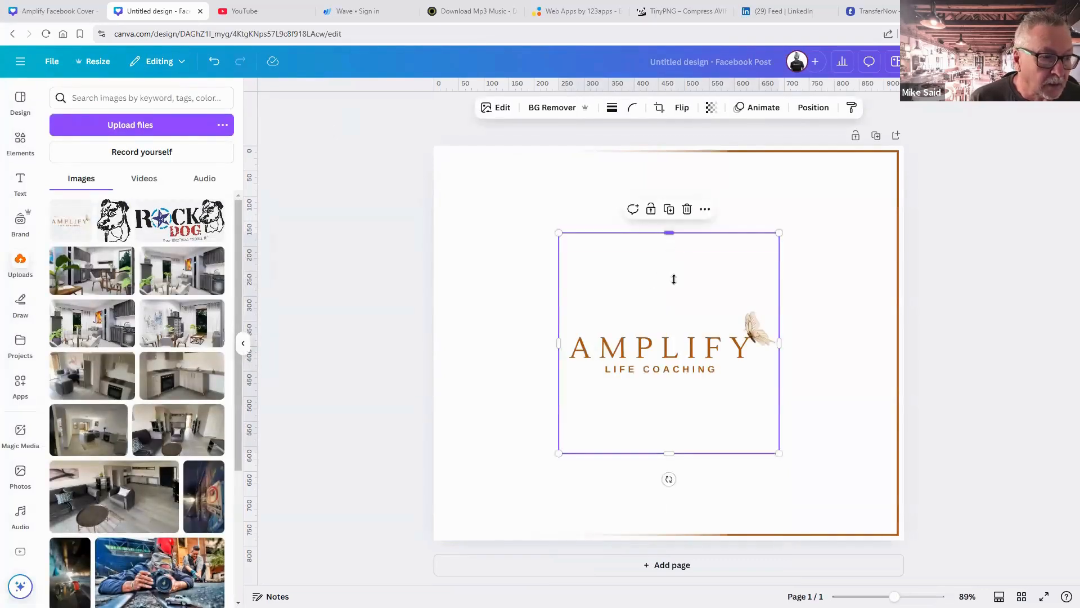
Crop the logo's empty space above and below, move it top-left and shrink it.
left_click_drag(674, 279, 677, 308)
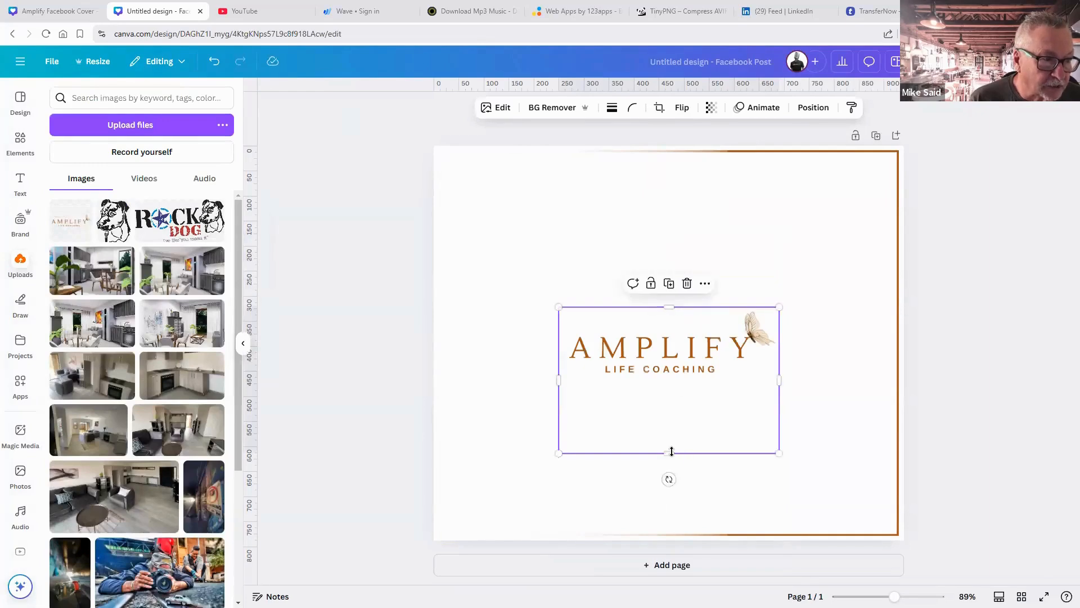
left_click_drag(671, 444, 595, 215)
left_click(789, 390)
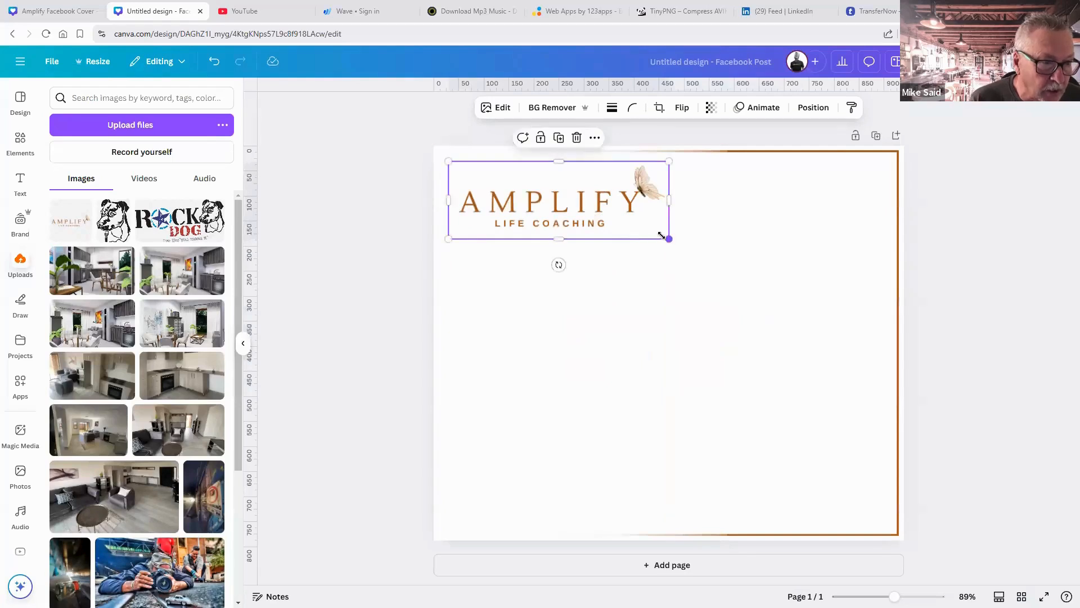
left_click_drag(666, 237, 629, 225)
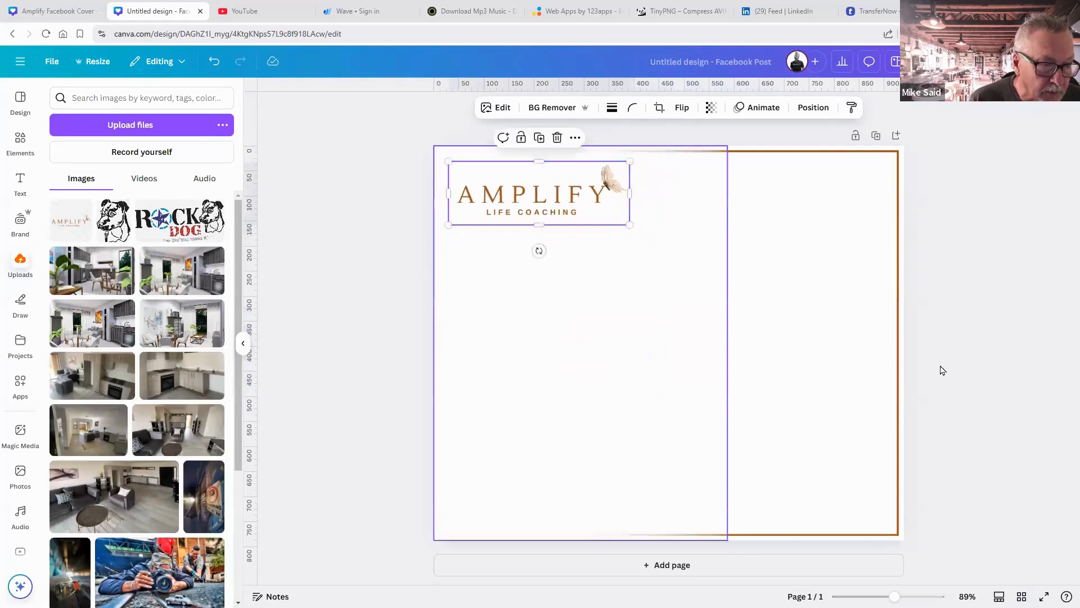
left_click(943, 370)
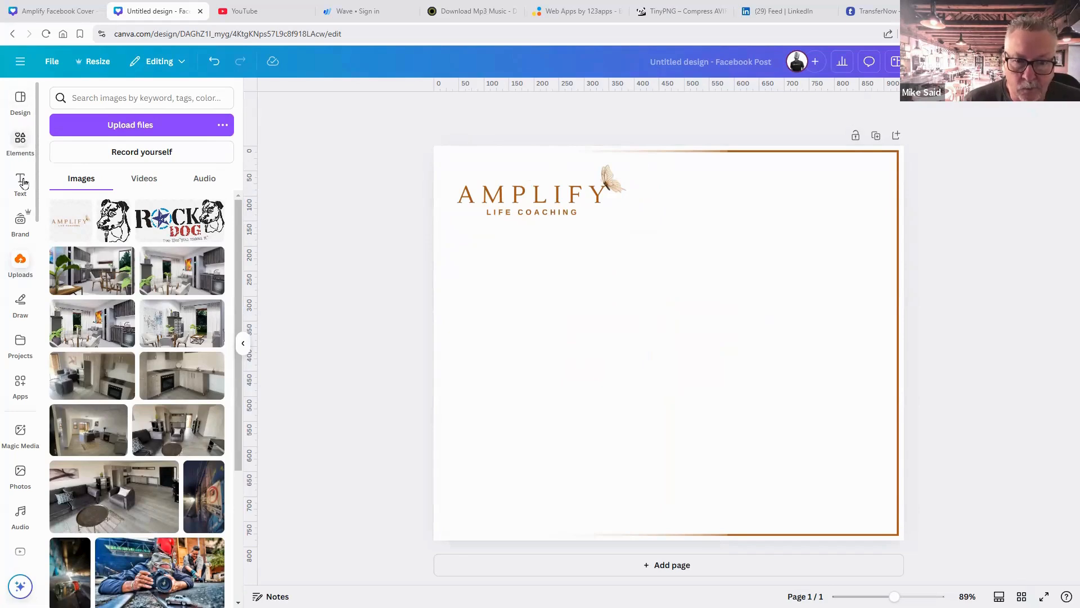
left_click(20, 474)
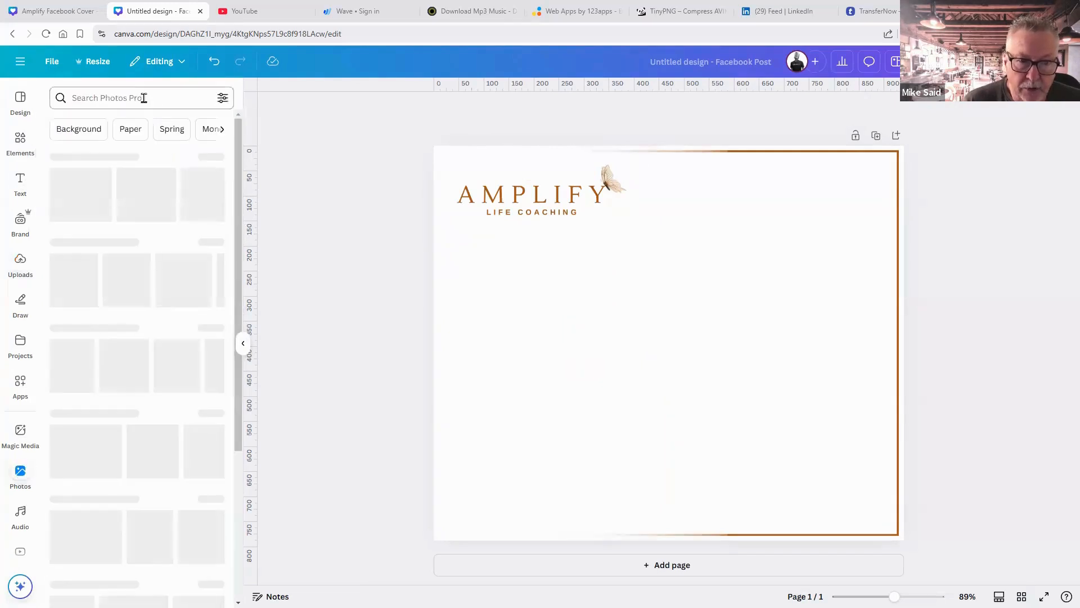
Search the stock photos for 'business focus' images.
left_click(144, 97)
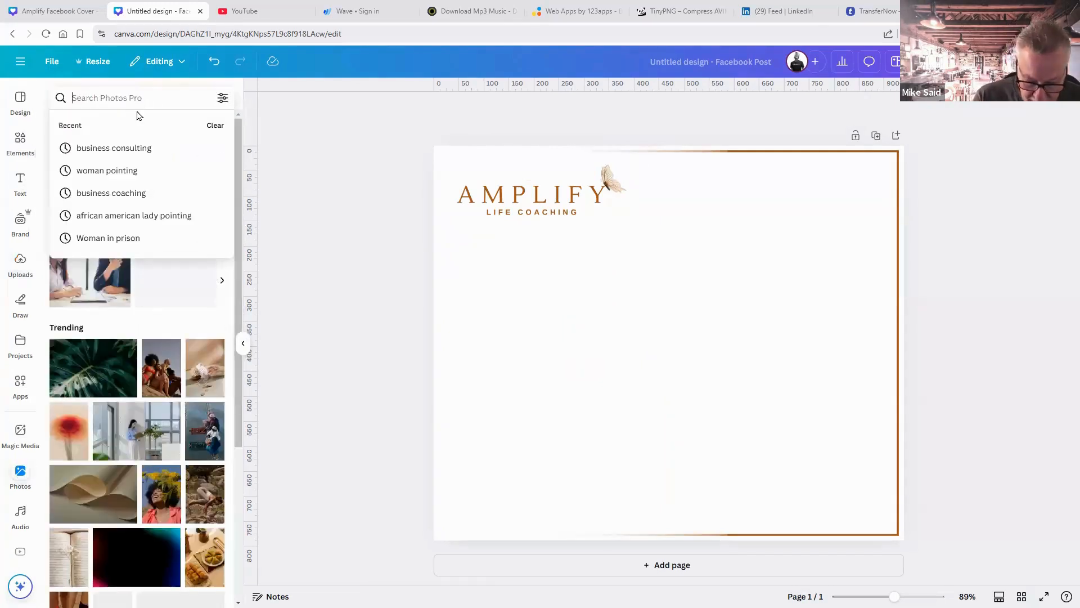
type("bus")
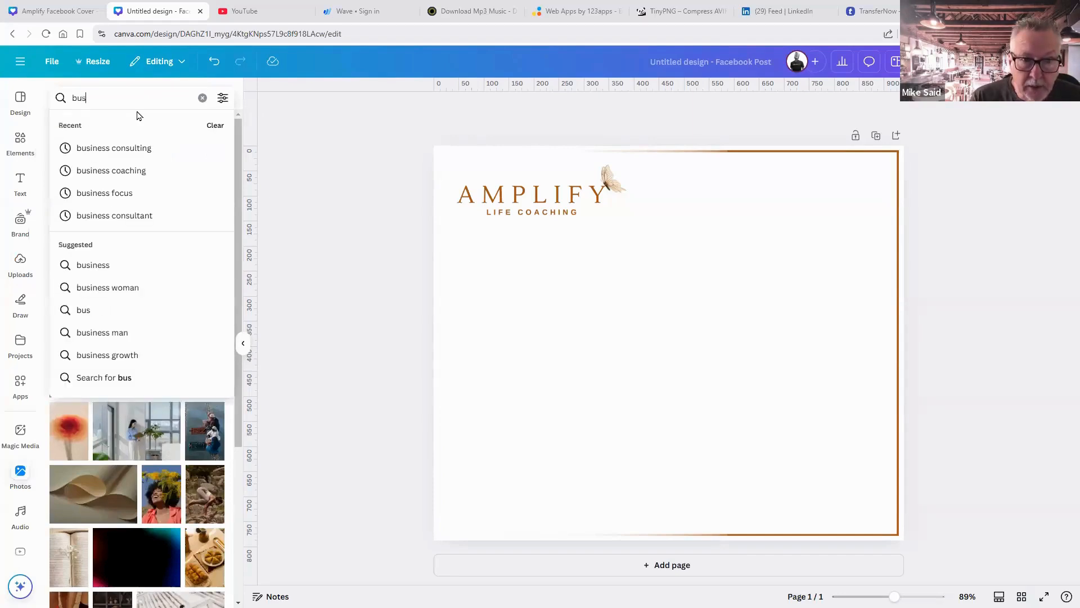
type("ine")
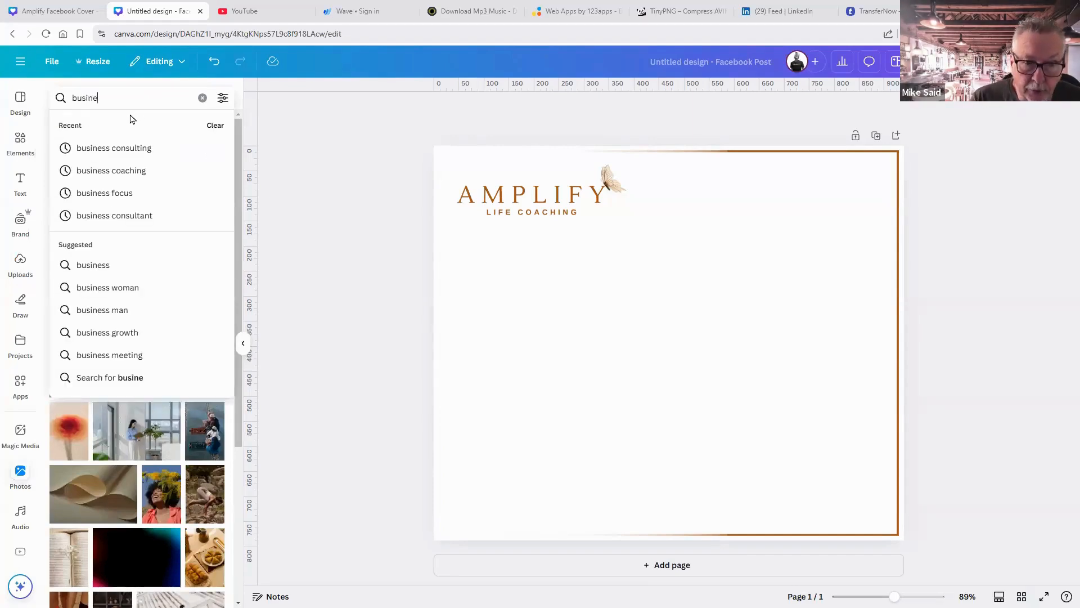
left_click(90, 193)
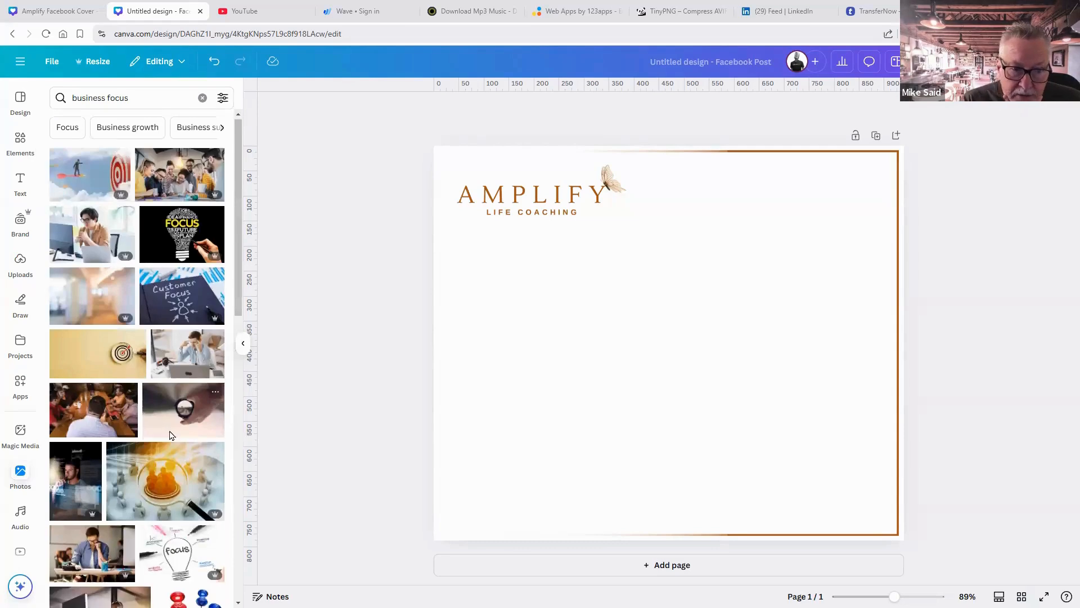
scroll(171, 433, "down", 3)
scroll(125, 139, "up", 5)
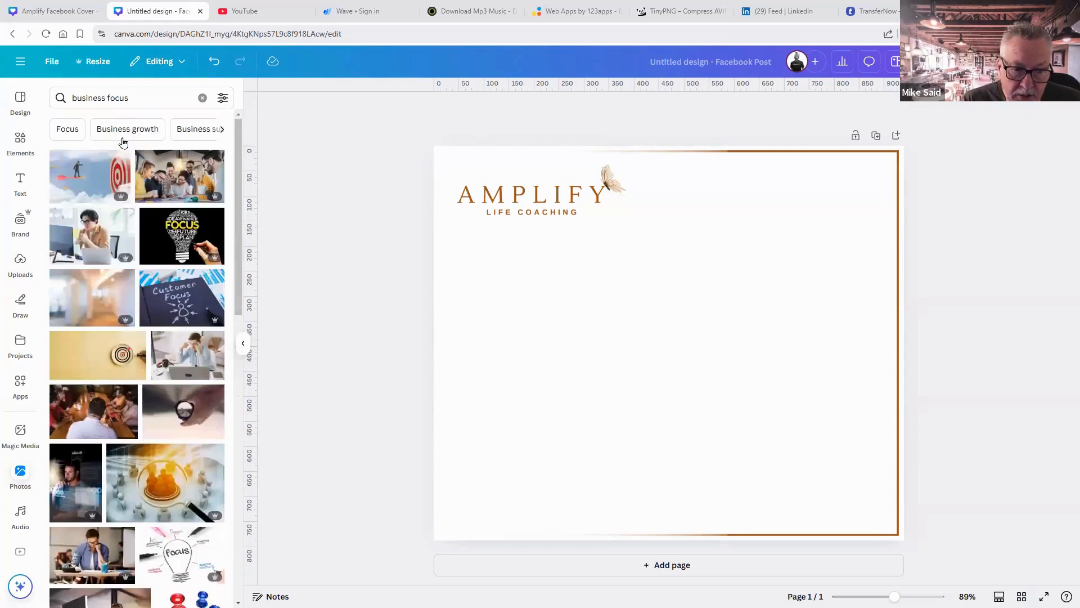
Change the search to 'business growth' and add the blue sky rising-arrow photo.
double_click(118, 97)
type("growth")
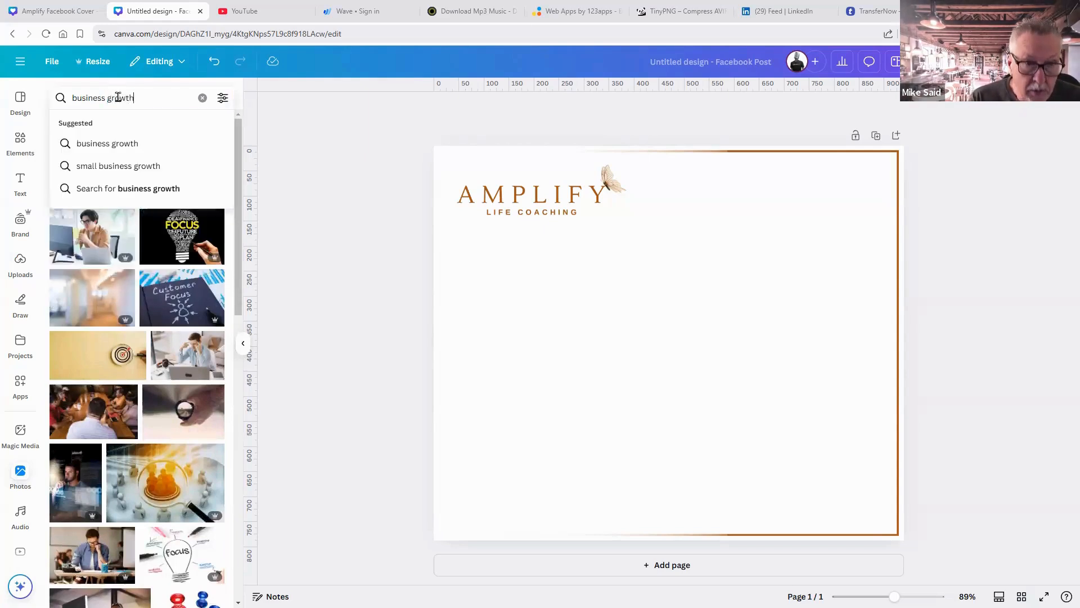
key("Return")
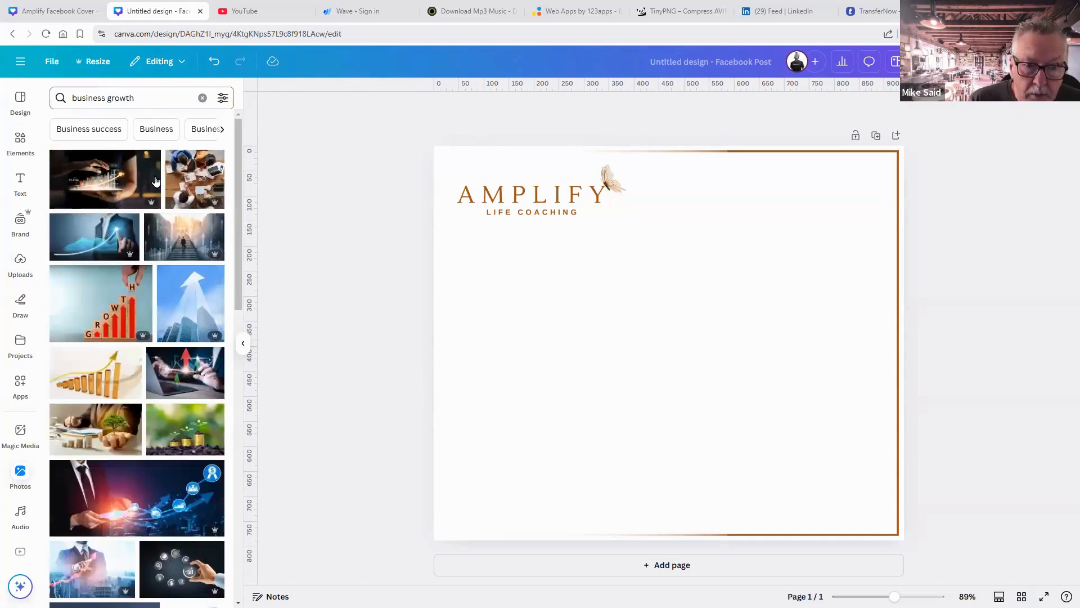
scroll(149, 354, "down", 2)
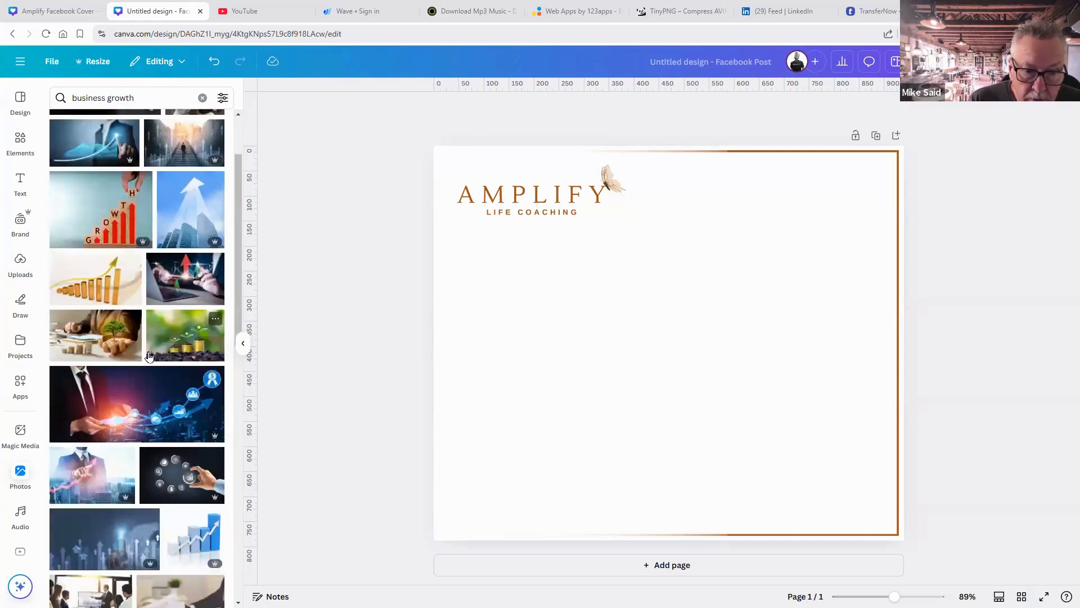
scroll(149, 354, "down", 2)
scroll(149, 355, "down", 2)
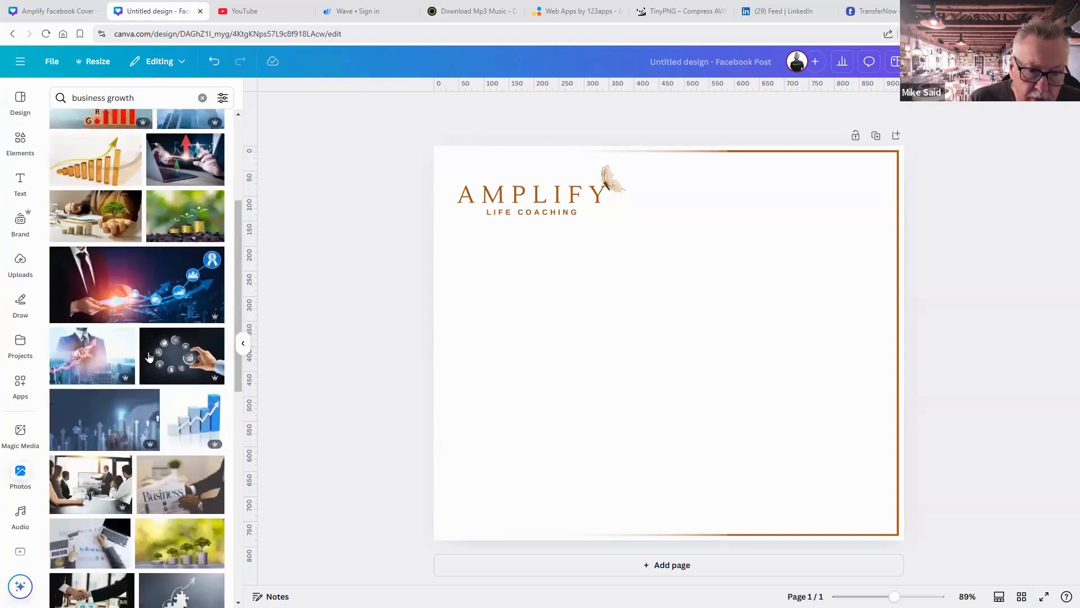
scroll(150, 357, "down", 6)
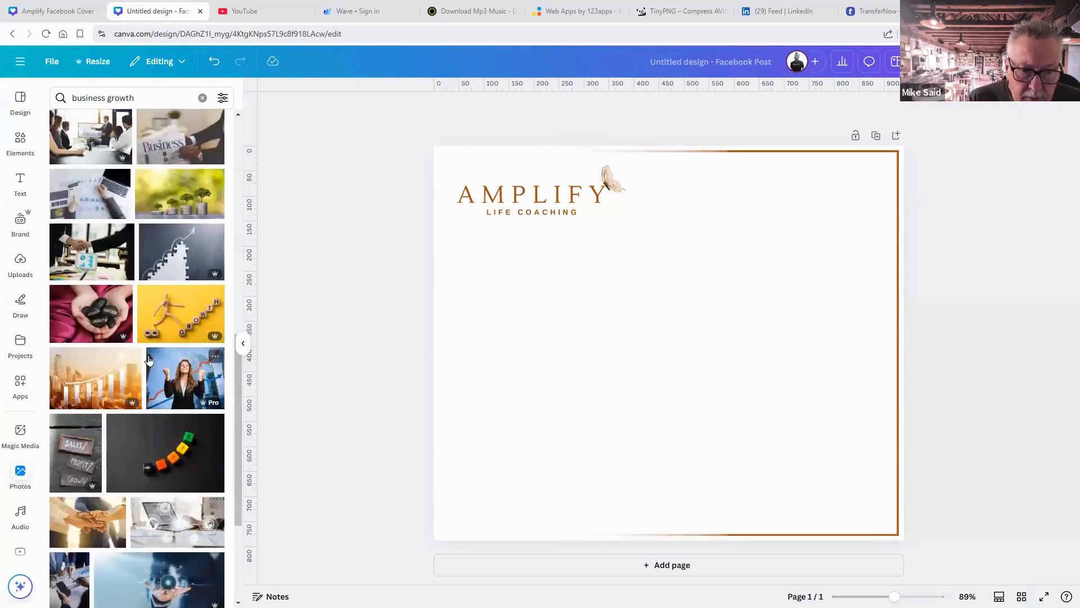
scroll(149, 359, "down", 4)
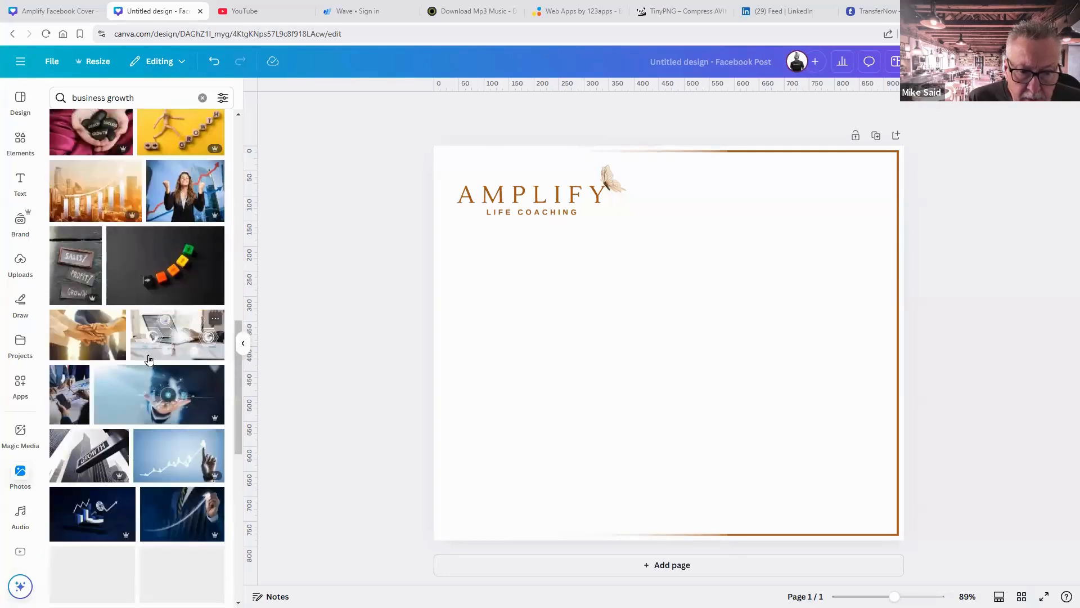
scroll(149, 360, "down", 4)
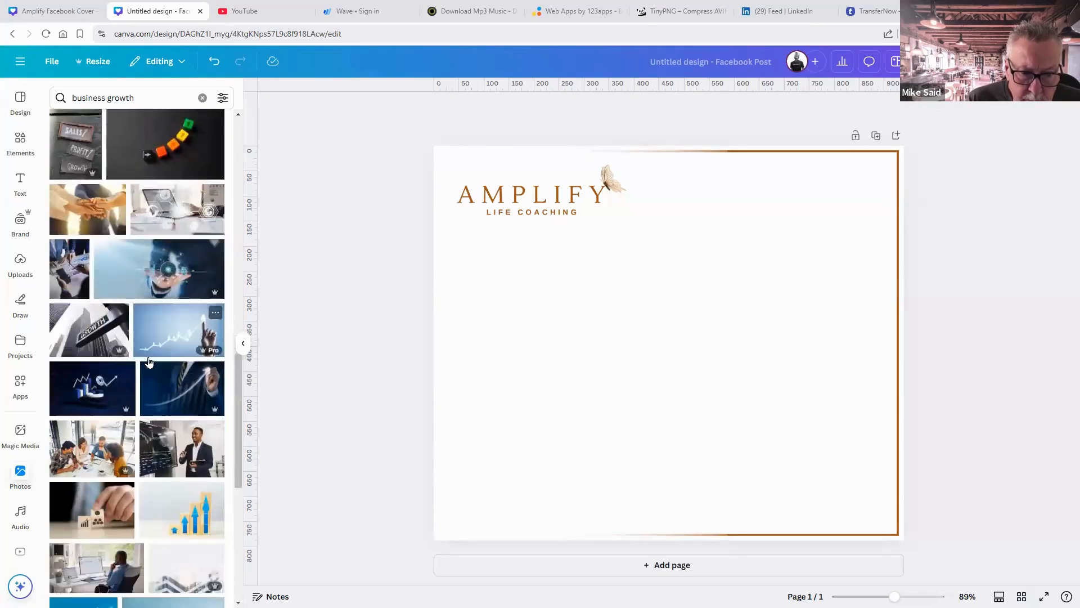
scroll(149, 363, "down", 2)
scroll(149, 364, "down", 2)
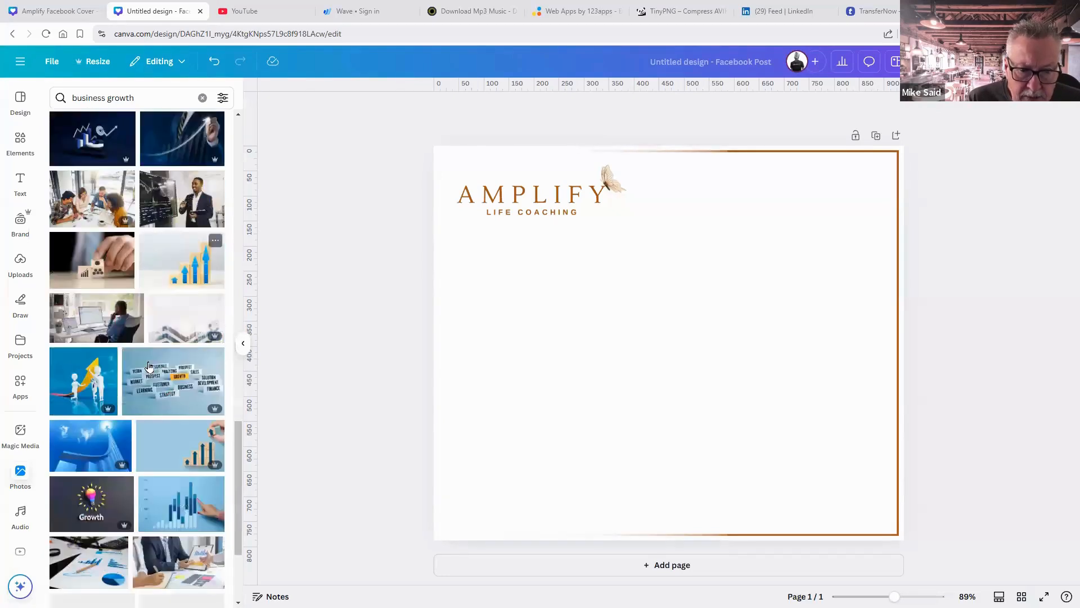
scroll(149, 367, "down", 2)
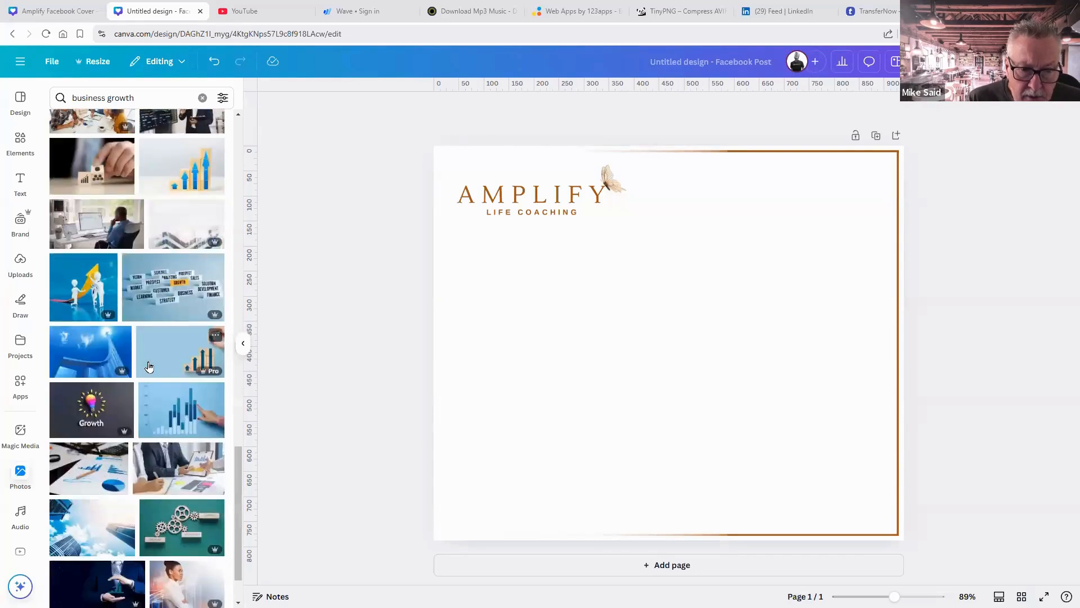
left_click(101, 354)
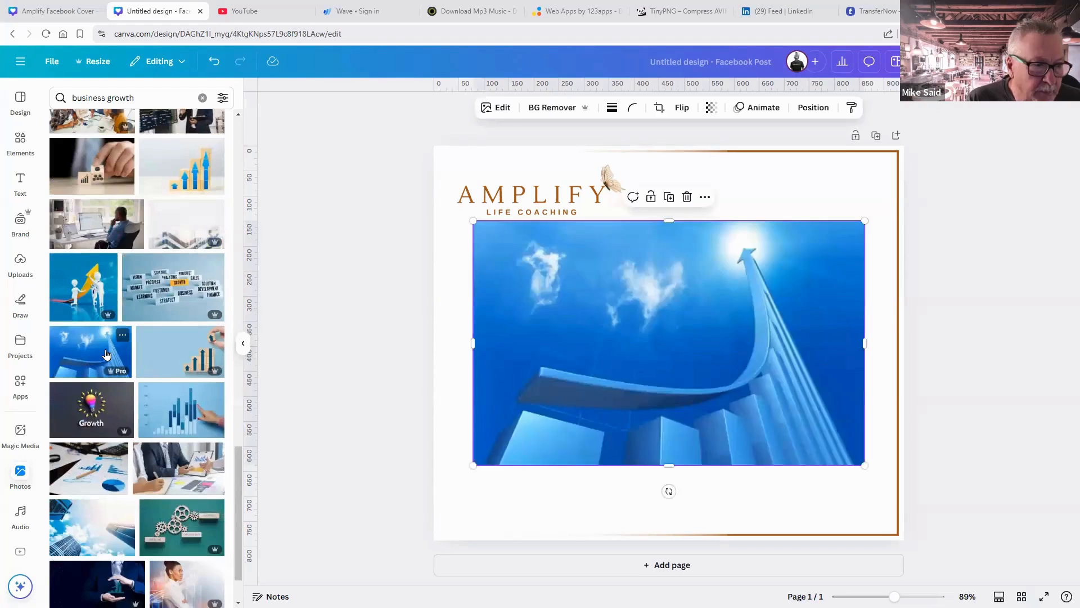
Set the rising-arrow photo as the page background and widen the white fade rightward.
right_click(687, 383)
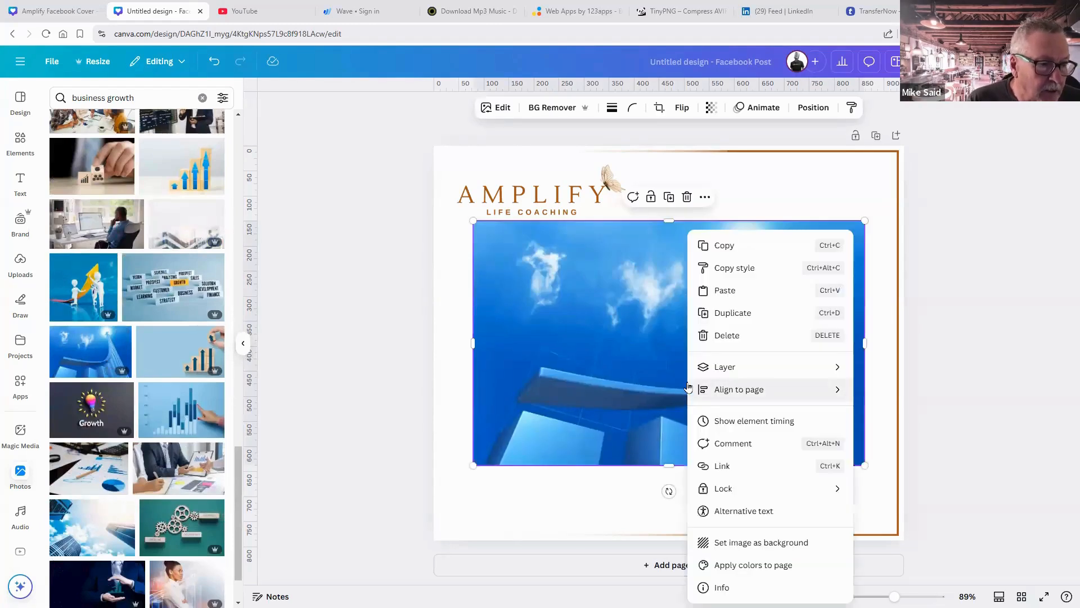
left_click(726, 543)
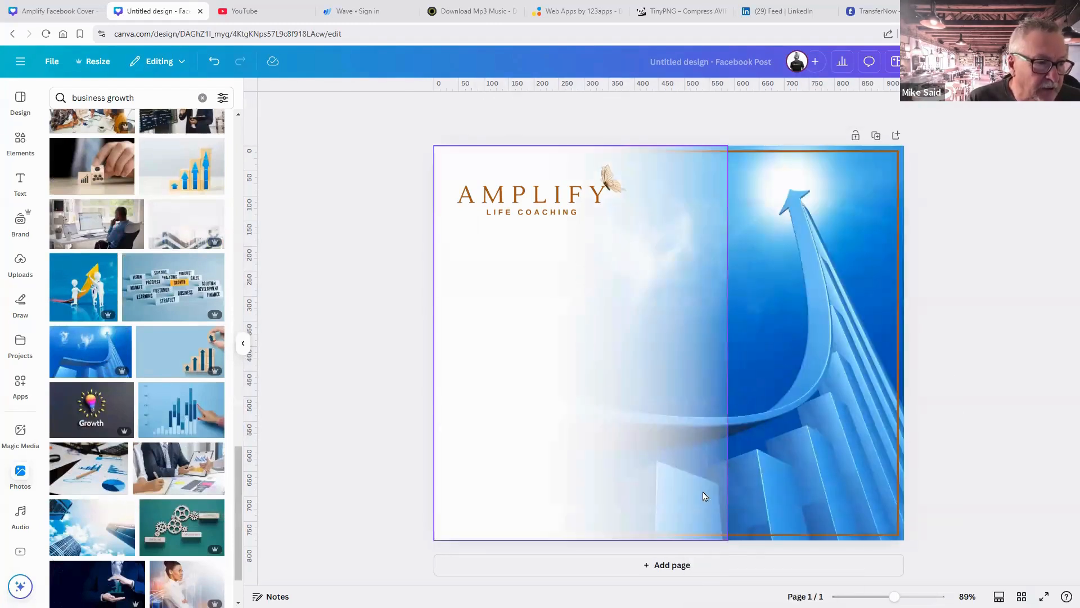
left_click(713, 432)
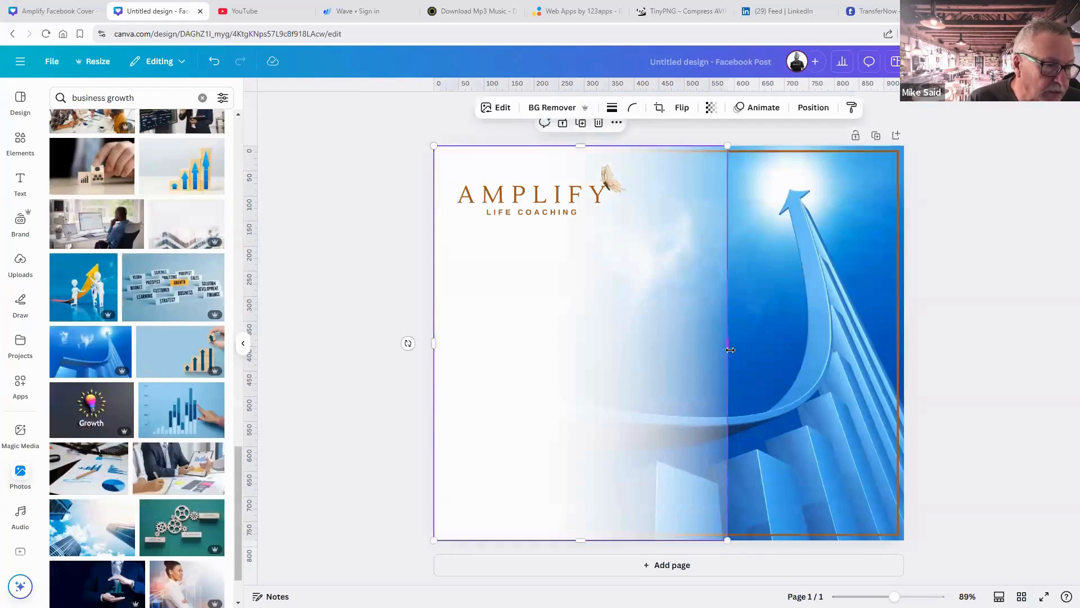
left_click_drag(735, 343, 807, 345)
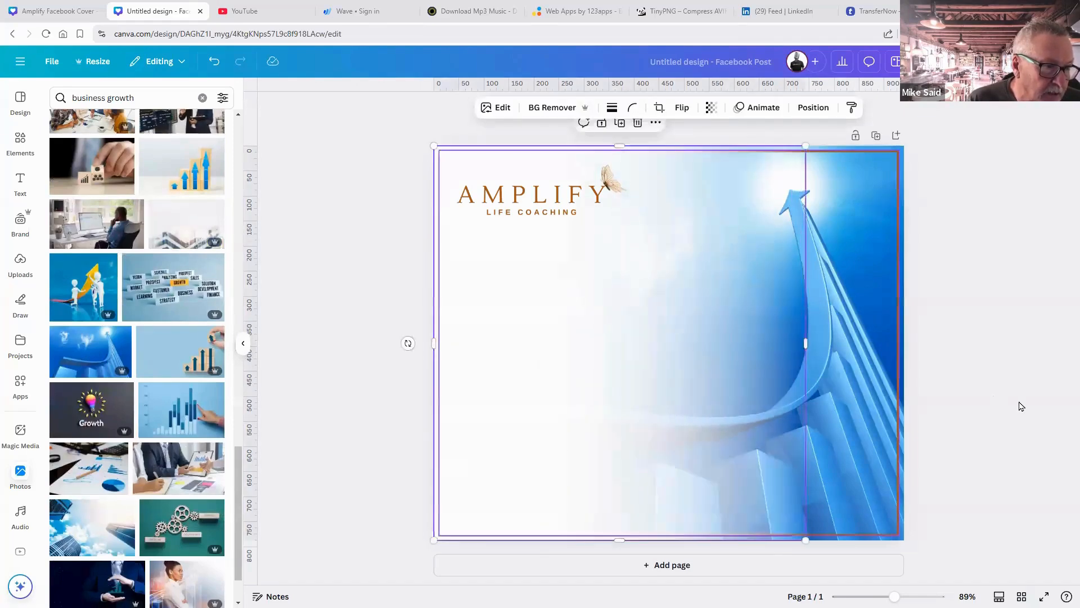
left_click(1021, 407)
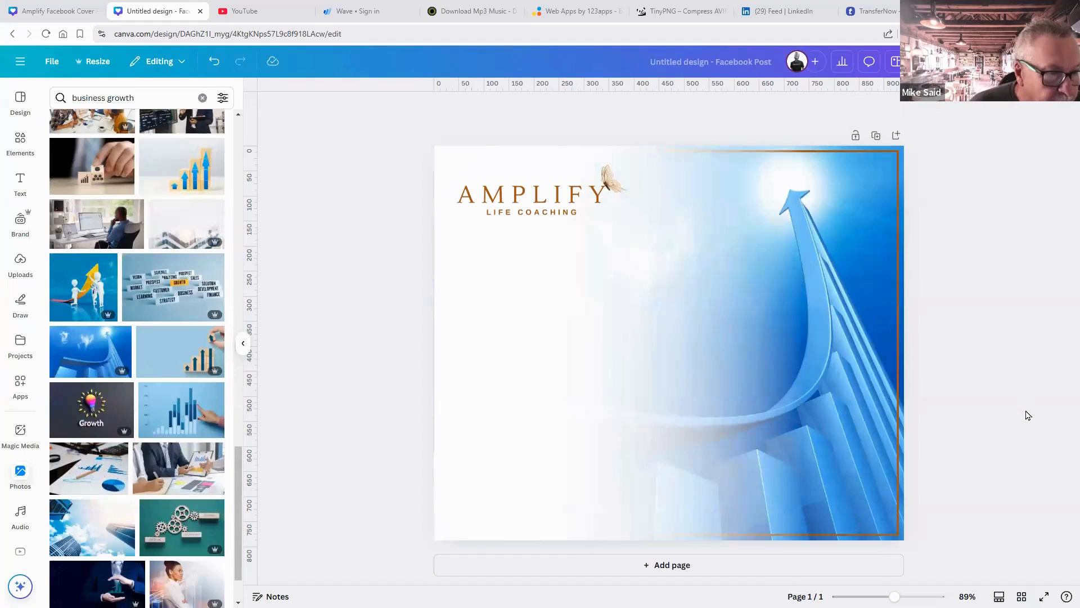
Reposition the background photo within its crop, shifting it left and then right.
left_click(859, 403)
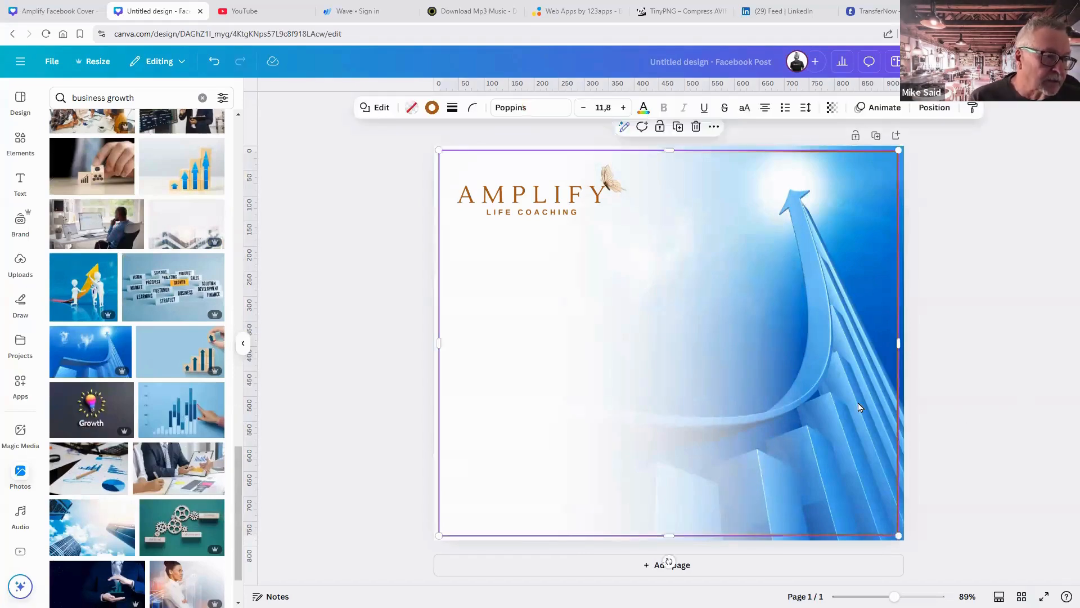
double_click(901, 397)
left_click_drag(880, 395, 822, 394)
left_click(986, 422)
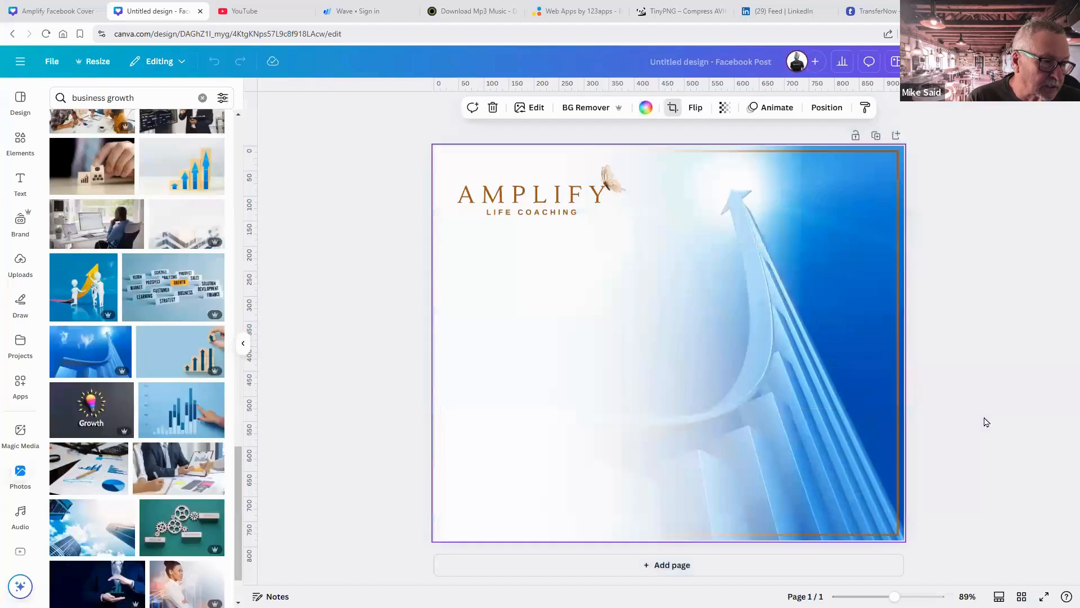
left_click(848, 410)
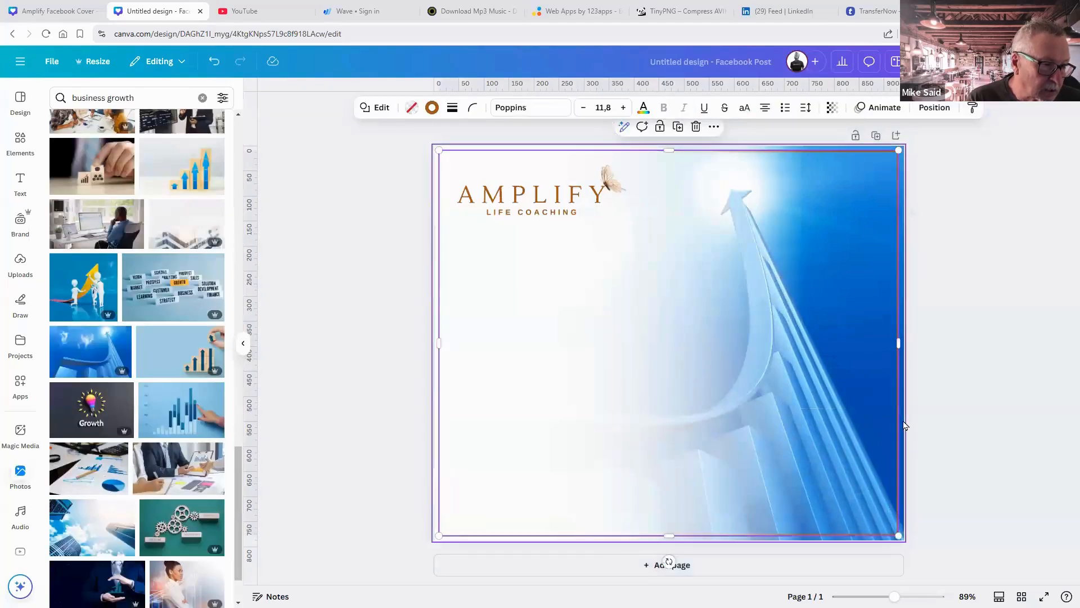
left_click(902, 415)
double_click(895, 417)
left_click_drag(896, 418, 929, 419)
left_click(1016, 439)
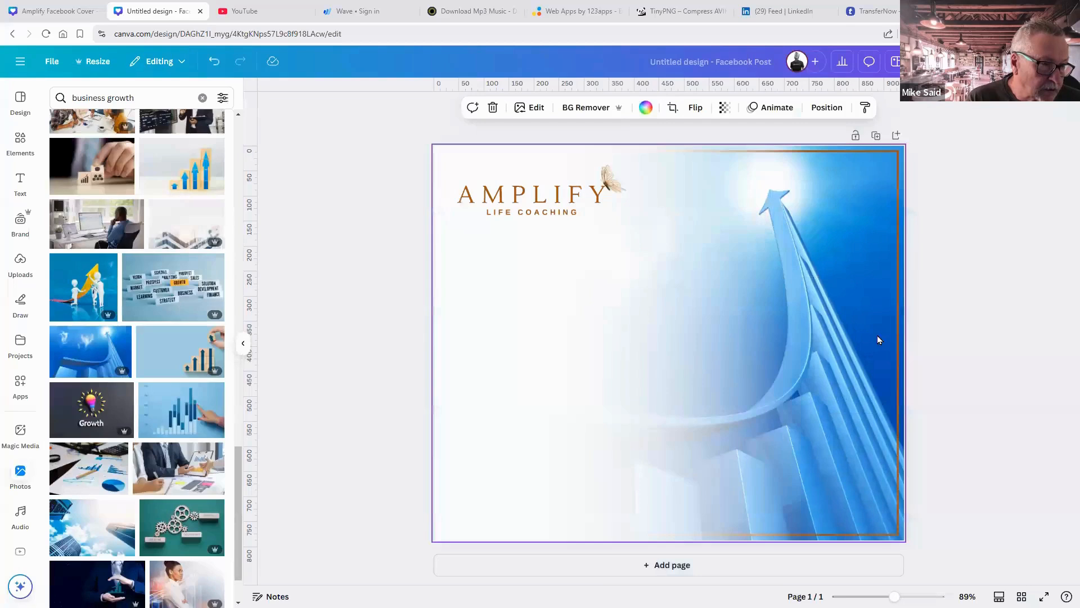
Check the layer order of the gradient and background photo in the Layers list.
left_click(825, 109)
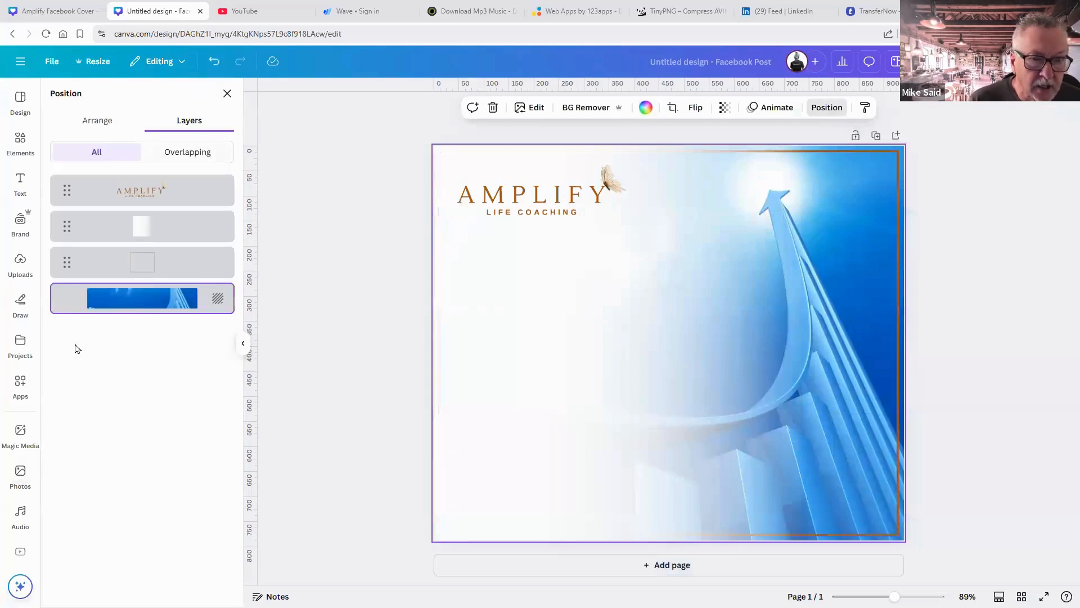
left_click(159, 268)
left_click(168, 237)
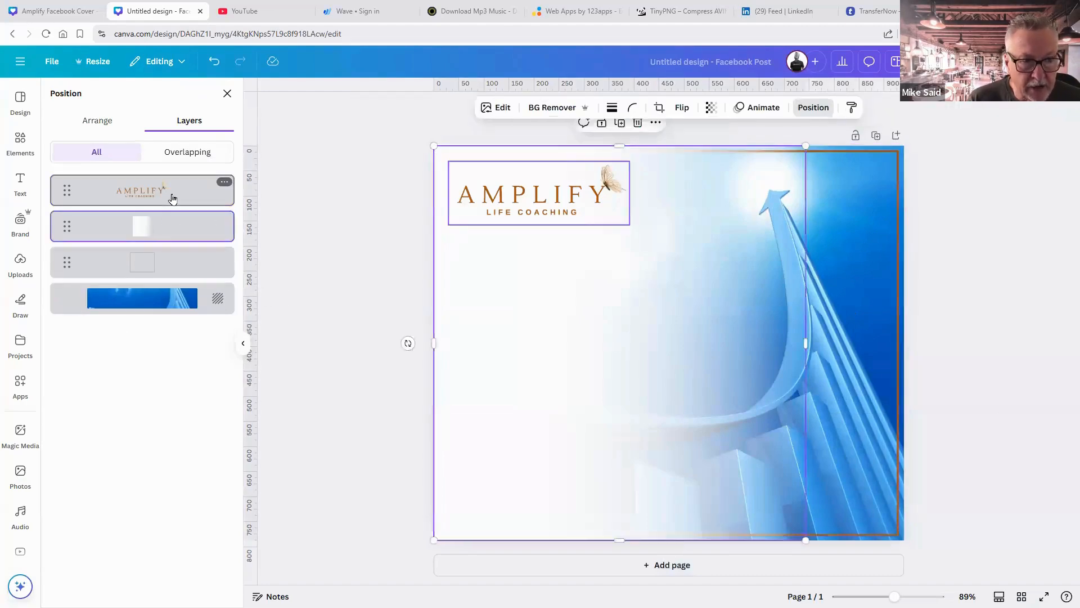
left_click(156, 301)
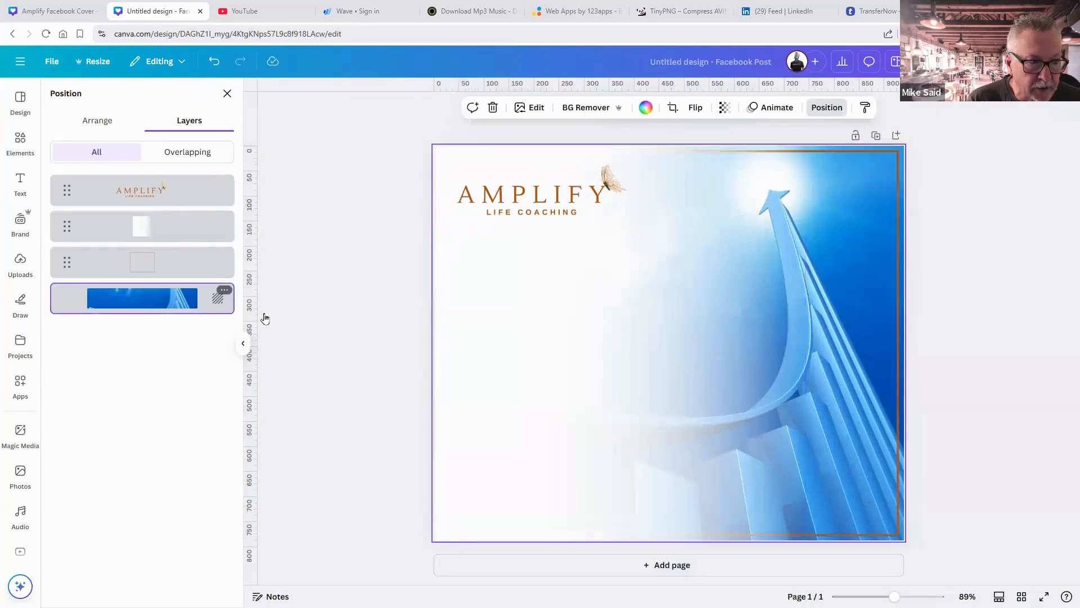
left_click(961, 449)
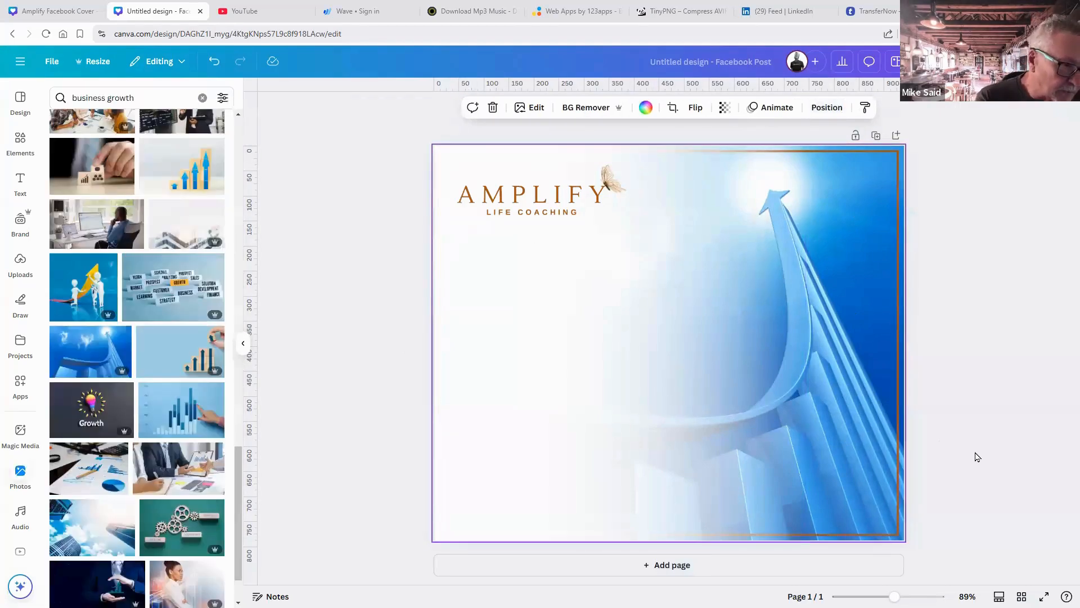
left_click(289, 289)
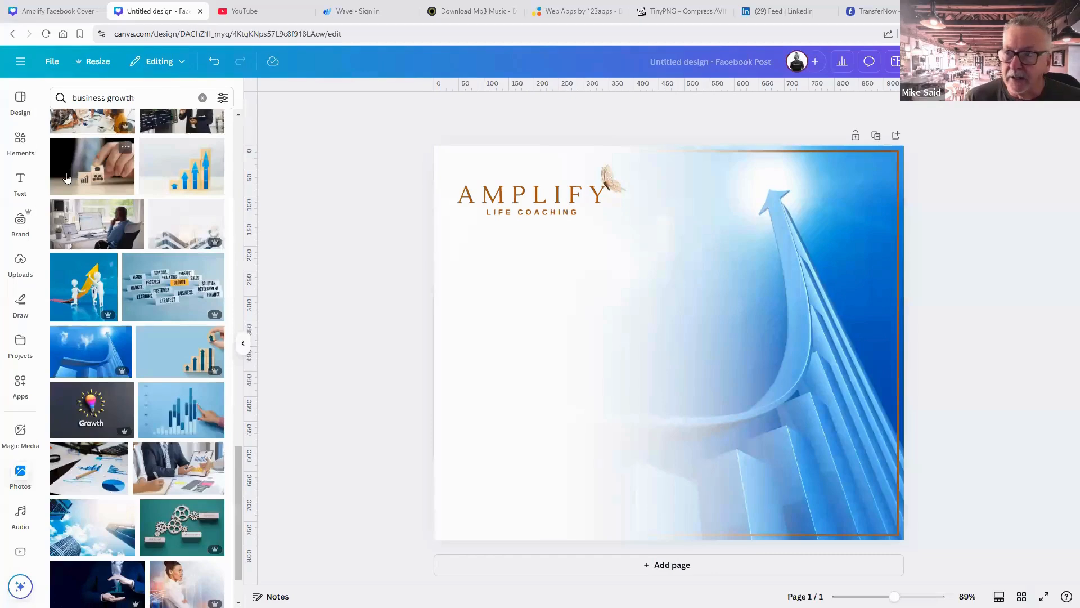
Add a basic-shape circle frame, size it 319×319 and place it lower left.
left_click(20, 142)
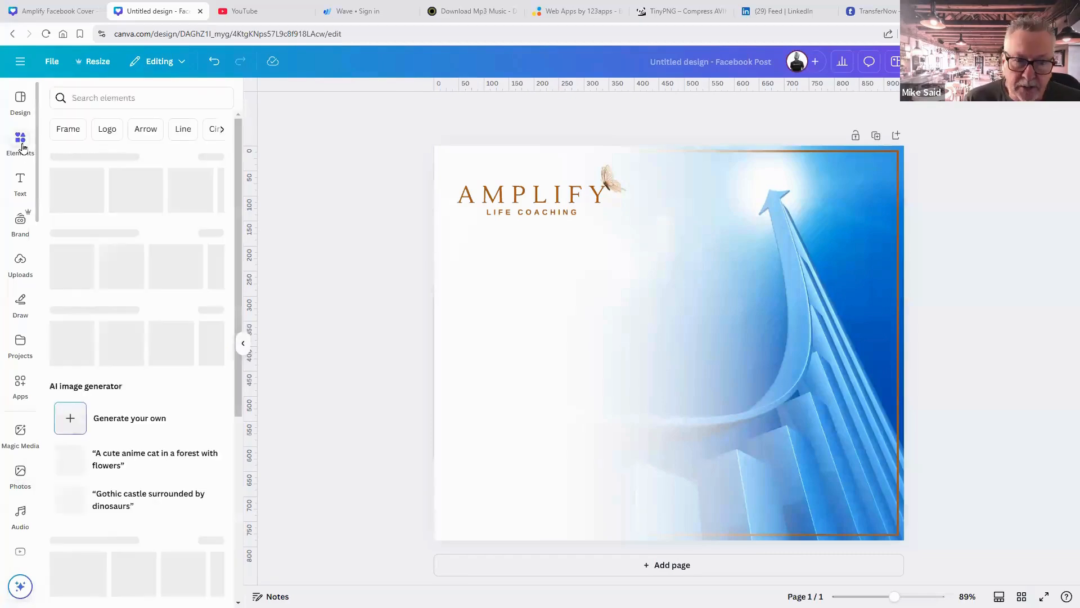
scroll(152, 225, "down", 7)
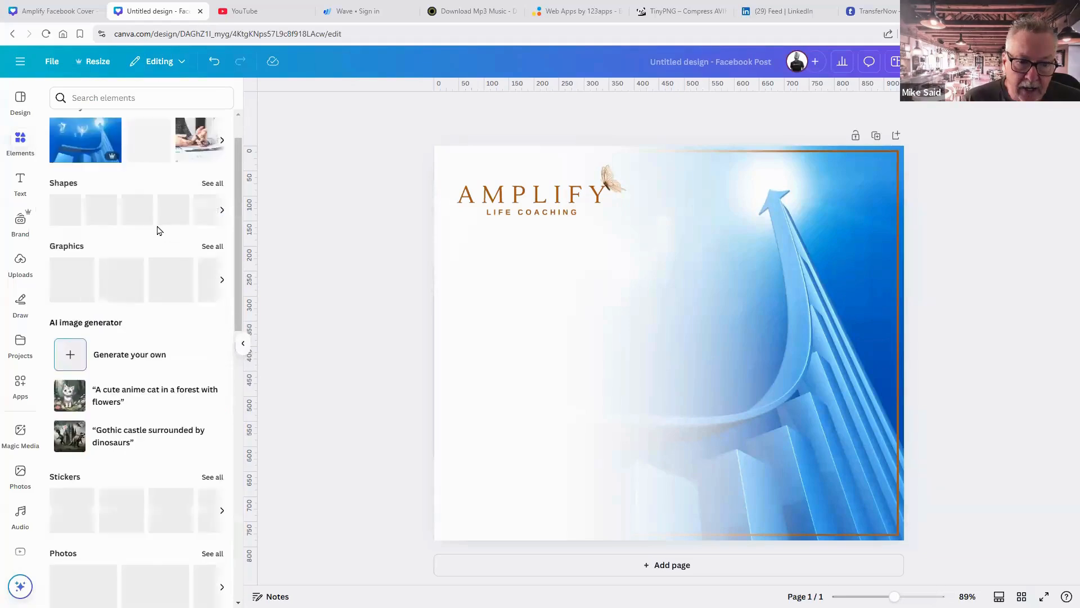
scroll(155, 235, "down", 3)
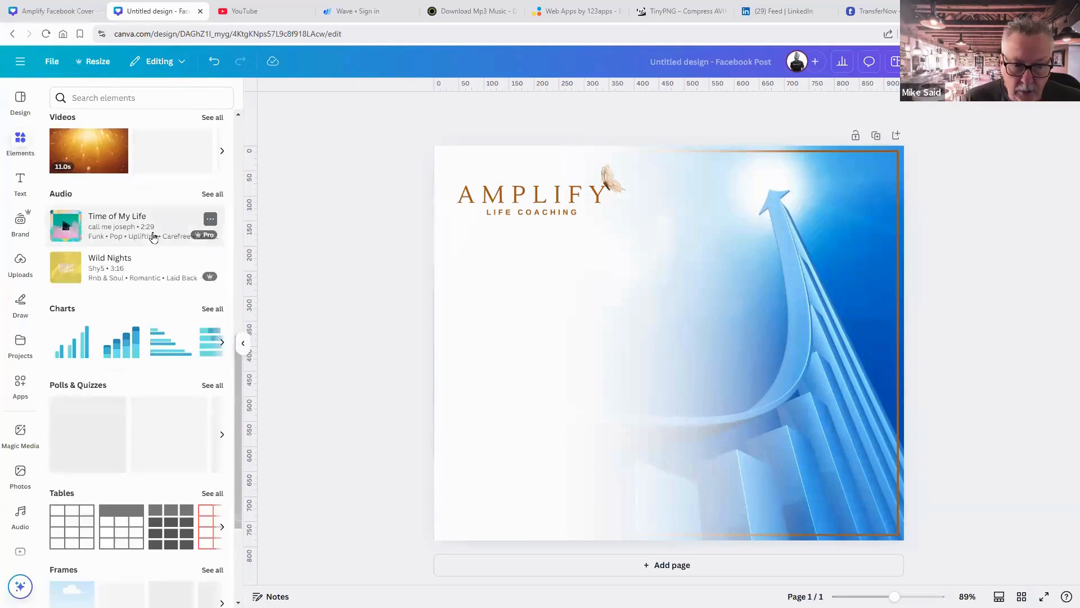
scroll(154, 236, "down", 3)
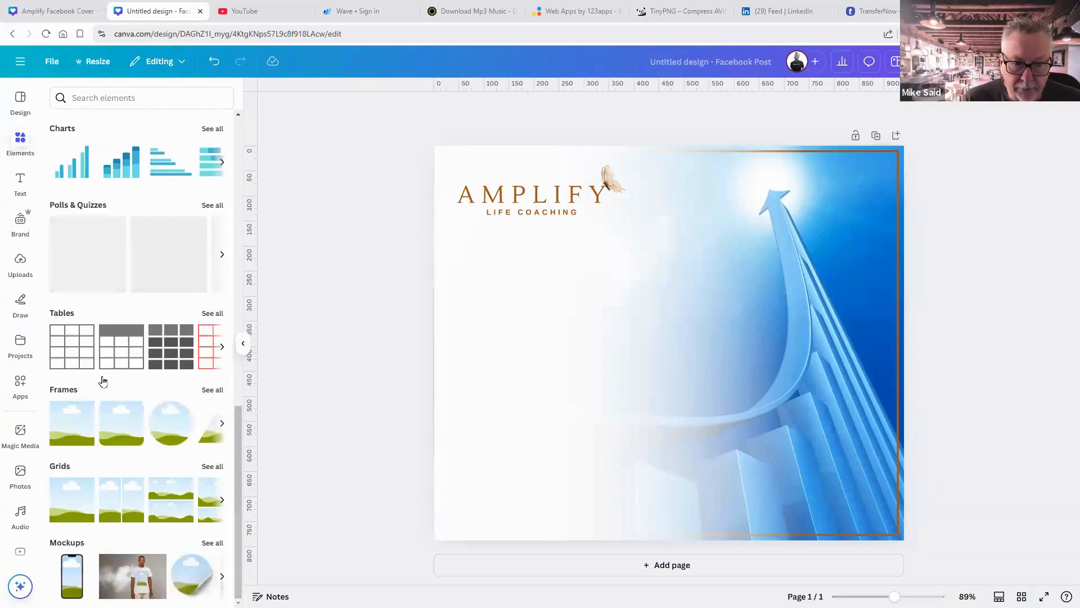
left_click(212, 391)
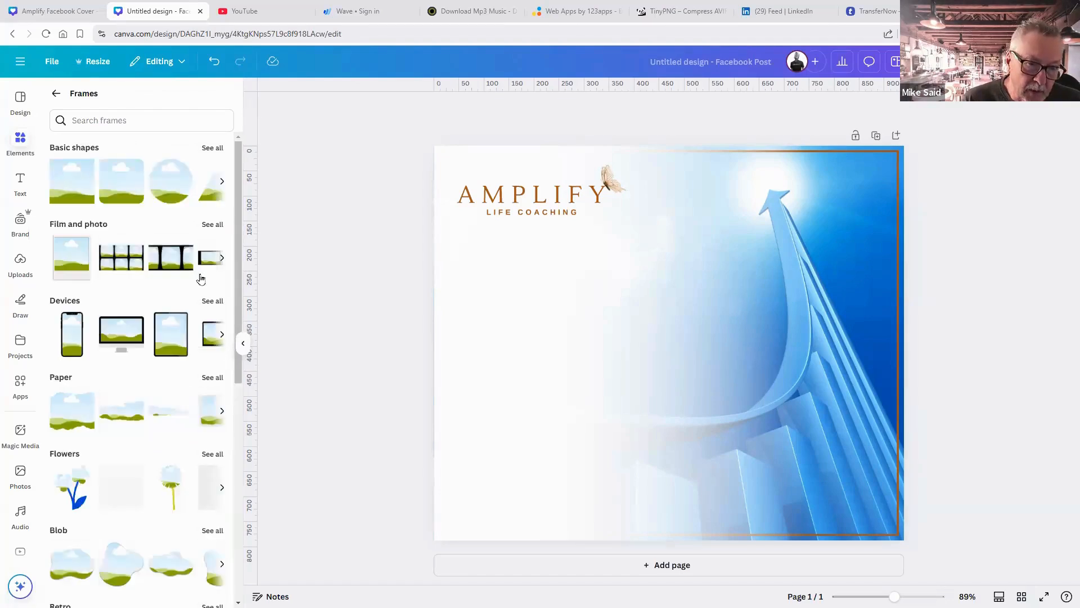
left_click(212, 149)
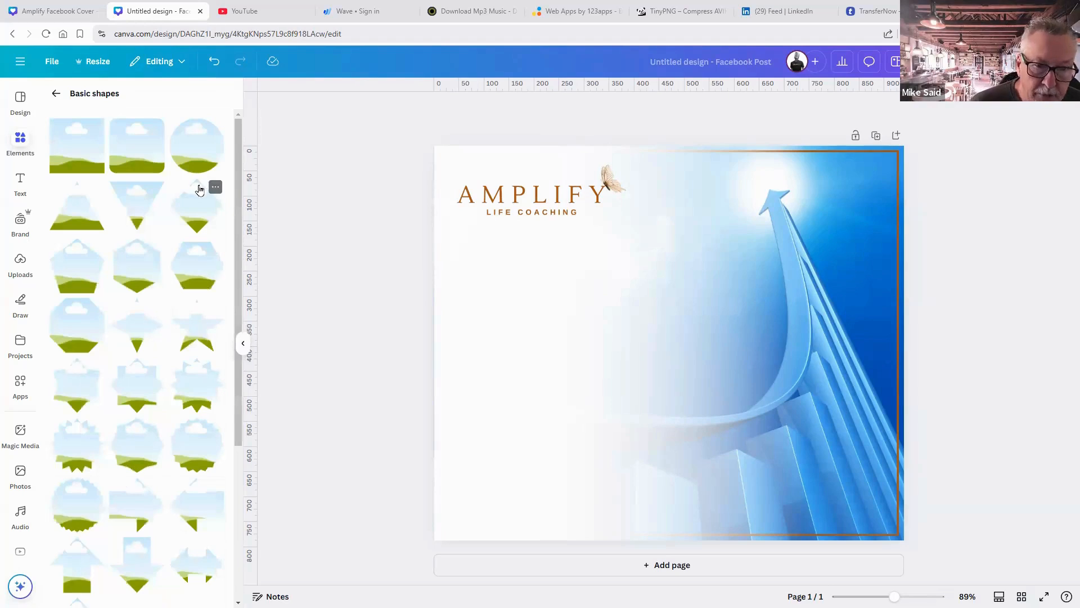
left_click(199, 153)
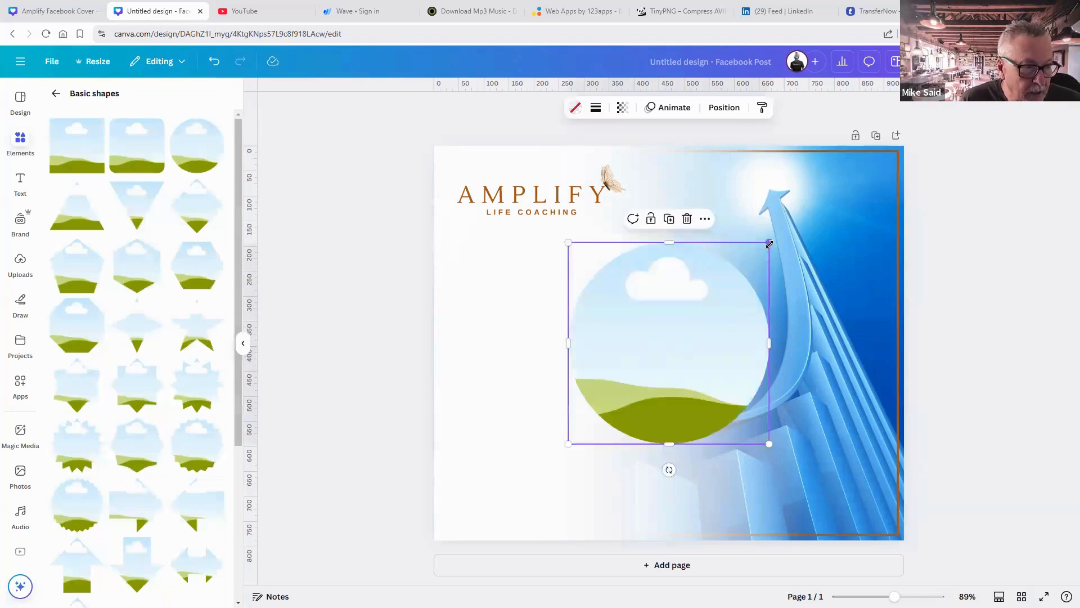
left_click_drag(770, 242, 723, 286)
left_click_drag(657, 358, 561, 398)
left_click(939, 452)
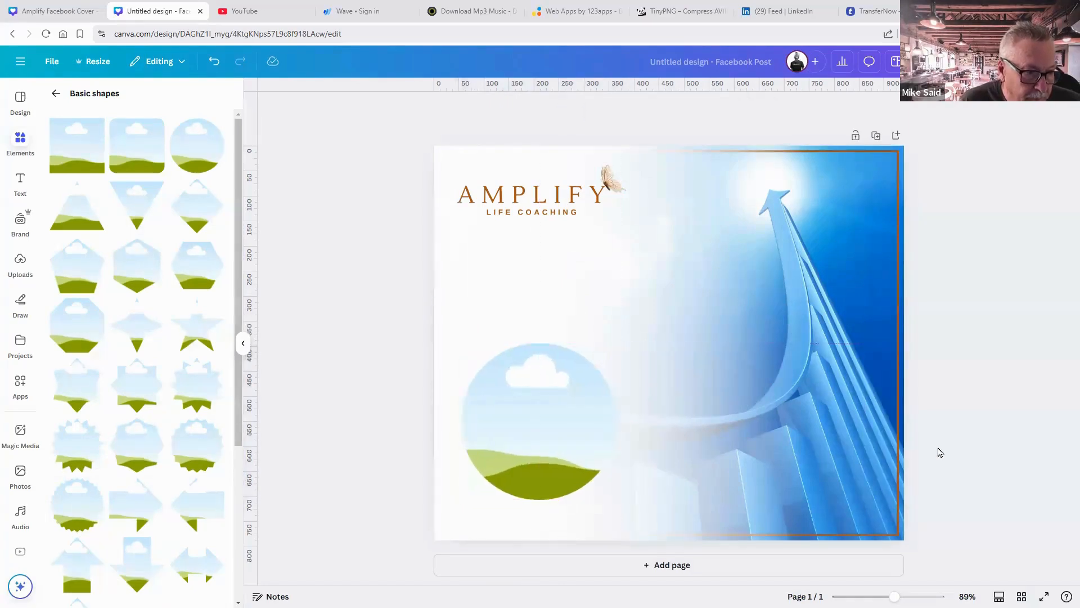
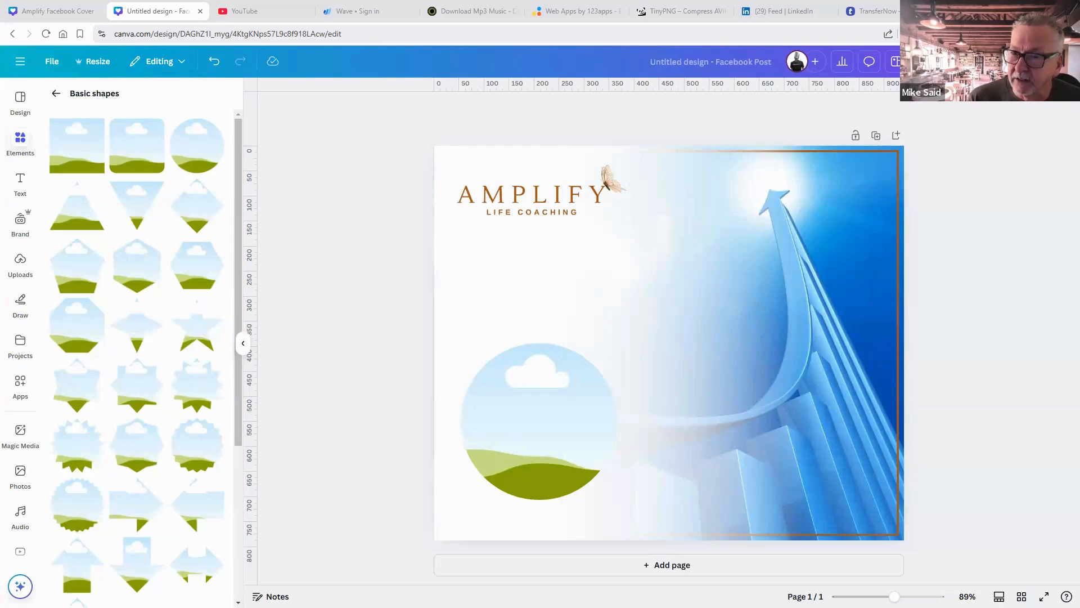
Open a new browser window, reload the search page and reposition the window.
key("super+e")
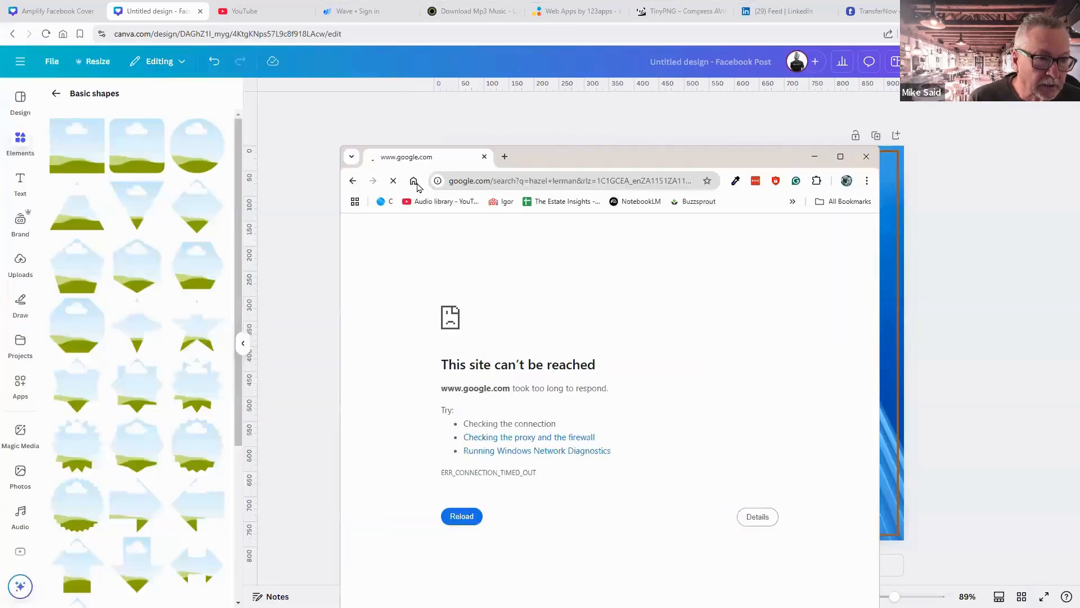
left_click(397, 182)
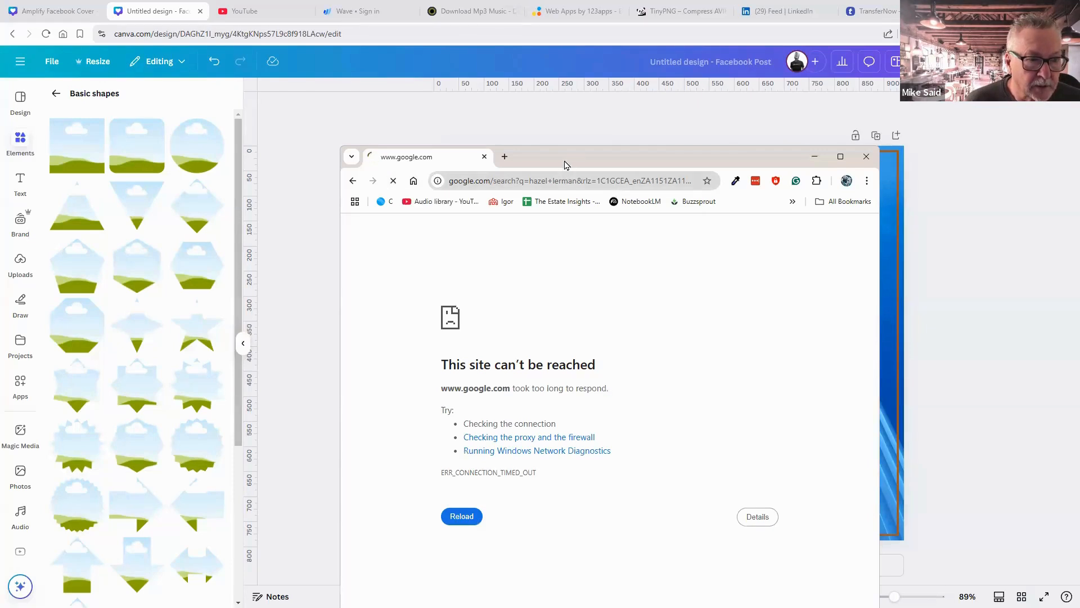
left_click_drag(396, 138, 0, 156)
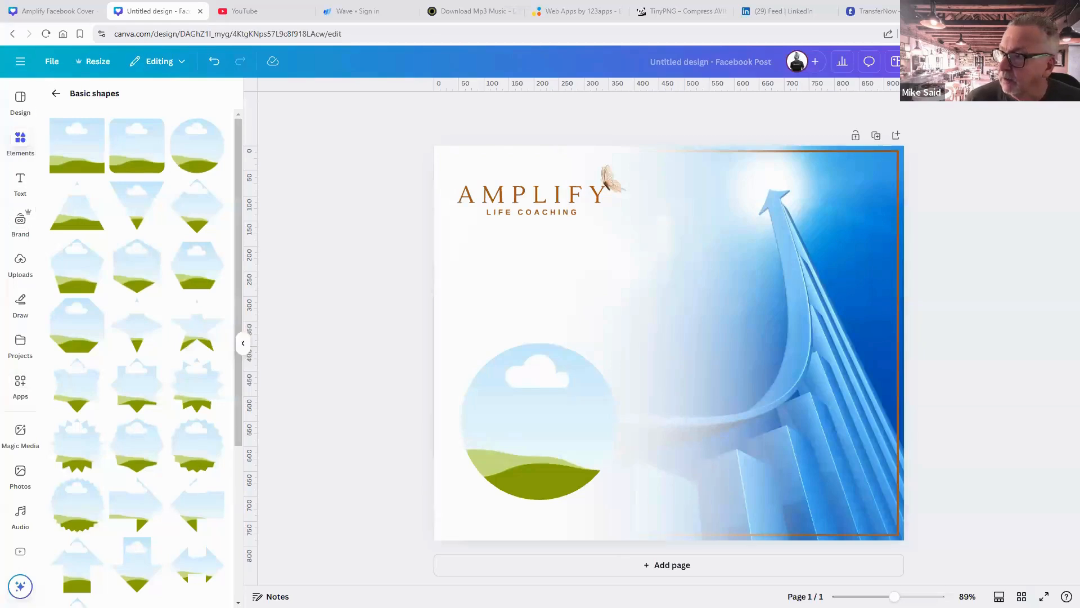
Search Photos for 'business woman' and drop the yellow-skirt photo into the circle frame.
left_click(21, 474)
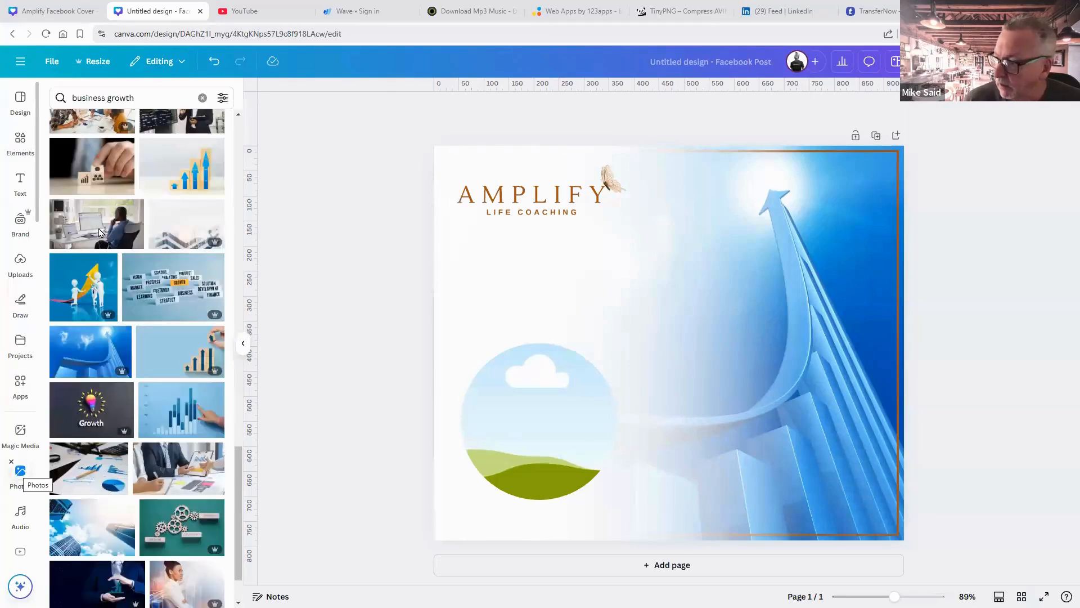
left_click_drag(140, 98, 108, 102)
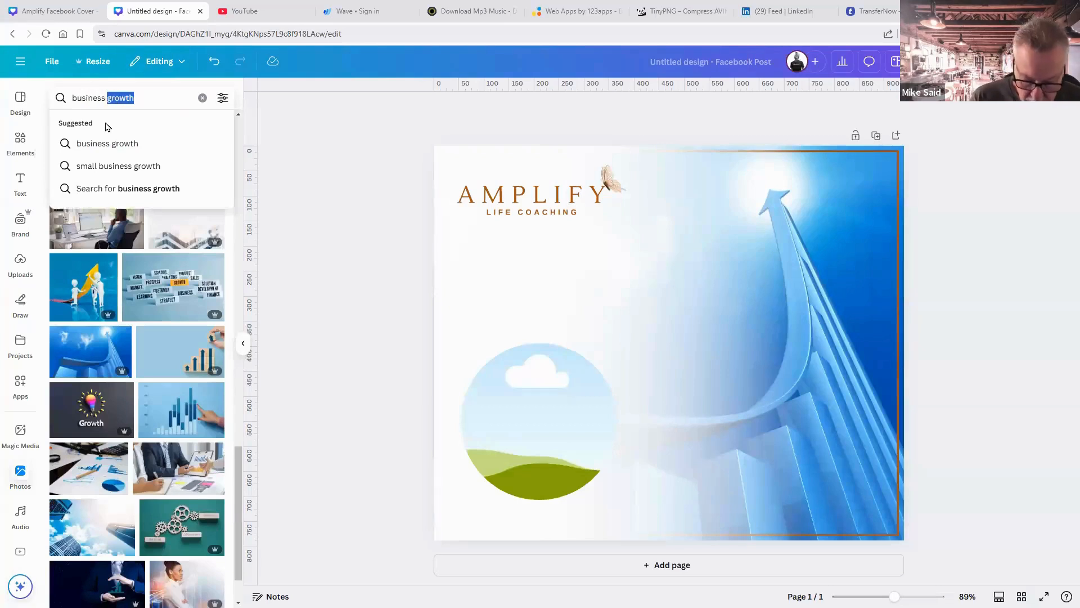
type("woman")
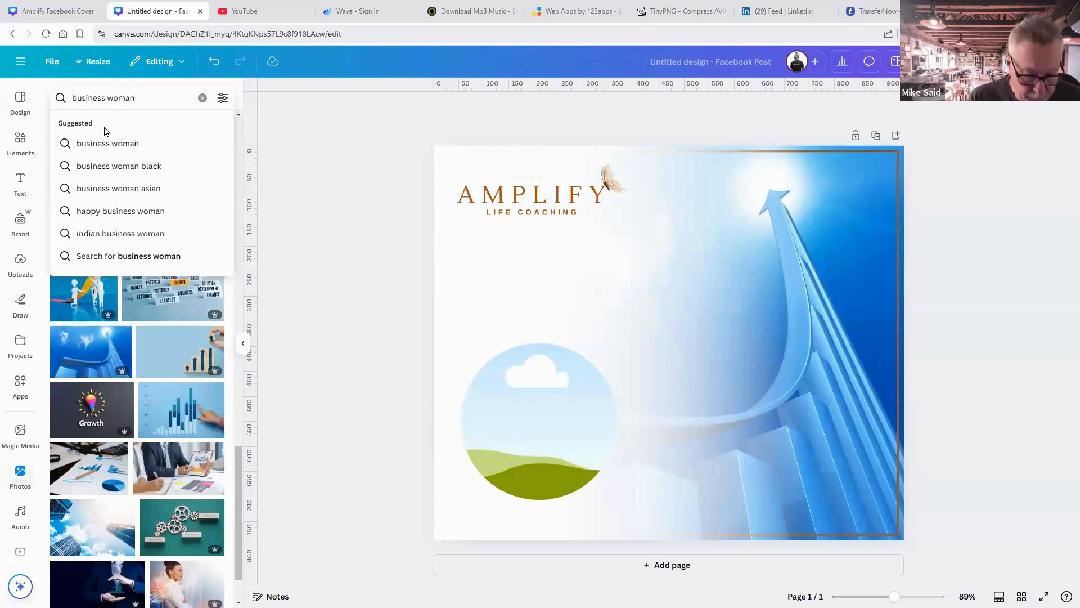
key("Return")
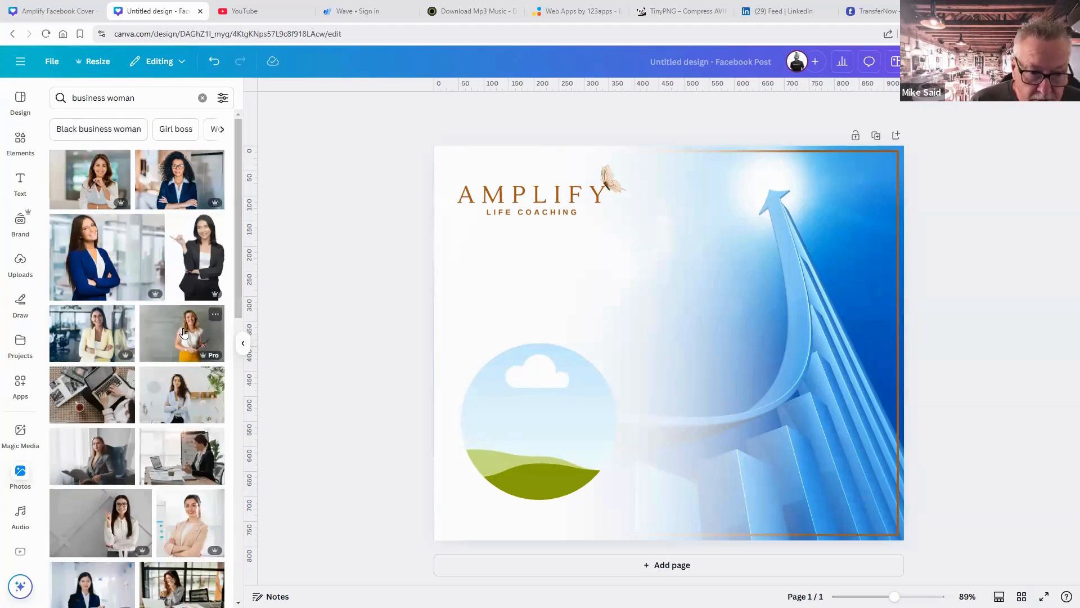
left_click(184, 332)
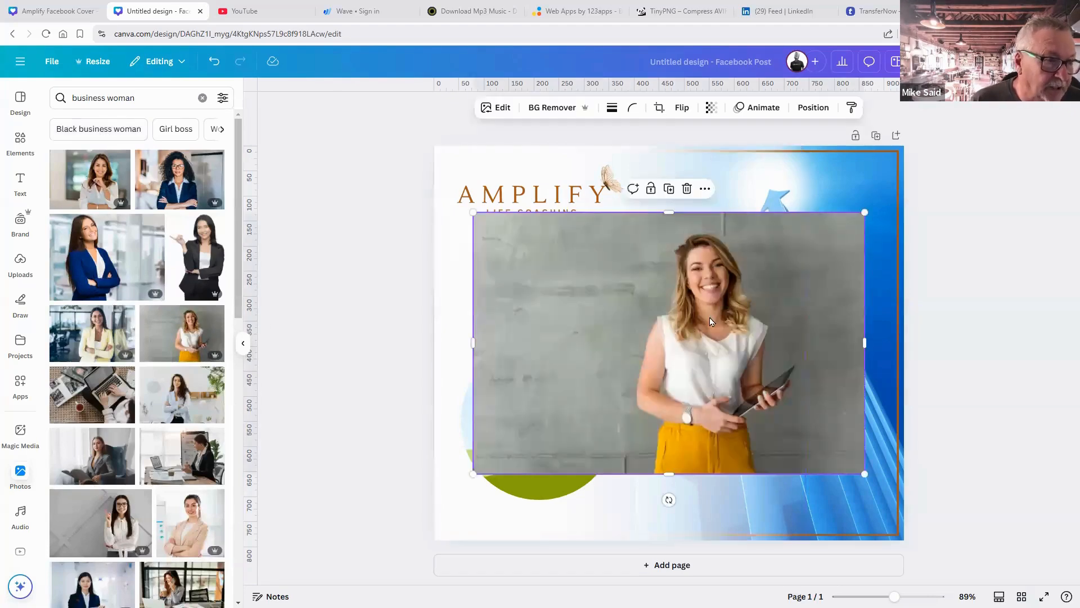
left_click_drag(716, 318, 744, 308)
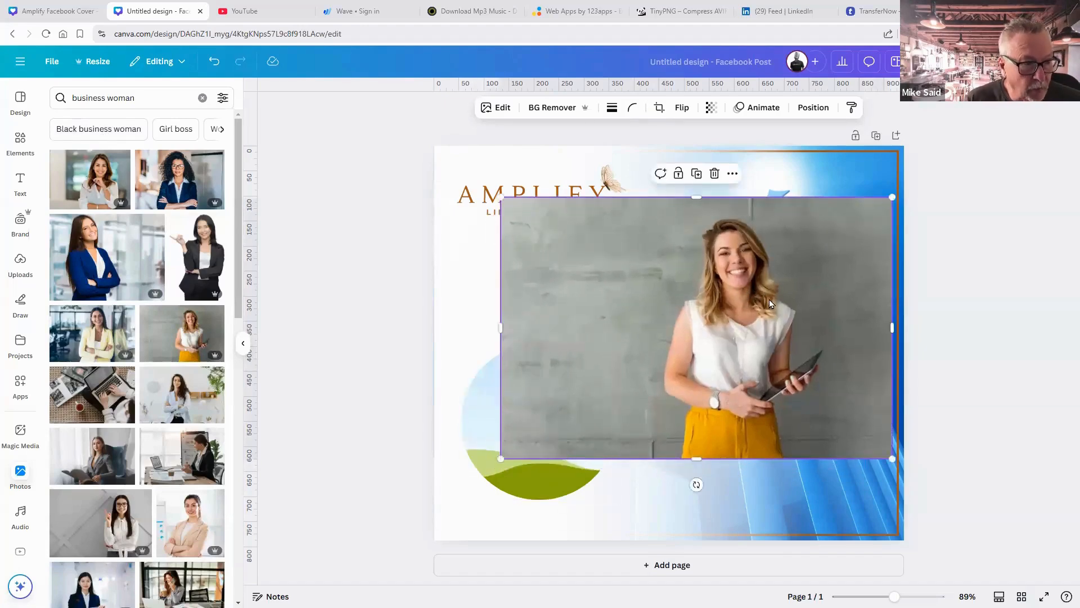
left_click_drag(725, 315, 571, 429)
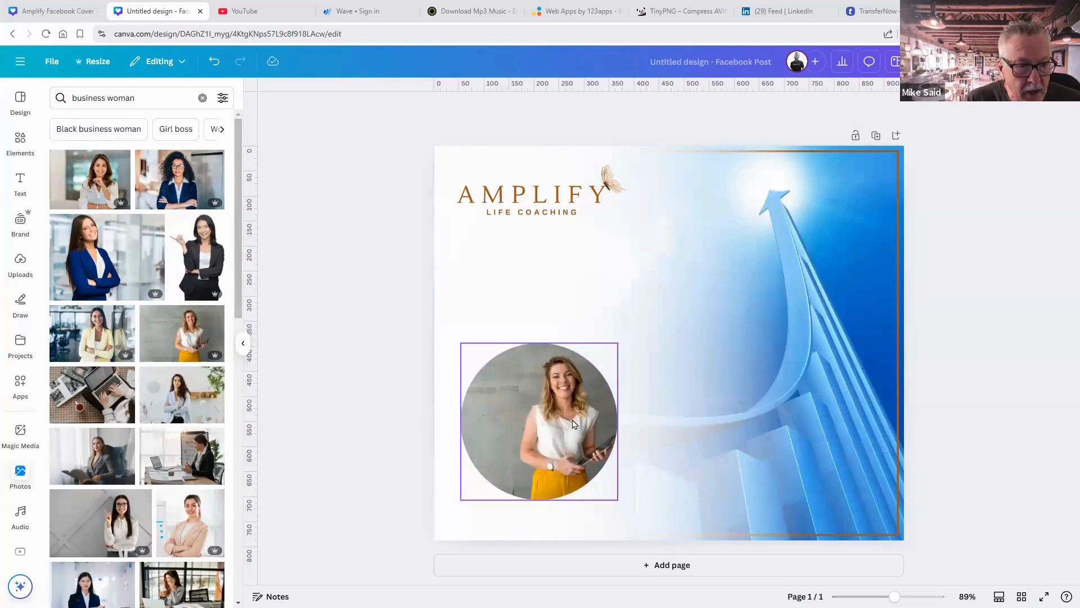
Crop the photo inside the circle, enlarging and shifting it to frame the woman.
left_click(571, 422)
double_click(569, 420)
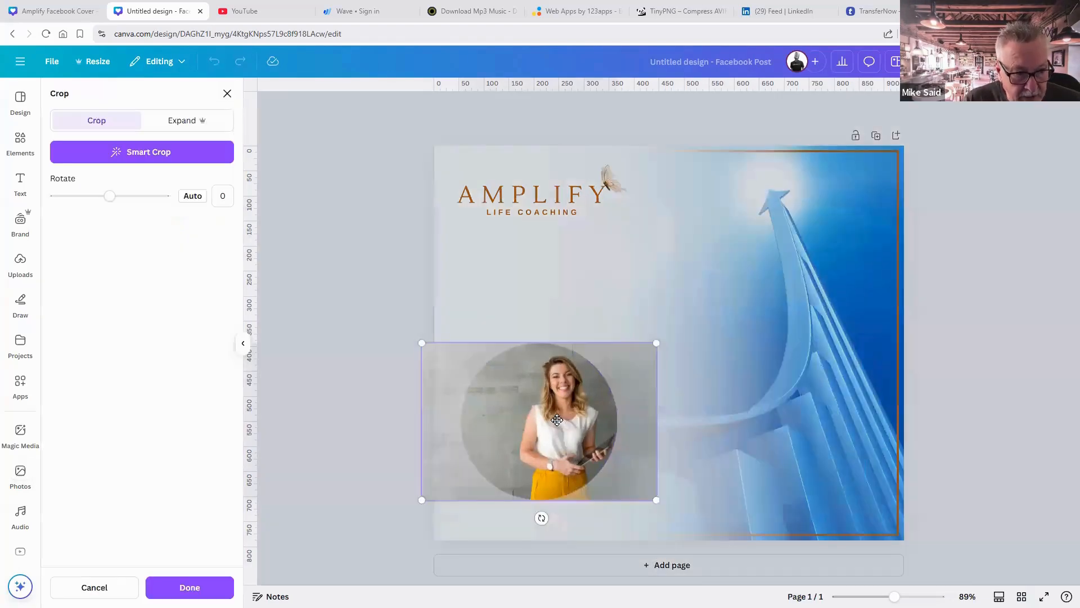
left_click_drag(567, 420, 579, 448)
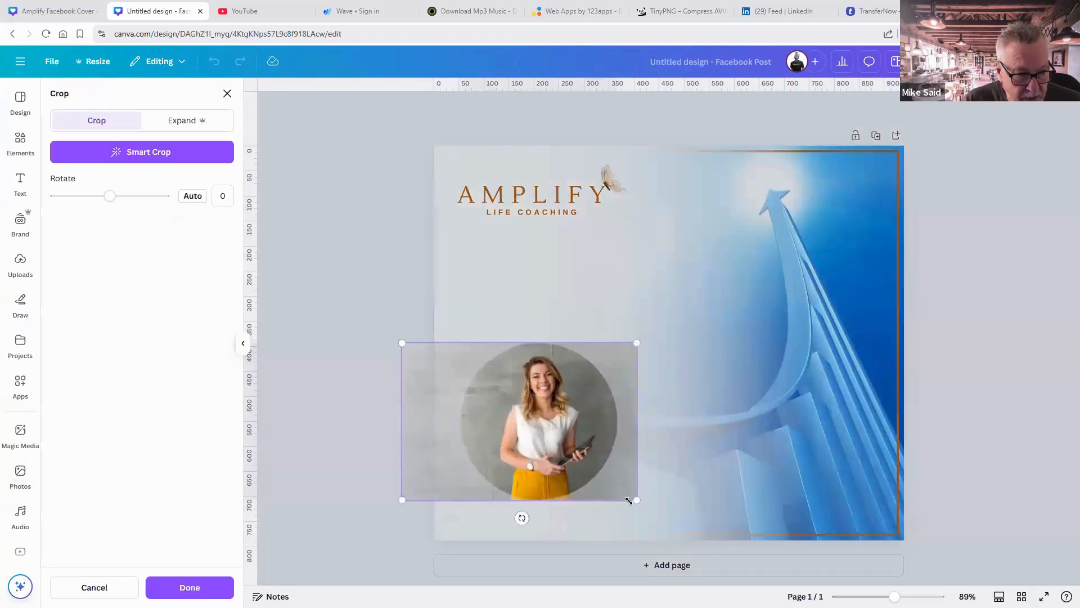
left_click_drag(646, 514, 688, 541)
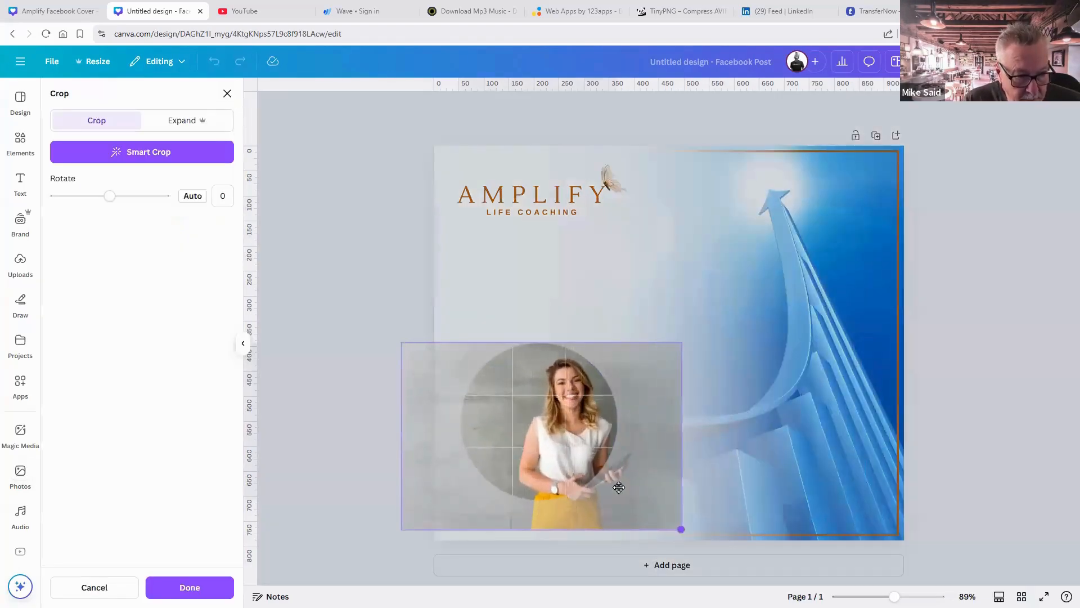
left_click_drag(572, 452, 545, 446)
Give the circular photo a solid brown border.
left_click(945, 480)
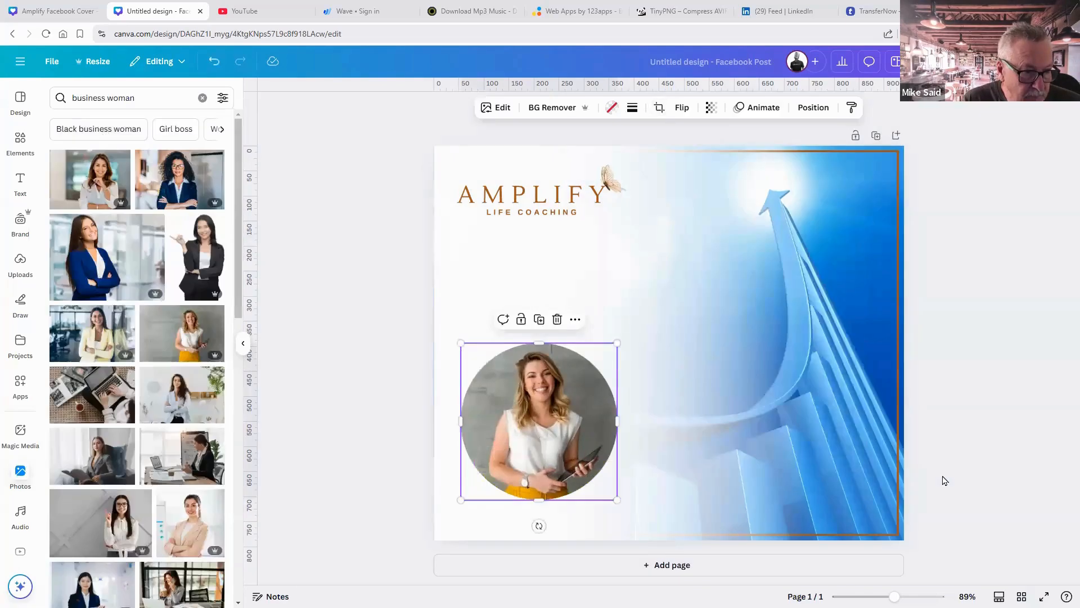
left_click(564, 350)
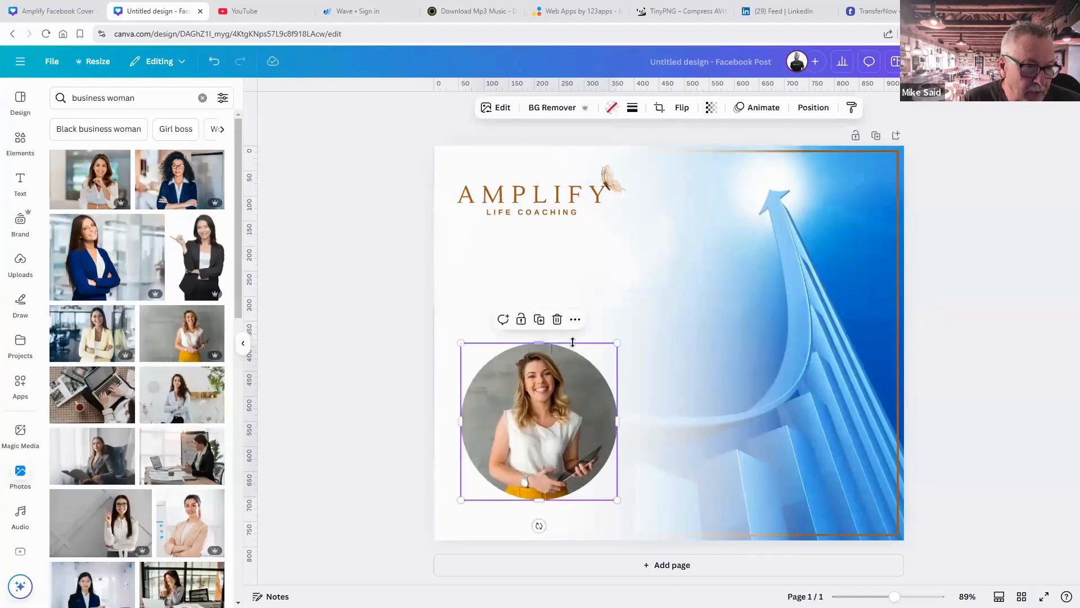
left_click(633, 108)
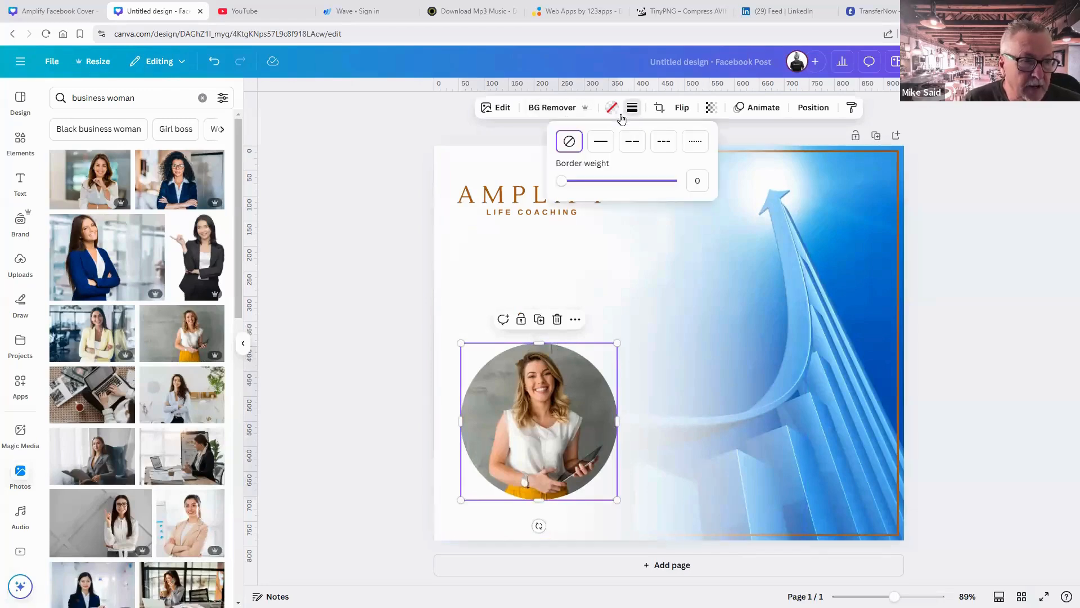
left_click(601, 142)
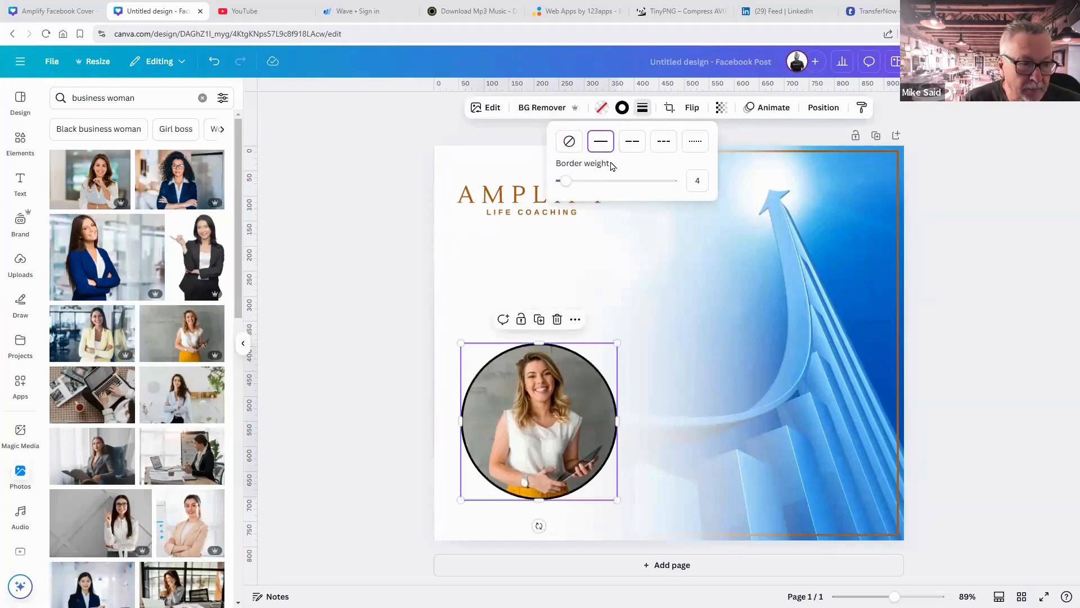
left_click(621, 107)
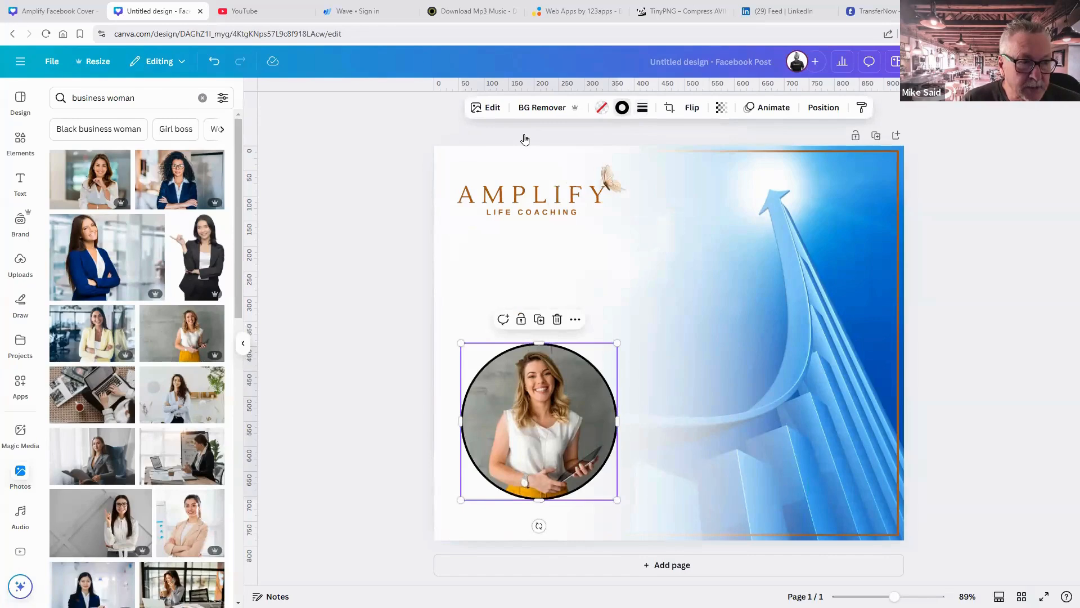
left_click(123, 178)
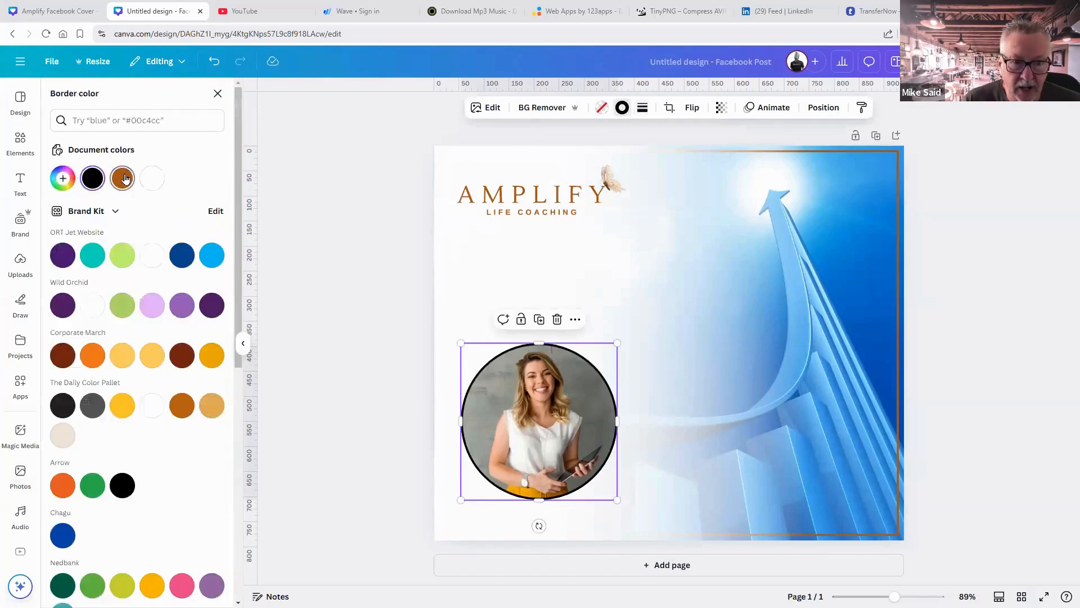
left_click(951, 342)
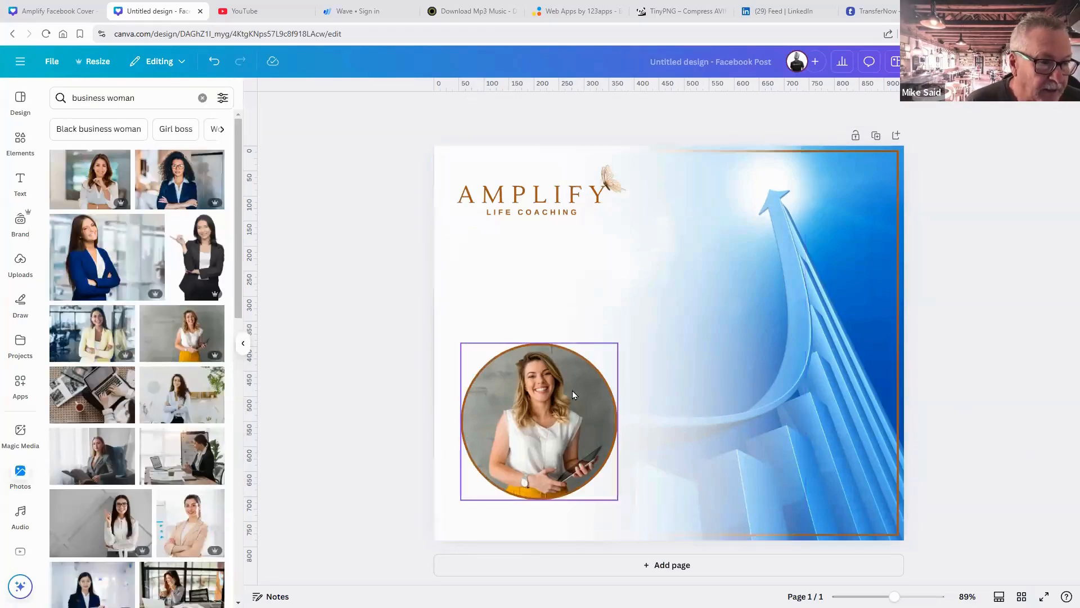
Move the bordered photo up, shrink it and centre it under the logo.
left_click_drag(572, 382, 572, 369)
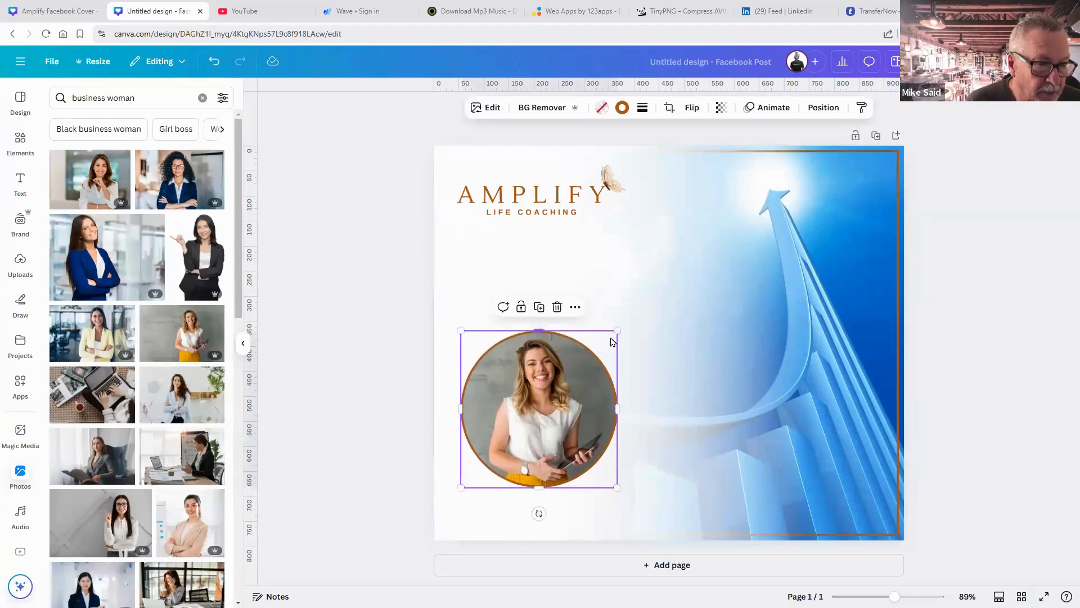
left_click_drag(617, 330, 586, 362)
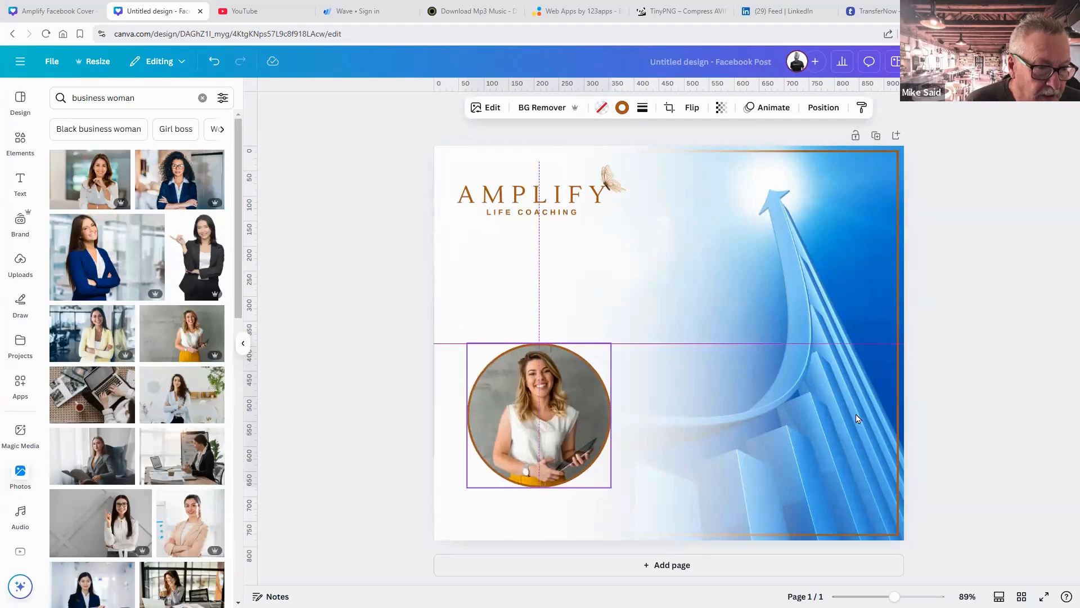
left_click(1008, 448)
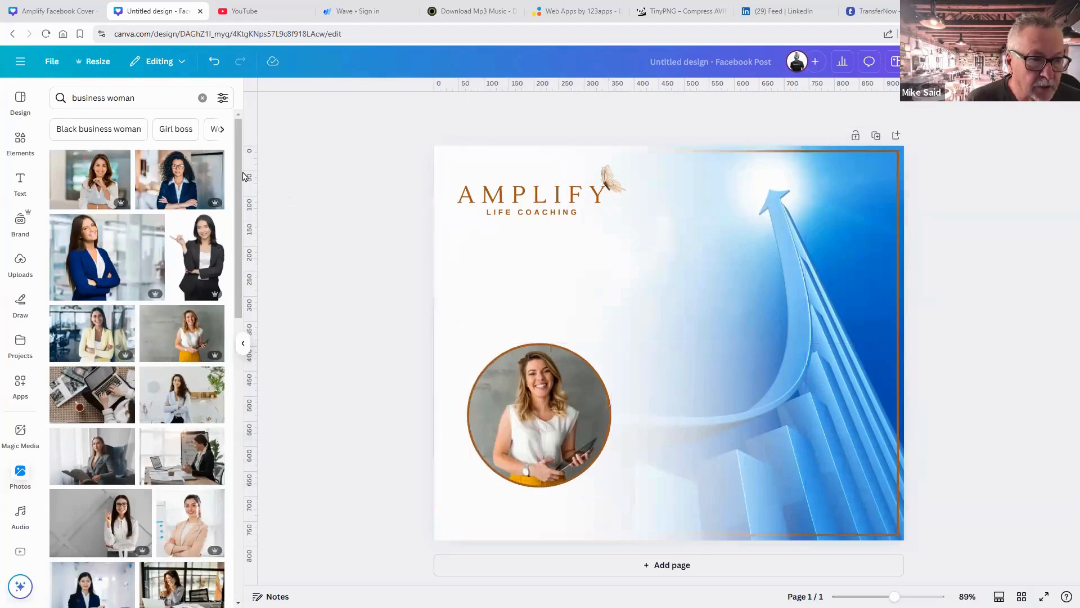
Add a subheading with the coach's name in capitals and place it below the portrait.
left_click(22, 185)
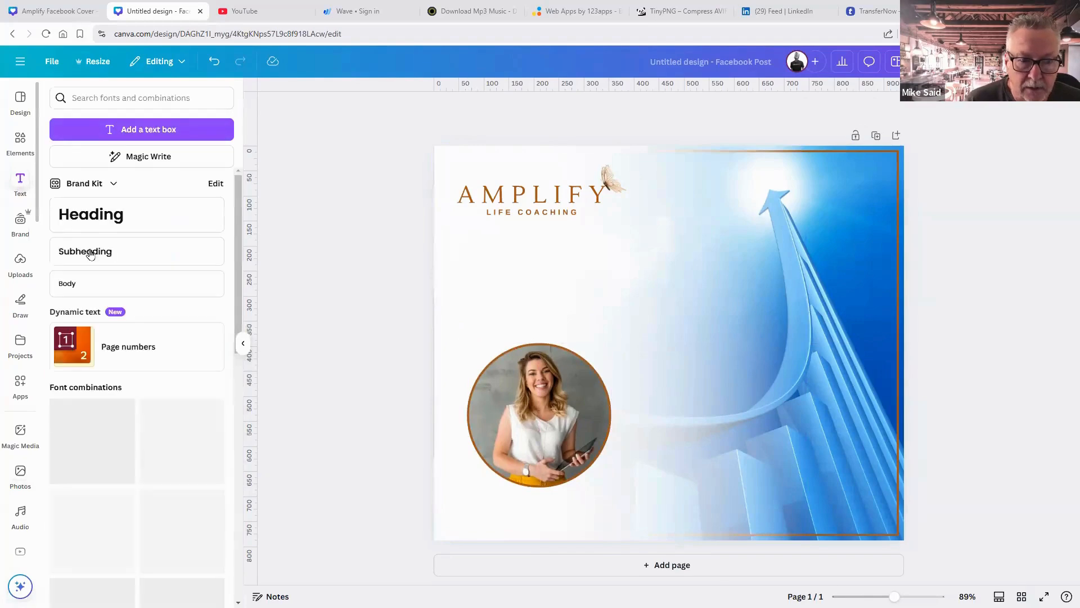
left_click(90, 254)
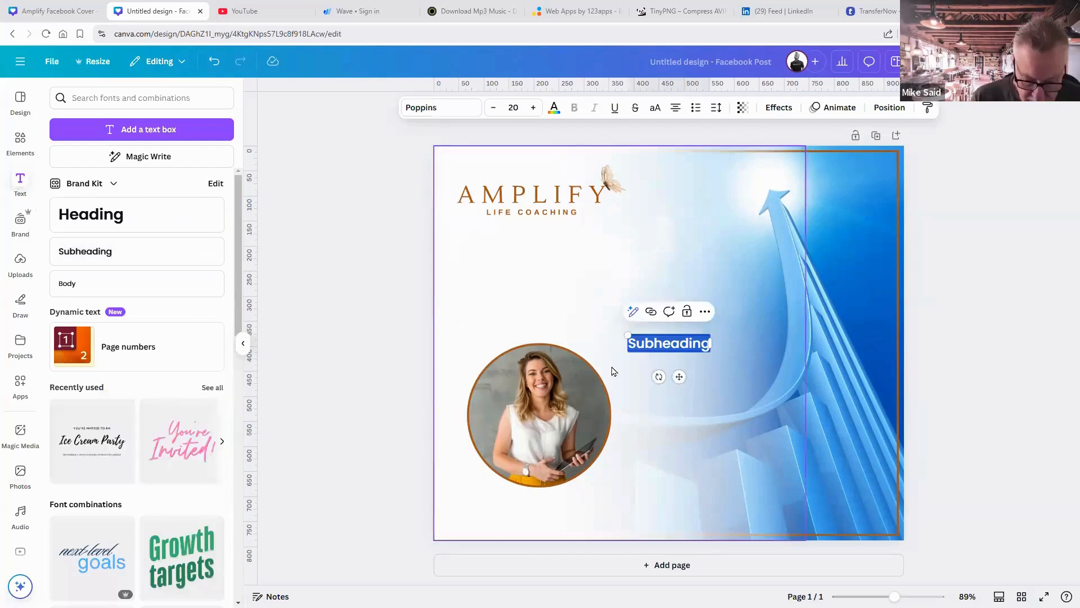
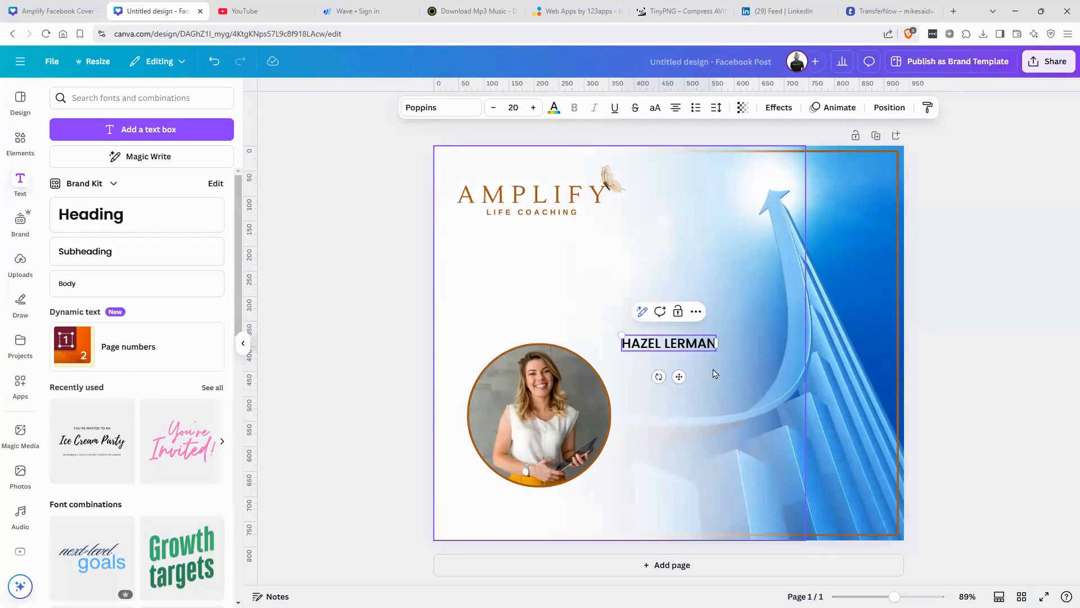
left_click(693, 360)
left_click_drag(679, 347, 527, 500)
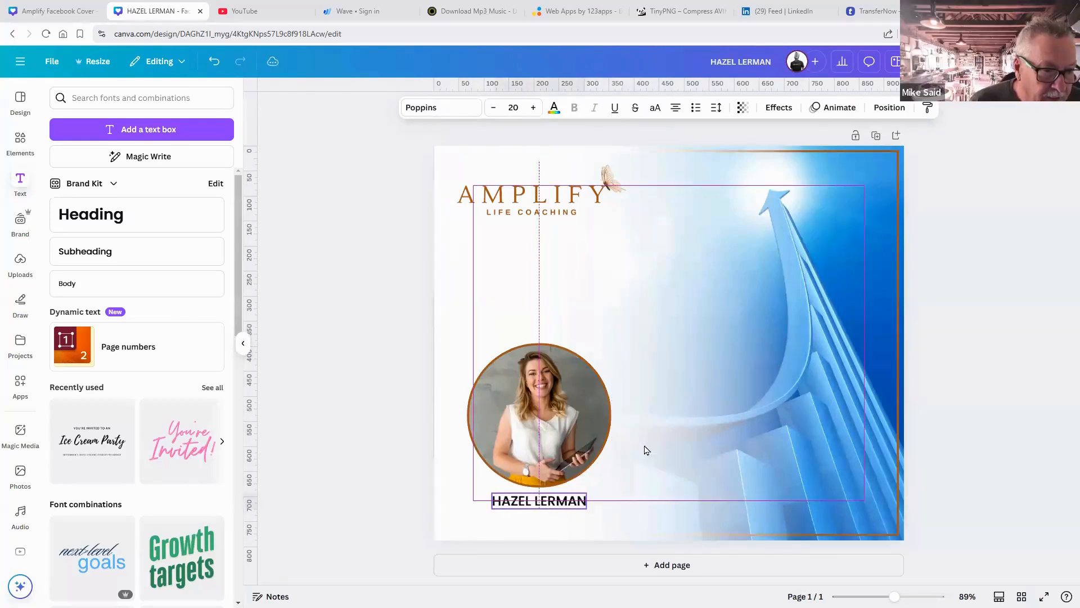
Reduce the name caption to size 17 and set it in Poppins Regular.
left_click(492, 109)
left_click(492, 108)
left_click(492, 109)
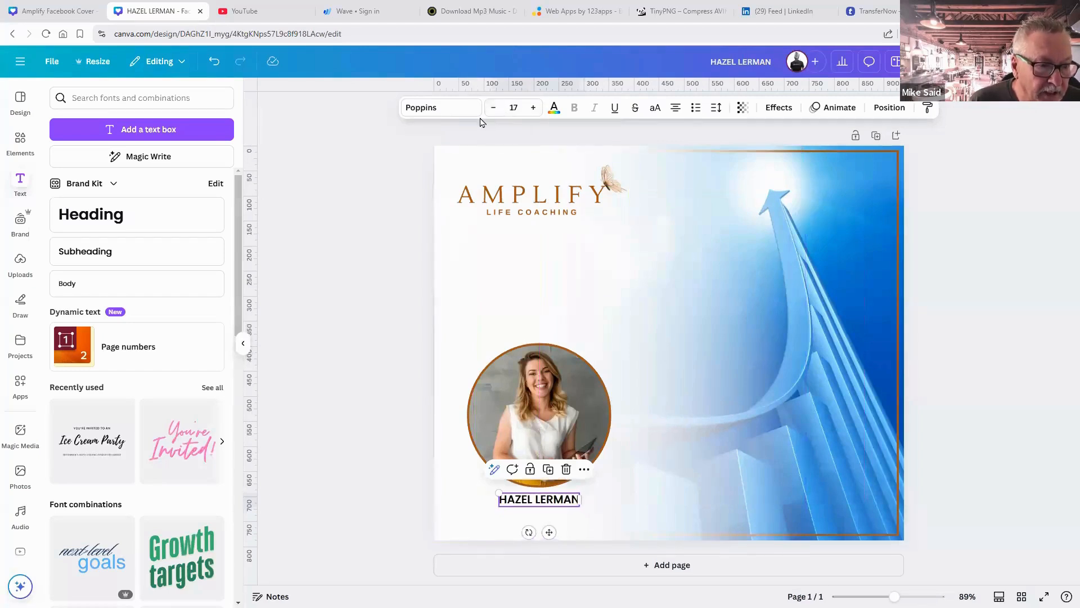
left_click(453, 107)
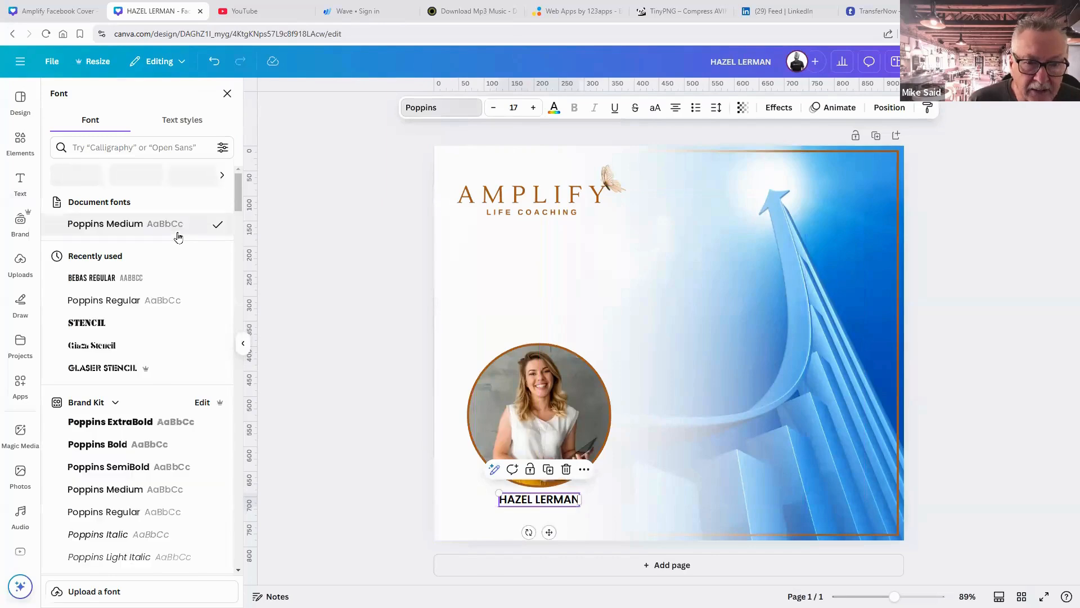
left_click(136, 301)
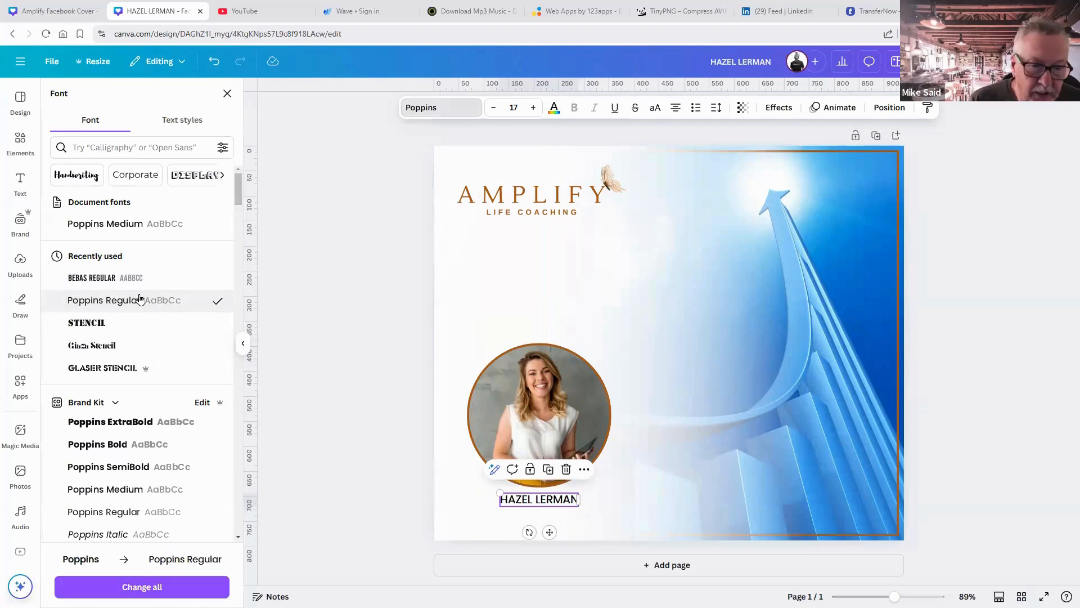
scroll(141, 299, "down", 5)
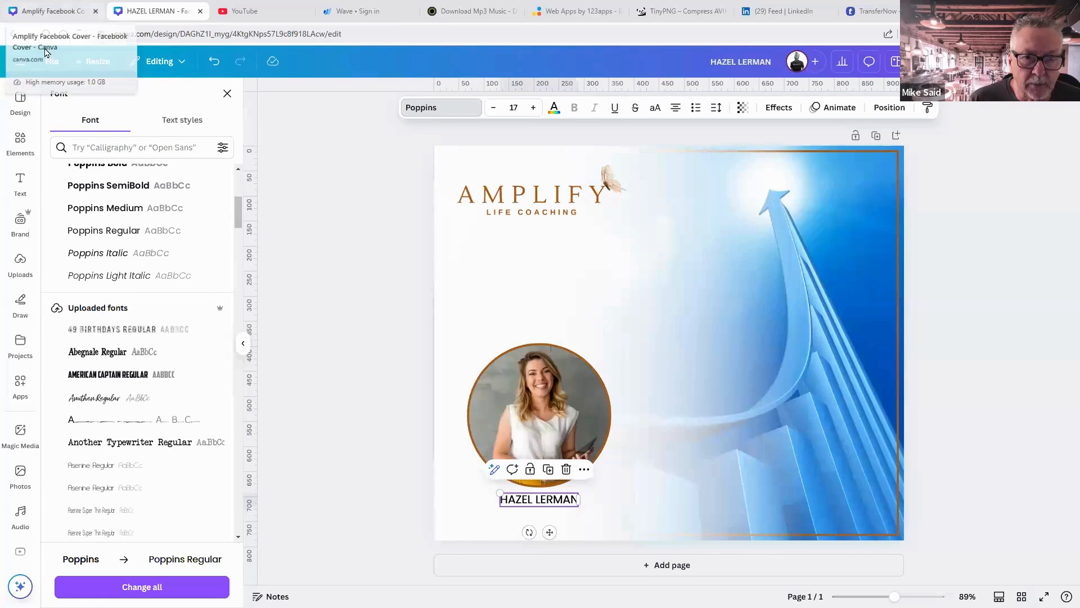
Open the Canva home link from the side menu in a new tab and switch to it.
right_click(21, 62)
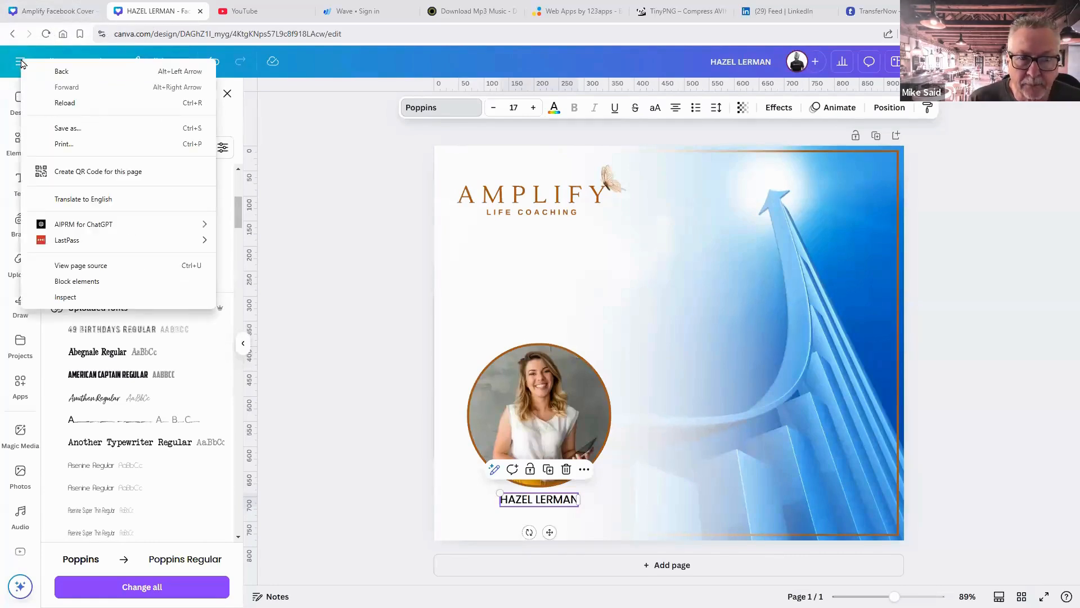
left_click(18, 59)
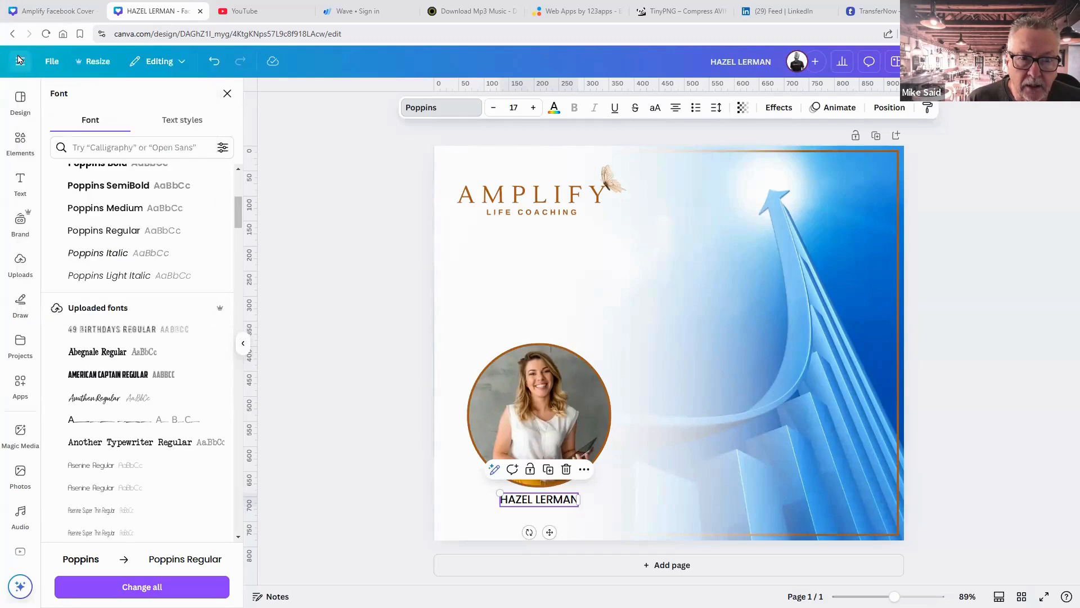
left_click(20, 61)
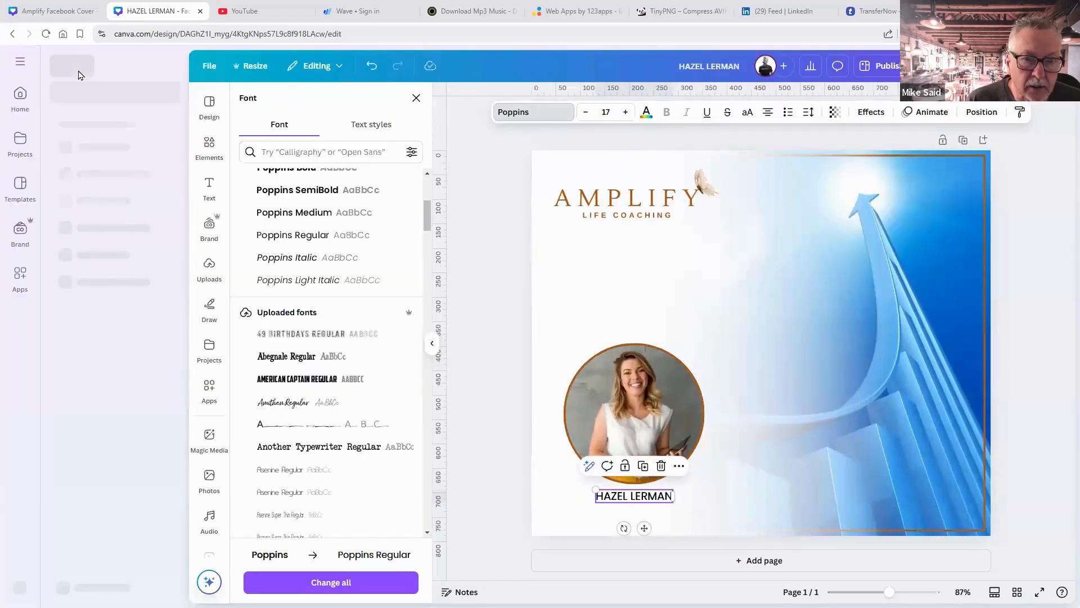
right_click(83, 70)
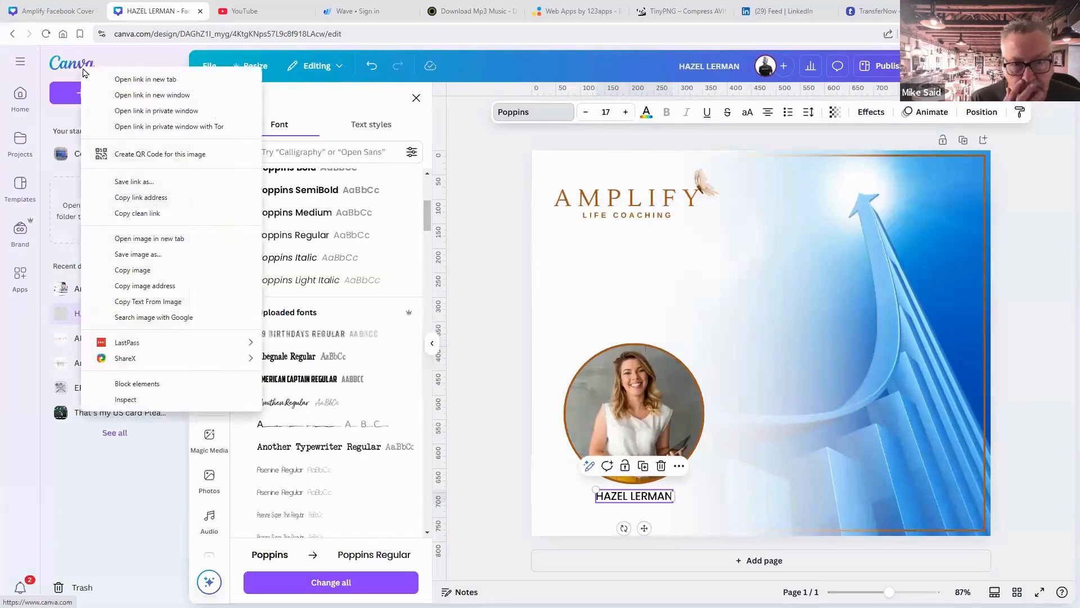
left_click(143, 77)
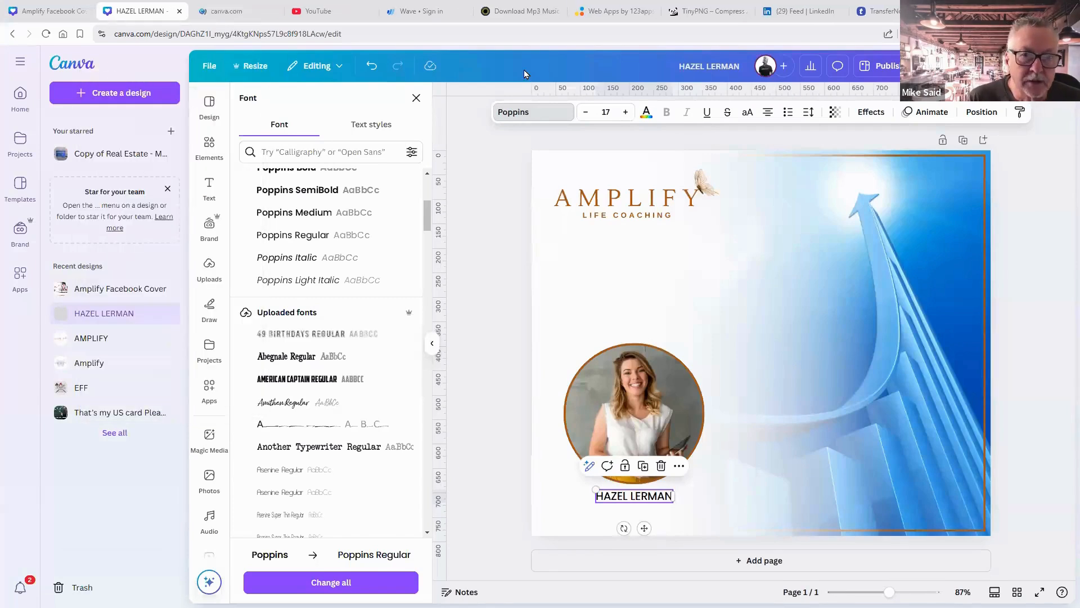
left_click(231, 14)
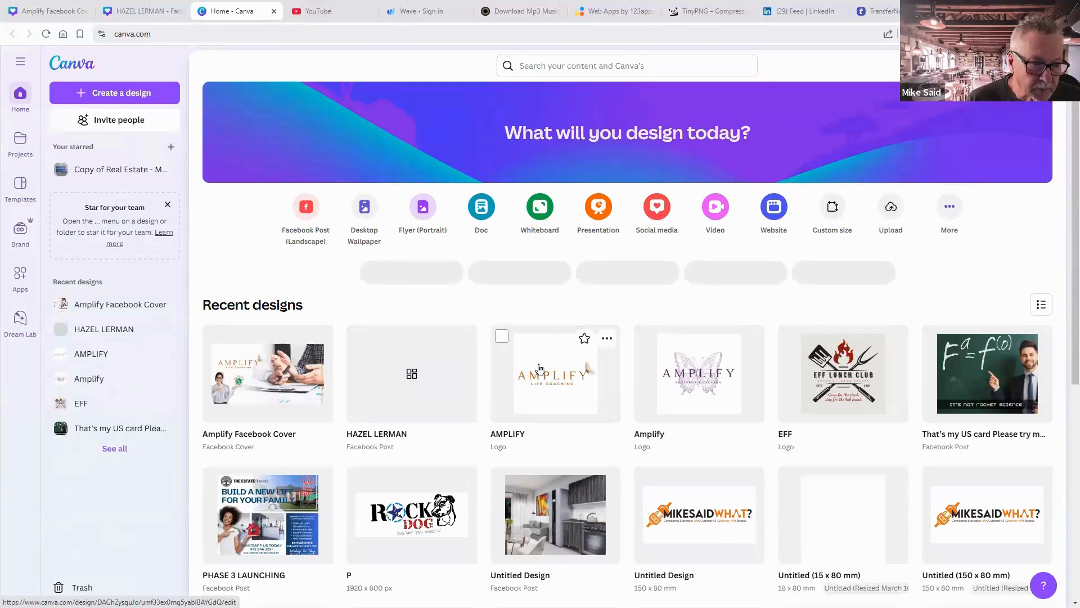
Open the AMPLIFY logo design, confirm LIFE COACHING uses Arimo, and return to the post.
left_click(540, 368)
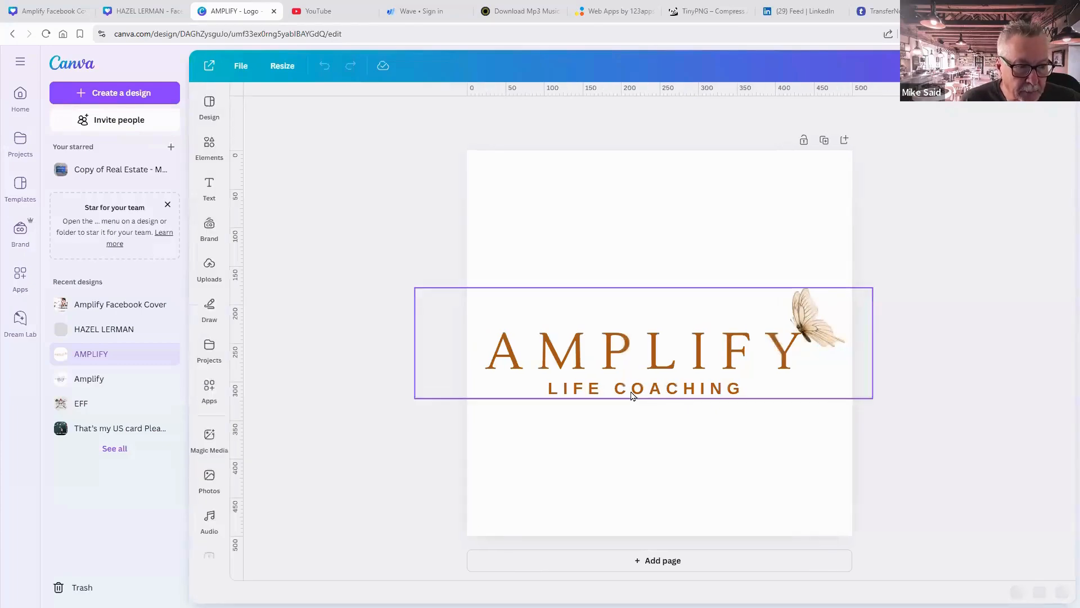
left_click(631, 396)
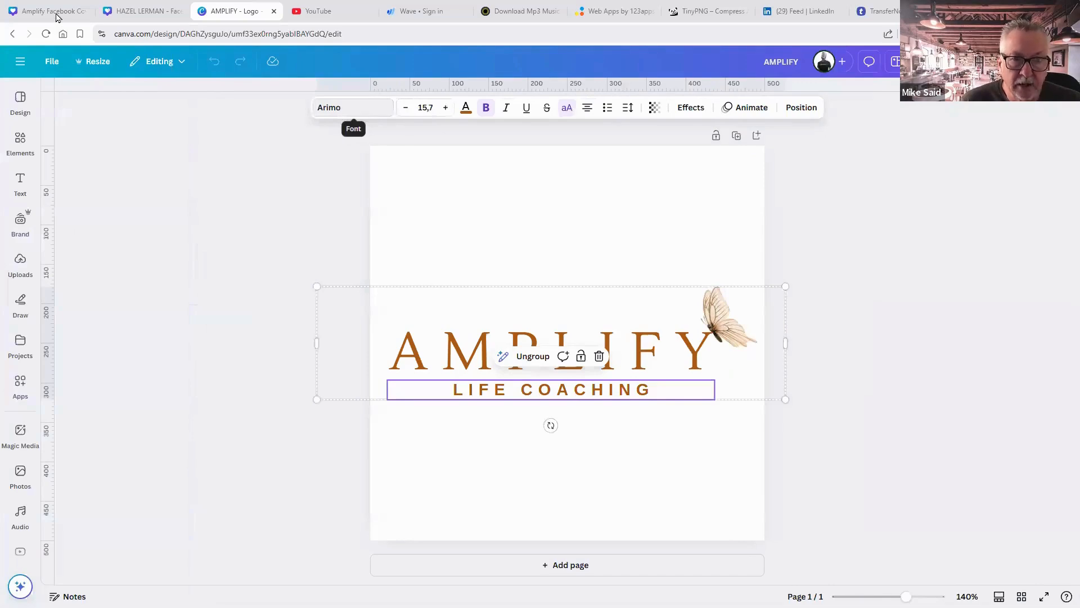
left_click(129, 14)
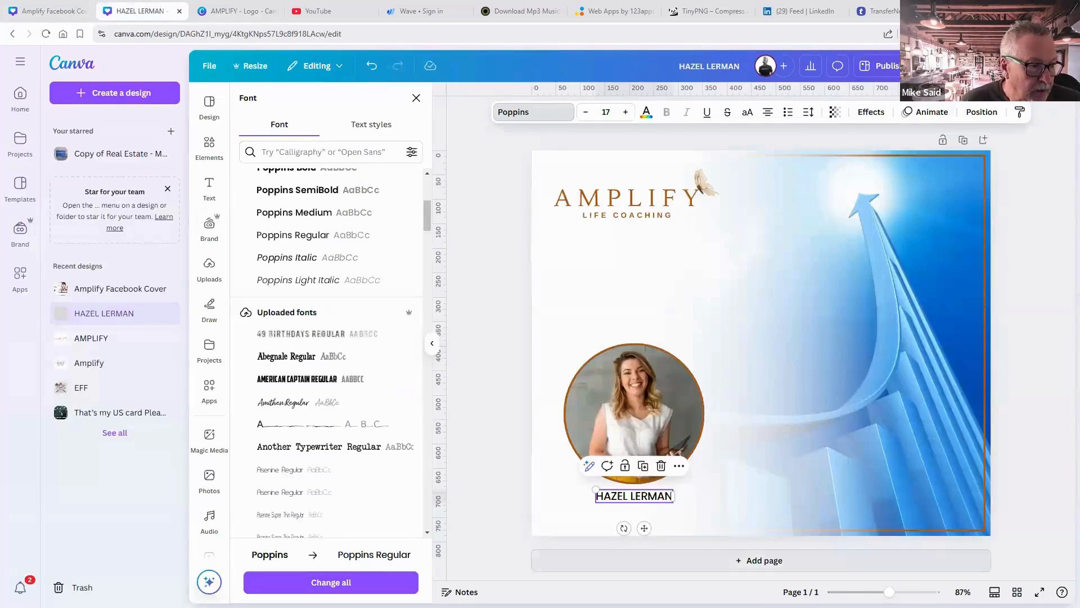
Apply the Arimo font to the name caption.
key("F11")
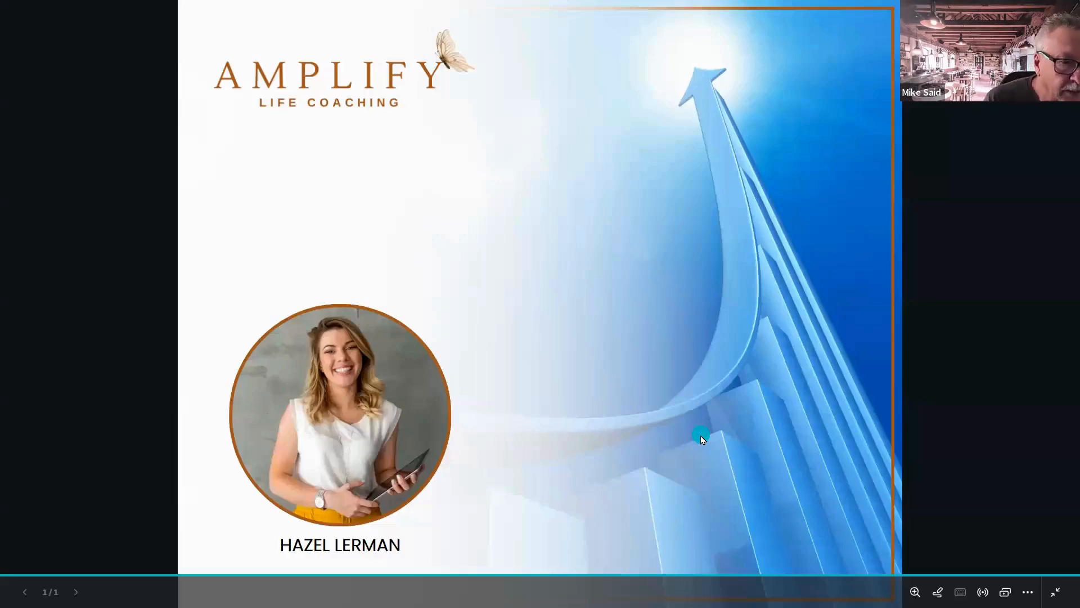
key("Escape")
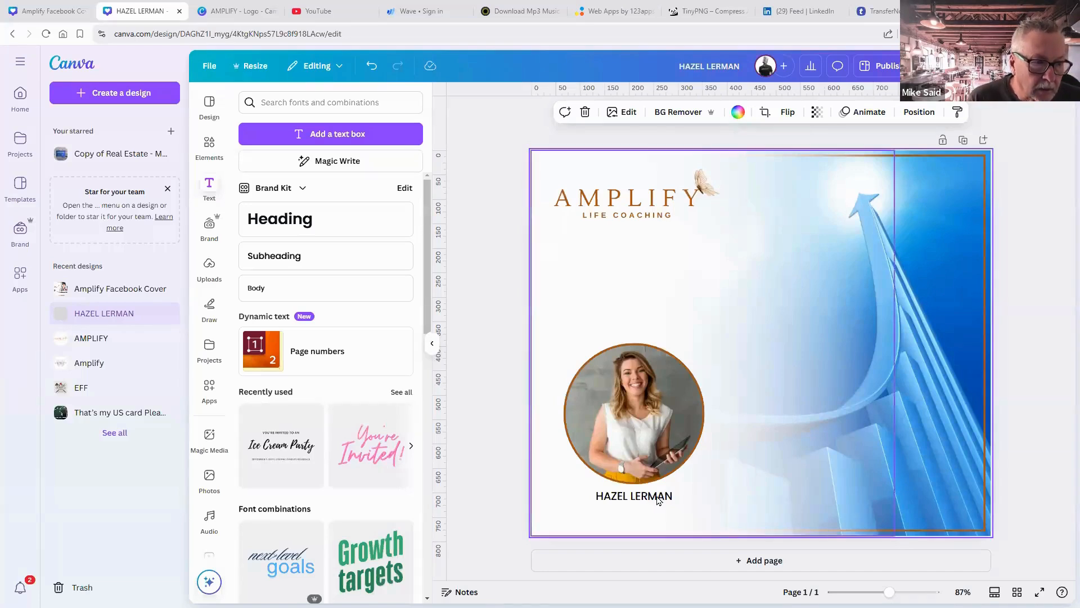
left_click(659, 498)
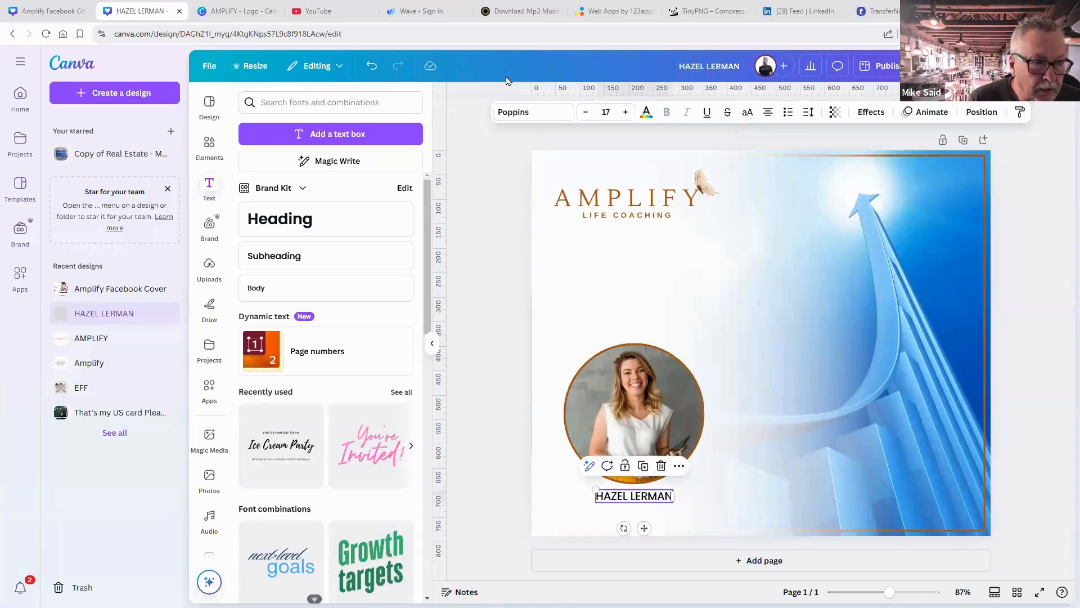
left_click(542, 111)
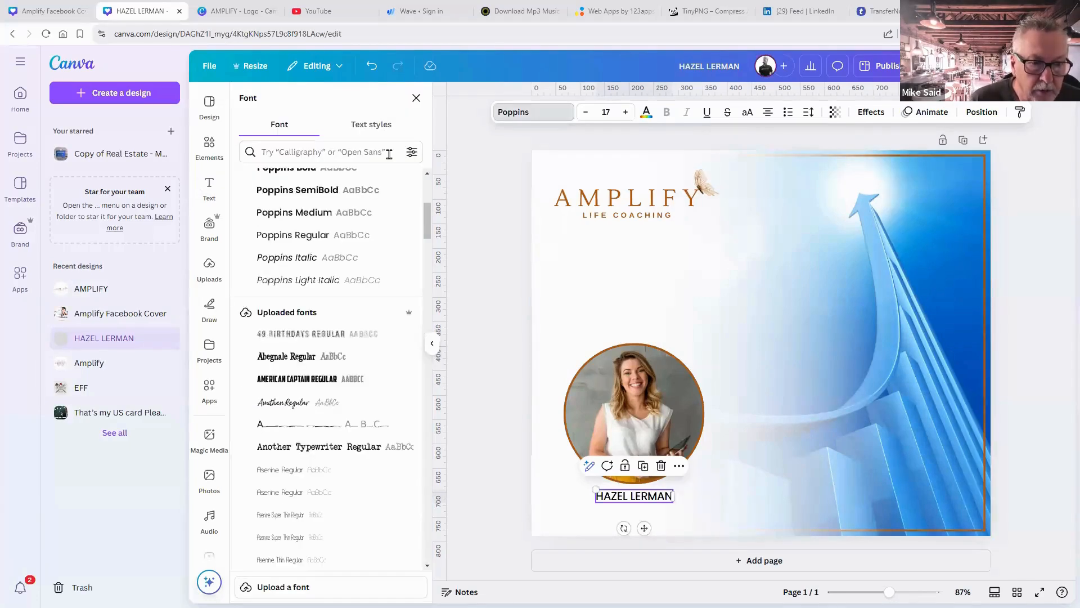
left_click(293, 151)
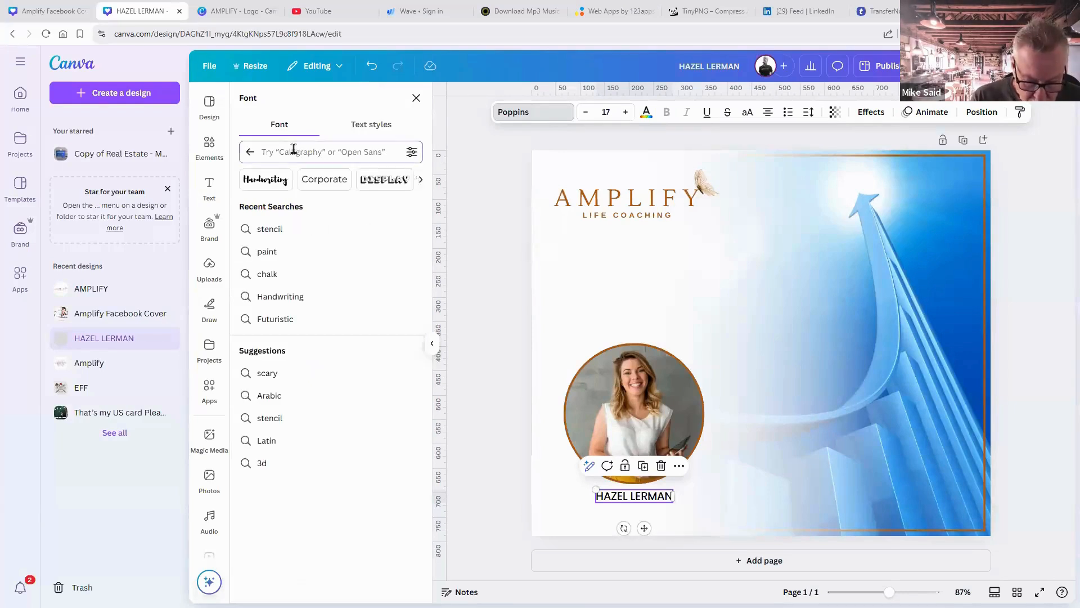
type("lerim")
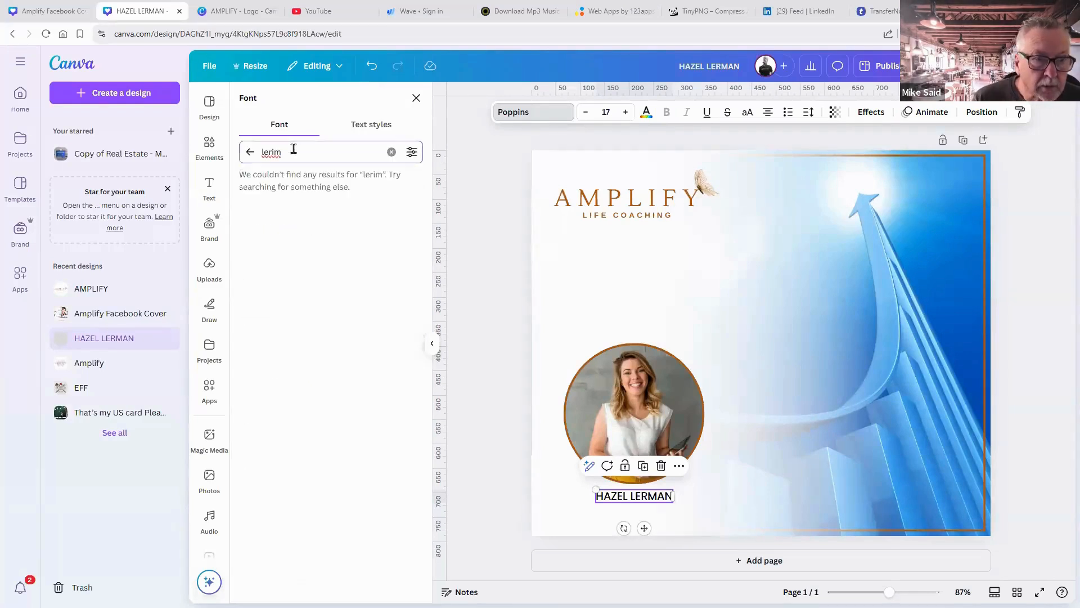
left_click(247, 10)
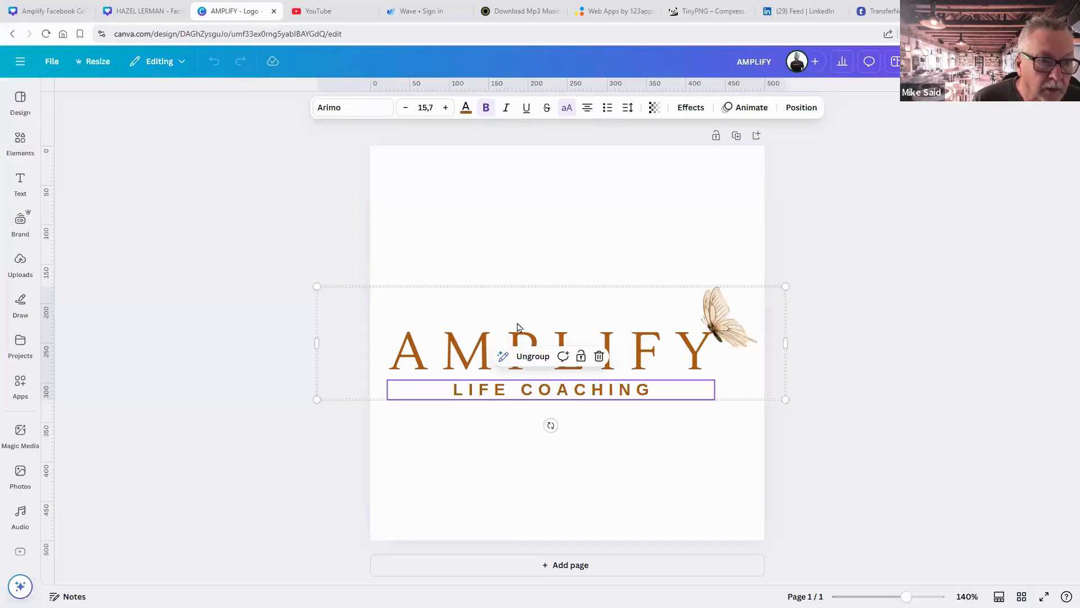
left_click(146, 12)
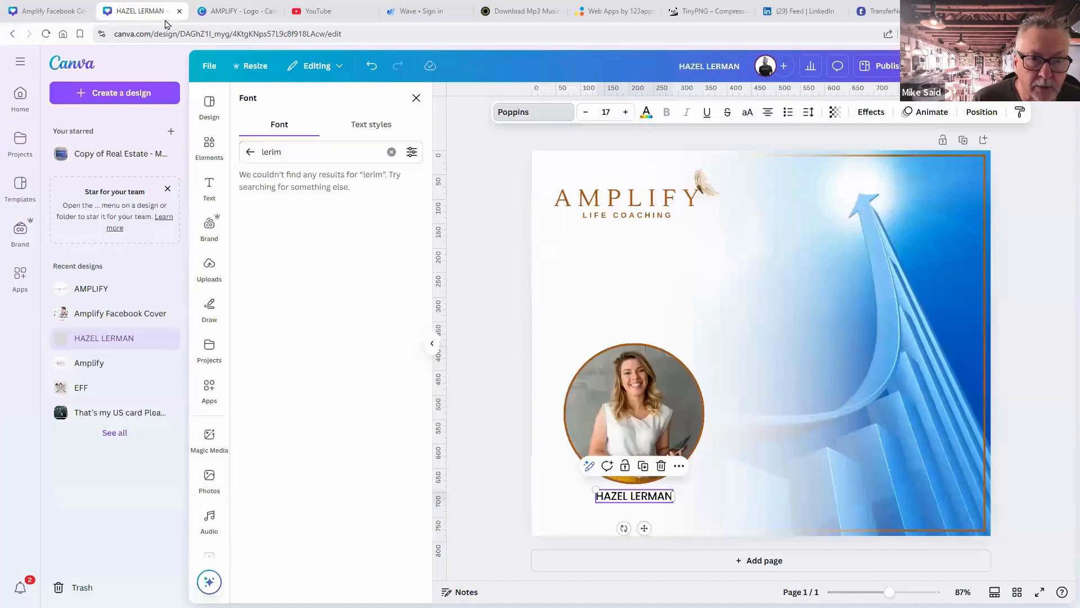
double_click(272, 153)
type("armo")
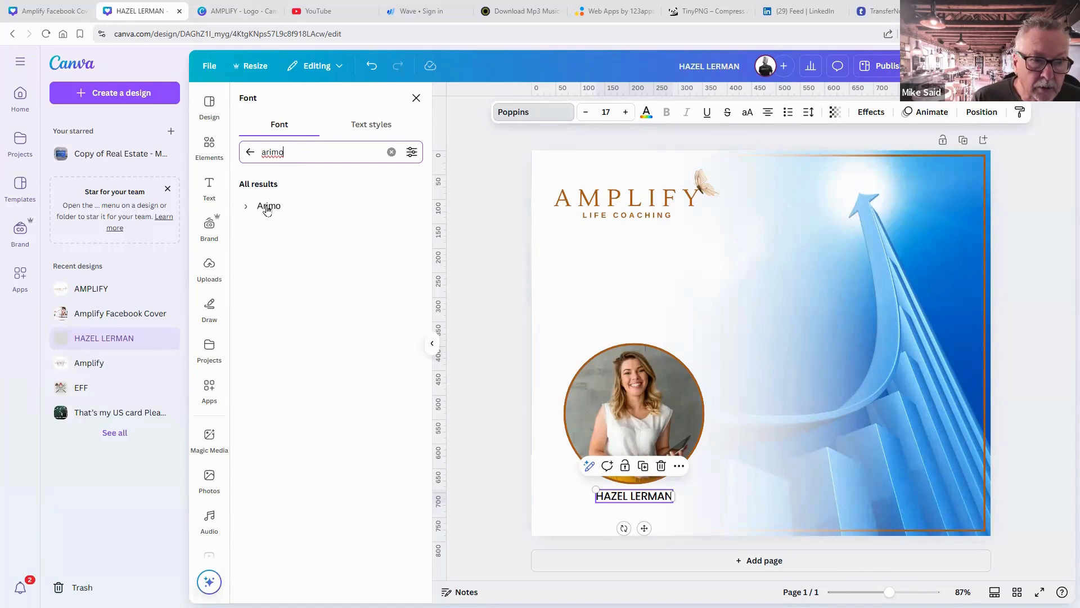
left_click(268, 207)
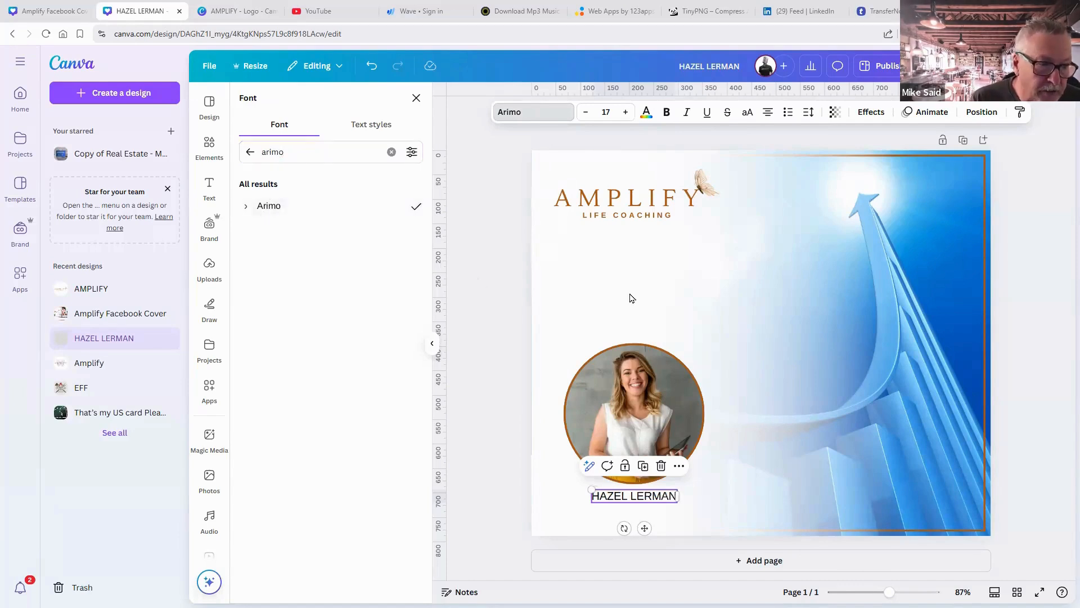
Widen the caption's letter spacing to 76 and reduce its size to 16.
left_click(809, 114)
left_click_drag(774, 160, 774, 160)
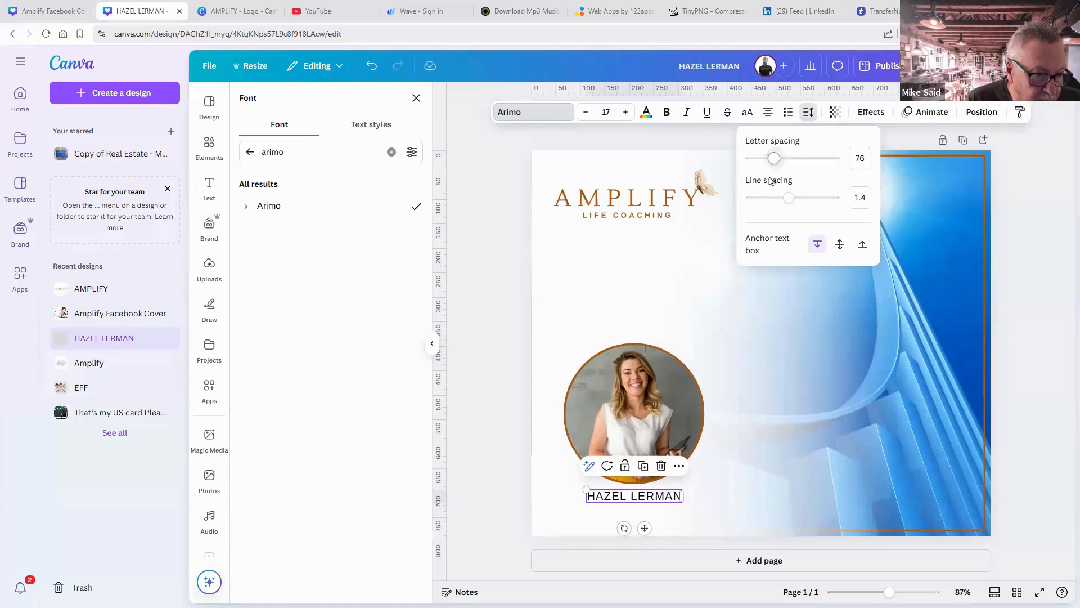
left_click(588, 113)
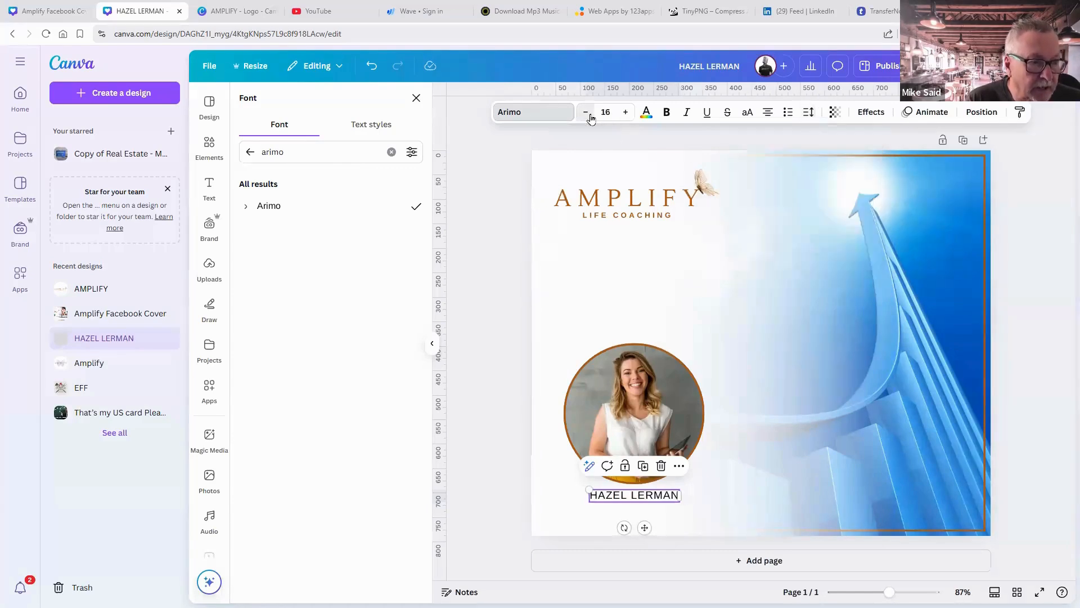
left_click(587, 113)
Nudge the name caption up and place a duplicate just below it.
left_click(750, 234)
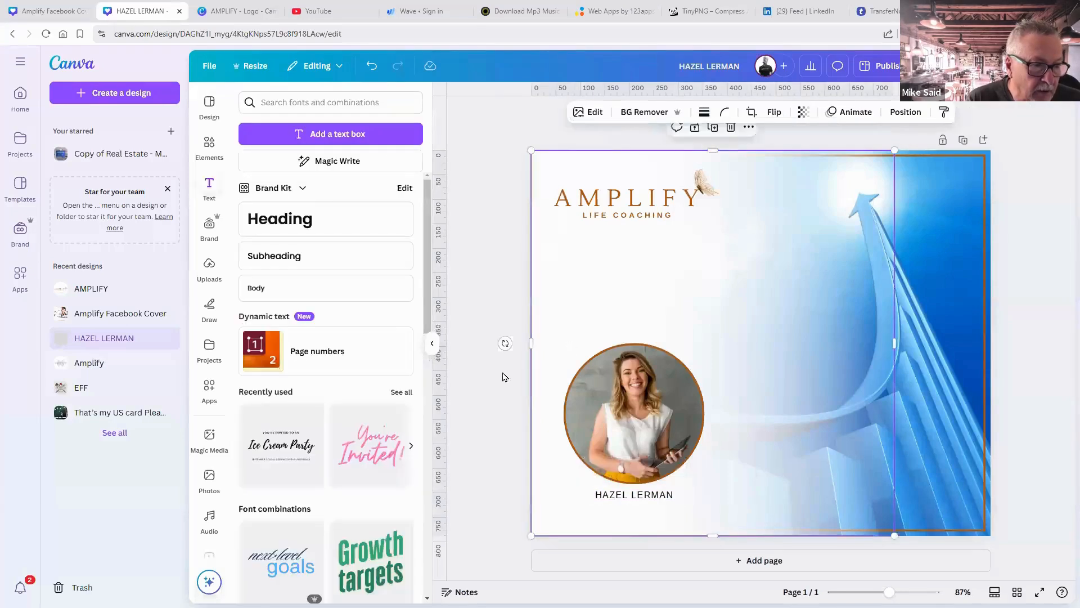
left_click_drag(636, 502, 637, 496)
left_click(682, 502)
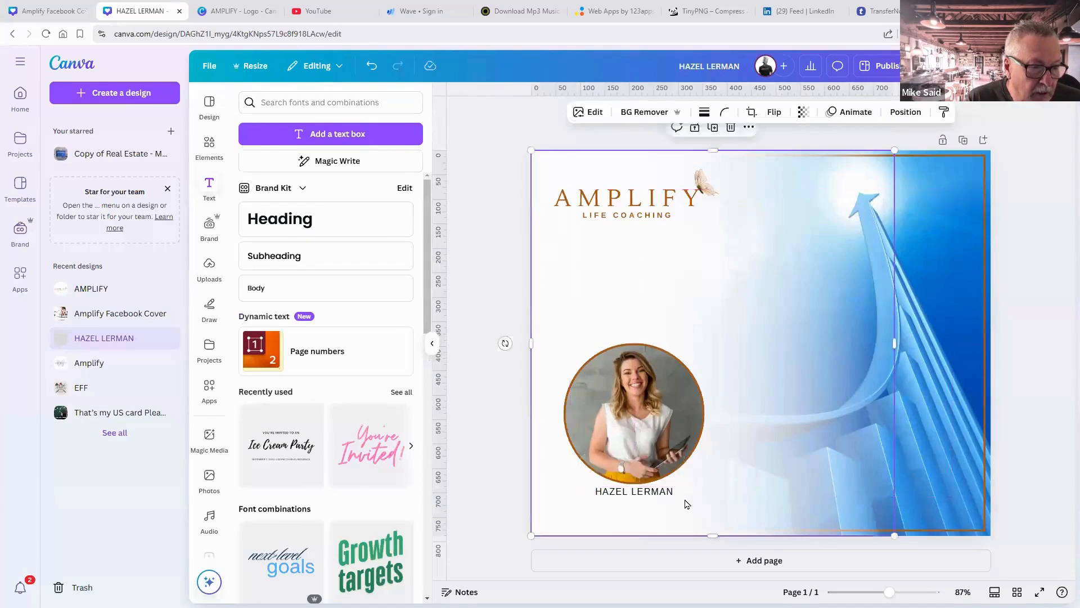
left_click(662, 496)
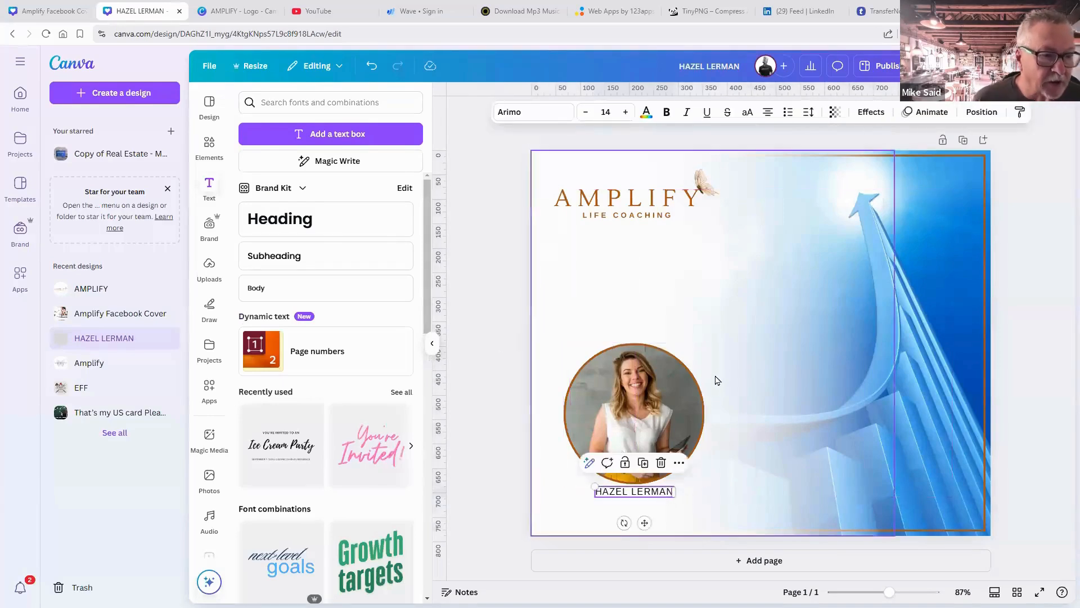
left_click(643, 463)
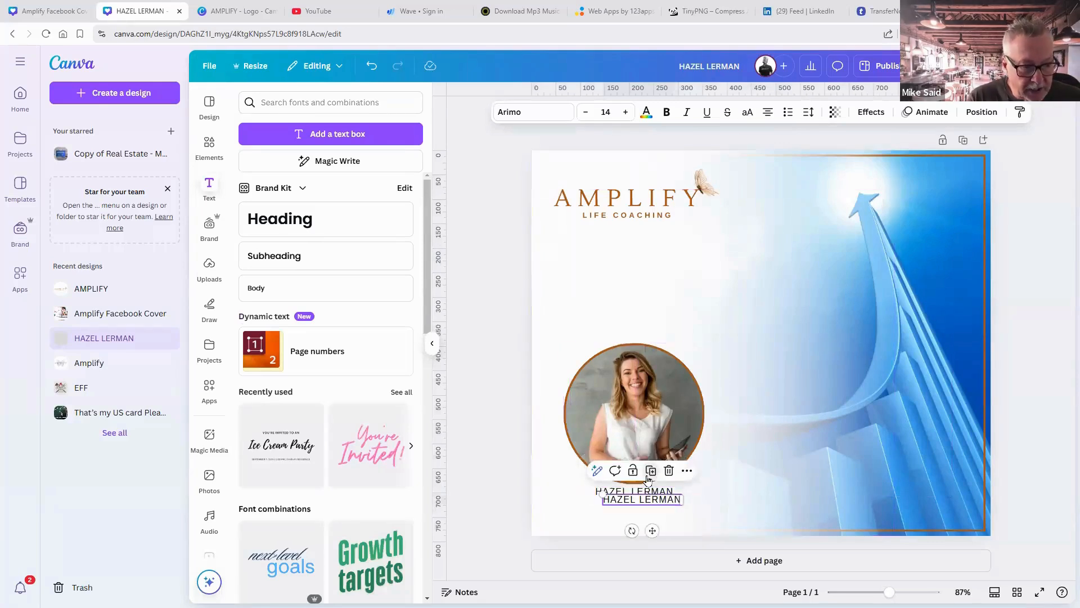
left_click_drag(642, 501, 641, 500)
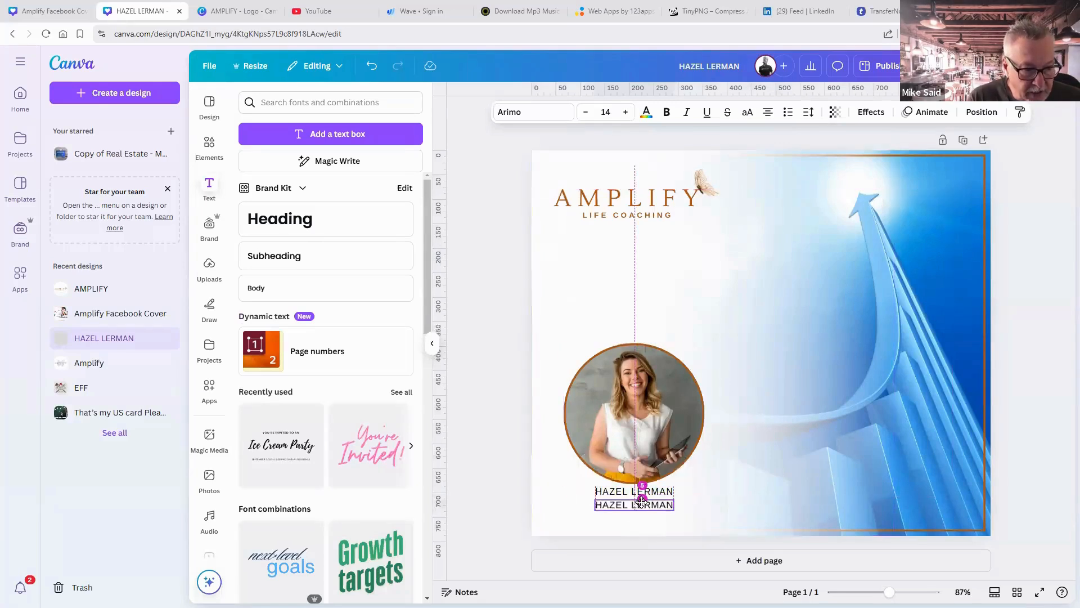
Replace the duplicate's text with 'Qualified Business Coach'.
double_click(635, 504)
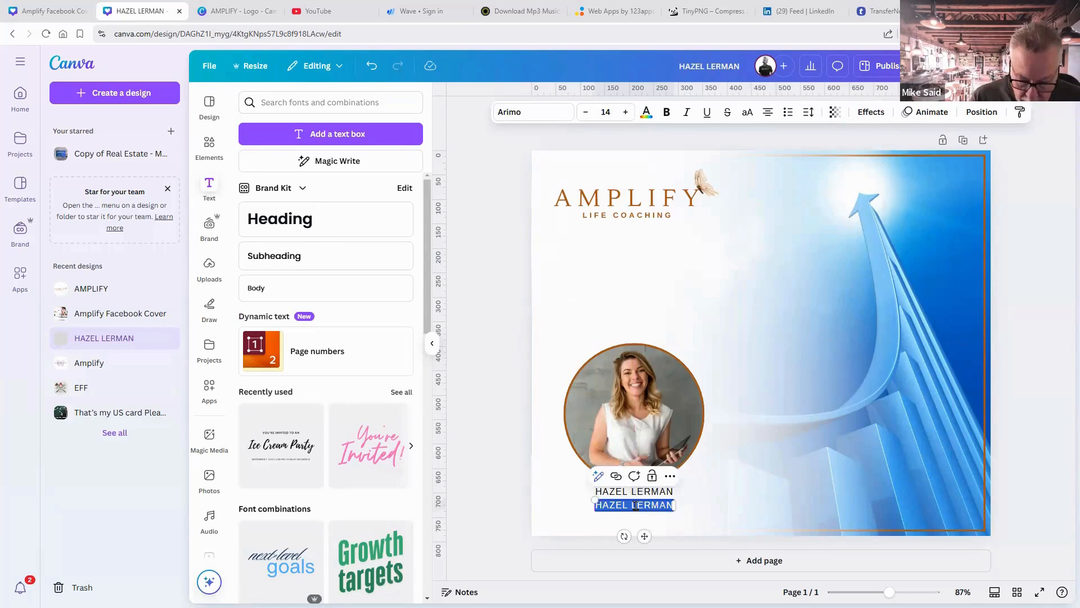
key("BackSpace")
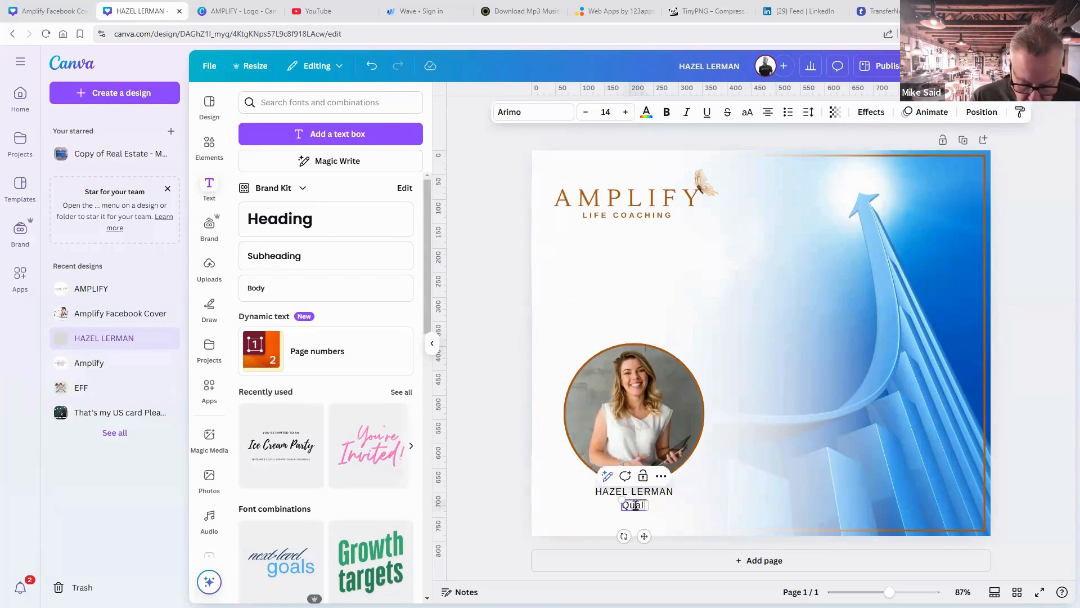
type("Qualified")
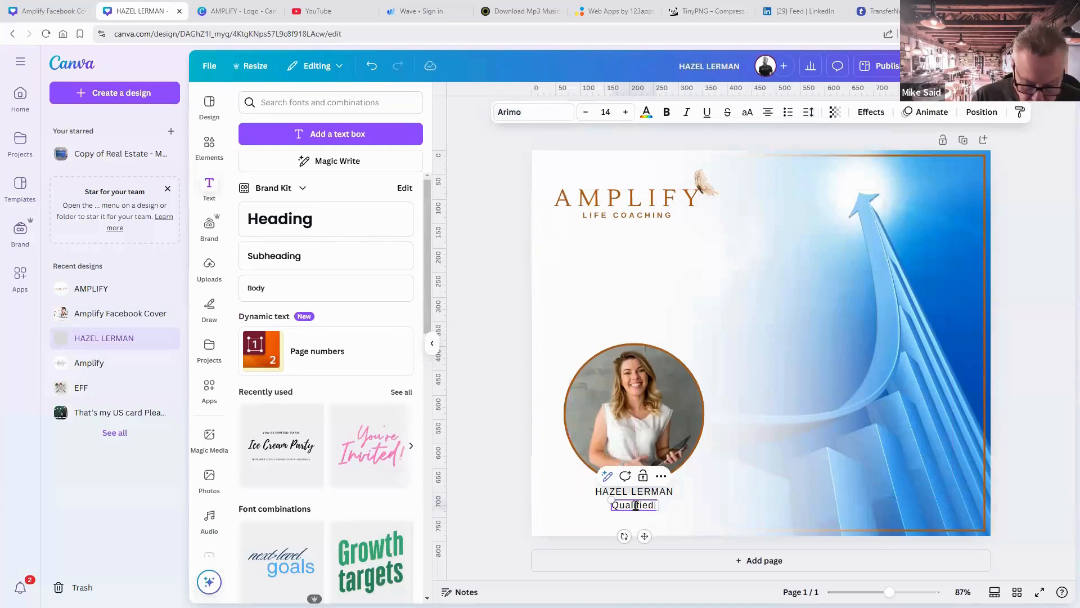
type(" Bsuienss")
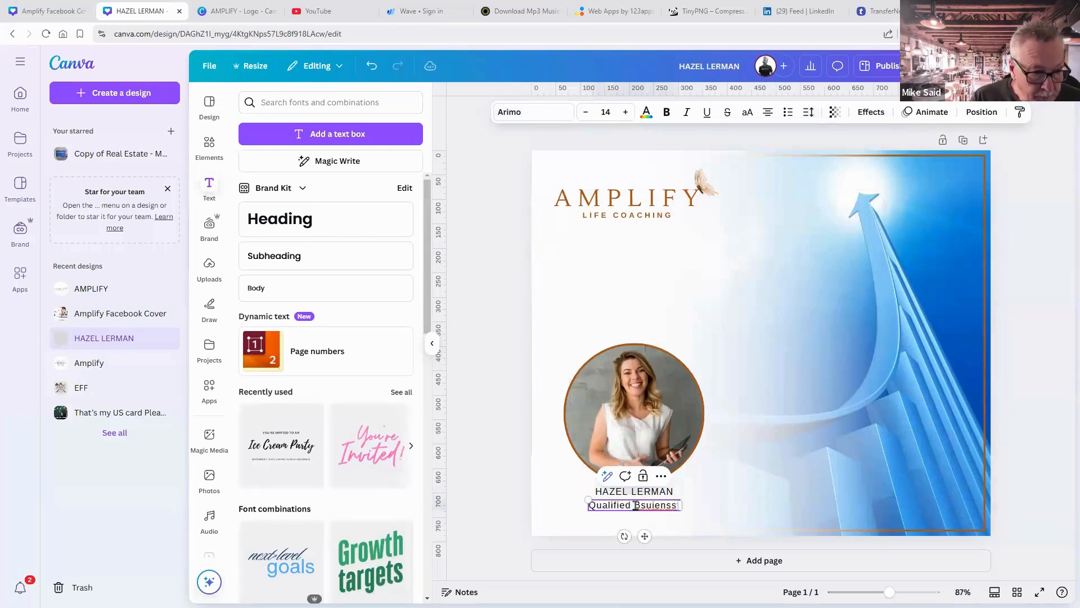
key("BackSpace")
key("BackSpace")
key("BackSpace")
key("BackSpace")
key("BackSpace")
key("BackSpace")
key("BackSpace")
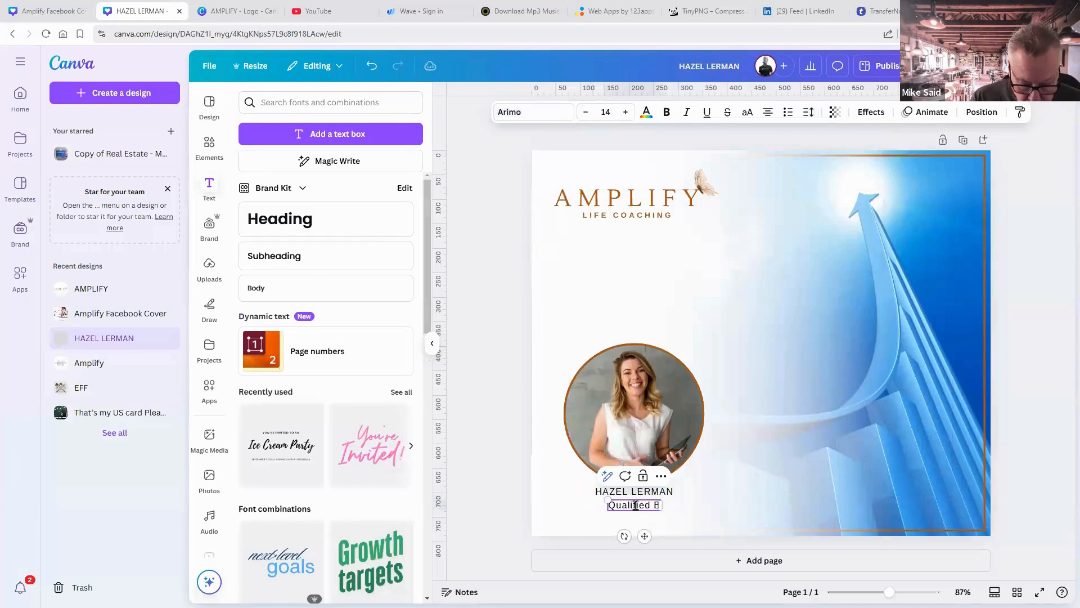
type("usiness")
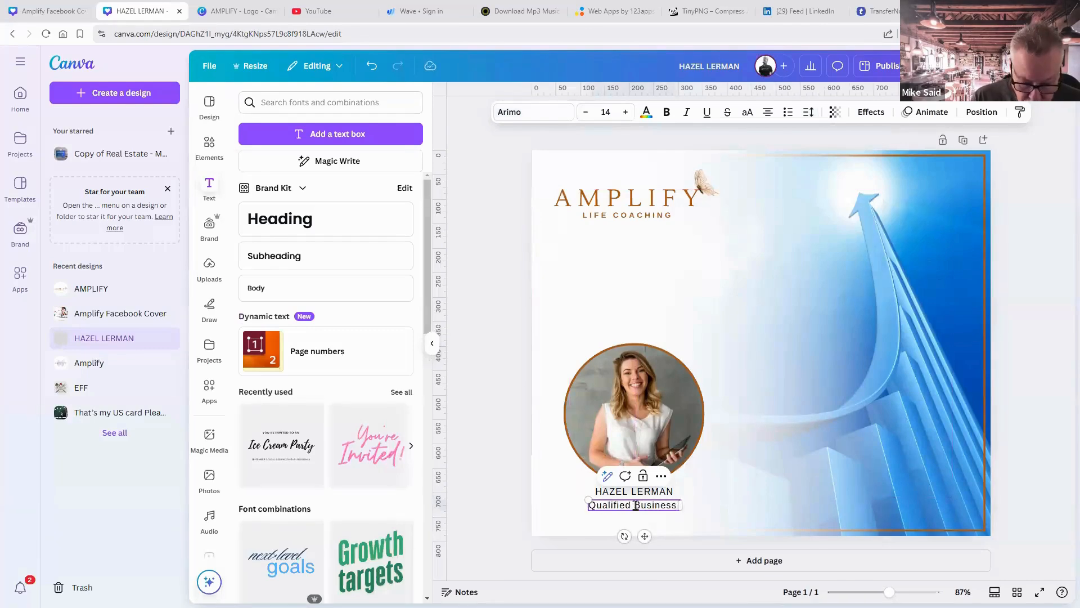
type(" Coac")
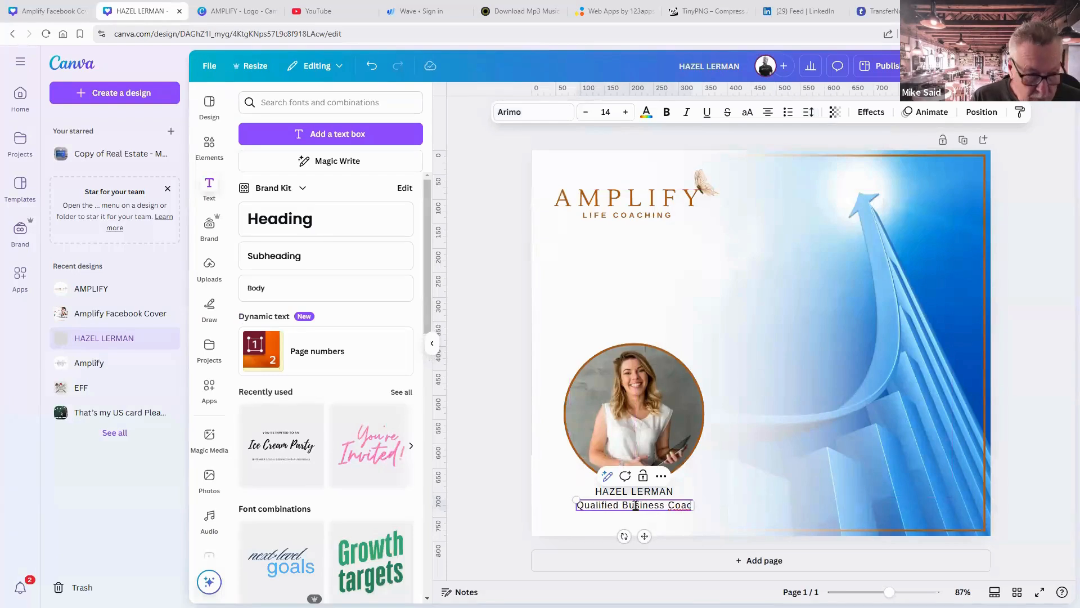
type("h")
left_click(742, 509)
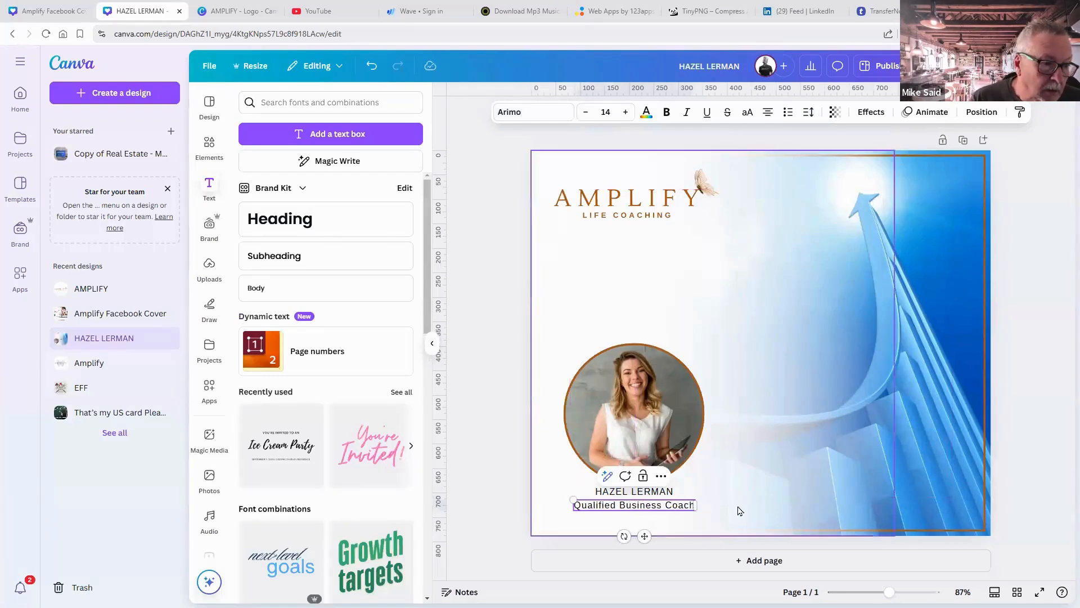
left_click(678, 506)
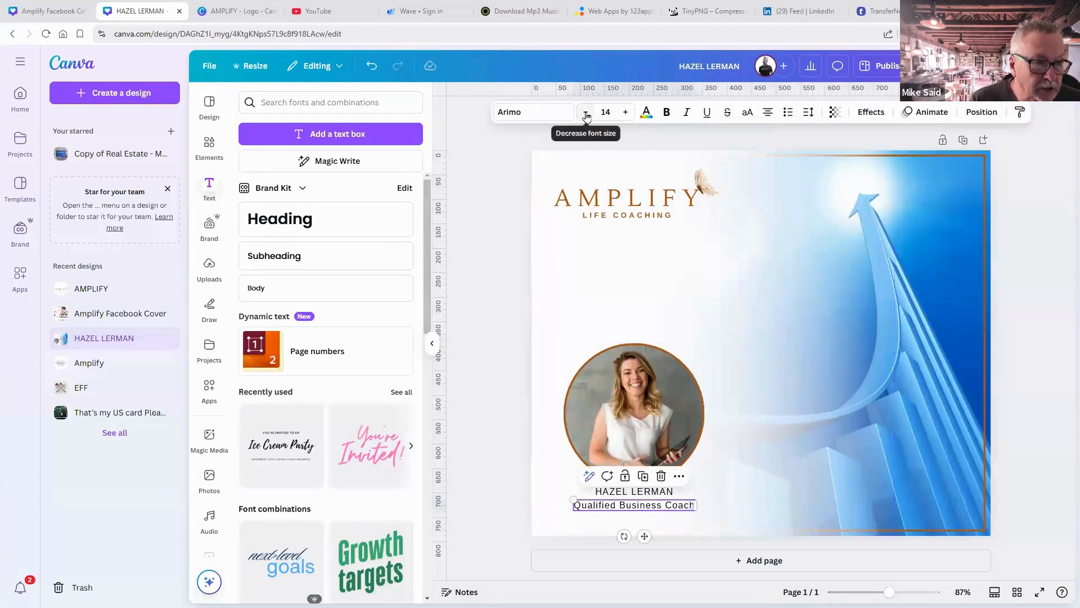
Make the subtitle size 9 and italic.
left_click(585, 112)
left_click(586, 112)
left_click(585, 112)
left_click(585, 112)
left_click(586, 112)
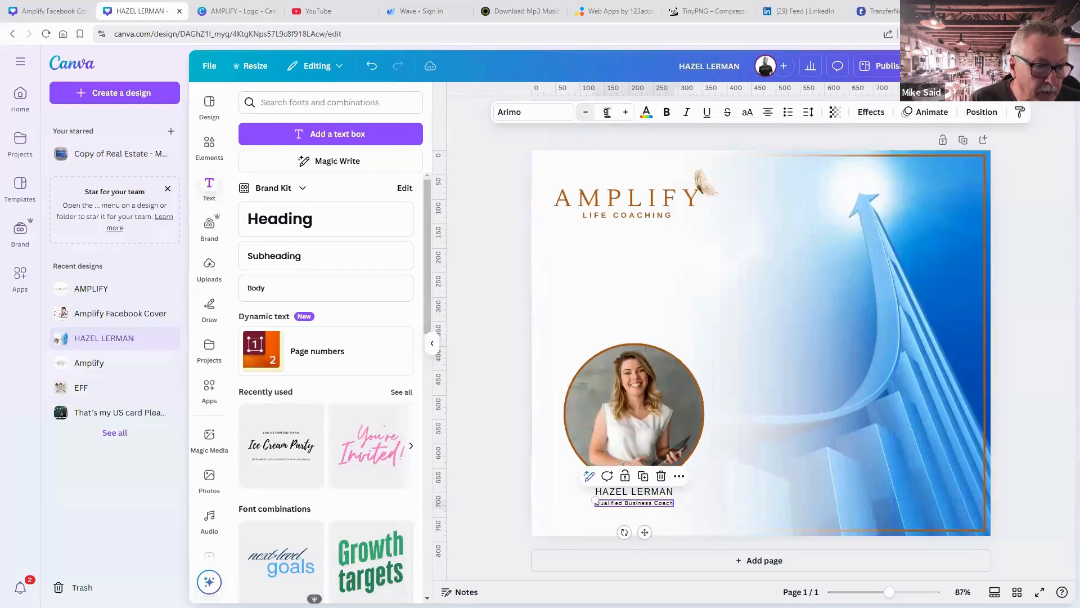
left_click(687, 115)
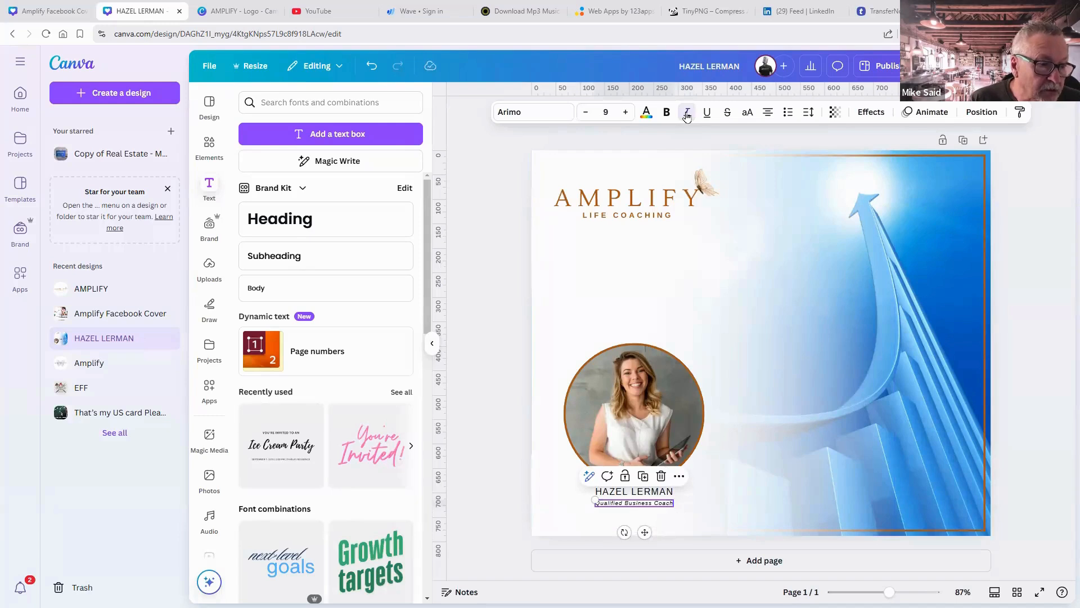
left_click(757, 245)
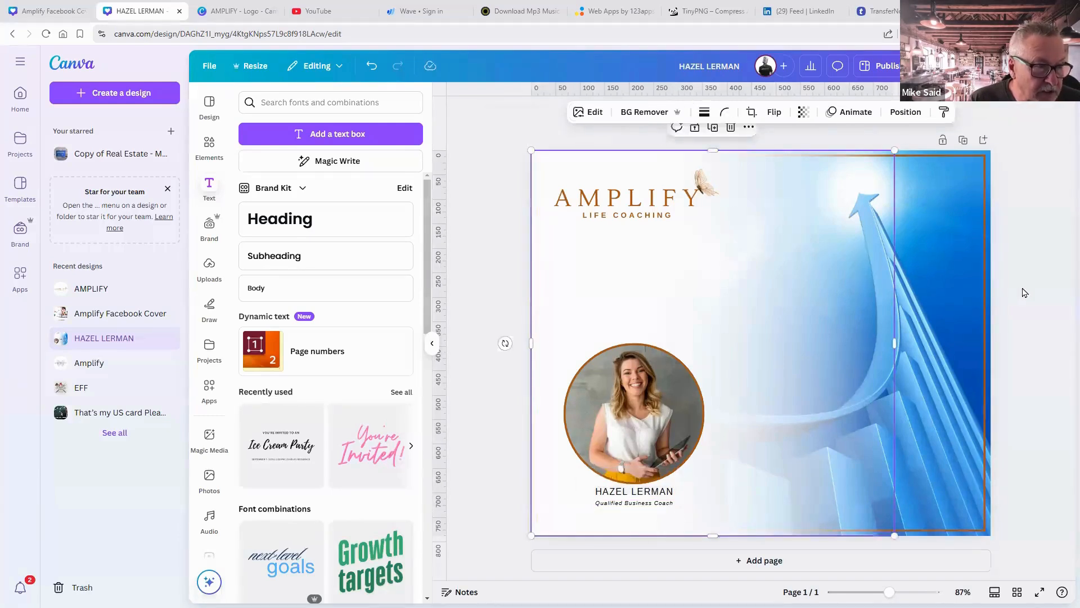
left_click(1026, 296)
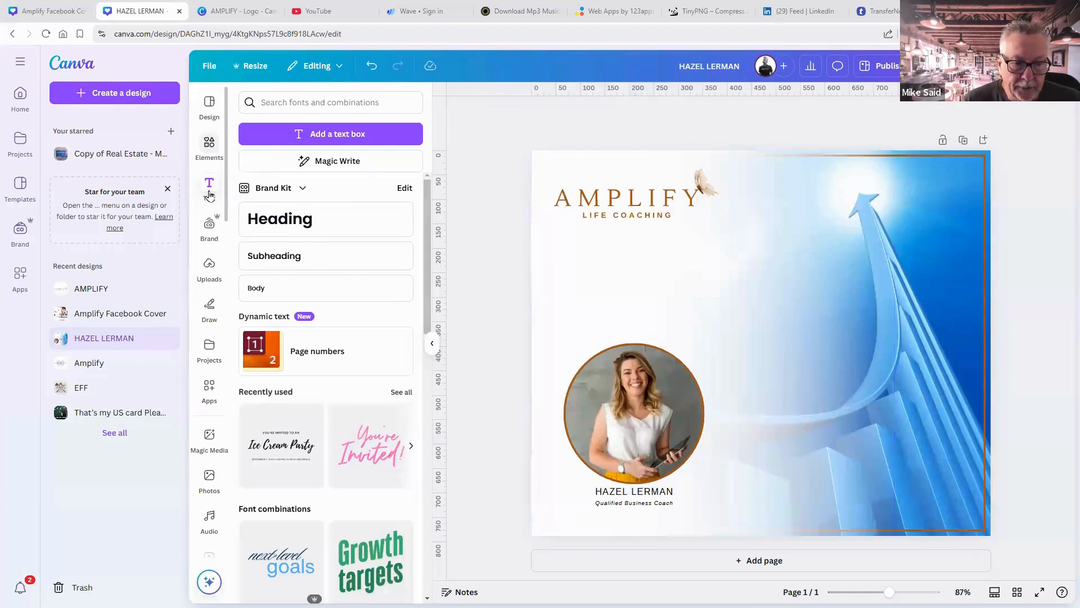
Add a basic-shape circle frame and shrink it to about 200 px.
left_click(210, 148)
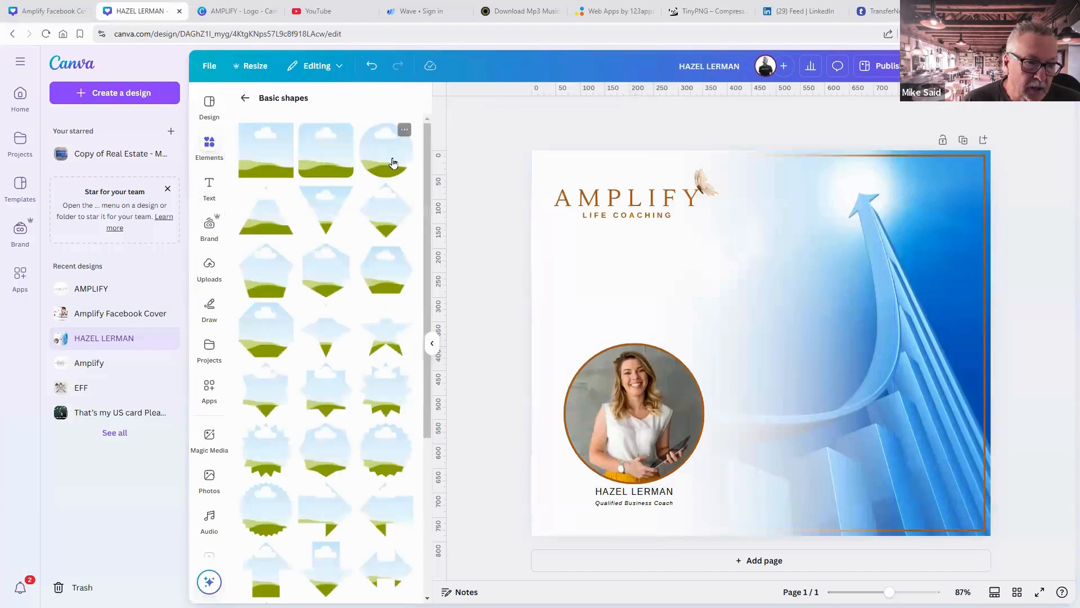
left_click(385, 163)
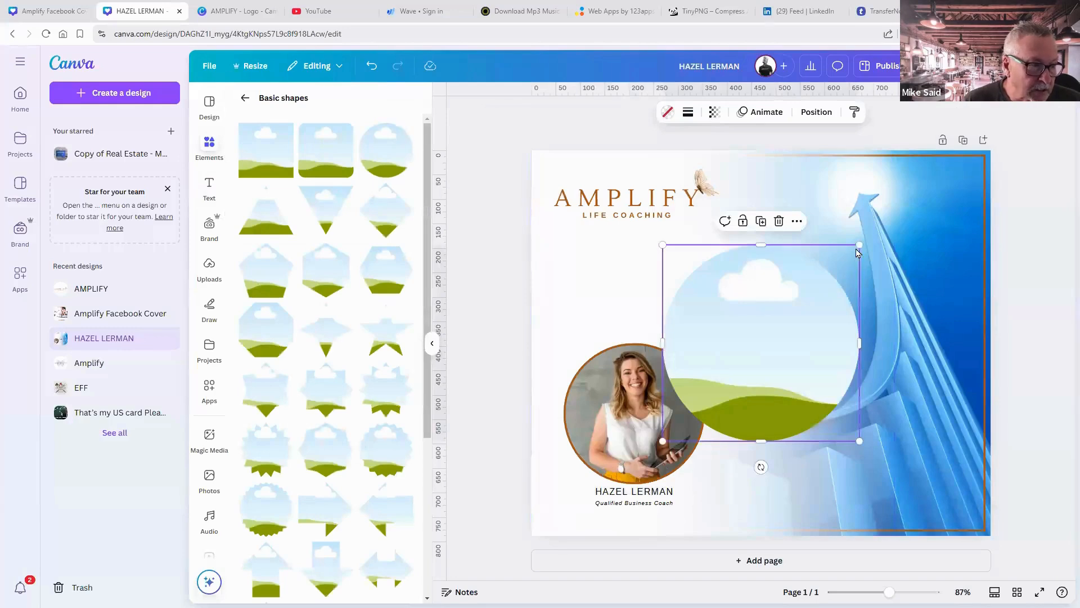
left_click_drag(858, 253, 729, 271)
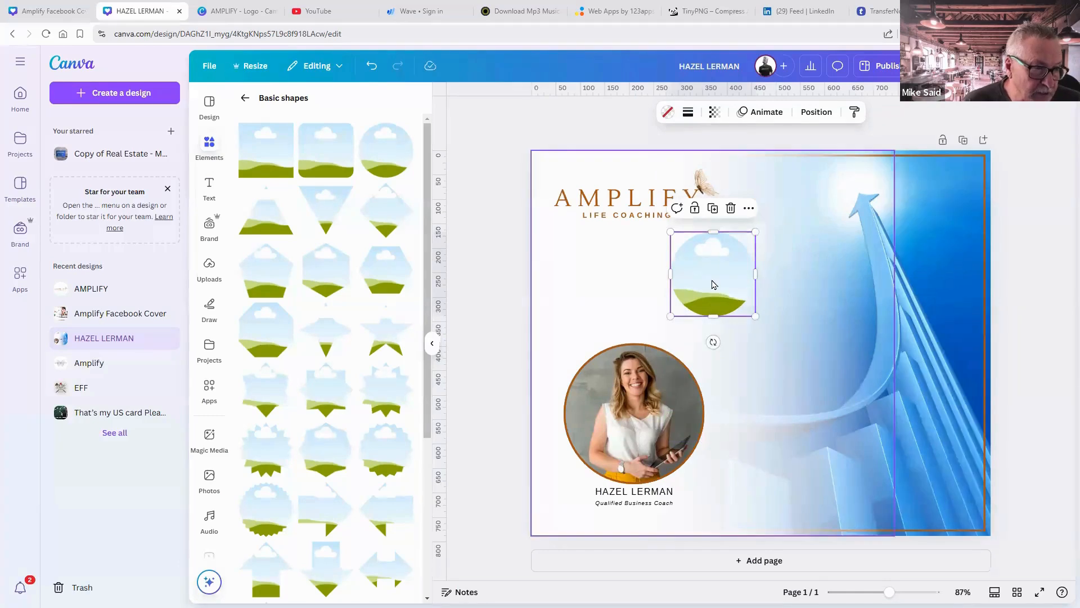
Give the small circle a solid #a65719 brown border at weight 2.
left_click(687, 112)
left_click(656, 148)
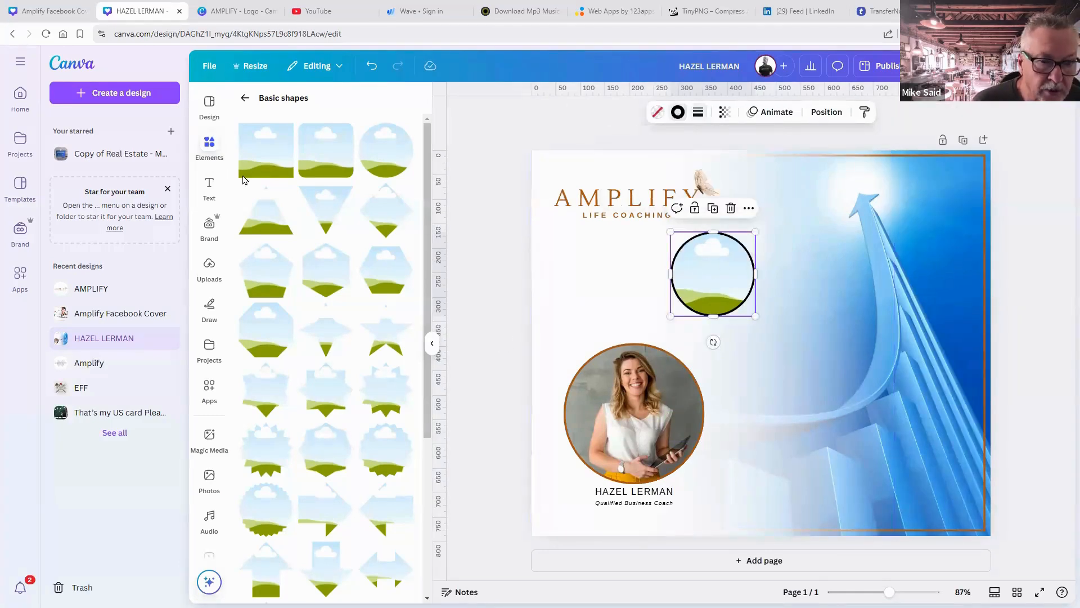
left_click(312, 183)
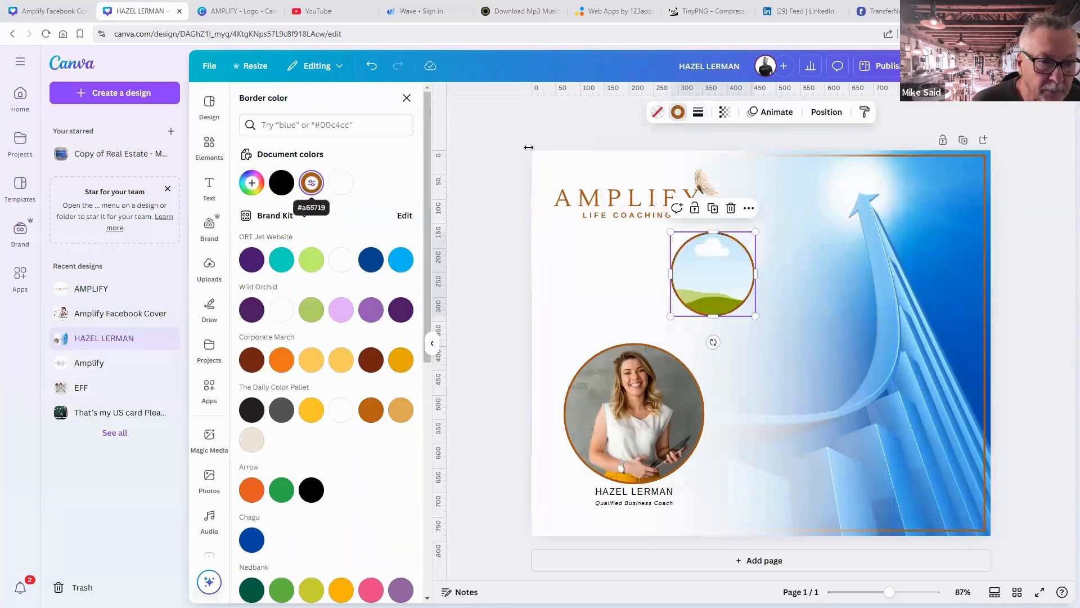
left_click(698, 112)
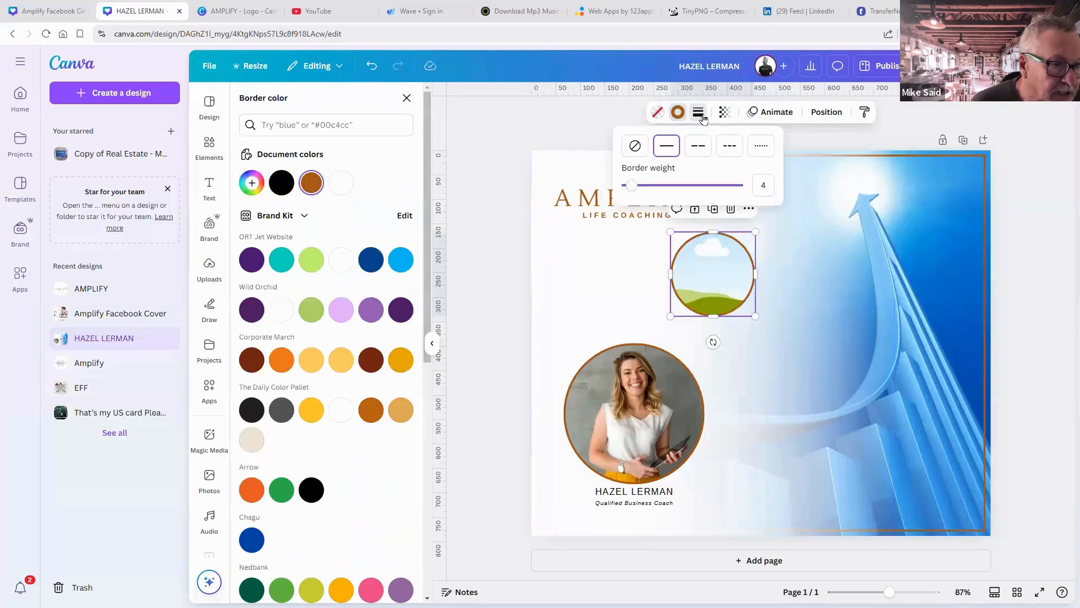
left_click(763, 185)
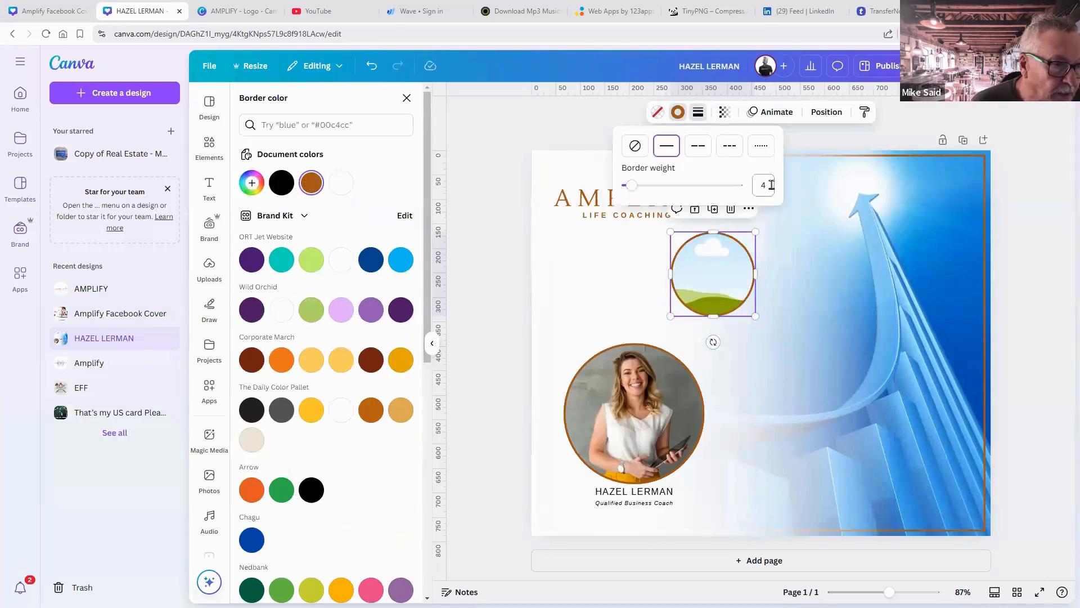
type("2")
key("Return")
left_click(796, 236)
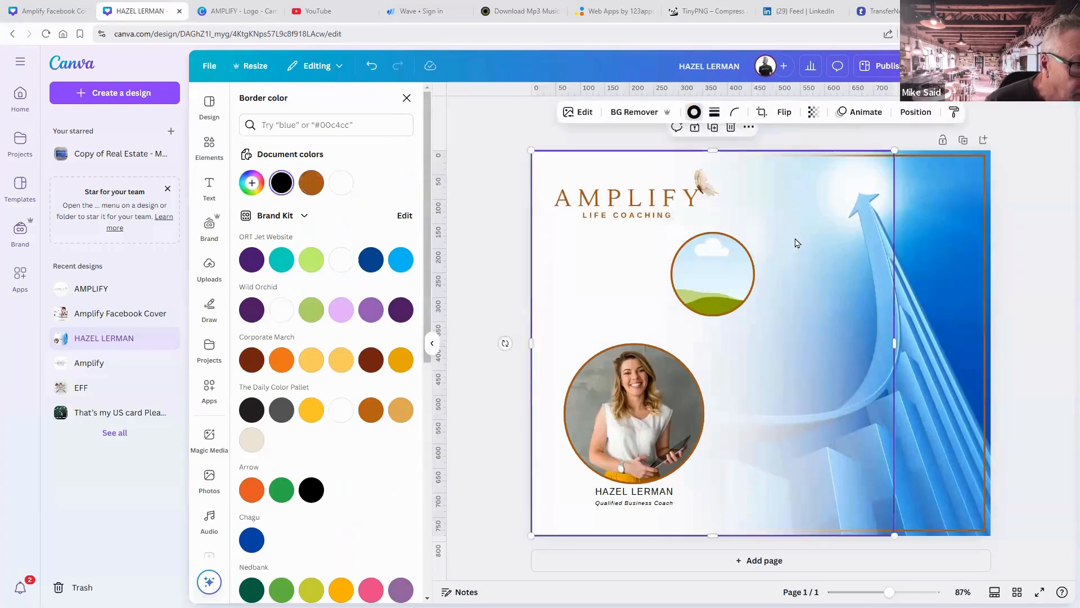
left_click(739, 245)
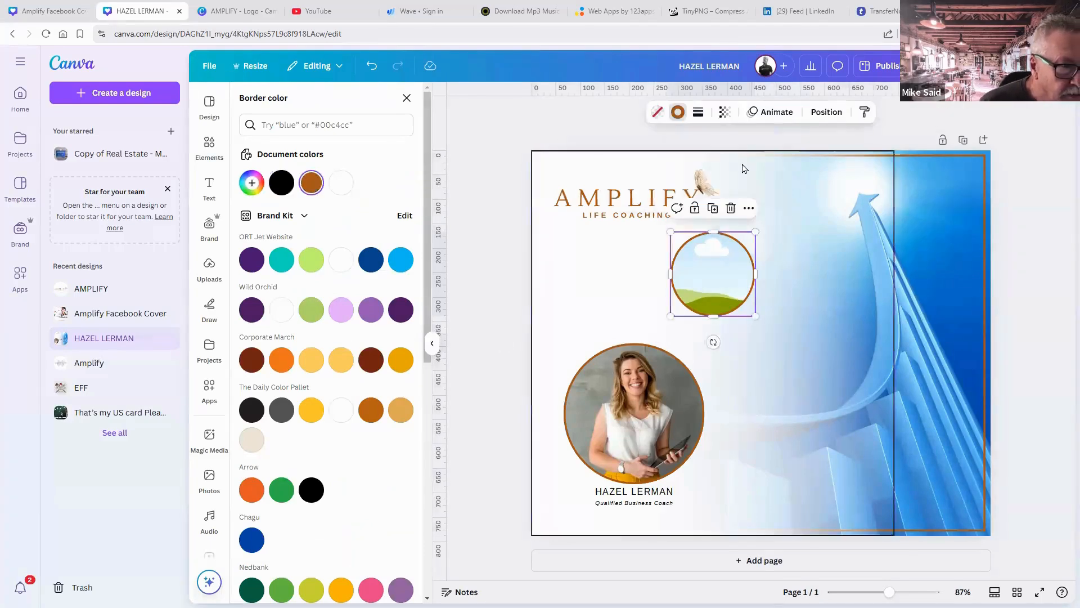
left_click(698, 112)
double_click(771, 184)
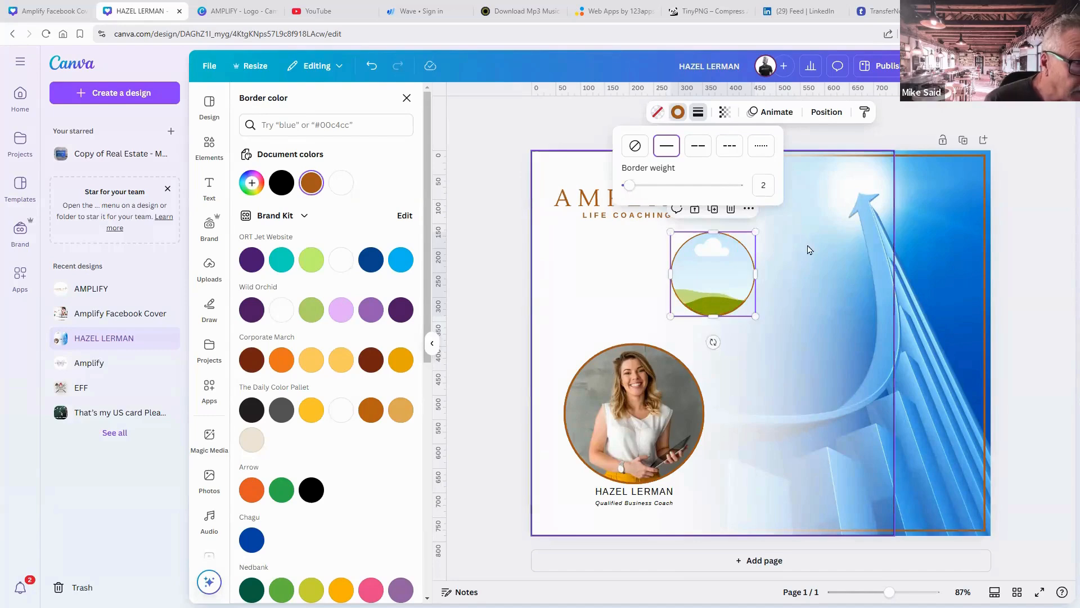
left_click(724, 287)
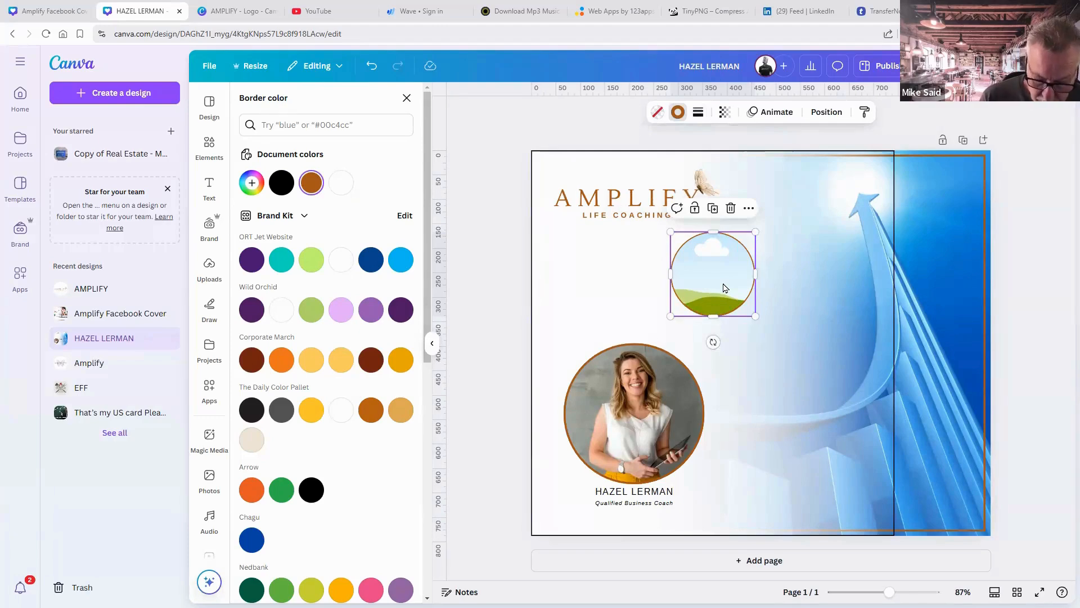
Duplicate the circle frame and line the copy up beside the rising arrow.
key("ctrl+d")
left_click_drag(724, 287, 800, 357)
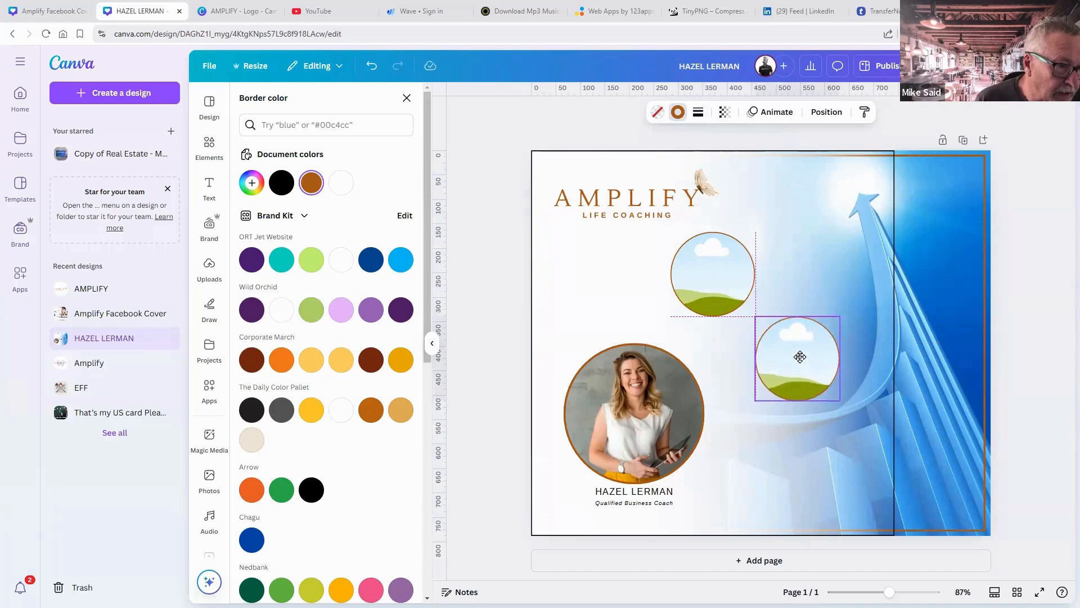
left_click_drag(800, 356, 837, 368)
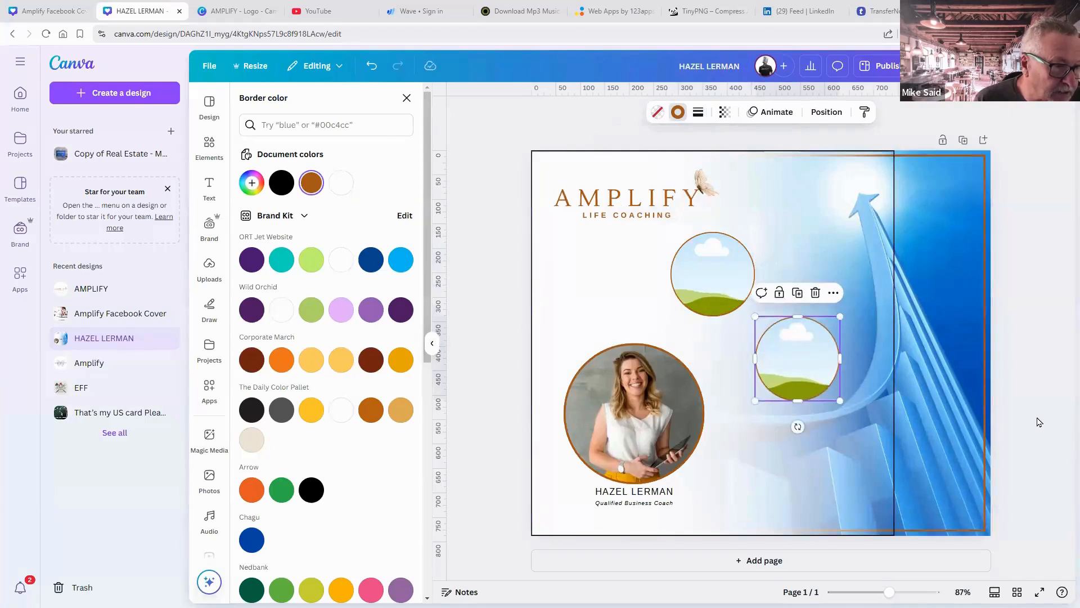
key("Escape")
key("Escape")
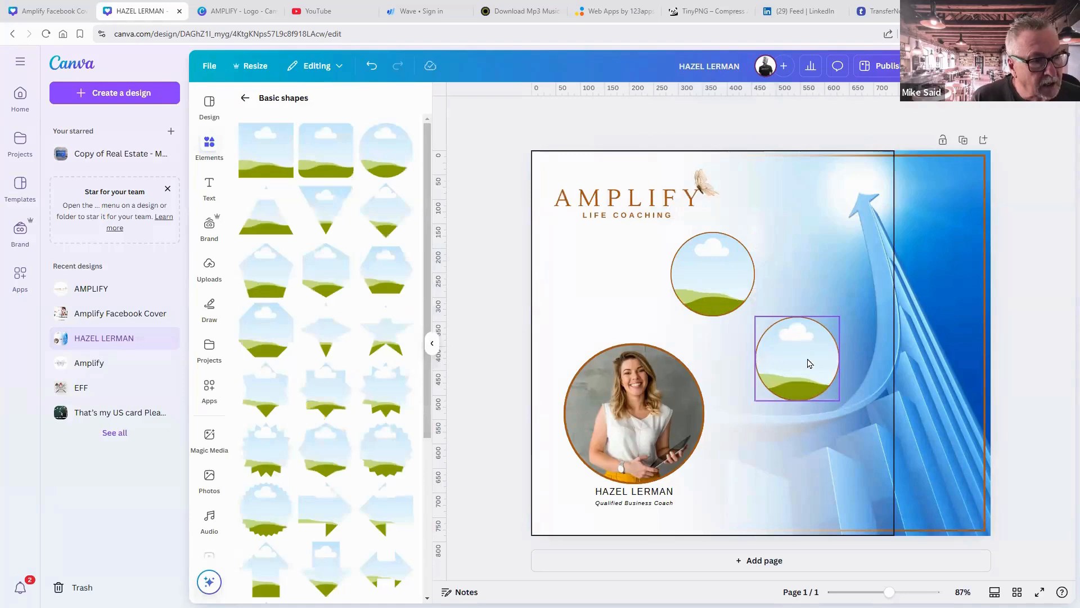
Place a third circle near the bottom beside the name and shift the top circle left under the logo.
left_click(809, 364)
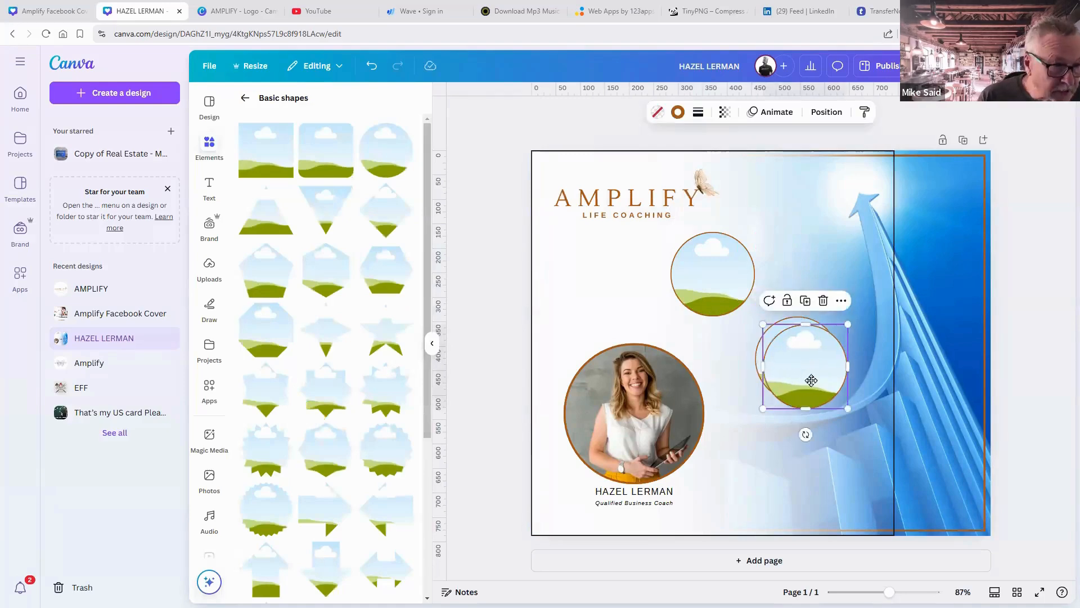
left_click_drag(809, 363, 767, 472)
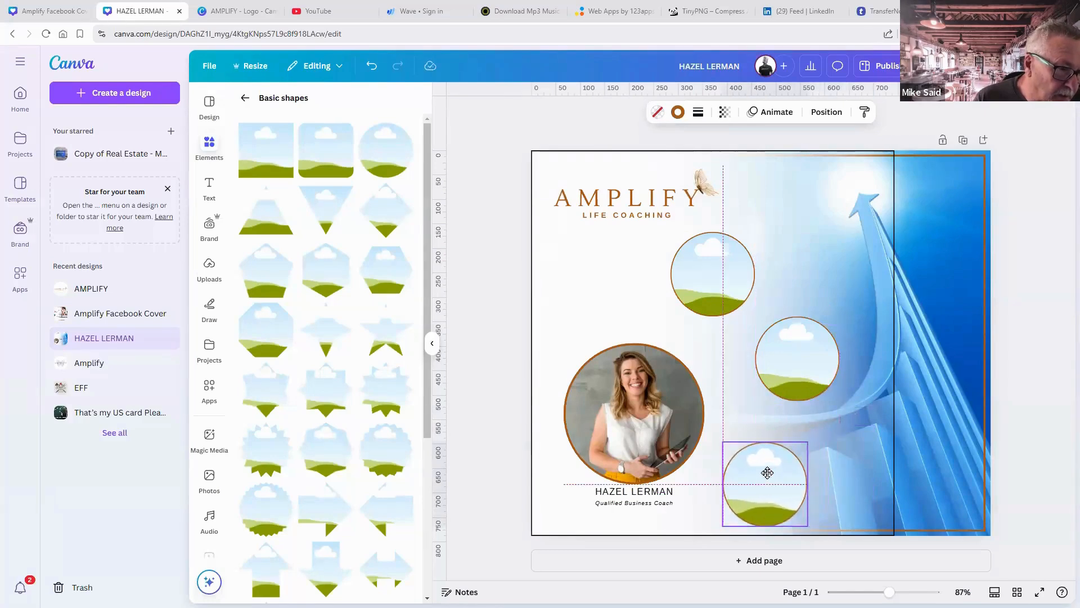
left_click_drag(767, 473, 759, 472)
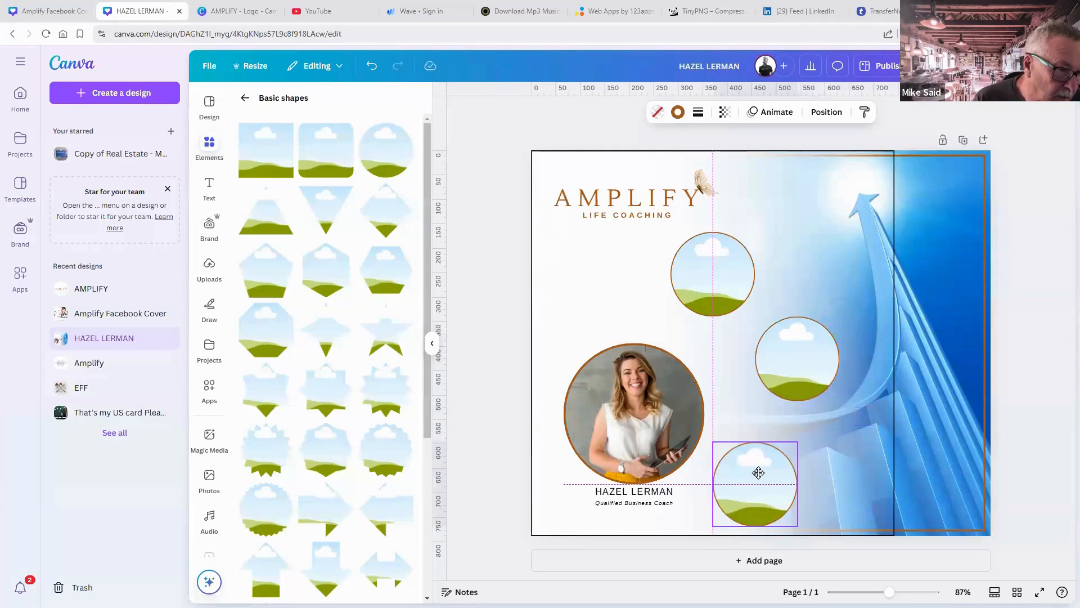
left_click_drag(757, 474, 758, 474)
left_click_drag(715, 283, 687, 282)
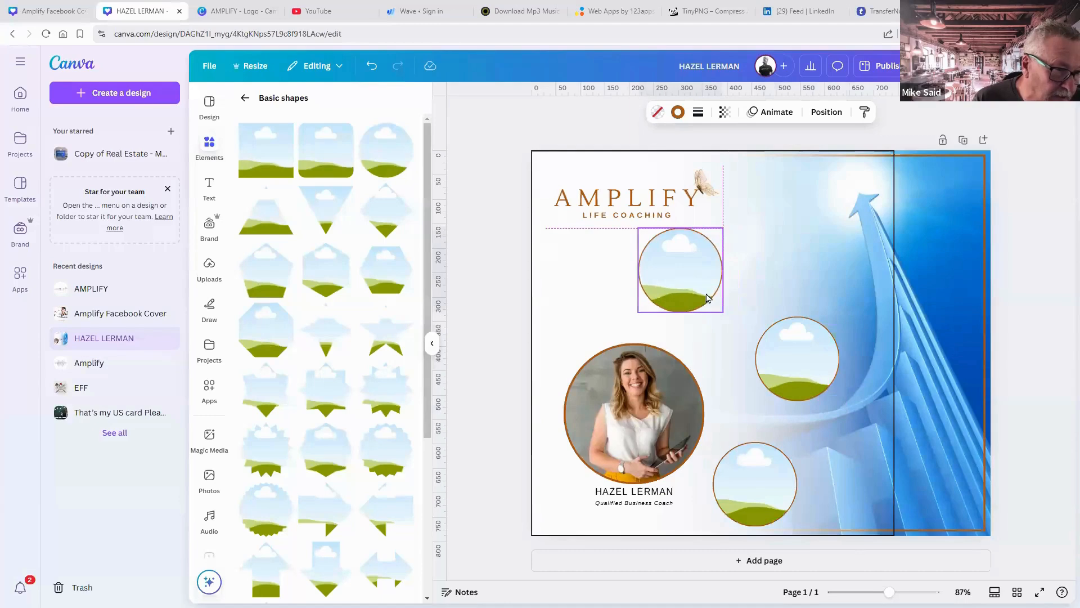
left_click(780, 345)
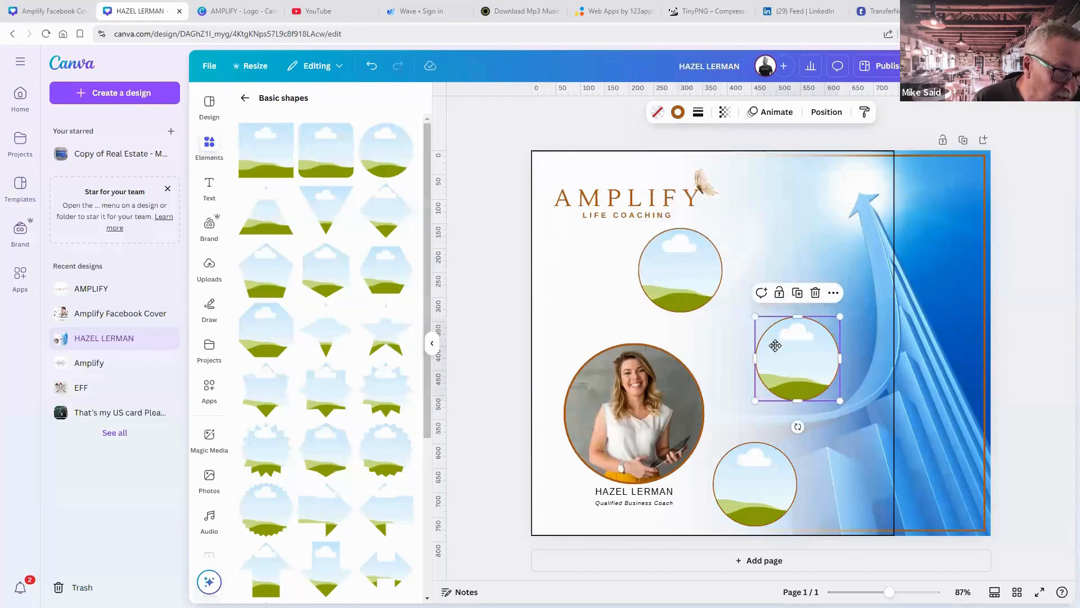
left_click(753, 466)
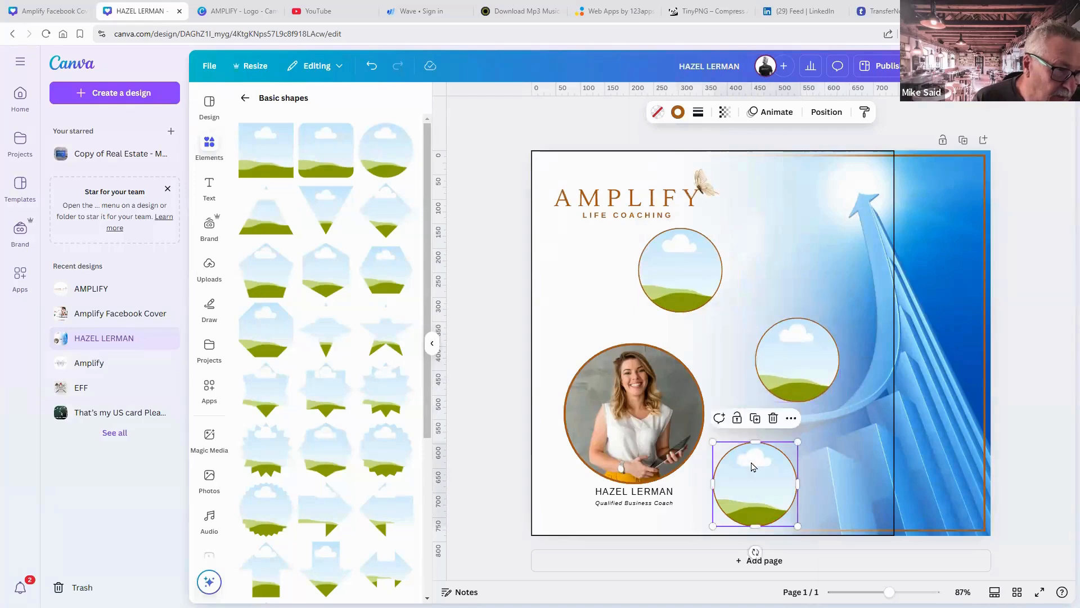
left_click(1057, 445)
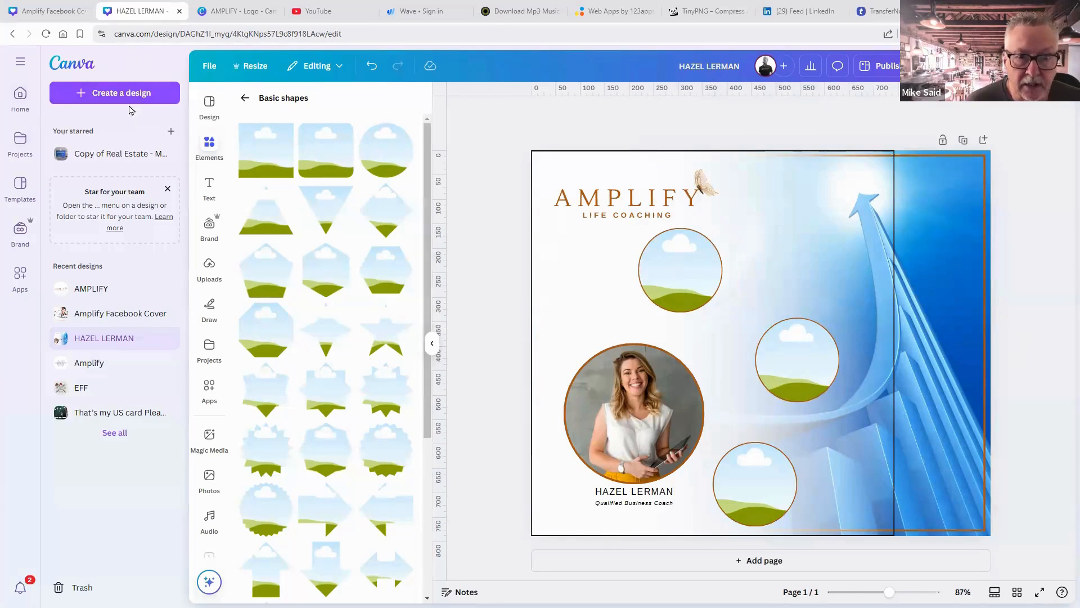
Back out of the shapes and frames lists to the full Elements overview.
left_click(211, 145)
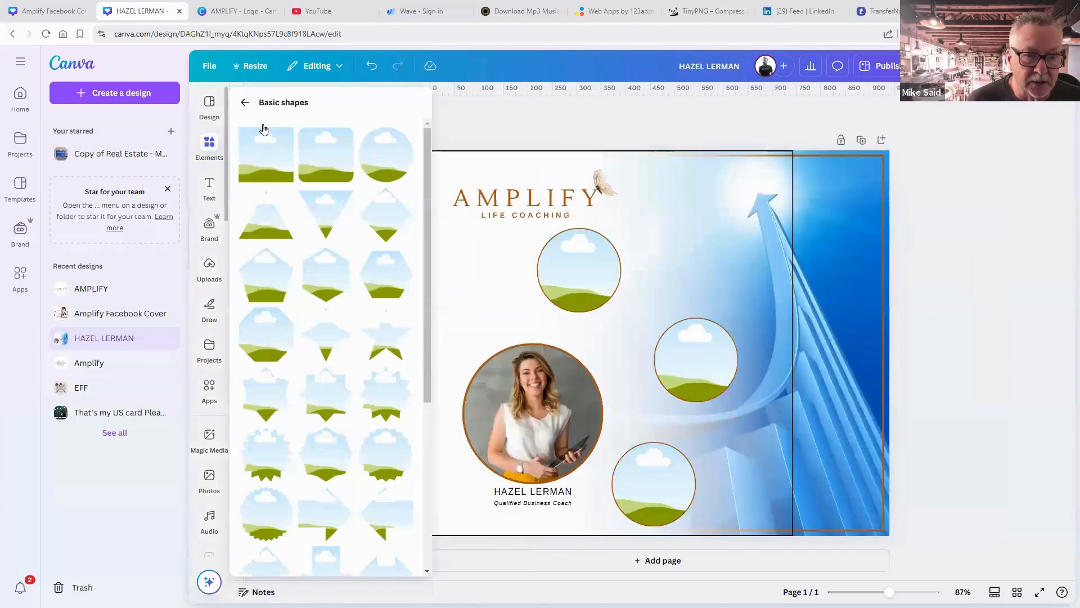
left_click(244, 99)
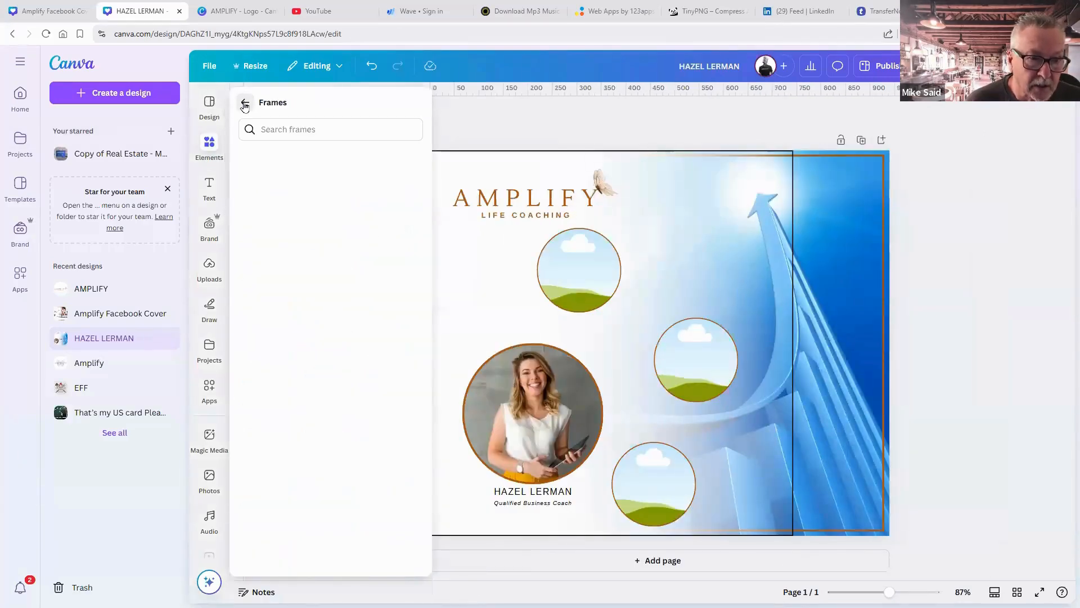
left_click(244, 106)
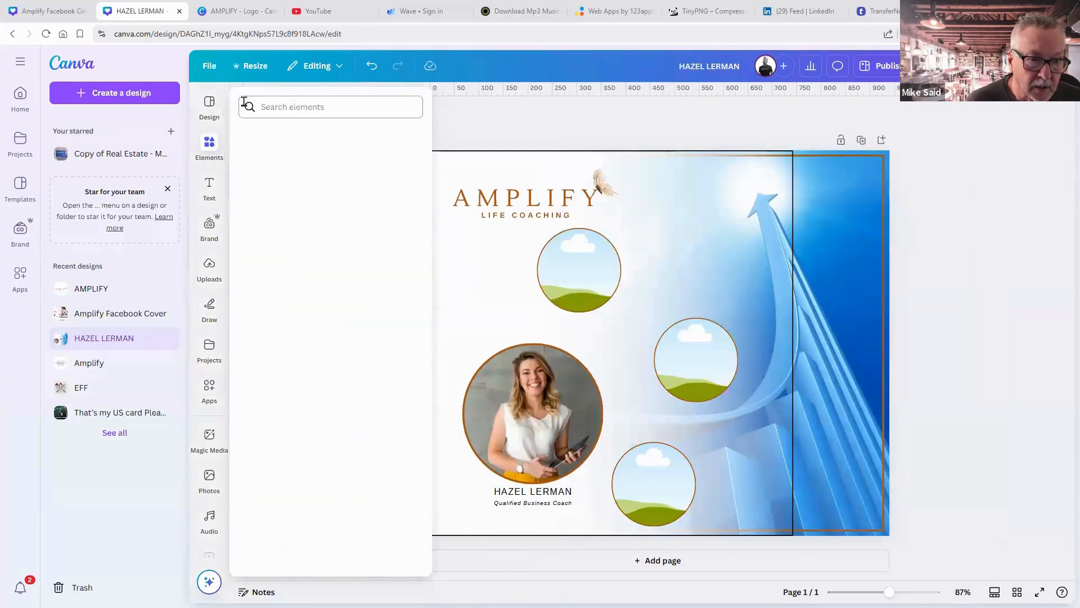
Search Elements for 'teams', try a handshake graphic on the page, then delete it.
left_click(293, 110)
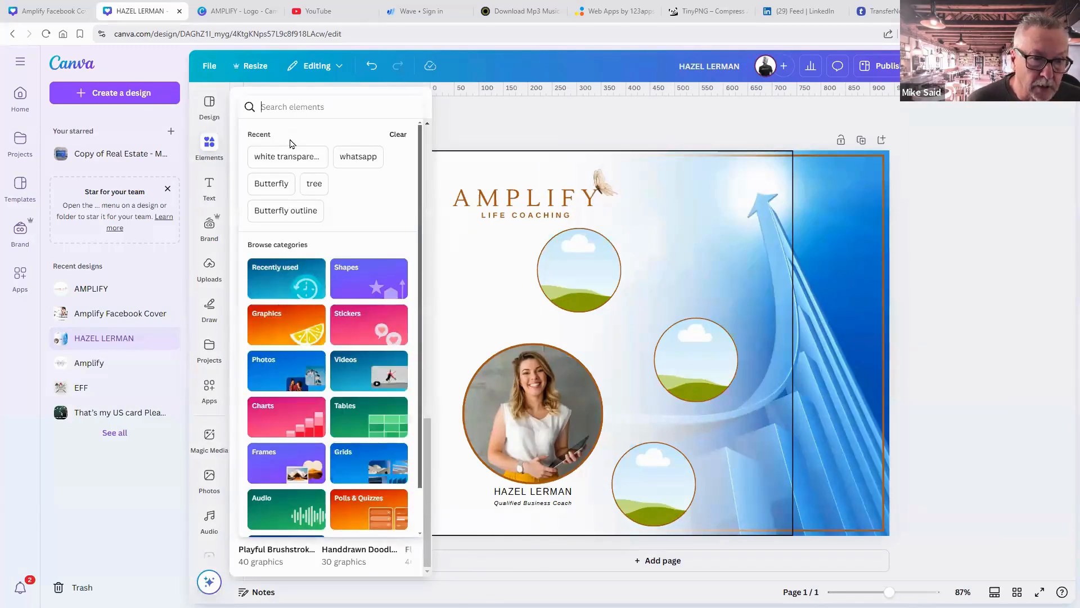
type("teams")
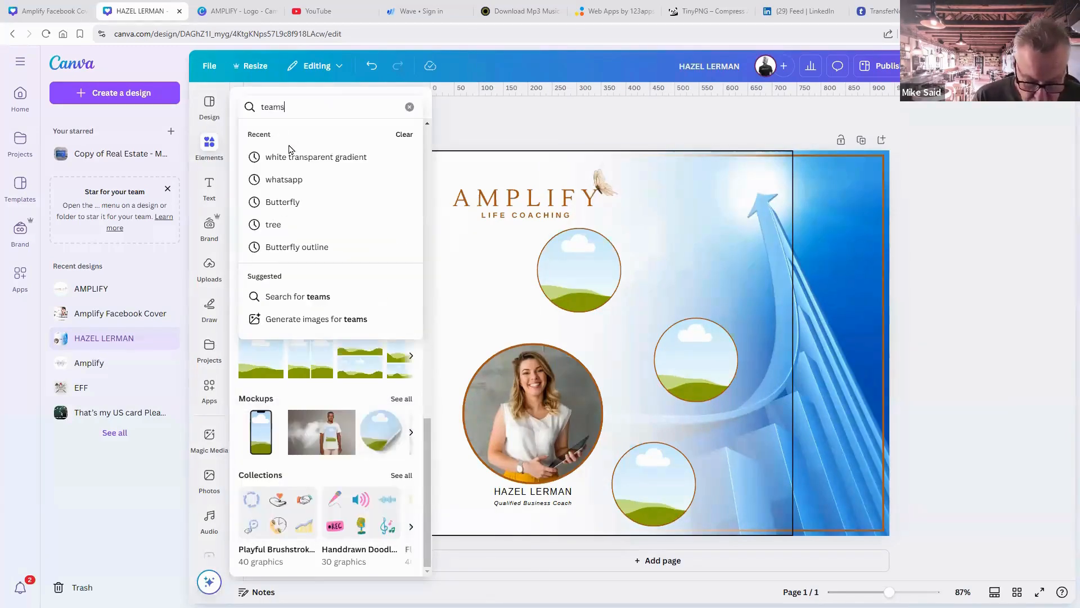
key("Return")
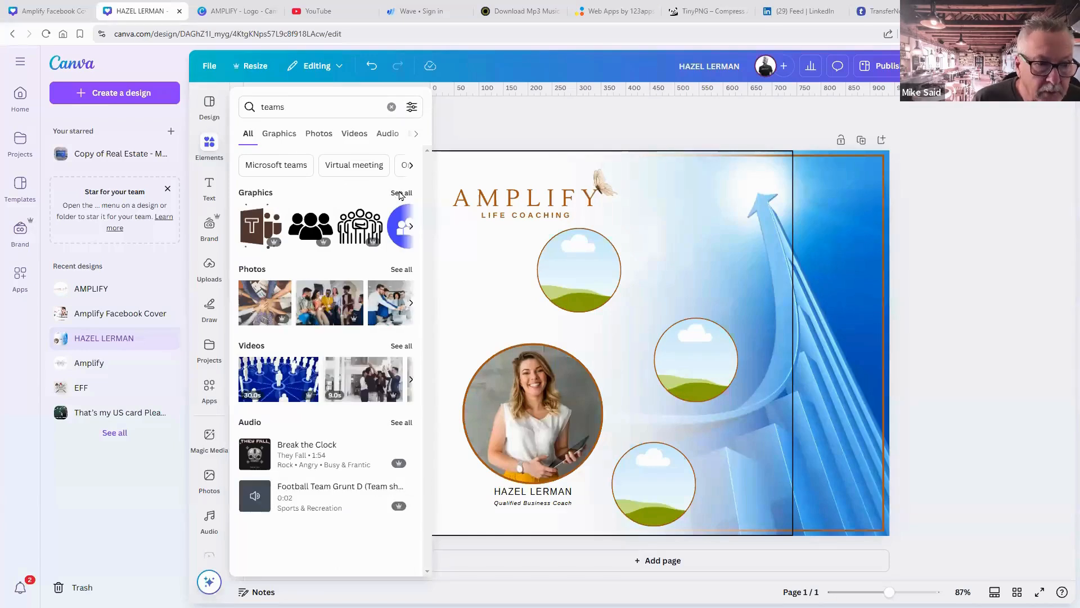
left_click(400, 193)
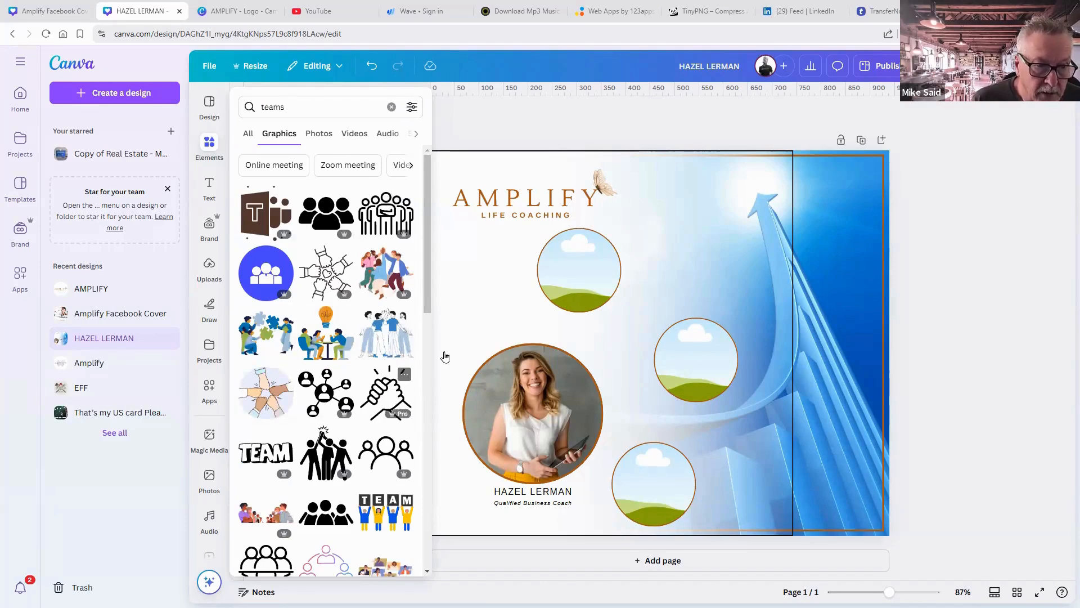
left_click_drag(444, 356, 588, 290)
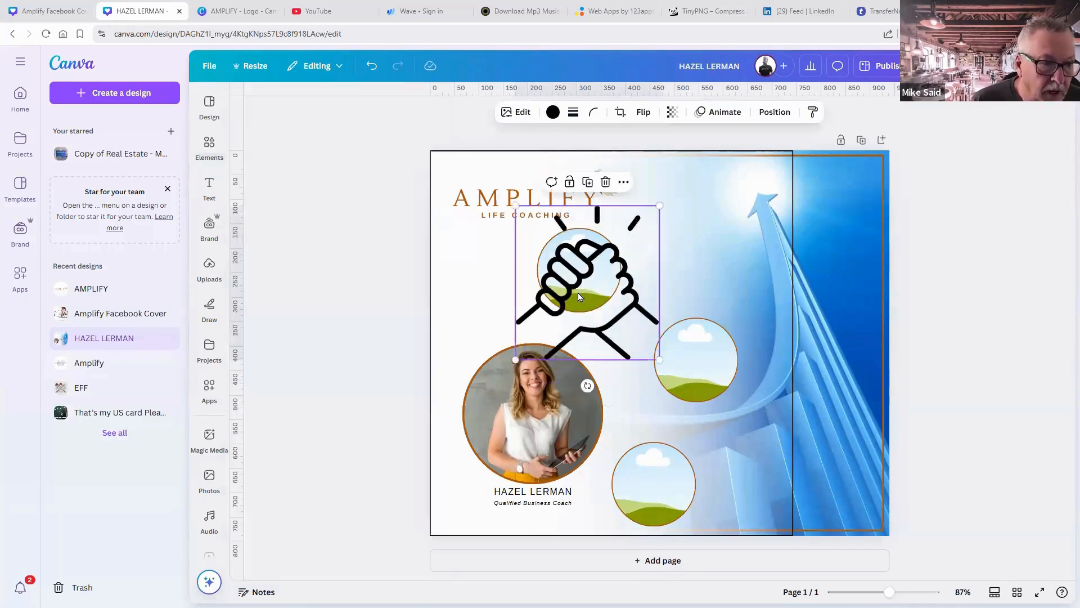
key("Delete")
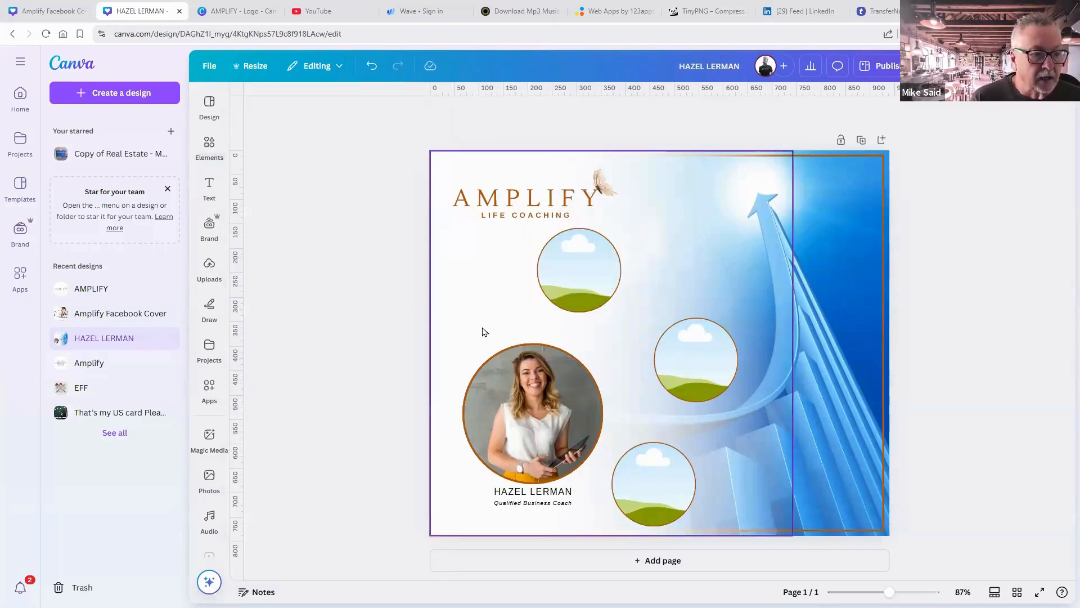
Search Photos for 'team building' and drop the puzzle-hands photo into the top circle frame.
left_click(209, 477)
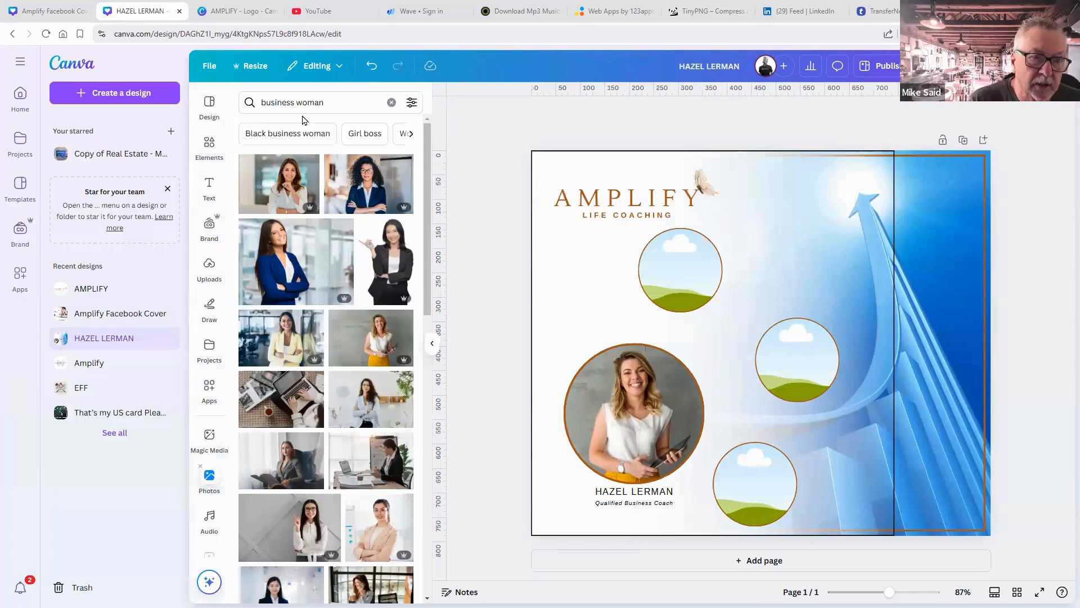
left_click(297, 101)
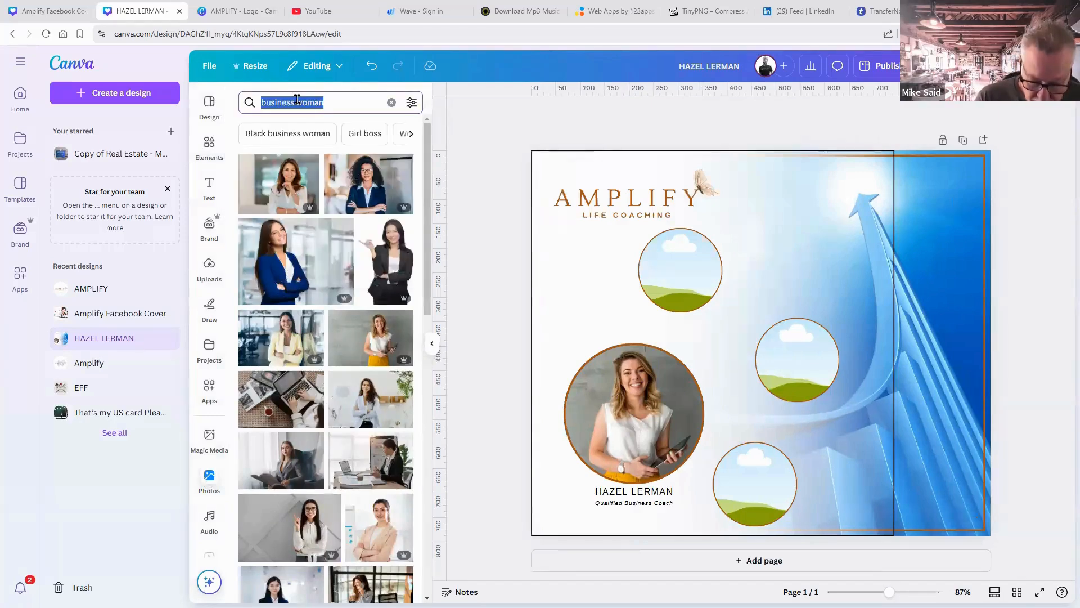
key("BackSpace")
type("team buil")
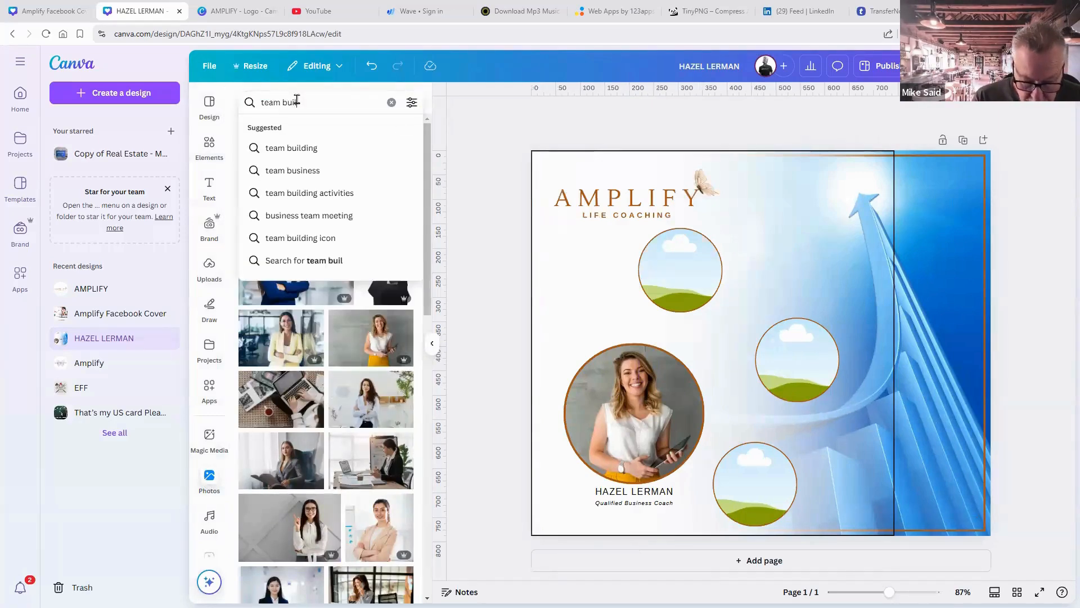
type("ding")
key("Return")
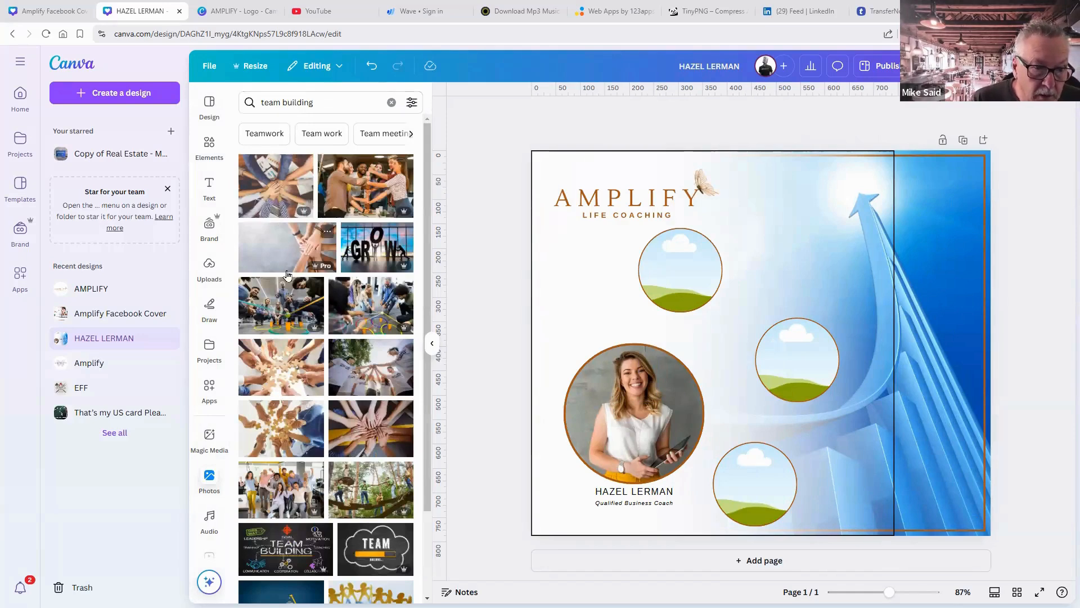
left_click_drag(274, 356, 512, 374)
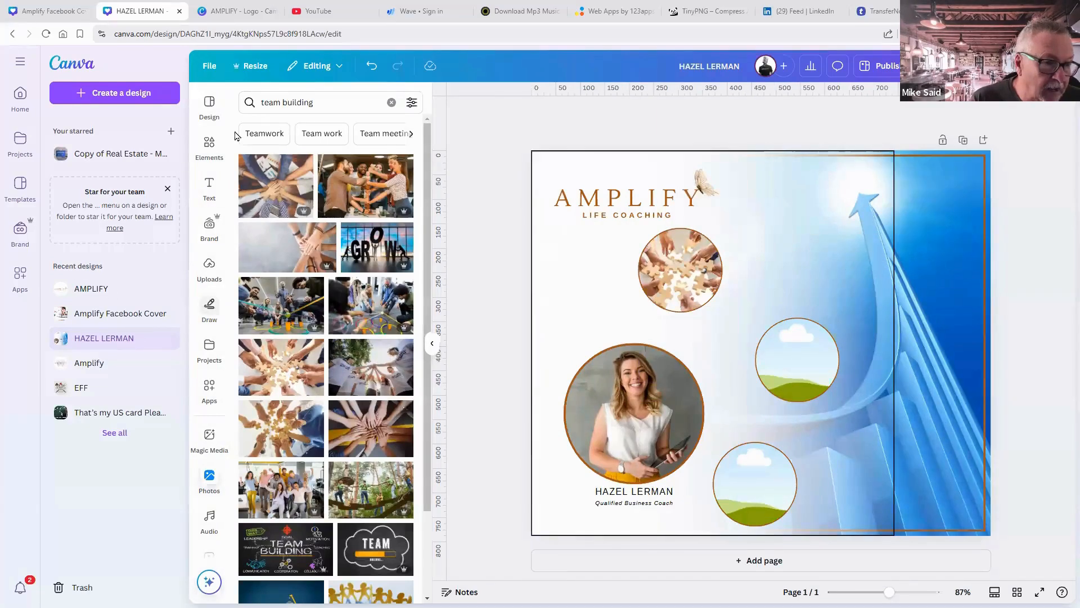
triple_click(285, 101)
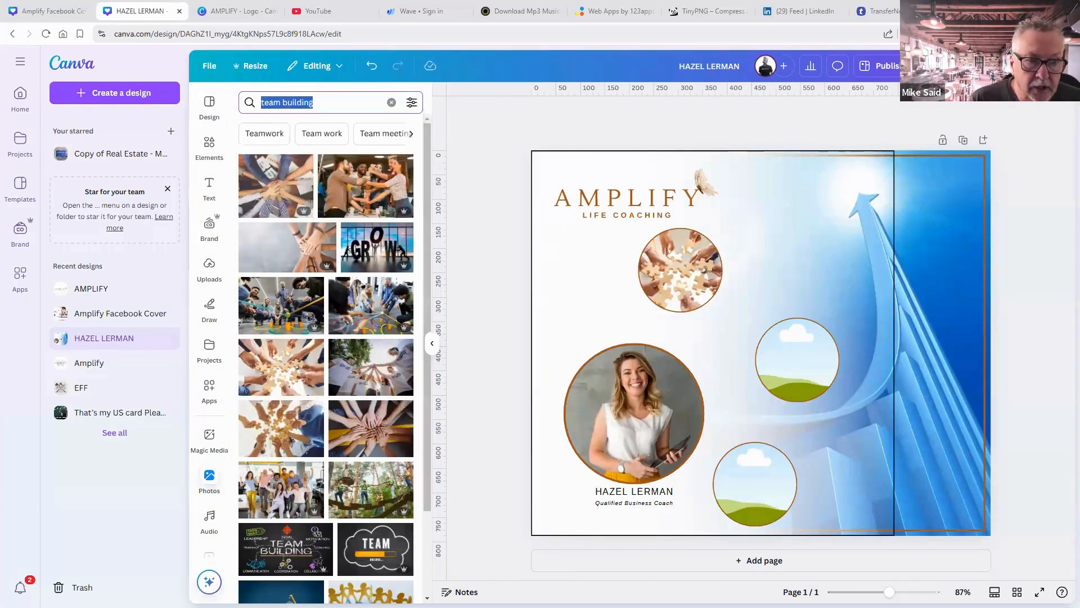
key("Escape")
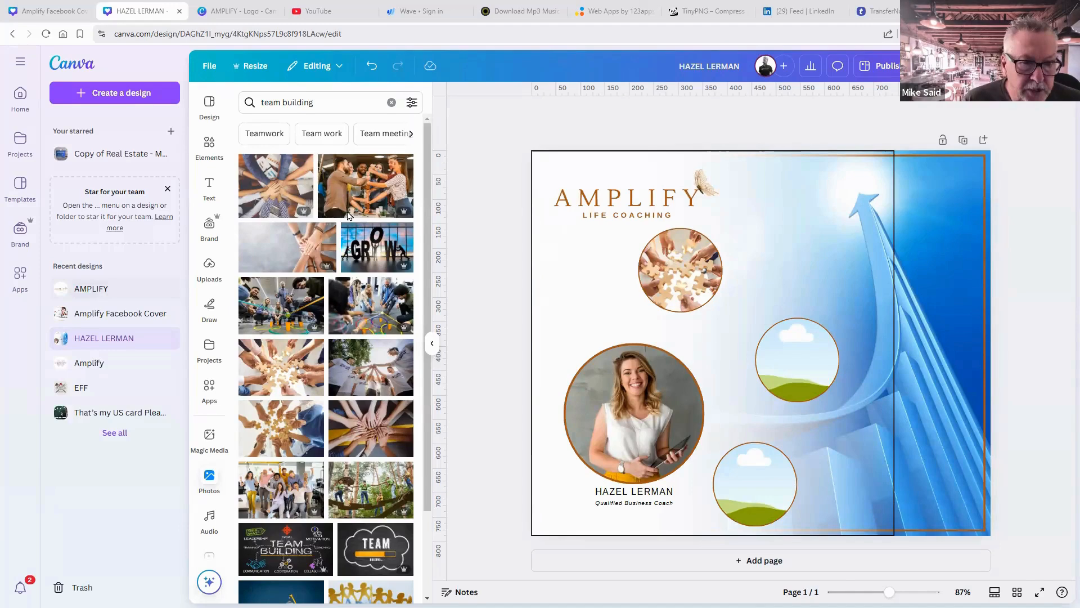
Search Photos for 'transition' and browse through the results.
left_click(275, 102)
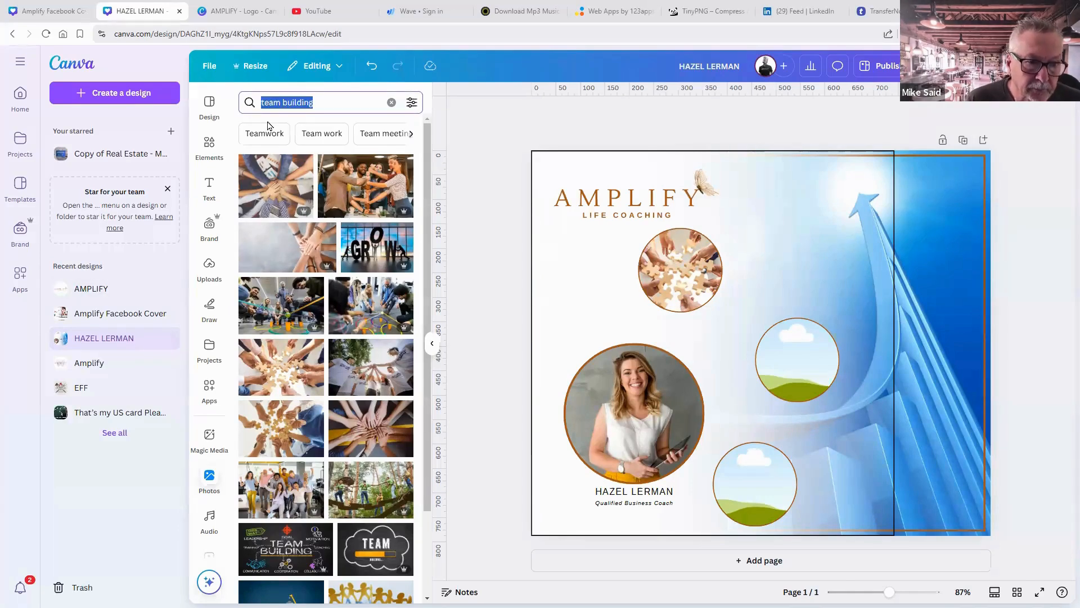
key("BackSpace")
type("transiti")
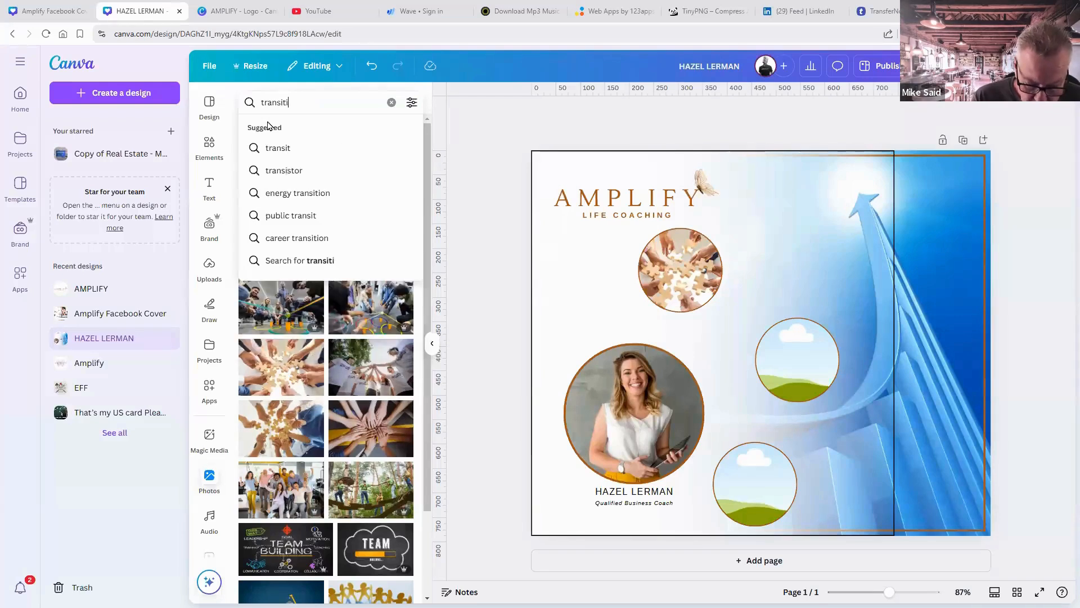
type("on")
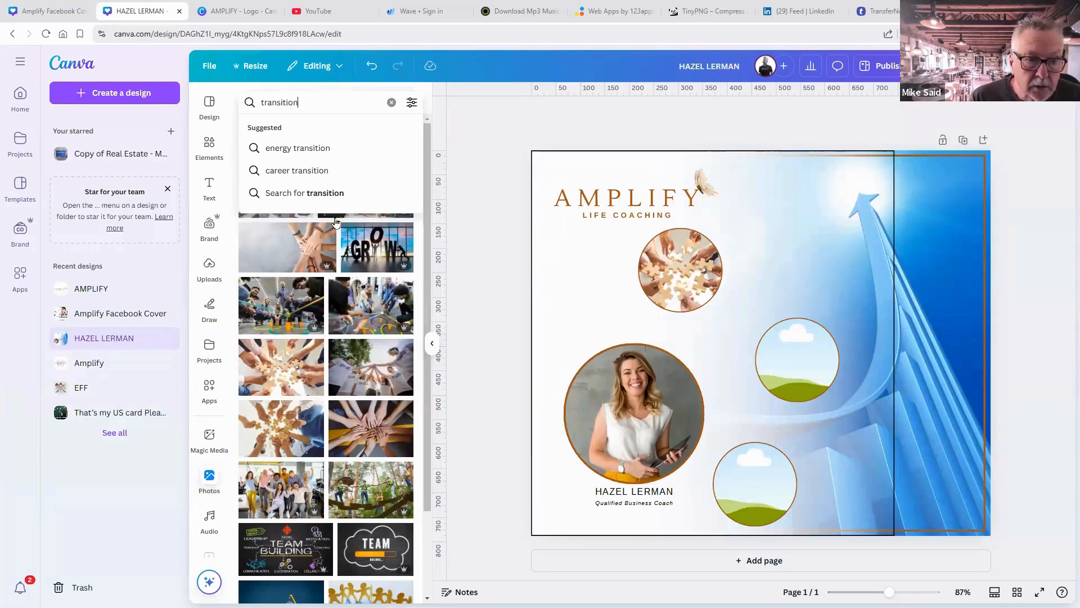
key("Return")
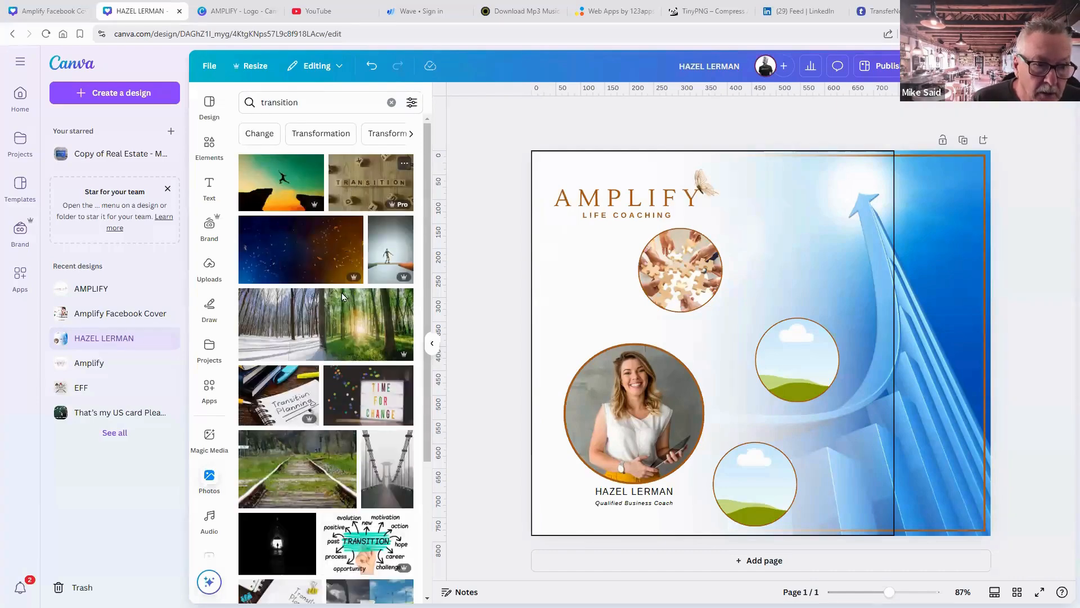
scroll(342, 293, "down", 5)
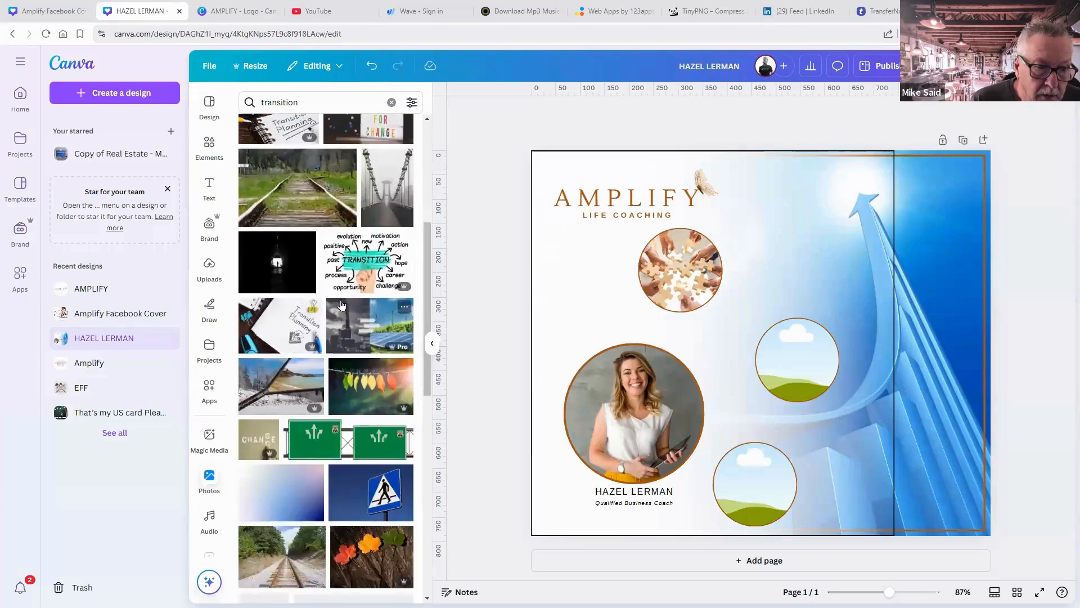
scroll(340, 304, "down", 5)
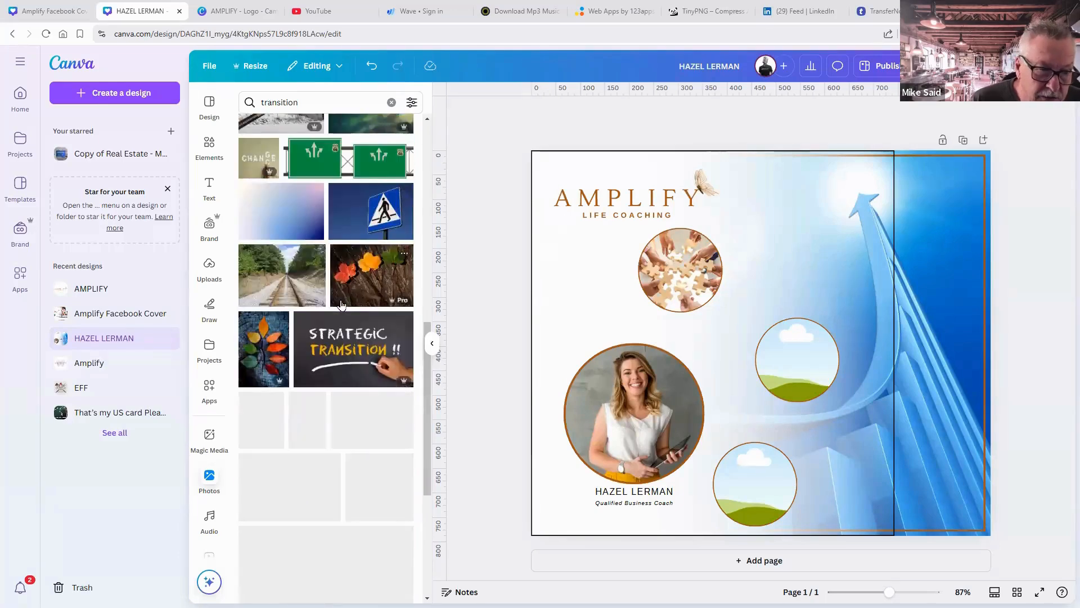
scroll(341, 304, "down", 4)
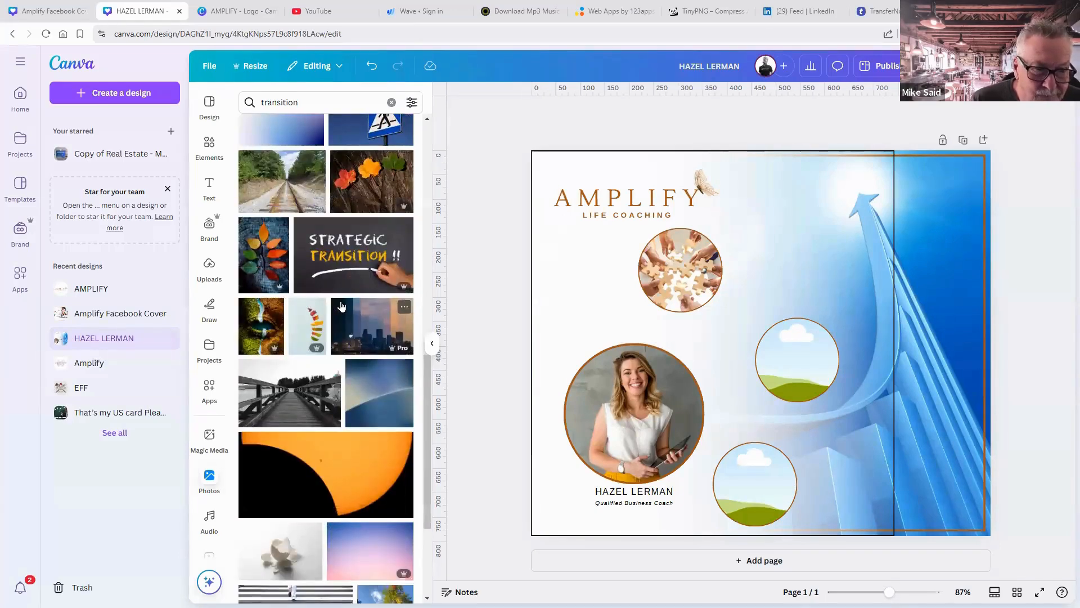
scroll(321, 181, "up", 5)
Search 'transformation' and drop the hands-and-cubes photo into the middle circle frame.
double_click(276, 104)
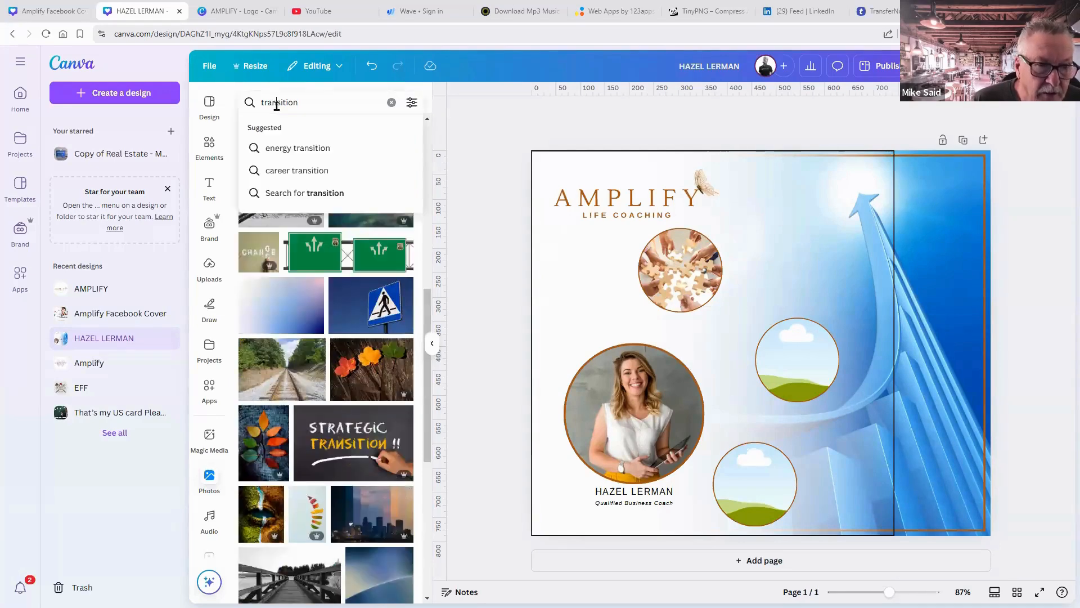
type("tr")
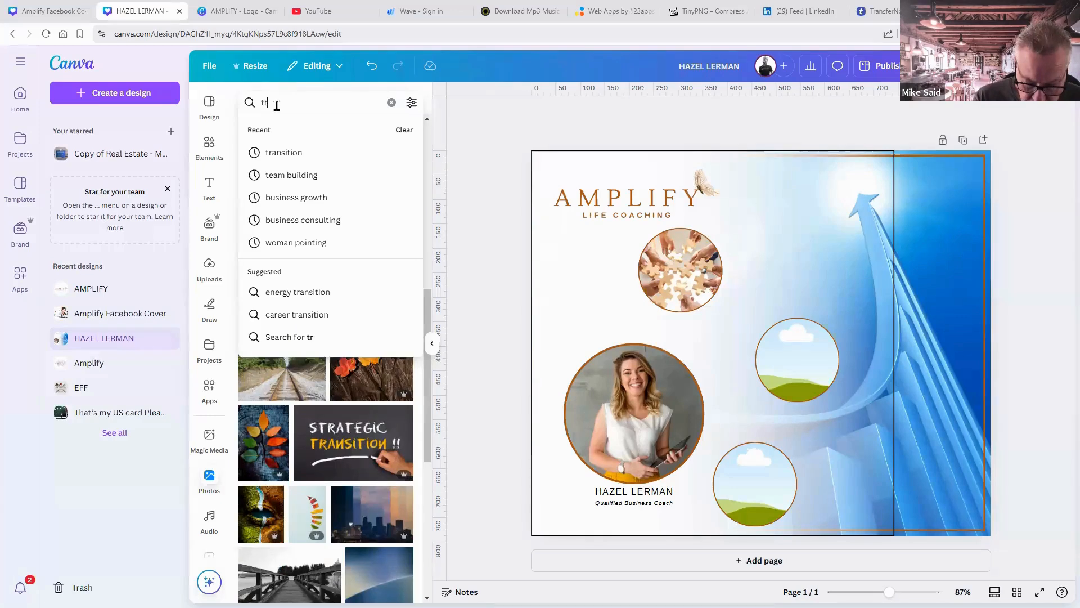
type("ansformation")
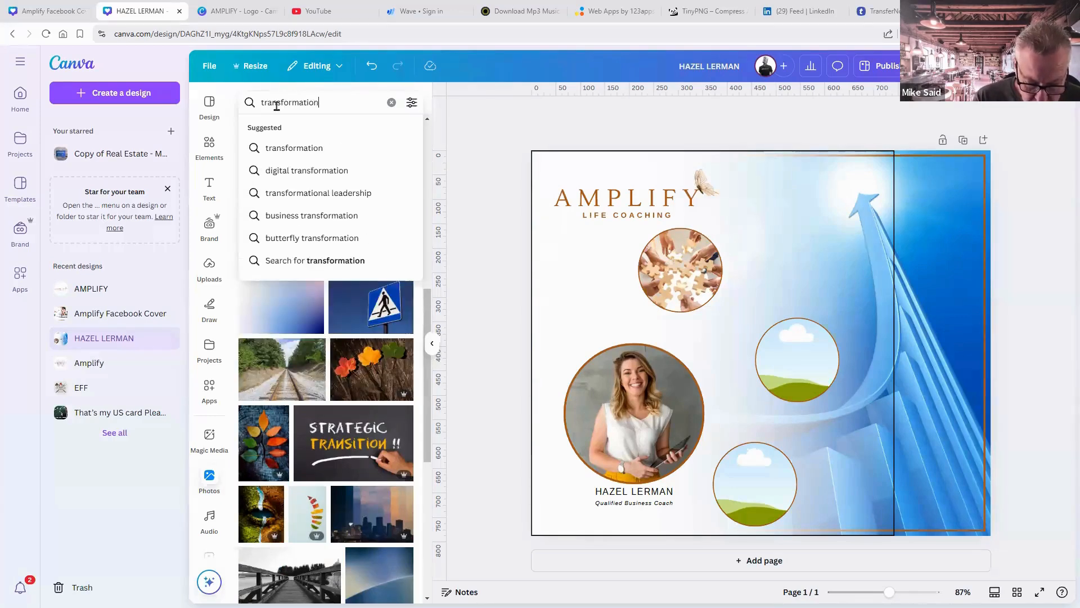
key("Return")
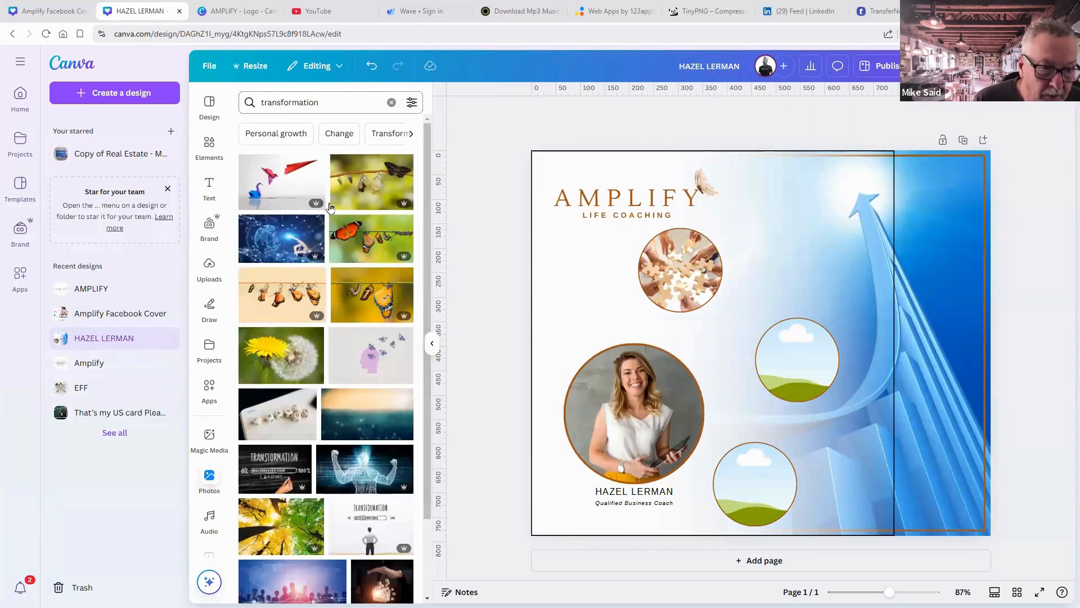
scroll(333, 320, "down", 4)
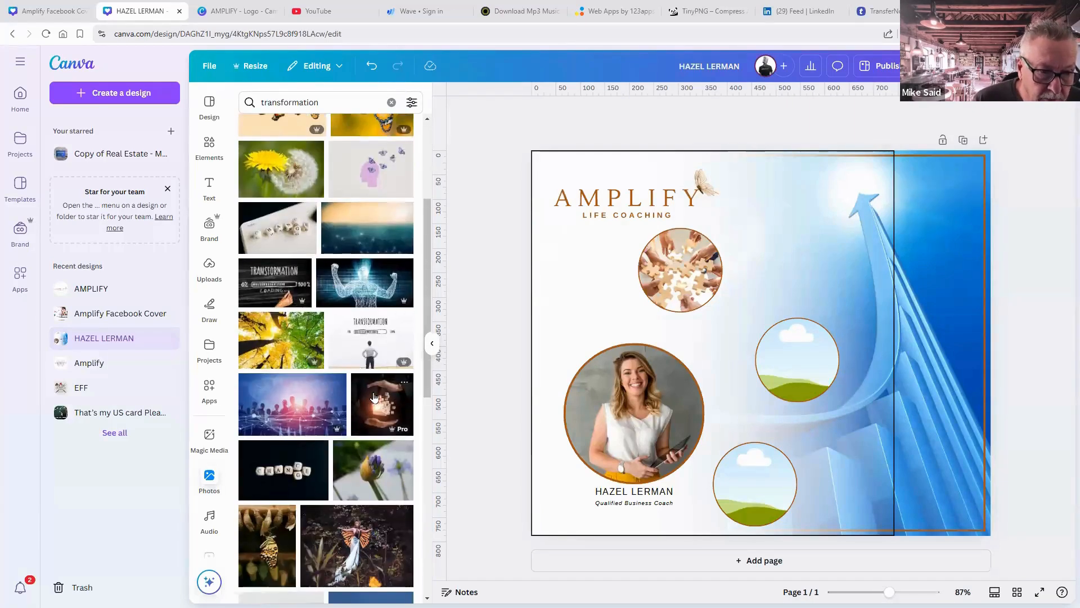
left_click_drag(375, 398, 797, 362)
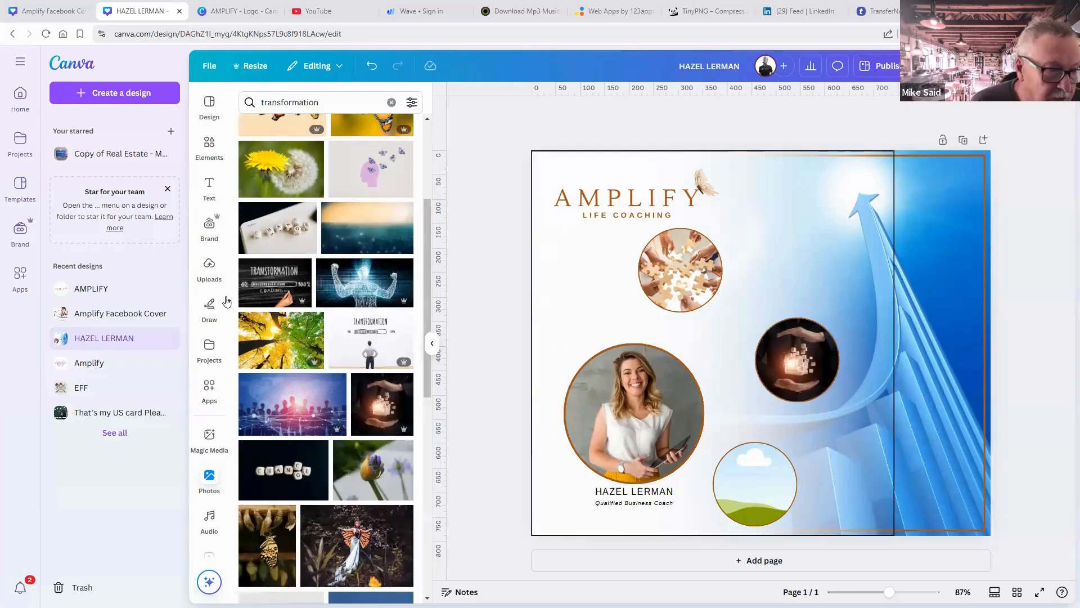
Search Photos for 'growth' and drop the seedlings-in-hands photo into the bottom-right circle.
left_click(286, 104)
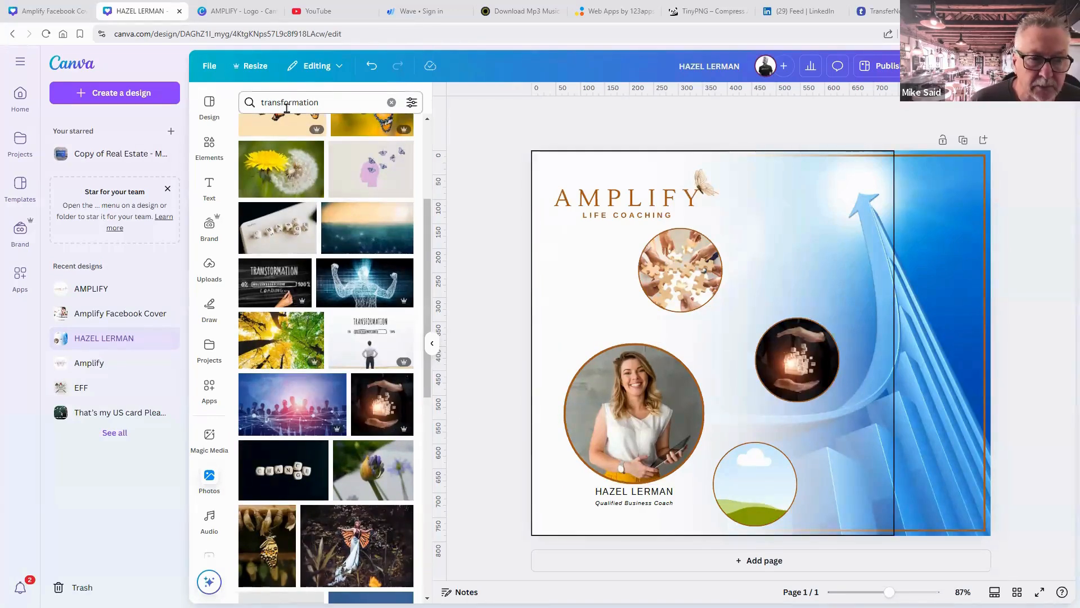
double_click(286, 104)
type("gr")
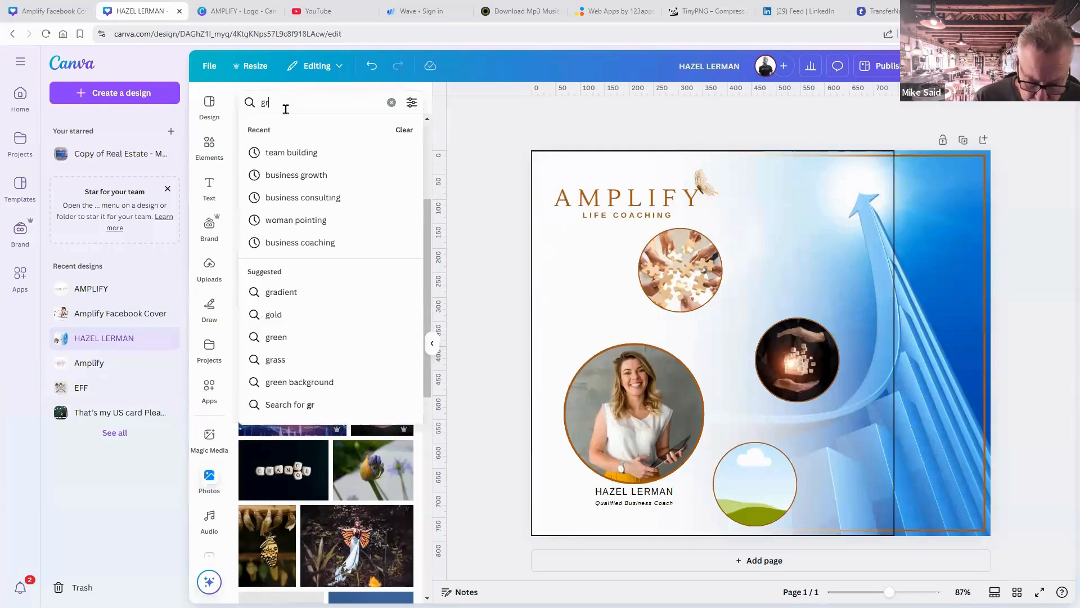
type("owthj")
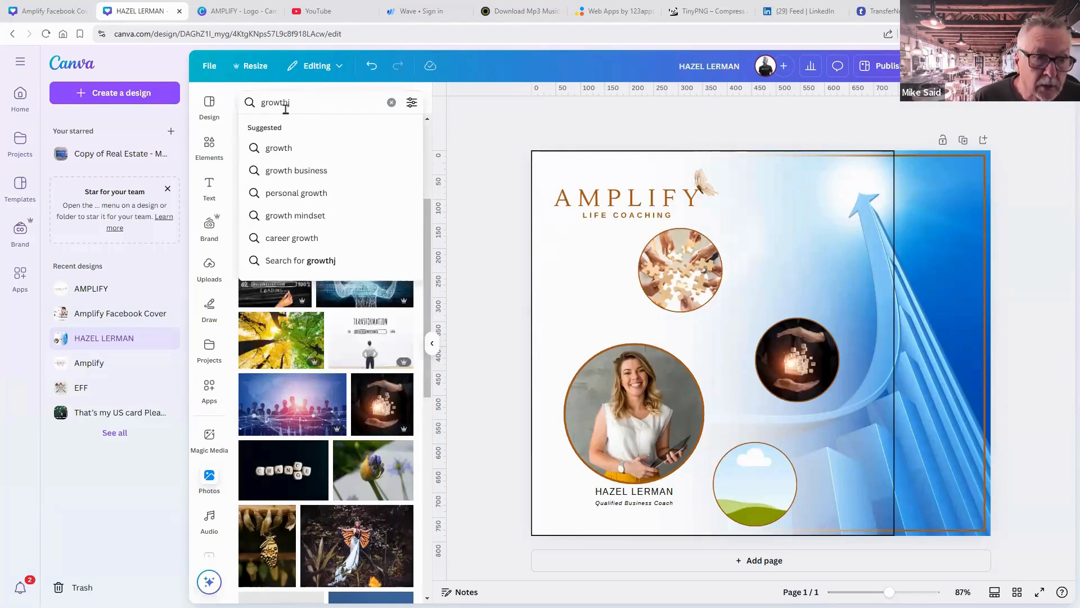
left_click(280, 148)
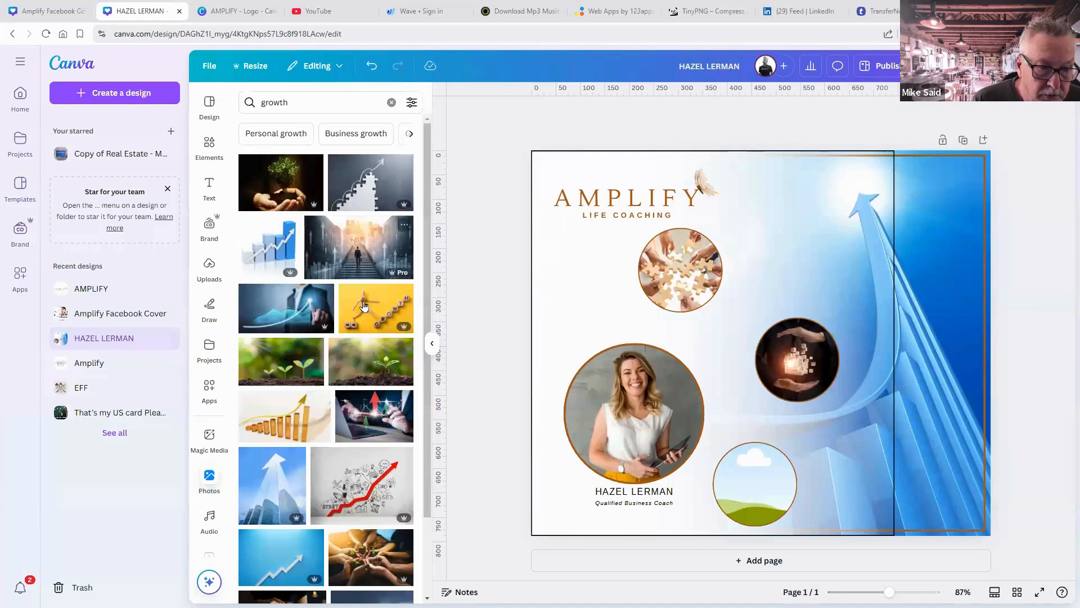
left_click_drag(556, 533, 748, 500)
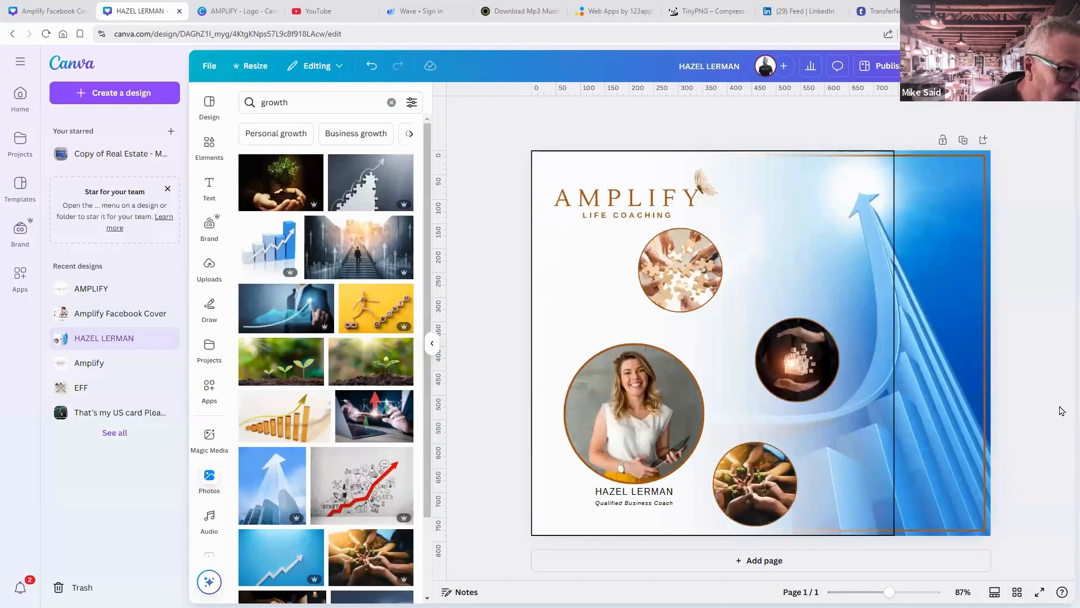
Set the blue arrow background image's border style to No border.
left_click(900, 221)
left_click(957, 228)
left_click(900, 224)
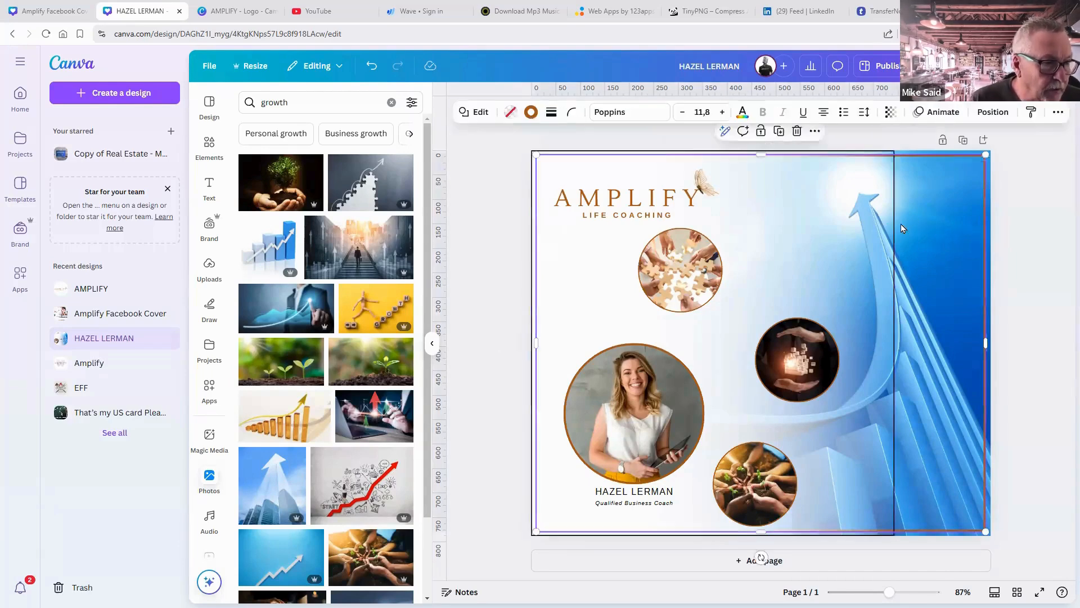
left_click(885, 227)
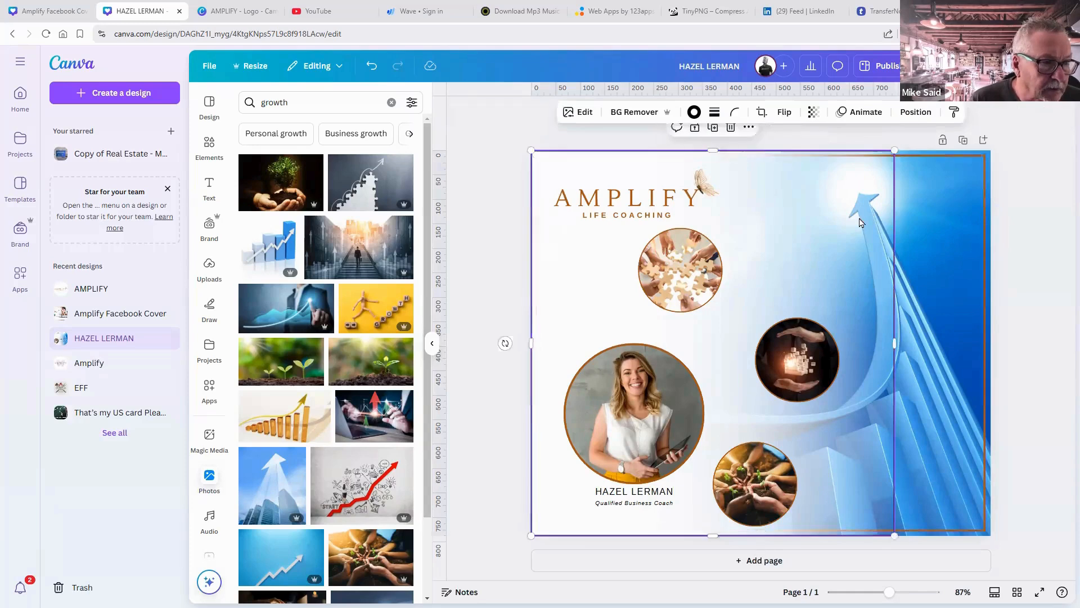
left_click(714, 113)
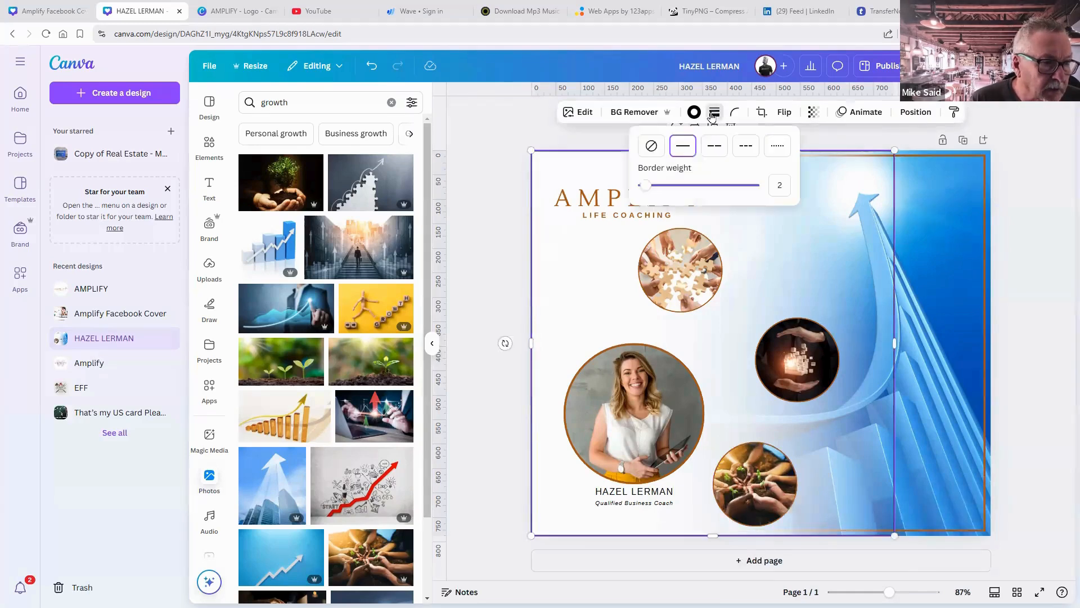
left_click(658, 147)
left_click(1041, 260)
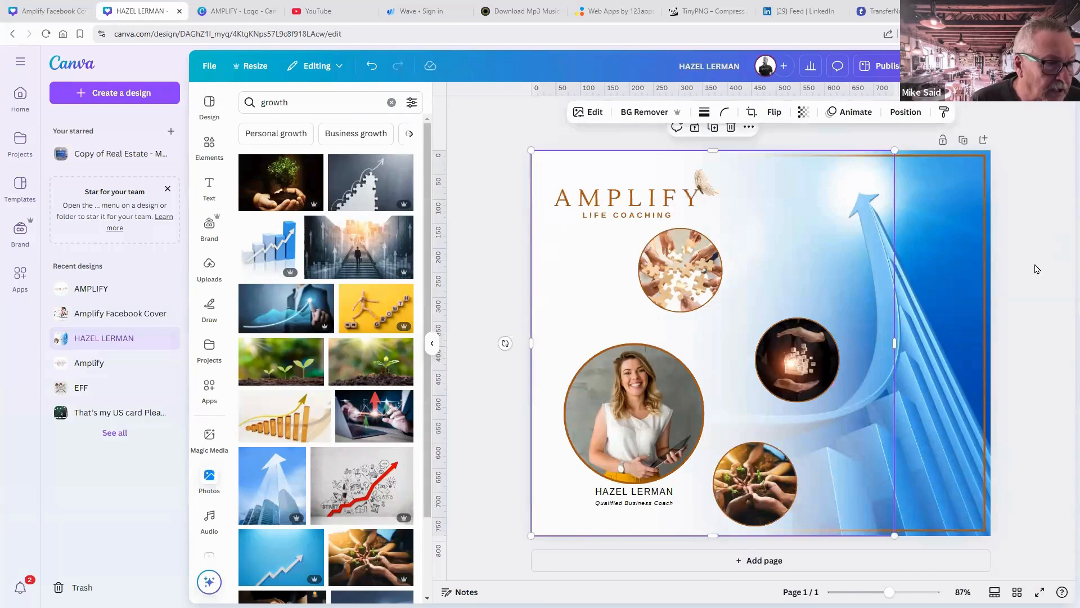
left_click(1050, 286)
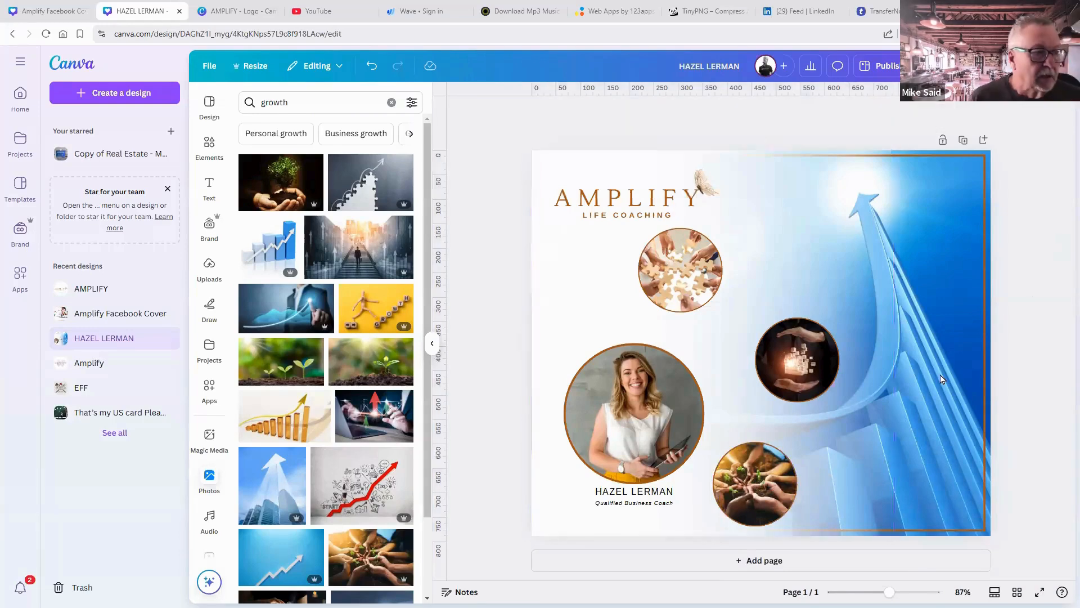
left_click(630, 495)
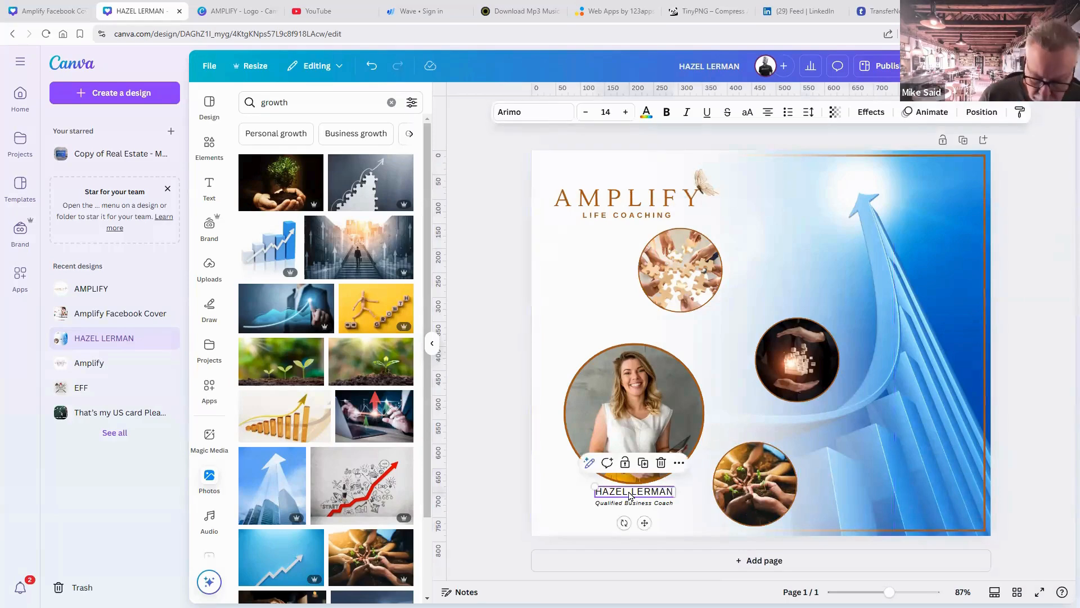
Duplicate the coach's name text beside the top circle and retype it as TEAM BUILDING.
key("ctrl+d")
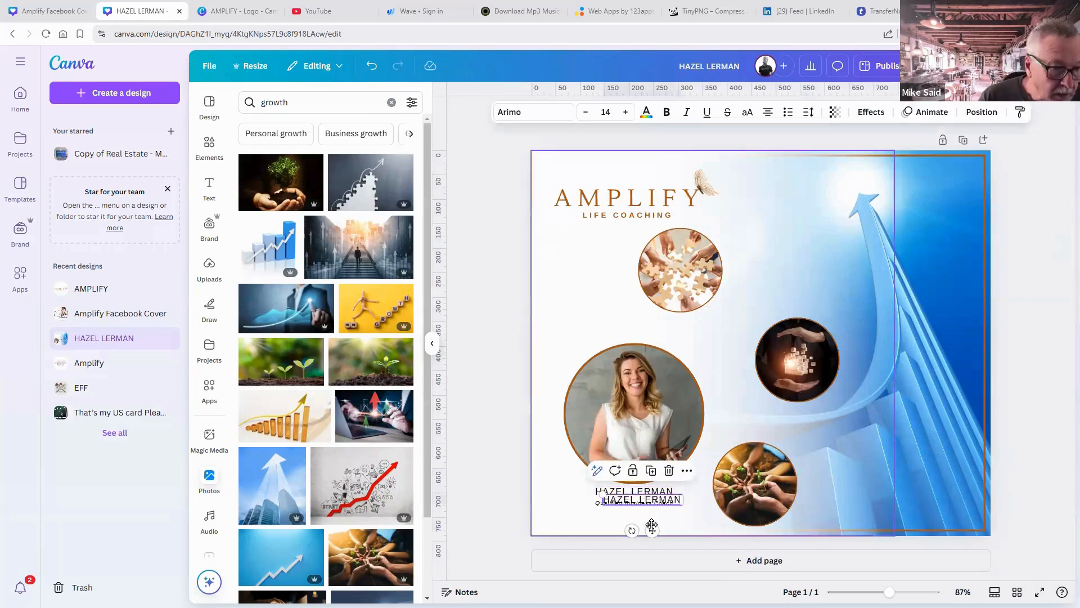
left_click_drag(651, 528, 789, 299)
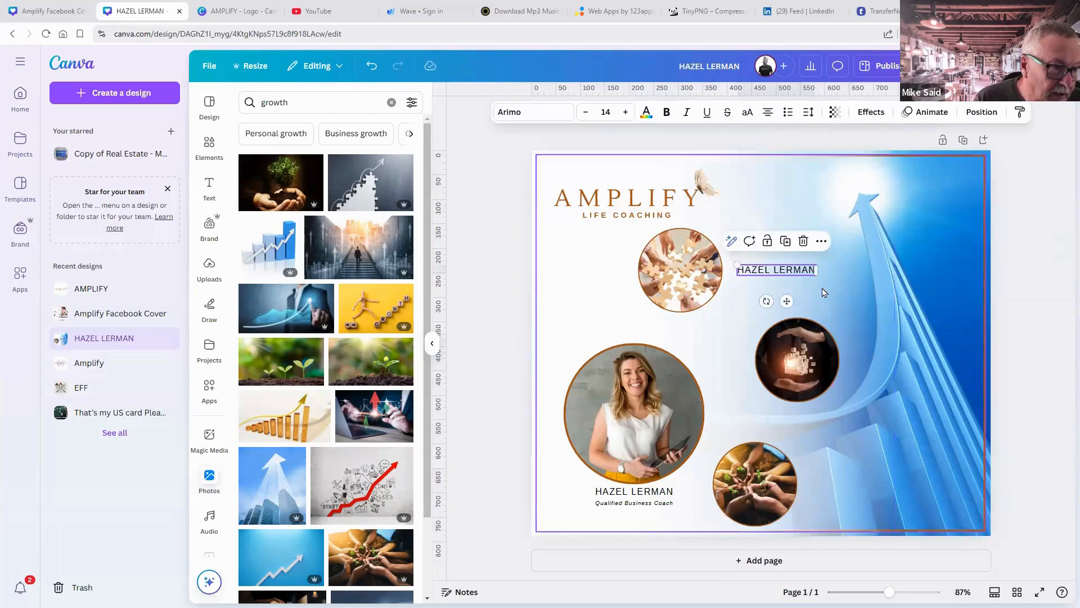
double_click(782, 269)
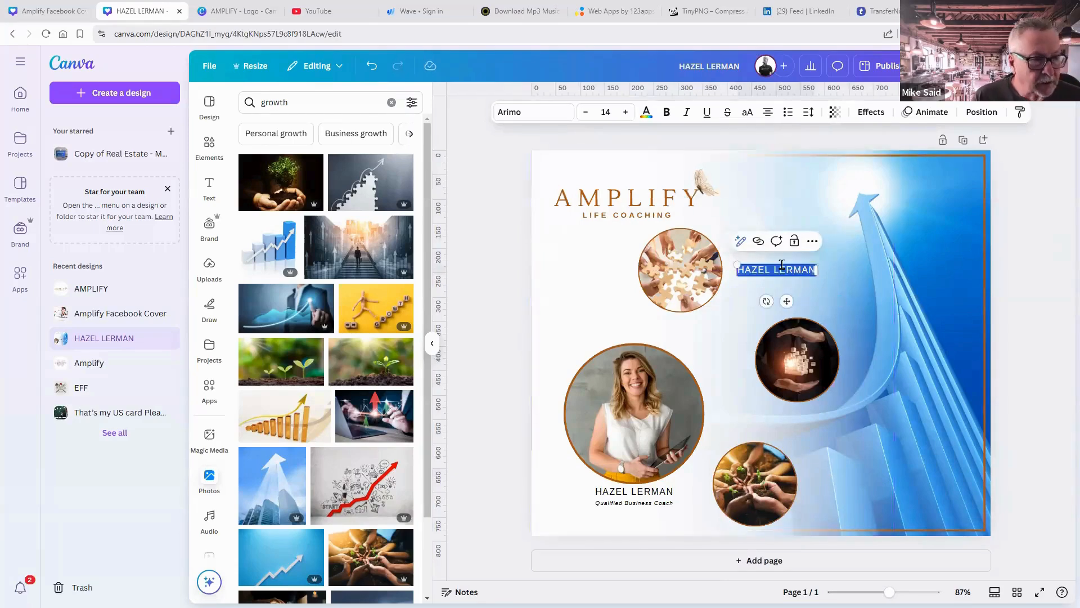
type("TEAM")
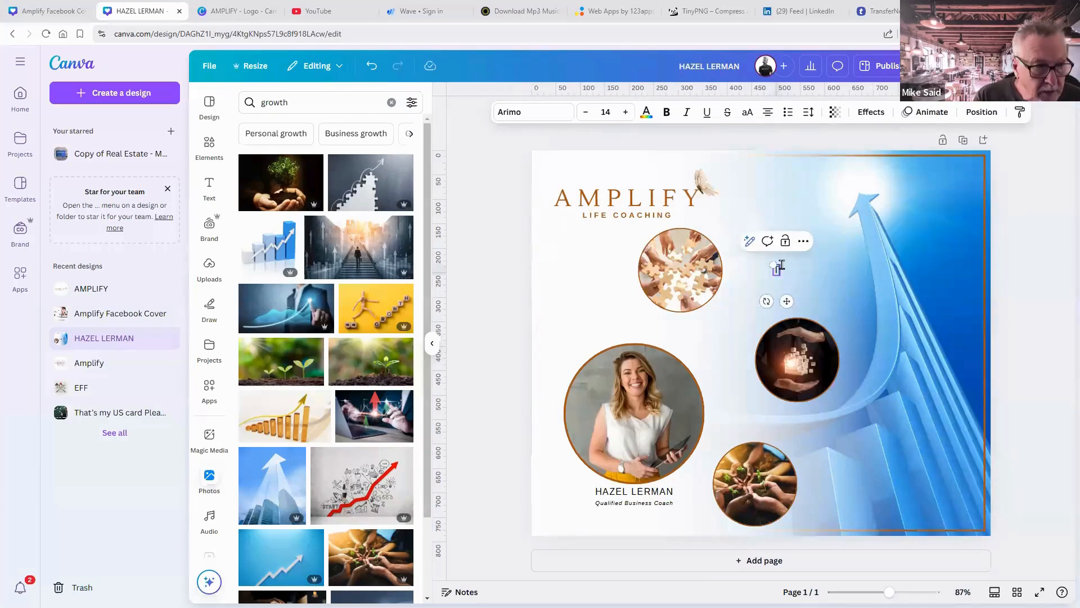
type(" BUILDING")
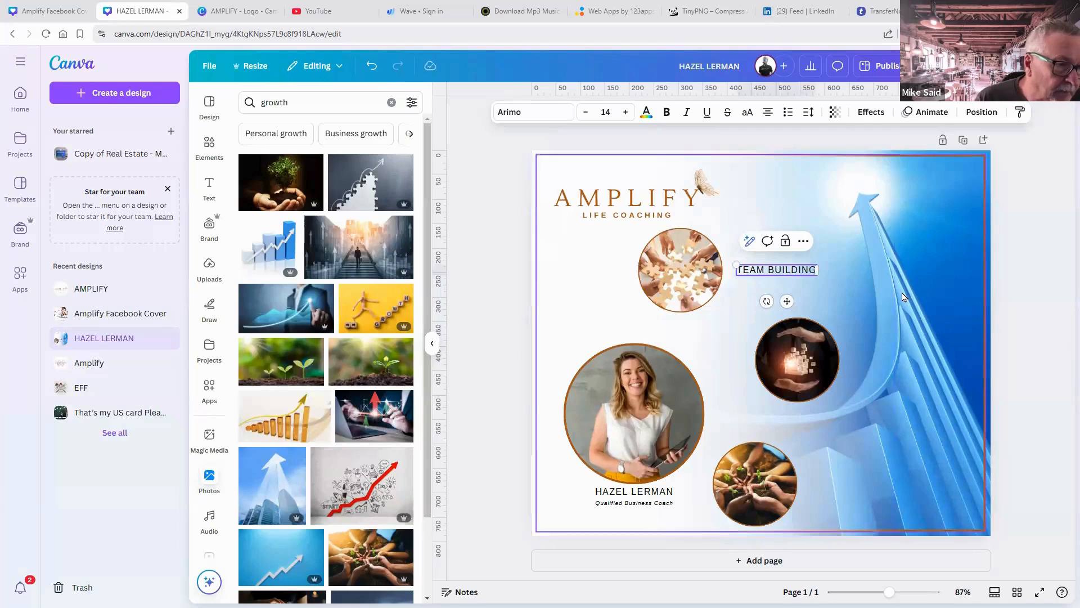
left_click(836, 282)
left_click(795, 274)
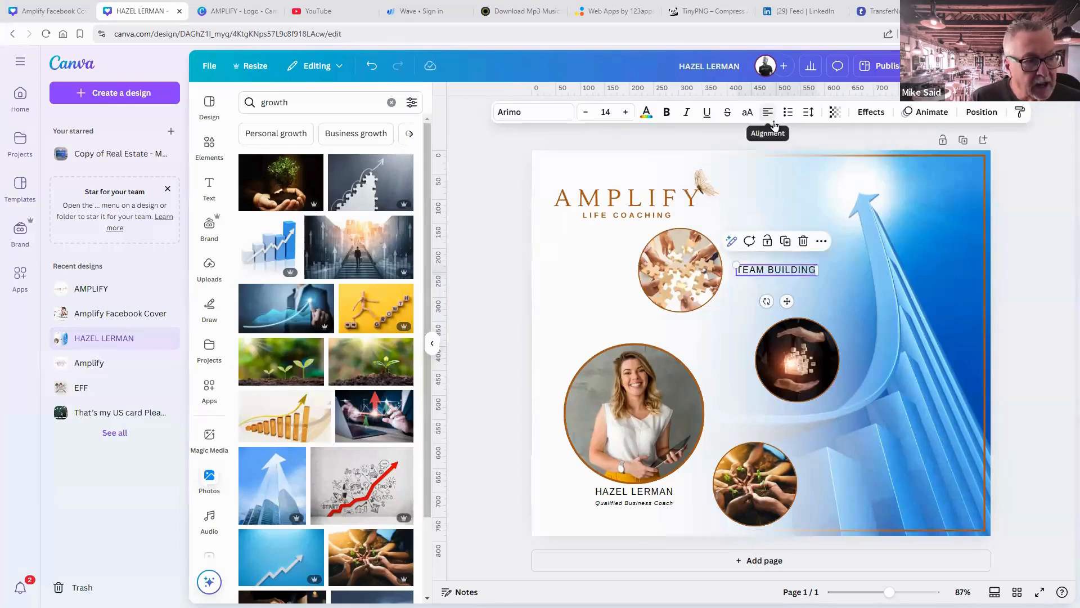
left_click(891, 270)
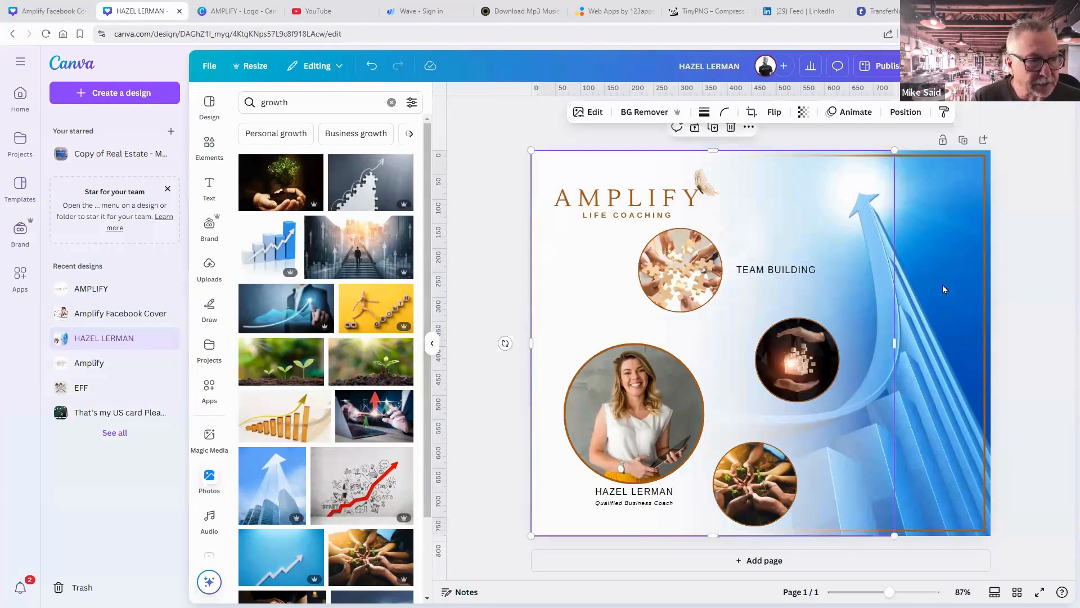
left_click(795, 274)
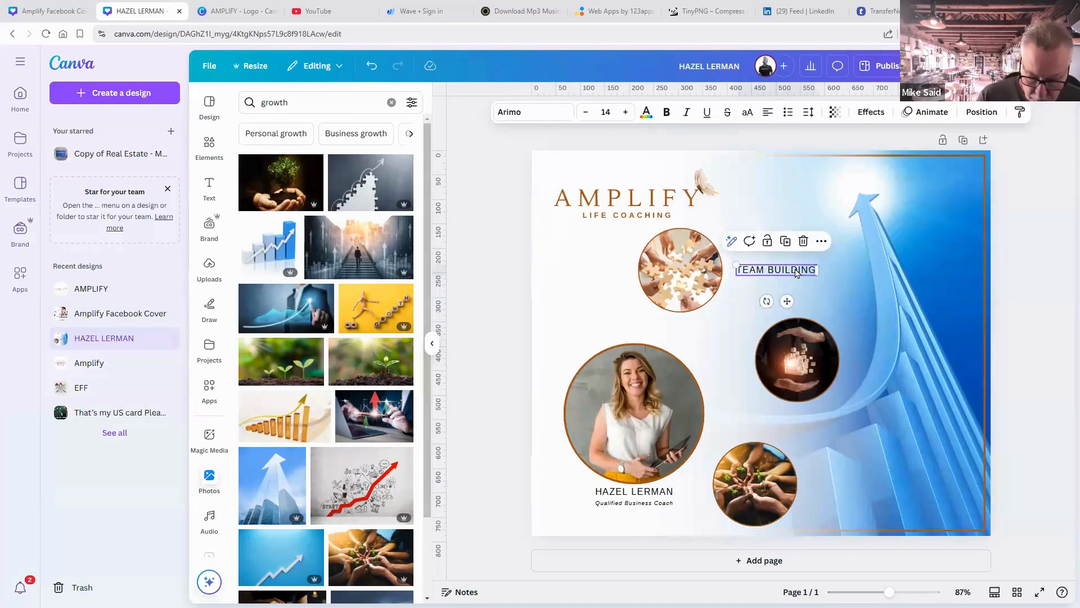
Duplicate the label beside the middle circle and change it to TRANSFORMATION.
key("ctrl+d")
left_click_drag(796, 278, 889, 356)
double_click(884, 359)
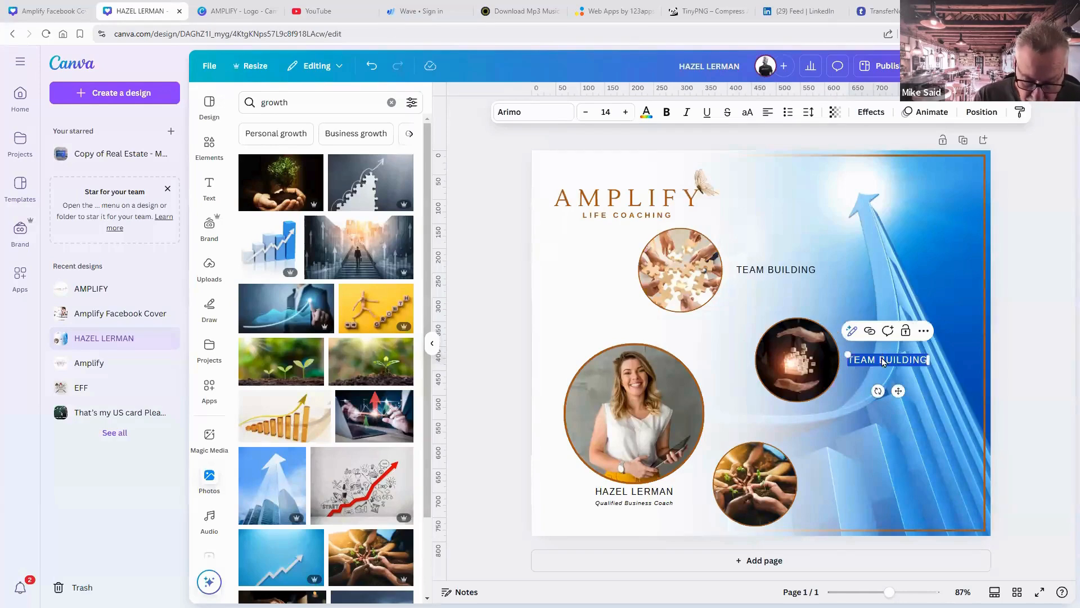
type("TRANSFORM")
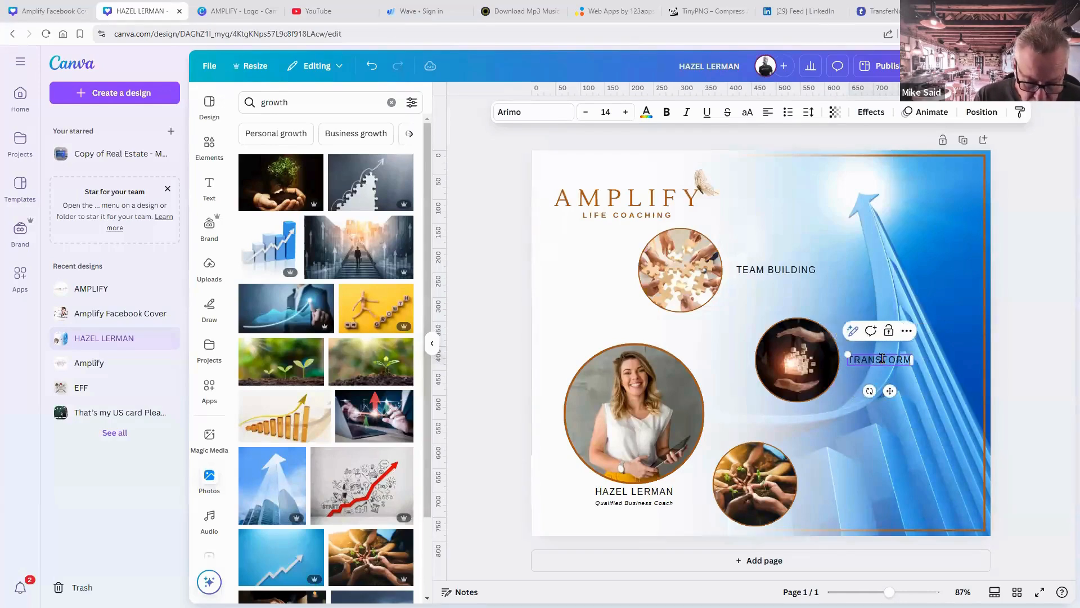
type("ATION")
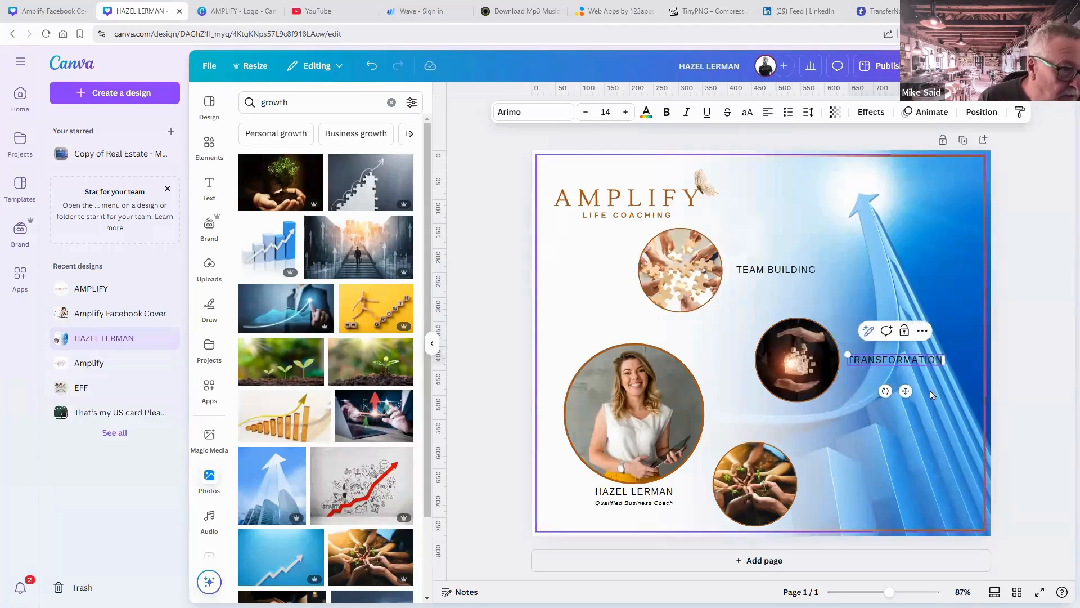
key("Escape")
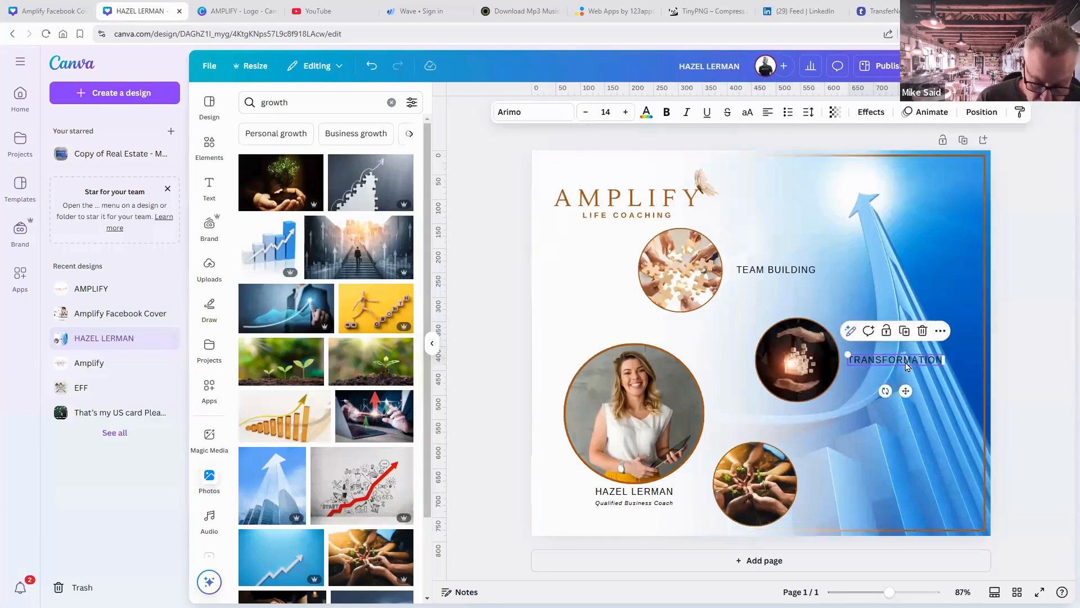
Duplicate the label beside the bottom circle and change it to GROWTH.
key("ctrl+d")
left_click_drag(904, 369, 856, 484)
double_click(856, 483)
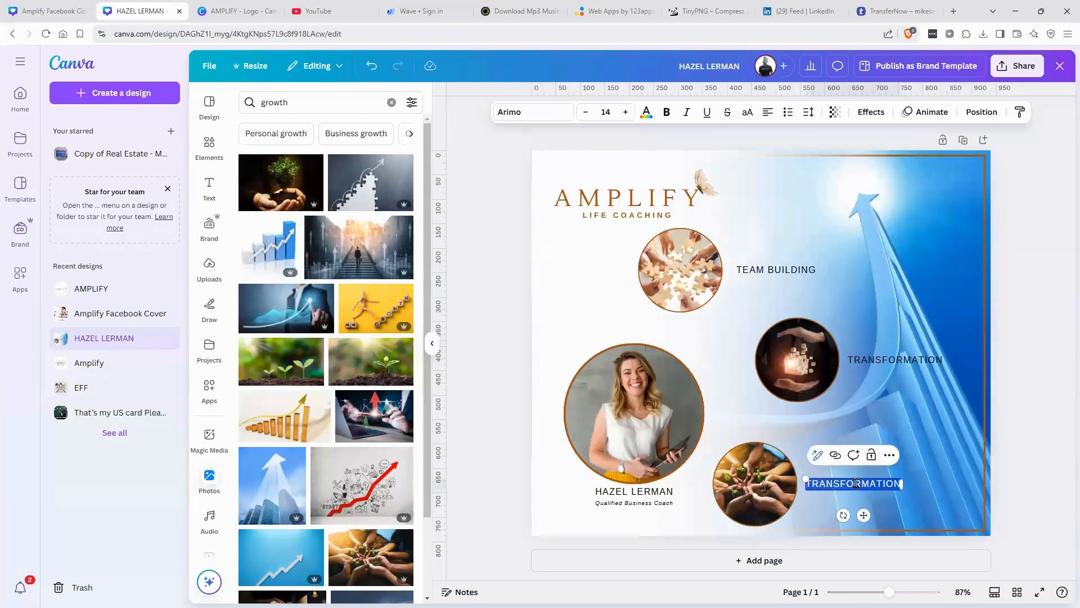
type("GROWTH")
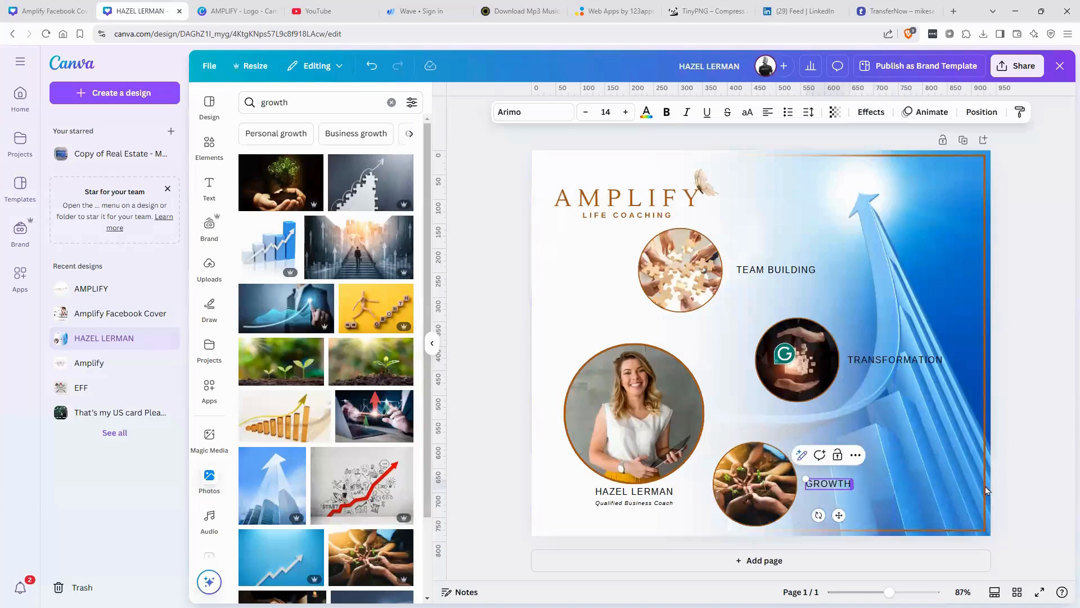
left_click(1054, 496)
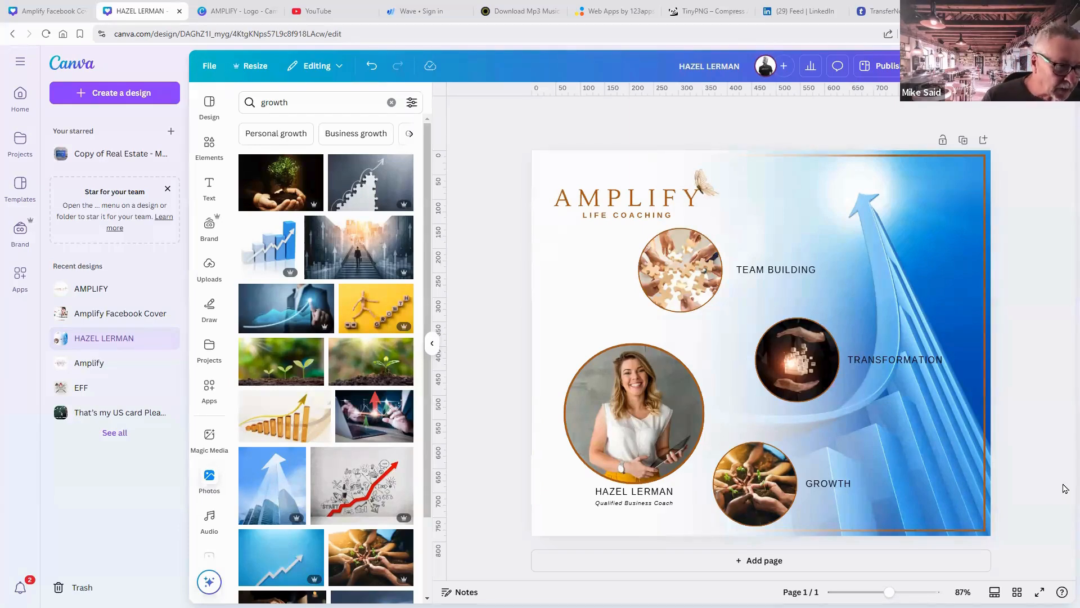
Group the three circle photos, their labels, the coach's photo, name and subtitle.
left_click(701, 280)
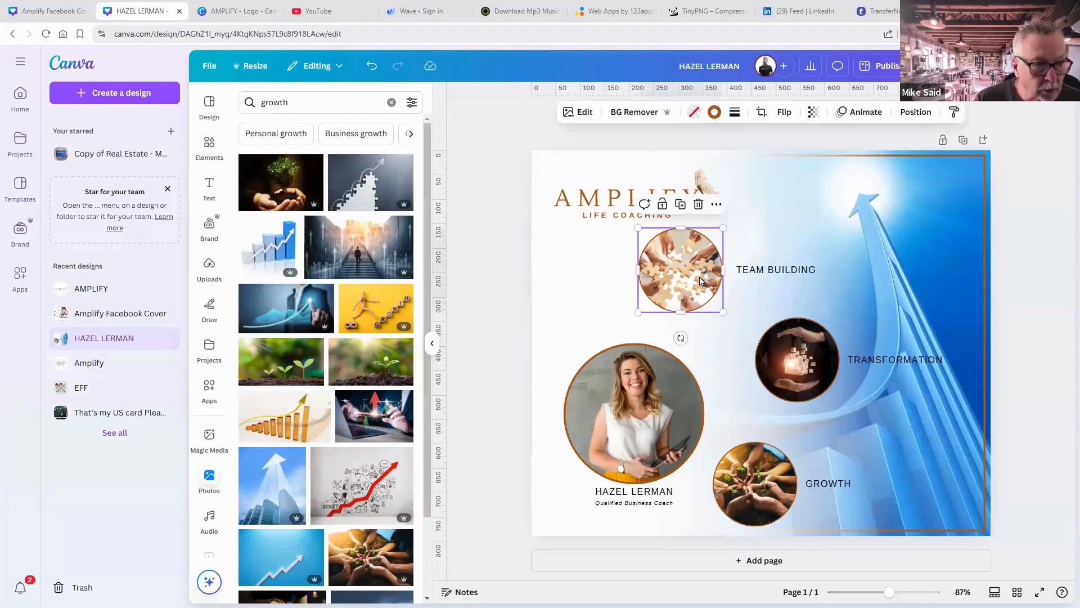
left_click(757, 271, "shift")
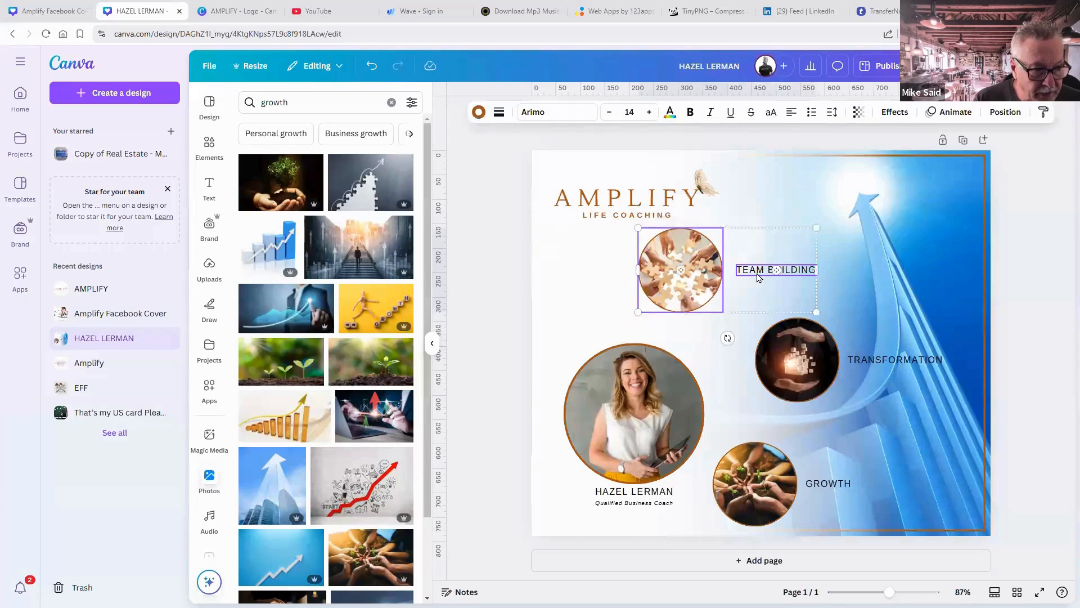
left_click(778, 340, "shift")
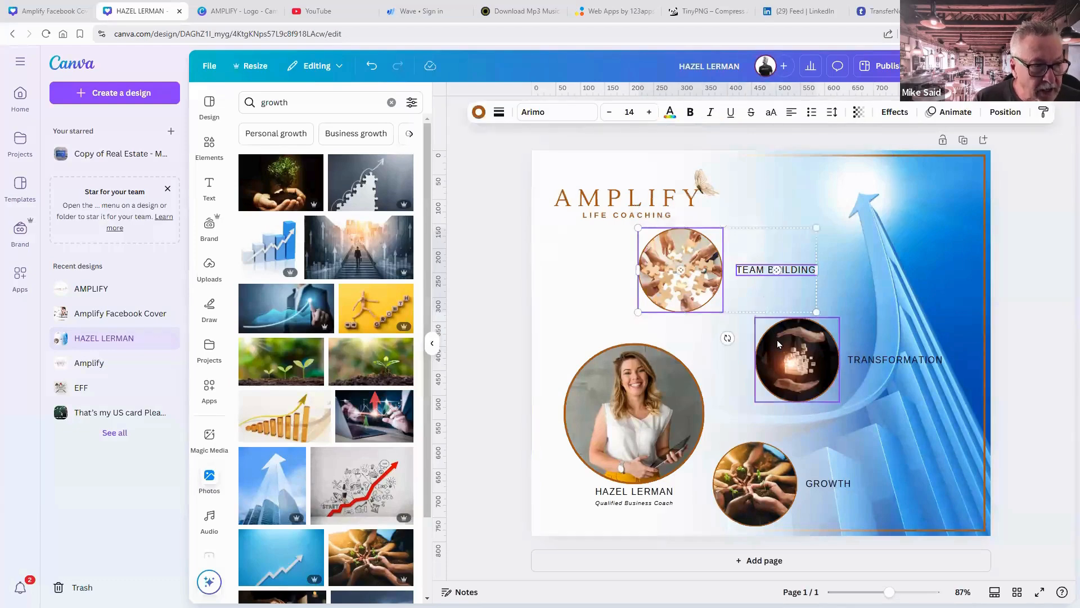
left_click(892, 364, "shift")
left_click(779, 471, "shift")
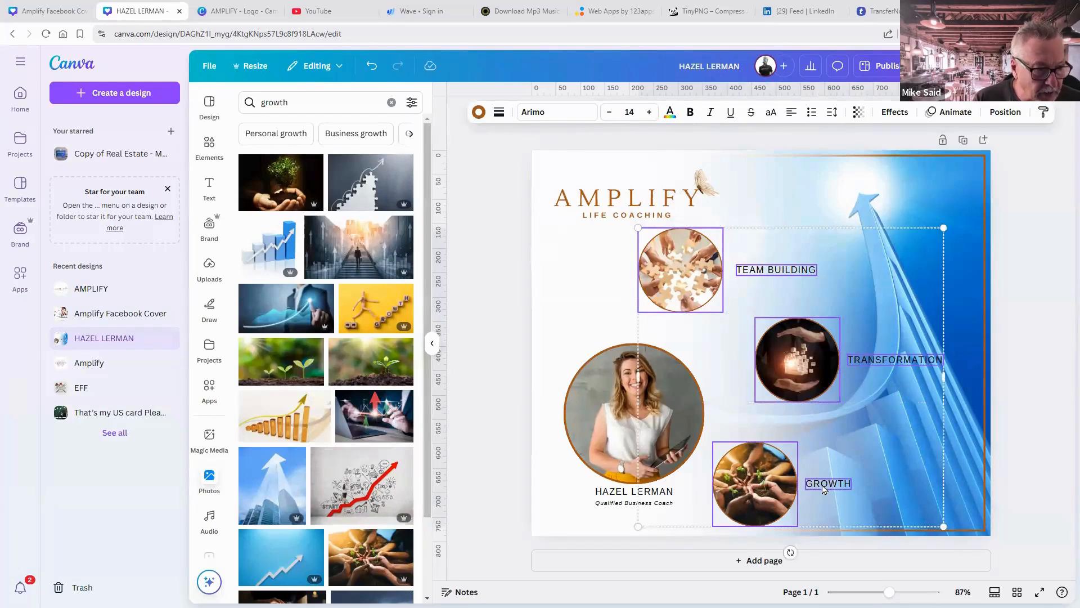
left_click(606, 433, "shift")
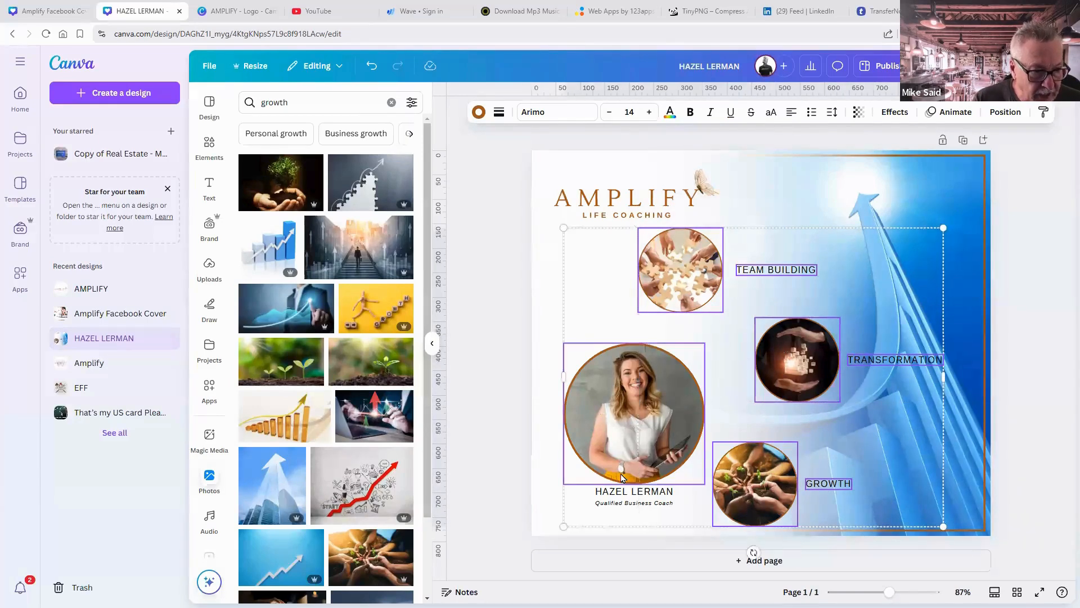
left_click(623, 494, "shift")
left_click(626, 504, "shift")
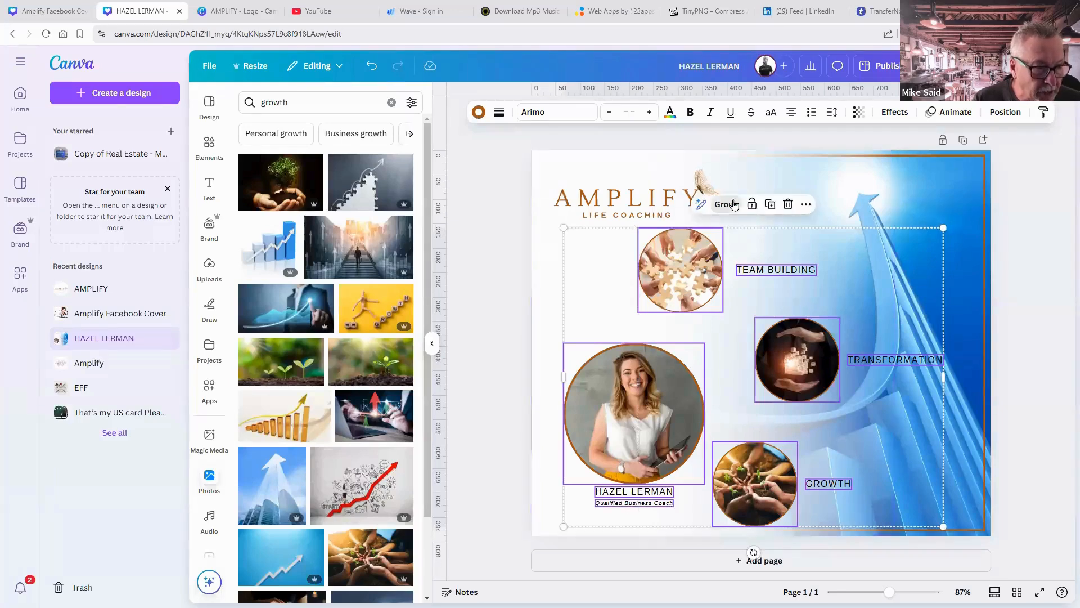
left_click(725, 204)
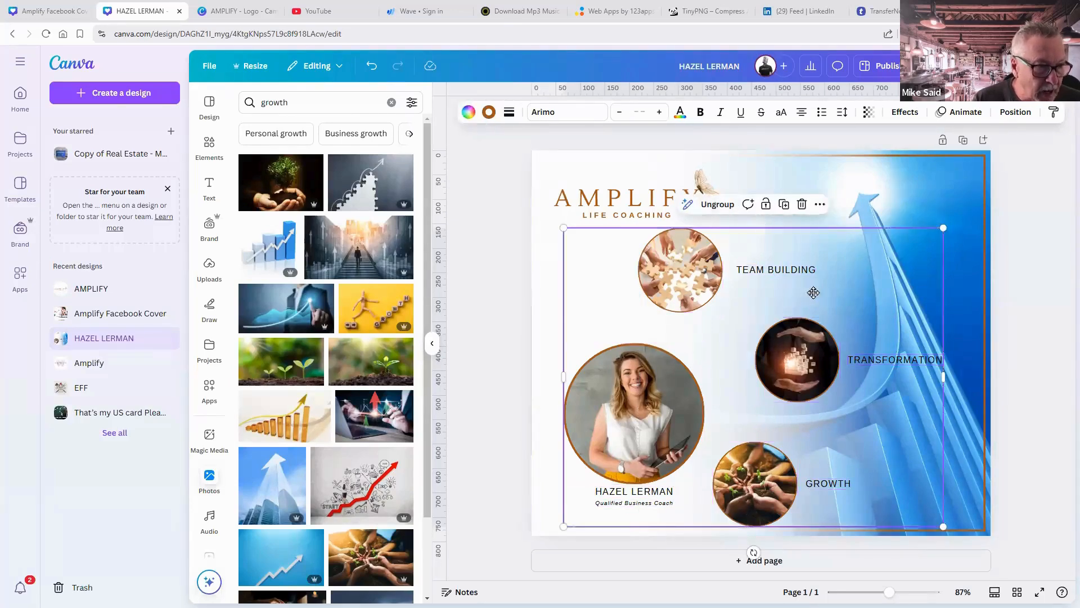
Enlarge the group and reposition it on the page.
mouse_move(808, 293)
left_mouse_down()
mouse_move(831, 293)
mouse_move(825, 303)
left_mouse_up()
left_click_drag(992, 228, 1029, 214)
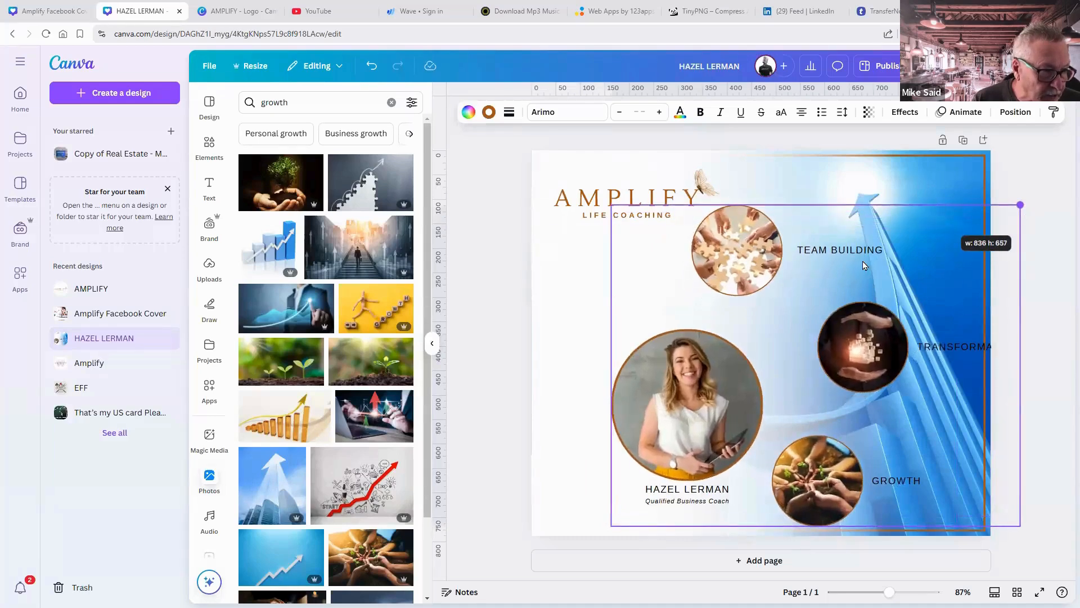
left_click_drag(863, 263, 838, 259)
Shrink the AMPLIFY logo slightly and nudge the group left inside the border.
left_click(693, 212)
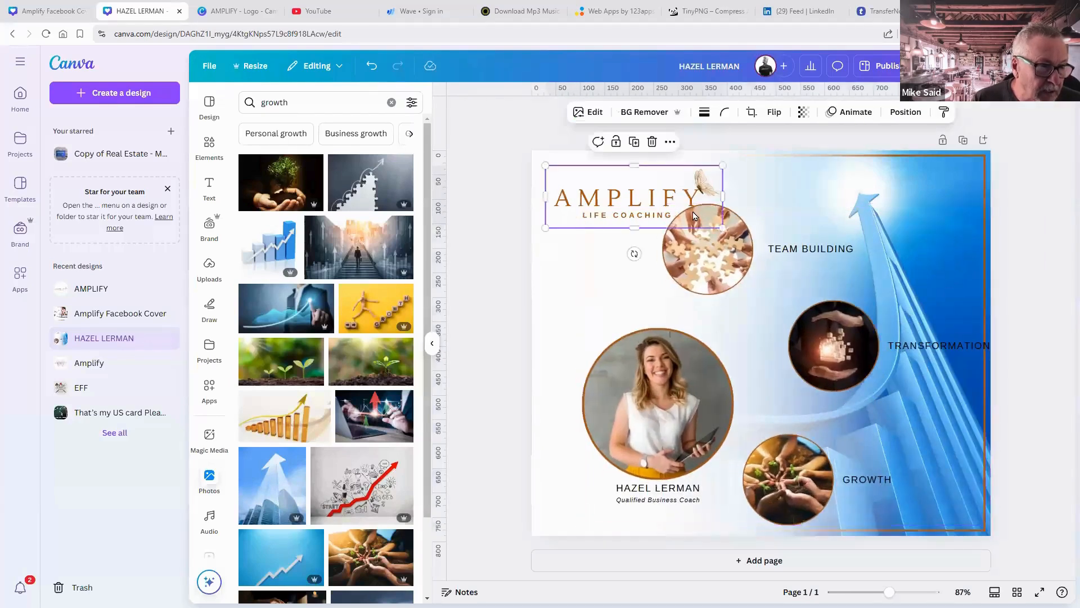
left_click_drag(722, 226, 692, 203)
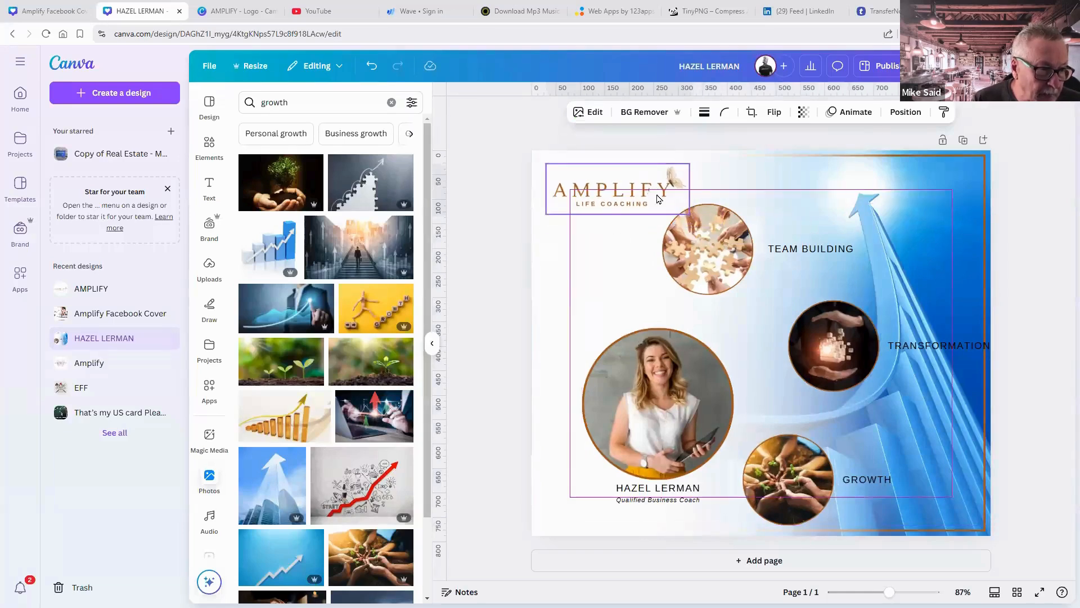
left_click(1010, 283)
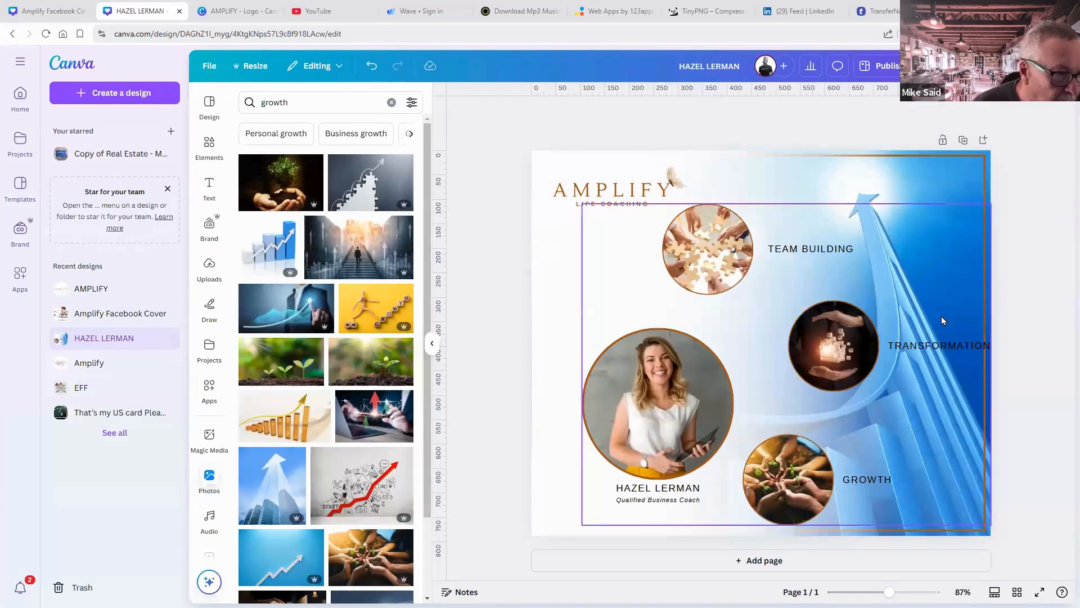
left_click_drag(942, 321, 932, 316)
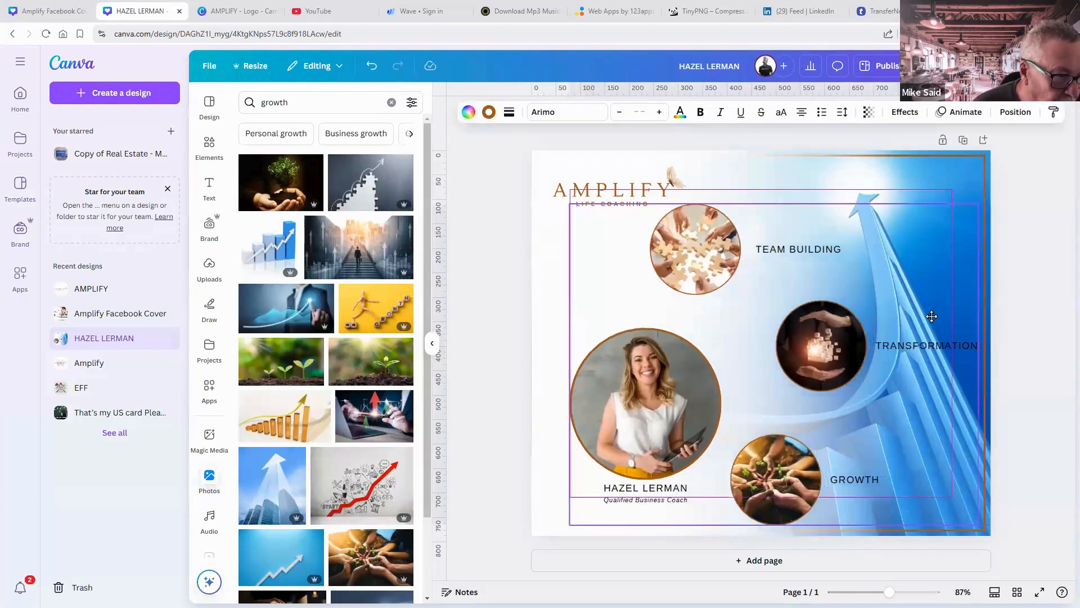
left_click(1041, 339)
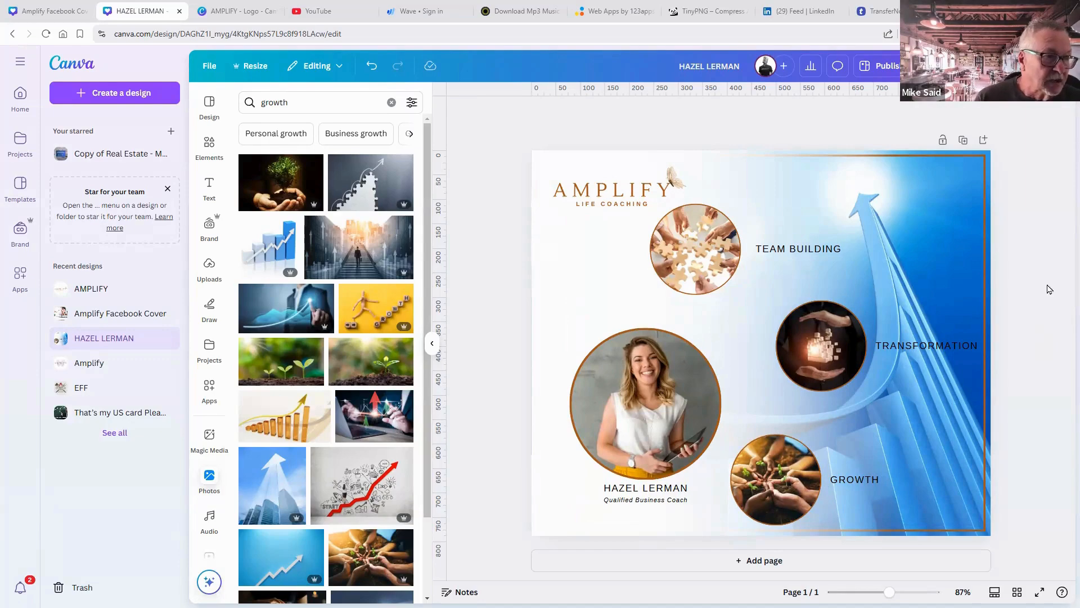
Duplicate the page as Page 2 and ungroup its elements.
left_click(964, 141)
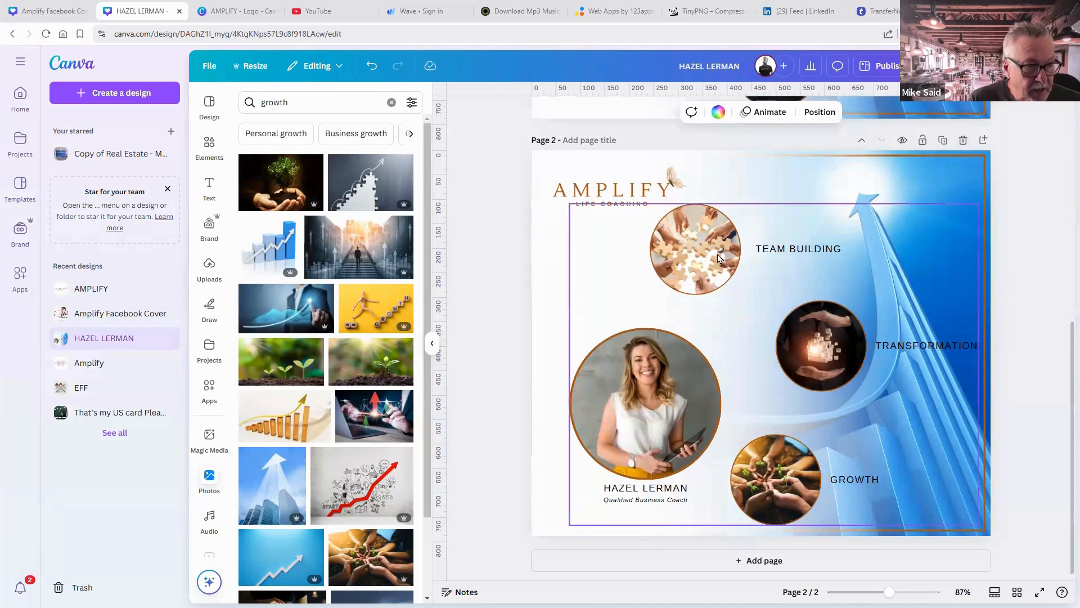
left_click(718, 259)
left_click(680, 180)
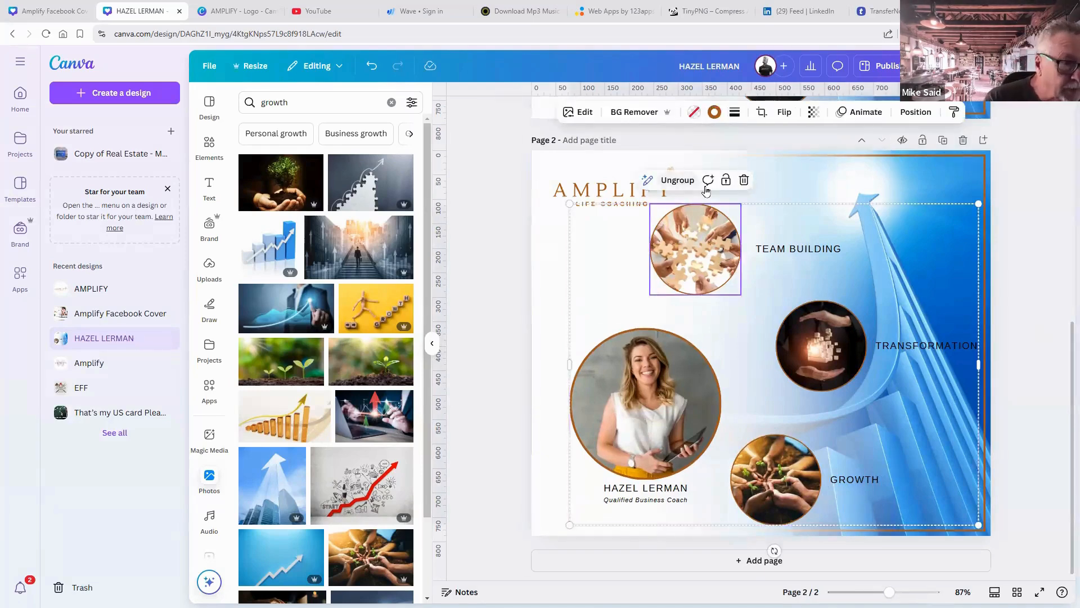
left_click(817, 275)
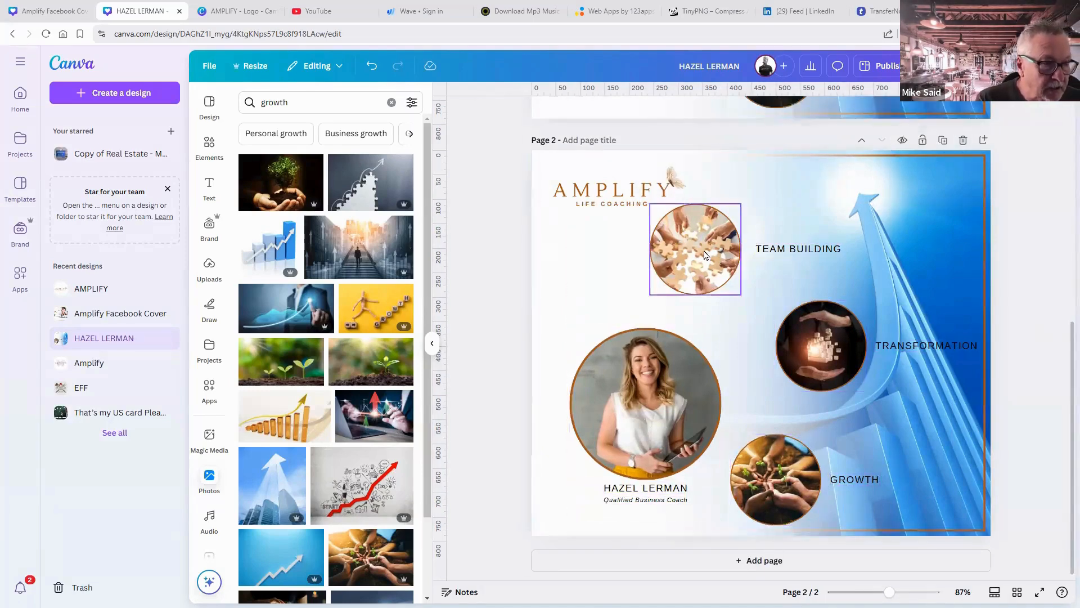
Delete the team-building circle and label, undoing edits to restore the white fade.
left_click(706, 255)
key("Delete")
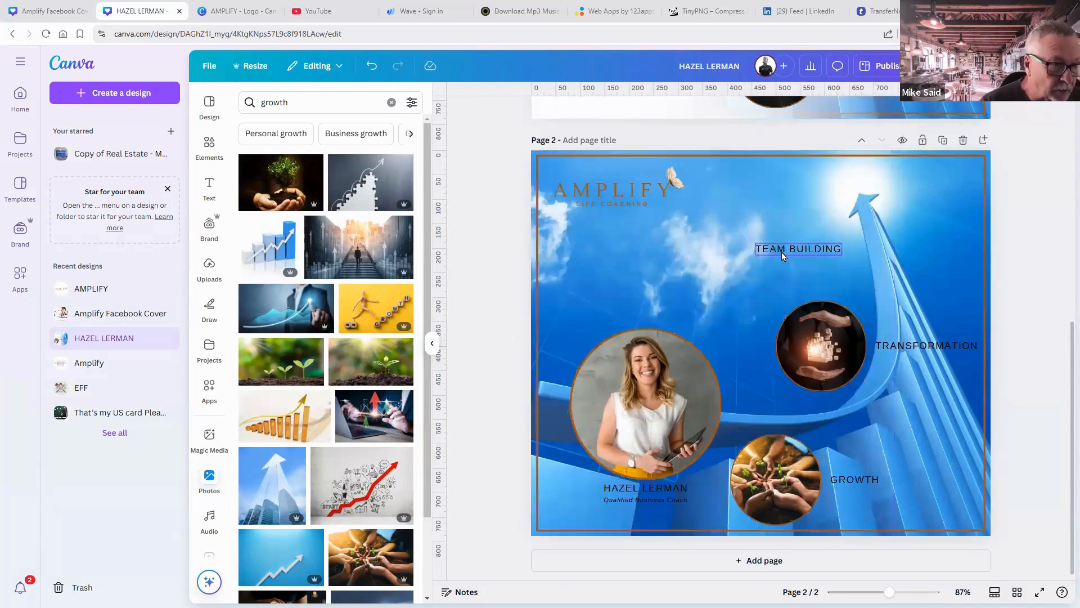
left_click(782, 255)
key("Delete")
key("ctrl+z")
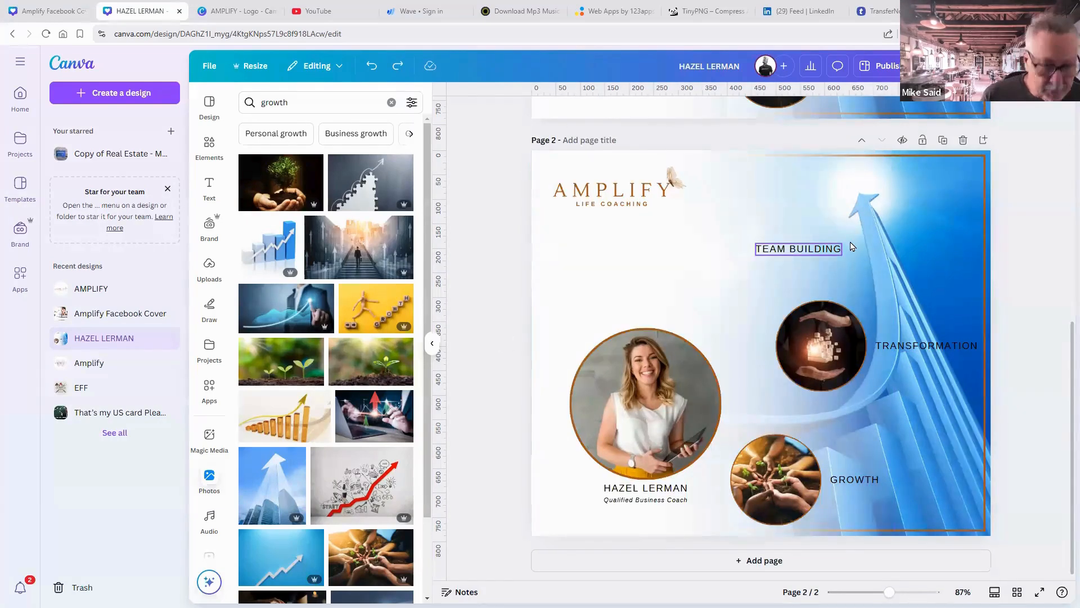
key("ctrl+z")
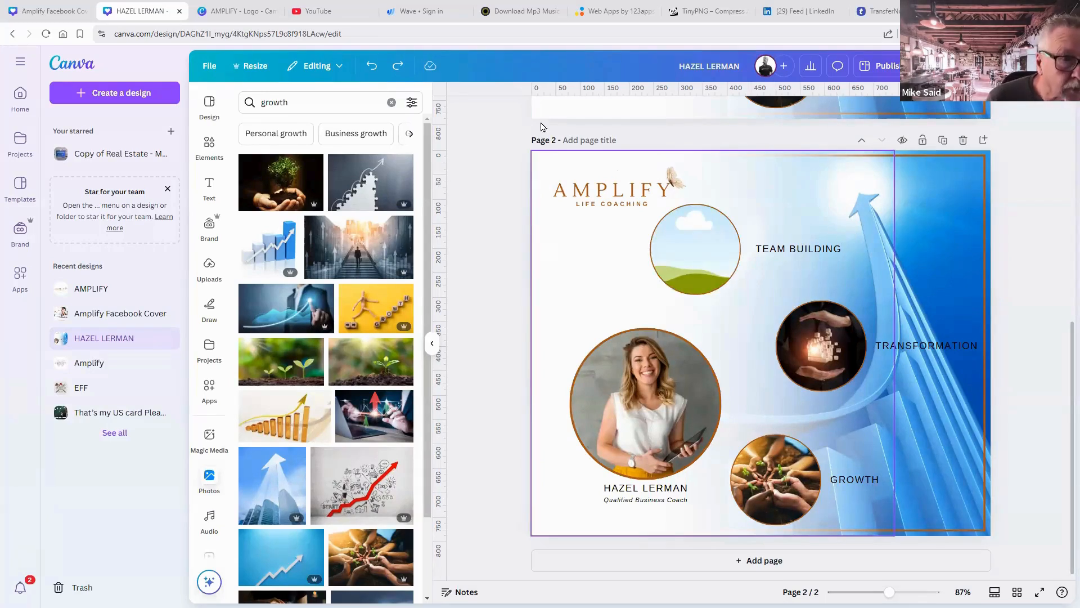
left_click(398, 67)
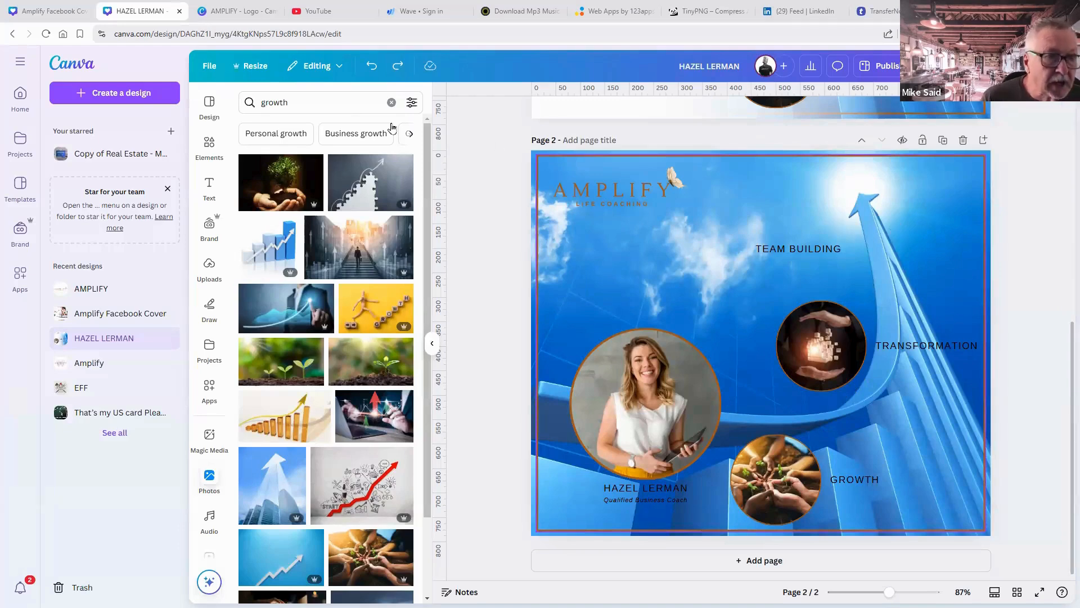
left_click(371, 67)
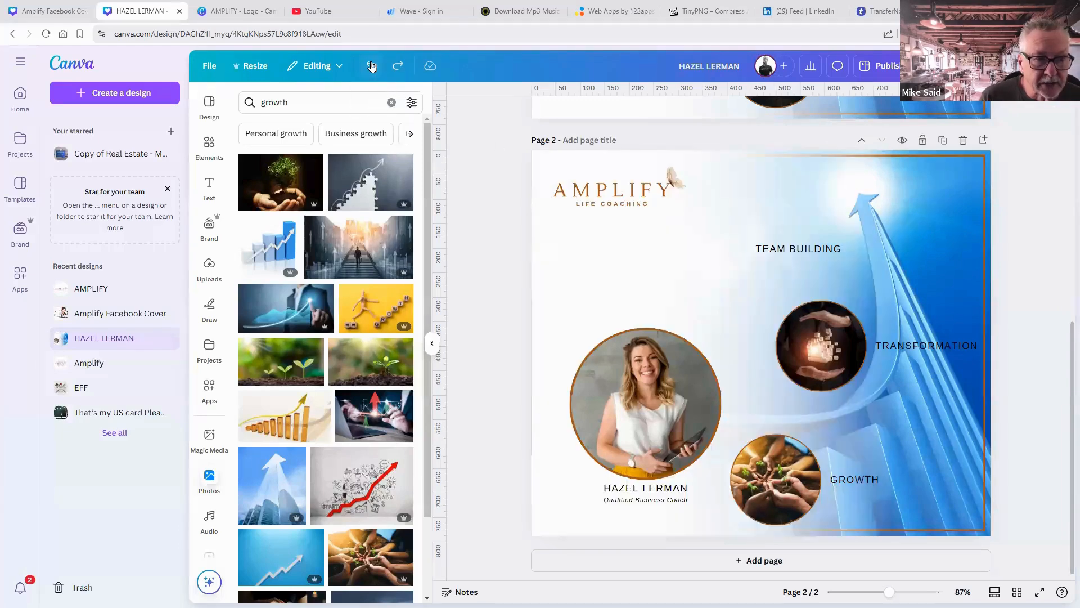
left_click(371, 67)
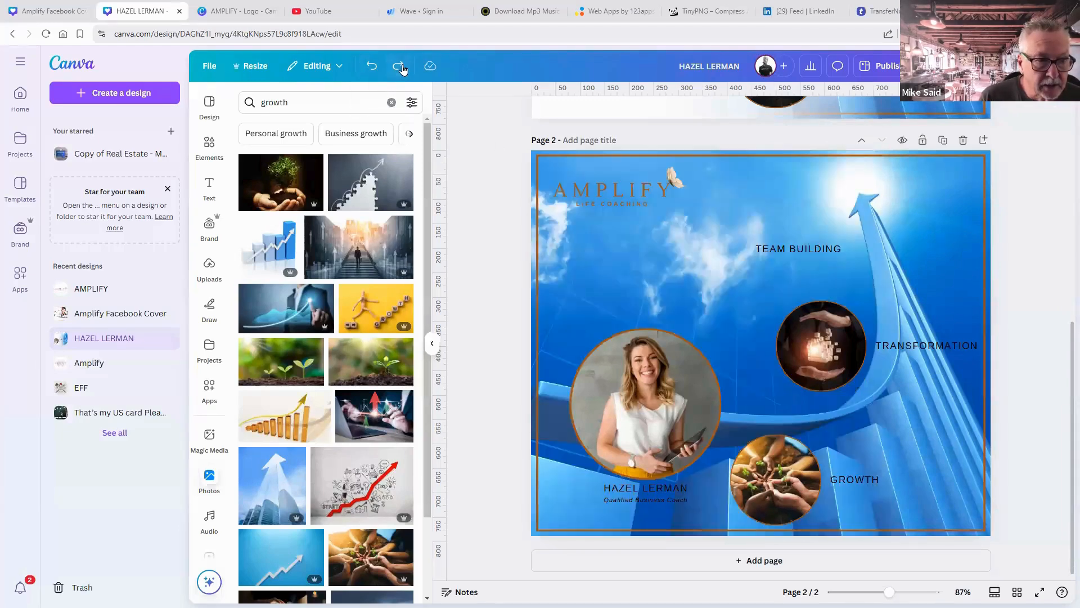
left_click(372, 66)
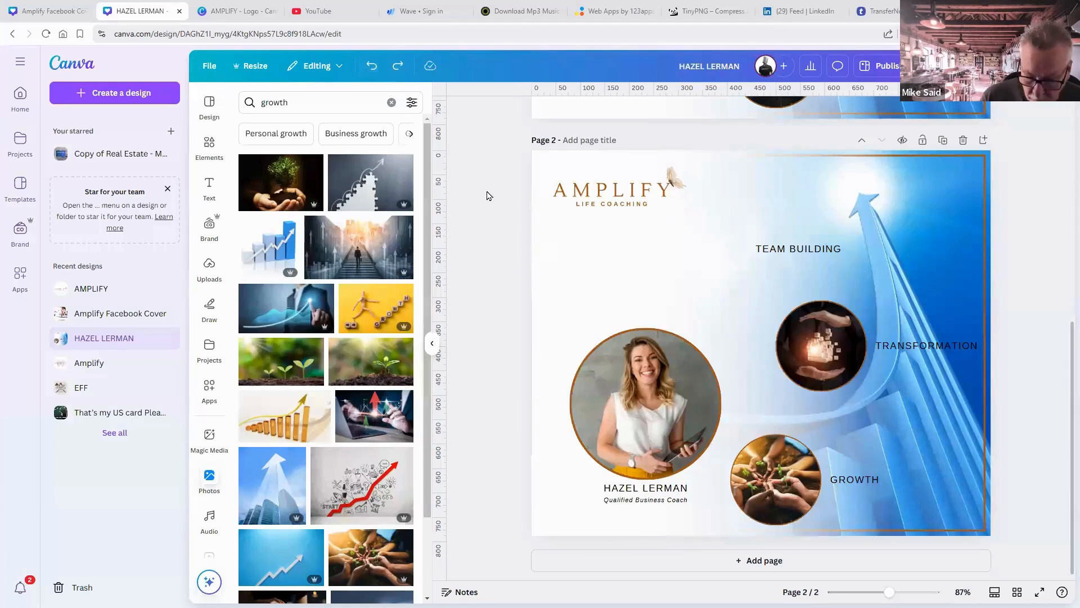
key("ctrl+z")
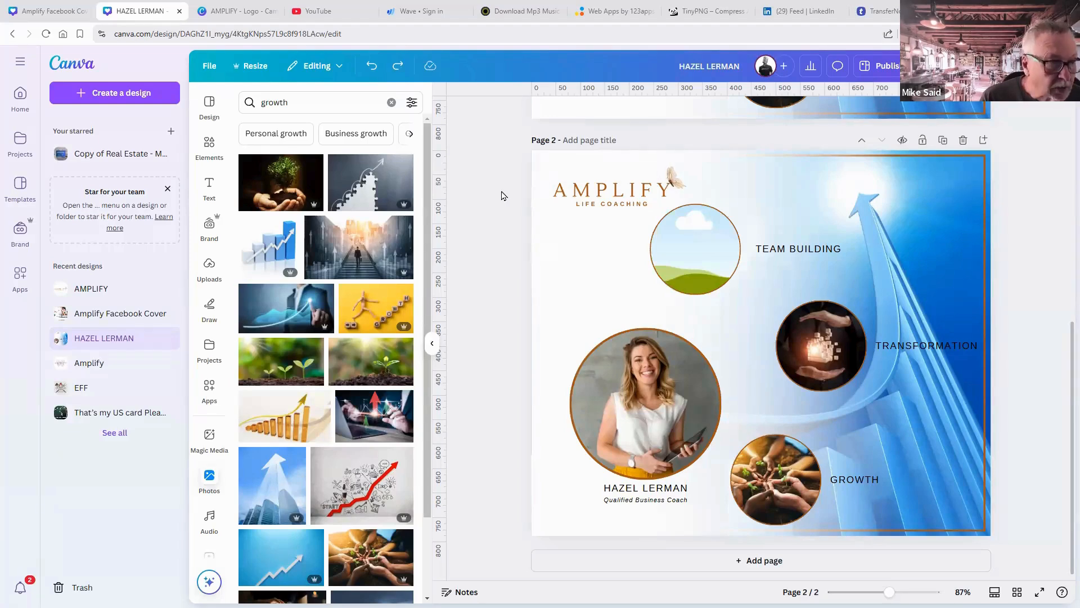
Delete the empty circle frame plus the TRANSFORMATION and GROWTH circles and labels.
left_click(710, 247)
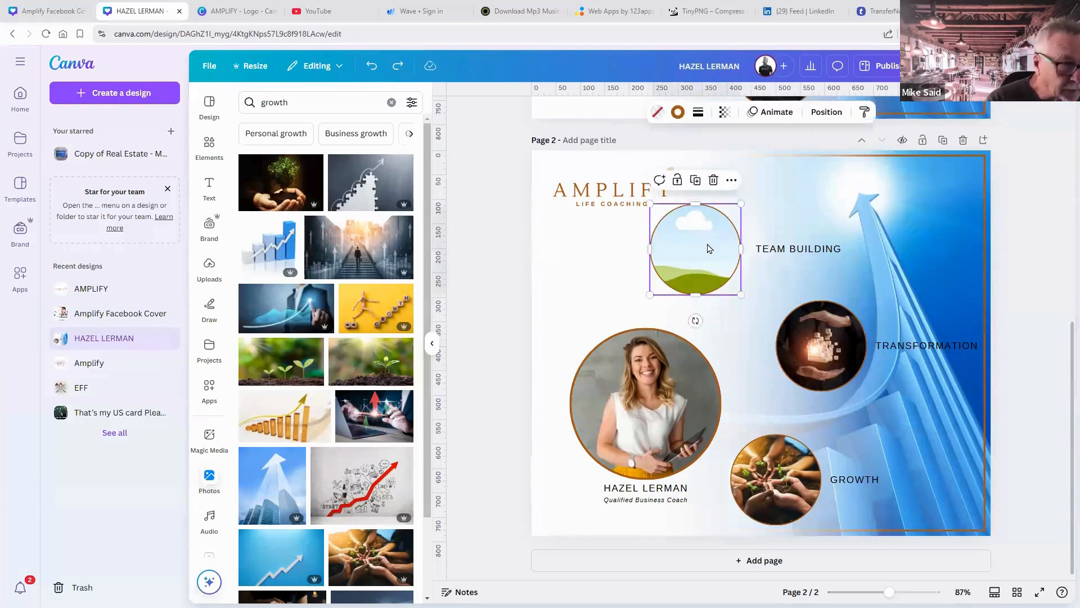
key("Delete")
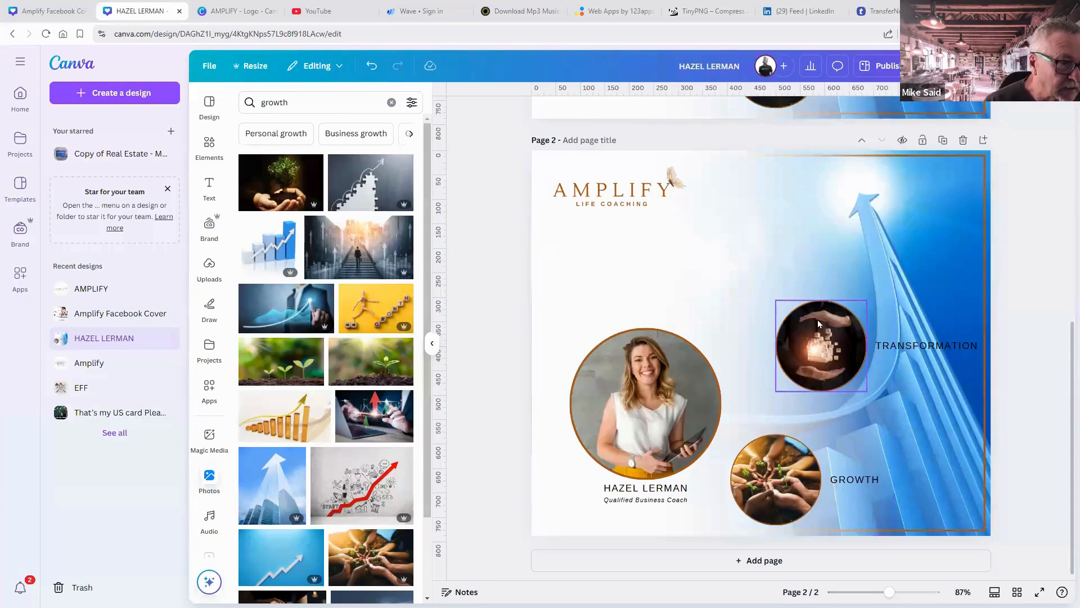
left_click(818, 320)
key("Delete")
key("Delete")
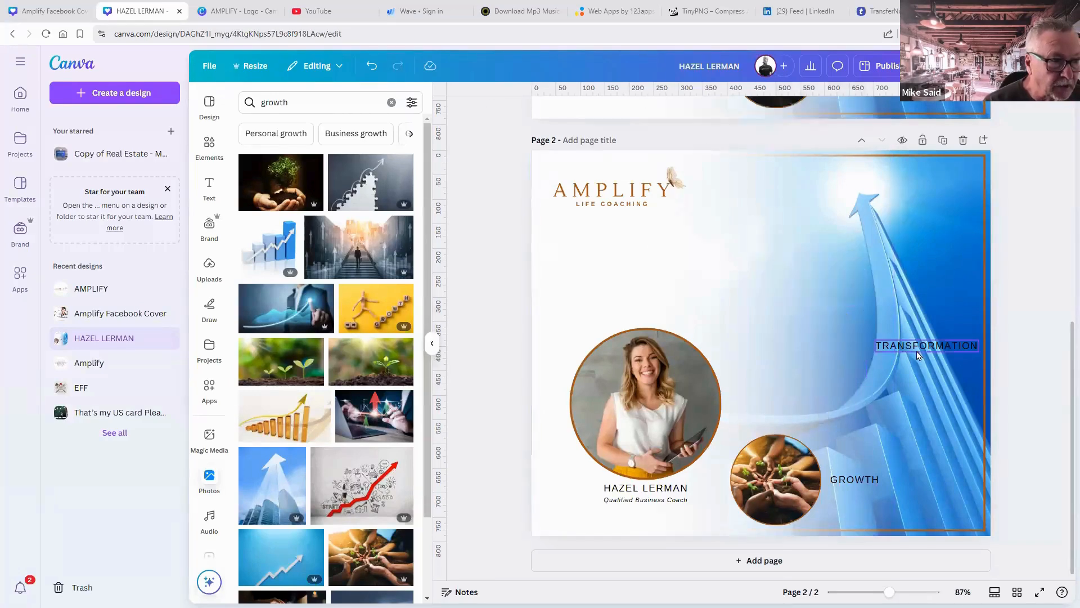
left_click(920, 349)
key("Delete")
left_click(786, 445)
key("Delete")
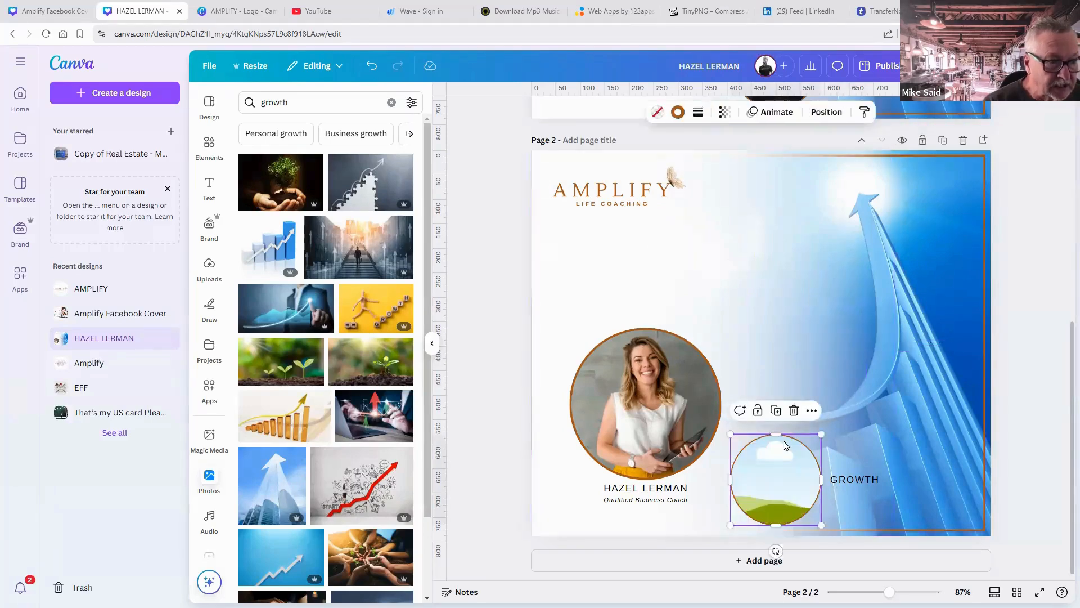
key("Delete")
left_click(840, 479)
key("Delete")
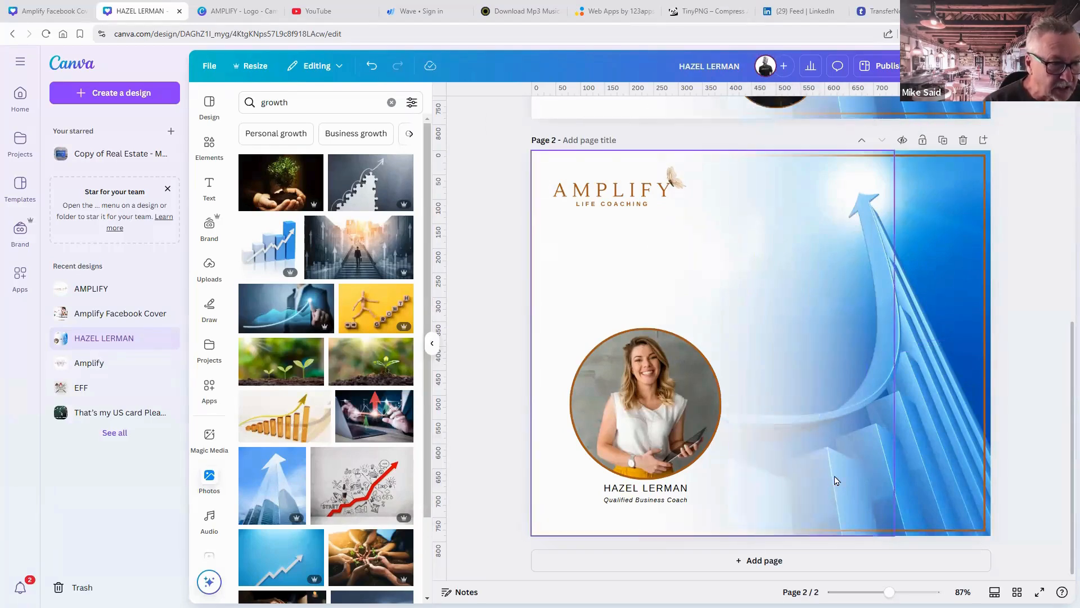
Group the coach's photo with her name and title, then shrink it toward the lower left.
left_click(666, 428)
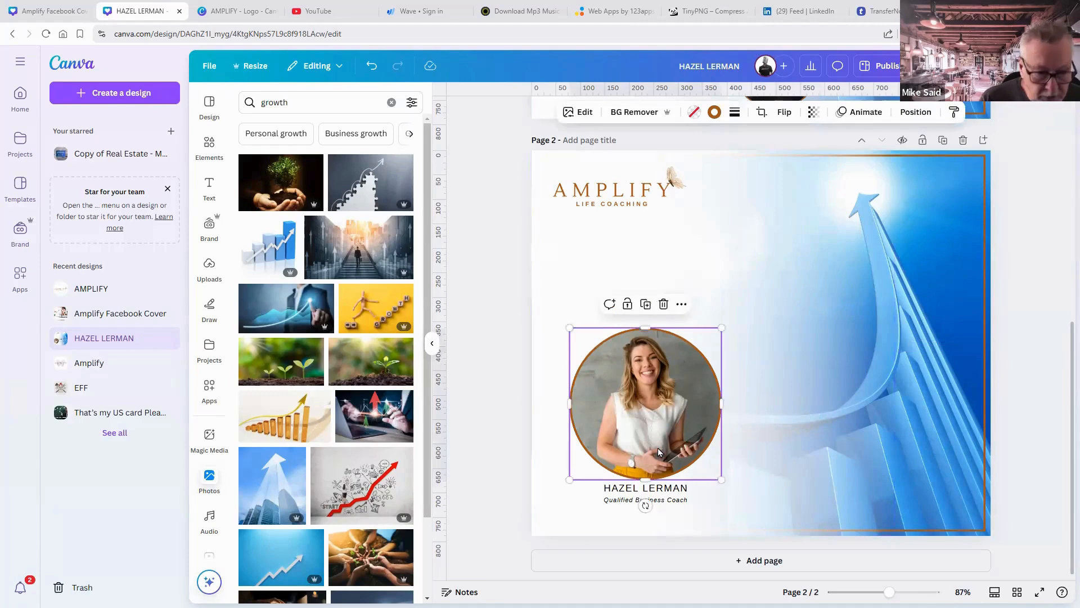
left_click(657, 502, "shift")
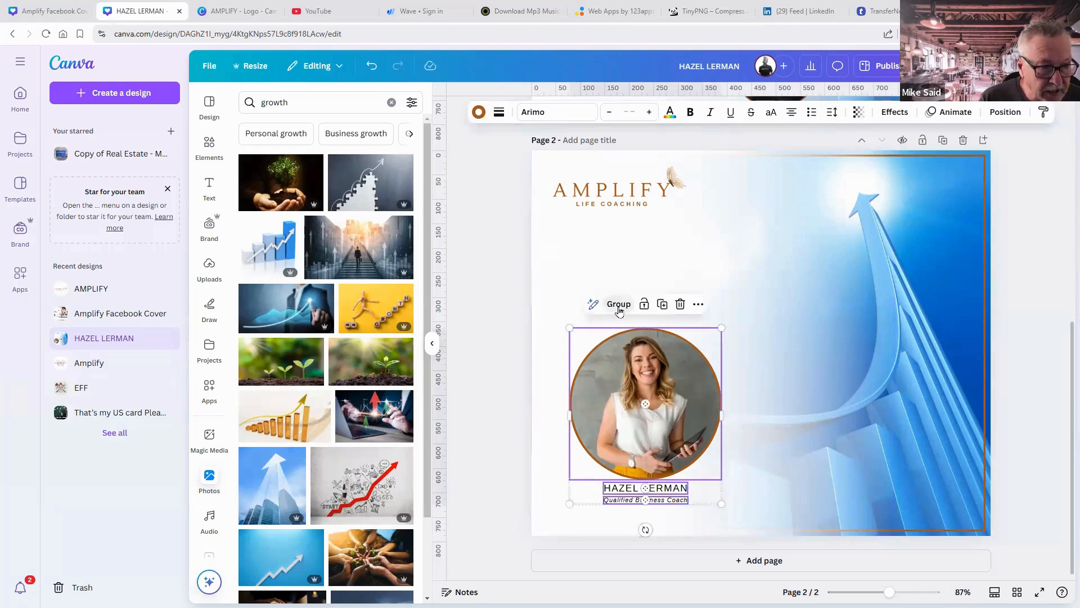
left_click(618, 304)
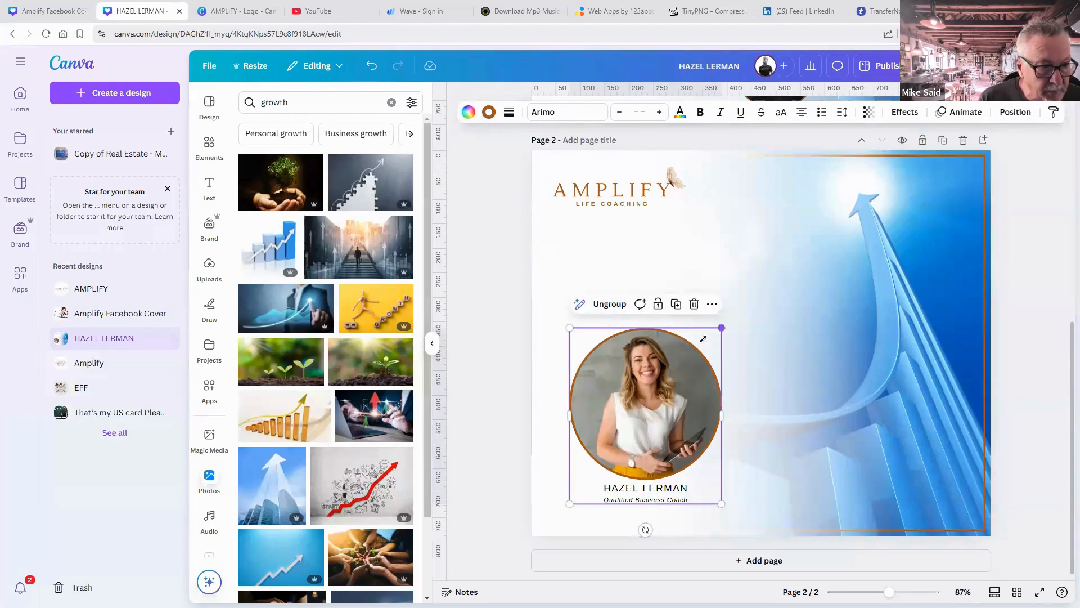
left_click_drag(719, 329, 651, 378)
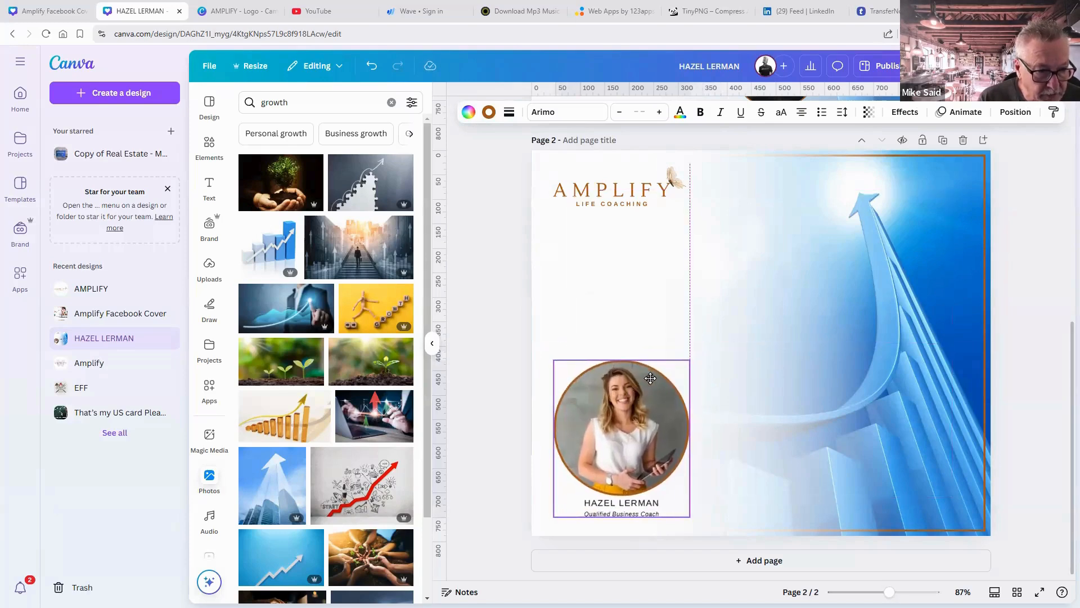
left_click(829, 378)
left_click(1012, 410)
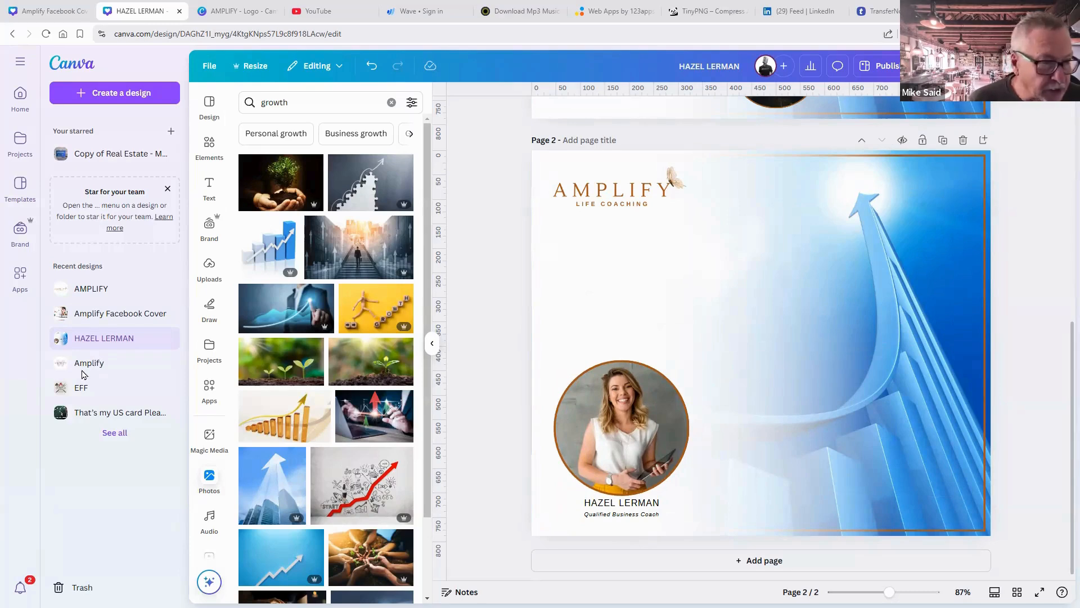
Replace the 'growth' photo search with a search for 'change'.
left_click(295, 102)
left_click_drag(293, 101, 248, 101)
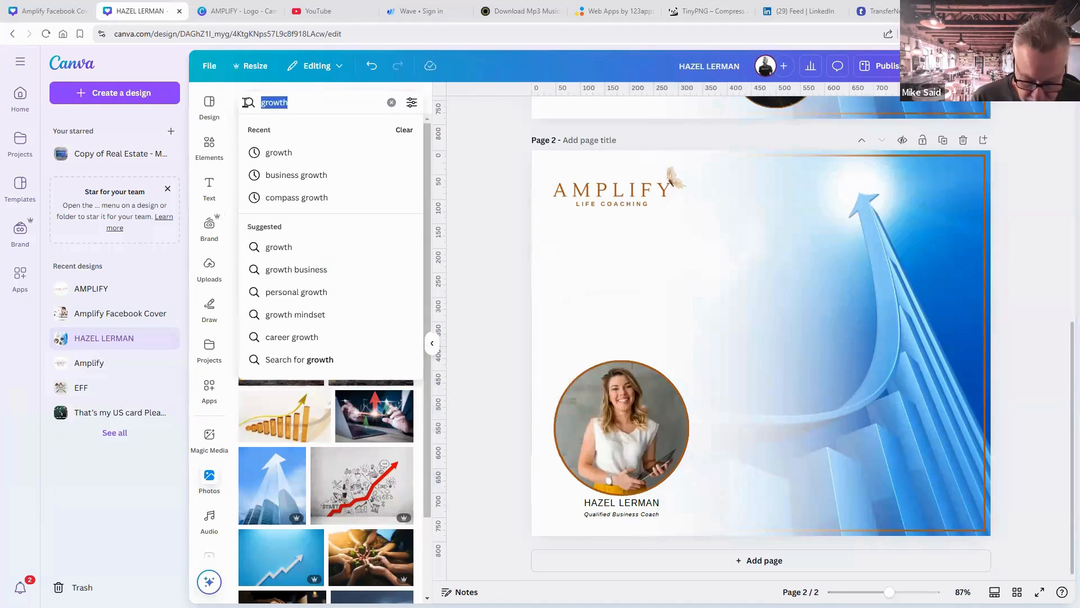
type("change")
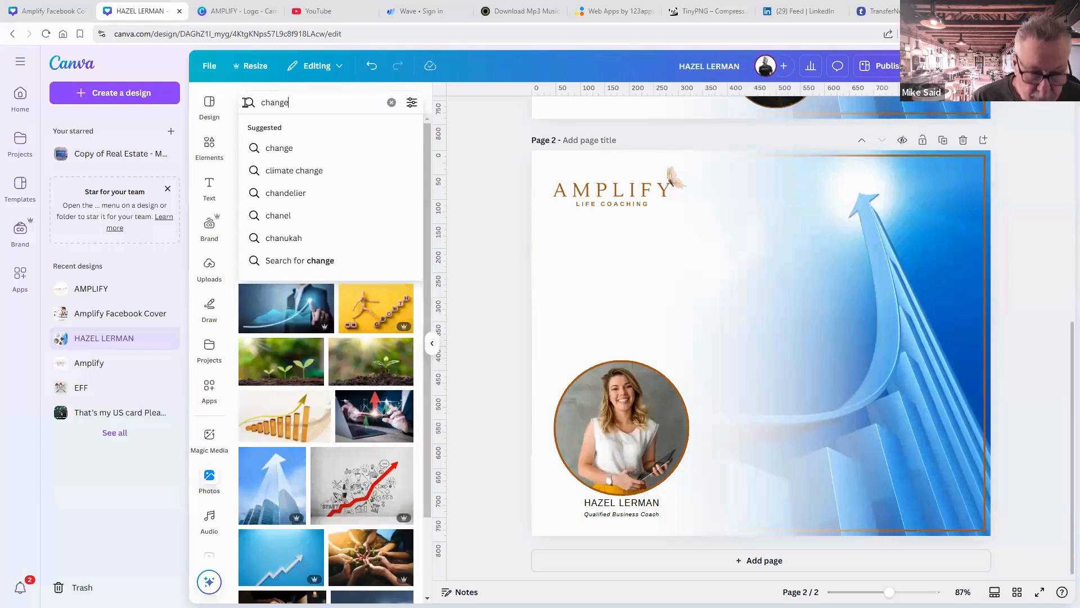
key("Return")
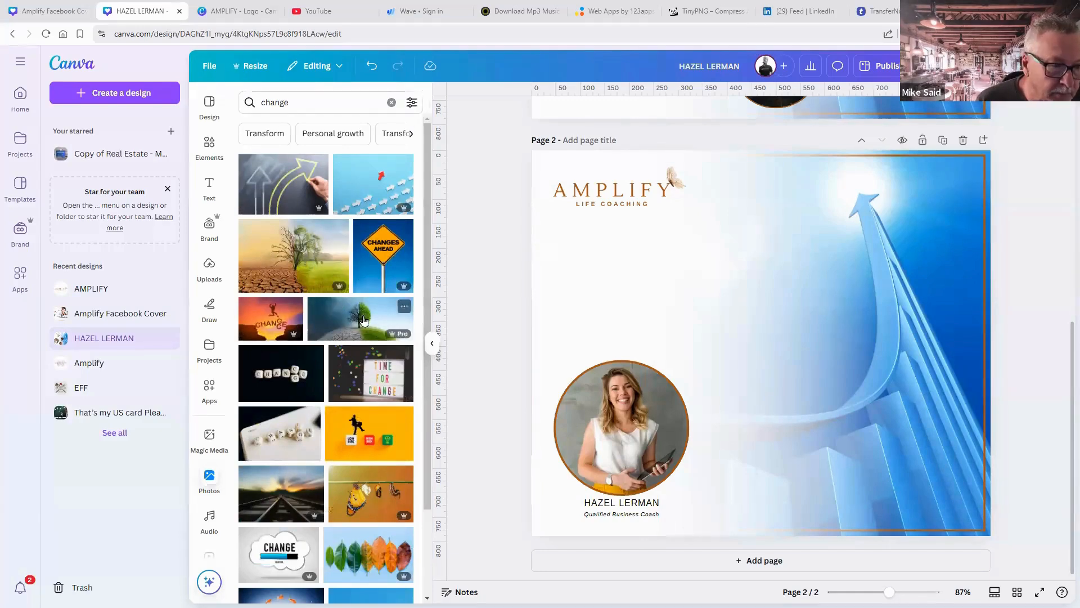
Set the split dry-and-green tree photo as page 2's background, shifted right behind the logo and portrait.
left_click(363, 320)
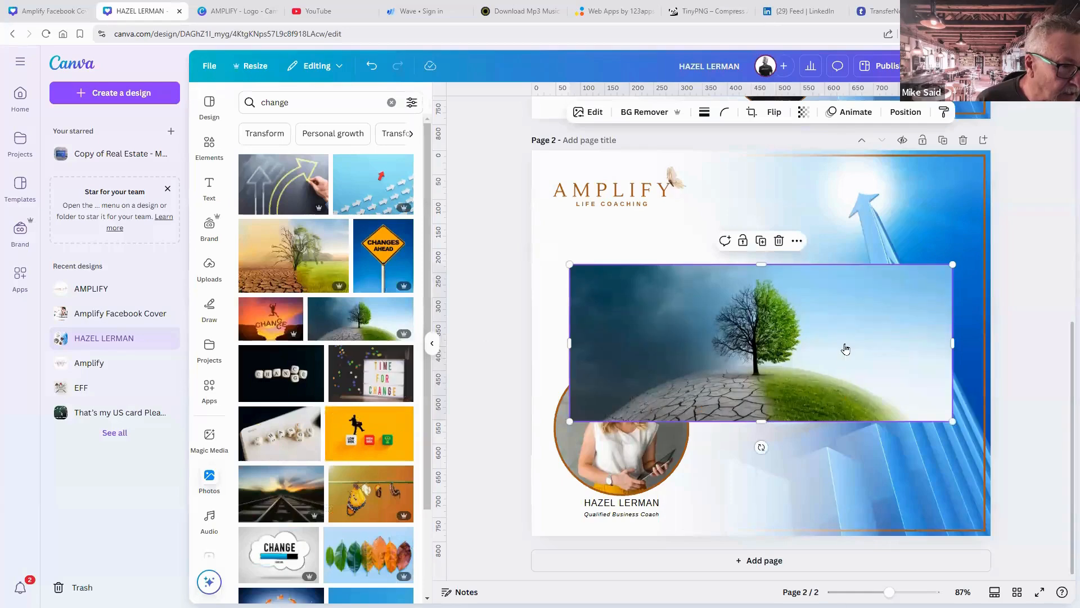
right_click(847, 349)
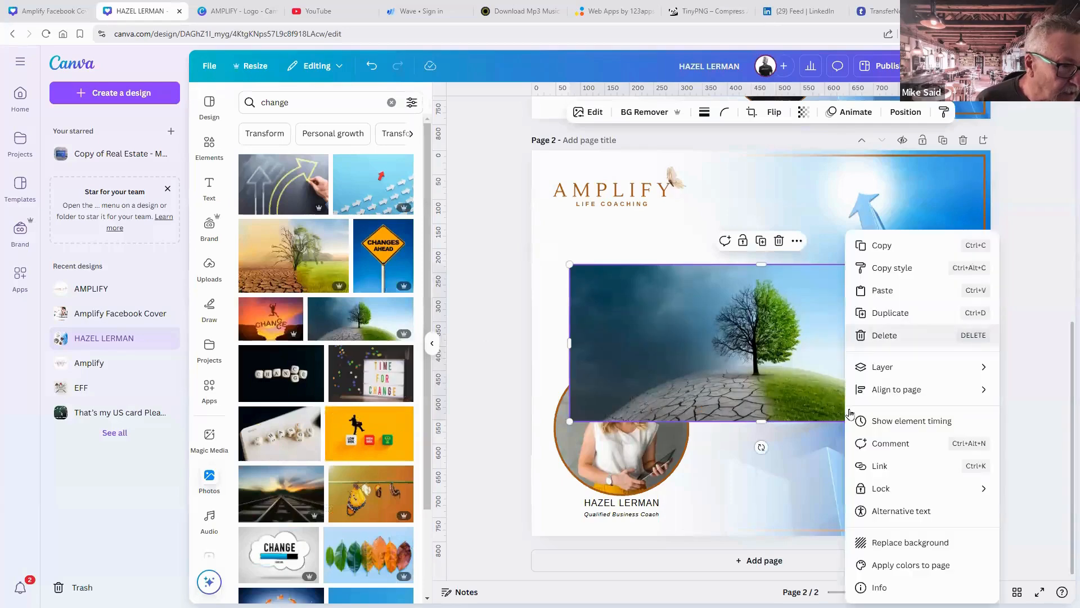
left_click(880, 543)
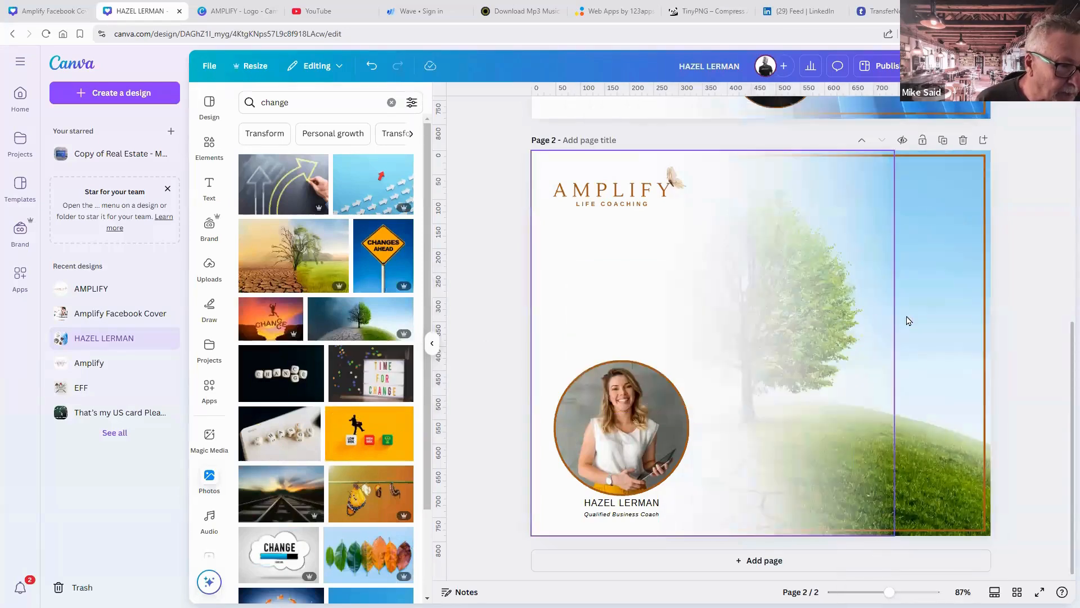
double_click(985, 325)
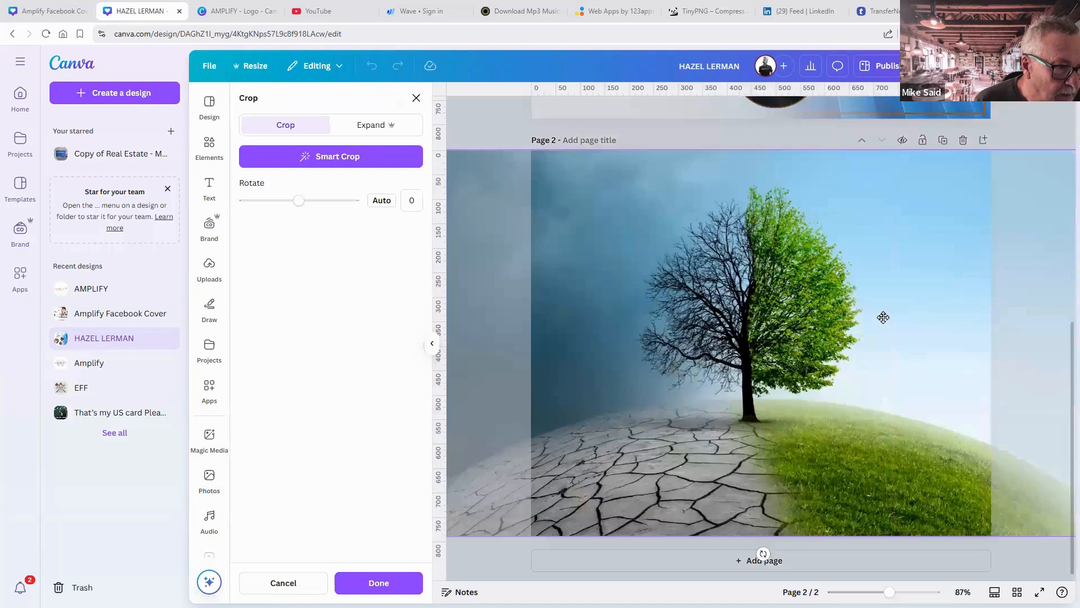
left_click_drag(966, 319, 971, 321)
left_click(492, 132)
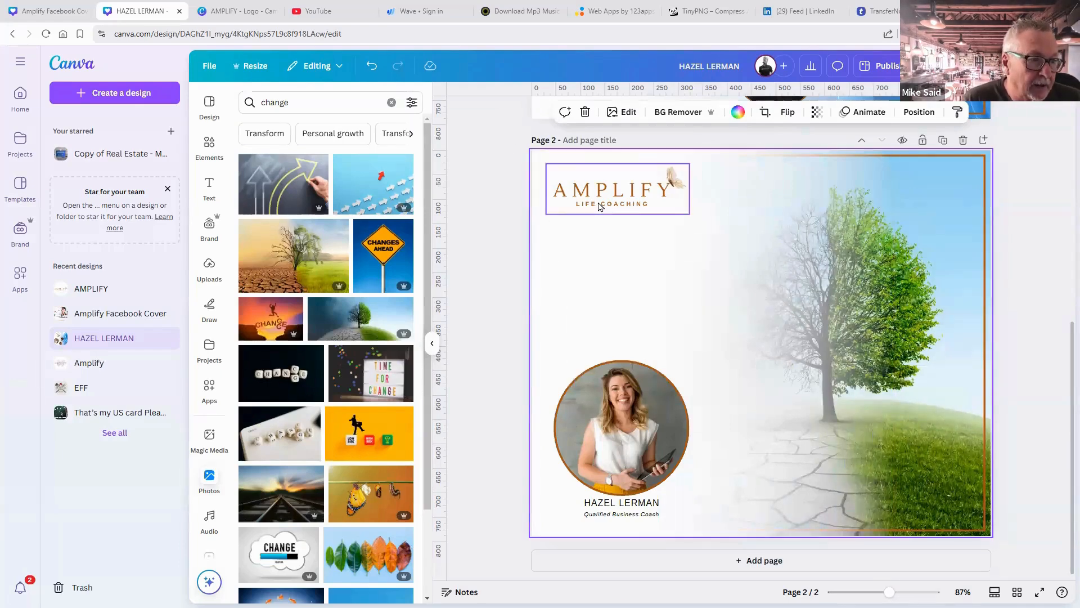
Enlarge the AMPLIFY logo by dragging its corner handle.
left_click(687, 212)
left_click_drag(690, 214, 721, 232)
left_click(504, 341)
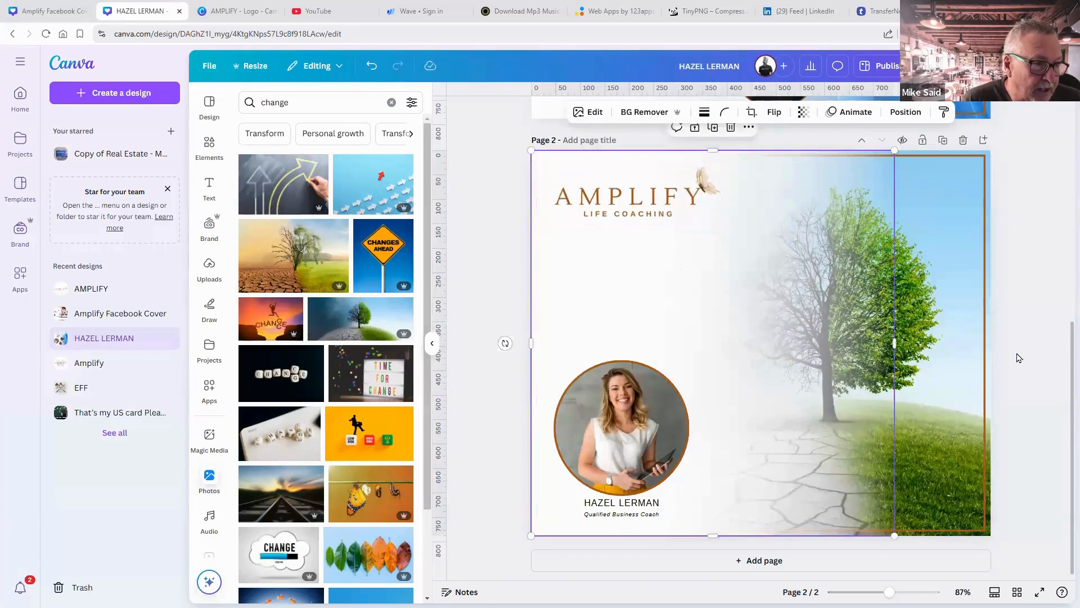
Ungroup the portrait group, place a copy of the coach's name text just below the logo, and switch to DeepSeek.
left_click(650, 507)
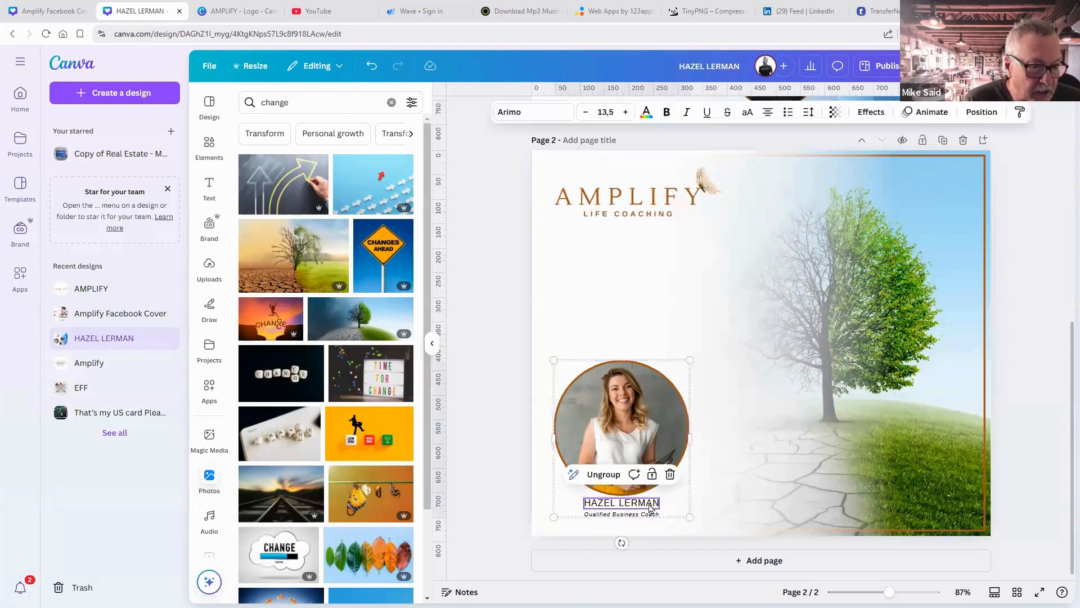
left_click(603, 474)
left_click(696, 510)
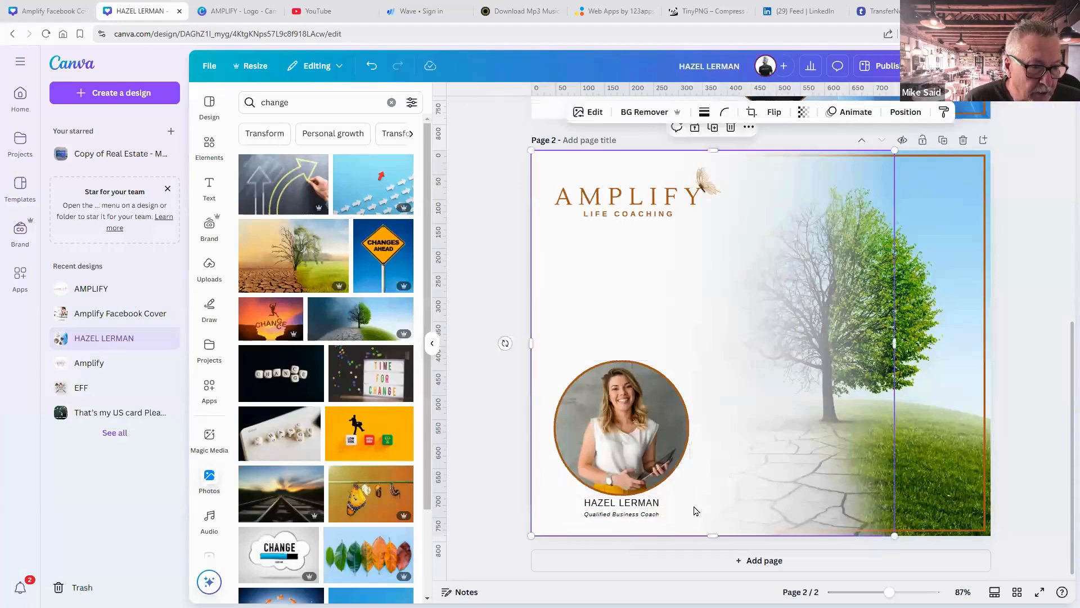
left_click(651, 505)
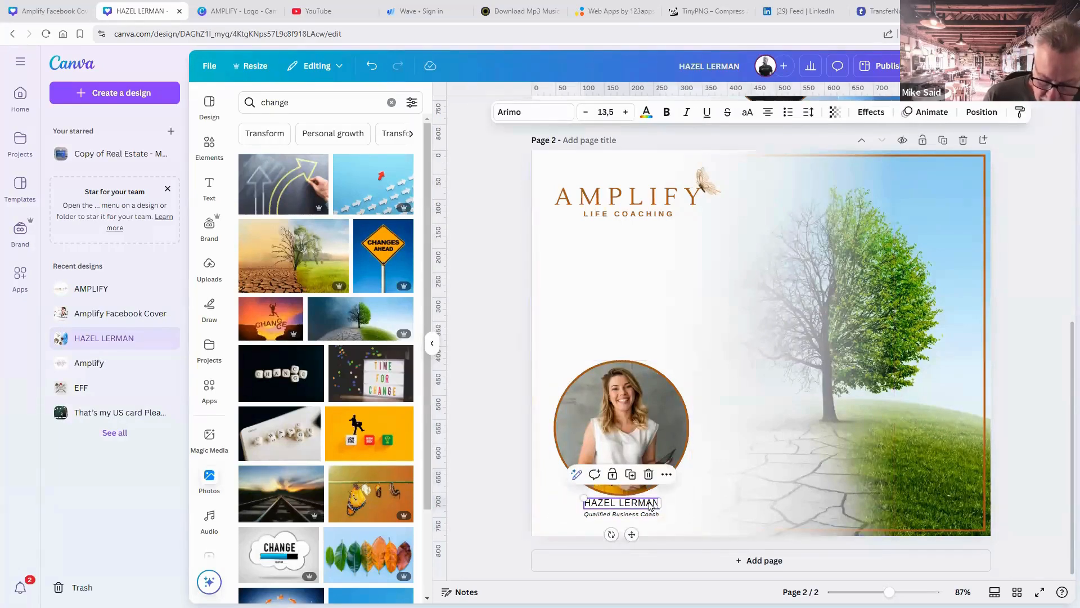
key("ctrl+d")
left_click_drag(649, 505, 626, 269)
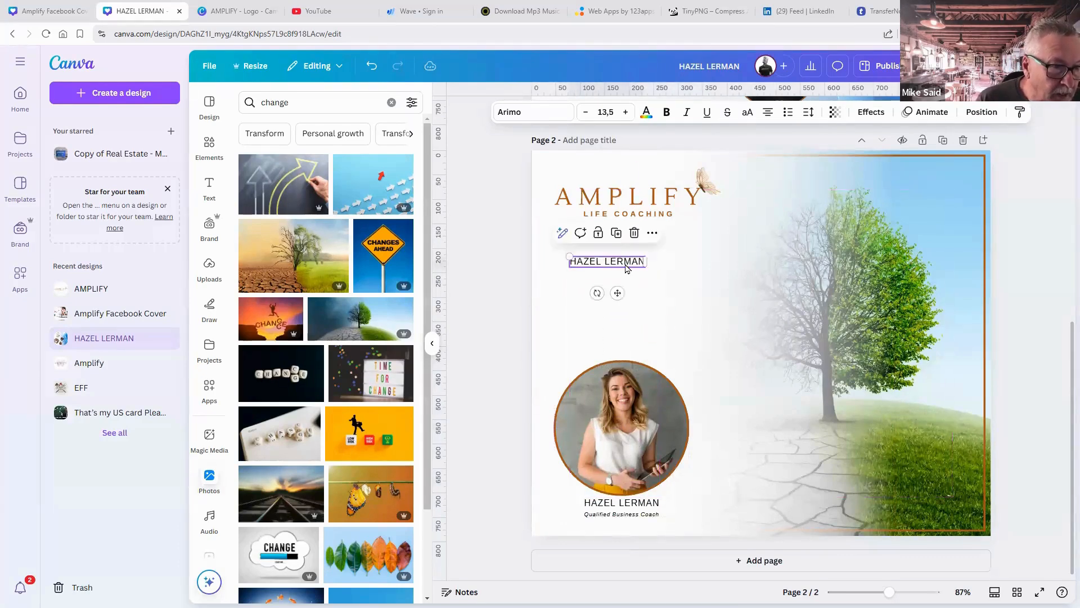
double_click(625, 264)
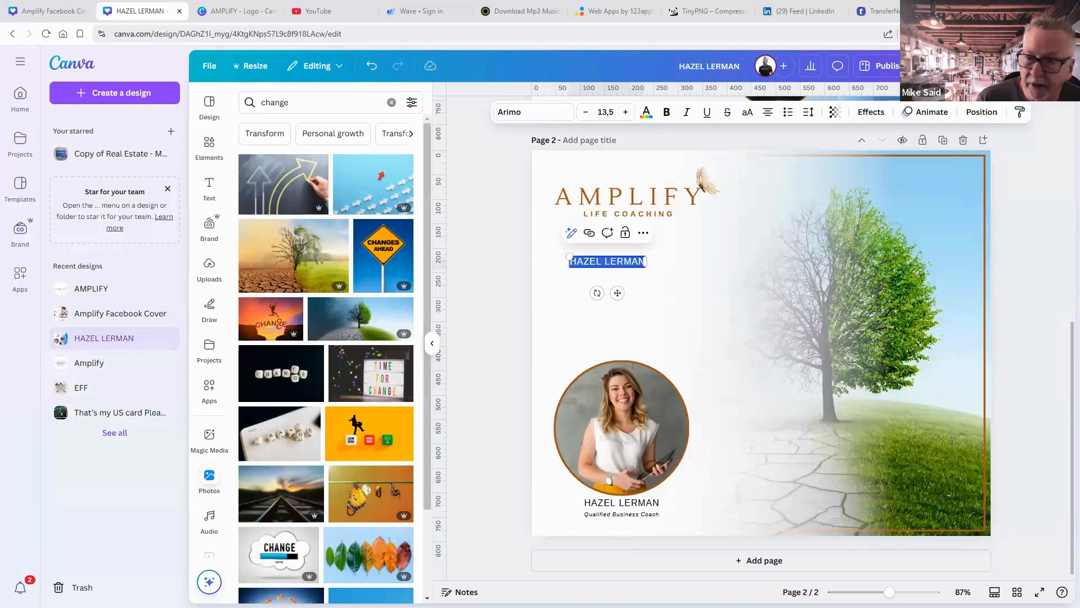
key("Escape")
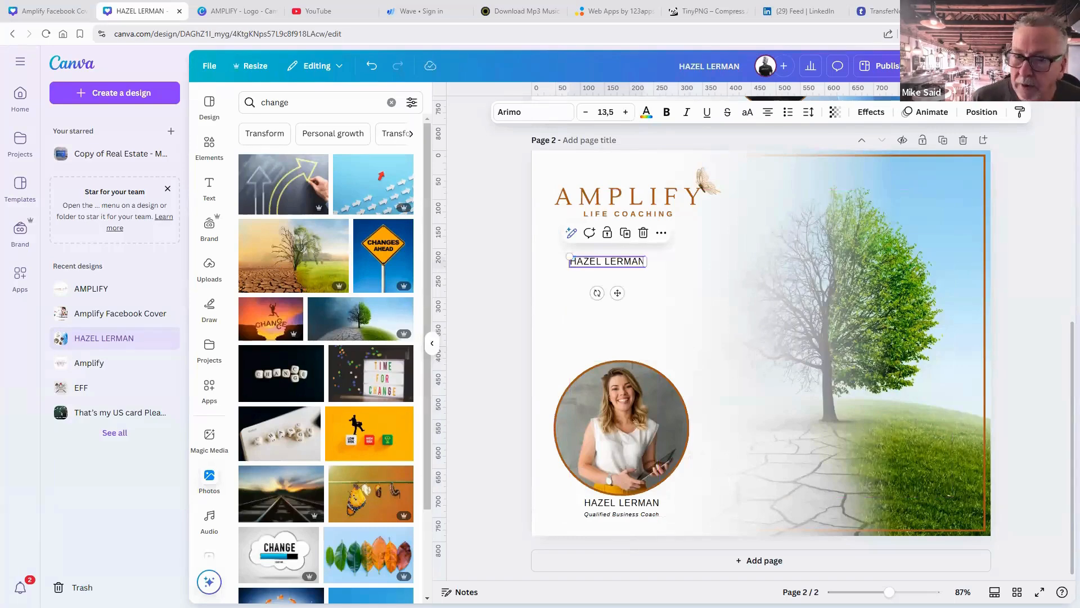
key("alt+Tab")
scroll(624, 315, "down", 10)
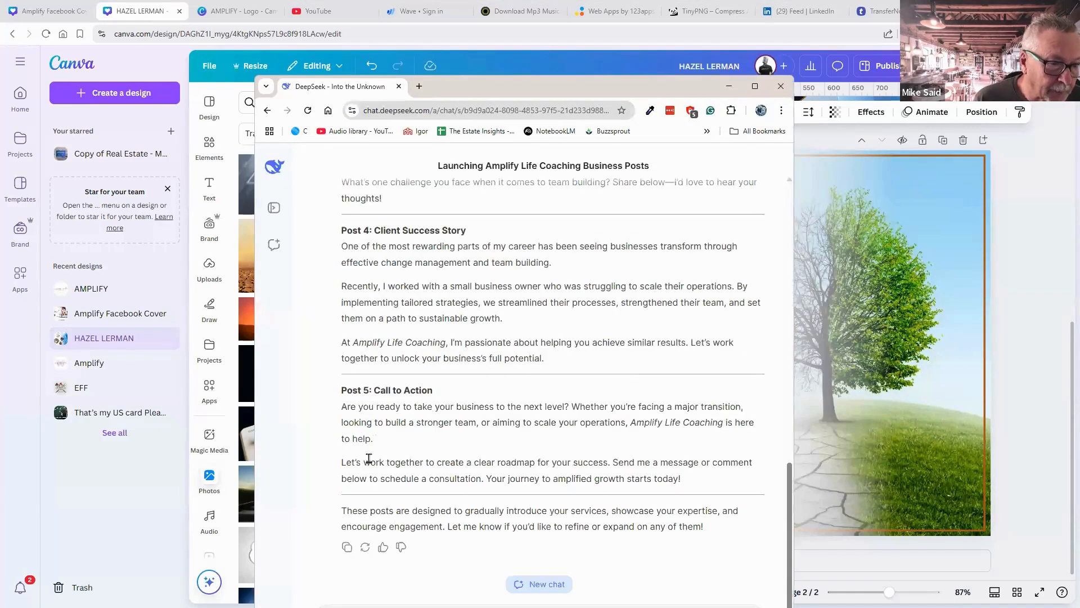
In the maximized DeepSeek window, type the request for 5 quotes about change in the business environment.
scroll(562, 236, "up", 12)
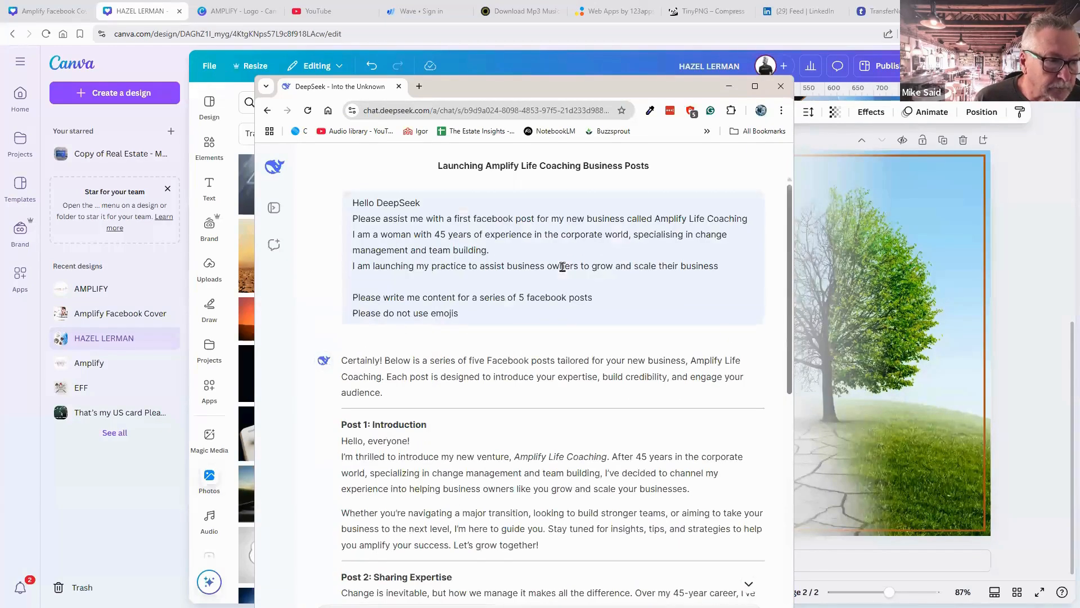
left_click(755, 87)
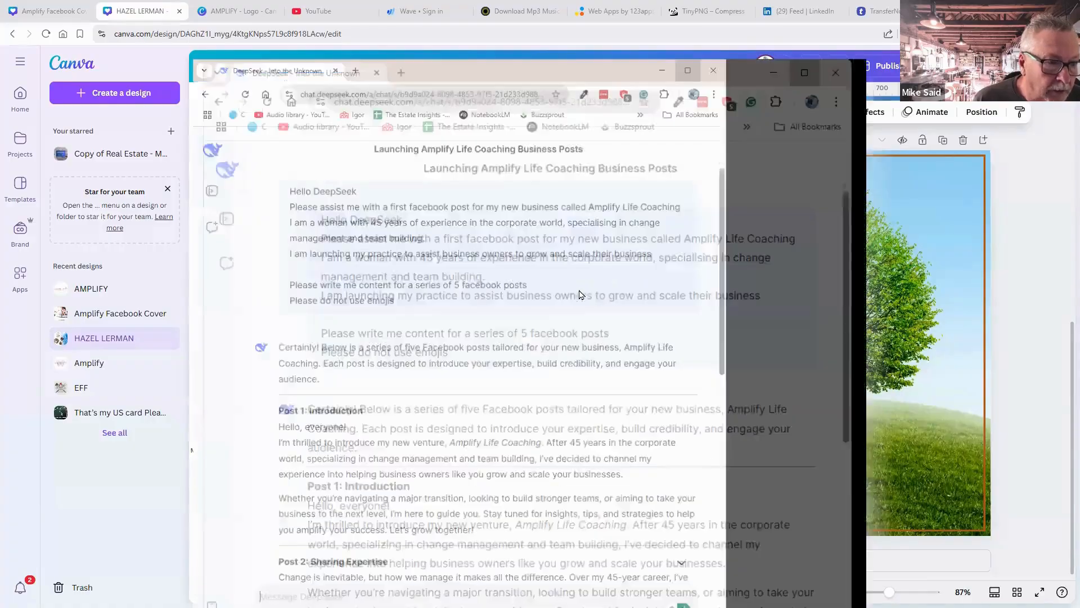
scroll(473, 394, "down", 7)
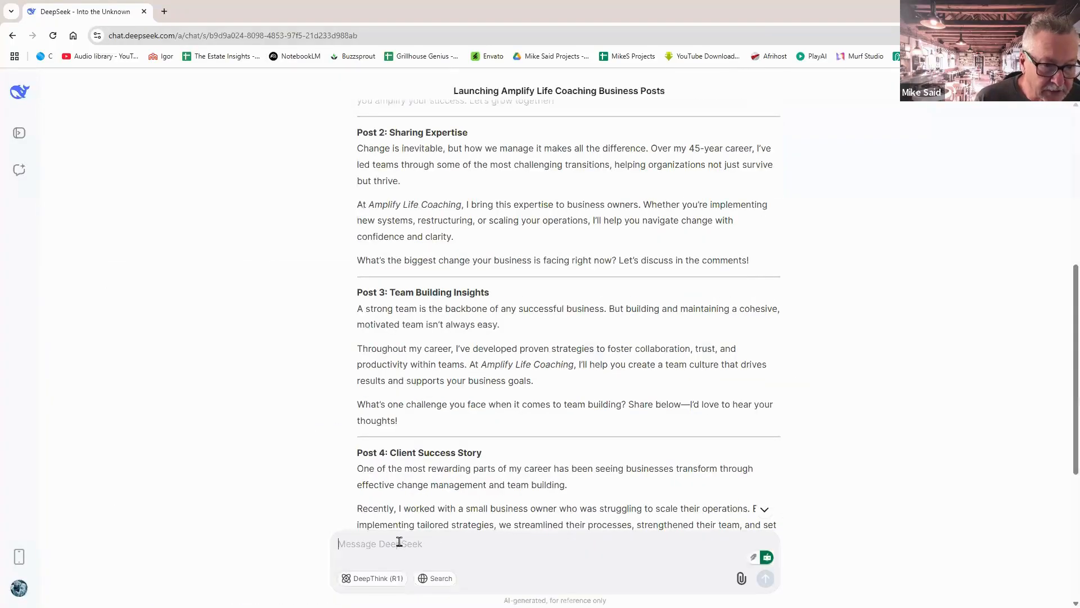
type("Thnak")
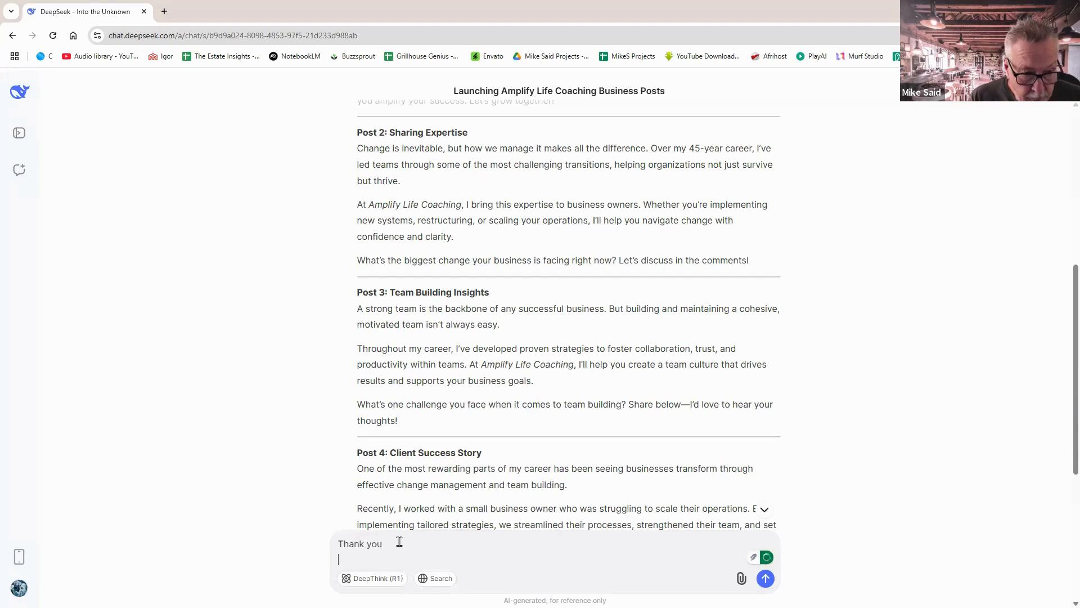
type("oign a post change in the buisness enviro")
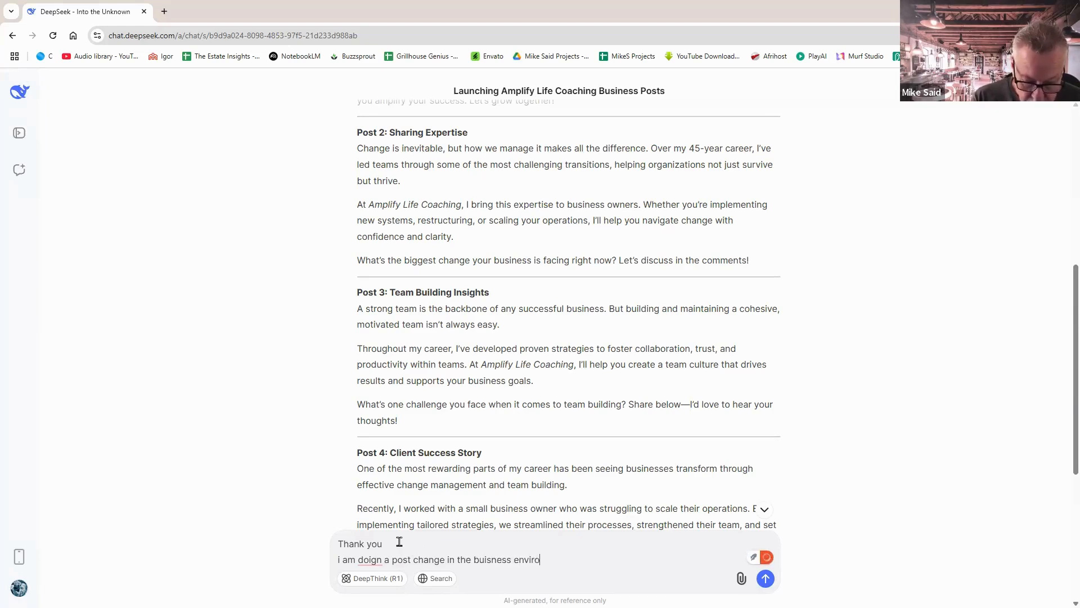
type("emtn and I need")
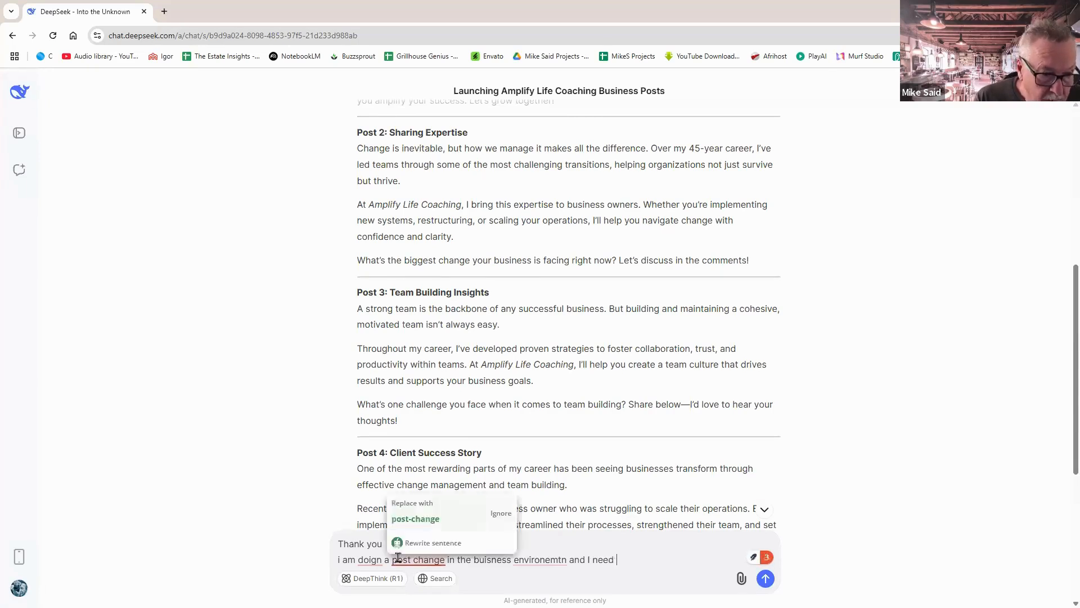
left_click(413, 559)
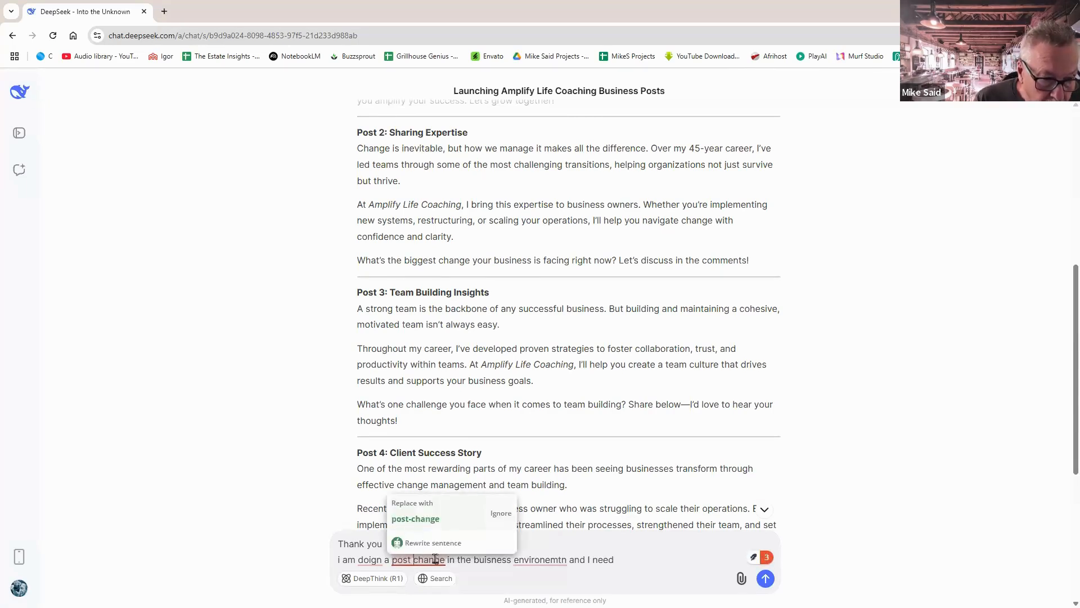
type("about")
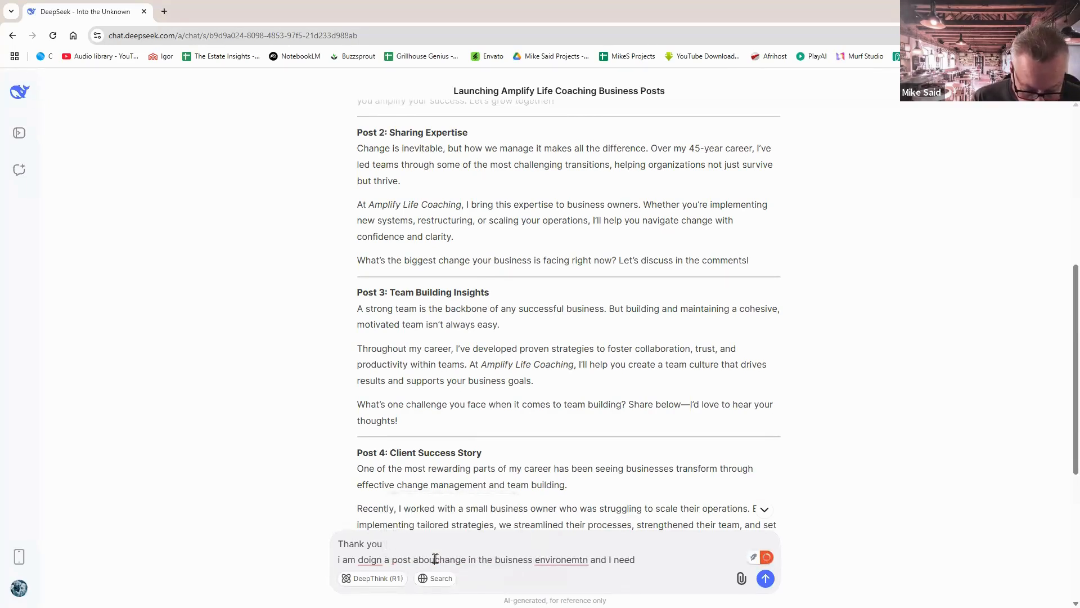
Correct the misspellings of 'environment' and 'doing', then send the request for 5 quotes.
mouse_move(552, 560)
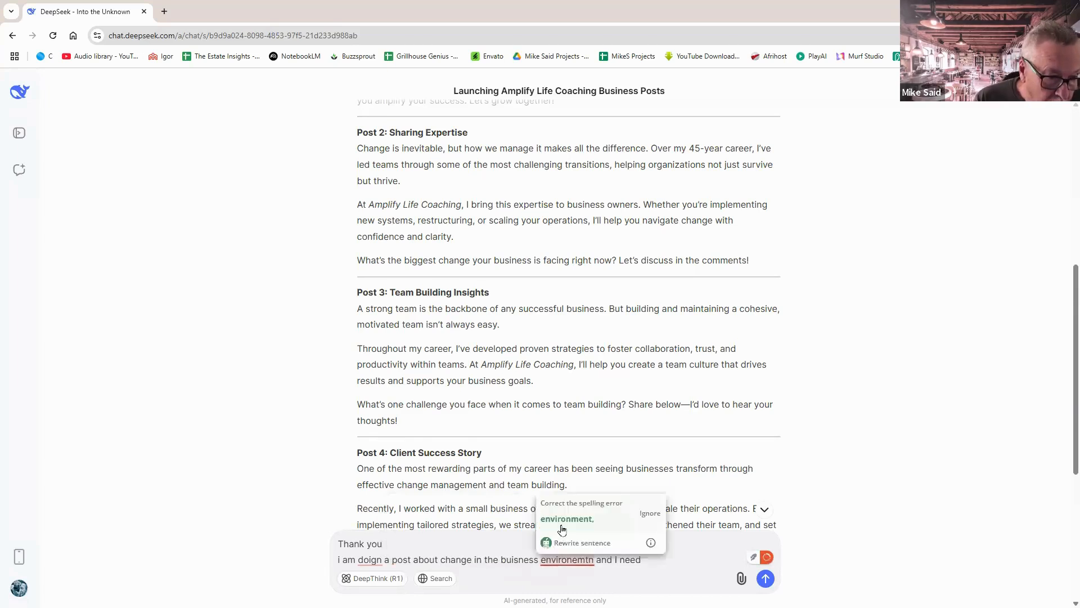
left_click(545, 522)
mouse_move(370, 560)
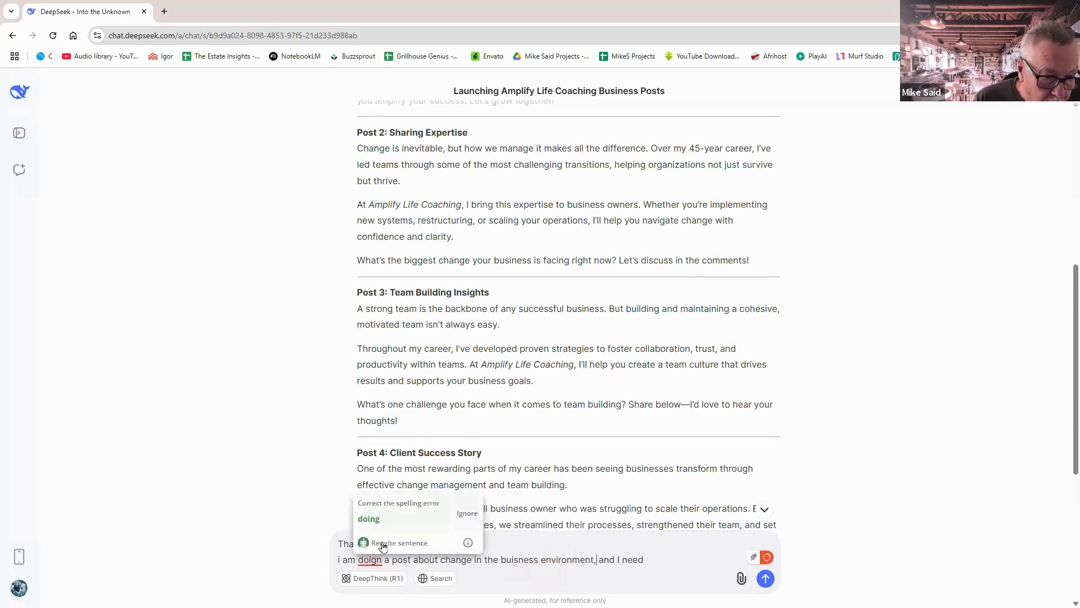
left_click(381, 521)
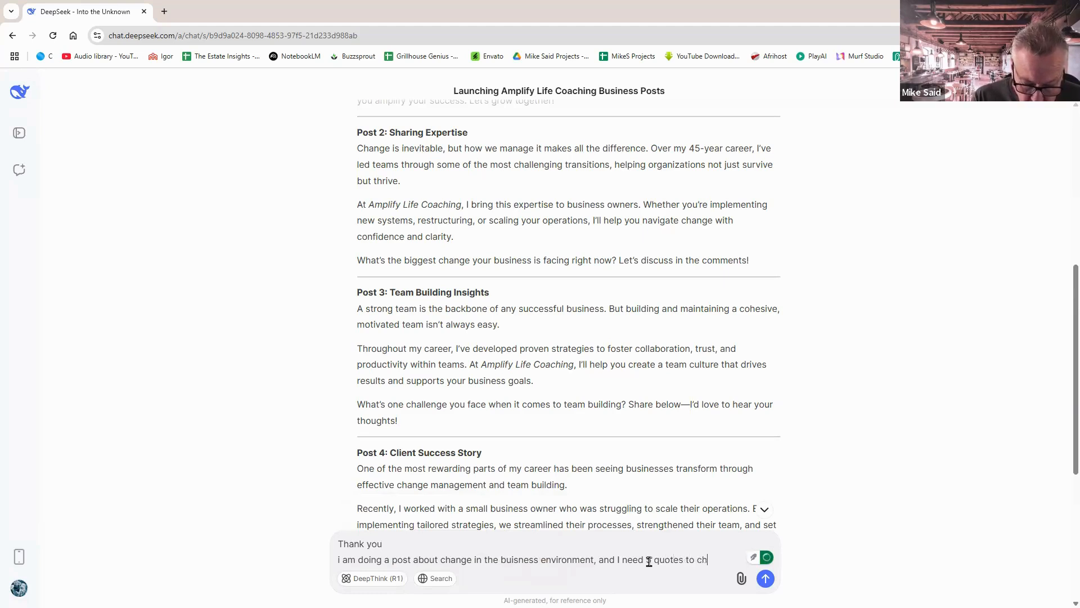
type("ose")
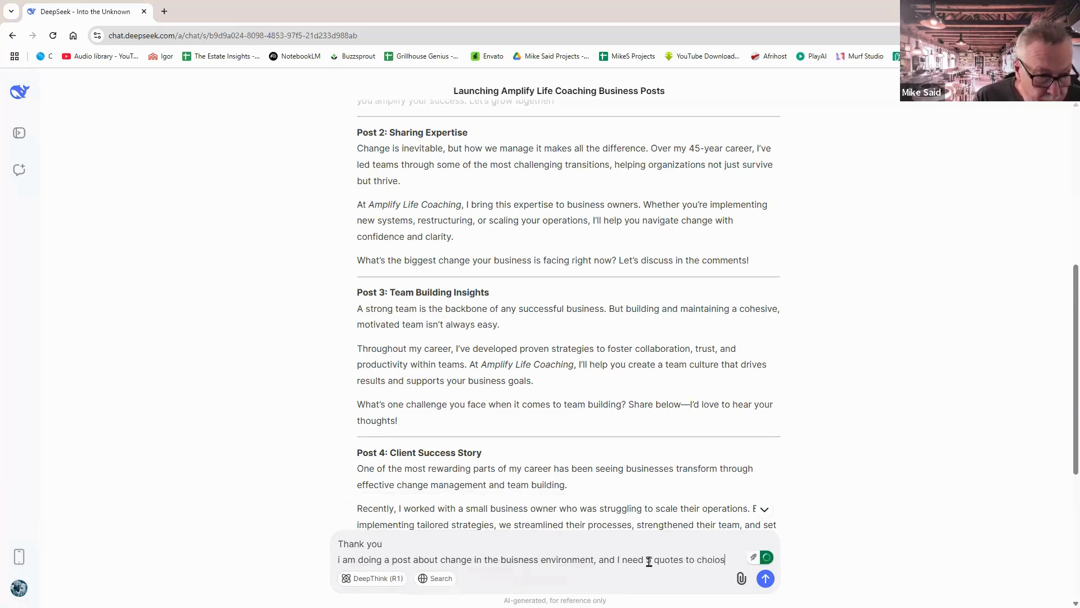
key("BackSpace")
key("BackSpace")
key("BackSpace")
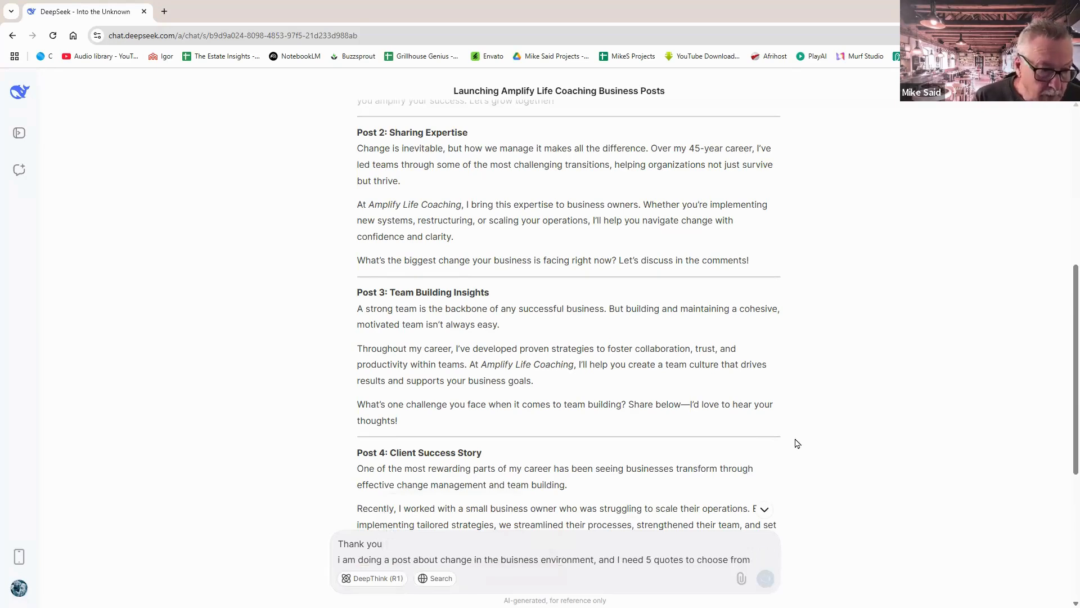
key("Return")
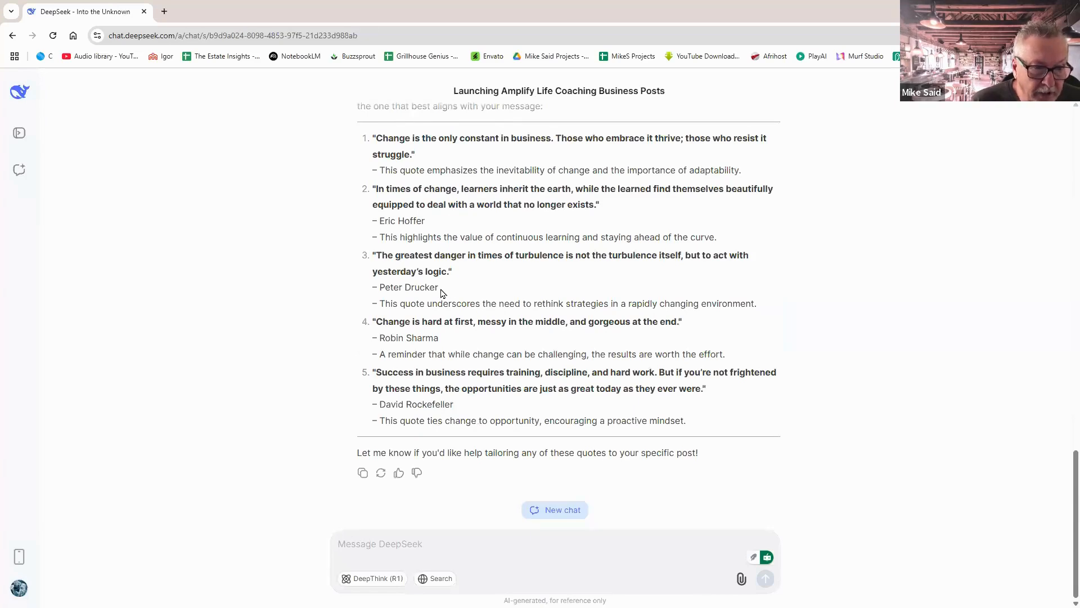
Copy Peter Drucker's turbulence quote with its attribution and return to Canva.
left_click_drag(438, 288, 374, 257)
key("ctrl+c")
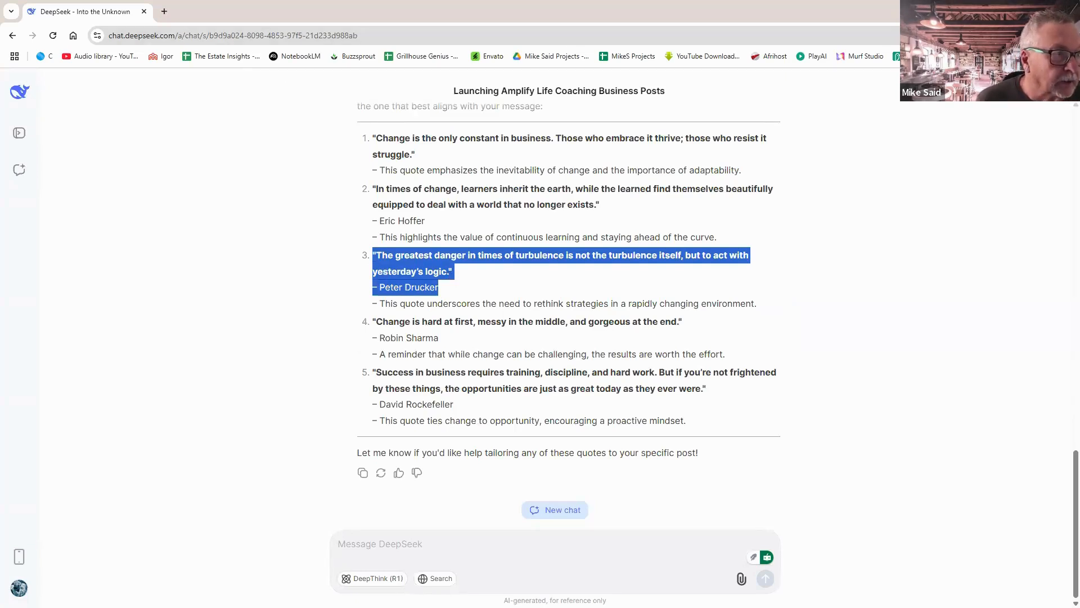
key("alt+Tab")
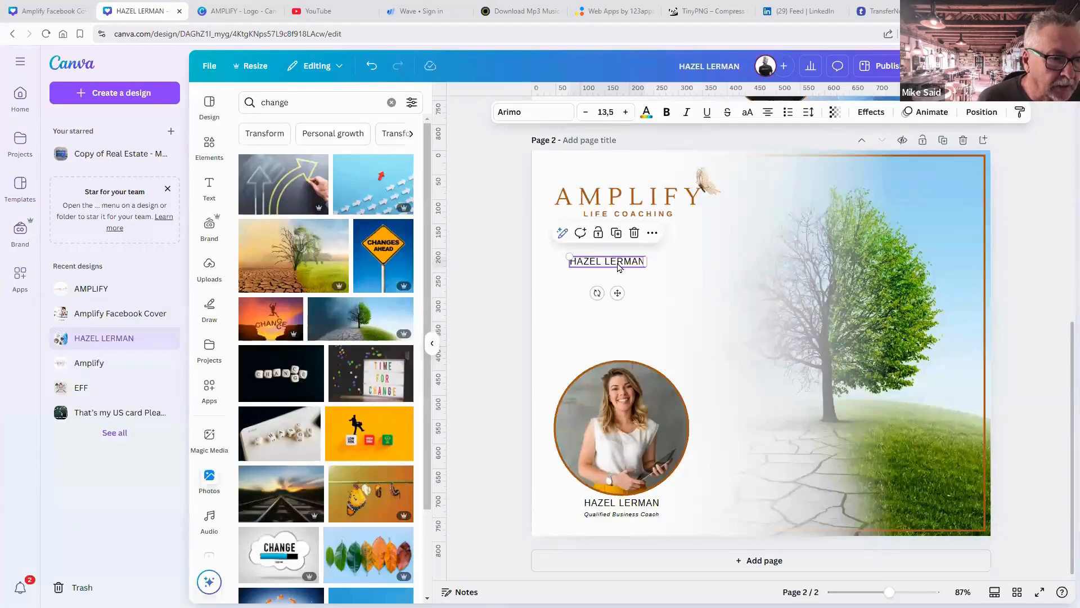
Paste the Drucker quote over the name copy and widen its box below the logo.
double_click(618, 264)
key("ctrl+v")
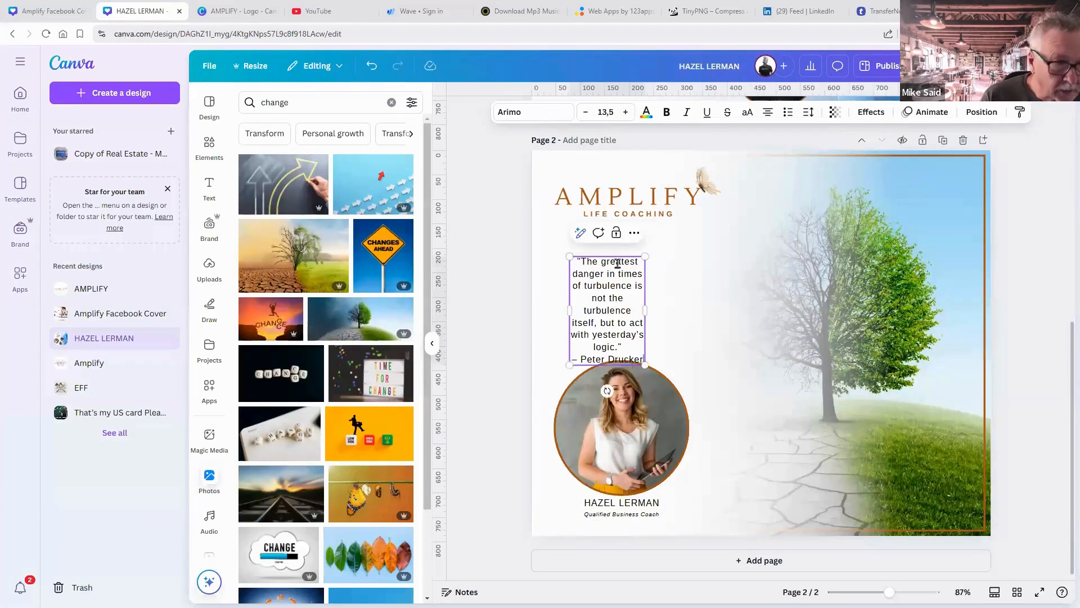
left_click_drag(646, 310, 785, 339)
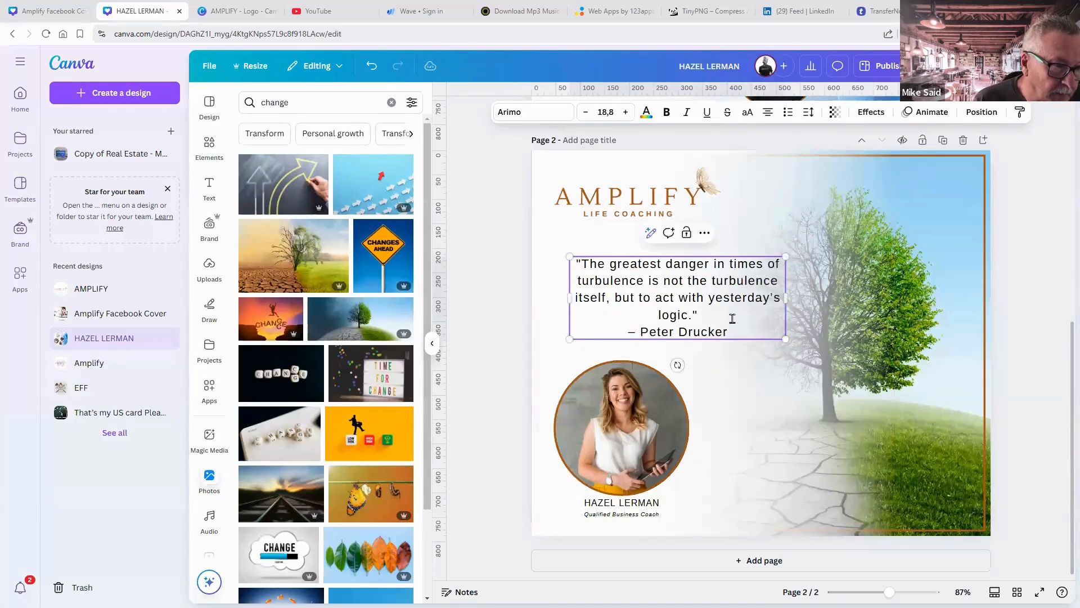
left_click(823, 332)
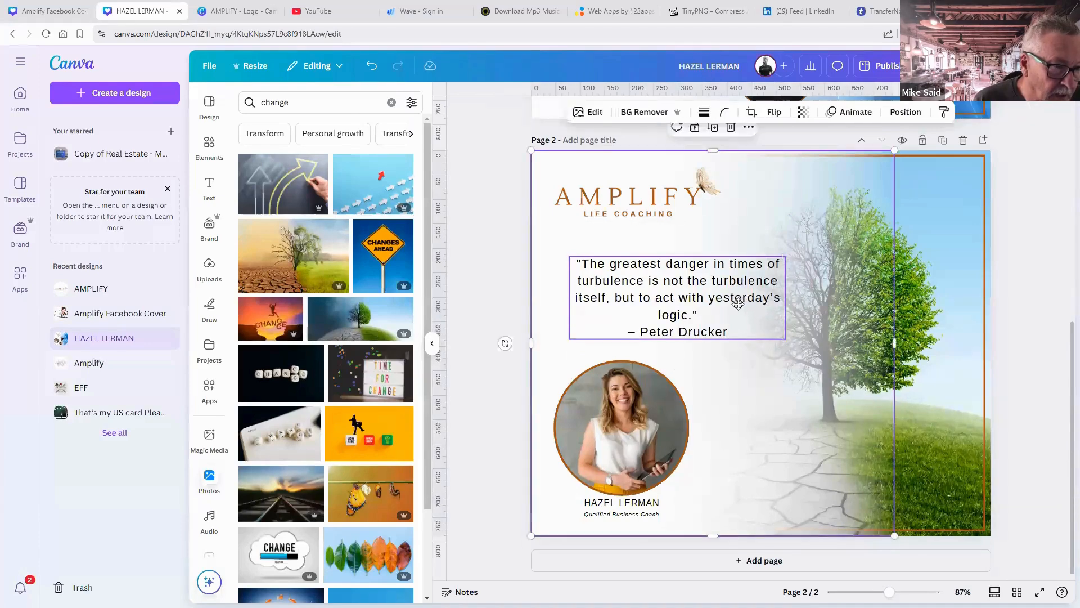
left_click_drag(738, 304, 737, 319)
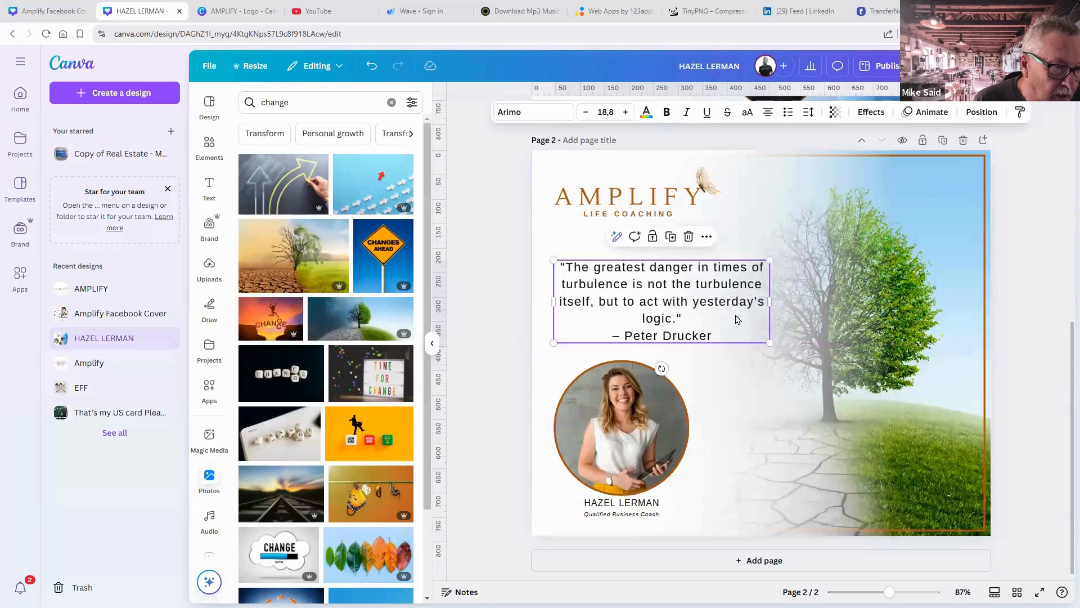
left_click(999, 366)
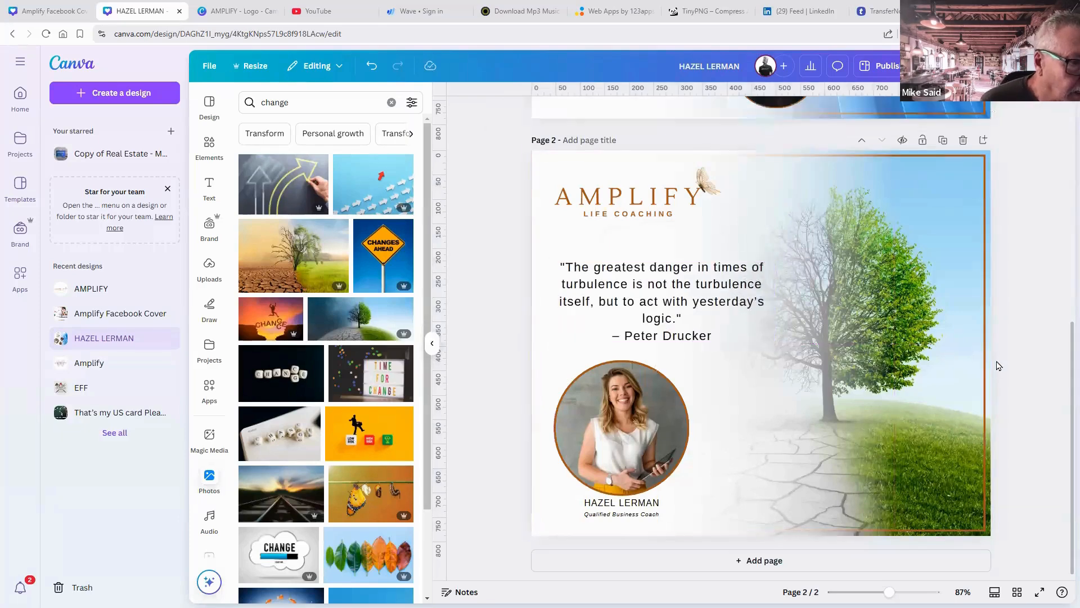
Delete the '– Peter Drucker' attribution line and the leftover empty line from the quote.
left_click(698, 341)
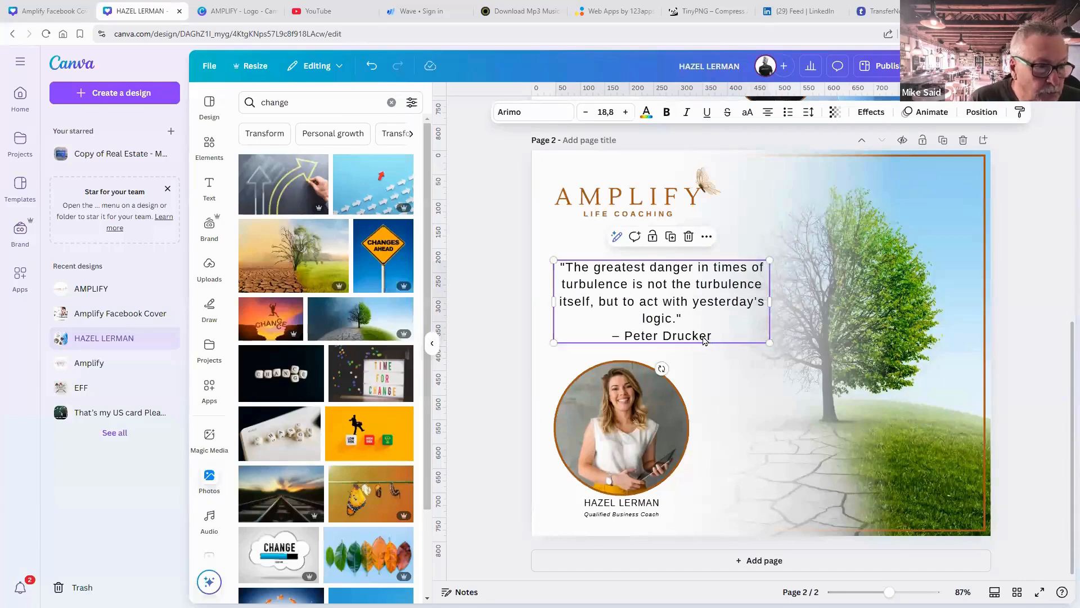
double_click(704, 336)
triple_click(703, 336)
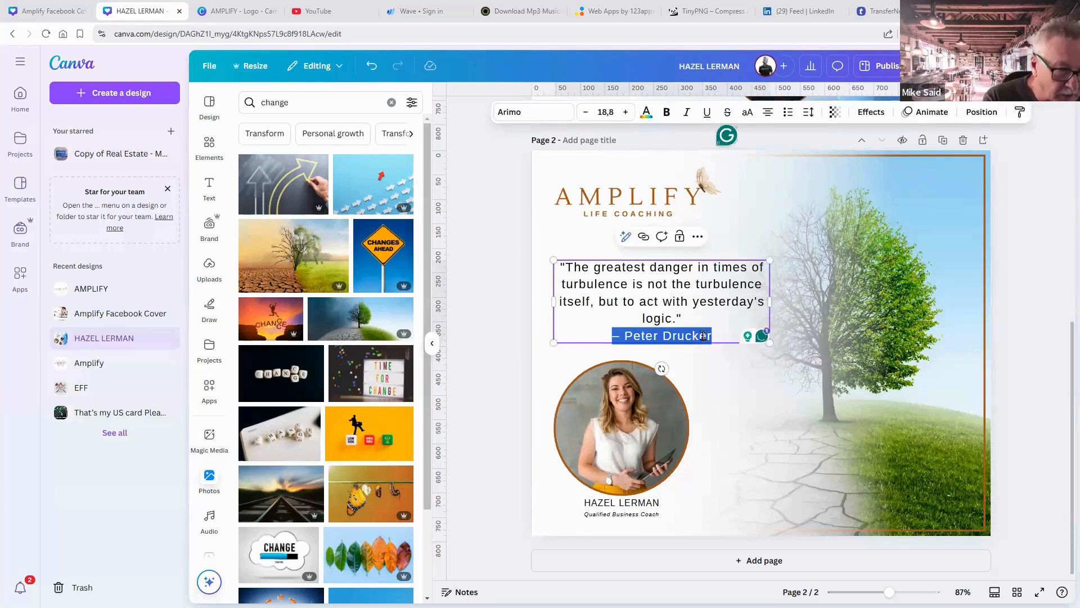
key("BackSpace")
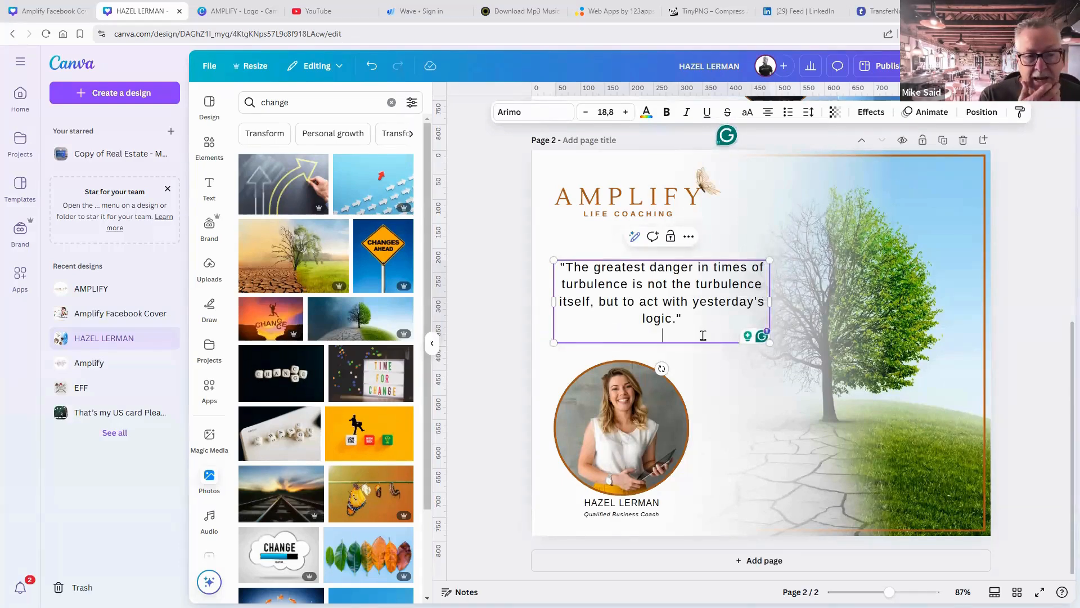
key("BackSpace")
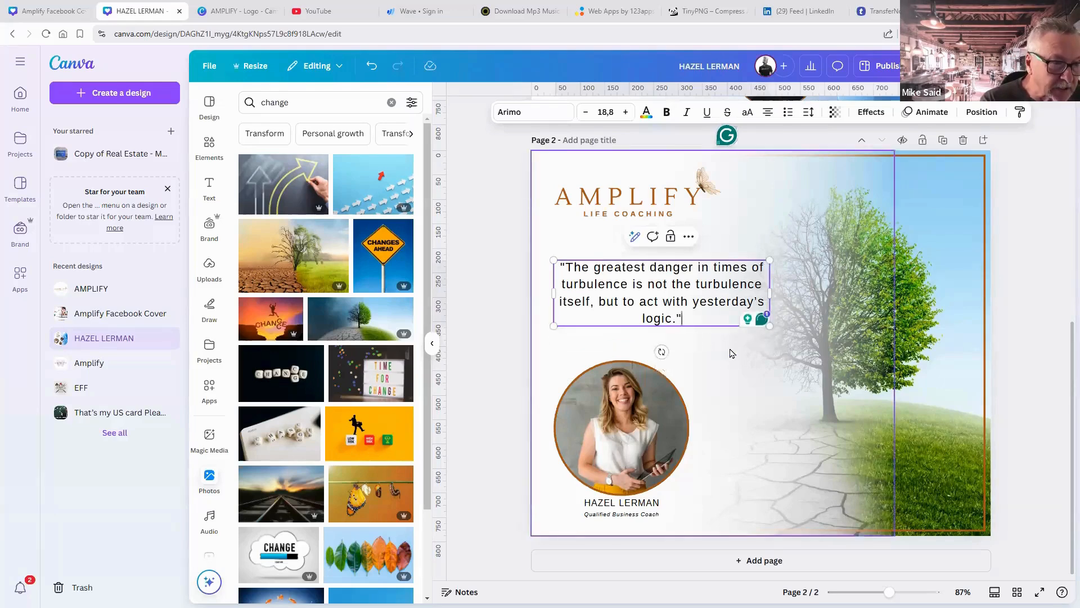
left_click(732, 353)
left_click(704, 322)
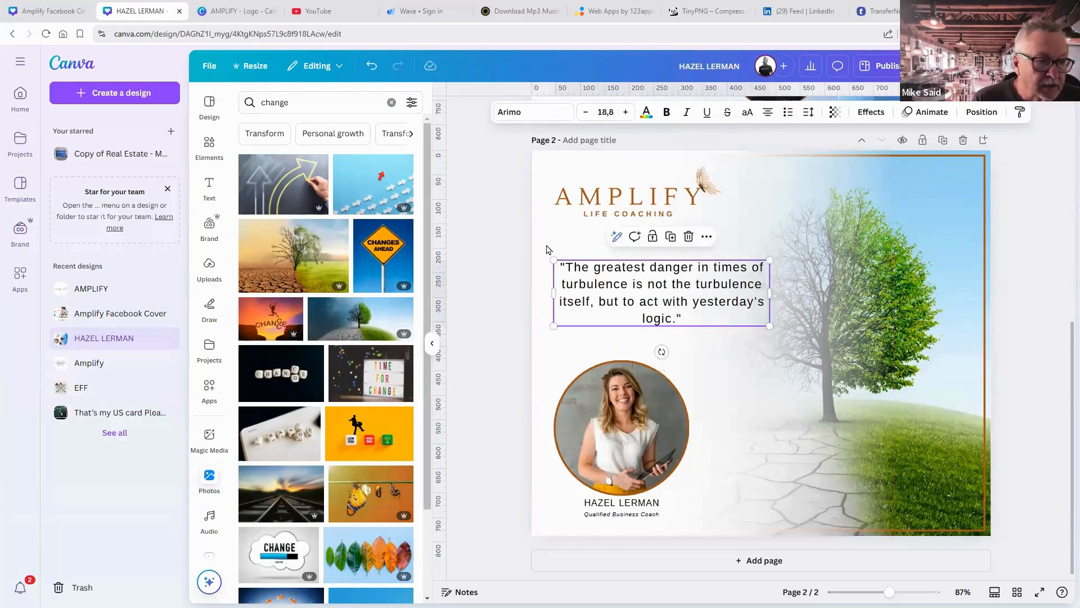
left_click(256, 11)
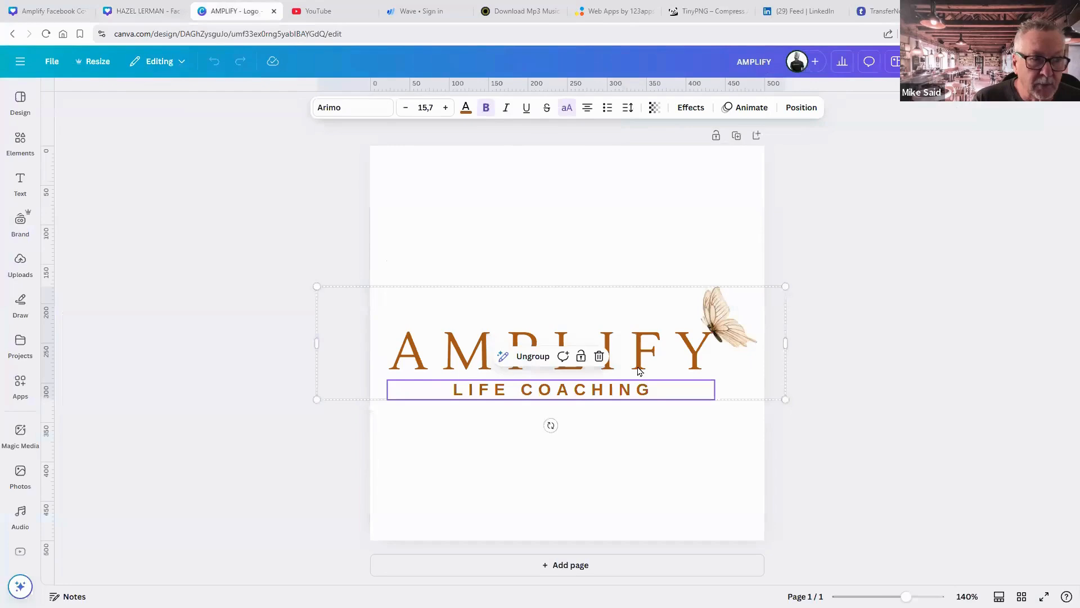
Set the quote's font to Lustria, matching the AMPLIFY logo.
left_click(653, 353)
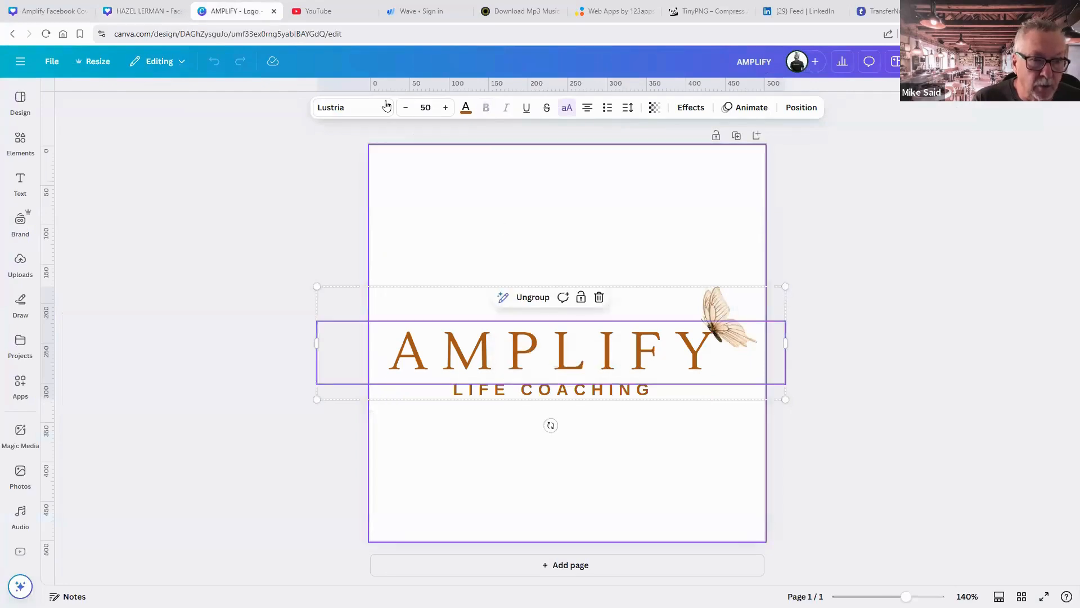
left_click(156, 17)
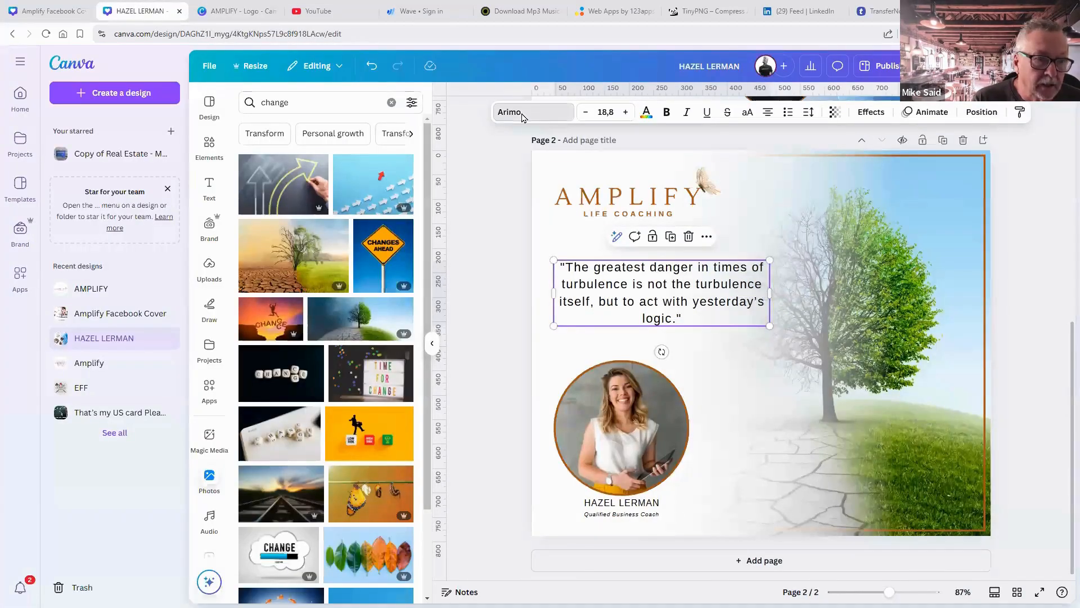
left_click(501, 119)
left_click(273, 152)
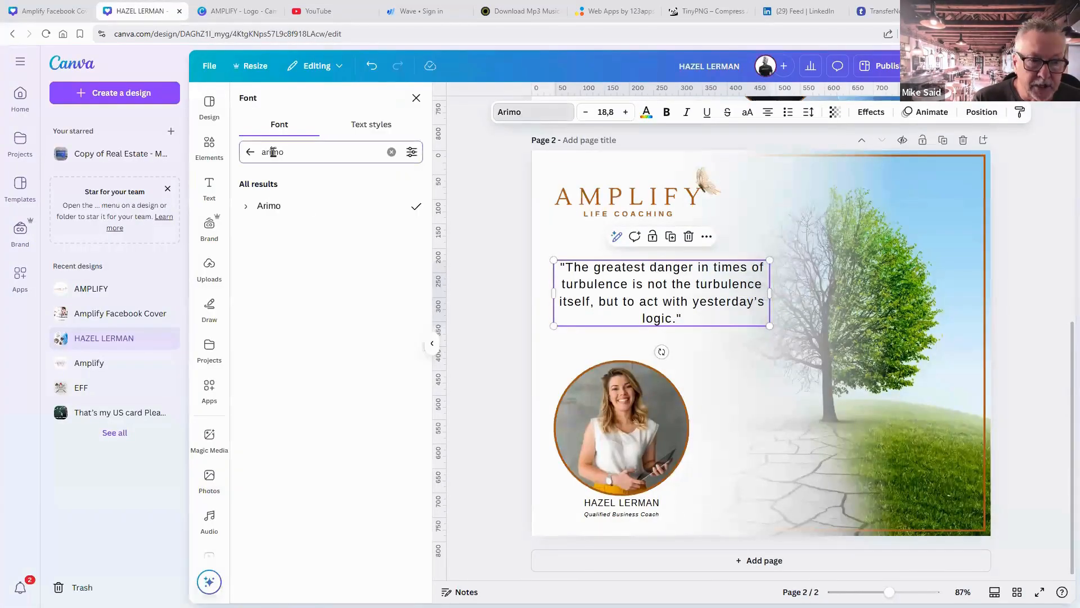
double_click(272, 152)
type("lus")
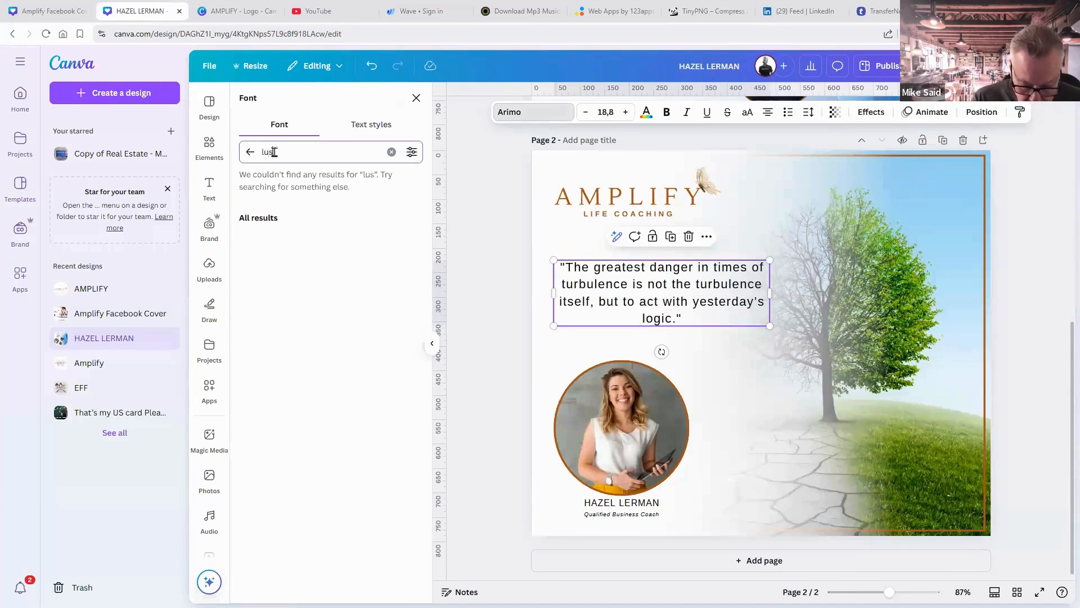
type("ter")
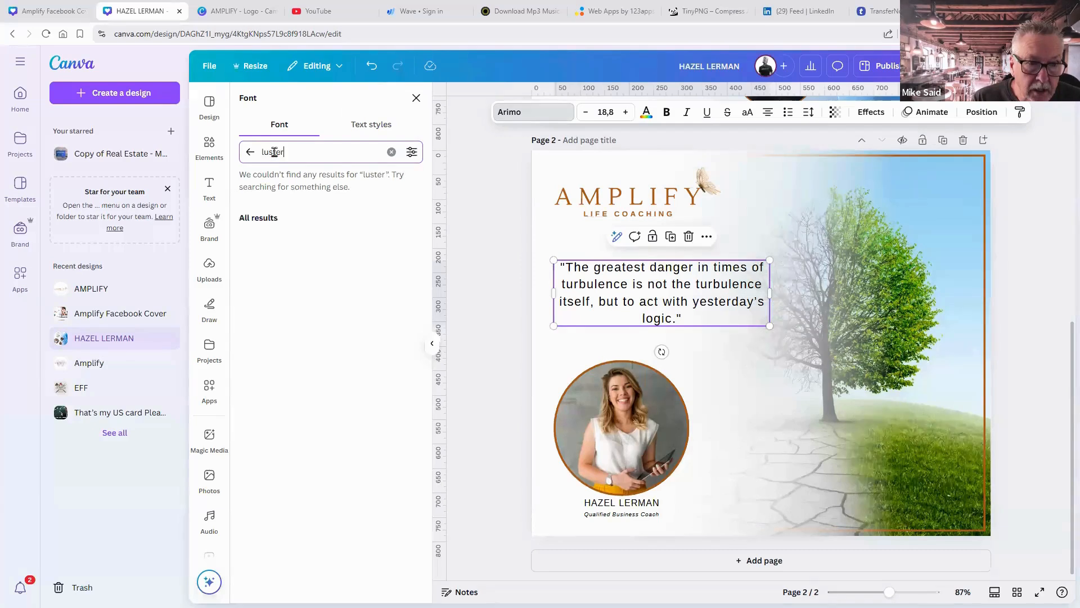
key("BackSpace")
key("BackSpace")
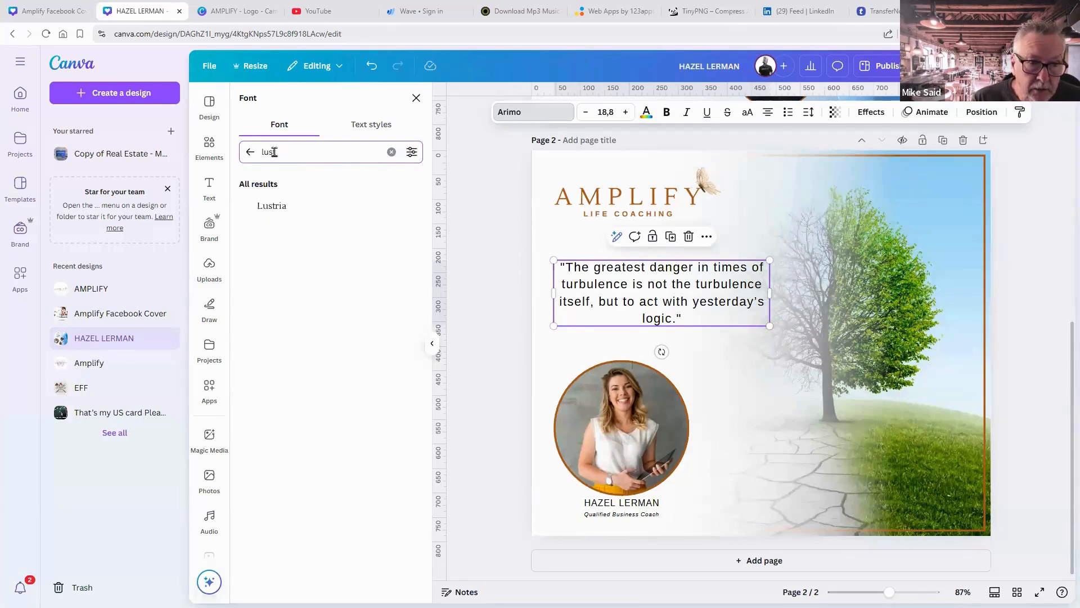
left_click(281, 208)
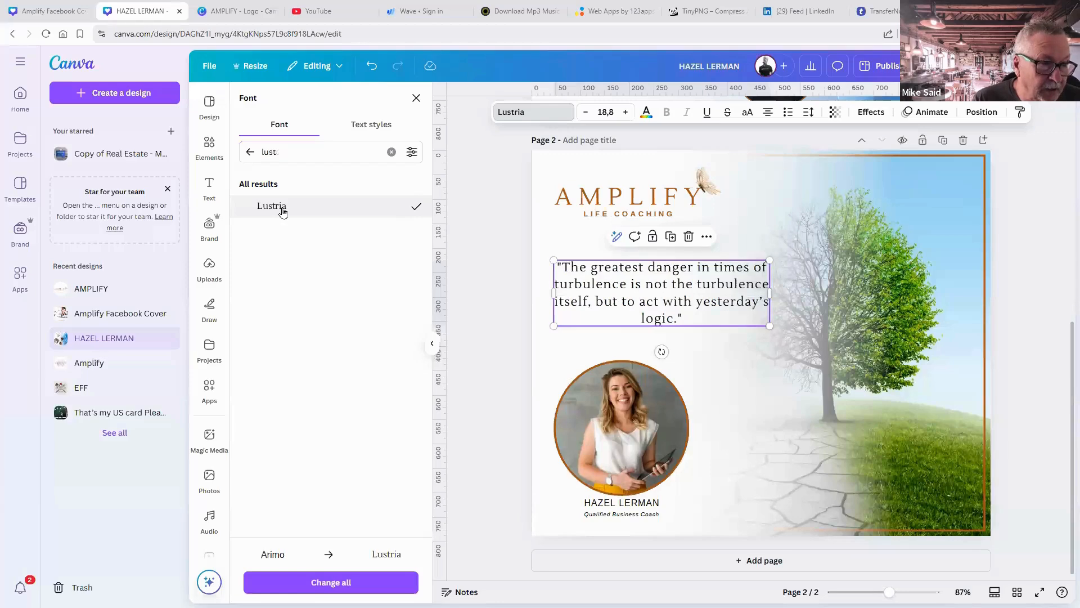
left_click(1057, 399)
Colour the quote text brown to match the logo.
left_click(693, 300)
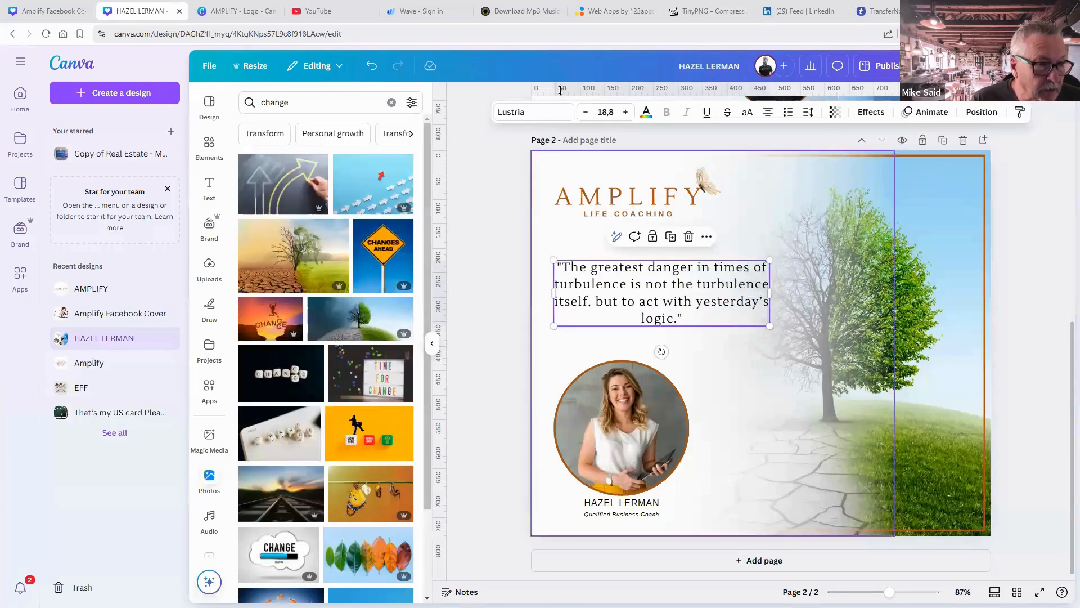
left_click(640, 120)
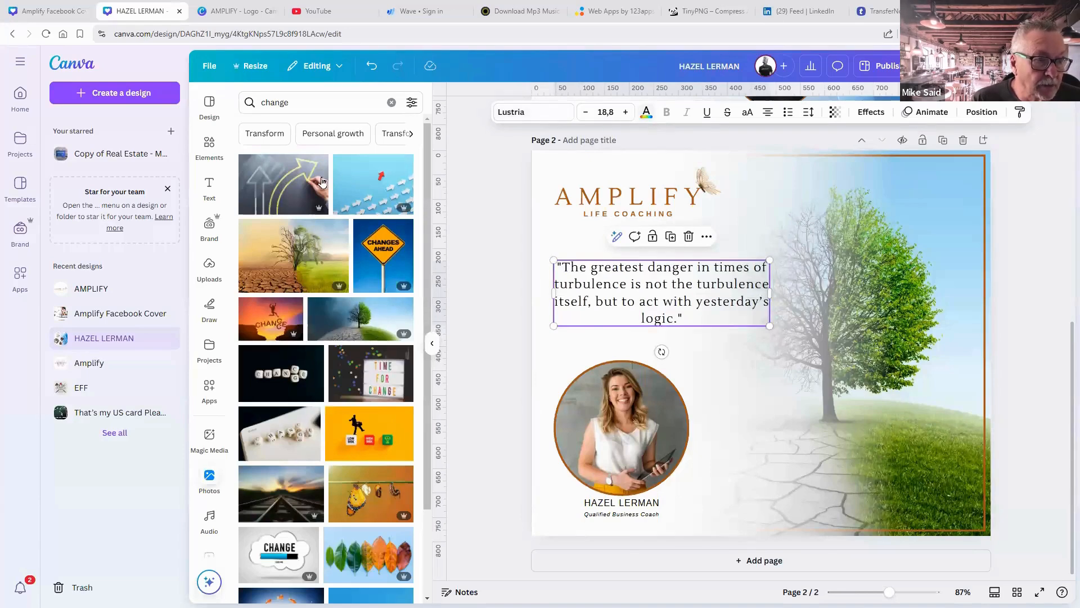
left_click(309, 186)
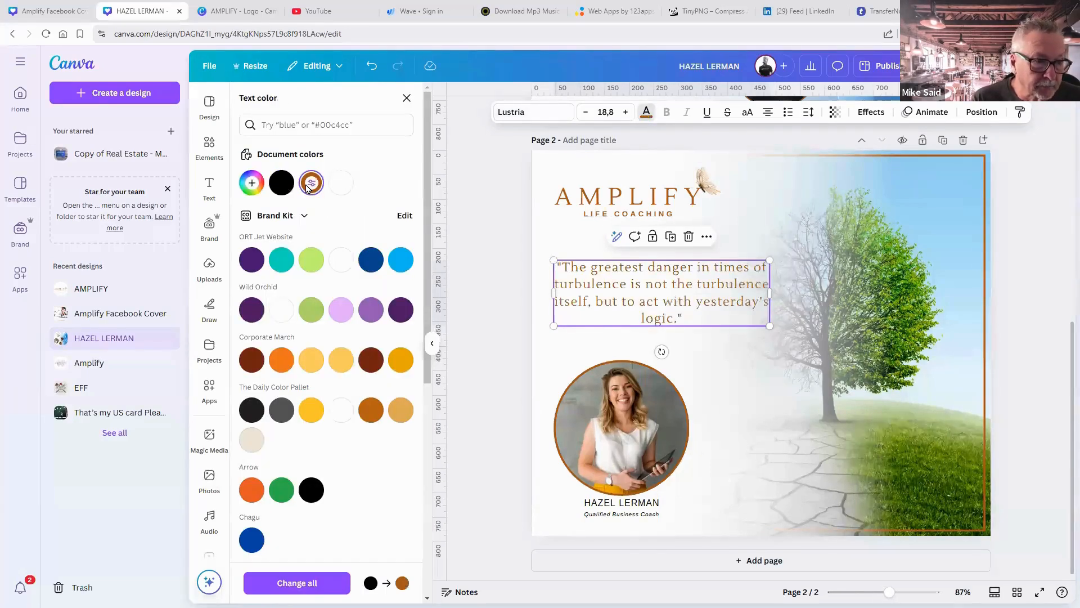
left_click(1021, 394)
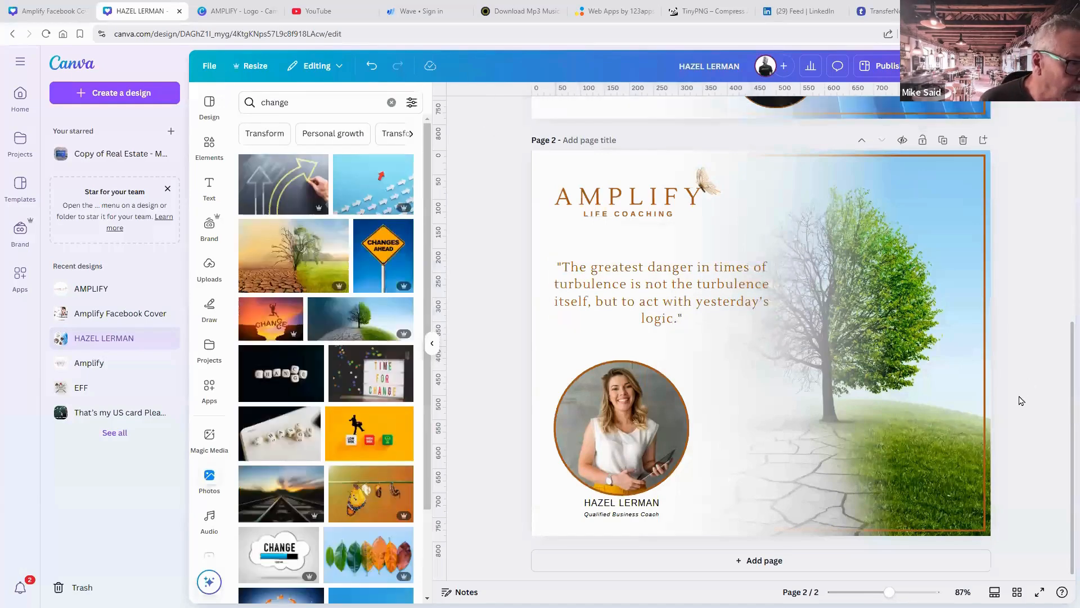
Crop-shift the split-tree background photo slightly to the right on page 2.
left_click(904, 371)
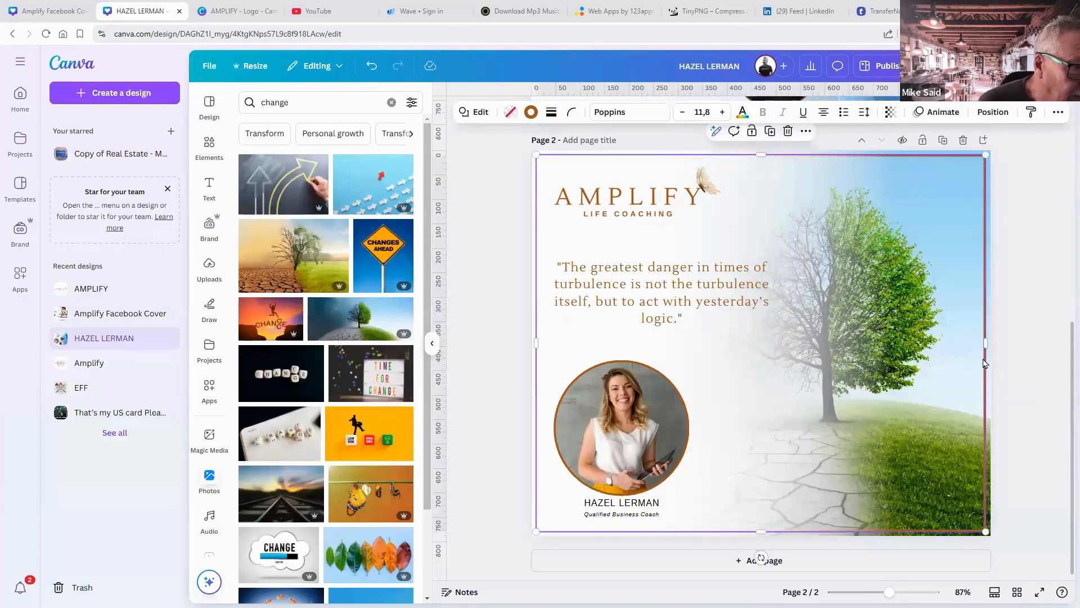
double_click(989, 362)
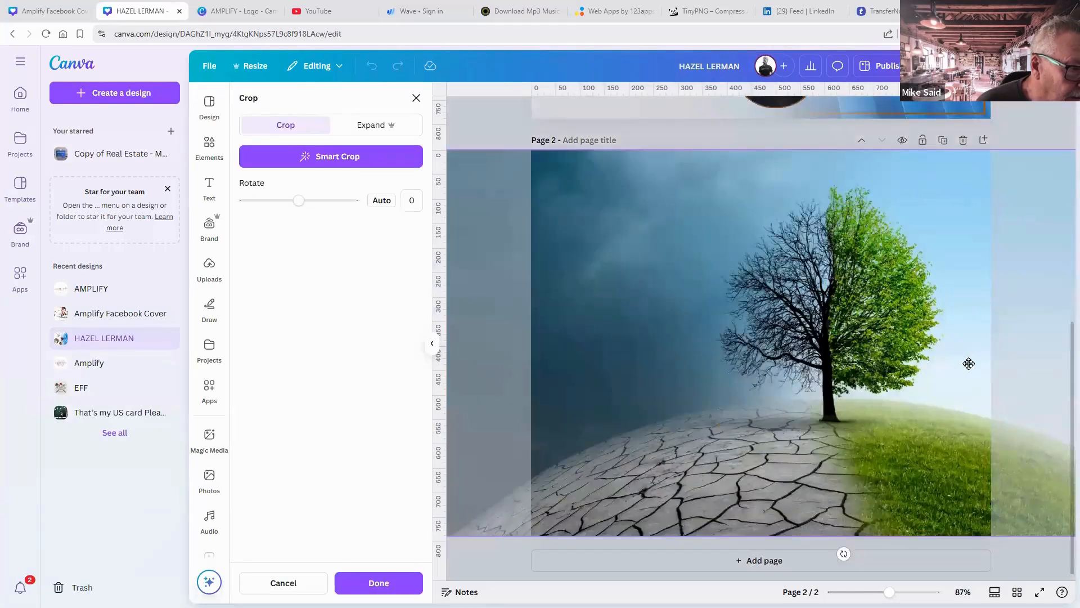
left_click_drag(969, 363, 986, 364)
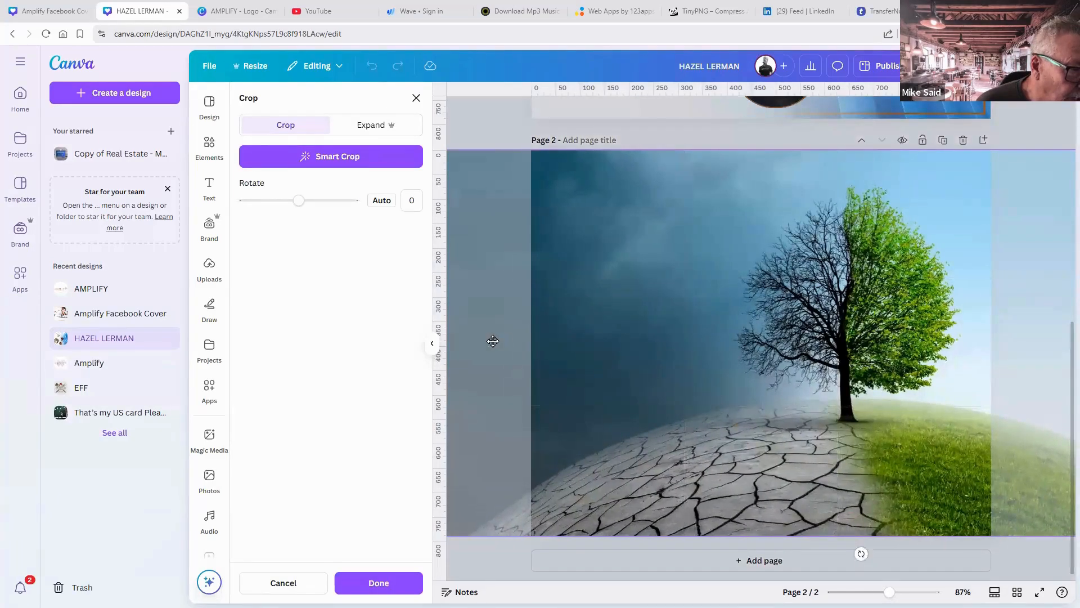
left_click(465, 133)
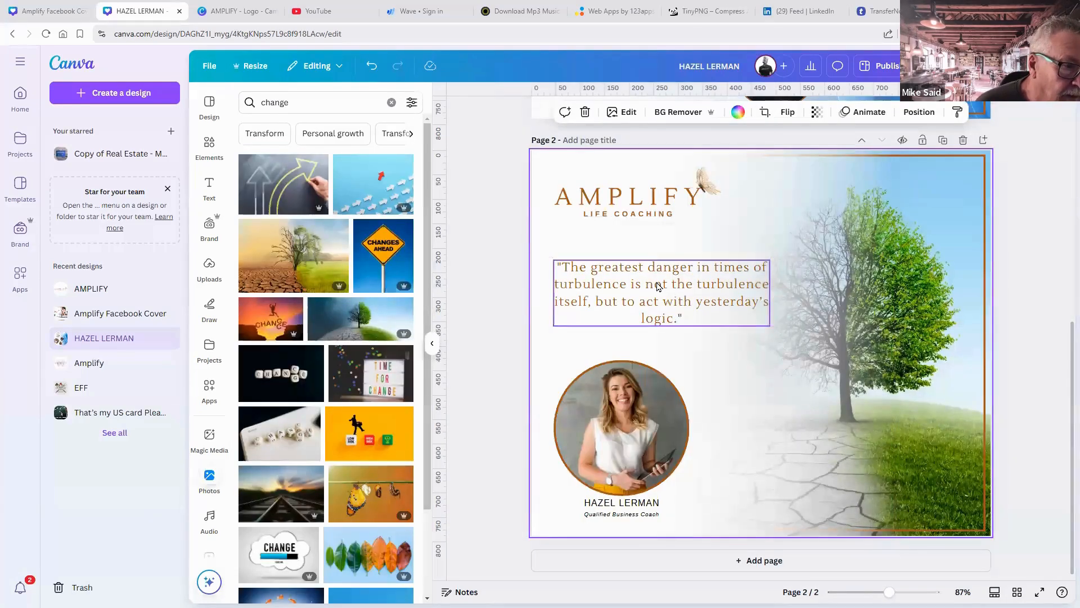
left_click(657, 289)
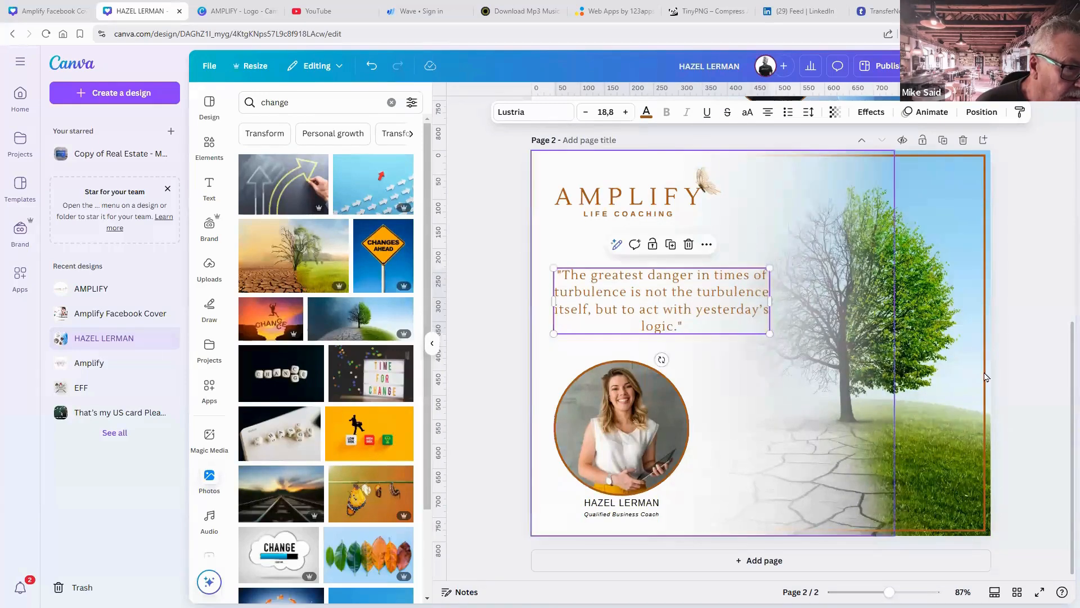
Duplicate the 'Qualified Business Coach' subtitle beside the quote and retype it as 'Peter Drucker'.
left_click(1010, 373)
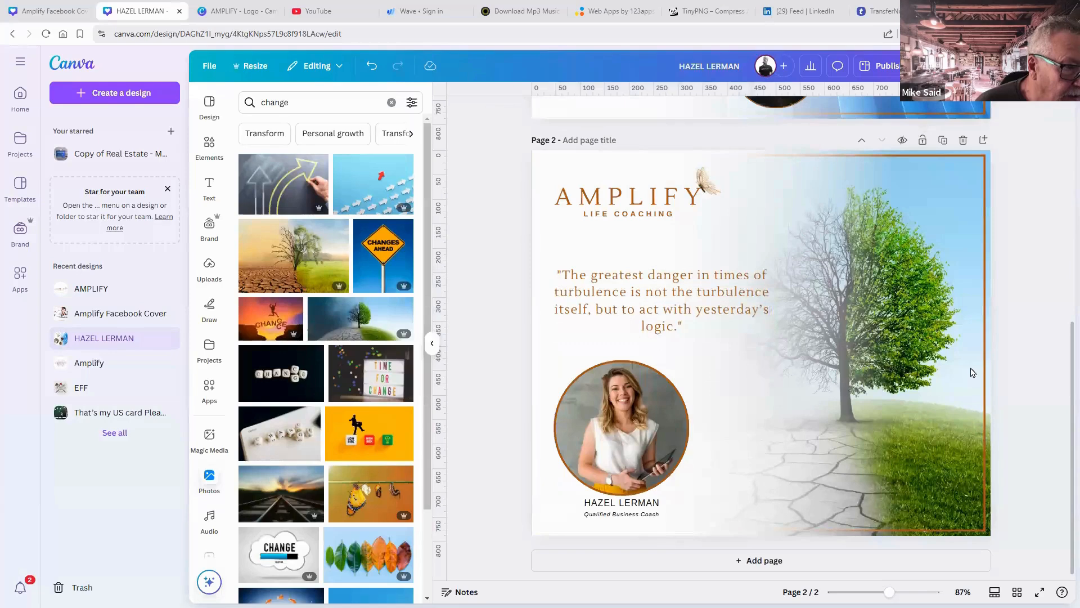
left_click(618, 515)
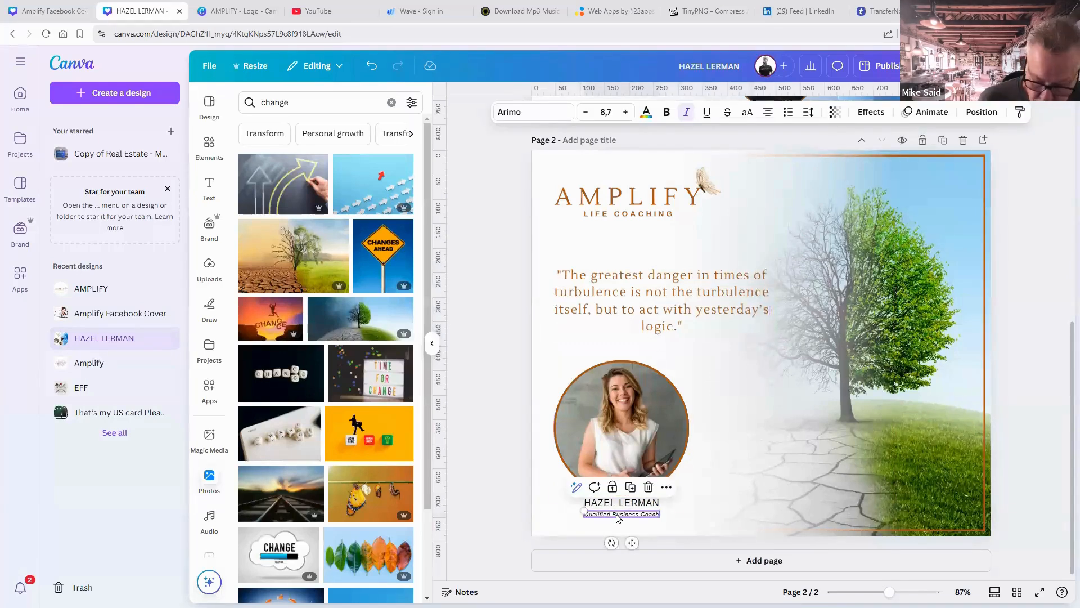
key("ctrl+d")
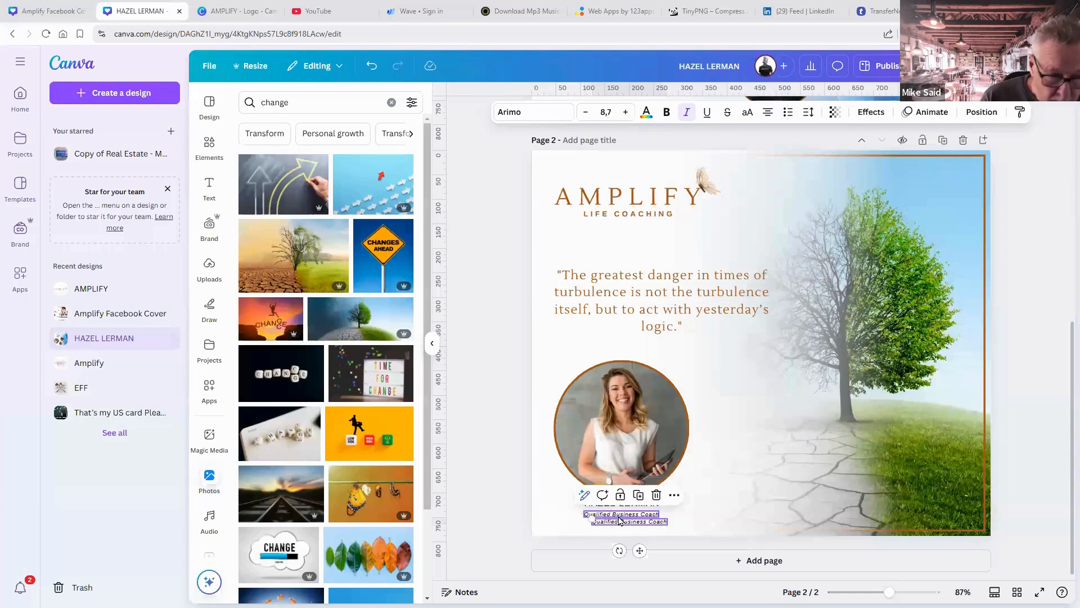
left_click_drag(619, 519, 728, 344)
double_click(724, 353)
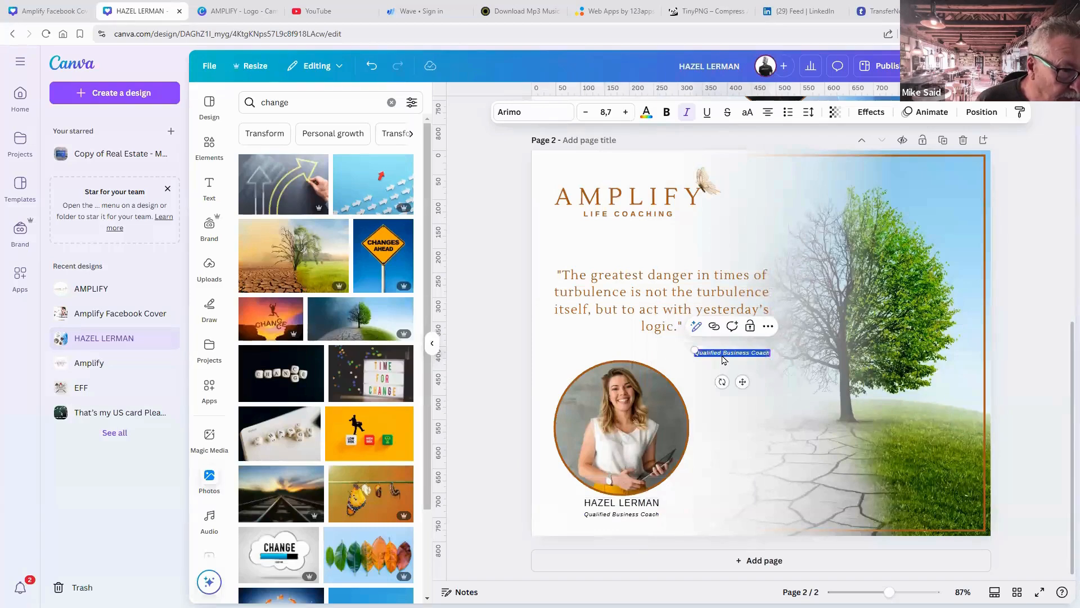
type("Per")
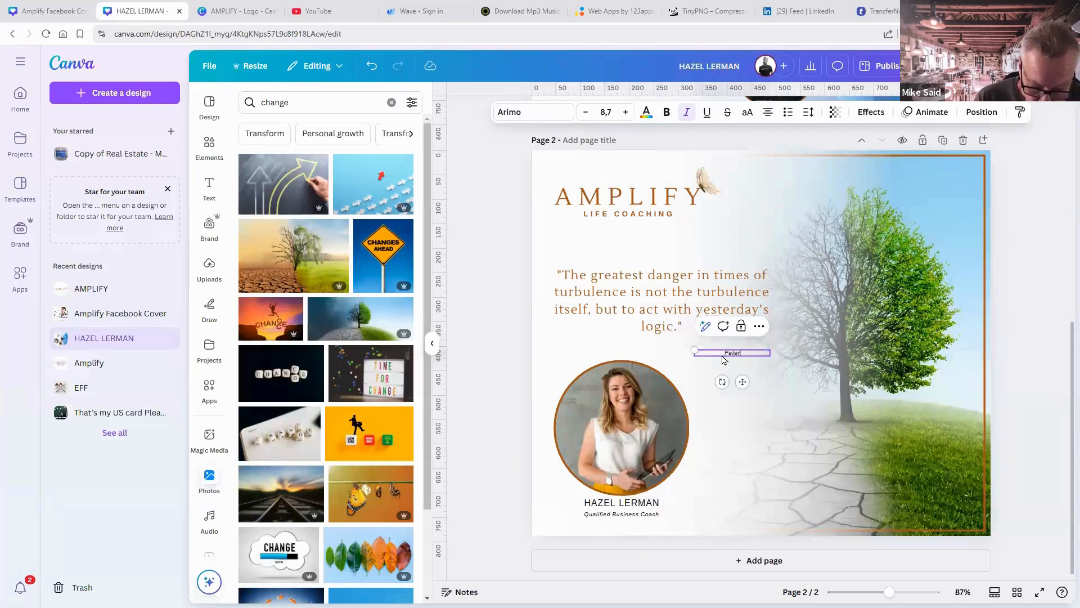
type("er Drucker")
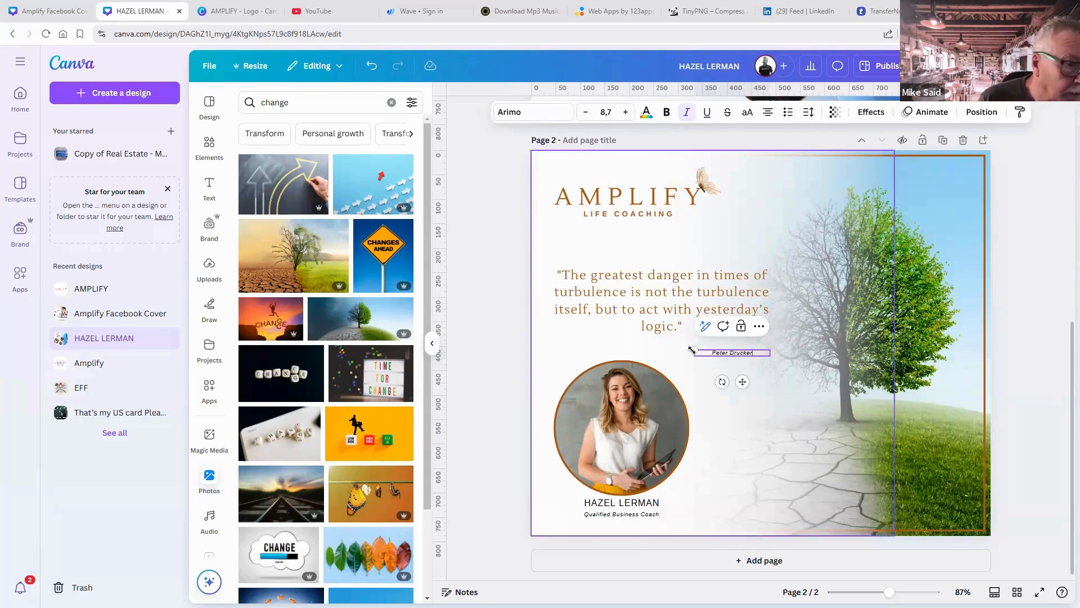
left_click(1008, 394)
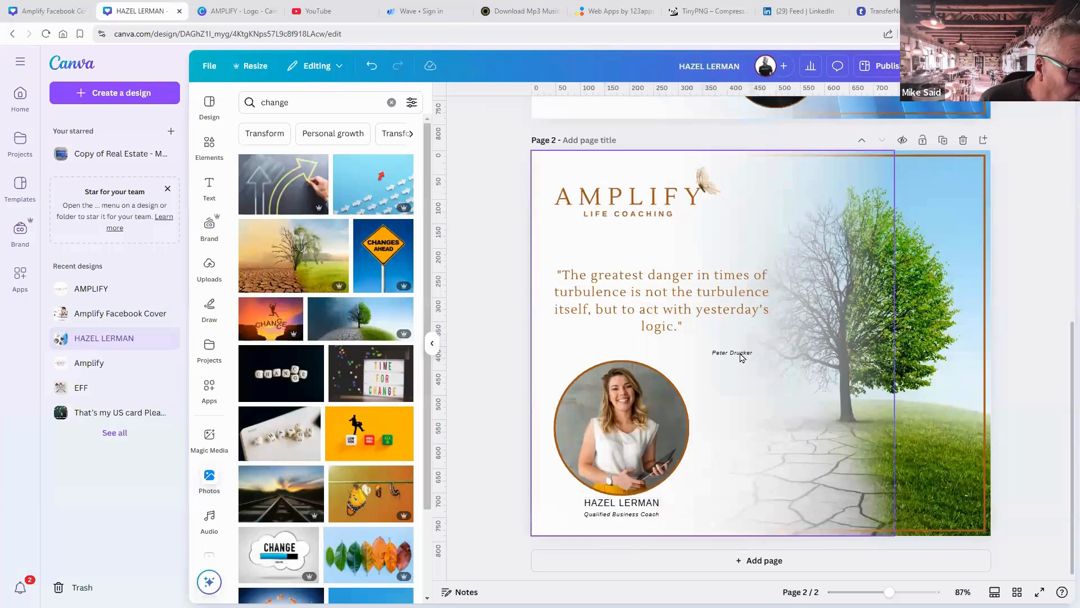
Increase the Peter Drucker label to size 13.7 and place it just below the quote.
left_click(742, 354)
left_click(625, 111)
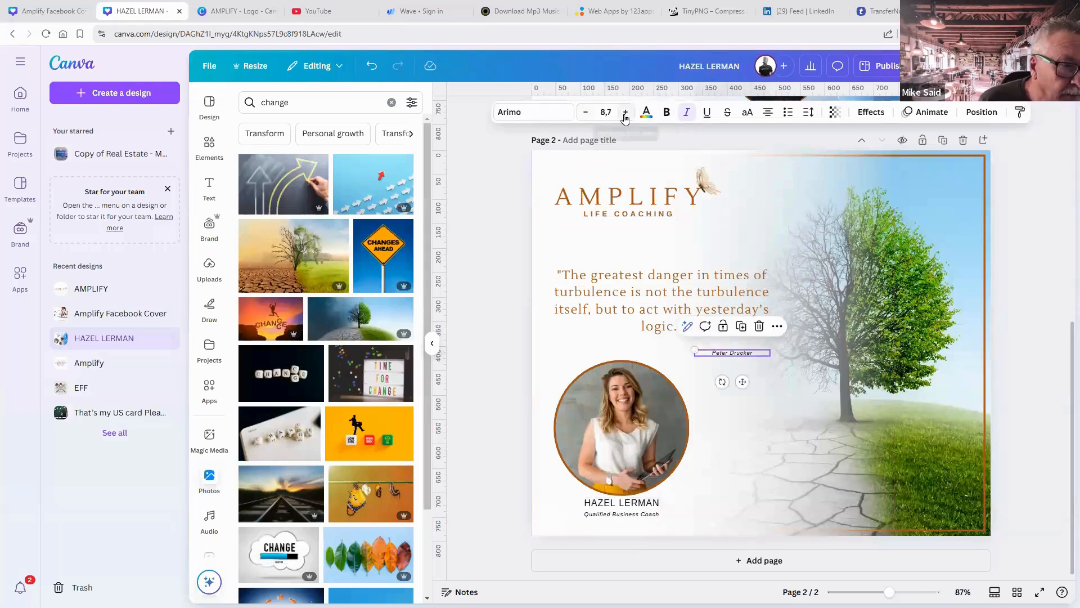
left_click(625, 112)
left_click(625, 112)
left_click(625, 112)
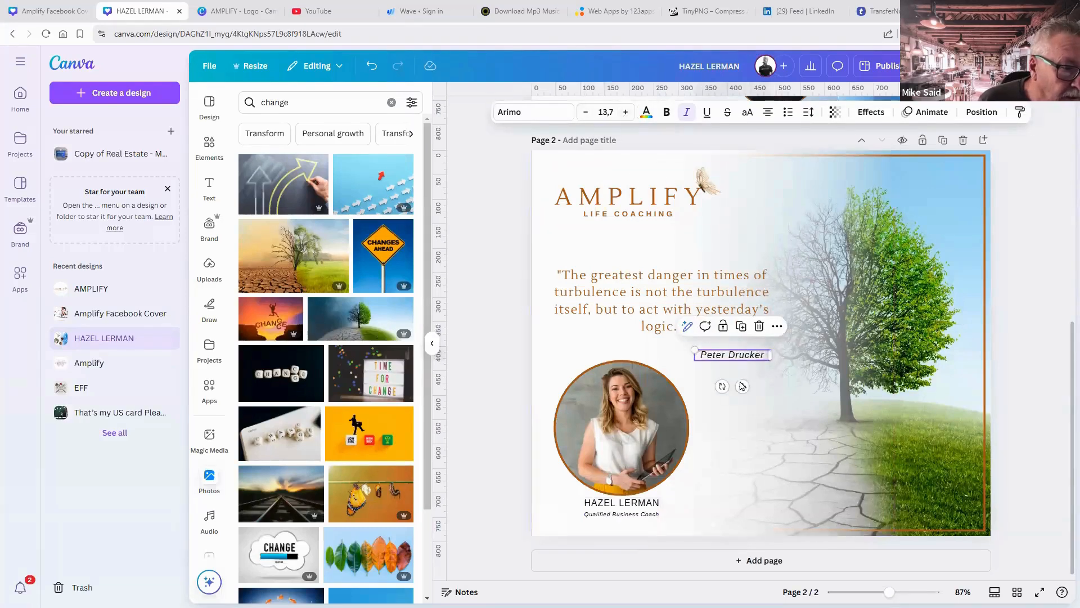
left_click_drag(743, 384, 745, 379)
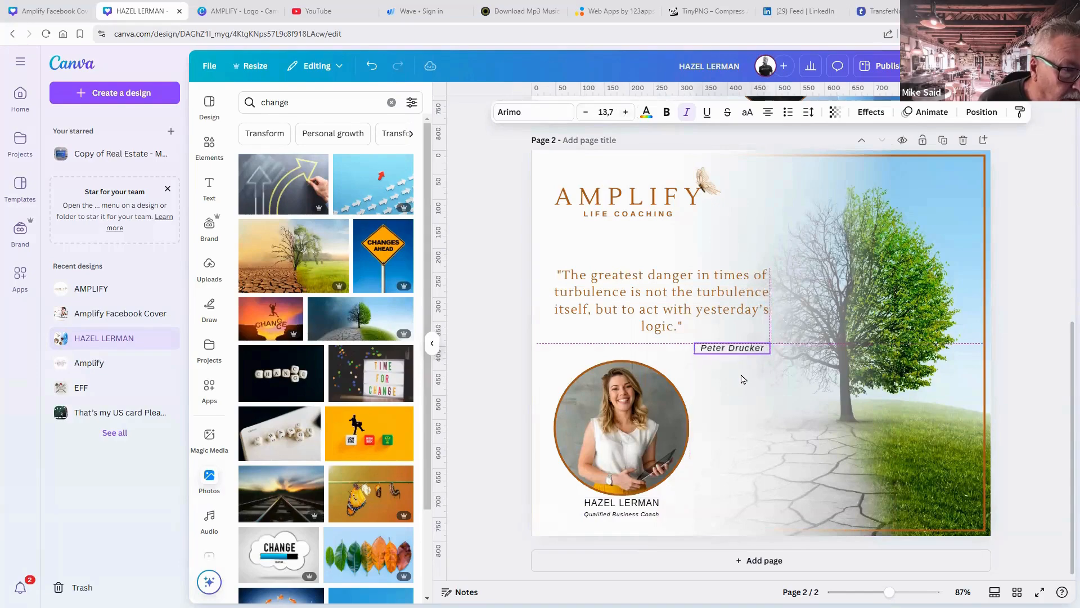
left_click(1033, 415)
scroll(1033, 415, "up", 7)
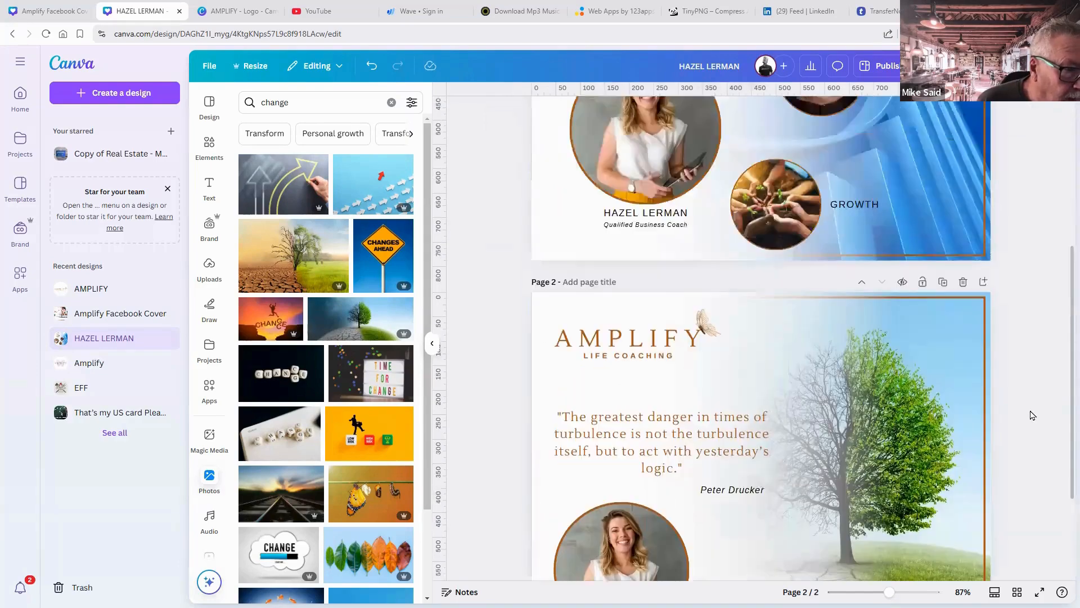
scroll(1034, 423, "down", 6)
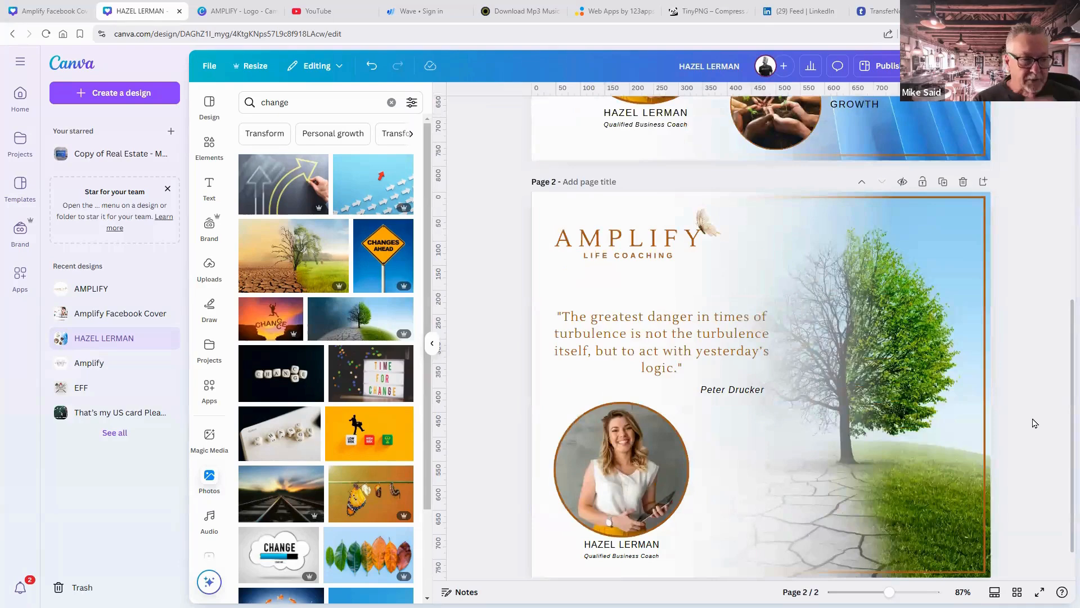
scroll(1034, 422, "down", 1)
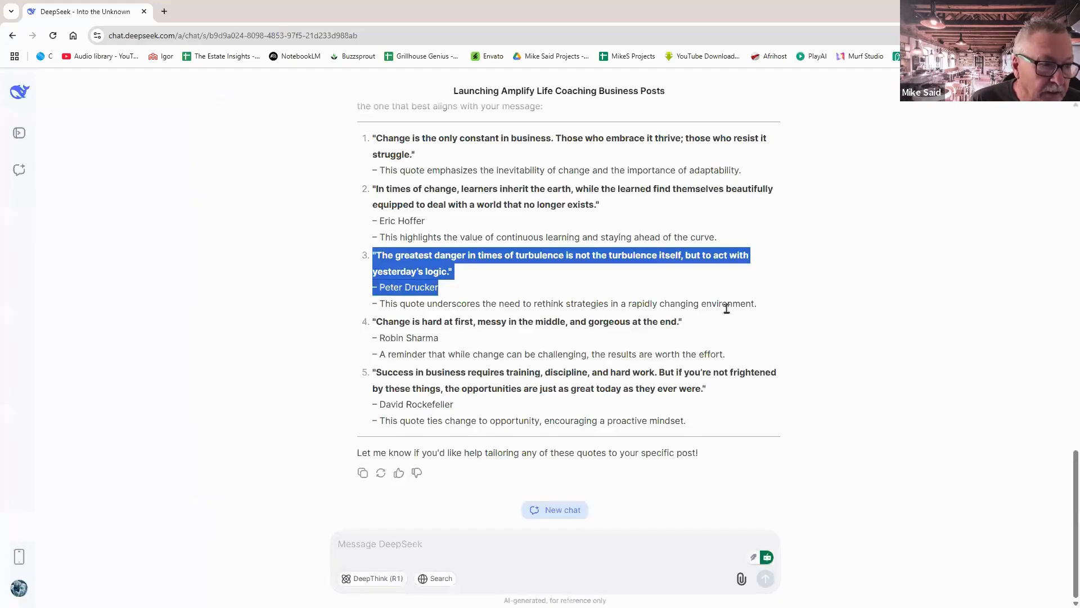
scroll(725, 309, "up", 7)
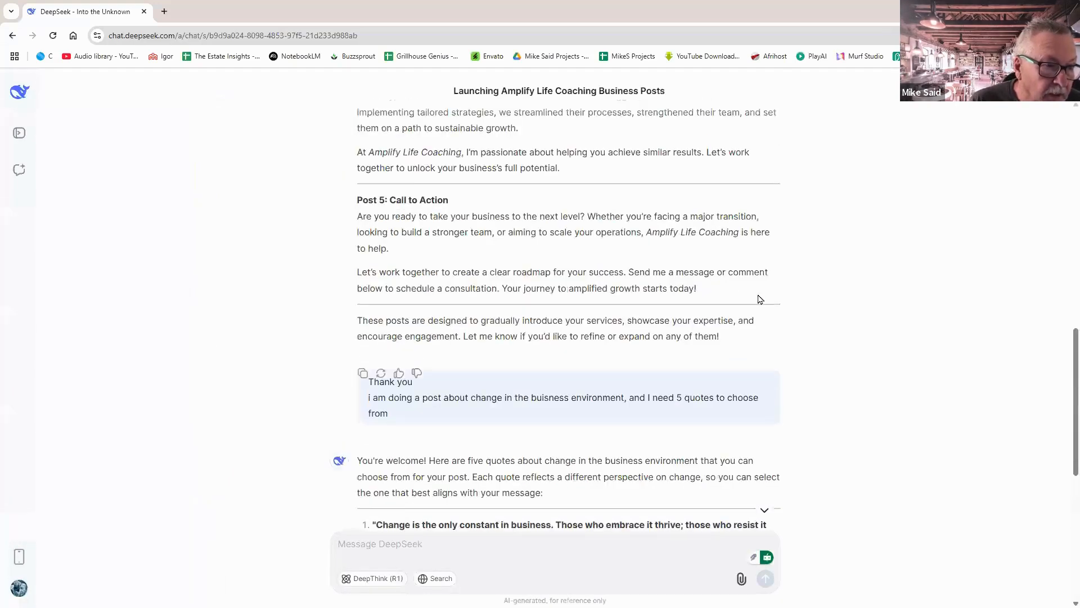
scroll(761, 299, "up", 15)
scroll(762, 300, "down", 6)
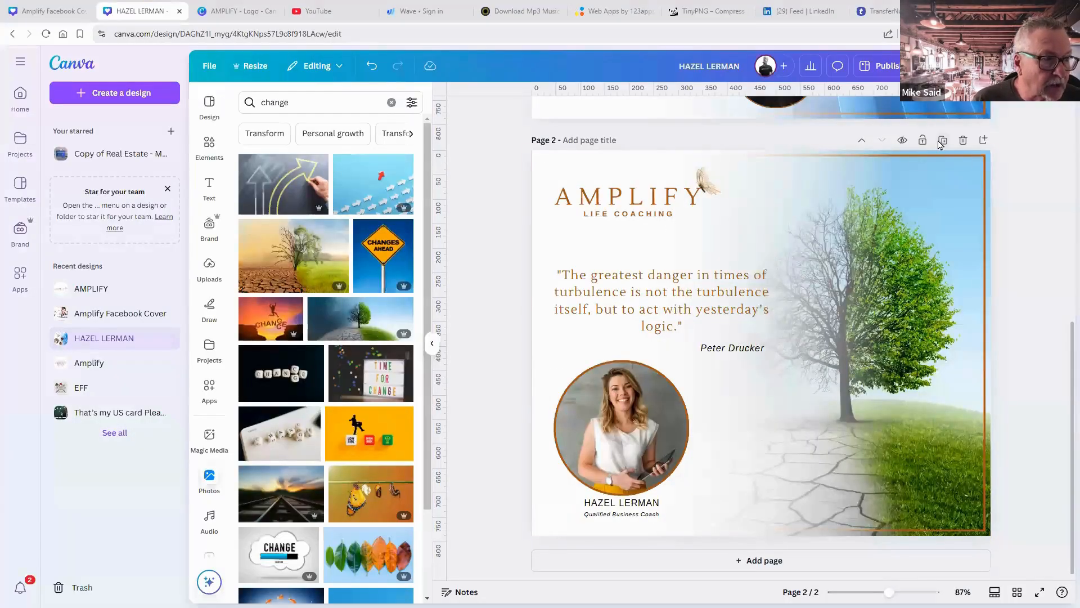
Duplicate page 2 as page 3 and search the photo library for 'team building'.
left_click(941, 142)
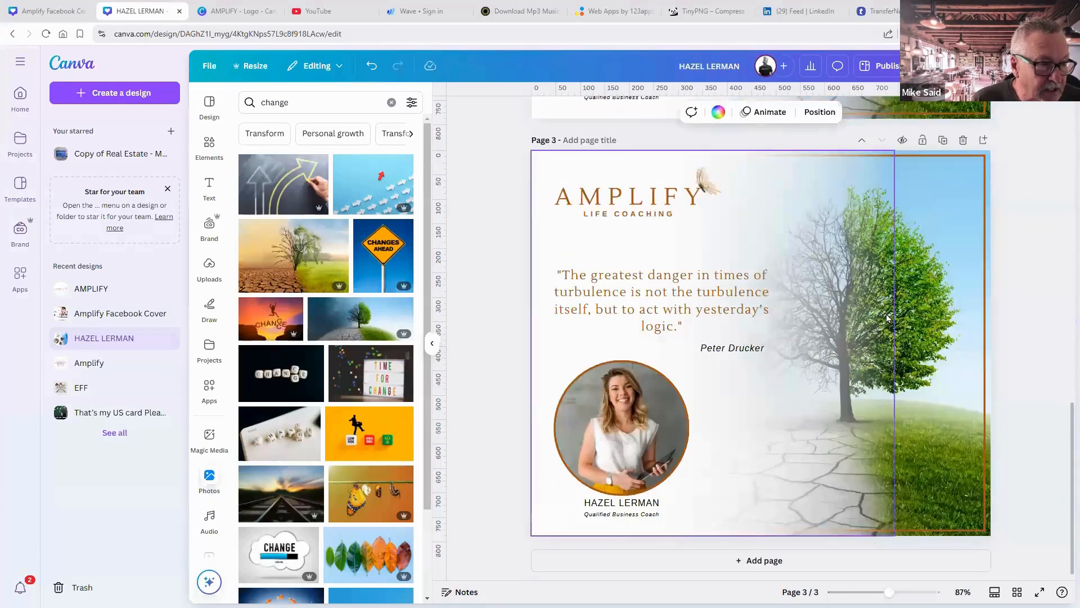
left_click(246, 103)
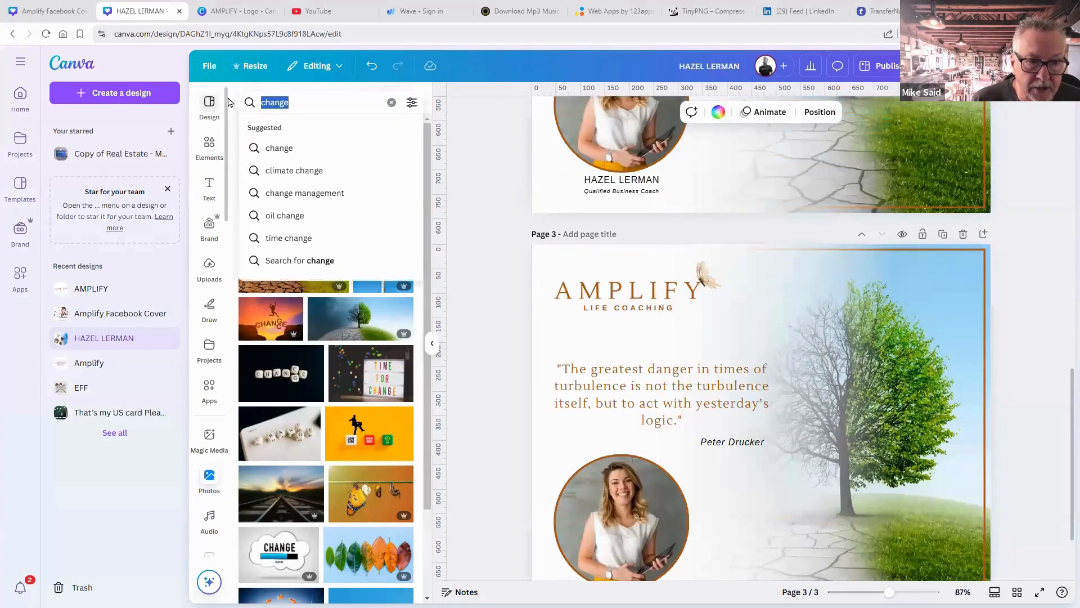
type("team b")
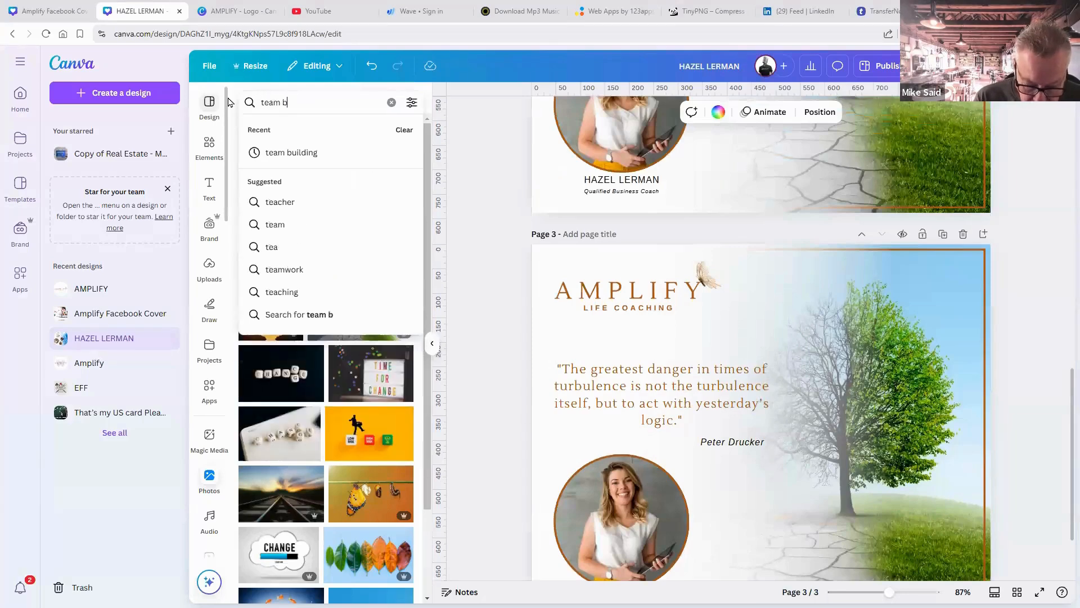
type("uildong")
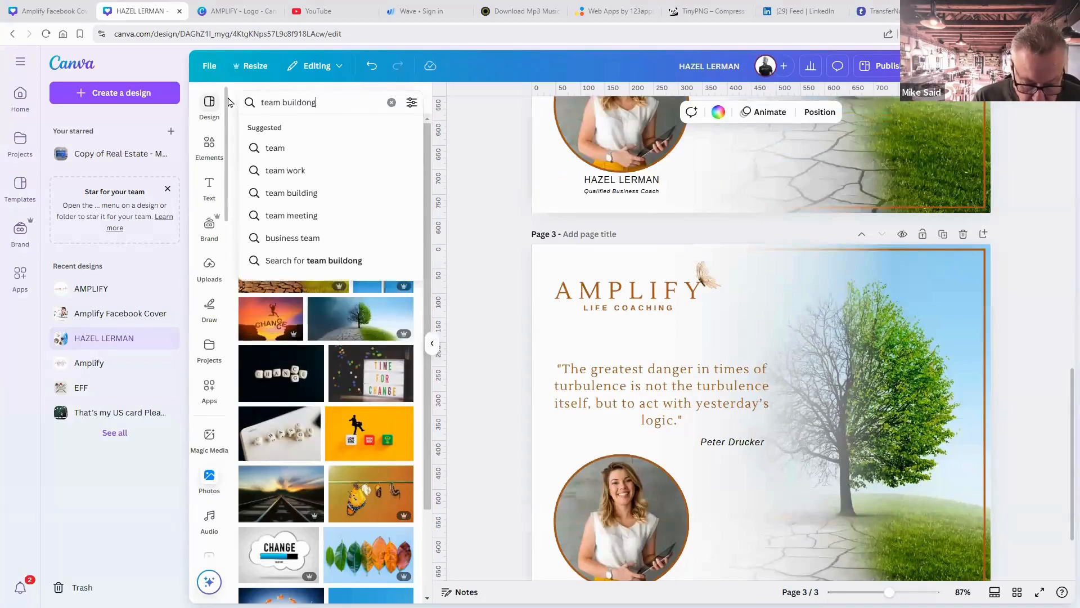
key("BackSpace")
key("BackSpace")
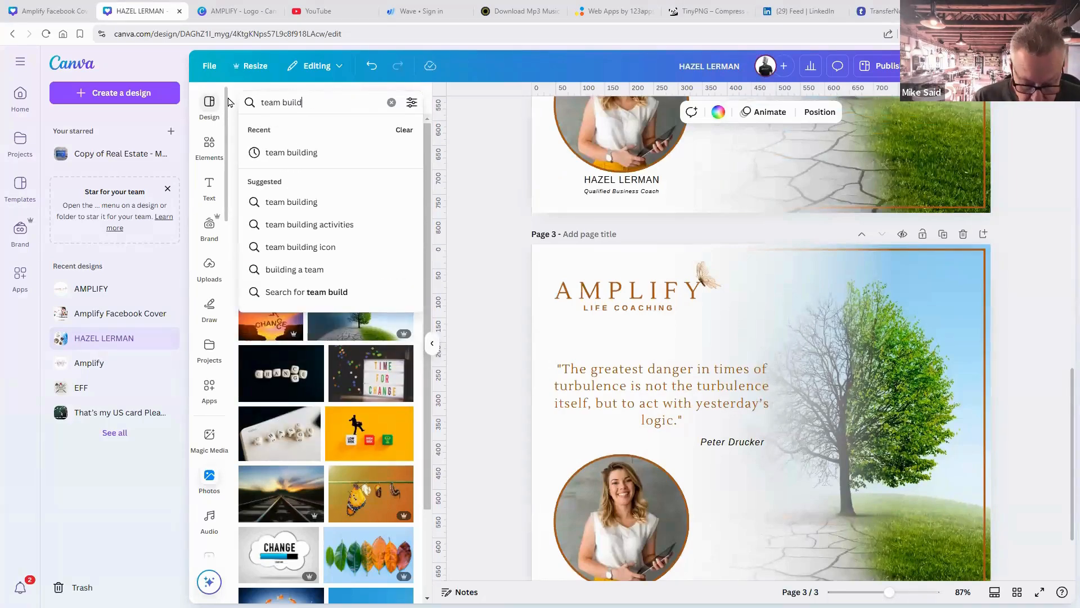
type("ing")
key("Return")
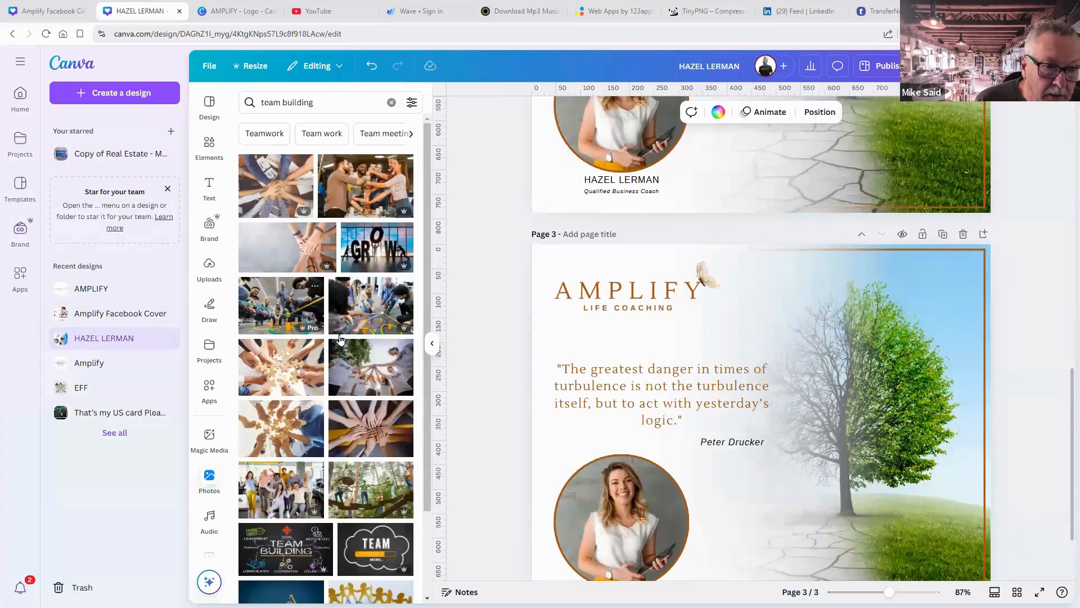
scroll(349, 352, "down", 2)
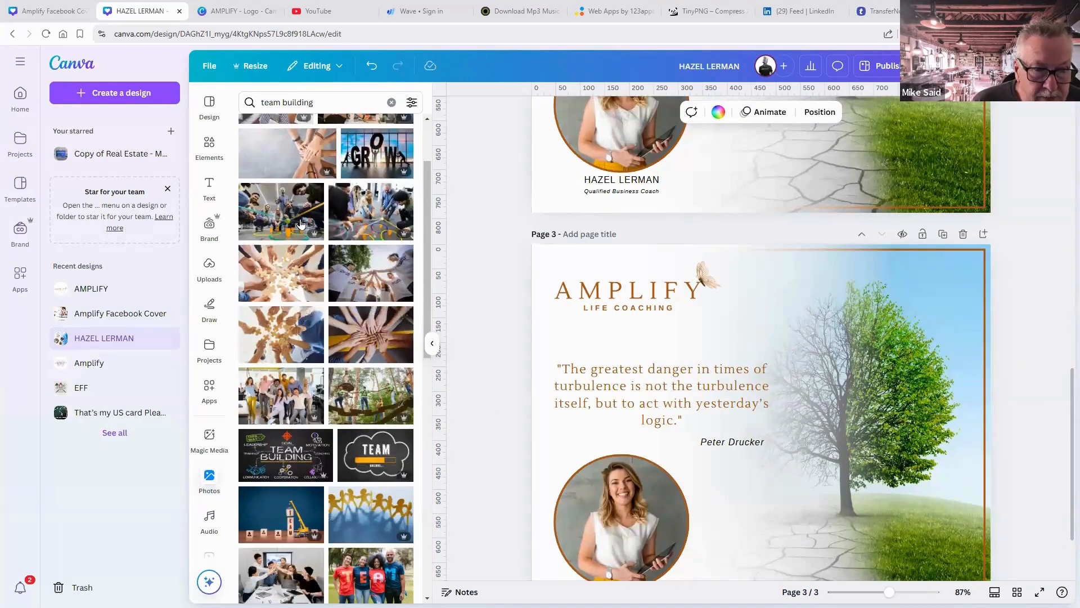
Make the stacked-hands team photo page 3's background, cropped so the hands sit toward the right.
left_click(306, 157)
right_click(880, 416)
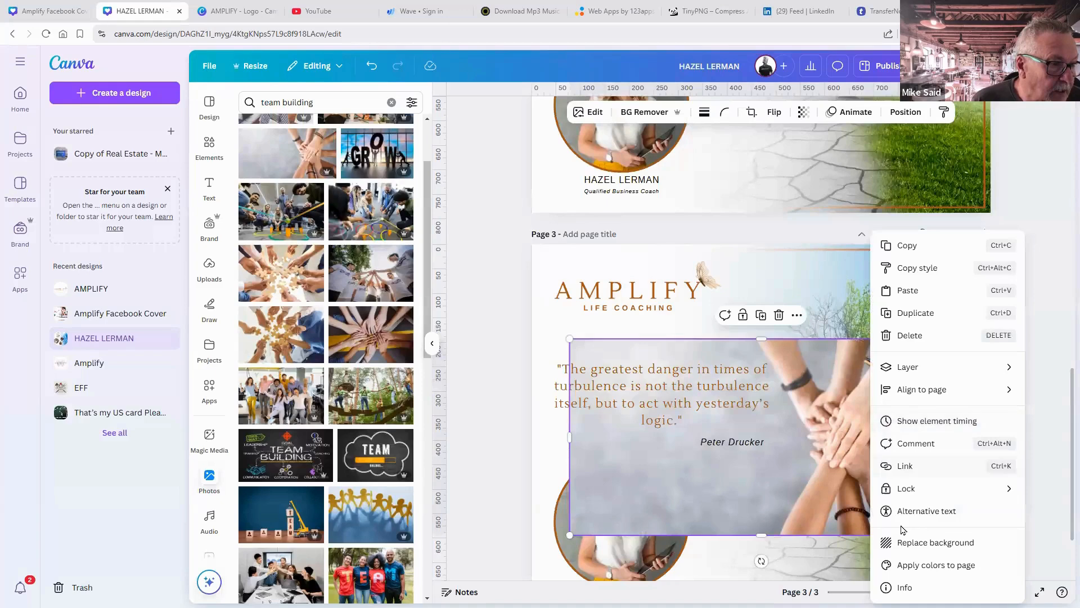
left_click(902, 543)
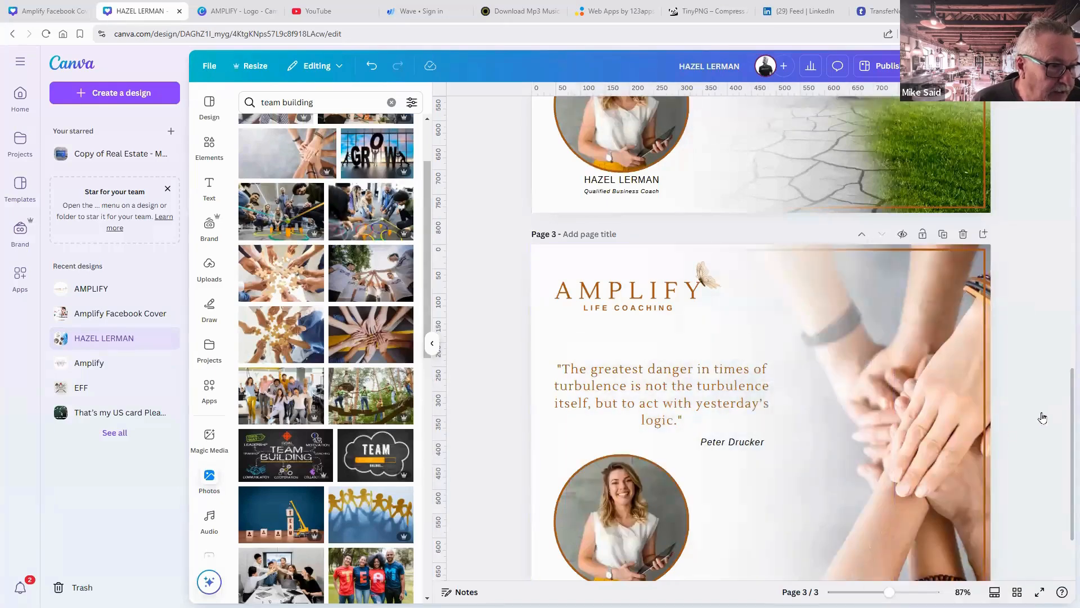
scroll(1013, 411, "down", 2)
left_click(945, 391)
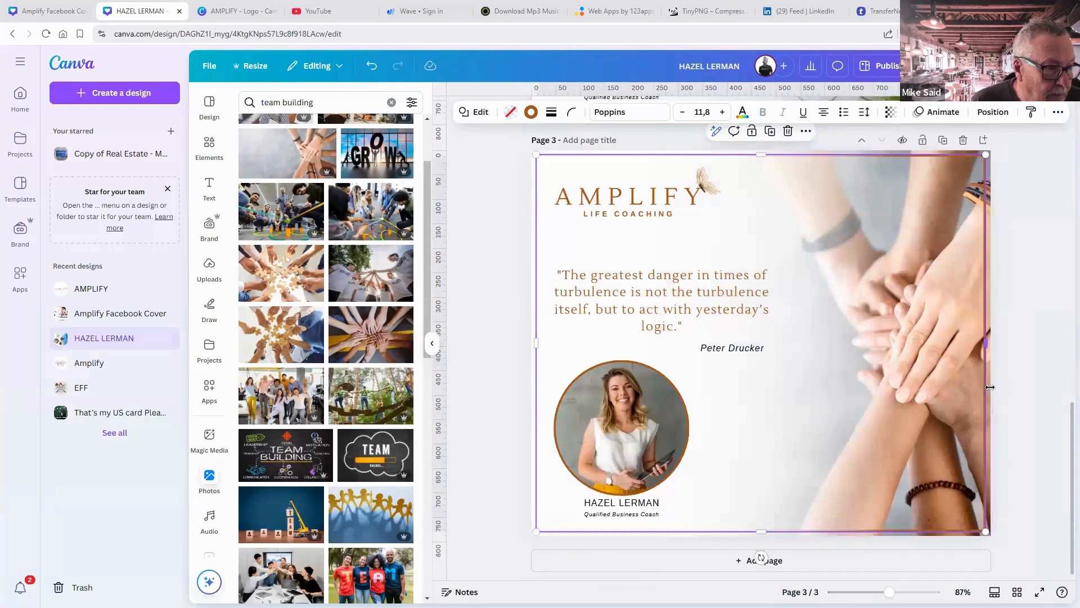
double_click(986, 393)
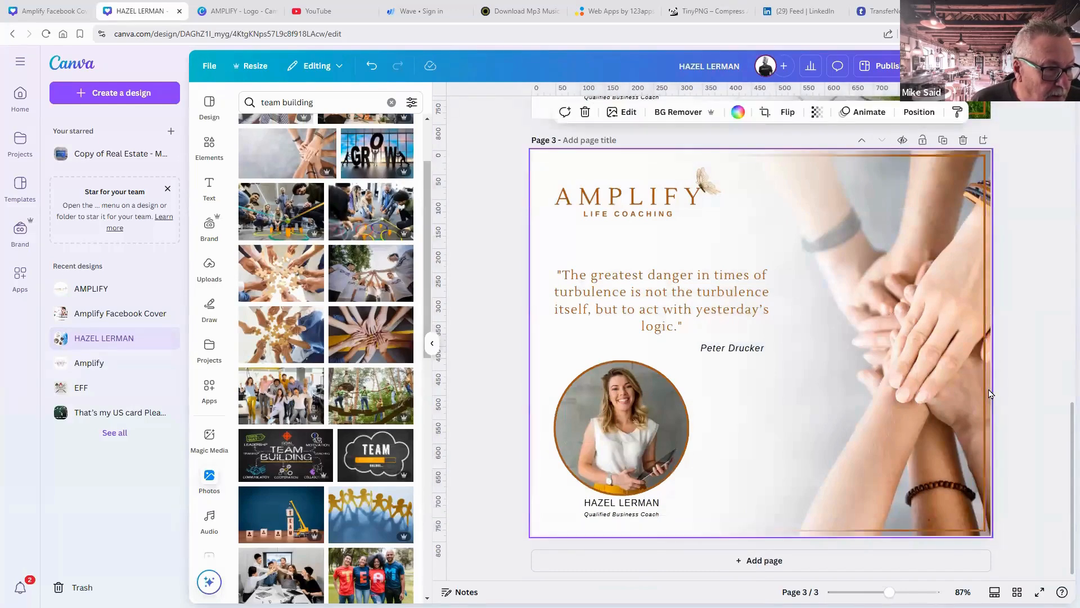
left_click_drag(959, 389, 870, 389)
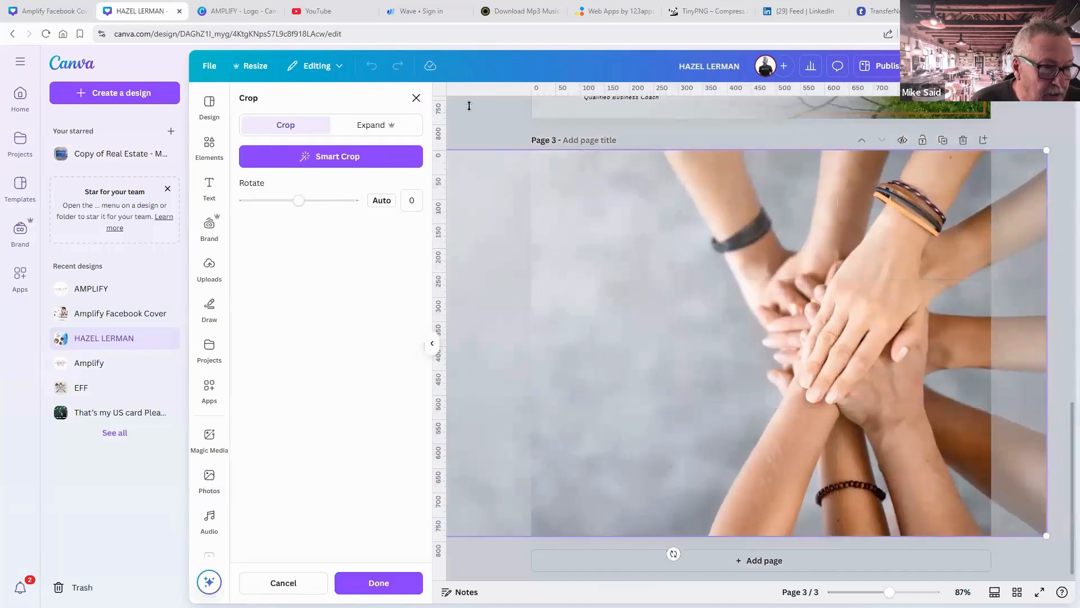
key("Return")
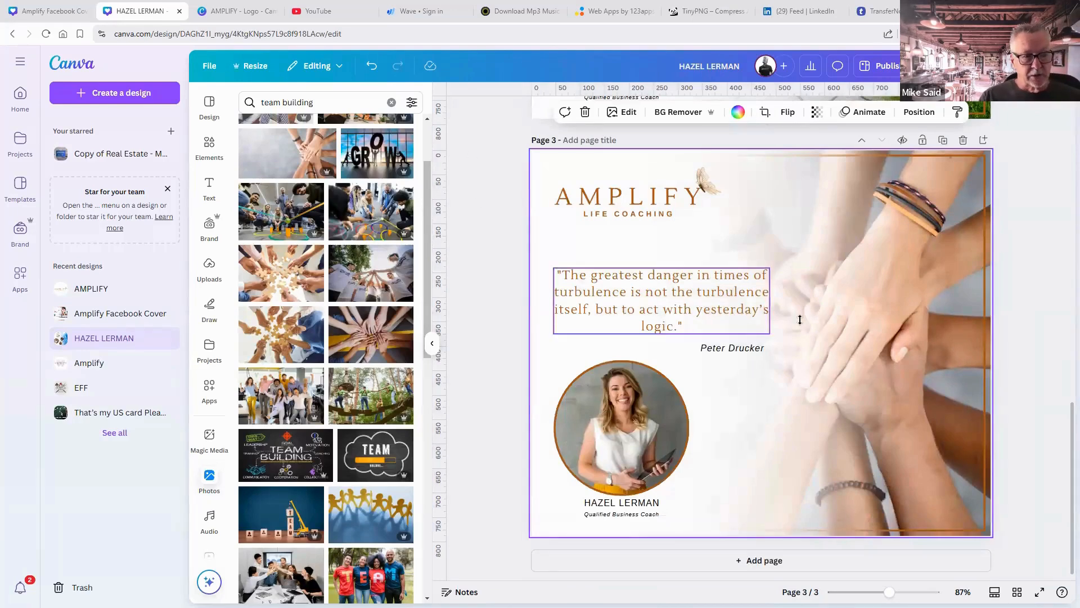
scroll(800, 319, "up", 15)
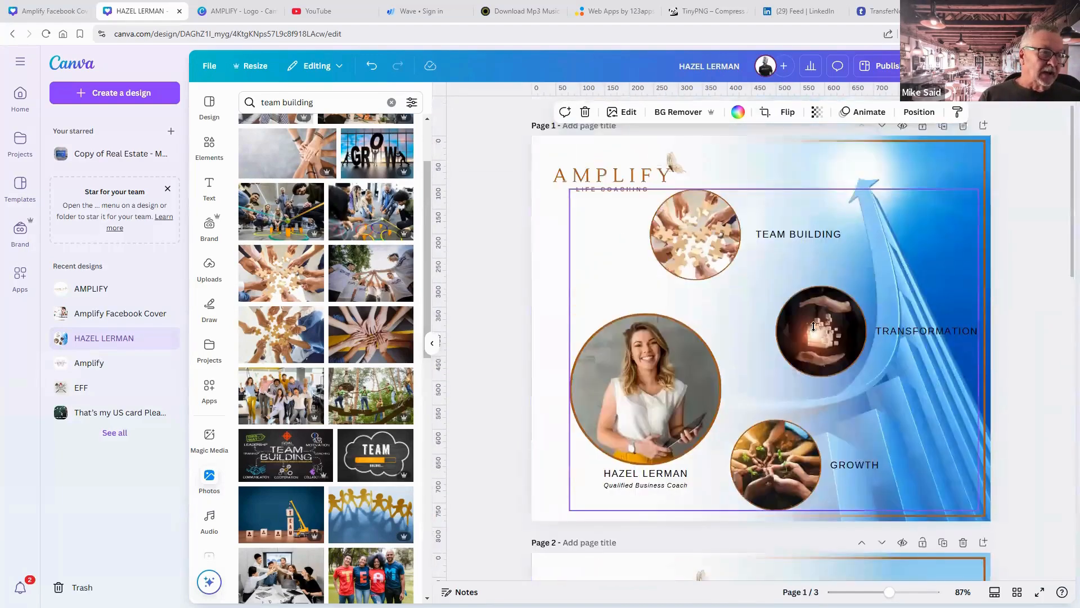
scroll(814, 326, "up", 1)
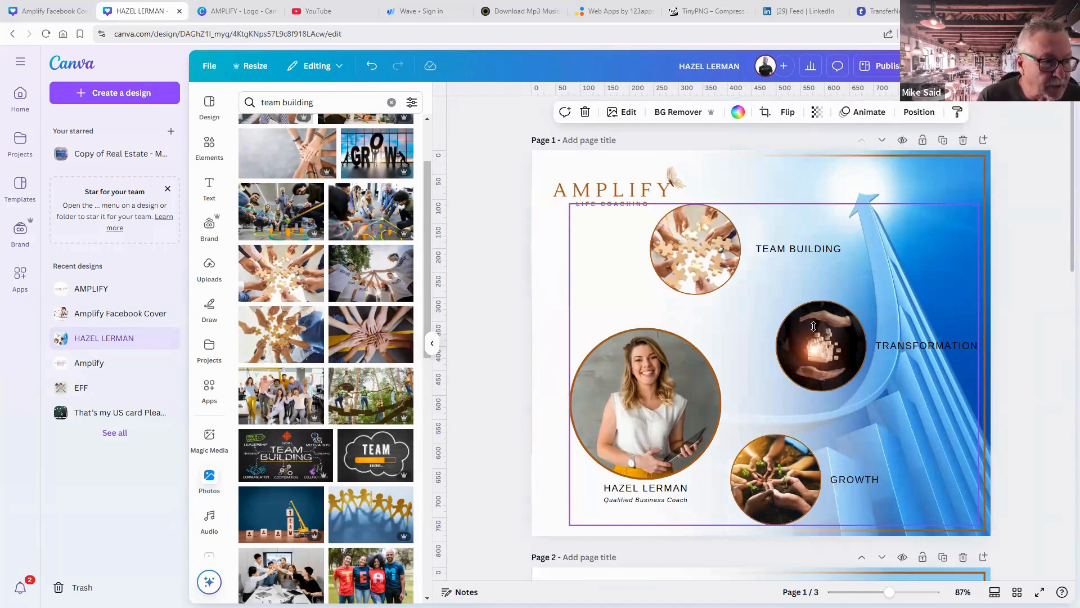
left_click(1008, 326)
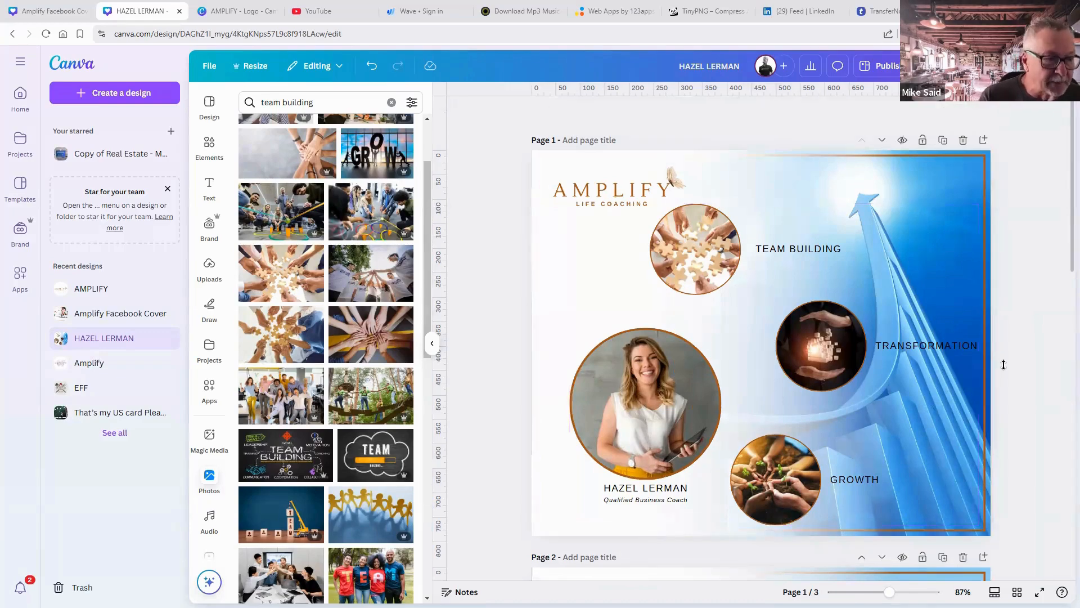
scroll(1004, 365, "down", 7)
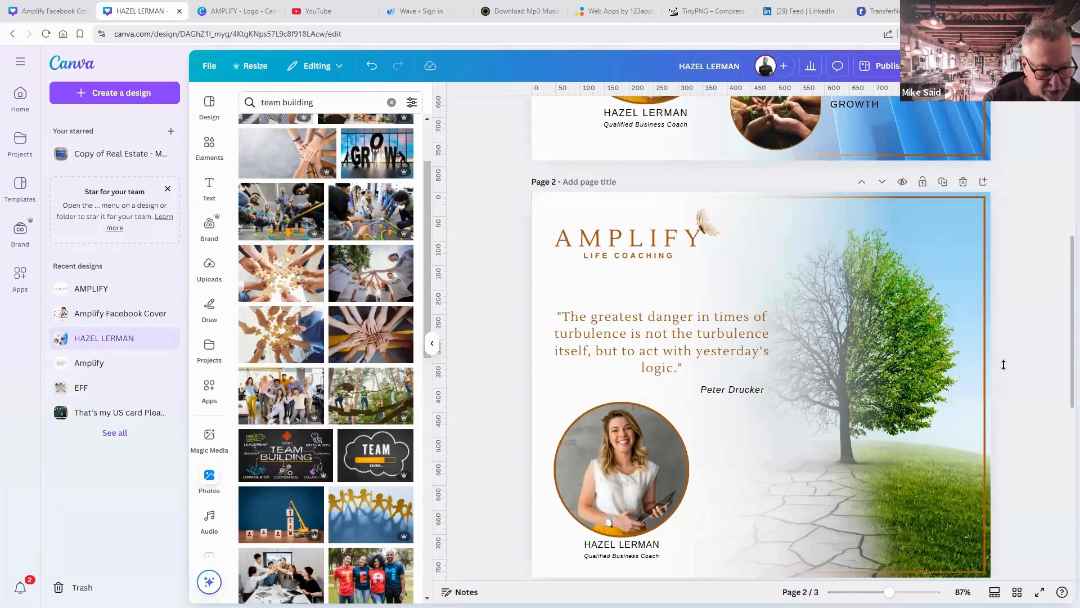
scroll(1004, 364, "down", 7)
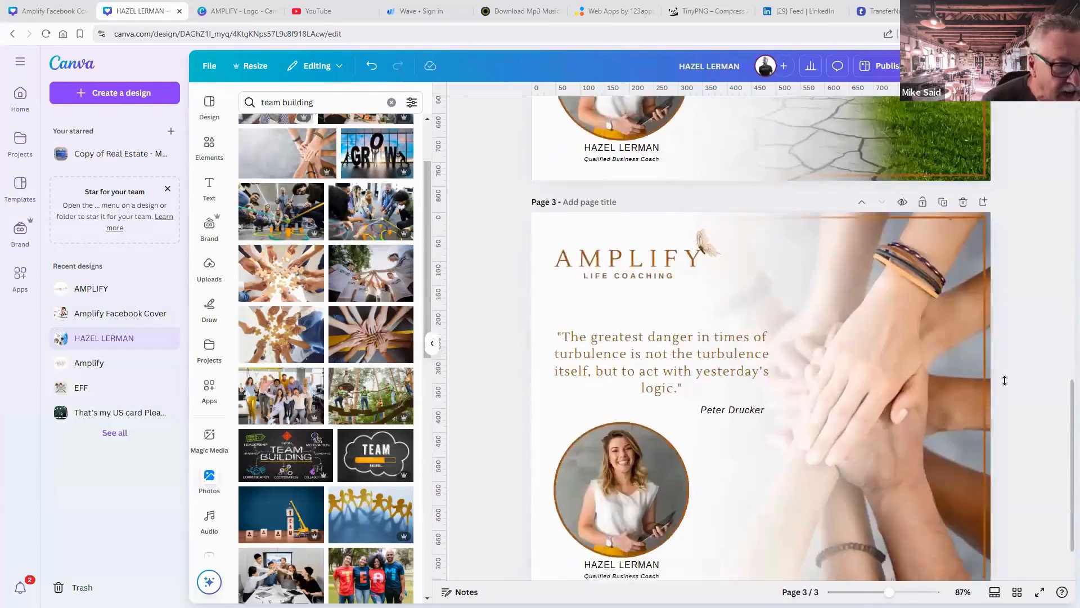
scroll(1005, 381, "down", 1)
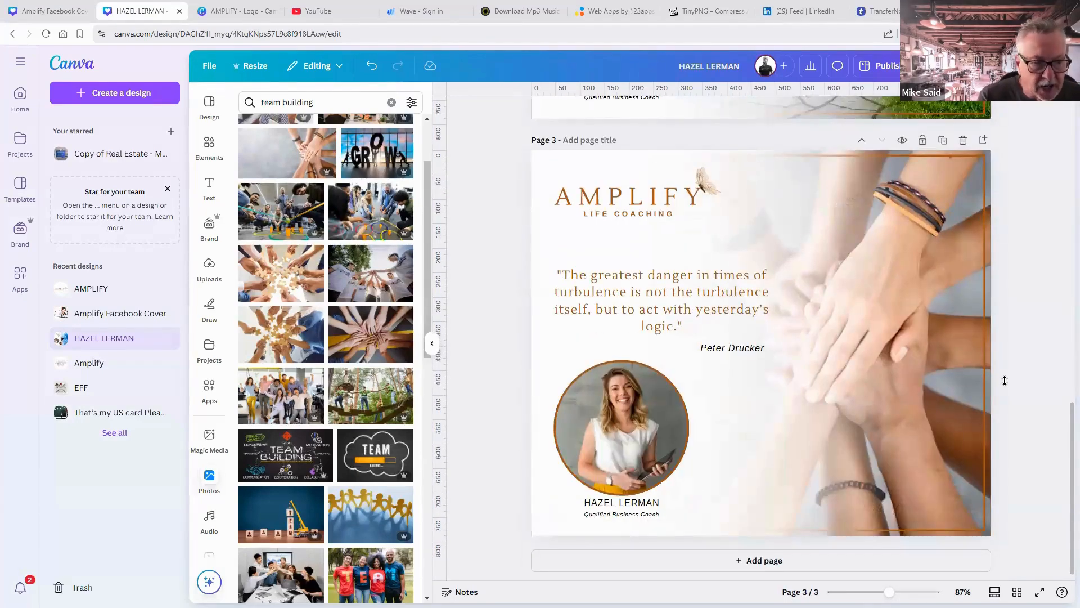
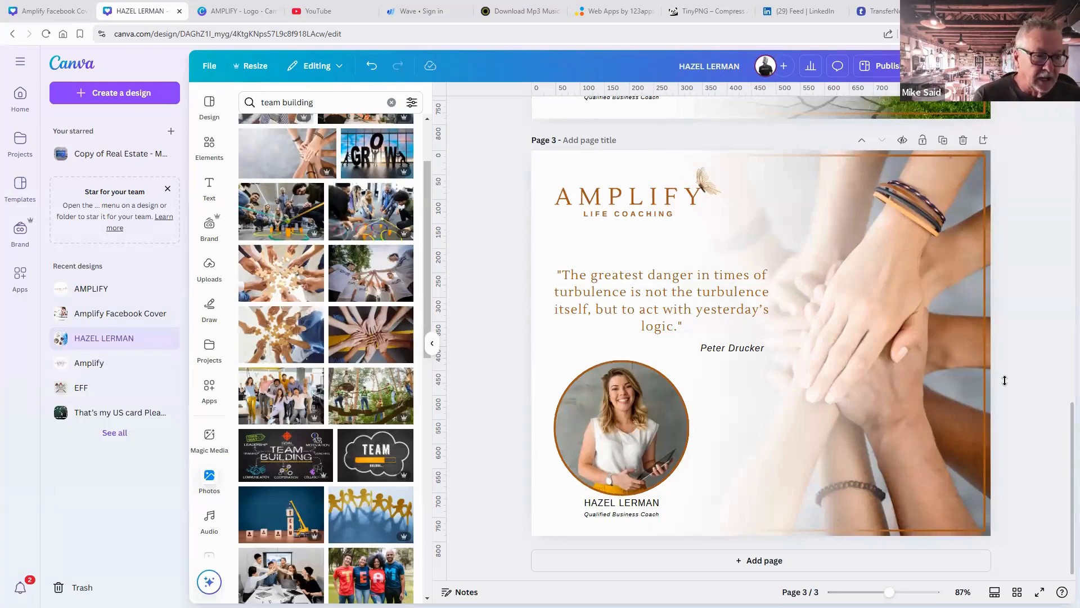
Take the coach's circular portrait into a new Instagram Post (Square) design found by searching 'instagram'.
left_click(603, 413)
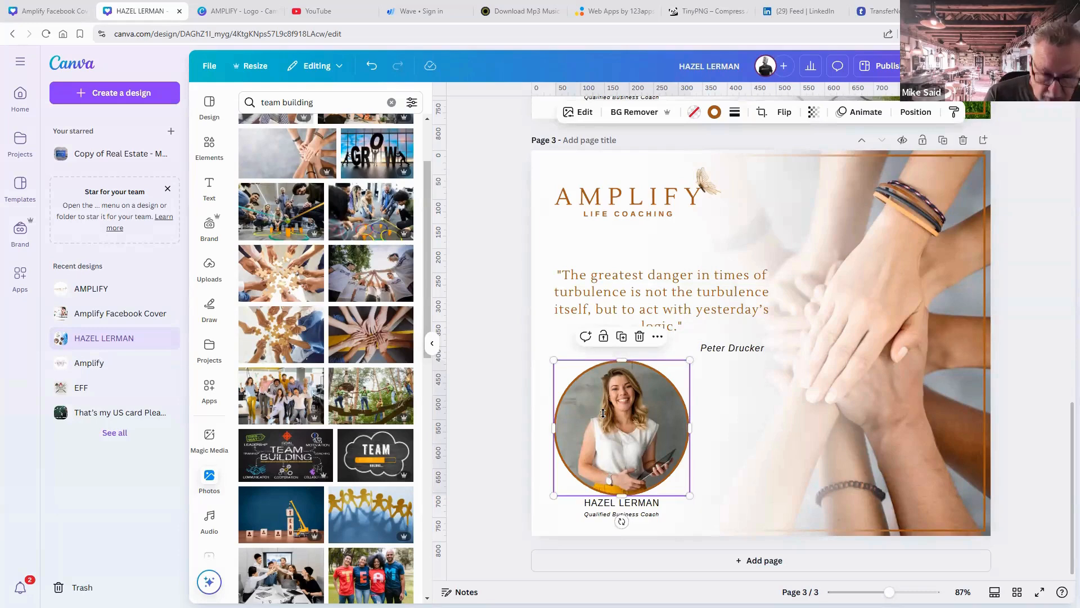
left_click(45, 11)
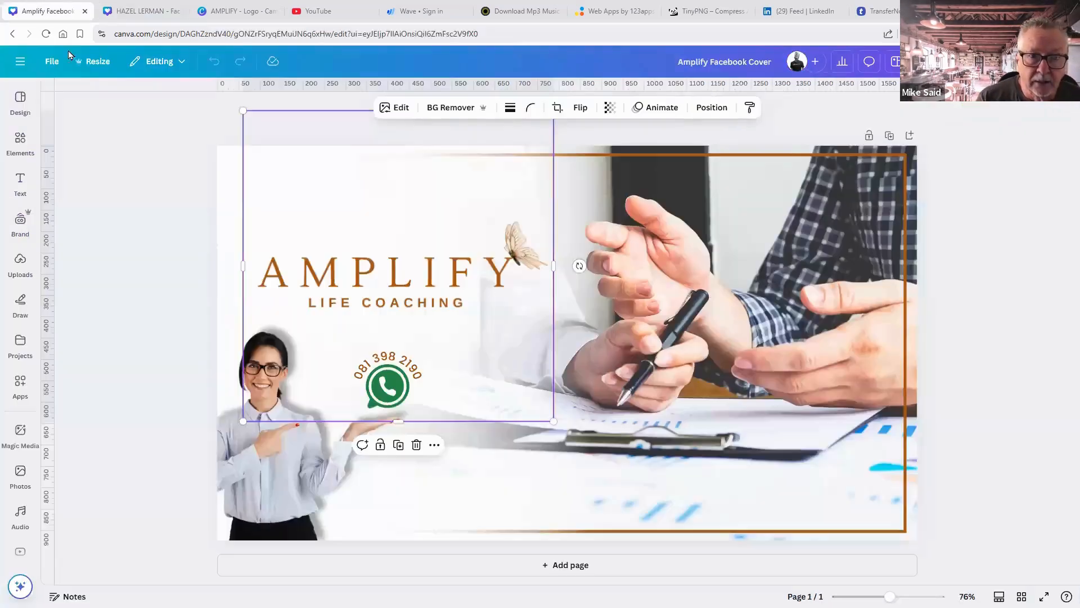
left_click(25, 66)
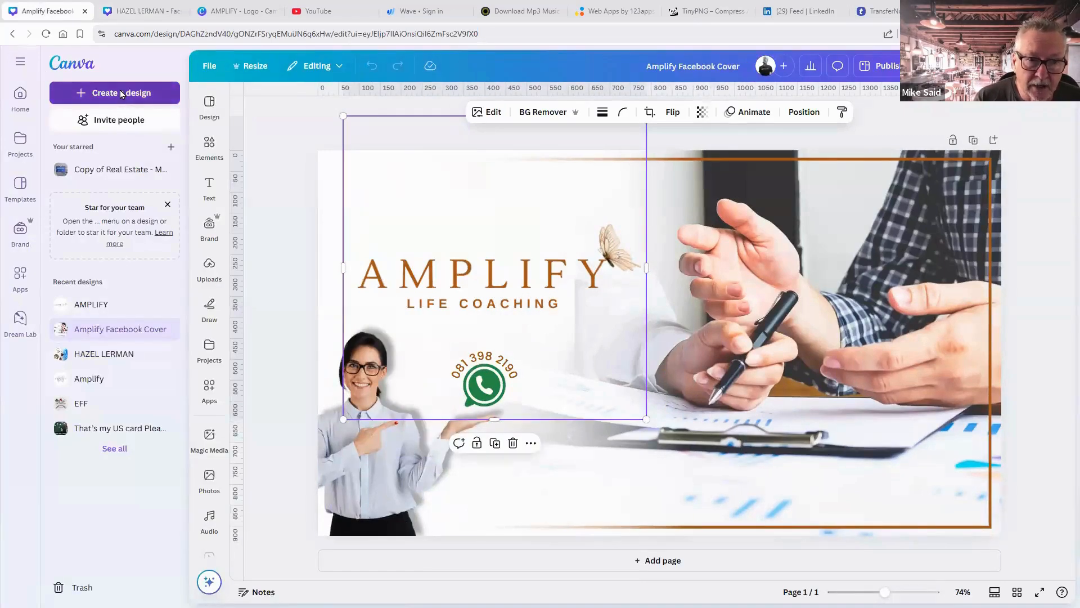
left_click(120, 92)
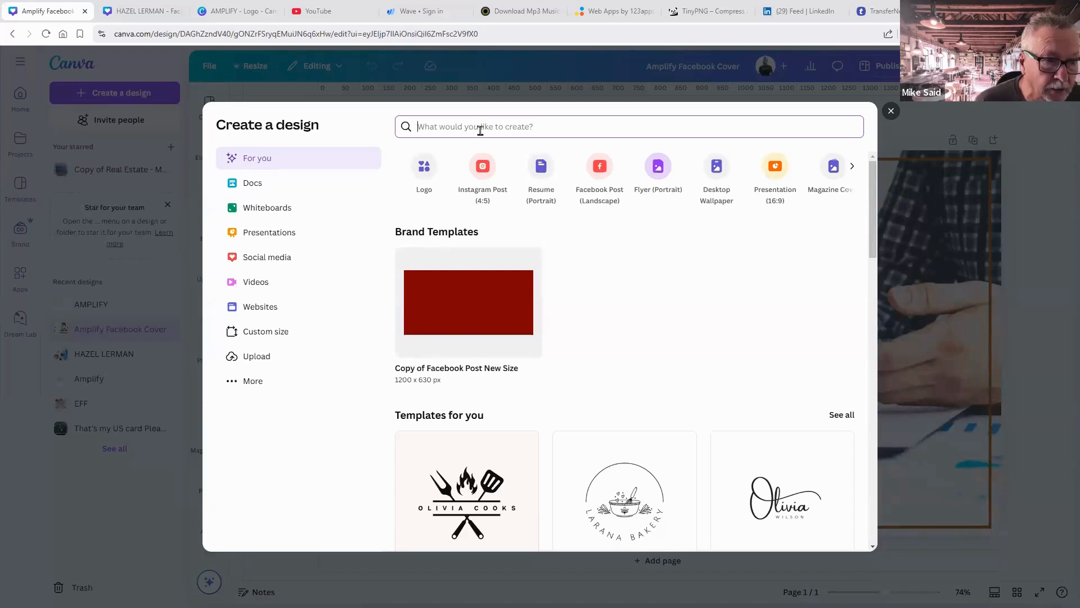
type("instagr")
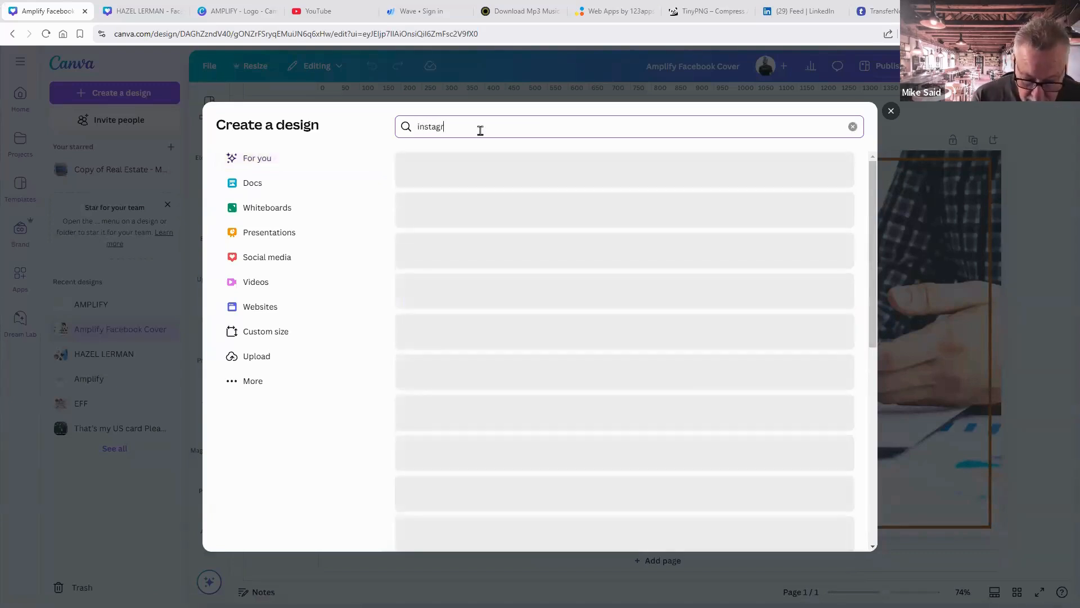
type("am")
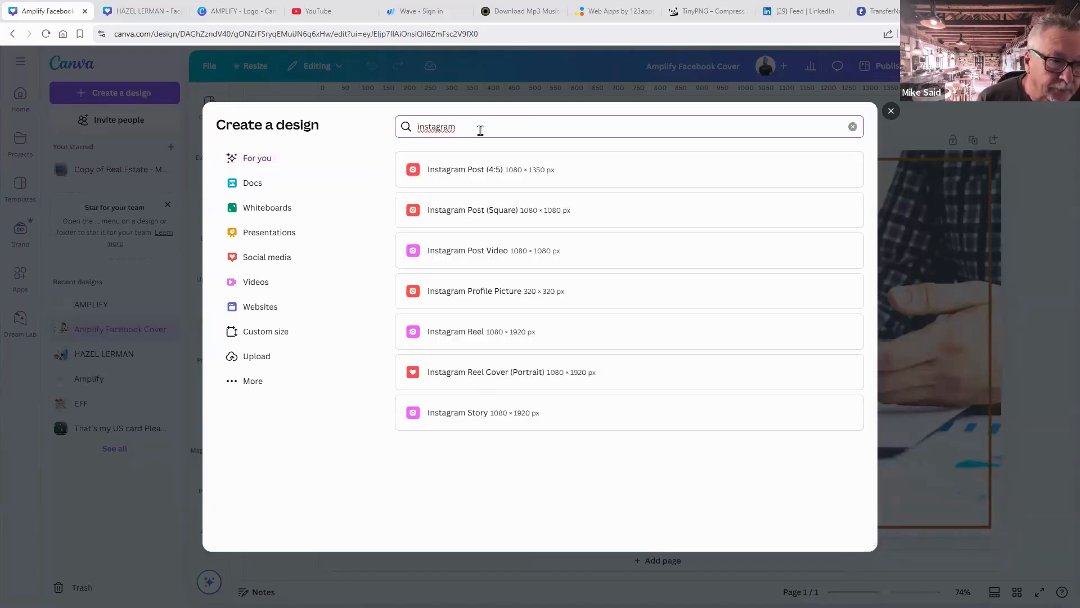
left_click(476, 209)
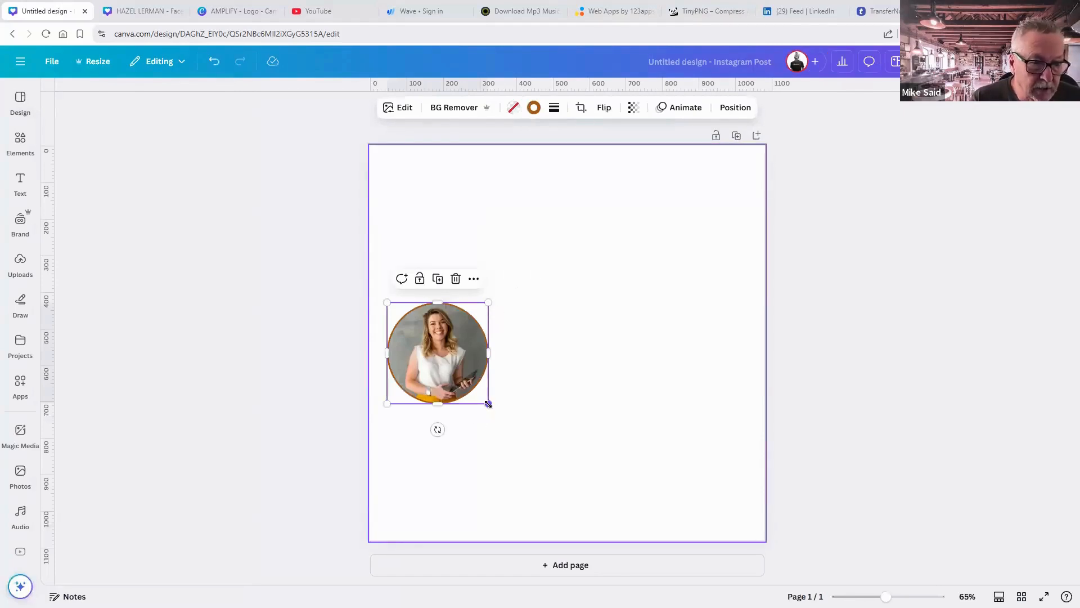
Enlarge the circular portrait to about 898 px and centre it on the page.
left_click_drag(489, 404, 617, 532)
left_click_drag(626, 297, 768, 197)
mouse_move(585, 258)
left_mouse_down()
mouse_move(600, 251)
mouse_move(594, 242)
left_mouse_up()
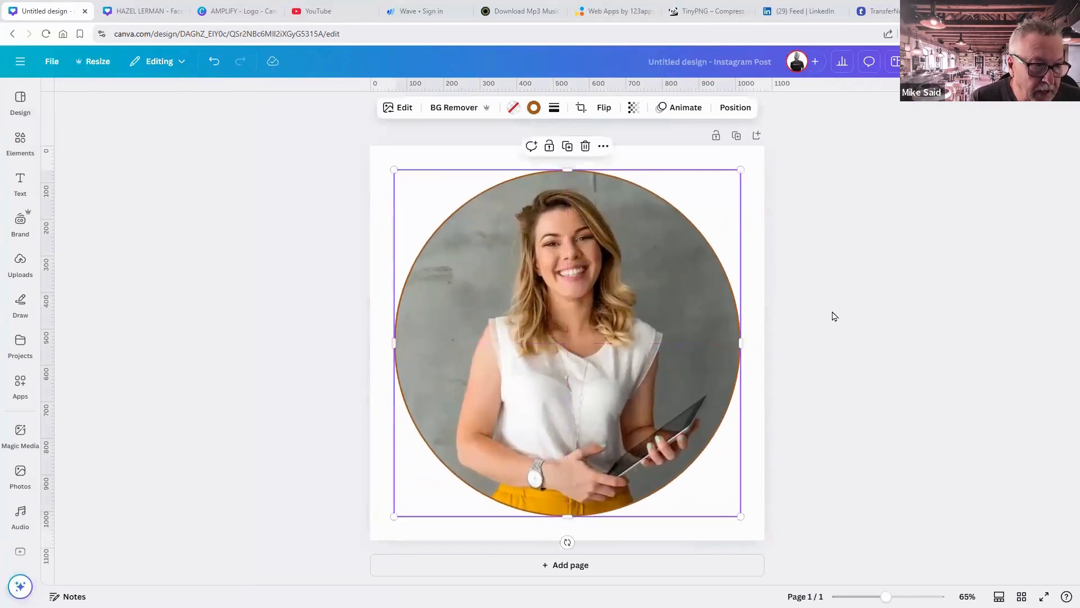
left_click(836, 316)
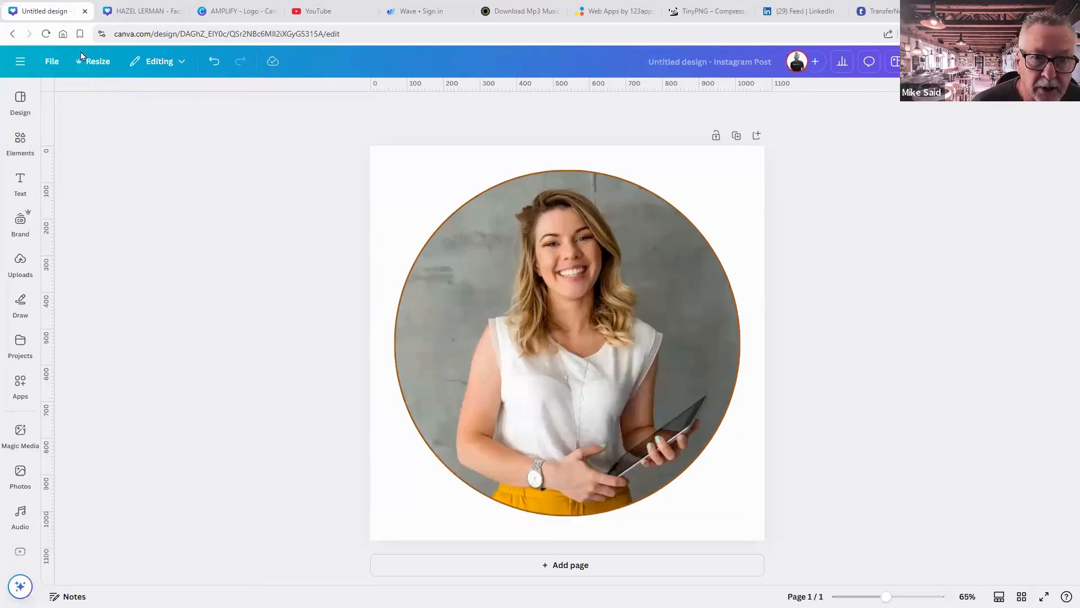
Add the AMPLIFY logo from Uploads, shrink it to 285 px and place it upper left.
left_click(19, 263)
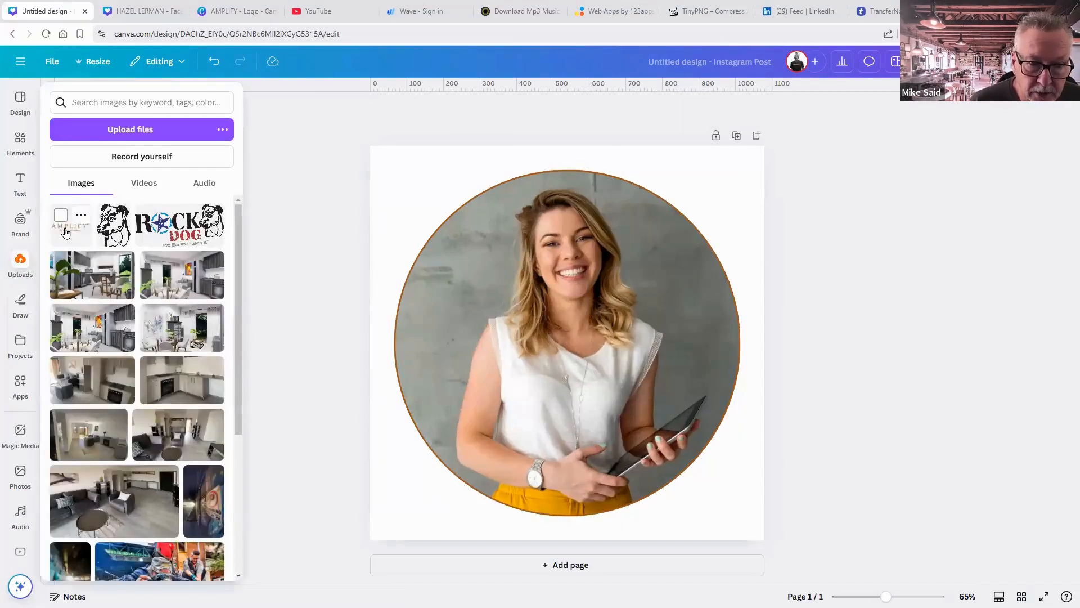
left_click(70, 227)
left_click_drag(676, 451, 551, 351)
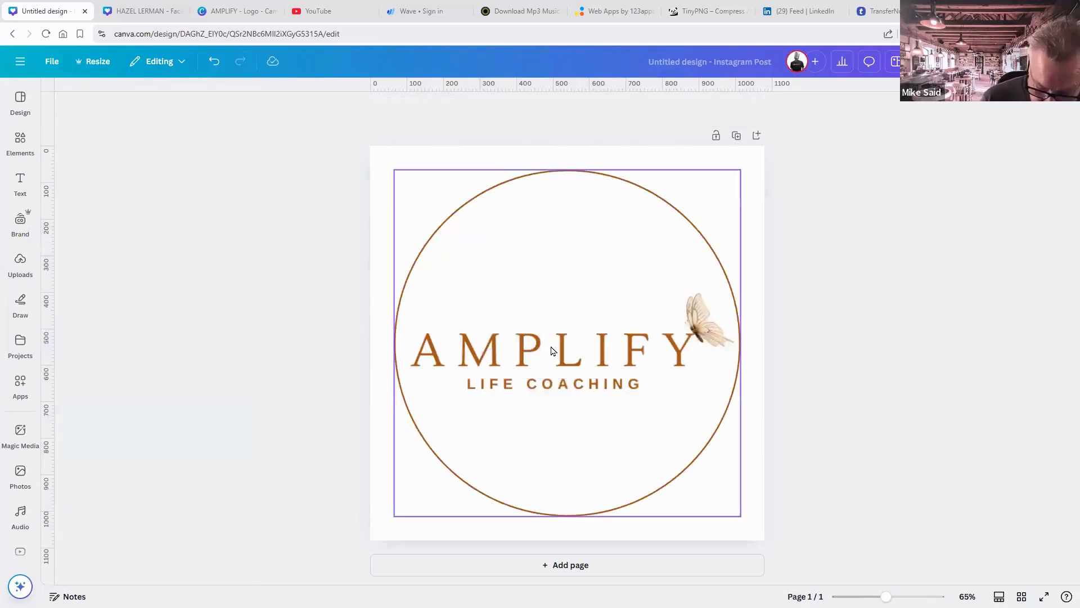
key("ctrl+z")
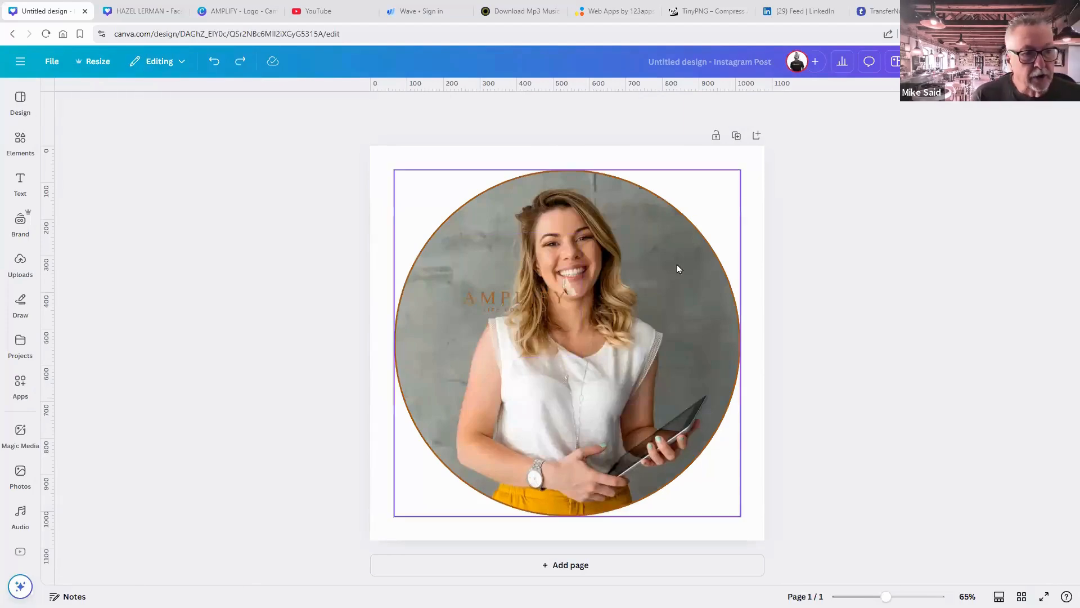
left_click(521, 310)
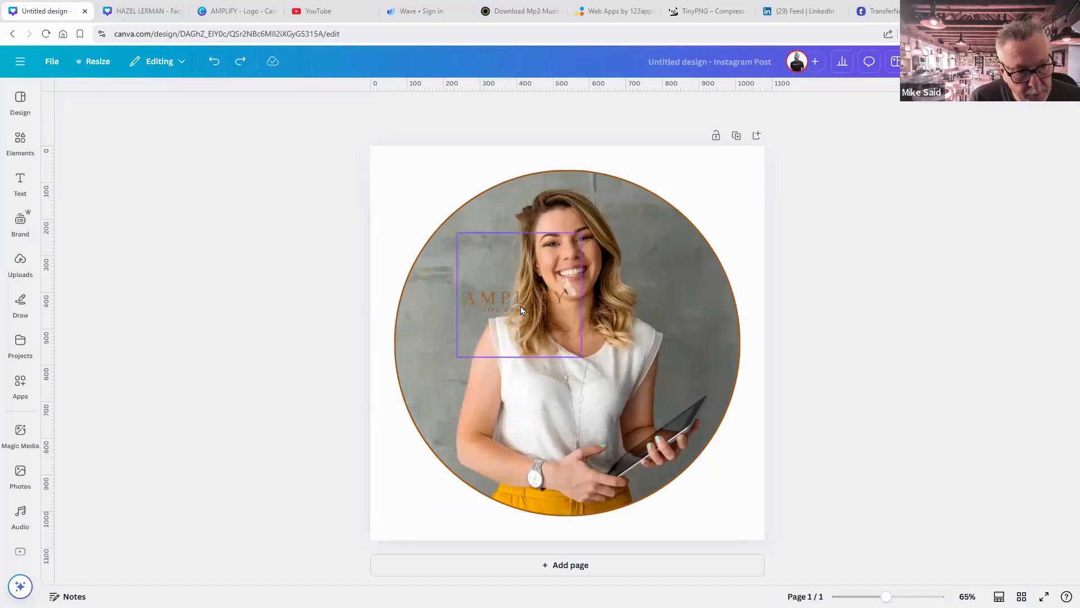
left_click_drag(521, 307, 470, 292)
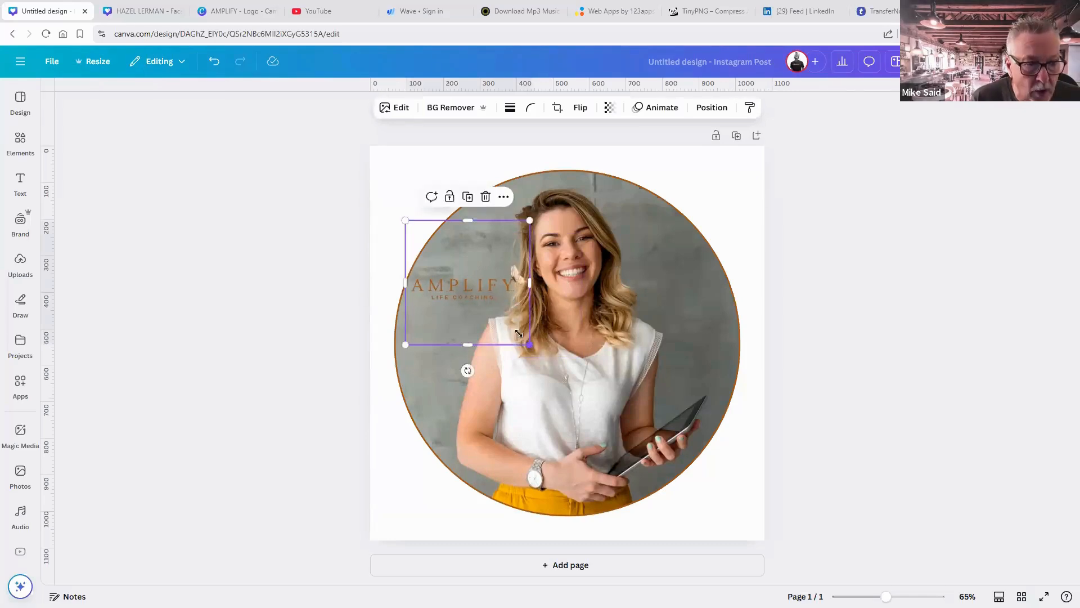
left_click_drag(519, 342, 476, 289)
left_click(817, 346)
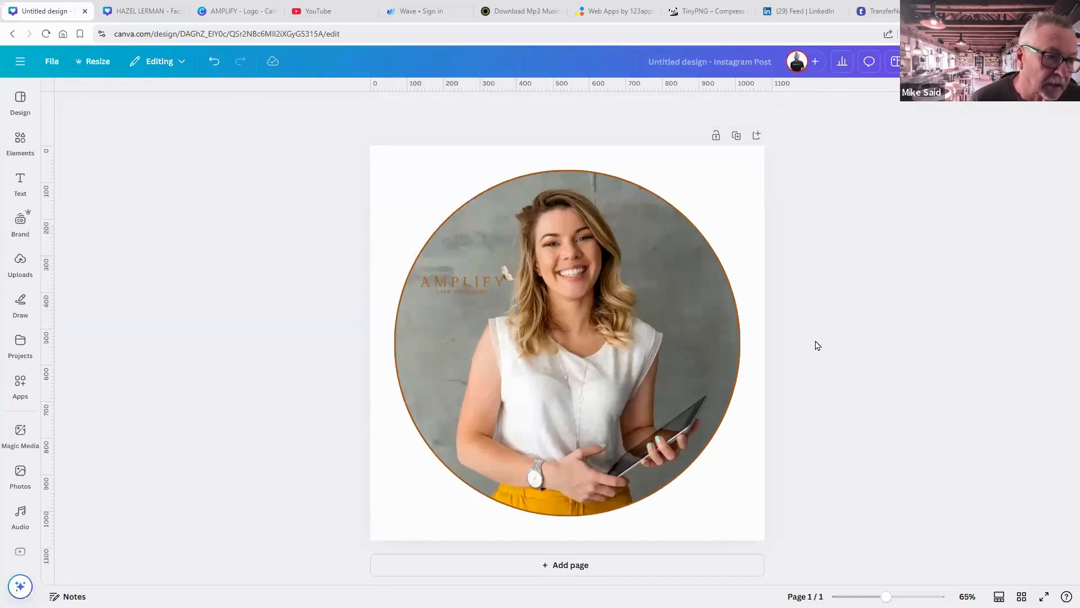
Lock the portrait in place and nudge the AMPLIFY logo slightly left.
left_click(636, 210)
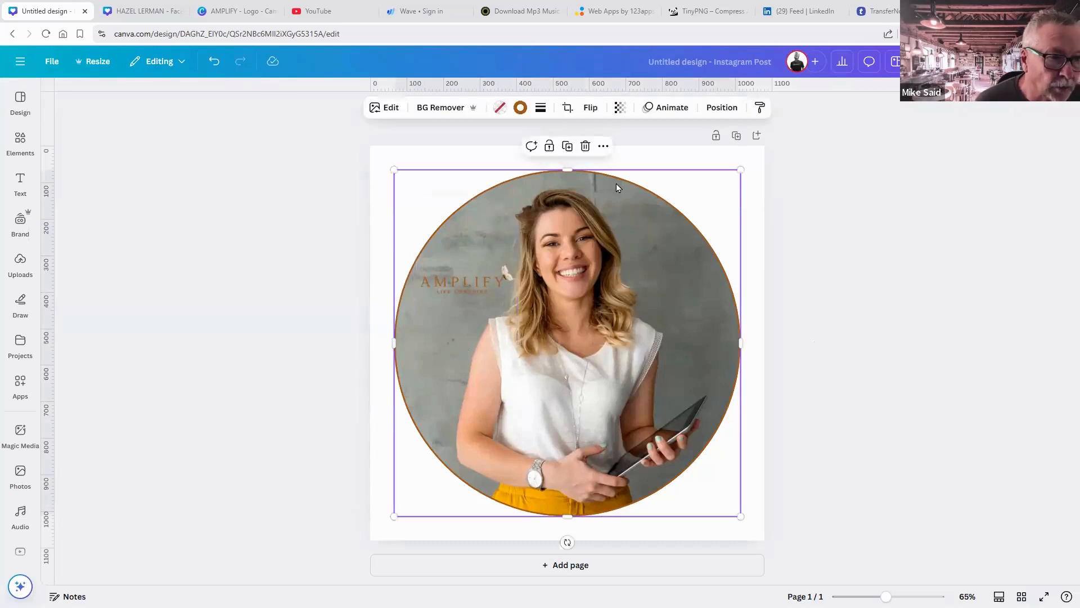
left_click(549, 147)
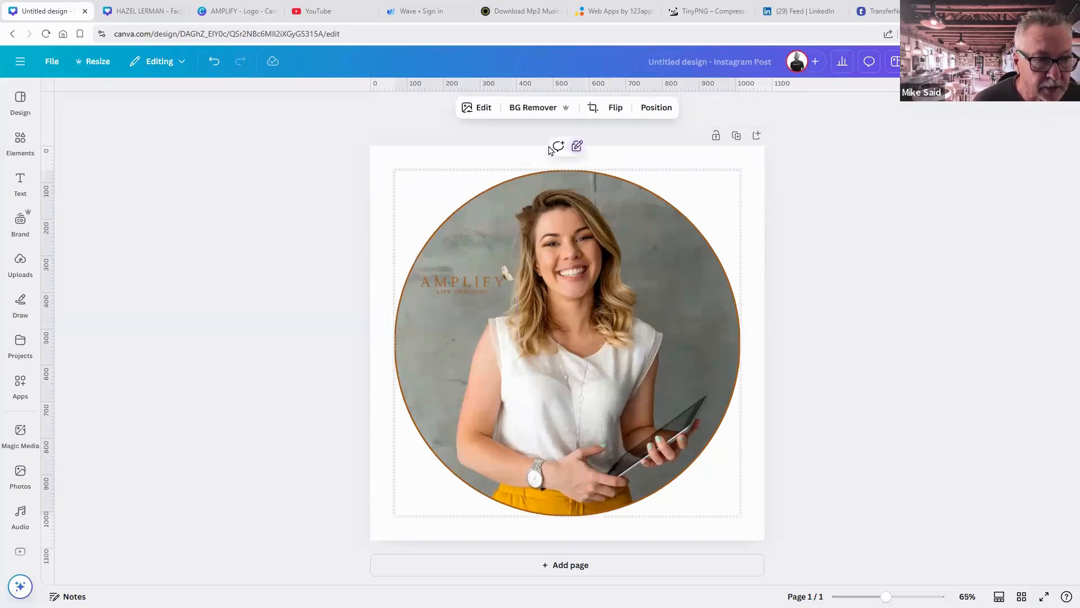
left_click(472, 275)
key("ctrl")
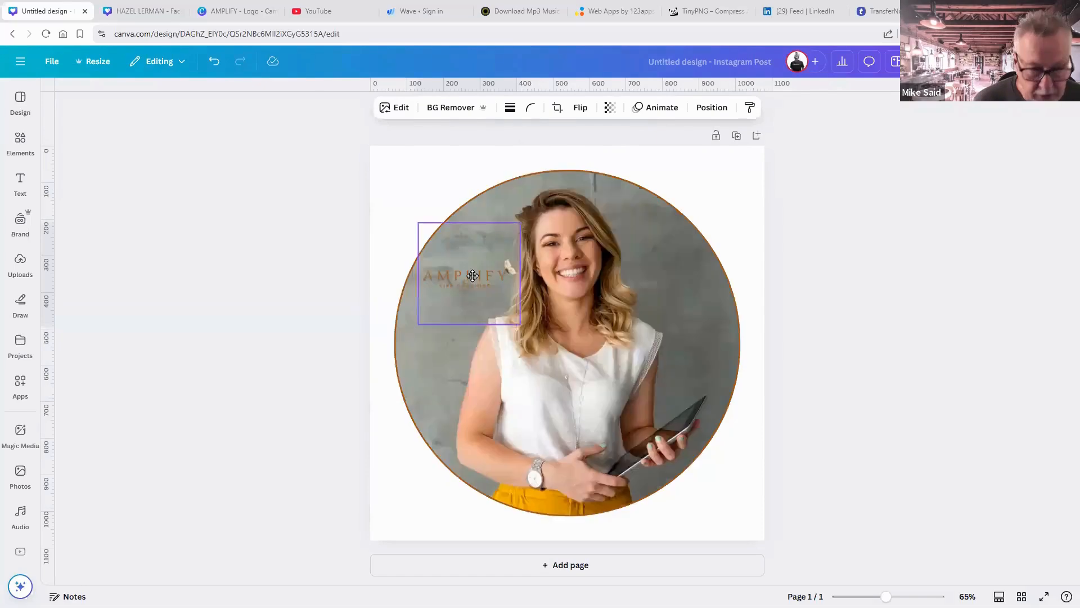
left_click(575, 178)
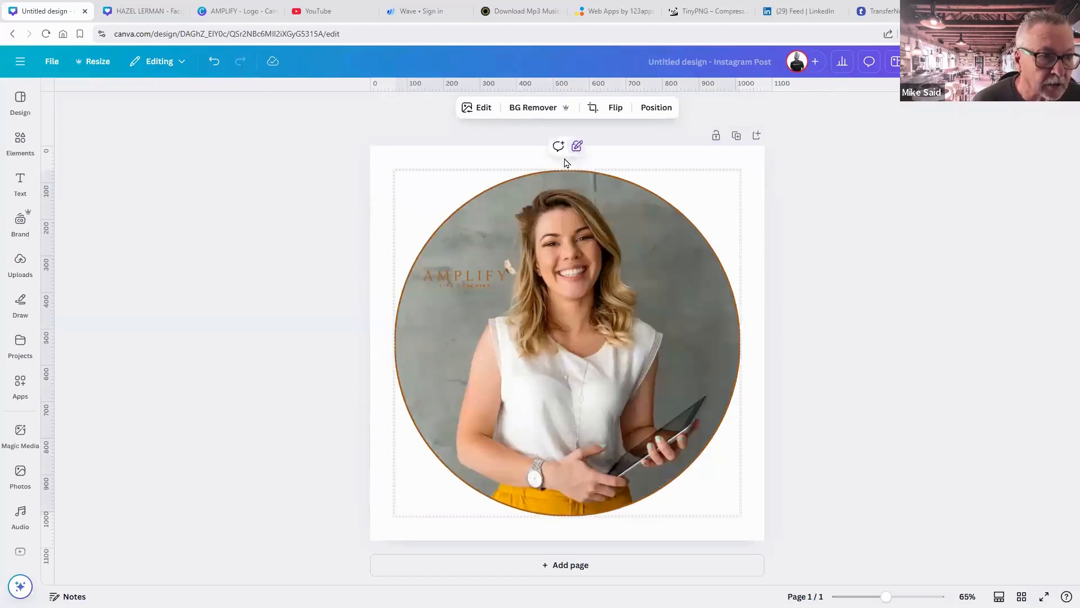
left_click(468, 275)
left_click_drag(470, 275, 464, 273)
left_click(883, 362)
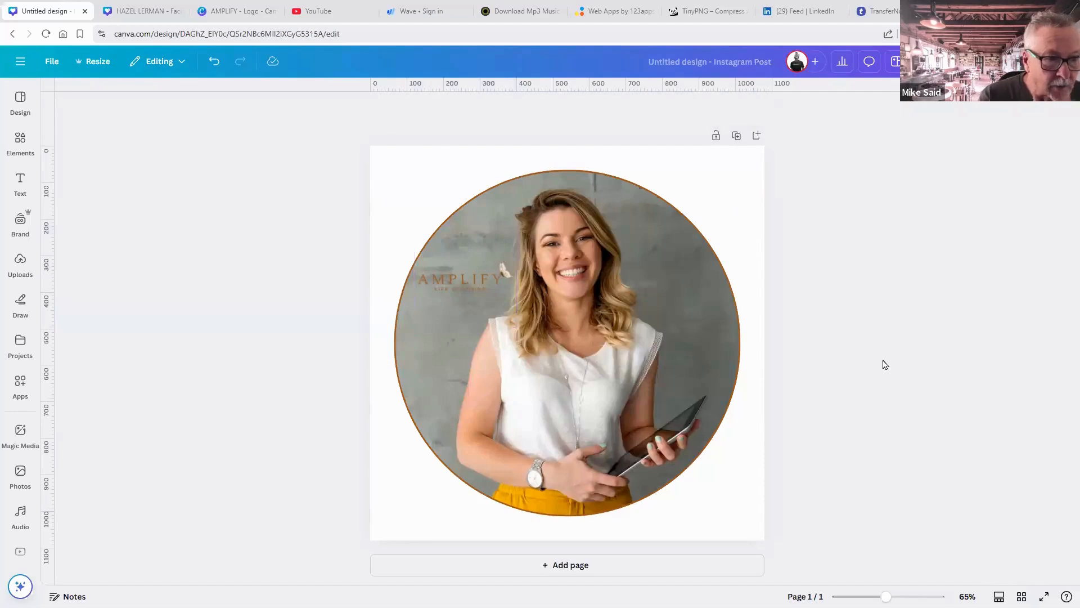
left_click(710, 58)
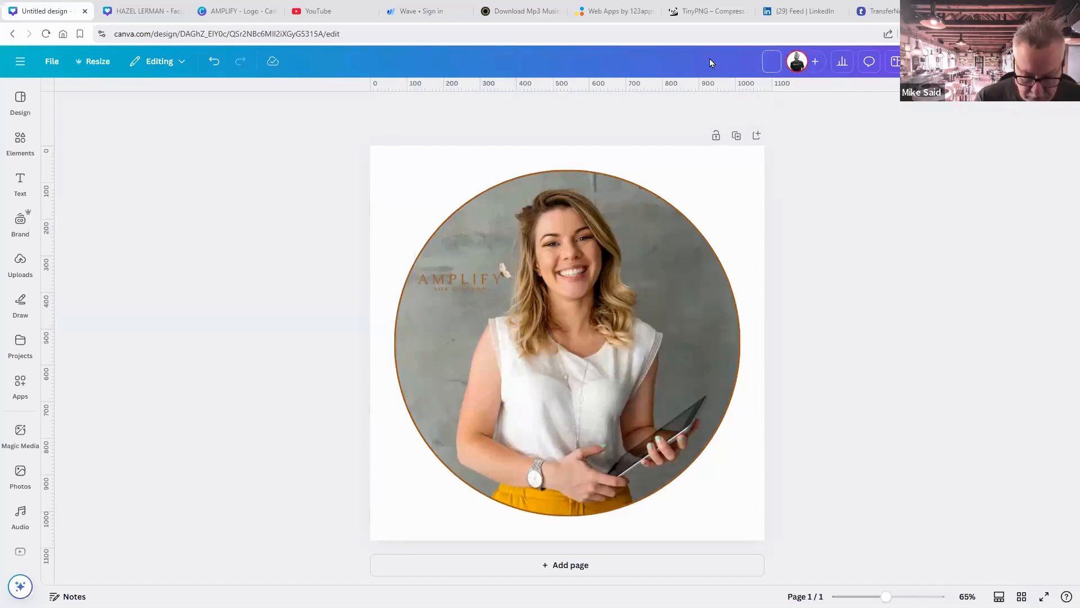
Title the design 'Facebook Profile Pic'.
type("Faceb")
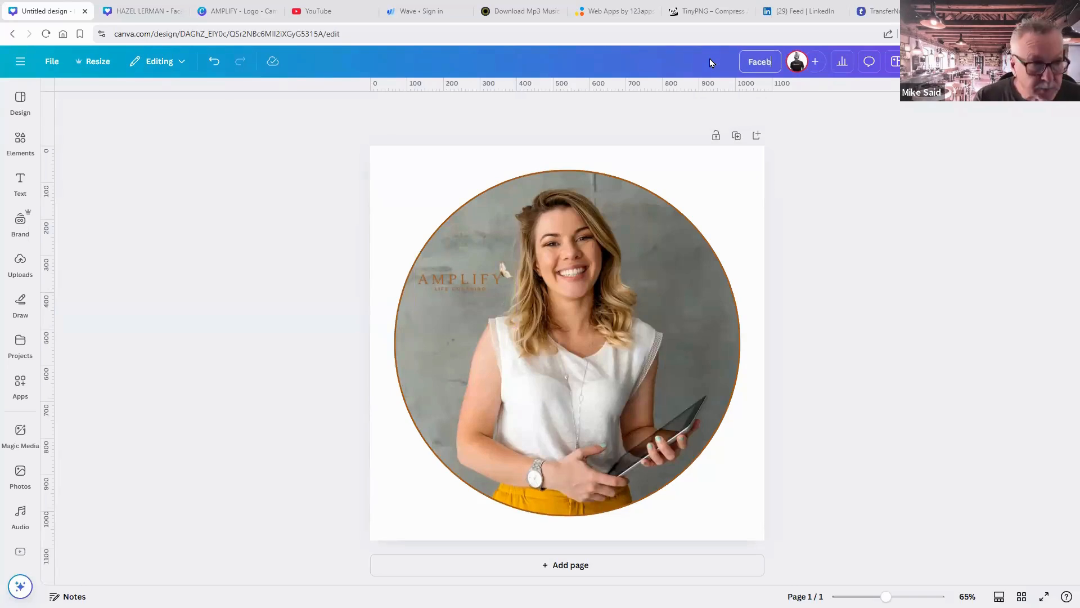
key("BackSpace")
type("book")
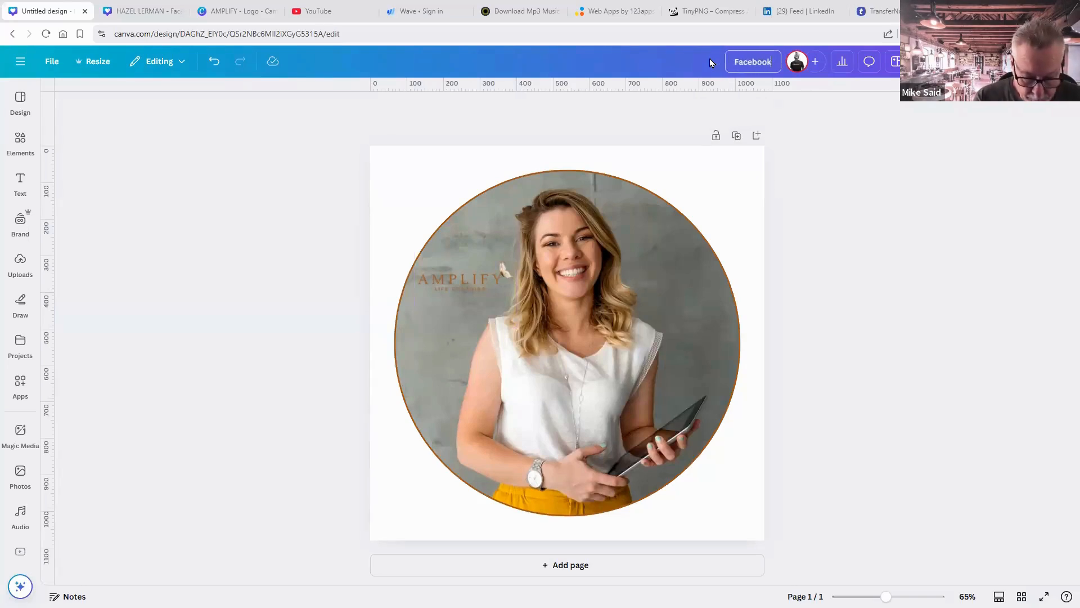
type(" Profile")
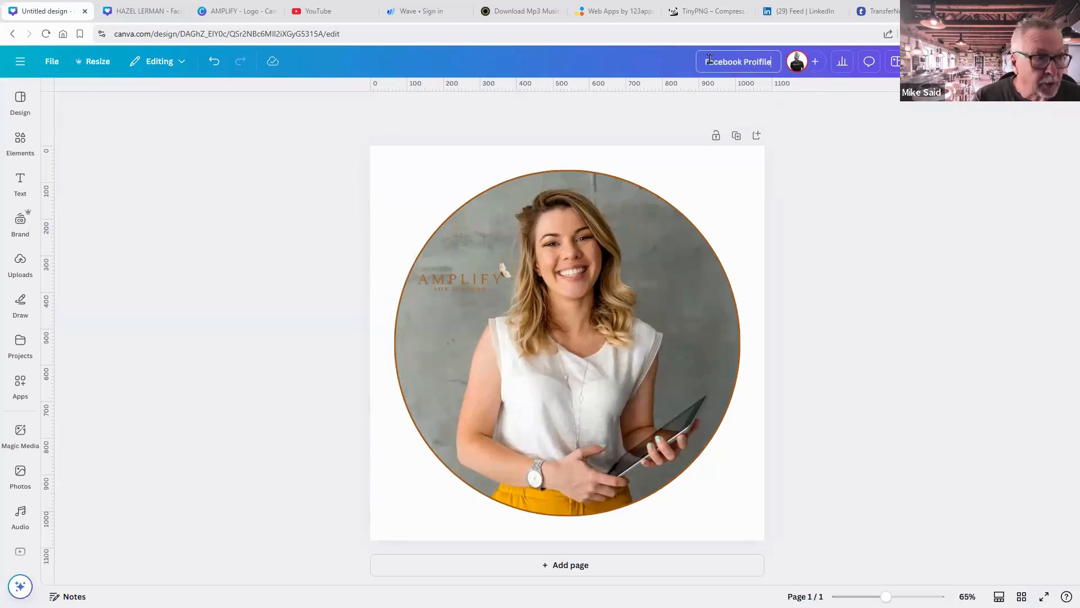
key("BackSpace")
key("BackSpace")
key("BackSpace")
key("BackSpace")
key("BackSpace")
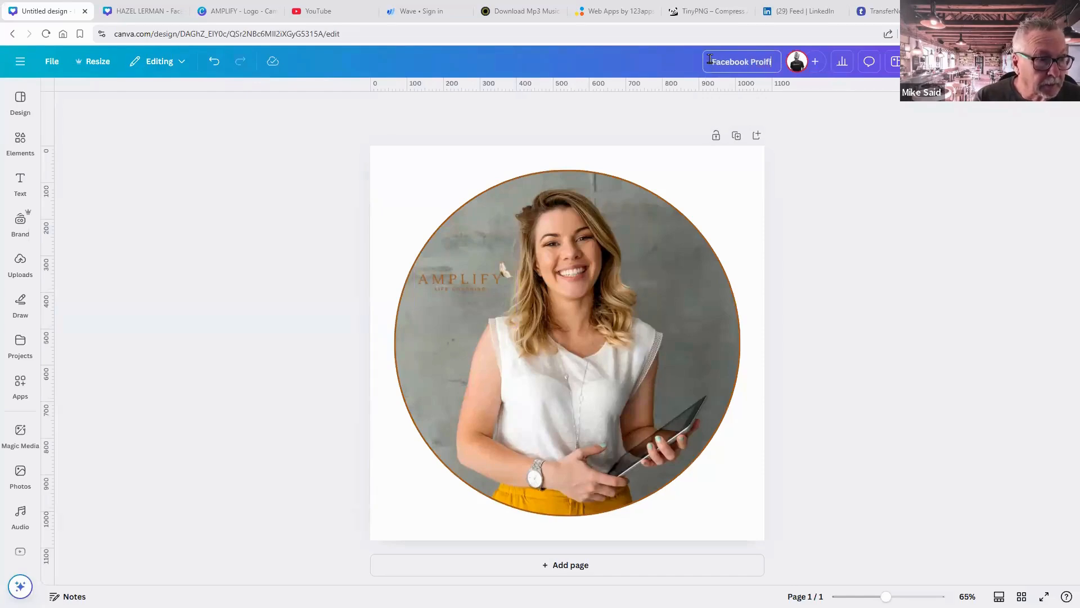
type("file Pic")
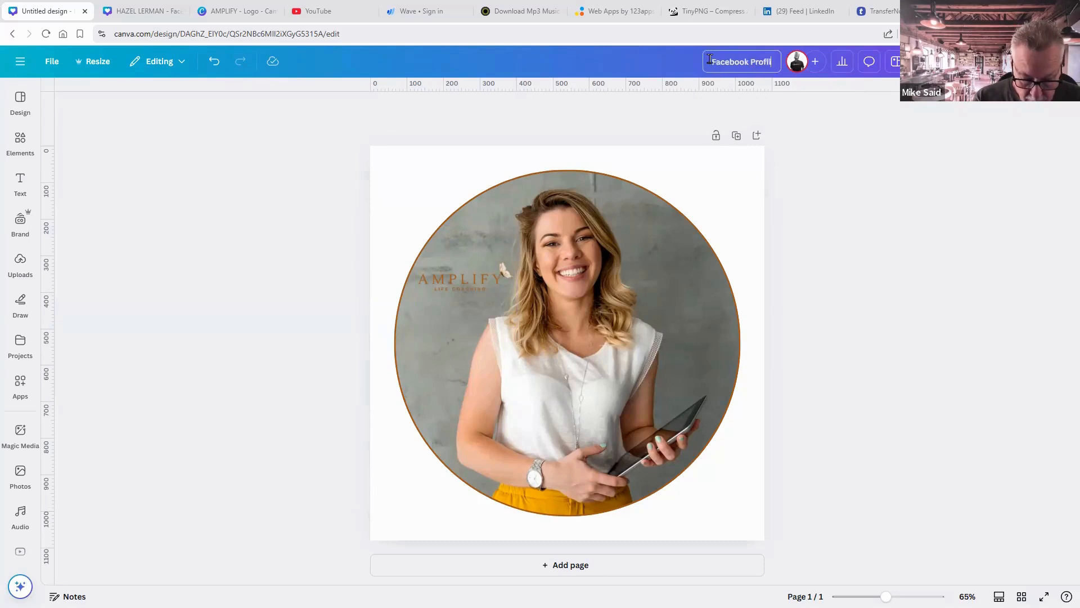
left_click(815, 155)
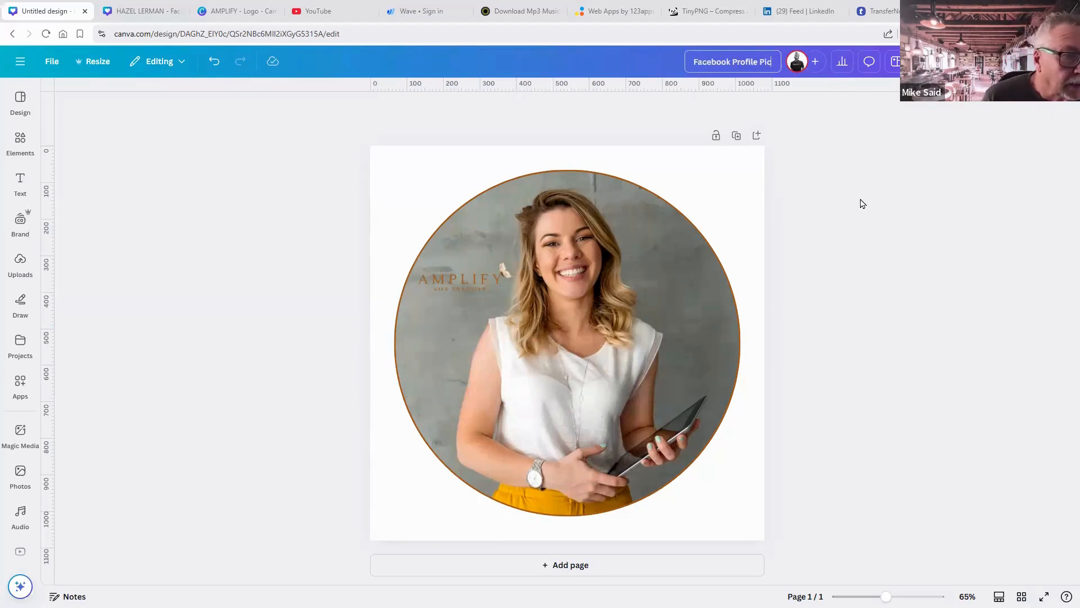
Check the quote-card and AMPLIFY logo designs, then return to Facebook Profile Pic.
left_click(157, 13)
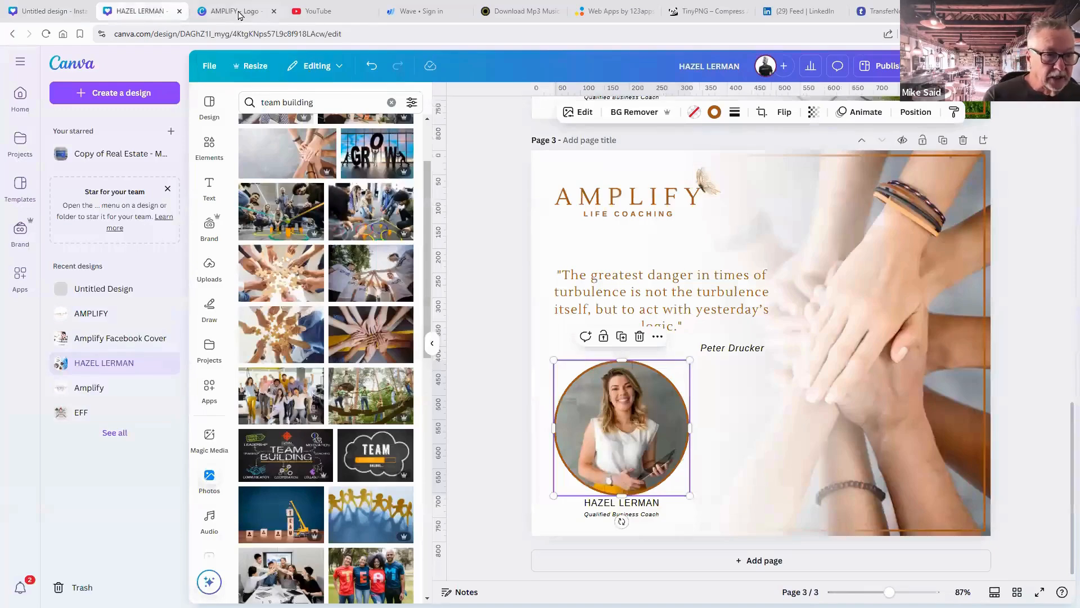
left_click(246, 15)
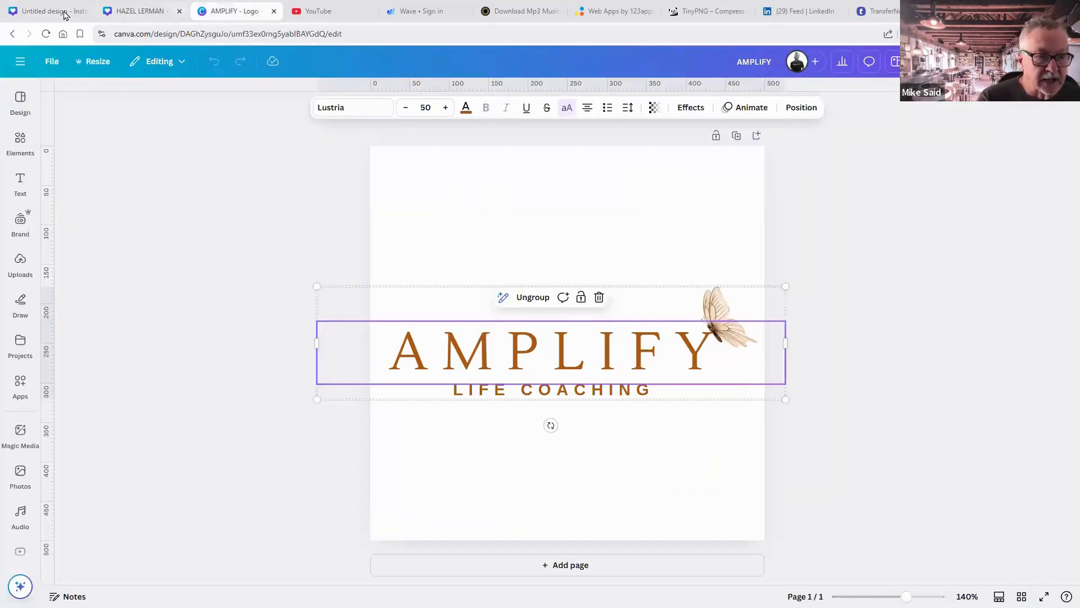
left_click(78, 12)
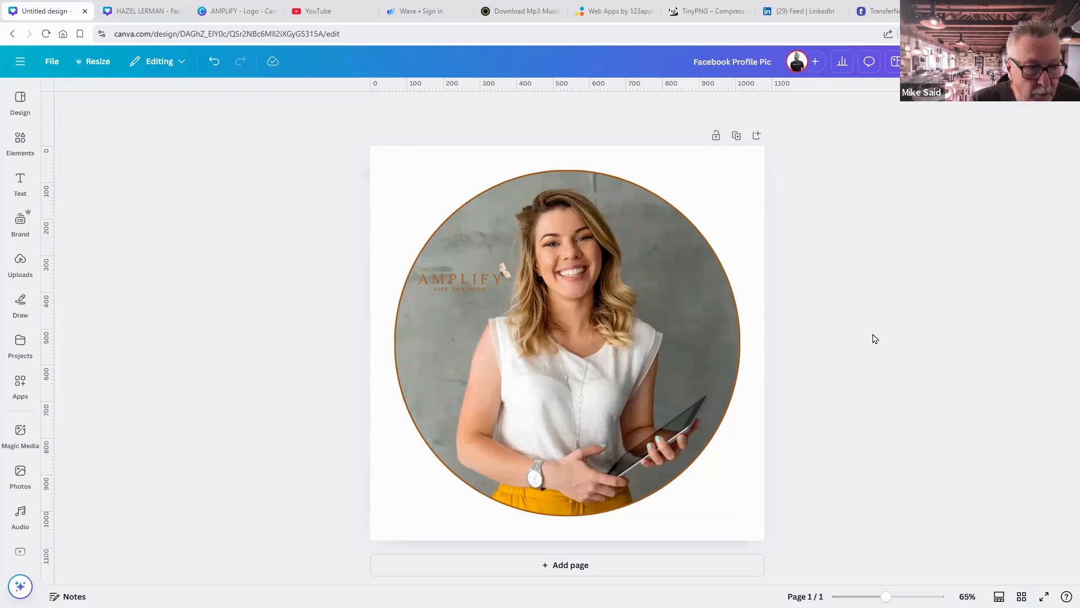
left_click(756, 191)
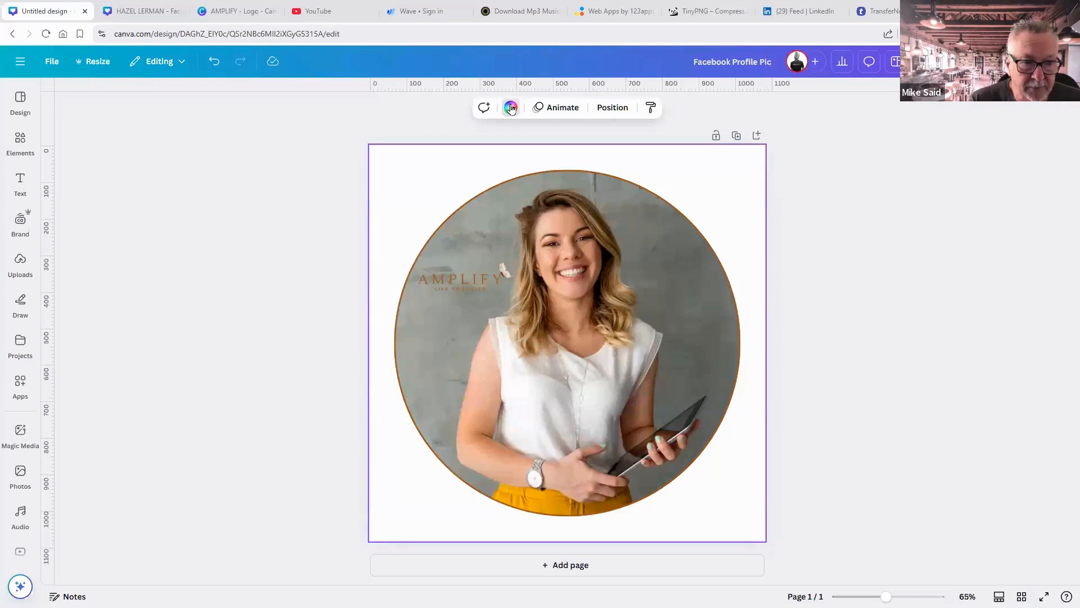
Try dark grey, beige and a photo grey as the page background colour.
left_click(511, 109)
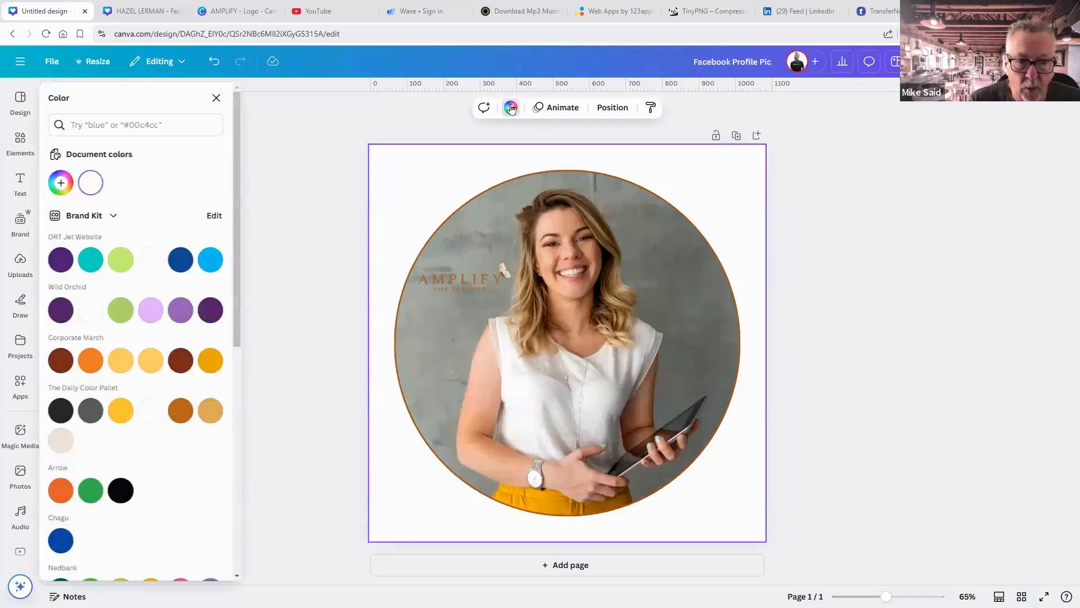
left_click(95, 419)
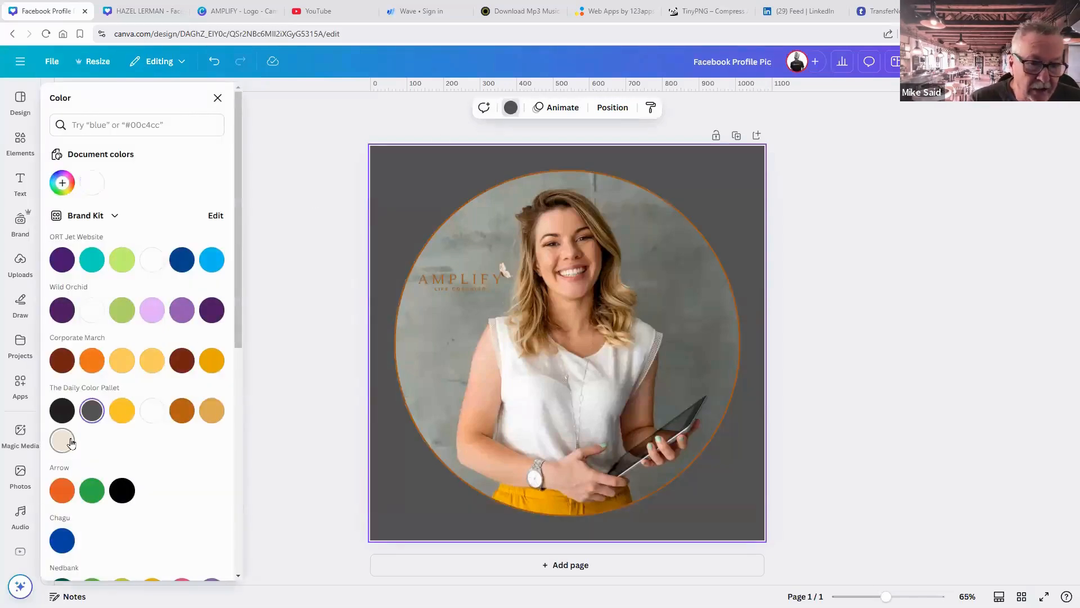
left_click(63, 441)
scroll(100, 433, "down", 2)
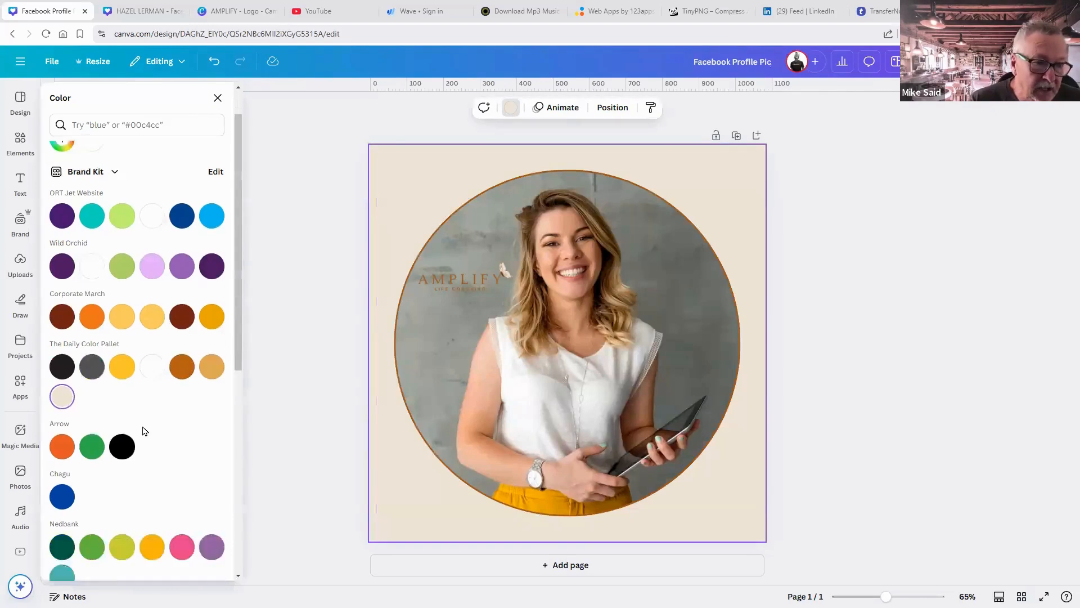
scroll(191, 397, "down", 2)
scroll(190, 399, "down", 3)
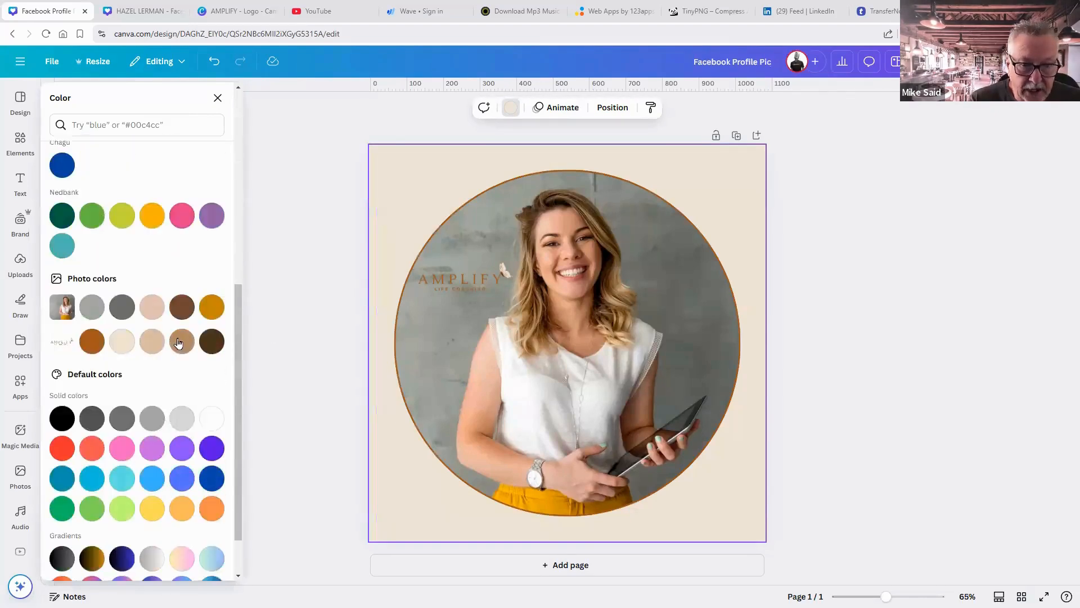
left_click(93, 308)
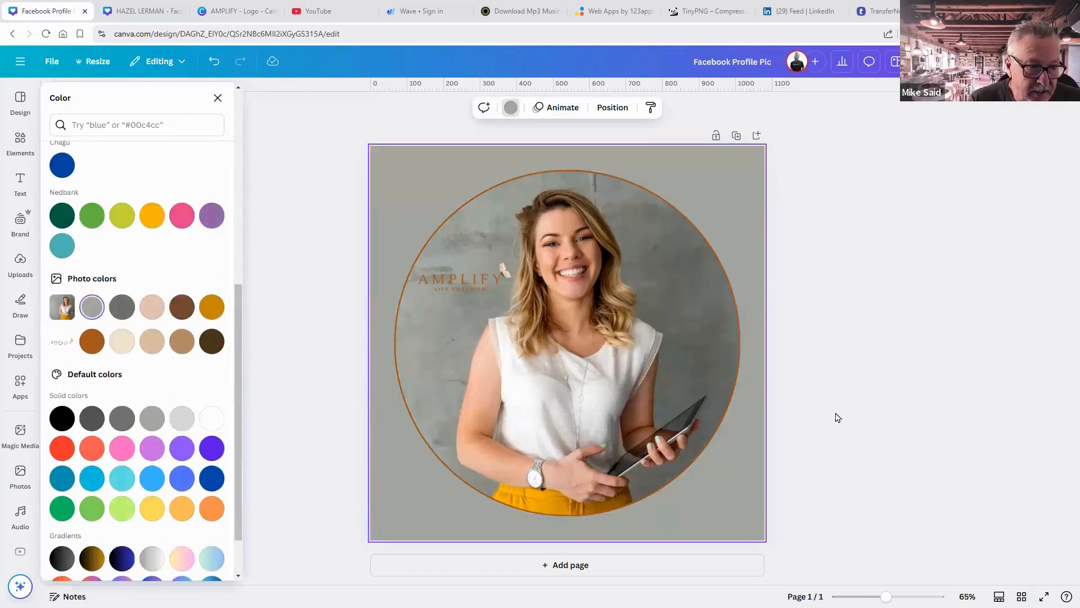
left_click(904, 417)
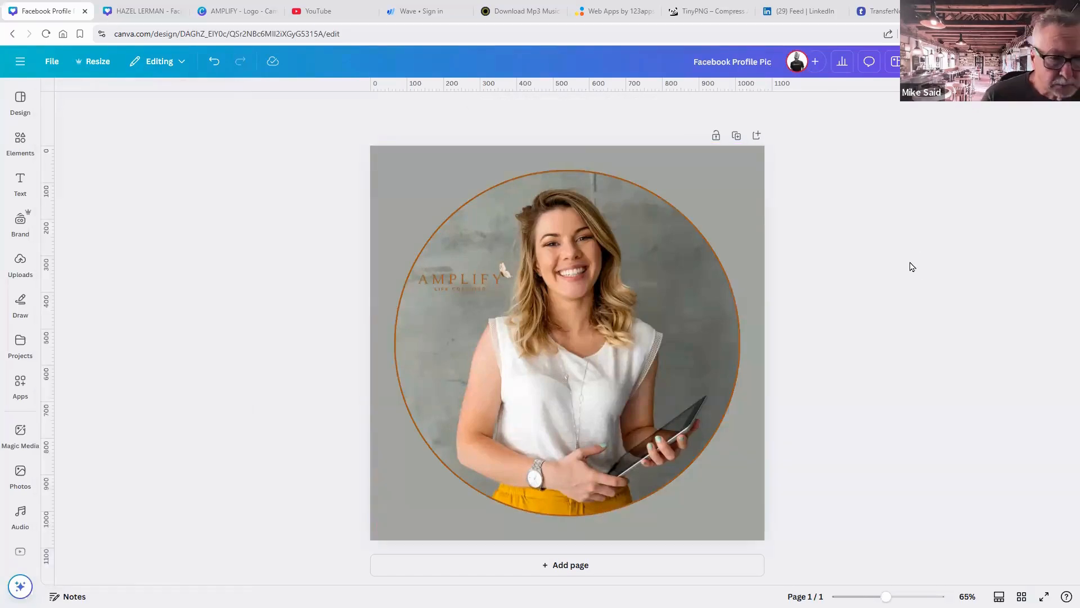
Unlock the circular photo and set its border weight to 9.
left_click(688, 217)
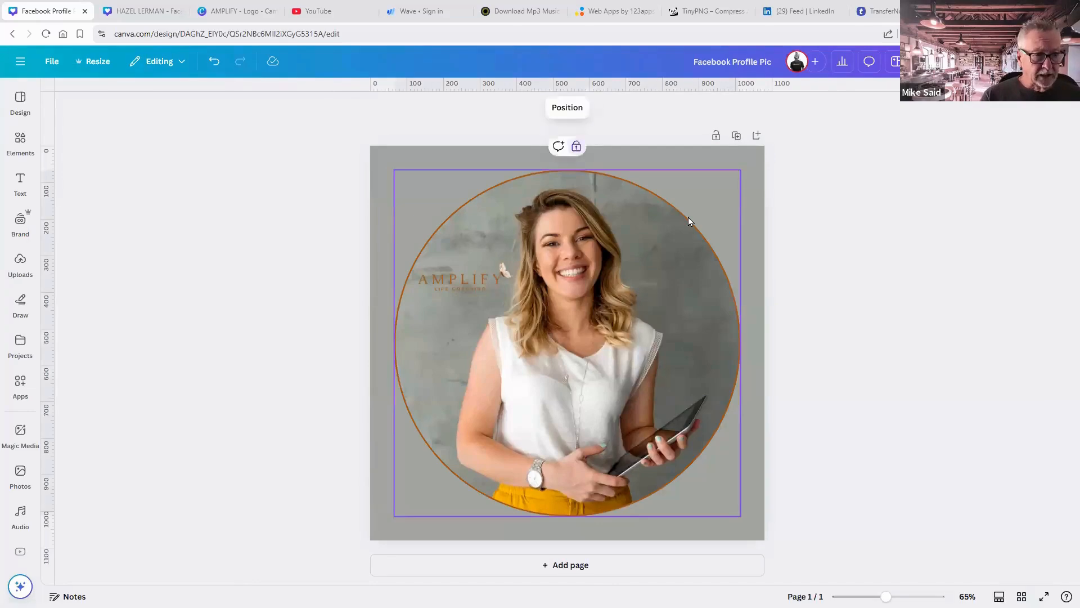
left_click(576, 148)
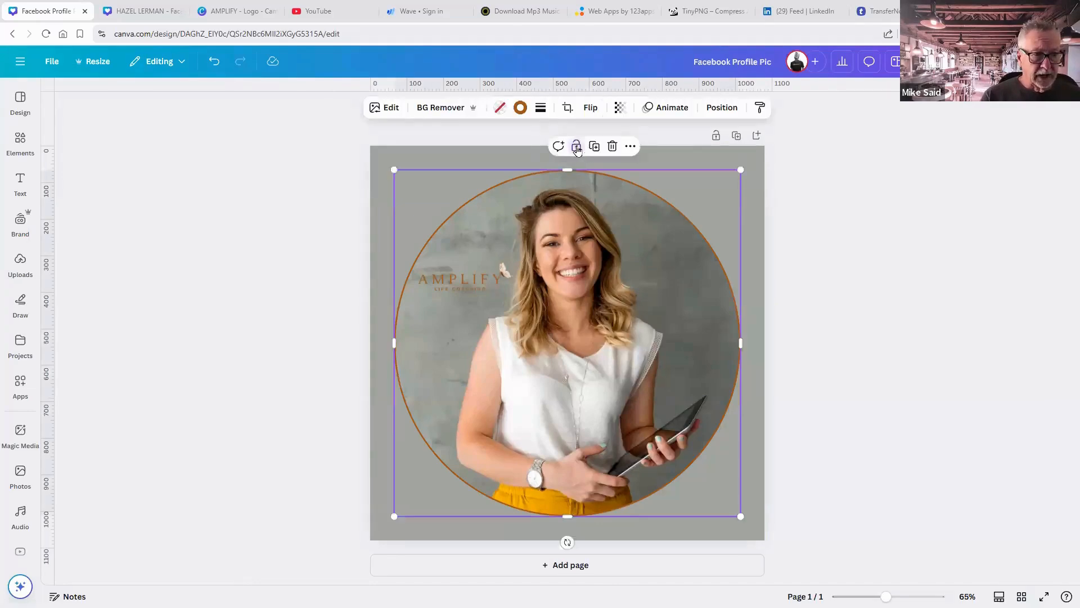
left_click(520, 108)
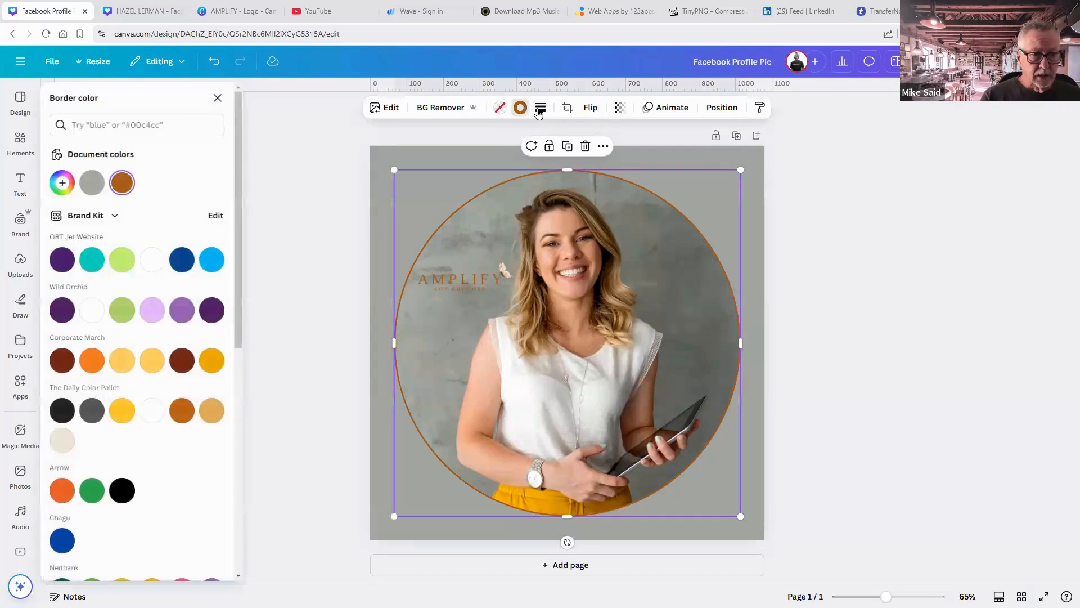
left_click(540, 107)
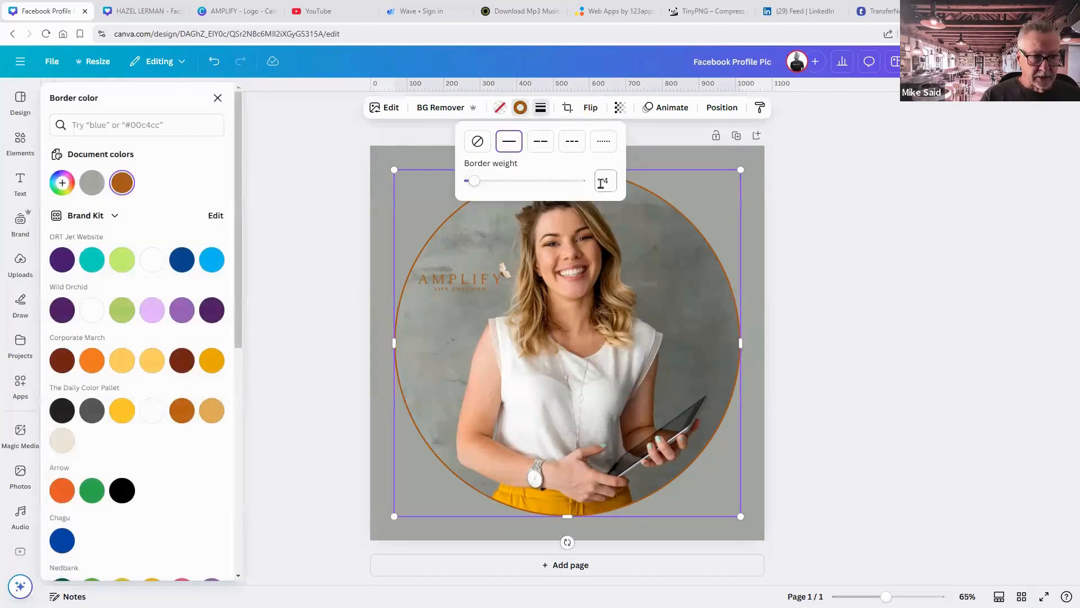
left_click_drag(475, 182, 477, 185)
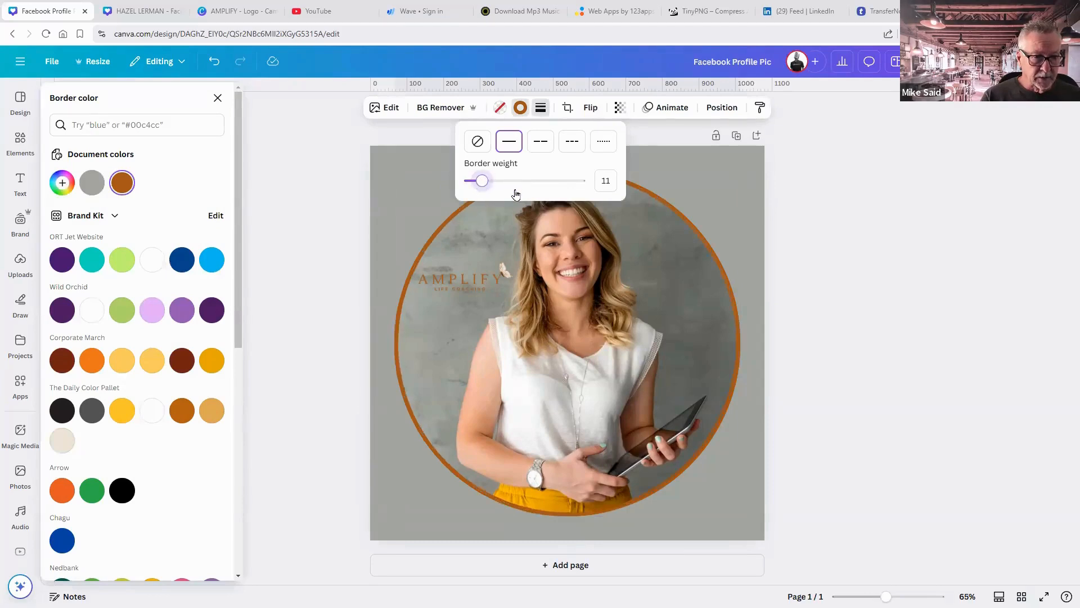
left_click(817, 269)
left_click(817, 270)
left_click(817, 270)
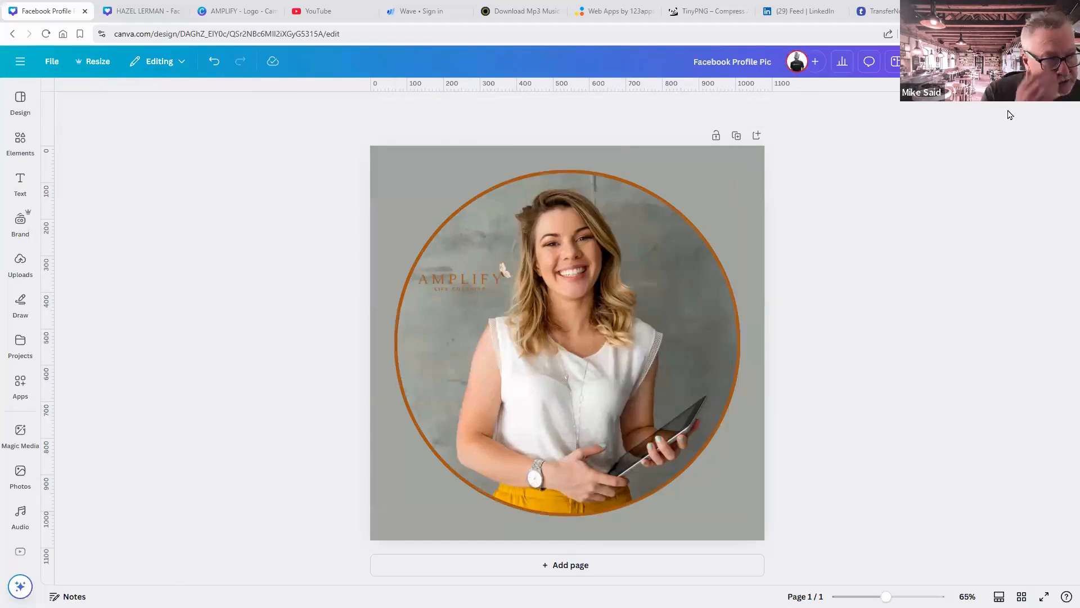
Reset the page background to white and bring up the Share panel.
left_click(763, 162)
key("Delete")
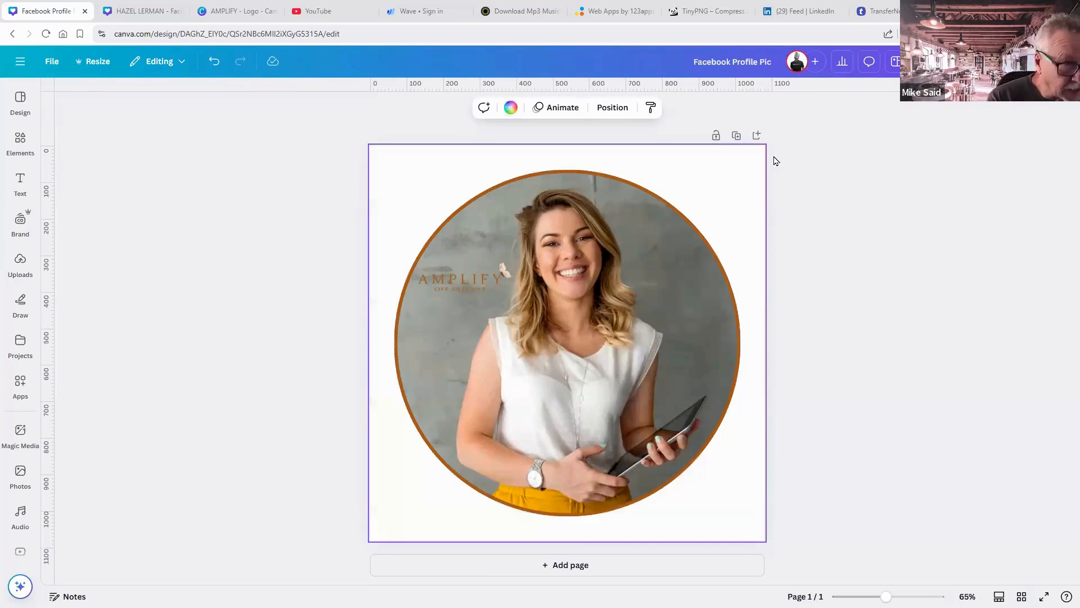
left_click(1046, 61)
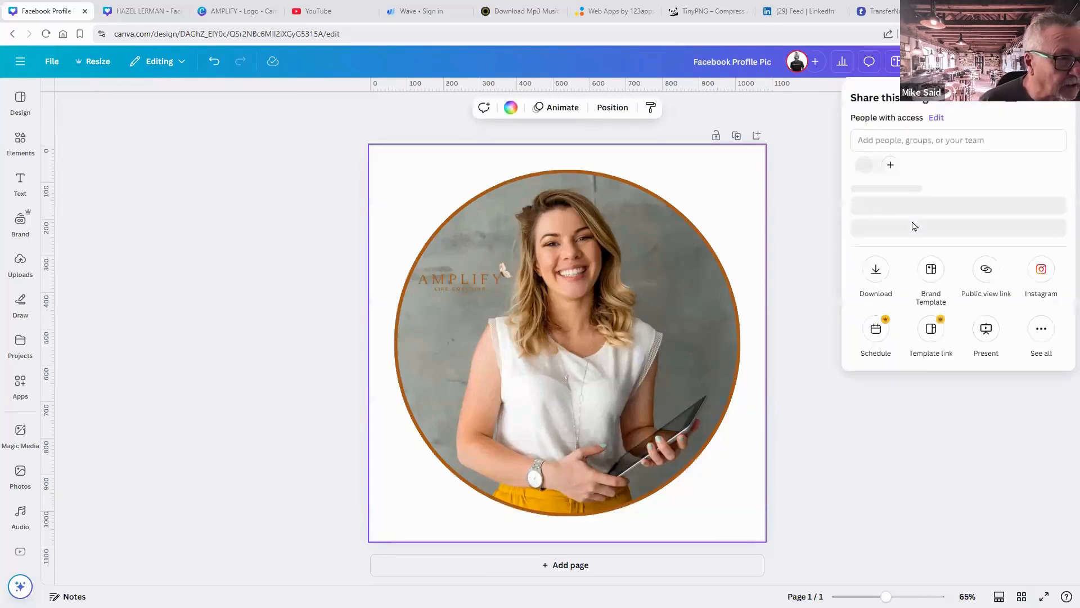
Export the design as a PNG with Transparent background ticked.
left_click(875, 289)
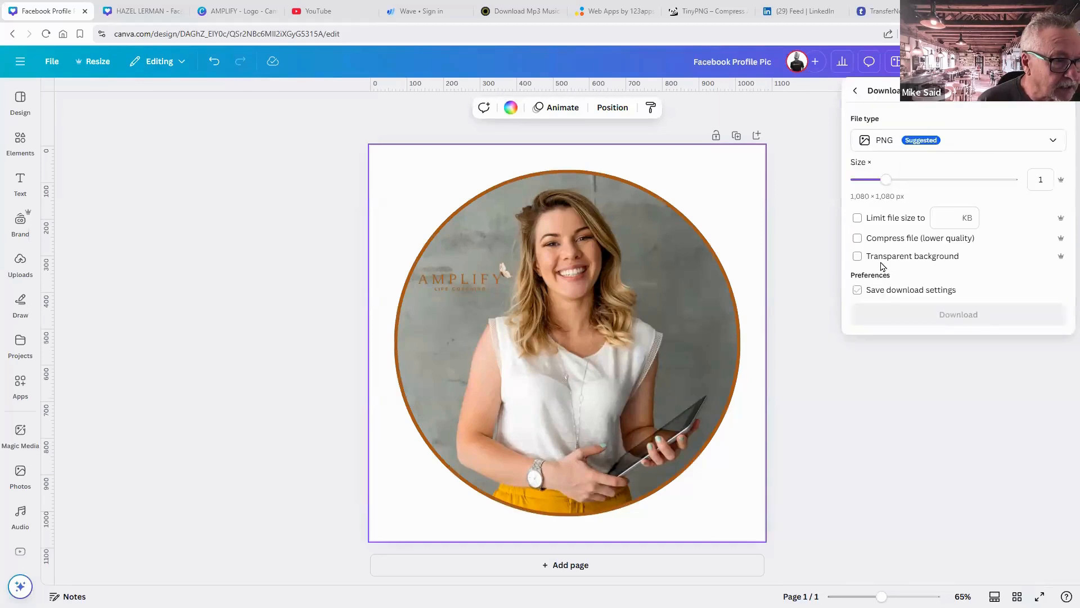
left_click(881, 258)
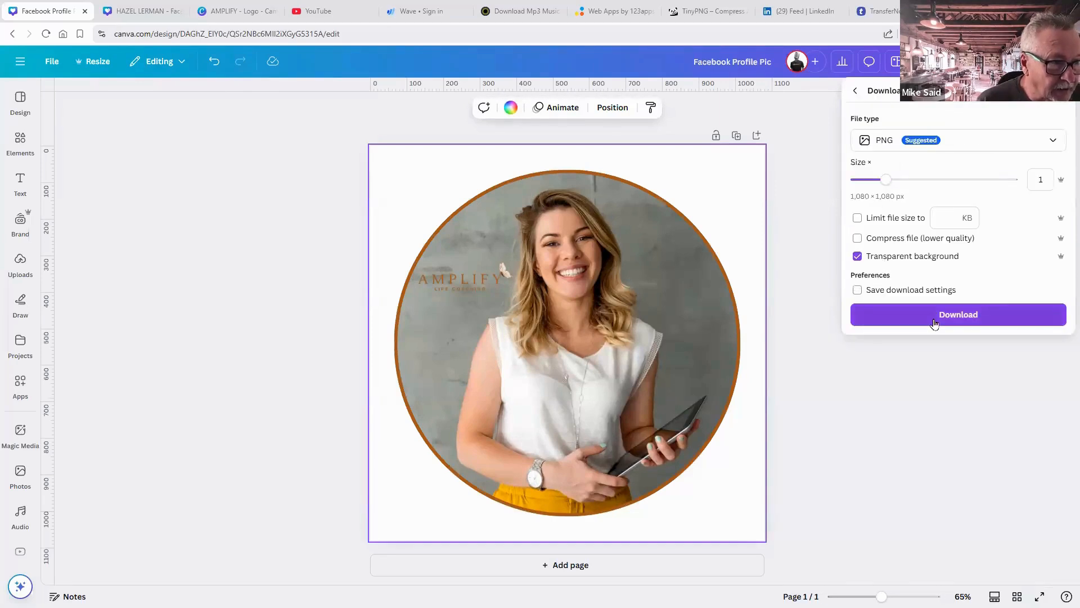
left_click(936, 320)
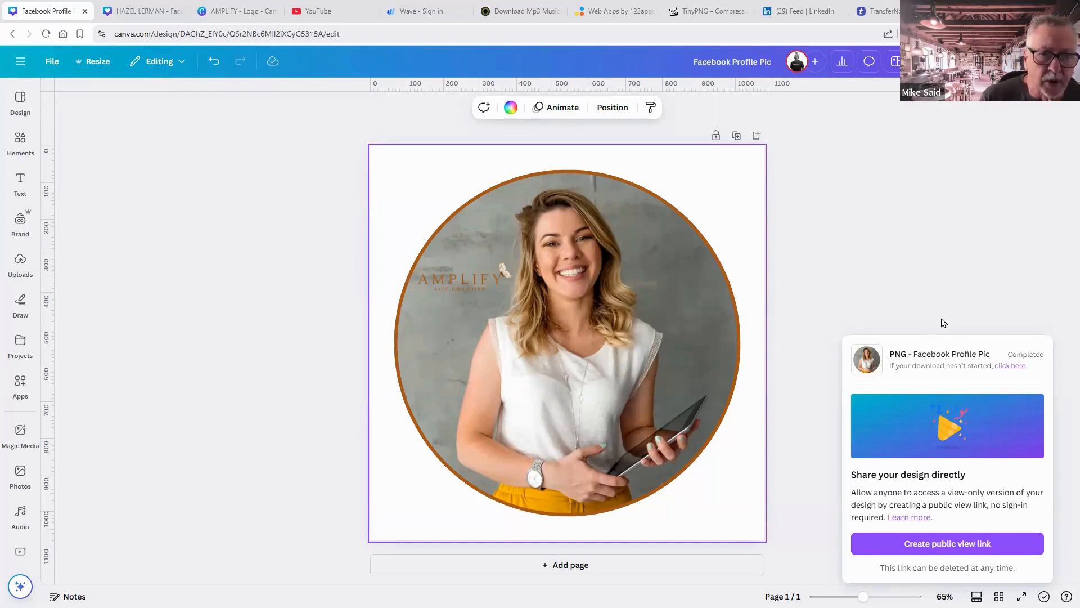
Leave the Facebook Profile Pic design for the Canva home page via the main menu.
left_click(50, 63)
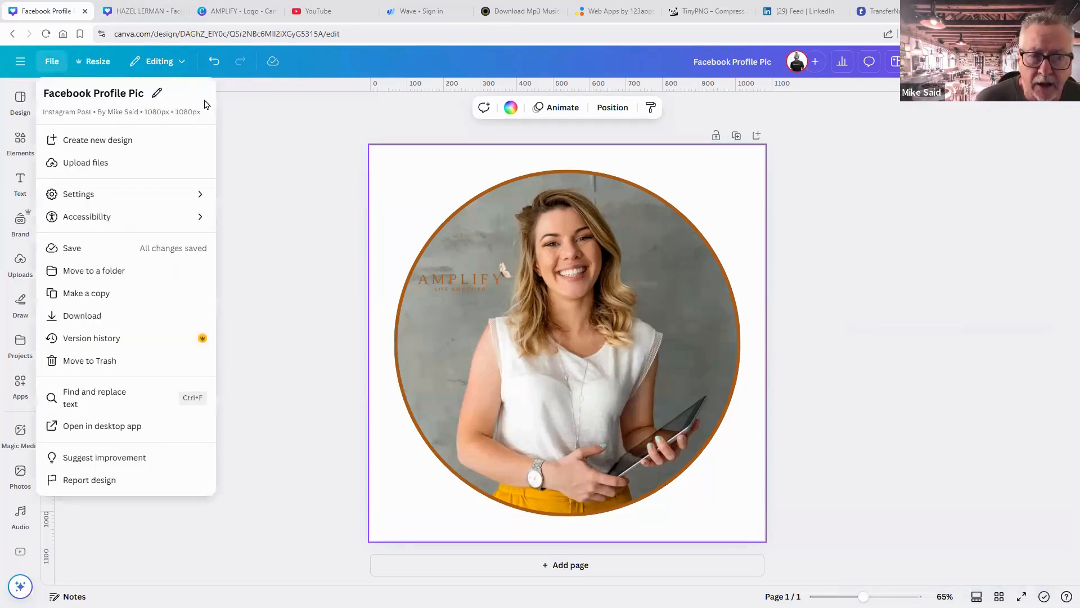
left_click(24, 66)
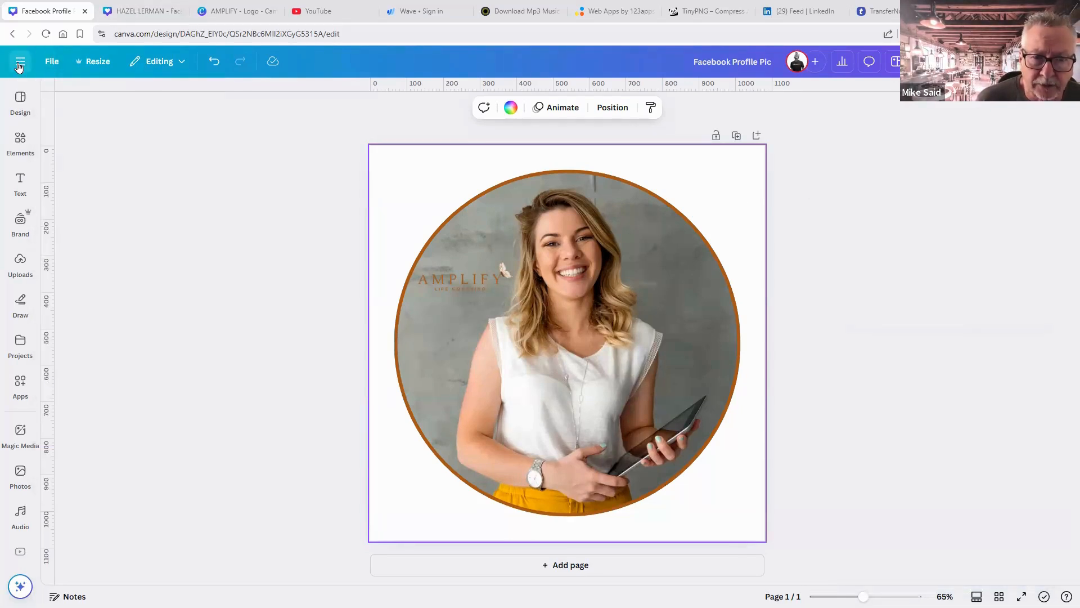
left_click(21, 63)
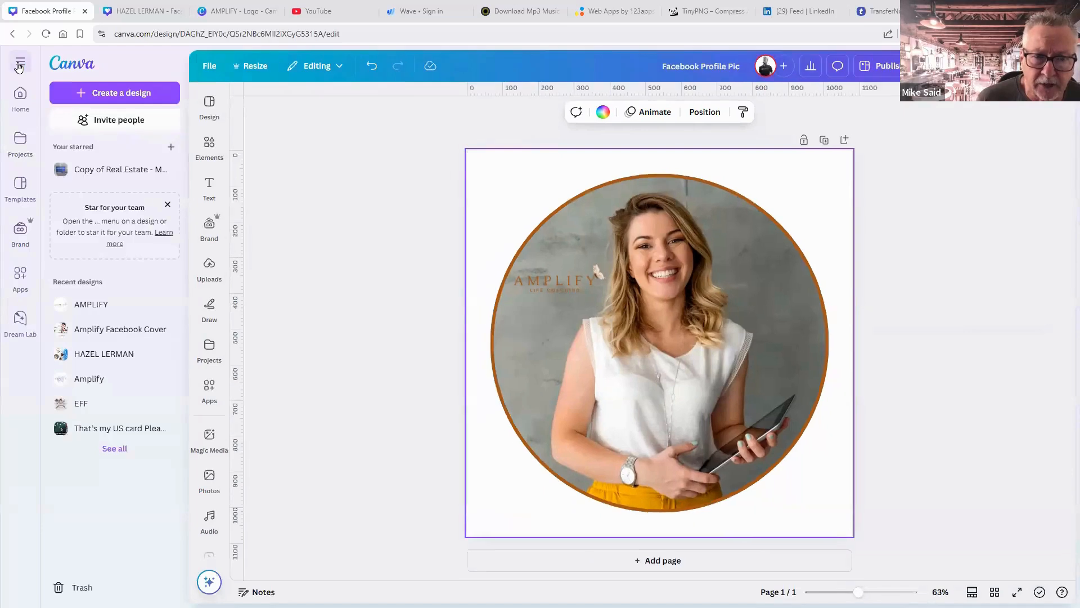
left_click(78, 71)
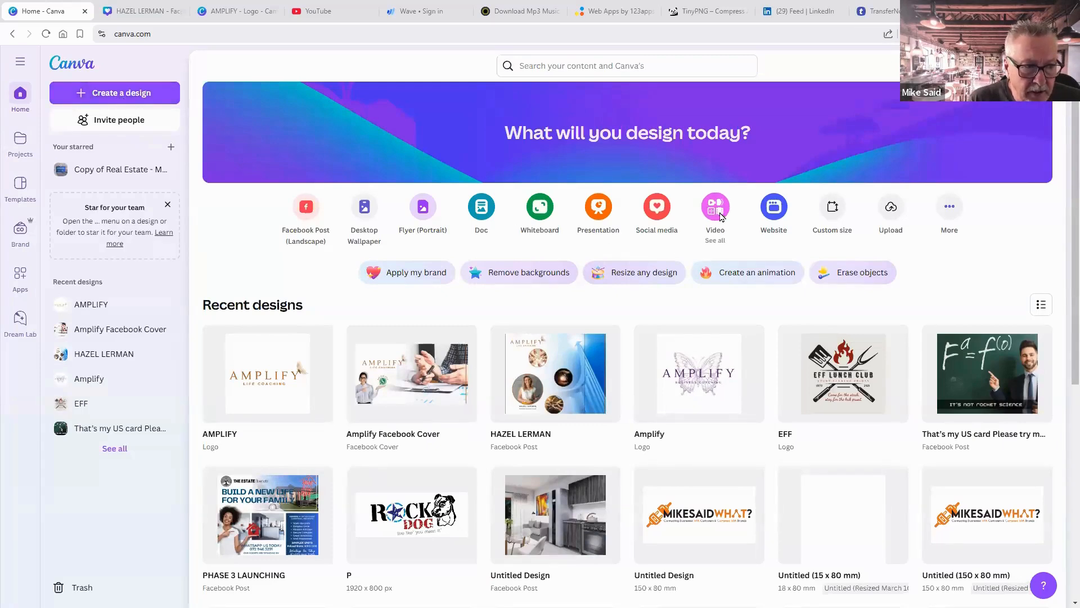
Create a blank Mobile Video design at 1080 × 1920 px.
left_click(719, 216)
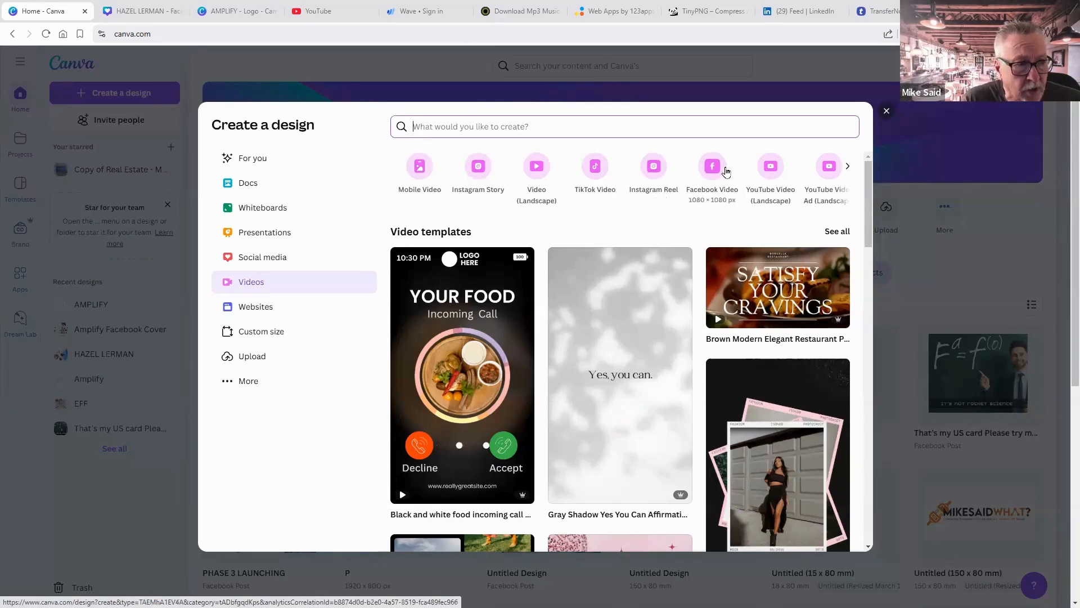
left_click(421, 167)
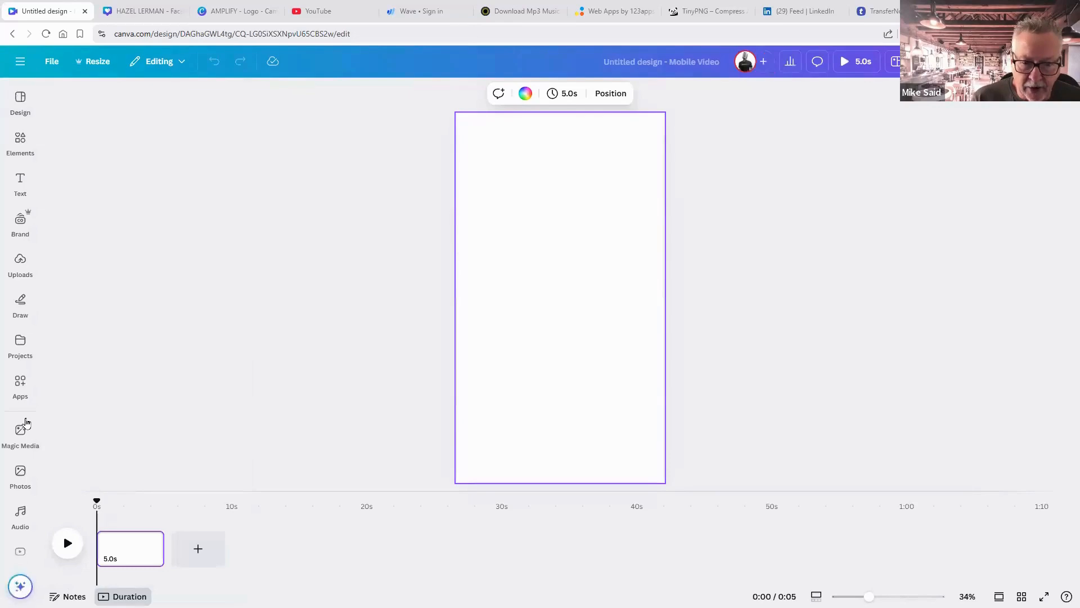
Search stock videos for 'coffee' and set the espresso-pouring clip as the page background.
scroll(27, 422, "down", 5)
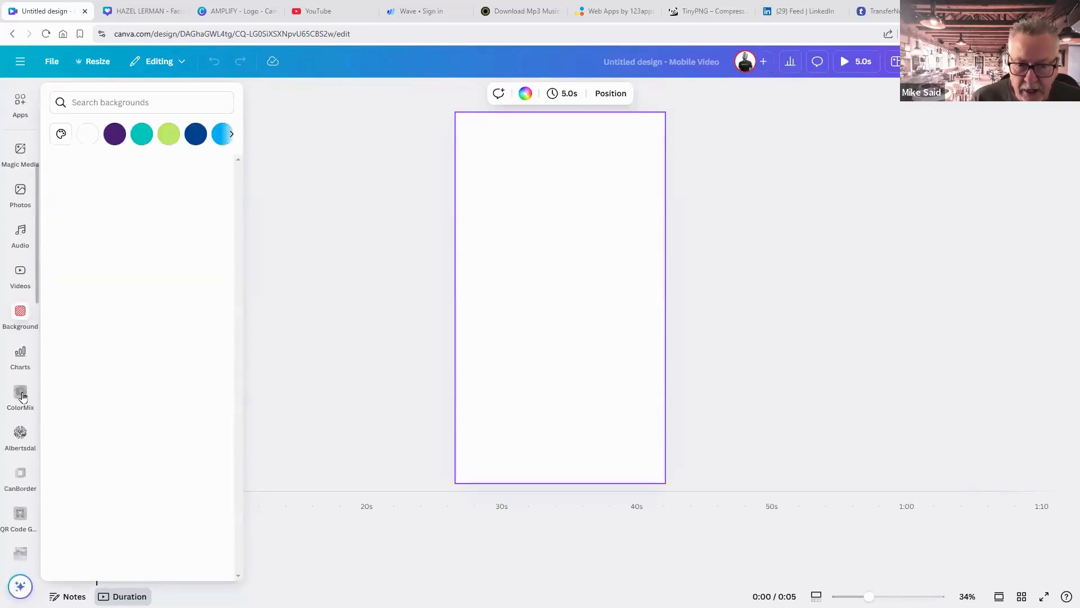
left_click(21, 355)
left_click(20, 272)
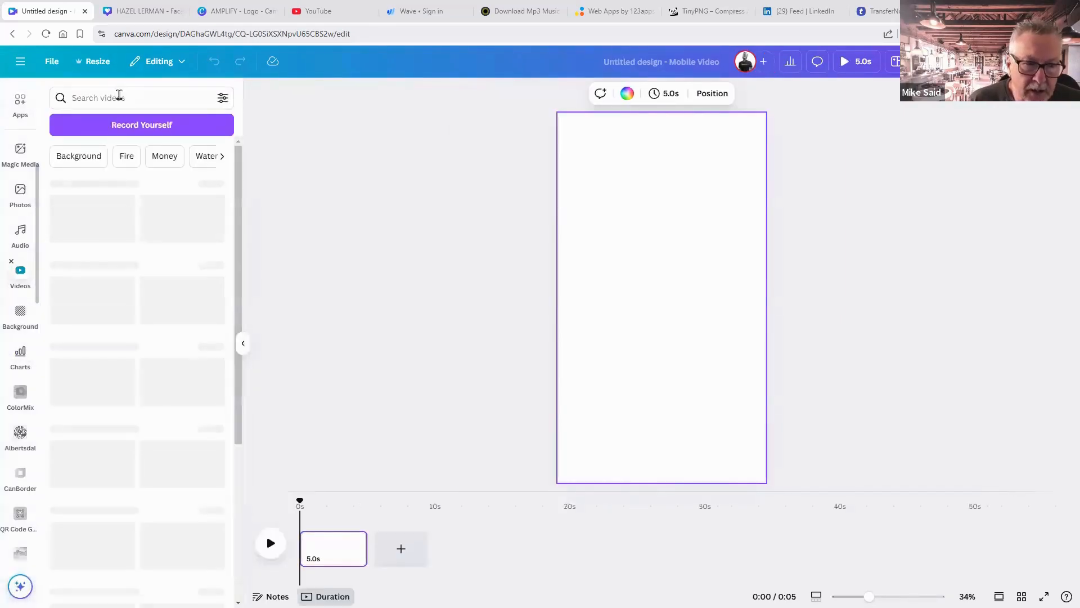
left_click(120, 97)
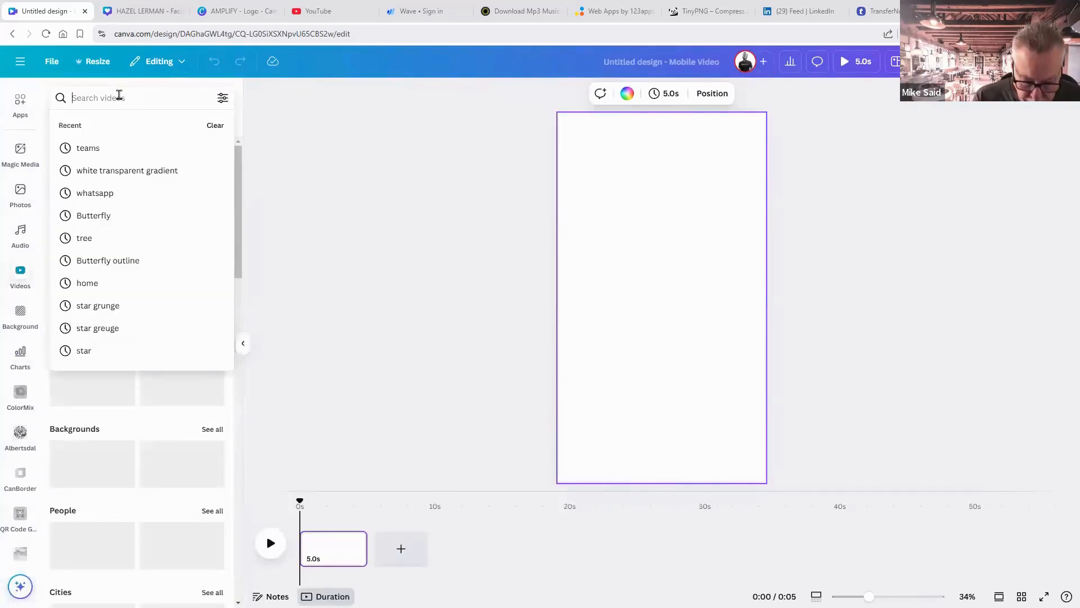
type("coffee")
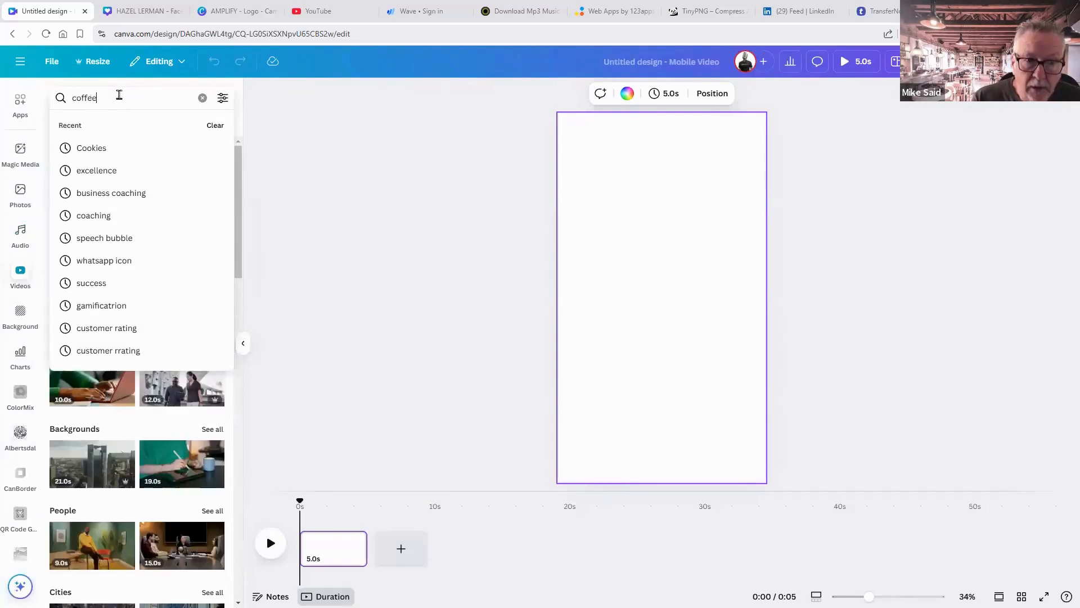
key("Return")
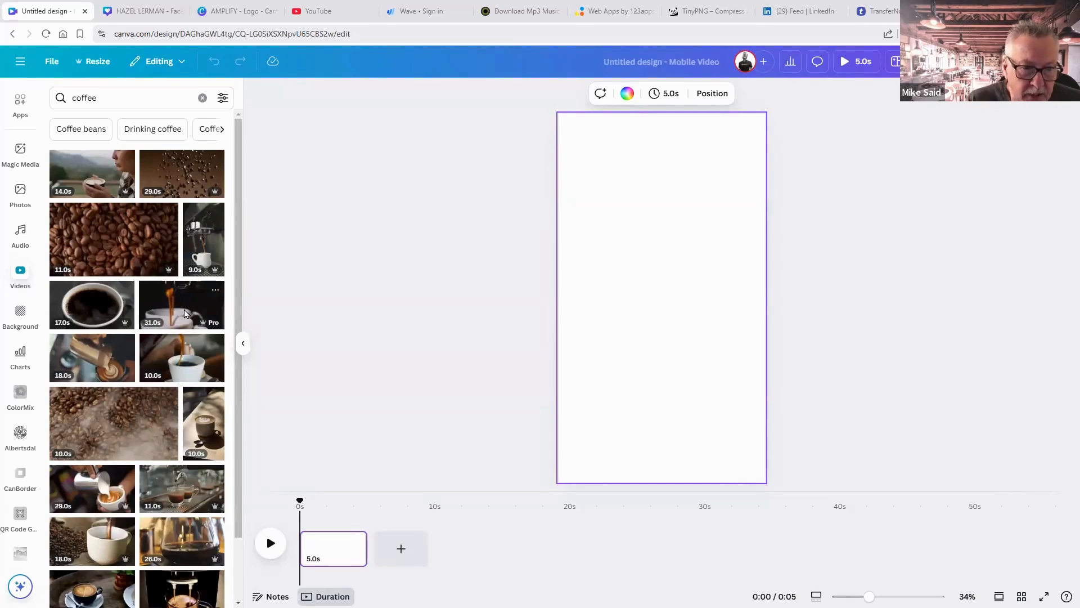
left_click(185, 313)
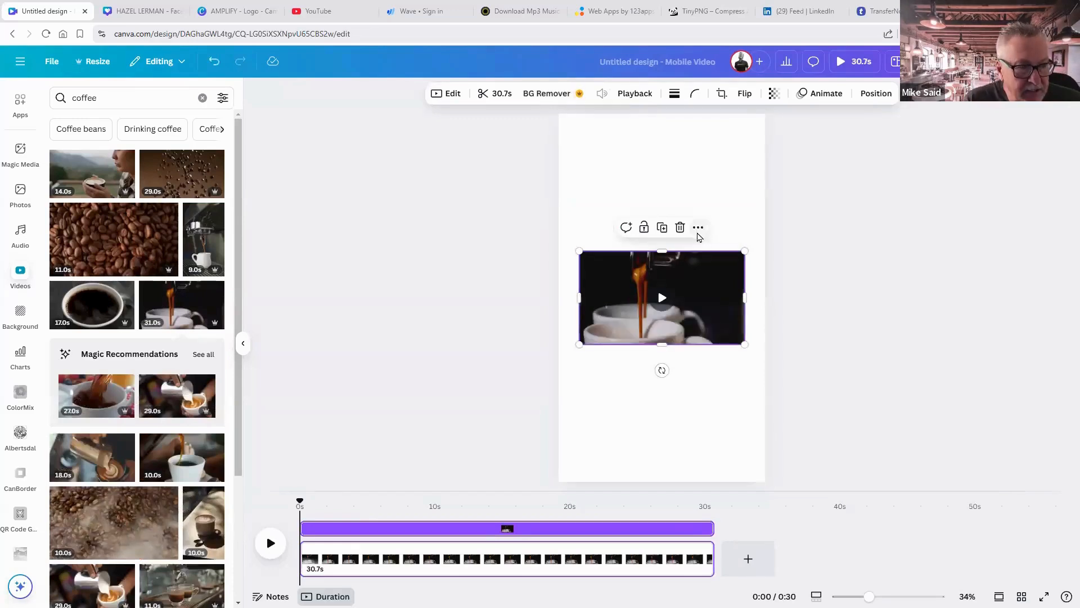
left_click(698, 228)
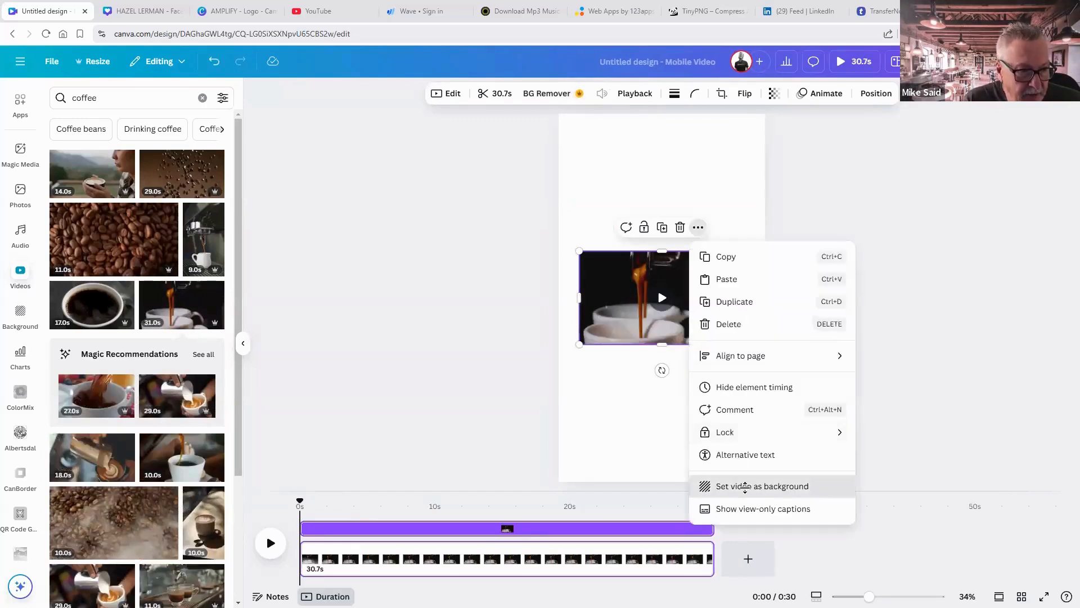
left_click(746, 487)
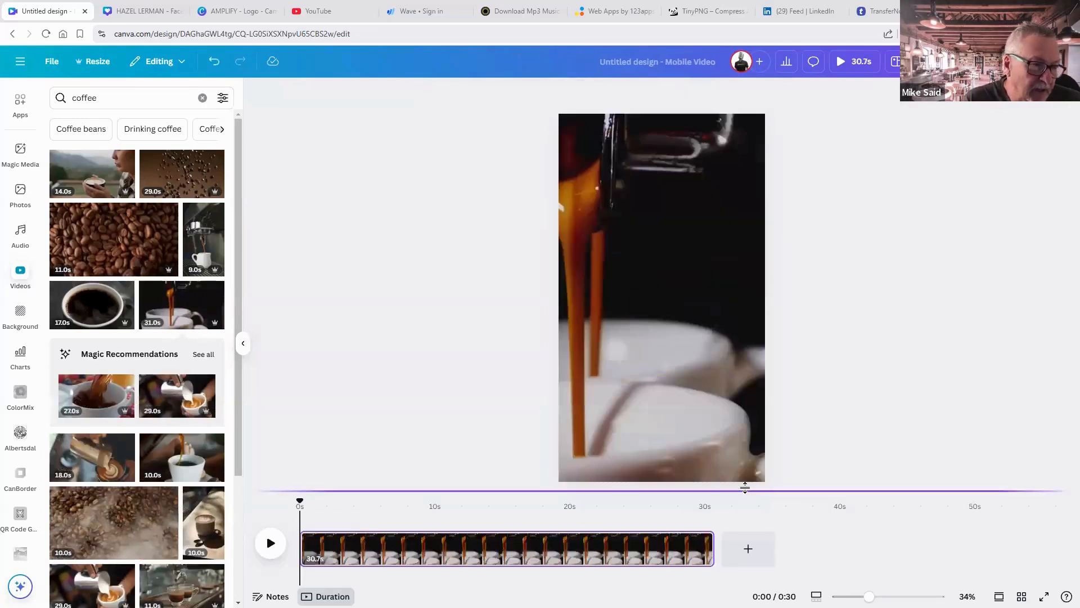
Shift the espresso video's crop framing to the right and preview the playback.
double_click(693, 375)
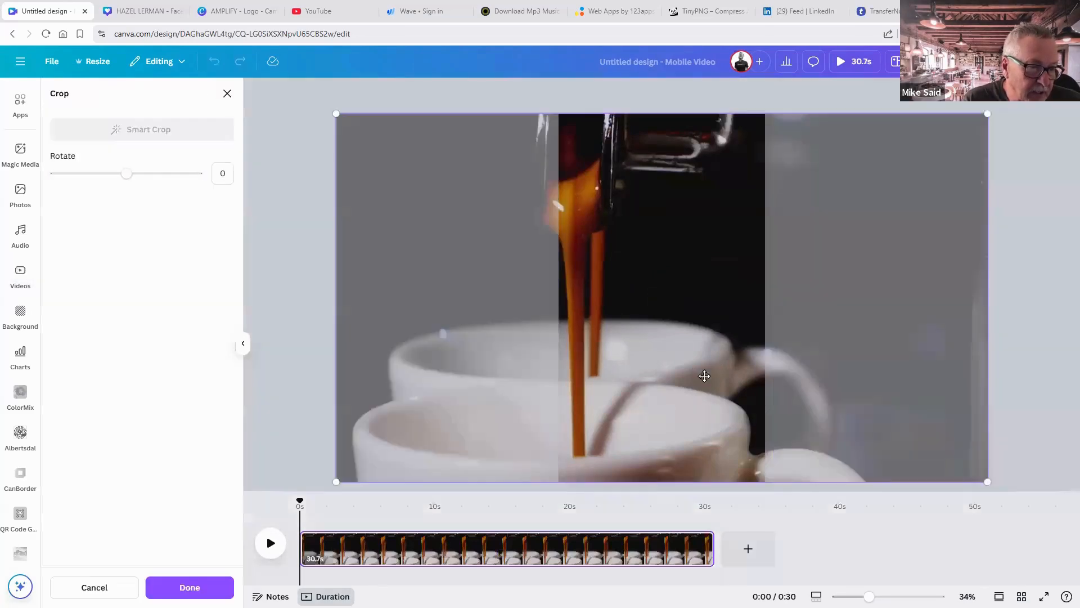
left_click_drag(697, 374, 752, 379)
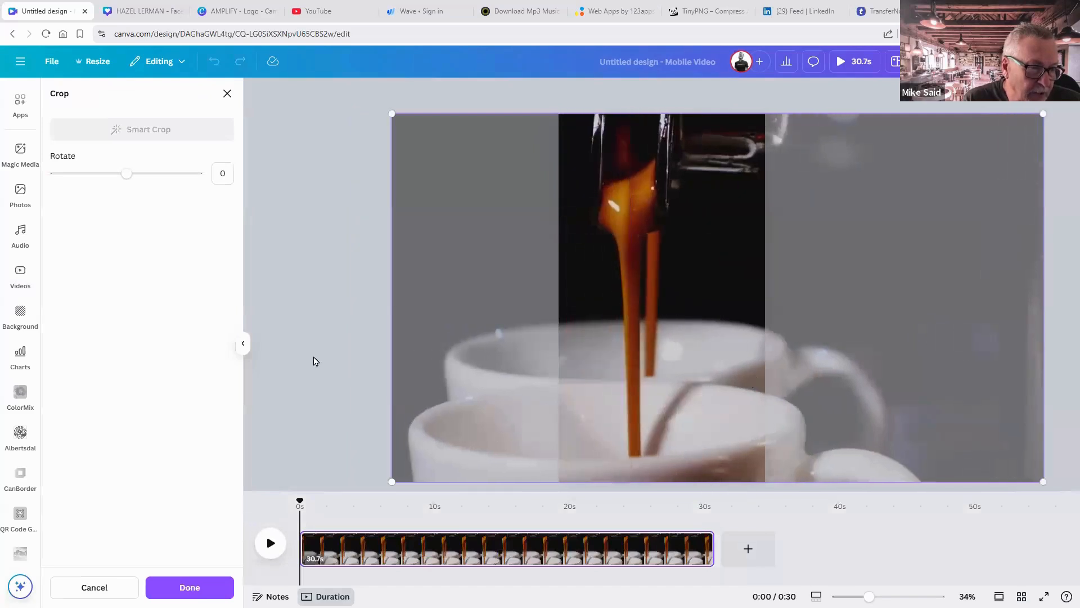
left_click(314, 361)
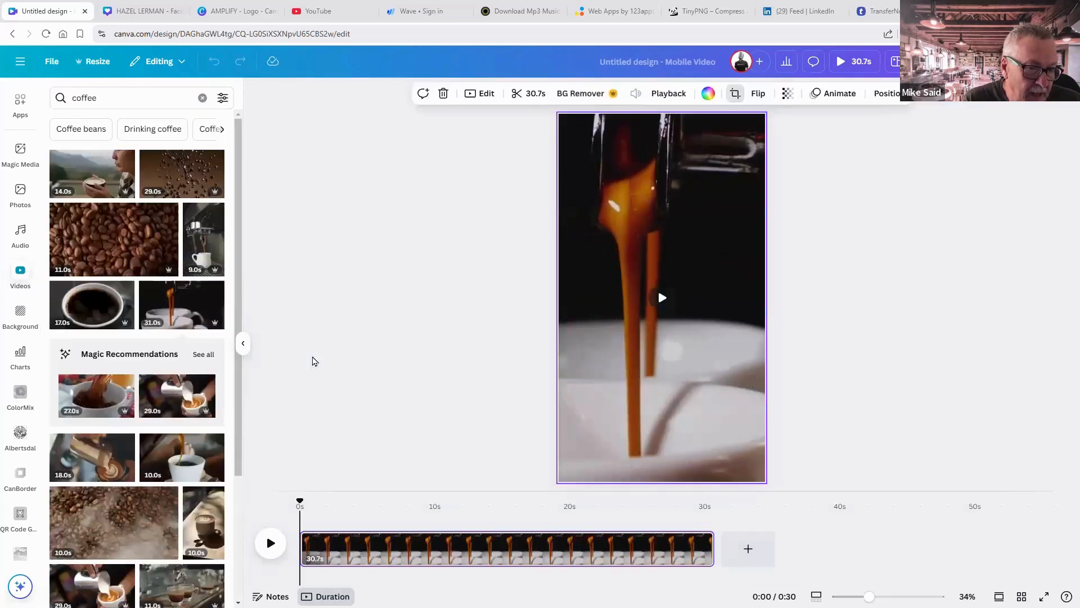
left_click(270, 545)
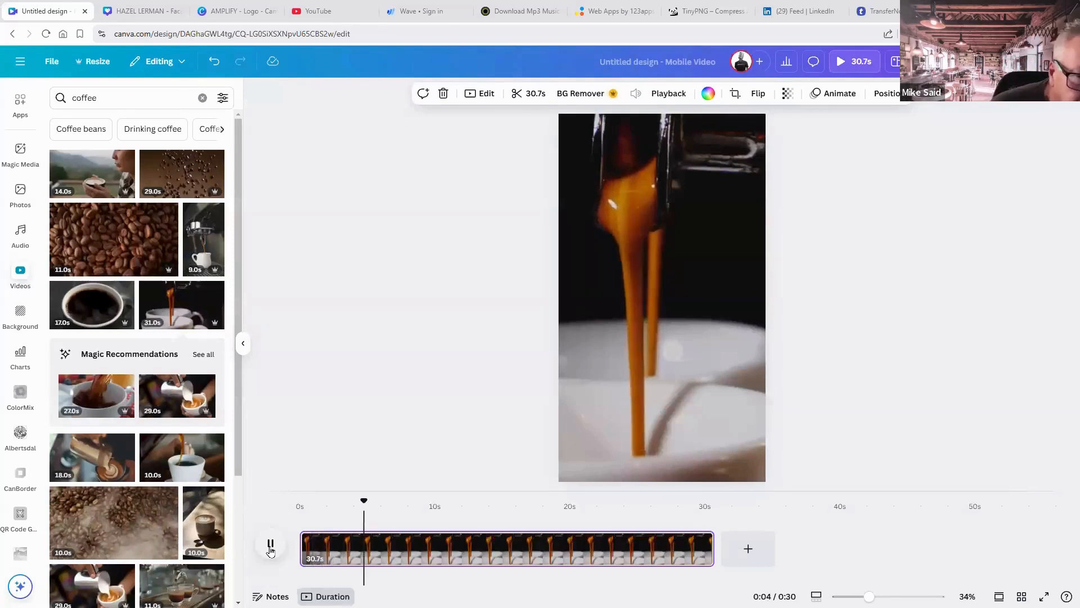
left_click(639, 422)
Delete the espresso clip and search videos for 'coffee roaster' to find a roasting-beans clip.
key("Delete")
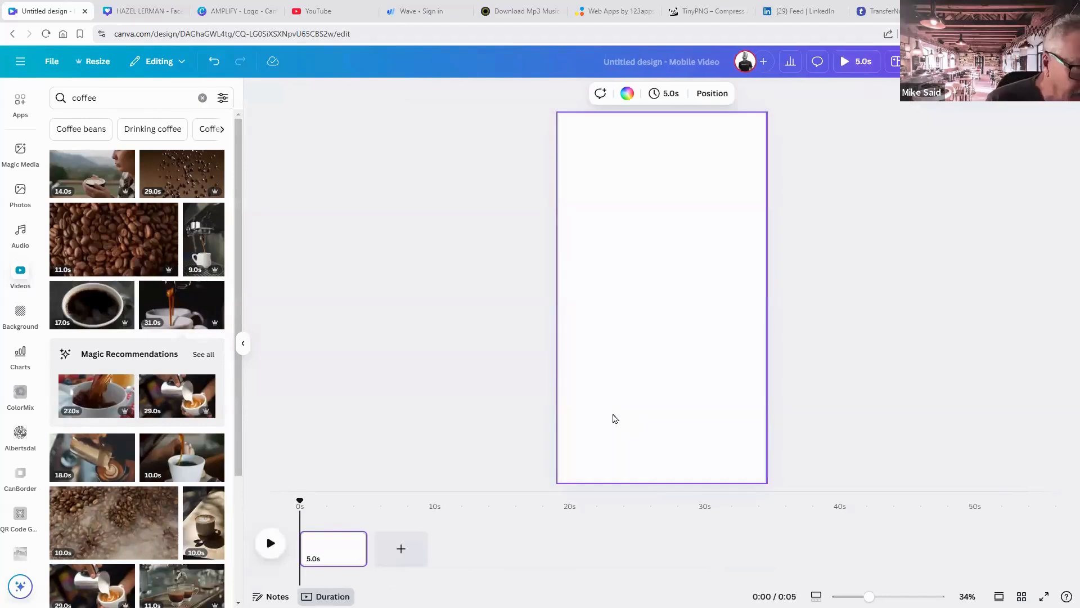
left_click(116, 97)
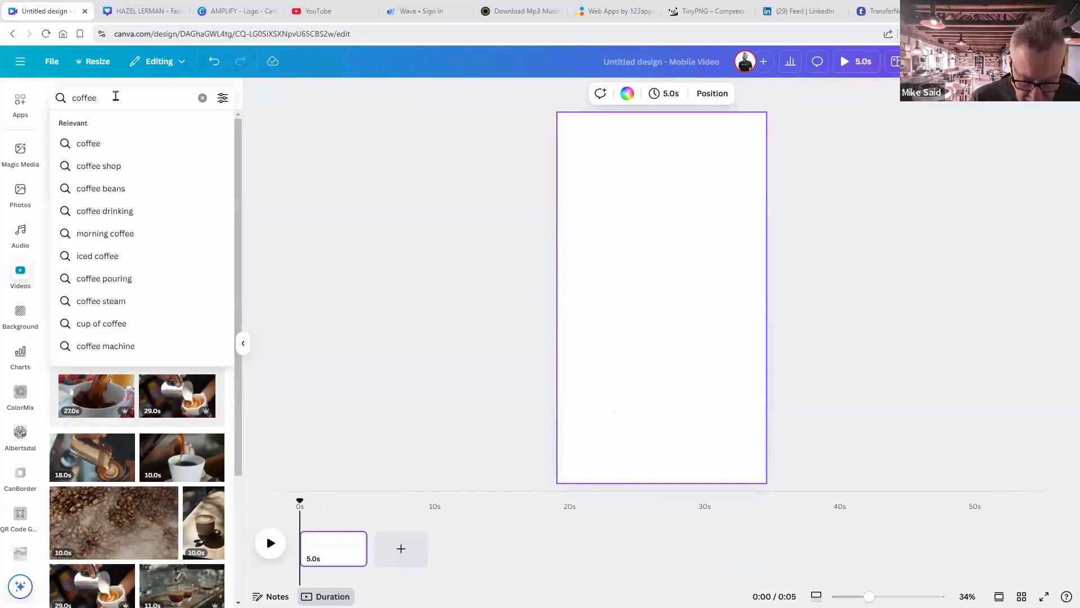
type("roas")
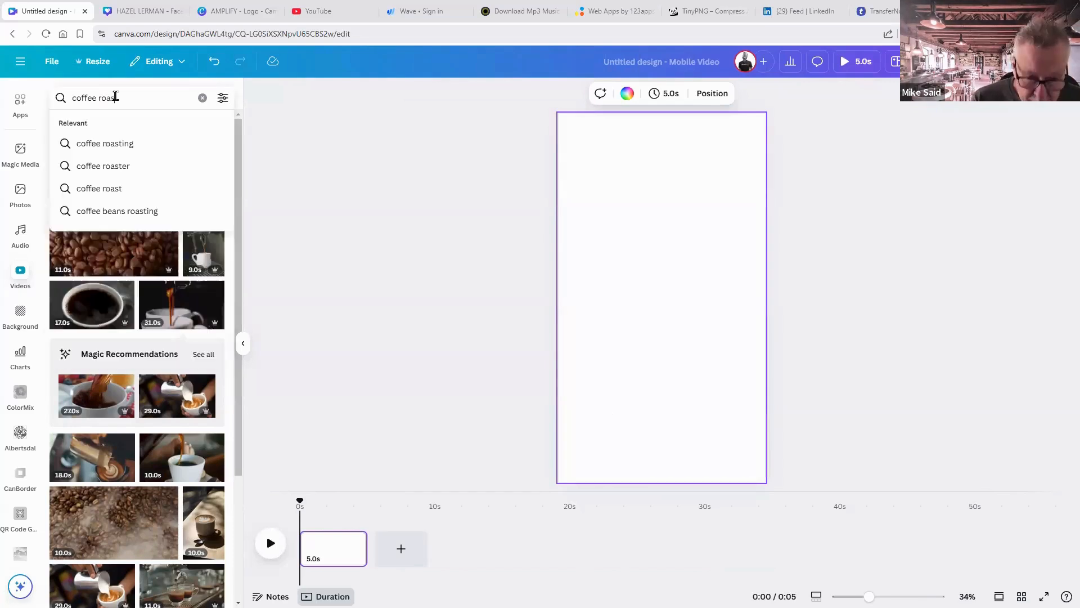
type("ter")
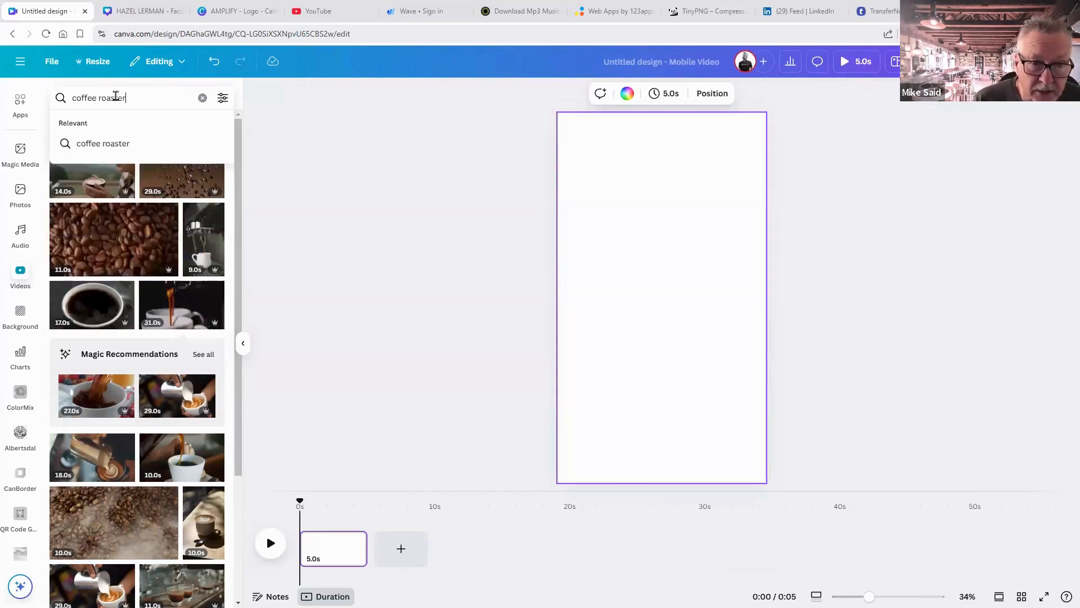
left_click(114, 145)
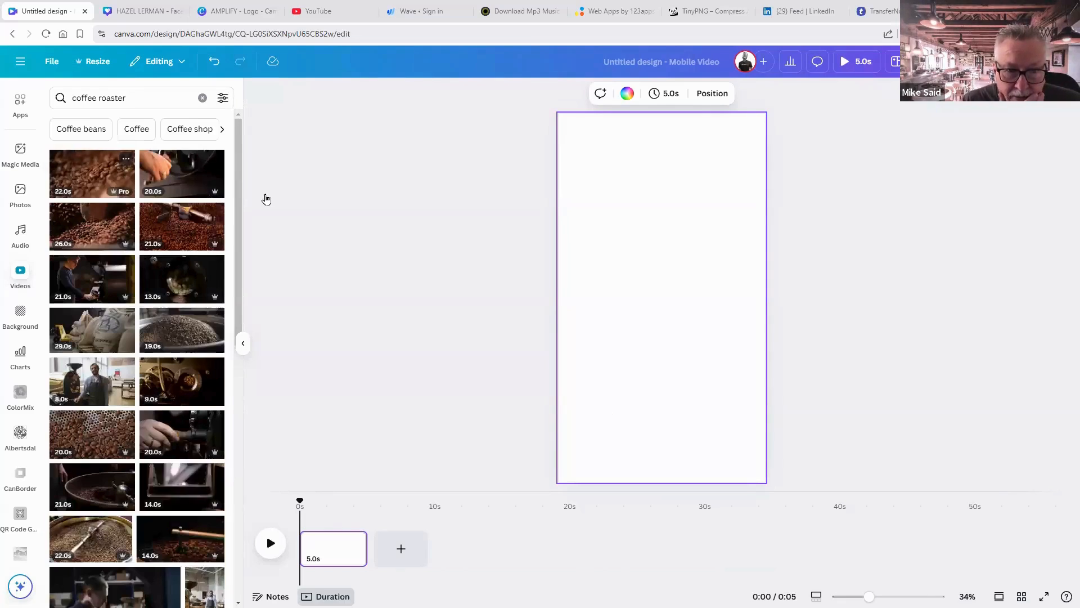
scroll(128, 346, "down", 2)
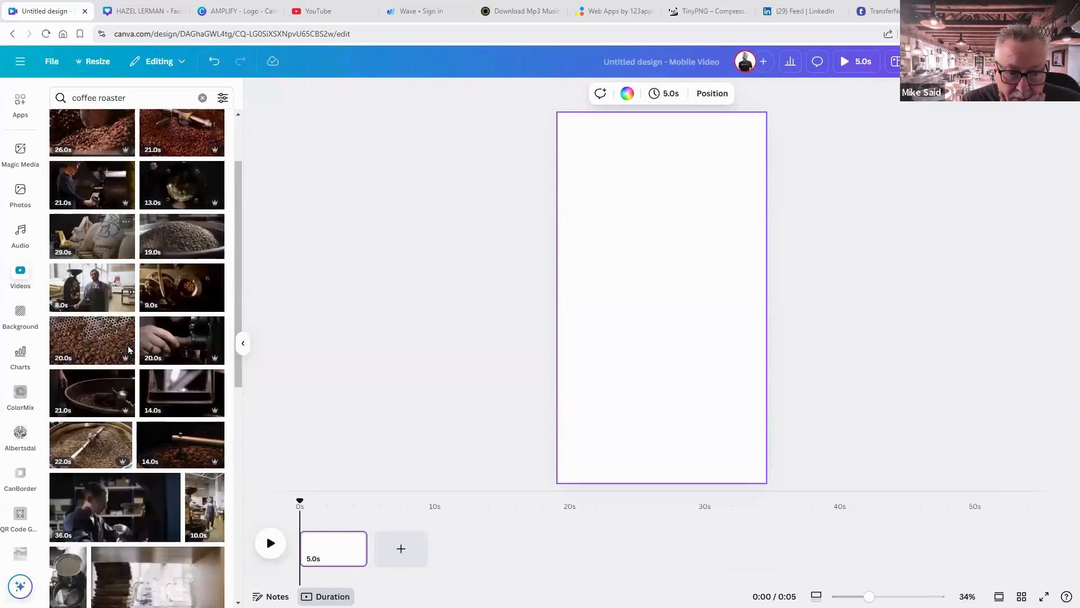
scroll(128, 350, "down", 2)
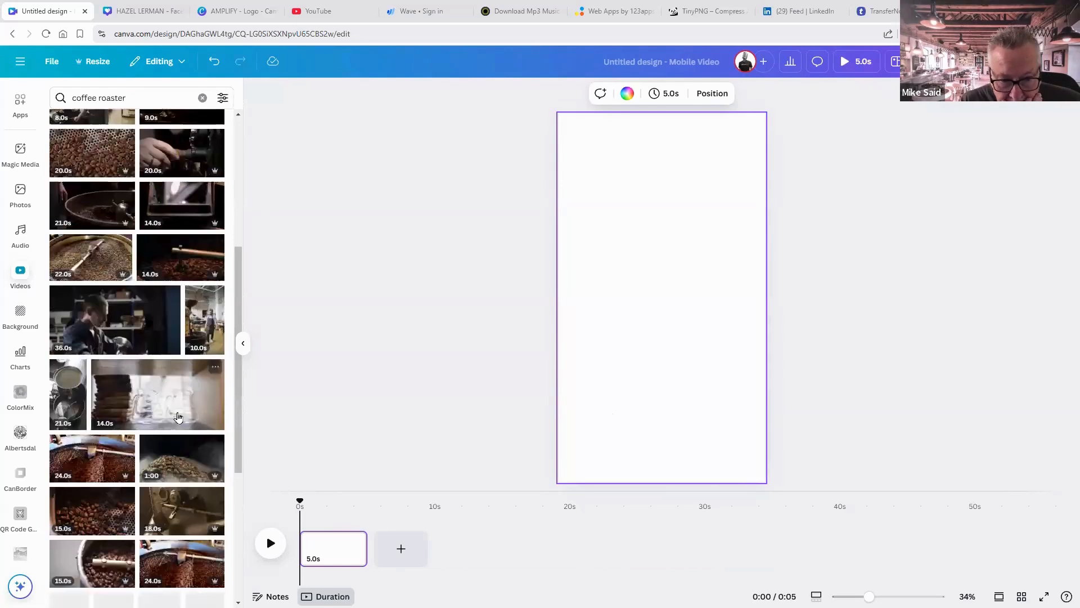
scroll(207, 421, "down", 2)
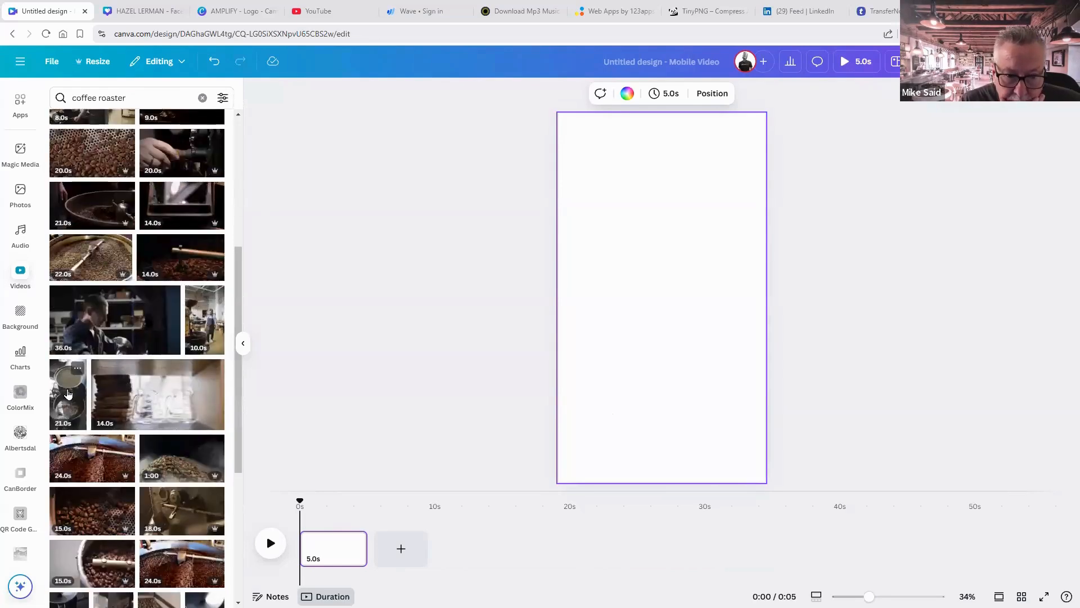
scroll(68, 393, "down", 2)
scroll(68, 393, "down", 2)
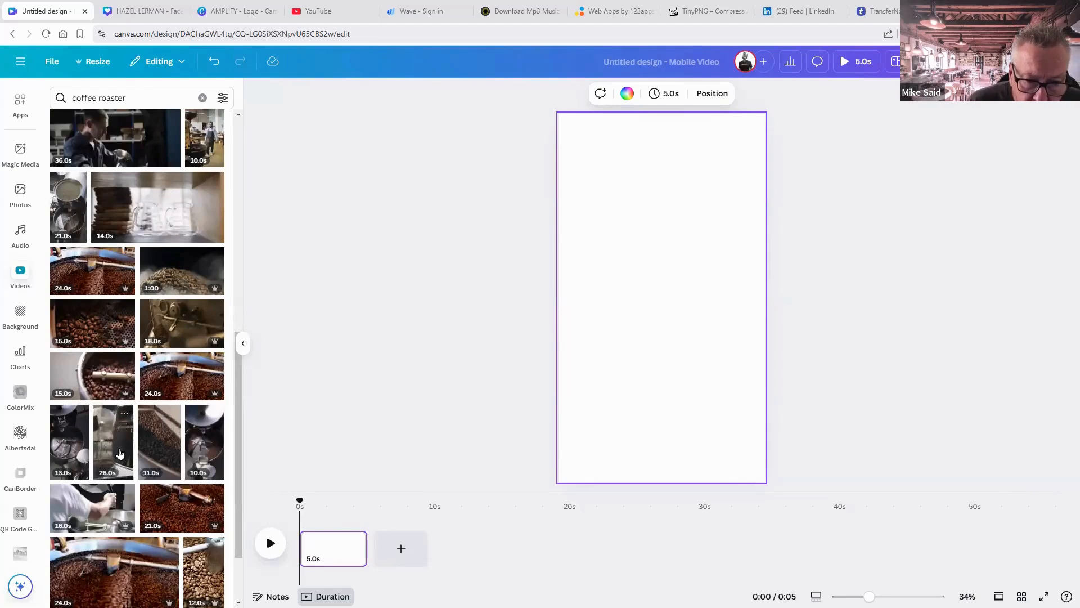
scroll(119, 453, "down", 2)
scroll(119, 453, "down", 4)
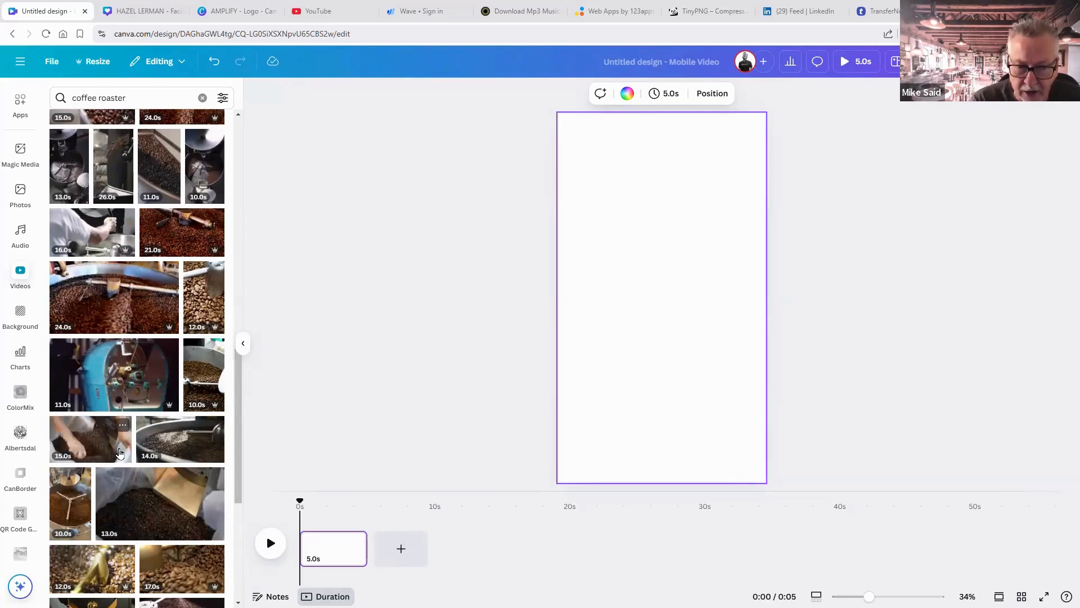
scroll(120, 454, "up", 5)
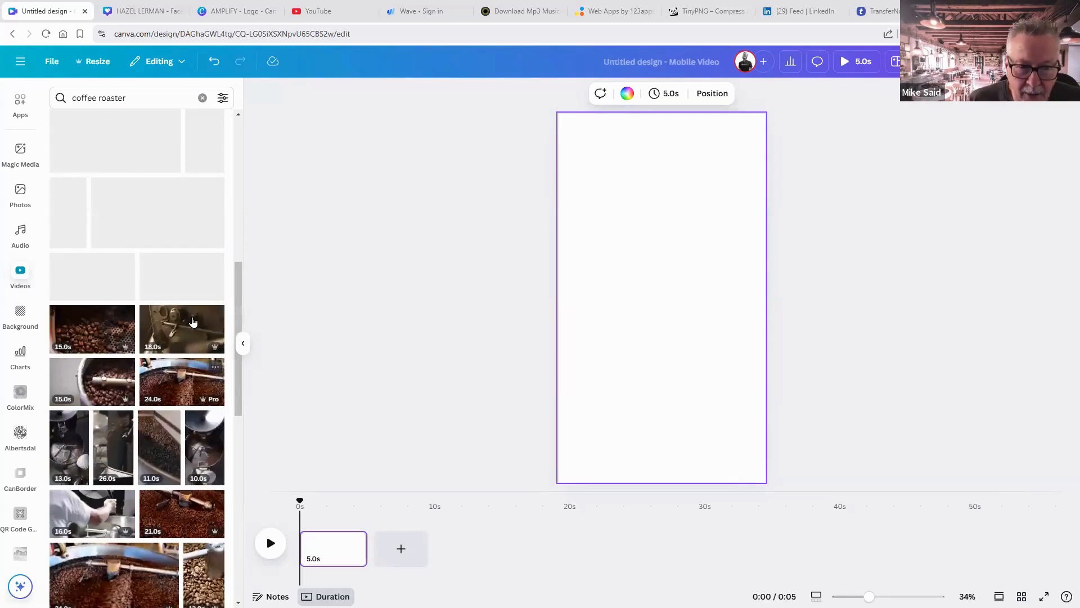
scroll(193, 321, "up", 3)
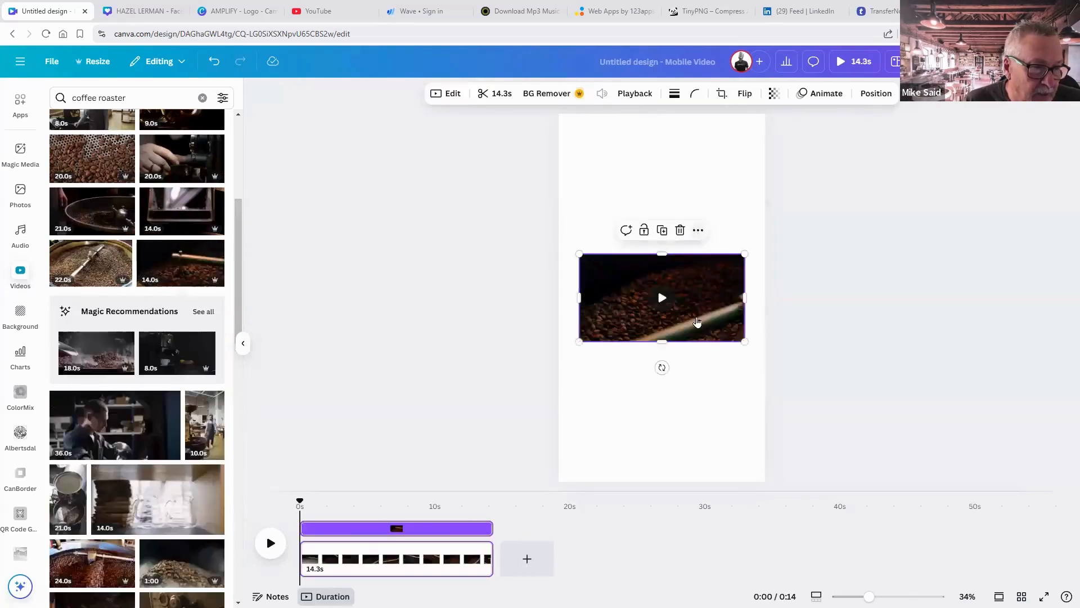
Set the 14.3-second roasting-beans clip as the page background and play a preview.
left_click(697, 231)
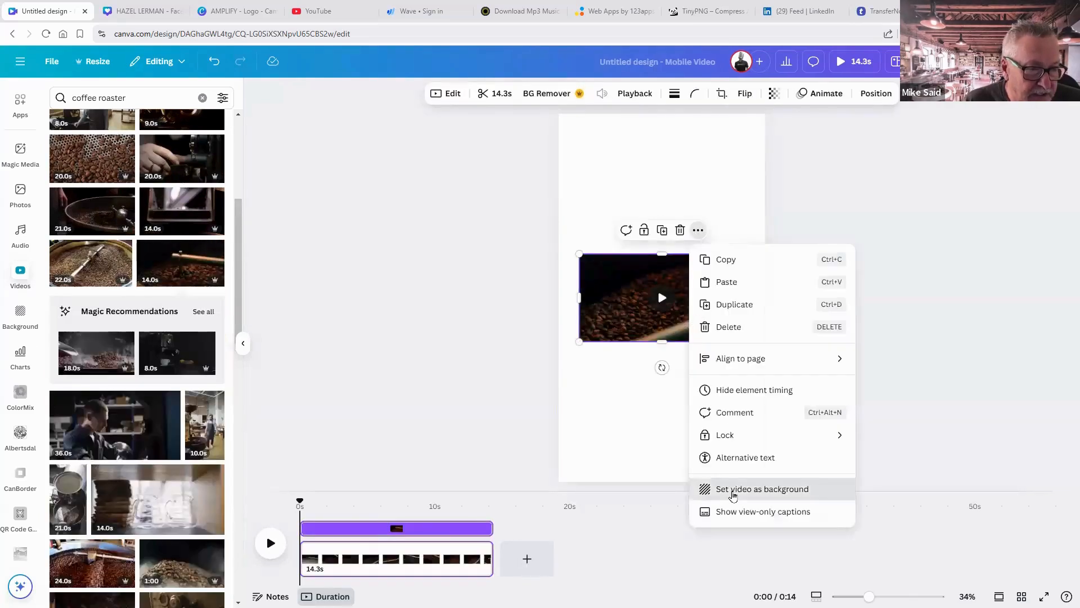
left_click(731, 490)
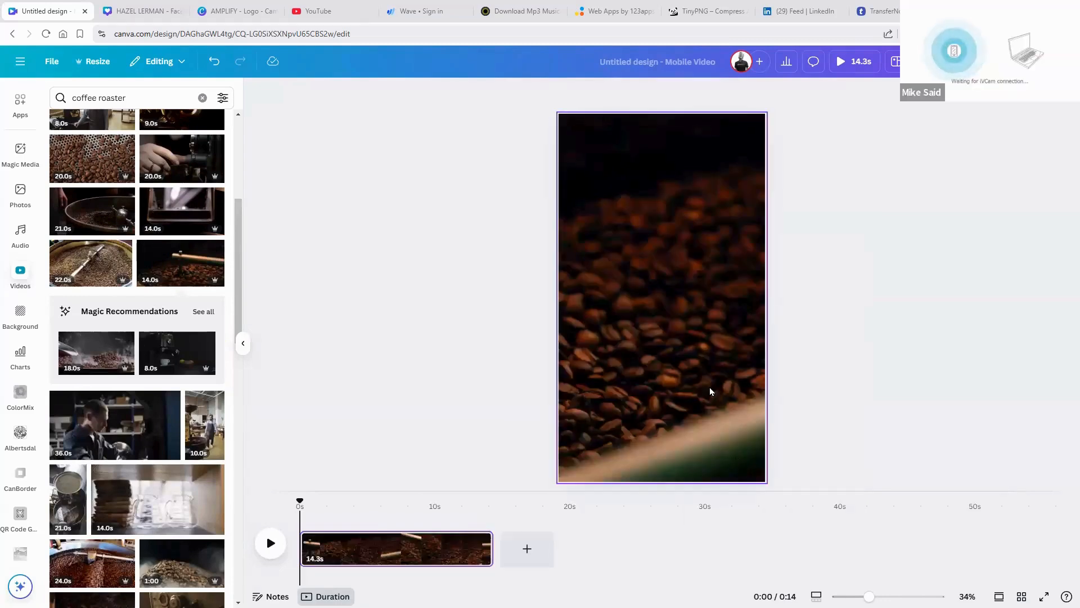
left_click(666, 313)
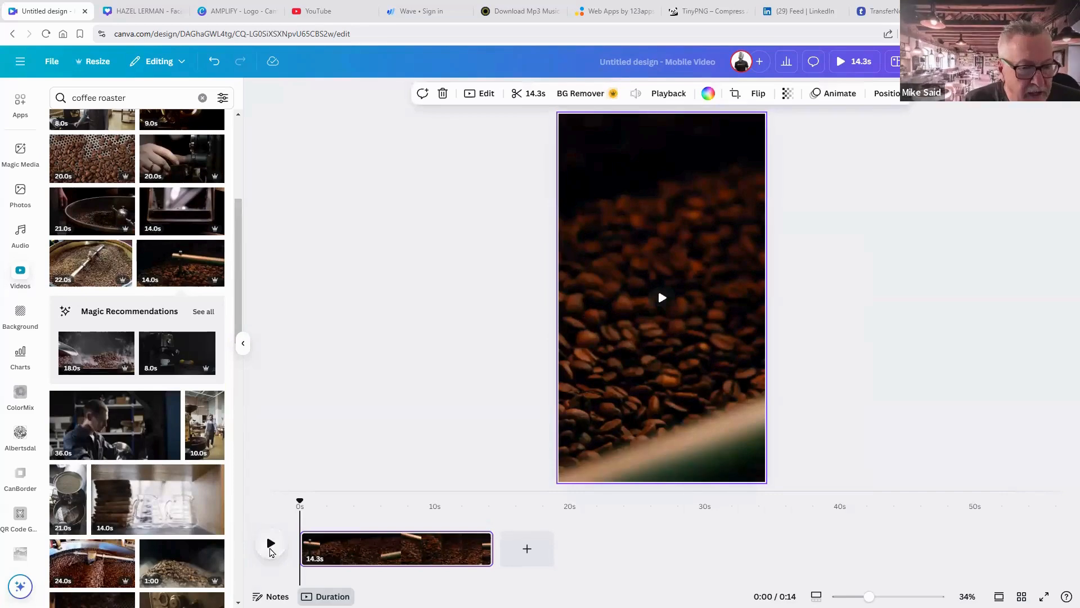
left_click(270, 544)
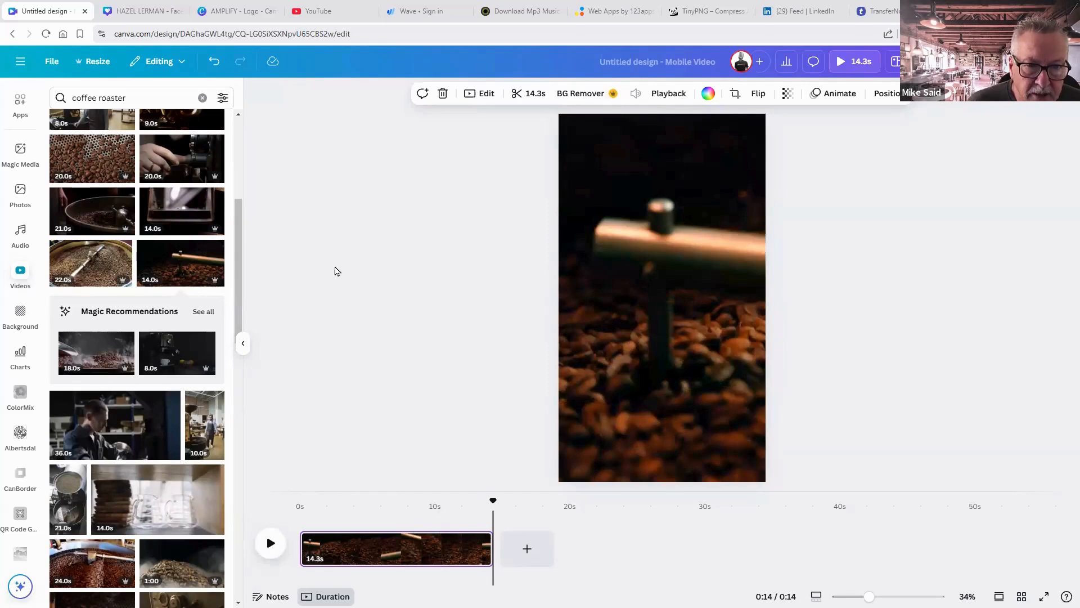
Search the video library for 'coffee drip'.
double_click(135, 99)
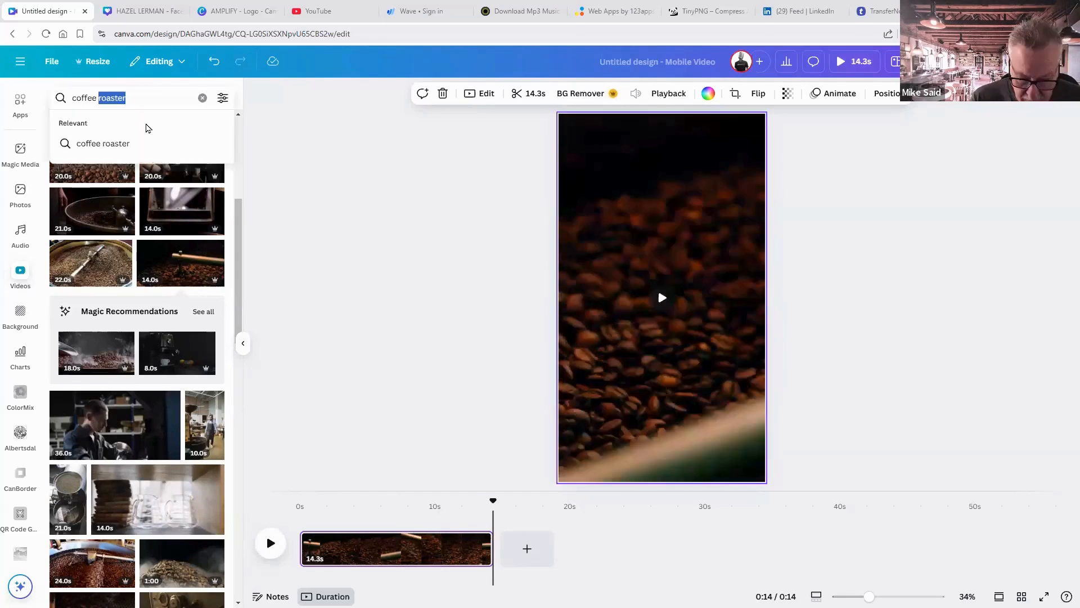
type("dr")
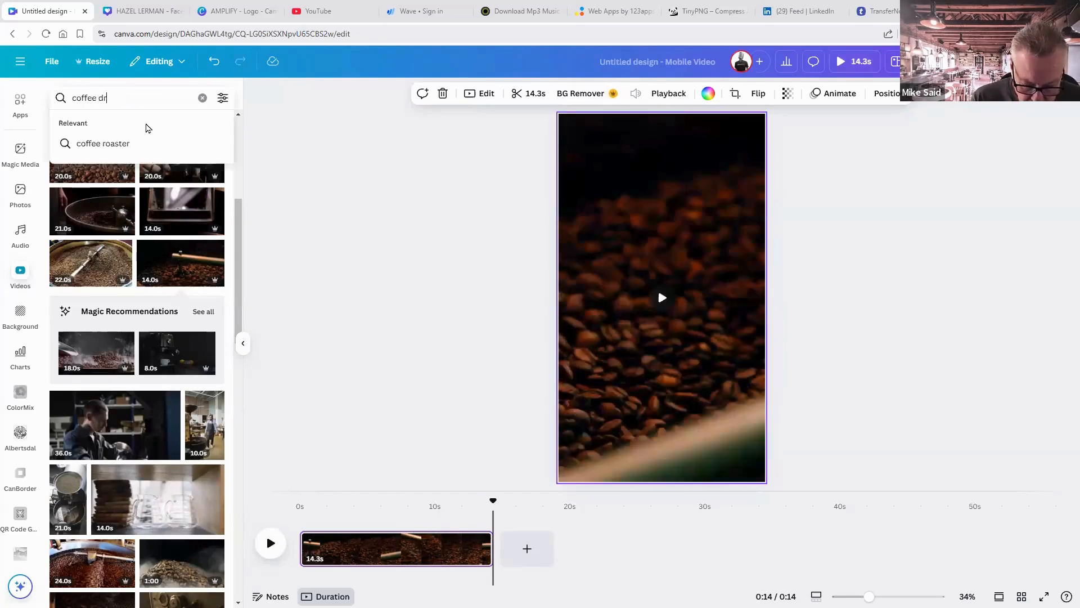
type("ip")
key("Return")
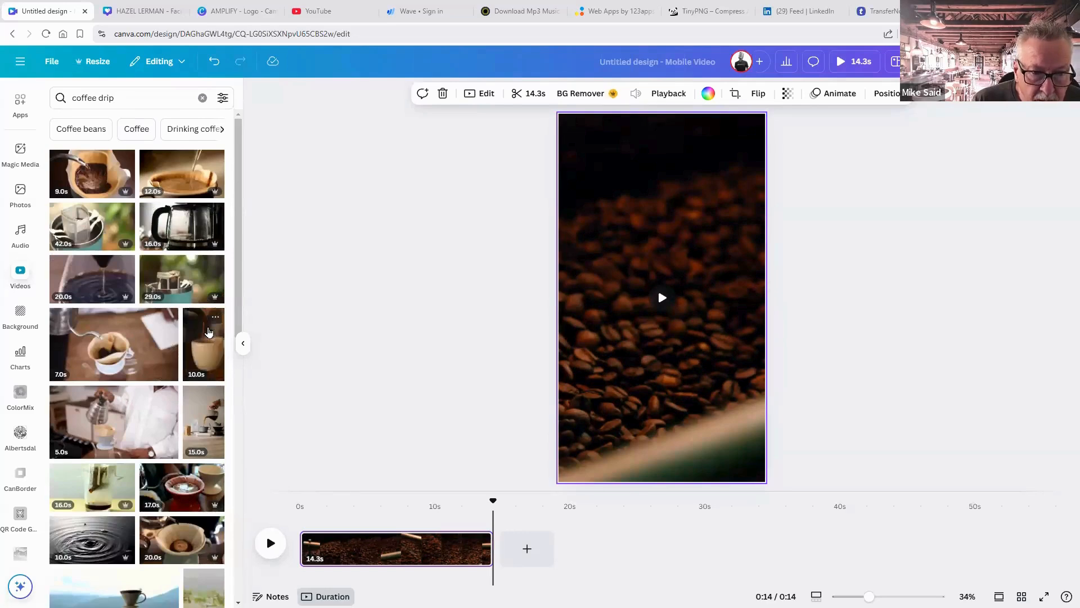
Add a second page with the 10.0s espresso-cup clip set as its background.
left_click(208, 332)
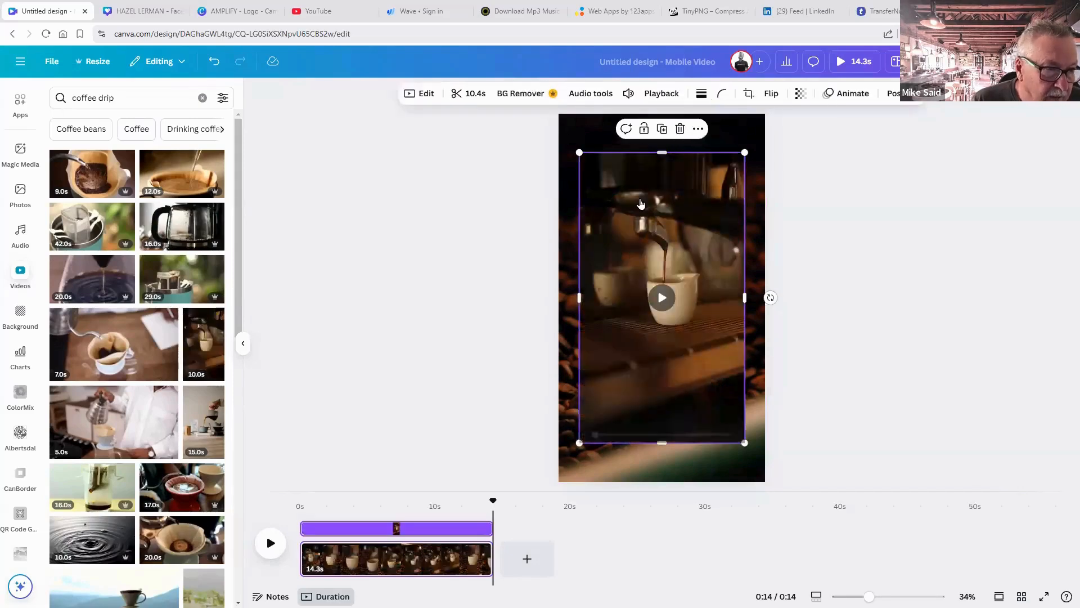
key("Delete")
left_click(533, 553)
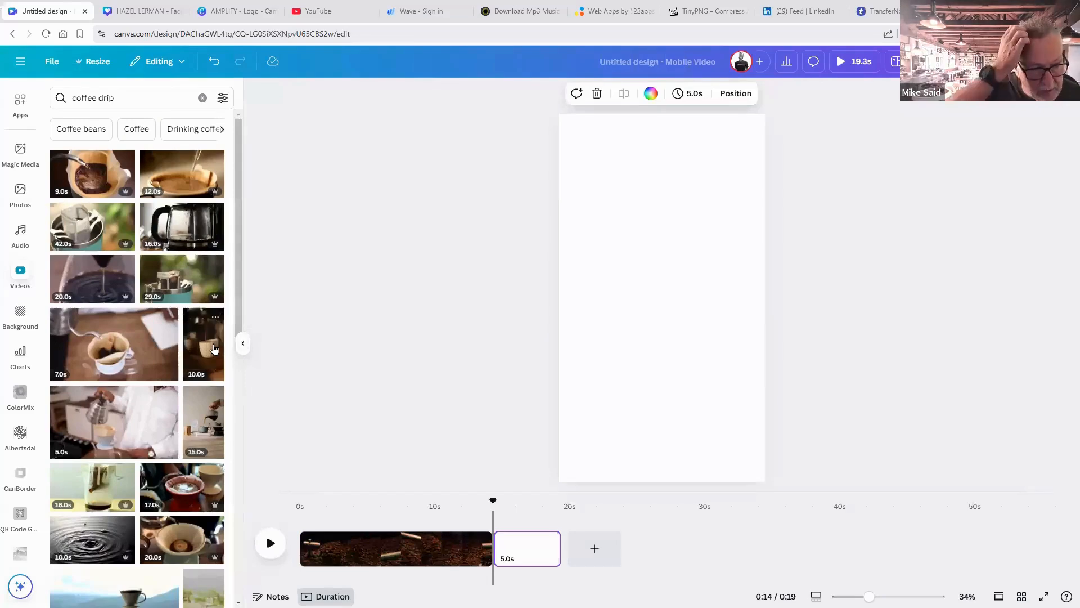
left_click(214, 349)
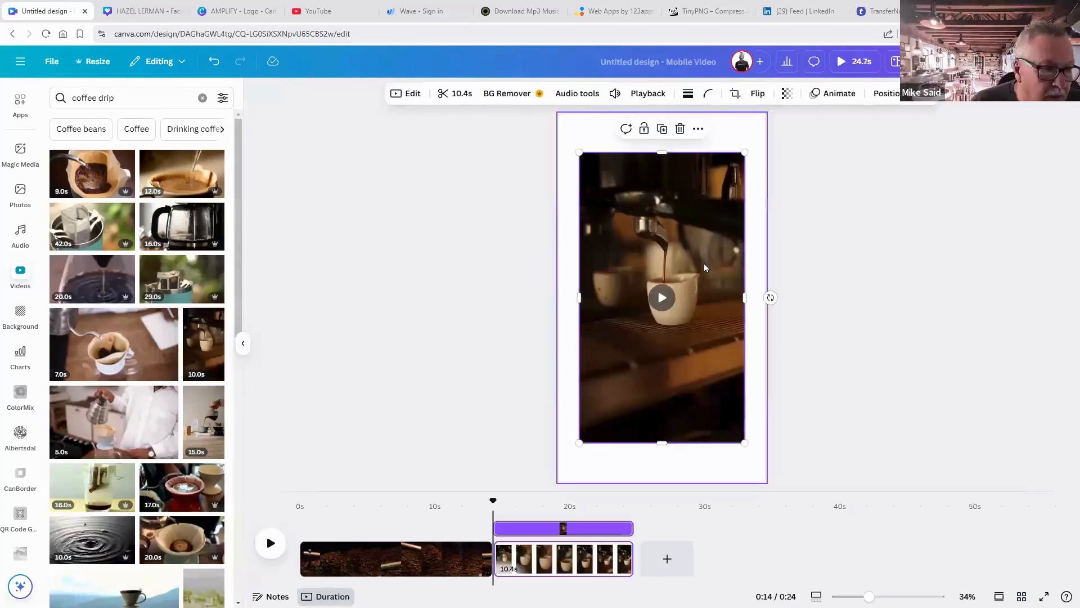
right_click(747, 530)
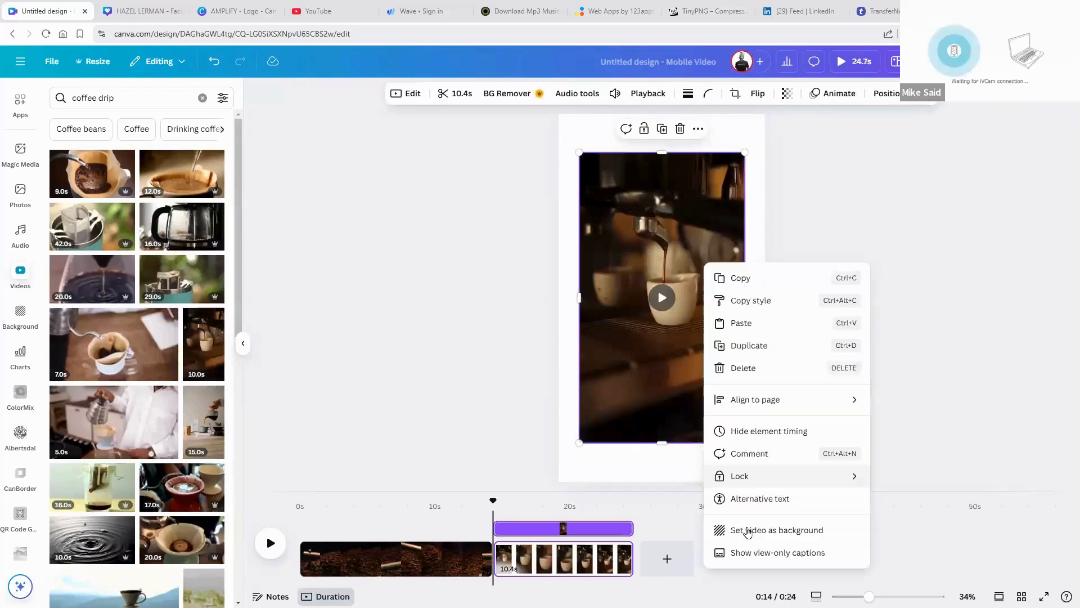
left_click(749, 530)
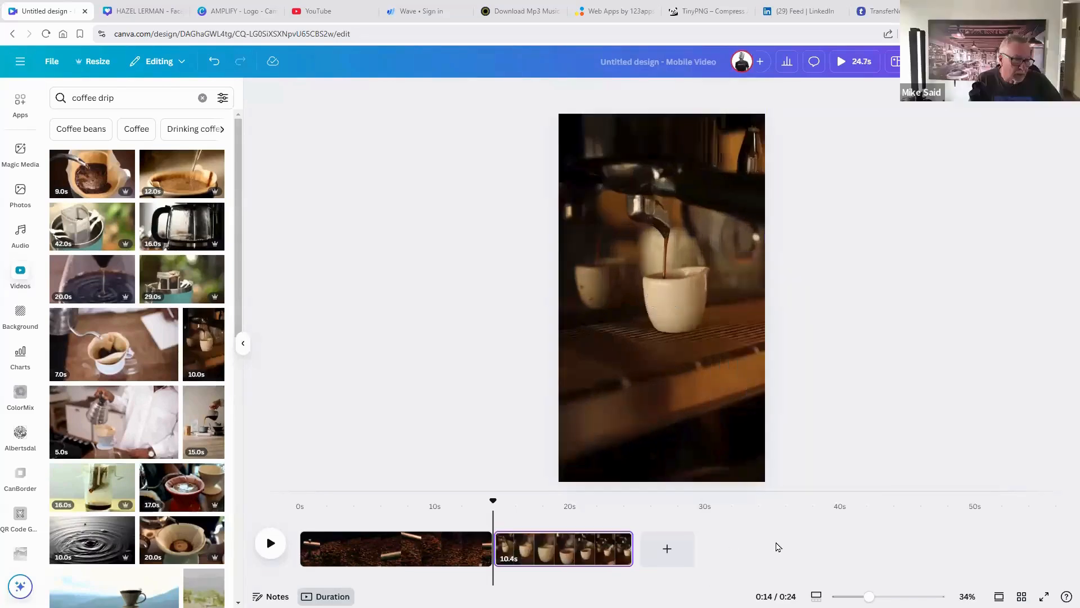
Scrub back to about 10 seconds and play the join between the two pages.
left_click(630, 515)
left_click_drag(631, 502, 447, 492)
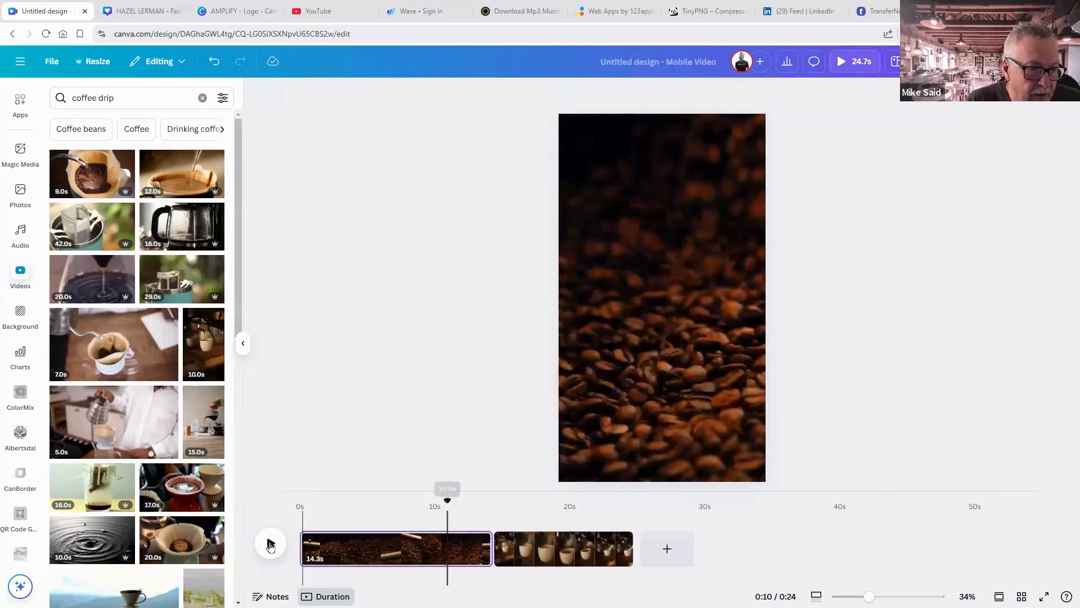
left_click(272, 545)
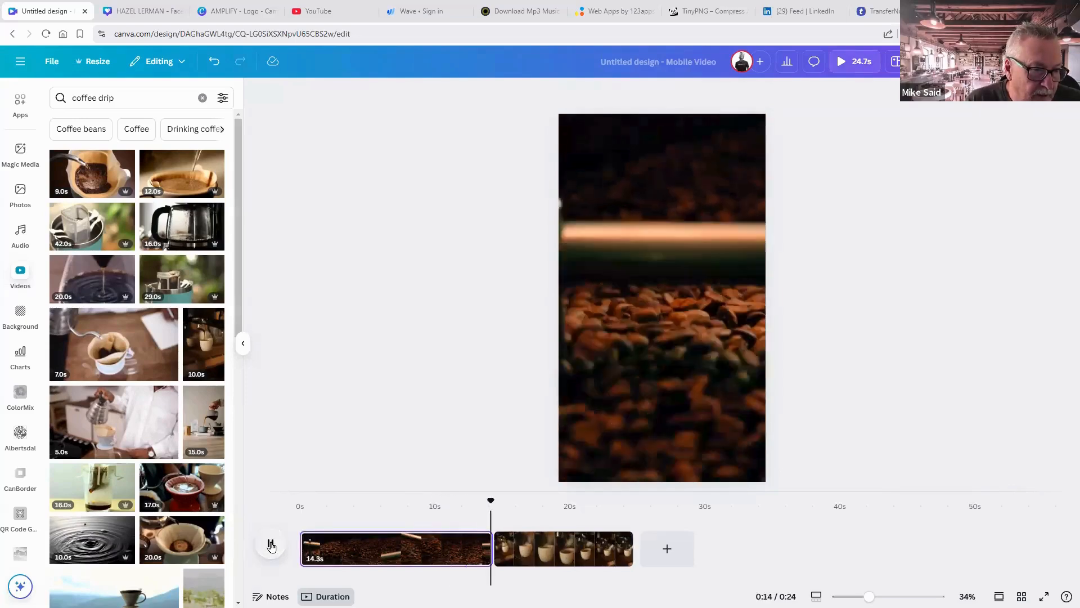
Pause the preview and bring up transition options for the beans-to-espresso cut.
left_click(270, 545)
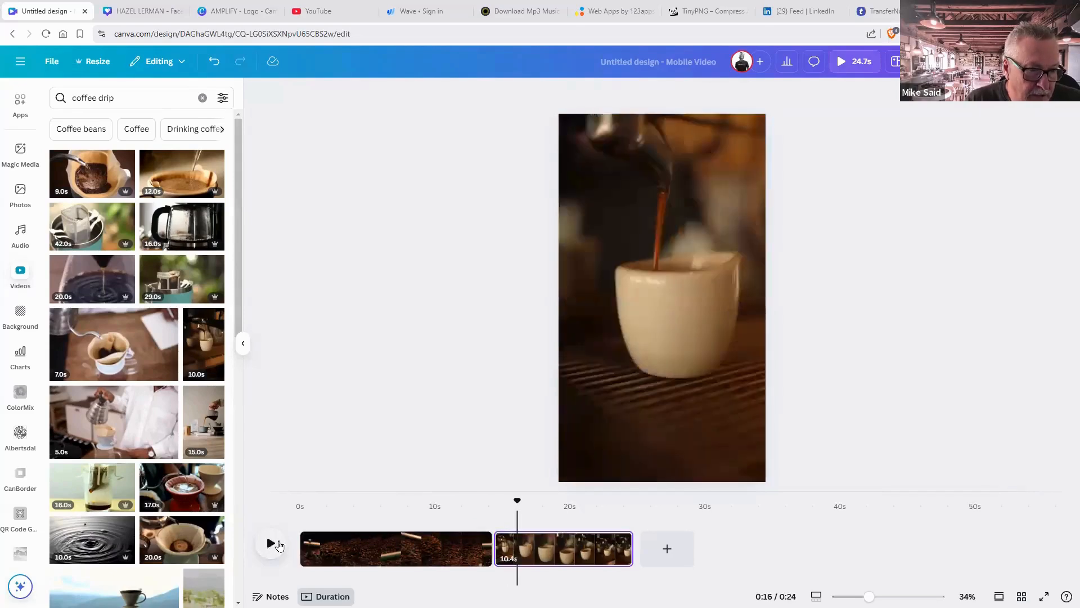
left_click(642, 559)
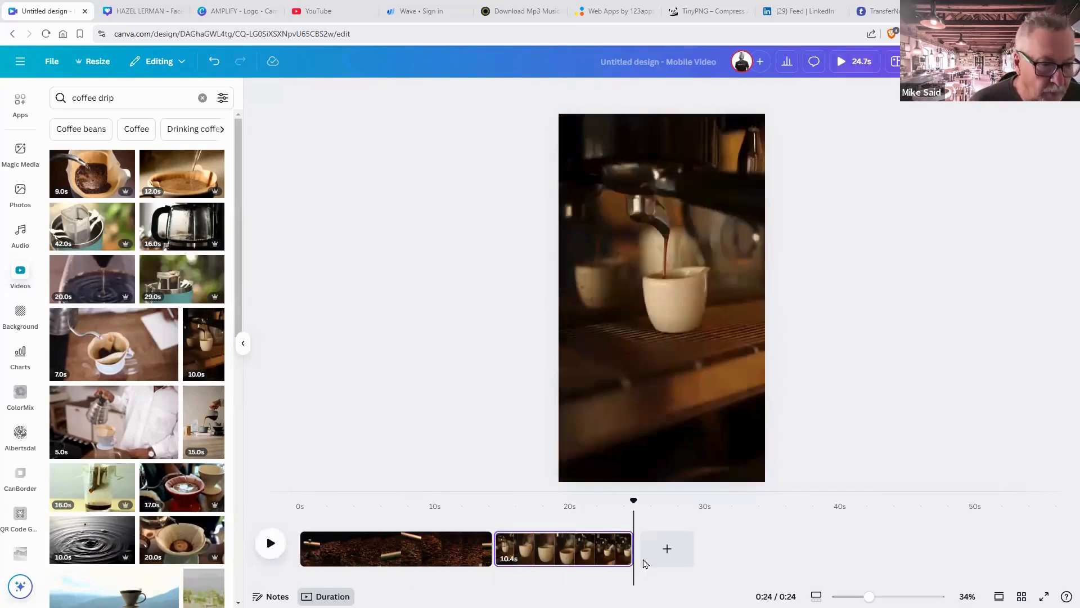
mouse_move(493, 559)
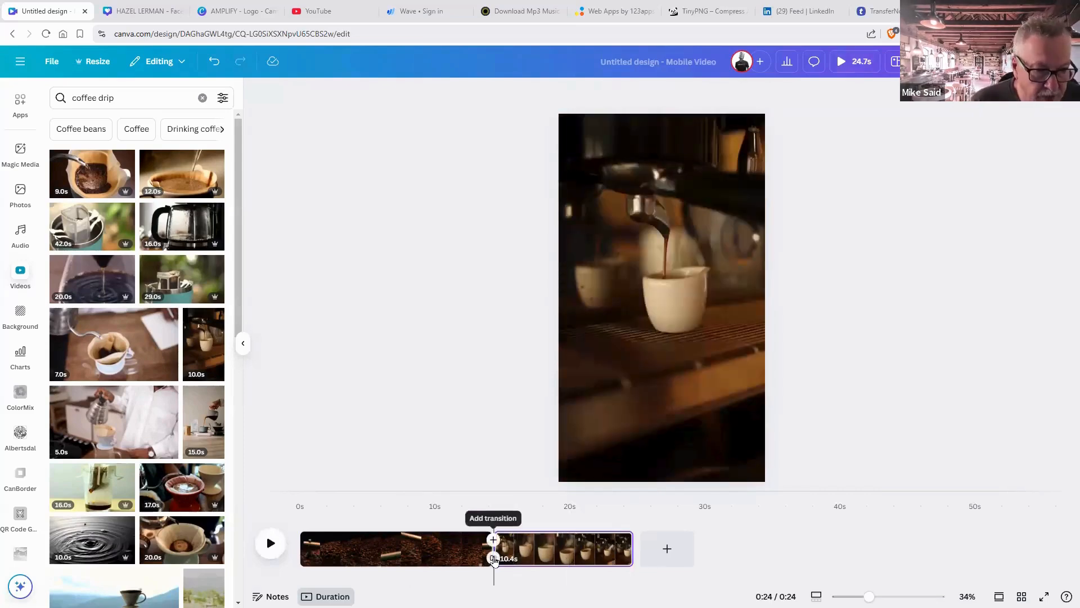
left_click(494, 559)
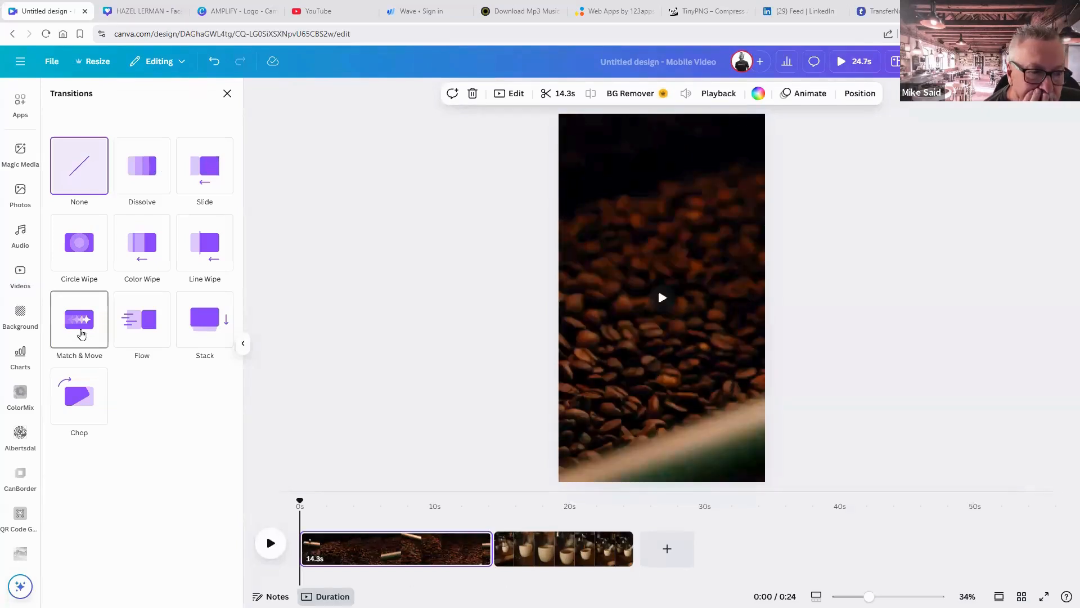
Try the Match & Move transition and preview it at the clip join.
left_click(82, 333)
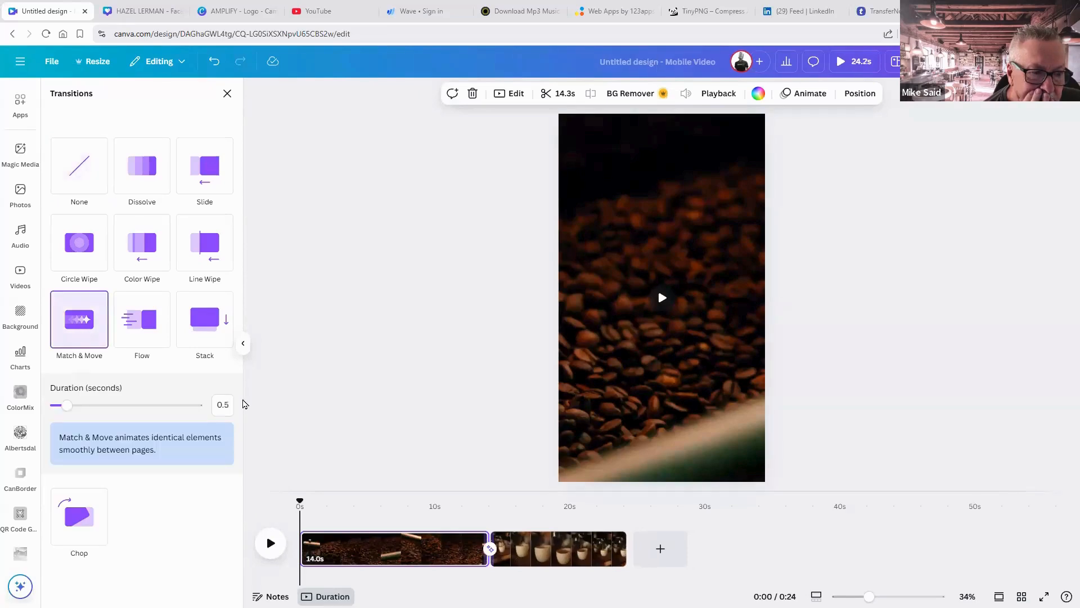
left_click_drag(329, 502, 476, 523)
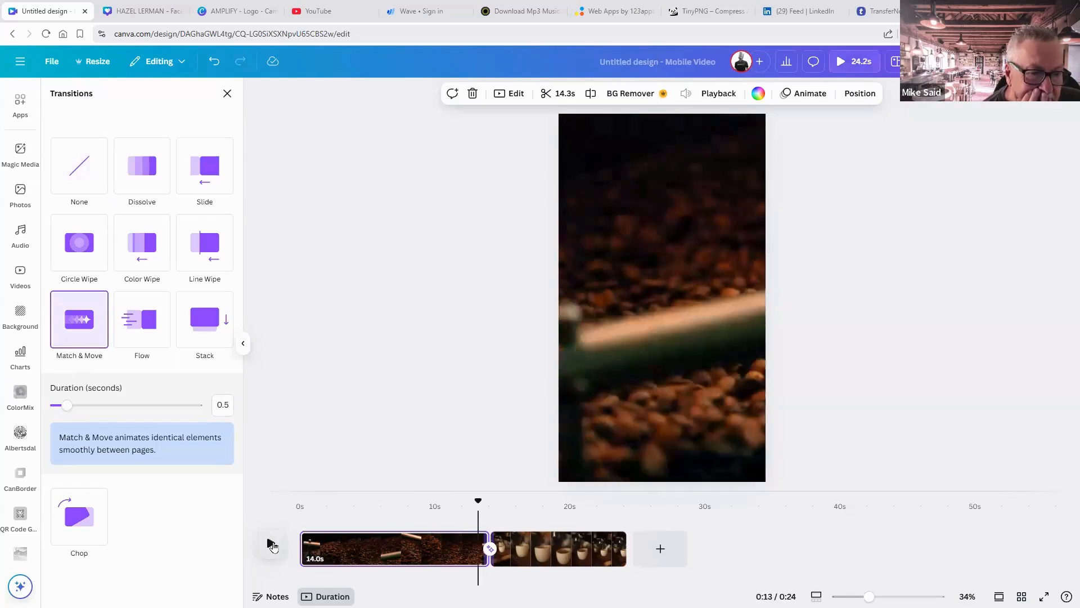
left_click(272, 545)
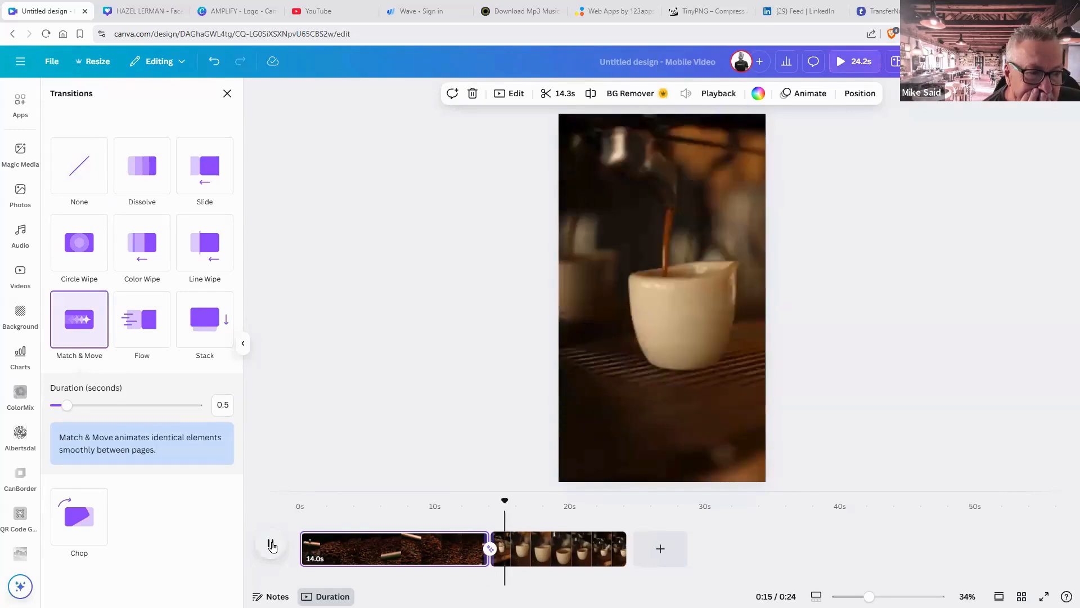
Switch the transition to Dissolve with a 1.1-second duration.
left_click(153, 178)
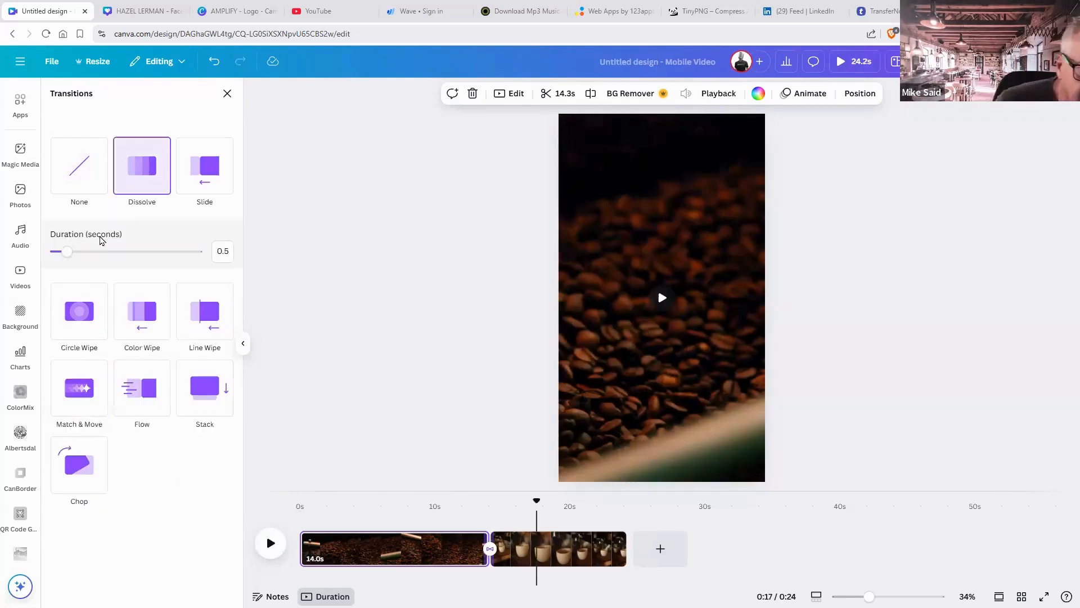
left_click_drag(67, 252, 75, 253)
left_click(89, 252)
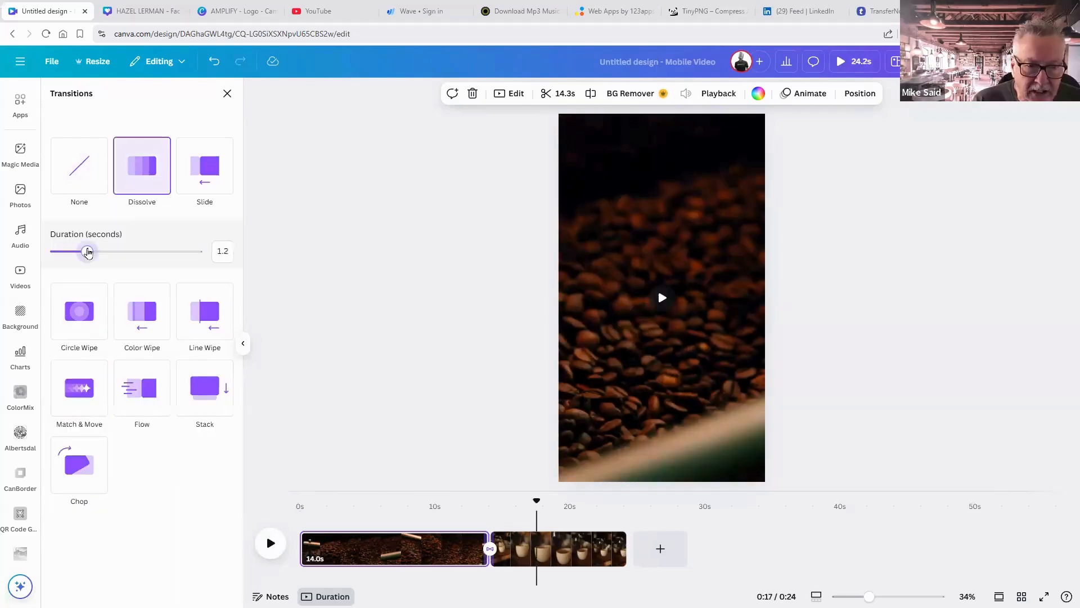
left_click_drag(87, 252, 84, 252)
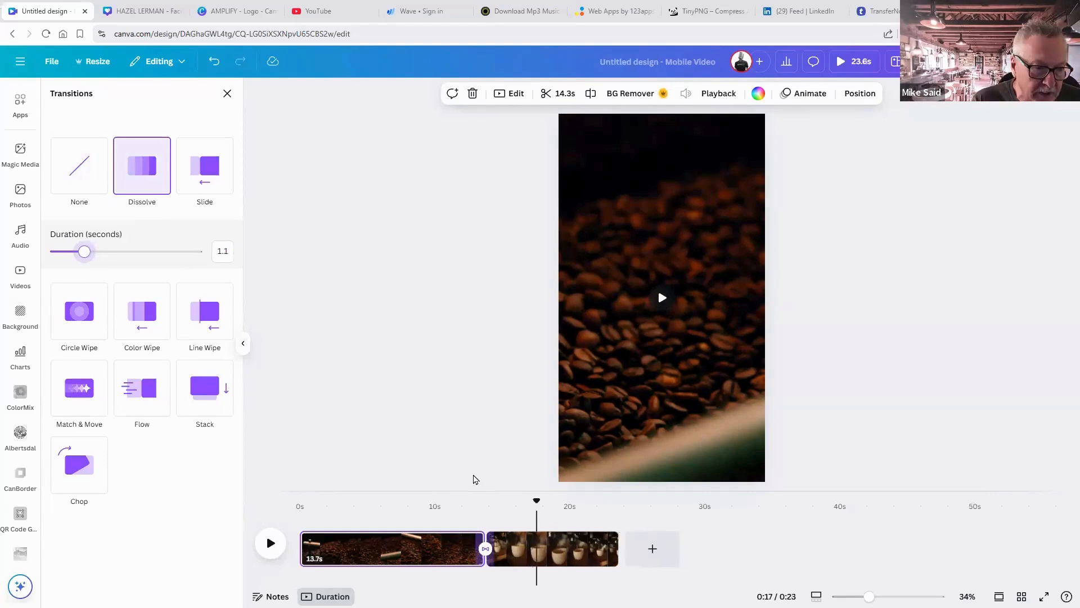
Play the dissolve from just before the join, then return the preview to the start.
left_click(480, 501)
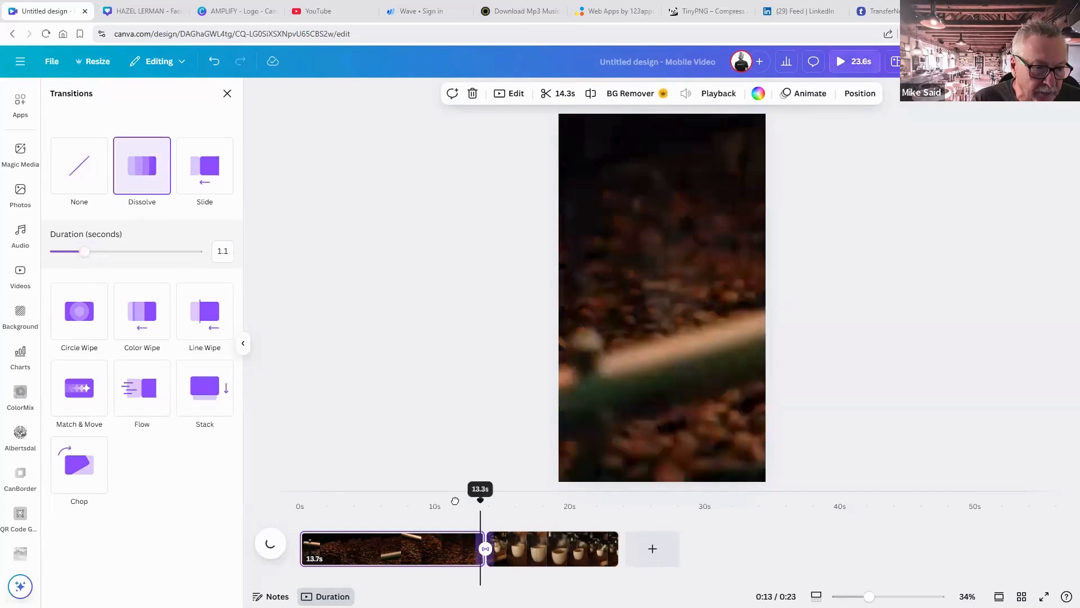
left_click(454, 499)
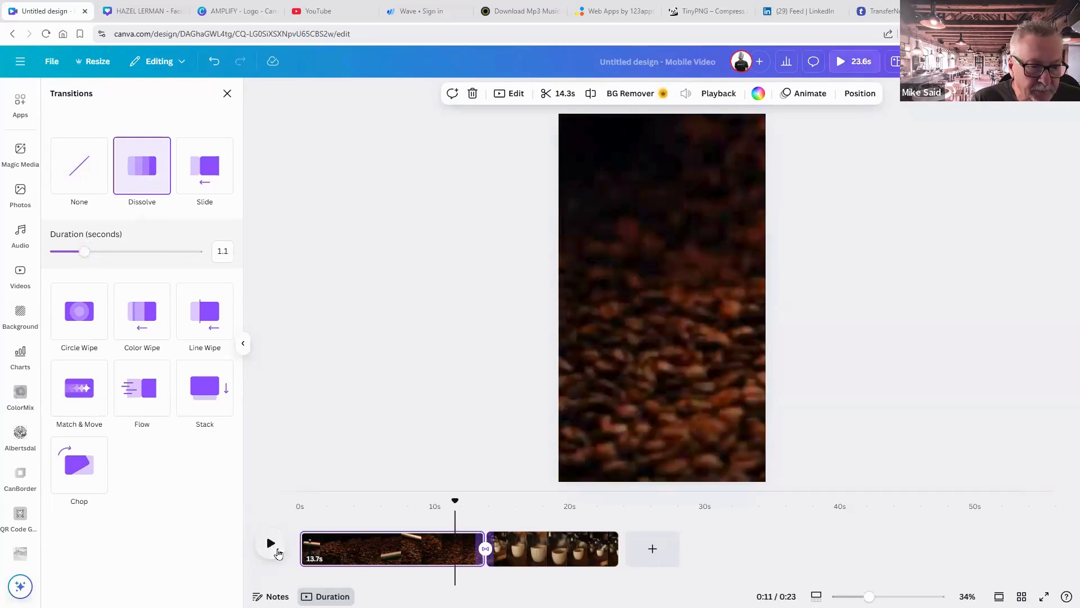
left_click(271, 544)
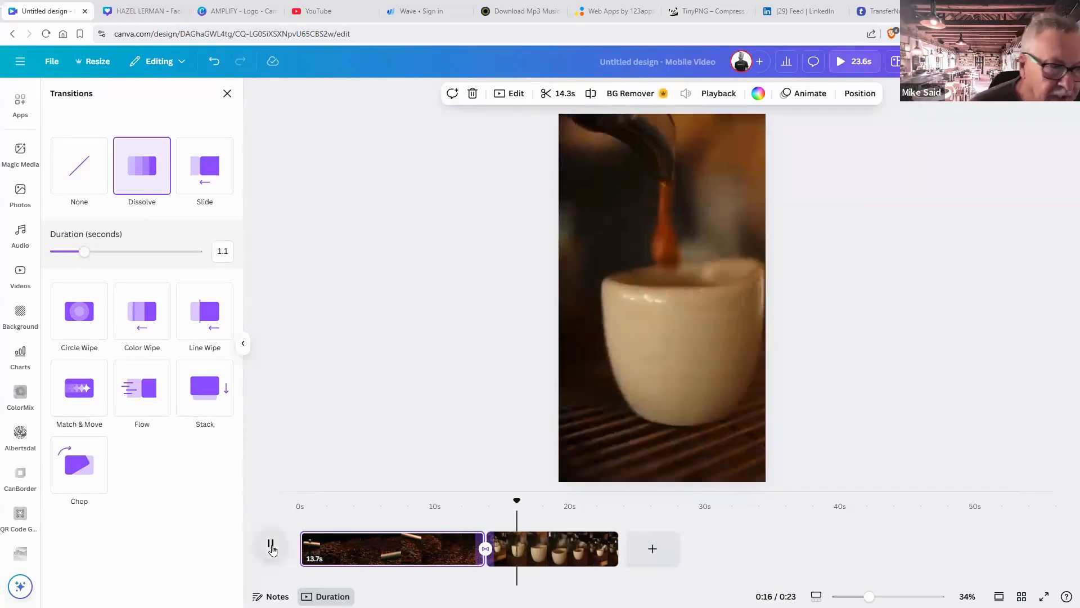
left_click(271, 544)
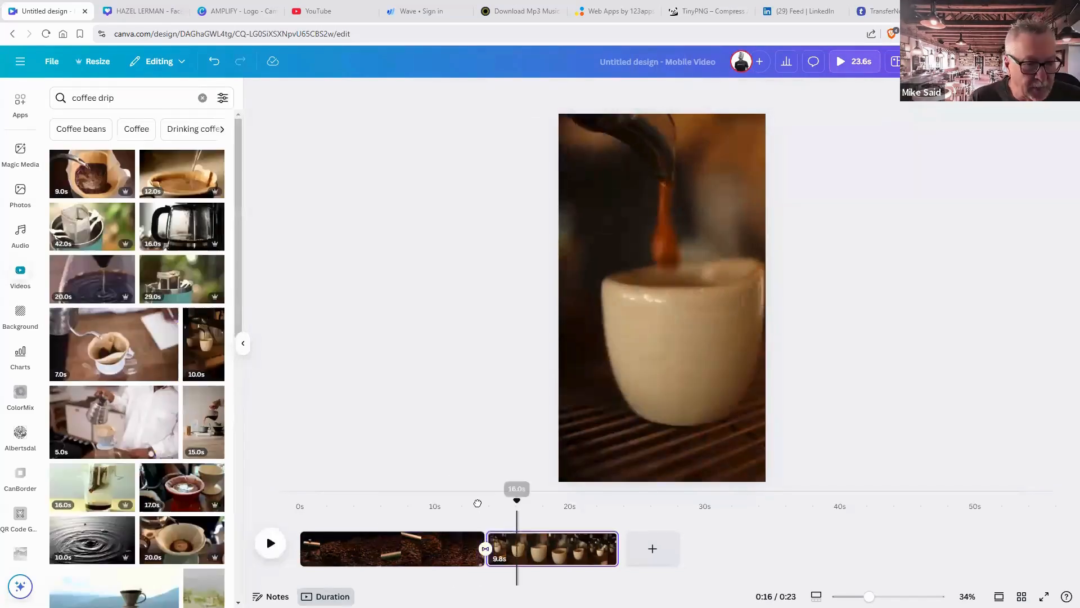
left_click(348, 499)
left_click(295, 499)
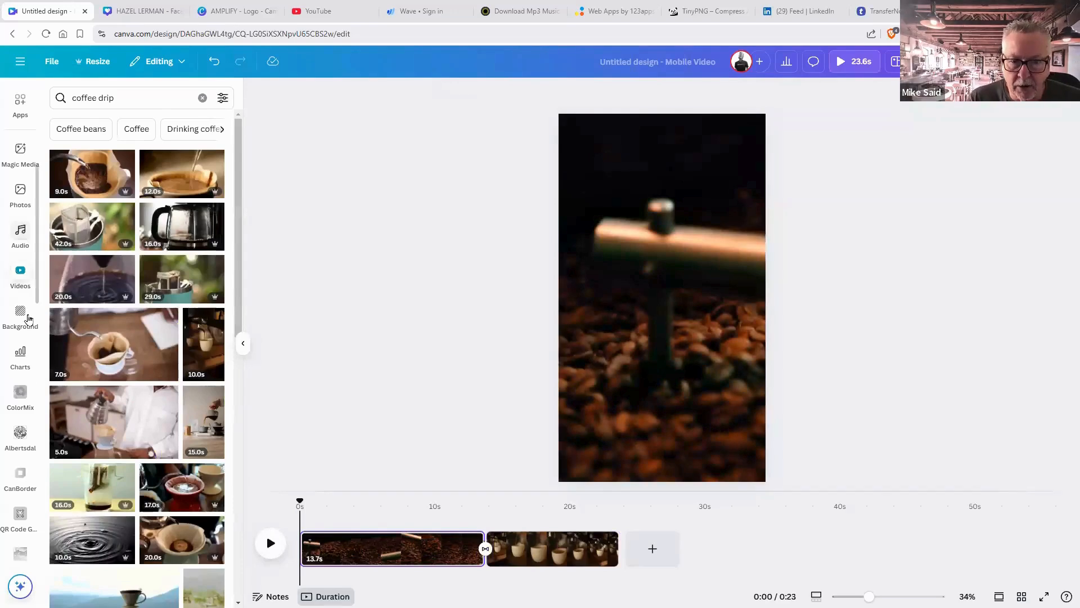
Add the Rock Dog logo from Uploads, shrink it and place it at the lower right.
scroll(22, 223, "up", 5)
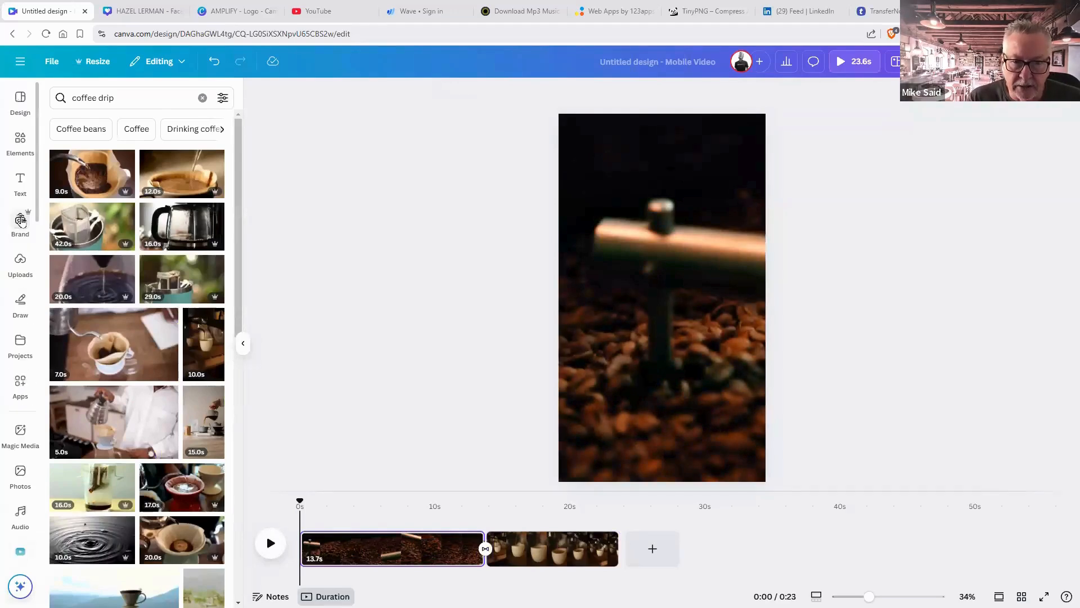
left_click(24, 264)
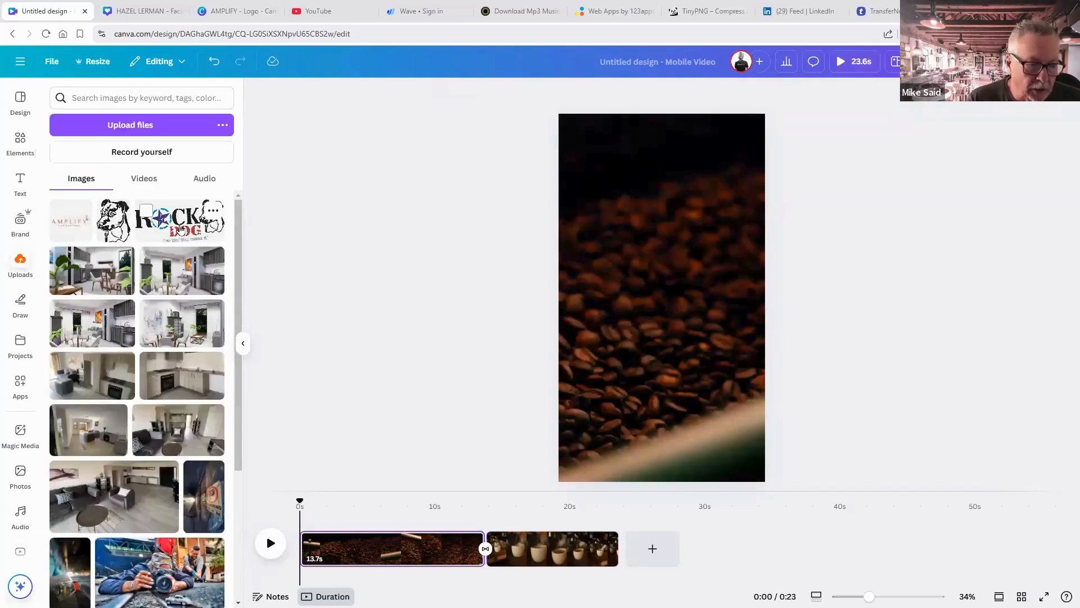
left_click(181, 229)
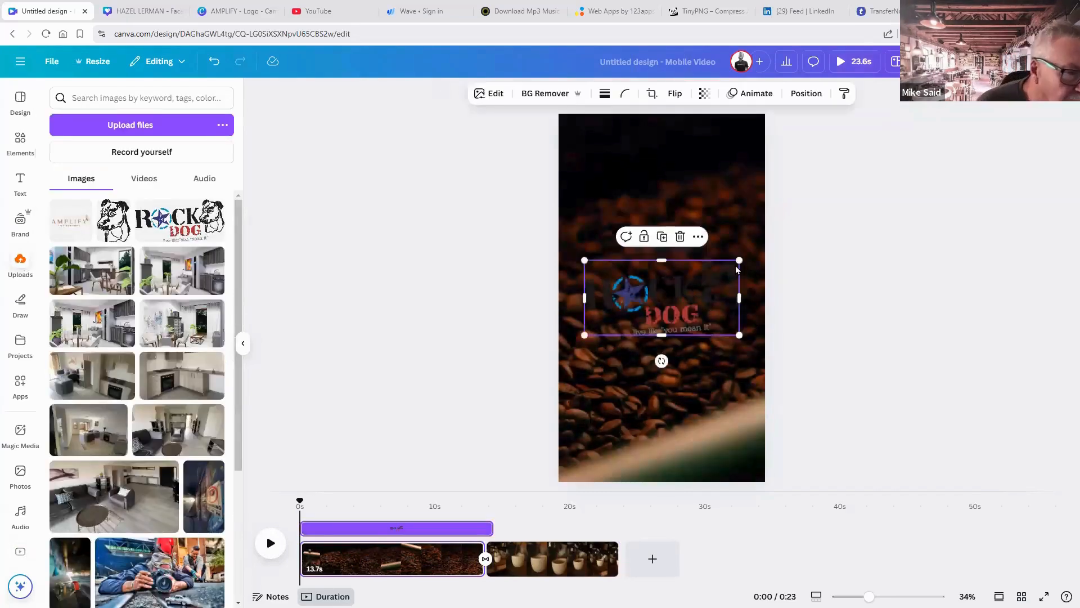
left_click_drag(738, 261, 683, 289)
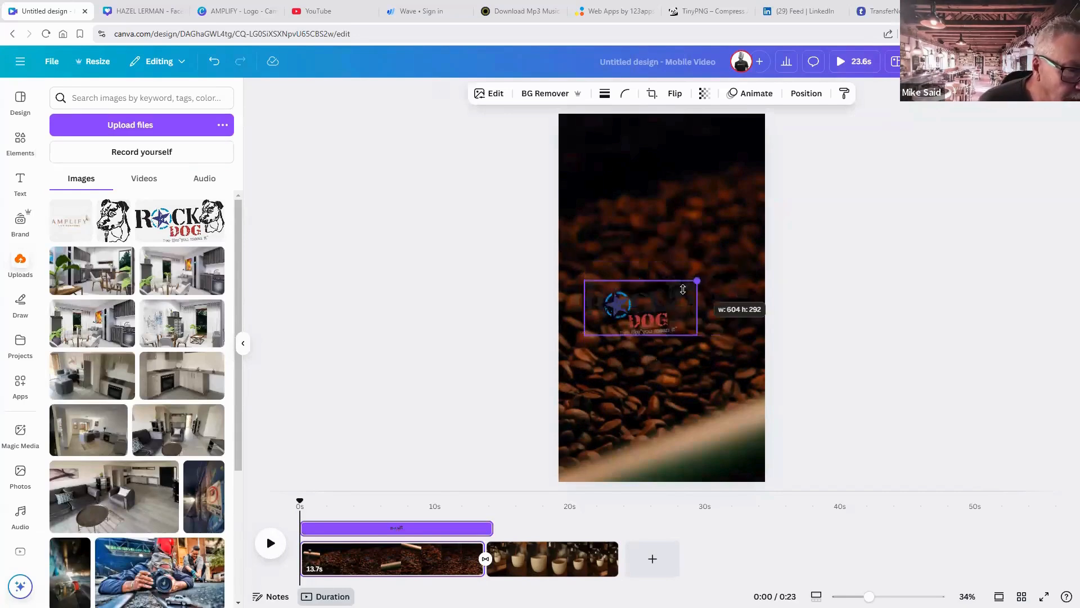
left_click_drag(693, 372, 723, 436)
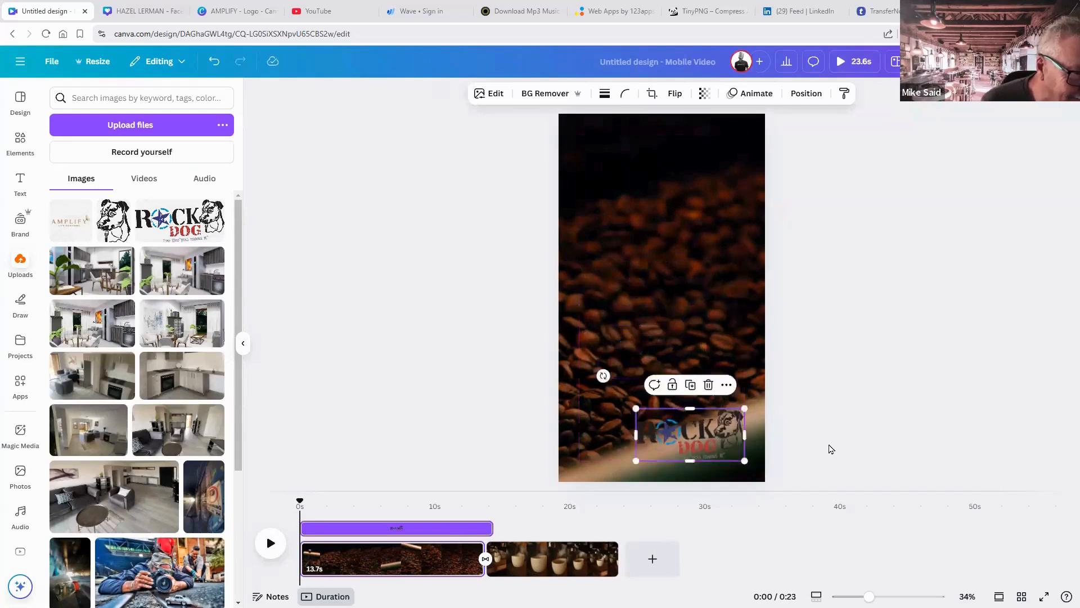
left_click(847, 474)
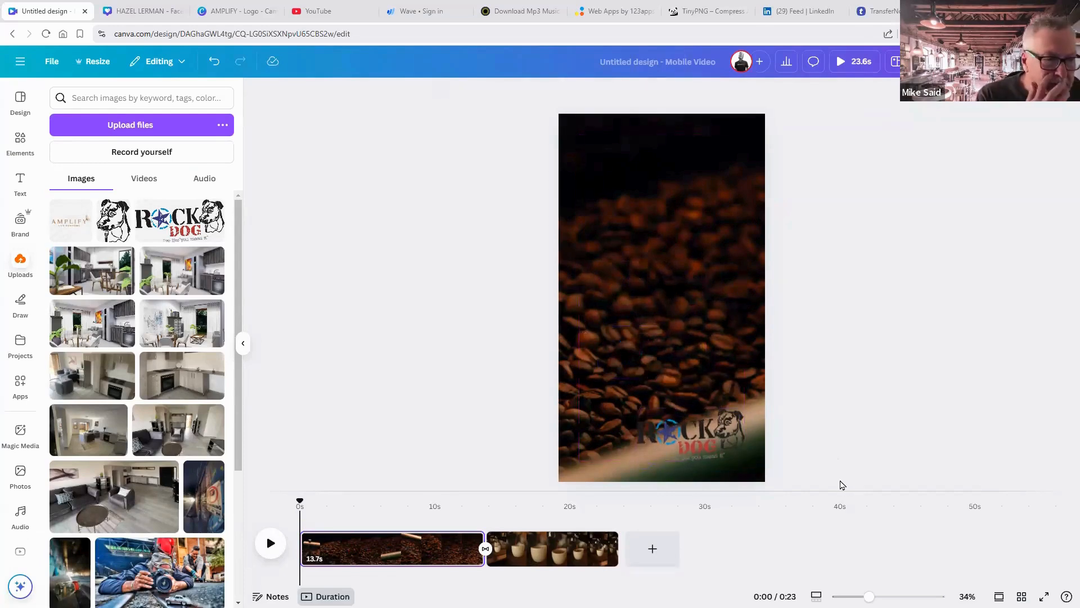
left_click(733, 445)
left_click(837, 445)
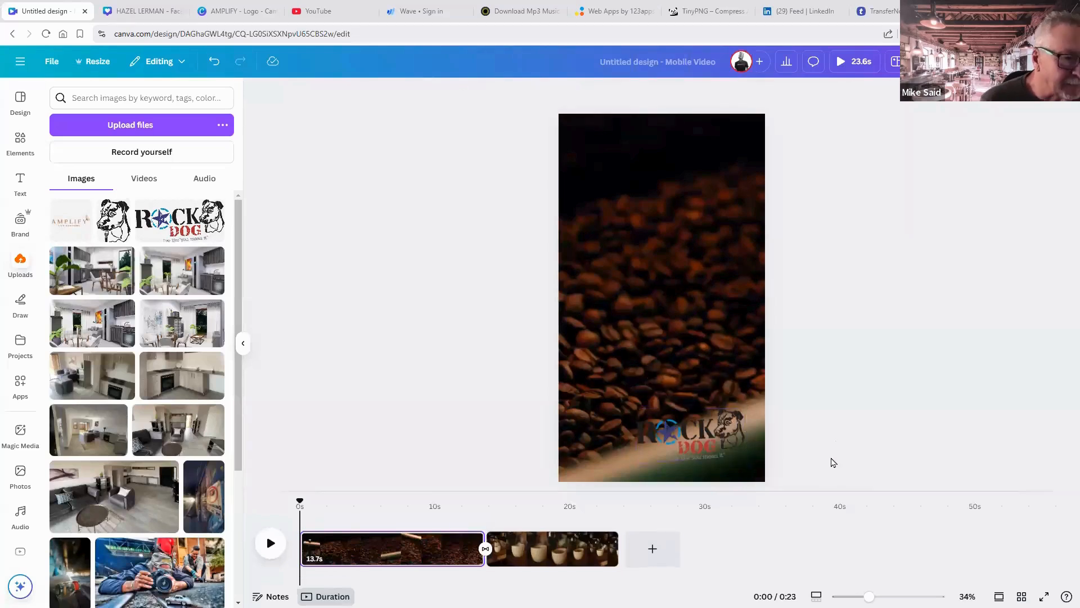
left_click(21, 147)
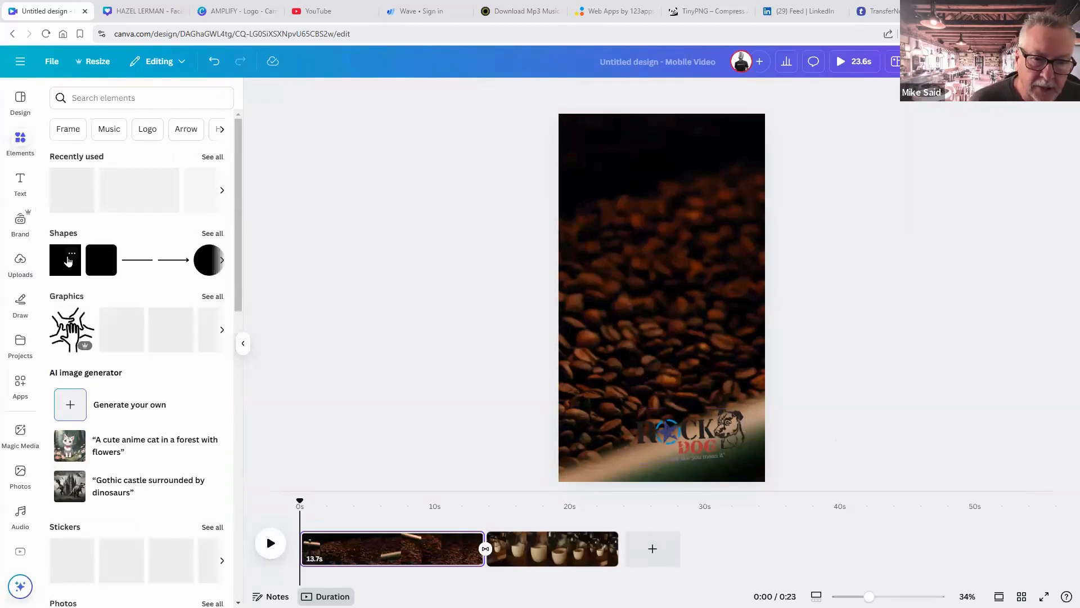
Add a square shape and stretch it into a full-width rectangle.
left_click(68, 259)
left_click(65, 266)
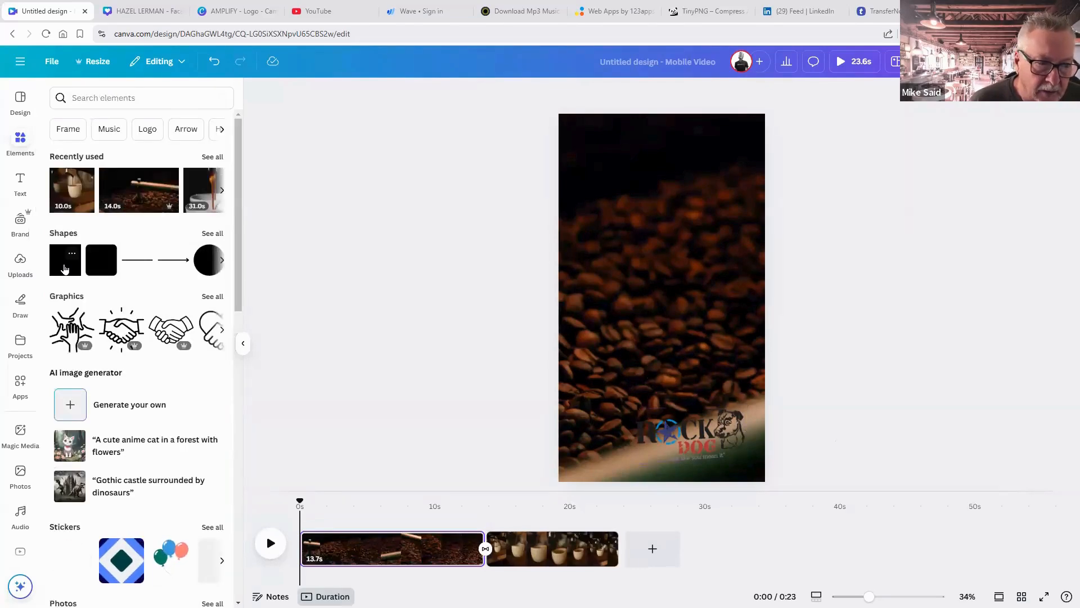
left_click(65, 264)
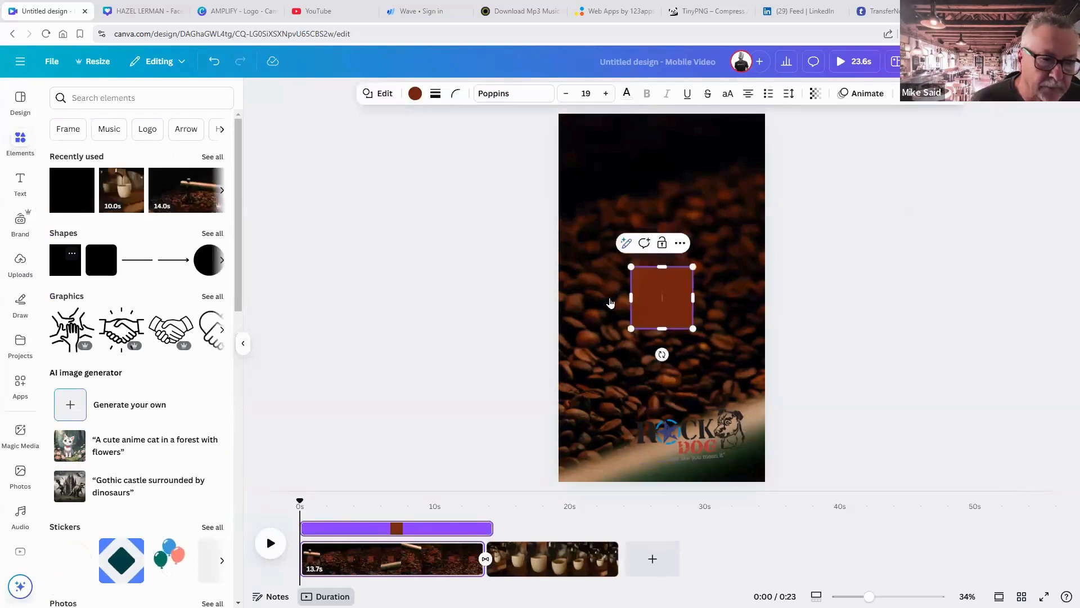
left_click_drag(630, 293, 559, 293)
left_click_drag(692, 299, 764, 303)
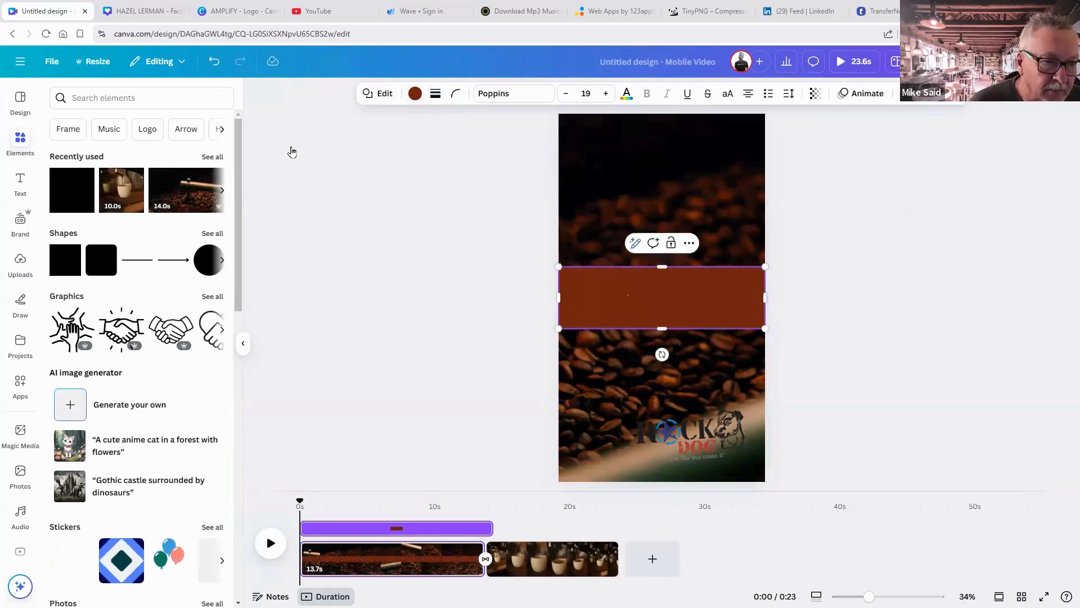
Make the rectangle white at 73 transparency and drag it down over the logo.
left_click(415, 93)
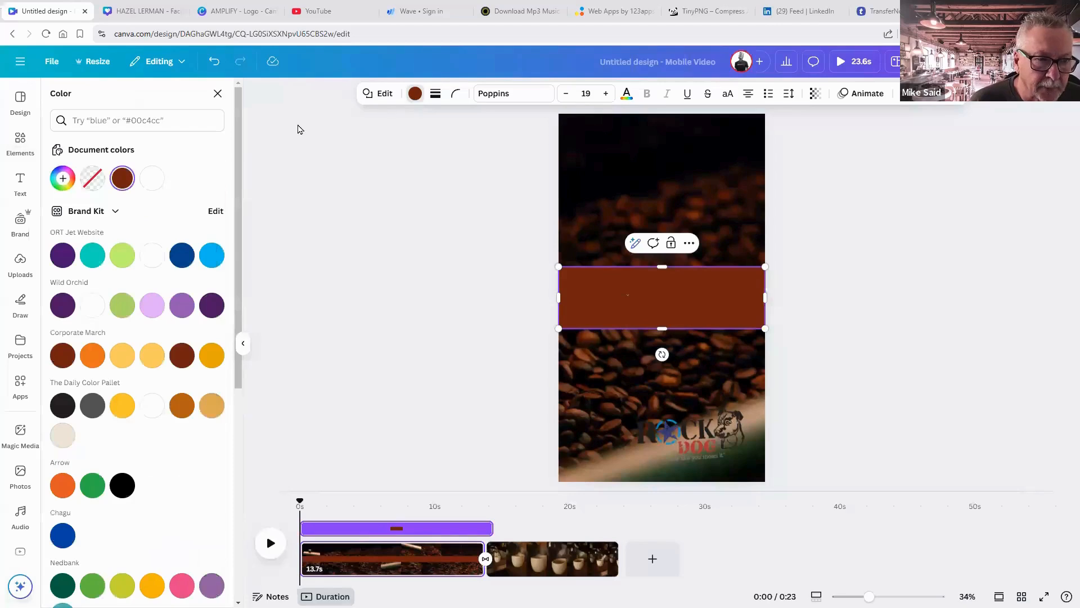
left_click(154, 179)
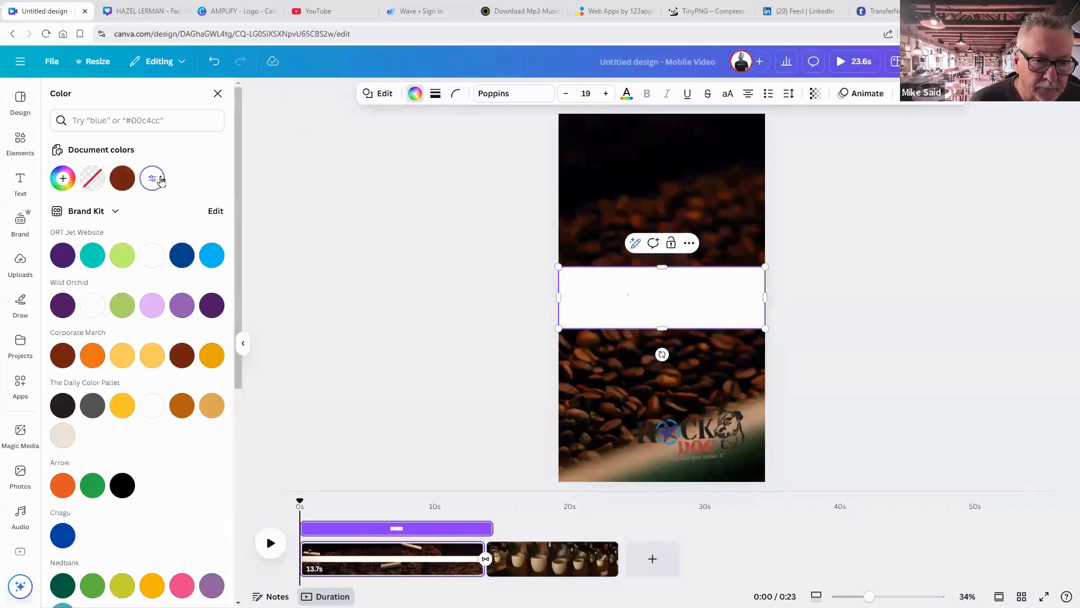
left_click(815, 96)
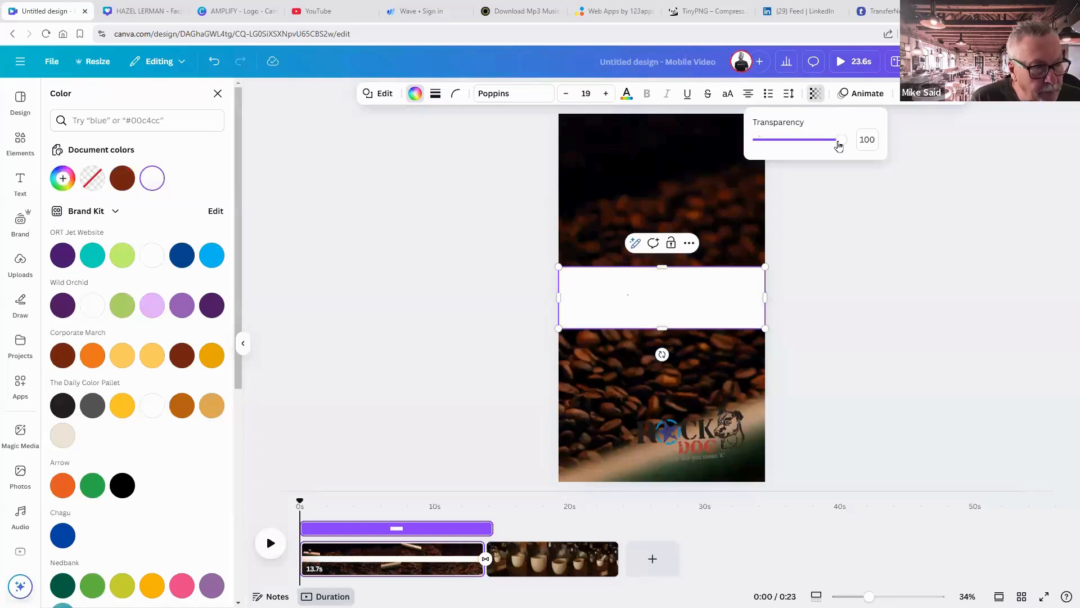
left_click_drag(839, 145, 819, 144)
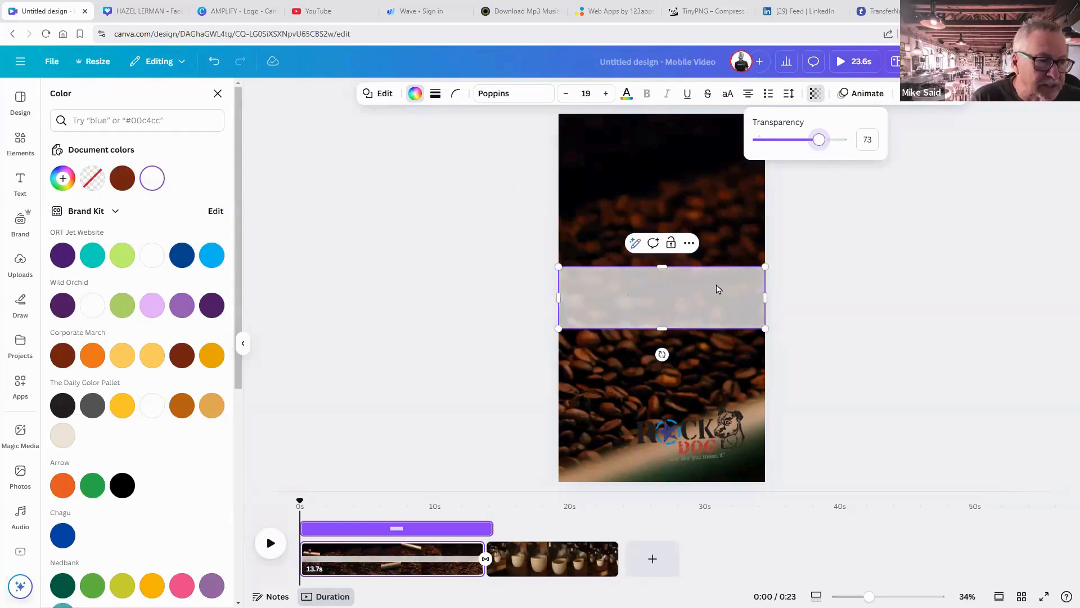
left_click_drag(716, 289, 713, 421)
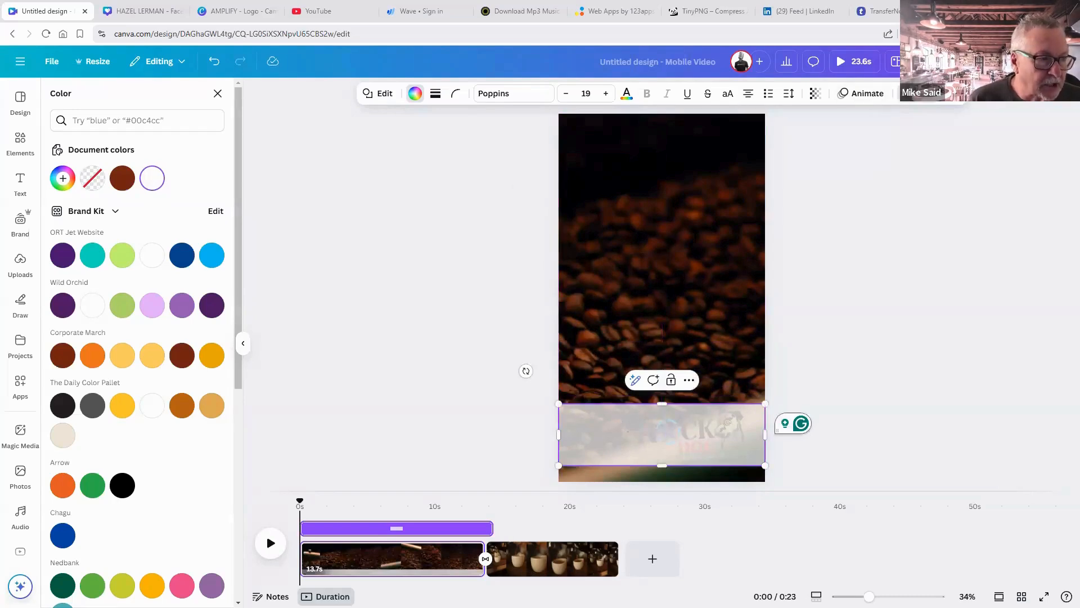
Reorder layers so the blank text layer sits below the Rock Dog logo.
left_click(903, 96)
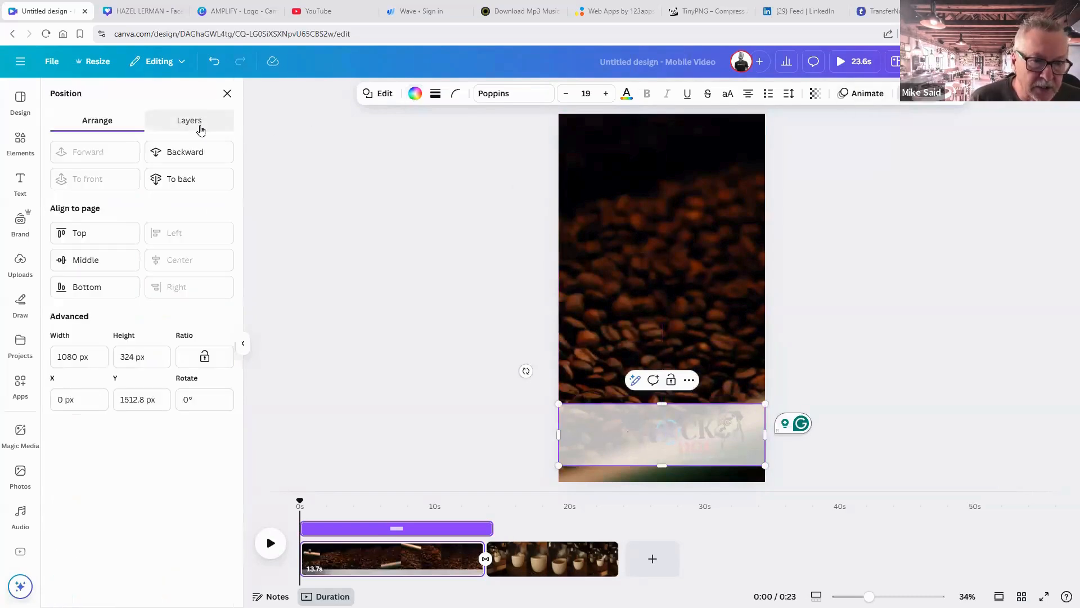
left_click(189, 121)
left_click_drag(150, 184, 146, 237)
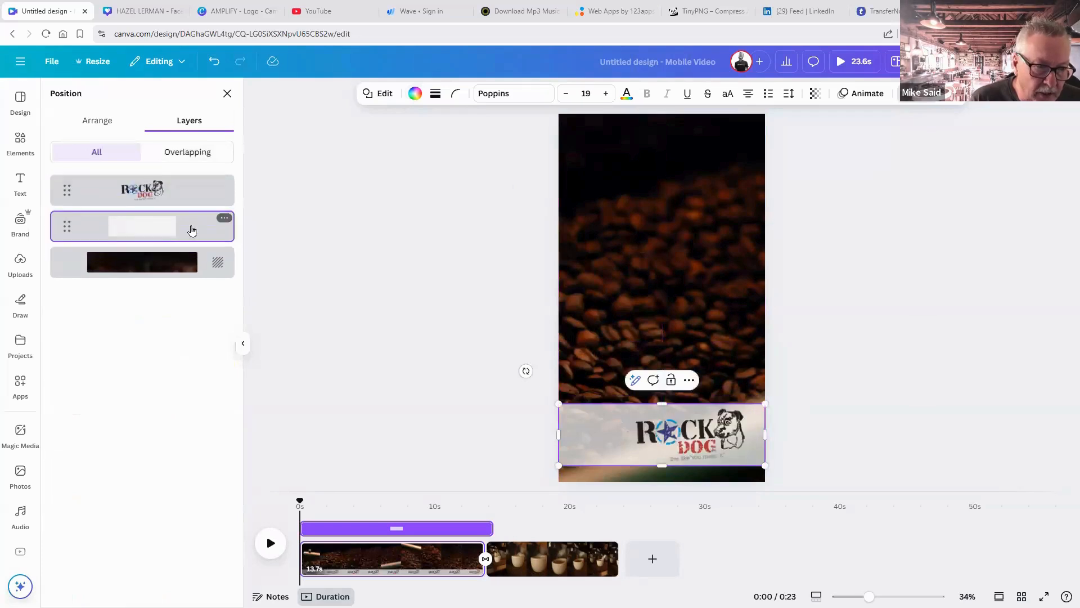
left_click(896, 367)
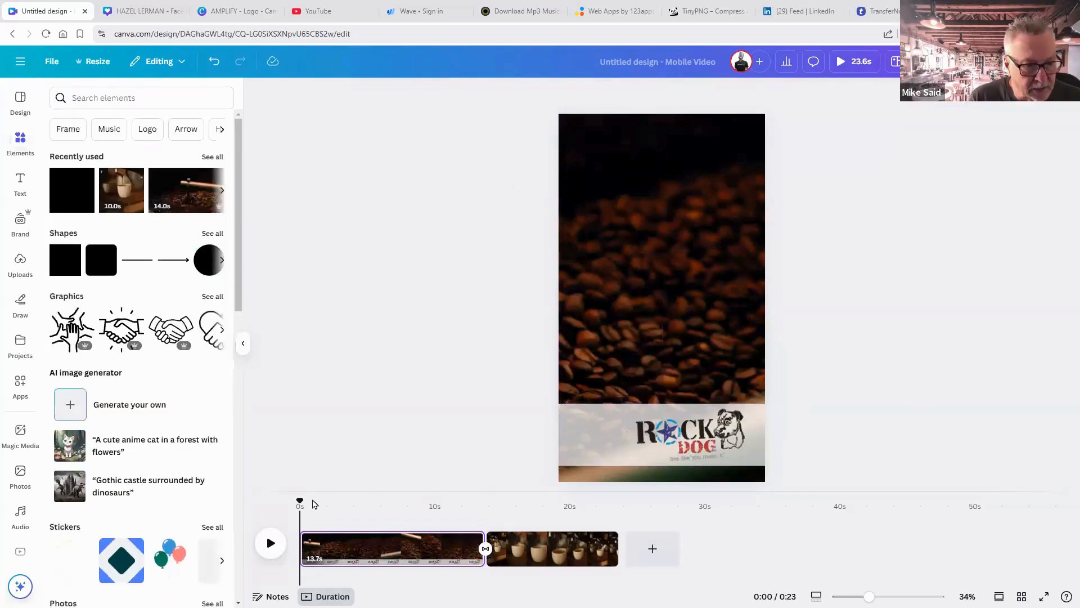
Nudge the Rock Dog logo slightly right within the band.
left_click_drag(313, 502, 380, 517)
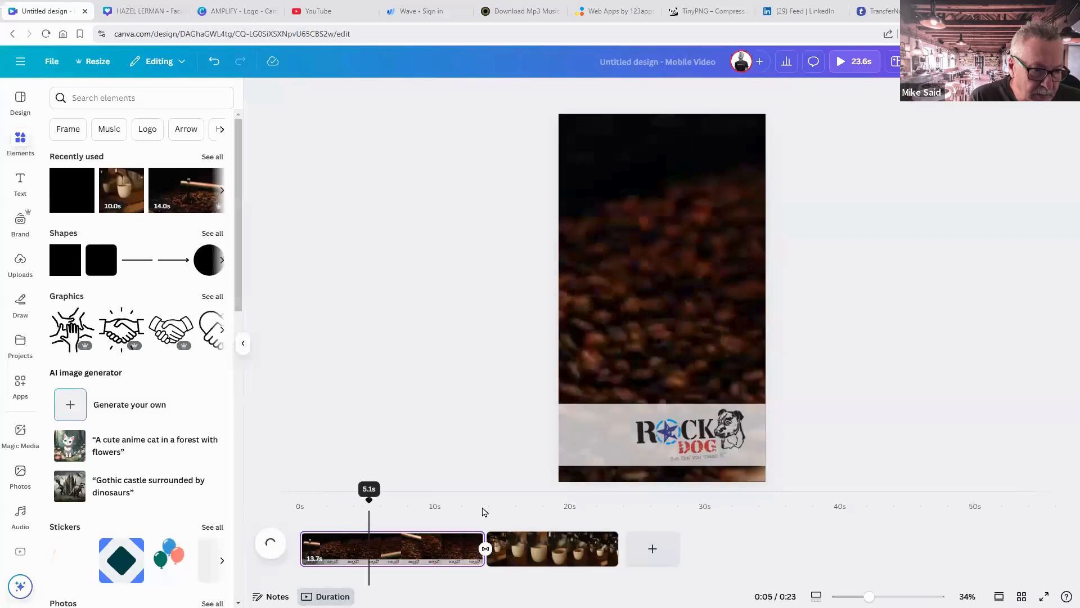
left_click(712, 448)
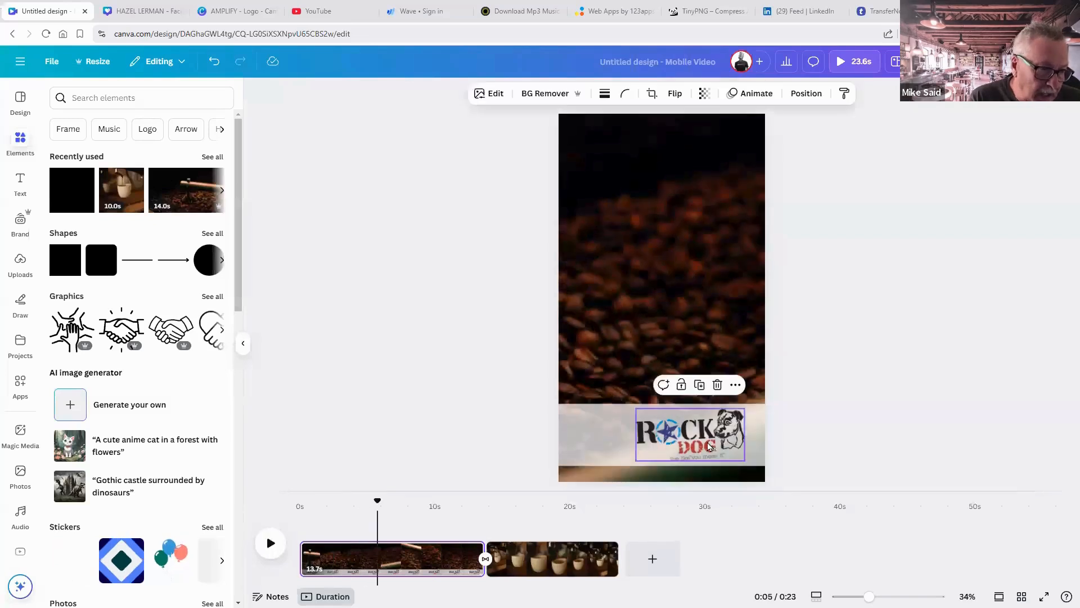
left_click_drag(712, 449, 721, 441)
left_click(820, 468)
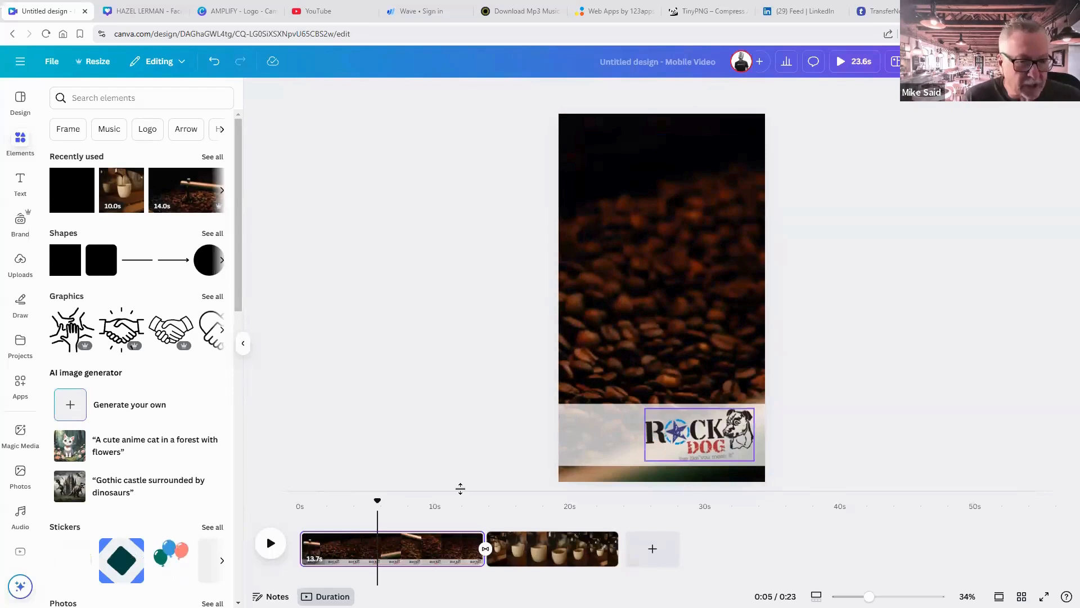
left_click(654, 463)
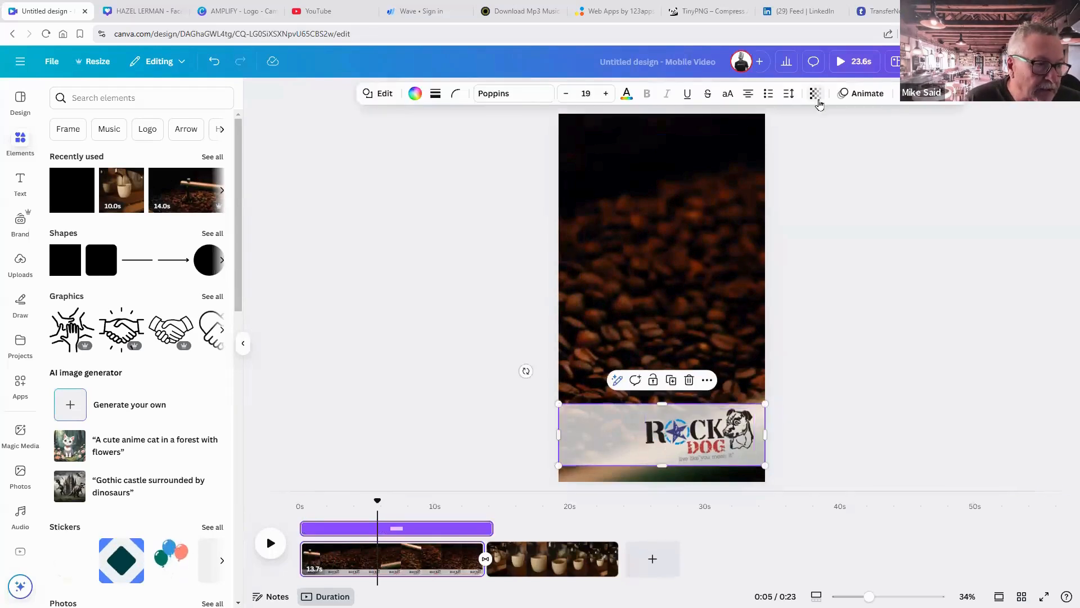
Set the logo band's transparency to 53.
left_click(815, 94)
left_click_drag(813, 139, 801, 145)
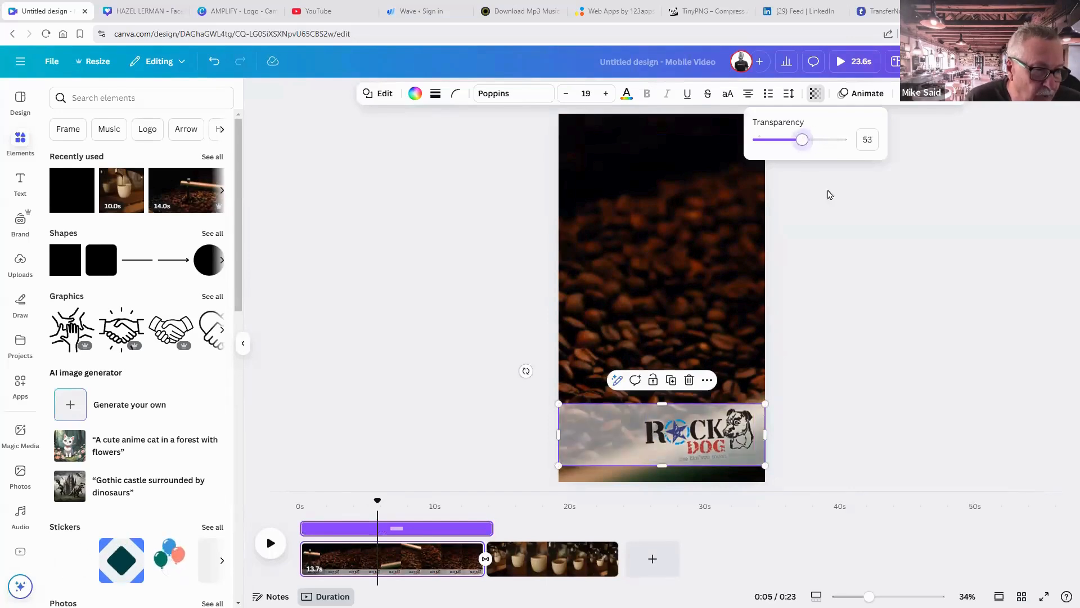
left_click(848, 241)
left_click(422, 482)
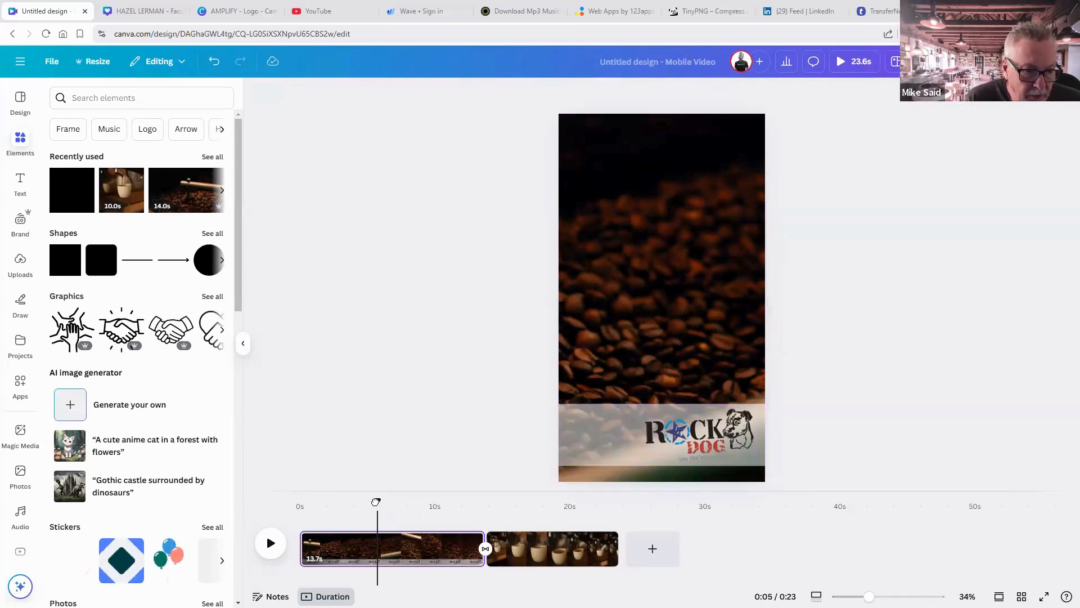
Select the logo and band together and stretch their timeline bar toward the espresso clip.
left_click_drag(377, 501, 372, 500)
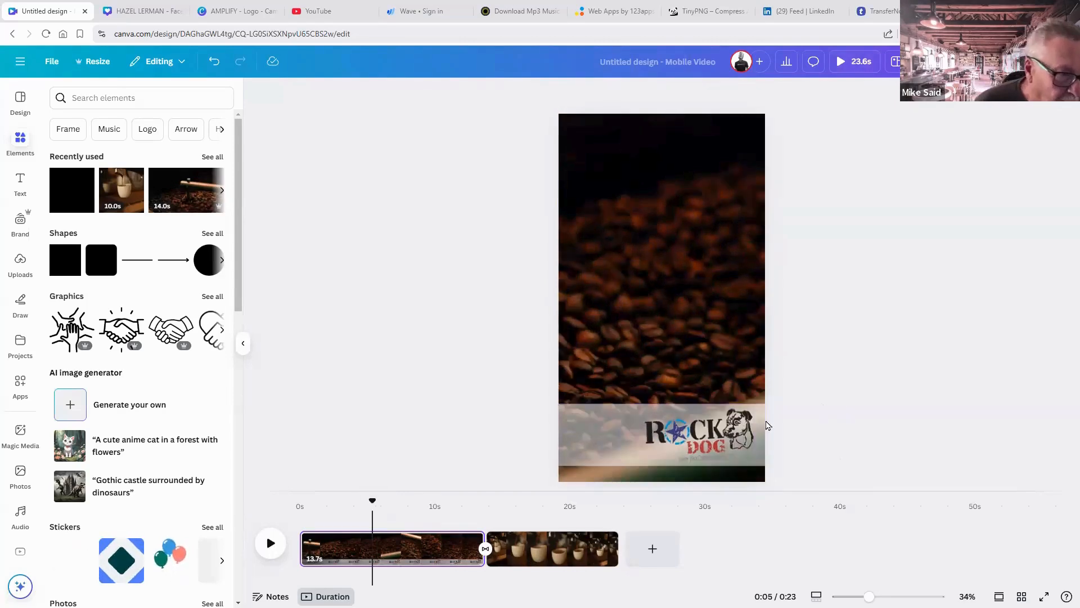
left_click_drag(840, 399, 658, 460)
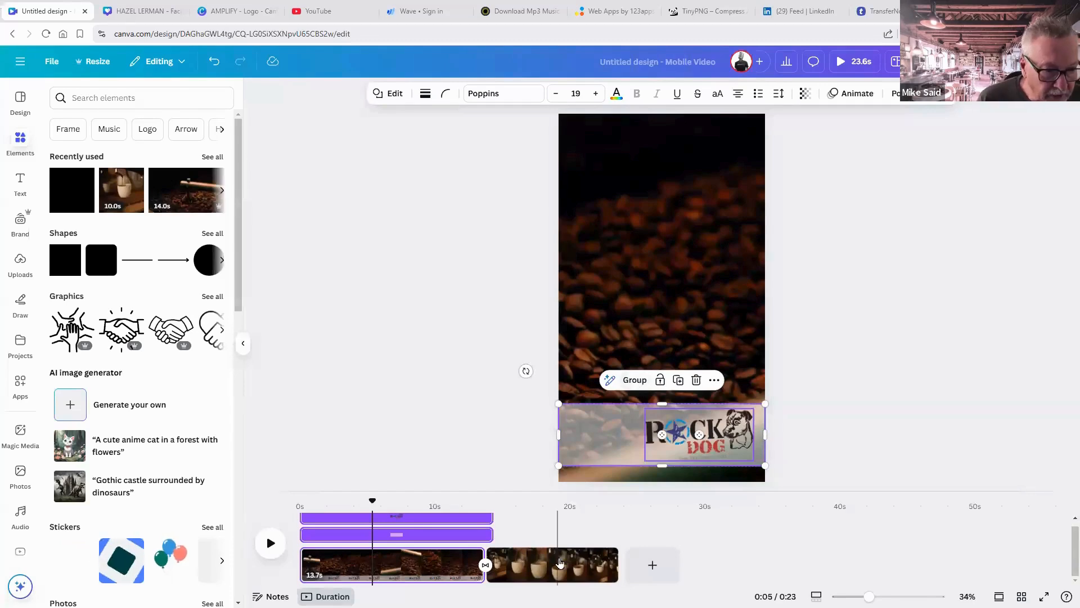
left_click(560, 562)
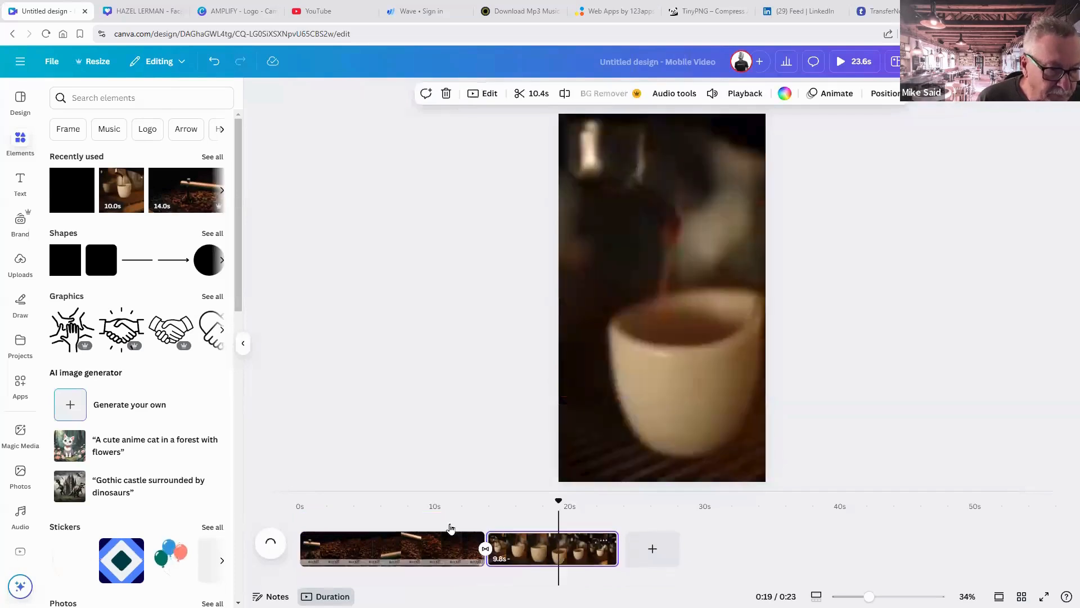
left_click(426, 540)
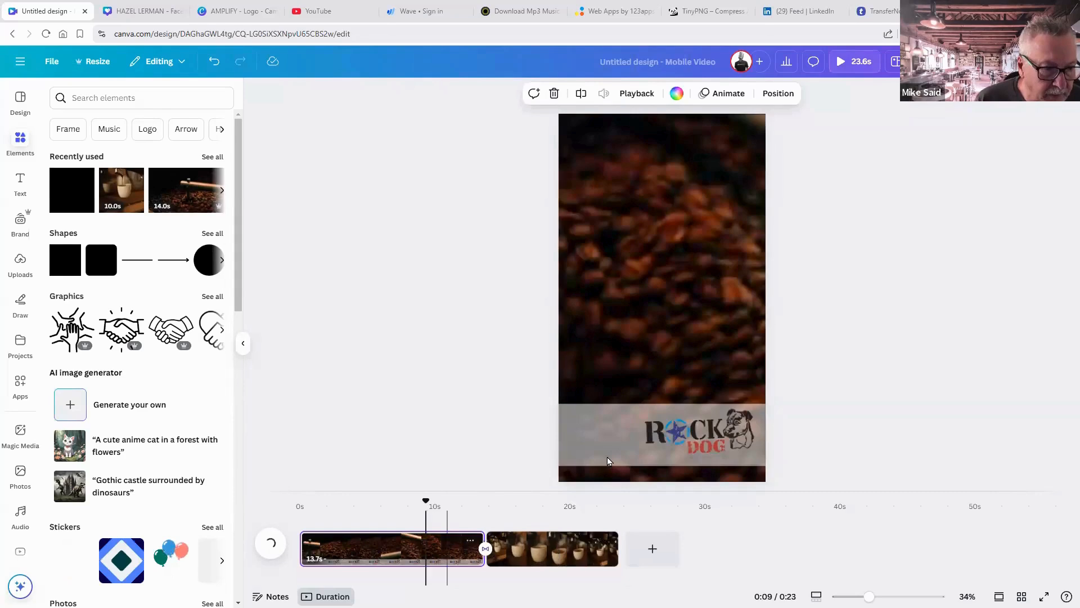
left_click(606, 462)
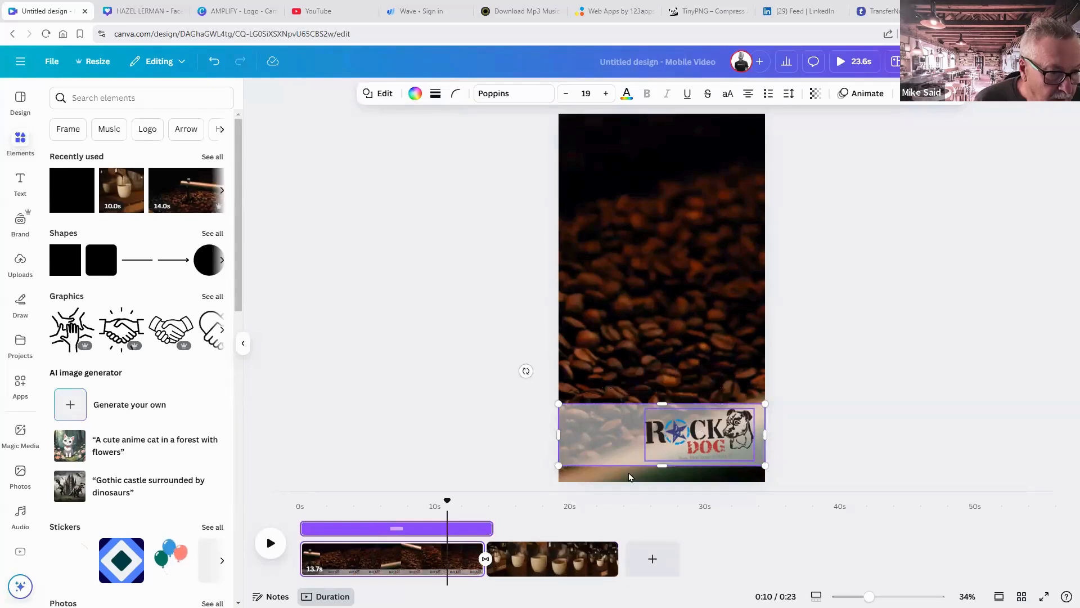
left_click(659, 450, "shift")
left_click_drag(489, 522, 594, 525)
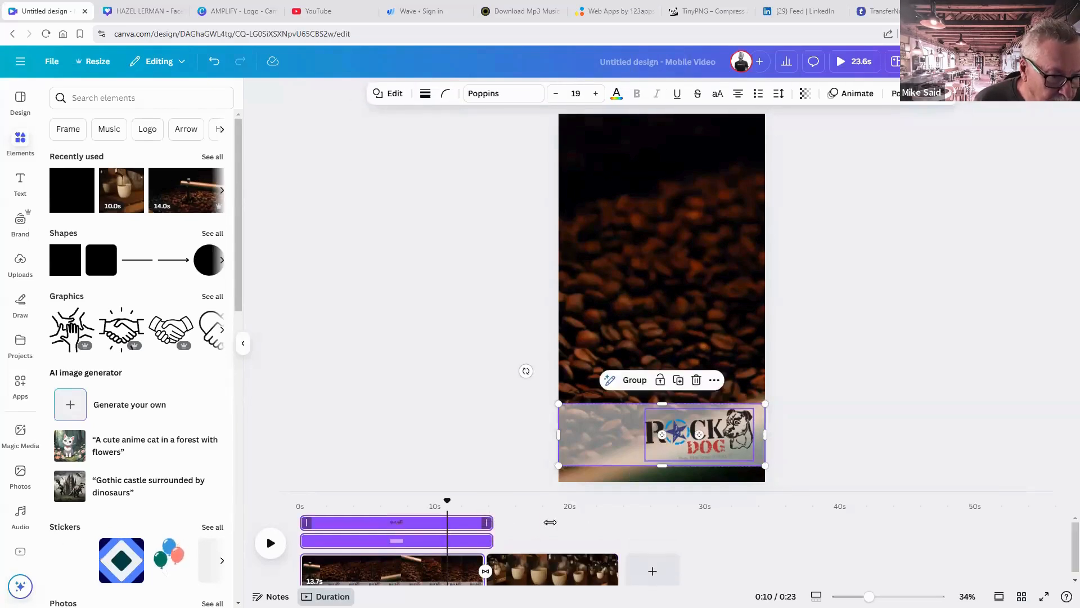
left_click(563, 530)
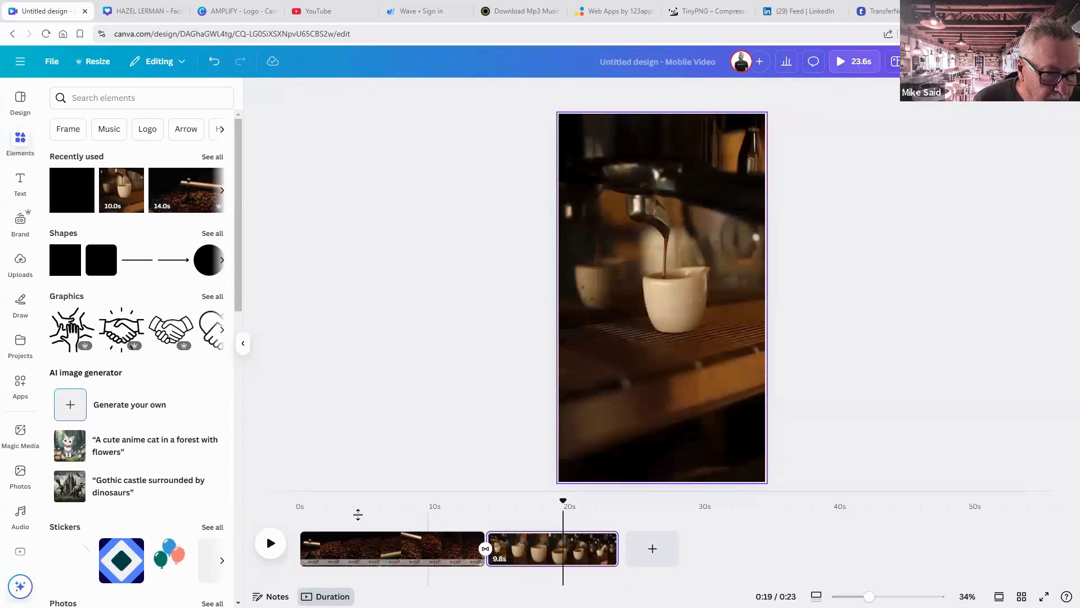
Lengthen the logo's duration, check it over the coffee-cup clip, and return to the start.
left_click(369, 540)
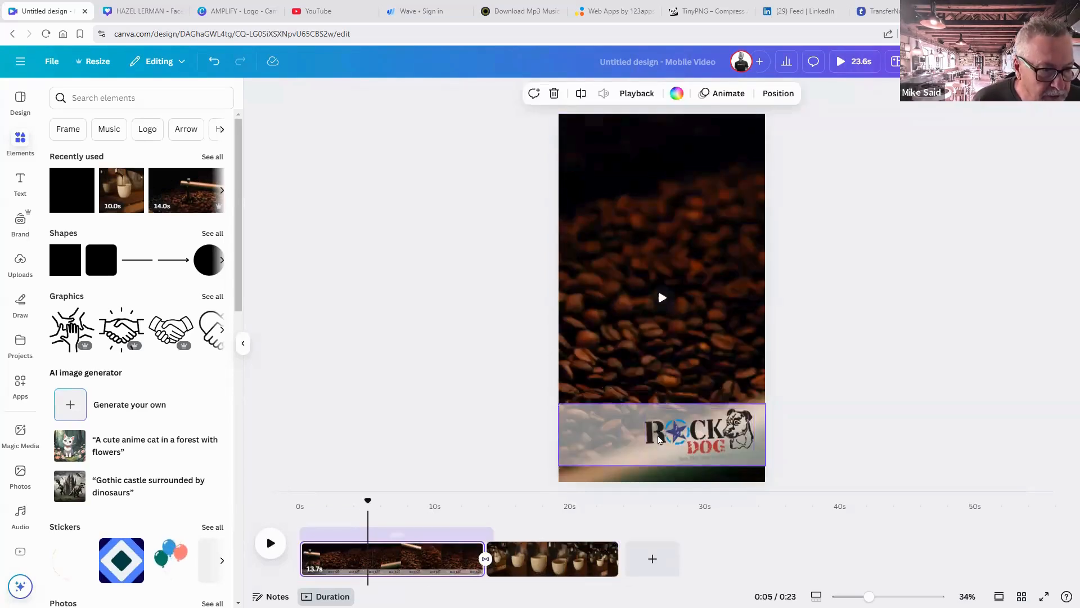
left_click(659, 439)
left_click(493, 530)
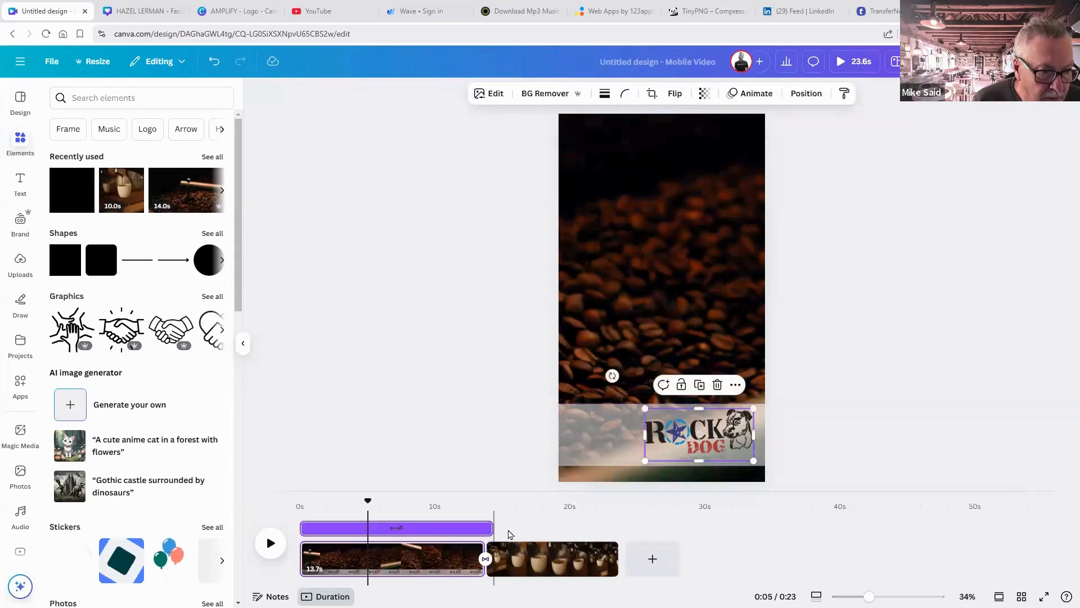
left_click_drag(490, 528, 604, 528)
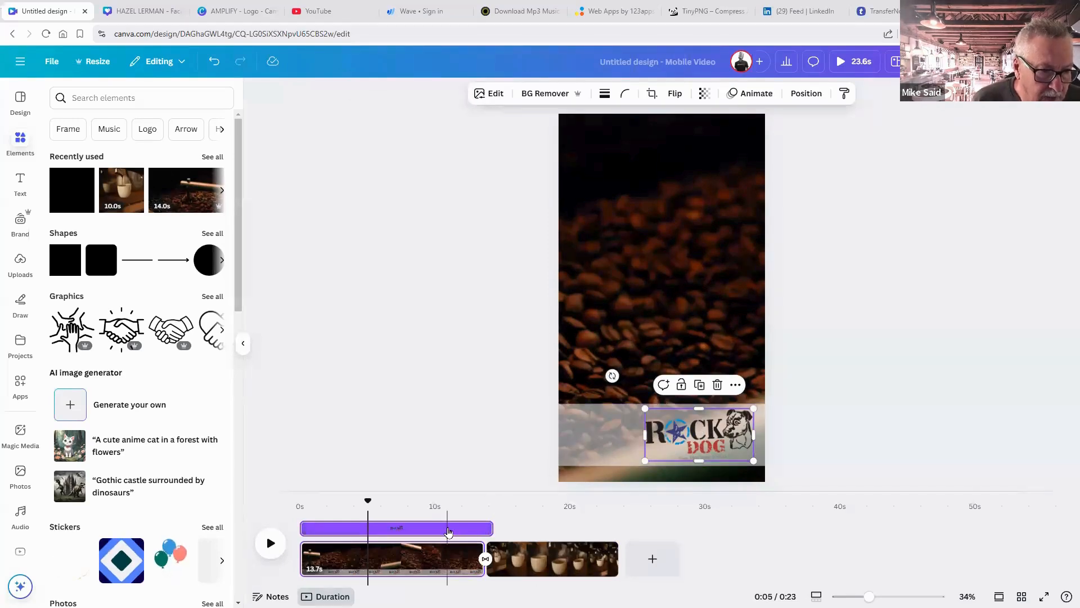
left_click(448, 531)
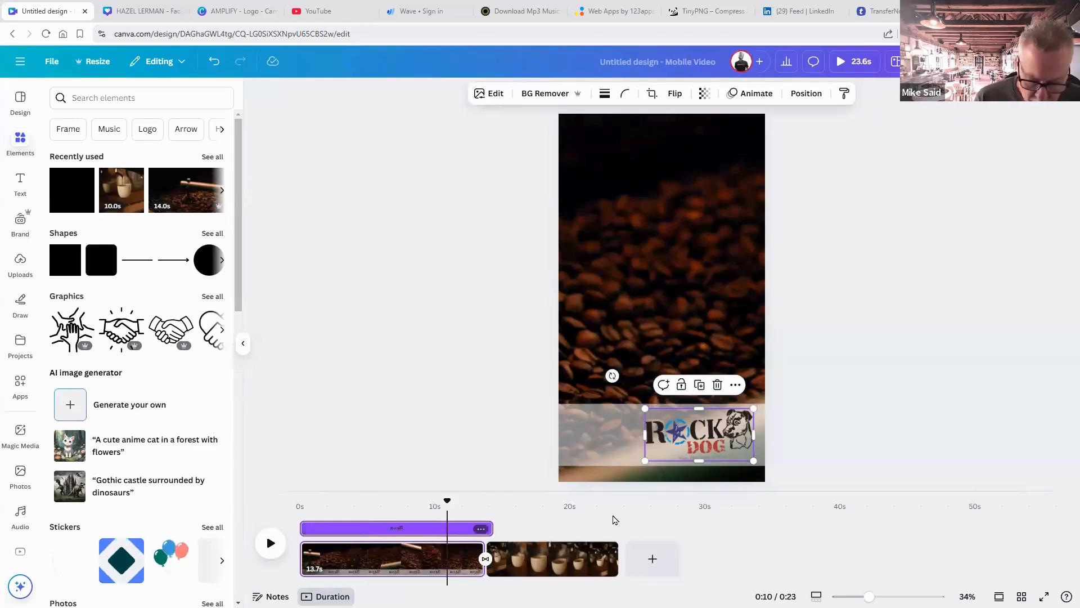
left_click(622, 435)
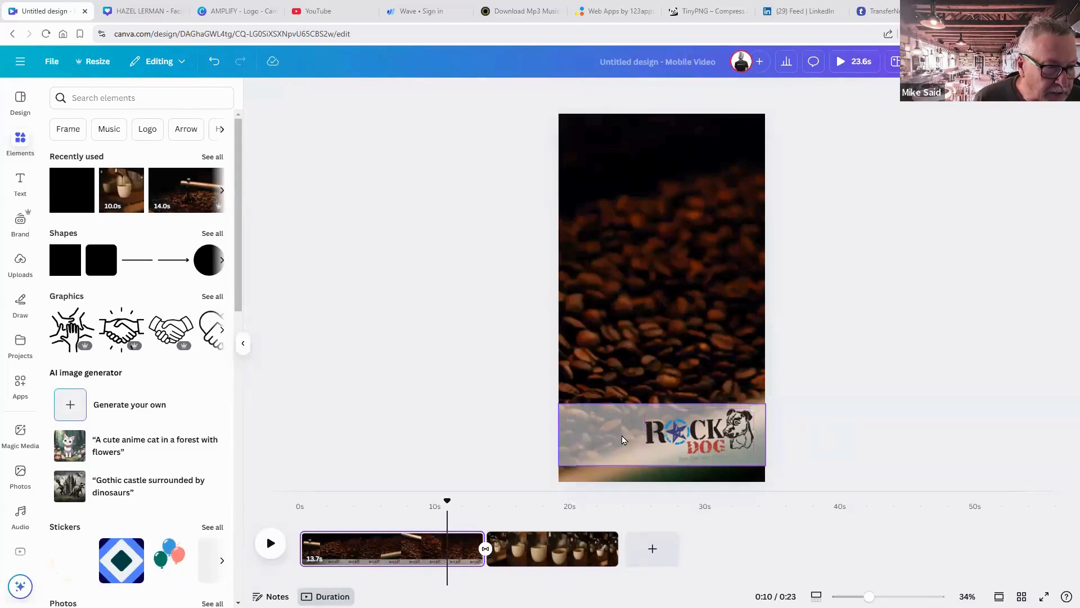
left_click(696, 439, "shift")
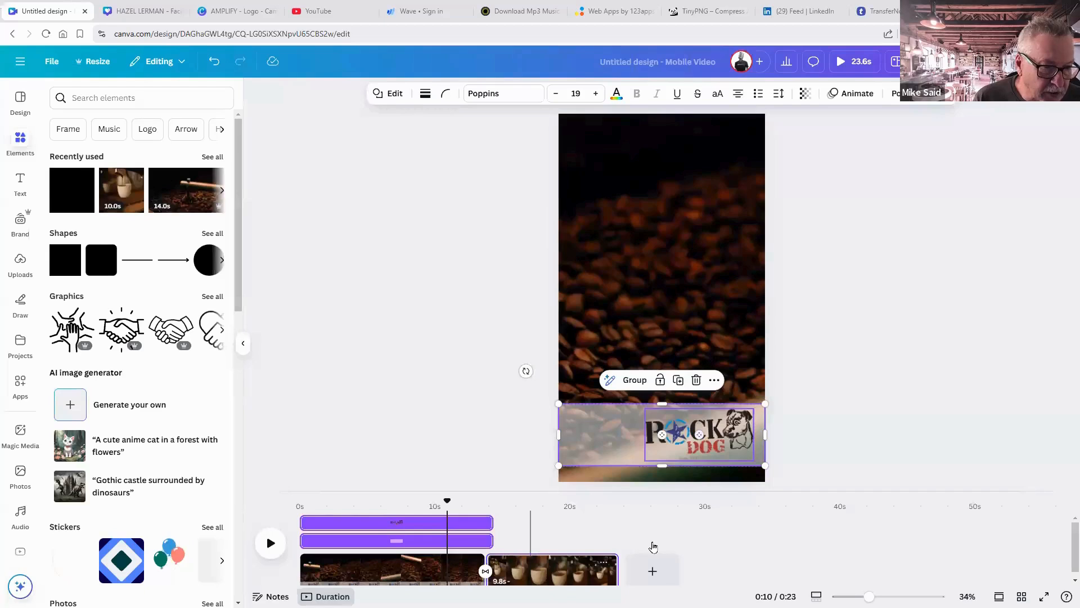
left_click(653, 547)
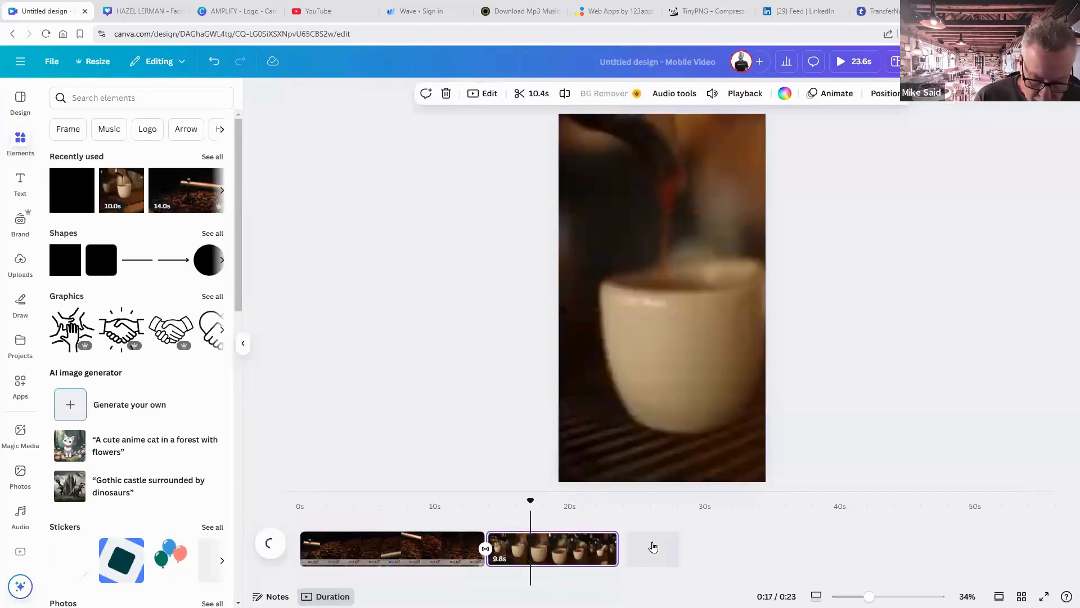
left_click(552, 530)
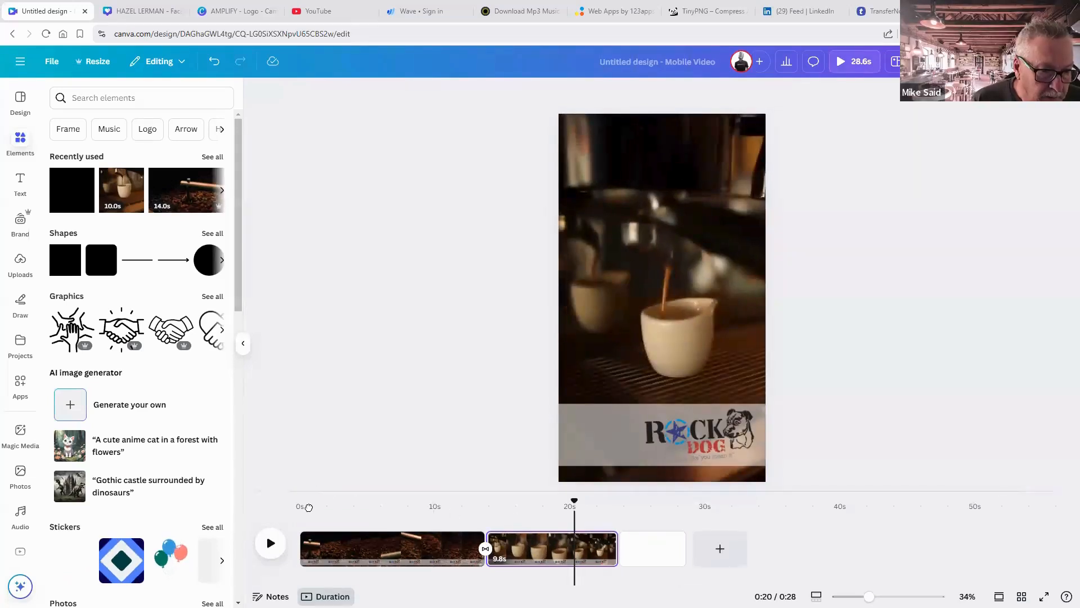
left_click(309, 507)
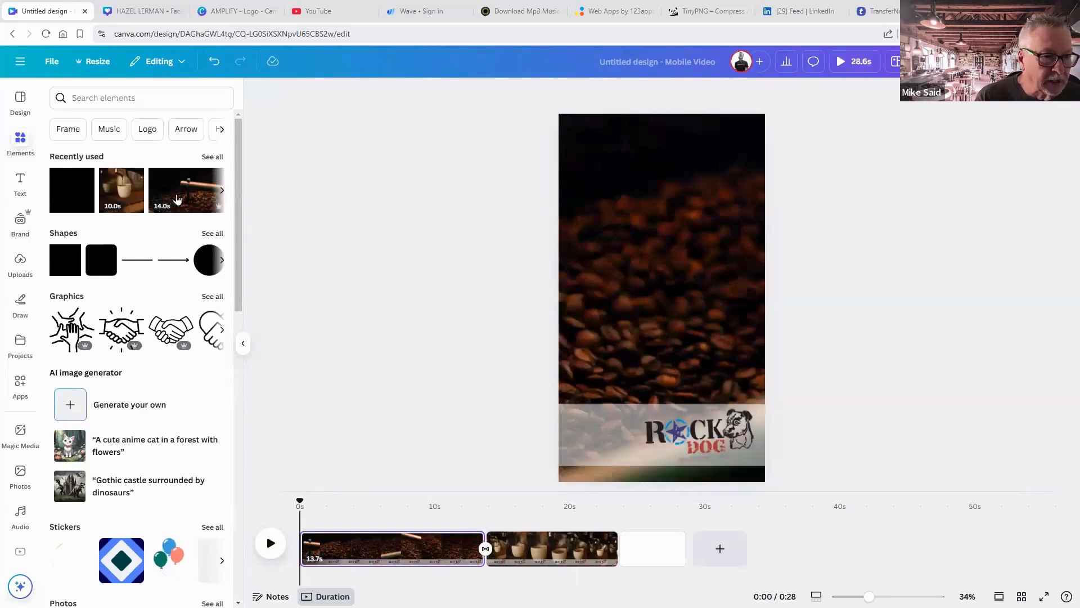
Add a heading reading 'Purveyors of' / 'Premium Coffee' on two lines.
left_click(21, 184)
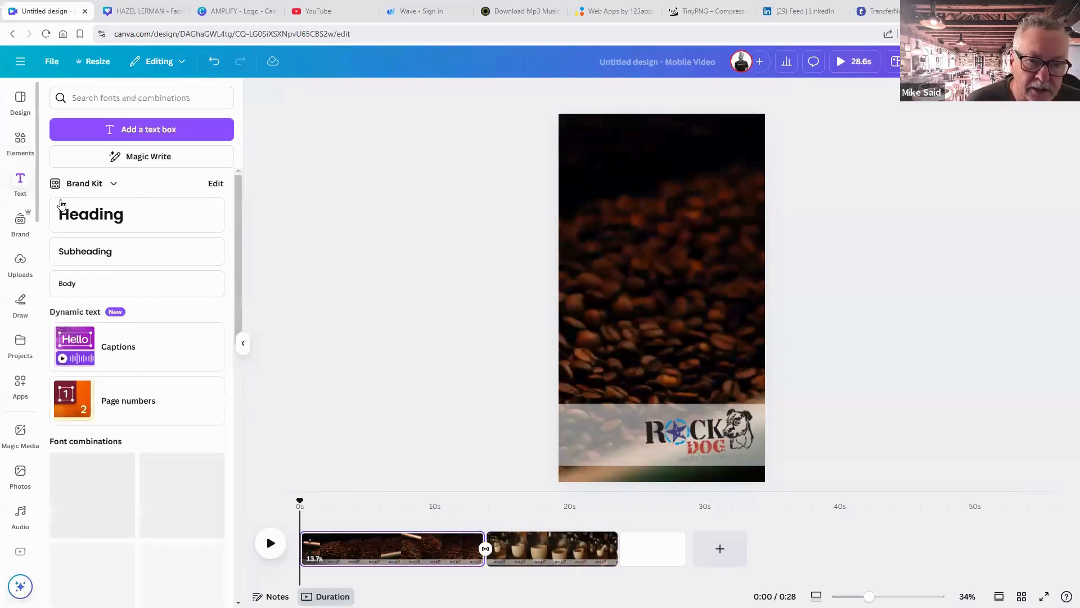
left_click(80, 213)
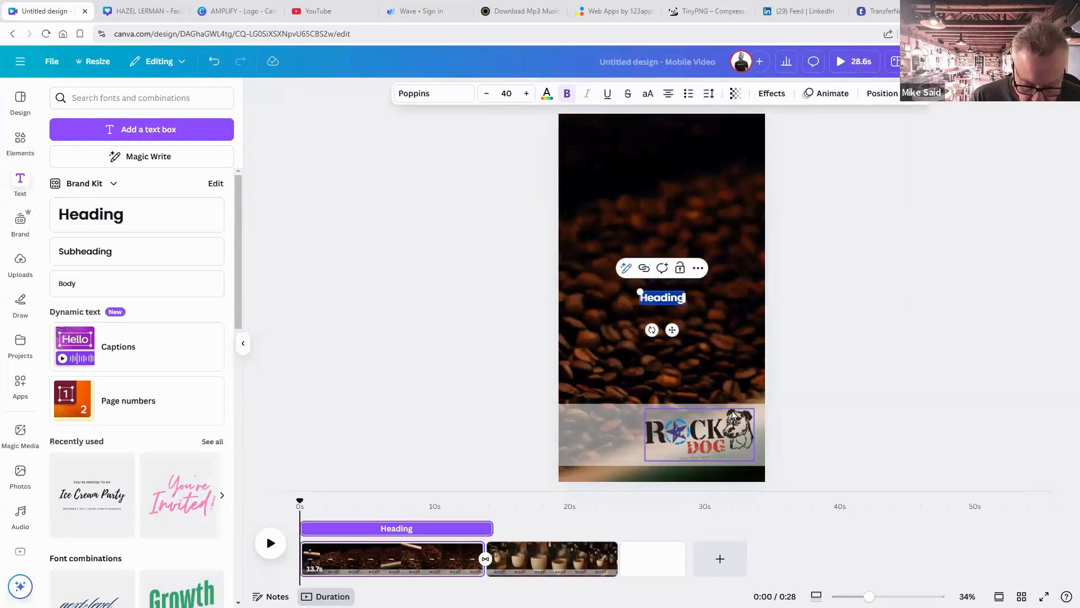
type("Purveo")
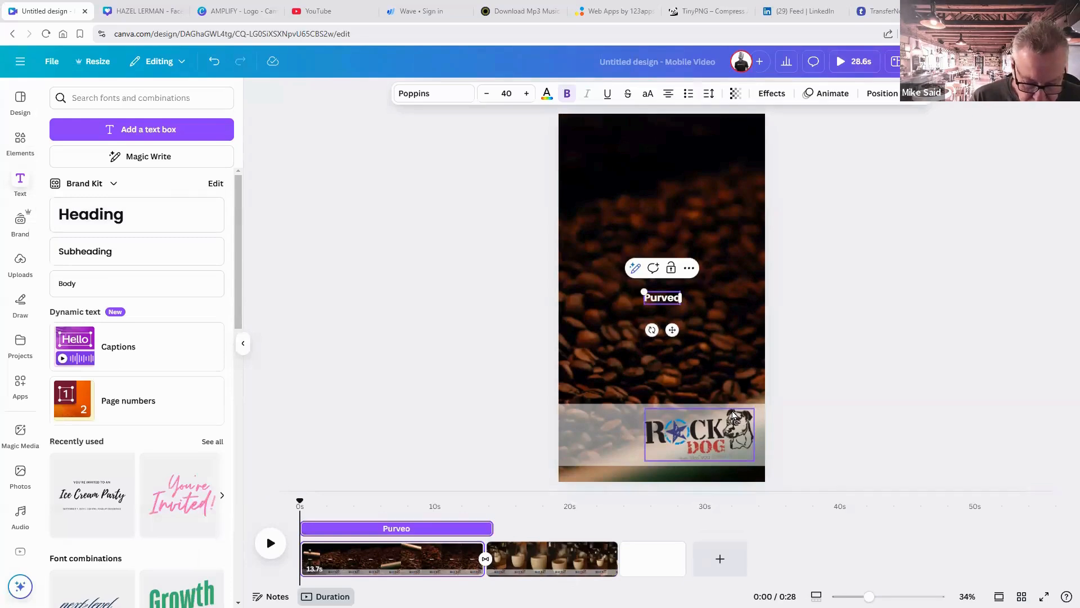
key("BackSpace")
type("yors")
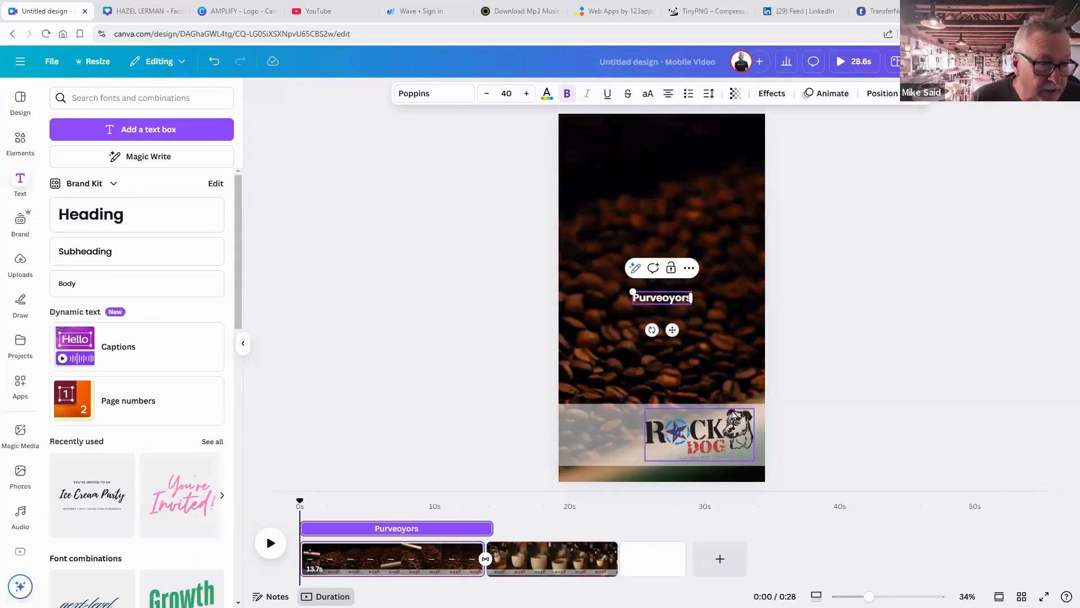
right_click(659, 299)
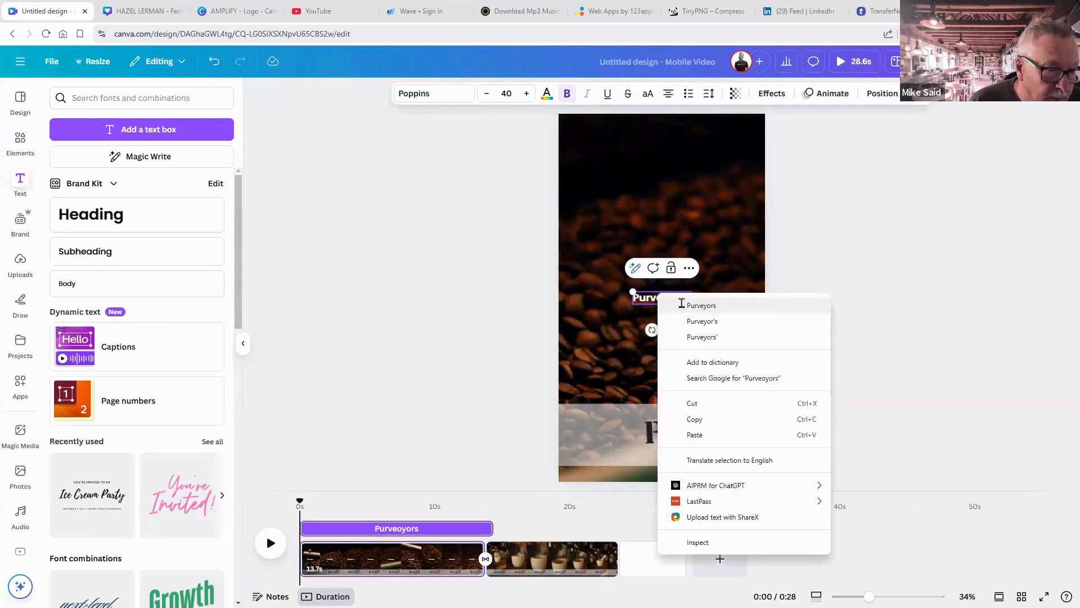
left_click(662, 298)
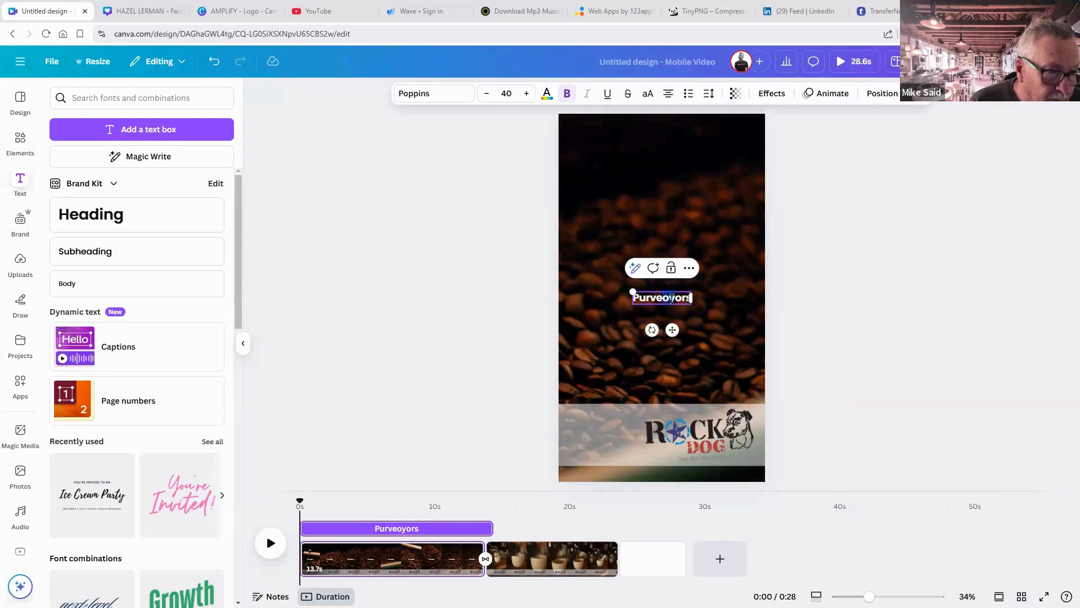
left_click_drag(669, 300, 663, 298)
key("BackSpace")
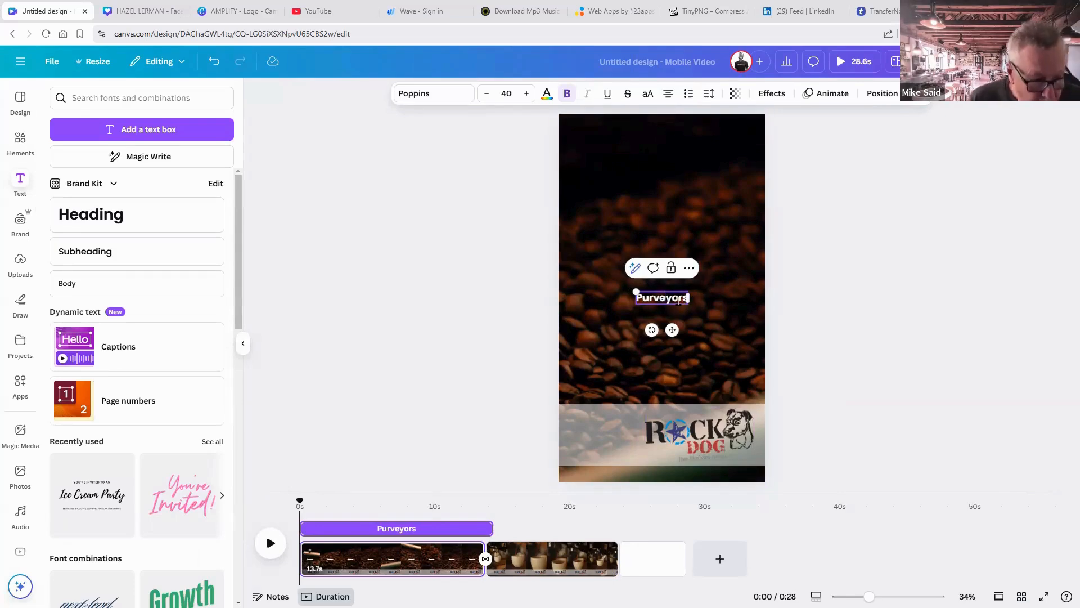
type("of")
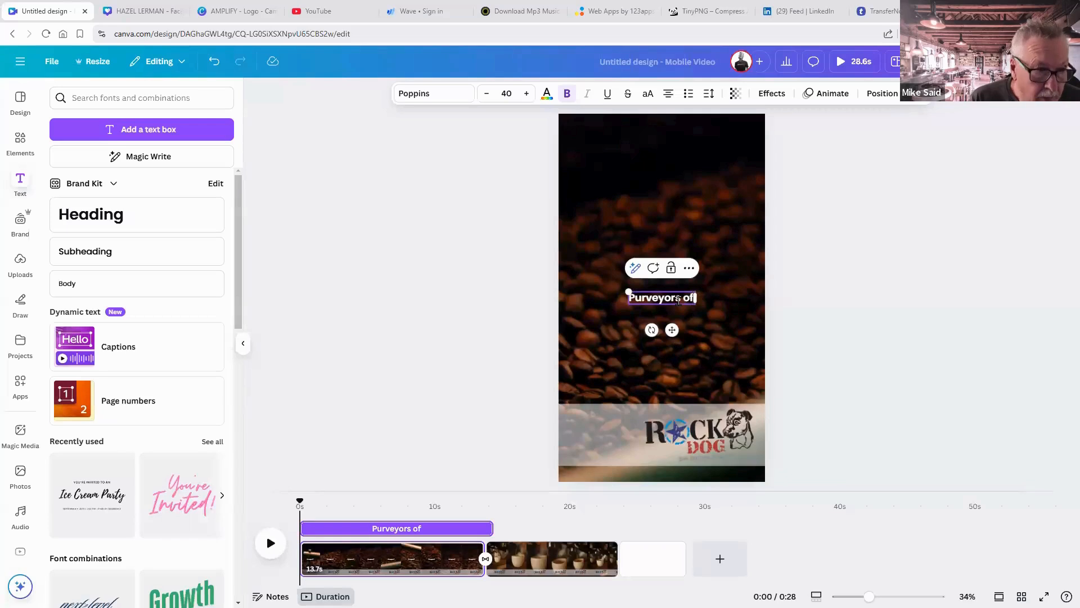
key("Return")
type("Premio")
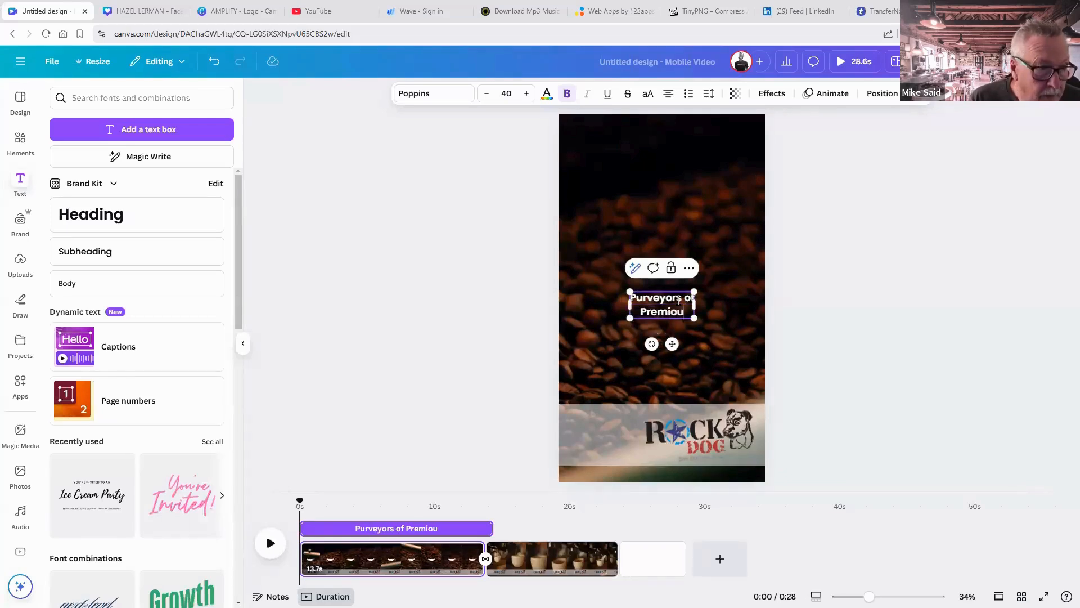
key("BackSpace")
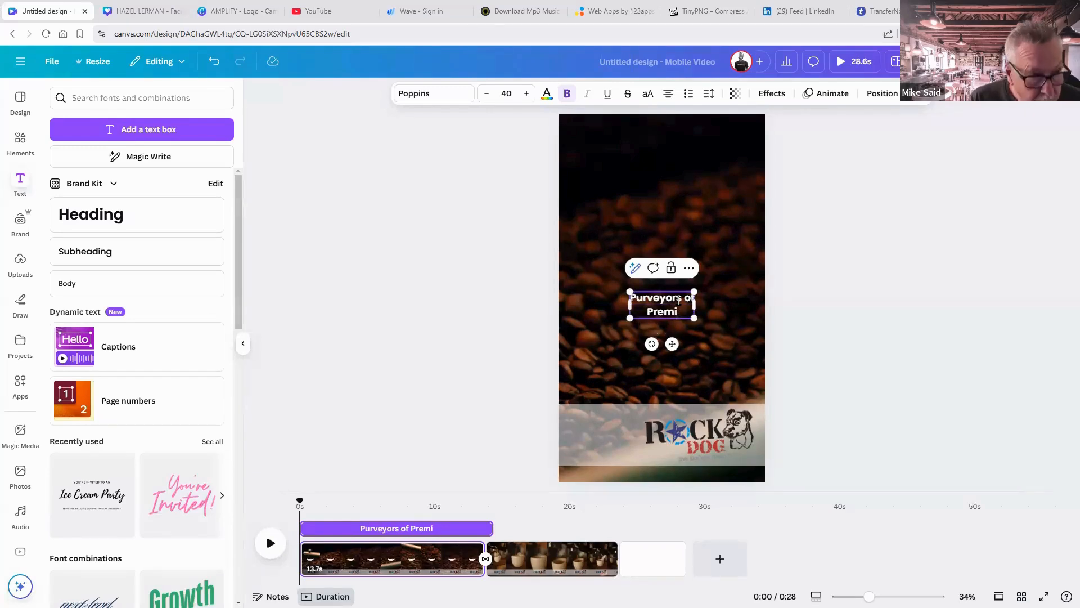
type("um Coffee")
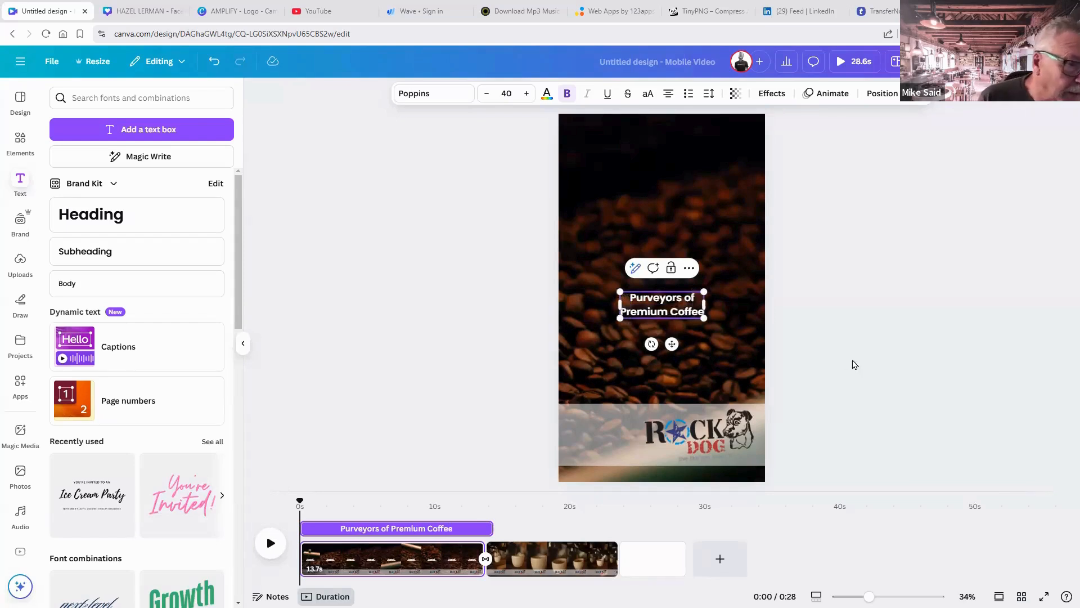
Enlarge the headline to about 82 and move it near the top of the page.
left_click(819, 373)
left_click(701, 317)
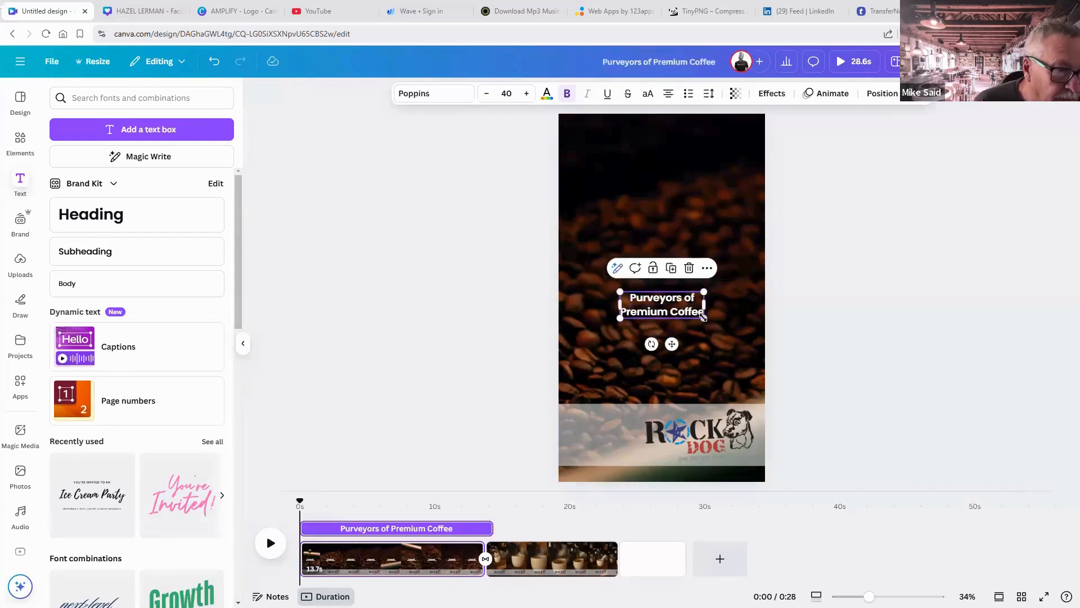
left_click_drag(704, 318, 745, 331)
left_click_drag(620, 292, 580, 279)
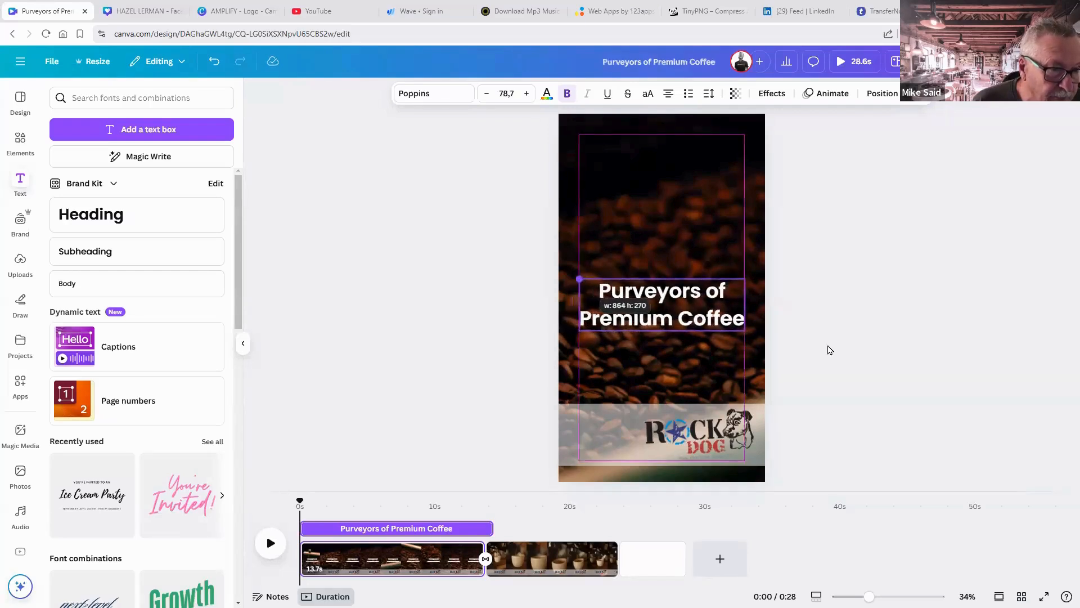
key("Escape")
left_click_drag(726, 335, 725, 217)
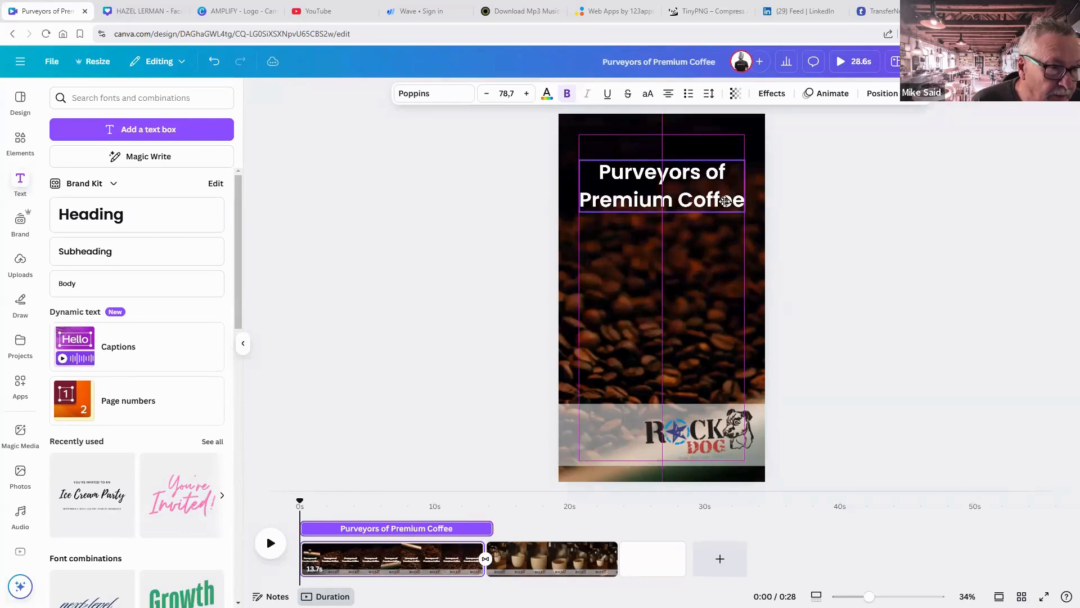
left_click(782, 236)
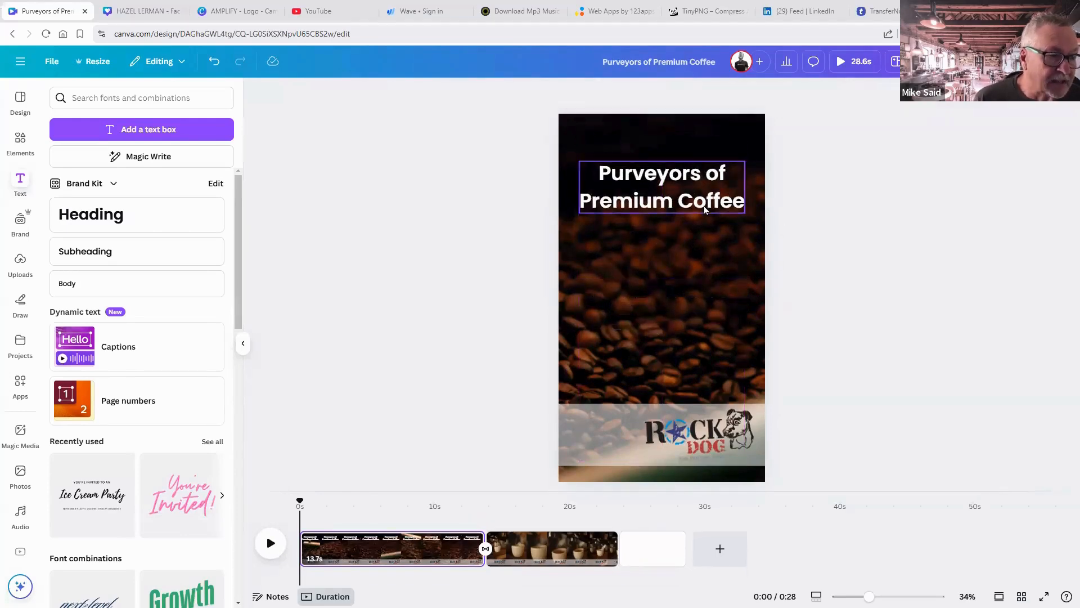
left_click(705, 208)
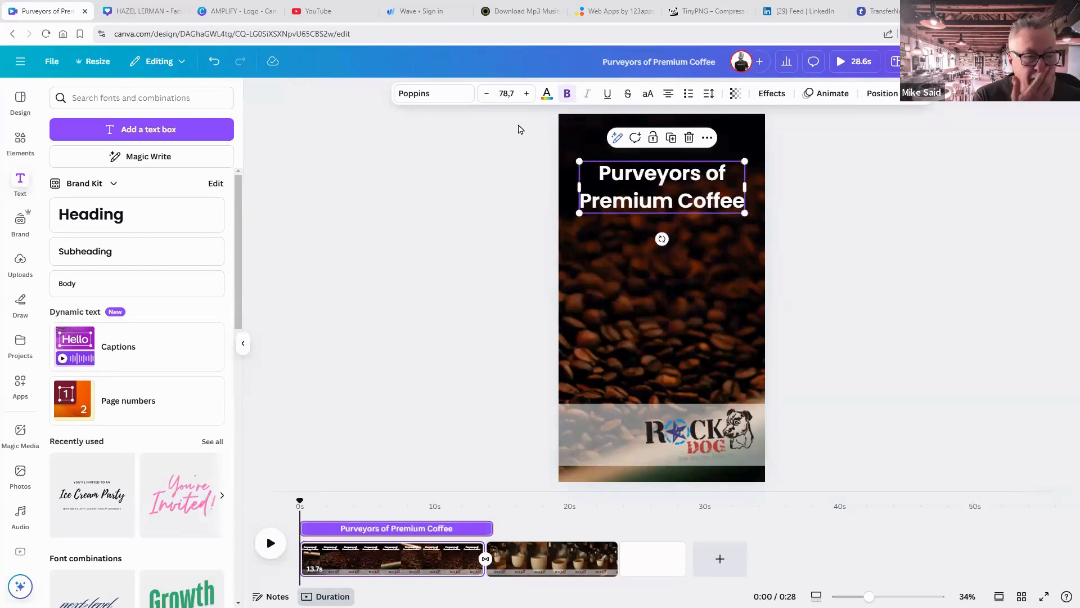
Change the headline font to Australia Custom Italic.
left_click(437, 96)
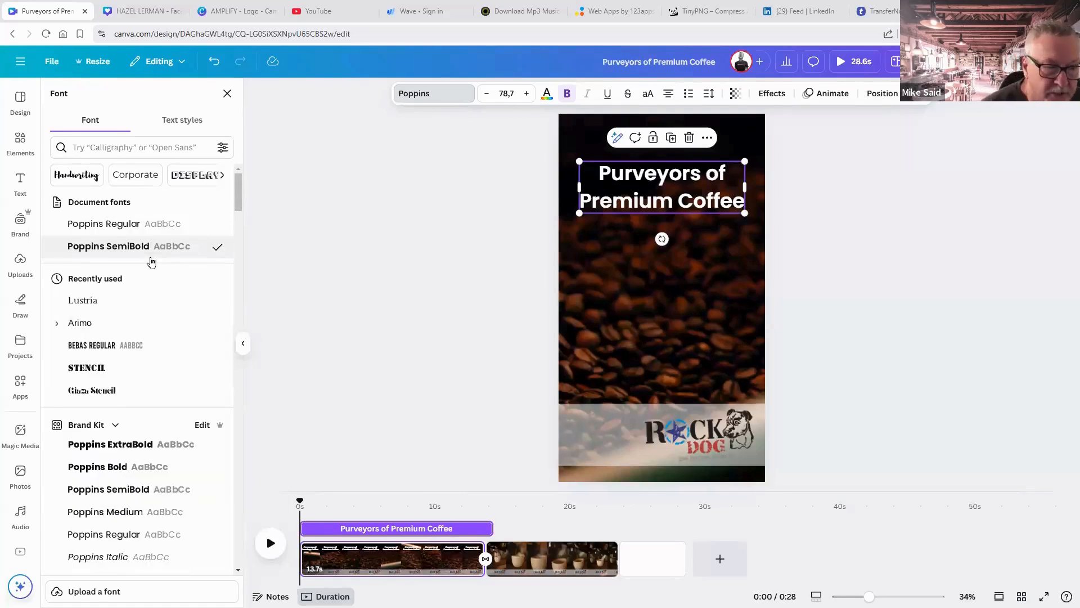
scroll(151, 260, "down", 6)
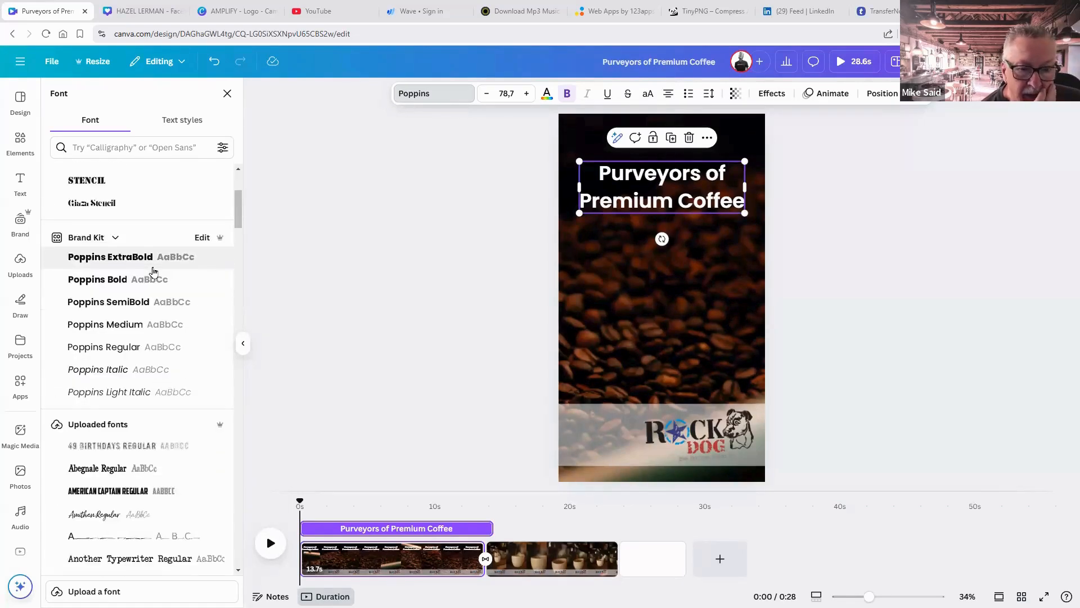
scroll(153, 271, "down", 3)
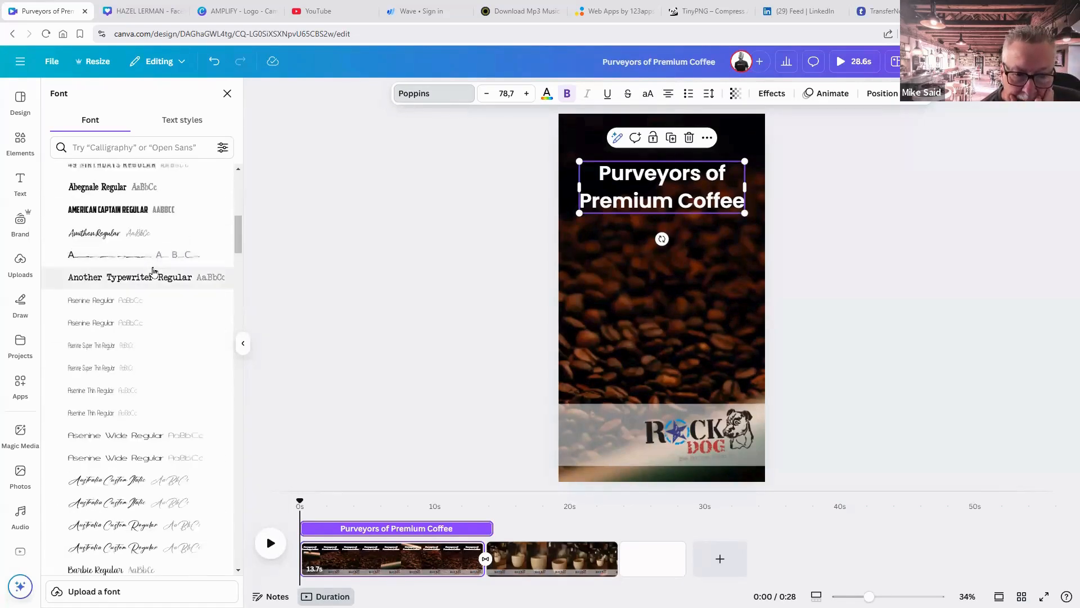
scroll(153, 271, "down", 5)
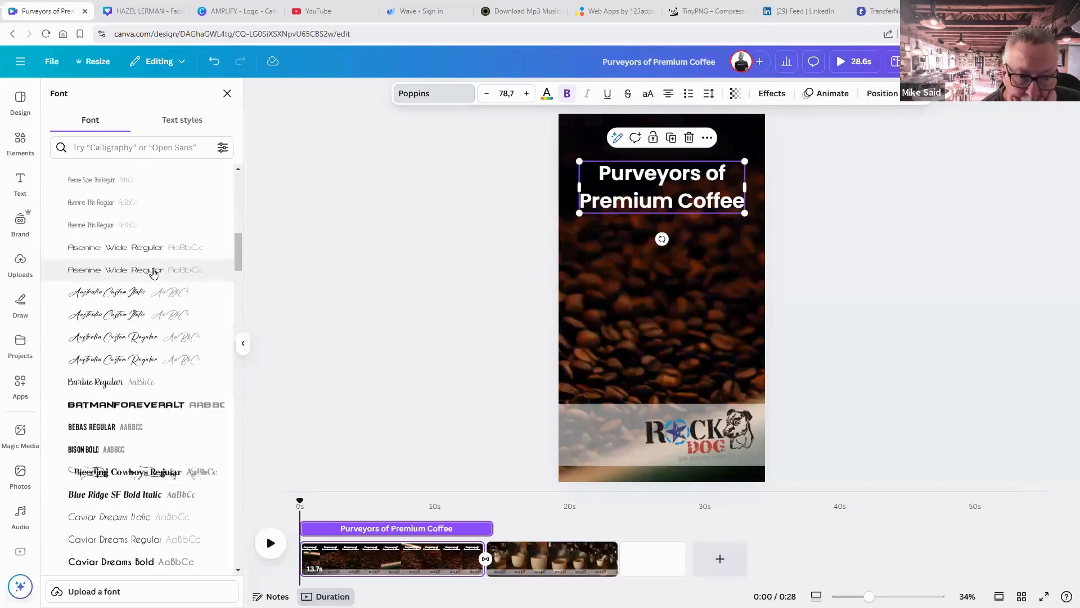
left_click(137, 298)
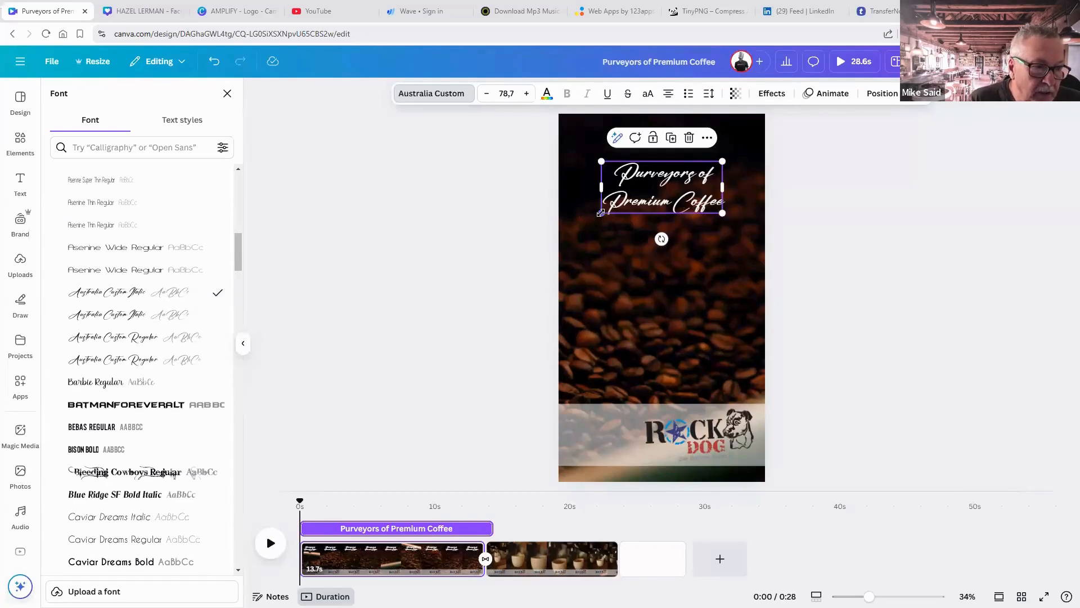
Enlarge the script headline to size 107 so it spans the frame.
left_click_drag(601, 213, 580, 223)
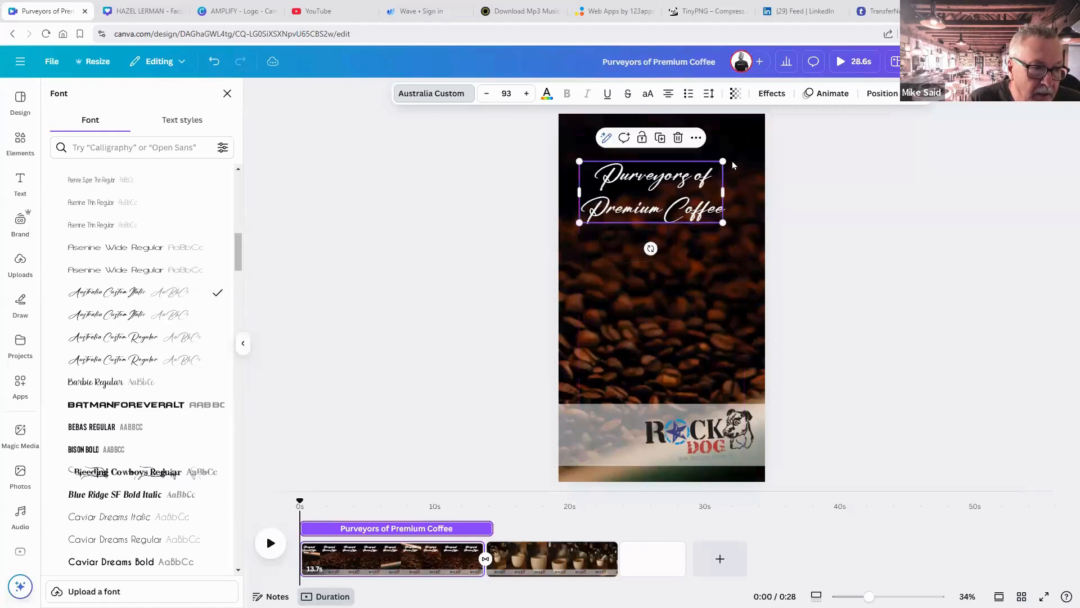
left_click_drag(723, 161, 746, 152)
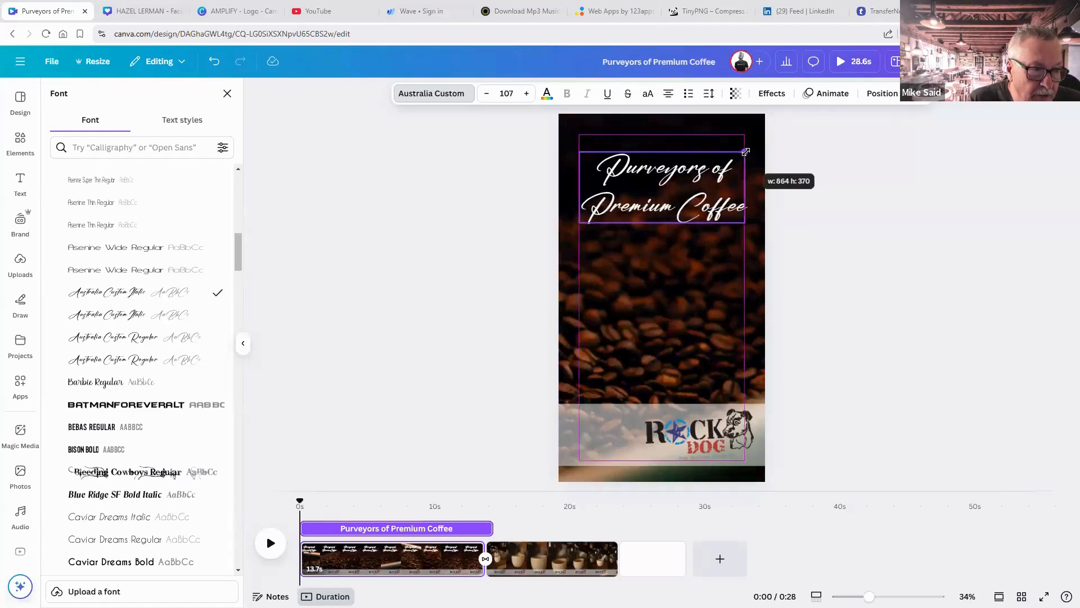
left_click(839, 186)
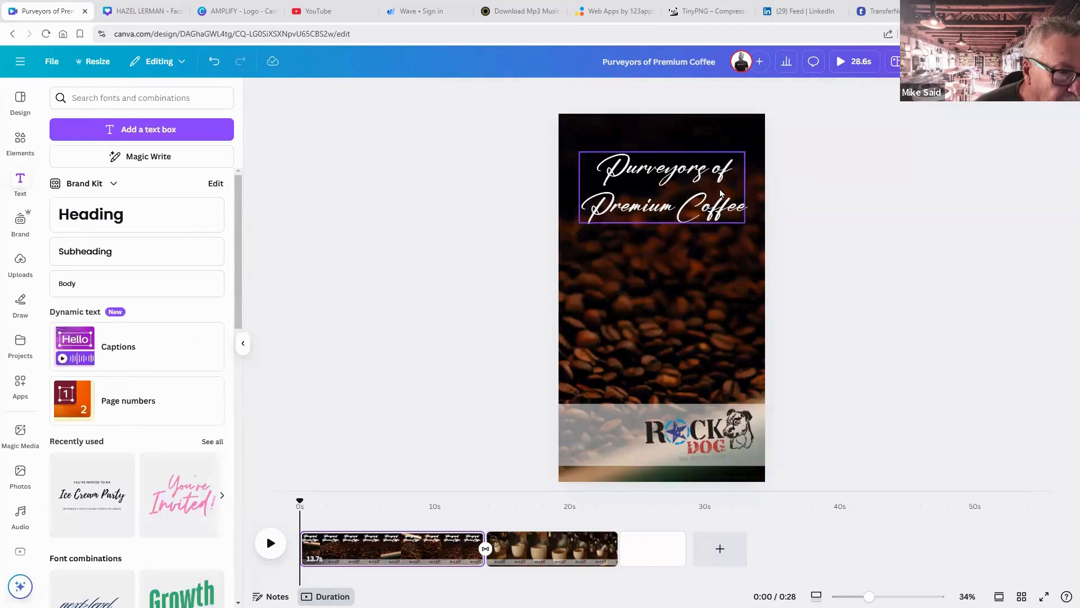
Paste a copy of the headline below and restyle it in Bleeding Cowboys at 89.5.
left_click(713, 213)
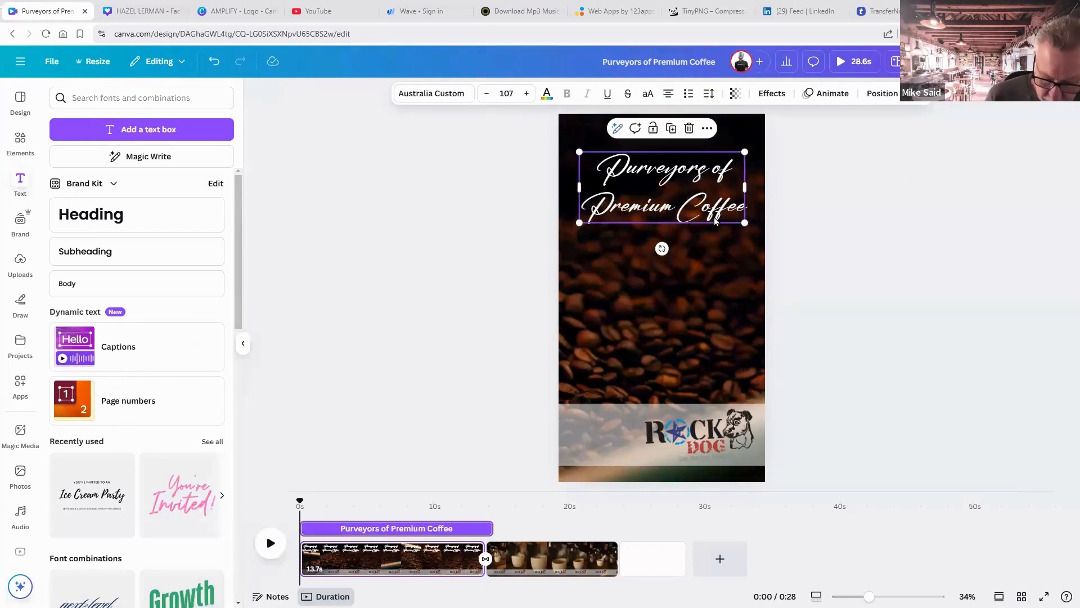
key("ctrl+v")
left_click_drag(715, 223, 709, 314)
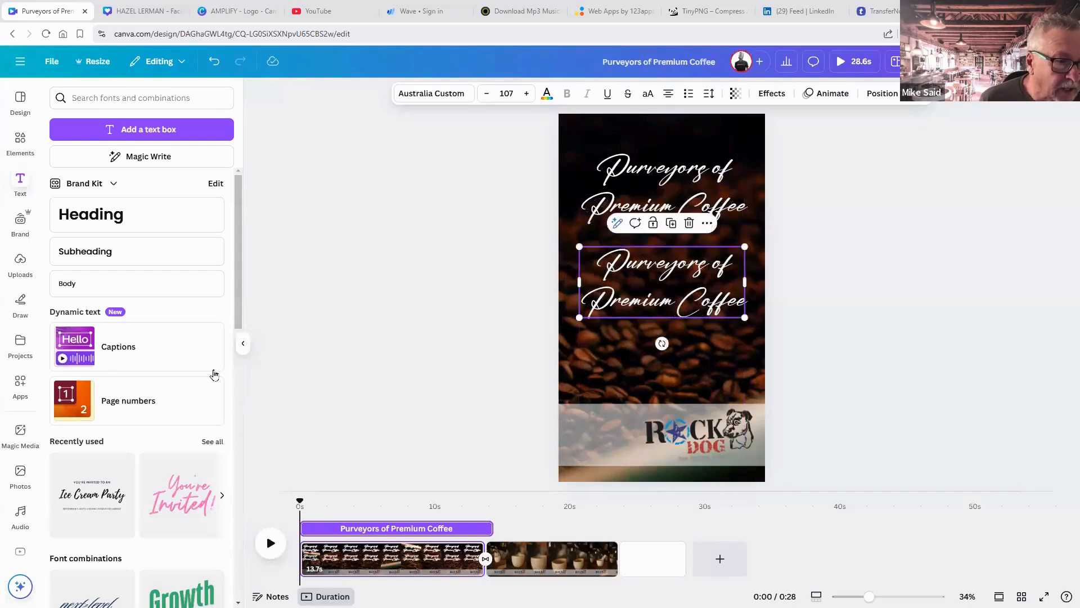
left_click(442, 94)
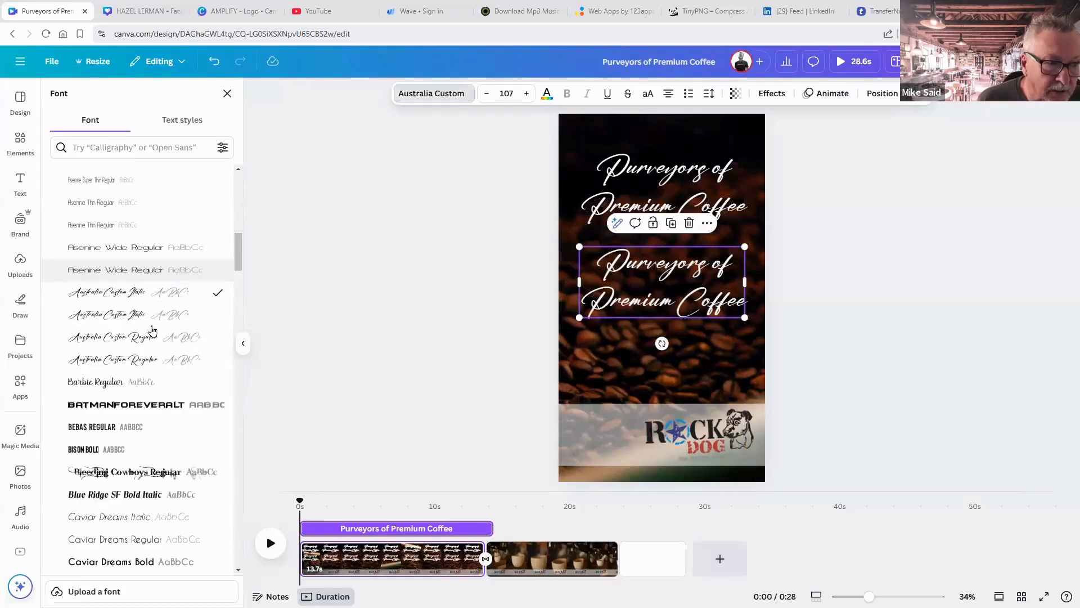
scroll(148, 352, "up", 10)
scroll(147, 350, "down", 2)
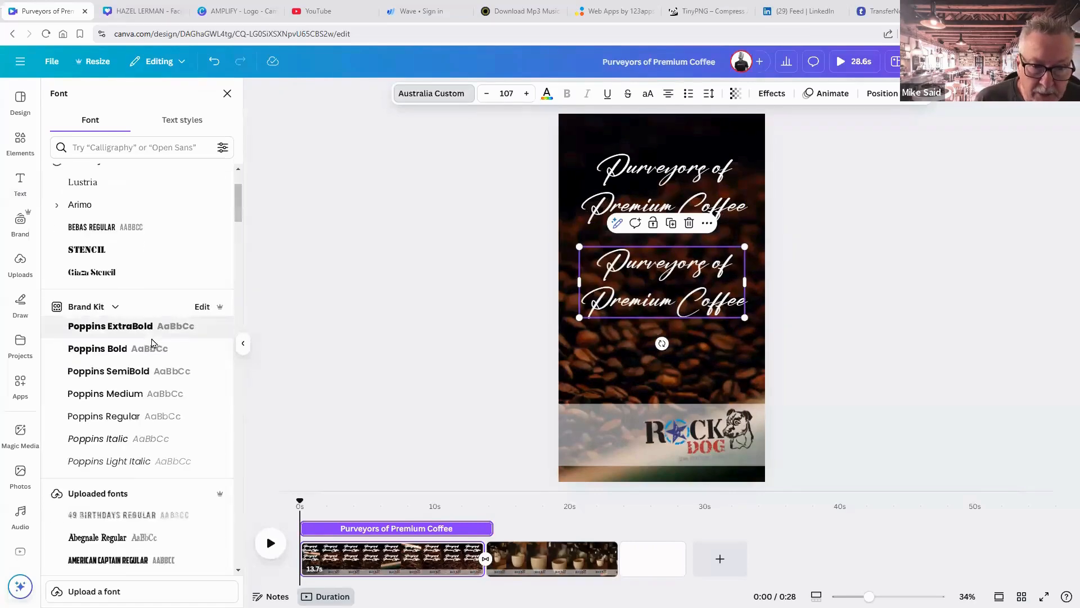
scroll(152, 343, "down", 6)
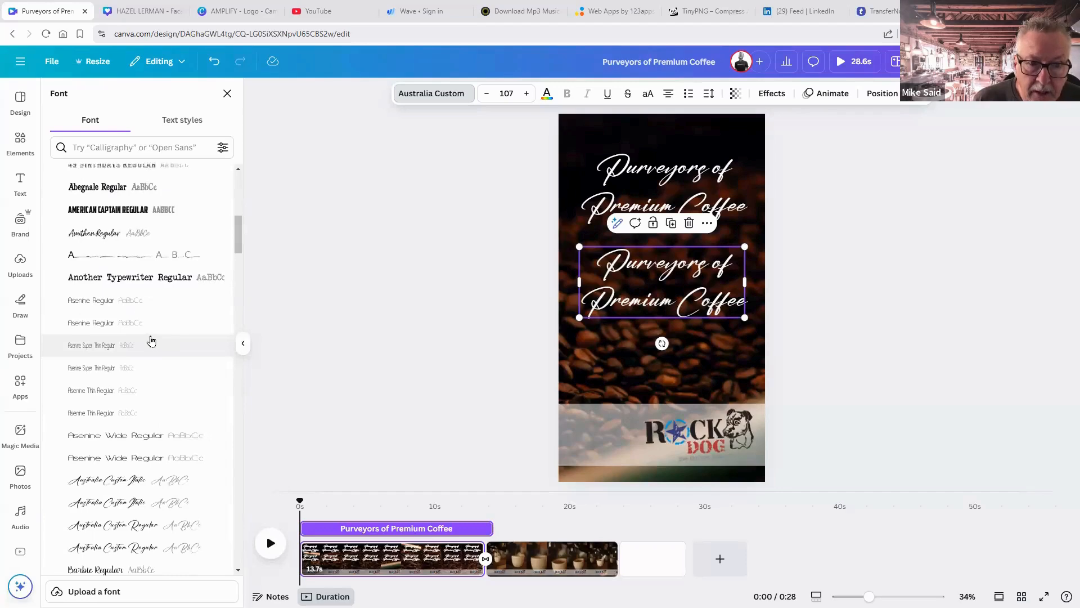
scroll(150, 338, "down", 5)
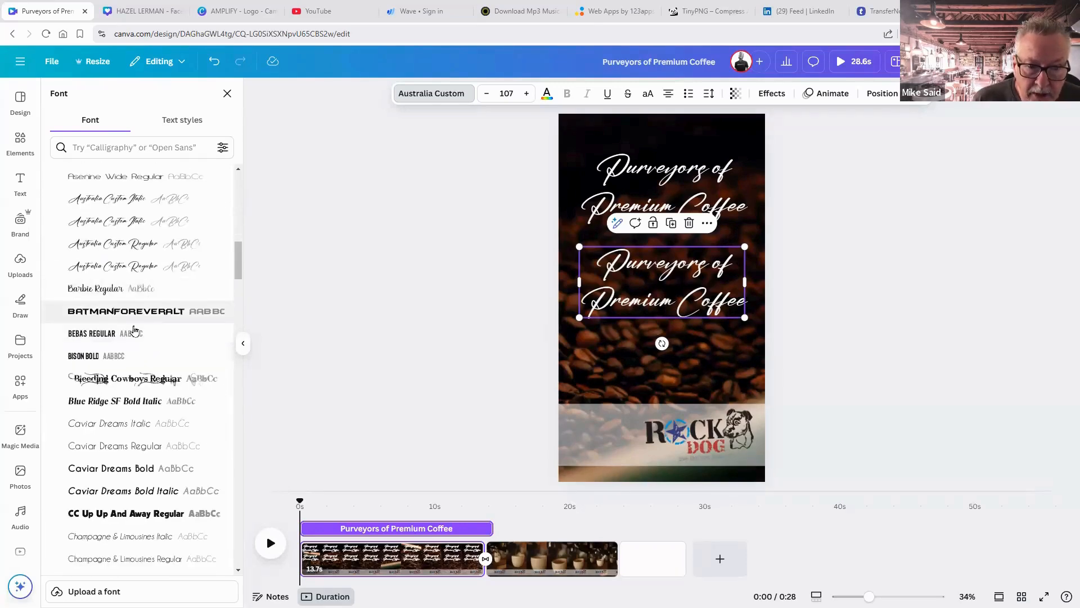
left_click(130, 380)
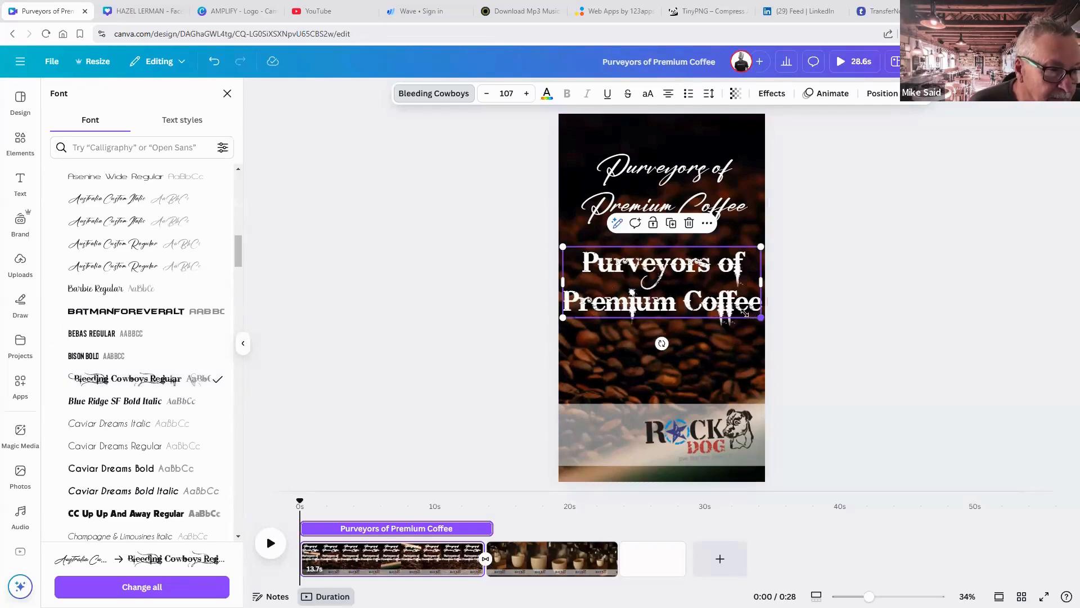
mouse_move(744, 311)
left_mouse_down()
mouse_move(732, 310)
mouse_move(744, 313)
left_mouse_up()
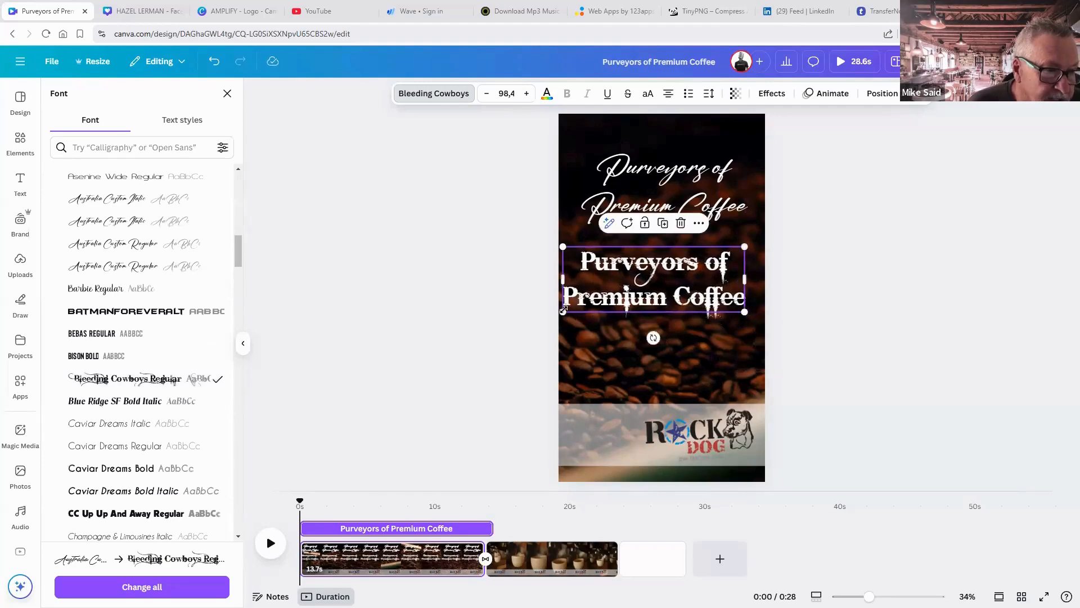
left_click_drag(577, 307, 590, 304)
left_click(663, 301)
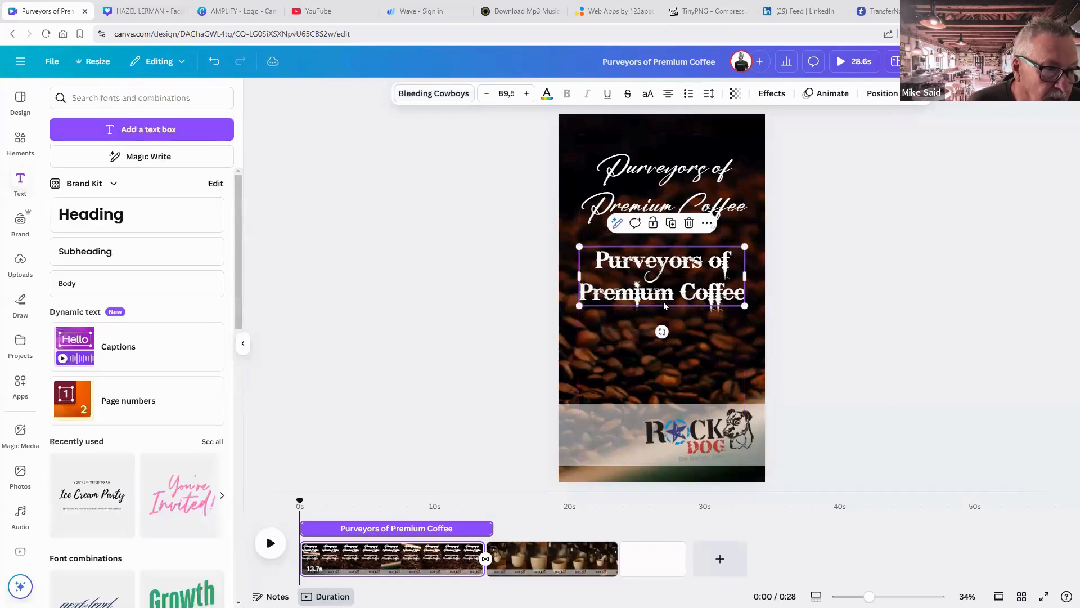
left_click(825, 327)
Duplicate that headline just above the logo band and set it to Ghost Army Stencil Regular.
left_click(718, 316)
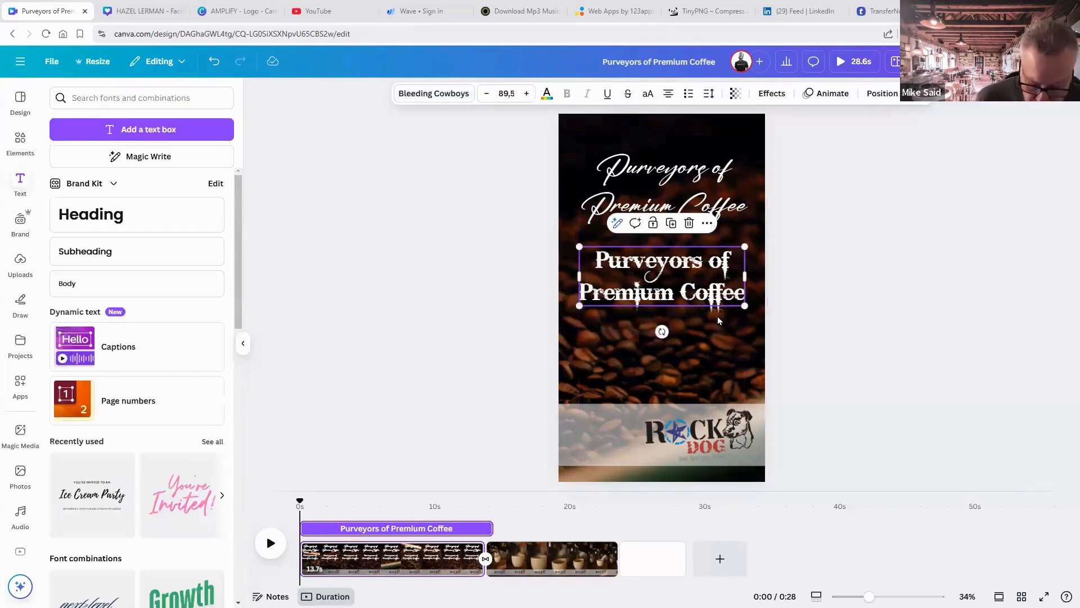
key("ctrl+d")
left_click_drag(707, 326, 701, 384)
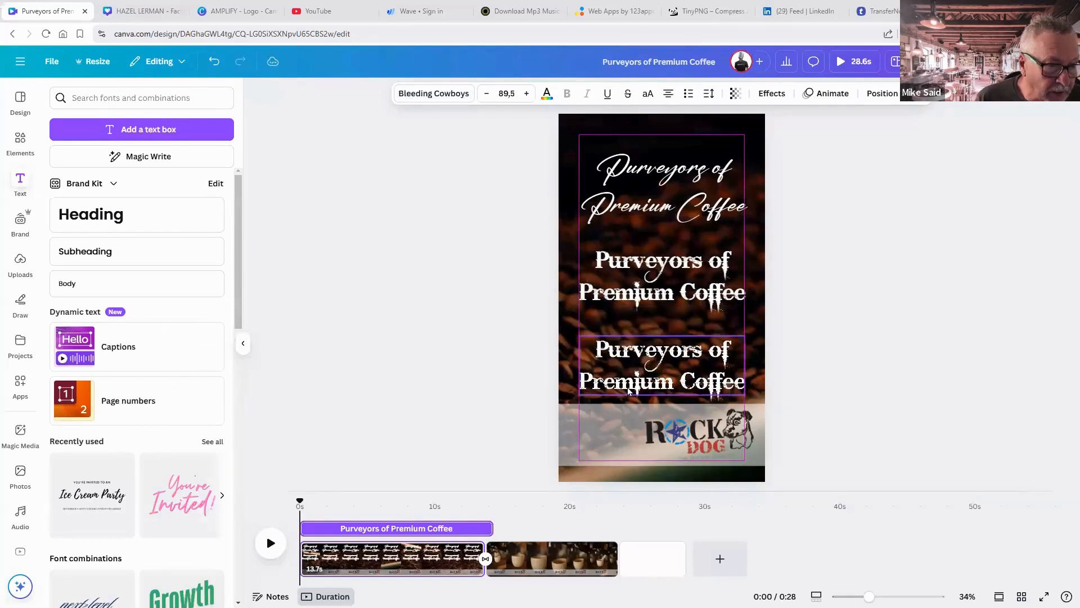
left_click(425, 96)
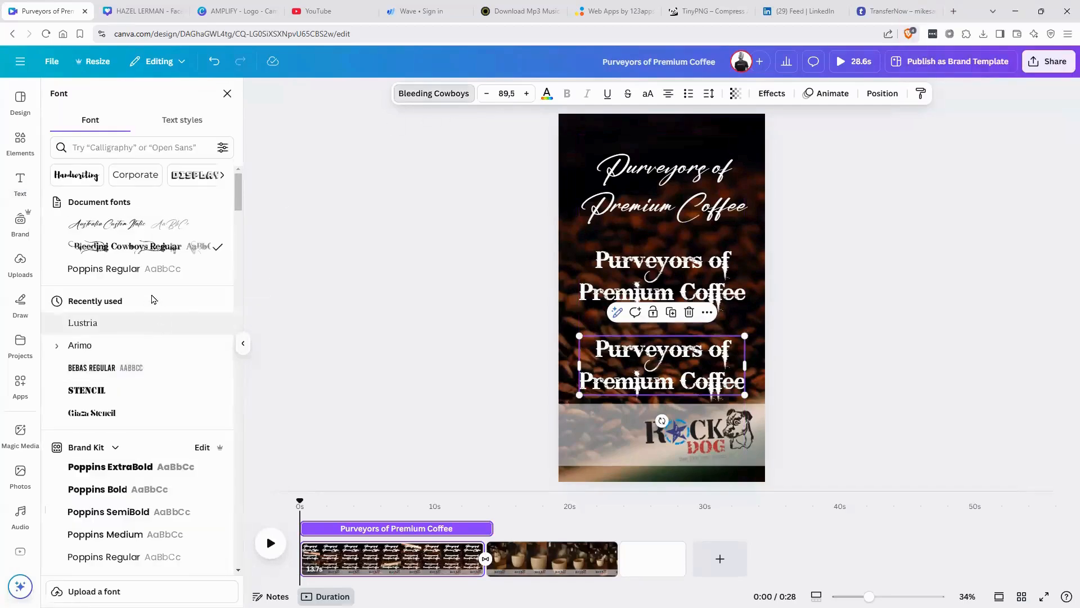
scroll(140, 368, "down", 10)
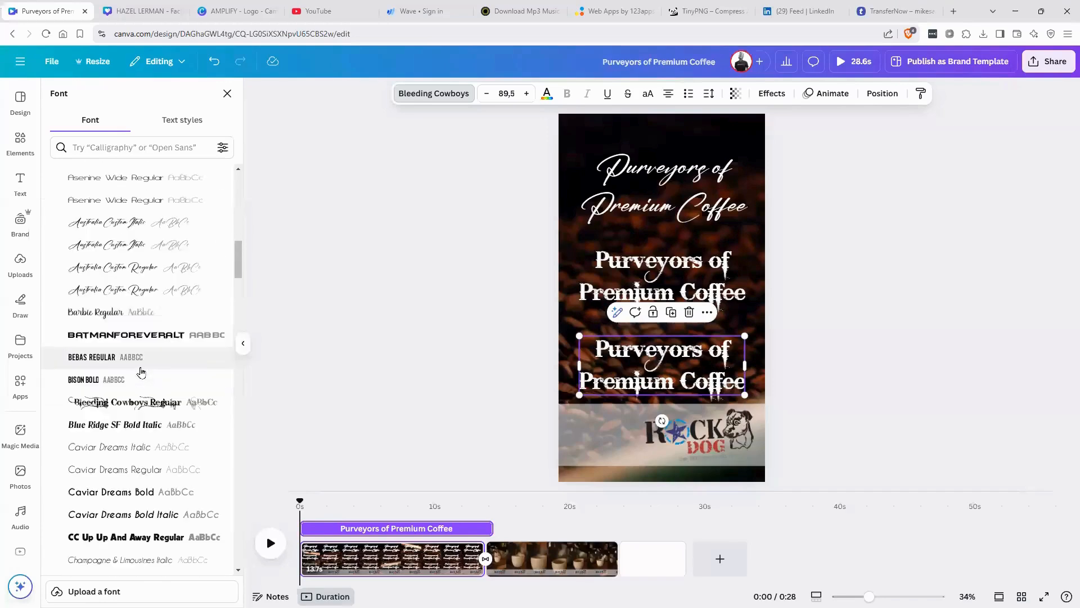
scroll(140, 371, "down", 5)
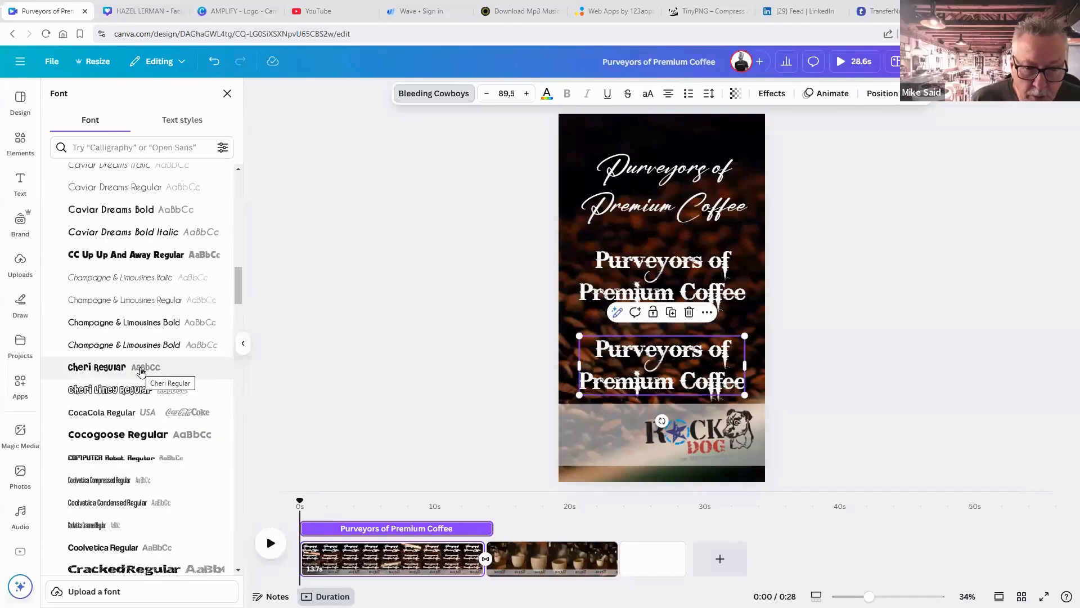
scroll(141, 371, "down", 10)
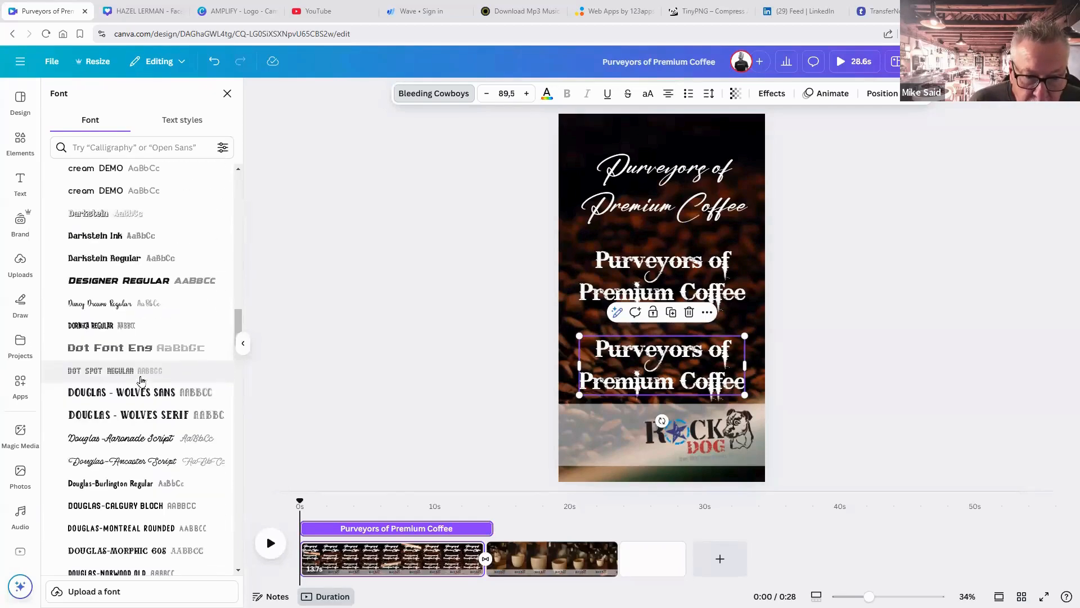
scroll(141, 377, "down", 10)
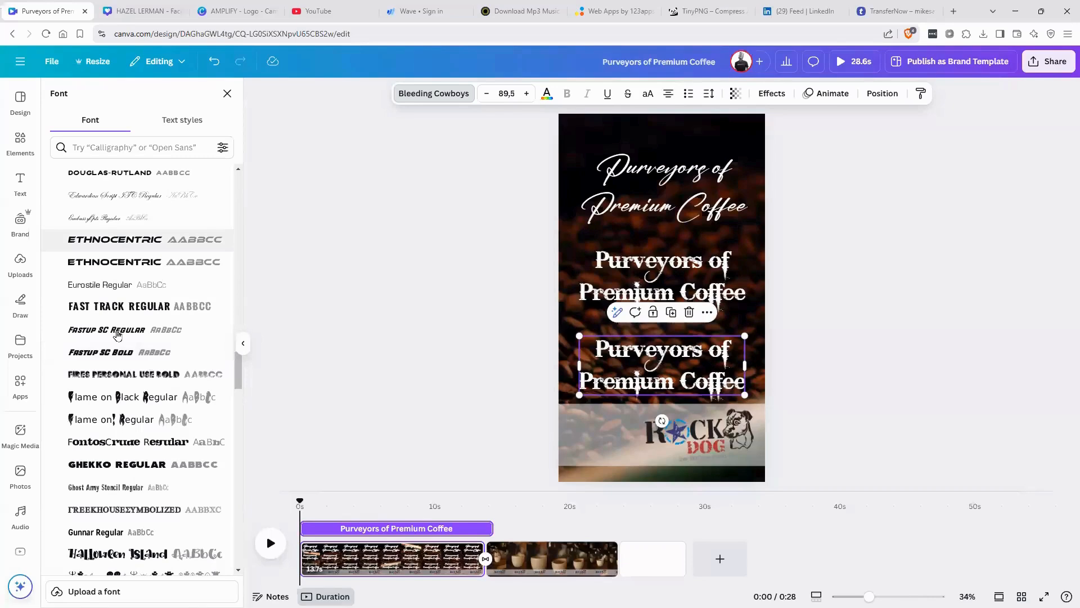
scroll(117, 337, "down", 5)
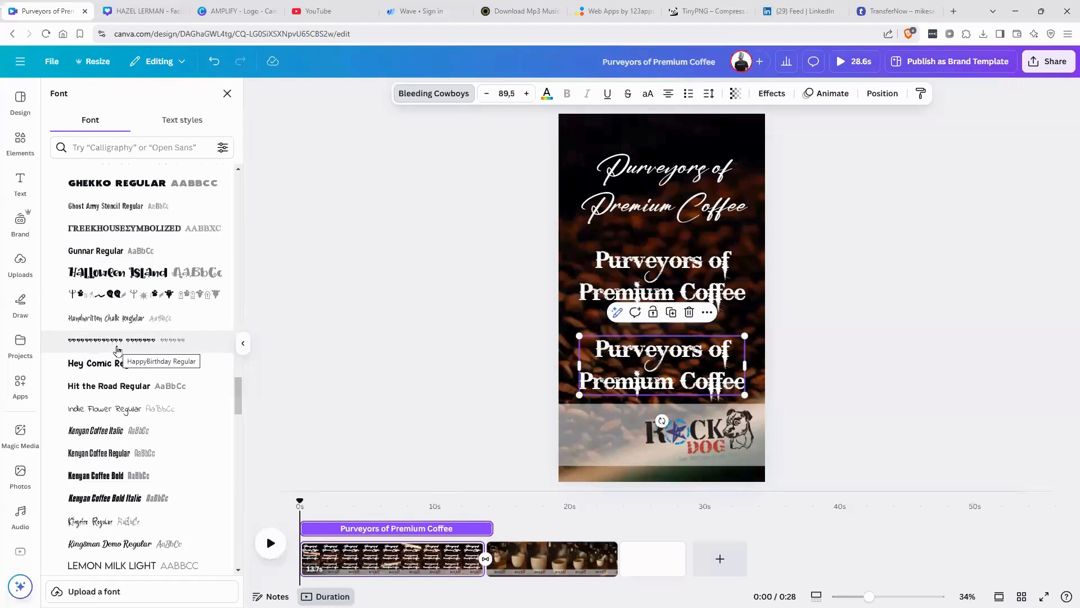
left_click(94, 215)
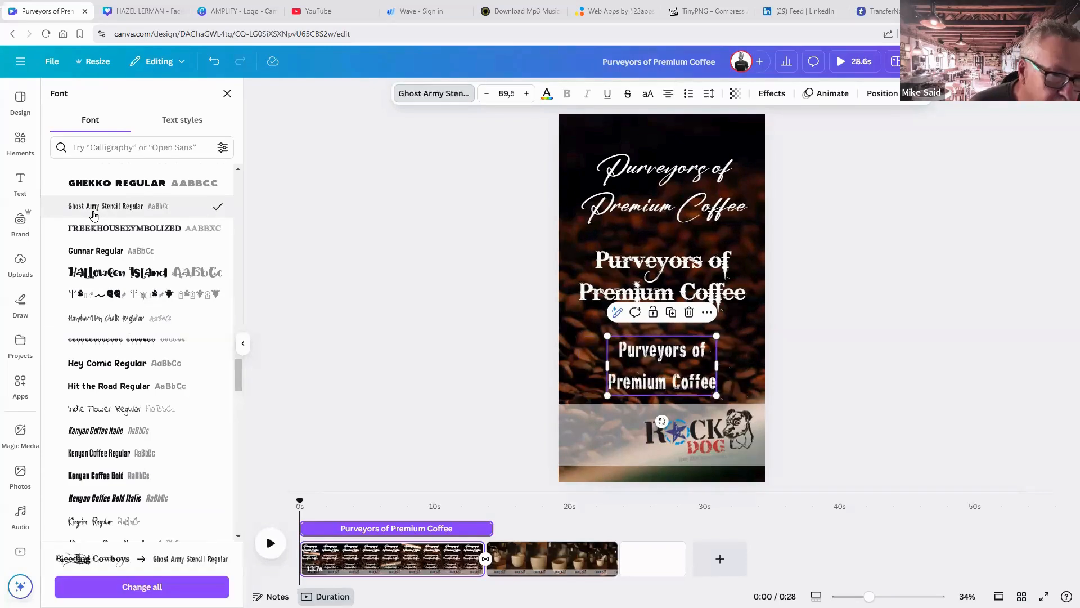
left_click(99, 149)
Switch the lower headline to the STENCIL font and shrink it to about size 73.
type("s")
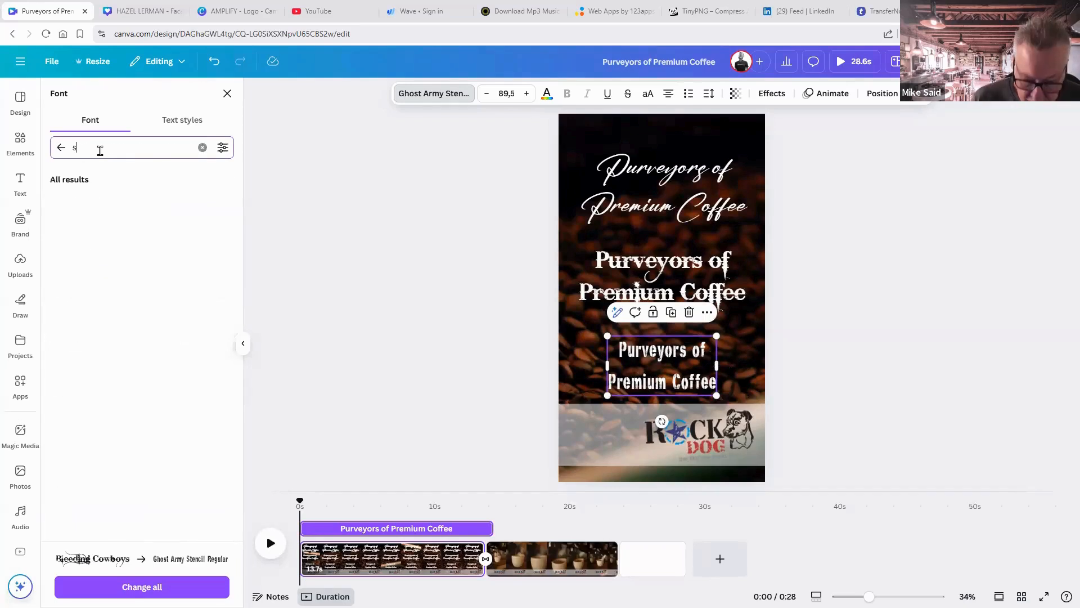
type("tencil")
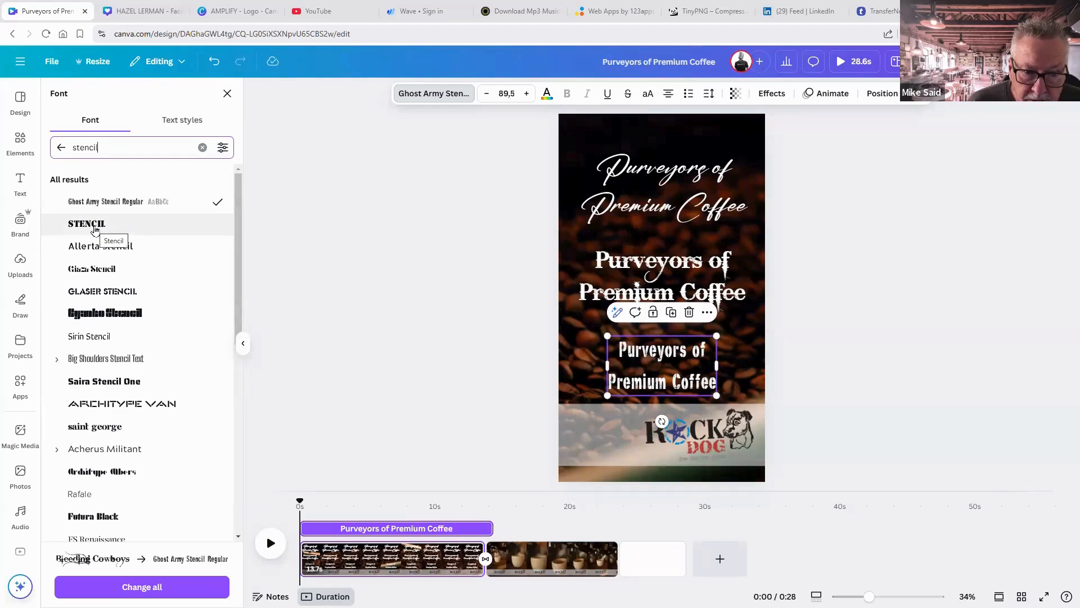
left_click(94, 228)
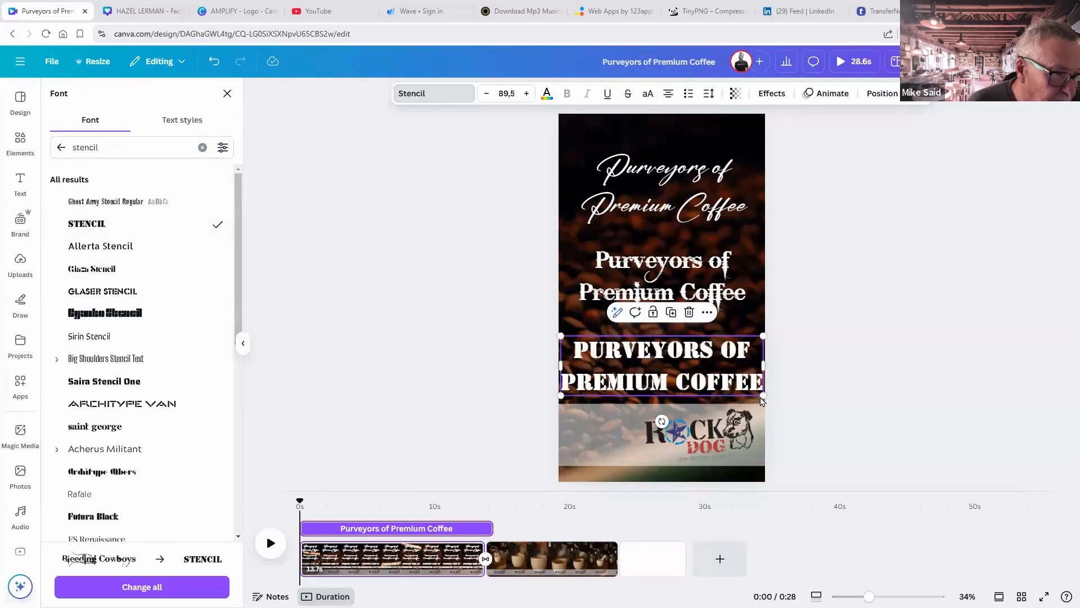
mouse_move(746, 390)
left_mouse_down()
mouse_move(726, 405)
mouse_move(741, 387)
mouse_move(723, 387)
mouse_move(746, 391)
left_mouse_up()
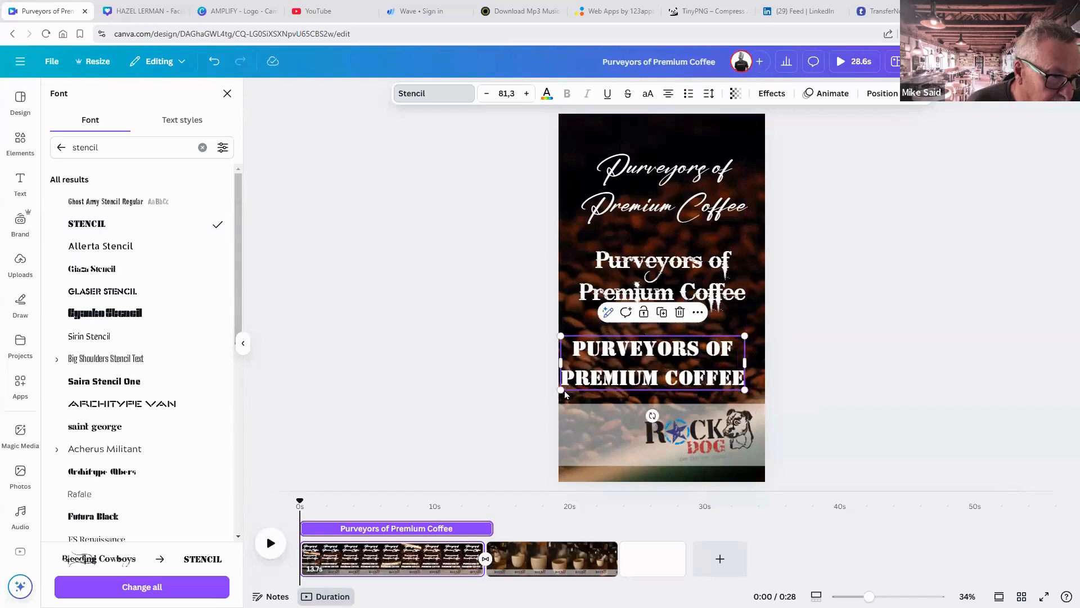
left_click_drag(571, 389, 581, 385)
left_click(842, 401)
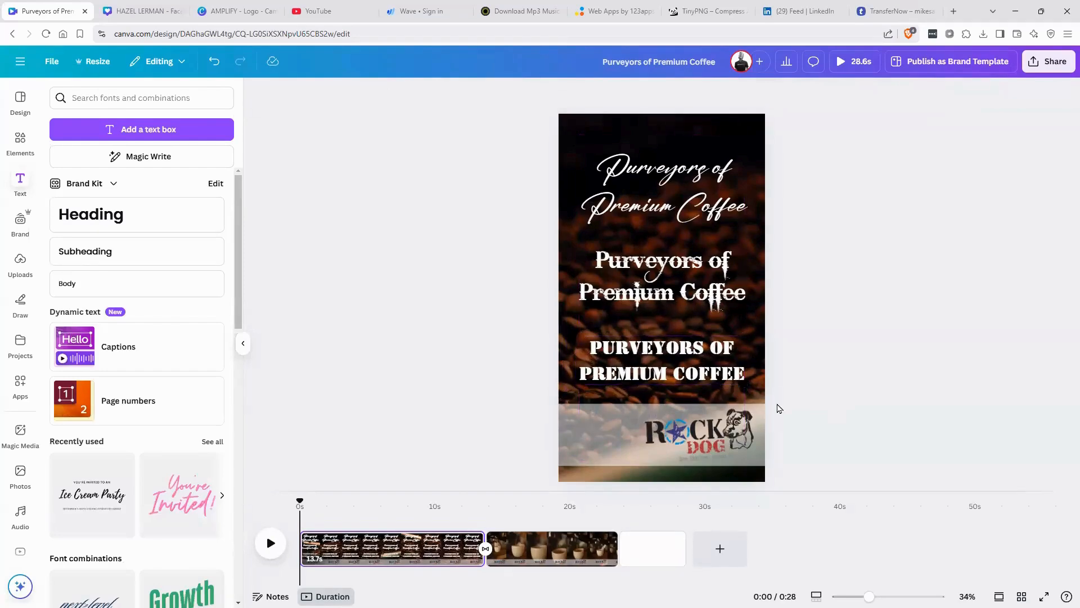
Delete the middle and the script 'Purveyors of Premium Coffee' titles.
left_click(692, 281)
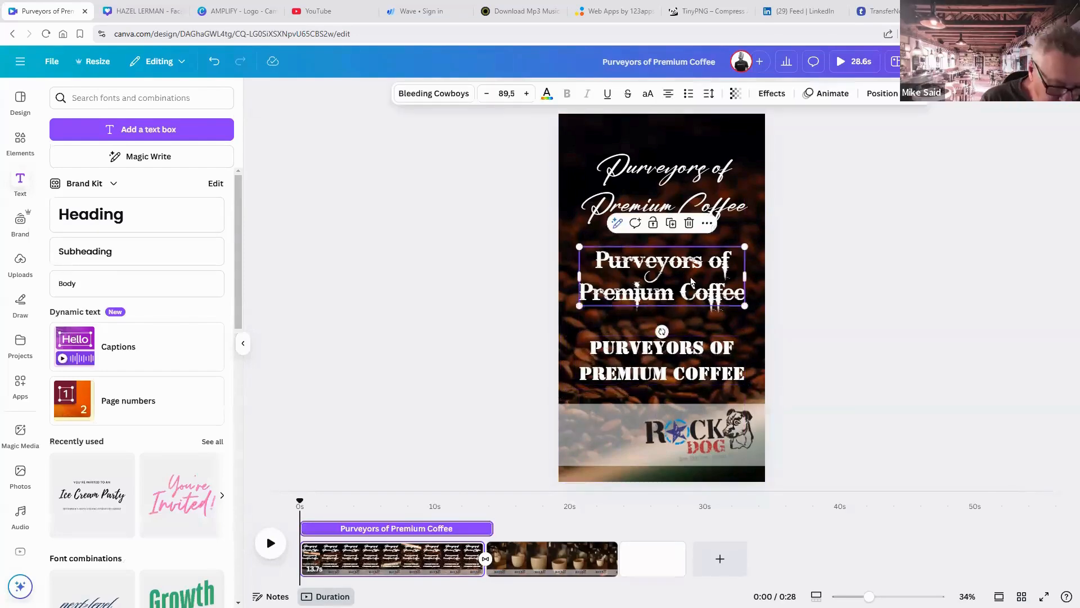
key("Delete")
left_click(670, 190)
key("Delete")
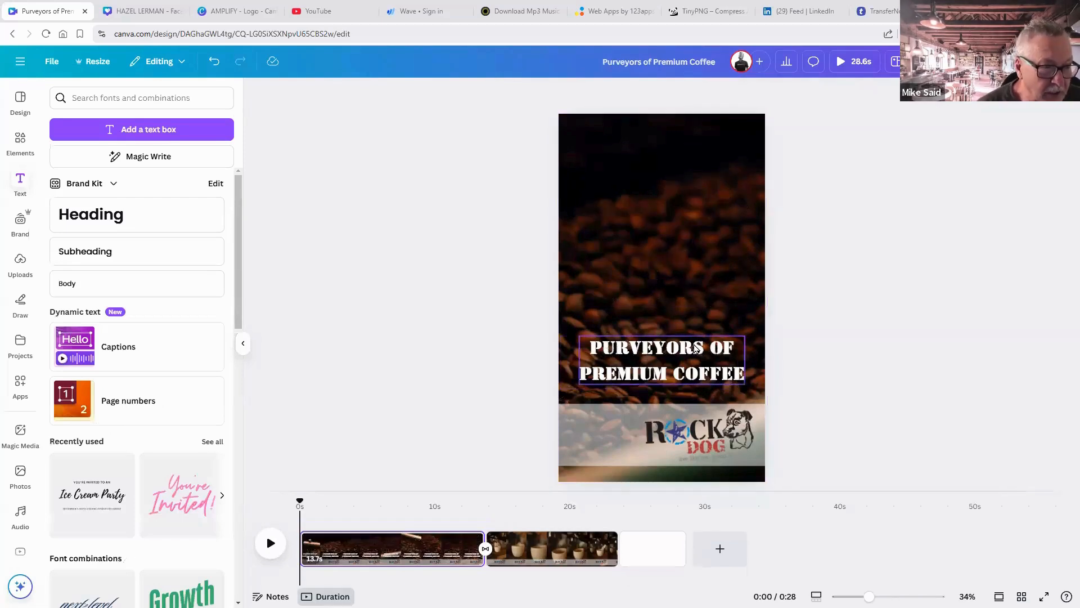
Move the Stencil headline up to the top of the page.
left_click_drag(713, 232, 693, 145)
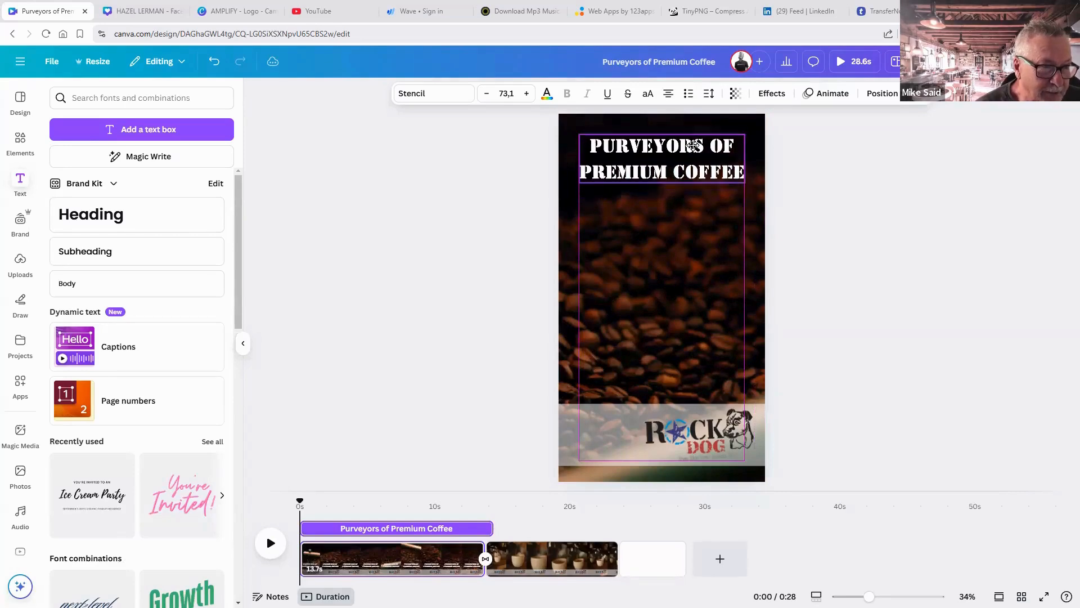
left_click(819, 235)
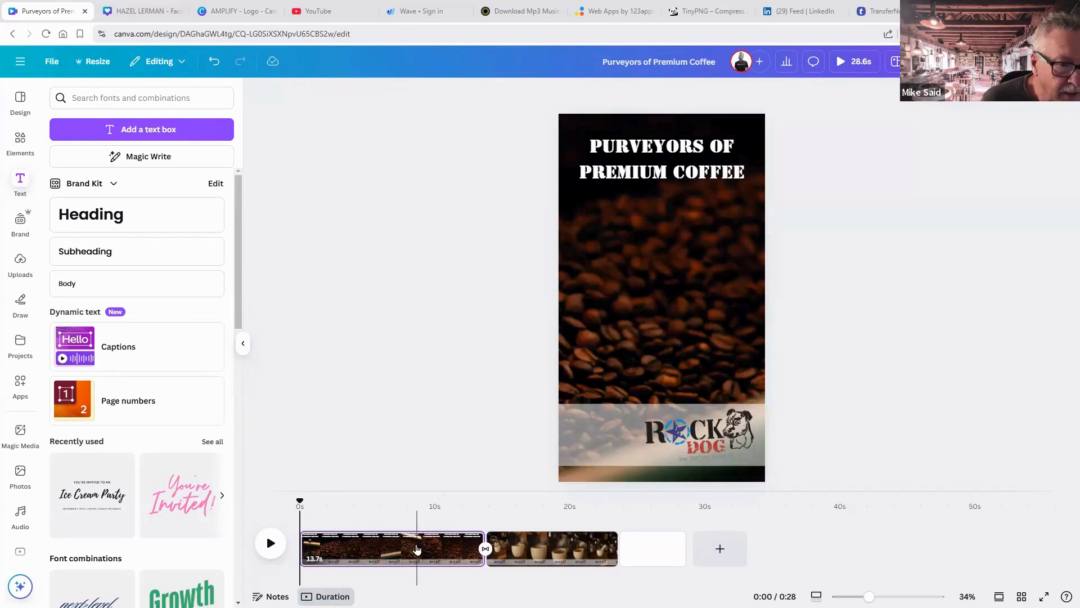
left_click(639, 173)
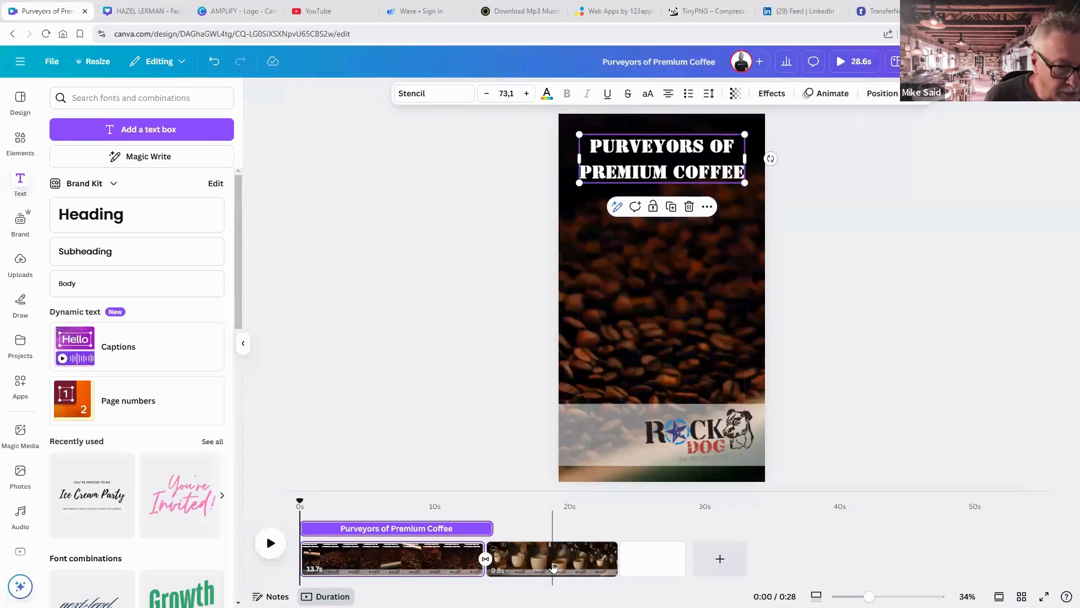
Delete the blank third timeline page, leaving two clips at 23.6 seconds, and rewind to 0:00.
left_click(567, 529)
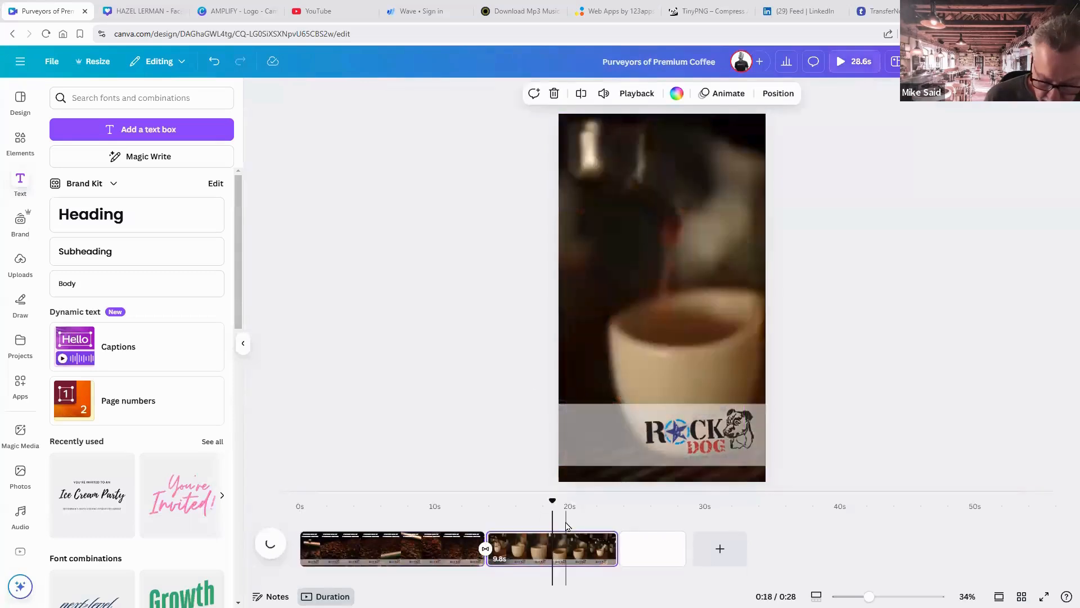
left_click(567, 526)
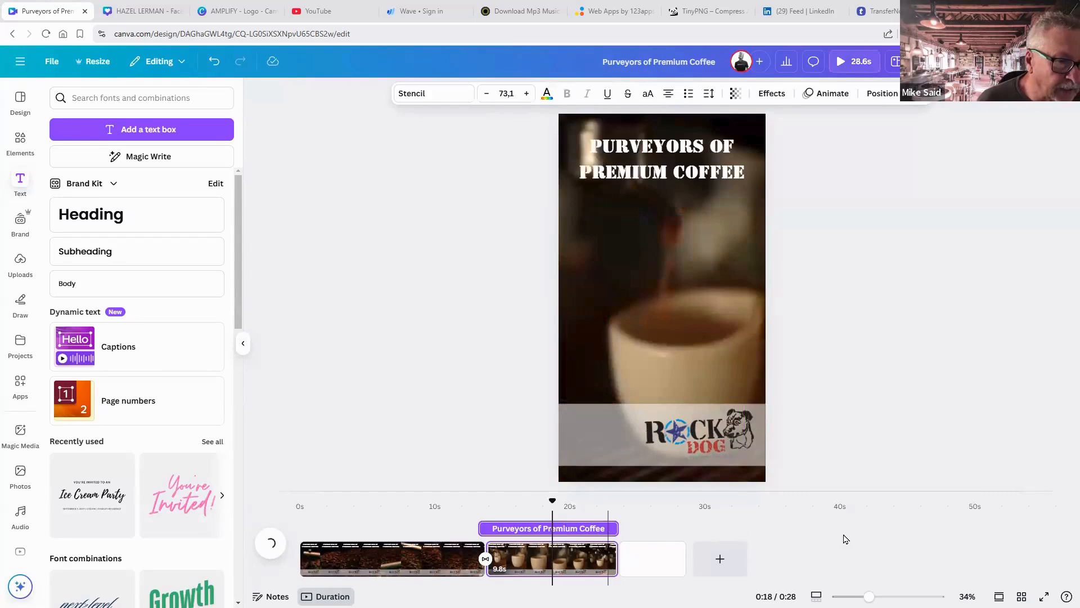
left_click(844, 539)
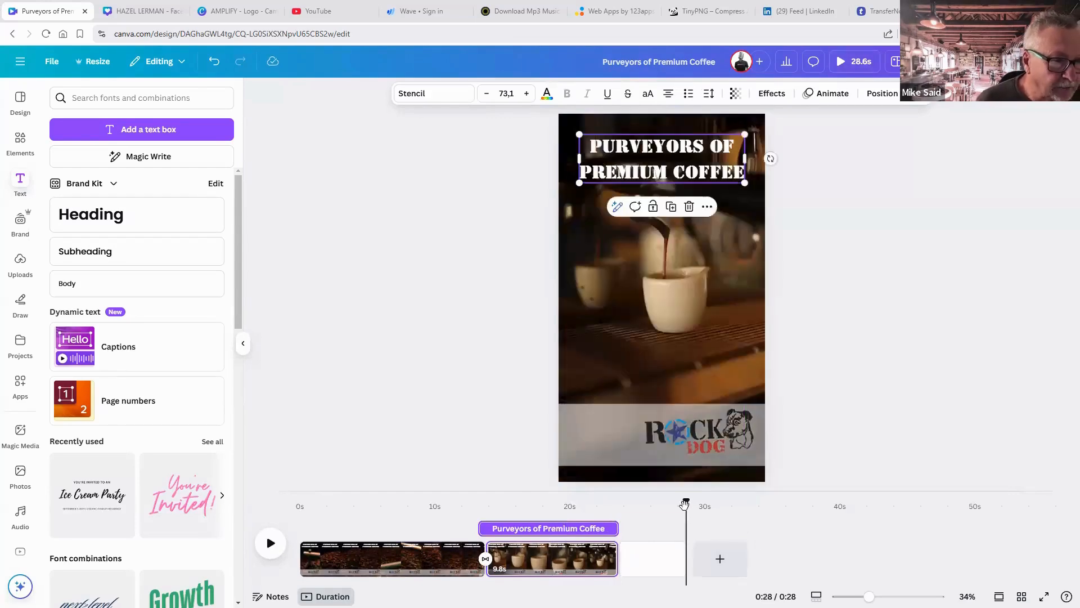
left_click(665, 554)
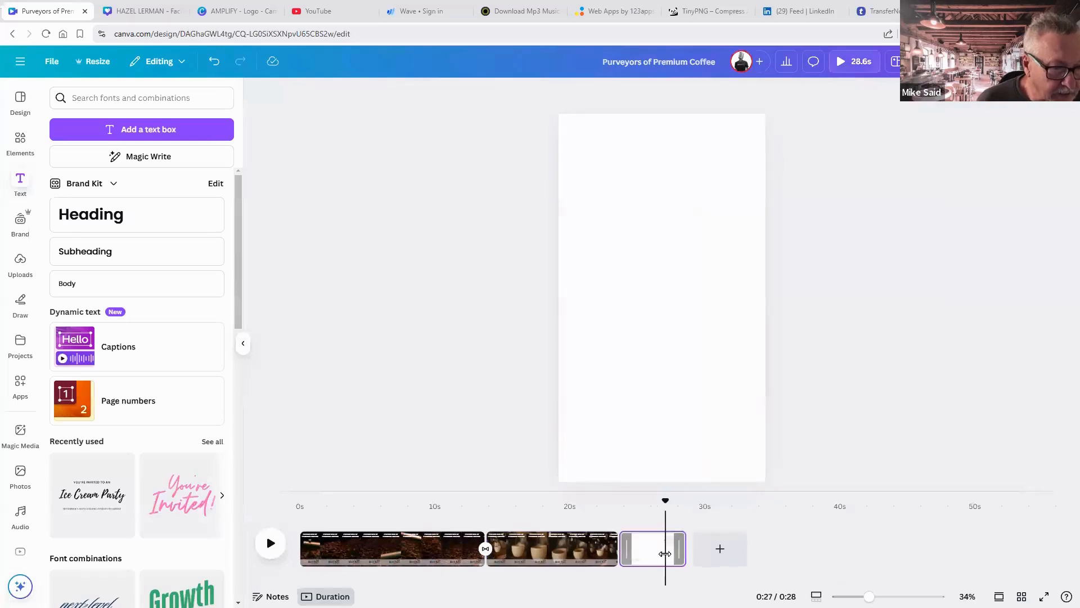
left_click(652, 557)
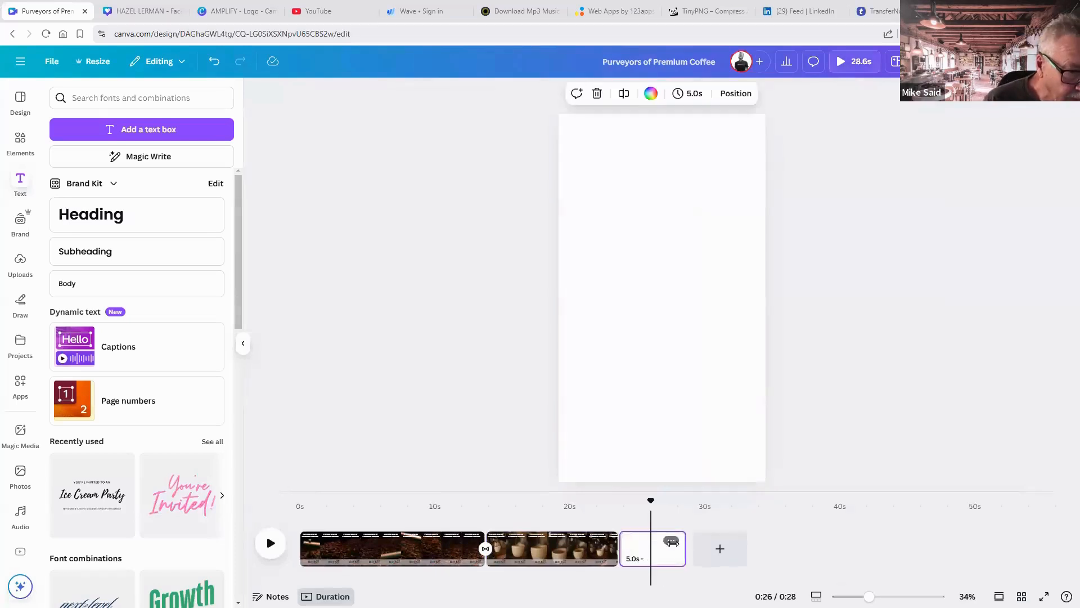
left_click(671, 541)
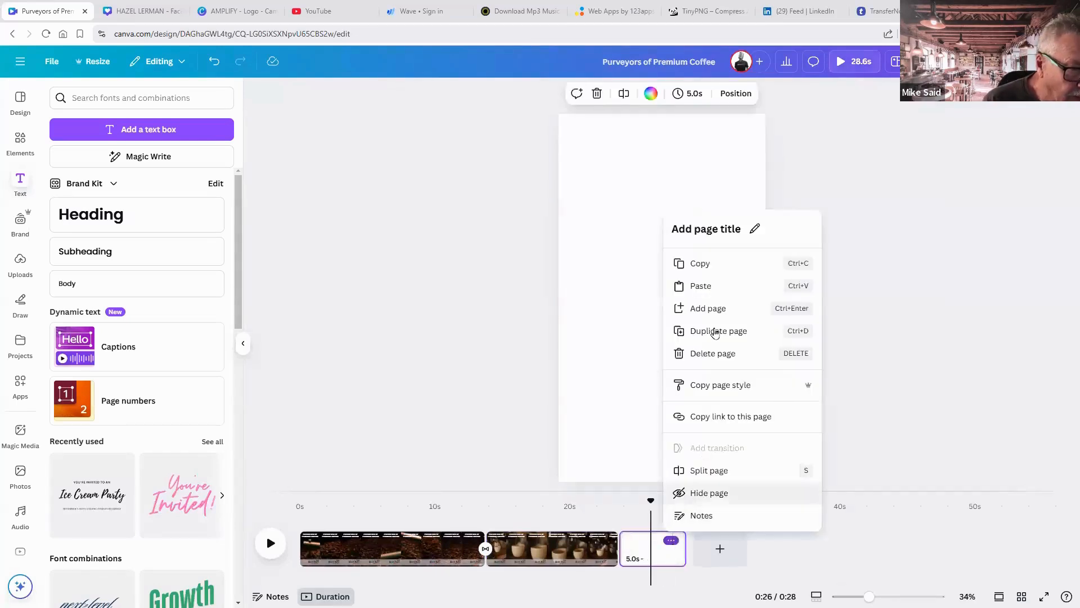
left_click(719, 355)
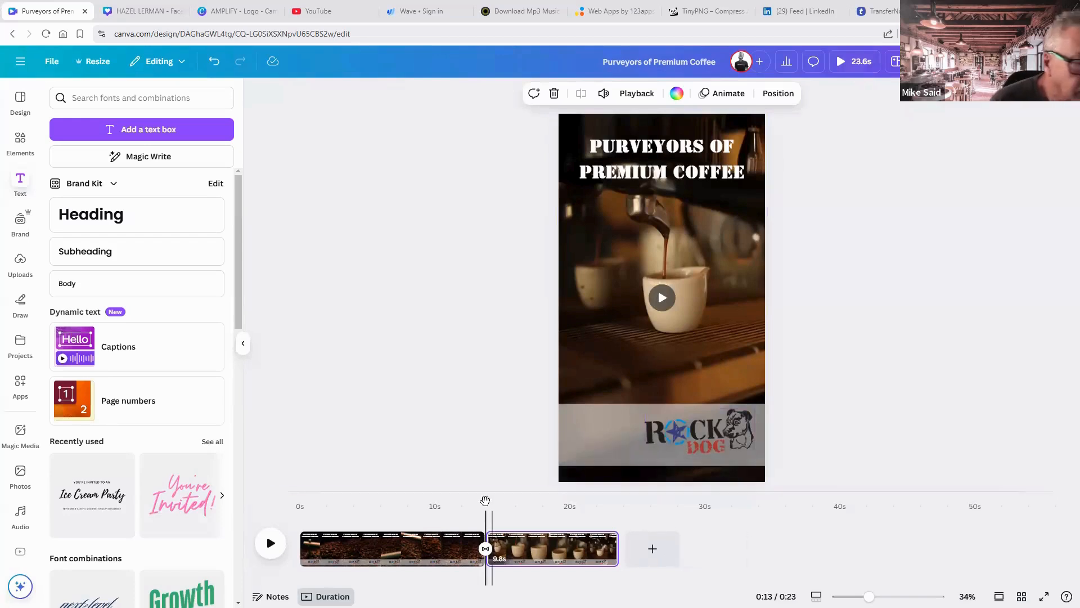
left_click_drag(405, 500, 305, 491)
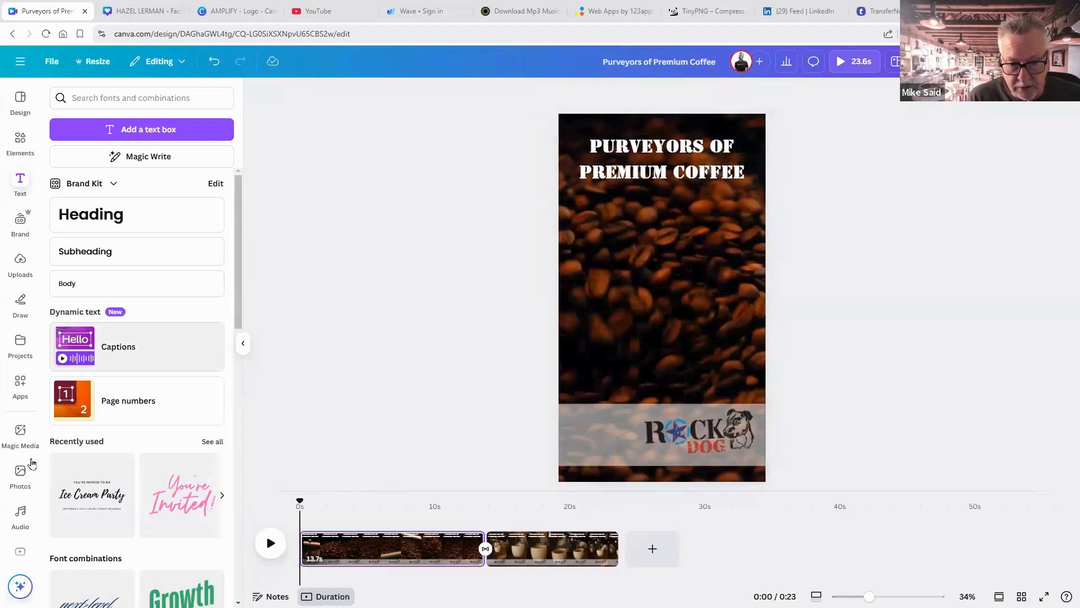
Preview the instrumental track 'Deep Blue Dream' and drag it onto the timeline beneath the clips.
left_click(21, 513)
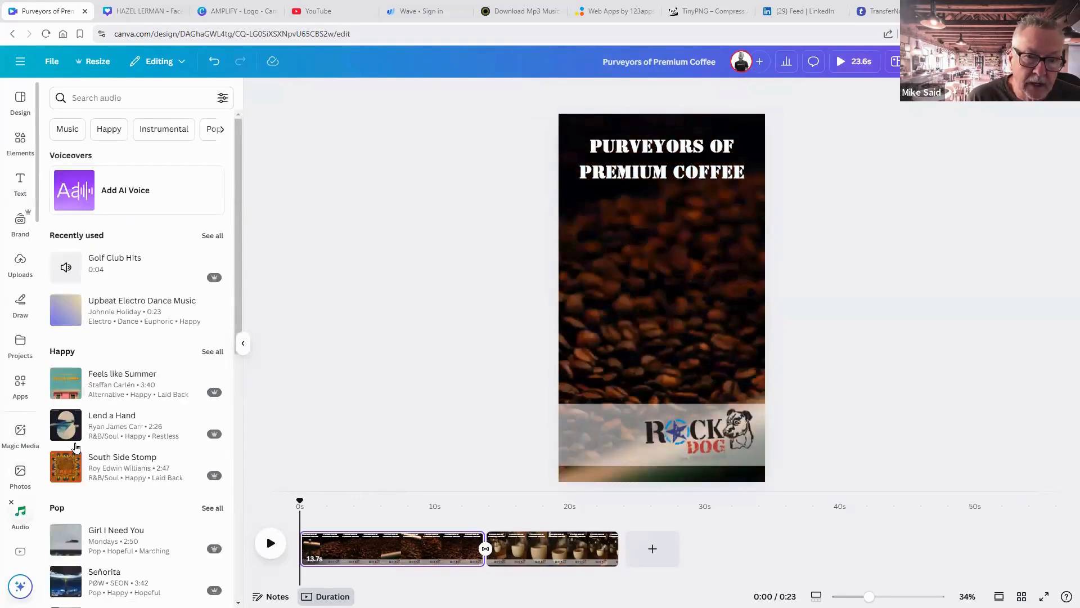
left_click(165, 130)
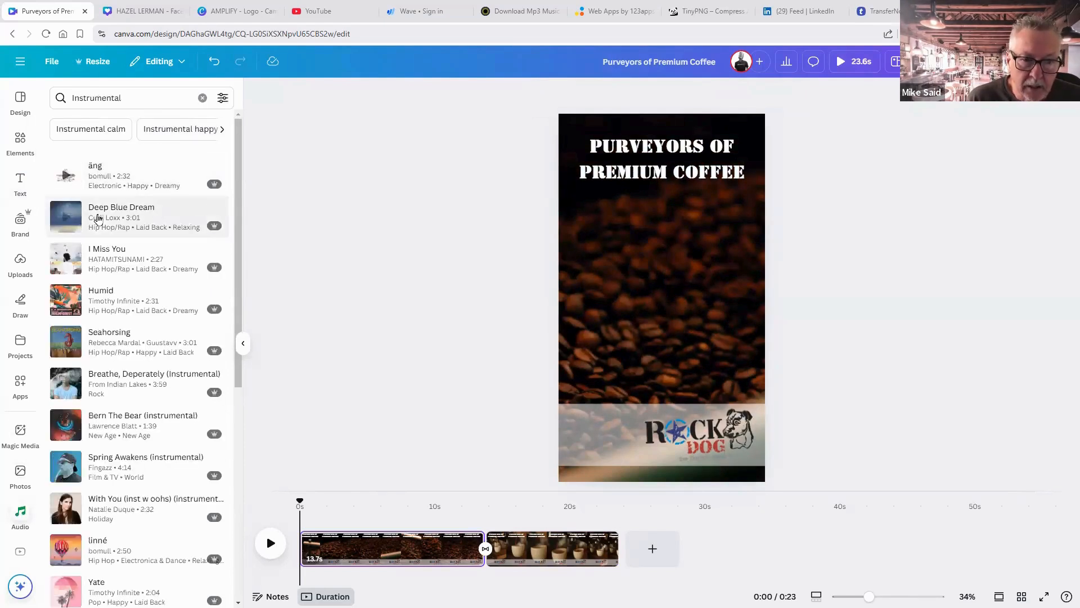
left_click(70, 219)
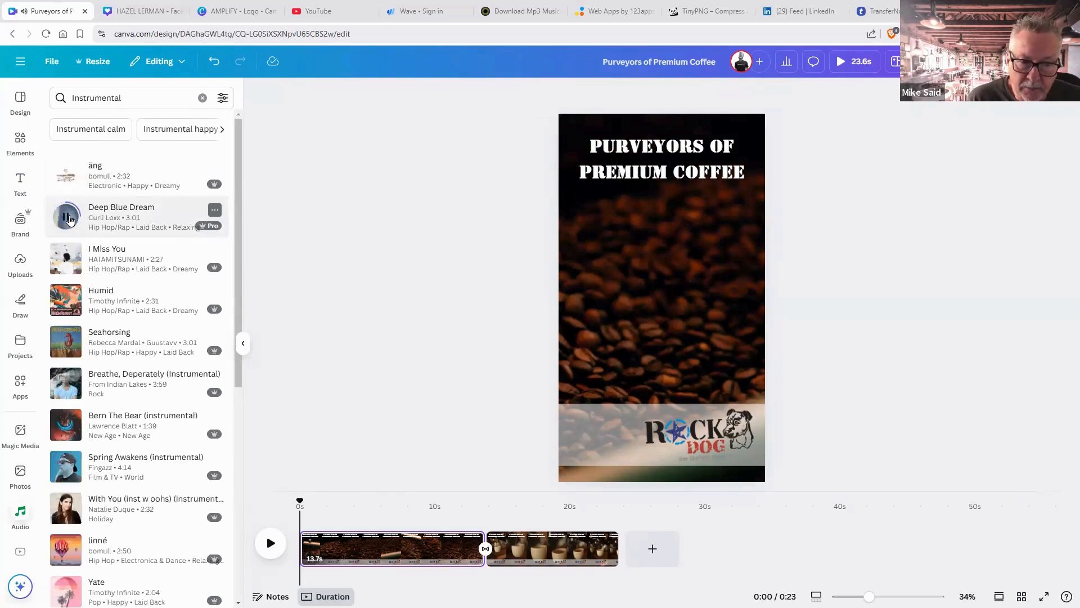
left_click(69, 219)
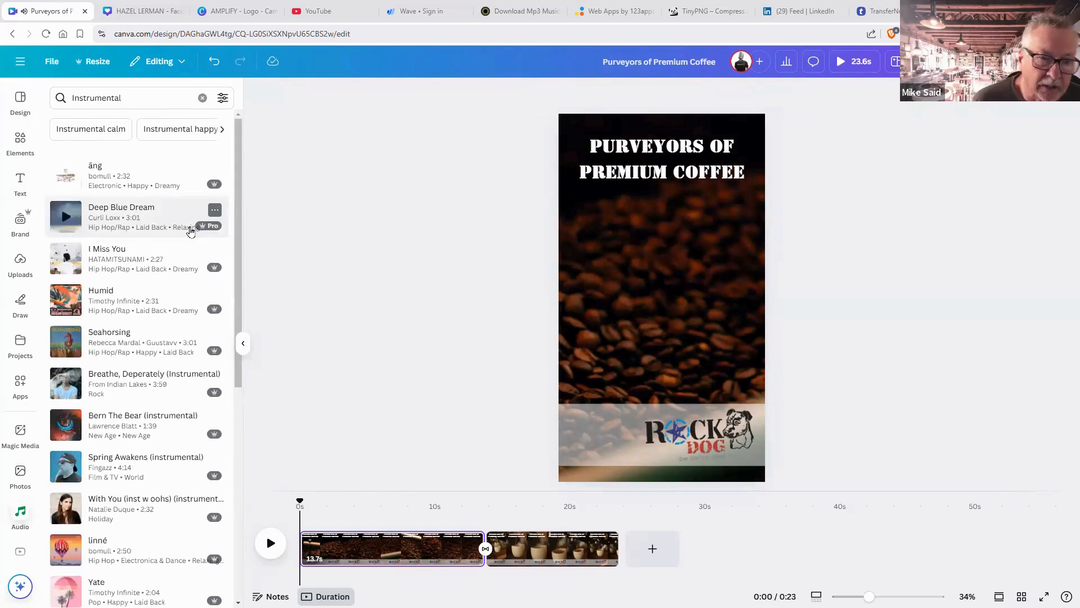
left_click_drag(65, 213, 310, 574)
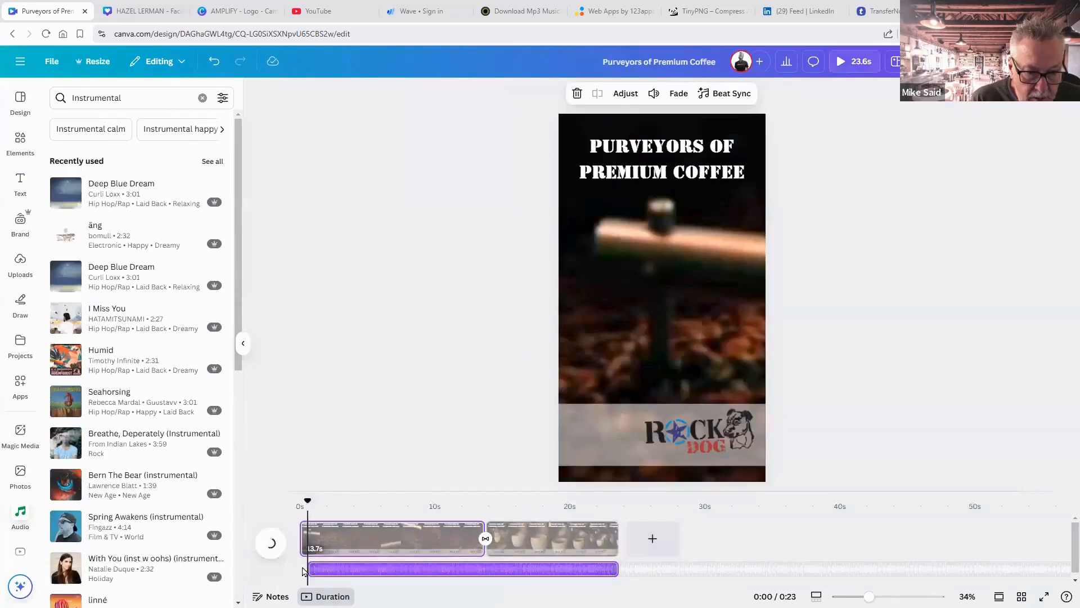
Align the Deep Blue Dream track to 0 seconds, set a 1.3s fade-in, and play the video.
left_click_drag(308, 569, 296, 567)
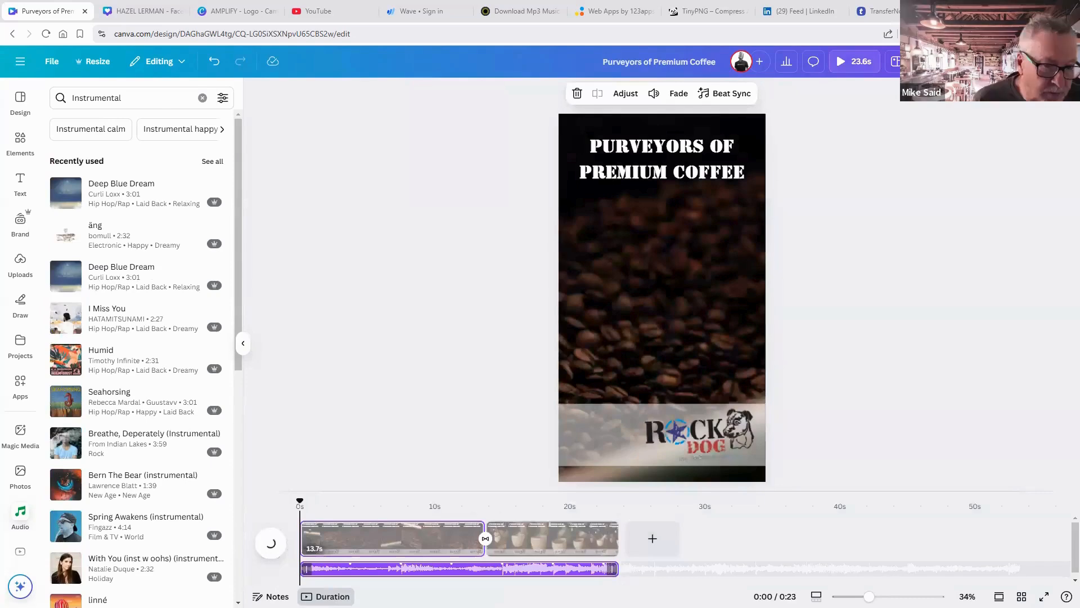
left_click(606, 570)
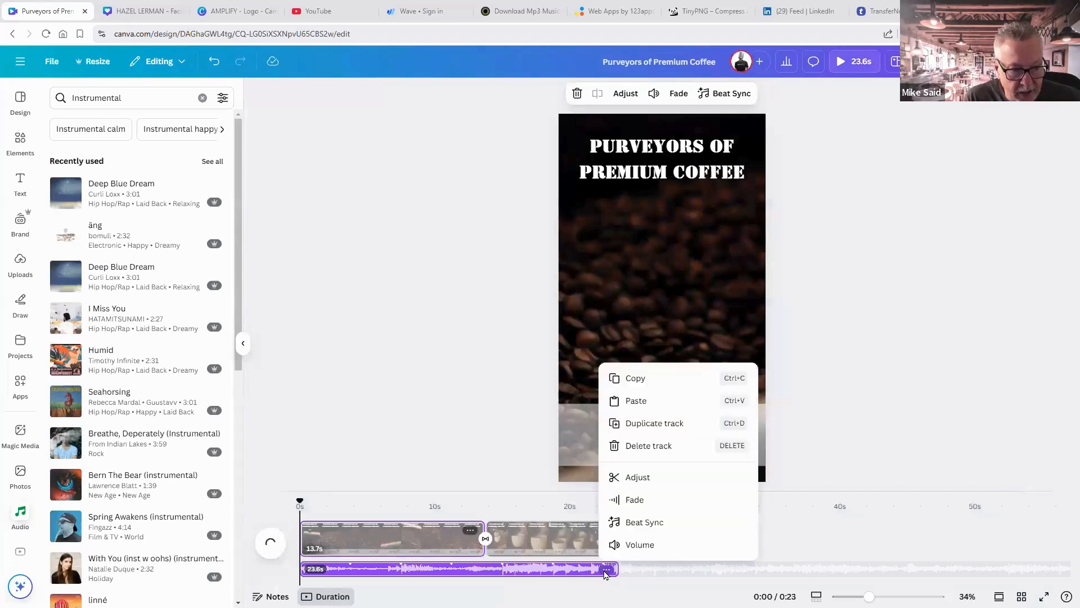
left_click(640, 503)
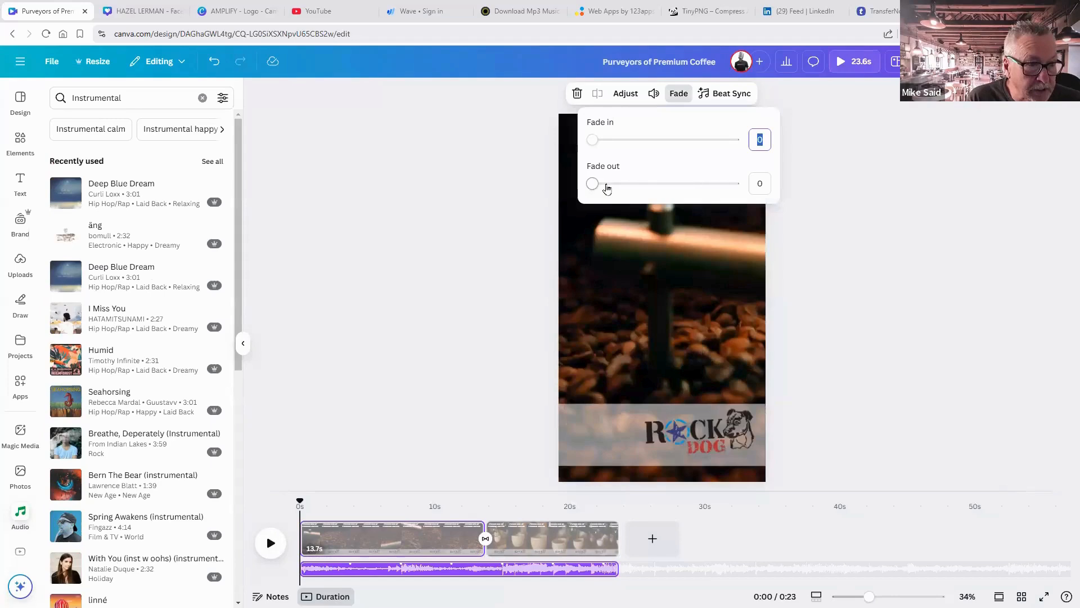
left_click_drag(607, 189, 704, 185)
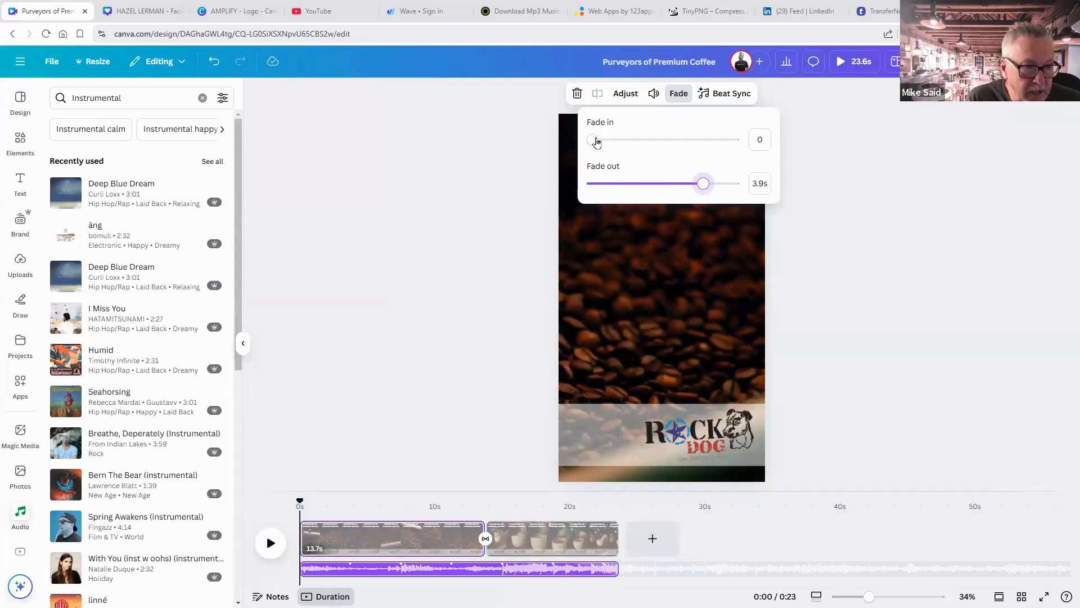
left_click(629, 141)
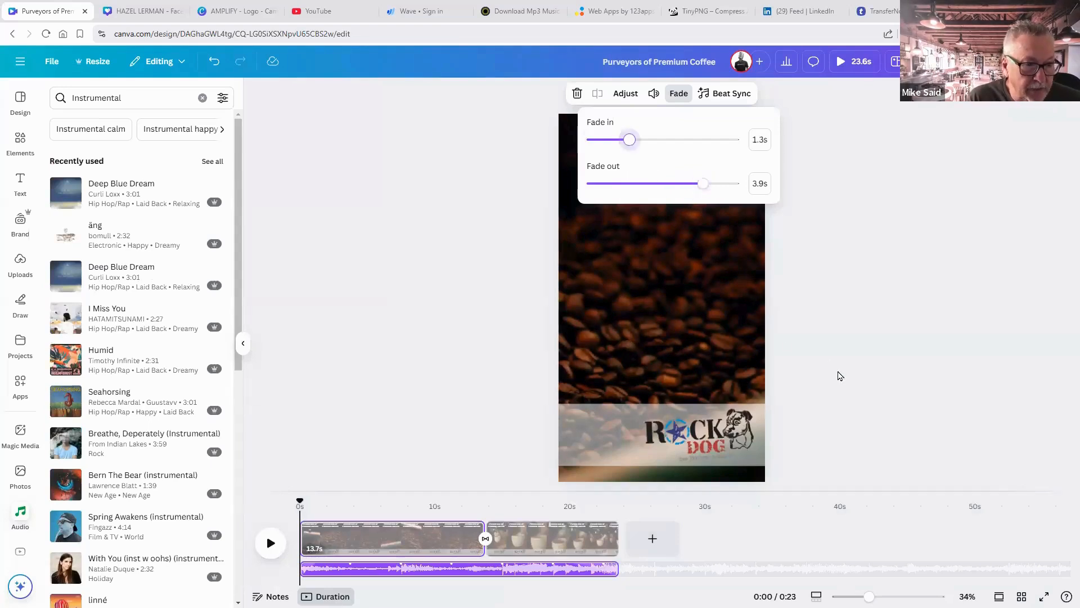
left_click(269, 542)
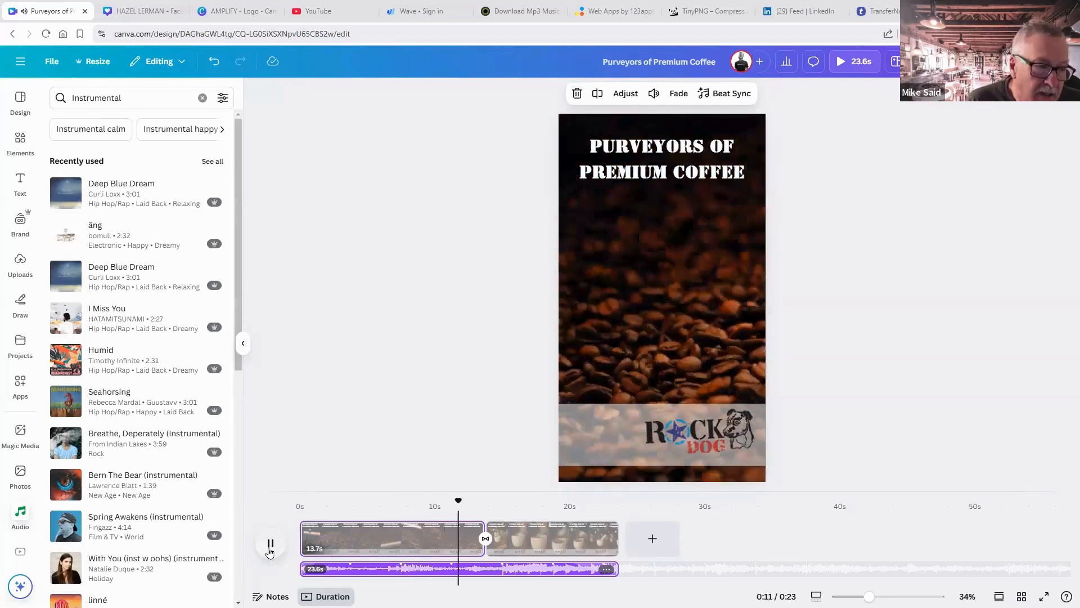
Pause playback, deselect the music track, and drag the playhead back to 0:00.
left_click(270, 544)
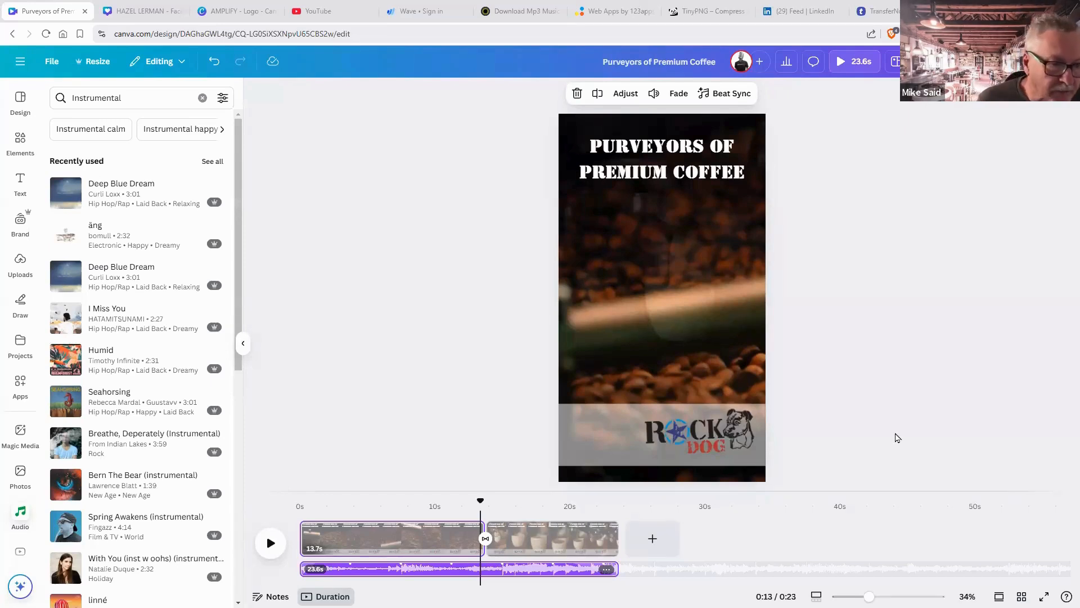
left_click(507, 521)
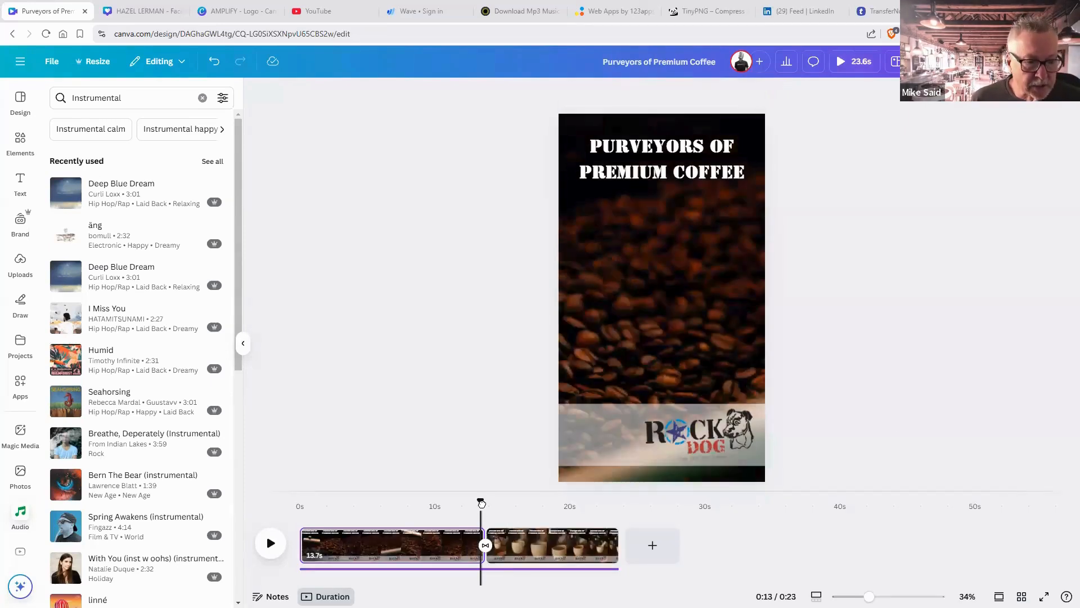
left_click_drag(481, 500, 302, 501)
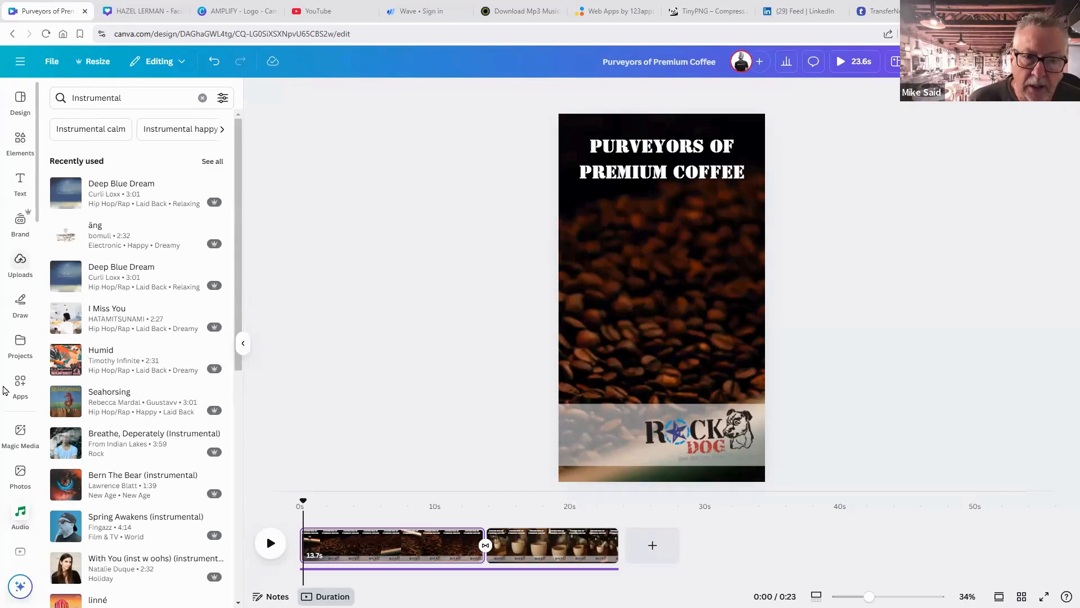
Search Photos for 'coffee bag' and add the kraft and black coffee bags photo.
left_click(20, 472)
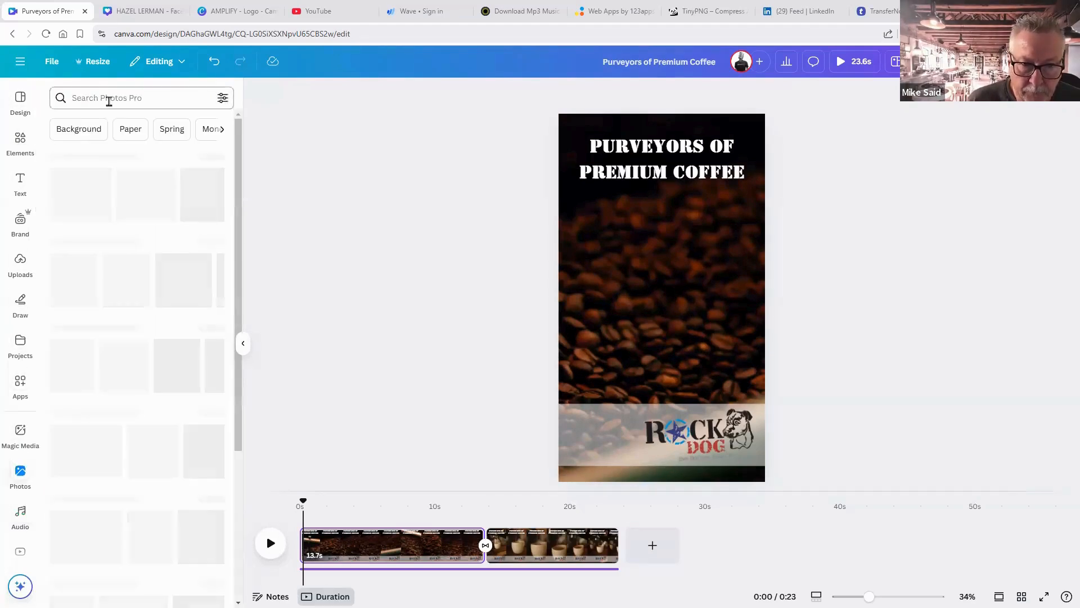
left_click(108, 98)
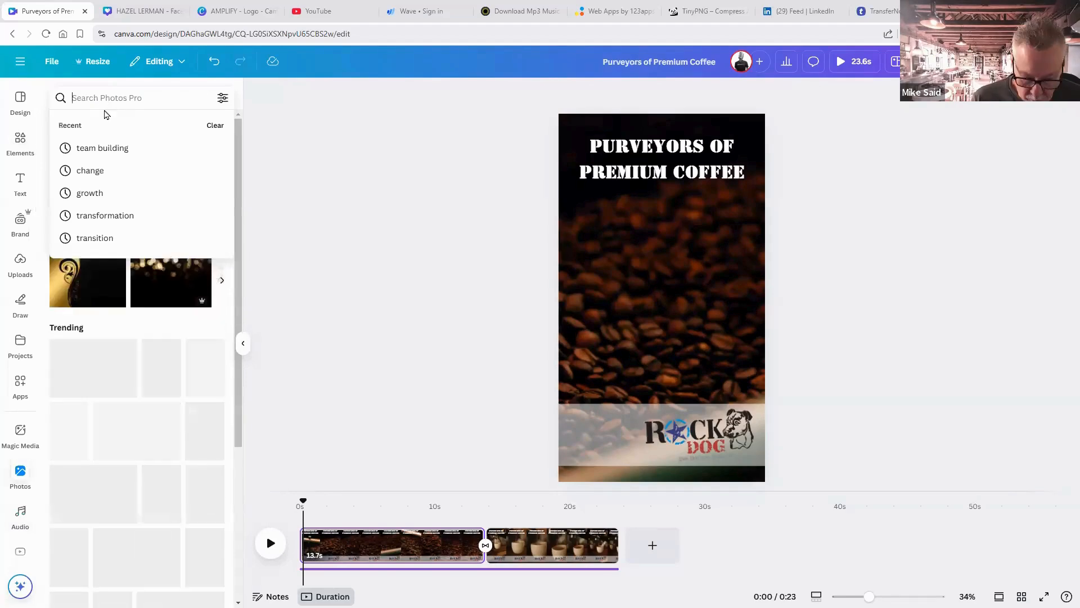
type("coffee bag")
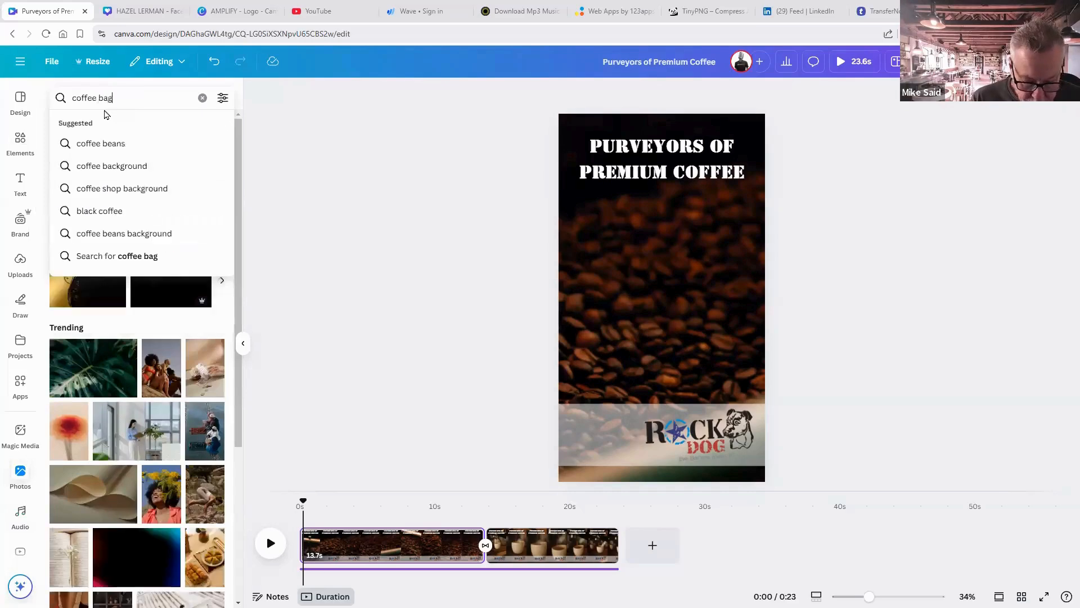
key("Return")
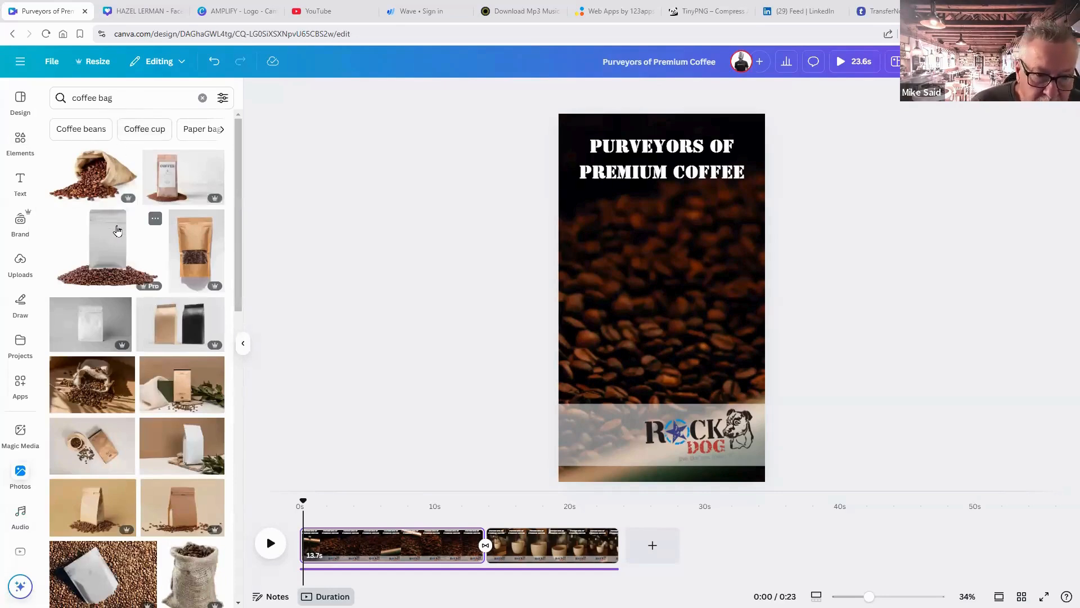
left_click(163, 334)
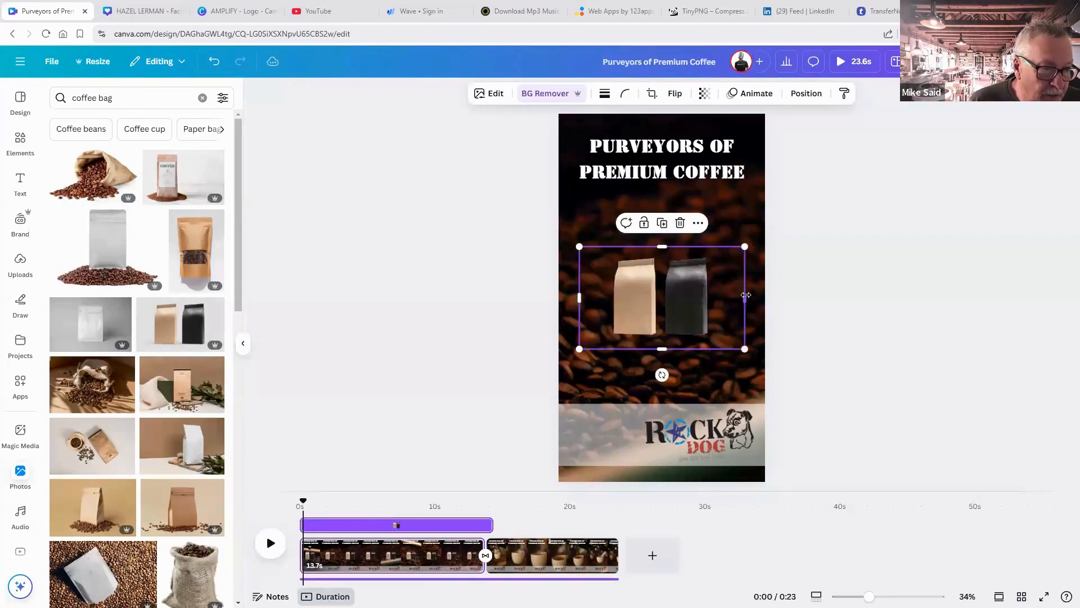
Crop off the black bag, then enlarge and centre the kraft bag below the headline.
left_click_drag(701, 292, 659, 293)
left_click_drag(583, 298, 607, 297)
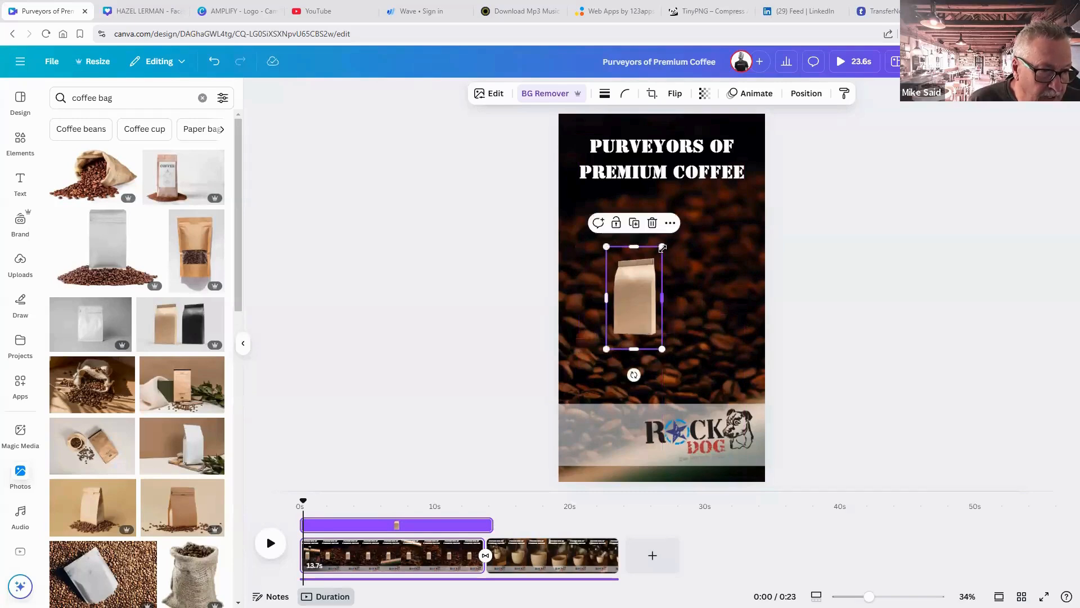
left_click_drag(691, 236, 762, 235)
left_click_drag(664, 259, 676, 285)
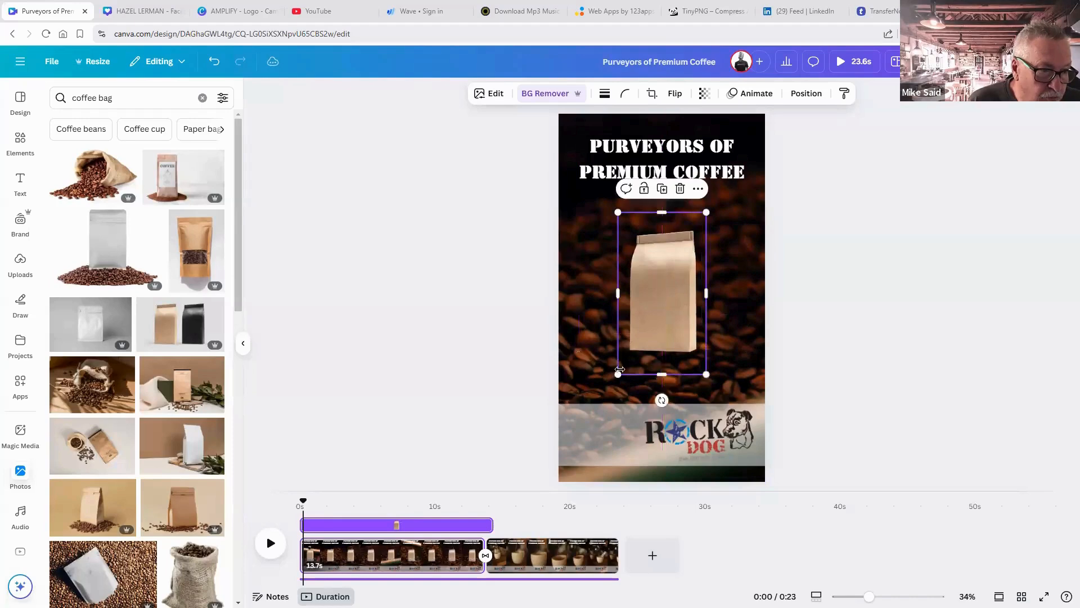
left_click_drag(618, 374, 601, 398)
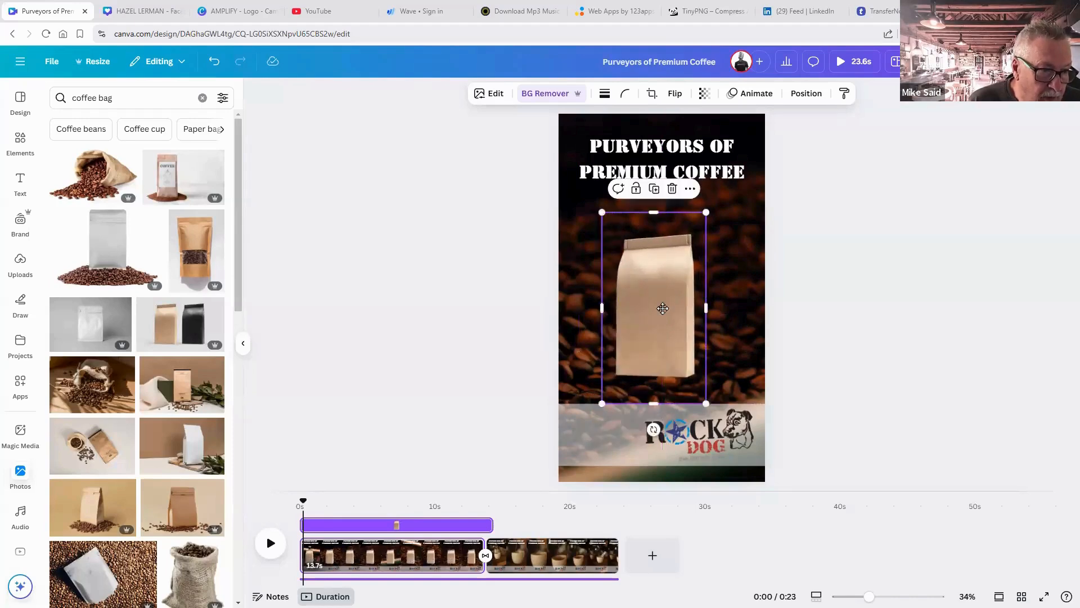
left_click_drag(657, 319, 664, 294)
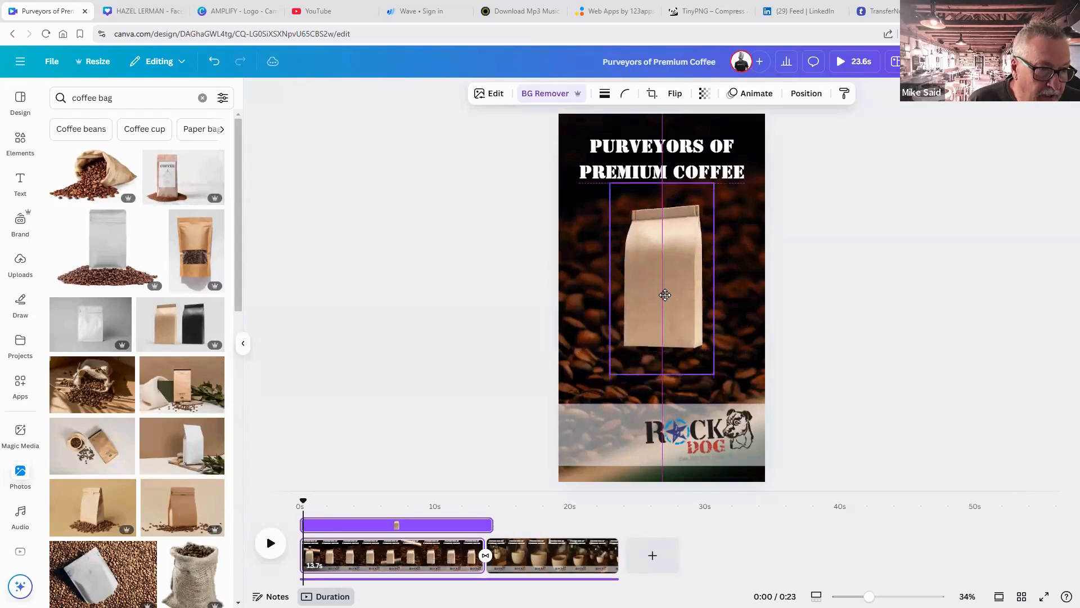
left_click(830, 342)
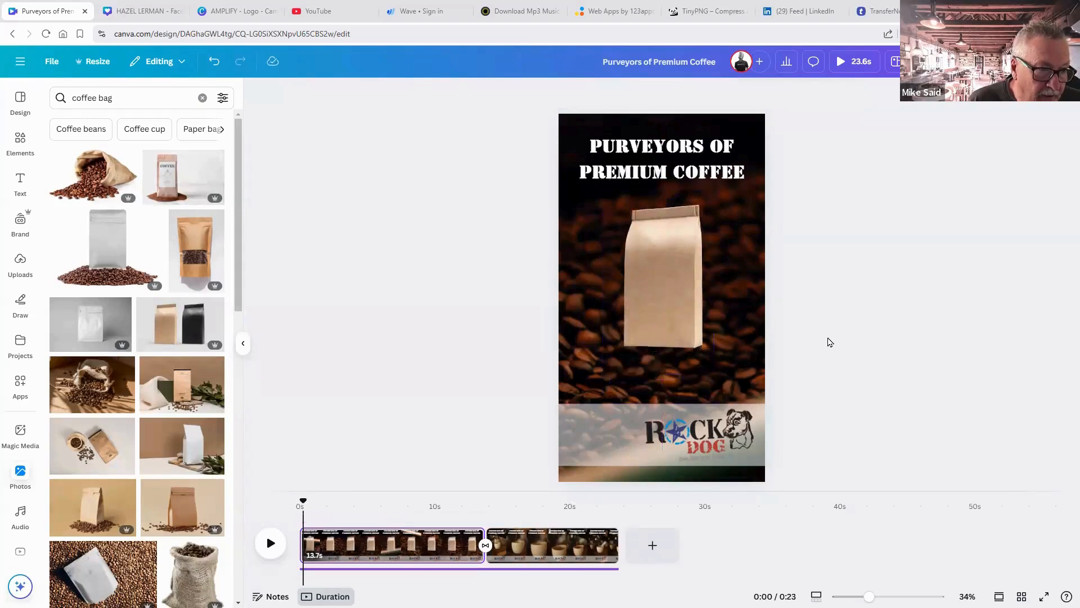
left_click(698, 429)
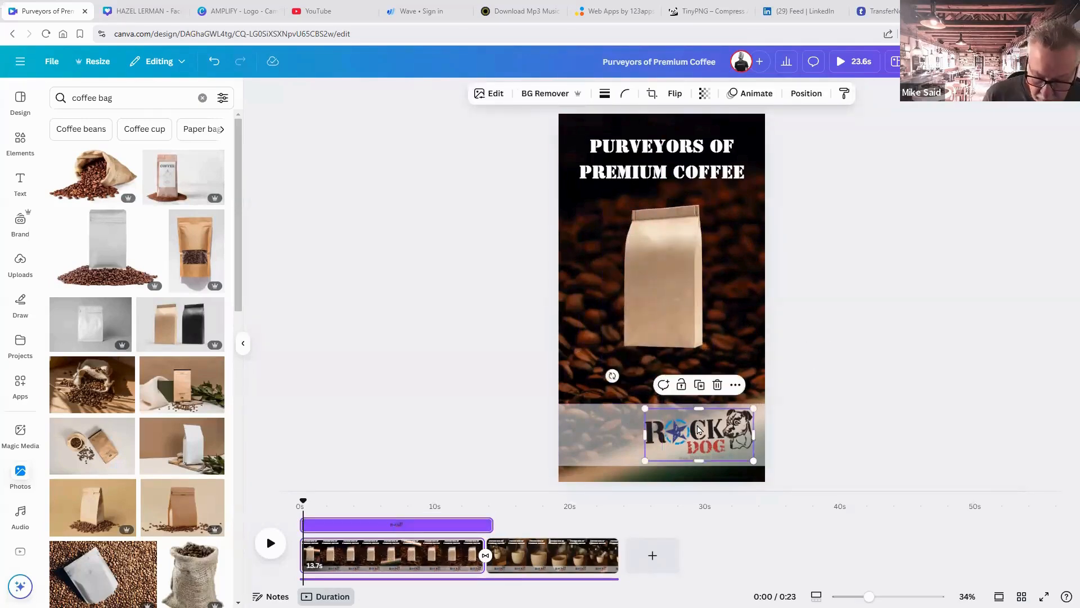
Place a copy of the Rock Dog logo on the bag's front and group it with the bag.
left_click_drag(698, 429, 666, 281)
left_click(795, 322)
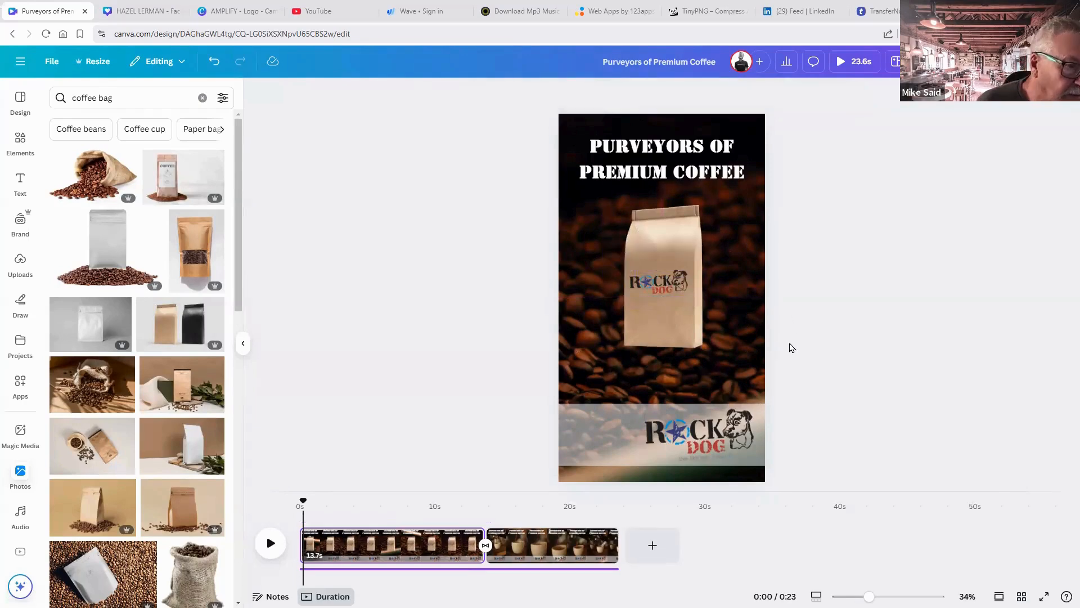
left_click(684, 246)
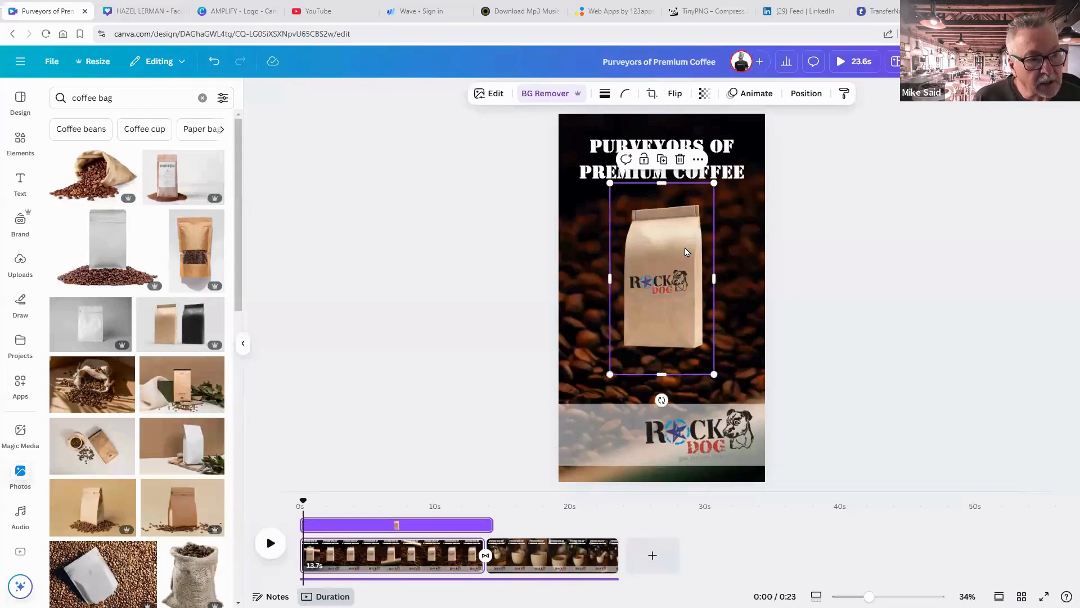
left_click(663, 282, "shift")
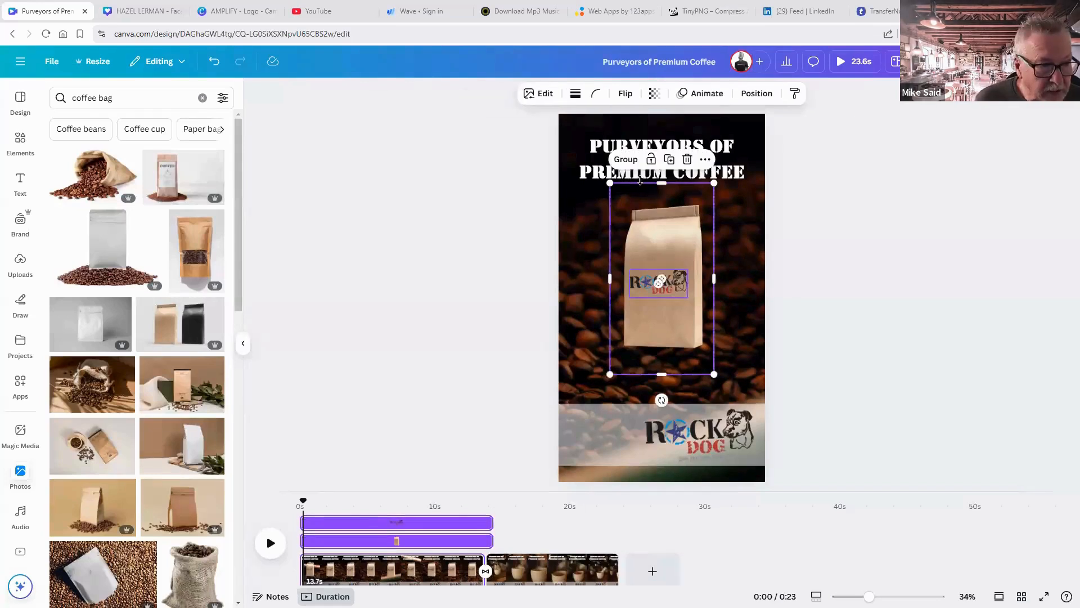
left_click(628, 161)
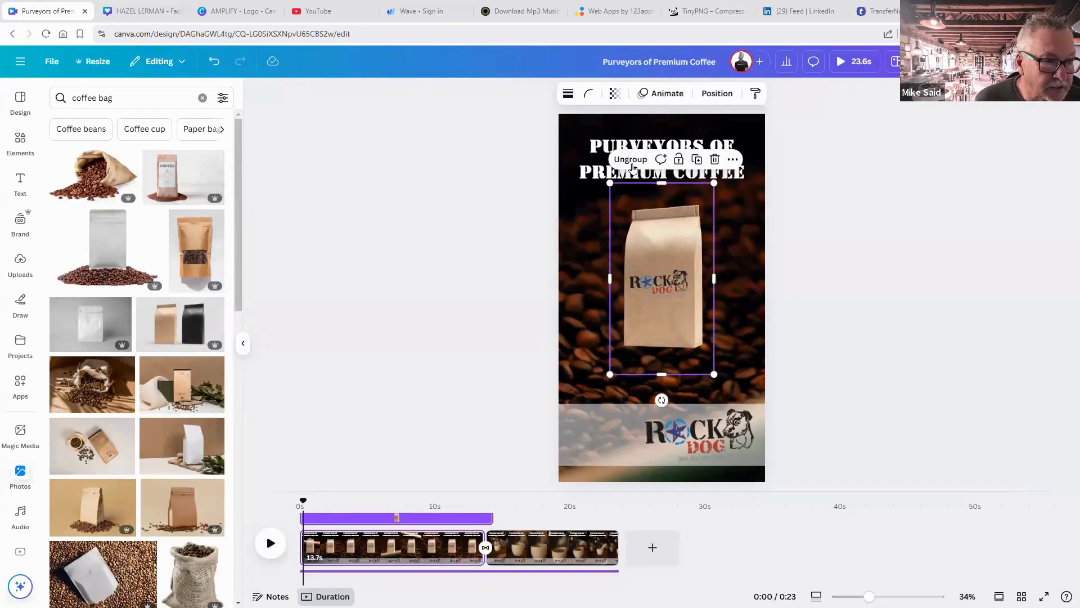
left_click(810, 267)
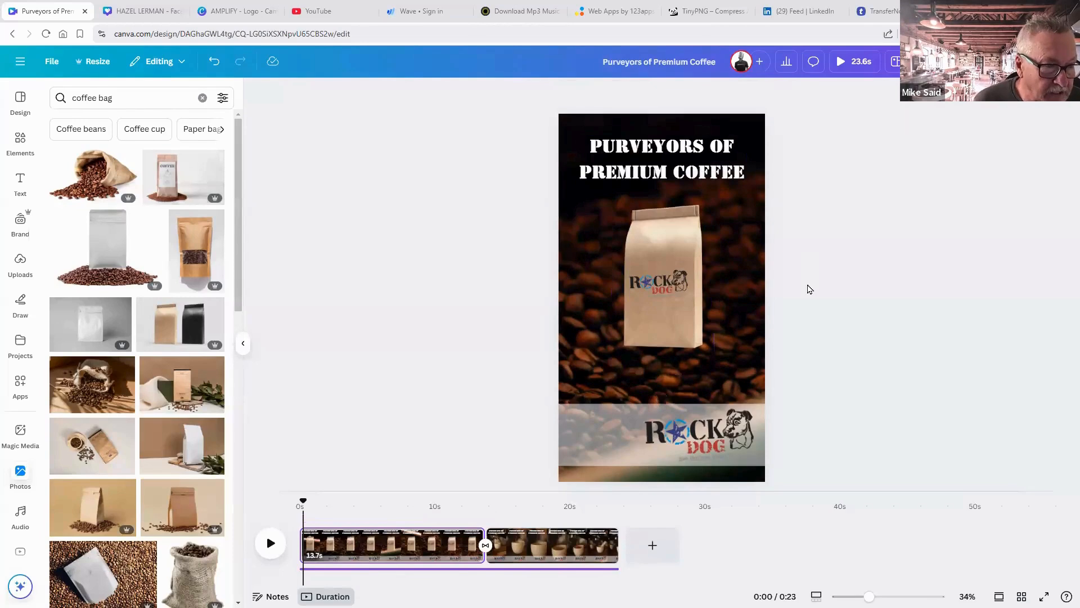
left_click(694, 271)
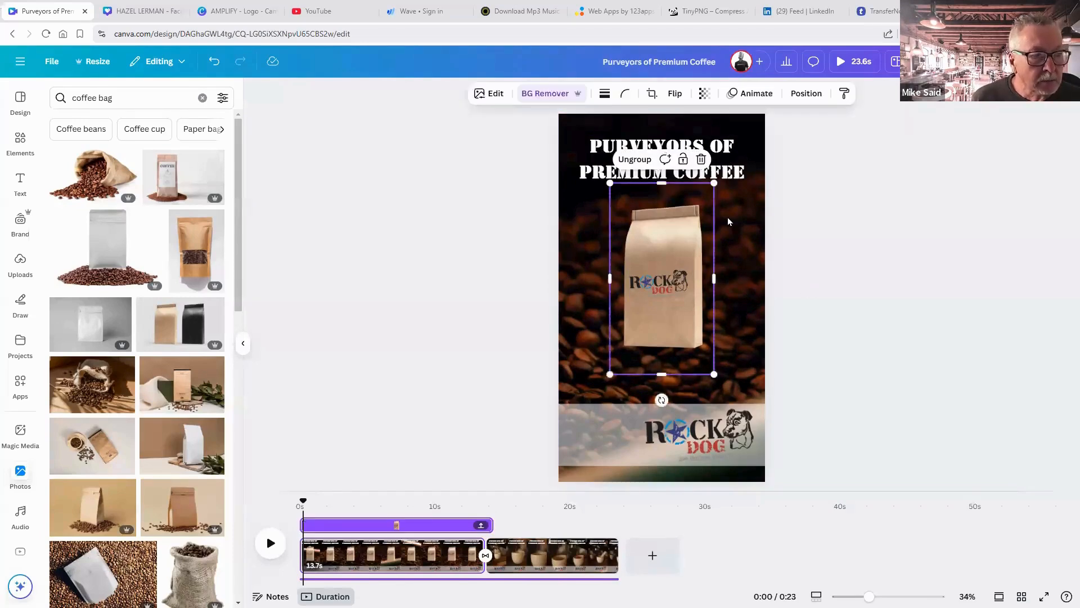
Try Gradient and Pan, then apply the Rise animation to the grouped bag and logo.
left_click(742, 103)
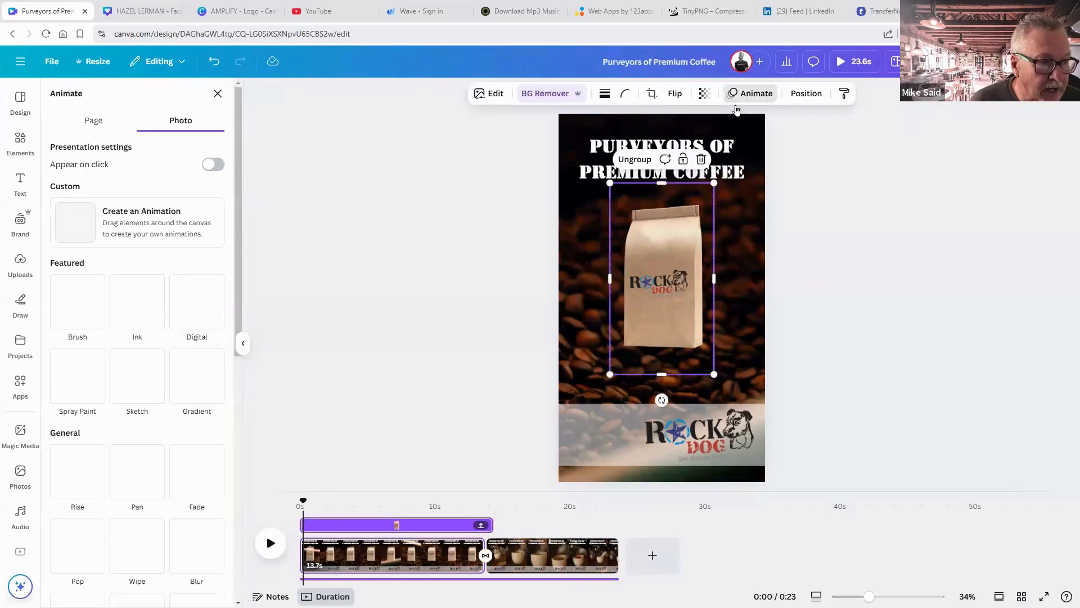
left_click(205, 383)
left_click(138, 477)
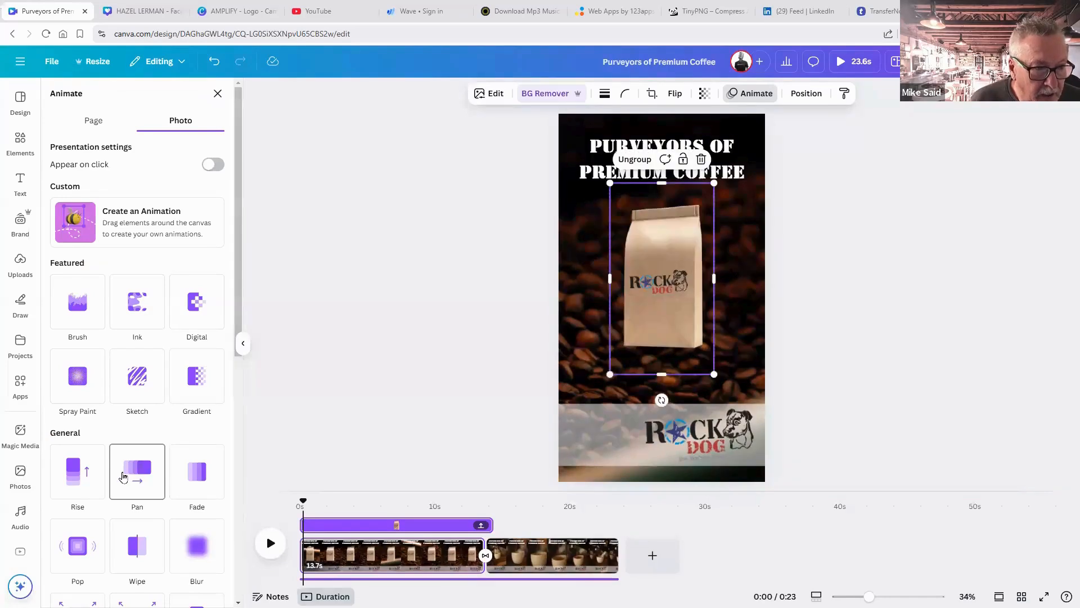
left_click(84, 477)
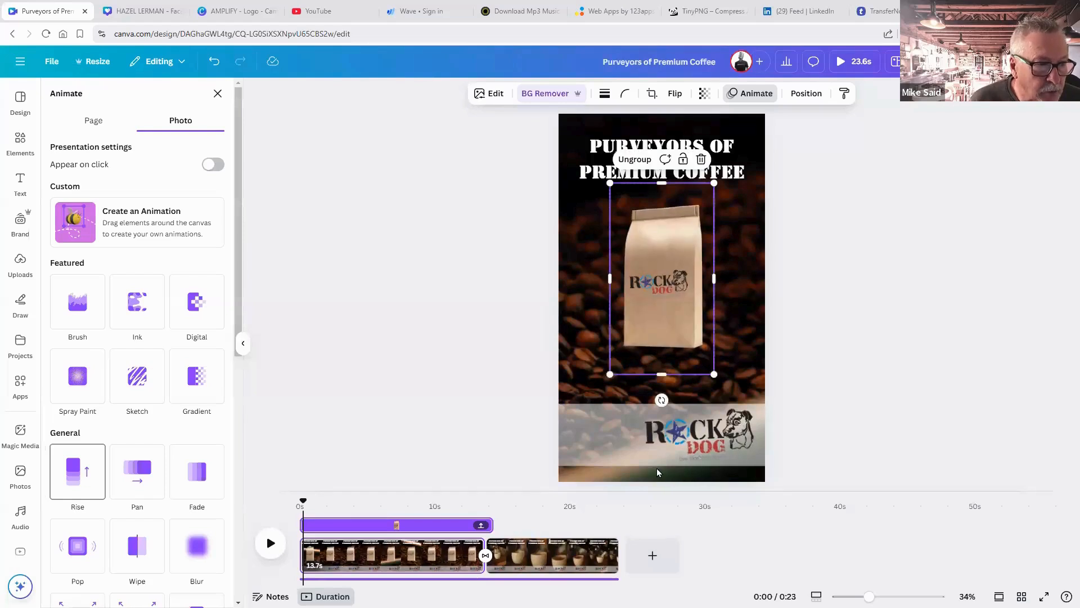
left_click(688, 234)
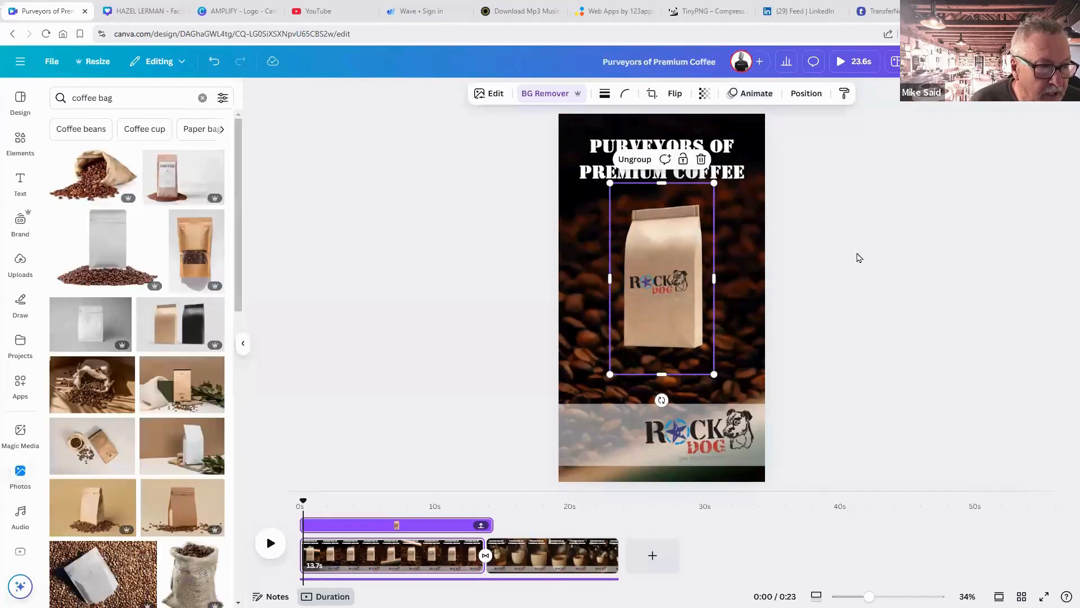
Lock the coffee bag group fully, then unlock it again.
left_click(684, 162)
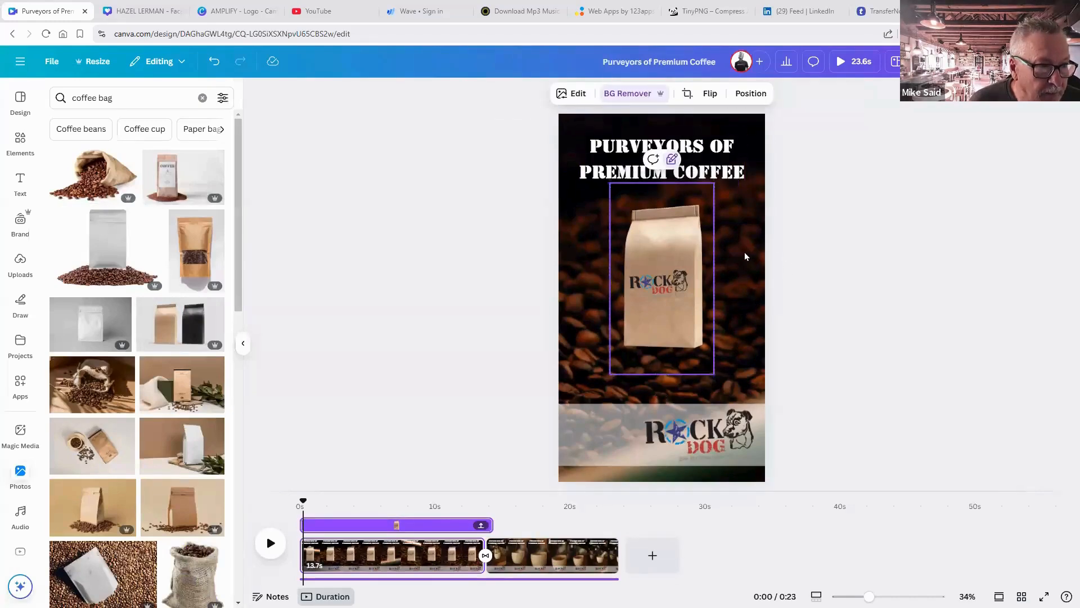
left_click(671, 162)
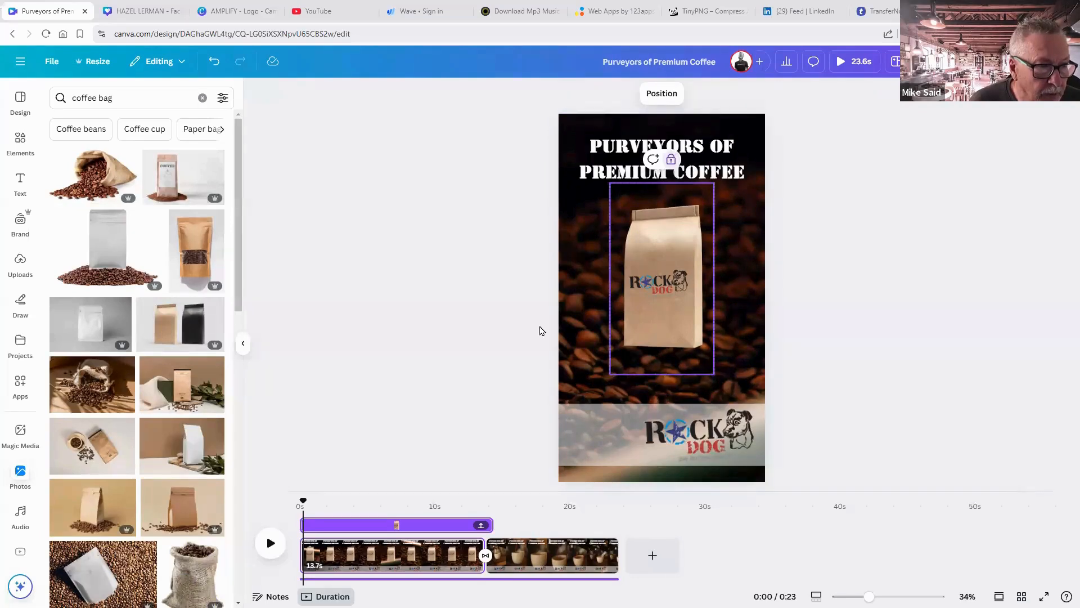
left_click(823, 211)
left_click(668, 267)
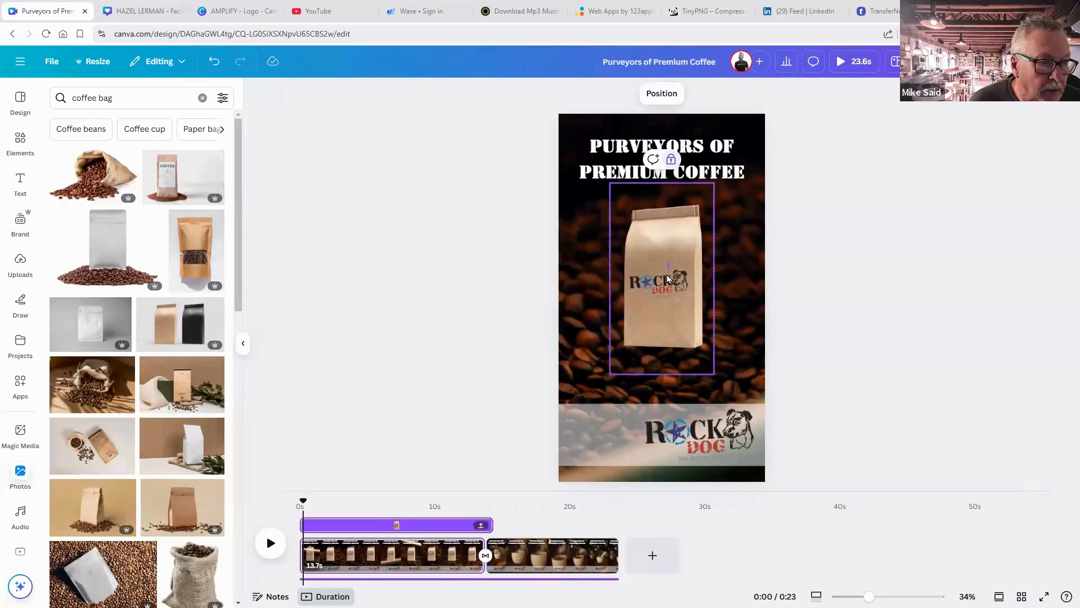
left_click(737, 276)
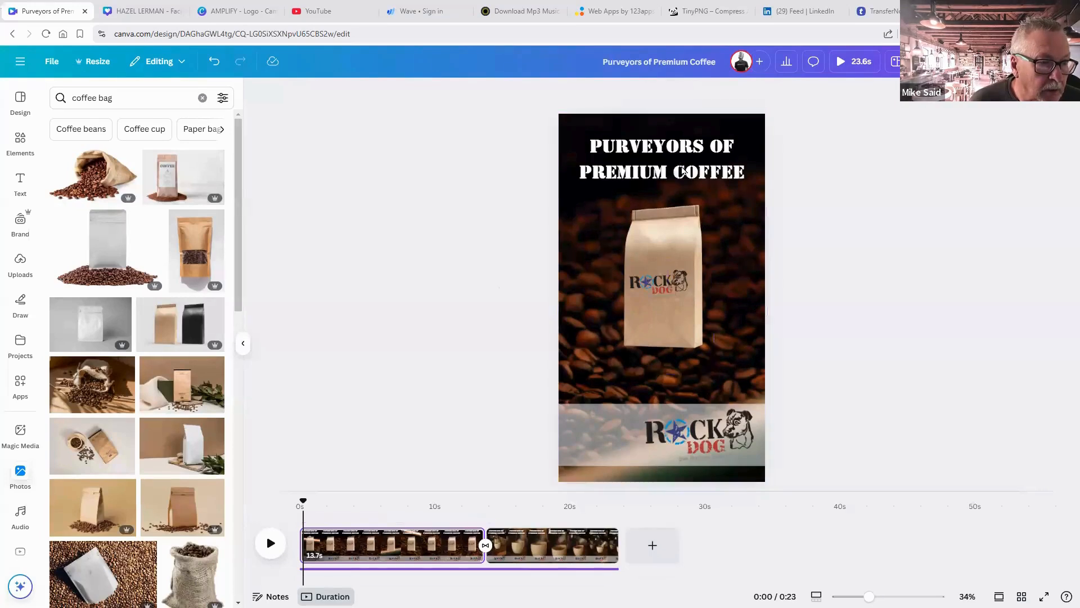
left_click(671, 229)
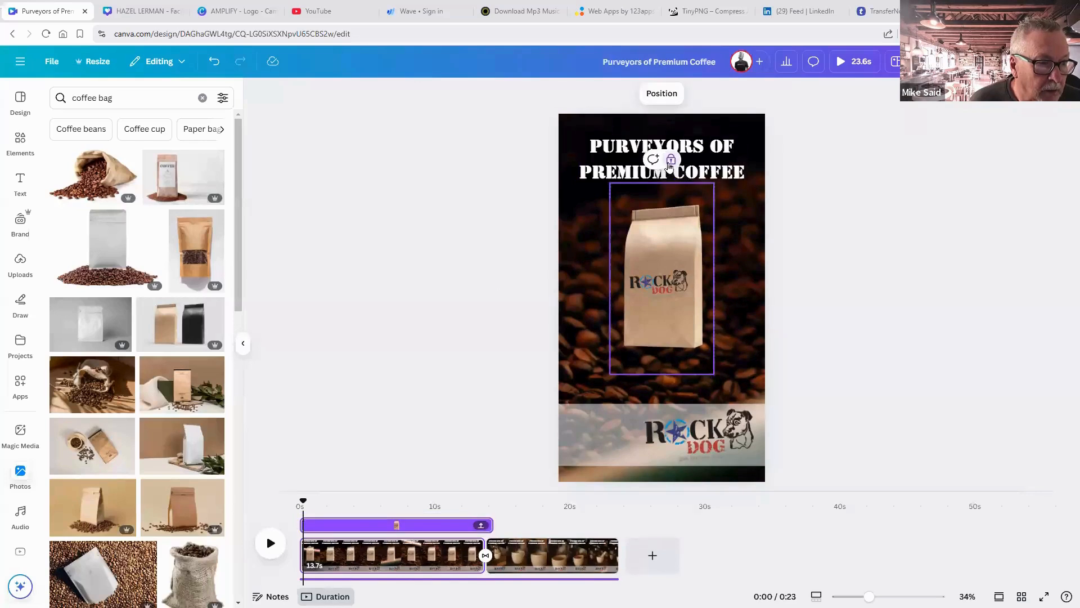
left_click(670, 161)
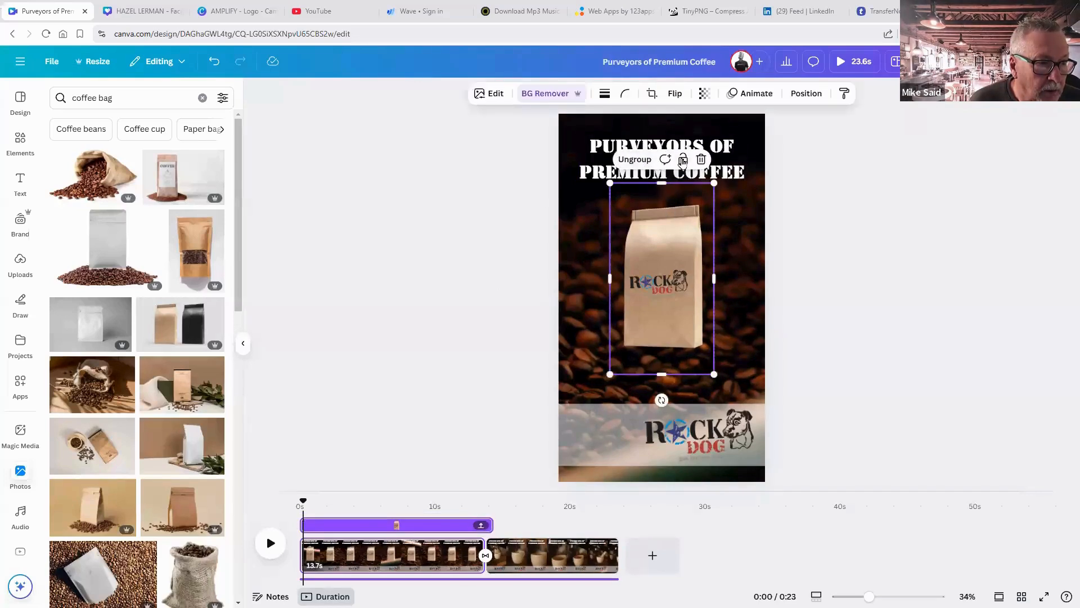
Re-lock the bag group completely, then unlock it so it can be edited.
left_click(682, 161)
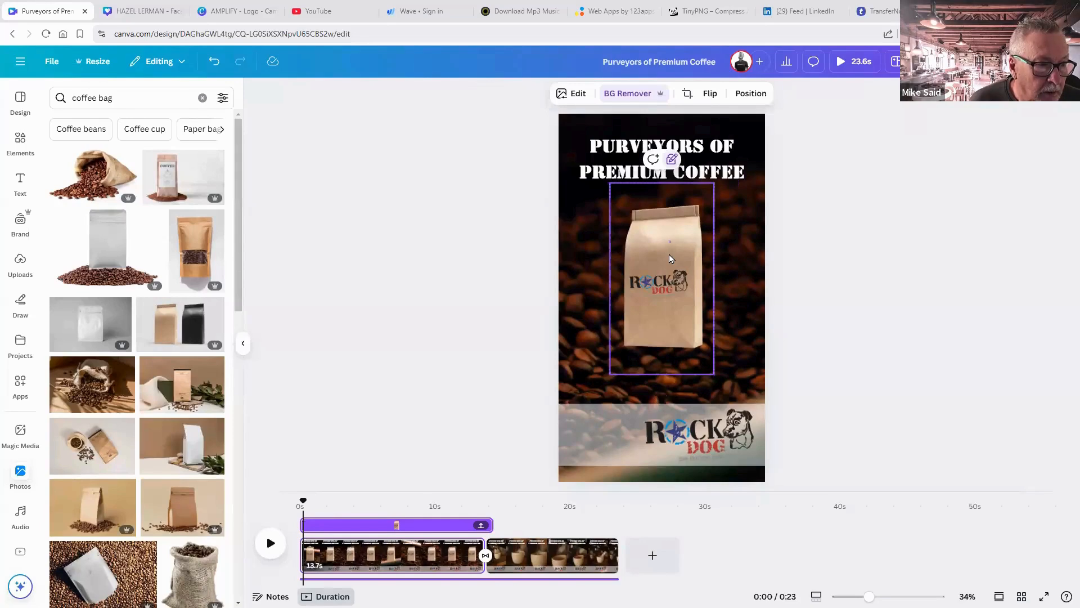
left_click(796, 268)
left_click(690, 273)
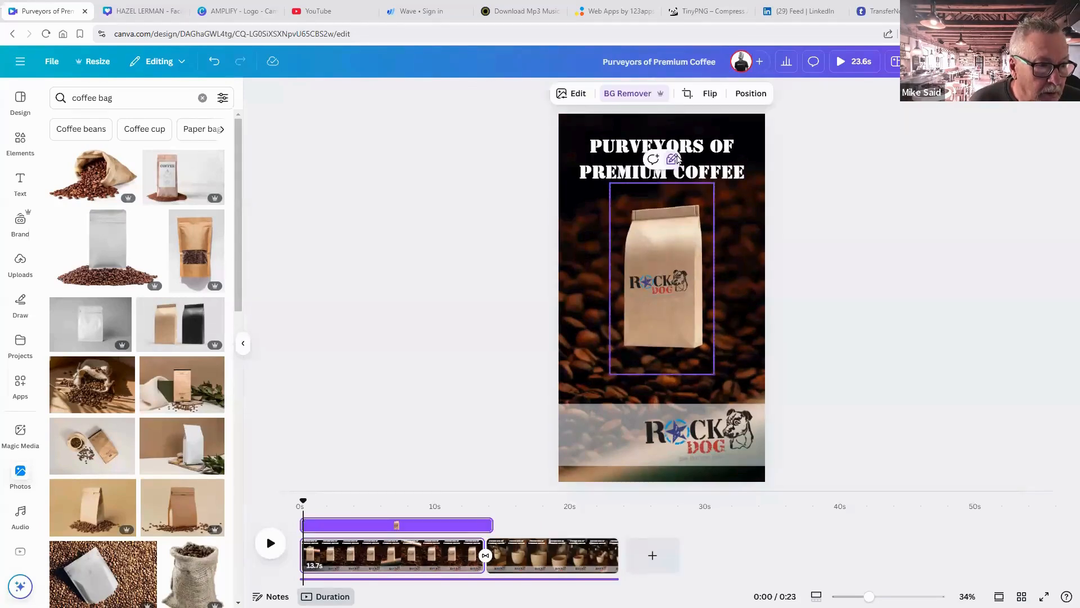
left_click(671, 161)
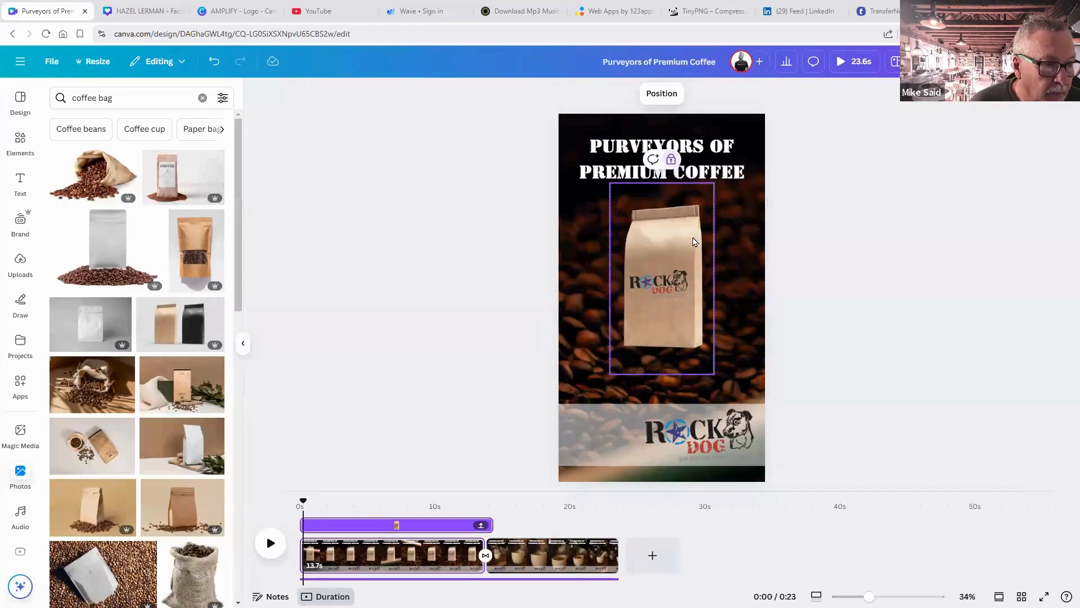
key("Escape")
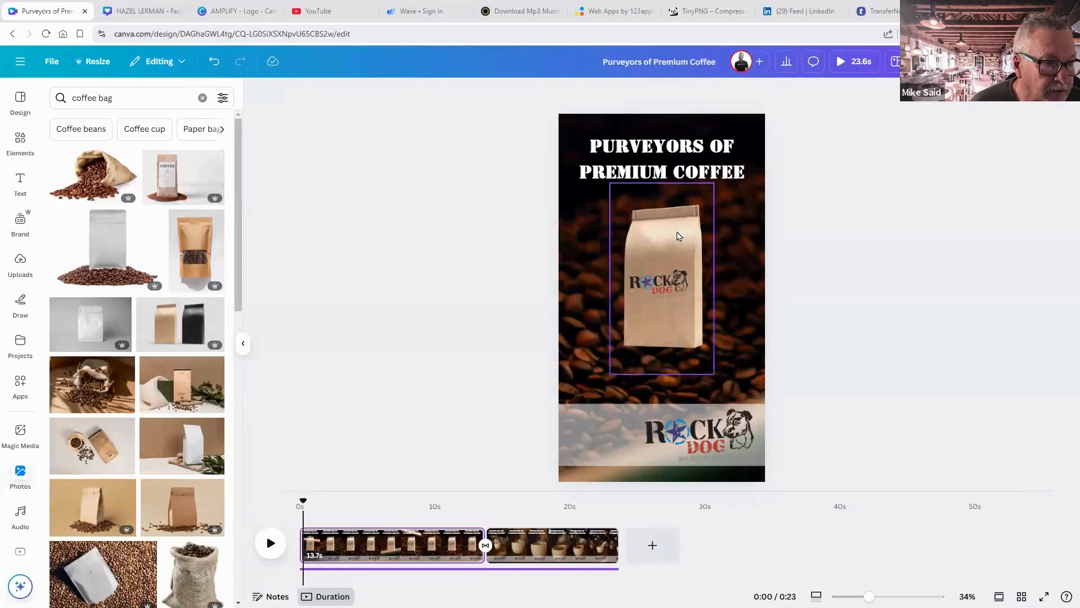
left_click(678, 221)
left_click(671, 162)
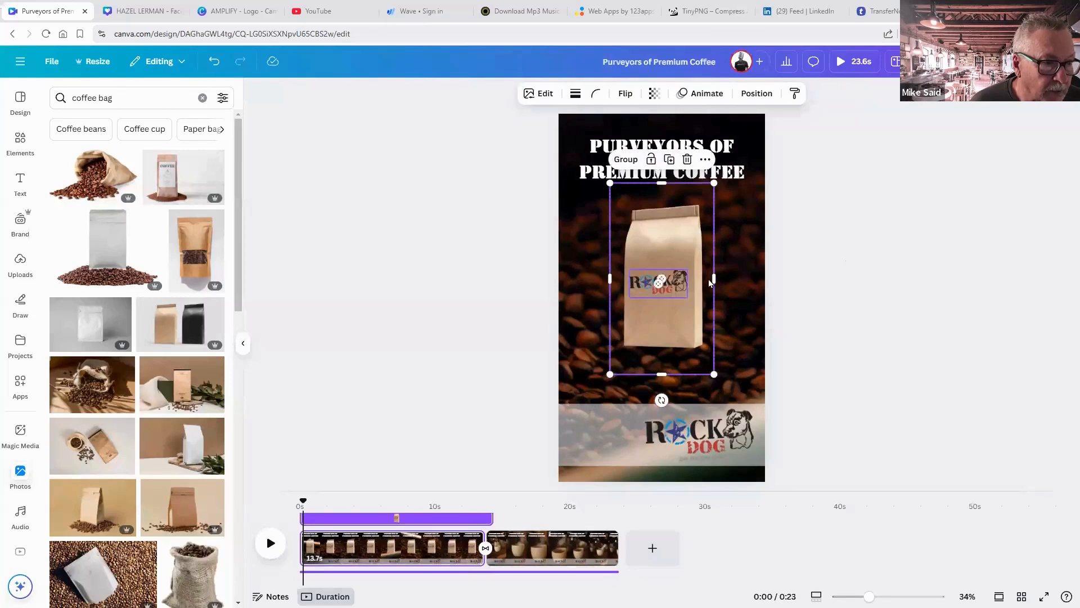
Delete the small Rock Dog logo from the coffee bag.
left_click(834, 269)
left_click(684, 286)
key("Delete")
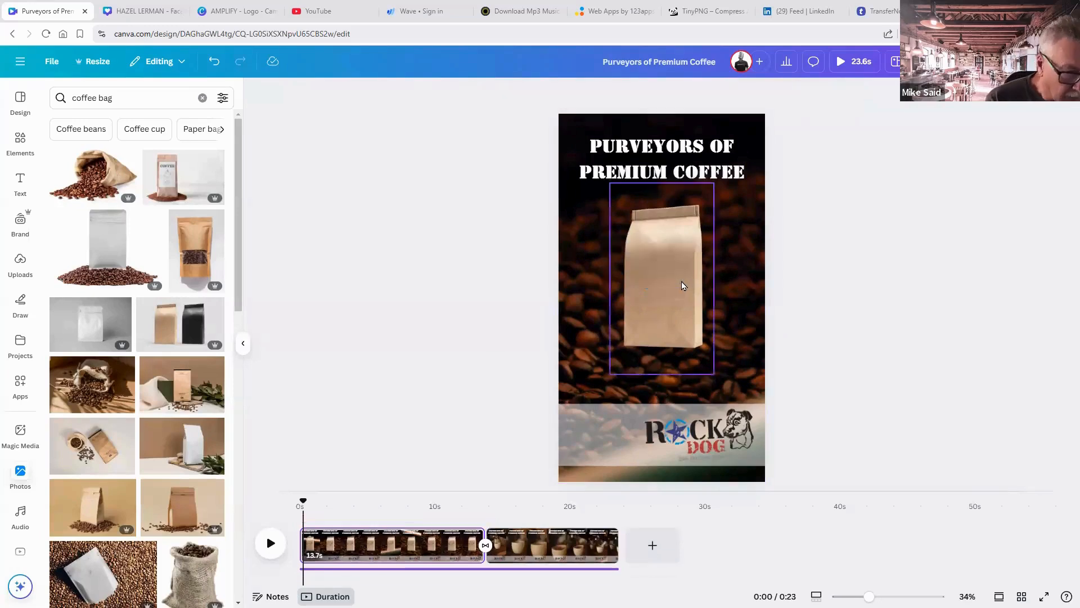
Enlarge the plain kraft bag photo to reach the logo band and centre it horizontally.
left_click(682, 285)
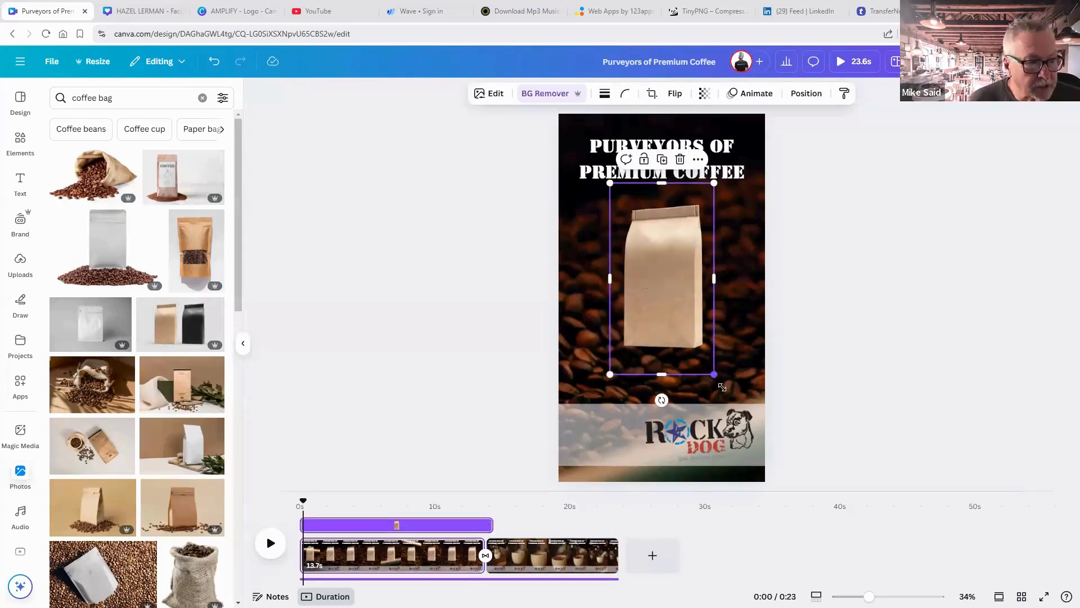
left_click_drag(713, 375, 730, 403)
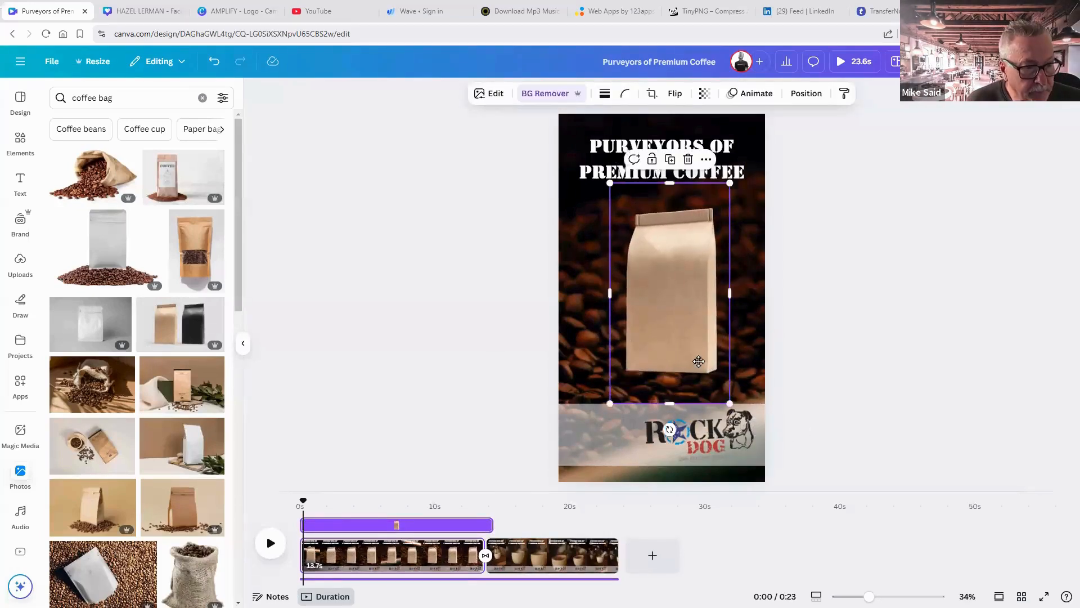
left_click_drag(704, 363, 696, 361)
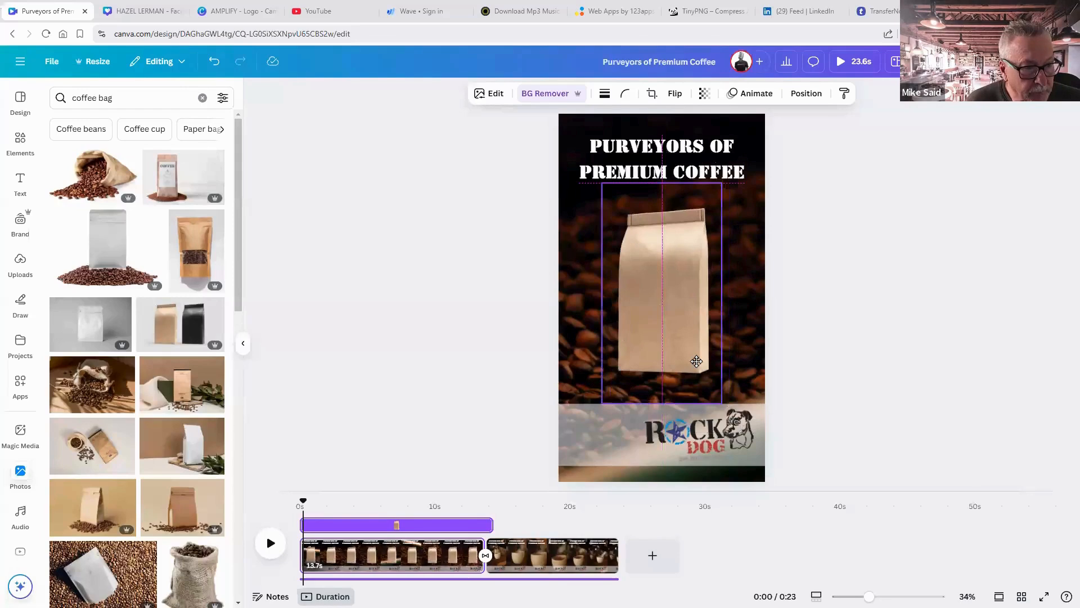
left_click(810, 355)
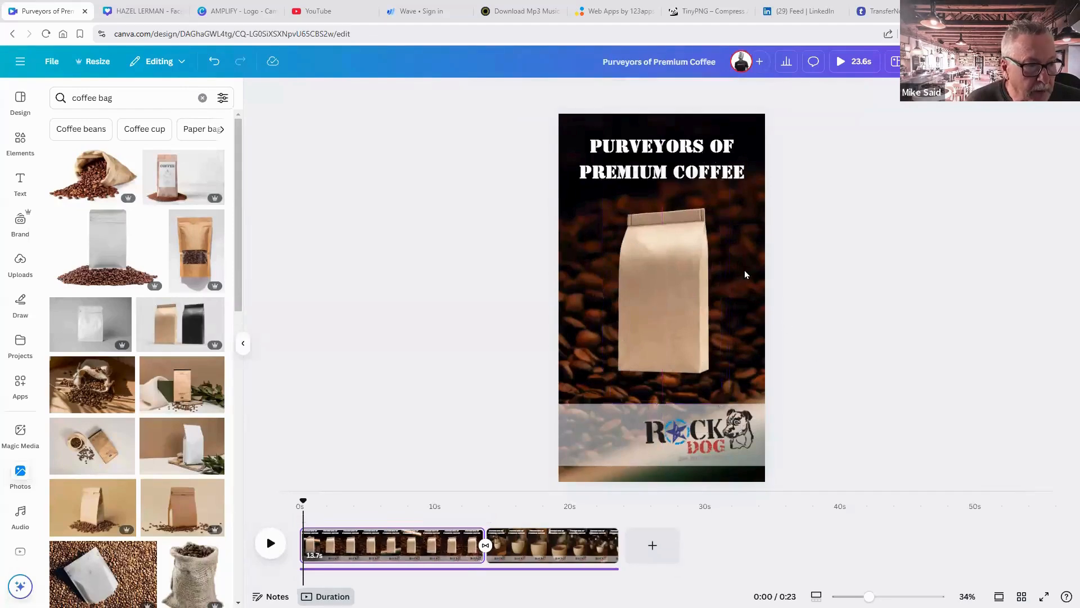
left_click(654, 284)
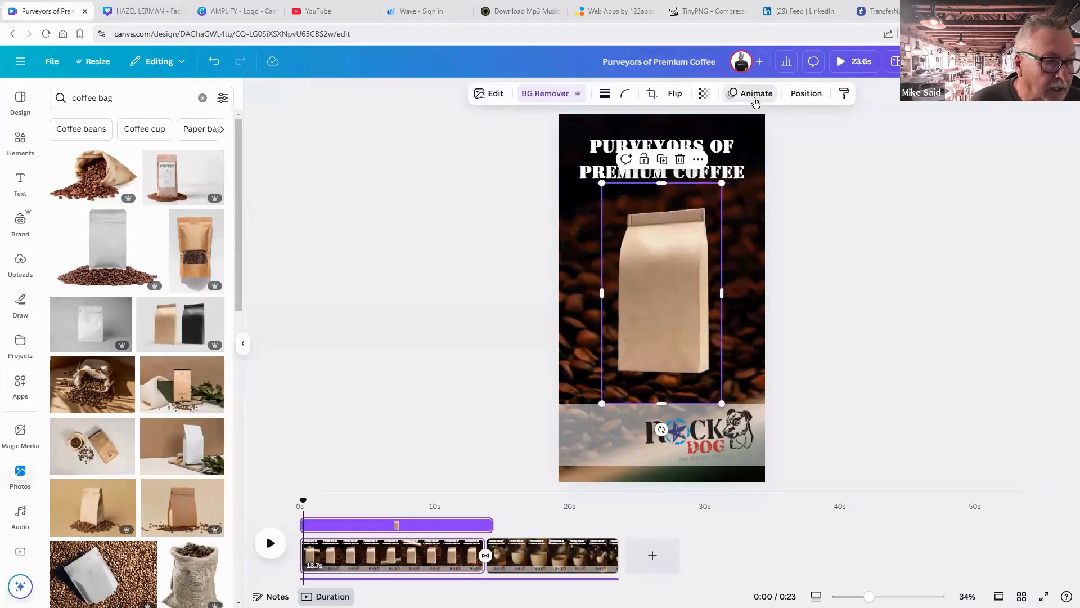
Preview Scrapbook, Stomp, Tumble, Tectonic and Photo Flow animations on the bag.
left_click(750, 93)
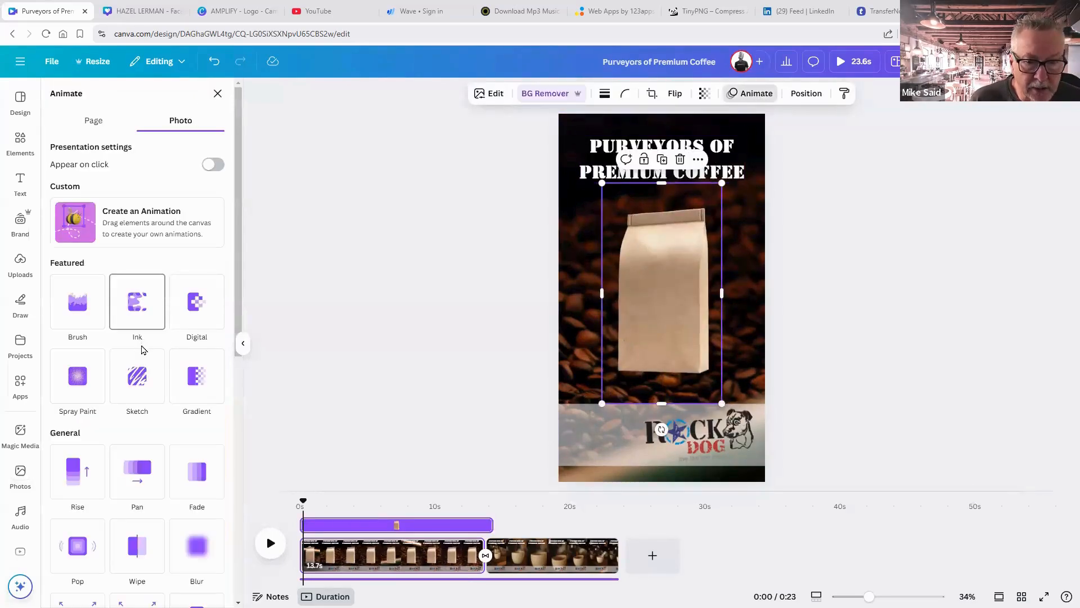
scroll(142, 350, "down", 5)
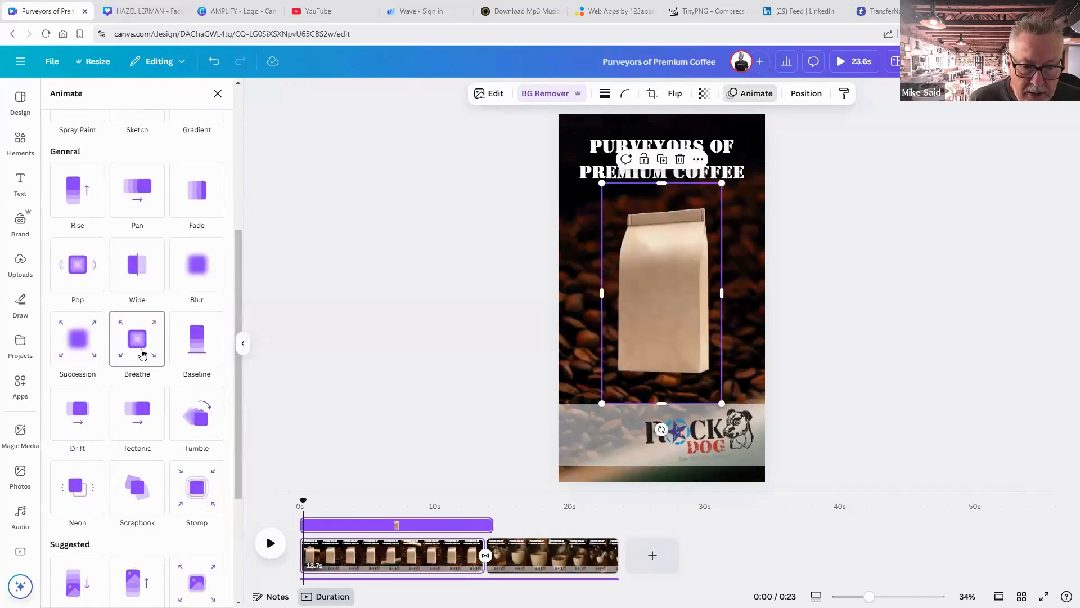
scroll(141, 353, "down", 4)
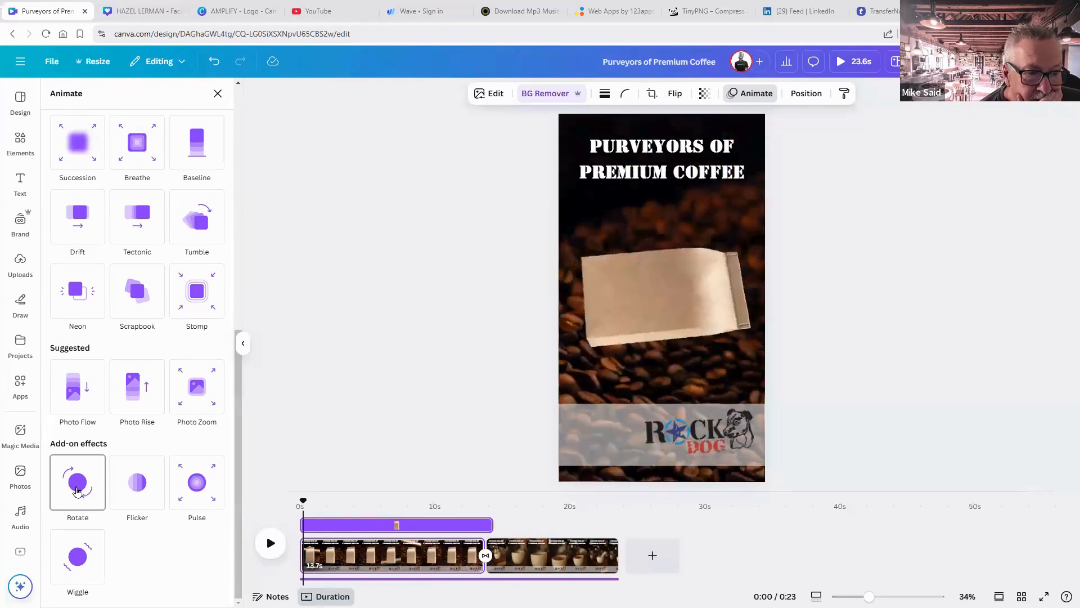
left_click(141, 307)
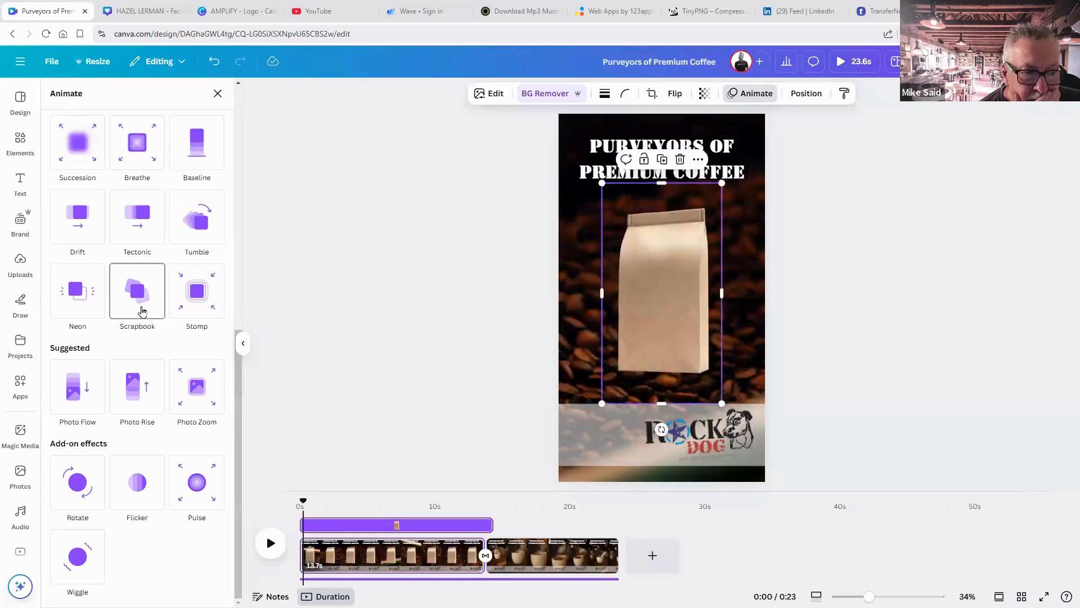
left_click(190, 297)
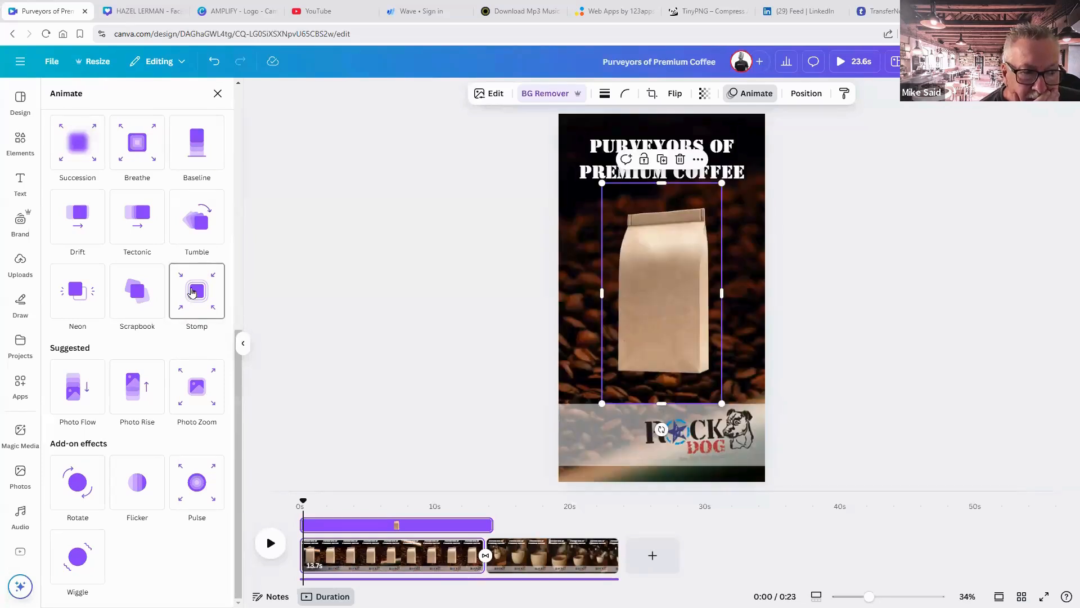
left_click(195, 237)
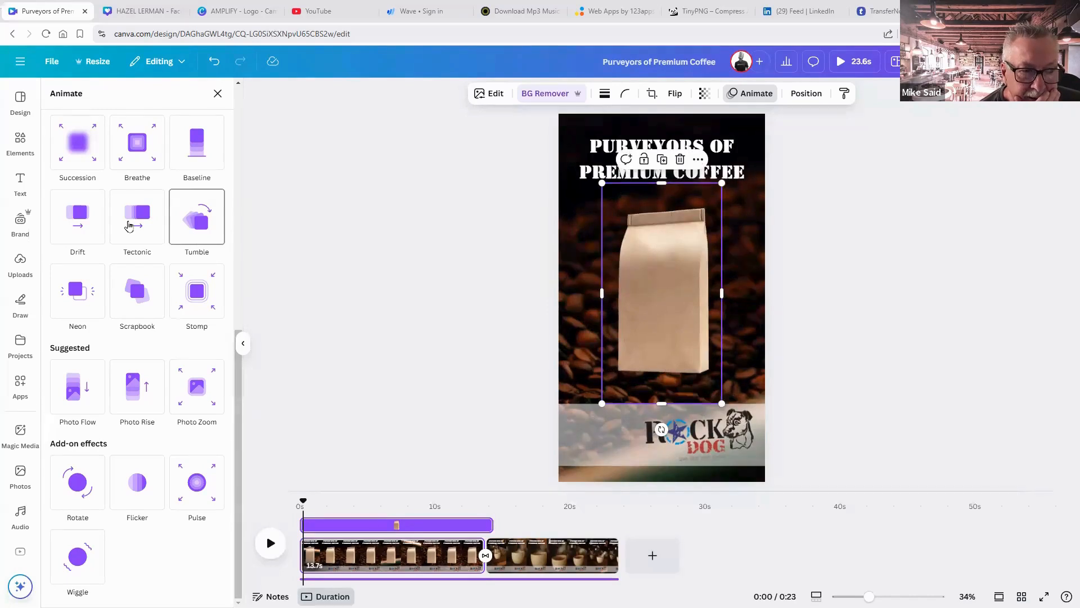
left_click(129, 225)
left_click(101, 376)
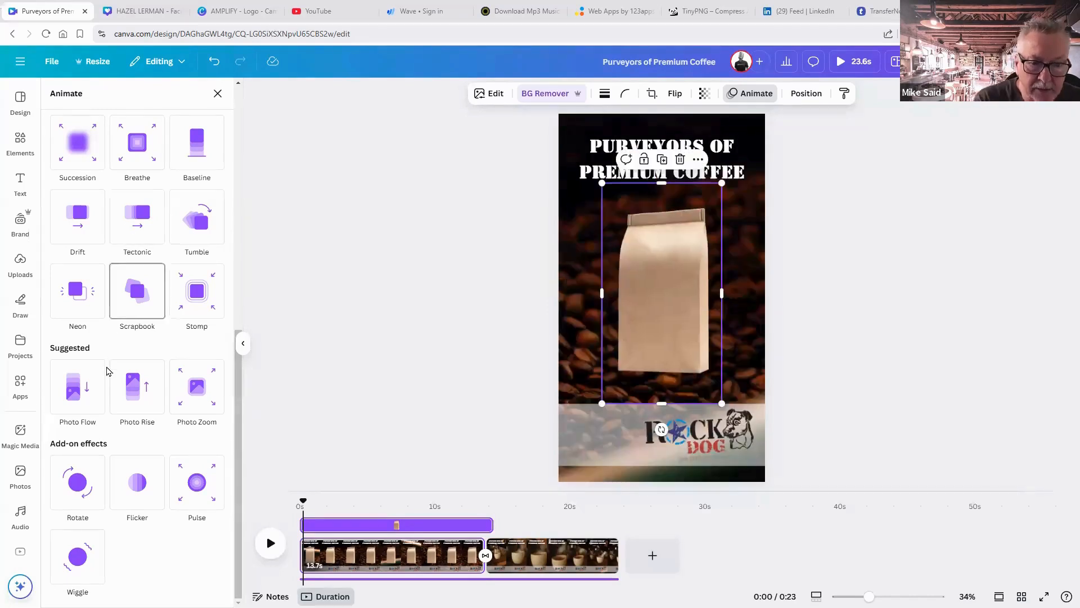
Apply the Rotate add-on effect to the bag and increase its speed.
left_click(78, 470)
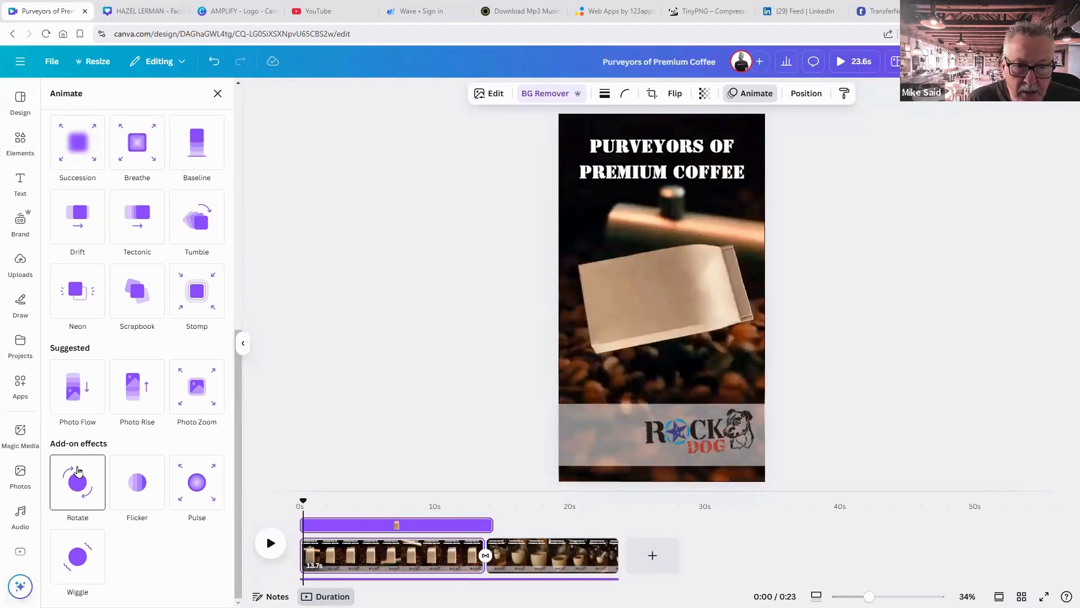
left_click(78, 470)
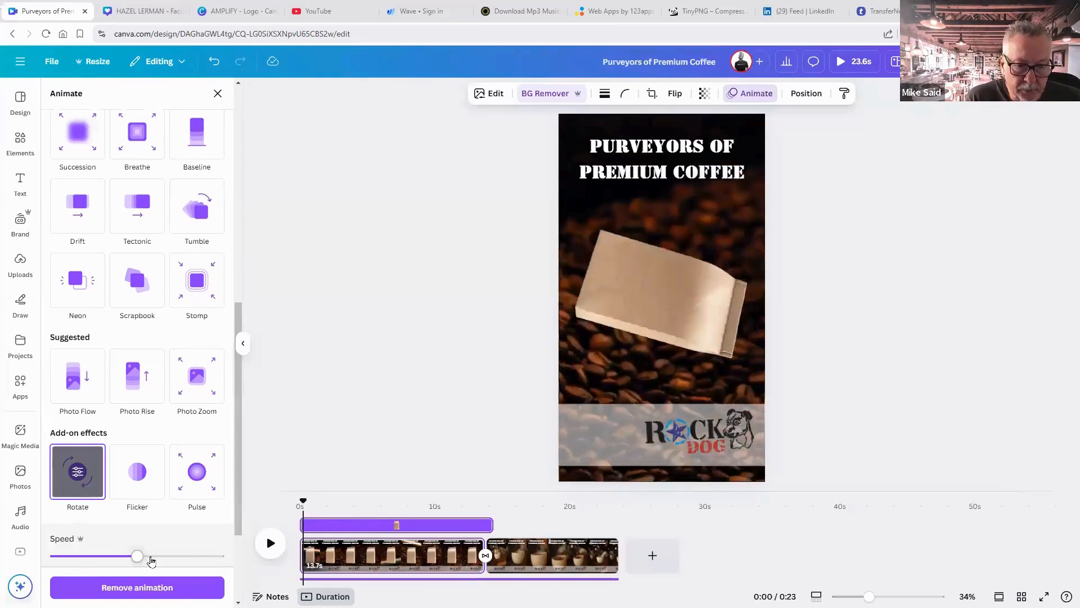
left_click_drag(150, 559, 188, 561)
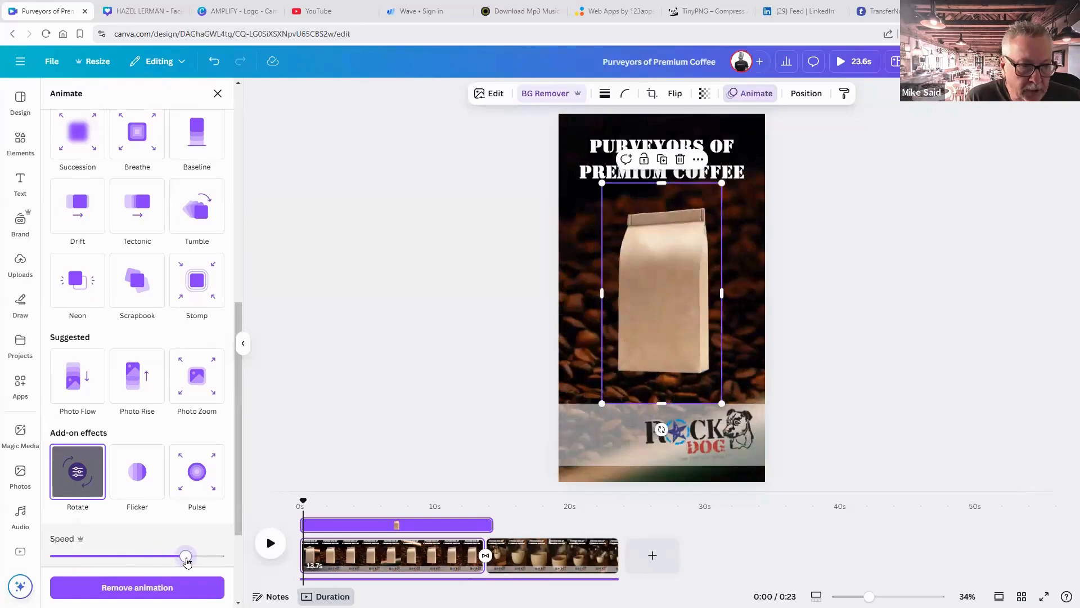
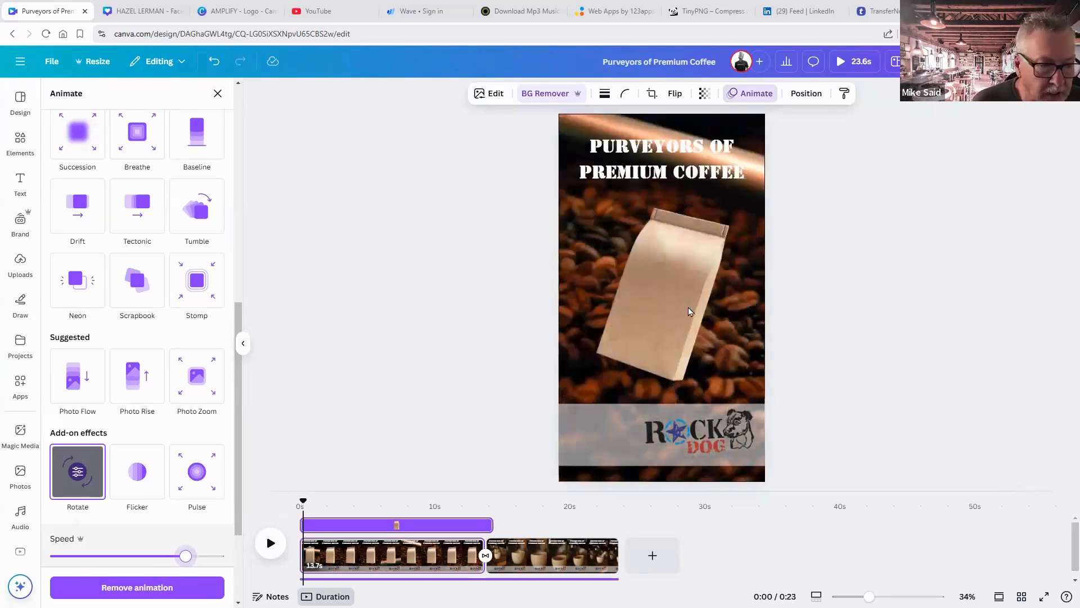
Add a blank 5-second third page at the end, with the coffee bag selected for copying.
left_click(652, 557)
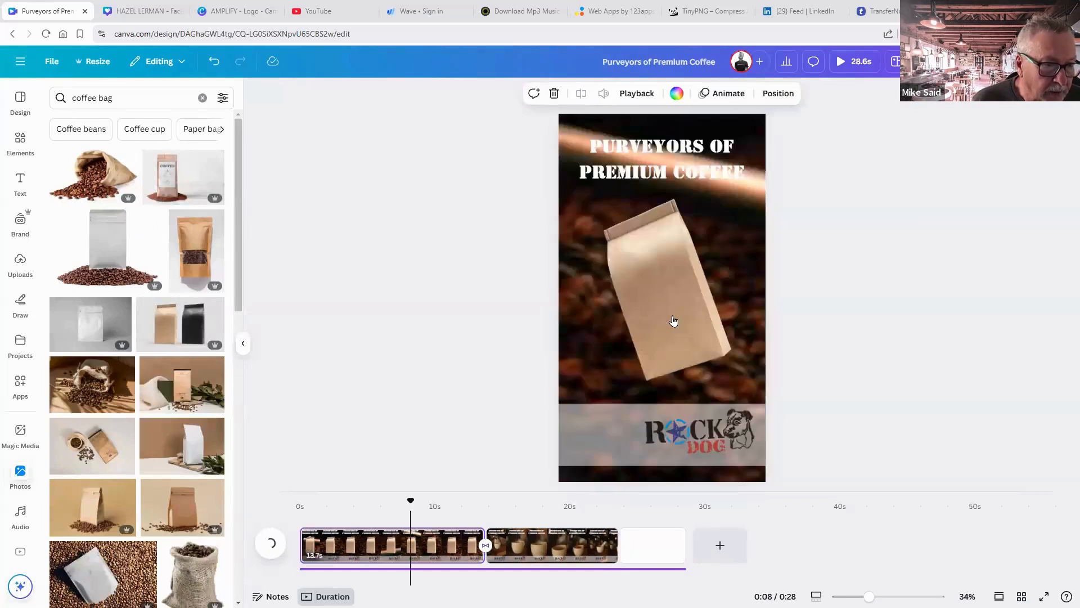
left_click(677, 336)
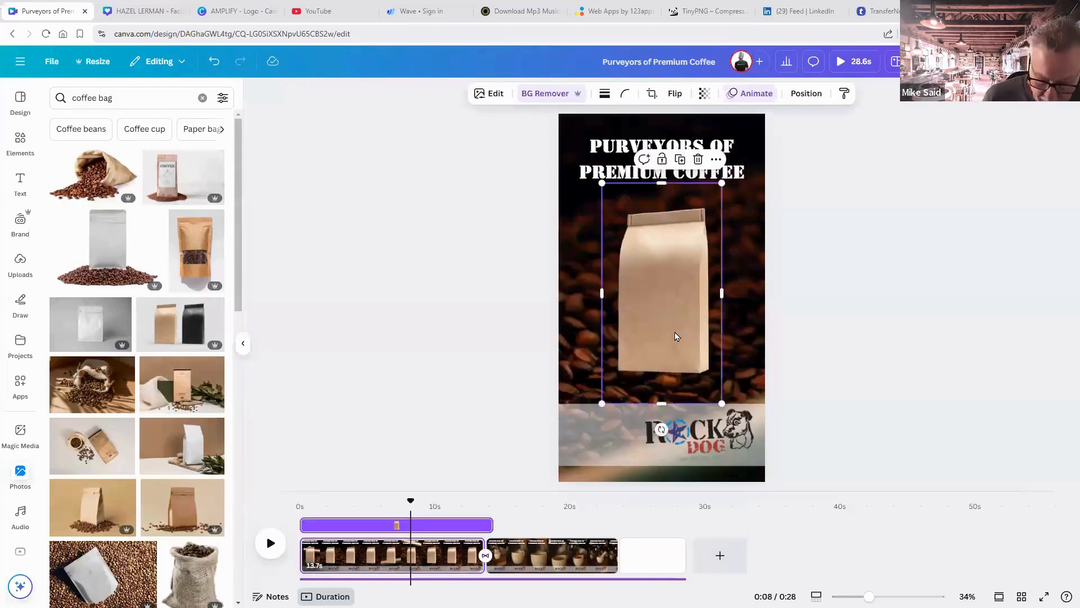
left_click(663, 554)
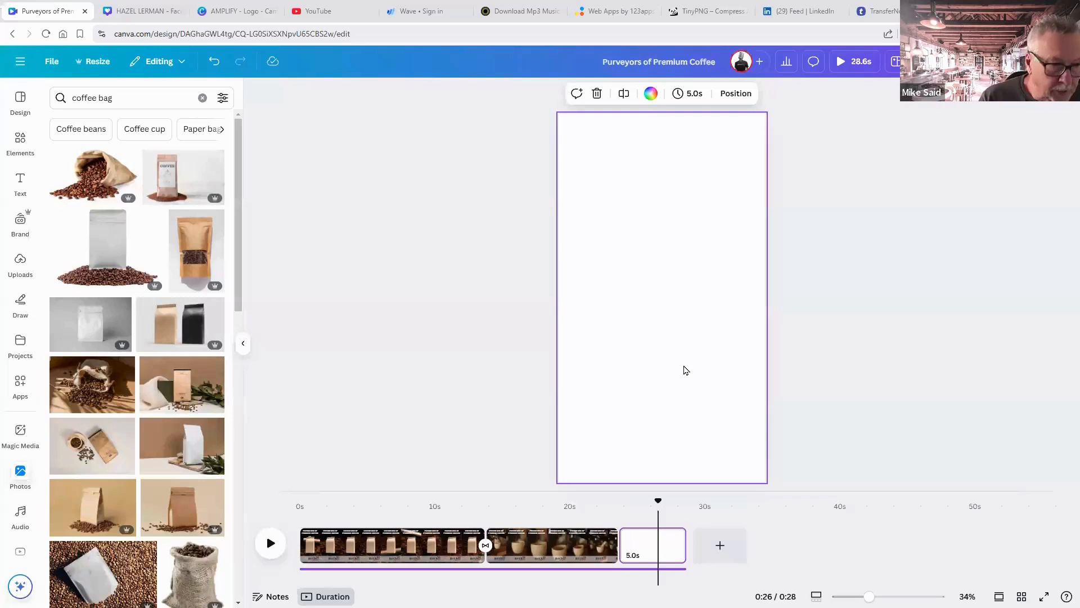
Paste the coffee bag onto page 3 and enlarge it, centred to fill most of the frame.
key("ctrl+v")
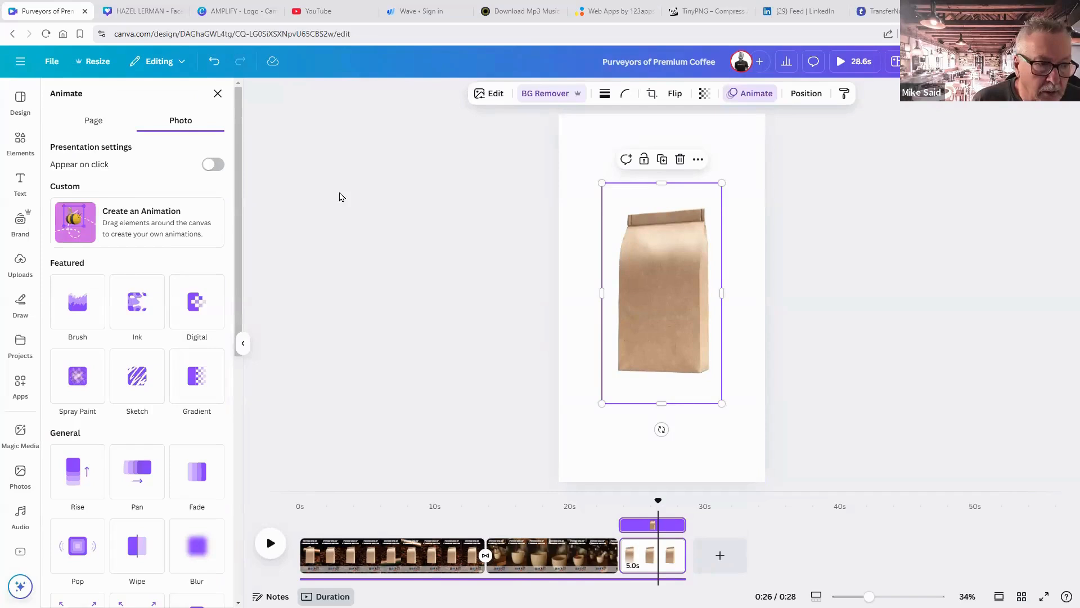
left_click(376, 208)
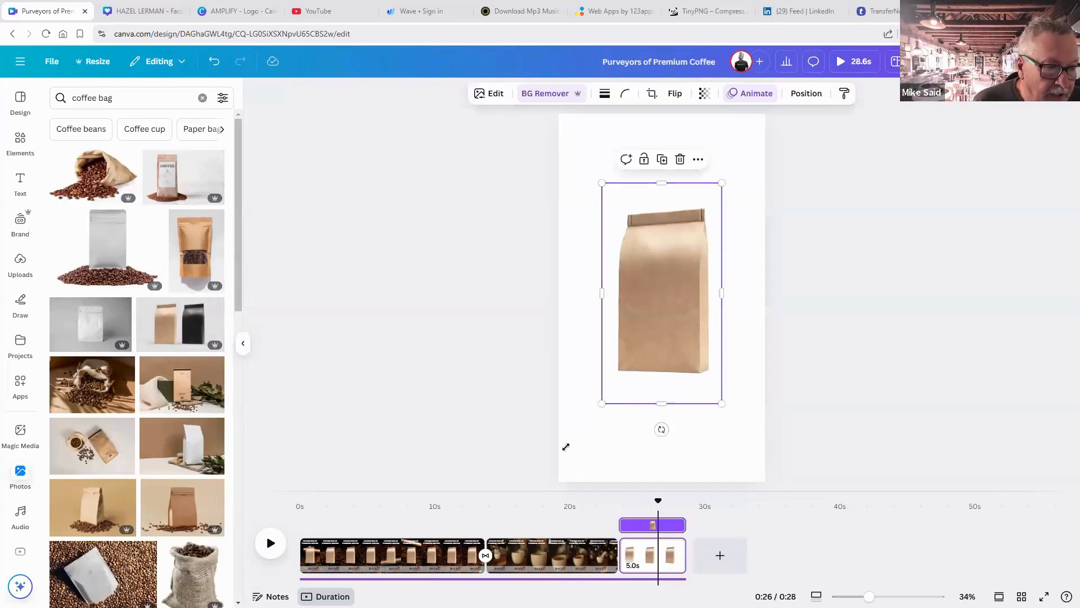
left_click_drag(558, 455, 569, 461)
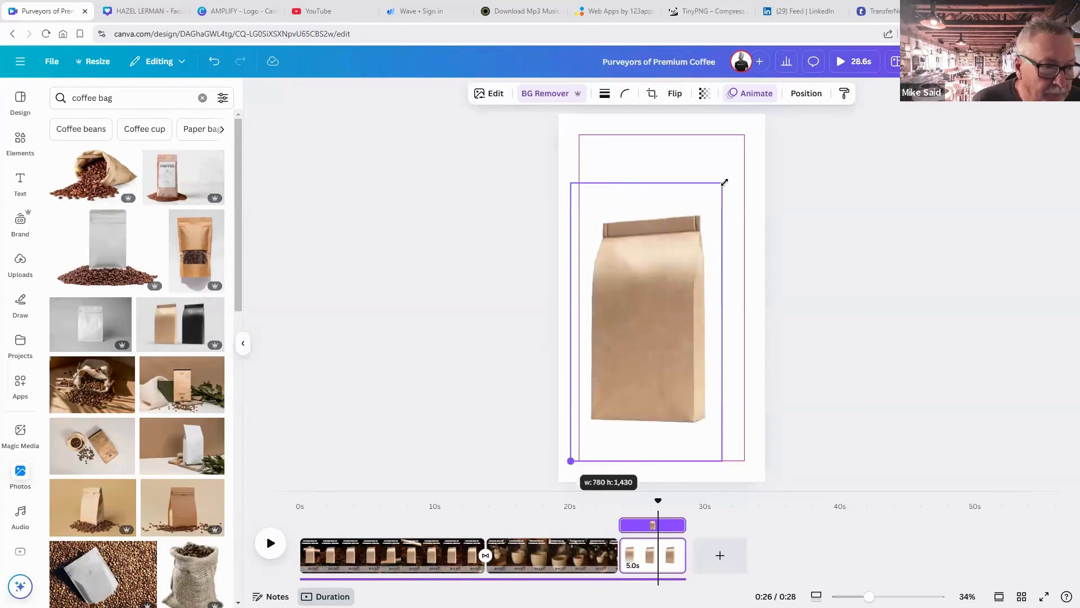
left_click_drag(724, 182, 745, 141)
left_click_drag(697, 204, 701, 200)
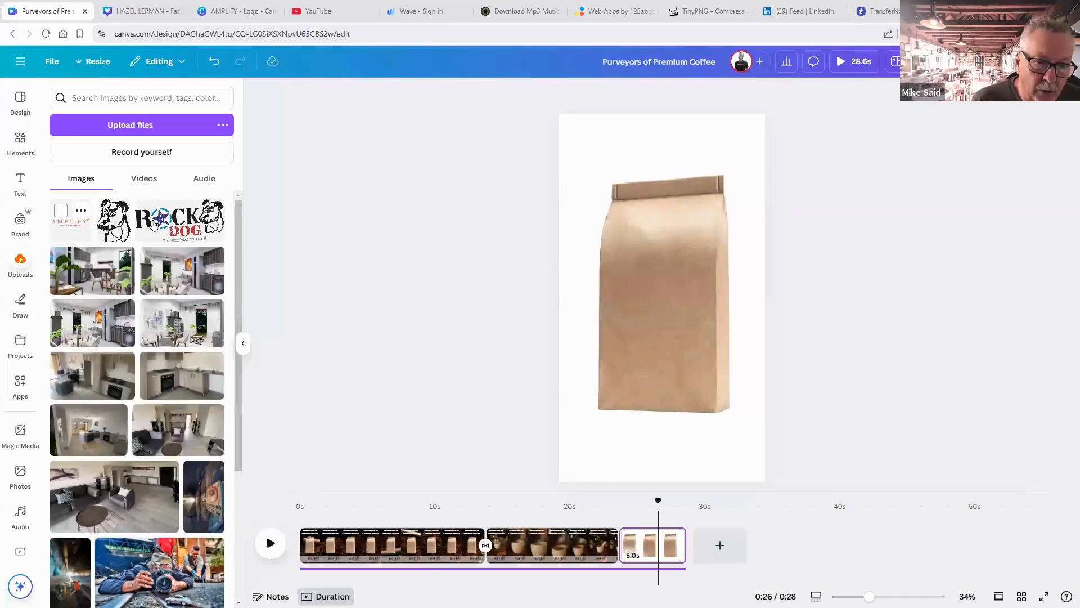
Add the Rock Dog logo from Uploads, shrink it and move it lower on the bag.
left_click(153, 222)
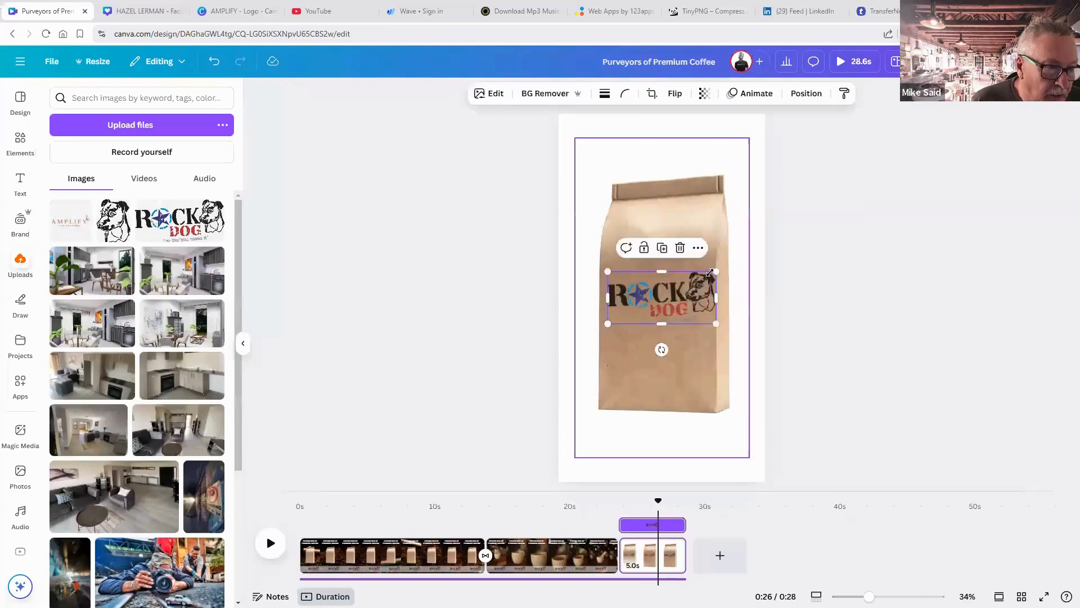
left_click_drag(710, 272, 700, 279)
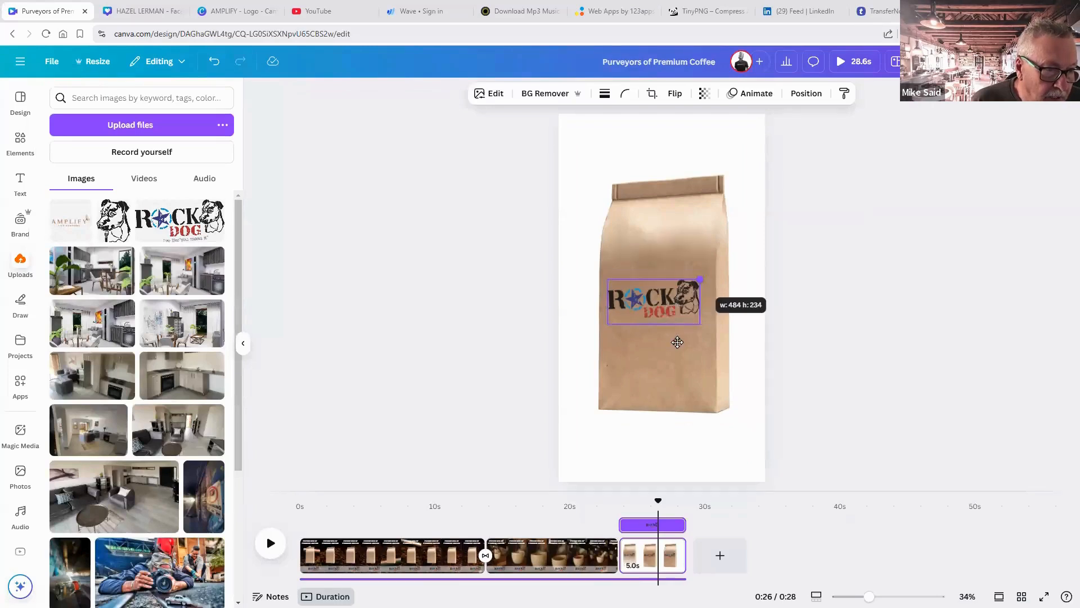
left_click_drag(669, 320, 660, 355)
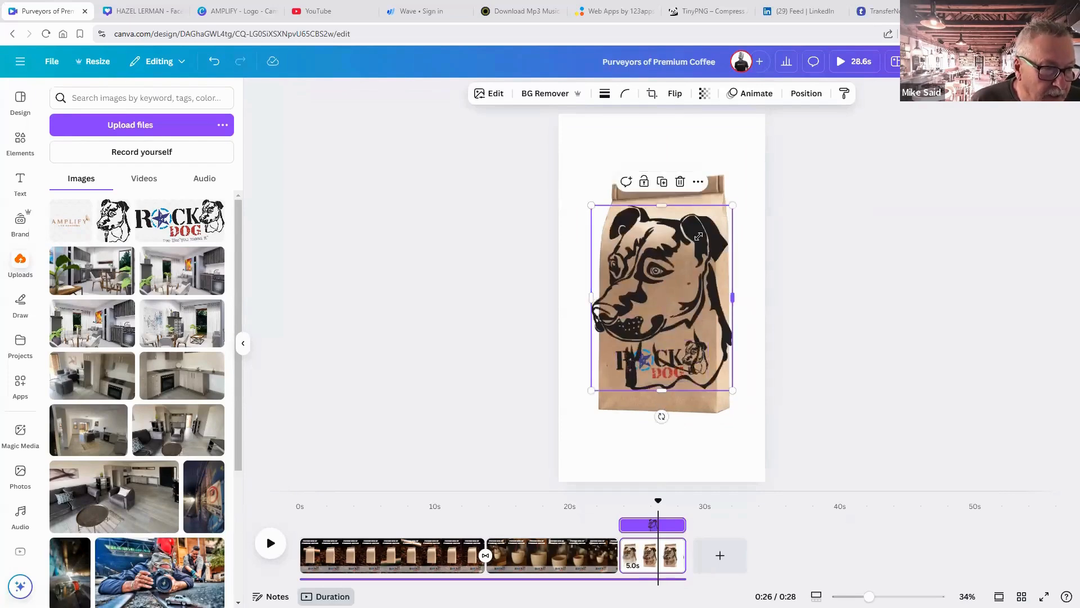
Shrink and raise the dog-head drawing, fade it to 48 transparency, and nudge the logo lower.
left_click_drag(732, 205, 674, 240)
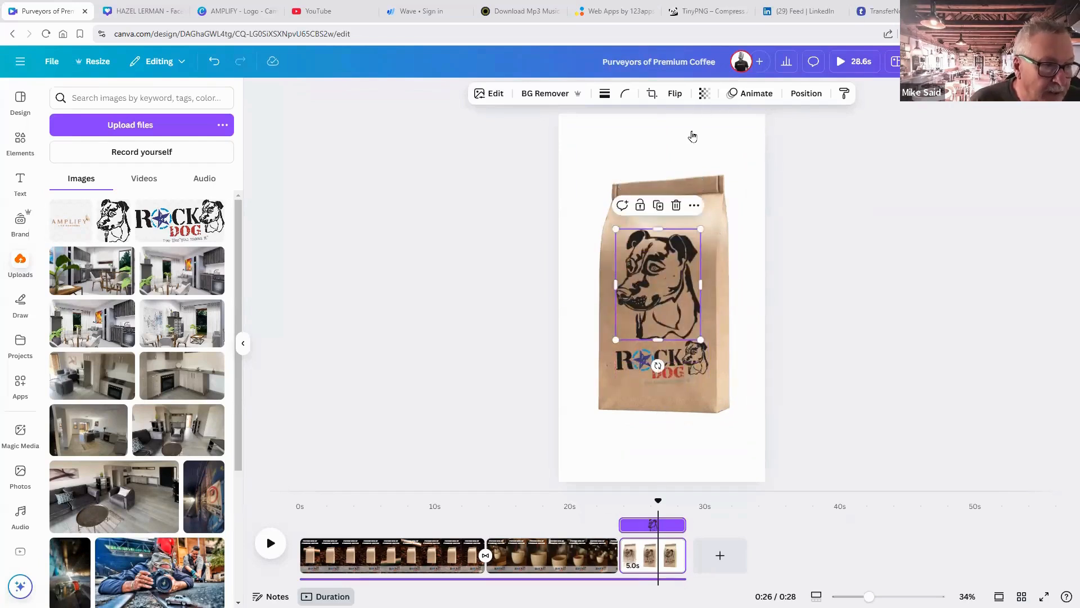
left_click(705, 93)
left_click(687, 141)
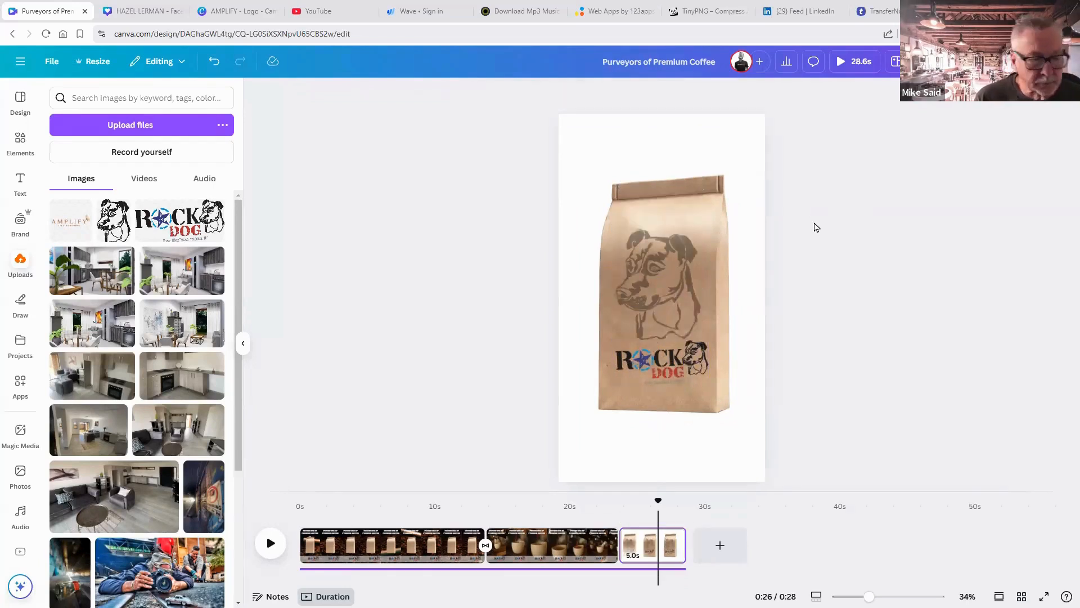
left_click(673, 351)
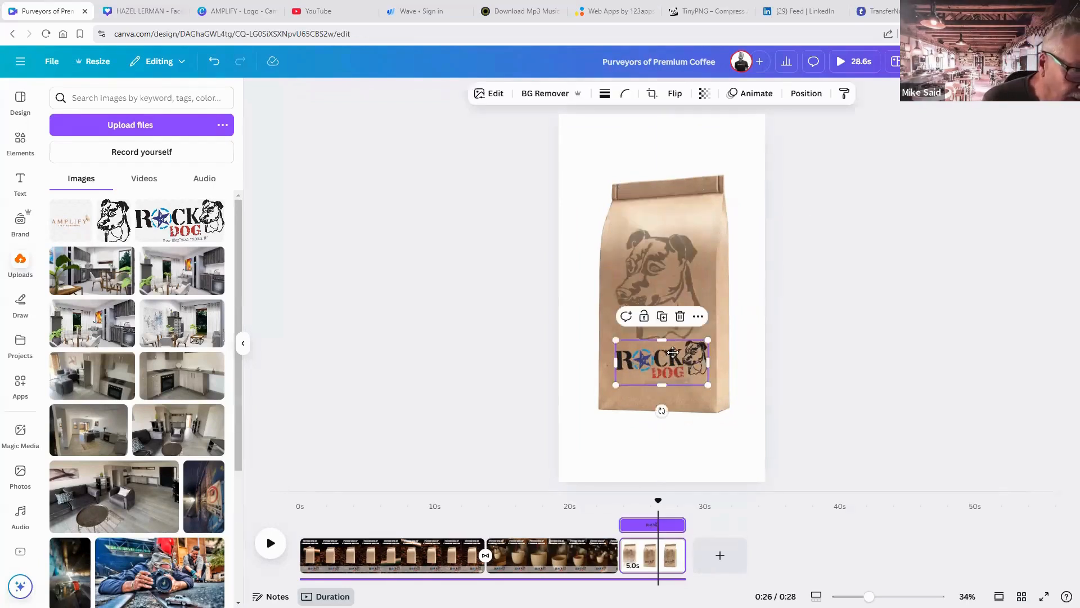
left_click_drag(673, 354, 672, 356)
left_click(802, 345)
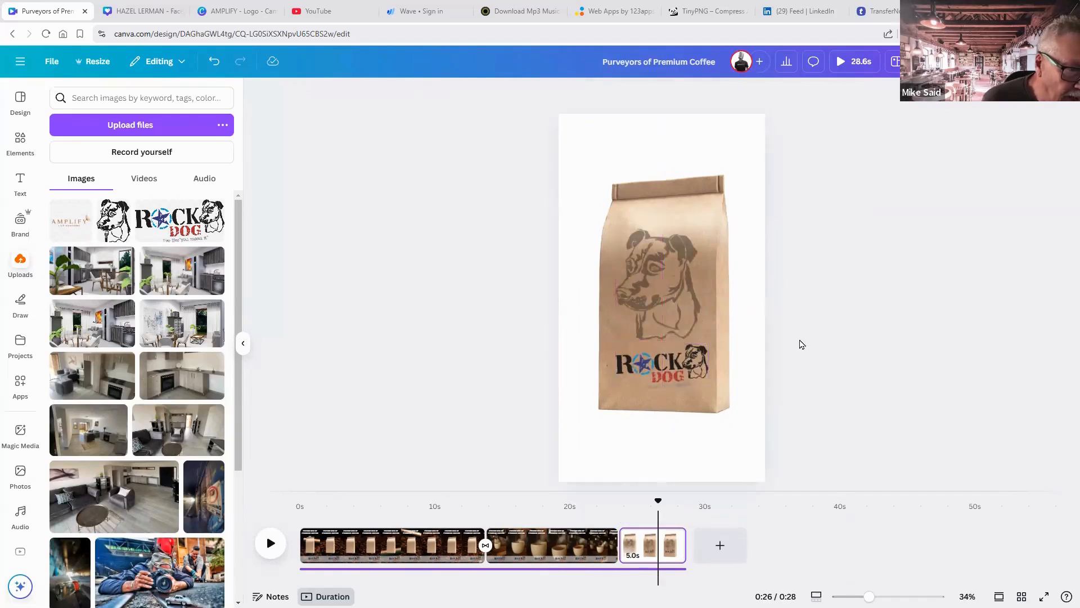
Add a 'PREMIUM ROAST' heading and place it below the Rock Dog logo.
left_click(19, 181)
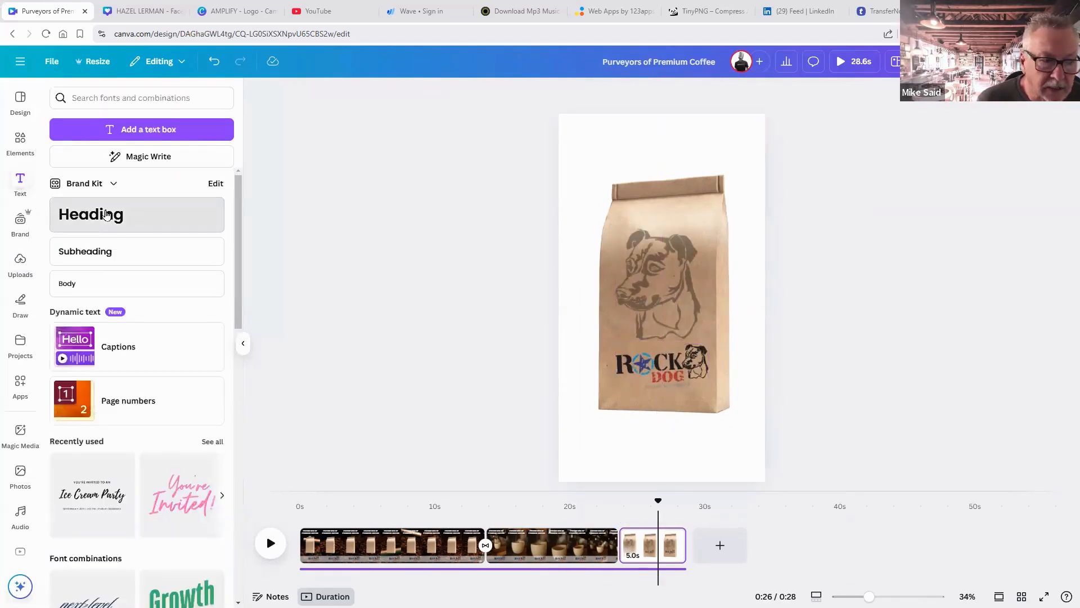
left_click(107, 215)
type("P")
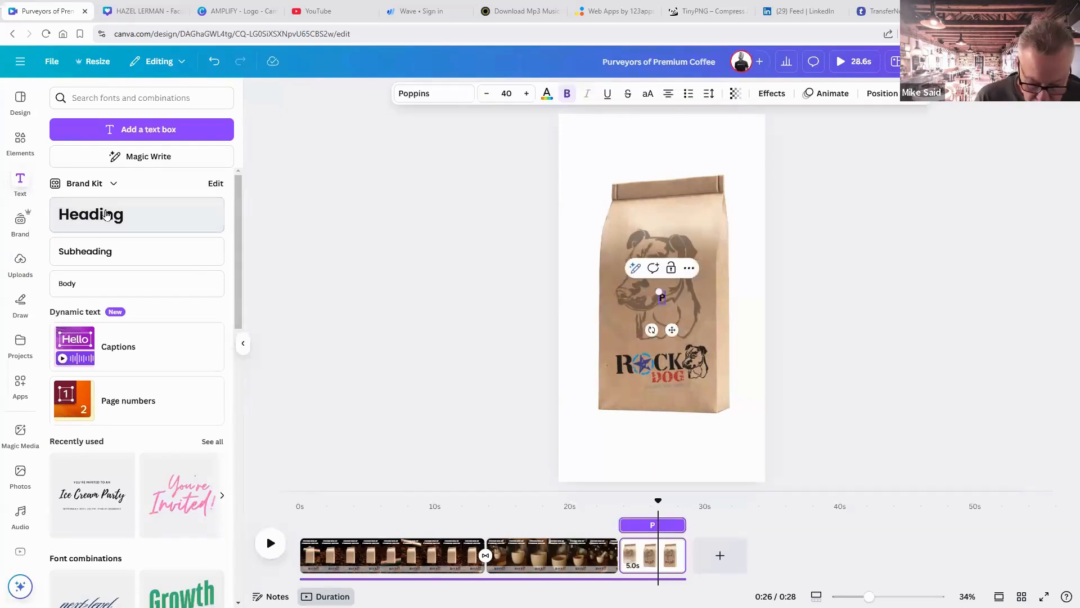
type("REMIUM")
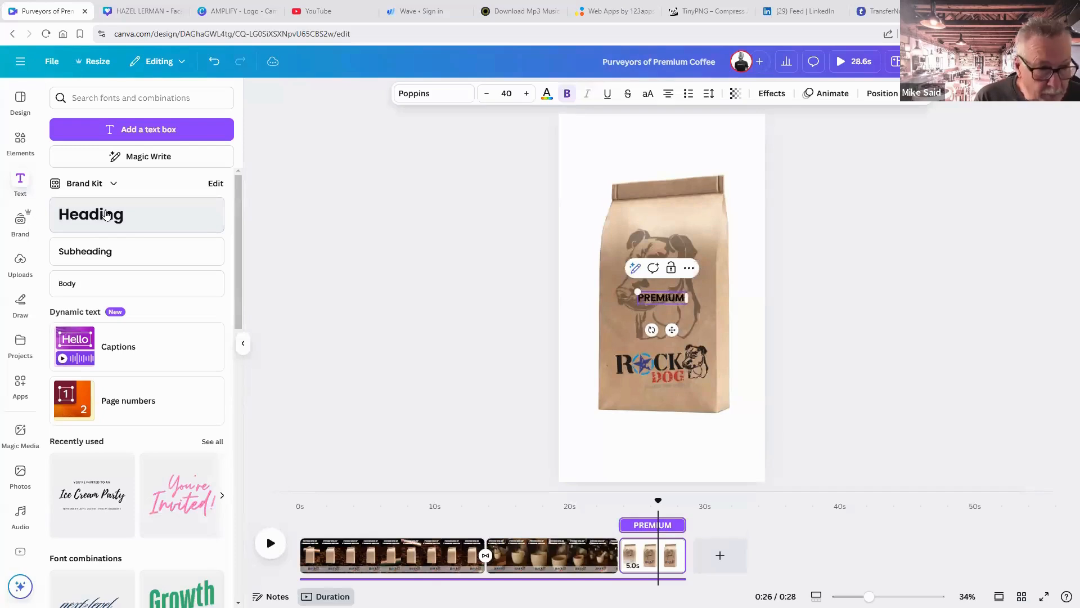
type(" ROAST")
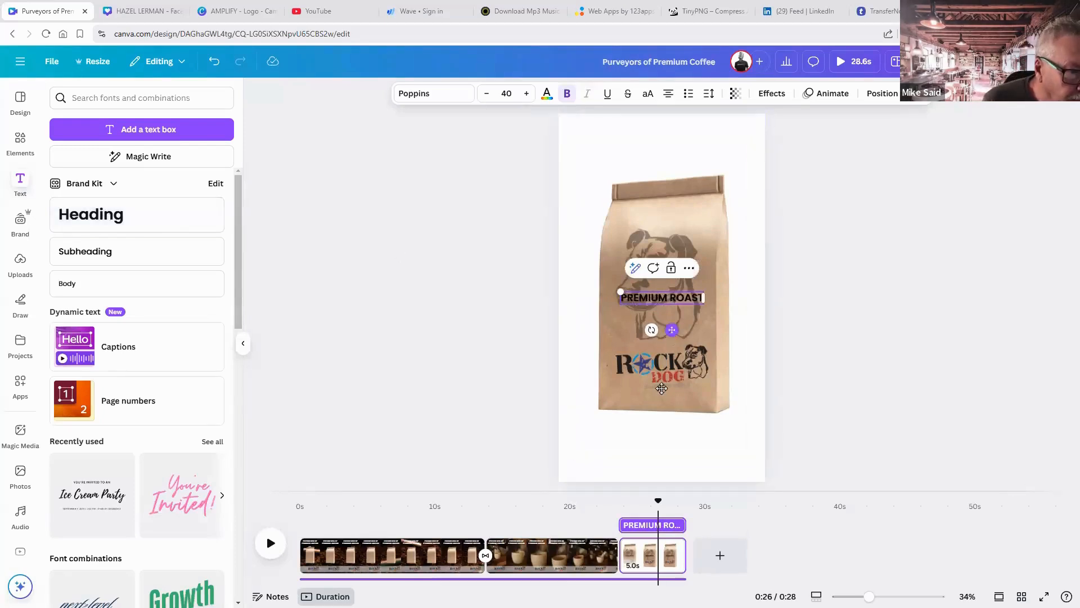
left_click_drag(672, 329, 667, 431)
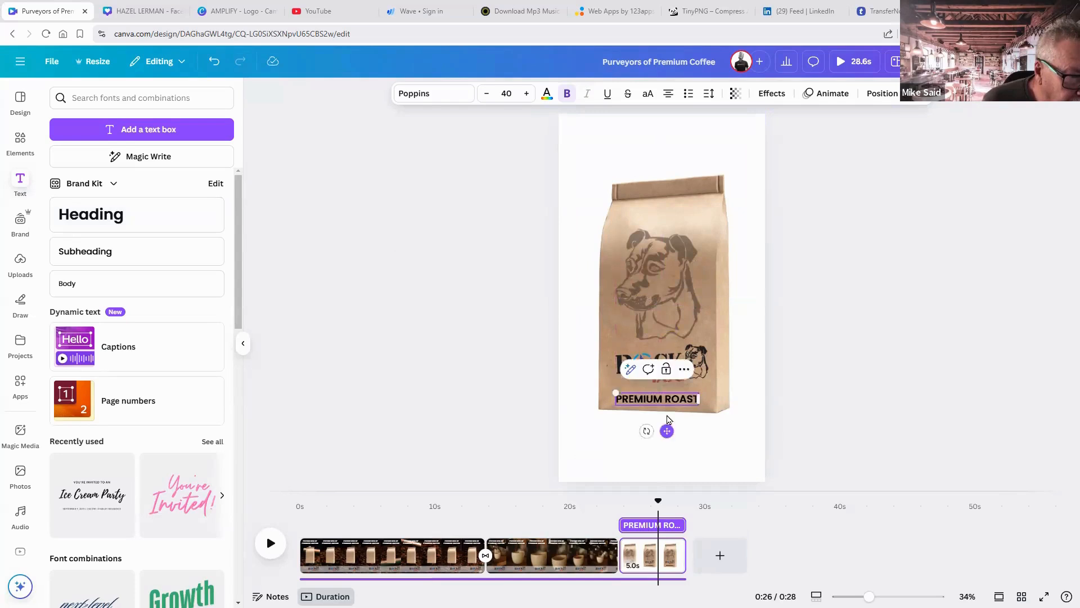
Set the PREMIUM ROAST text to the Stencil font and fade it to 66 transparency.
left_click(441, 103)
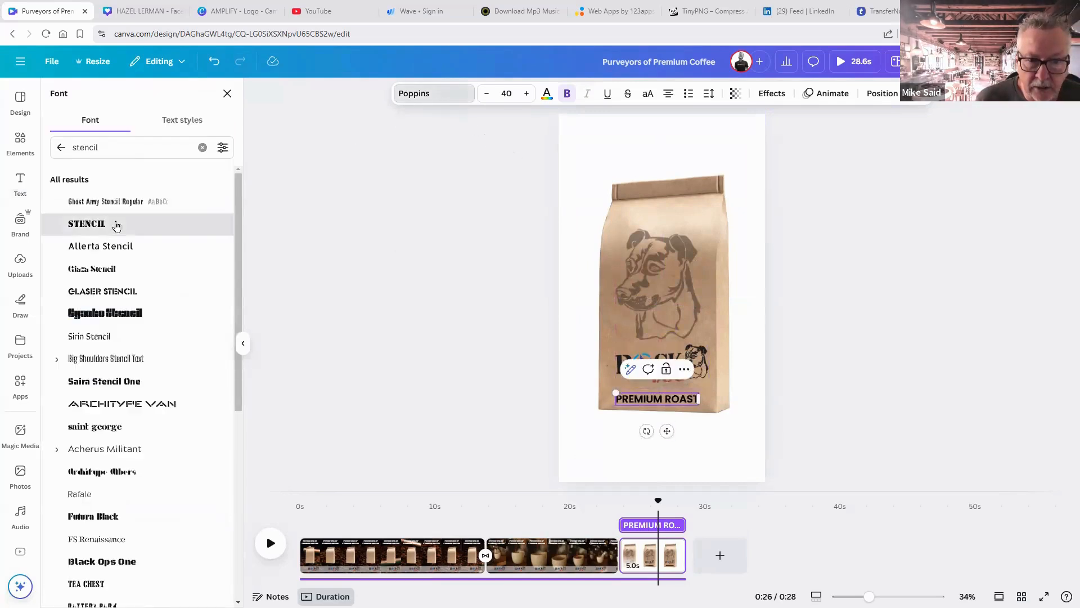
left_click(115, 225)
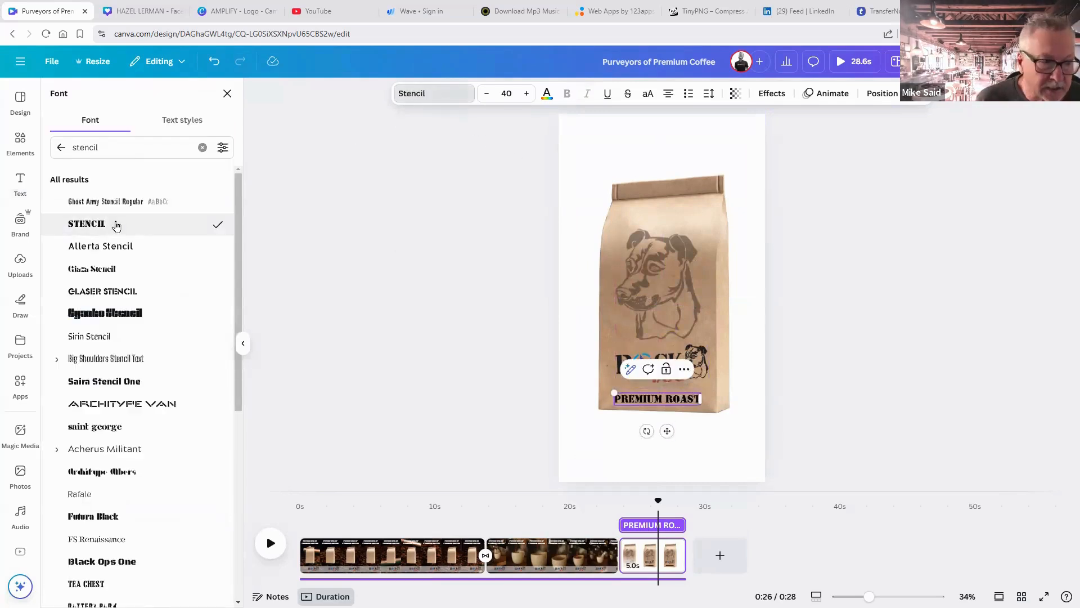
left_click(735, 96)
left_click(734, 140)
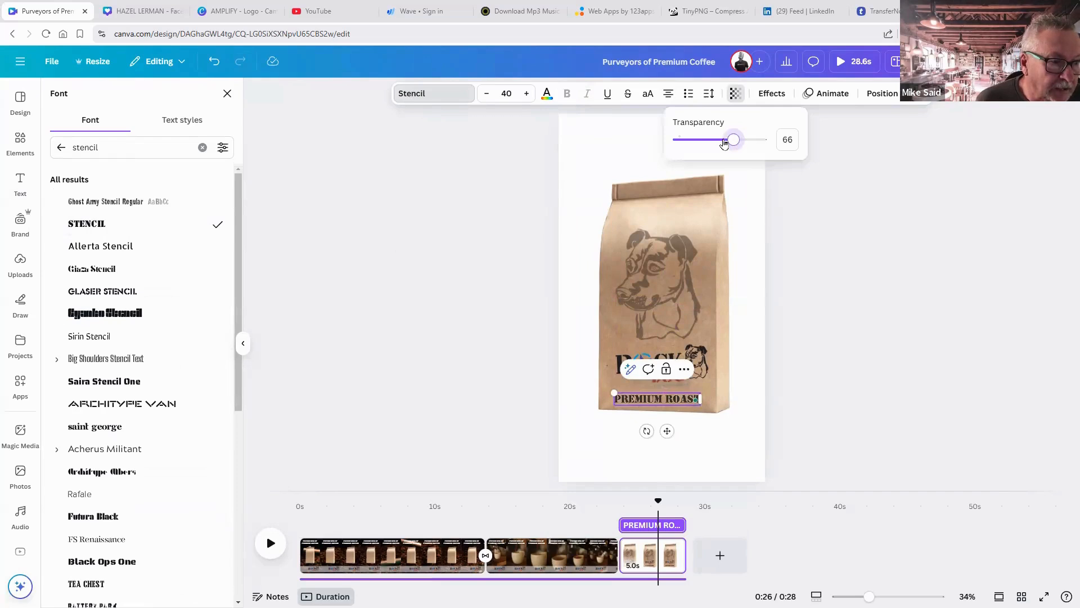
left_click_drag(724, 143, 716, 140)
left_click(822, 233)
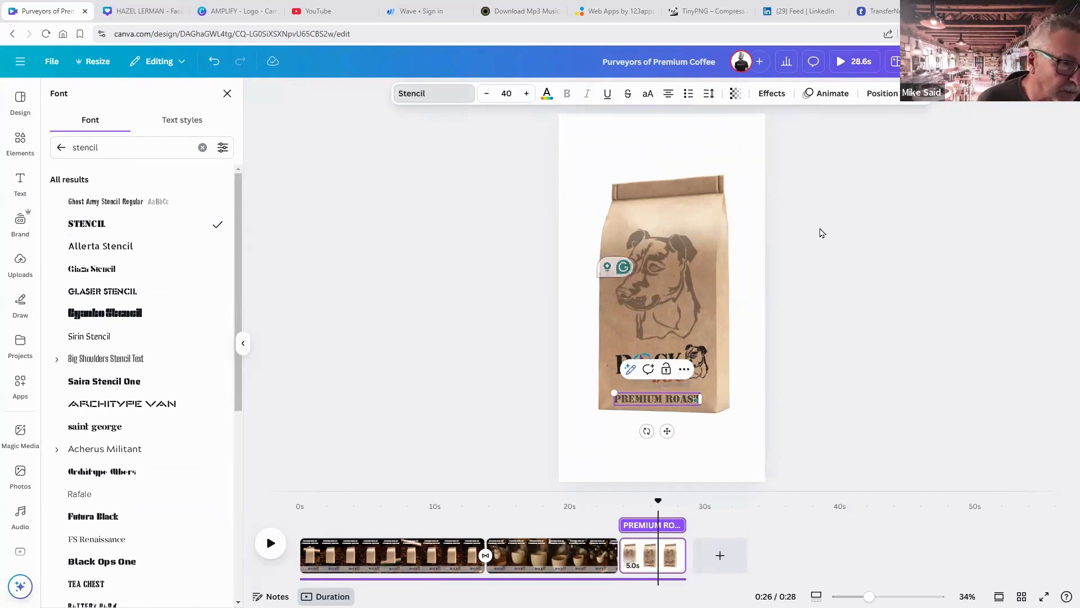
left_click(821, 237)
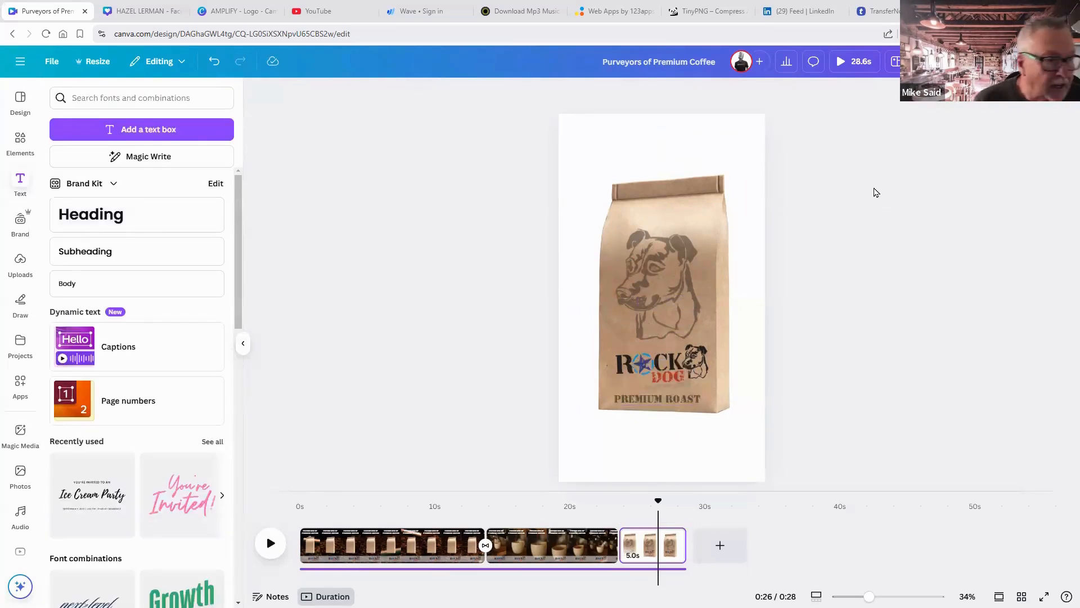
Set the download file type to PNG with a transparent background.
left_click(928, 61)
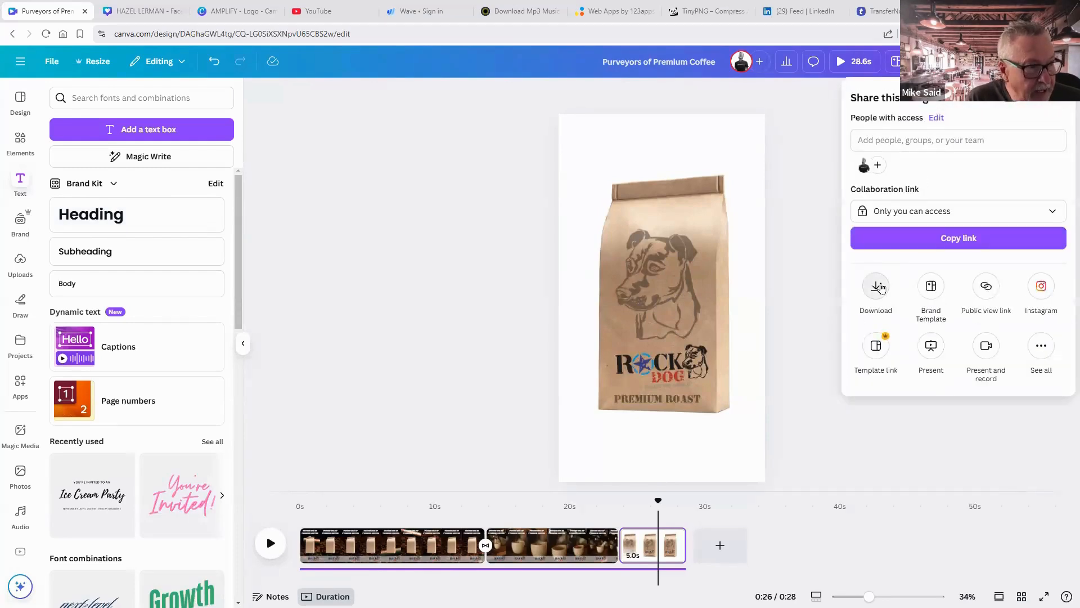
left_click(881, 287)
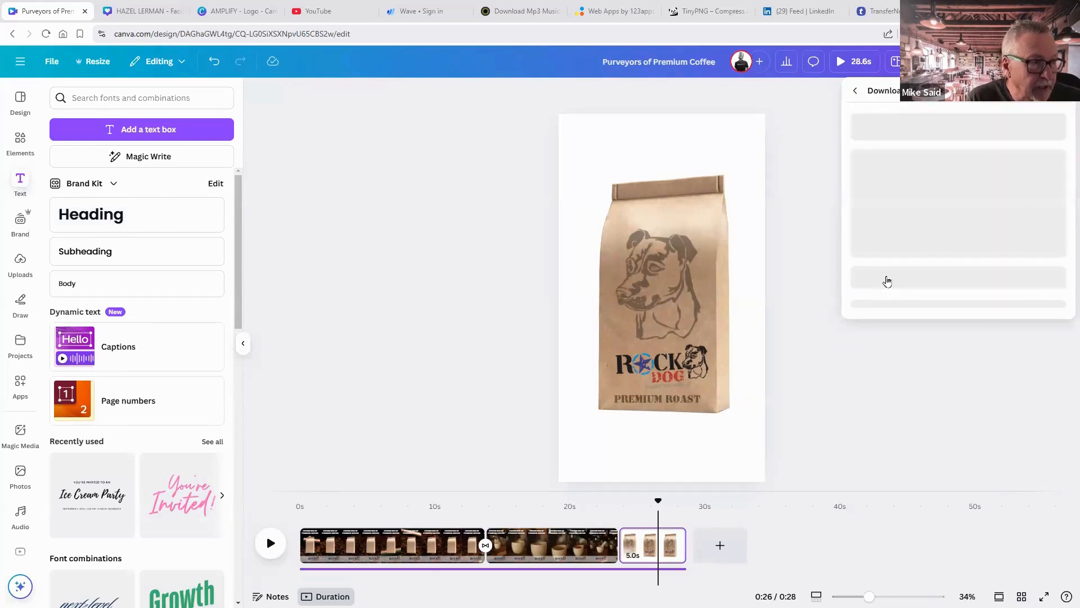
left_click(988, 147)
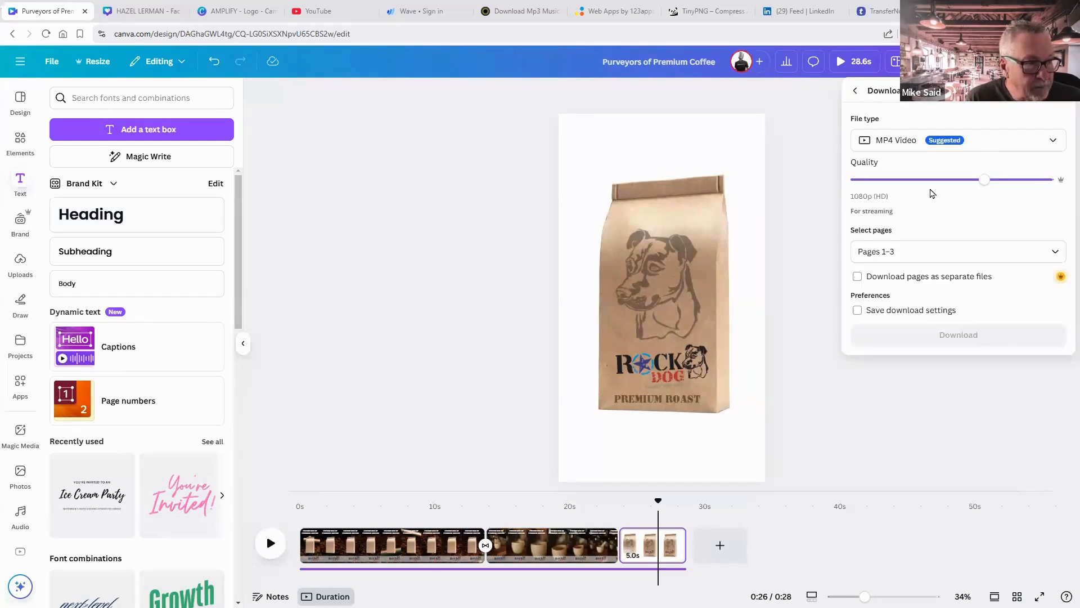
left_click(914, 213)
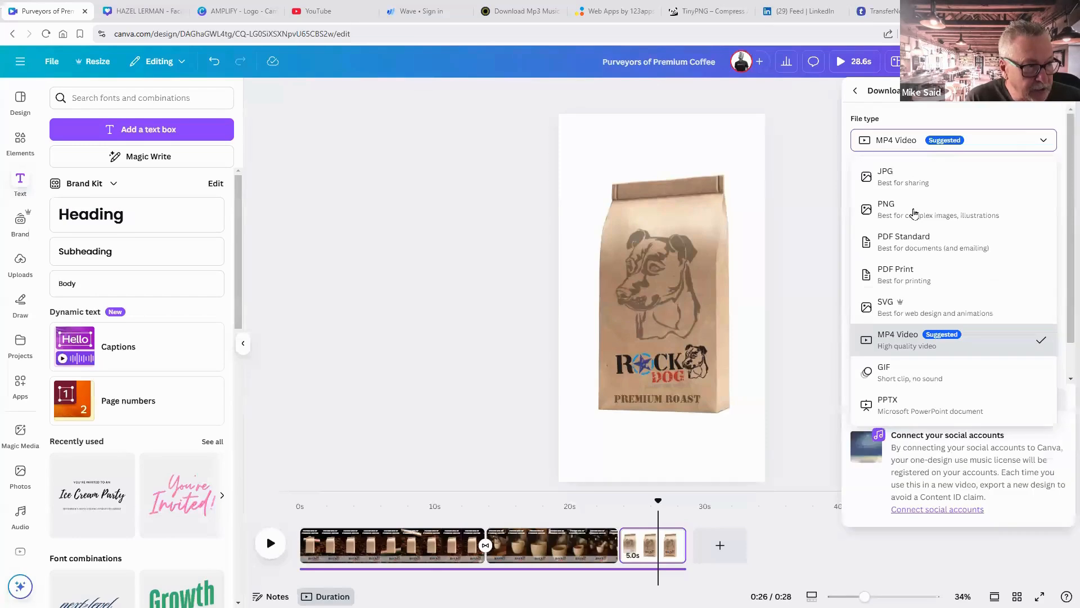
left_click(877, 258)
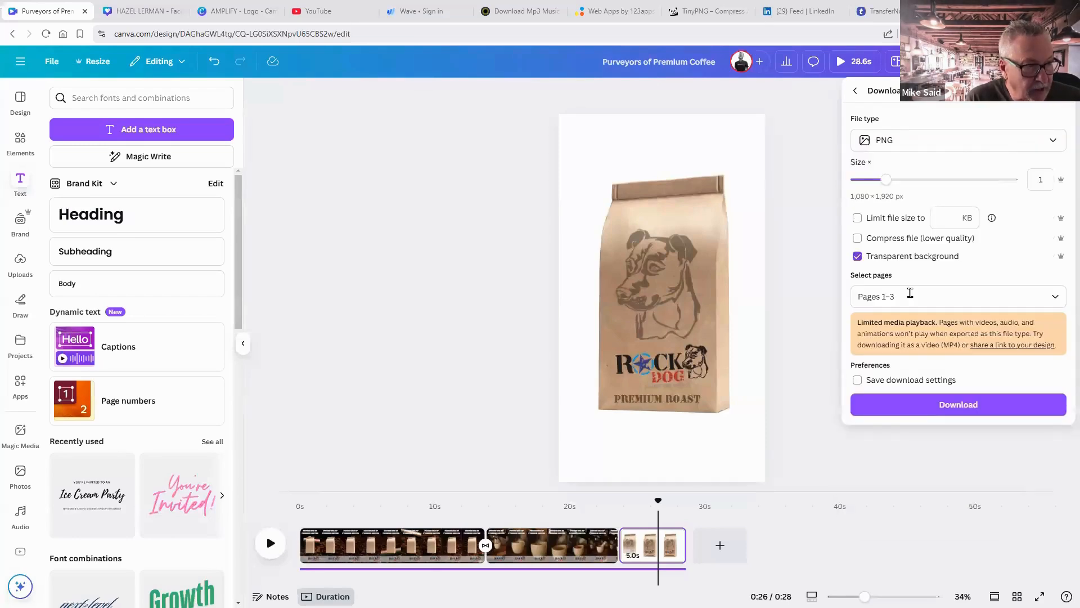
Download only the current page 3 as the transparent PNG.
left_click(910, 292)
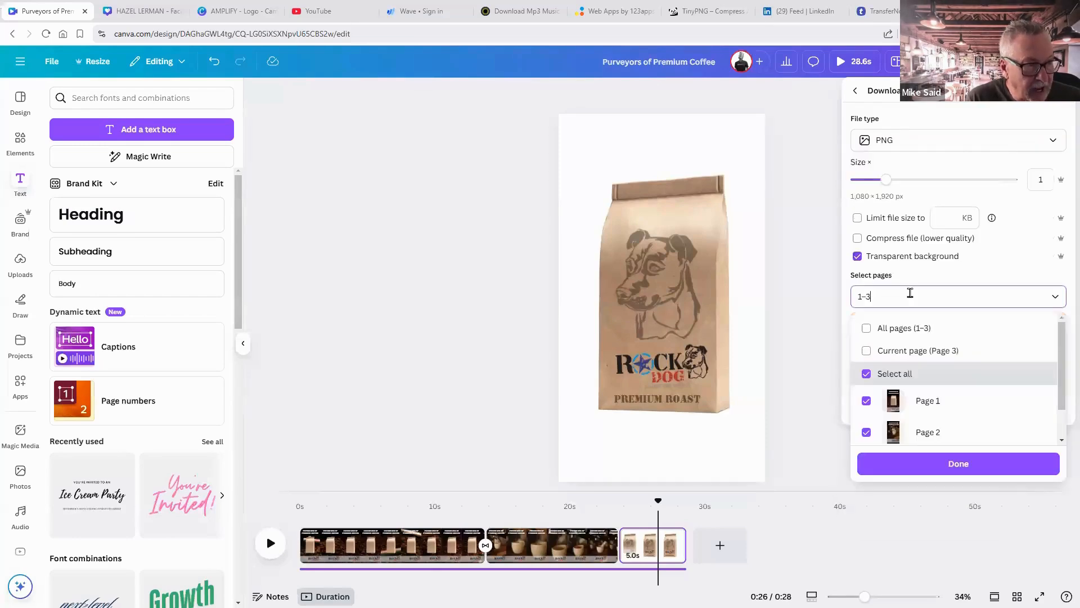
left_click(889, 353)
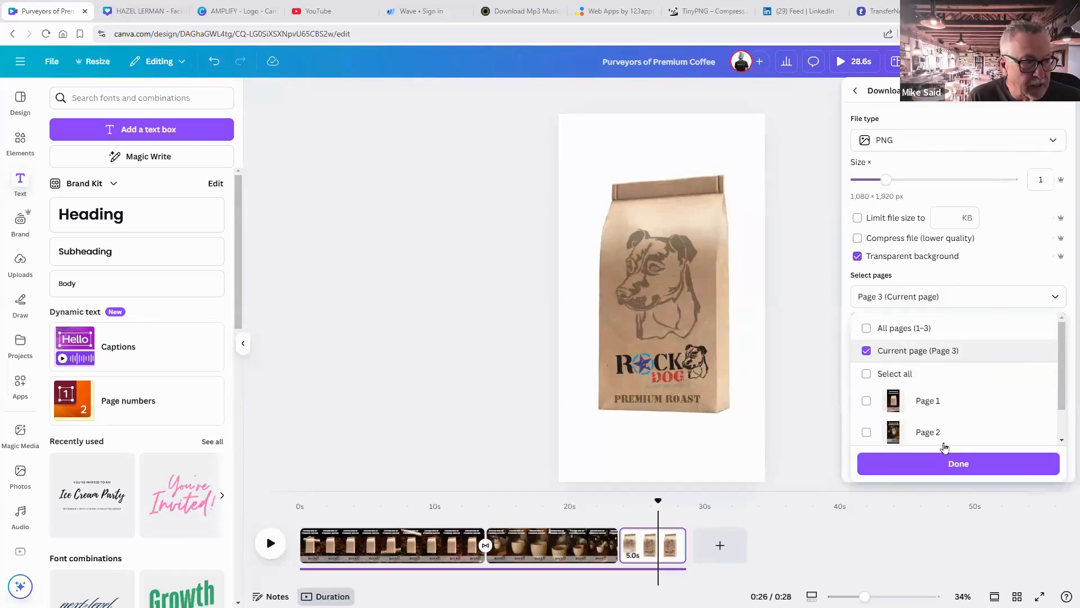
left_click(946, 465)
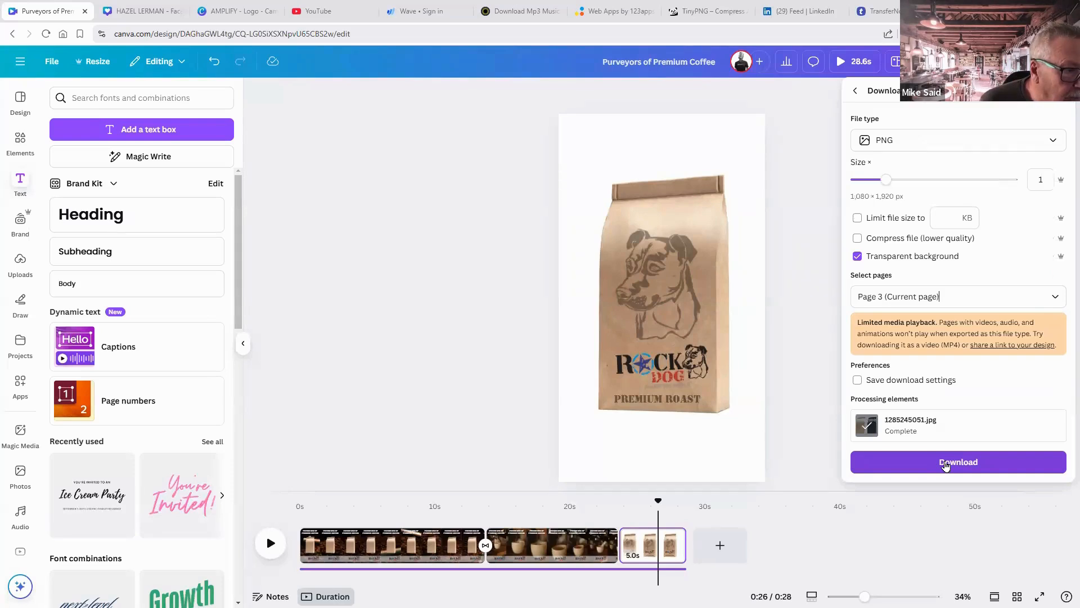
left_click(946, 465)
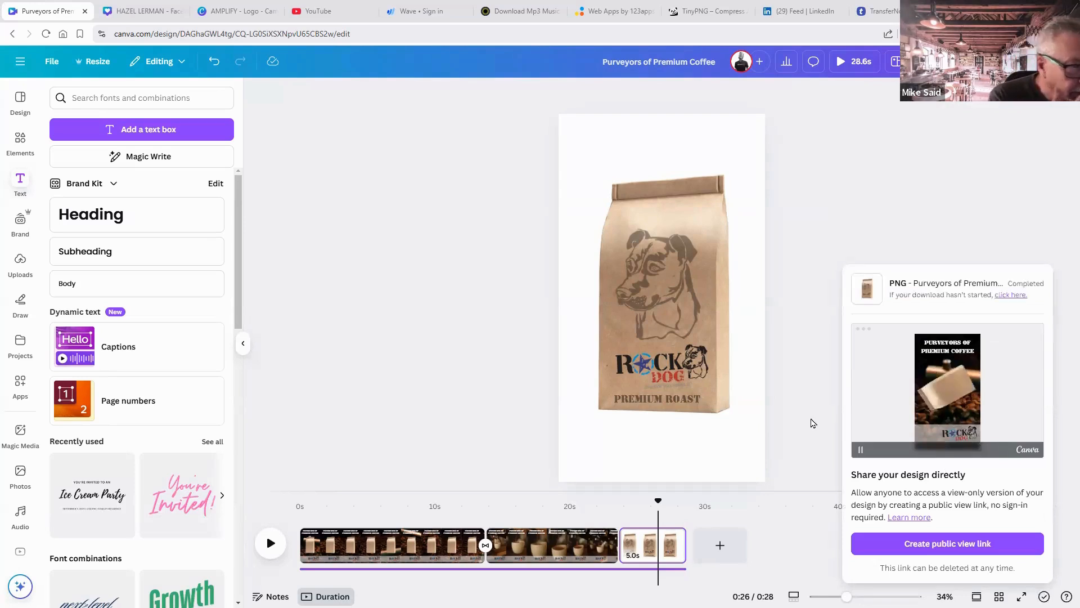
left_click(669, 537)
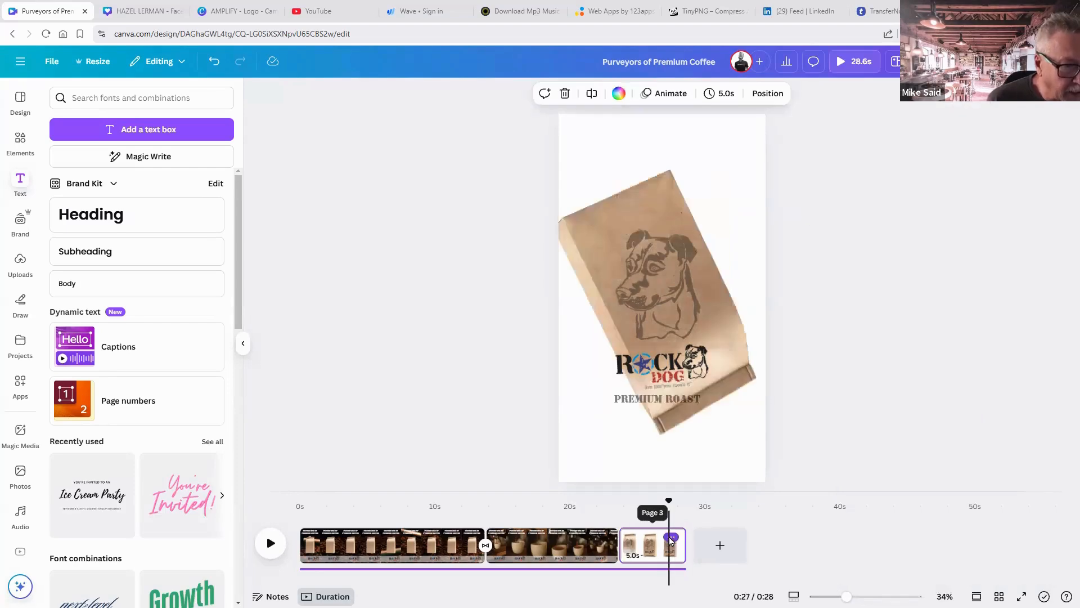
Delete page 3 and remove the plain coffee bag from page 1.
left_click(670, 537)
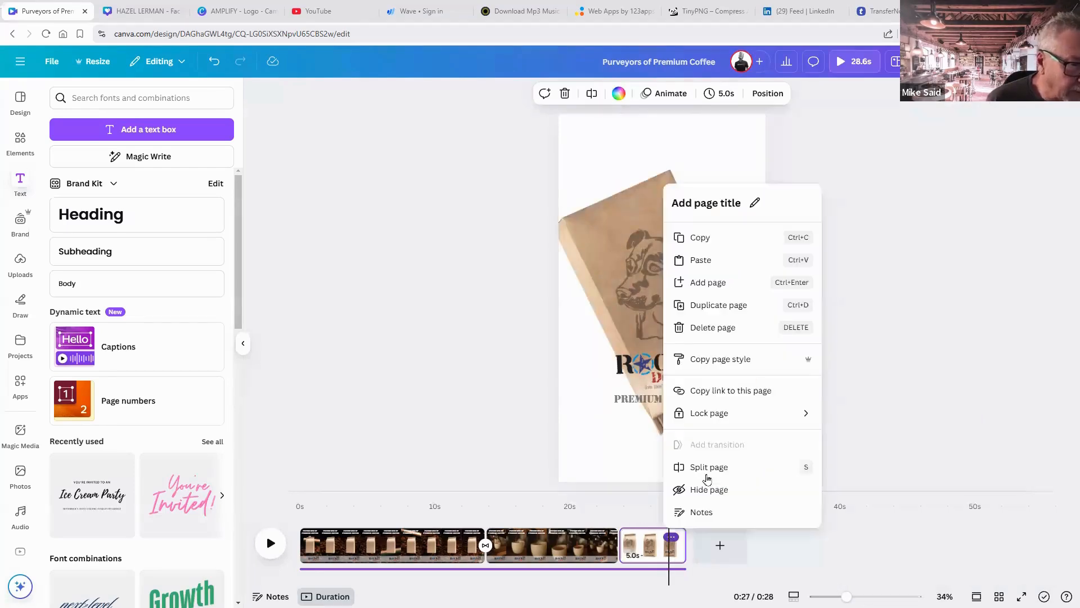
left_click(712, 328)
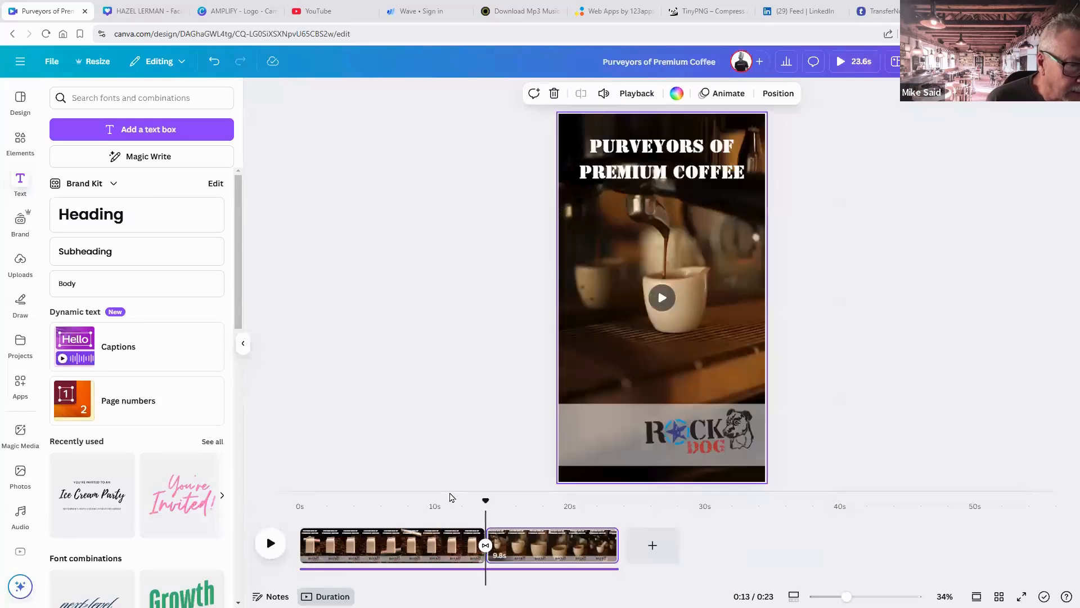
left_click(424, 541)
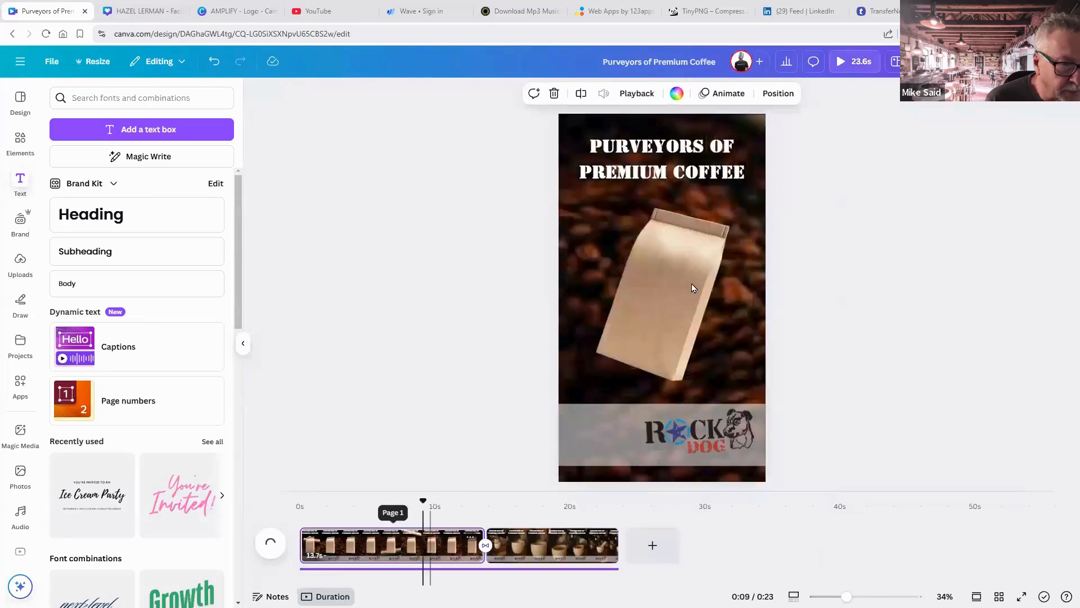
left_click(692, 288)
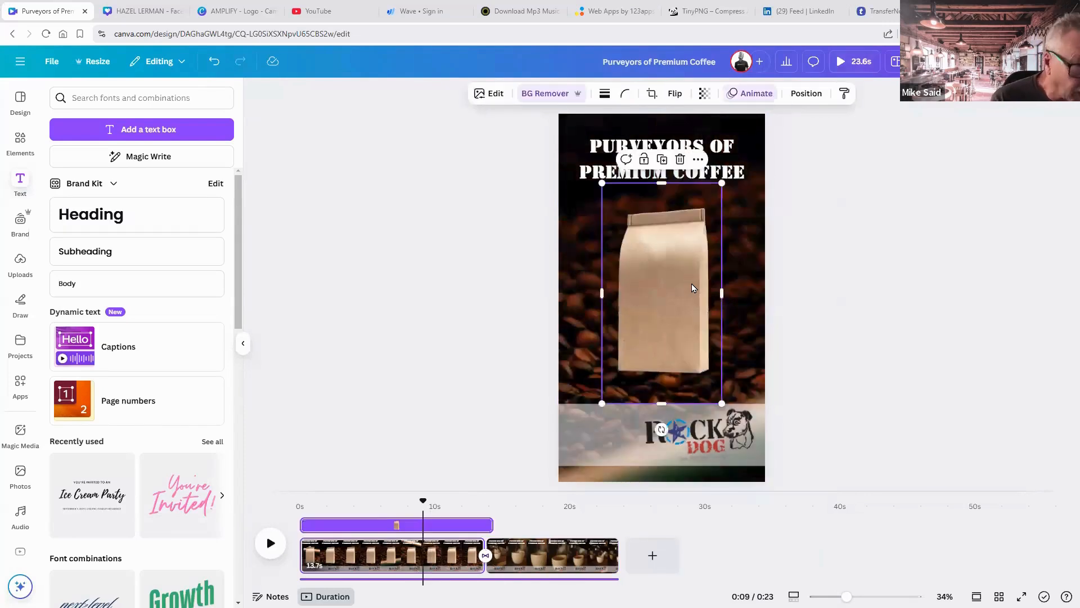
key("Delete")
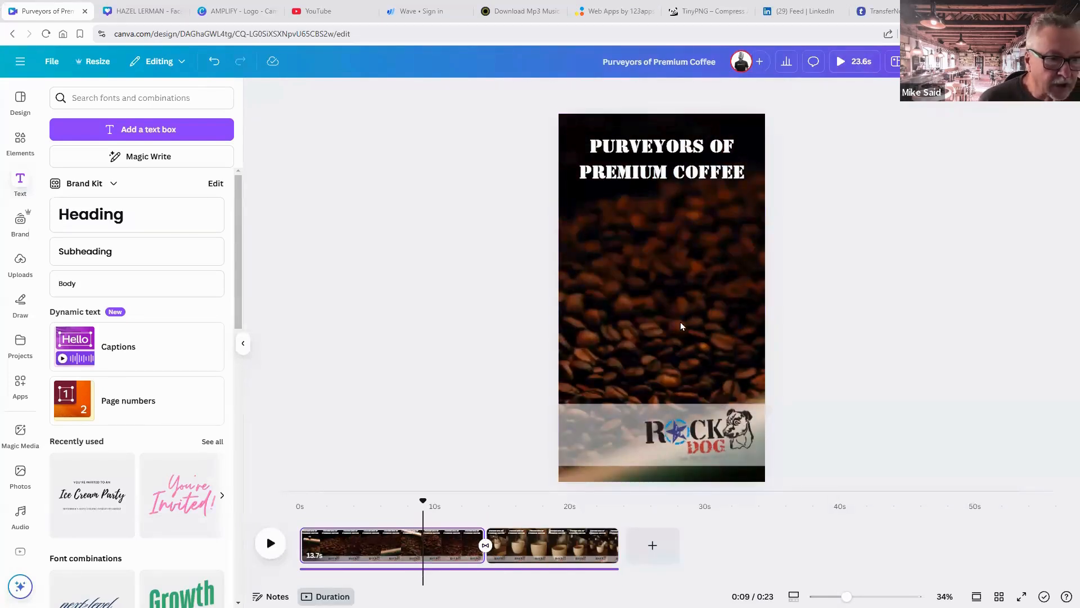
Place the Rock Dog bag PNG on page 1, enlarged and centred under the title.
left_click_drag(681, 324, 635, 309)
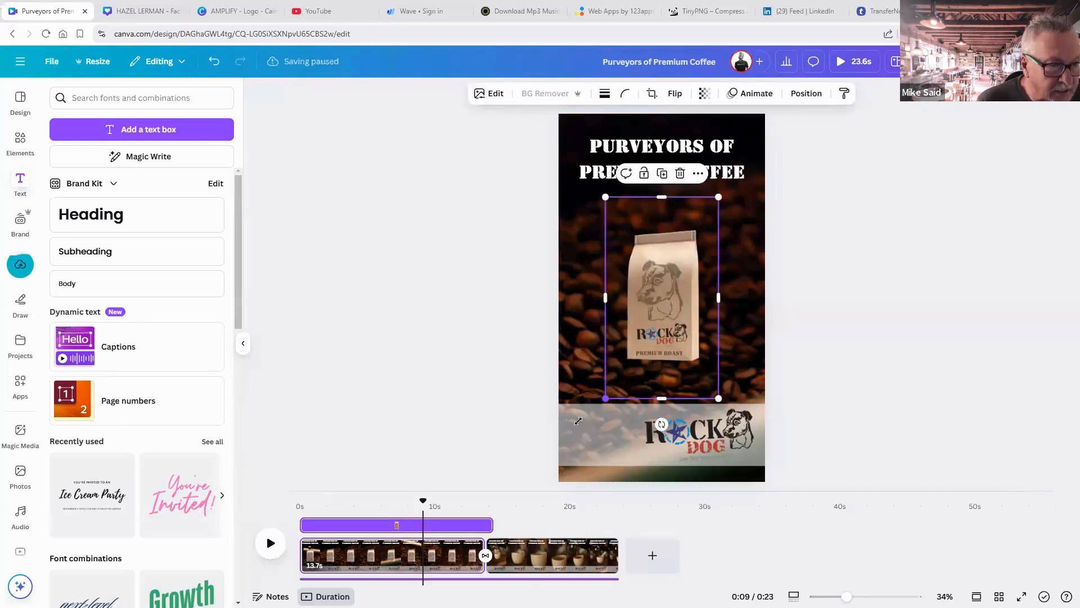
left_click_drag(579, 420, 580, 445)
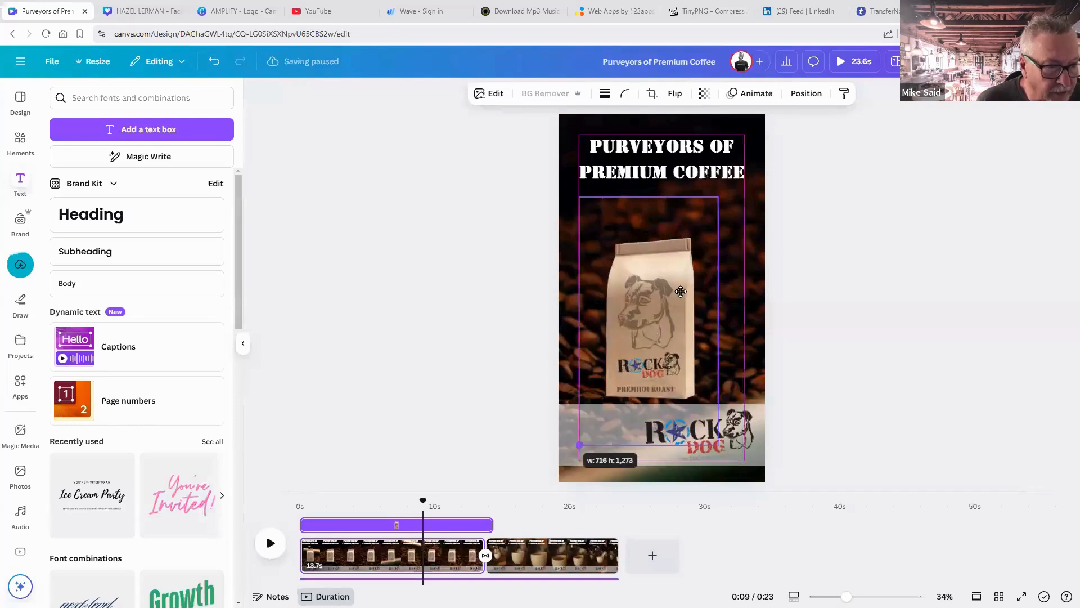
left_click_drag(681, 291, 690, 281)
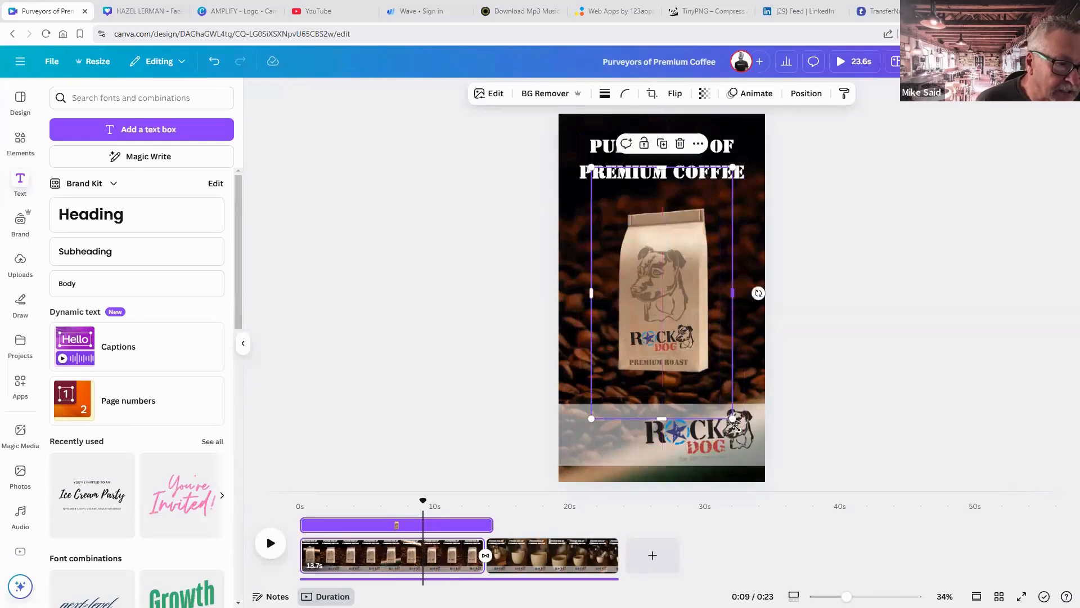
left_click_drag(734, 427, 741, 435)
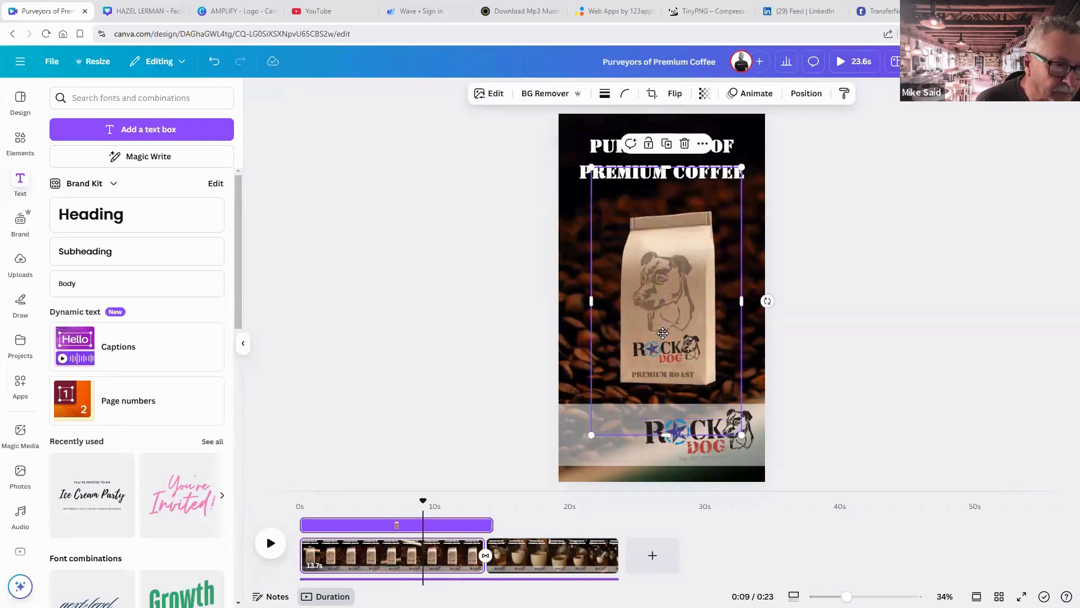
left_click_drag(663, 333, 661, 332)
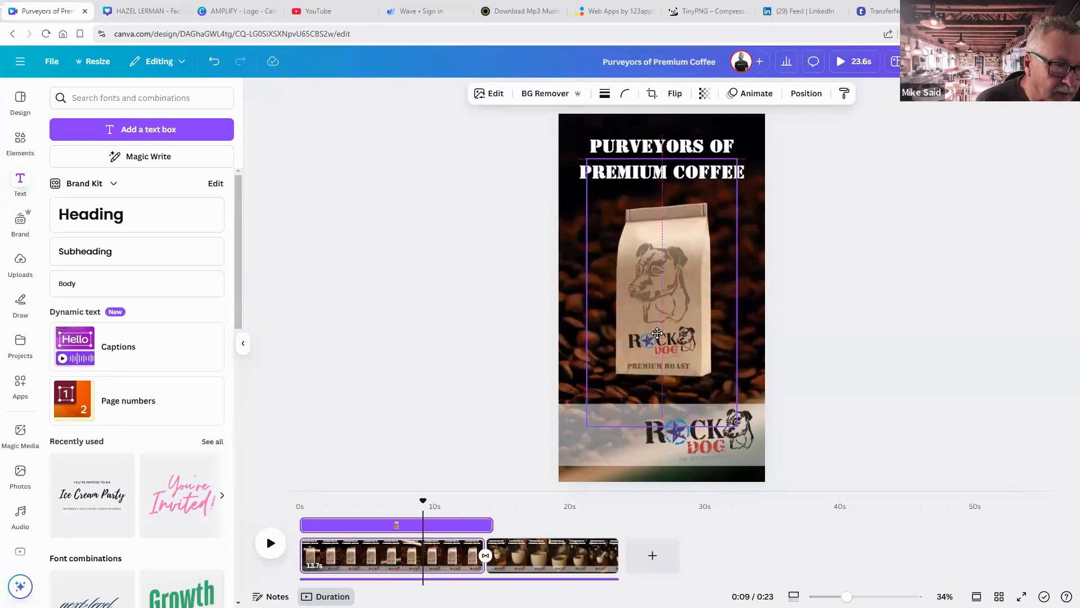
left_click(839, 359)
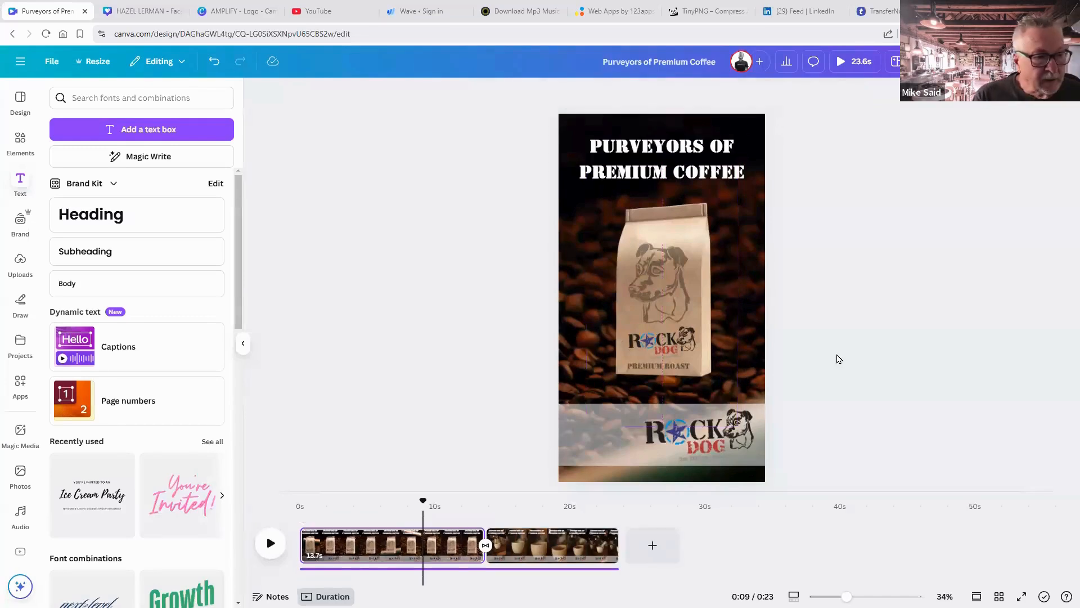
Paste a copy of the Rock Dog bag onto the second clip, shrunk beside the pouring cup.
left_click(650, 320)
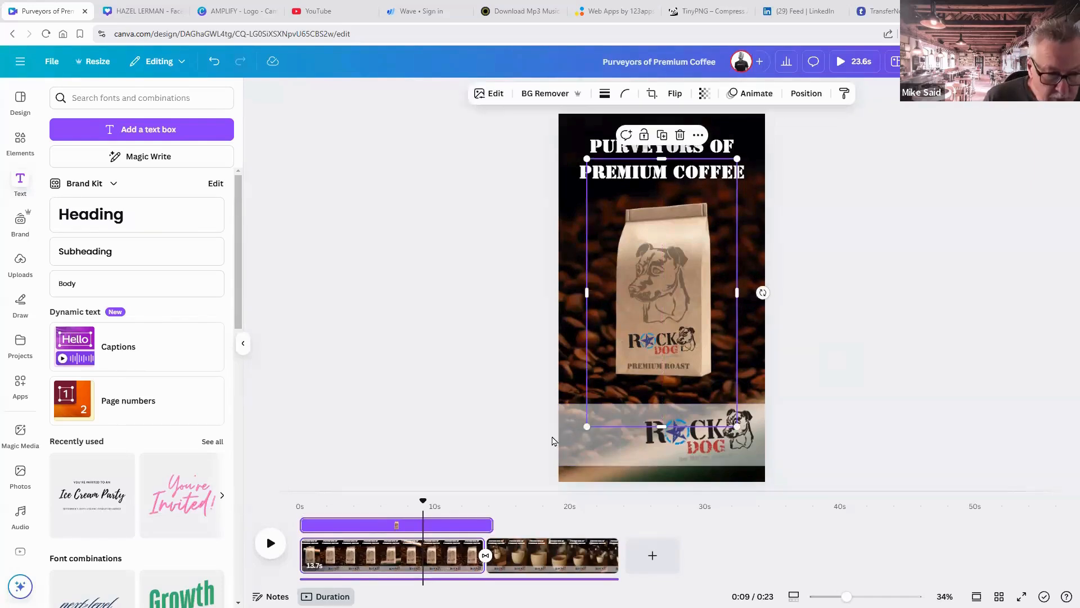
left_click(555, 560)
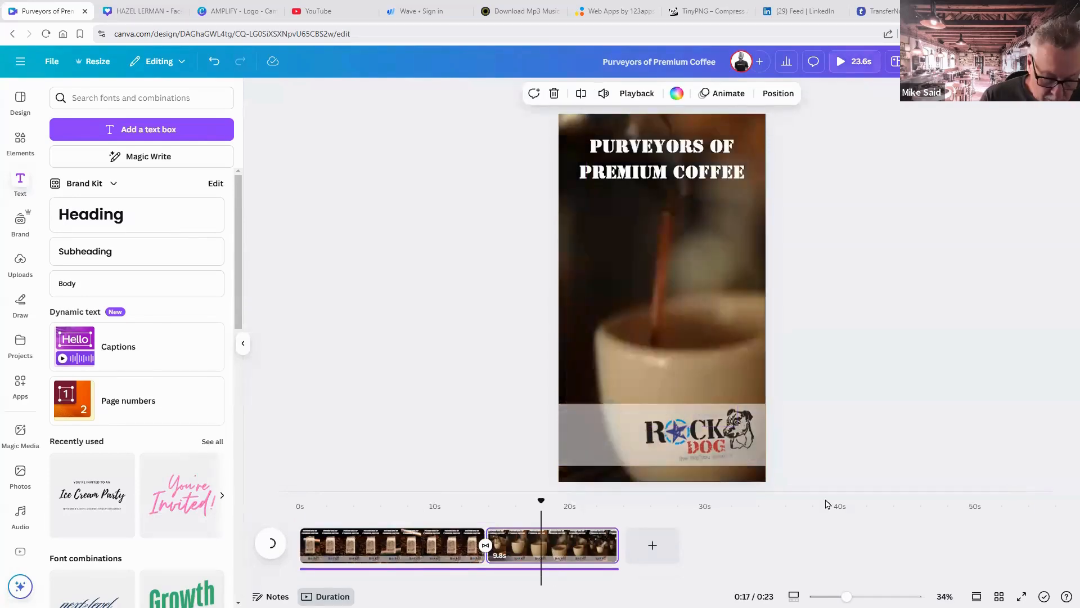
key("ctrl+v")
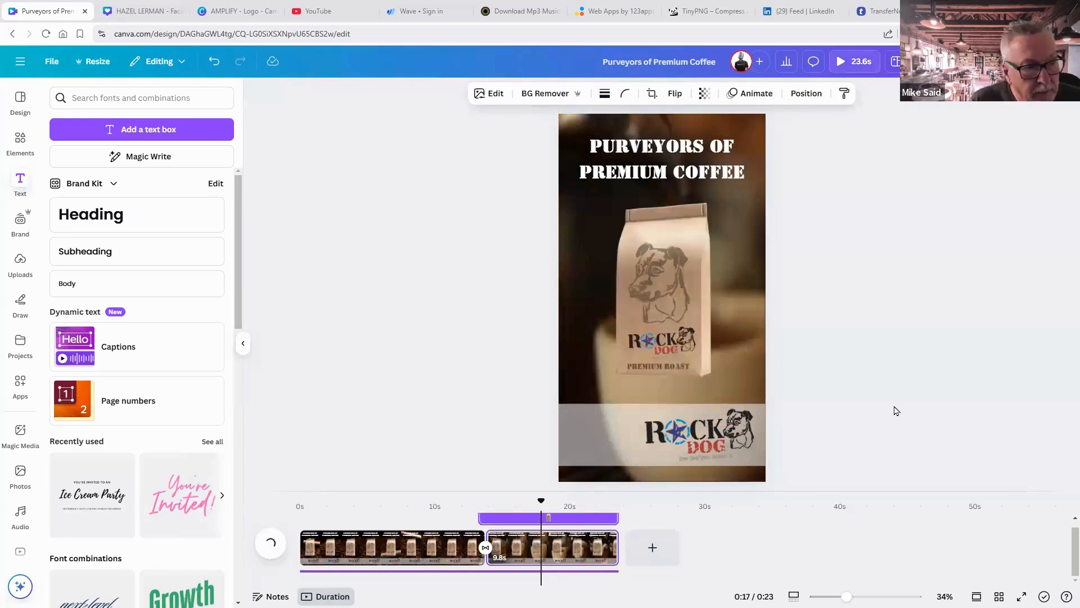
left_click(896, 411)
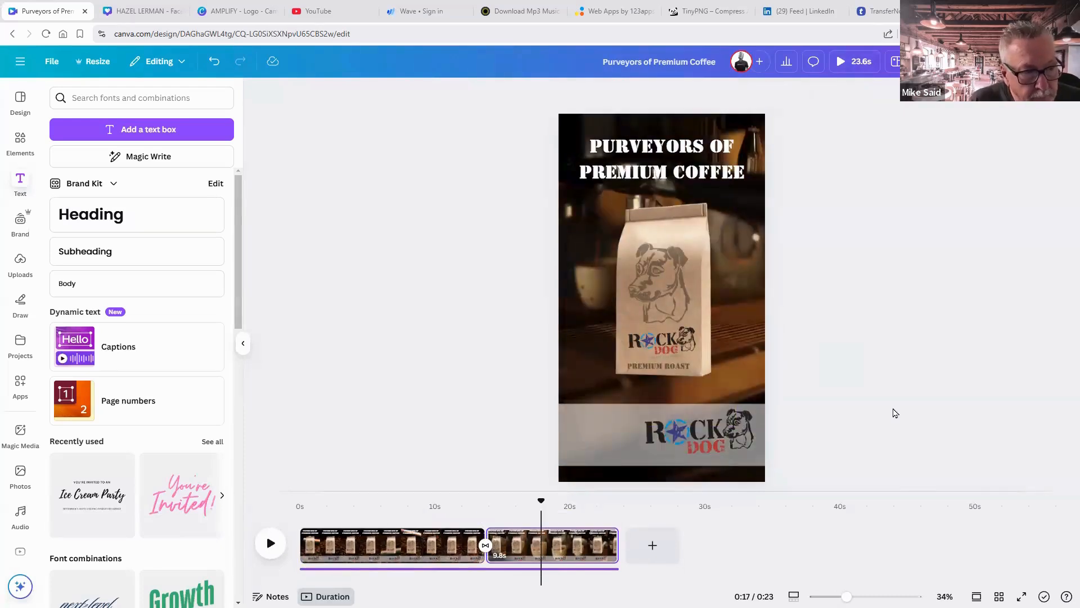
left_click(733, 210)
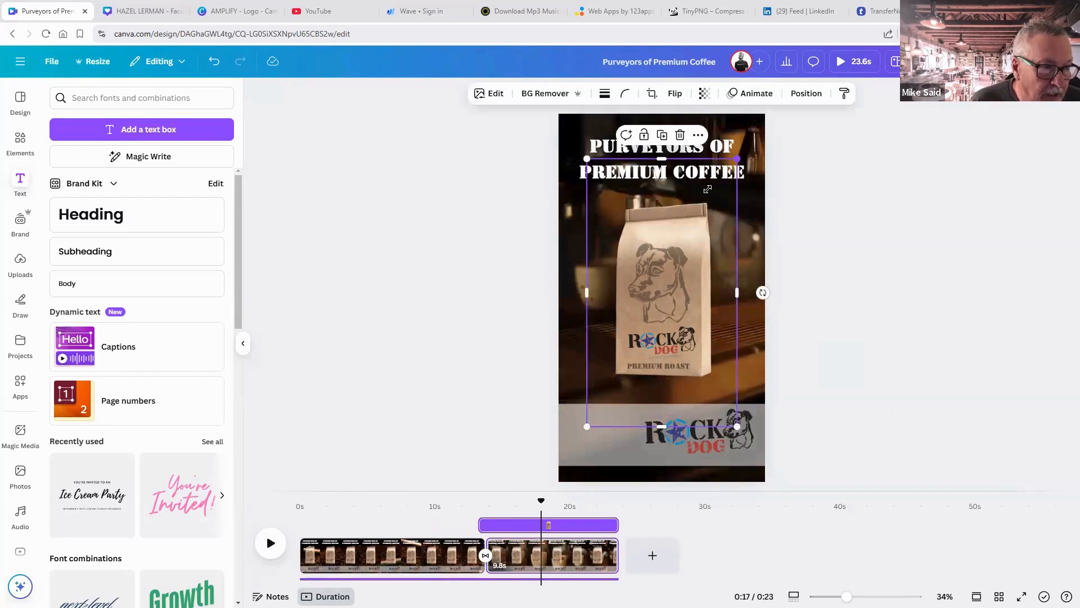
left_click_drag(707, 189, 588, 351)
left_click(805, 369)
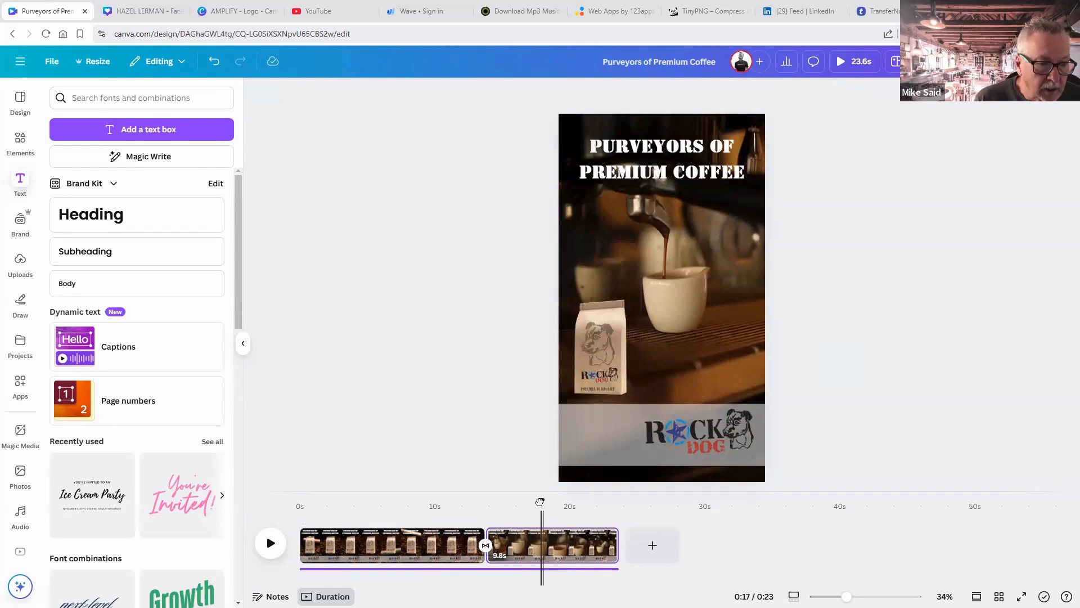
left_click_drag(539, 501, 299, 502)
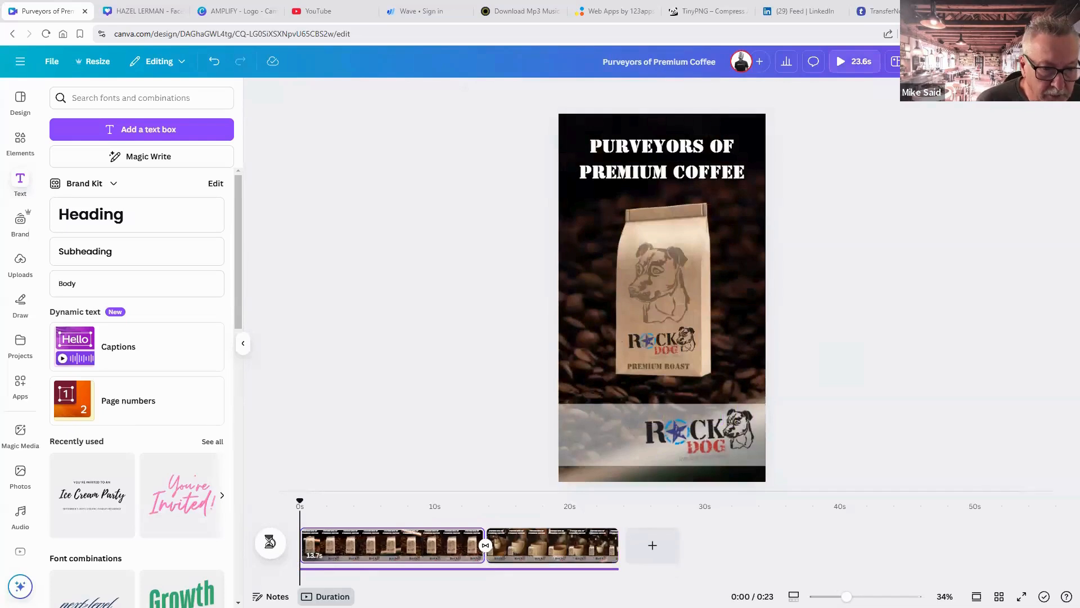
Preview the video, then delete the 23.6-second background audio track.
left_click(270, 545)
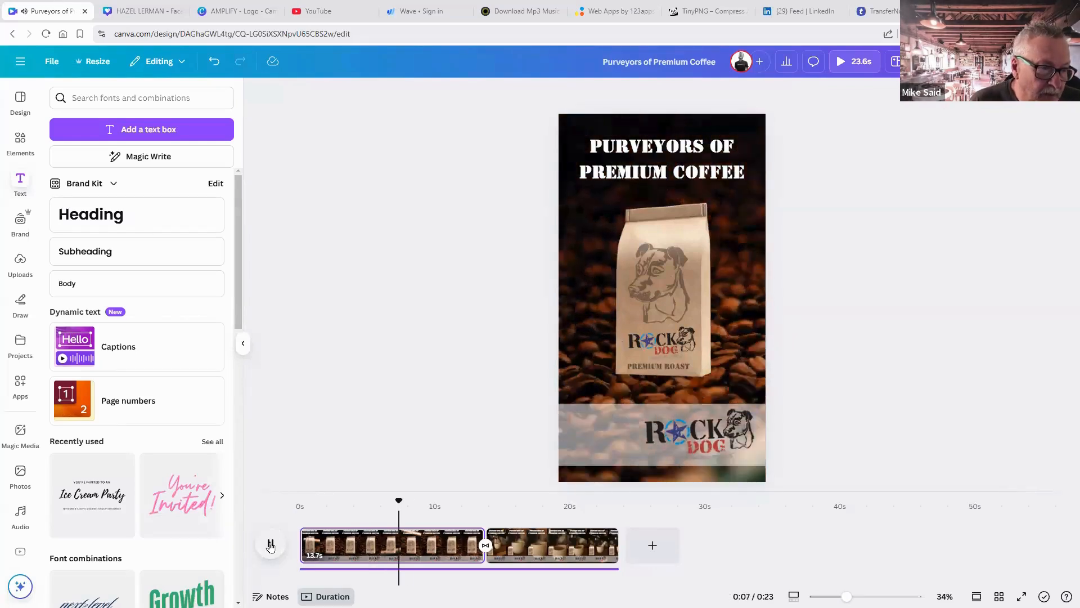
left_click(271, 544)
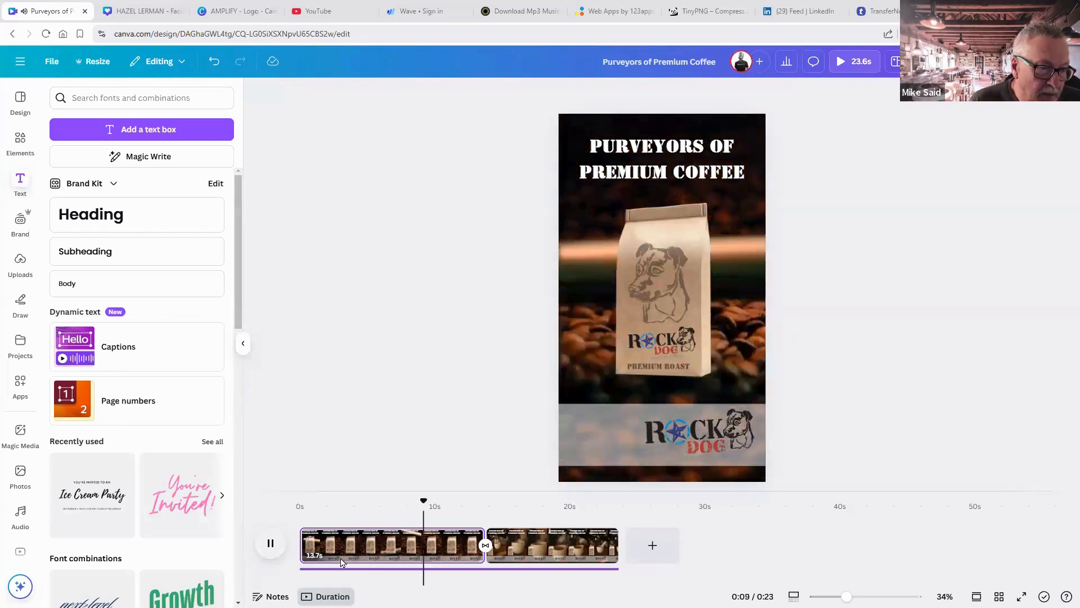
left_click(389, 569)
left_click(388, 573)
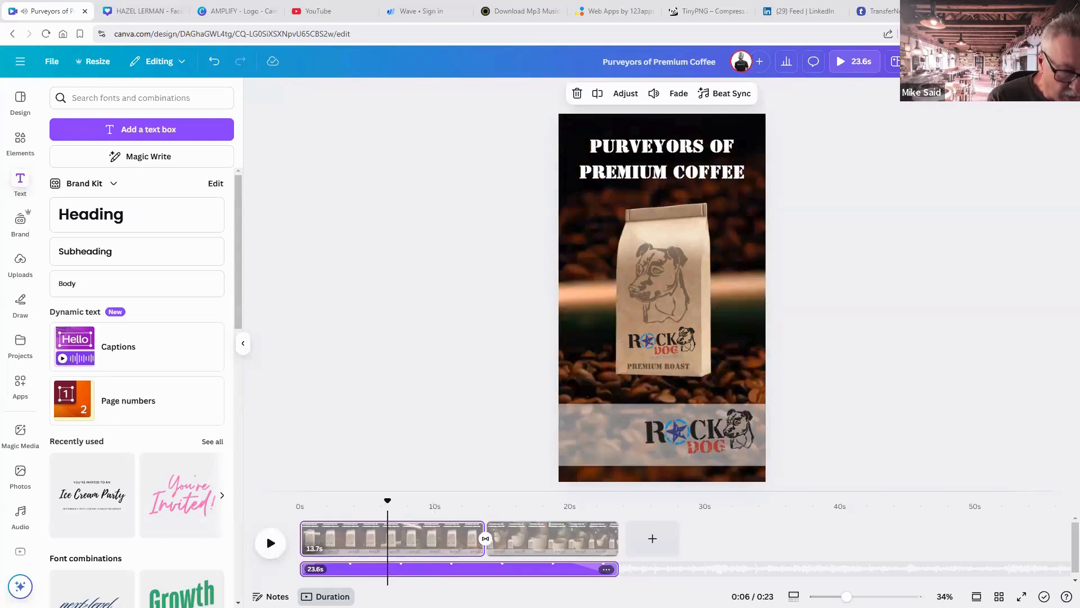
key("Delete")
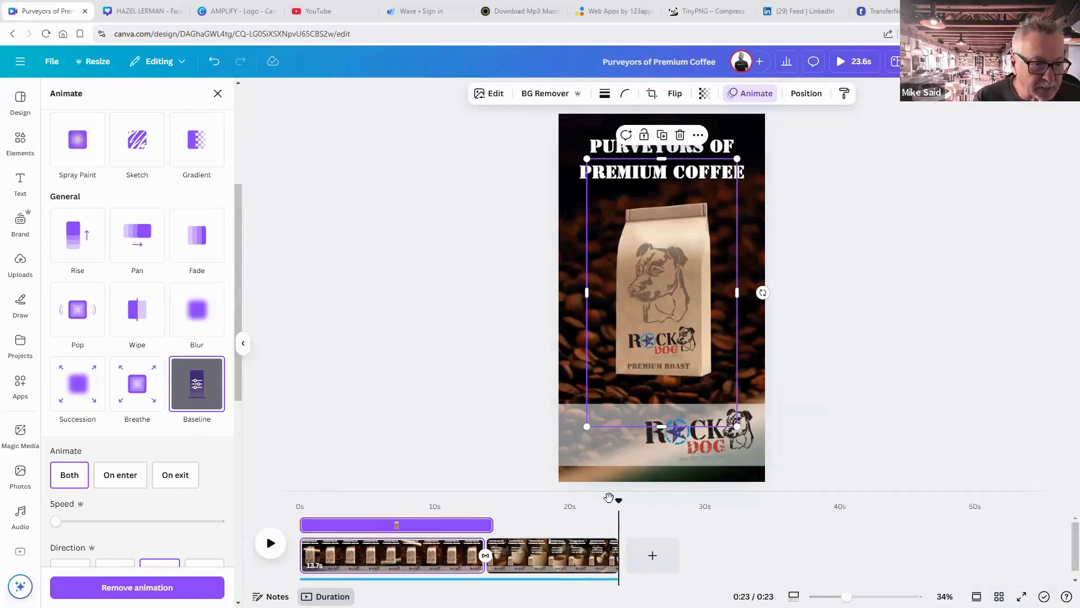
Replay the video from about 12 seconds to review the animations, then open Share.
left_click_drag(609, 501, 283, 504)
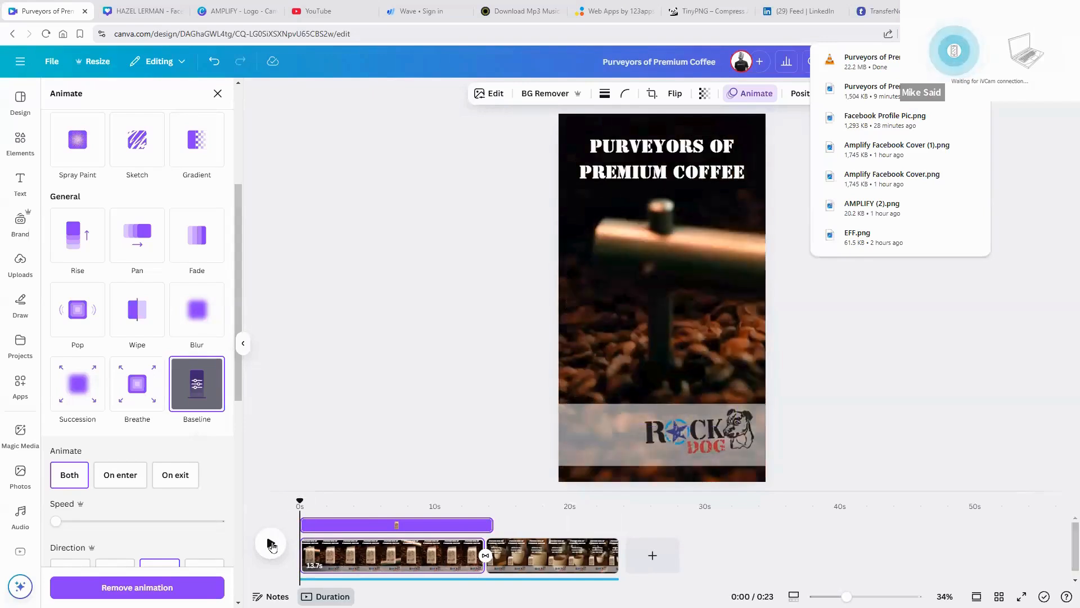
left_click(271, 542)
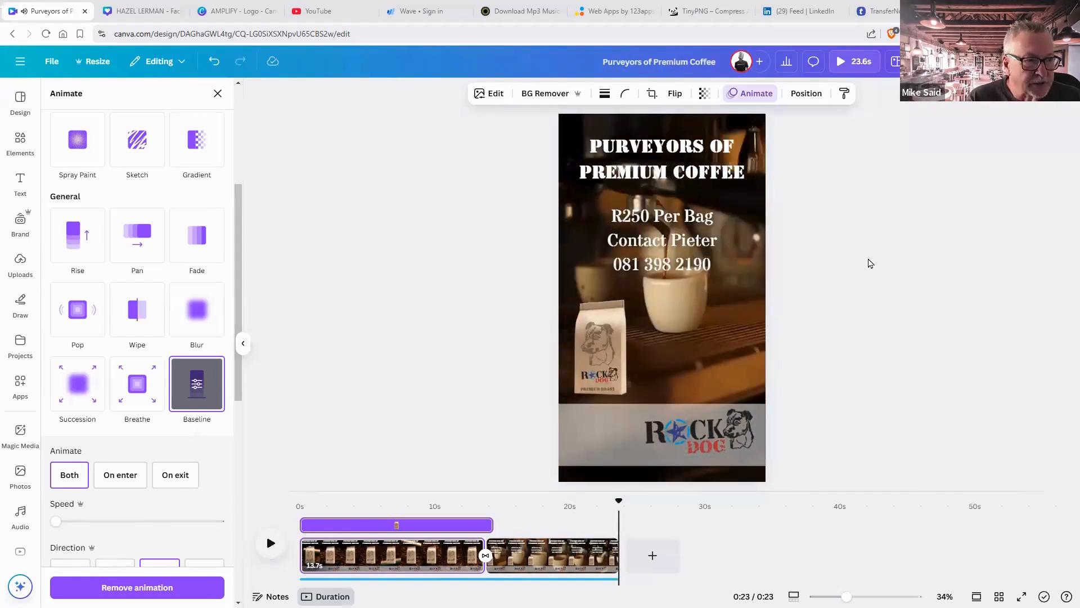
left_click(945, 62)
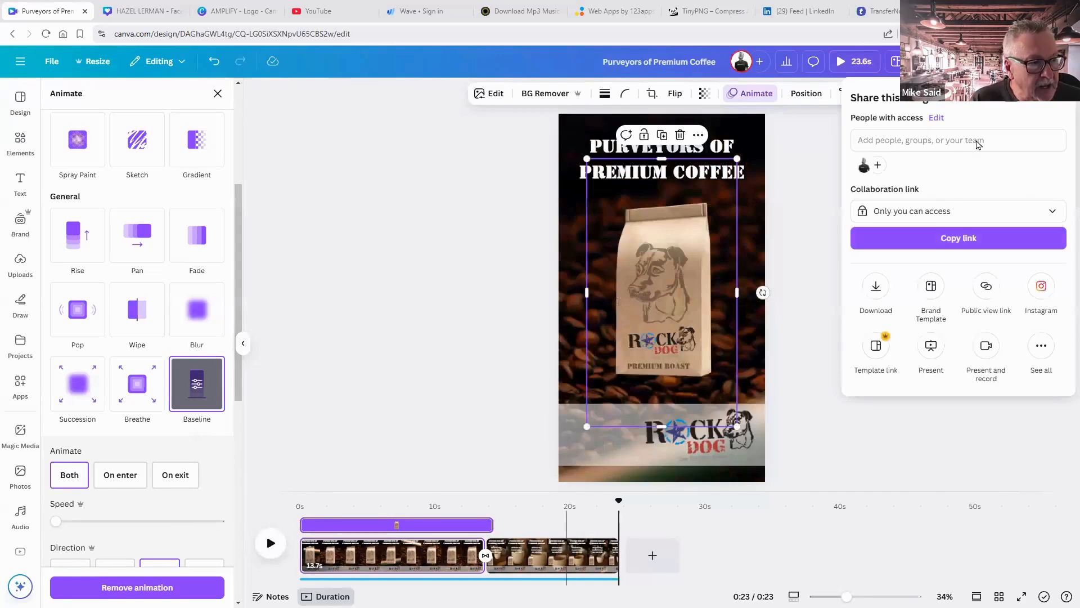
Show Canva's download settings with MP4 Video at 1080p, then bring the Facebook window forward.
left_click(877, 287)
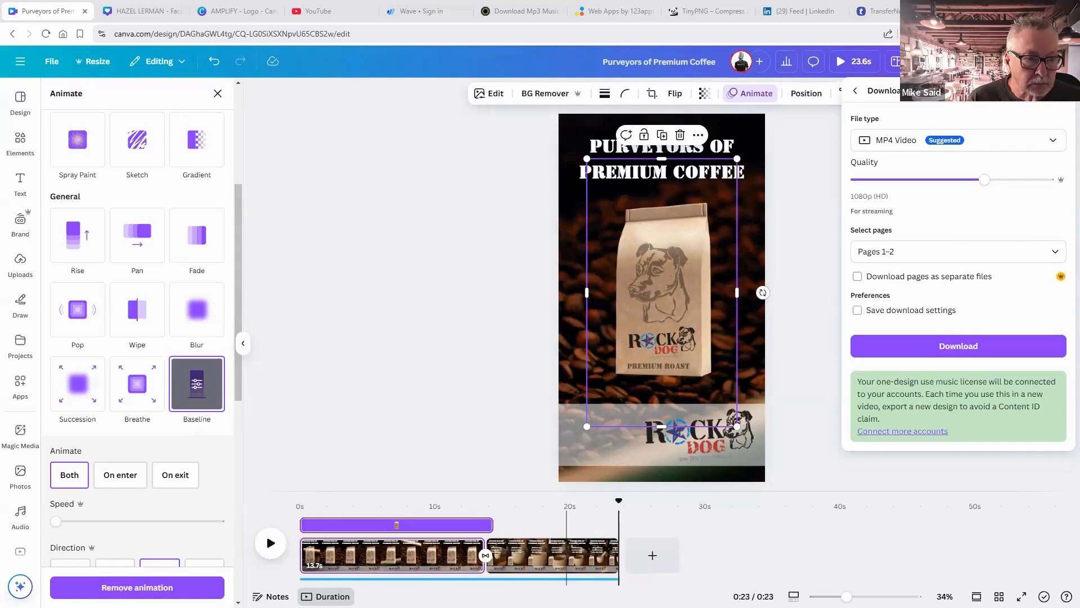
key("alt+Tab")
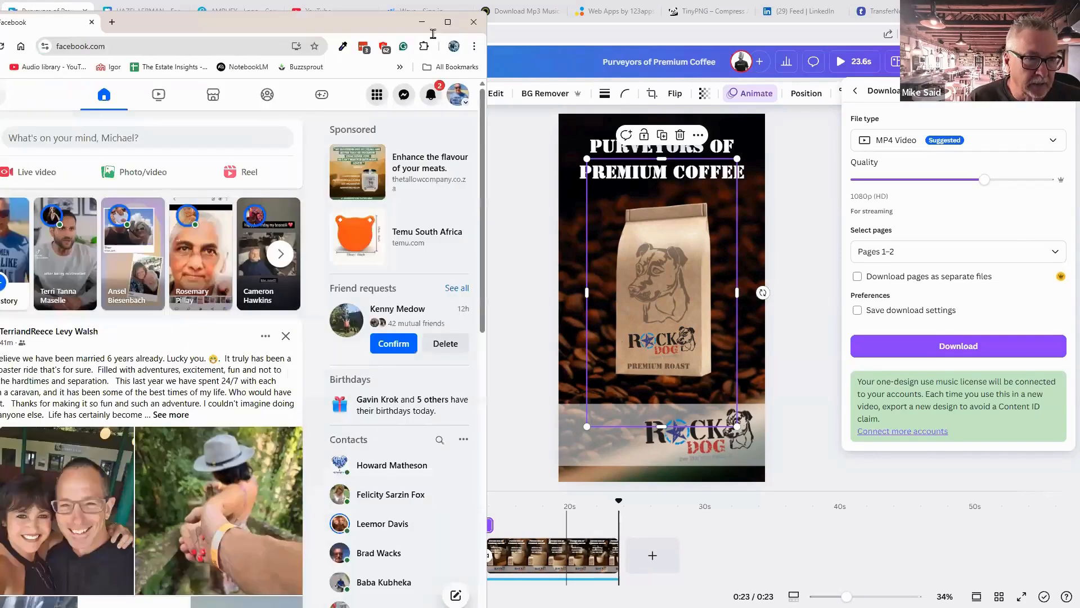
Maximize Facebook, glance at notifications and chats, then start a new reel.
left_click(448, 22)
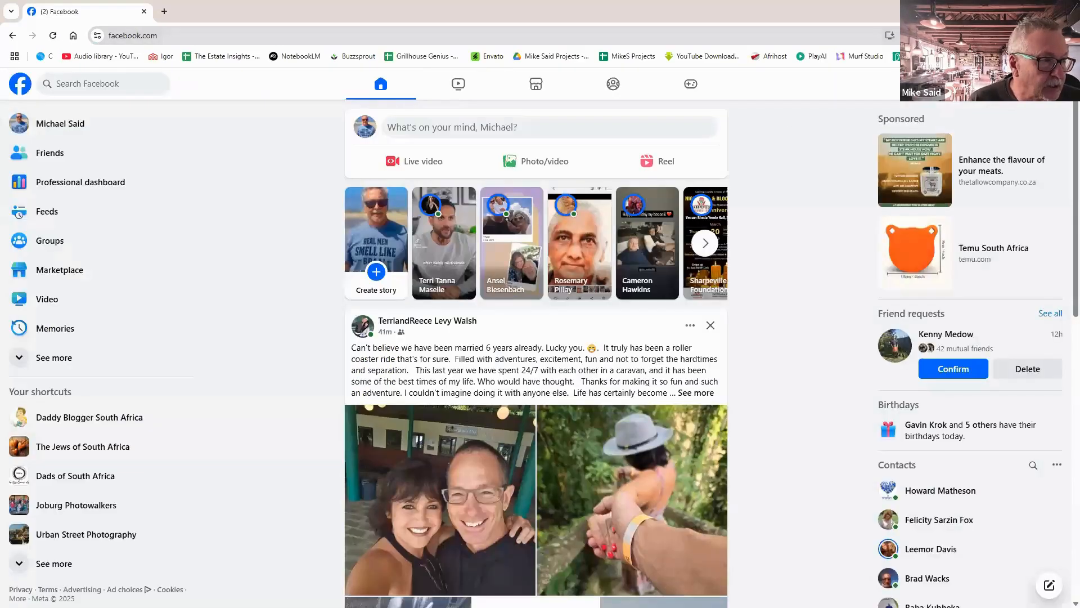
left_click(1024, 84)
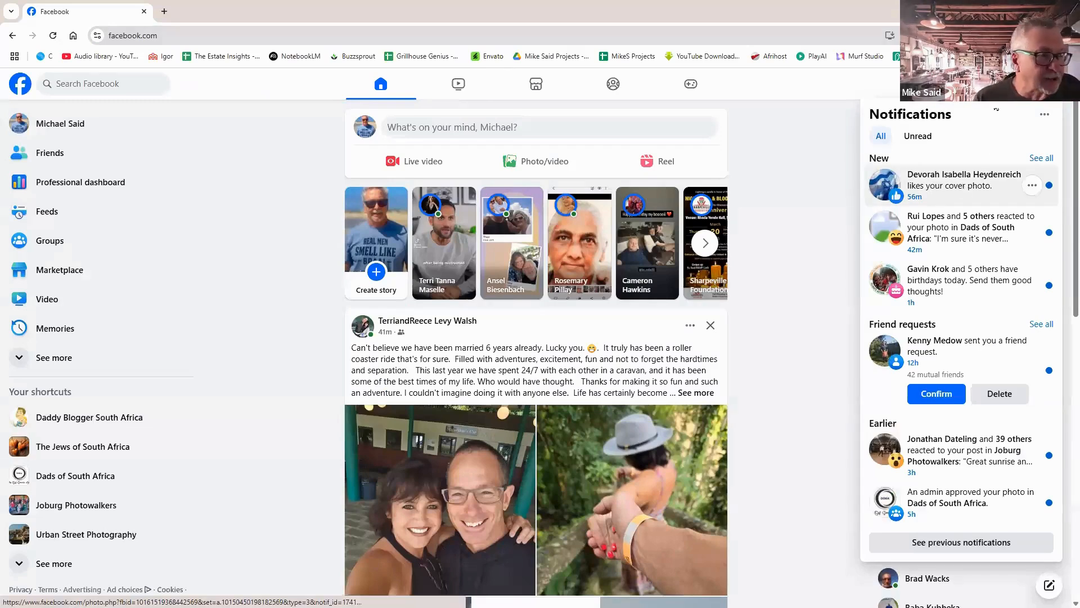
left_click(998, 84)
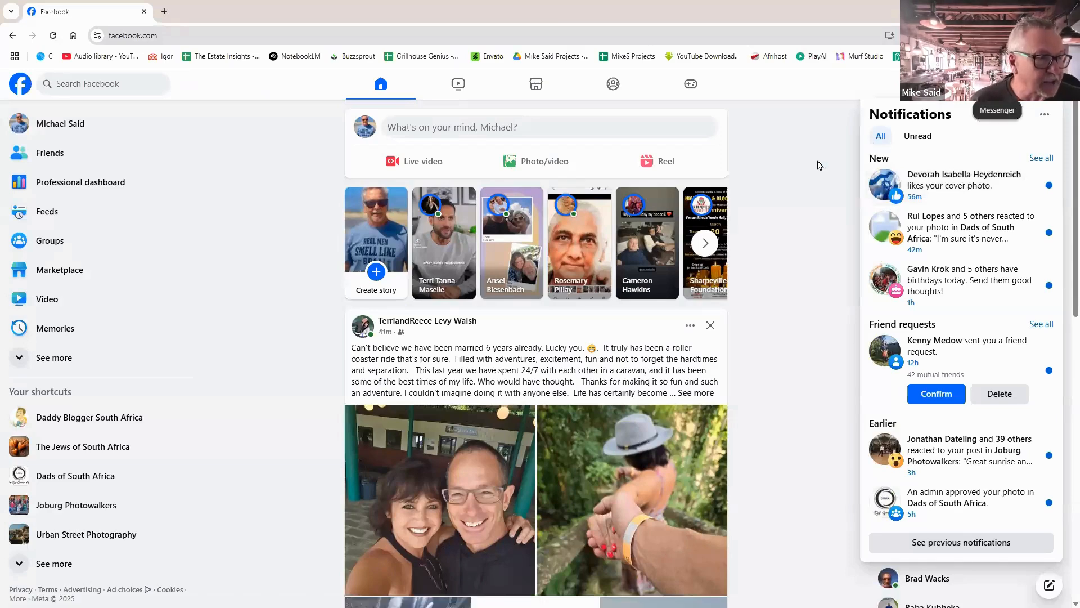
left_click(799, 186)
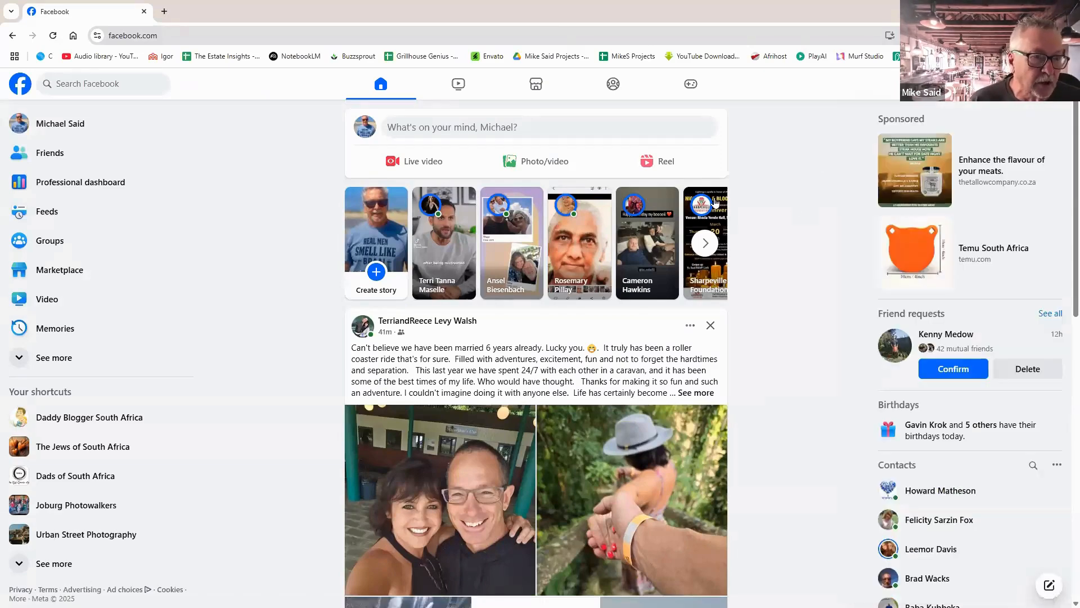
left_click(659, 162)
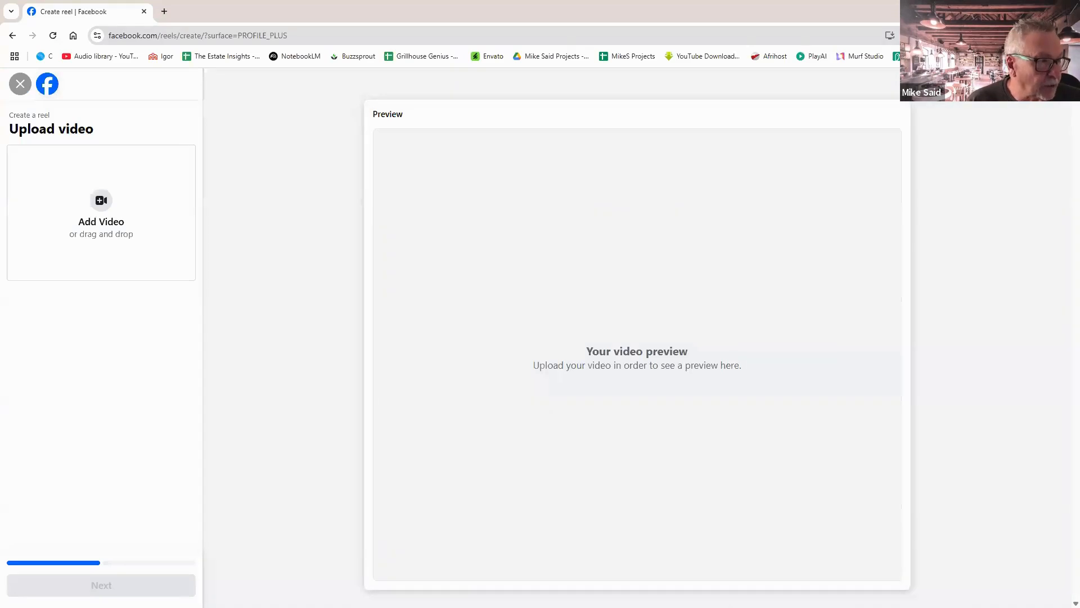
Drag the exported Rock Dog coffee MP4 into the reel upload box and advance to Add details.
left_click_drag(721, 282, 614, 311)
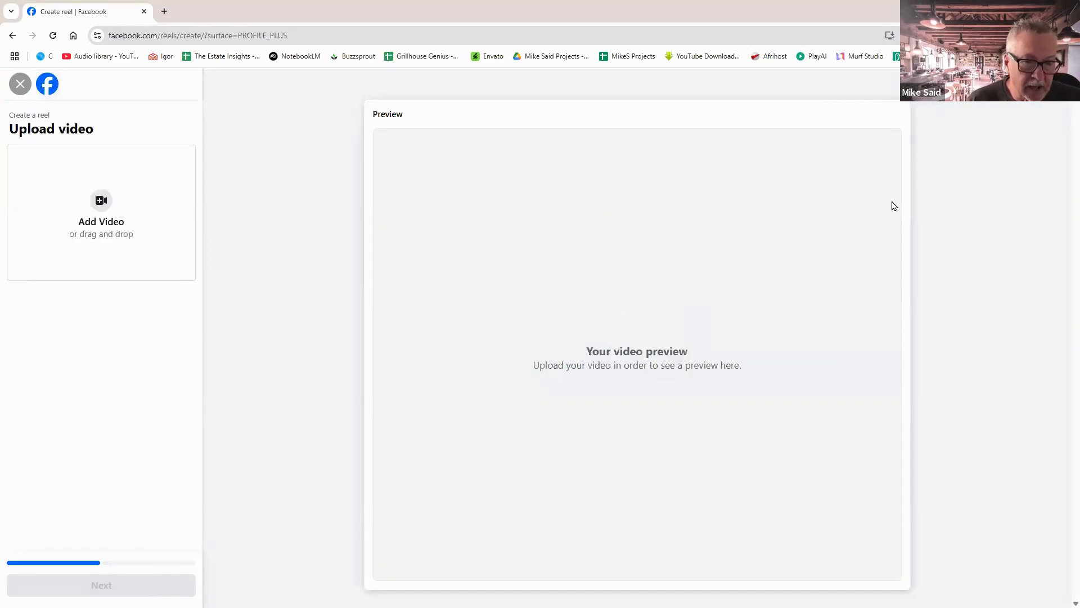
left_click_drag(343, 204, 112, 206)
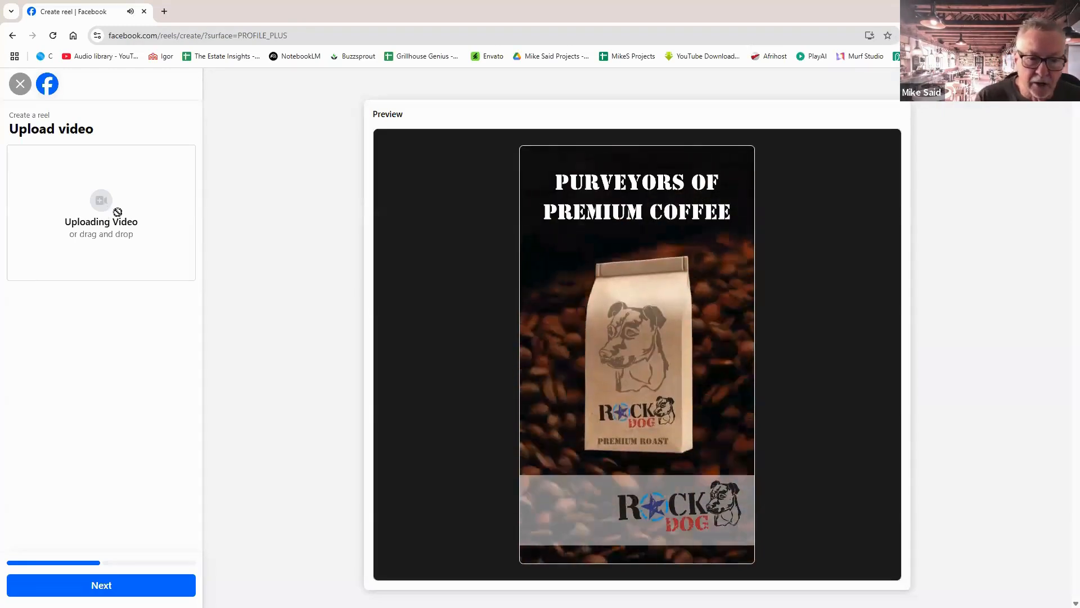
left_click(103, 585)
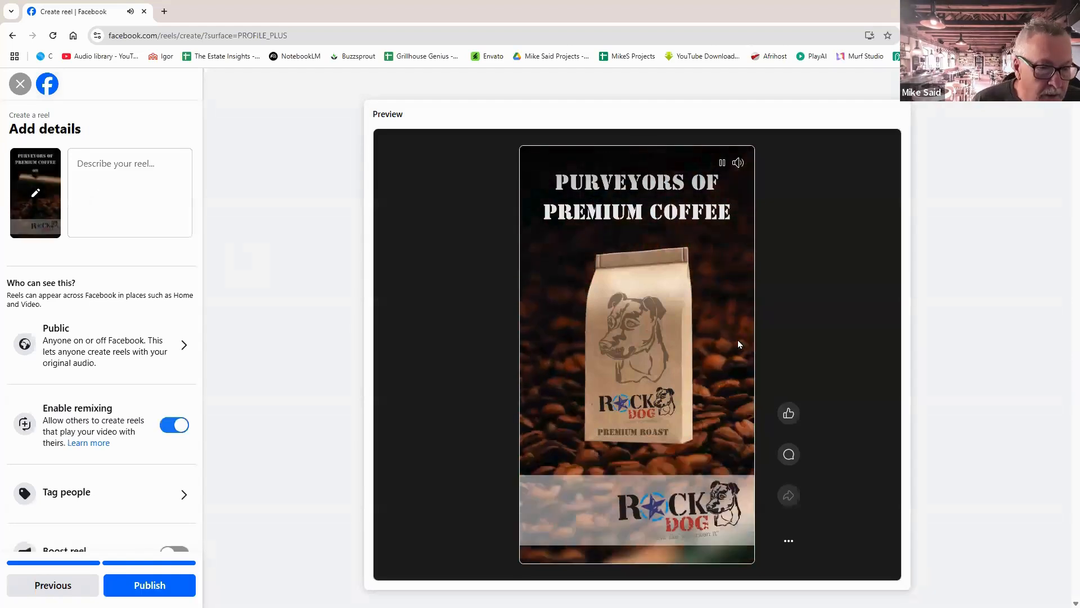
Caption the reel 'Testing reel building with Canva', correcting the Canva typo, and publish it.
left_click(115, 163)
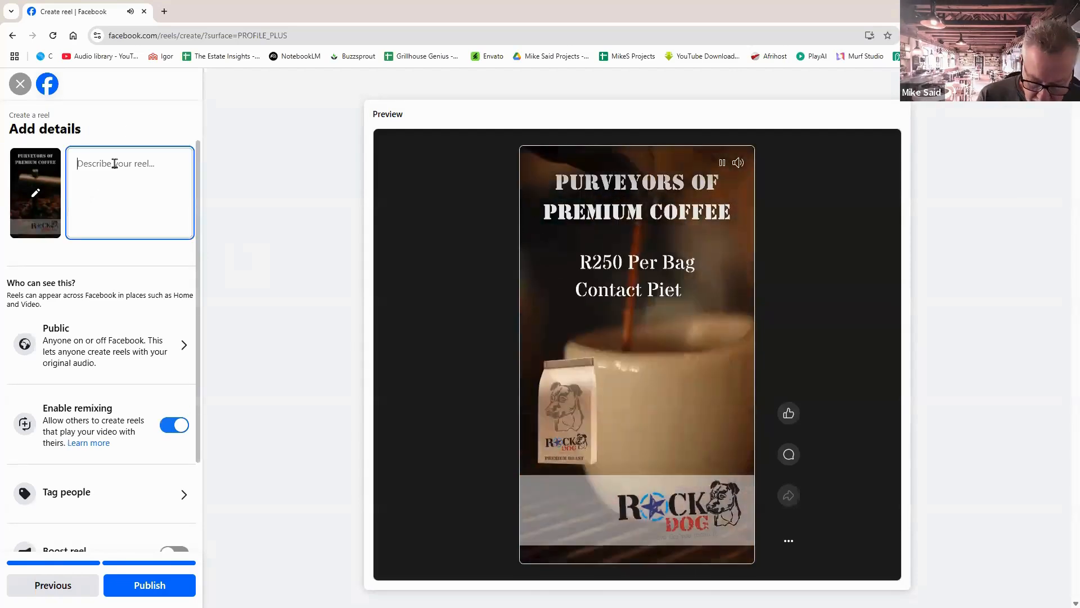
type("Te")
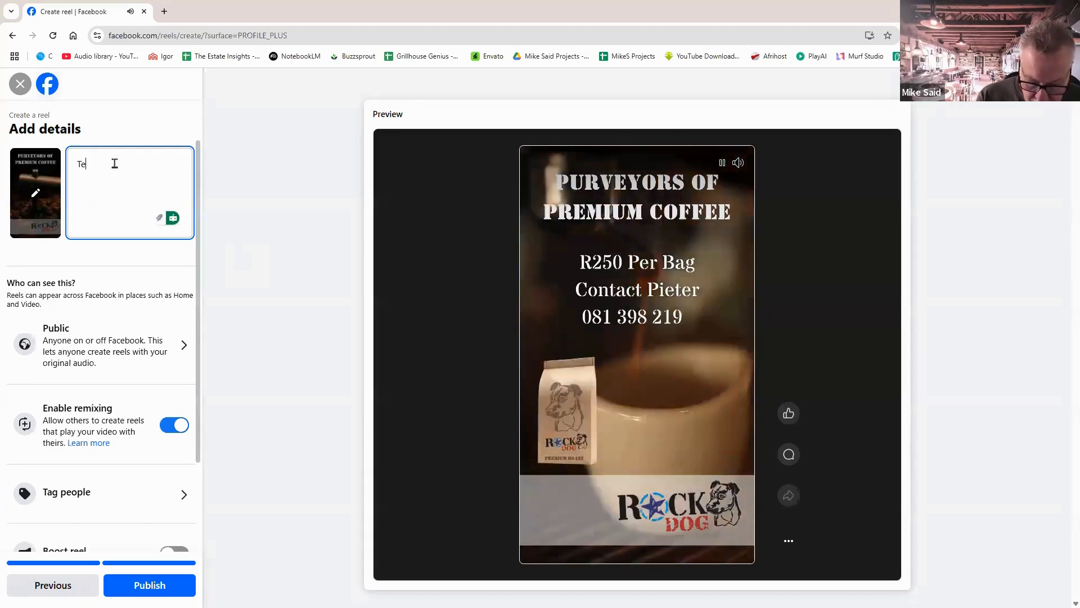
type("sting")
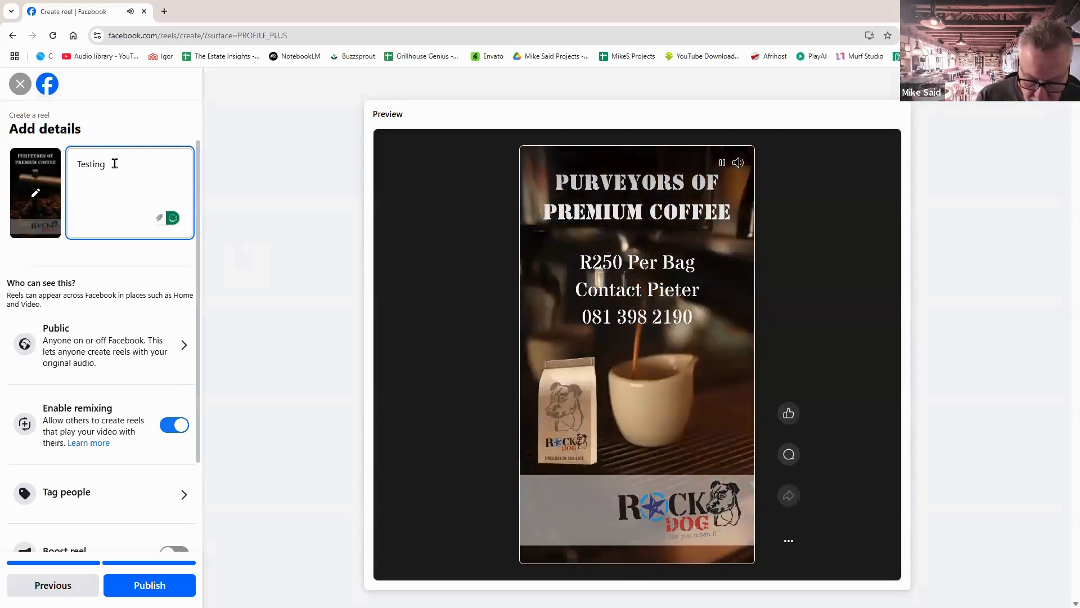
type(" re")
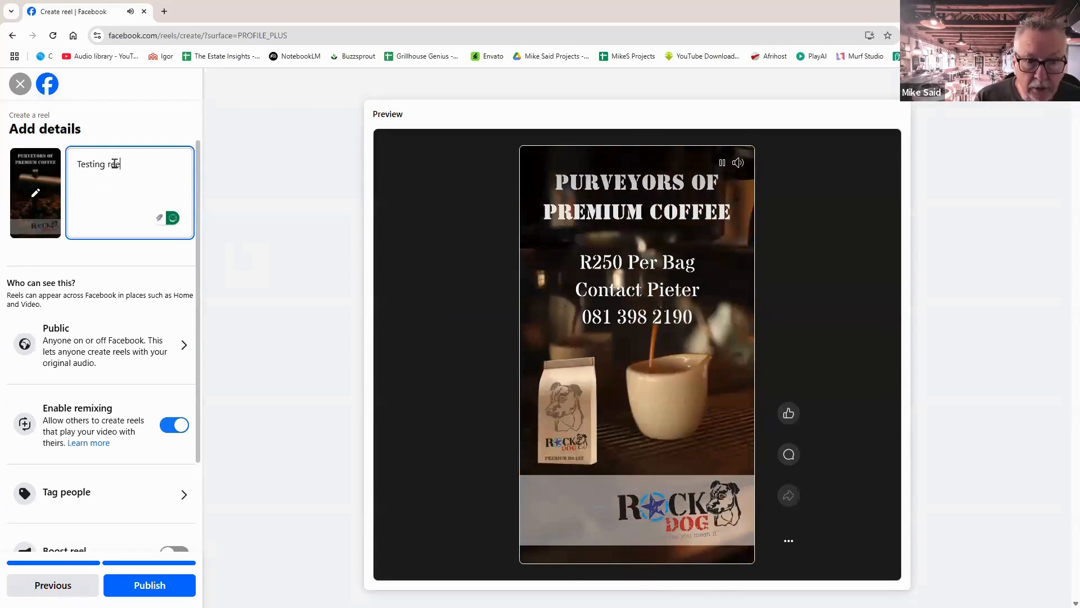
type("el bu")
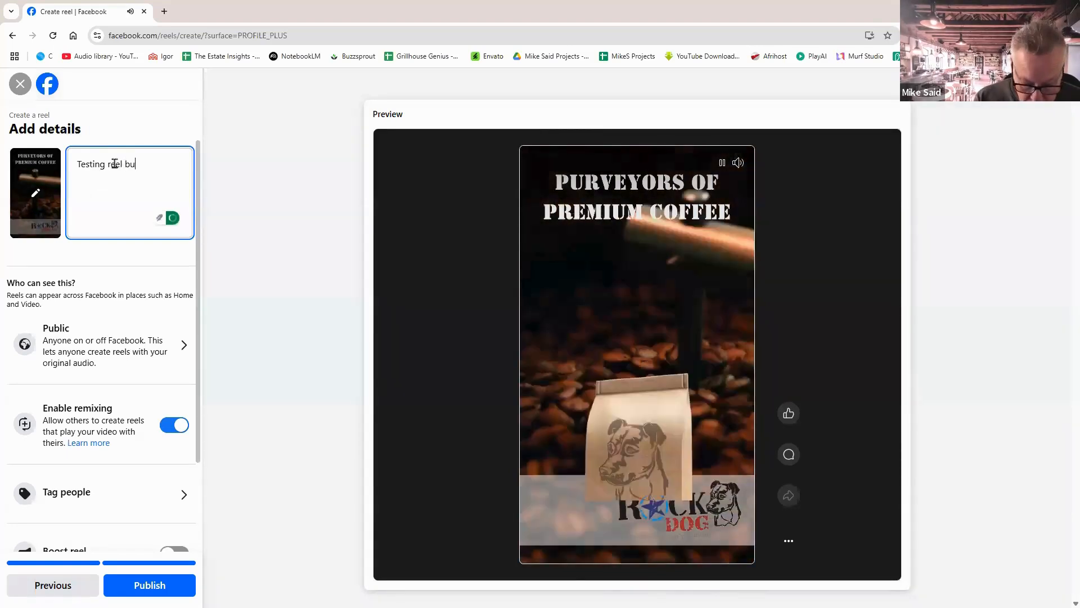
type("ilding wit")
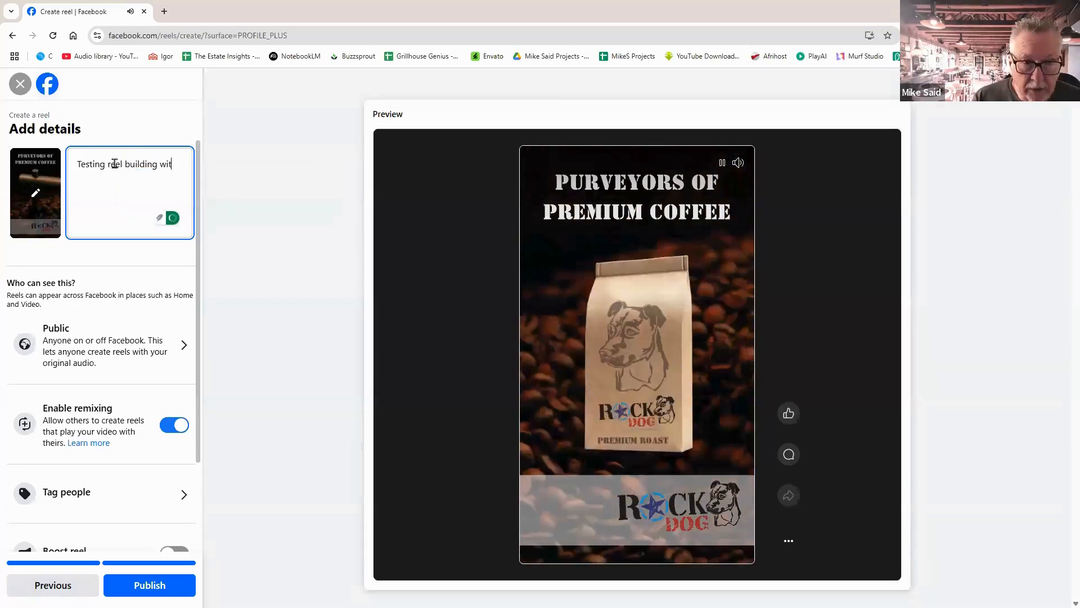
type("h Cann")
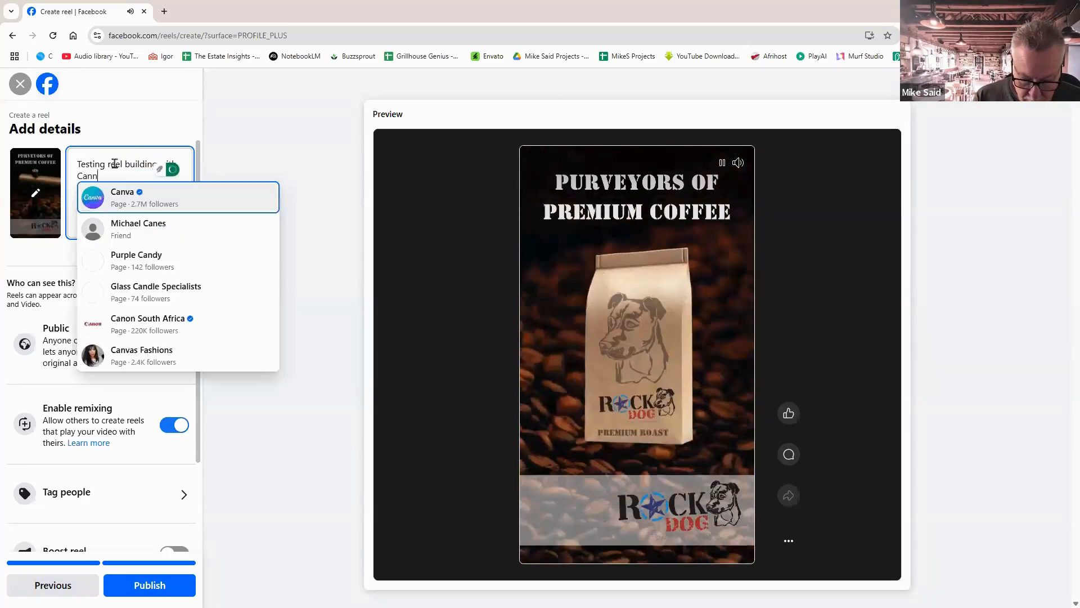
type("va")
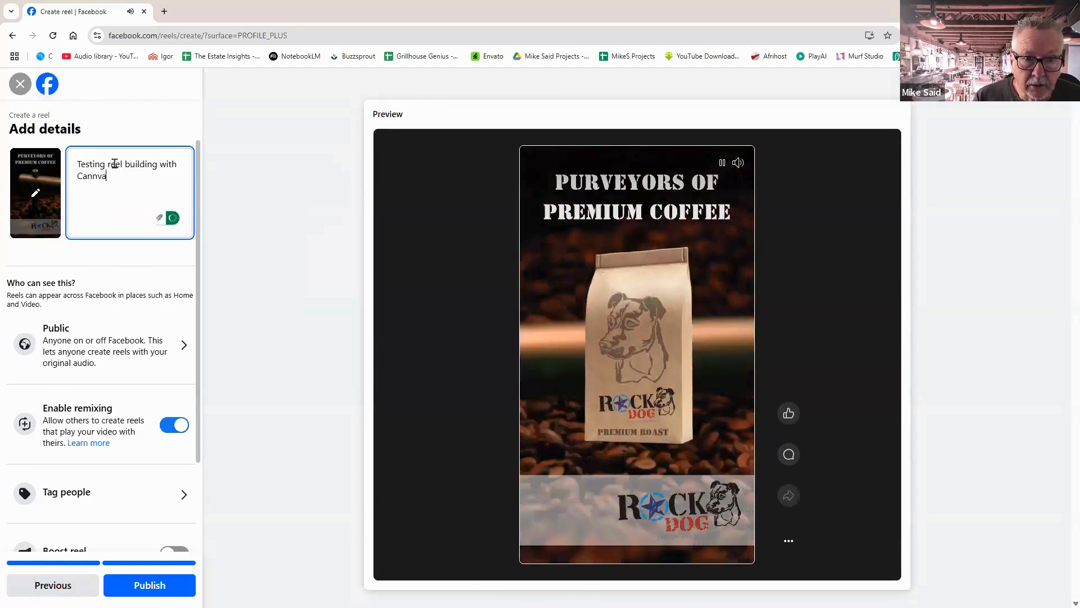
key("BackSpace")
key("BackSpace")
key("BackSpace")
type("v")
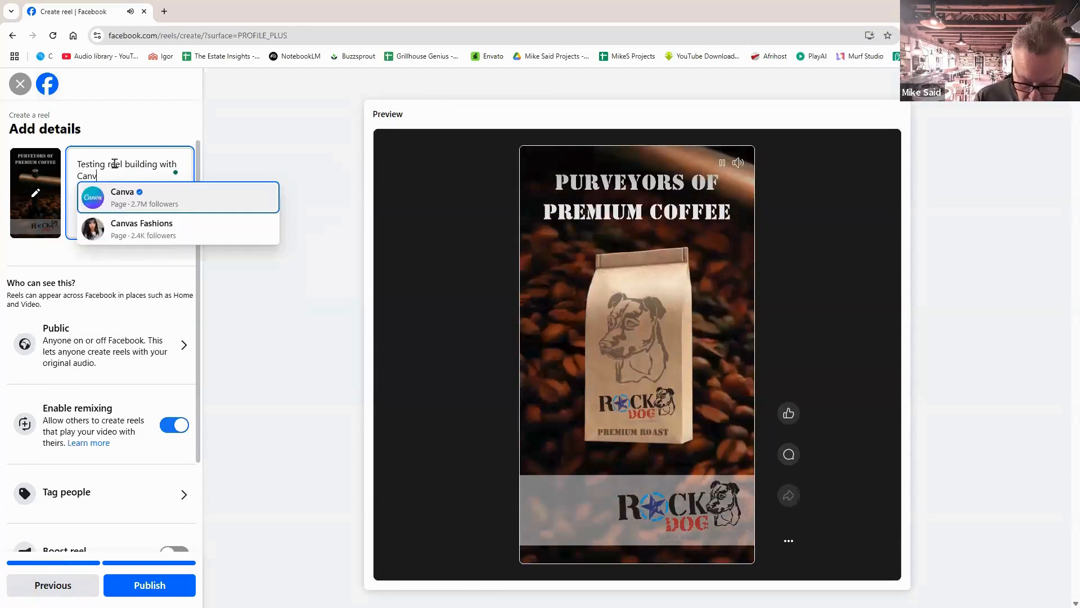
type("a")
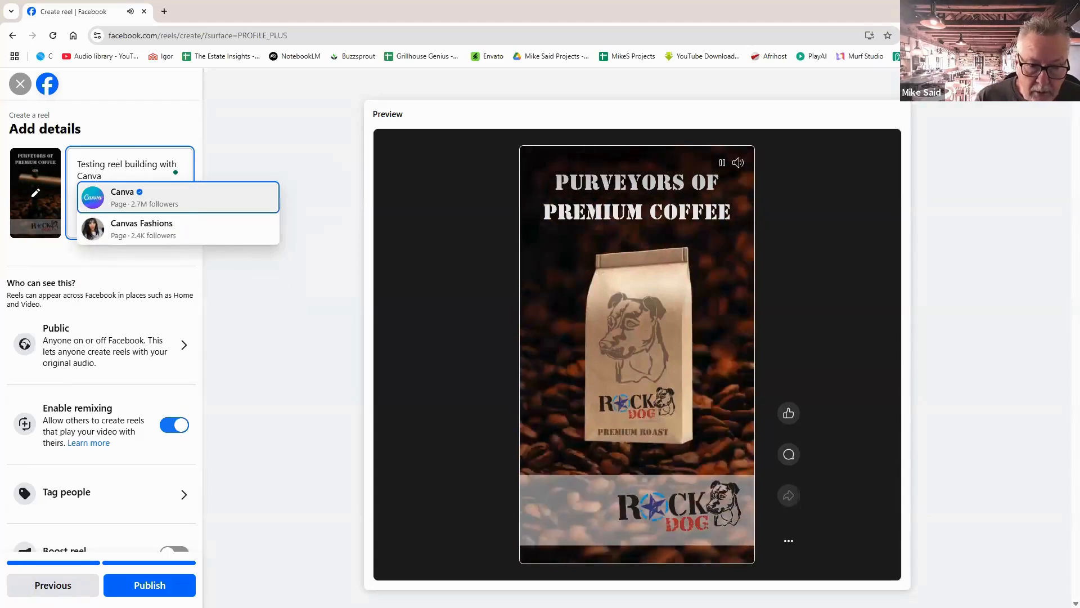
left_click(149, 584)
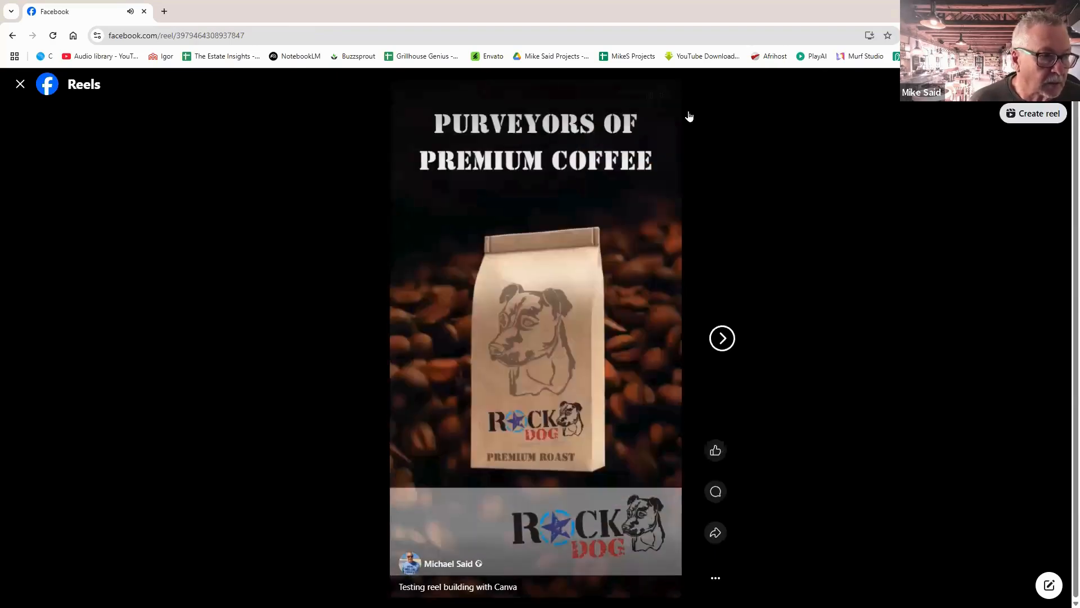
Mute the playing coffee reel and close the Reels viewer back to the home feed.
left_click(667, 99)
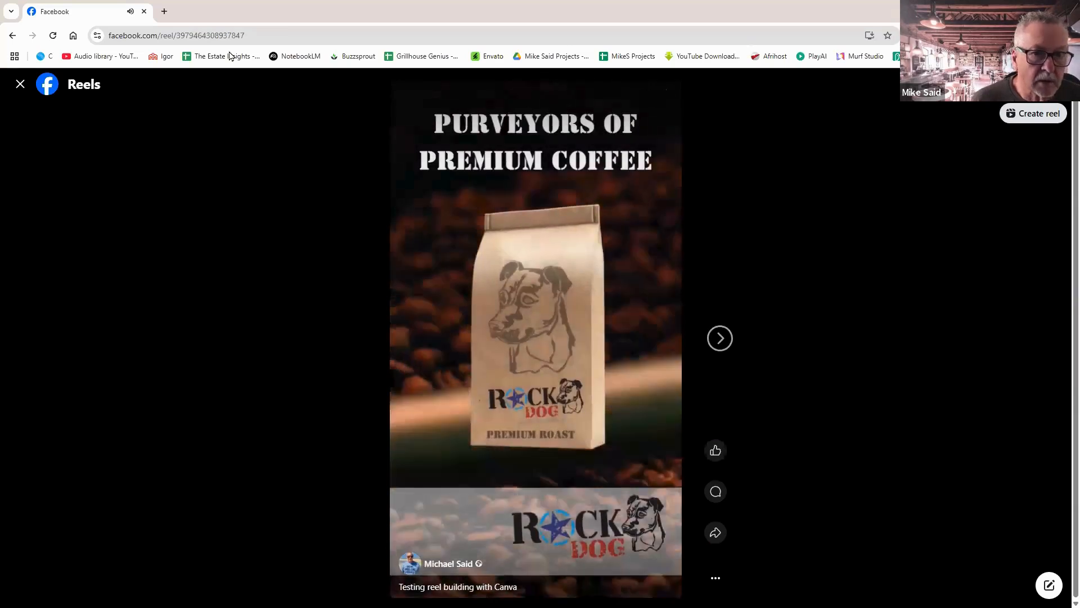
left_click(20, 88)
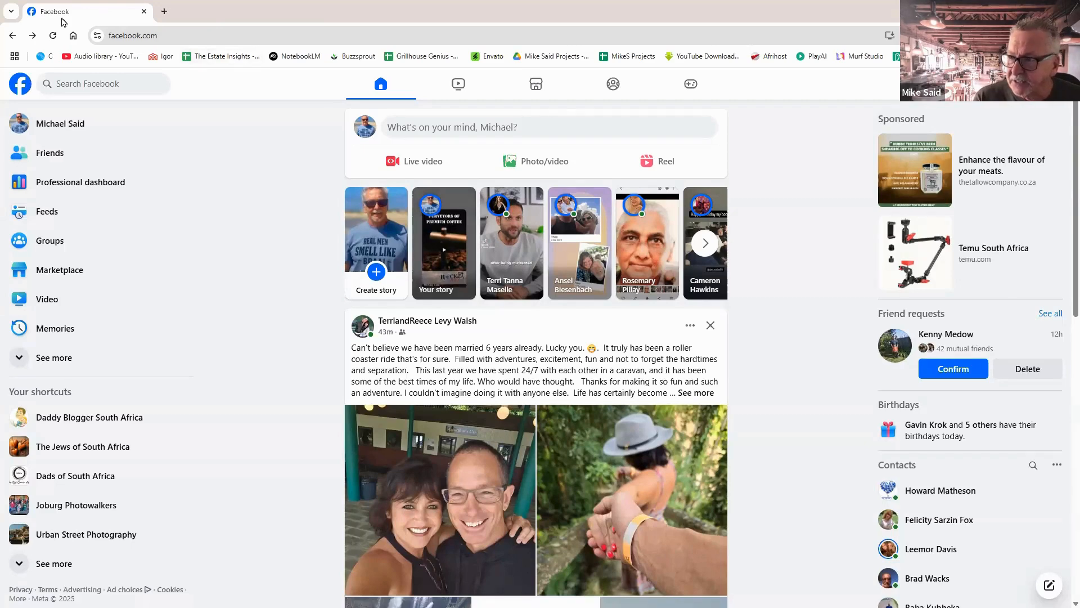
Back in Canva, close the Download panel, show the Text options and select the coffee-bean background video.
key("alt+Tab")
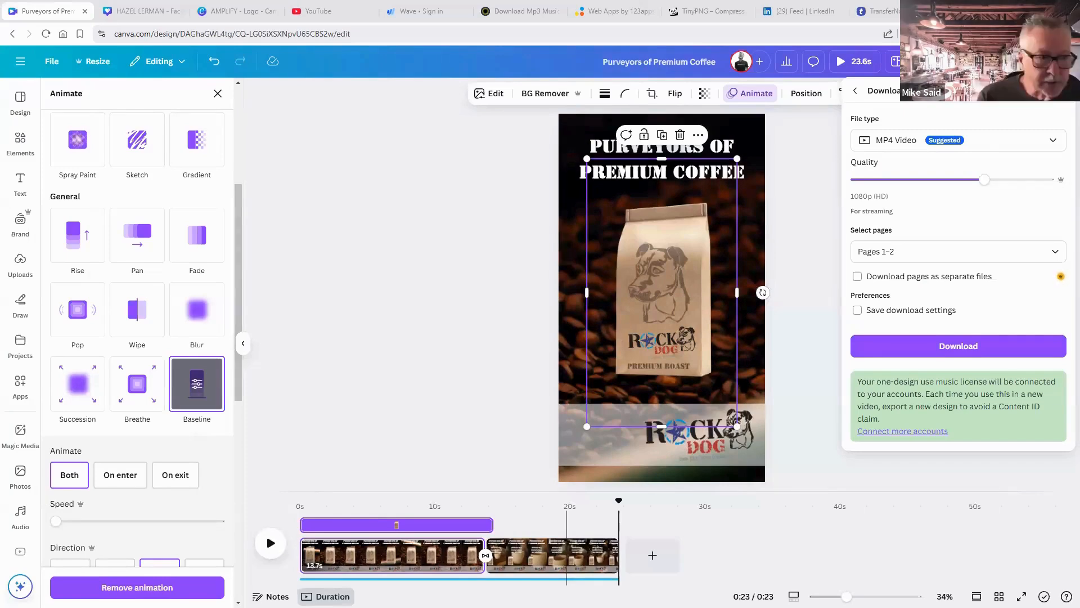
left_click(335, 369)
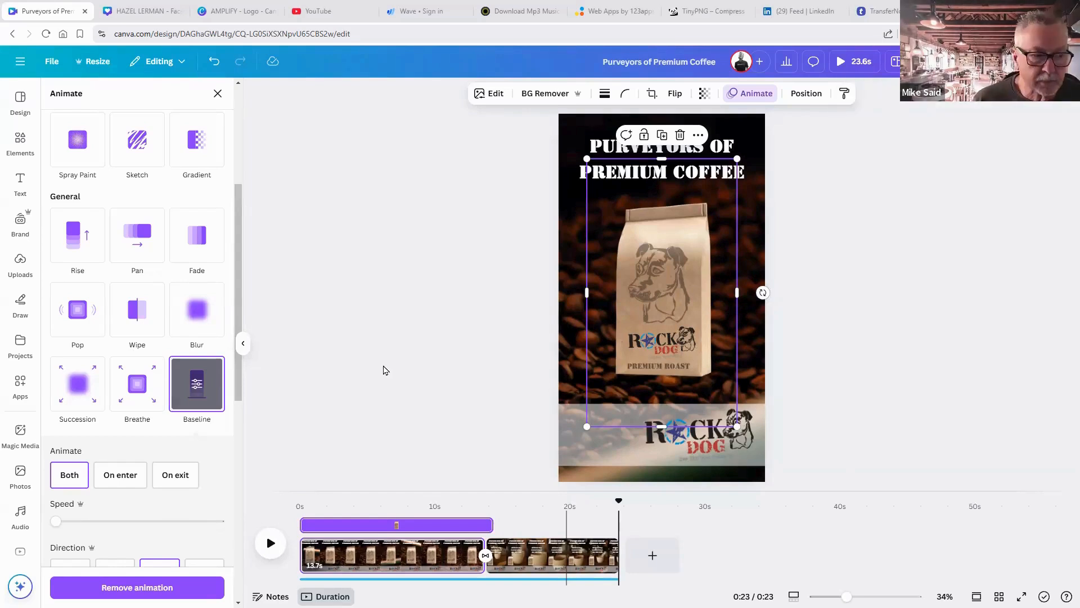
left_click(385, 370)
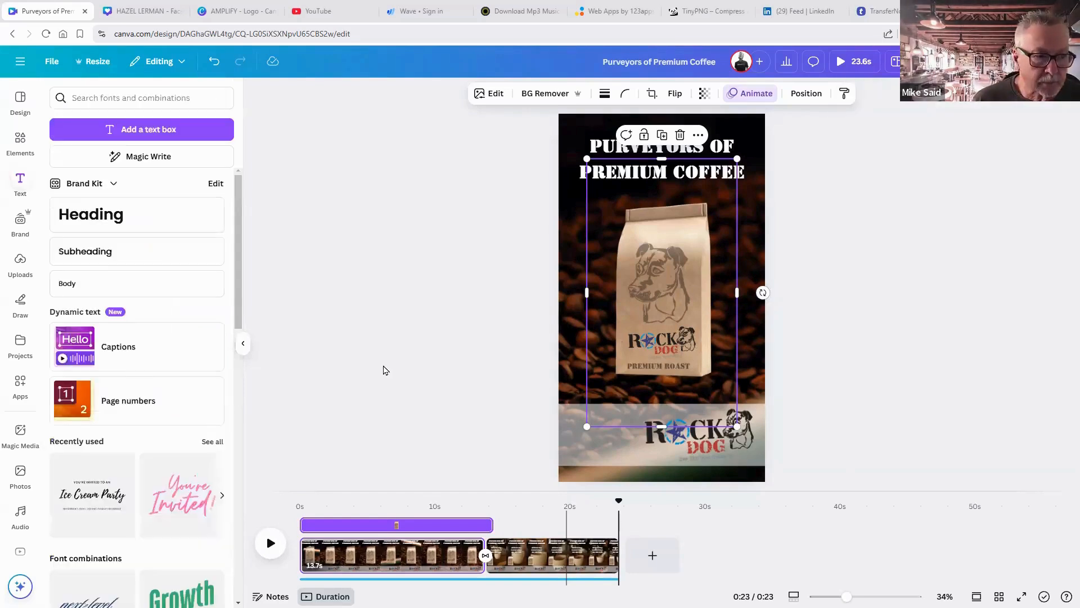
left_click(568, 372)
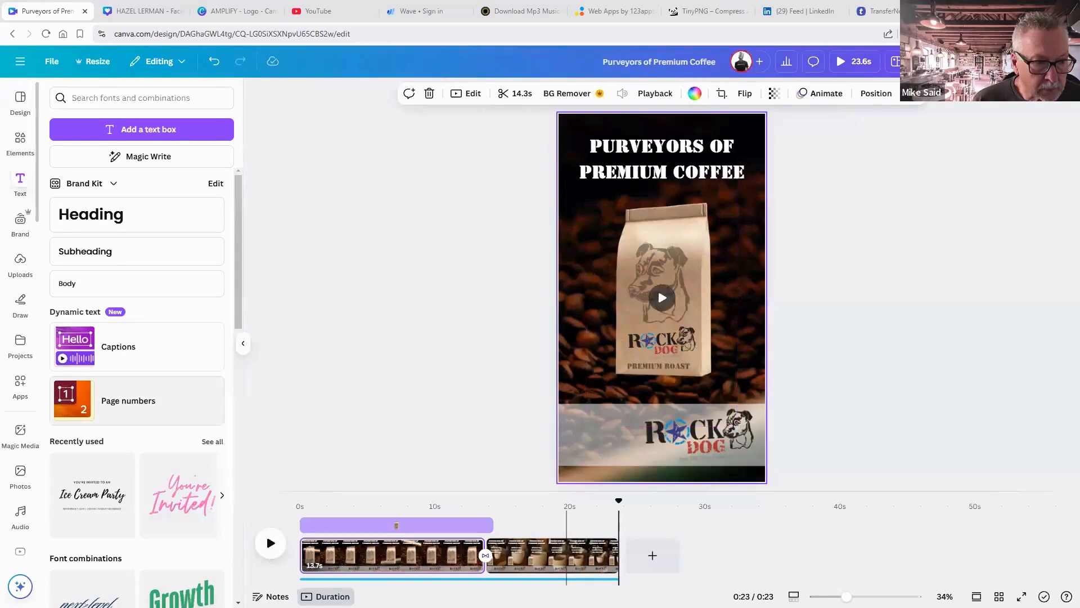
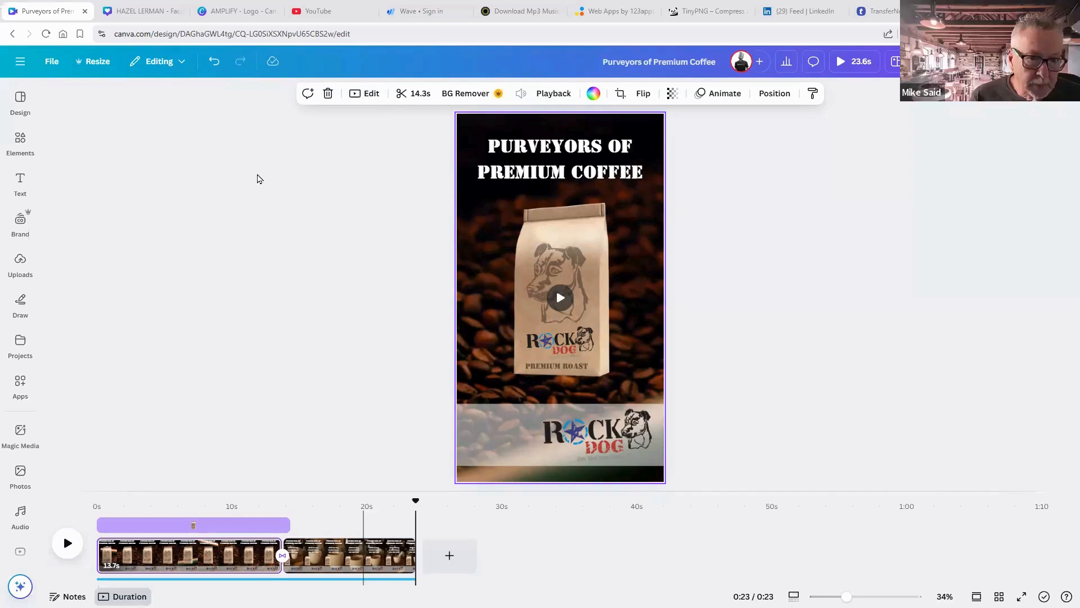
Switch to the YouTube Studio Audio library window over the Canva coffee video editor.
key("alt+Tab")
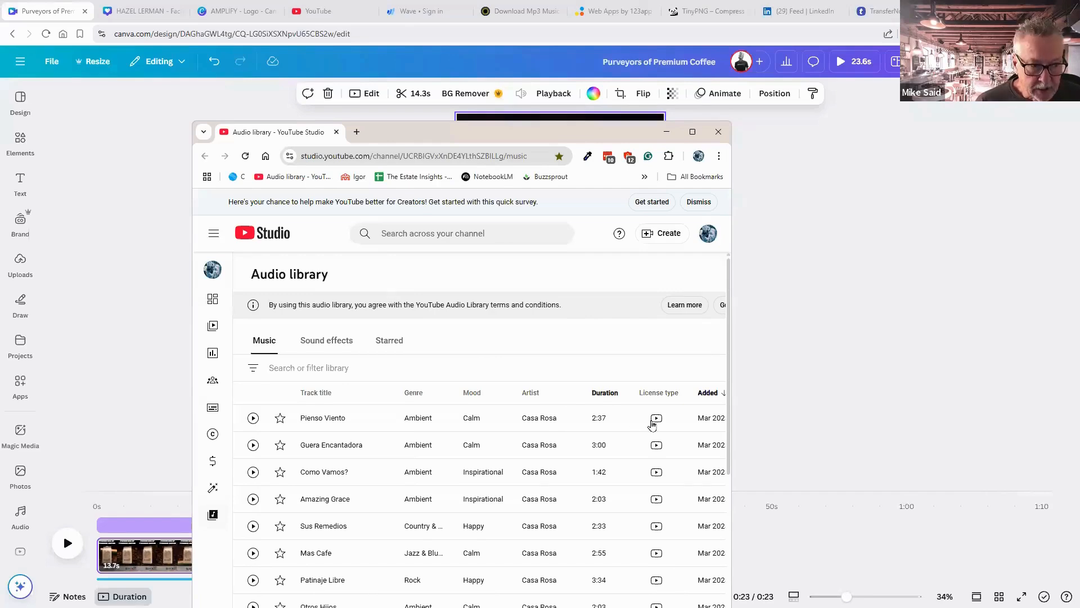
Move the YouTube Studio Audio library window up and left, then return to the Canva editor.
mouse_move(652, 425)
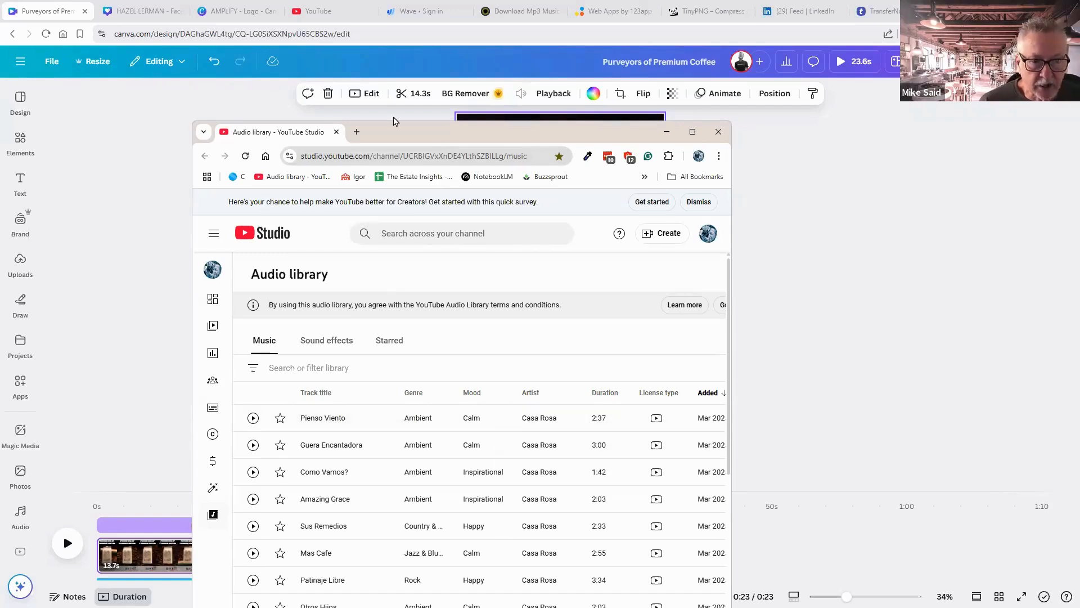
left_click_drag(416, 140, 394, 108)
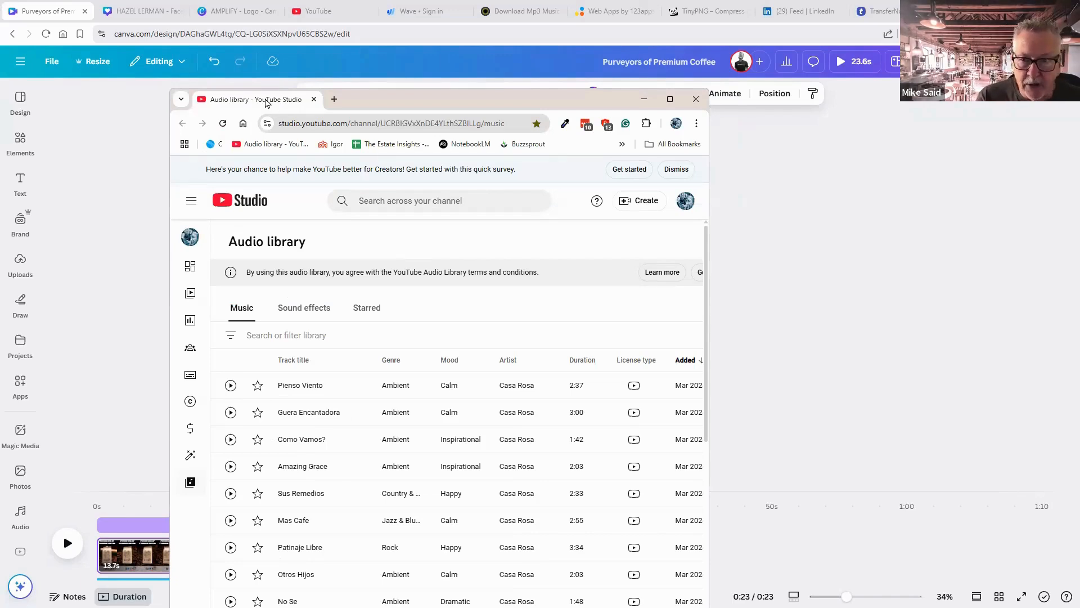
key("alt+Tab")
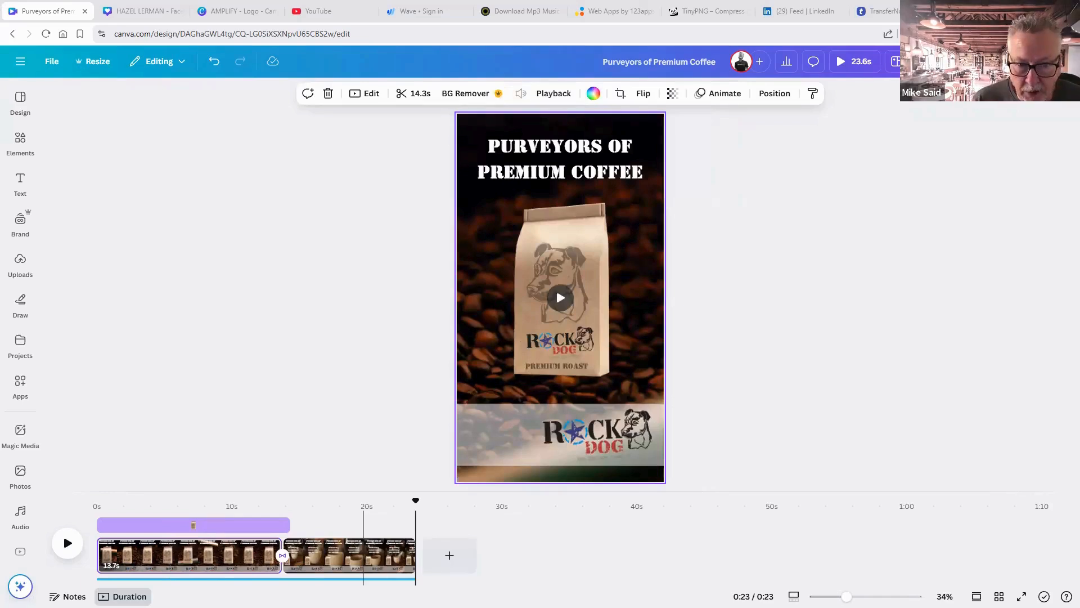
Upload the downloaded 'Believe (Instrumental) - NEFFEX' mp3 to Canva's audio uploads.
left_click(20, 264)
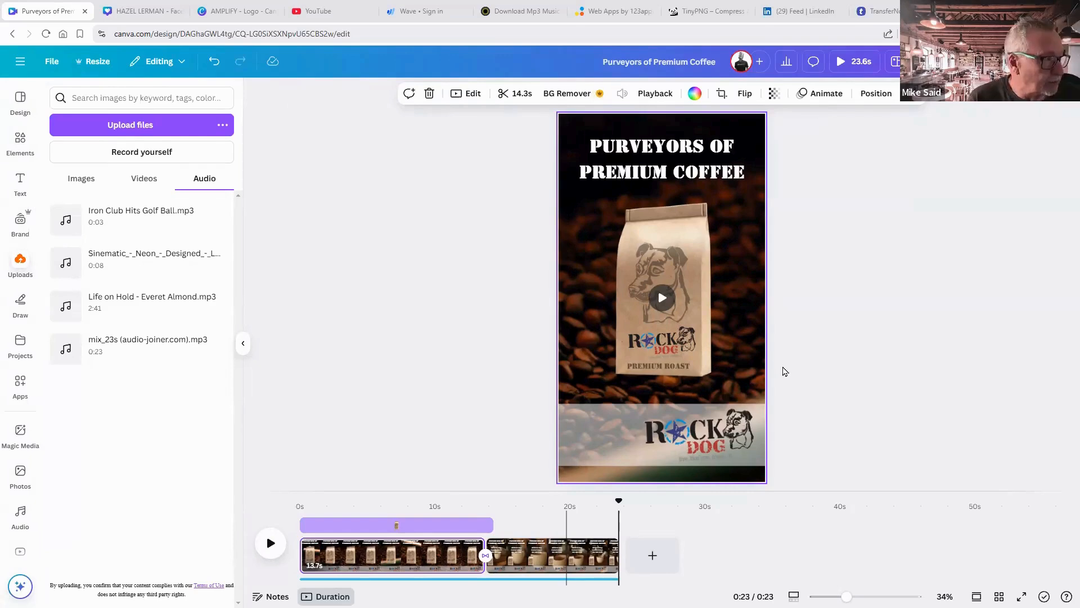
left_click_drag(550, 345, 117, 309)
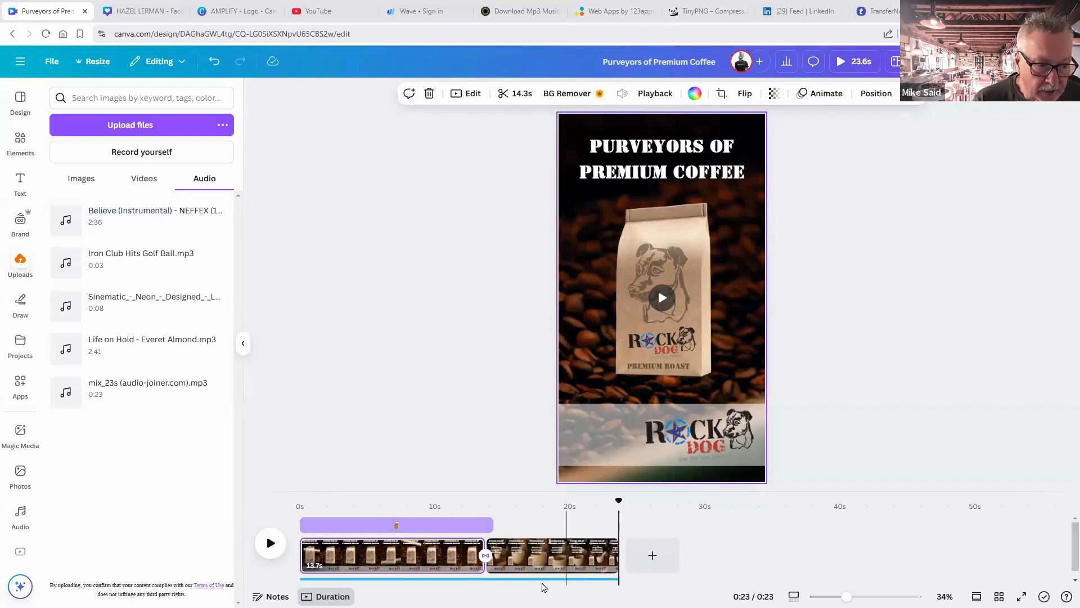
Delete the Coffeeshop Stories music track from the timeline.
left_click(542, 585)
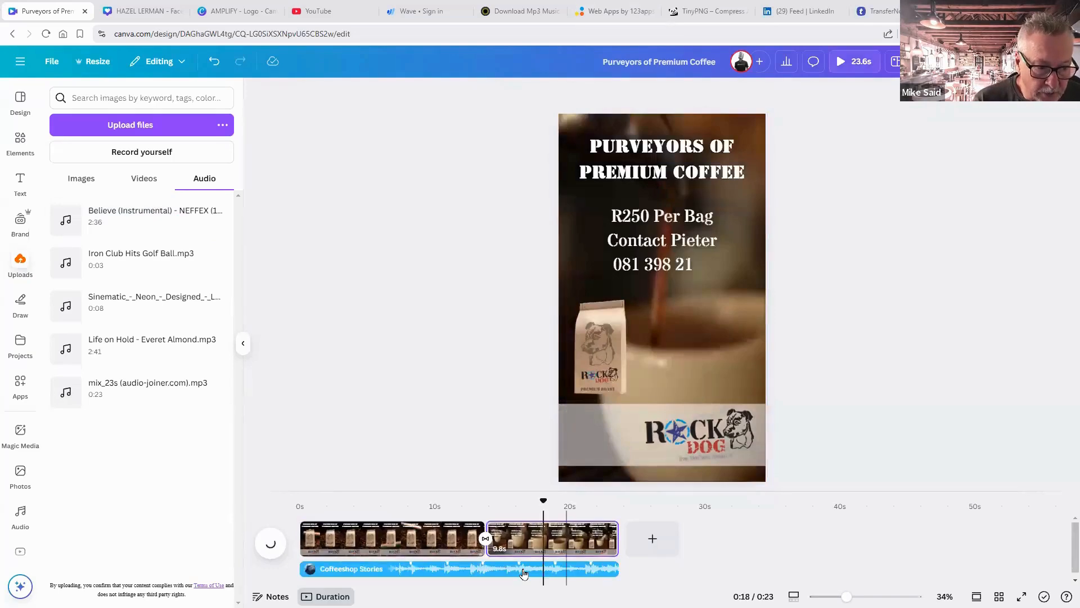
left_click(523, 573)
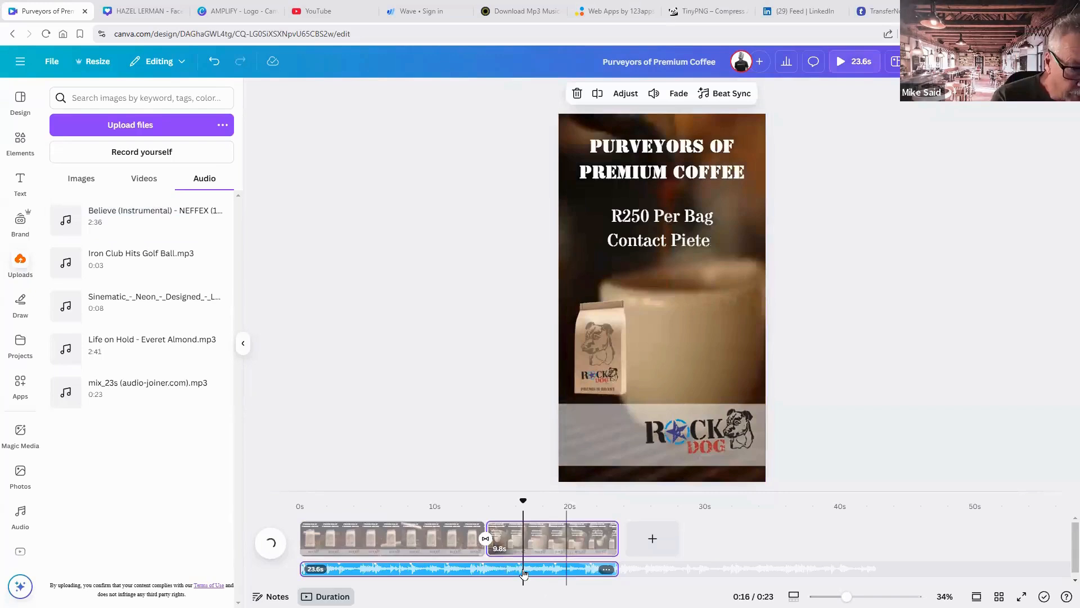
key("Delete")
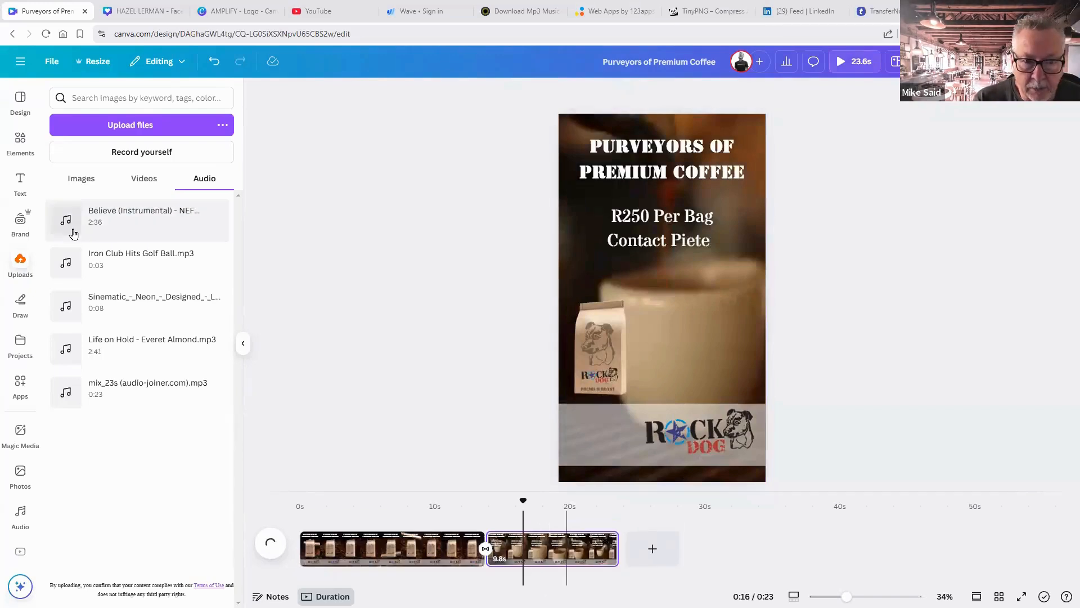
Preview the Believe track, add it to the timeline, and extend it to start at 0 seconds.
left_click(68, 231)
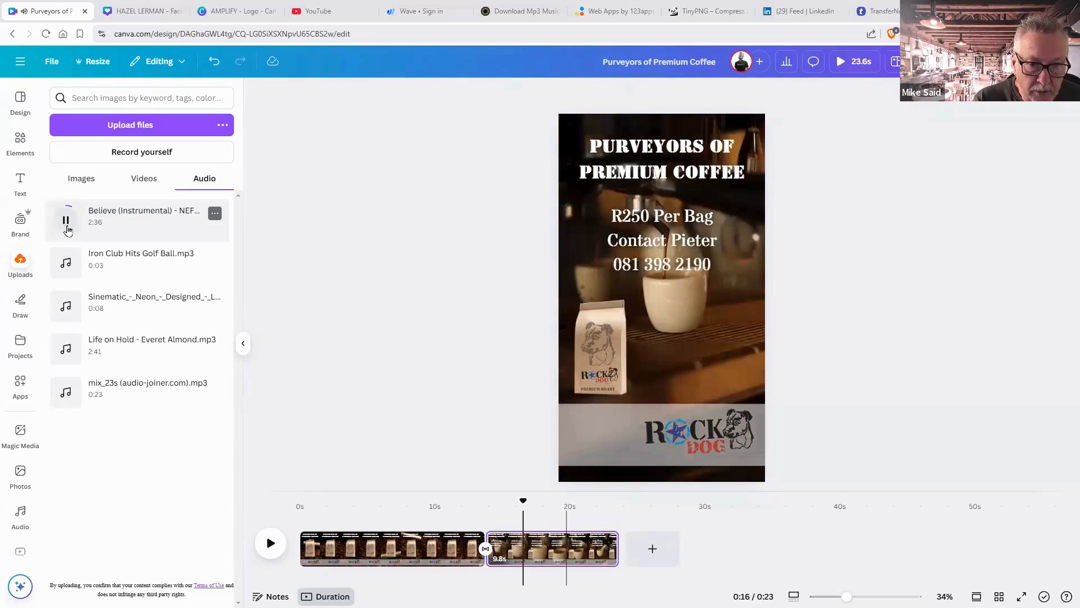
left_click(67, 230)
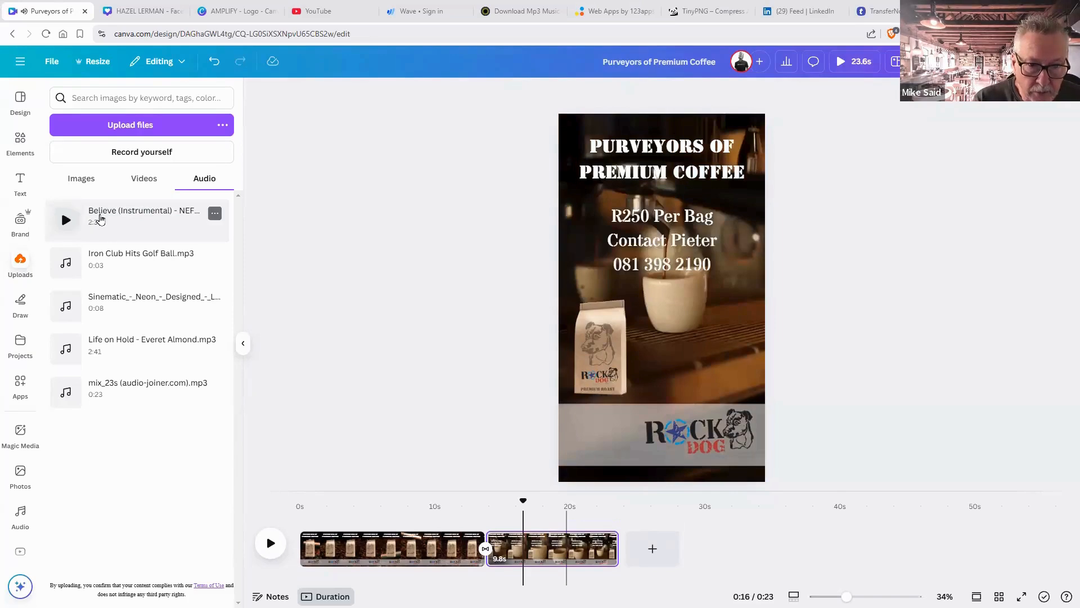
left_click_drag(140, 217, 284, 572)
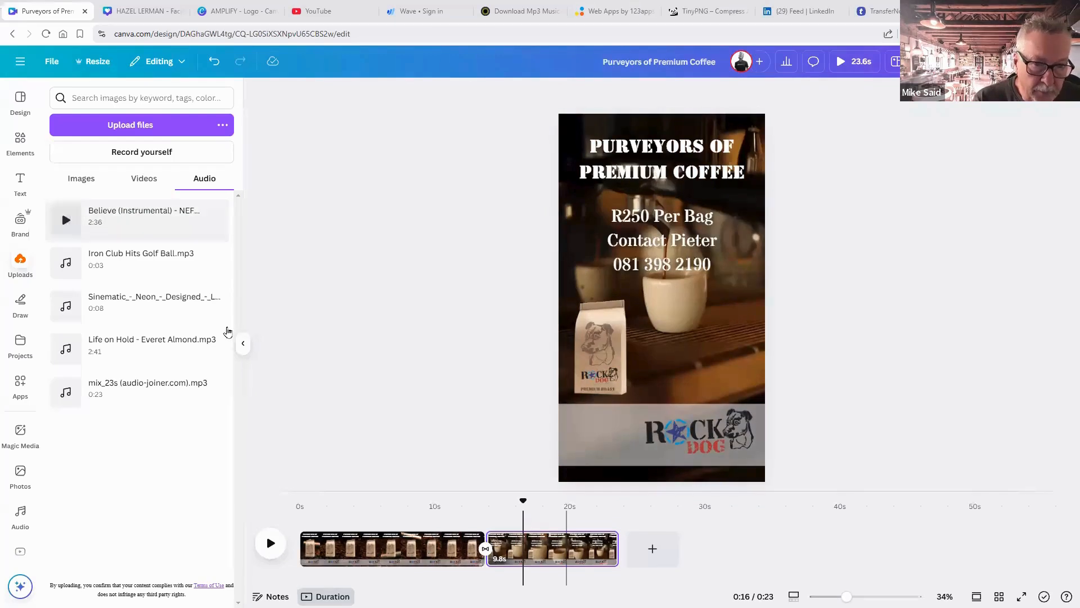
left_click_drag(143, 217, 342, 568)
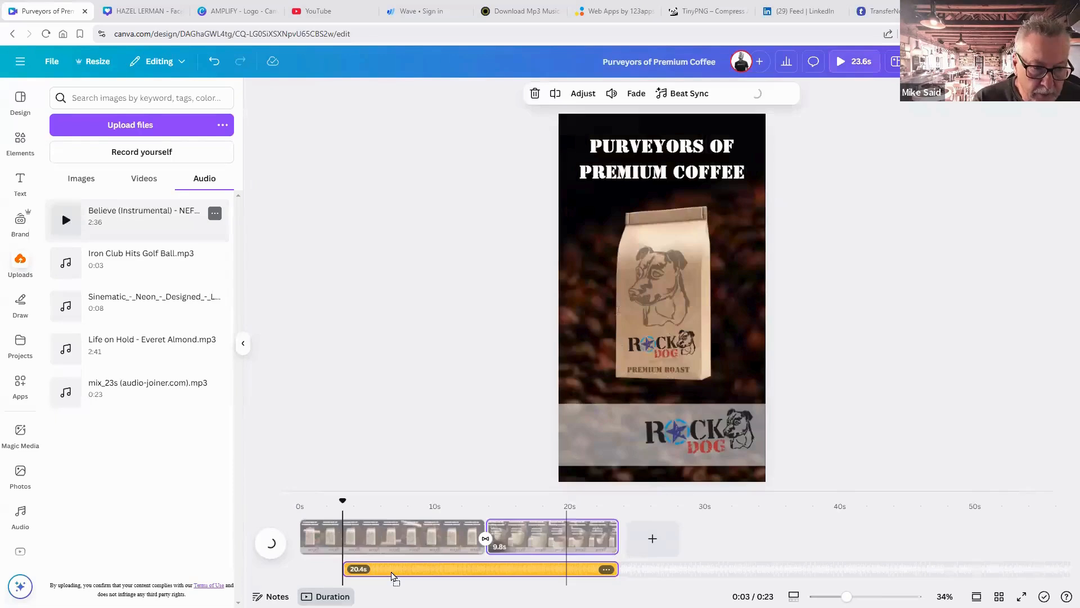
left_click_drag(342, 571, 303, 572)
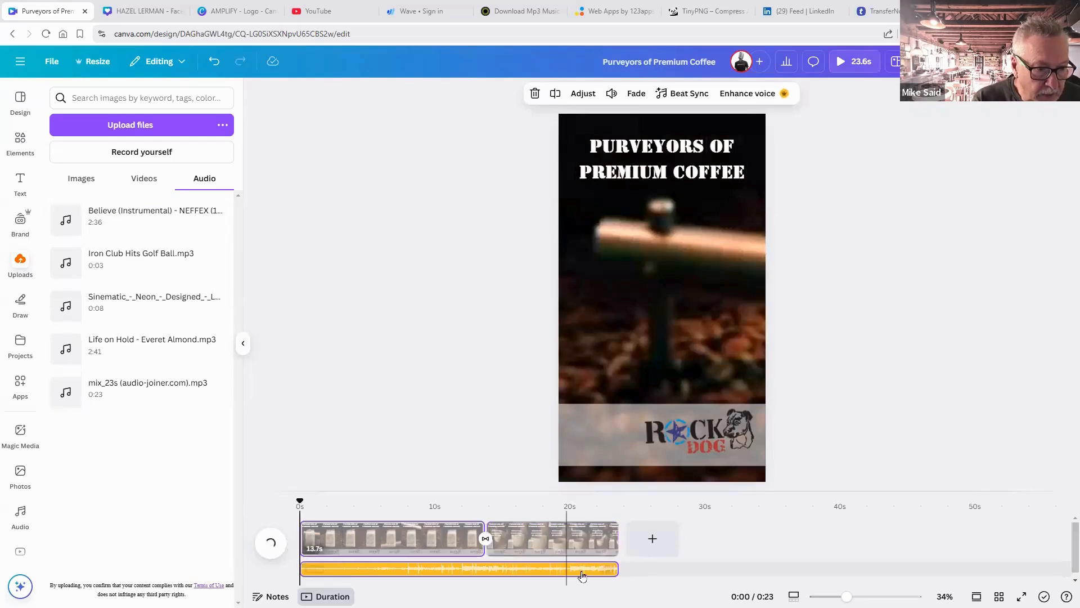
Give the Believe music track a 1.0 s fade in and a 3.7 s fade out.
right_click(581, 573)
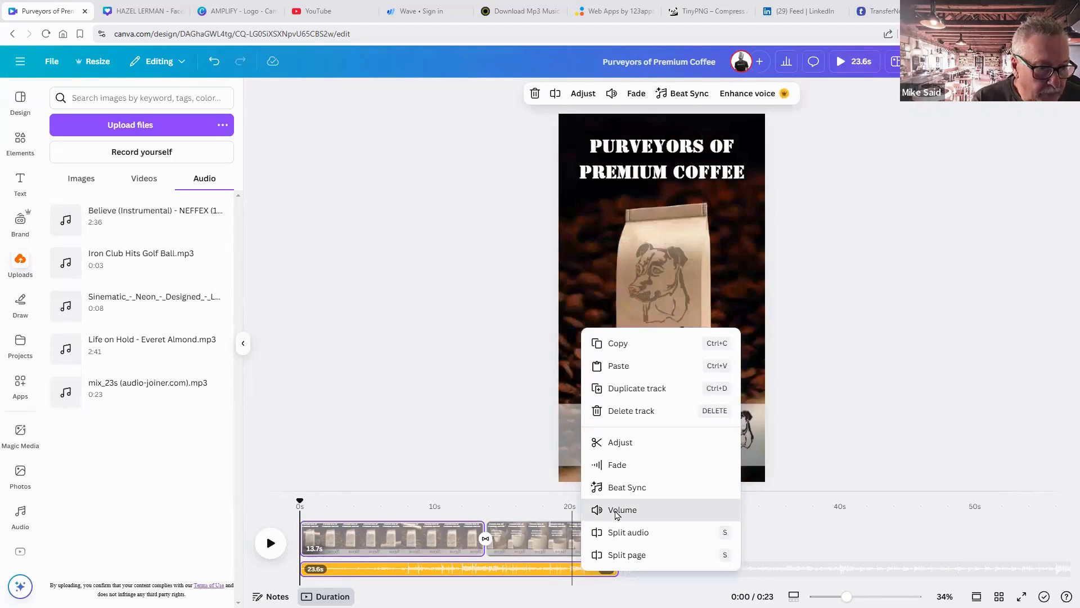
left_click(616, 509)
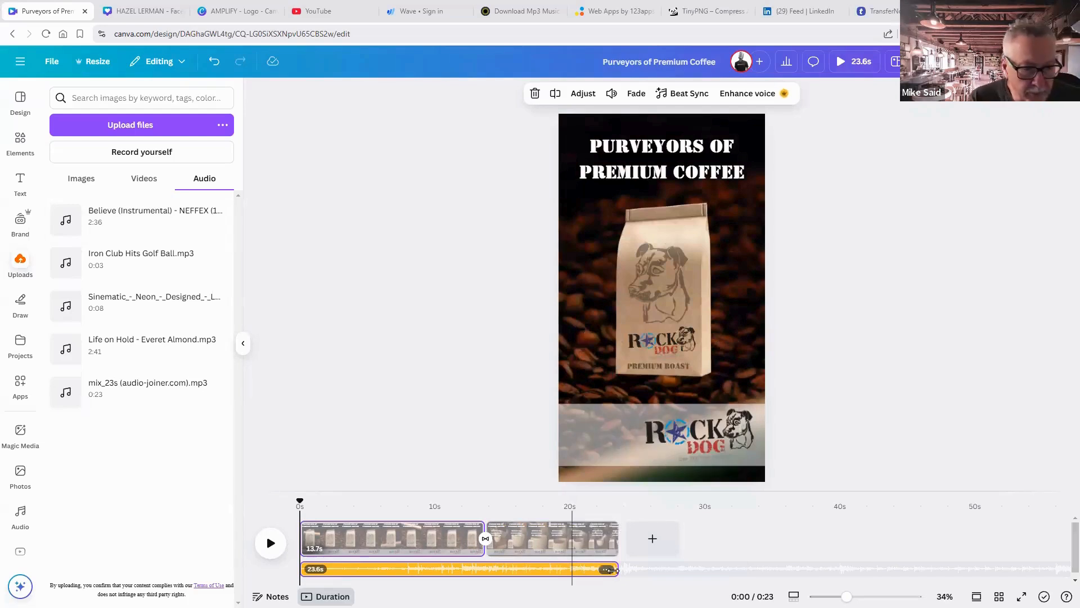
mouse_move(611, 572)
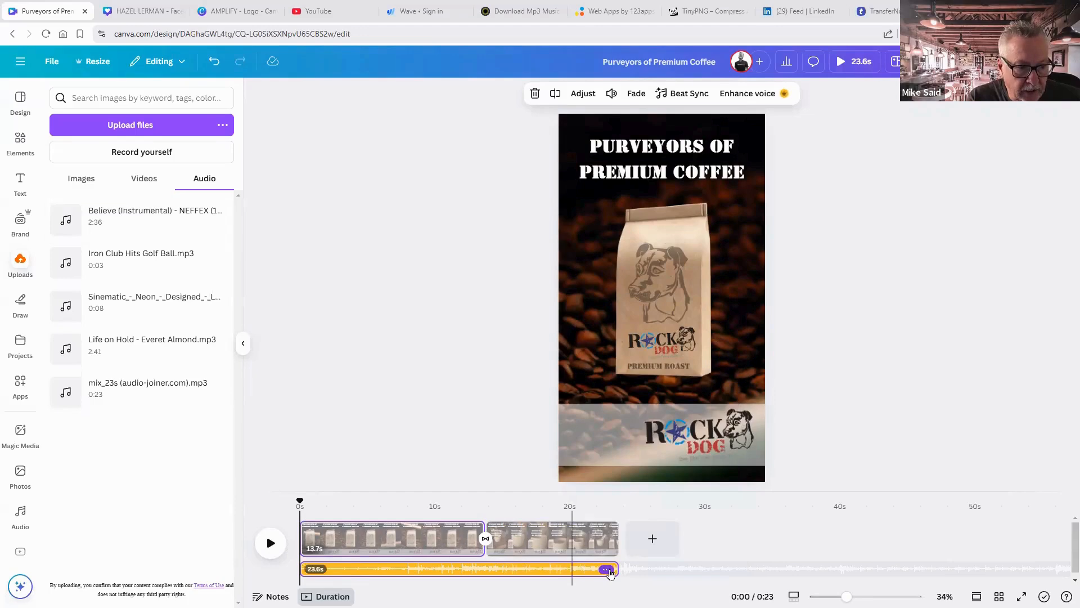
left_click(607, 570)
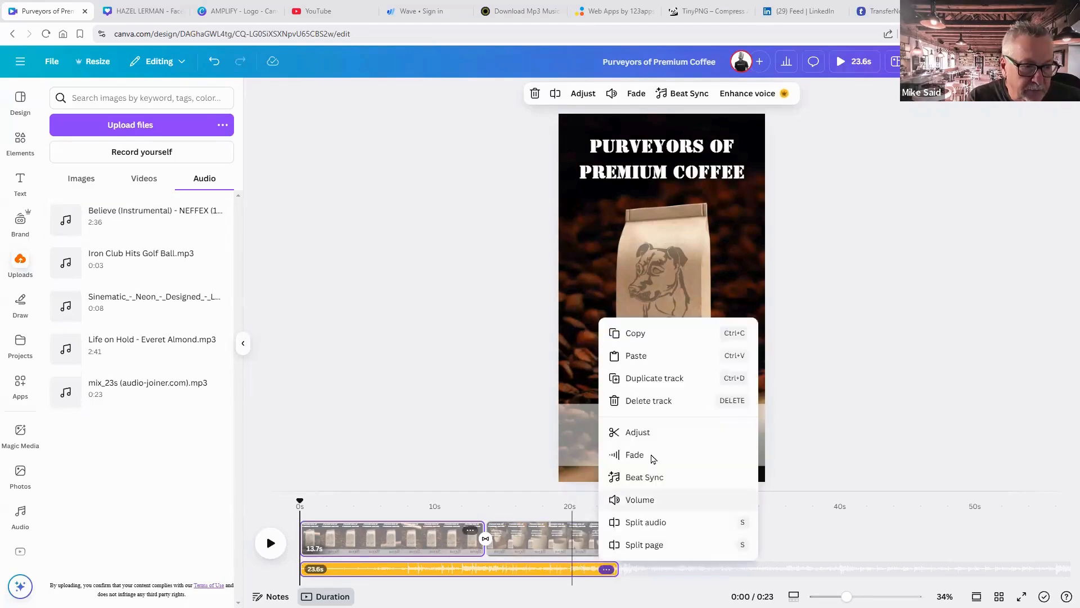
left_click(652, 457)
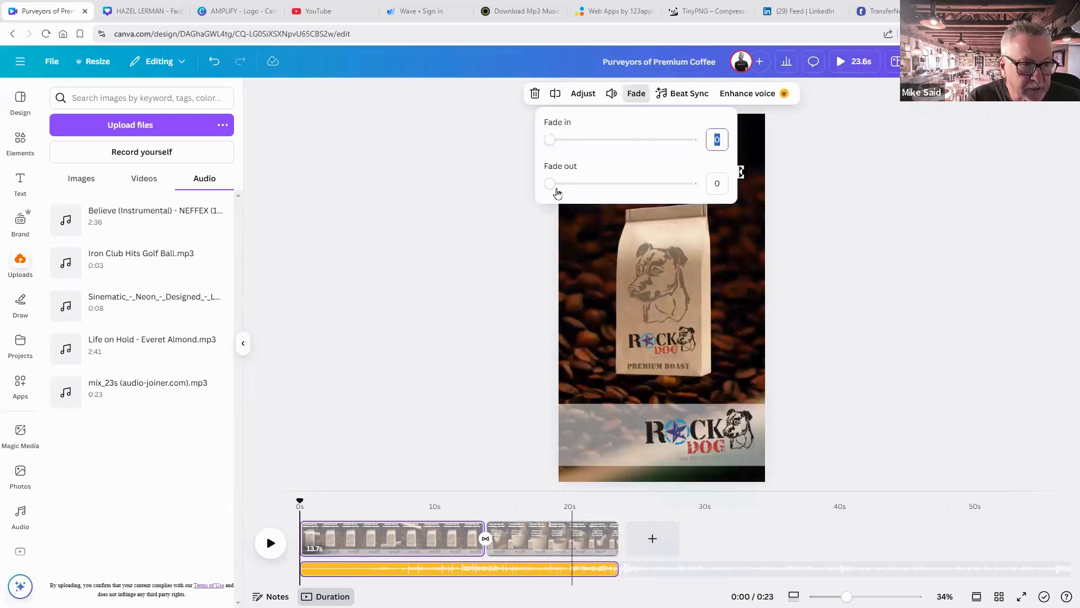
left_click_drag(556, 189, 654, 184)
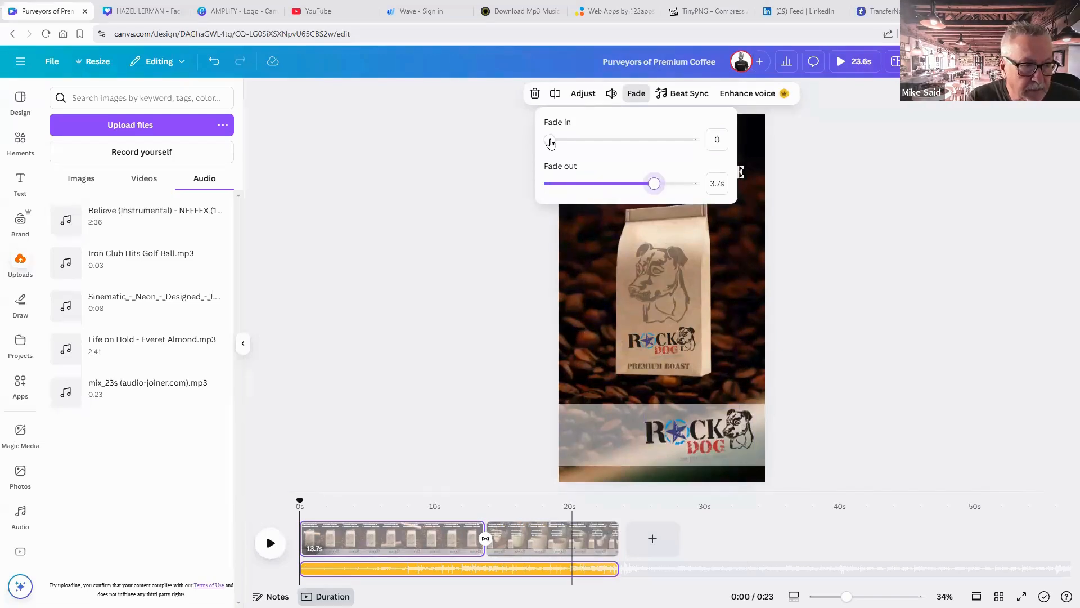
left_click_drag(550, 141, 578, 140)
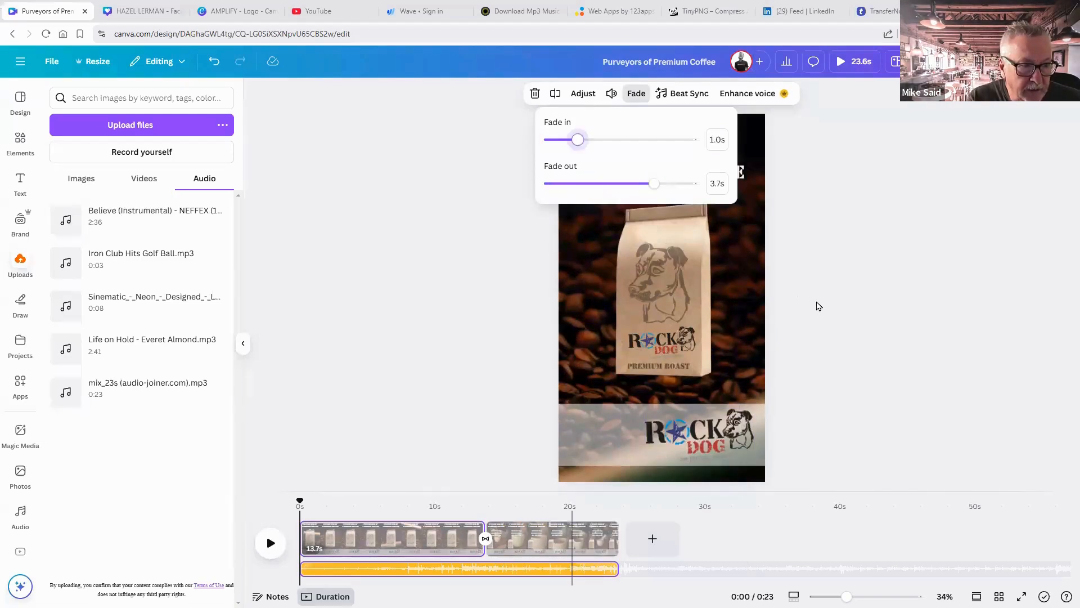
left_click(796, 361)
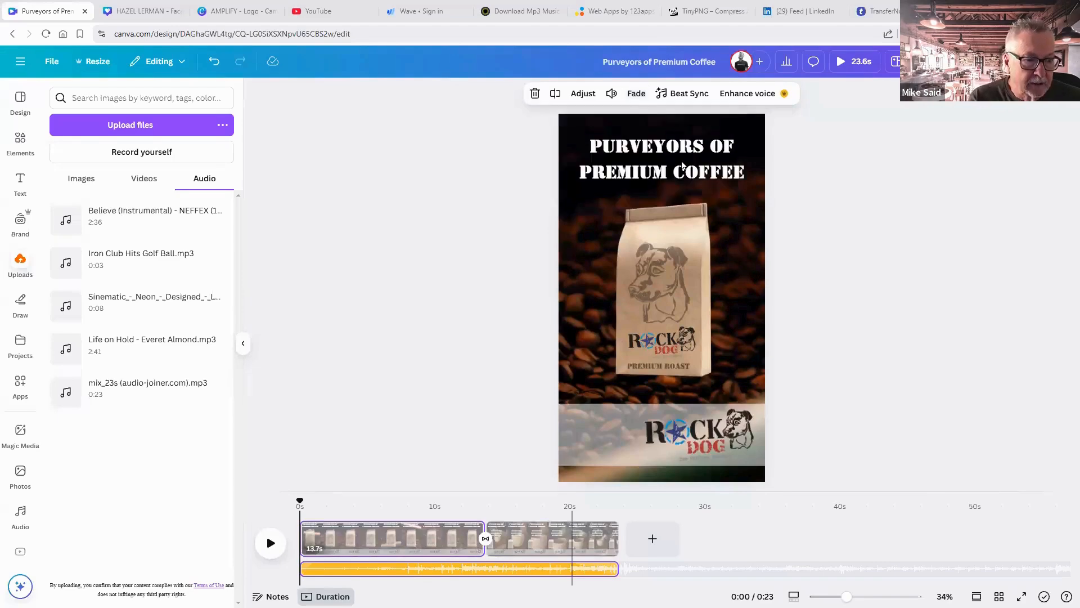
left_click(843, 64)
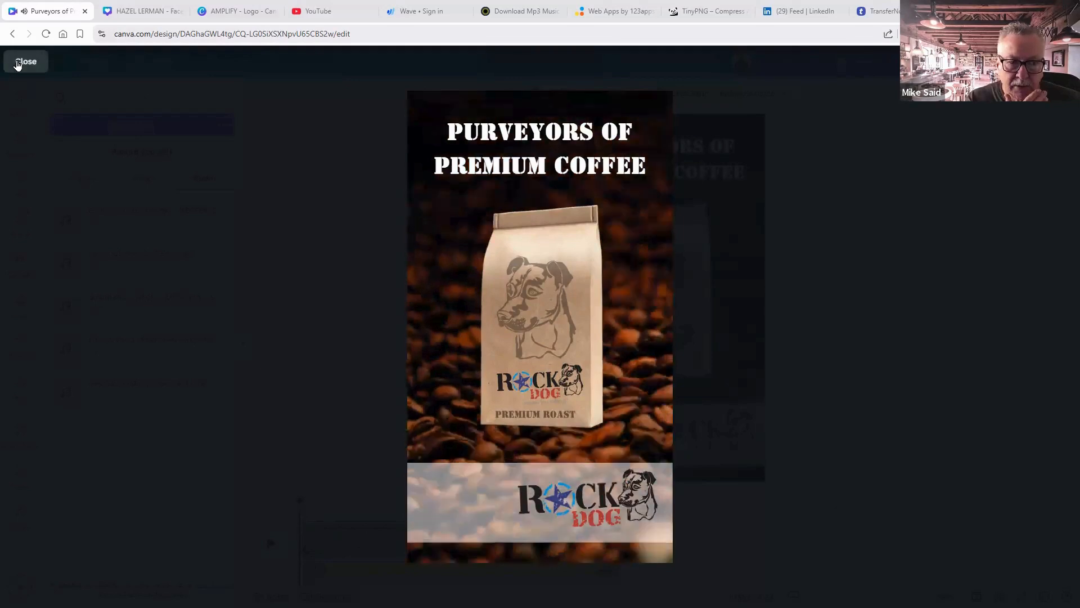
left_click(17, 65)
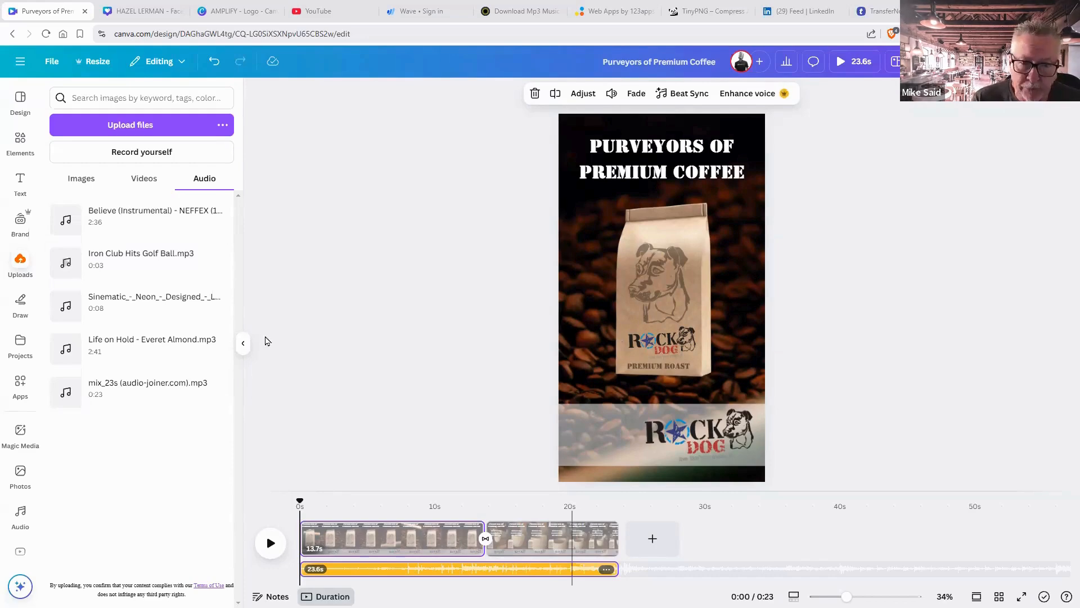
Start Record yourself from Uploads and allow camera and microphone access.
left_click(22, 510)
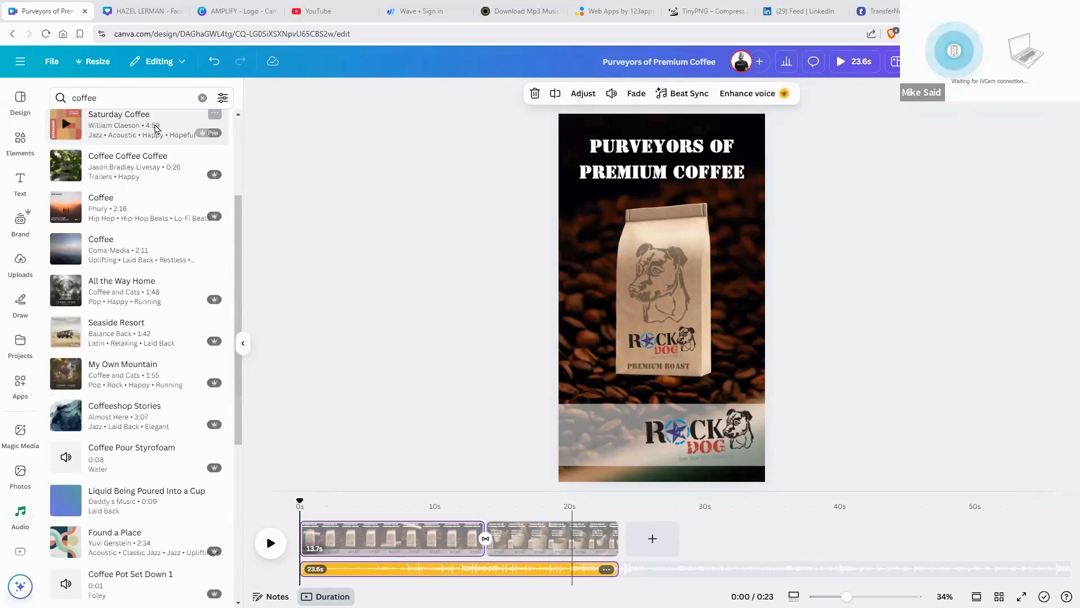
left_click(22, 264)
left_click(137, 154)
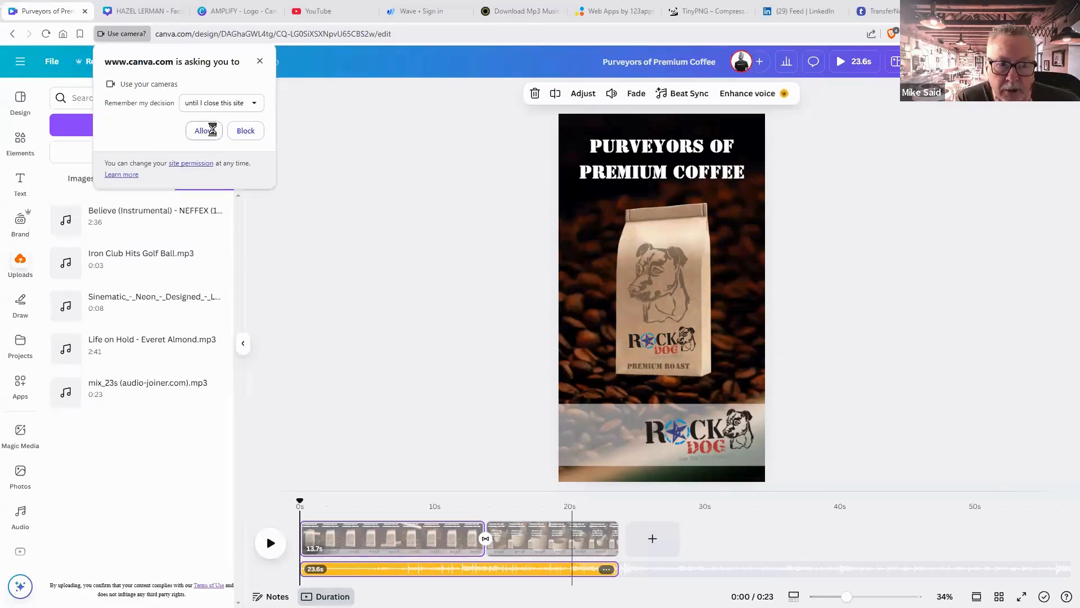
left_click(213, 130)
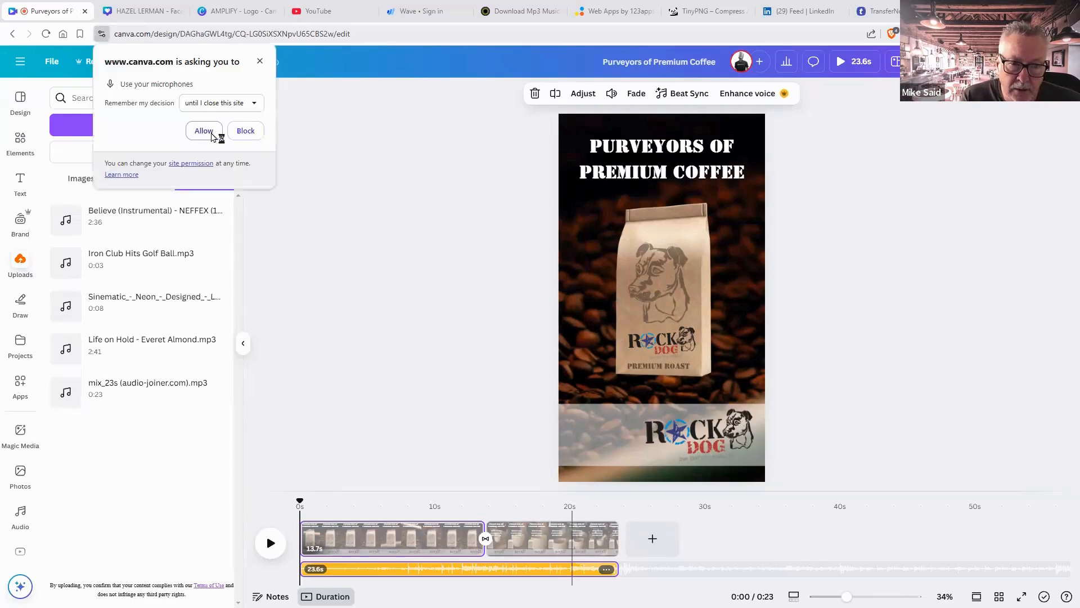
left_click(203, 131)
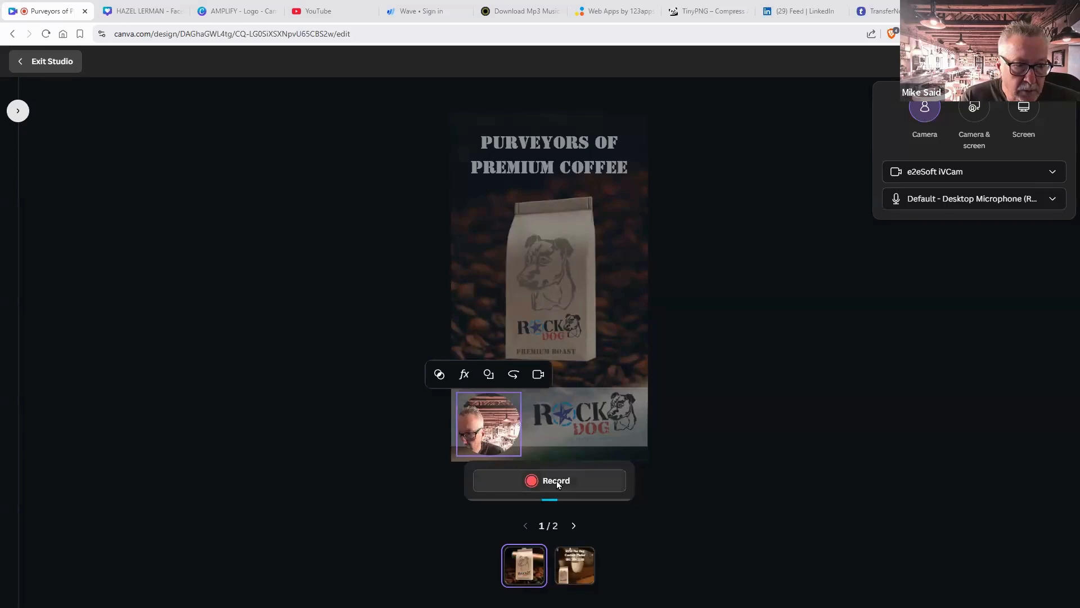
Record a webcam clip and add it to the banner, extending the video to 26.3 s.
left_click(557, 481)
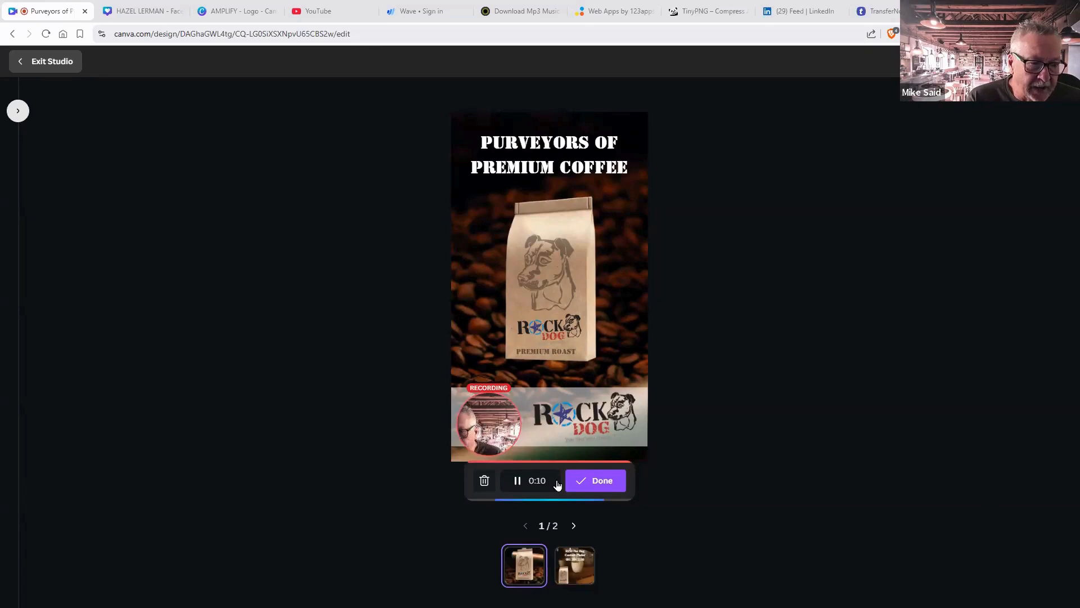
left_click(591, 484)
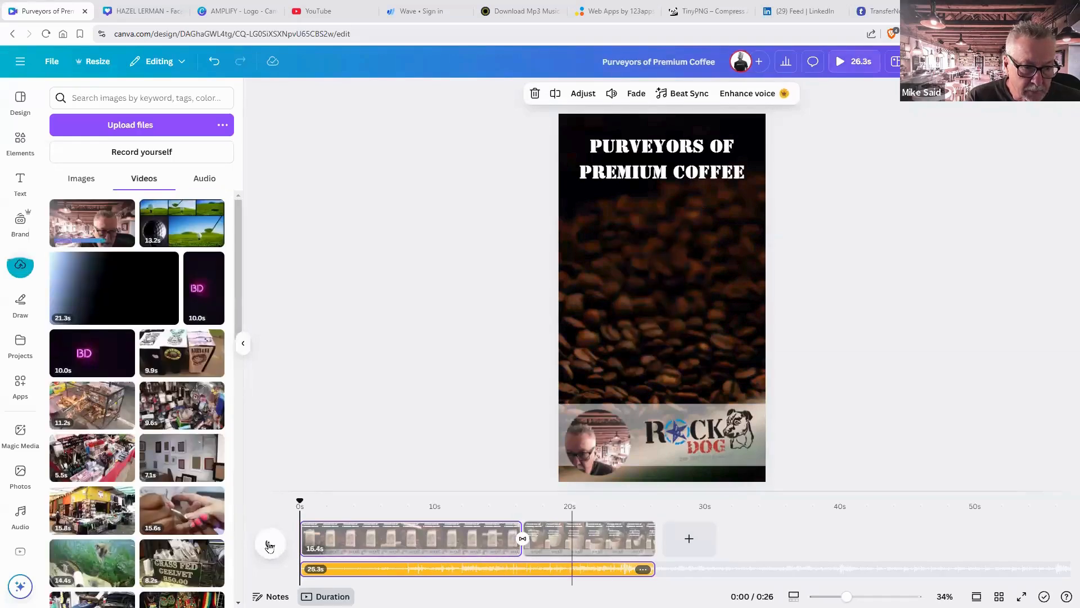
left_click(269, 544)
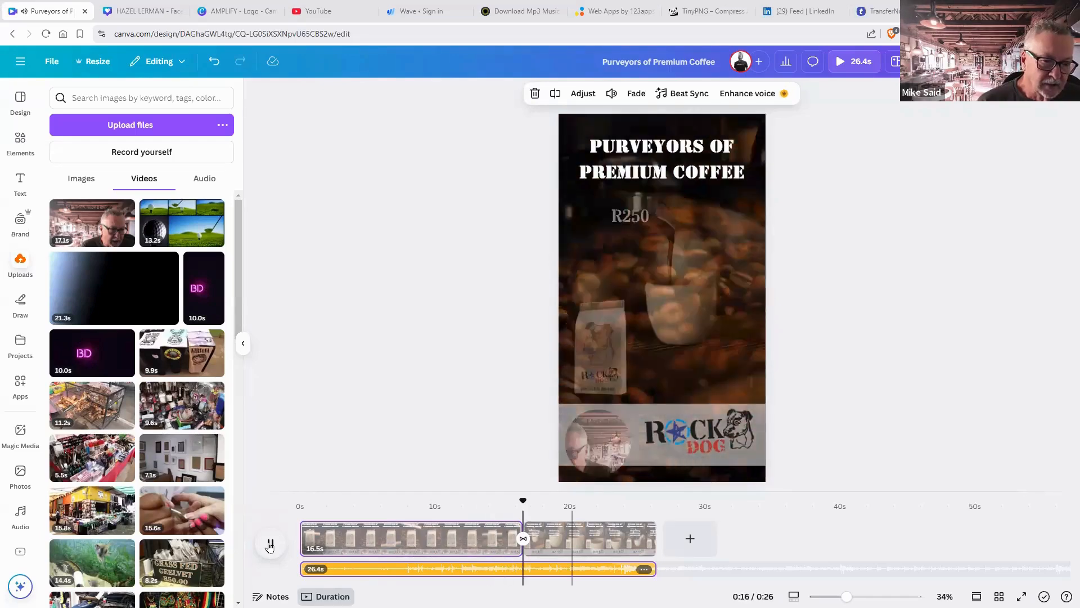
left_click(270, 543)
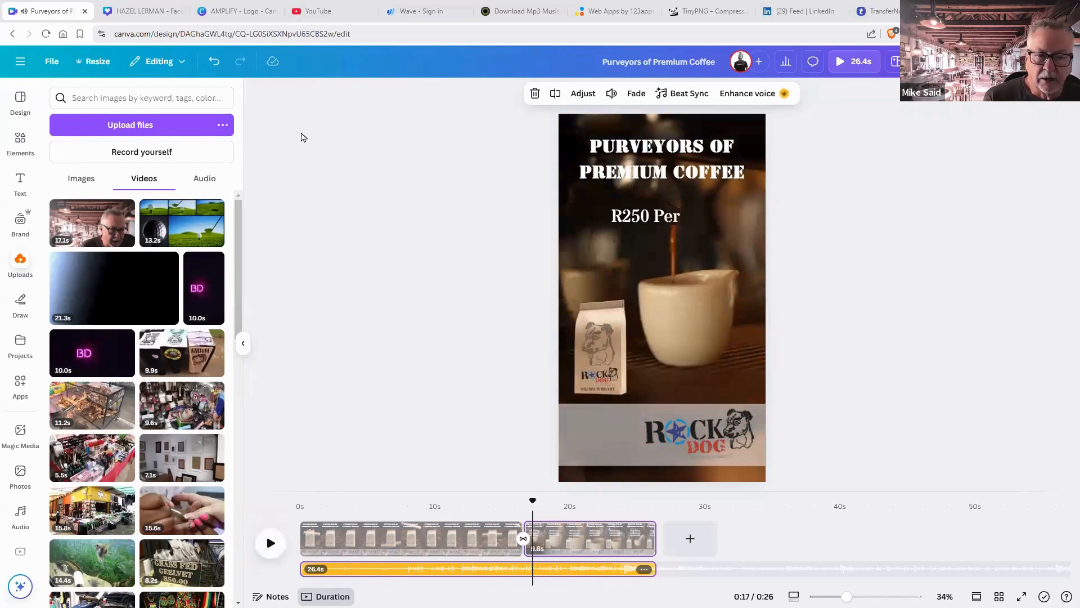